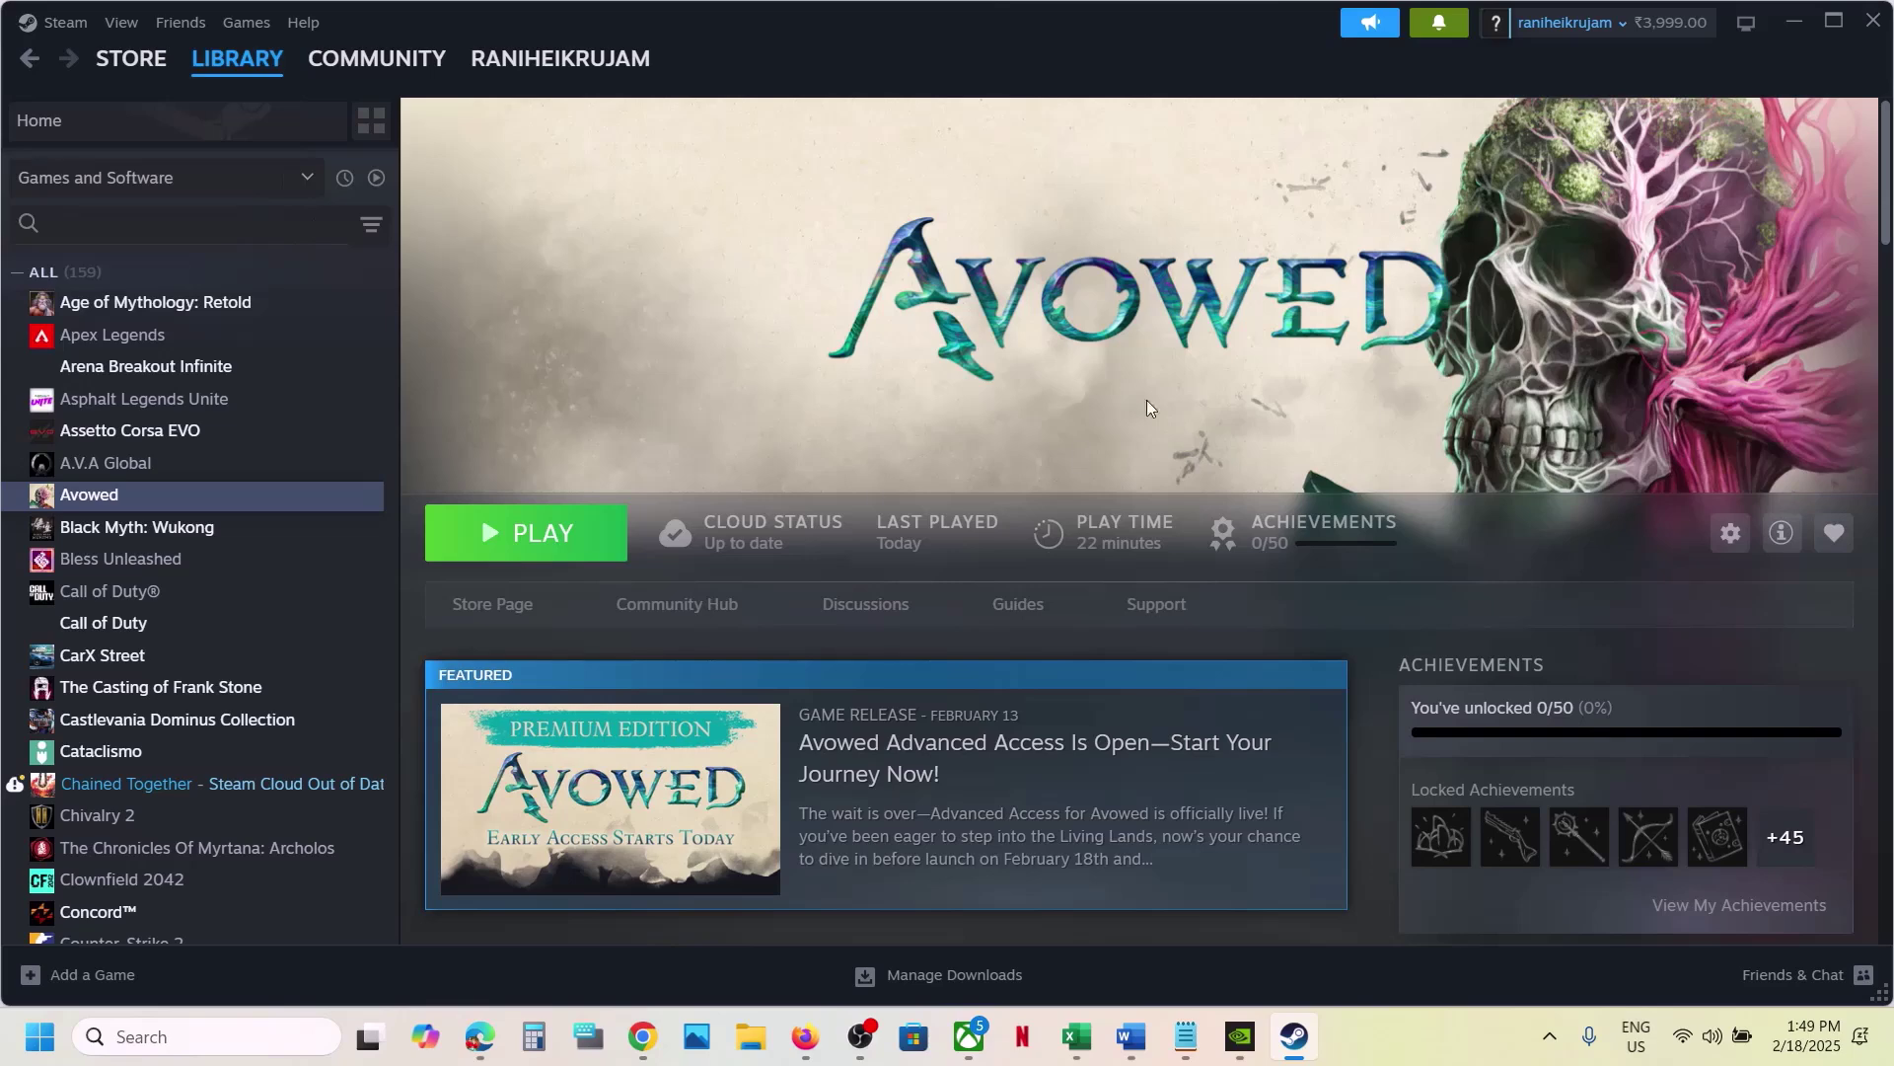
Step: Check Step 1 in the Word guide, and enter -dx11 in Avowed's launch options in Steam
left_click(1135, 1031)
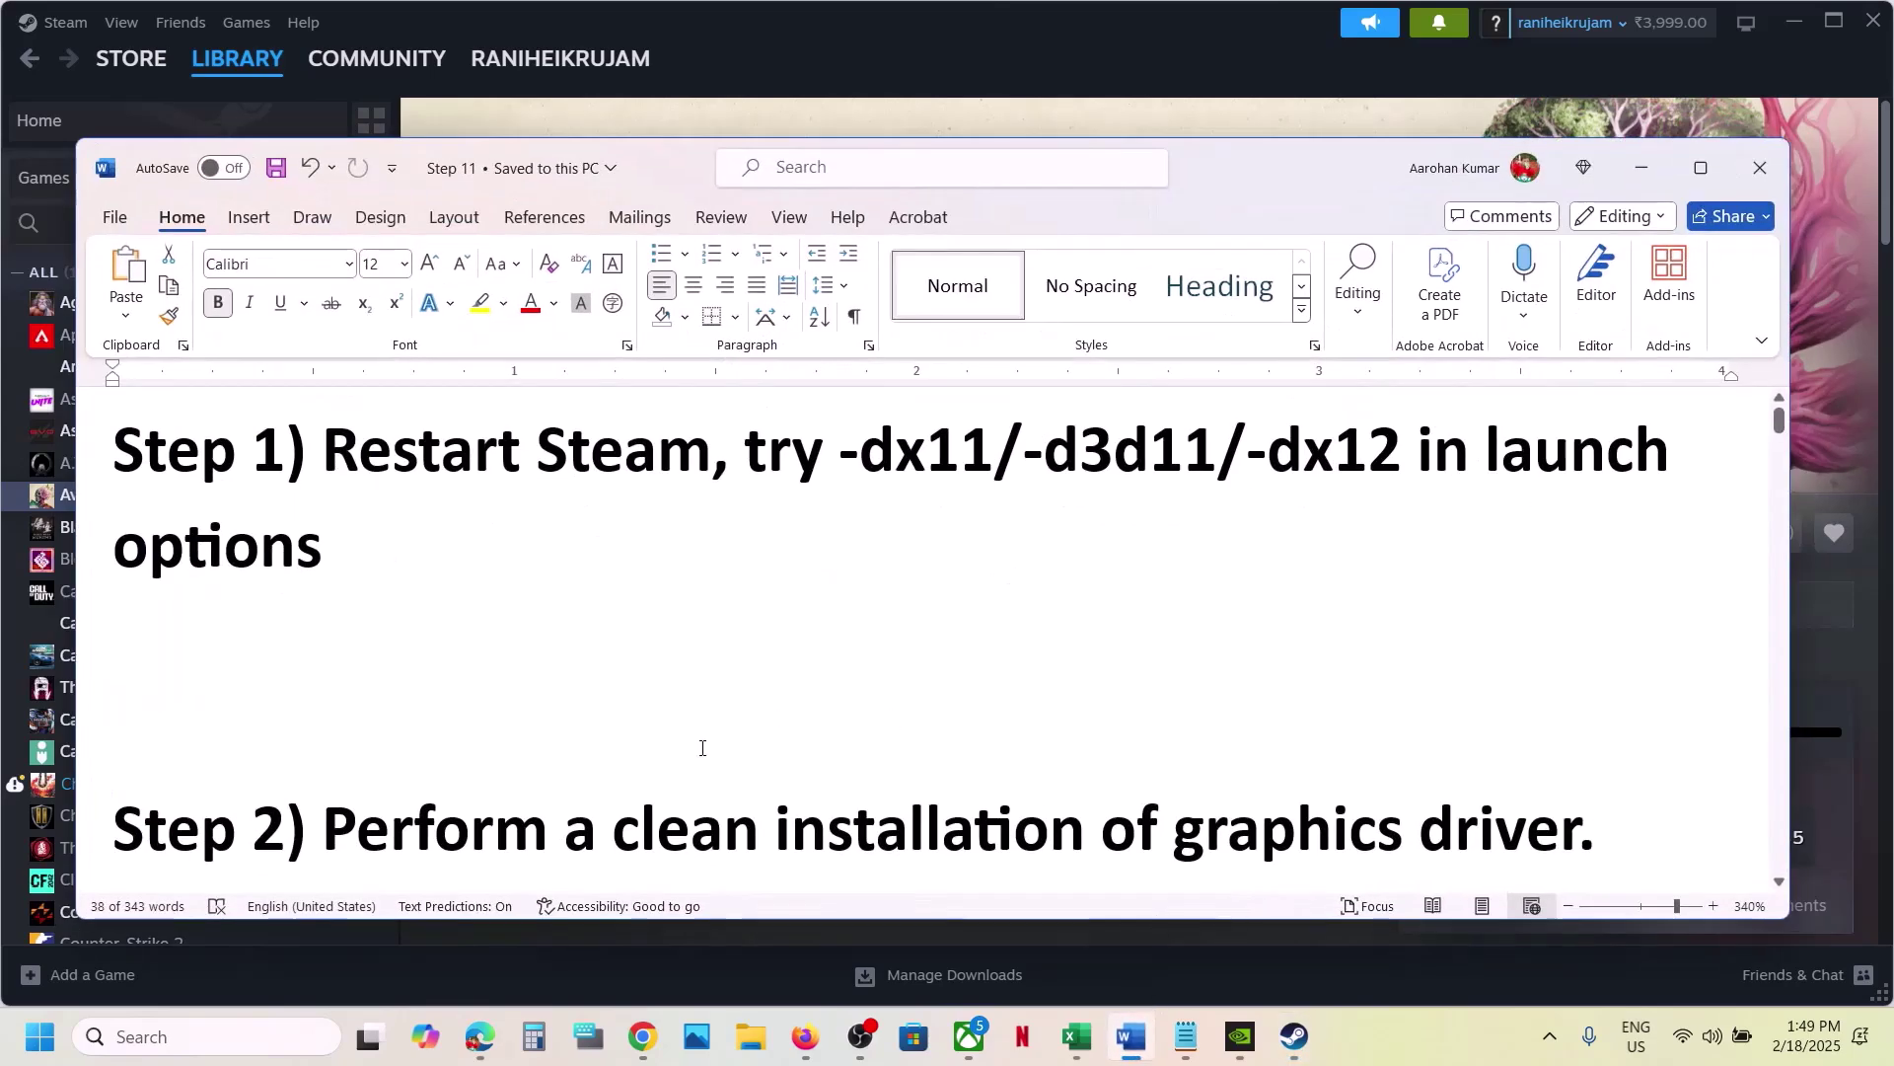
left_click_drag(745, 454, 1217, 454)
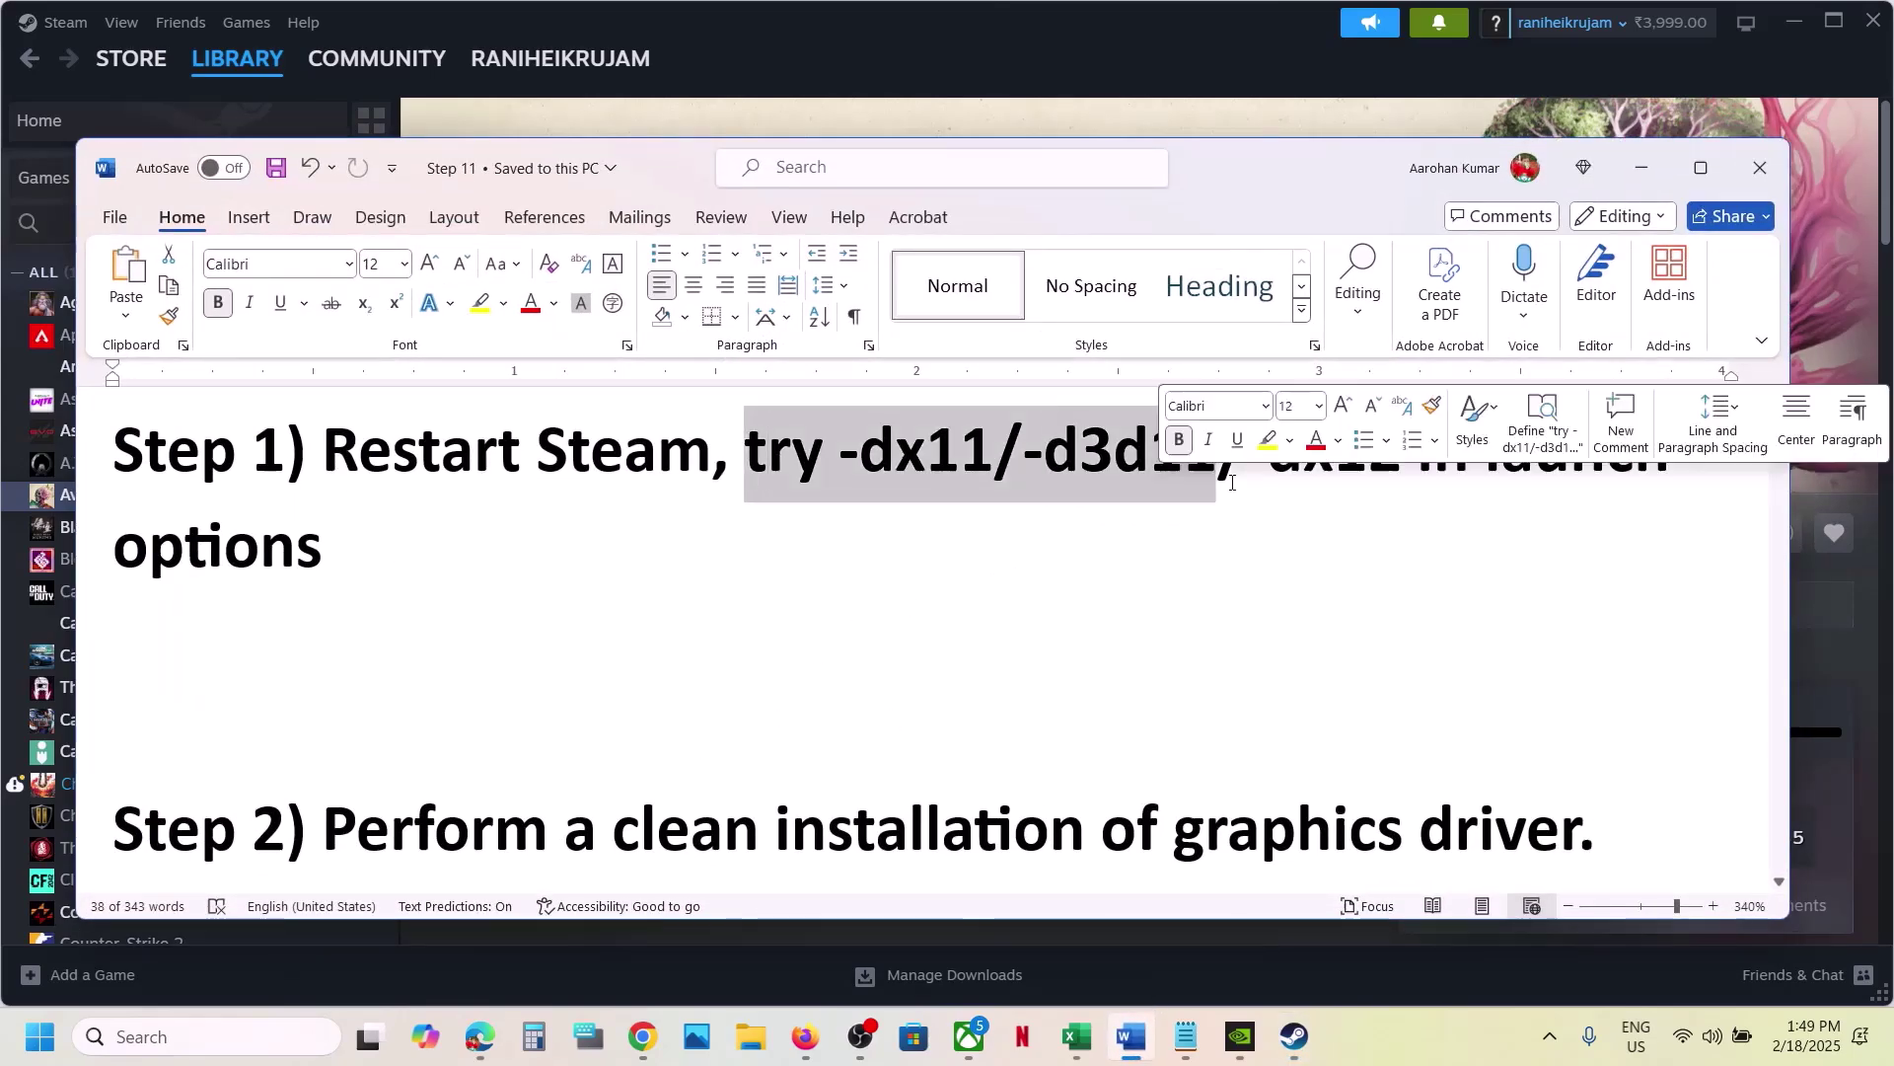
left_click(932, 62)
right_click(192, 505)
mouse_move(293, 663)
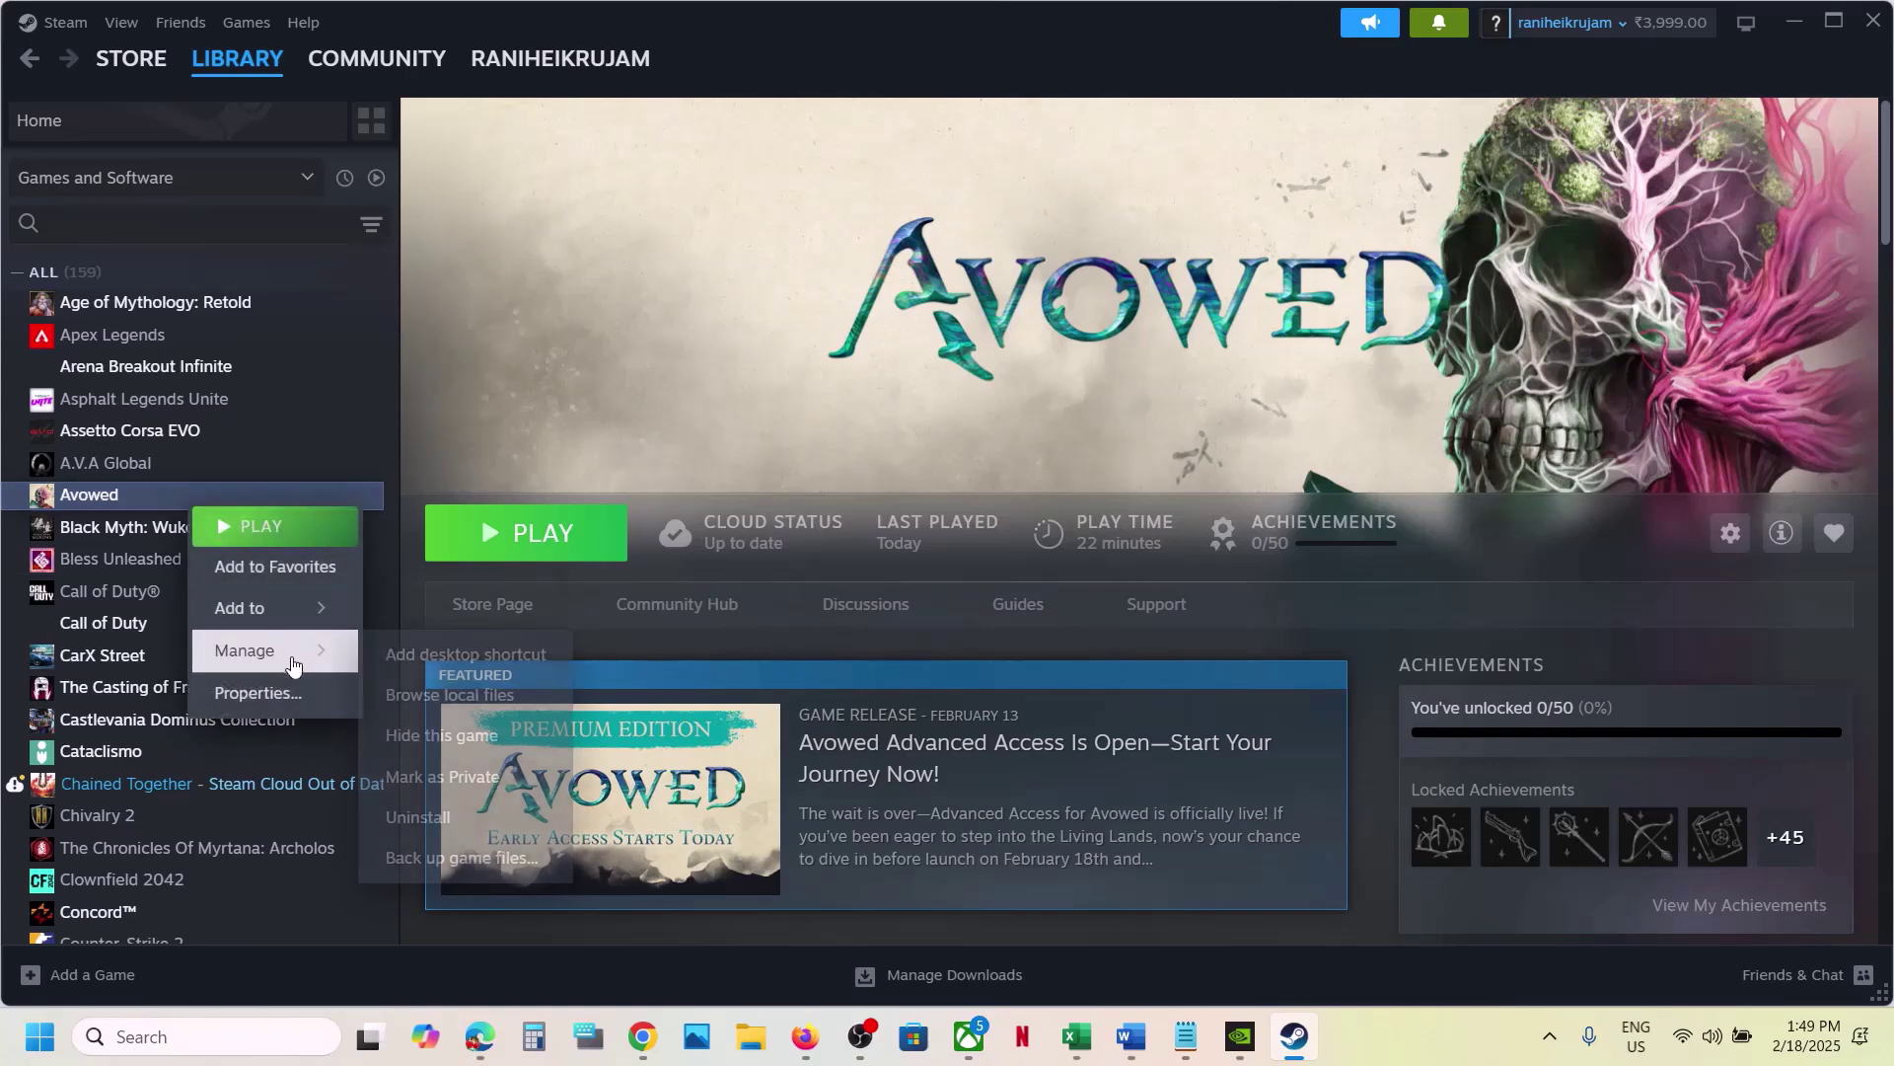
left_click(258, 693)
left_click(756, 685)
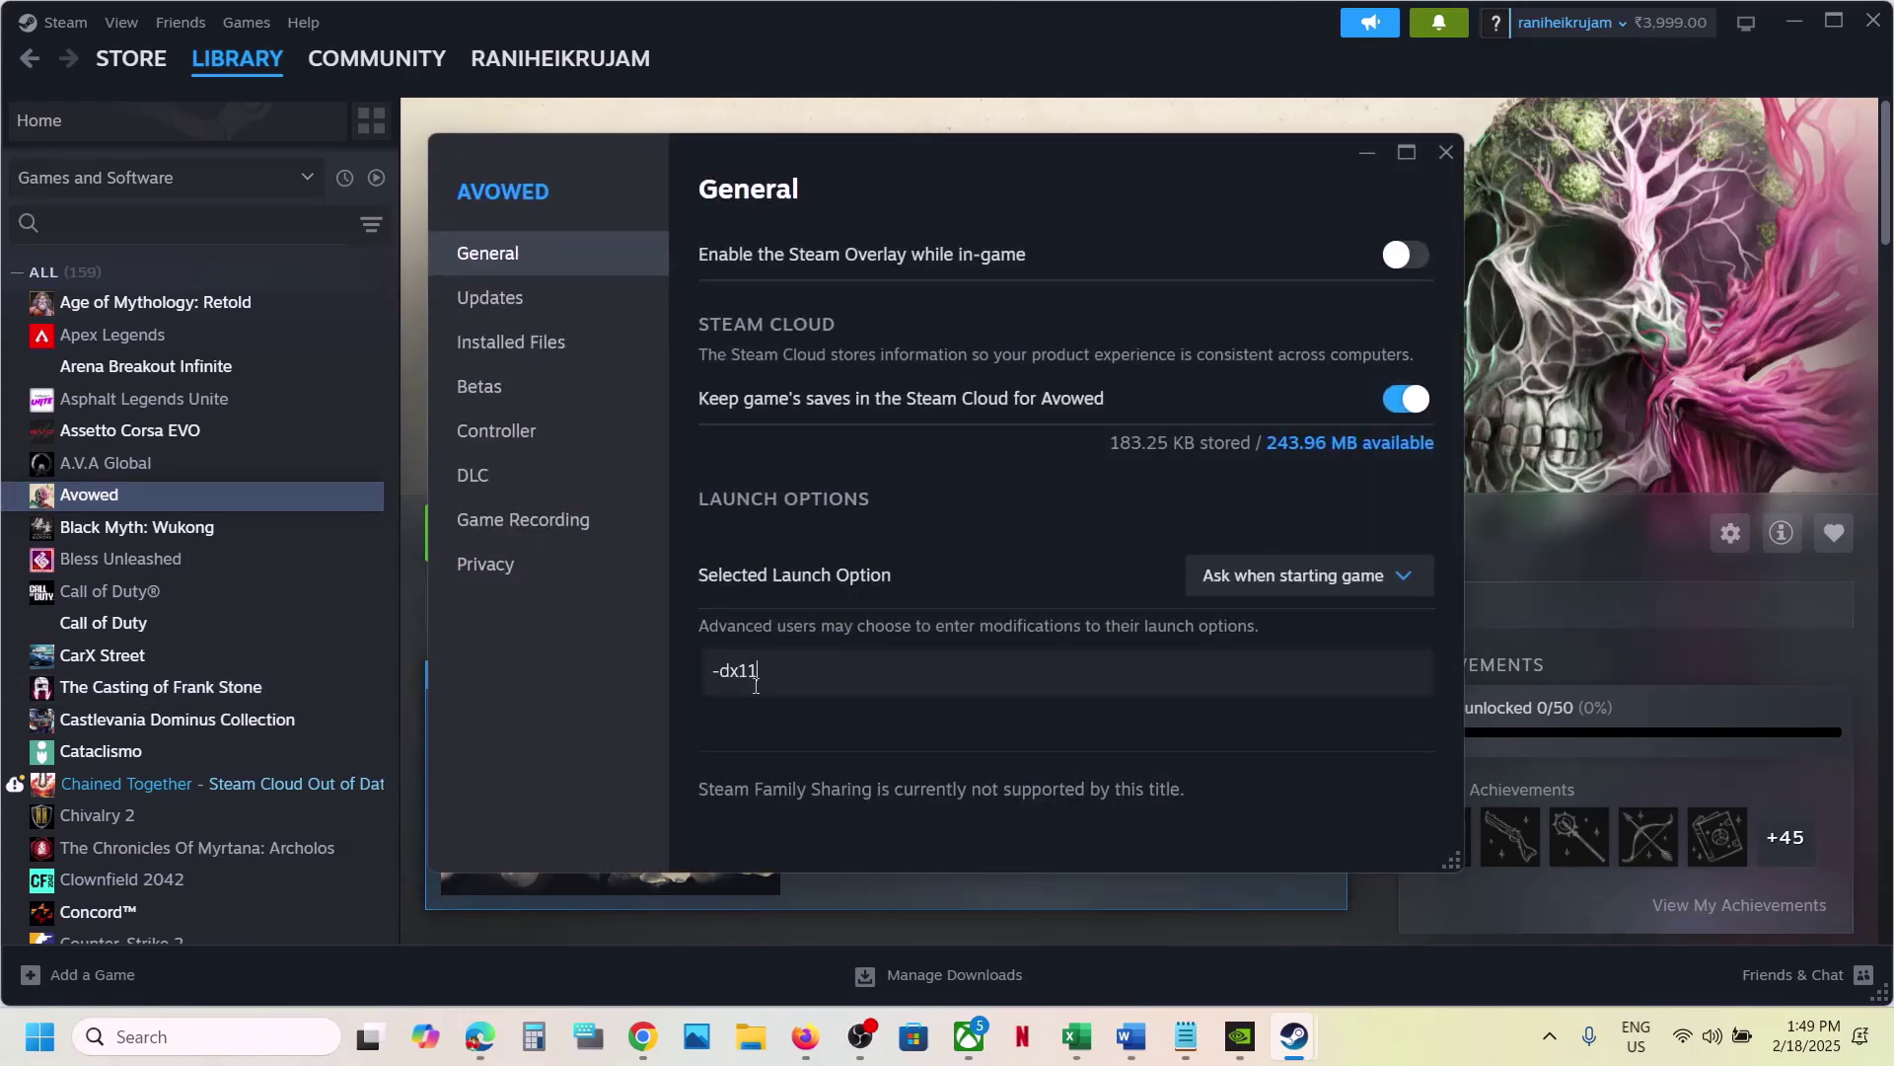
left_click(1447, 152)
Step: Reopen Avowed's properties and try the launch options -d3d11 and -dx12, one replacing the other
right_click(237, 496)
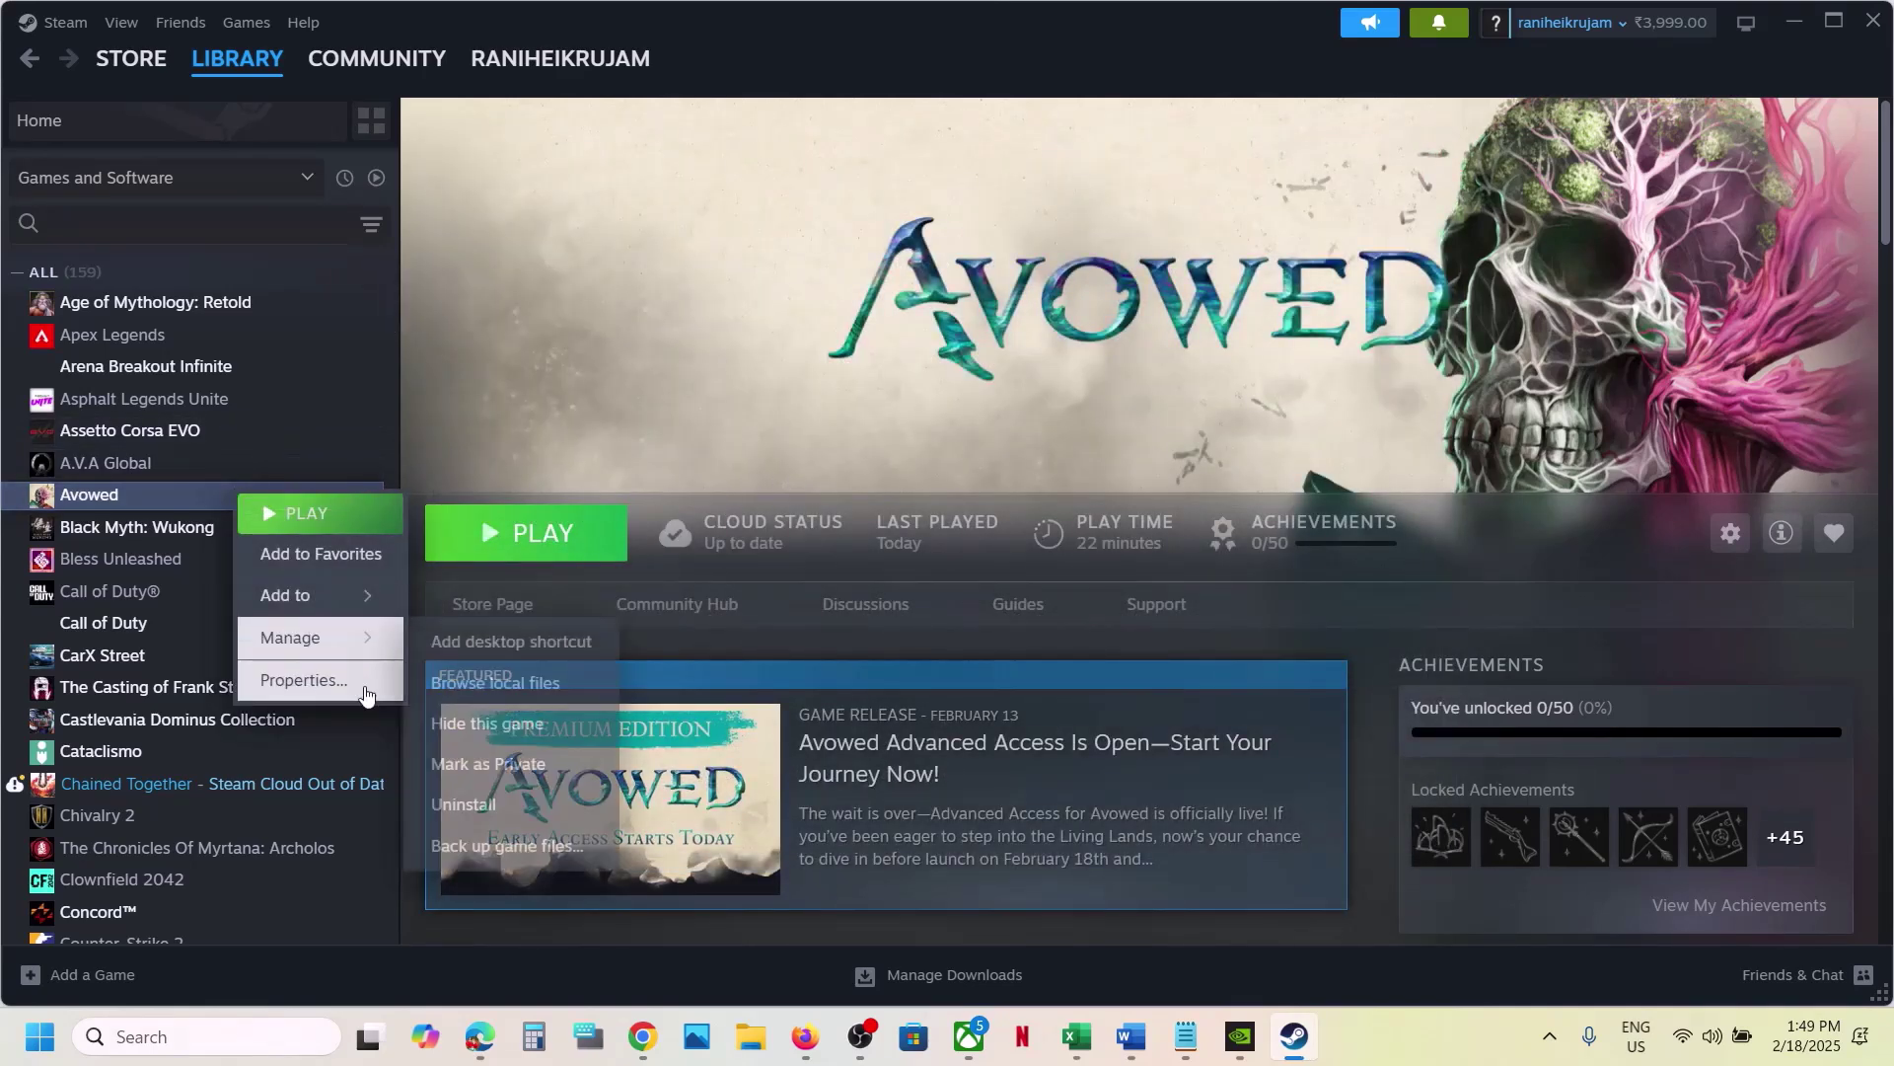
left_click(357, 696)
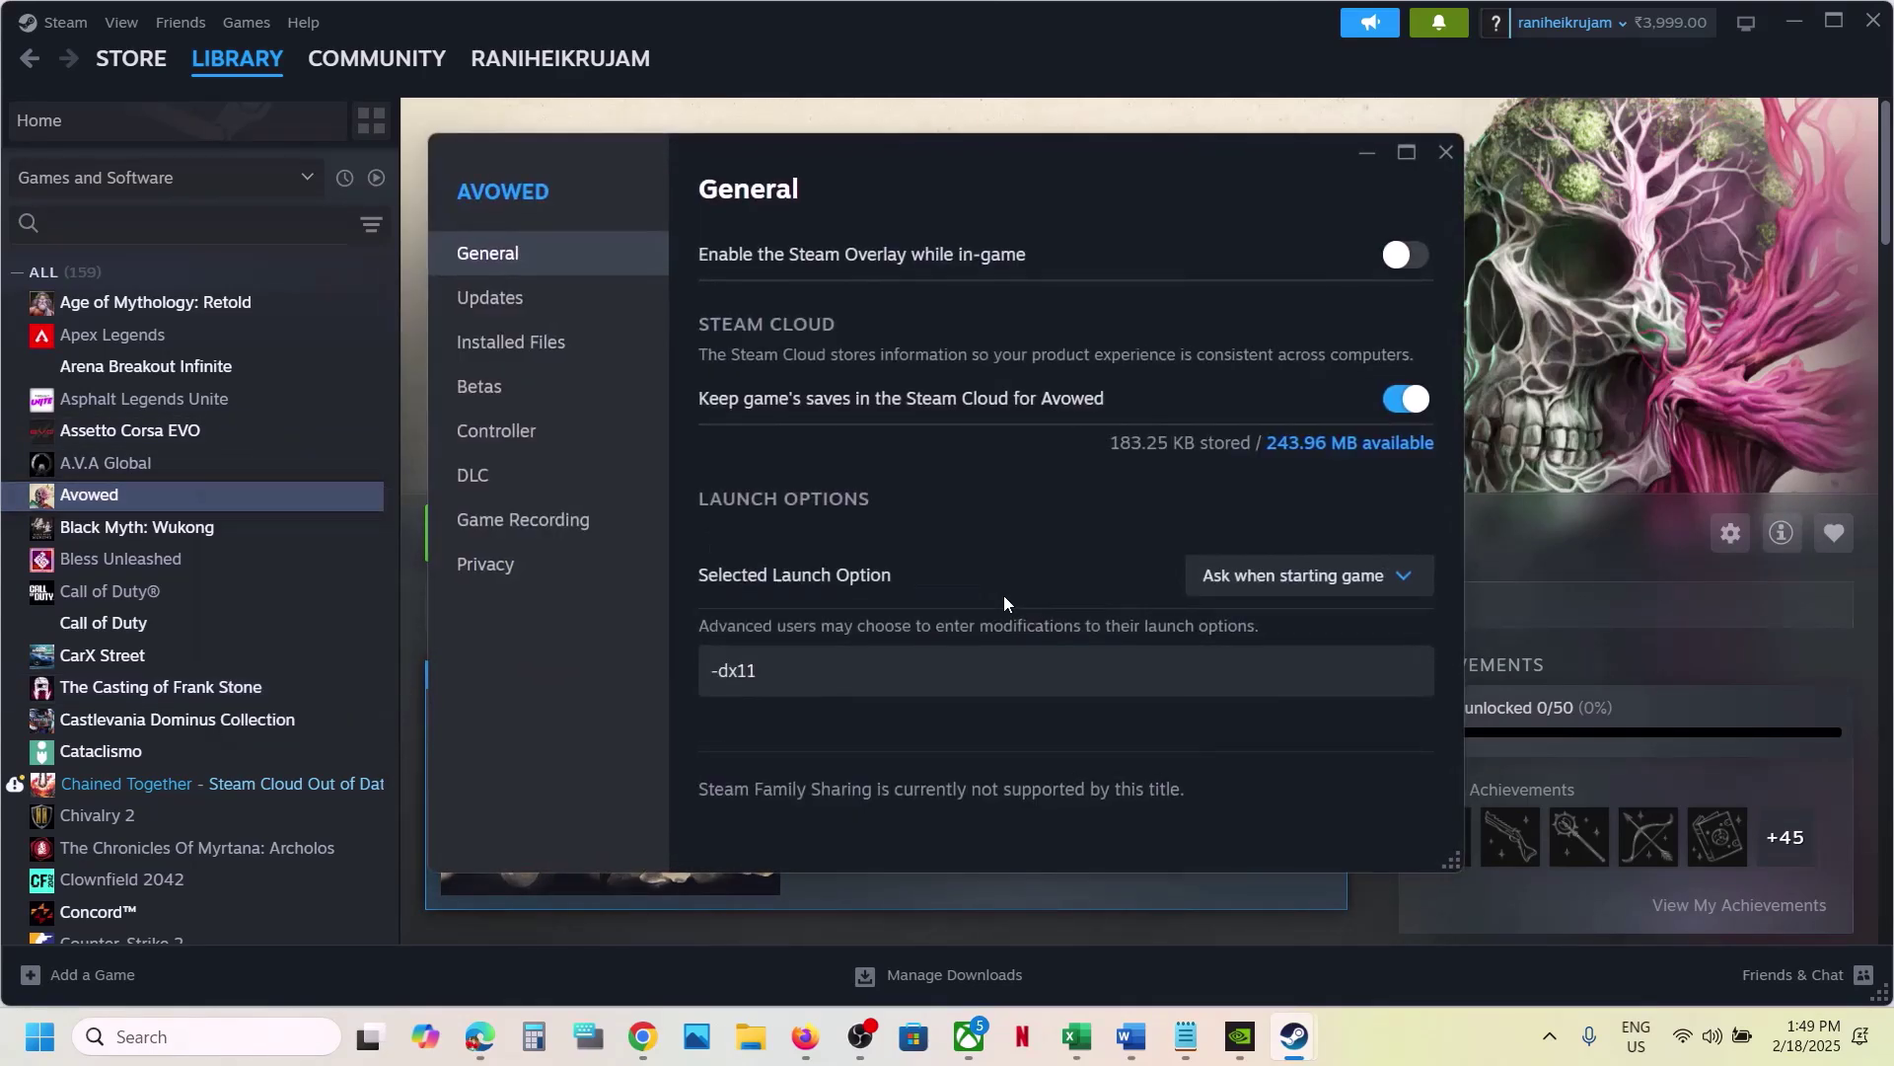
triple_click(770, 684)
type("-")
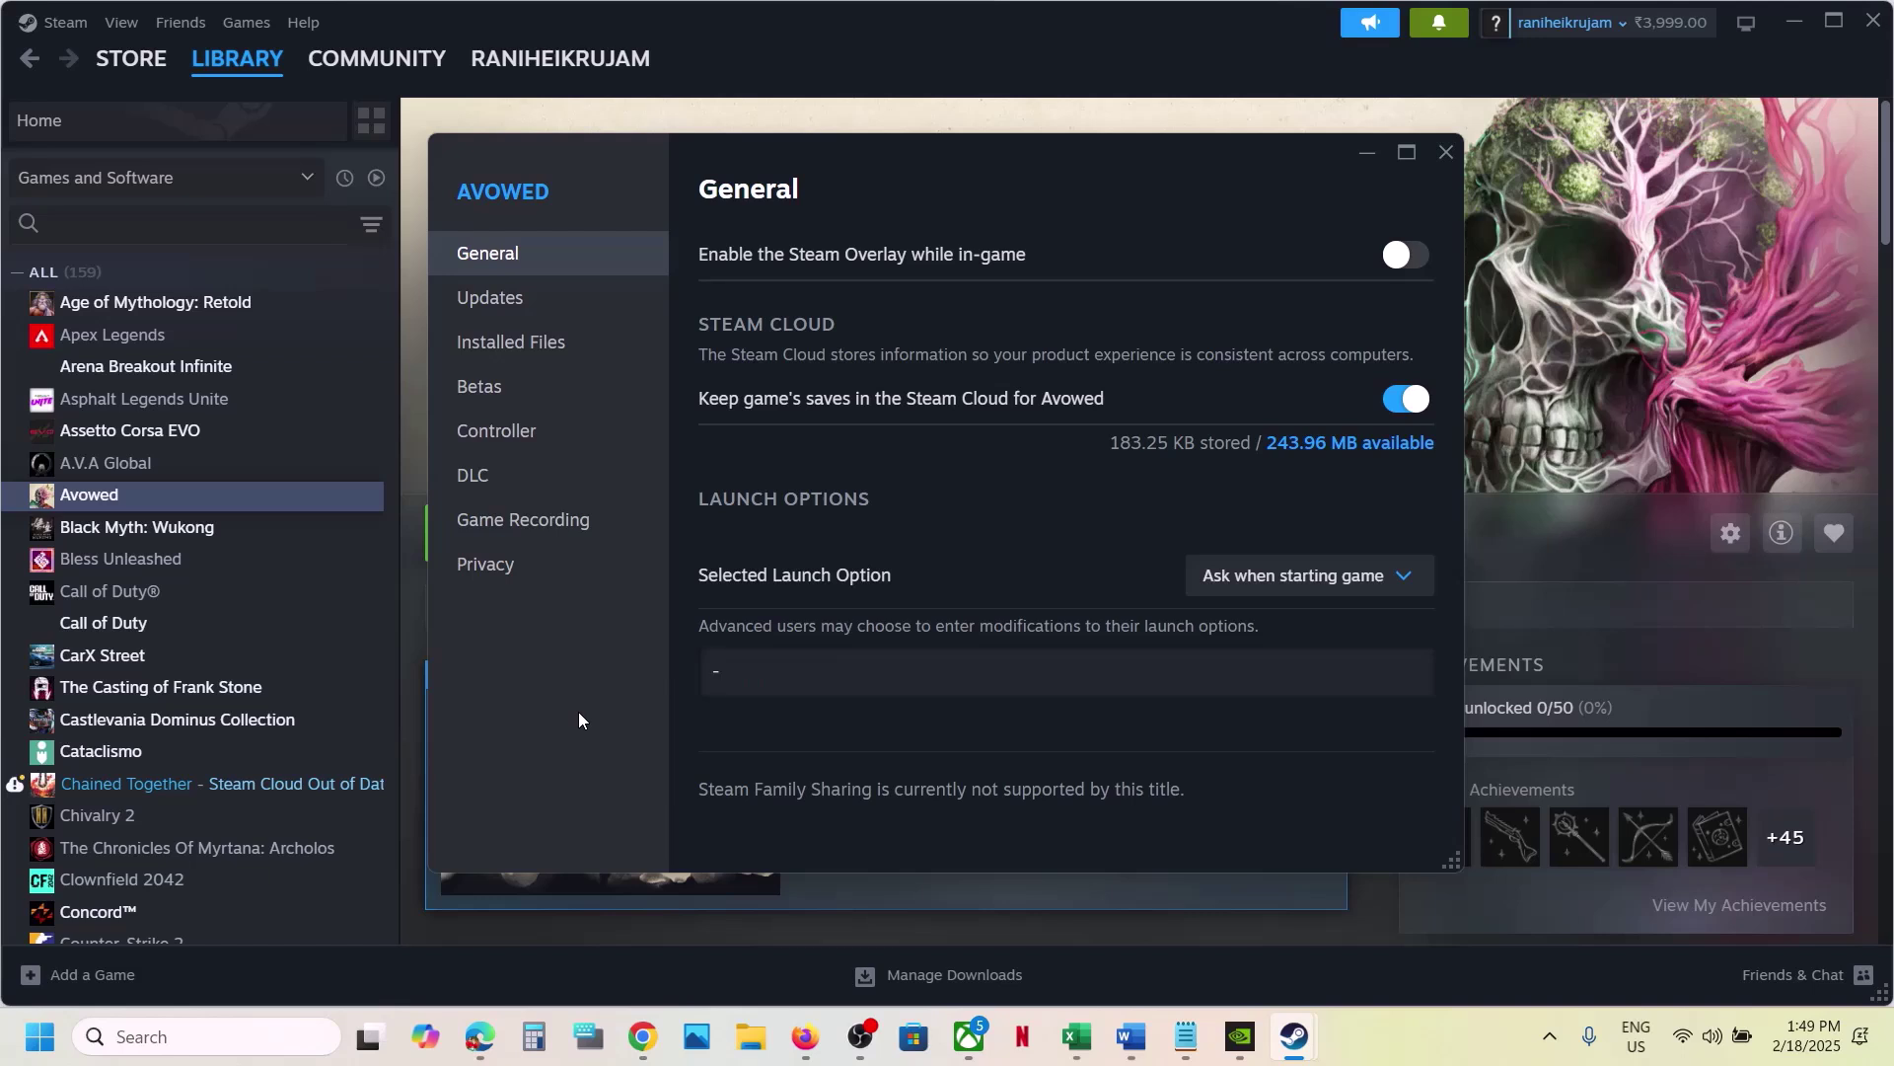
type("d3d11")
left_click_drag(780, 671, 687, 665)
type("-dx12")
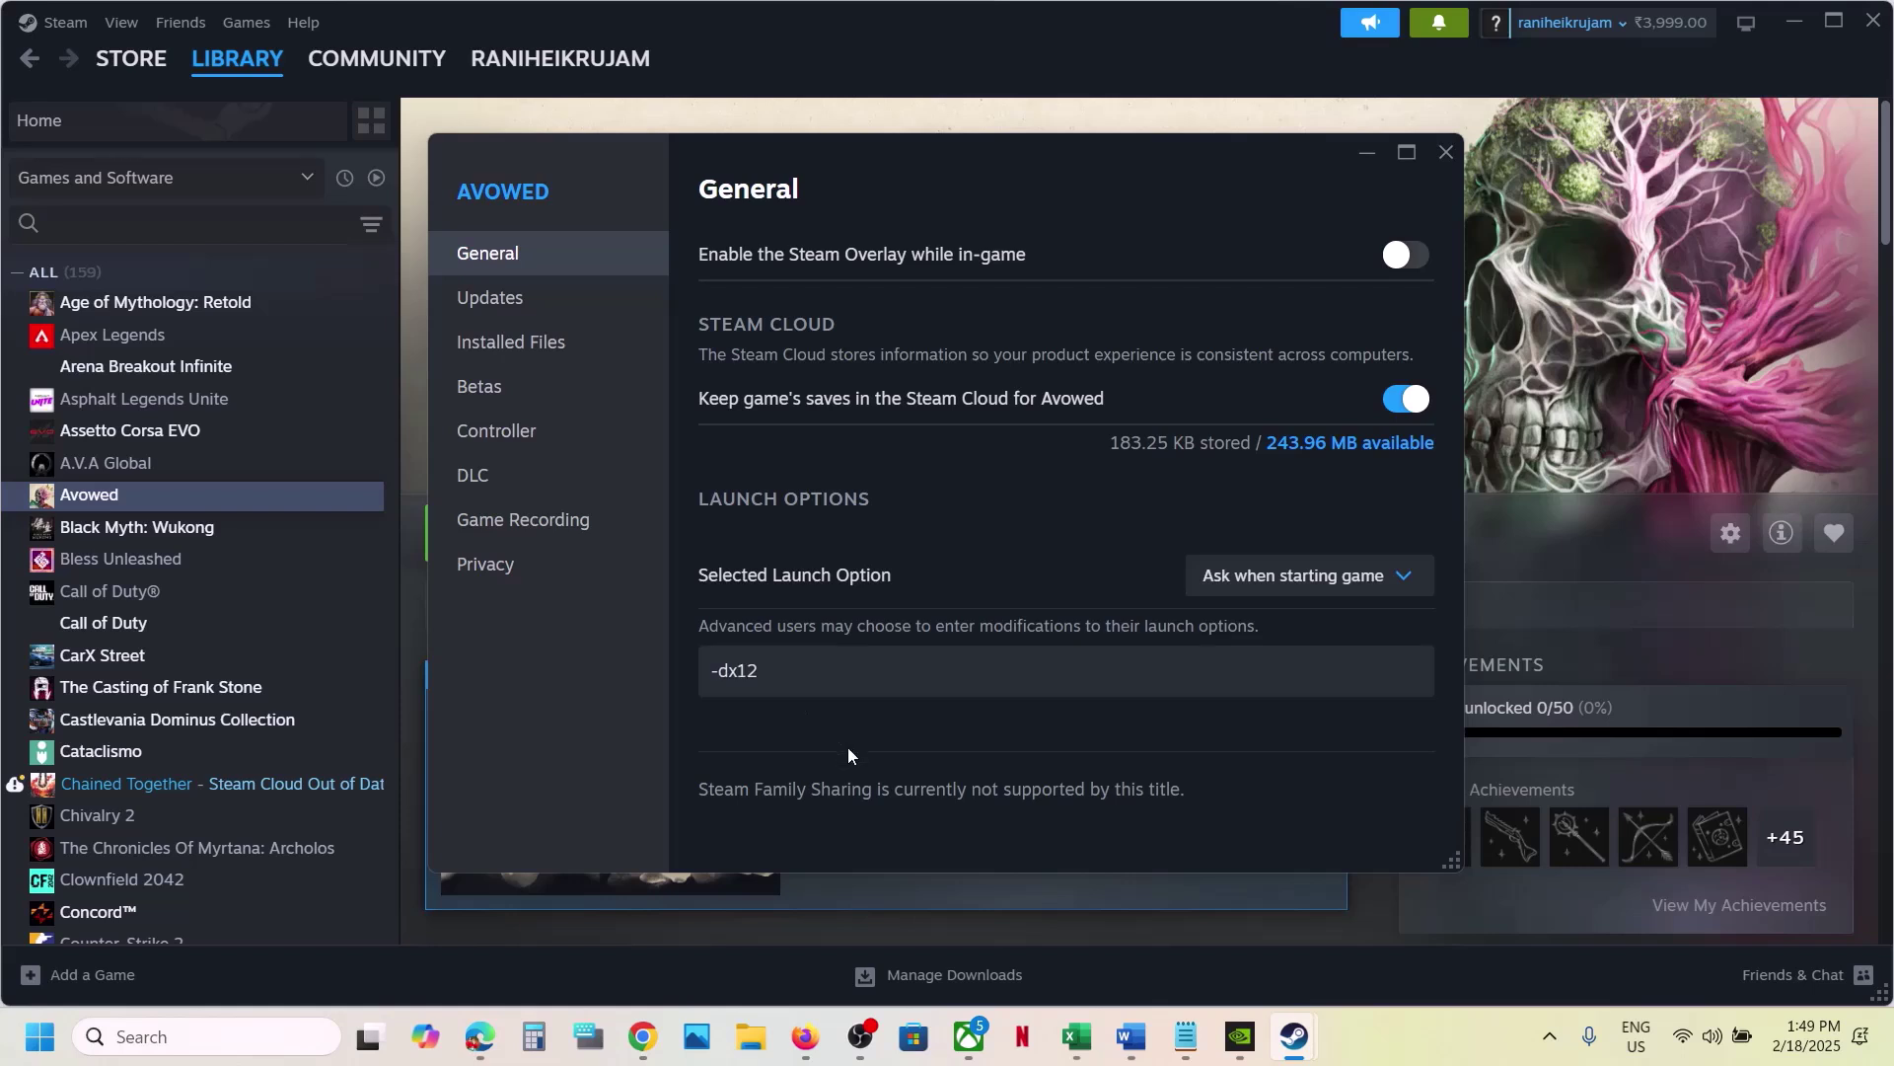
Step: Clear Avowed's launch options and close its properties
left_click_drag(764, 671, 651, 657)
key("BackSpace")
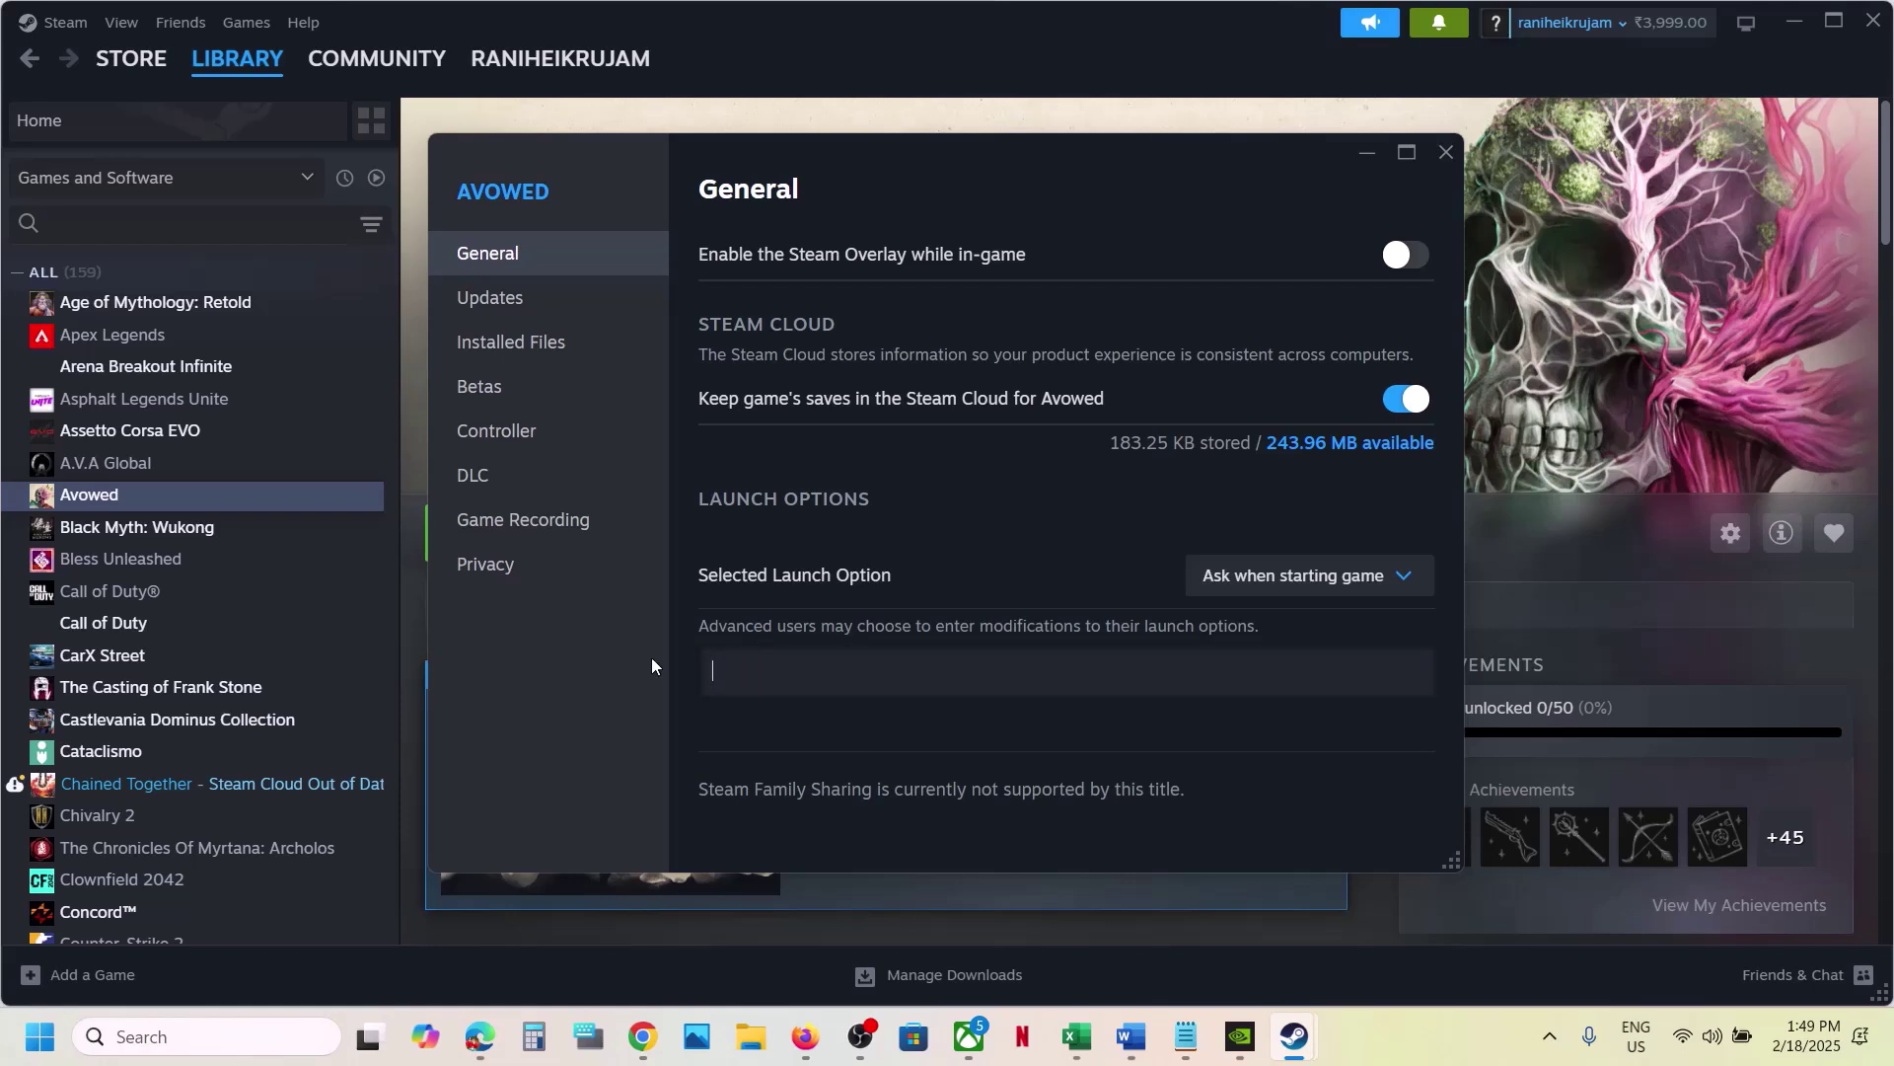
left_click(759, 795)
left_click(1446, 152)
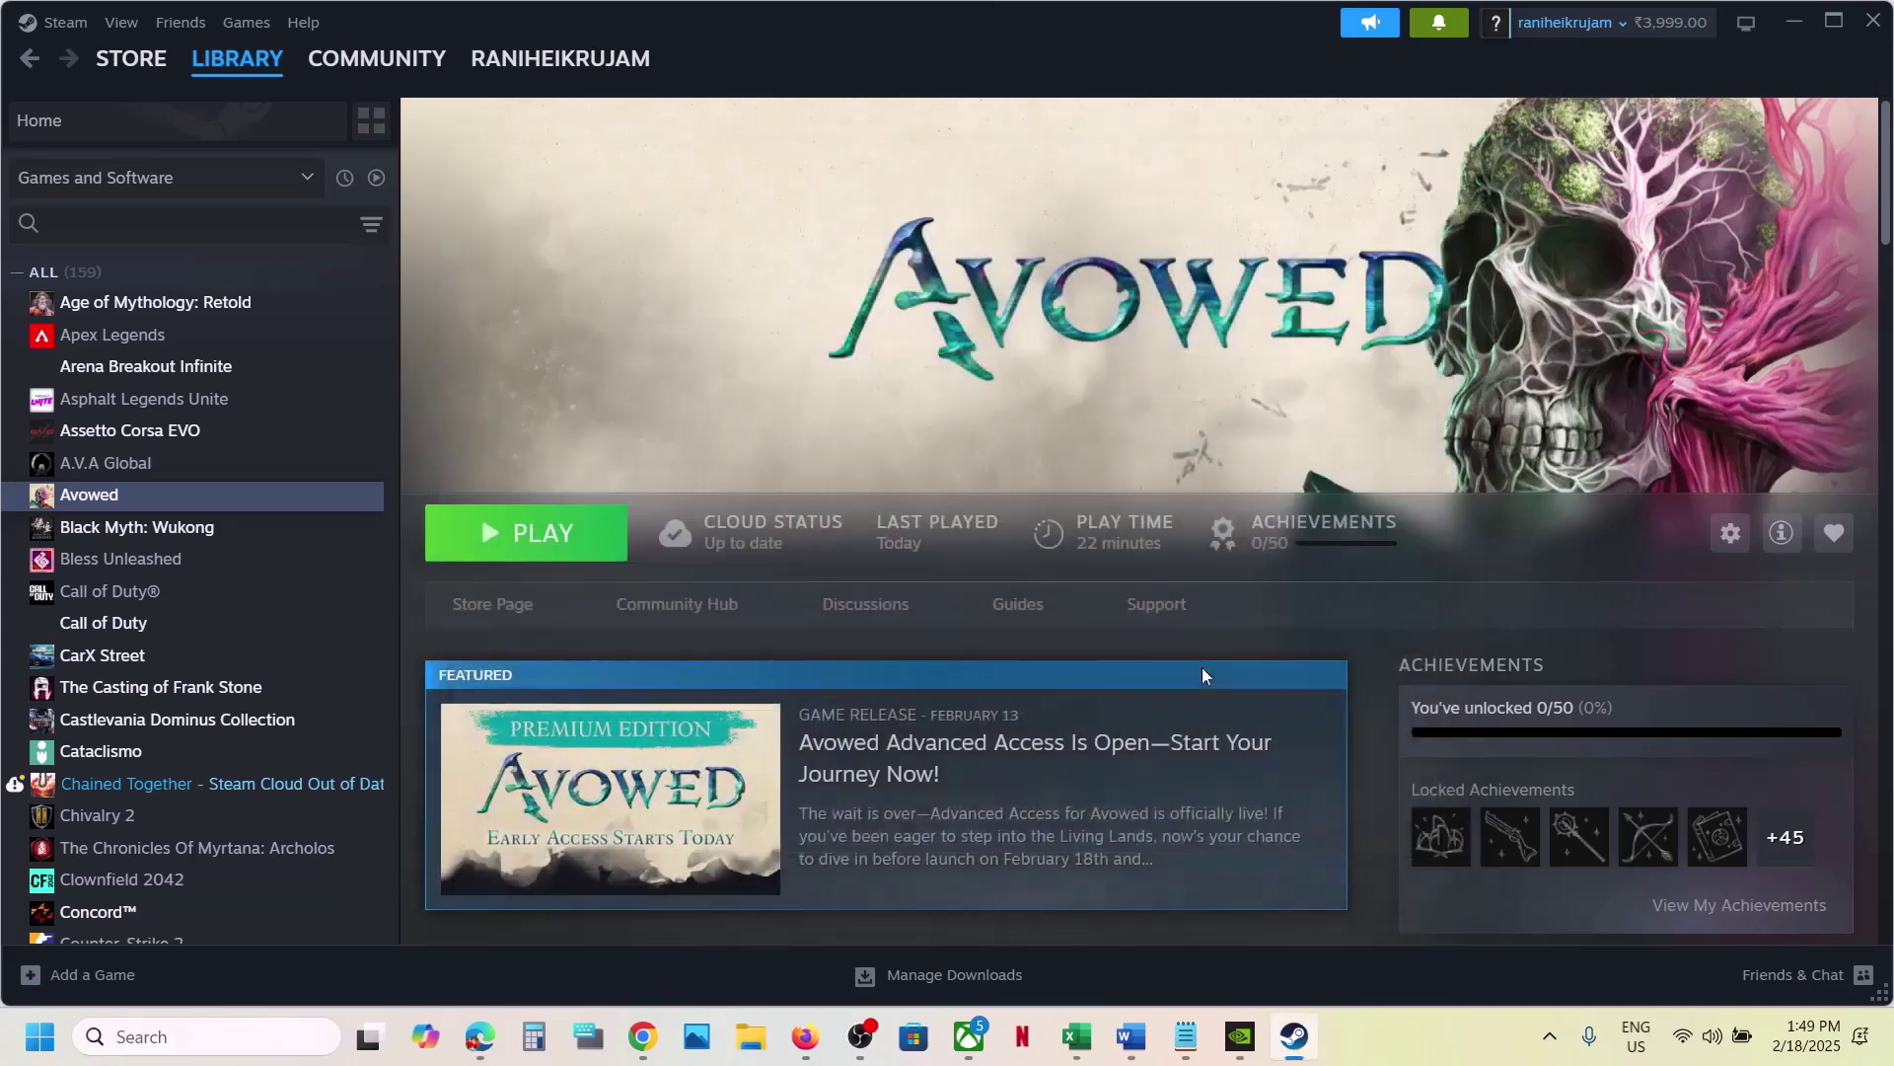
Step: Switch to the Word guide and highlight Step 2 on clean graphics driver installation, including its NVIDIA and AMD links
left_click(1131, 1036)
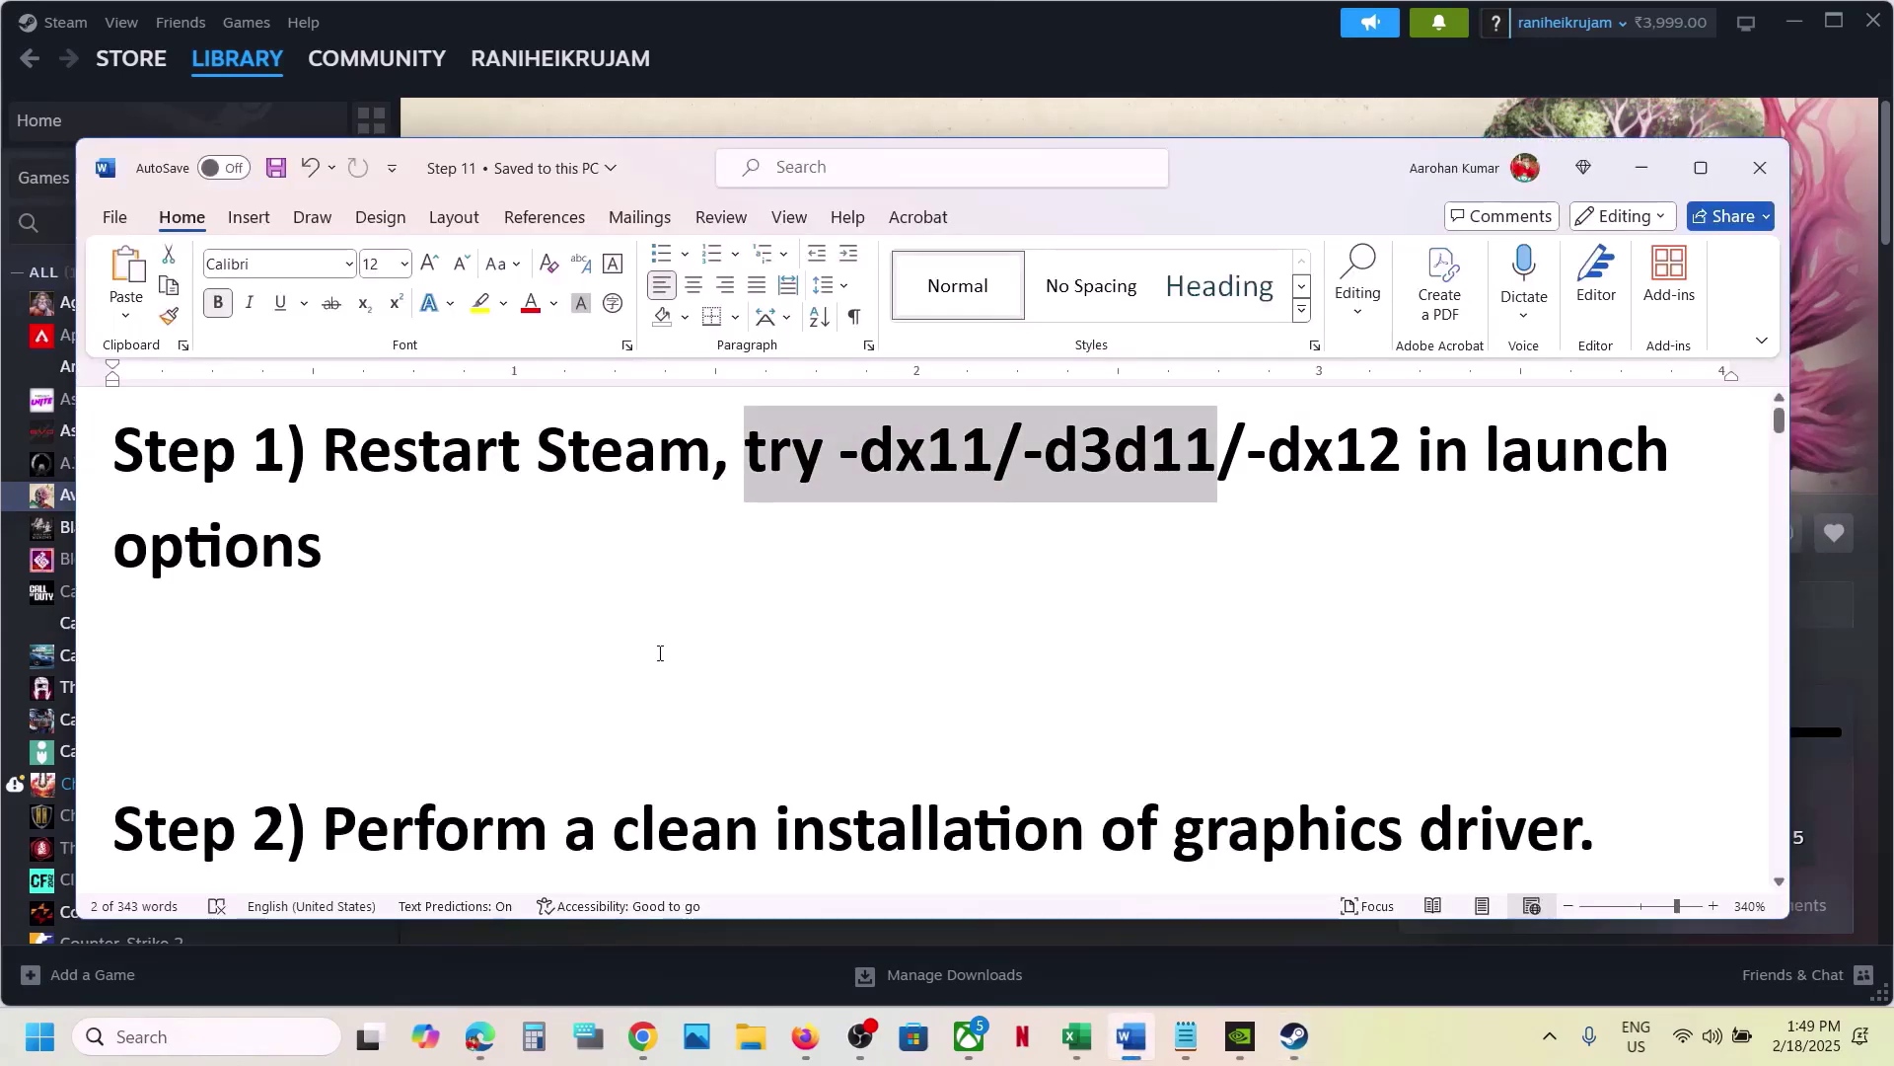
scroll(655, 651, "down", 3)
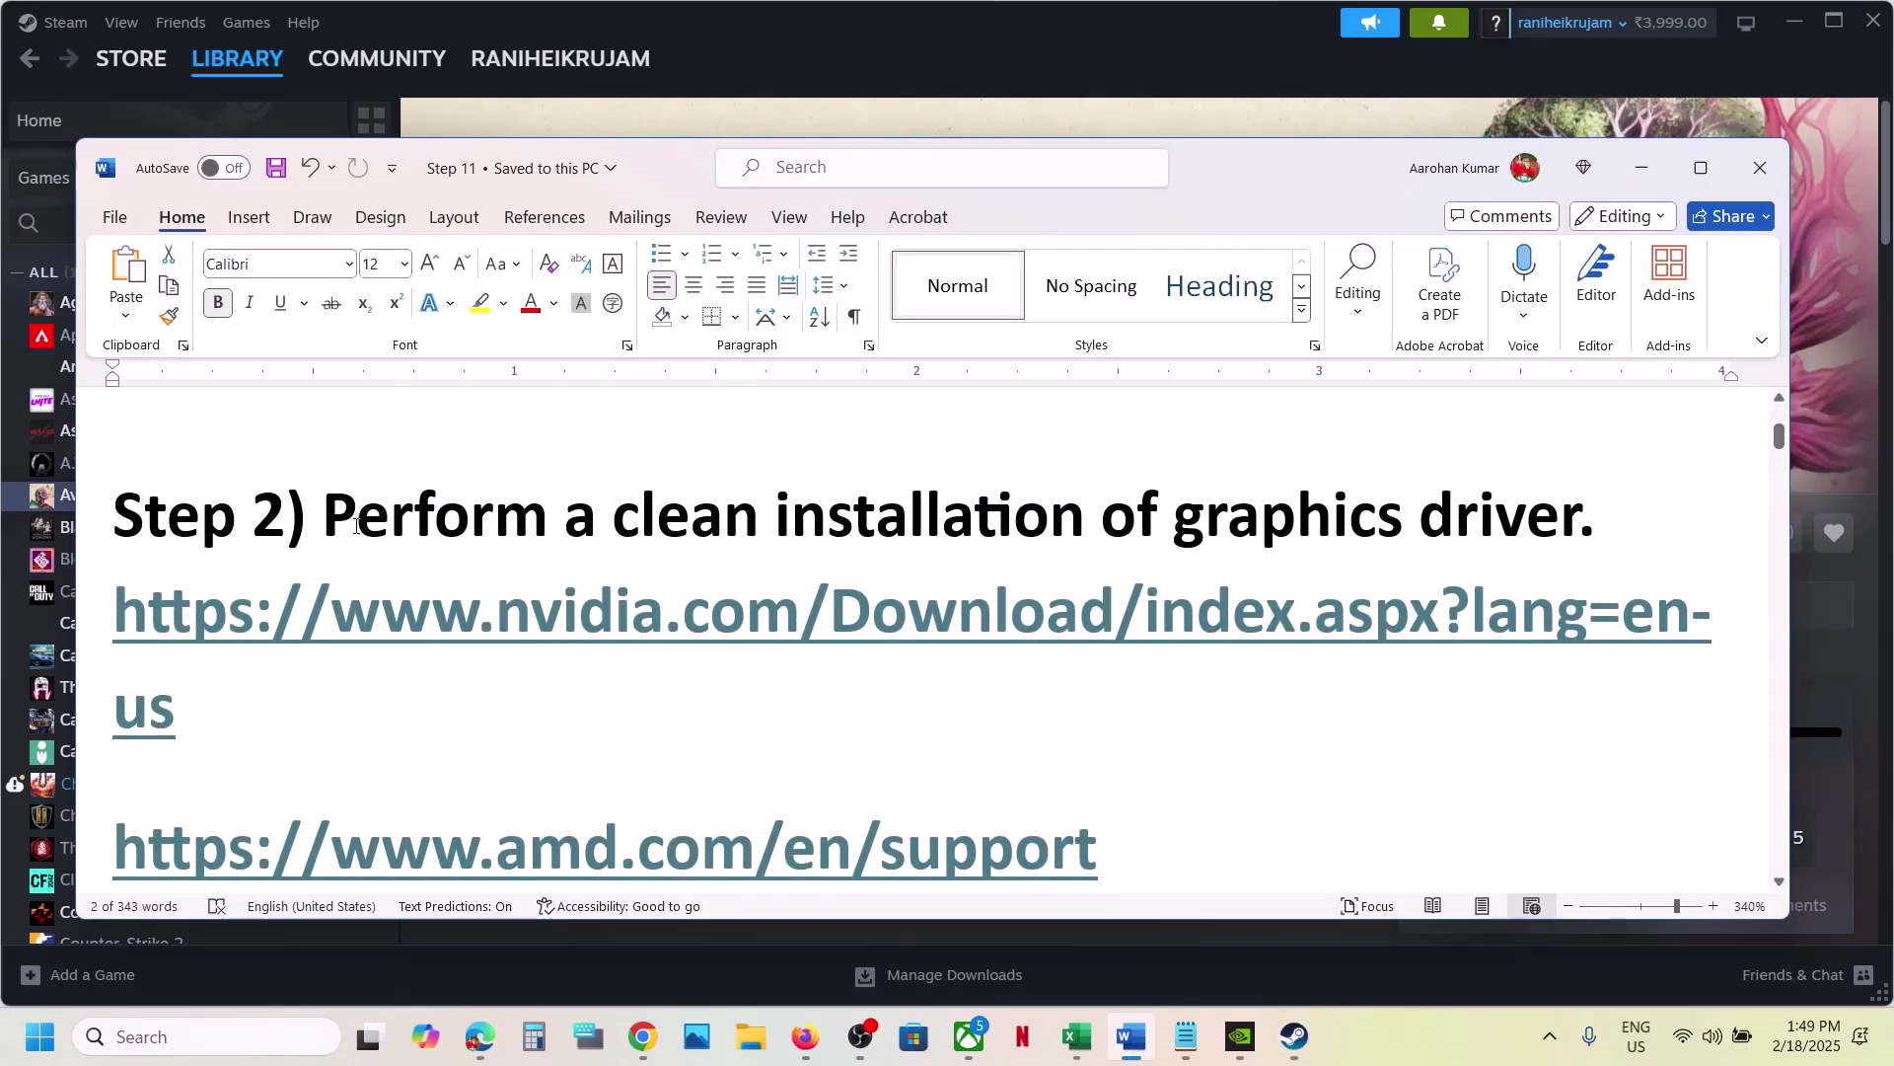
left_click_drag(355, 527, 1394, 520)
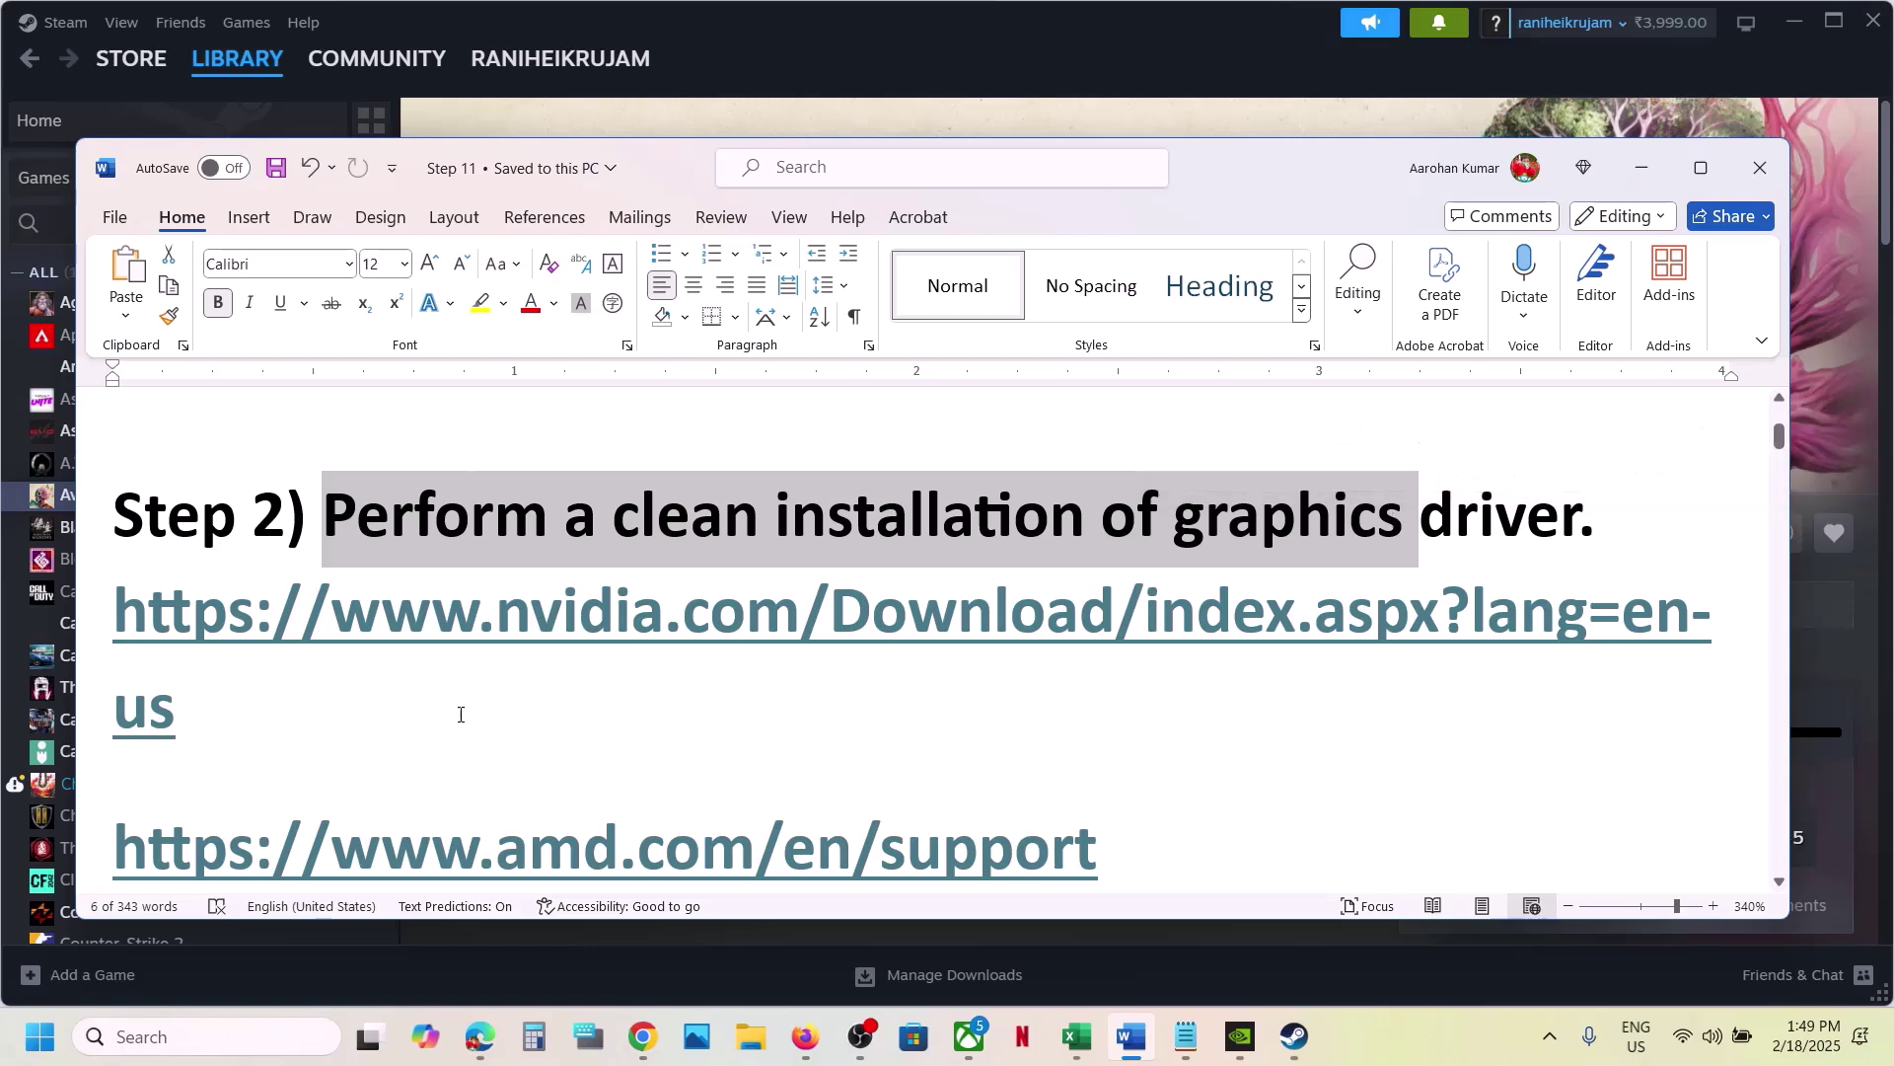
left_click_drag(346, 719, 181, 642)
scroll(780, 753, "down", 1)
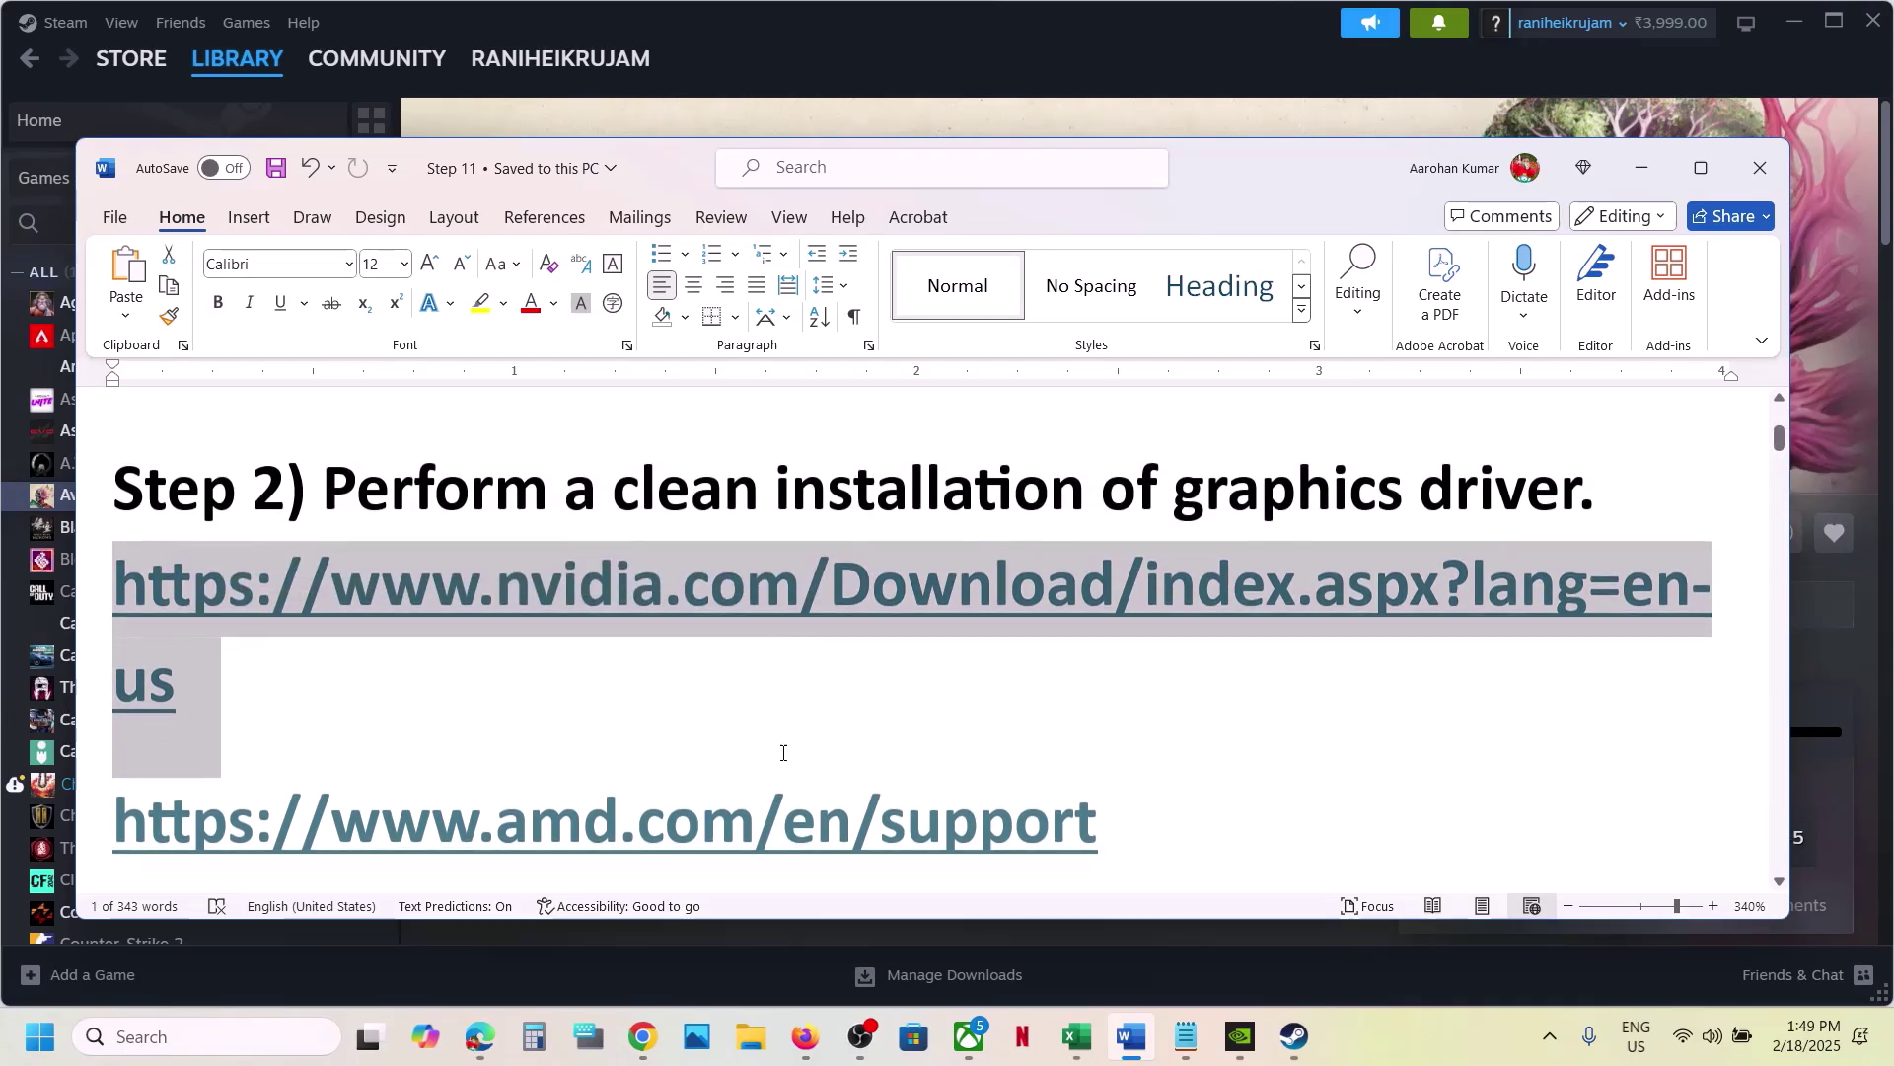
triple_click(1148, 809)
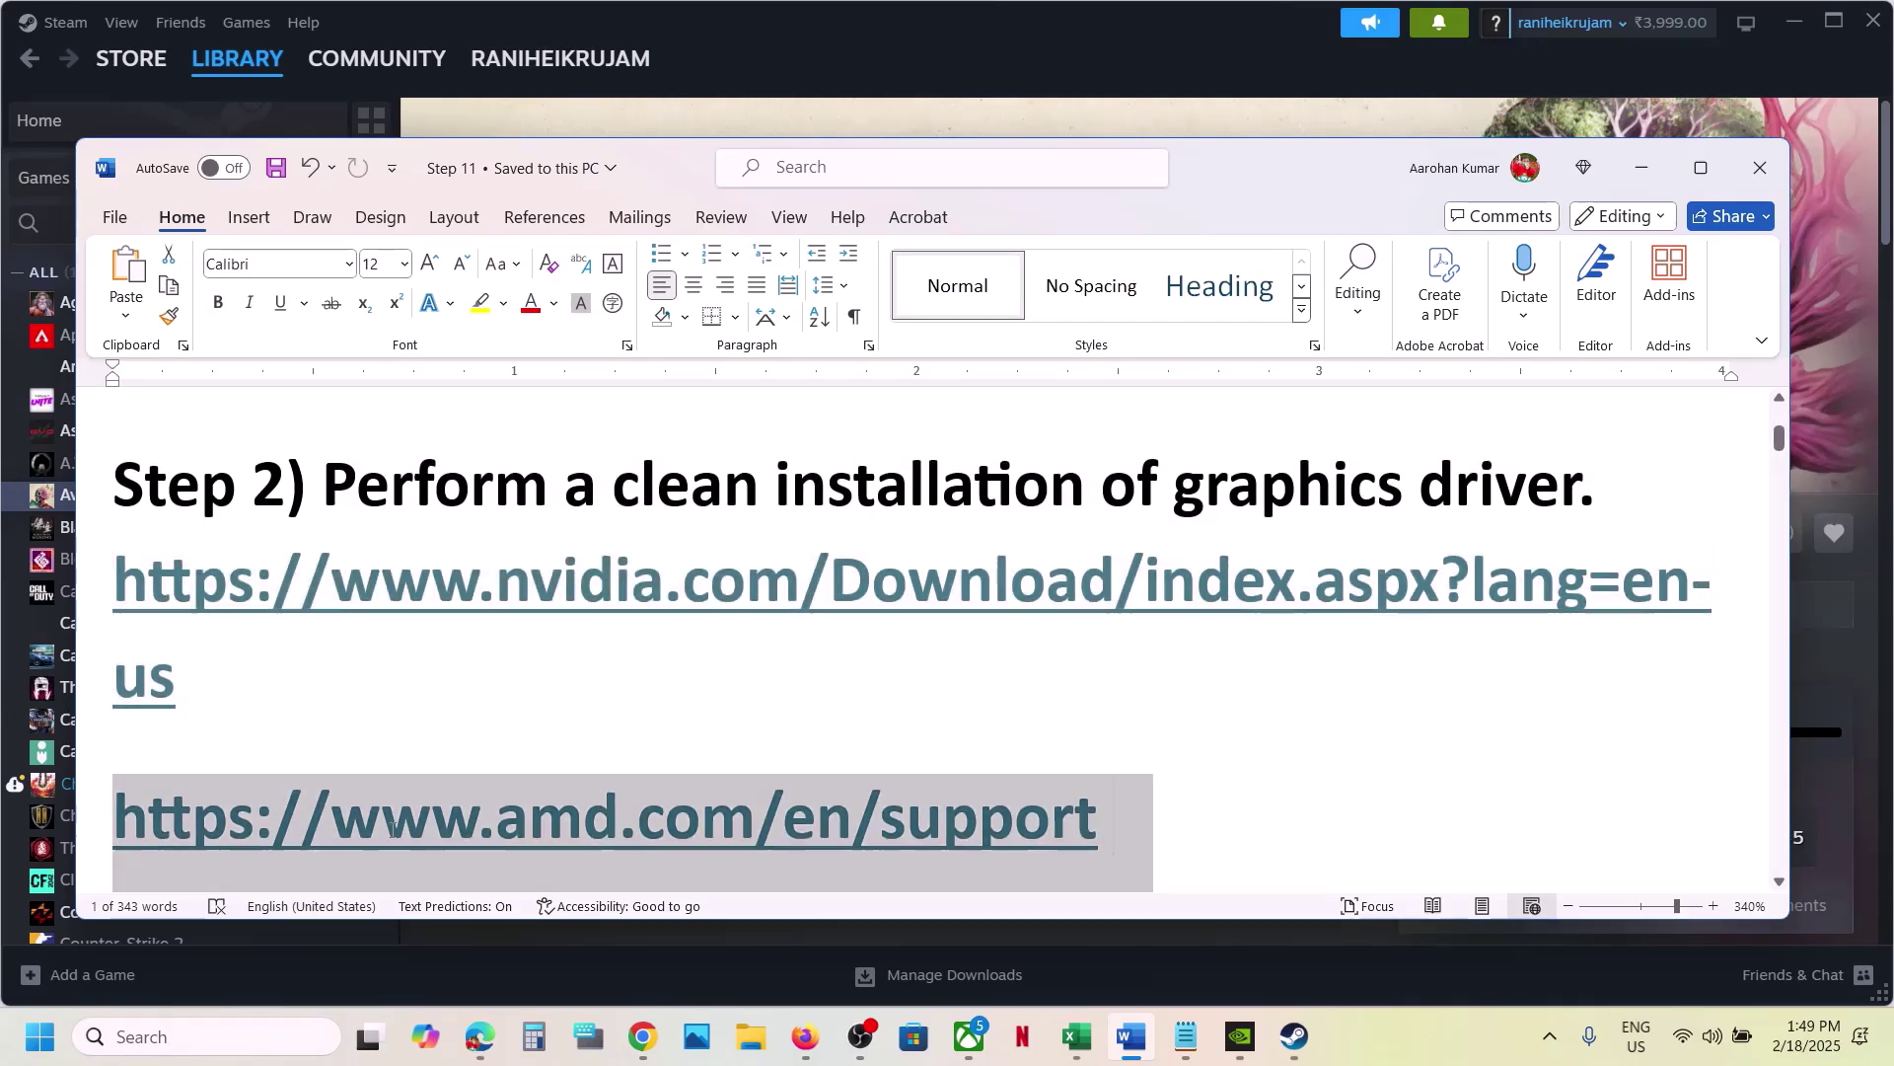
Step: Switch to NVIDIA's driver page in Chrome and search for the GeForce RTX 3050 Laptop GPU driver for Windows 11
left_click(1389, 1033)
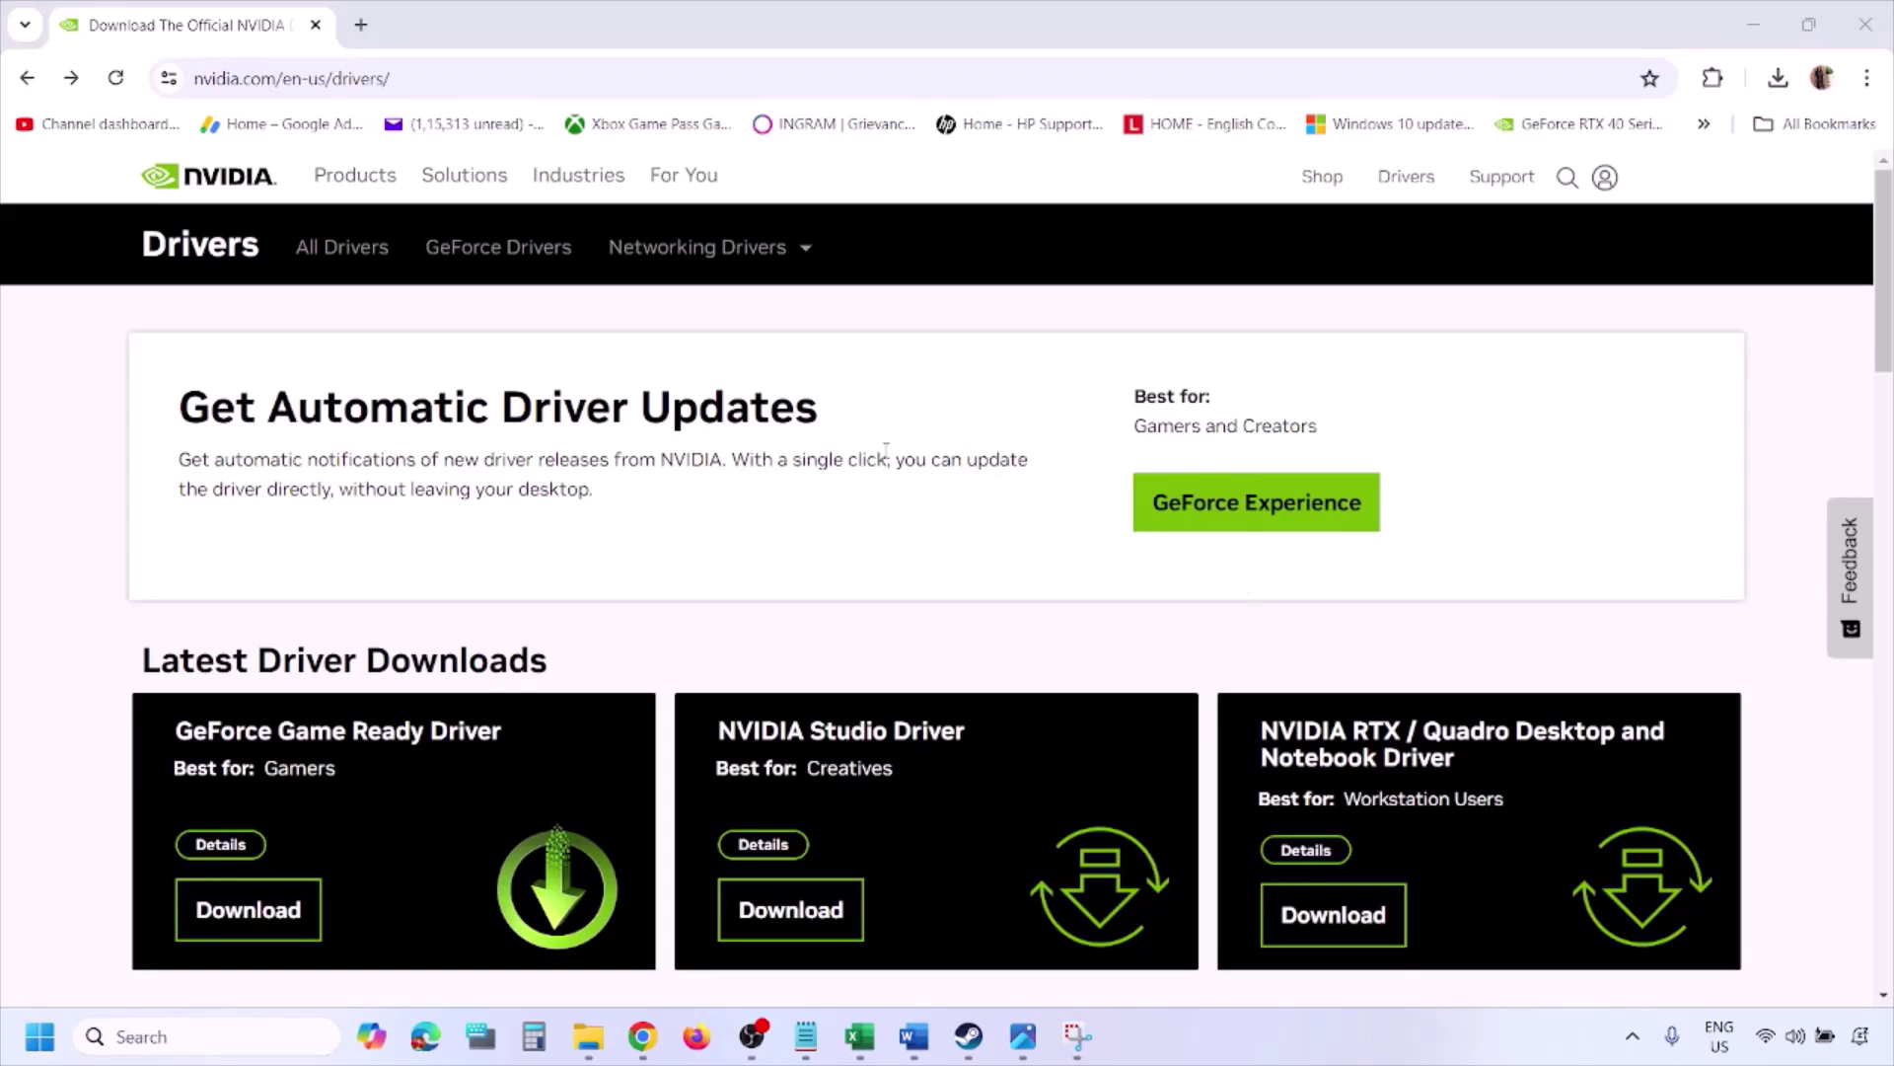
scroll(443, 604, "down", 9)
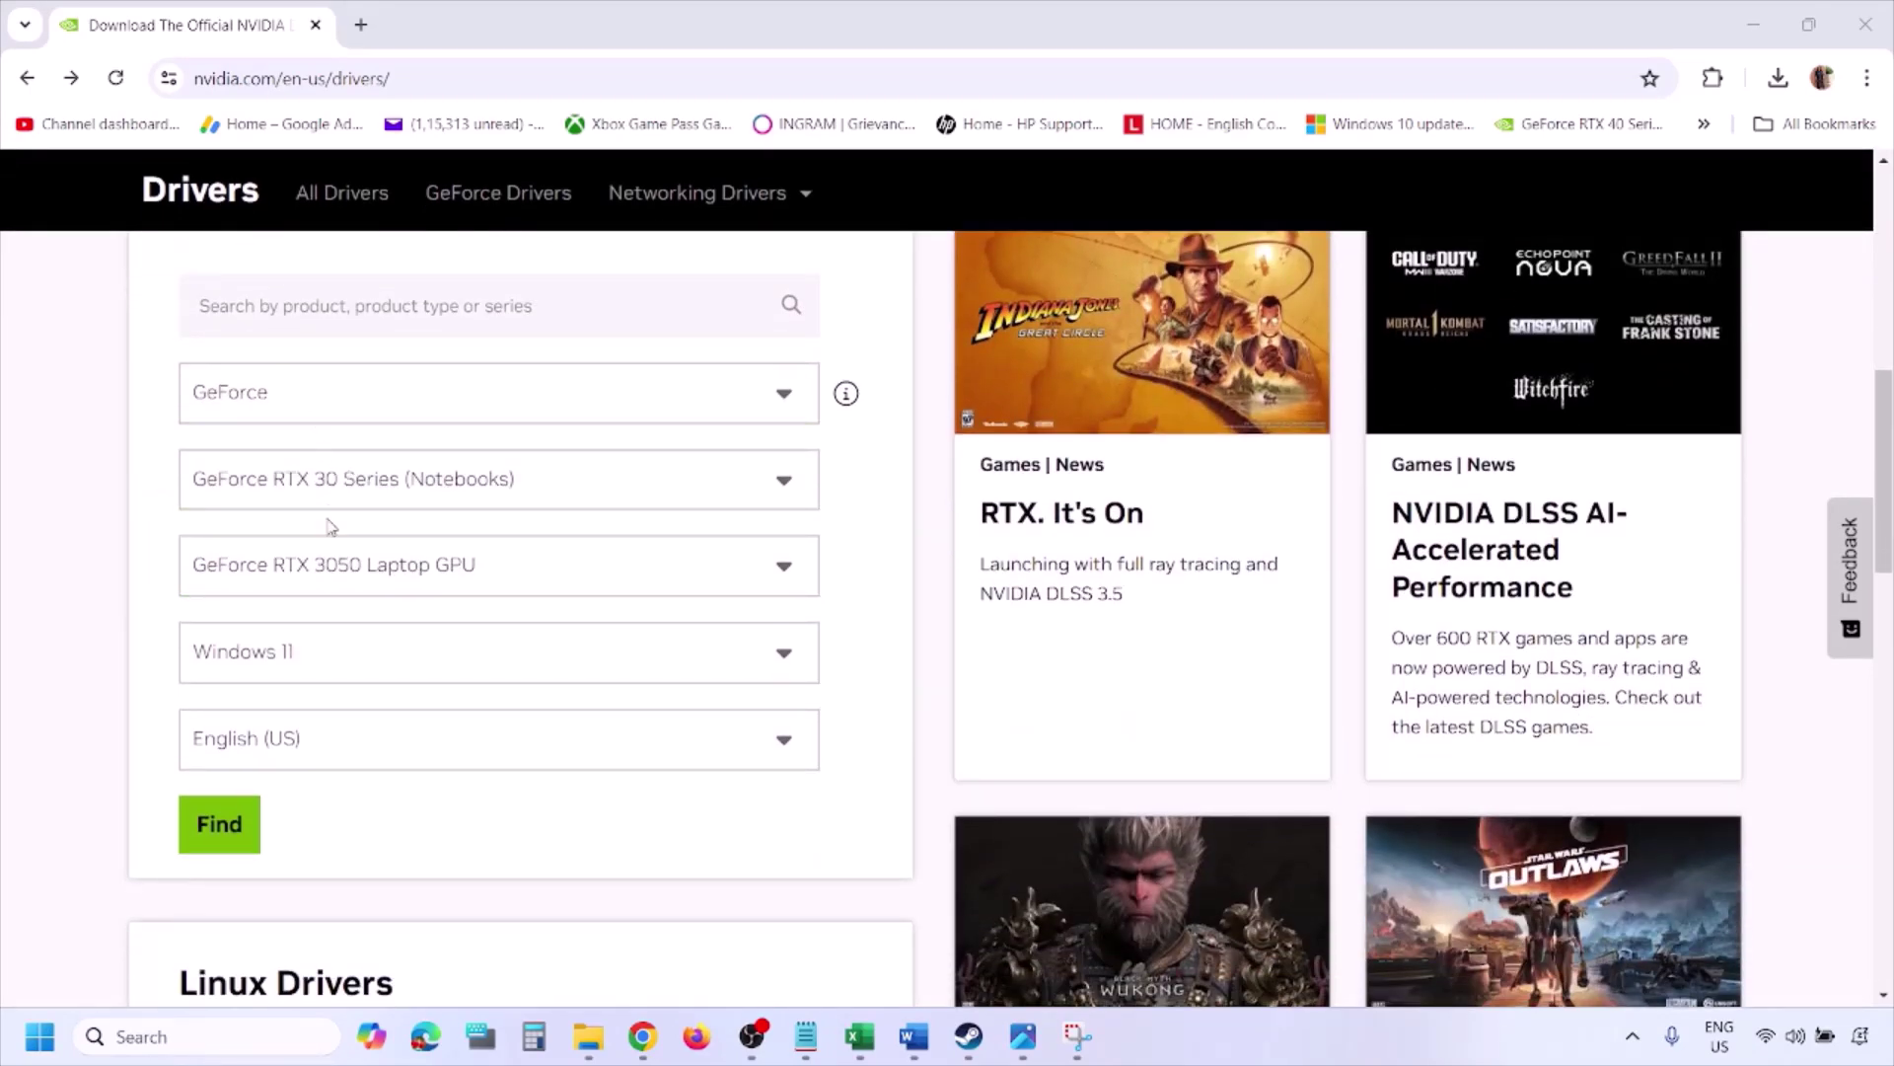
left_click(313, 660)
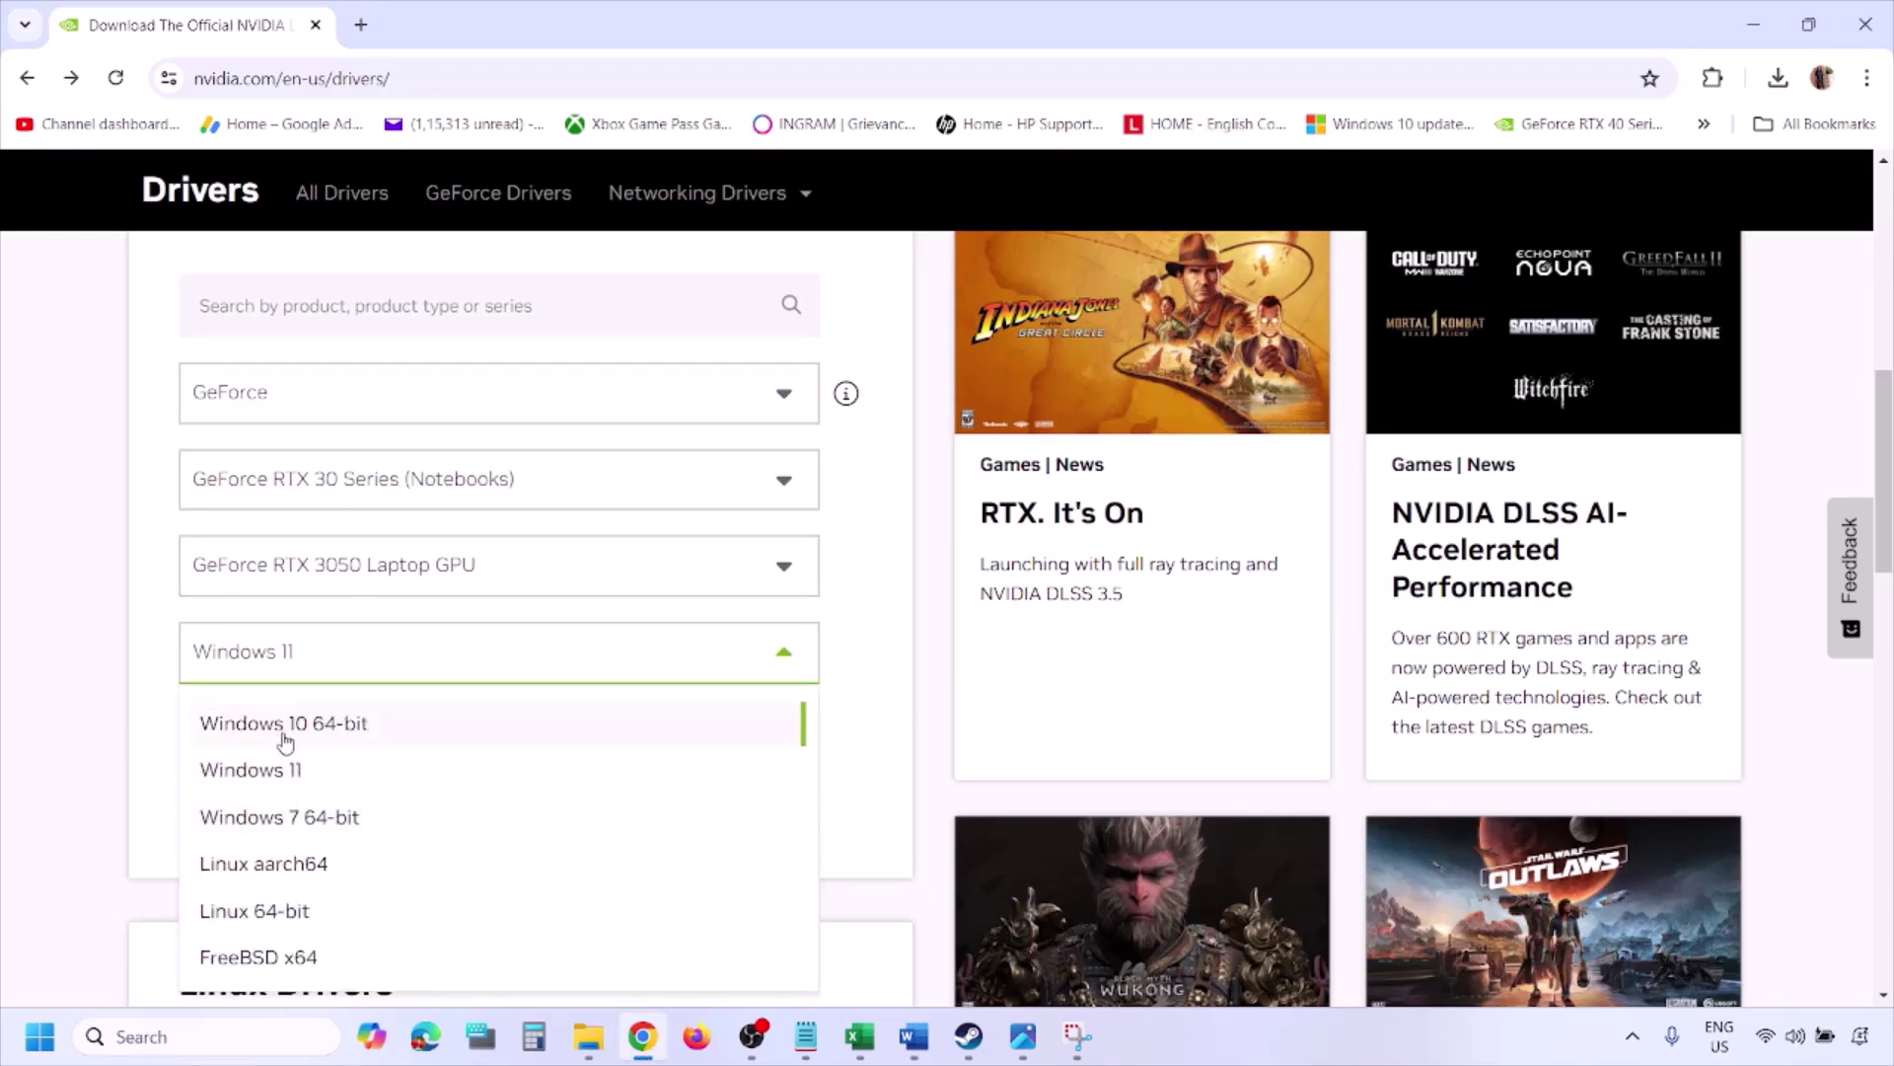
left_click(277, 771)
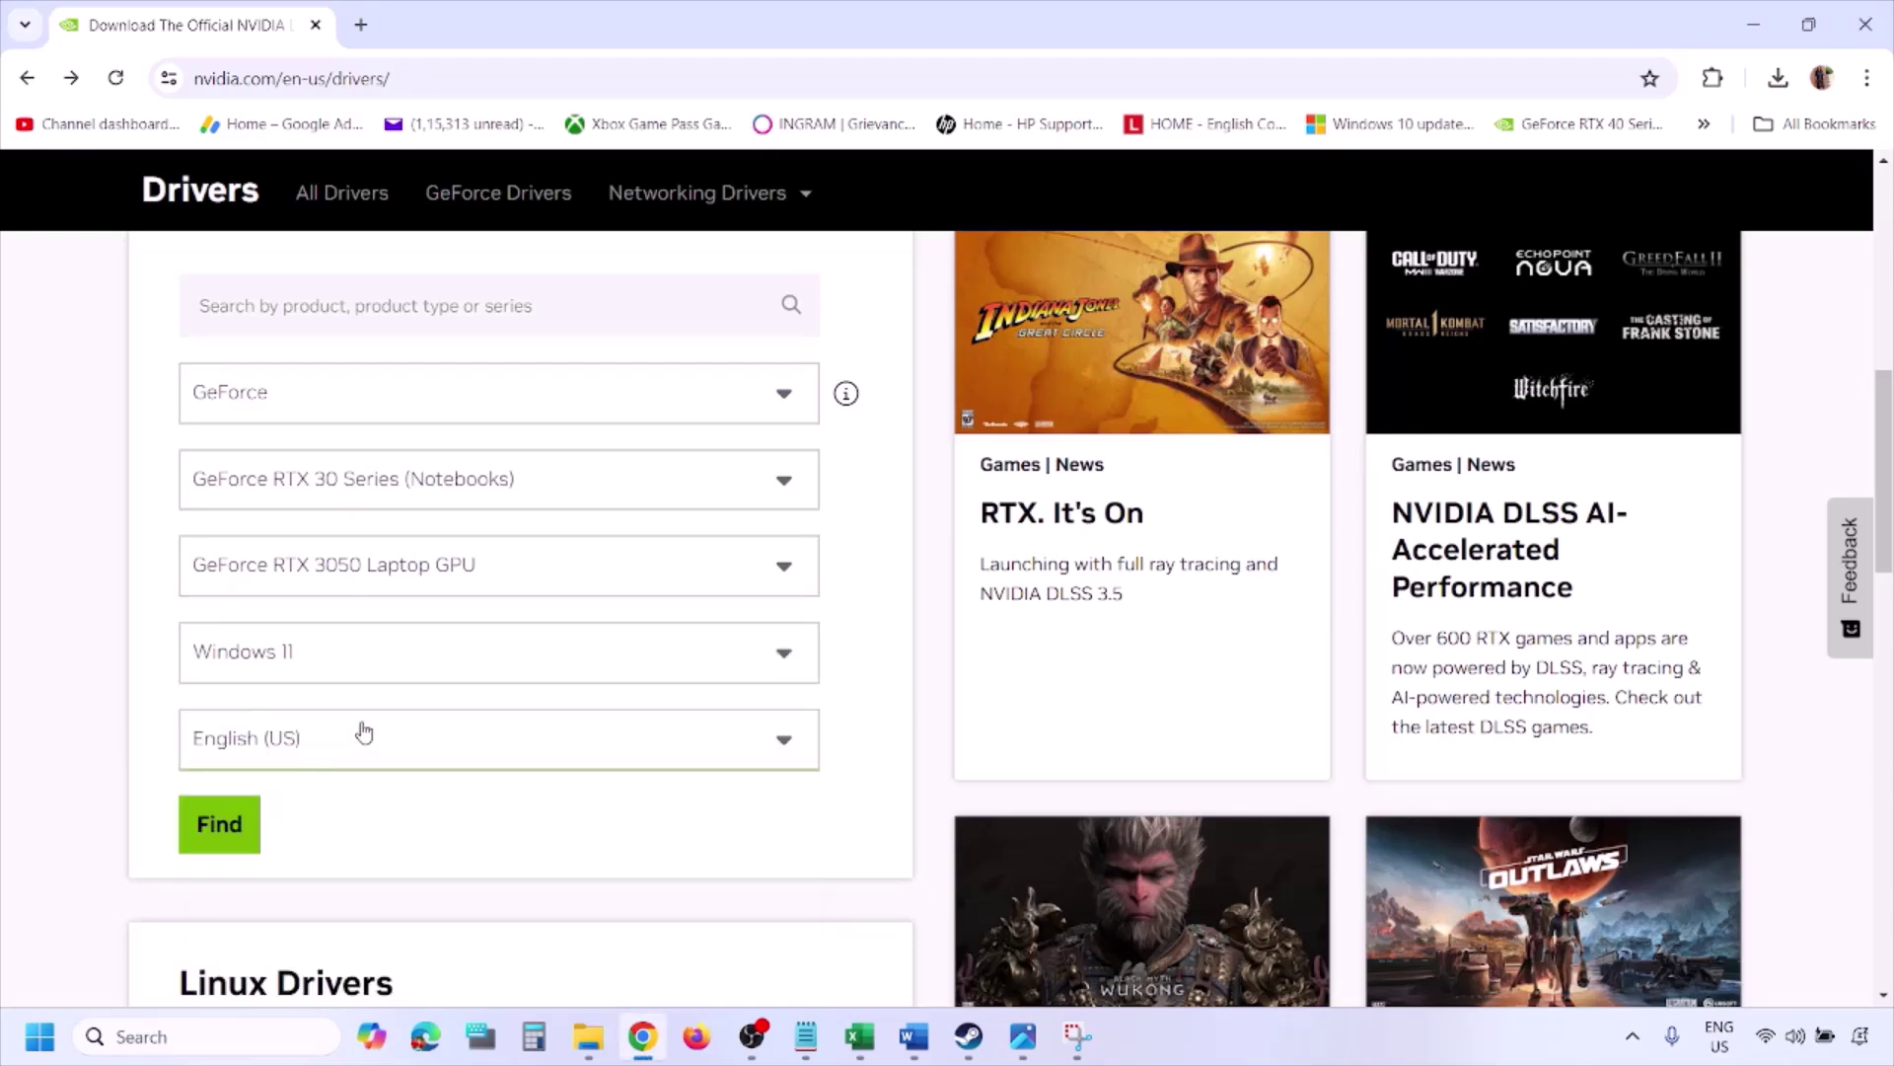
left_click(221, 826)
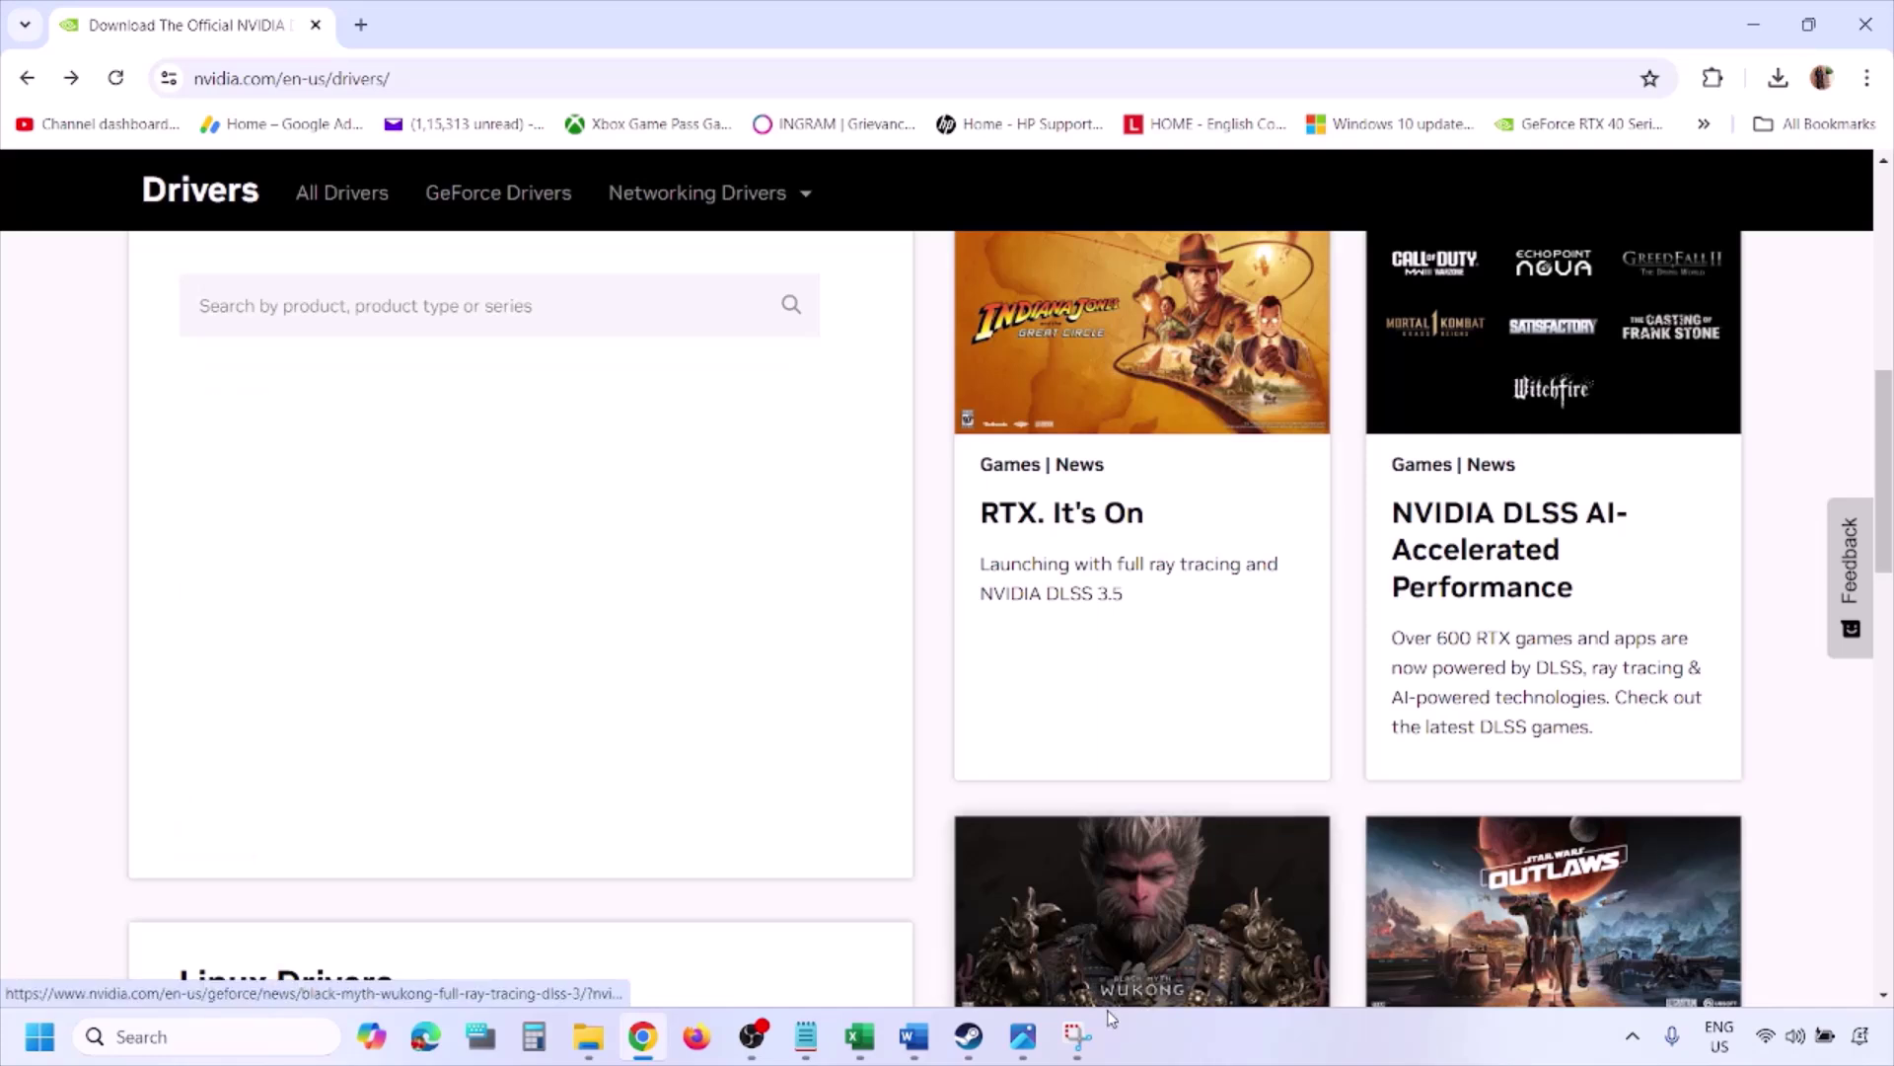
Step: Switch to Photos and view 1.png through 5.png, covering the Game Ready driver download and the custom clean installation options
left_click(1025, 1046)
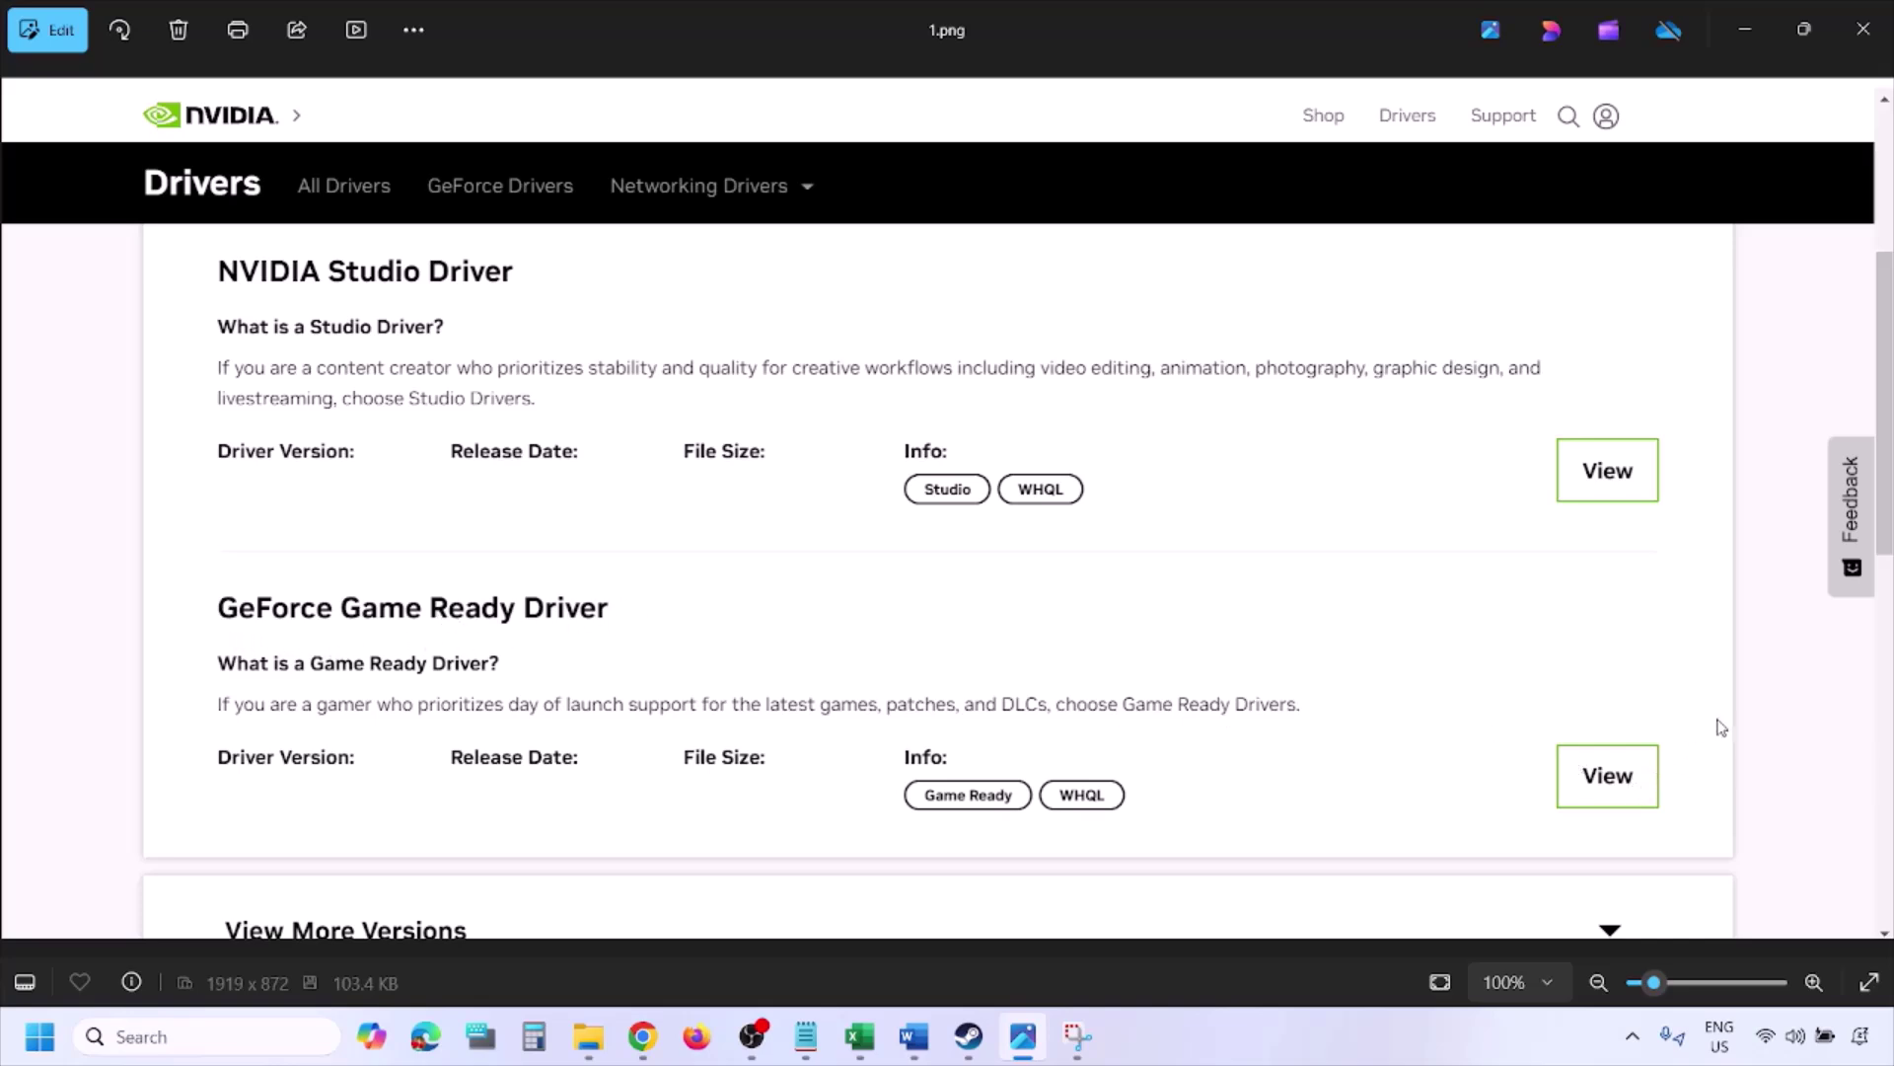
key("Right")
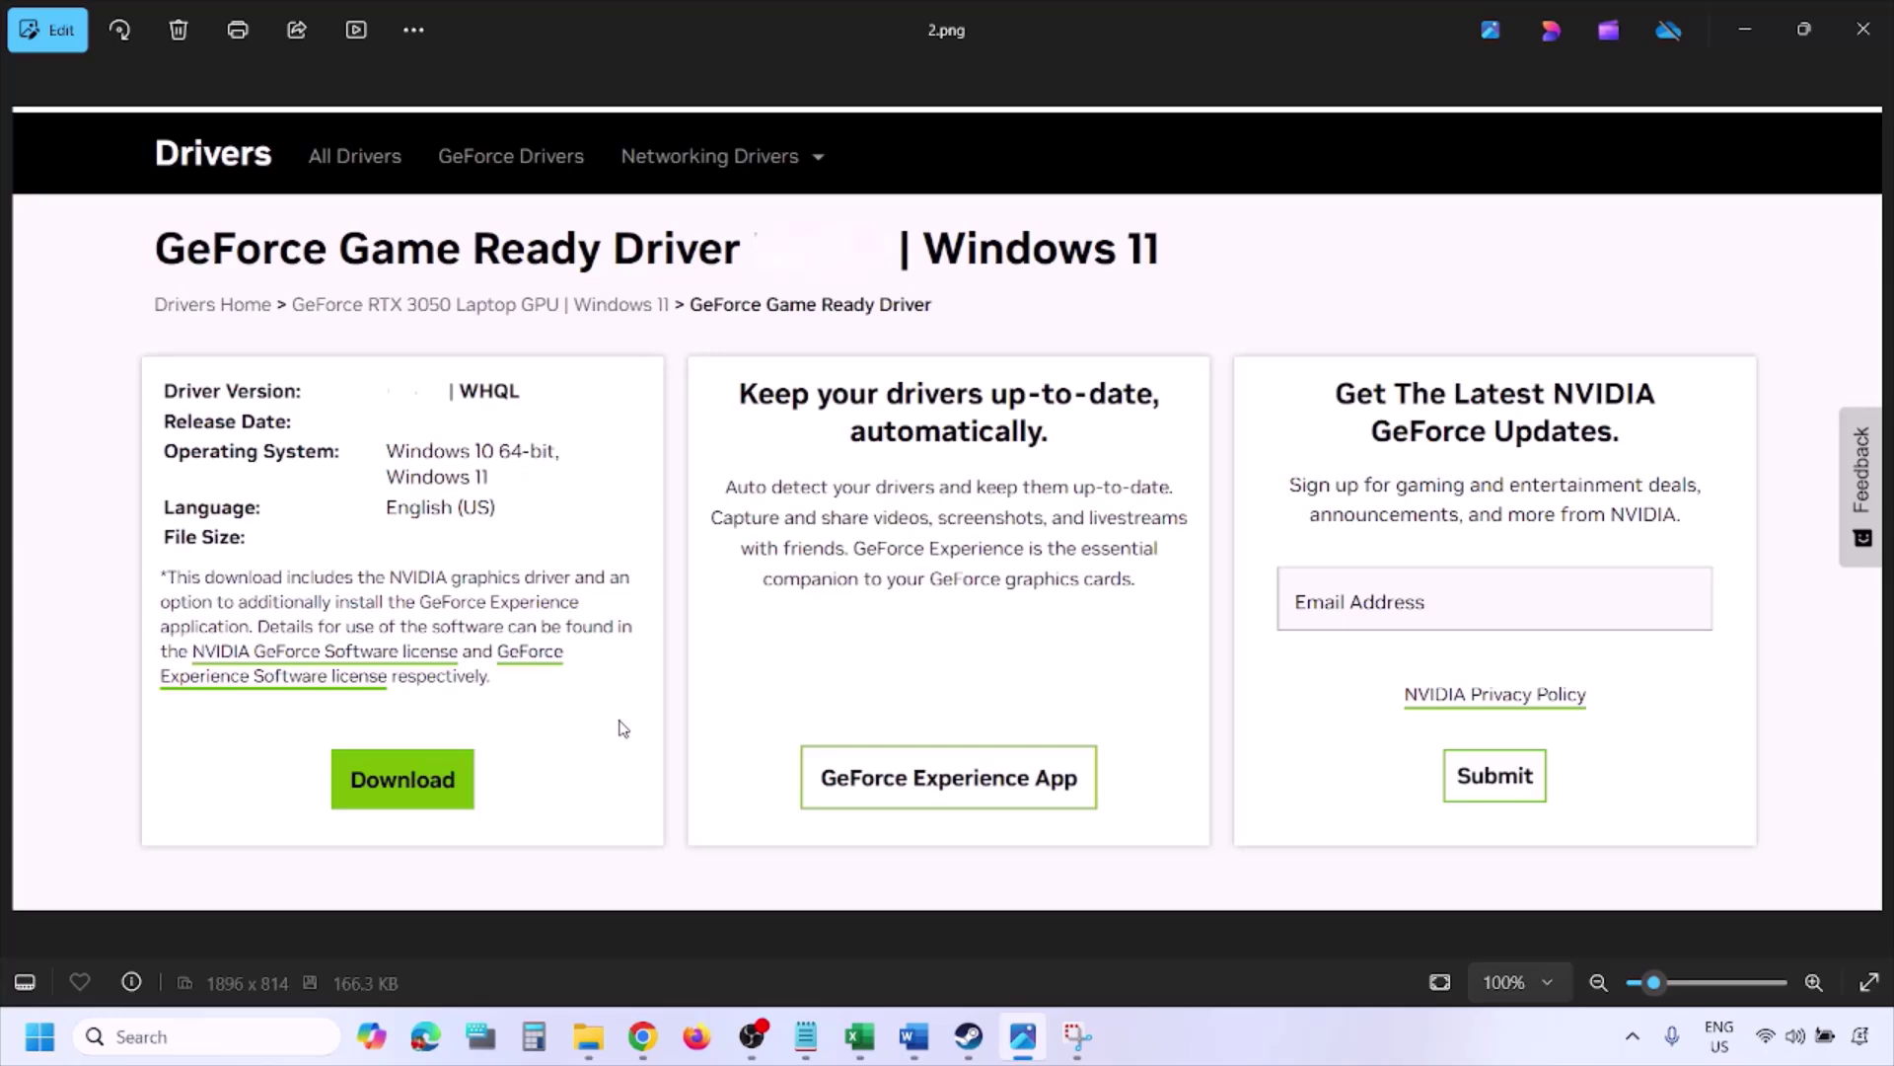
key("Right")
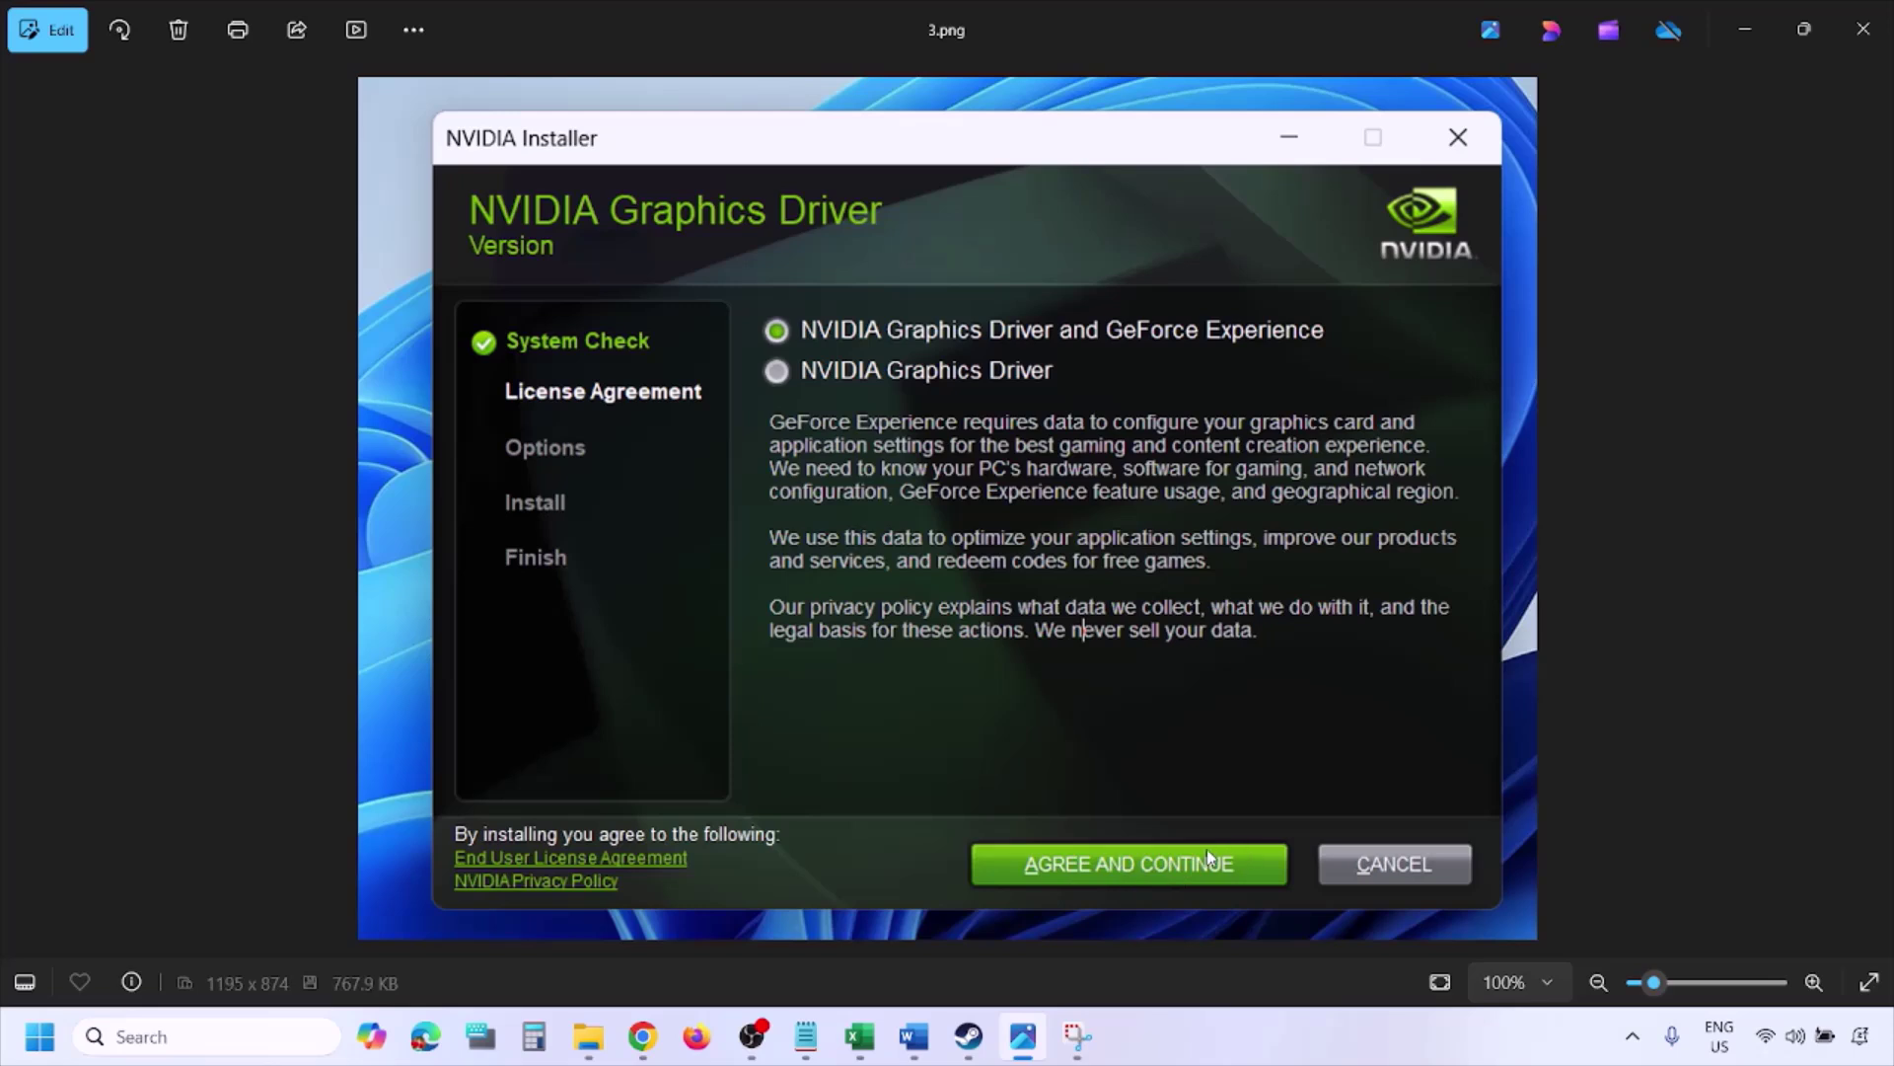
key("Right")
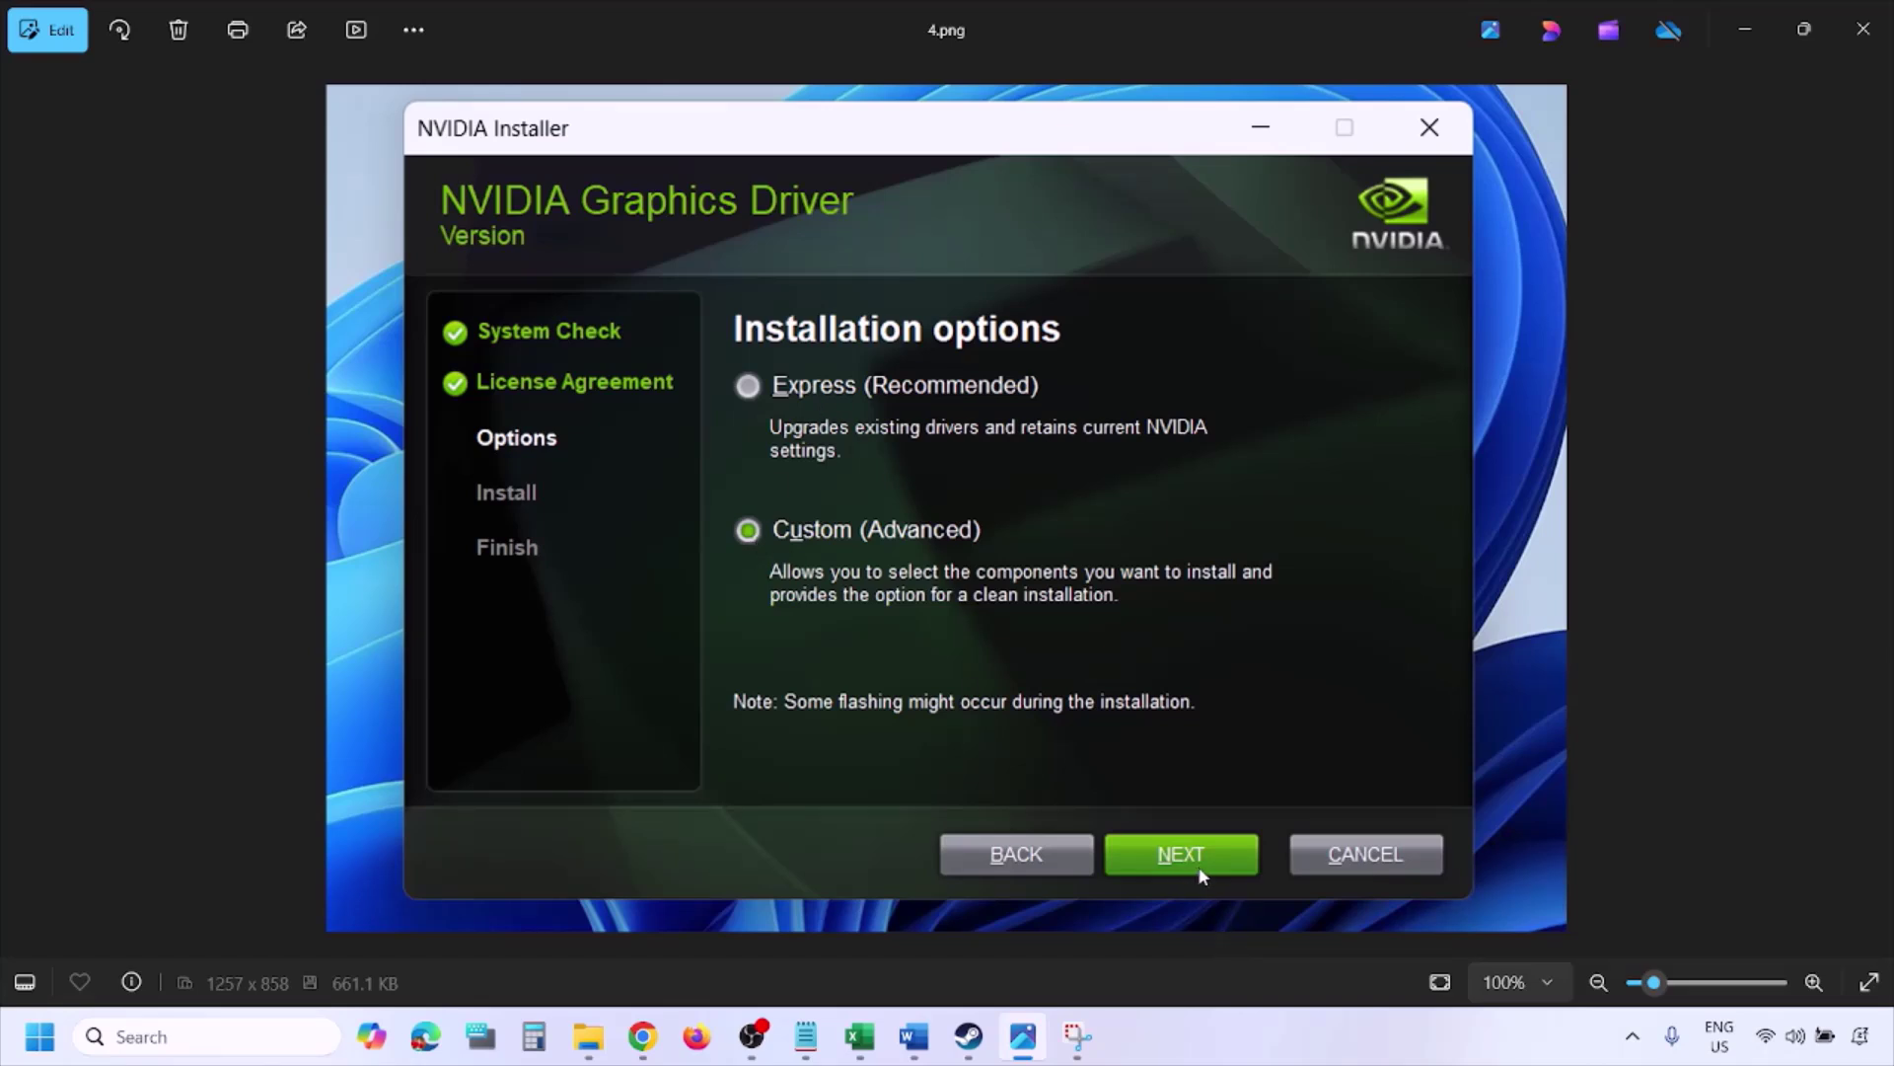
key("Right")
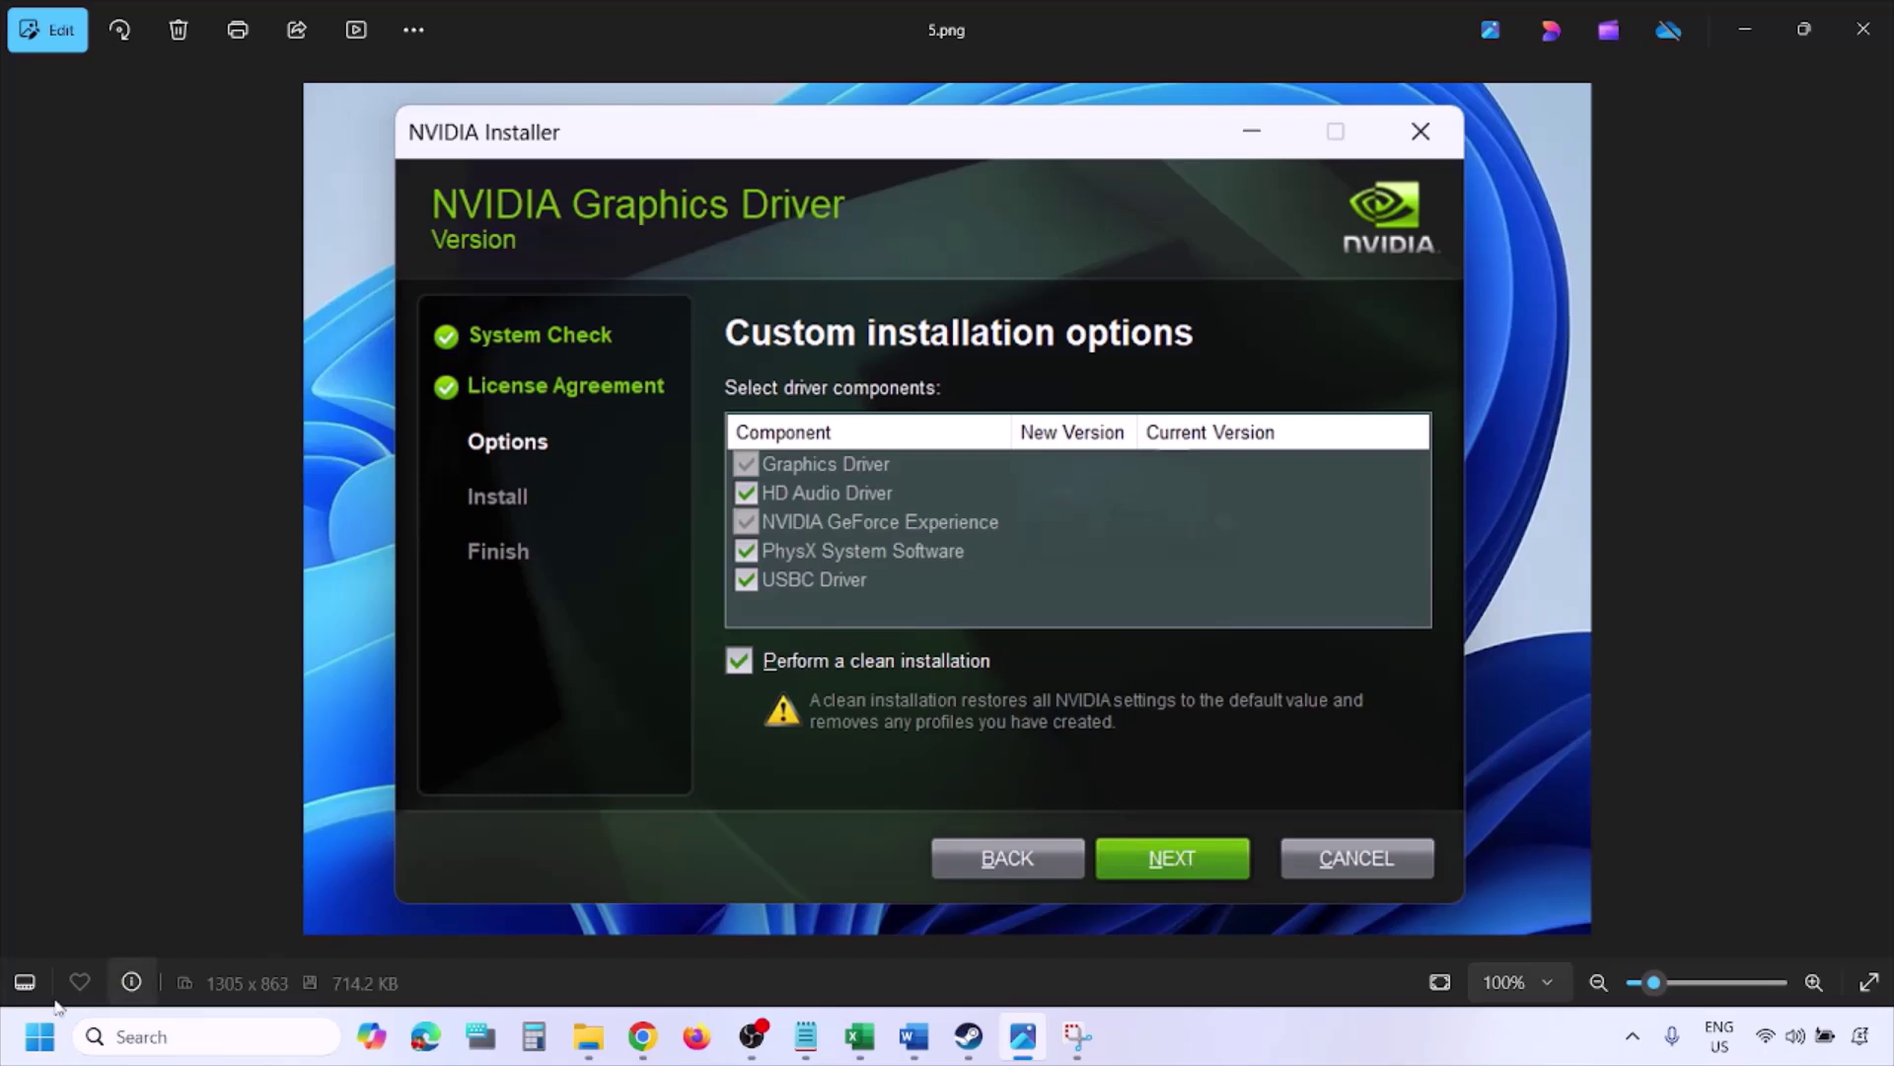
left_click(40, 1036)
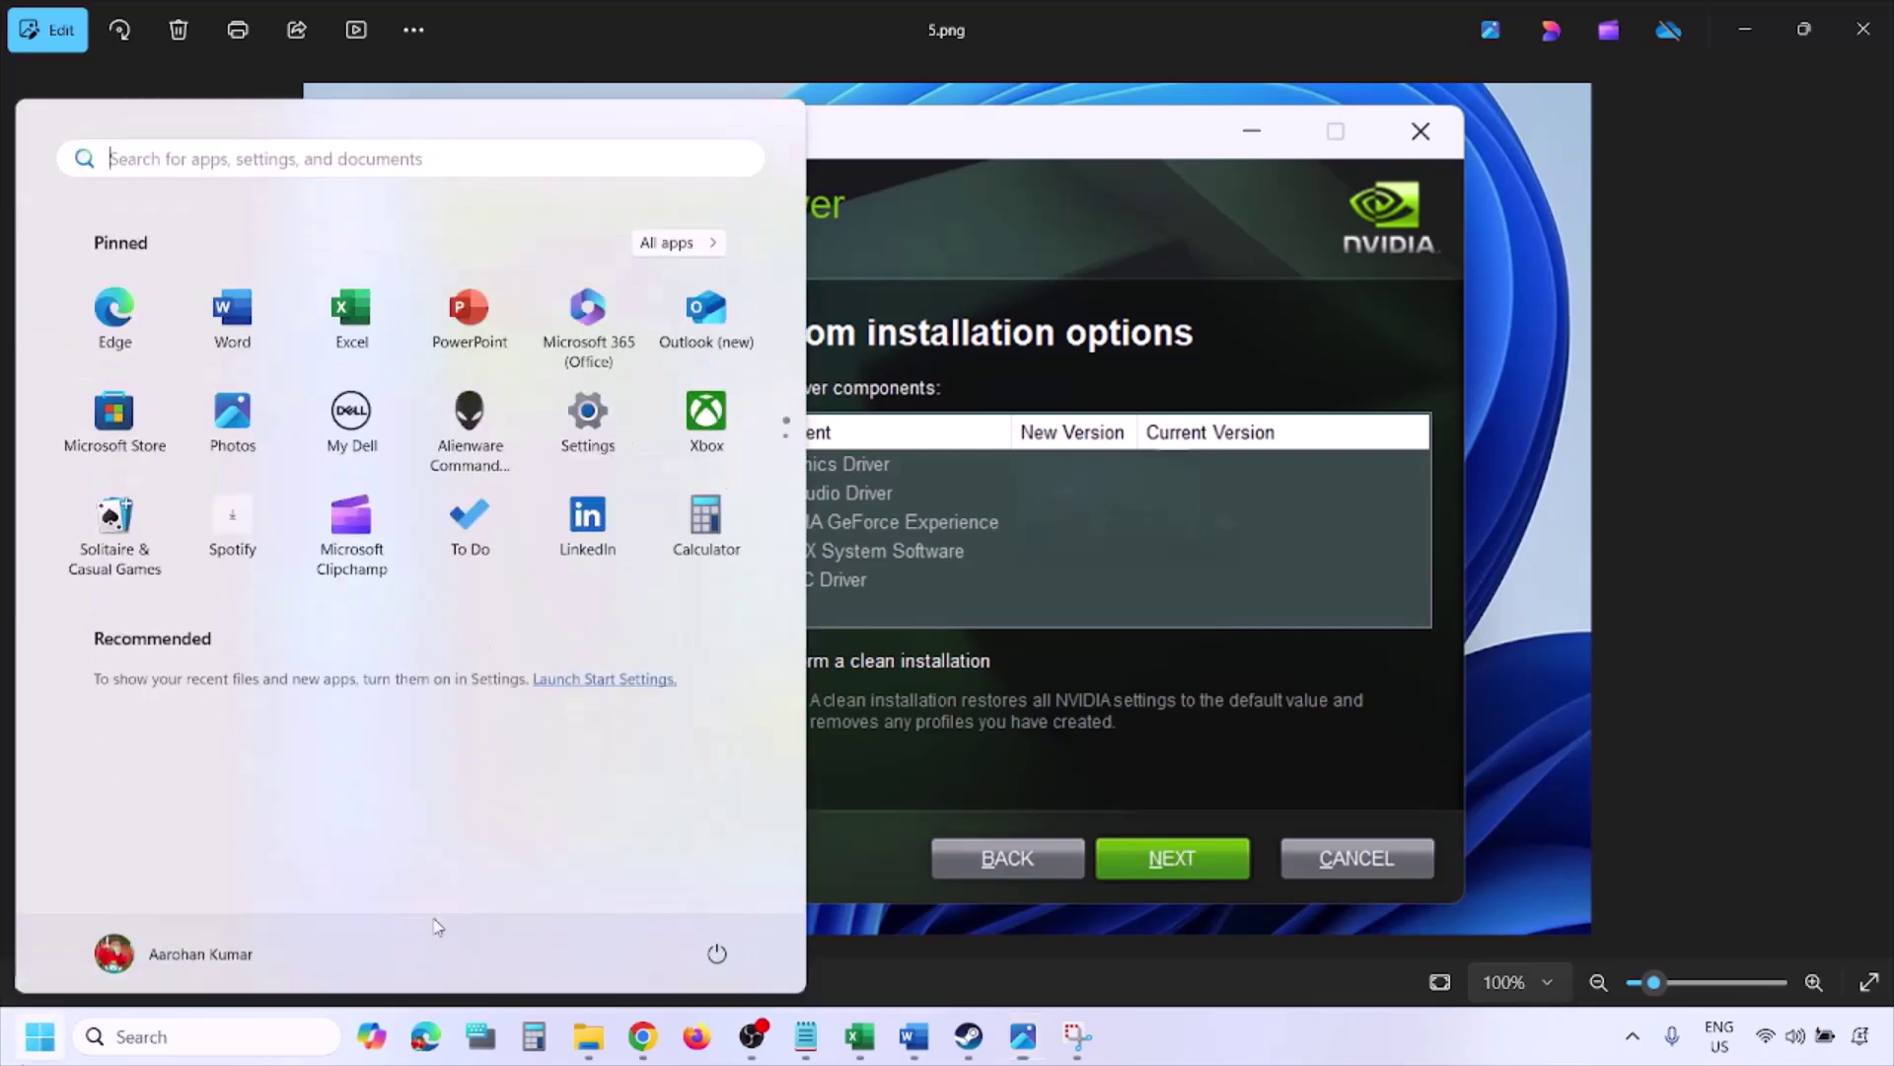
left_click(718, 951)
key("Escape")
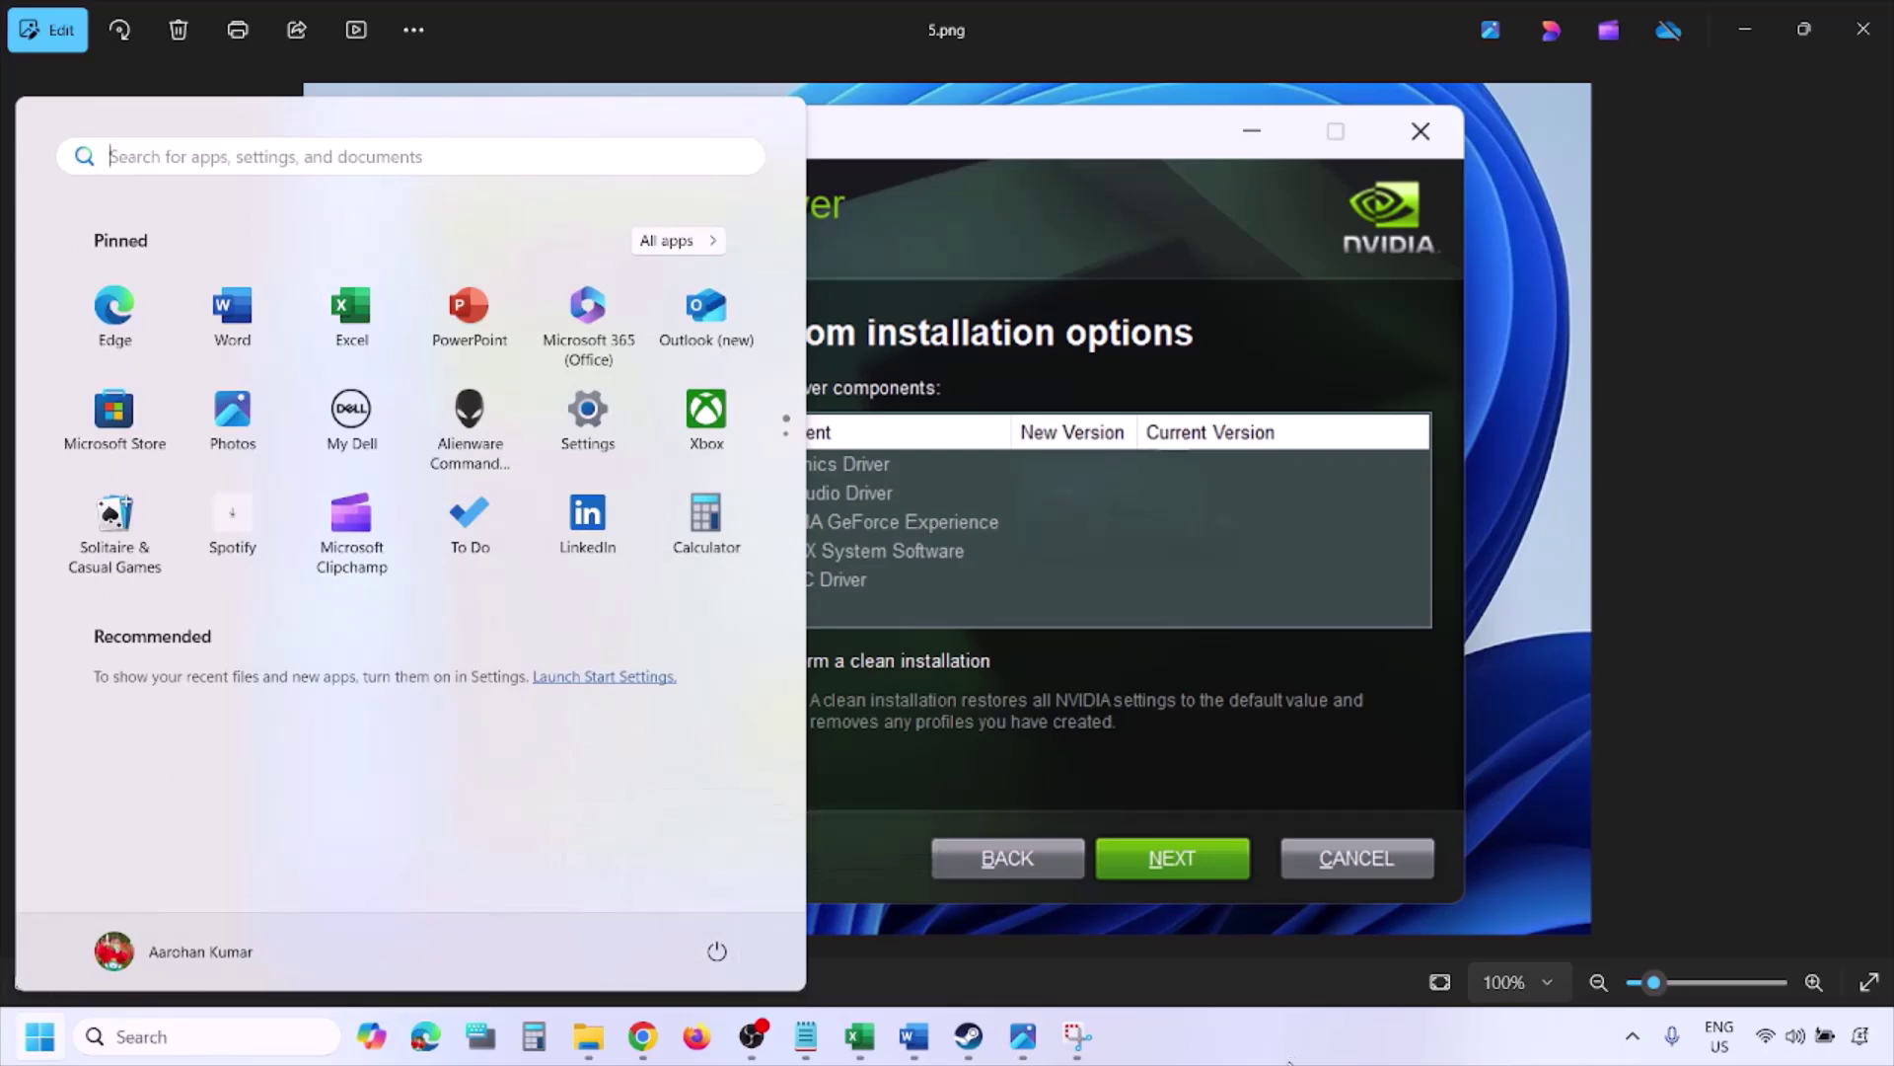
key("Escape")
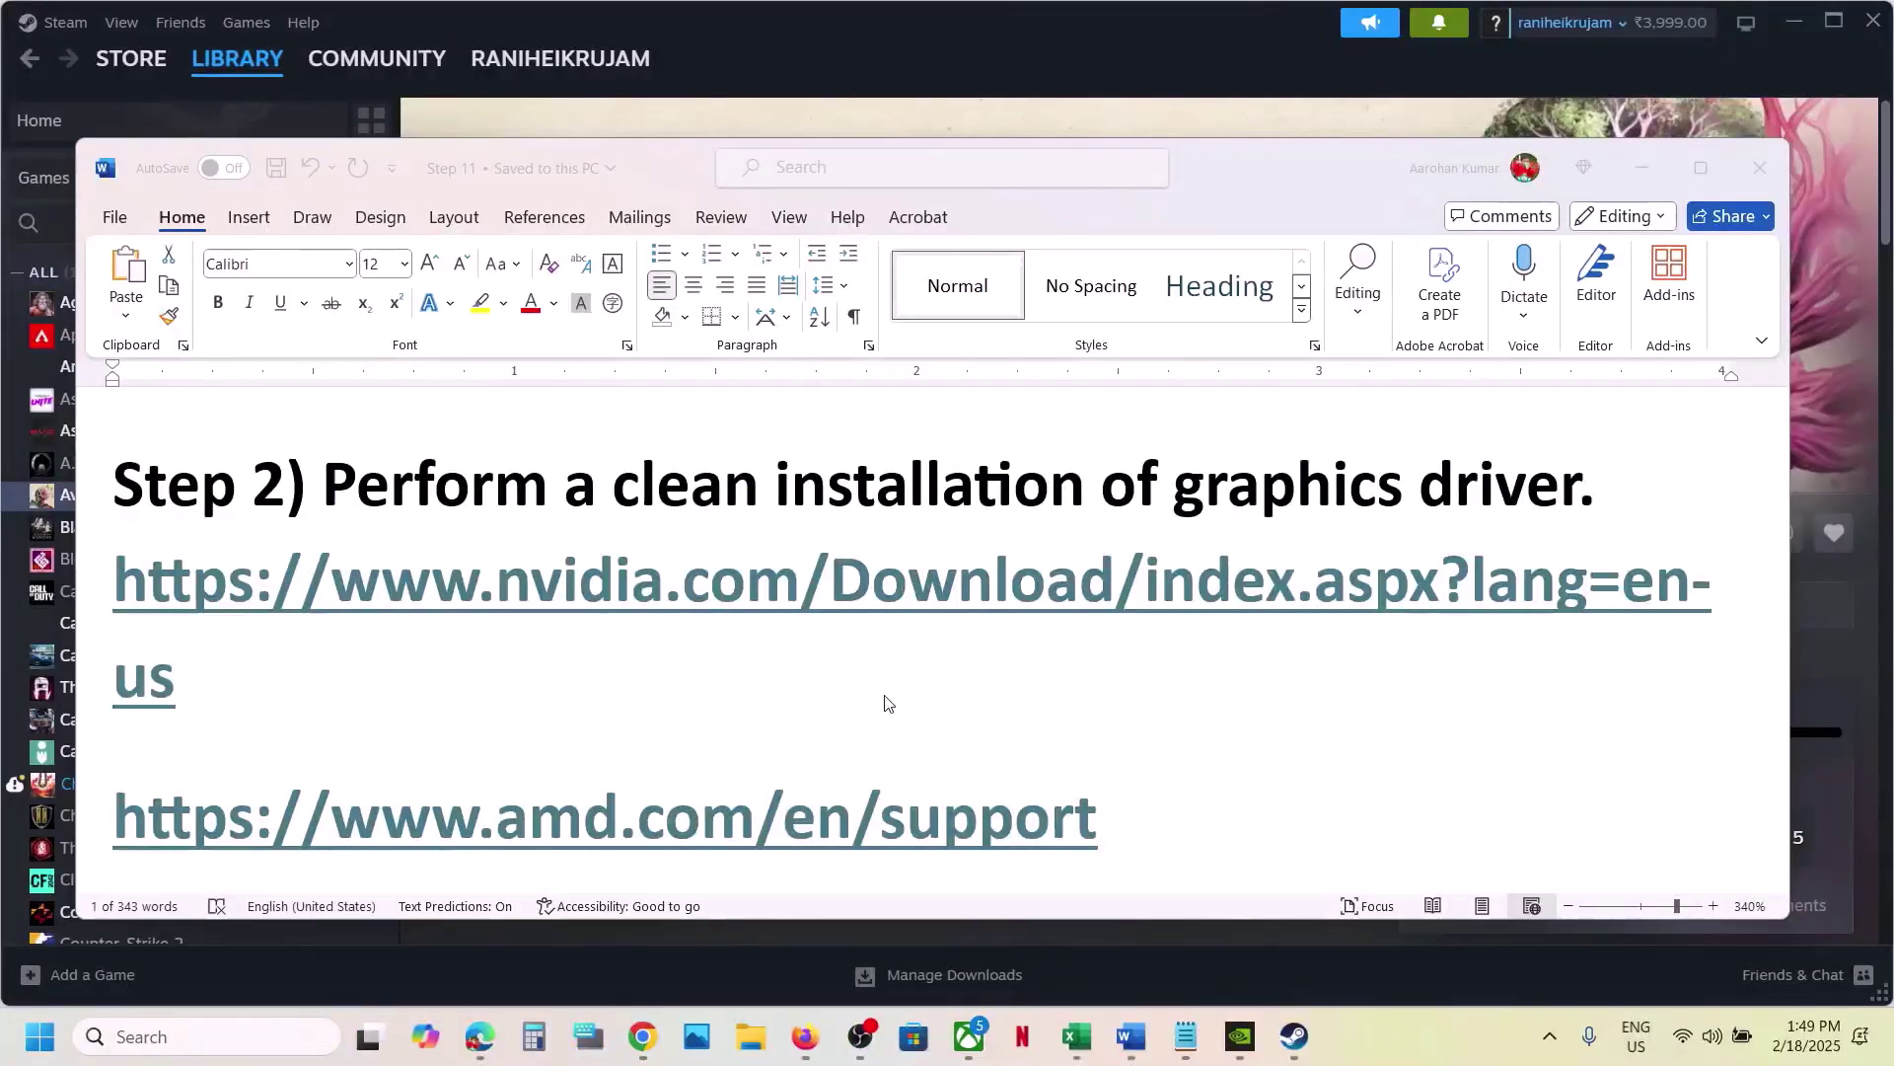
Step: Highlight the AMD support link under Step 2 in the Word guide
scroll(885, 703, "down", 3)
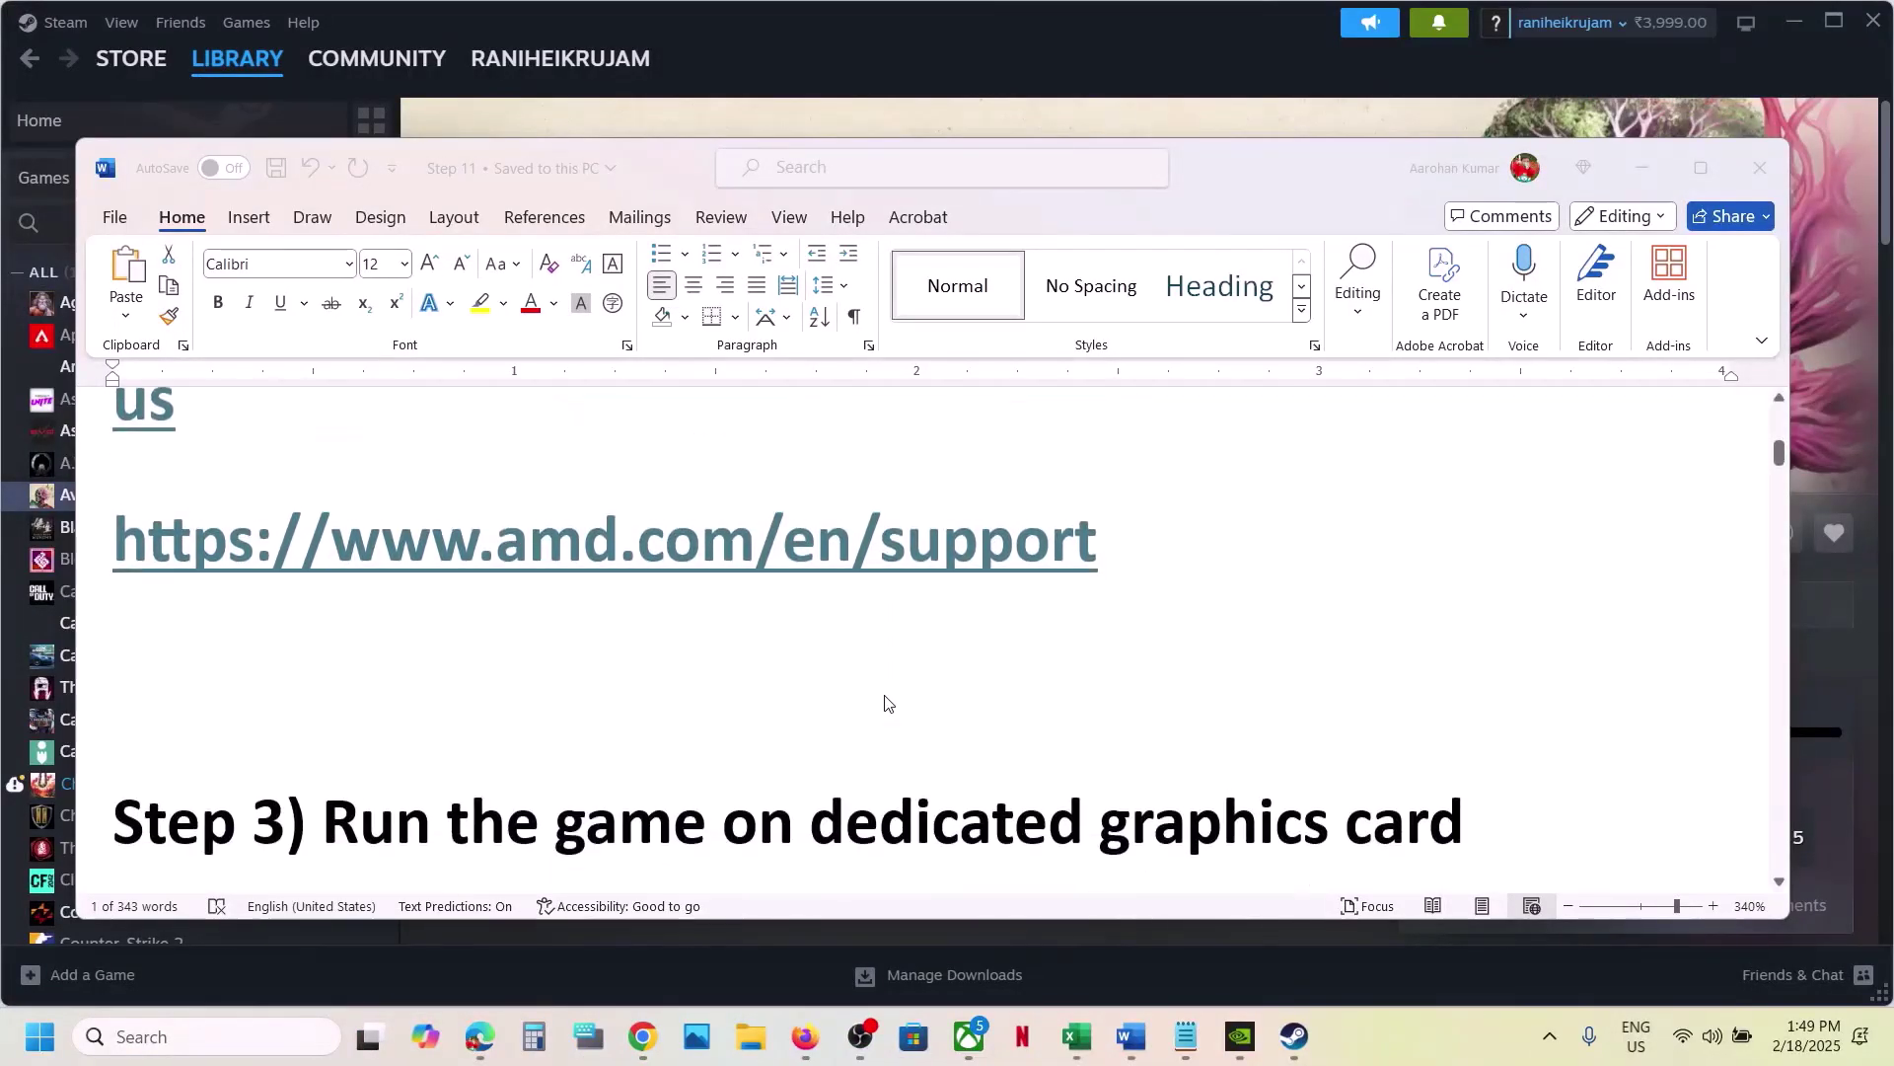
scroll(885, 702, "up", 1)
triple_click(316, 640)
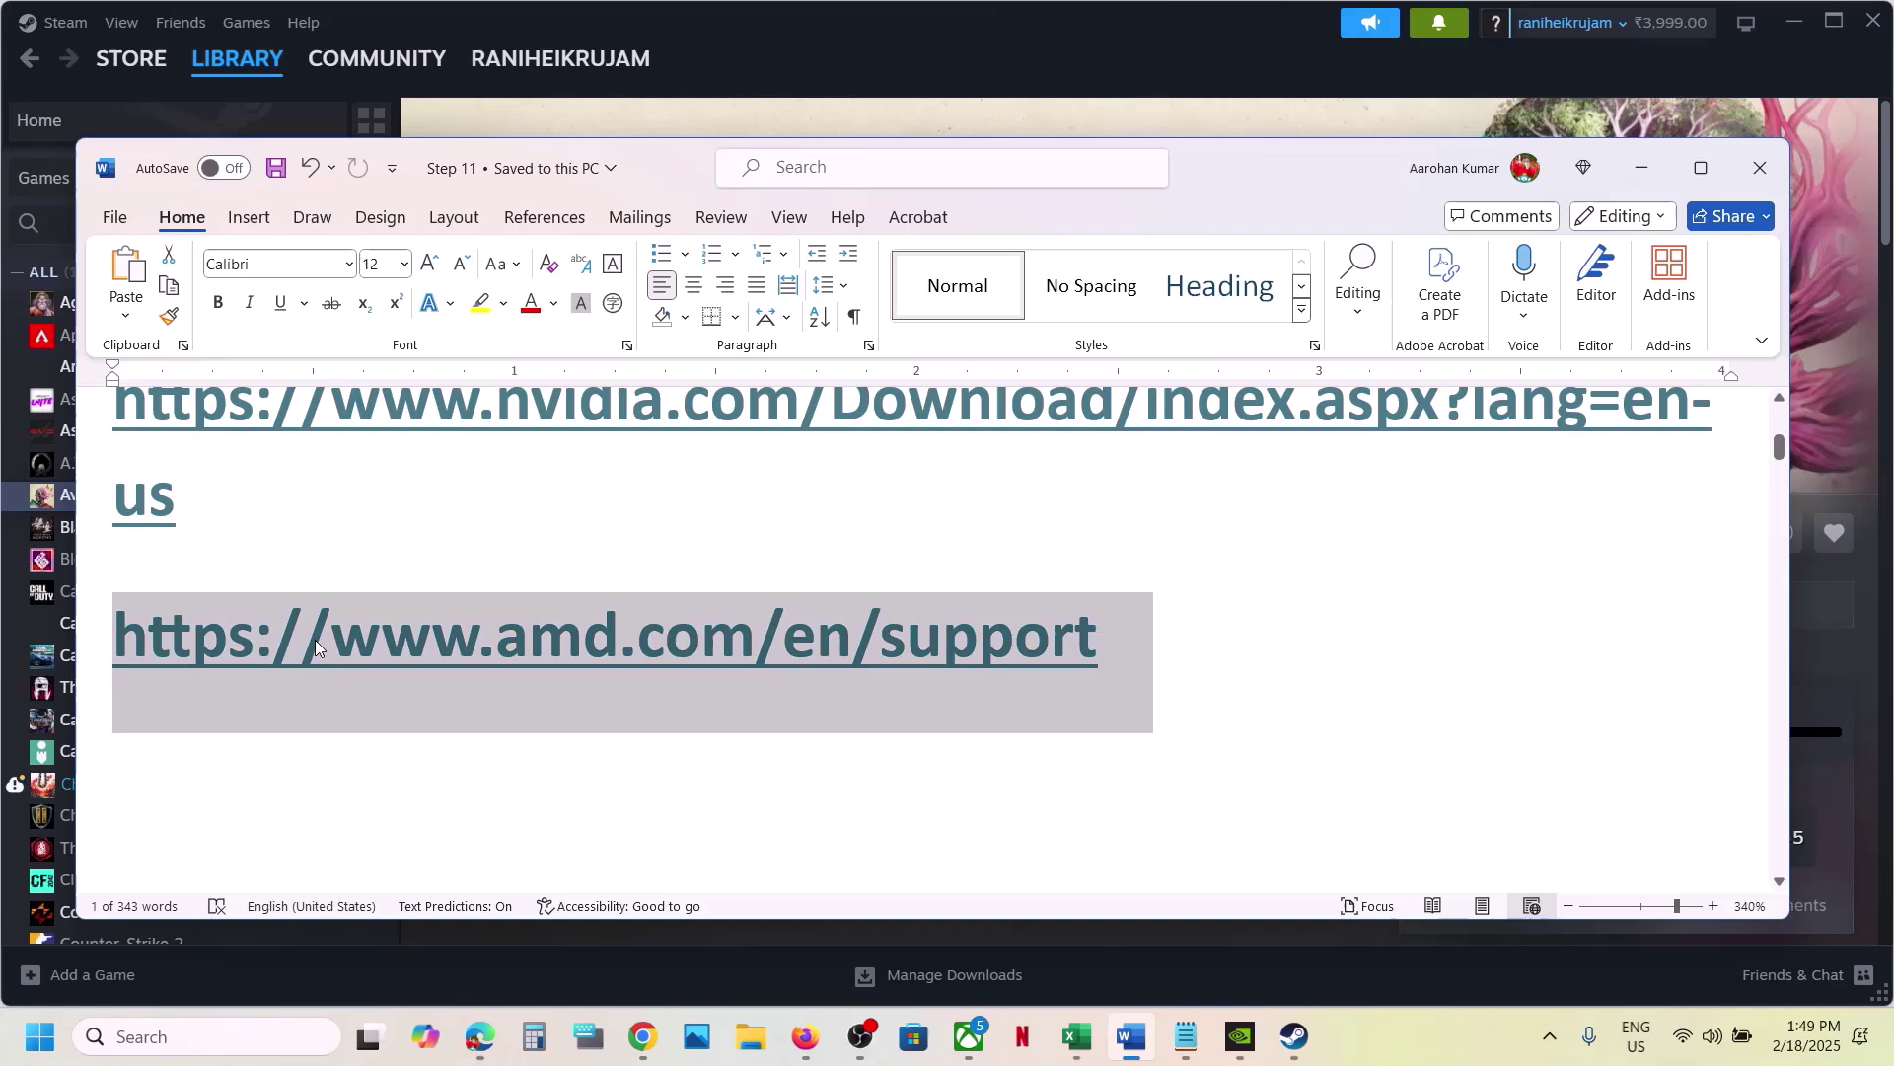
left_click(820, 653)
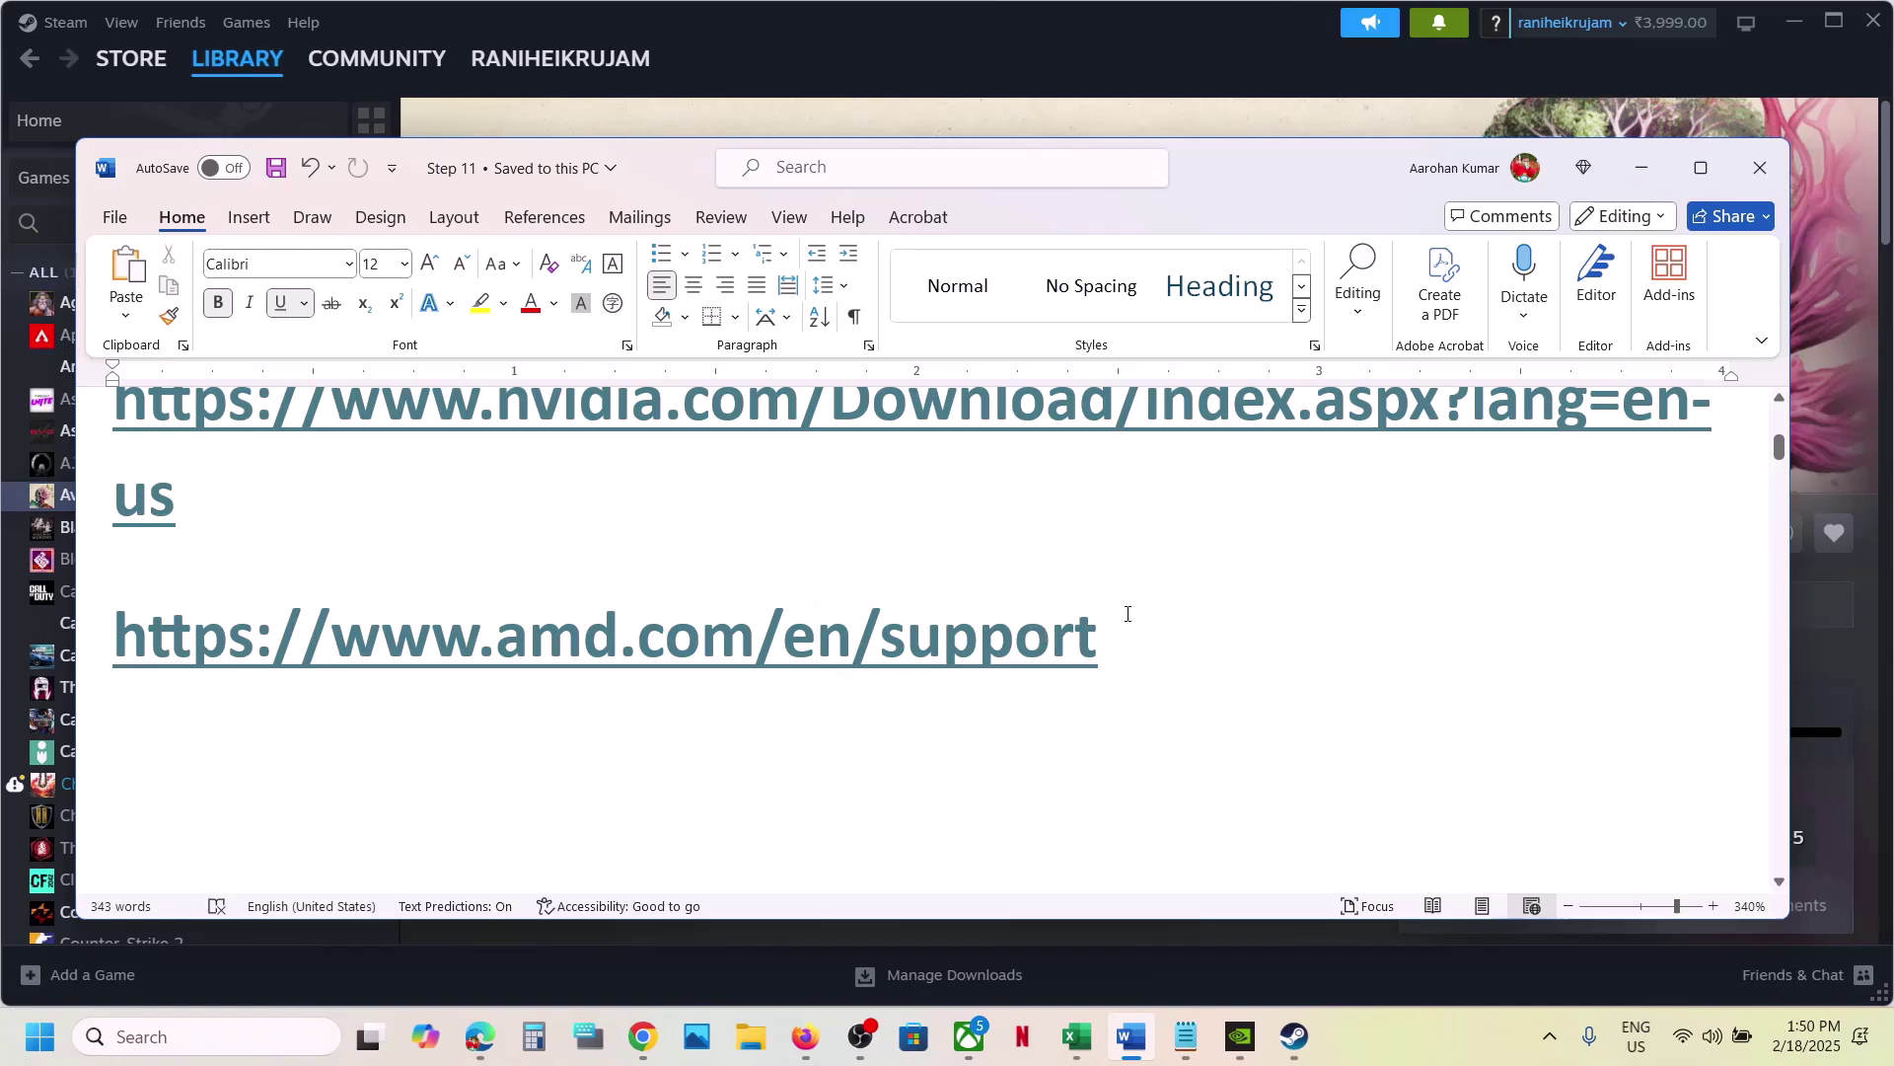
left_click_drag(1141, 621, 394, 648)
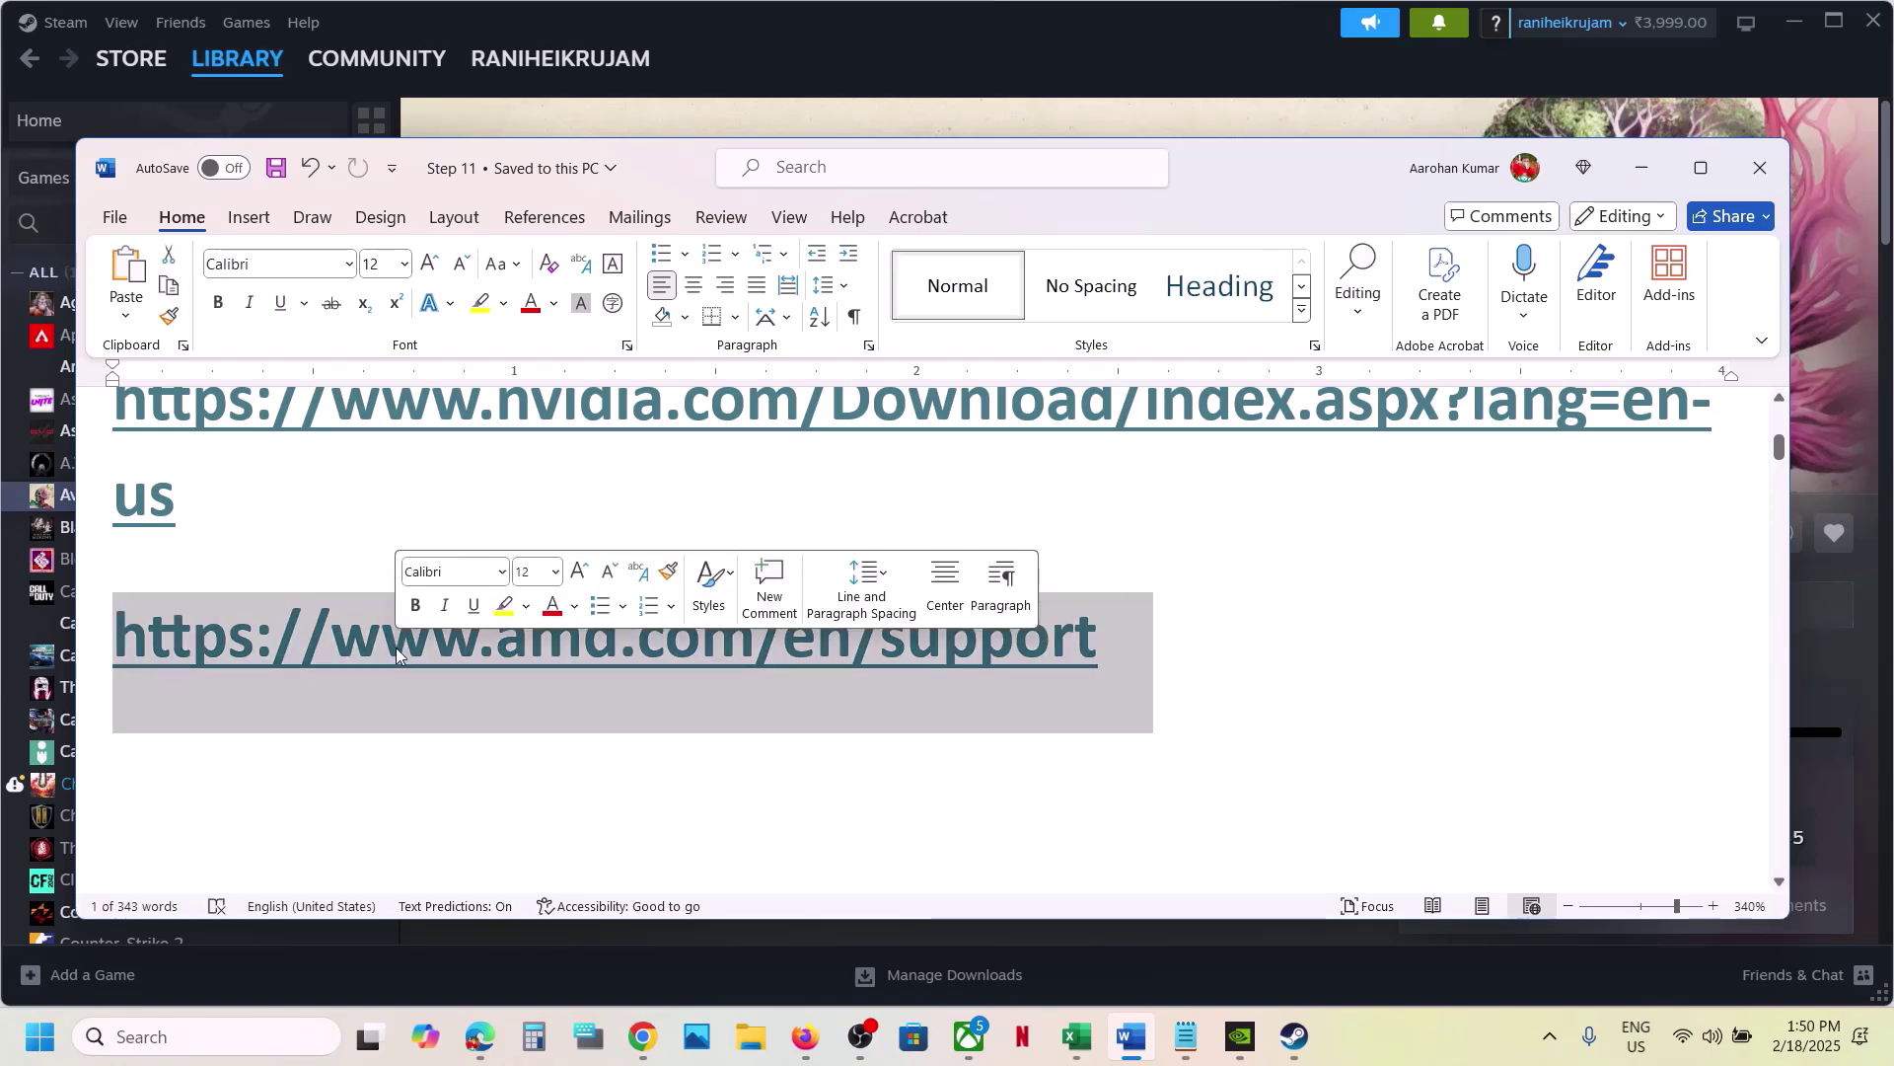
left_click(394, 648)
Step: Read on to Step 3 of the guide and highlight its heading about running the game on the dedicated graphics card
scroll(398, 648, "down", 2)
scroll(398, 649, "down", 2)
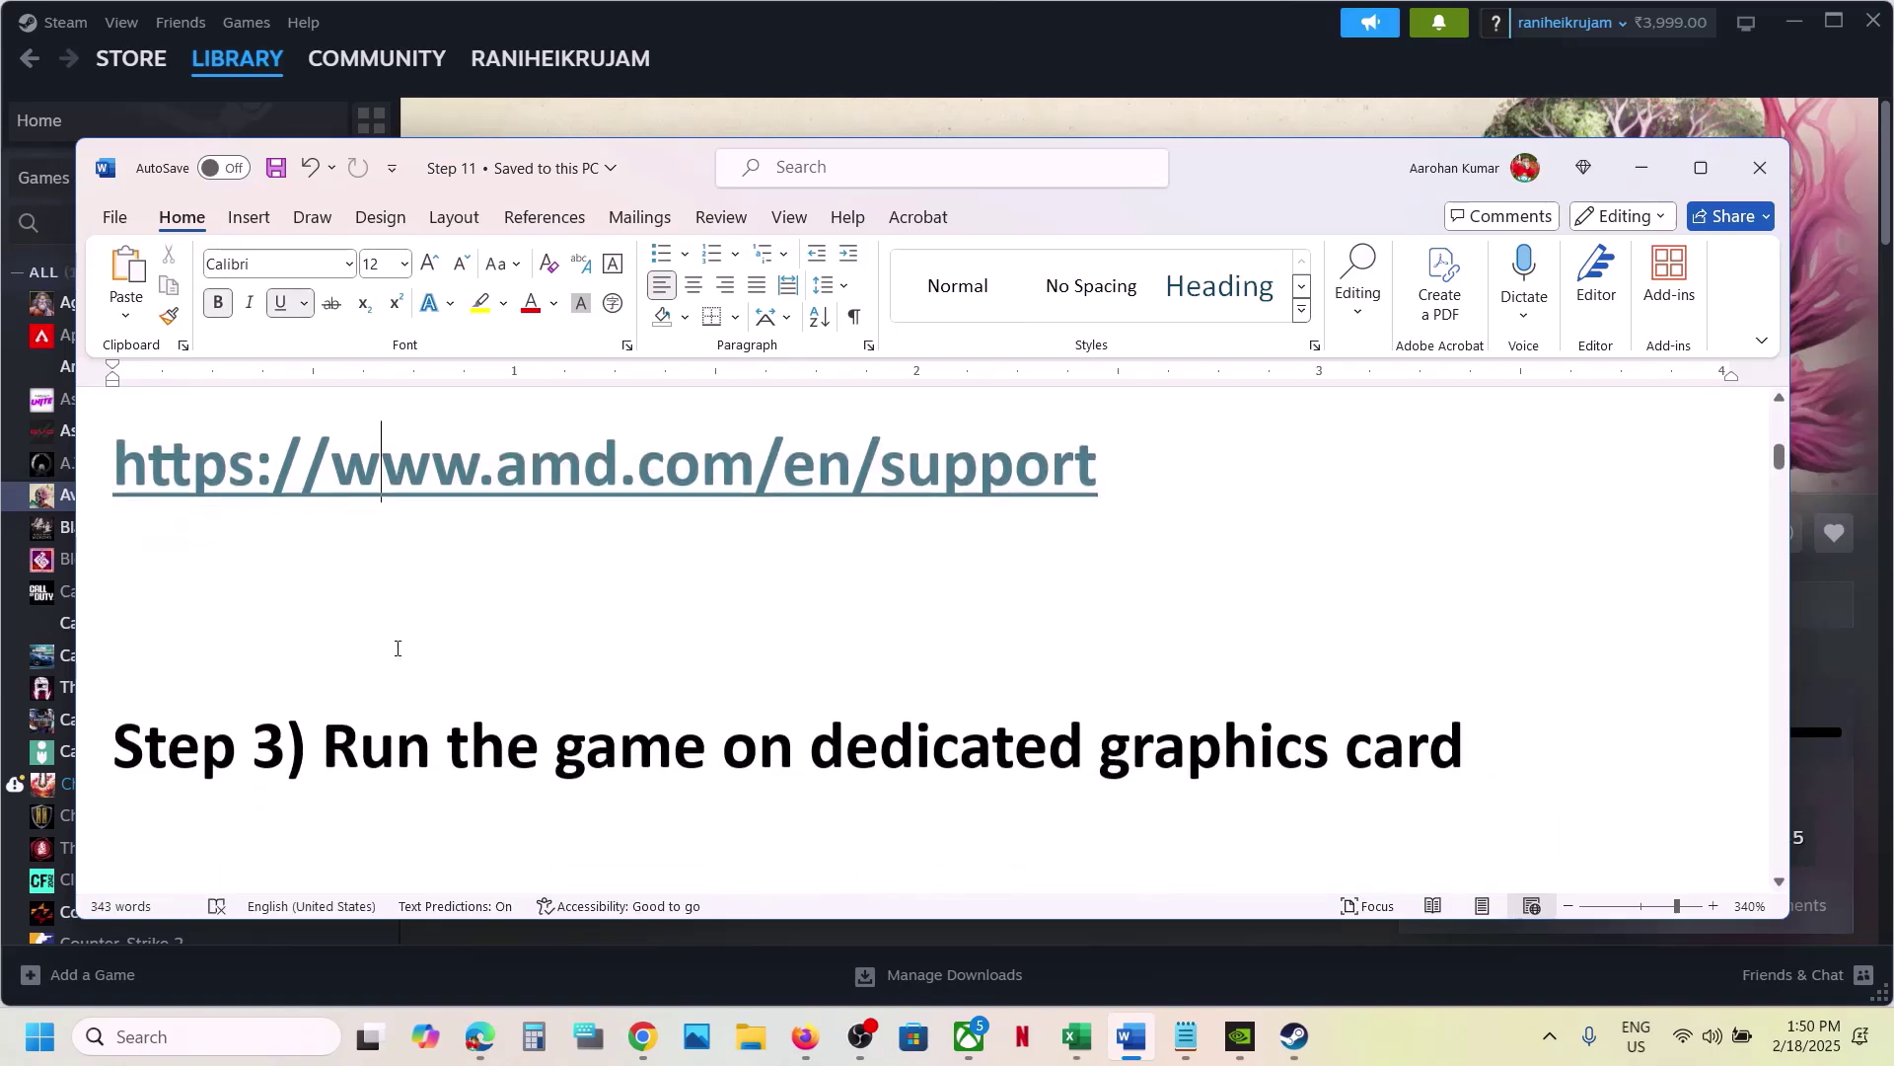
left_click_drag(397, 647, 1535, 622)
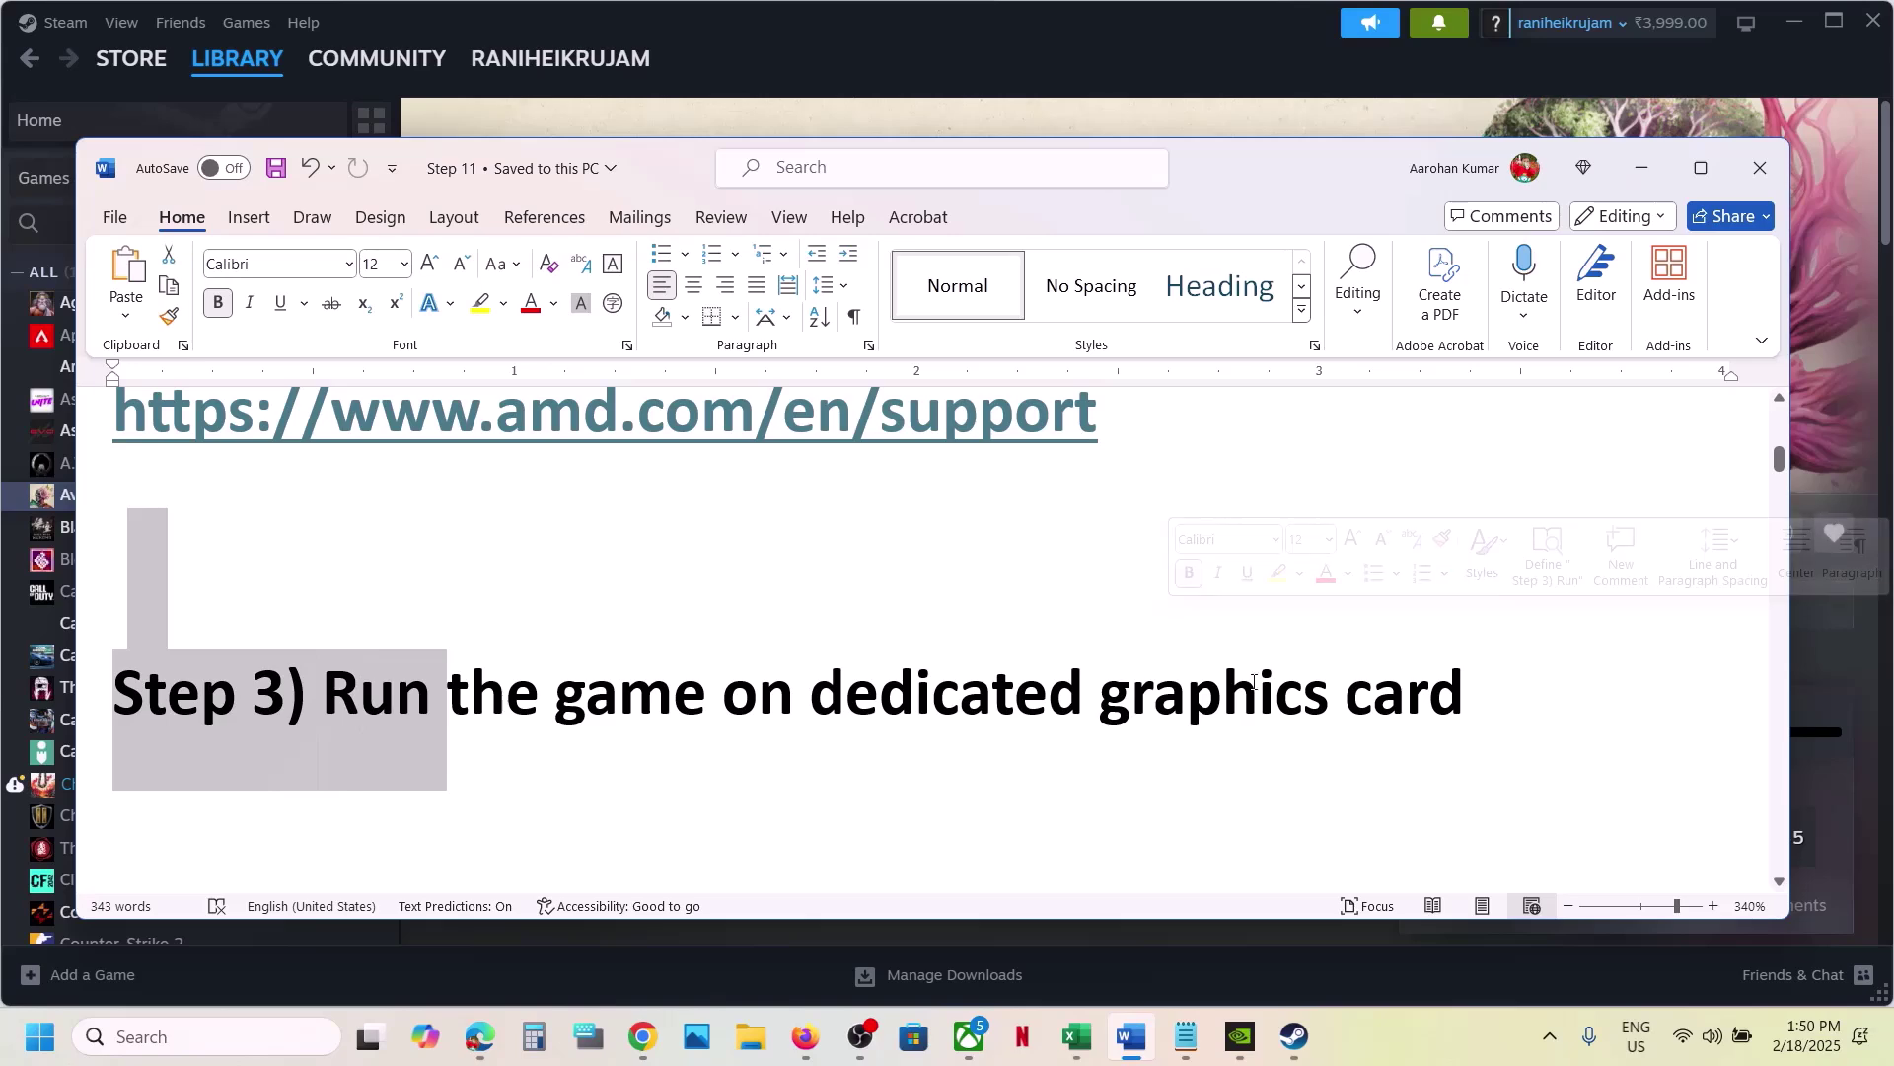
double_click(1217, 693)
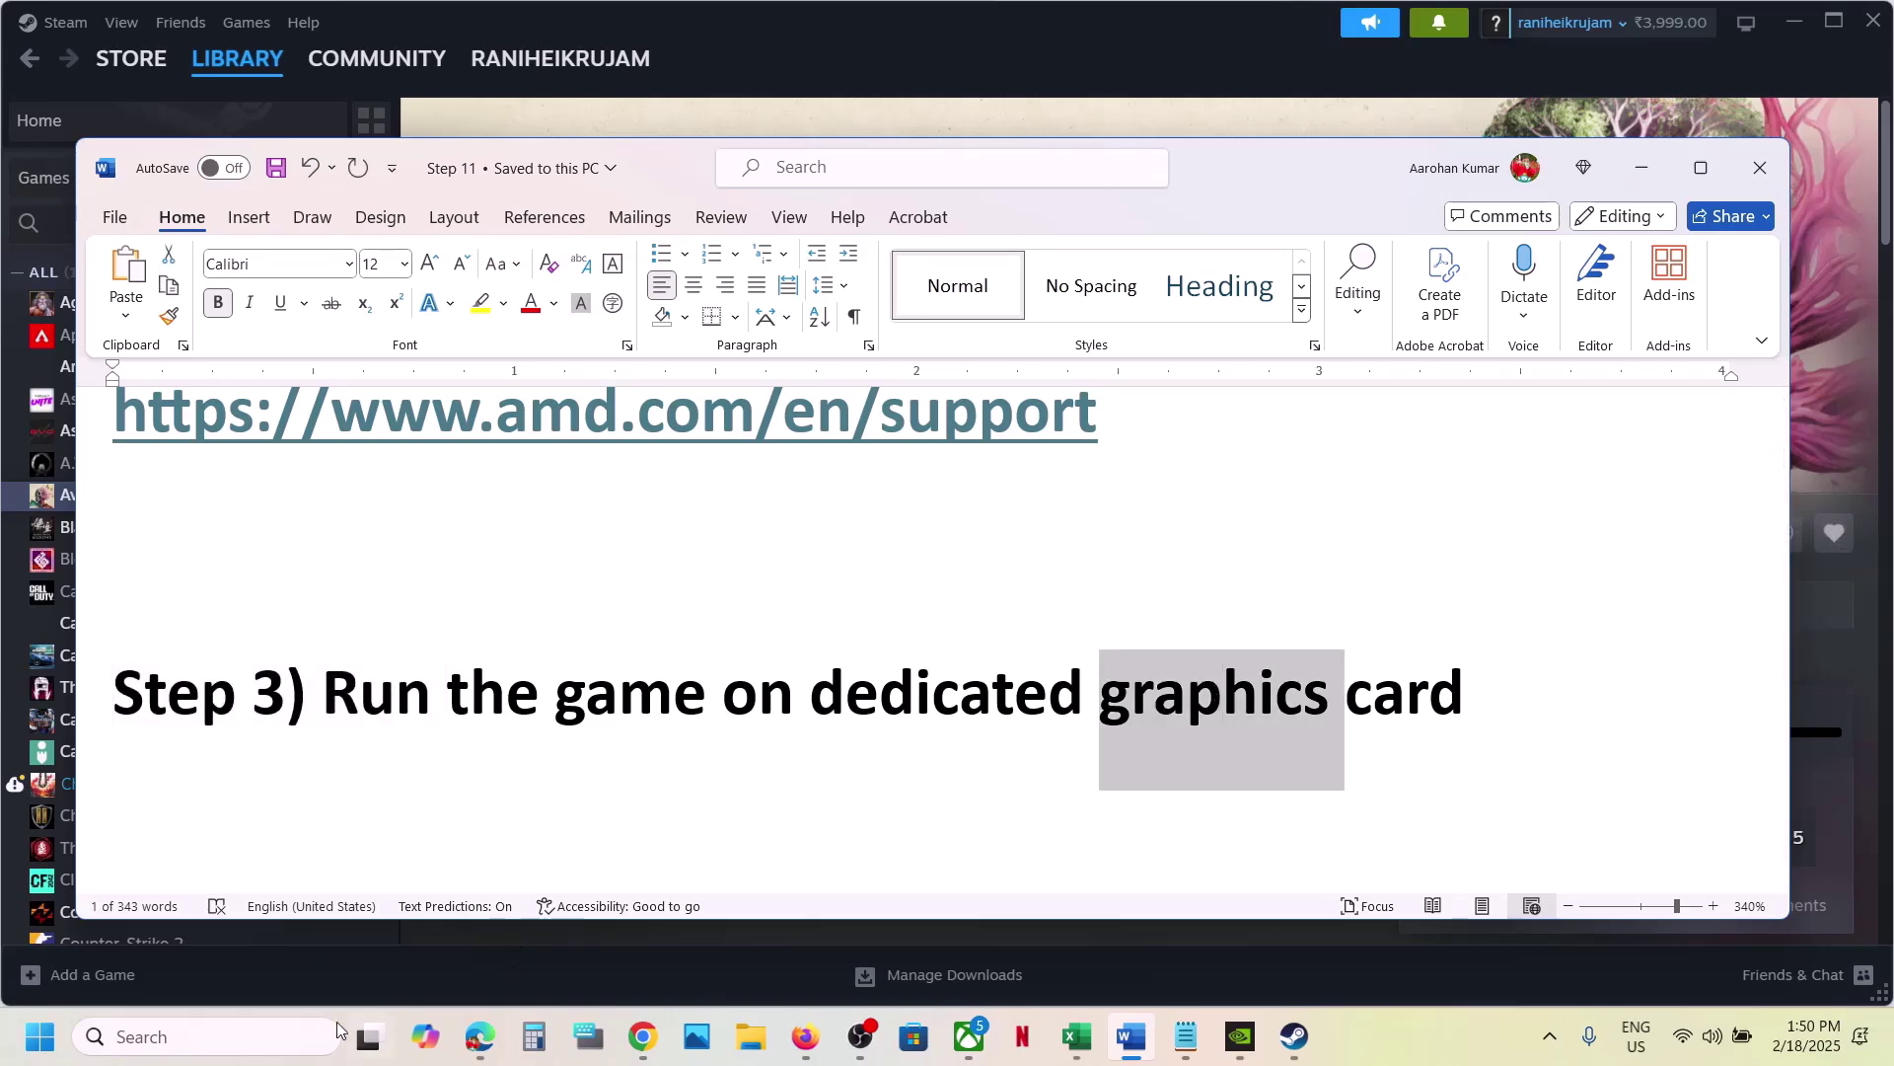
Step: Search Windows for "graphics" and open the Graphics settings page
left_click(296, 1036)
type("graphics")
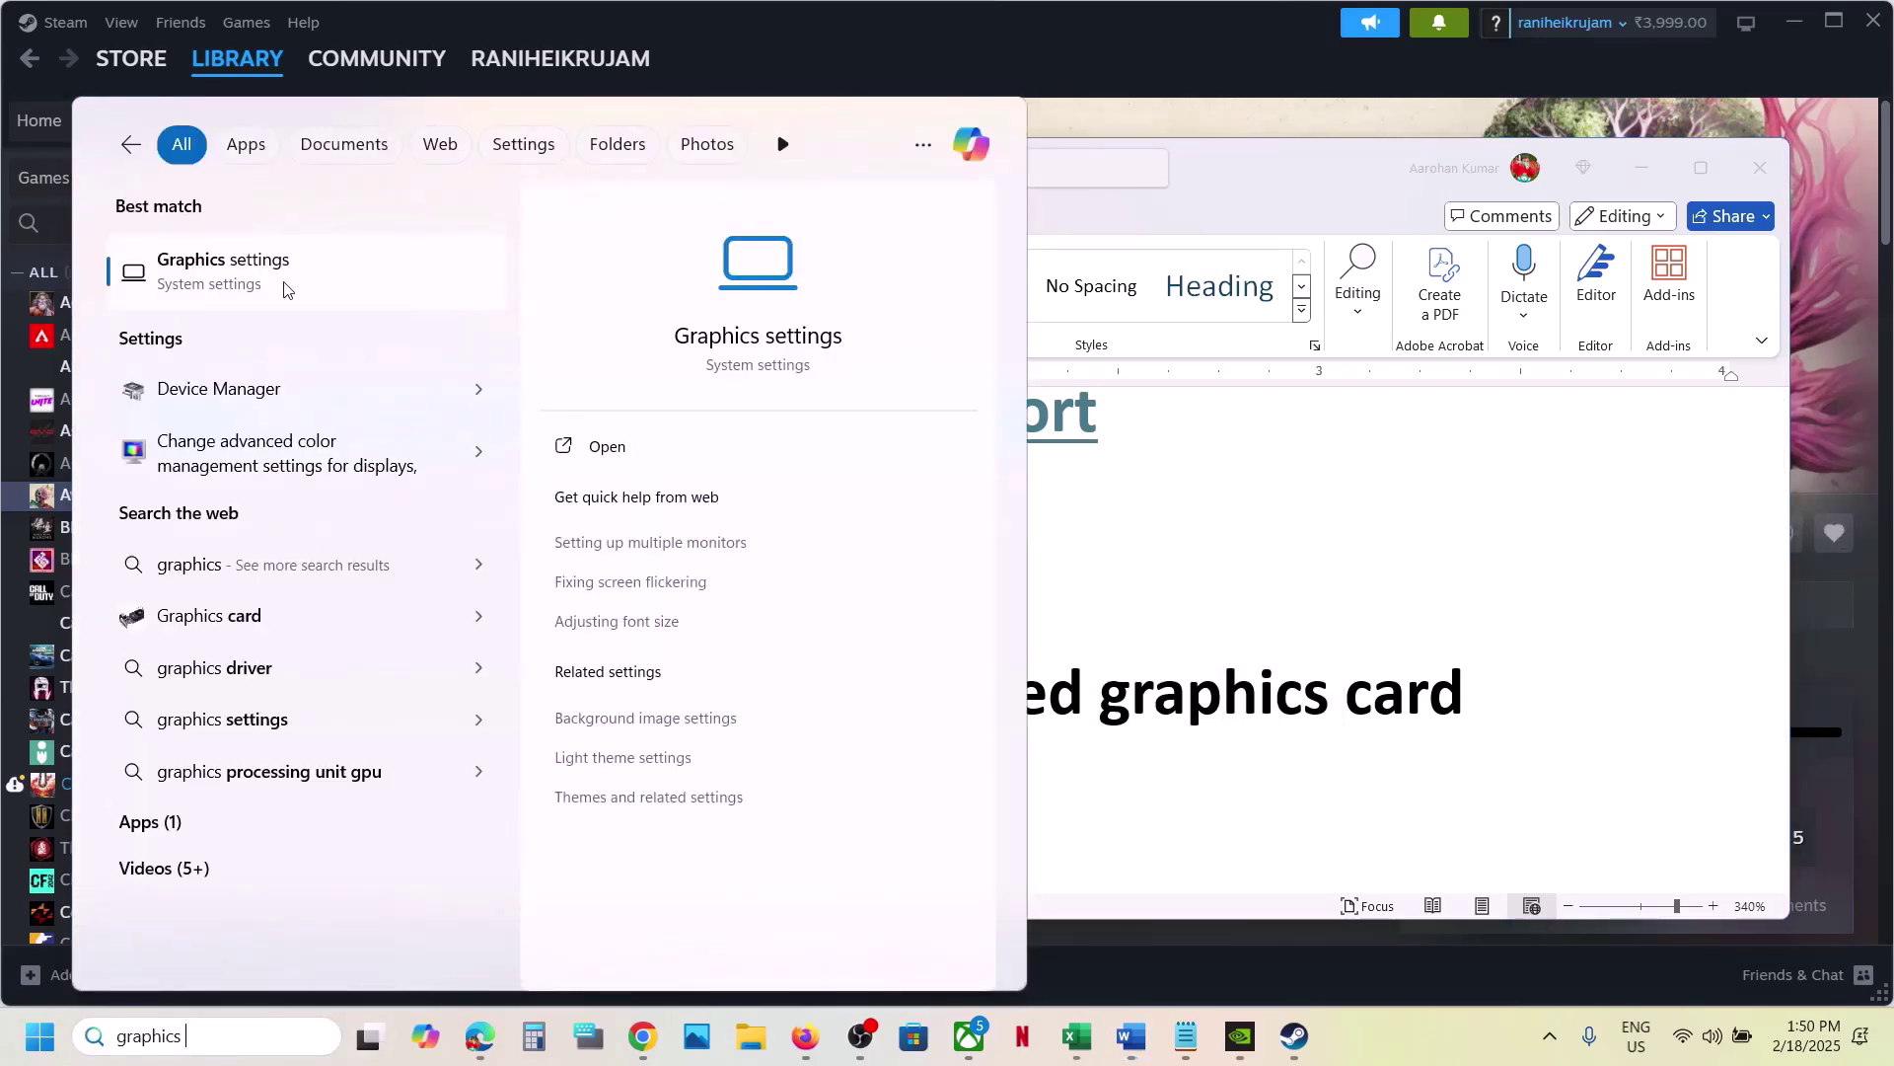
left_click(287, 288)
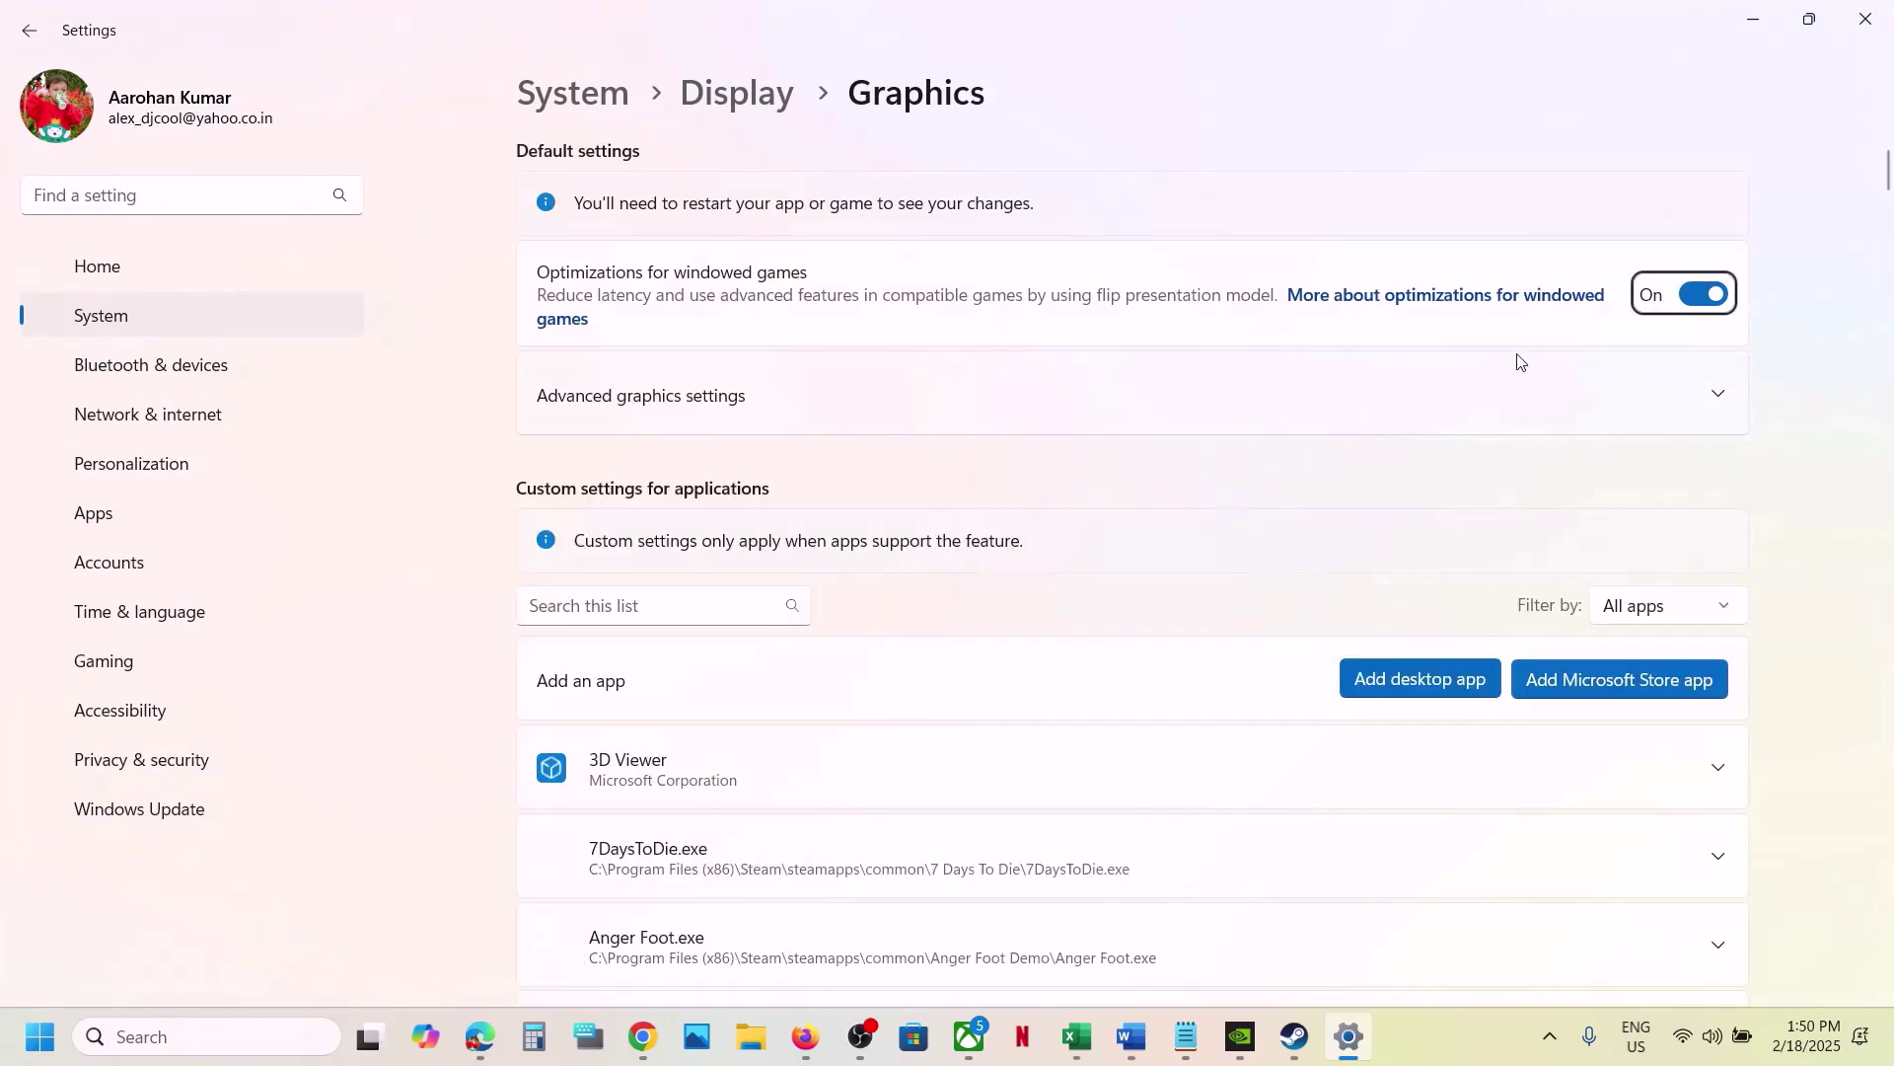
Step: Add the Avowed application from Steam's steamapps\common\Avowed folder as a desktop app in the custom graphics settings
left_click(1427, 688)
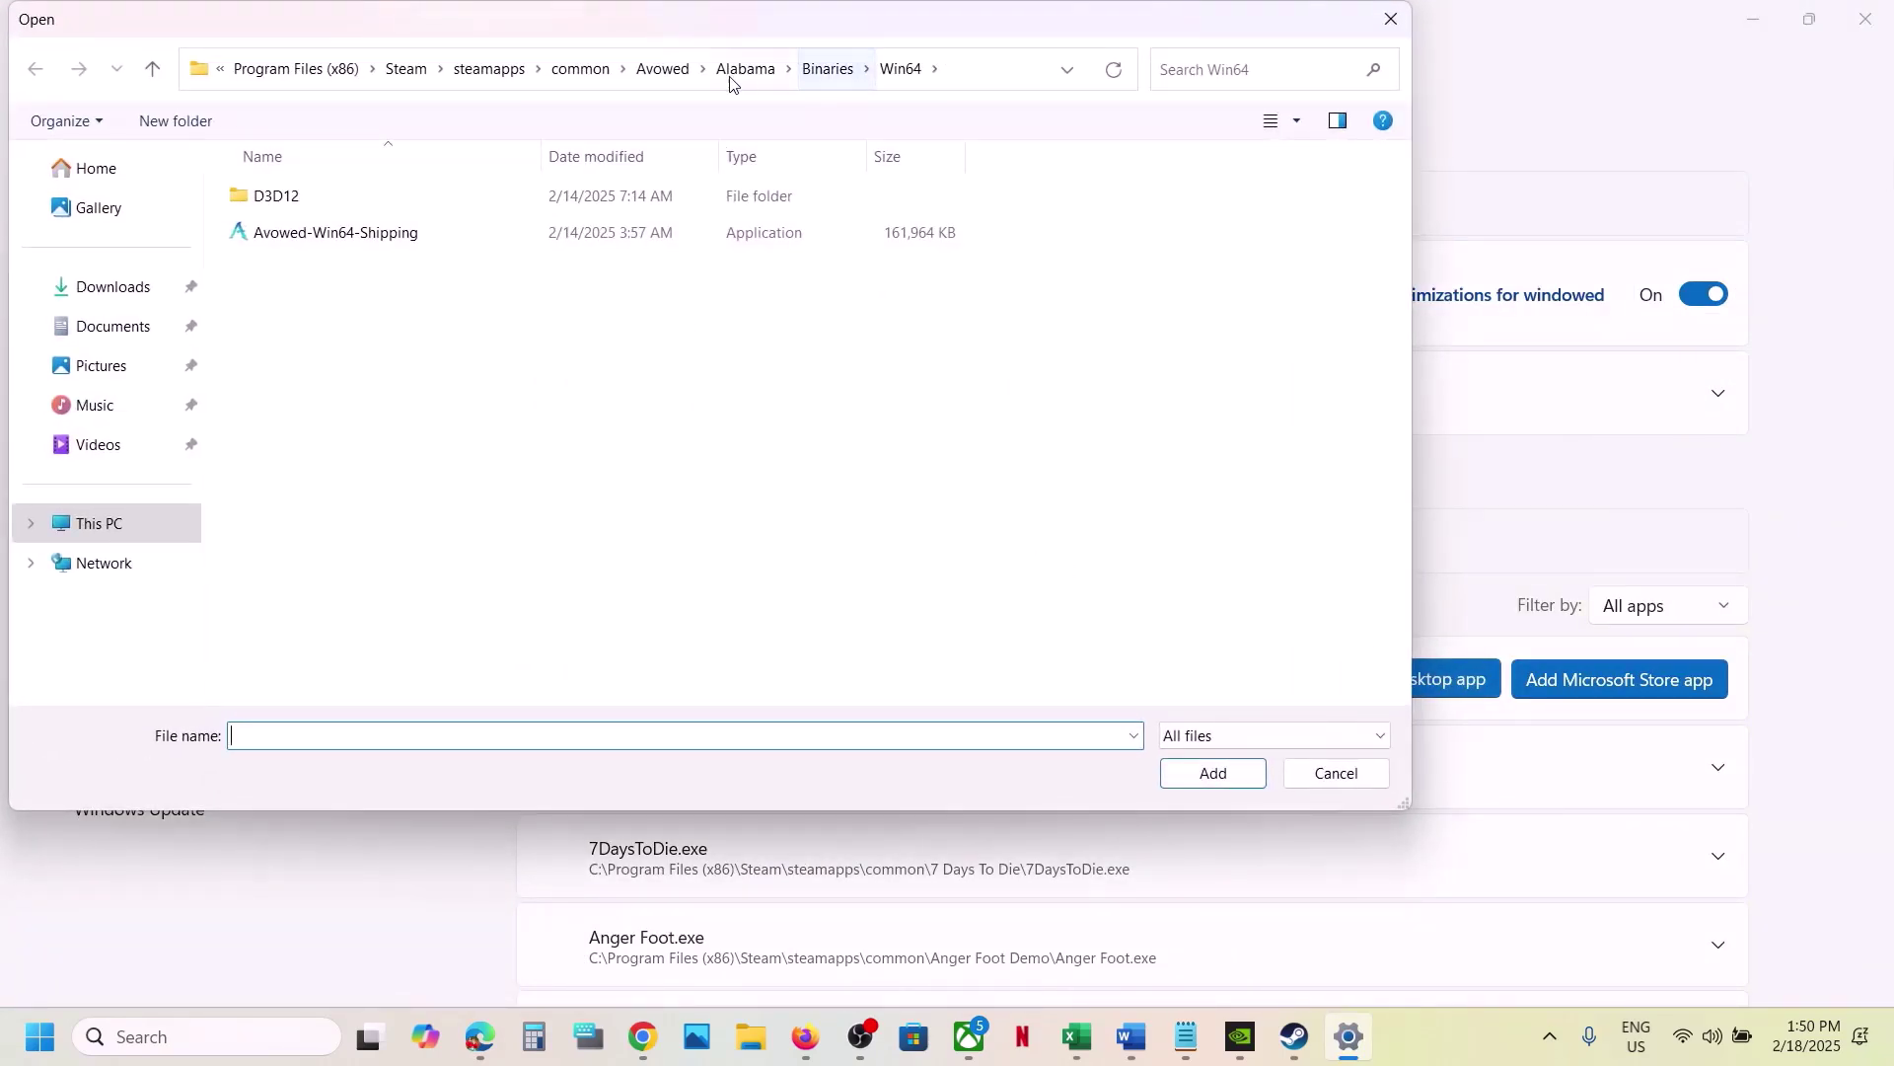
left_click(663, 69)
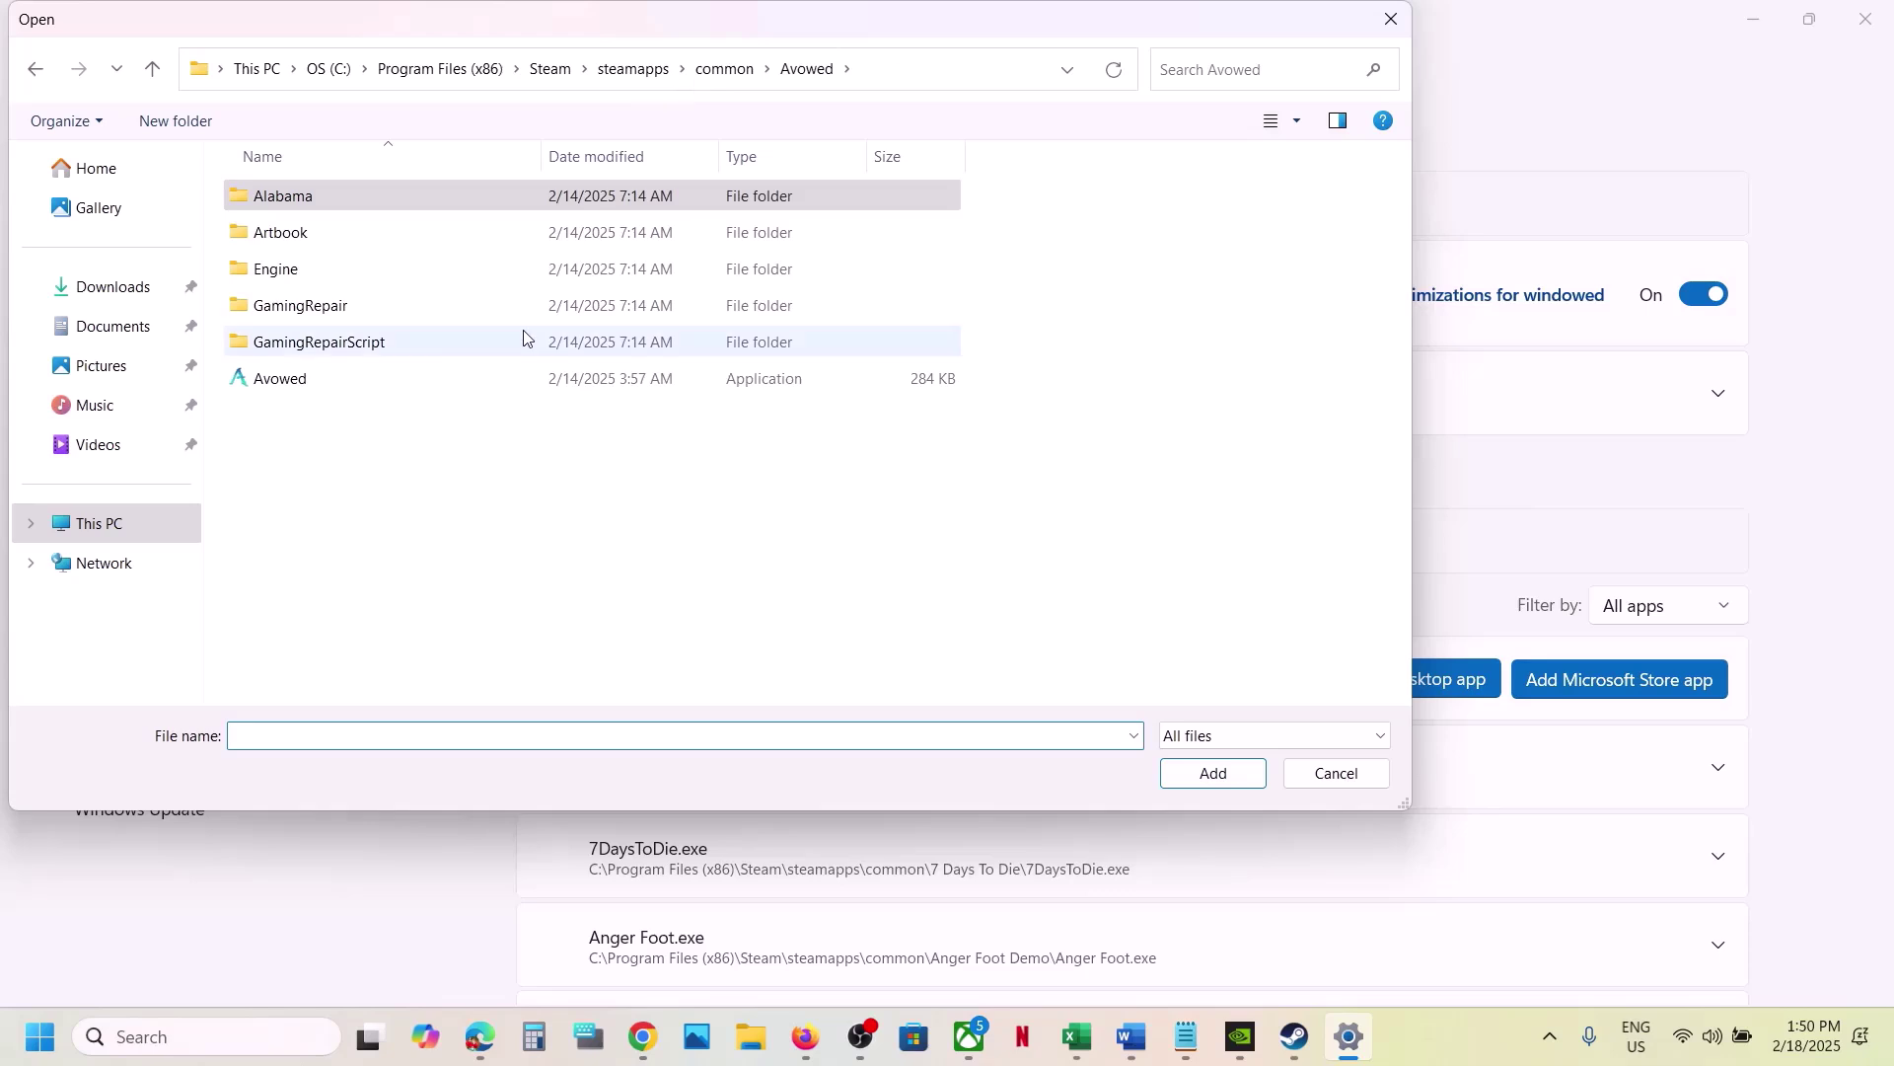
left_click(891, 79)
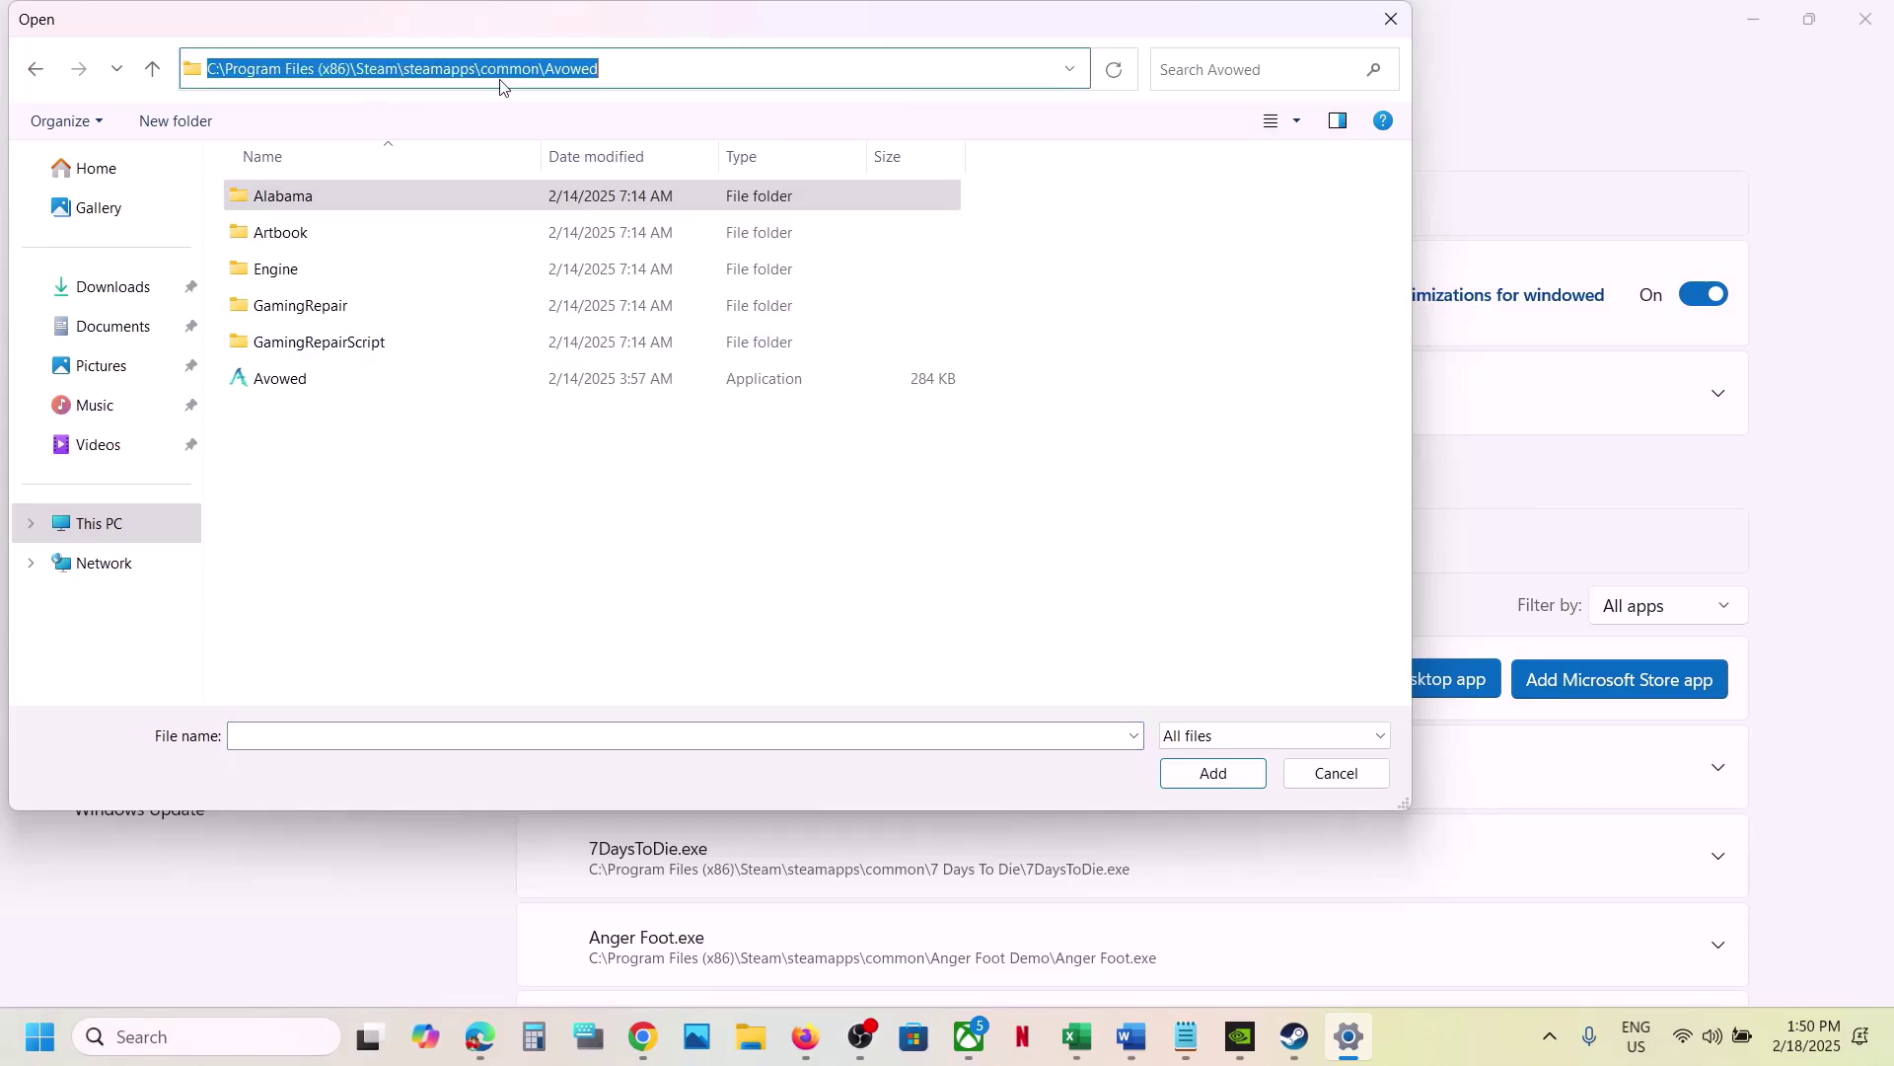
double_click(286, 196)
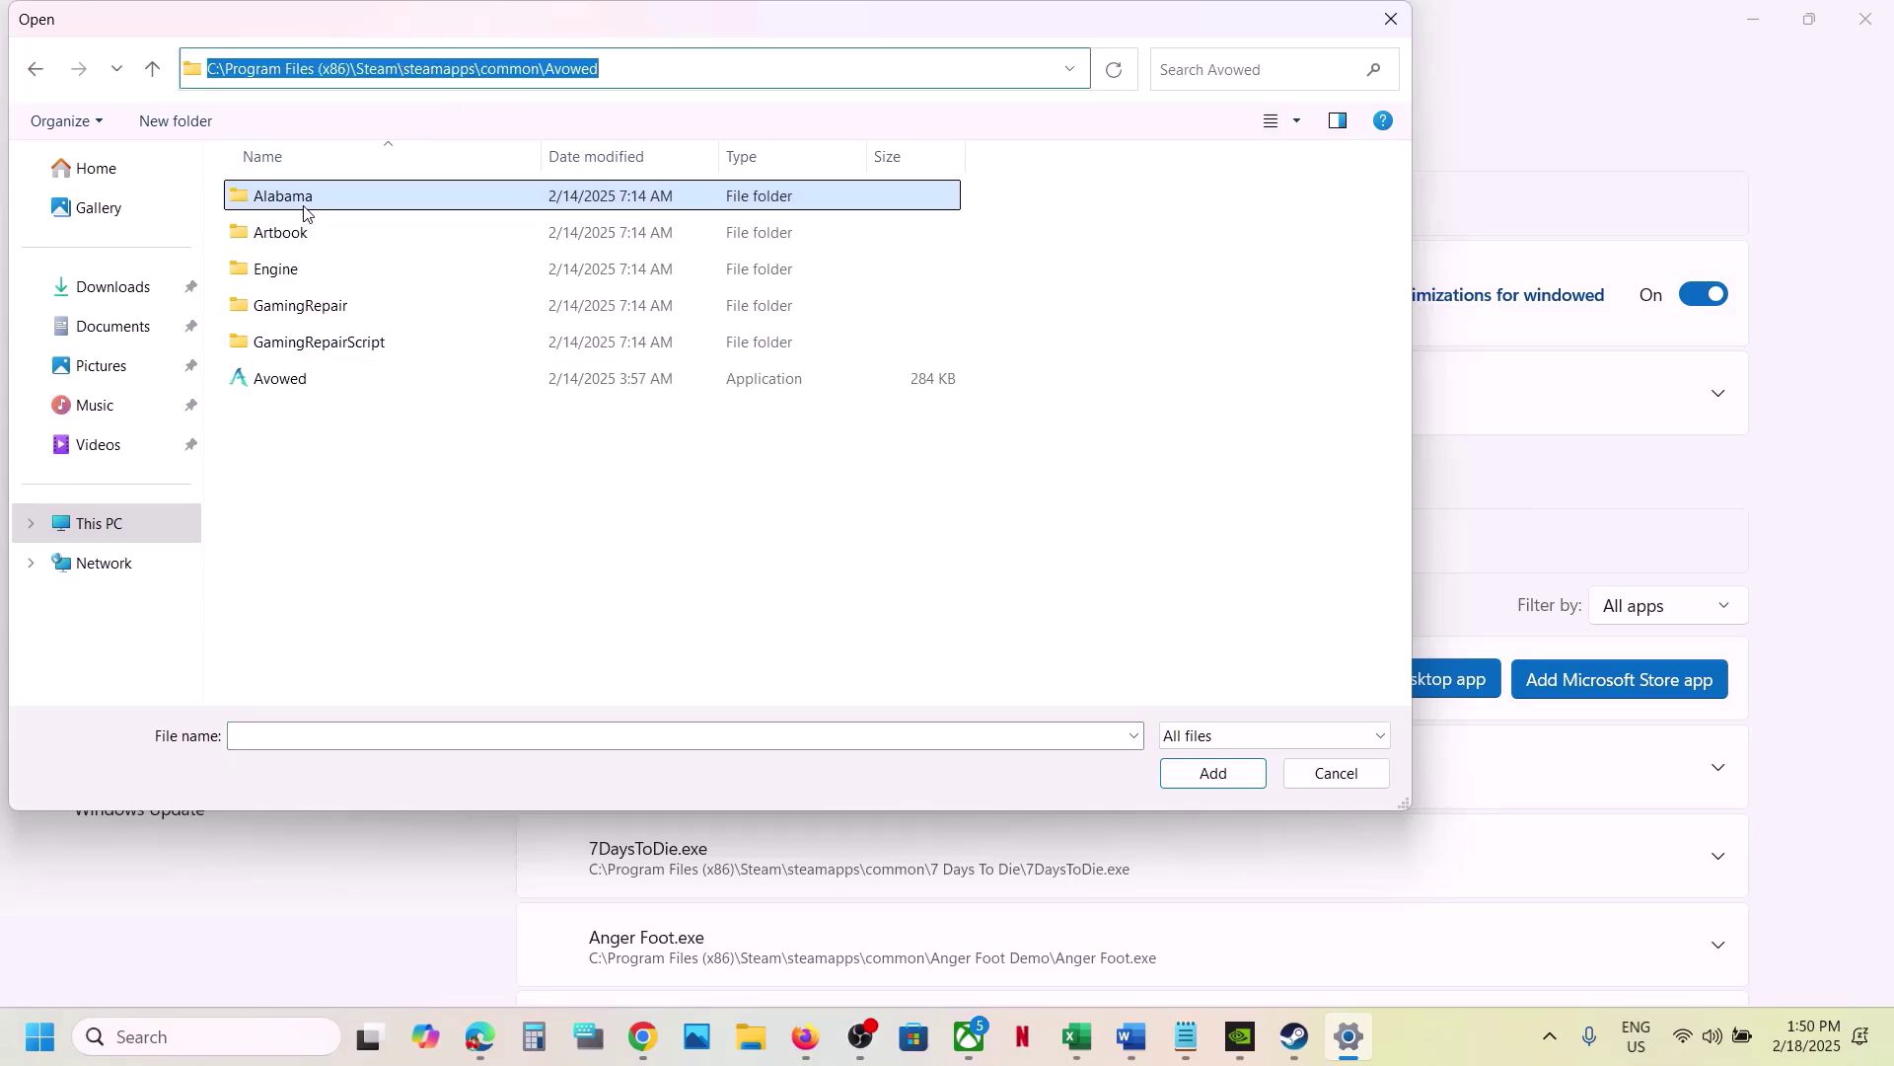
left_click(152, 71)
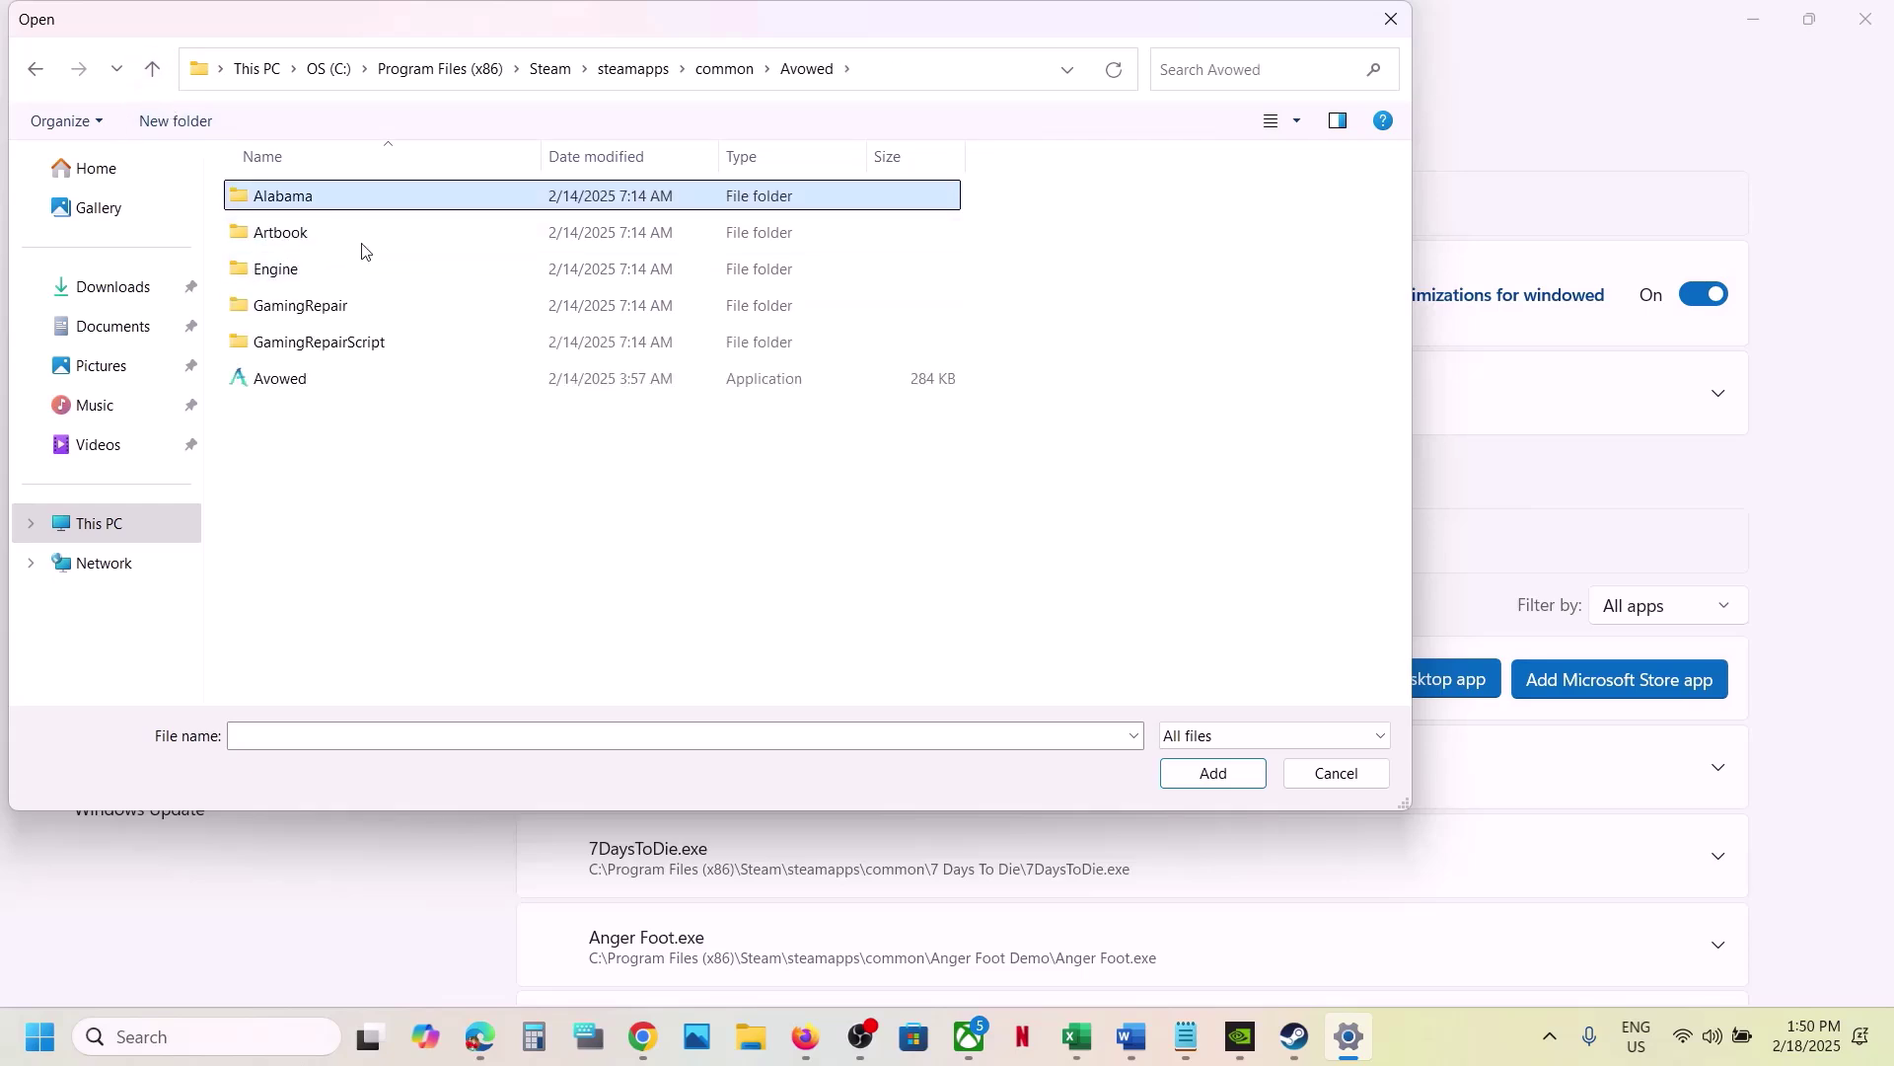
left_click(333, 393)
left_click(1228, 773)
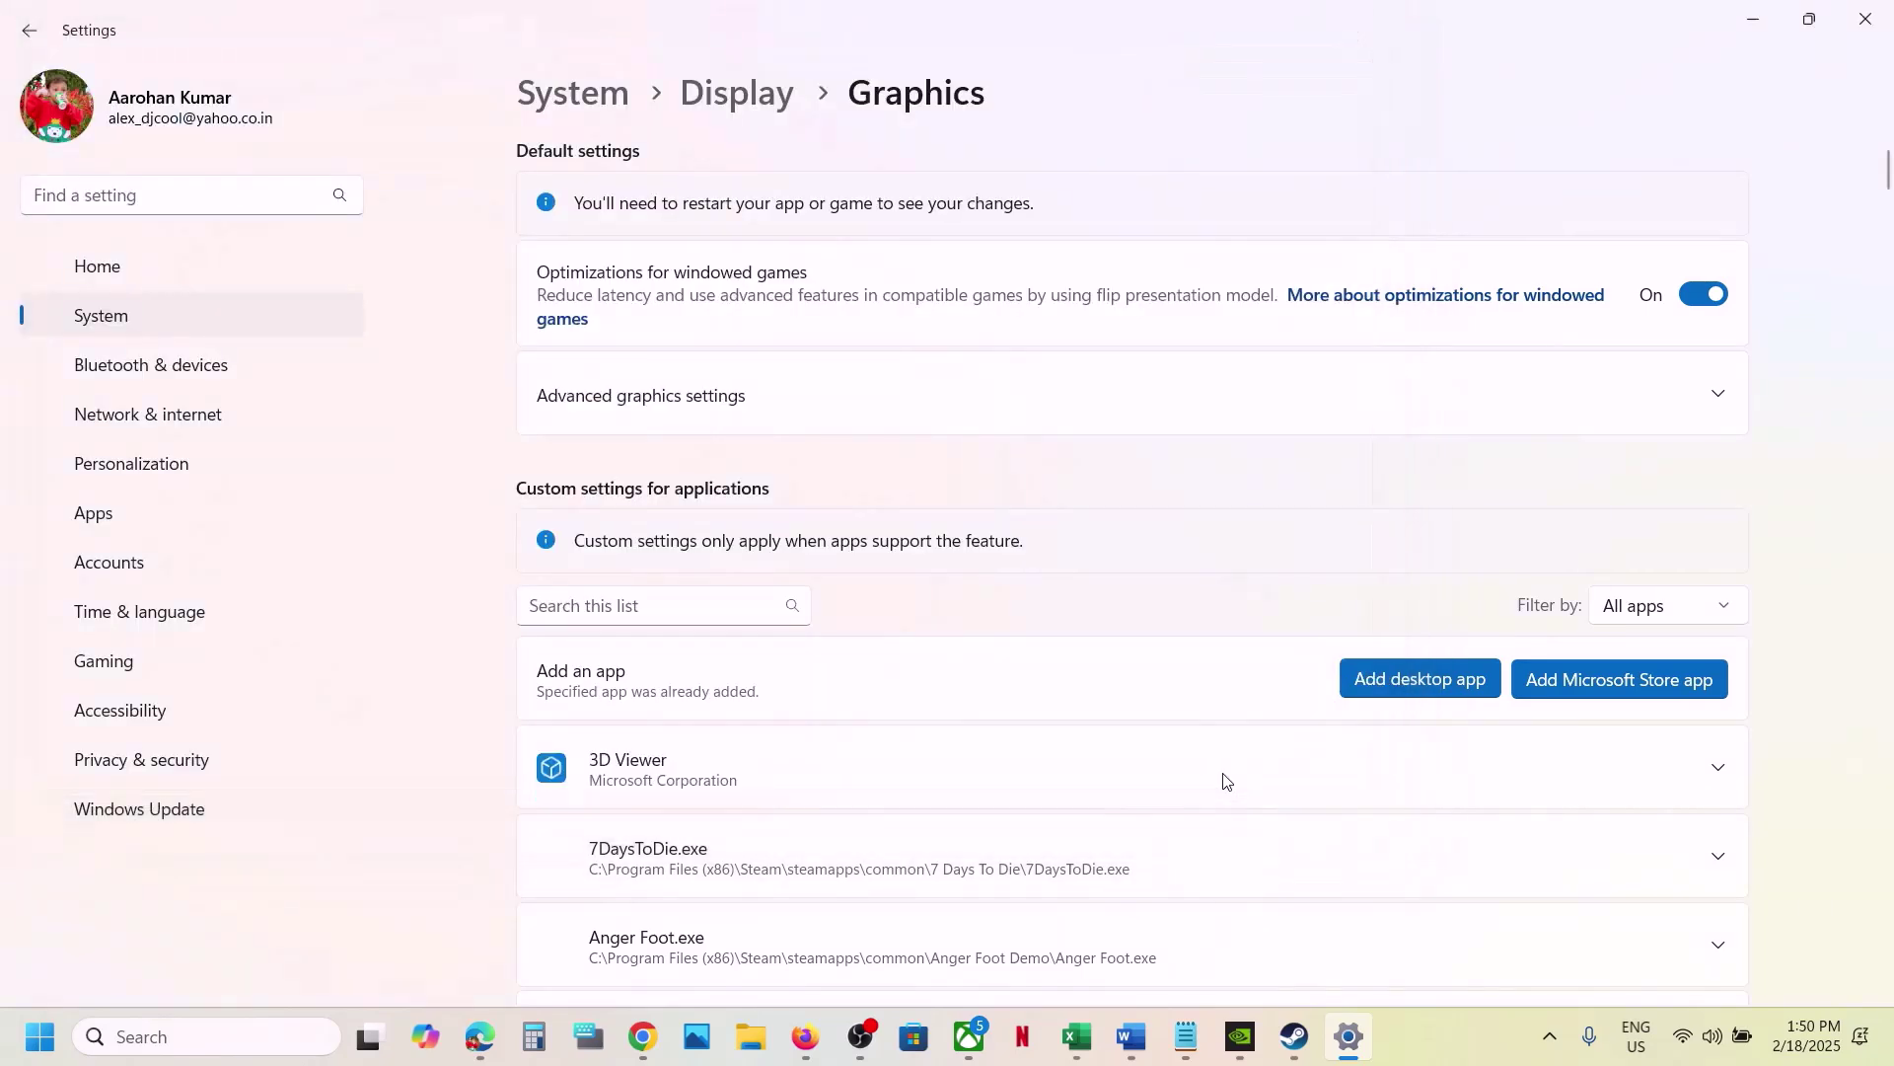
Step: Set the GPU preference of the Avowed.exe entry to High Performance (NVIDIA GeForce RTX 3050 Laptop GPU)
scroll(816, 825, "down", 7)
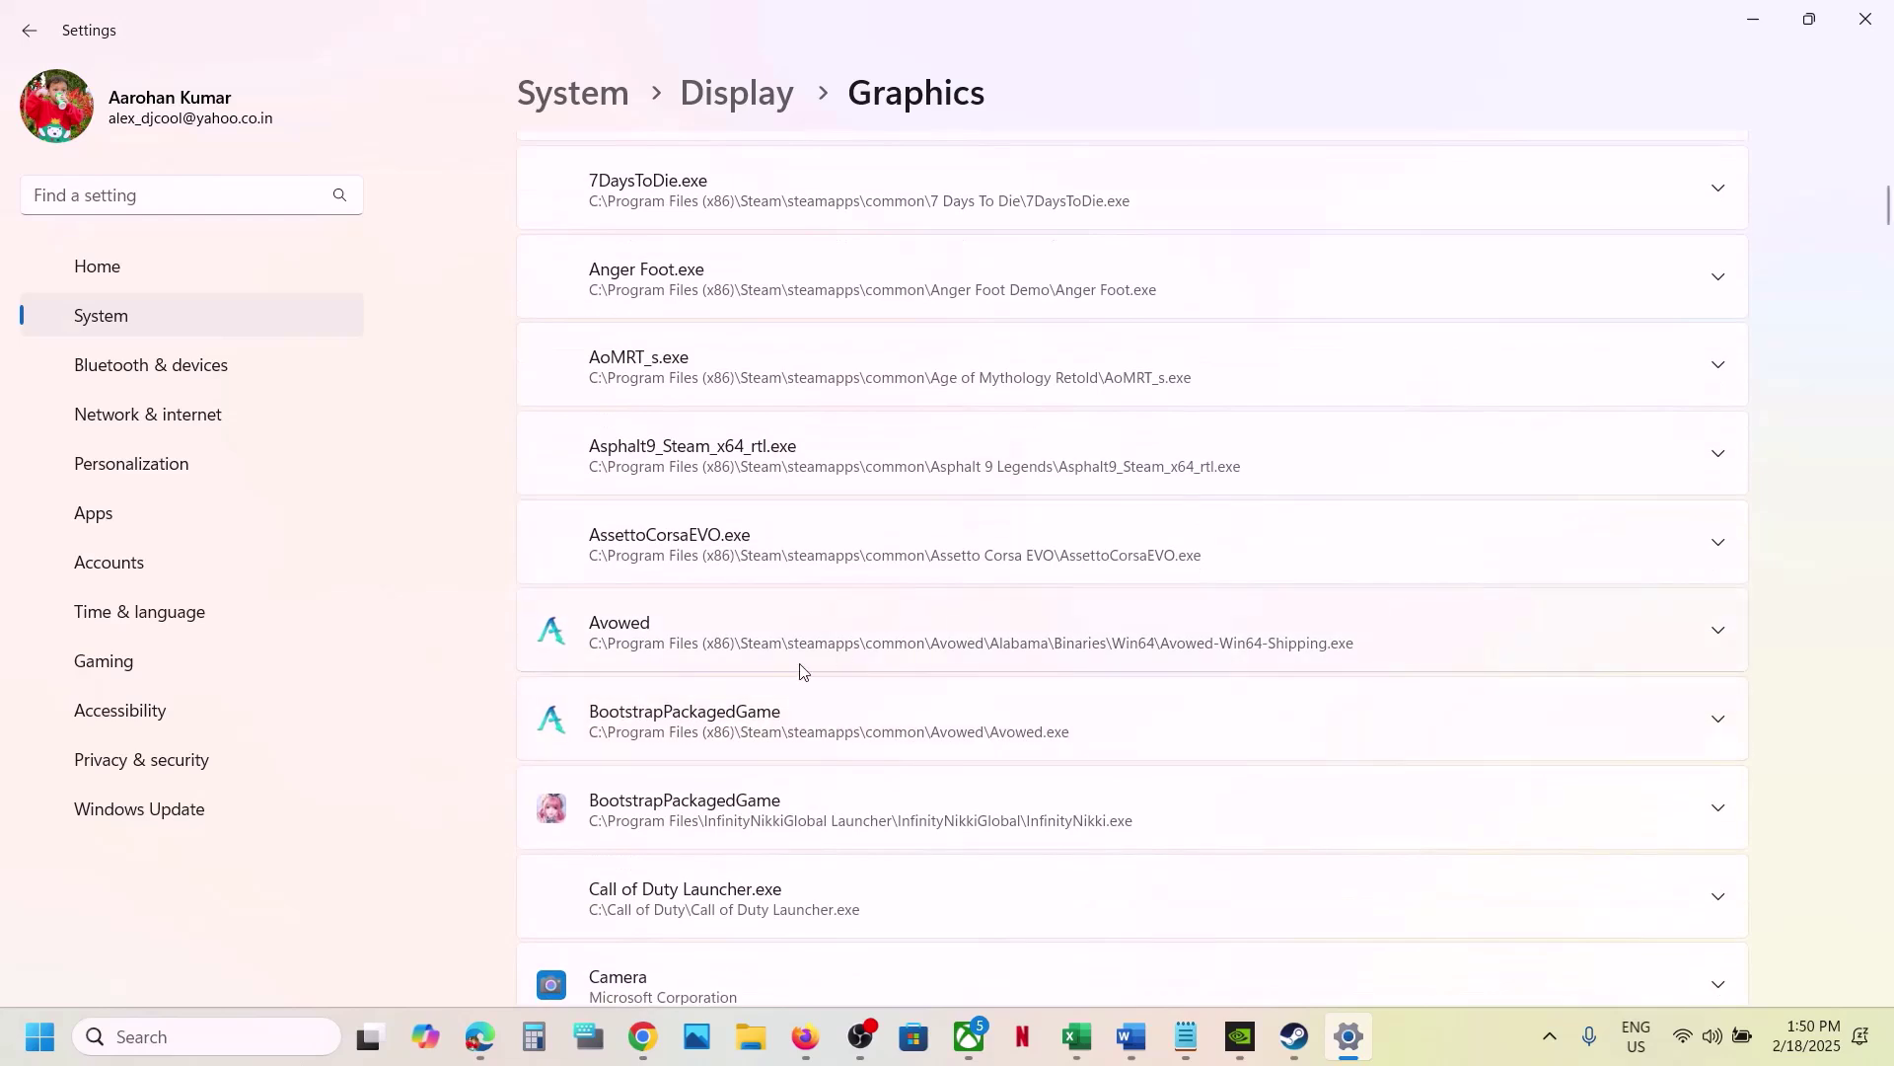
left_click(801, 731)
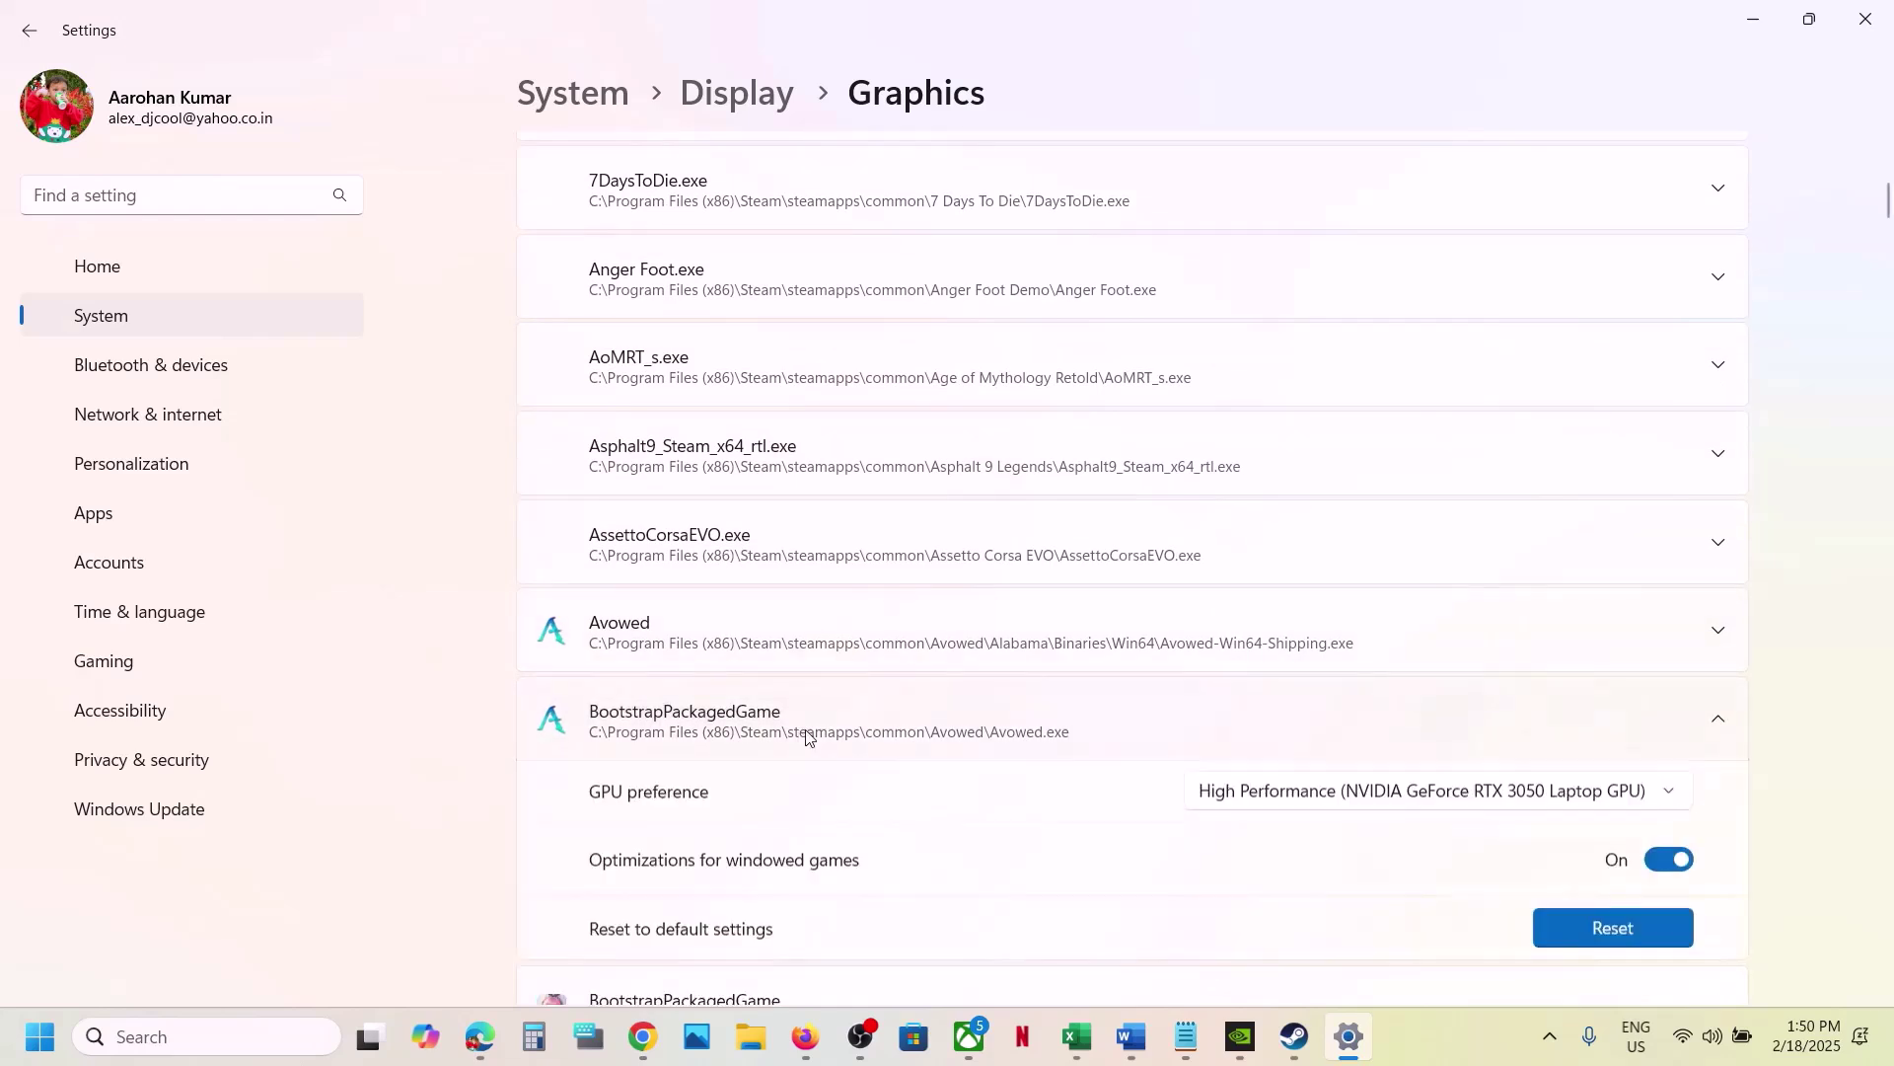
left_click(1492, 793)
left_click(1273, 791)
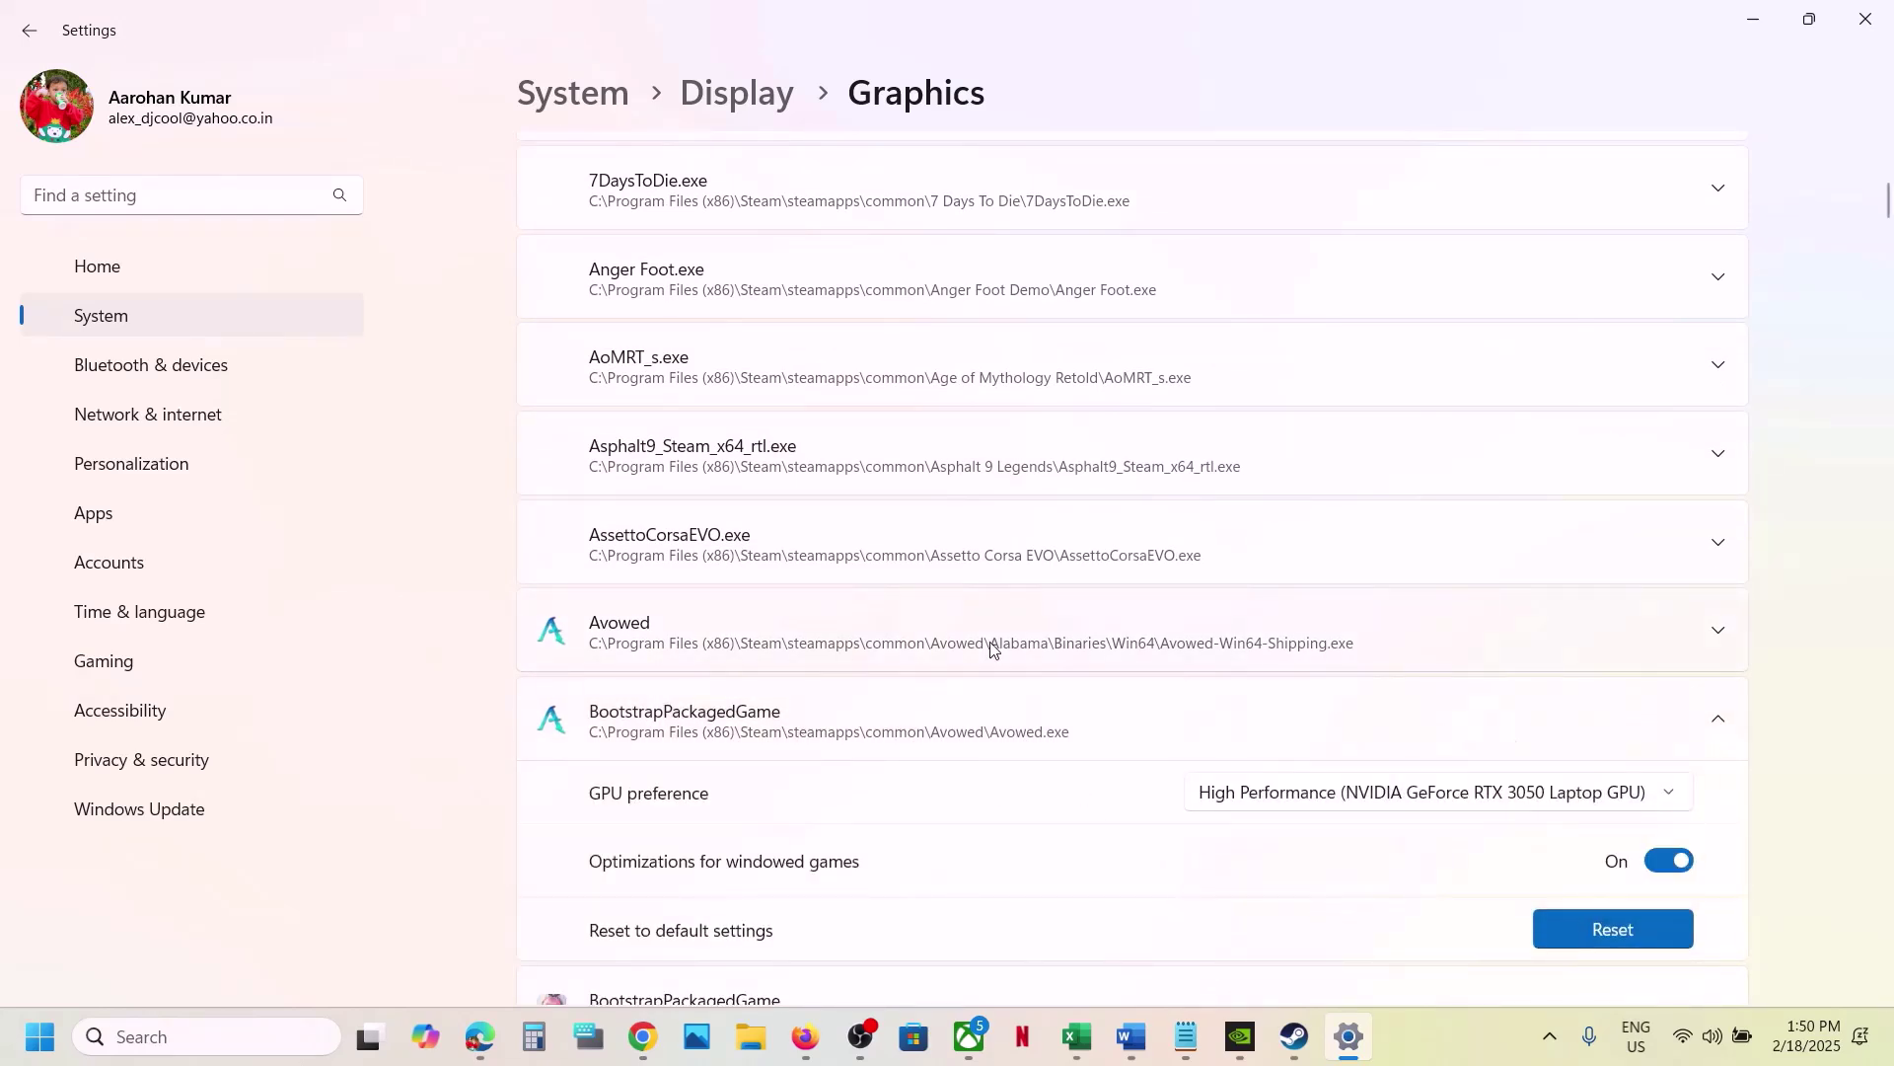
Step: Add Avowed-Win64-Shipping from the game's Alabama\Binaries\Win64 folder as a desktop app
scroll(992, 648, "up", 4)
left_click(1435, 192)
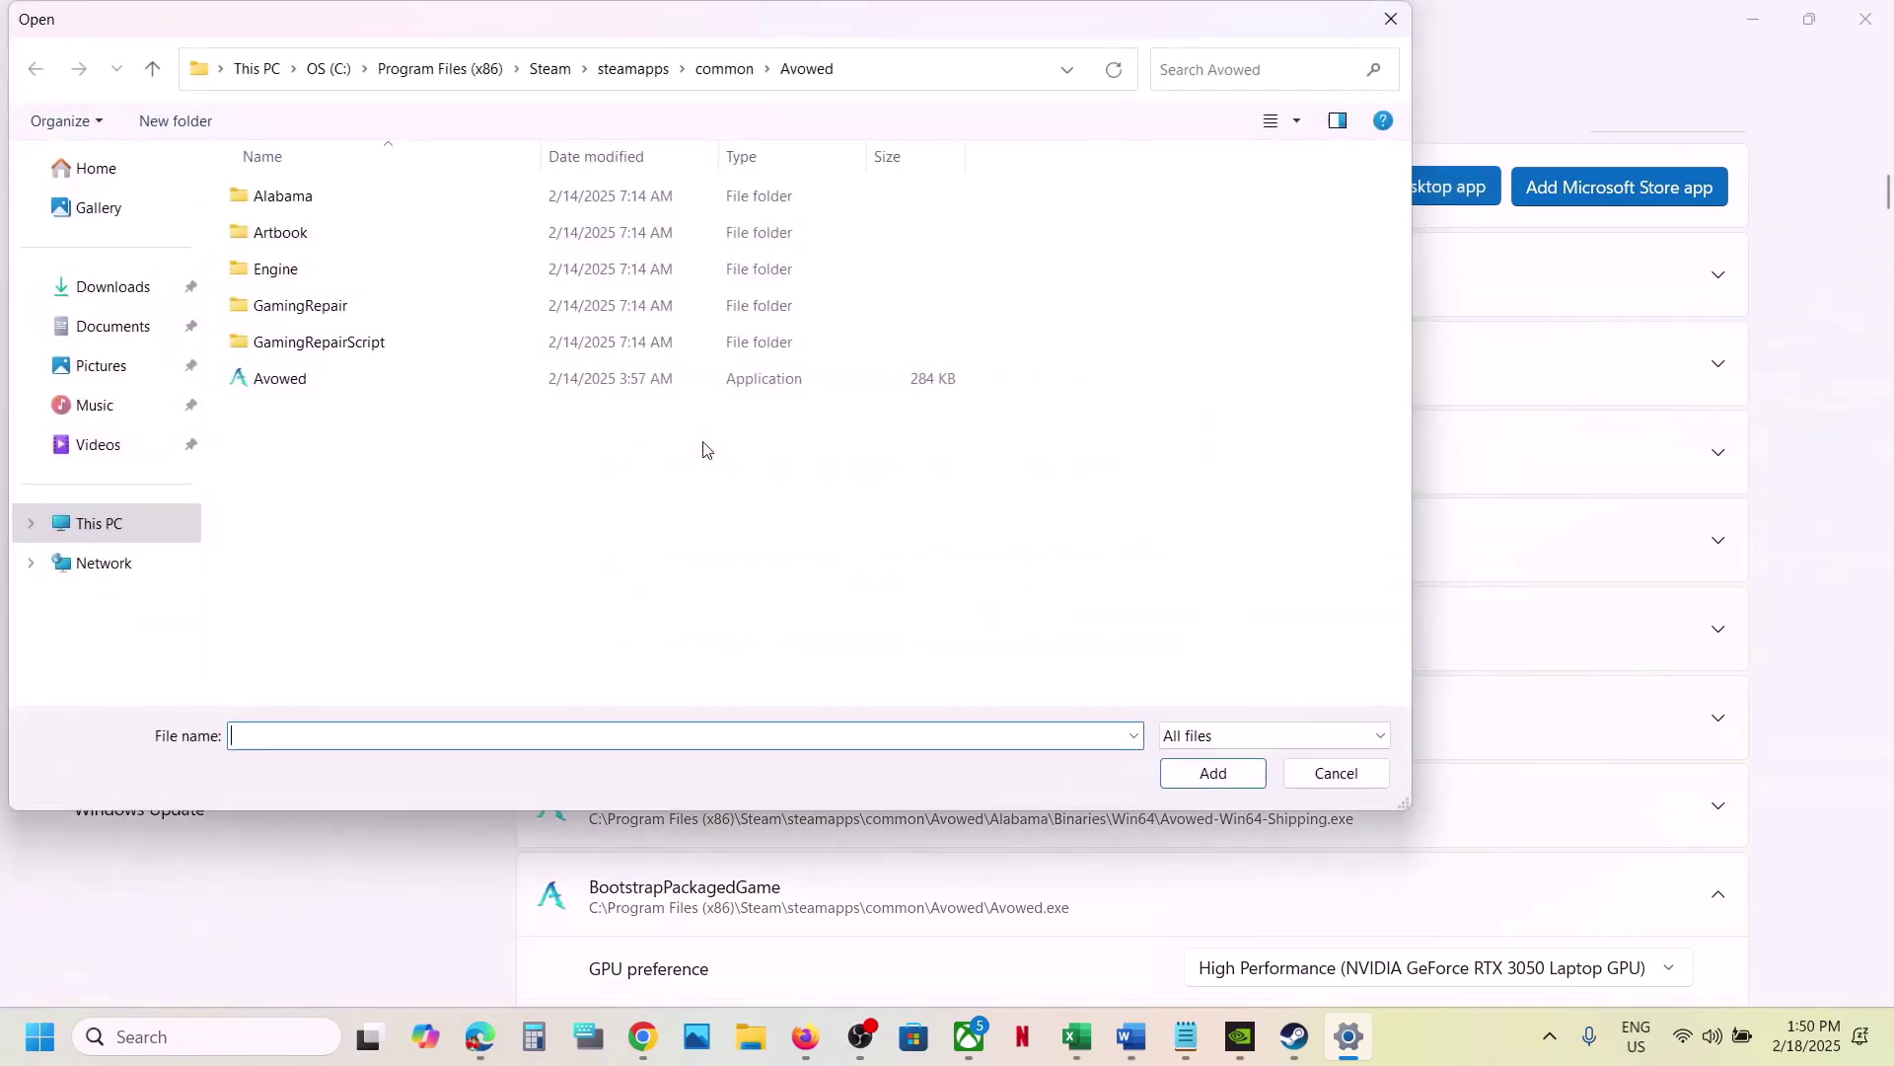
double_click(296, 200)
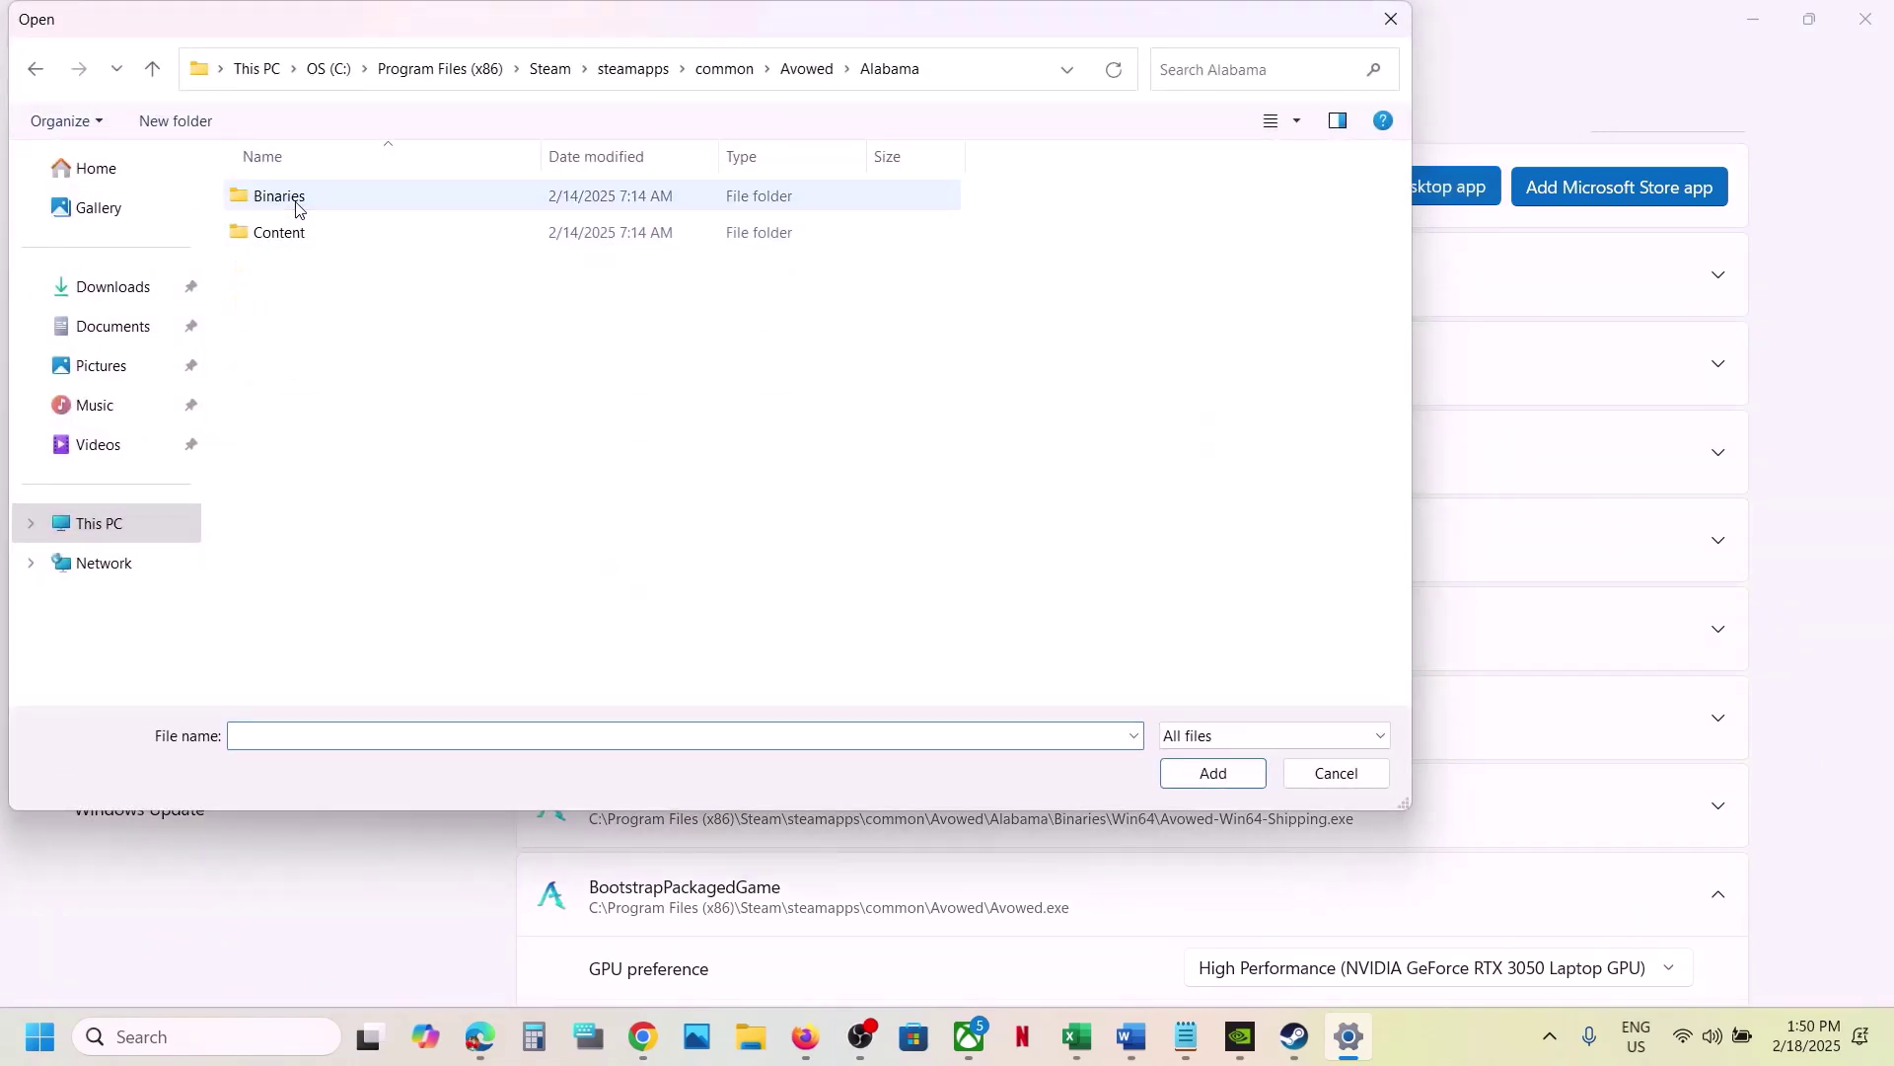
double_click(317, 200)
double_click(314, 201)
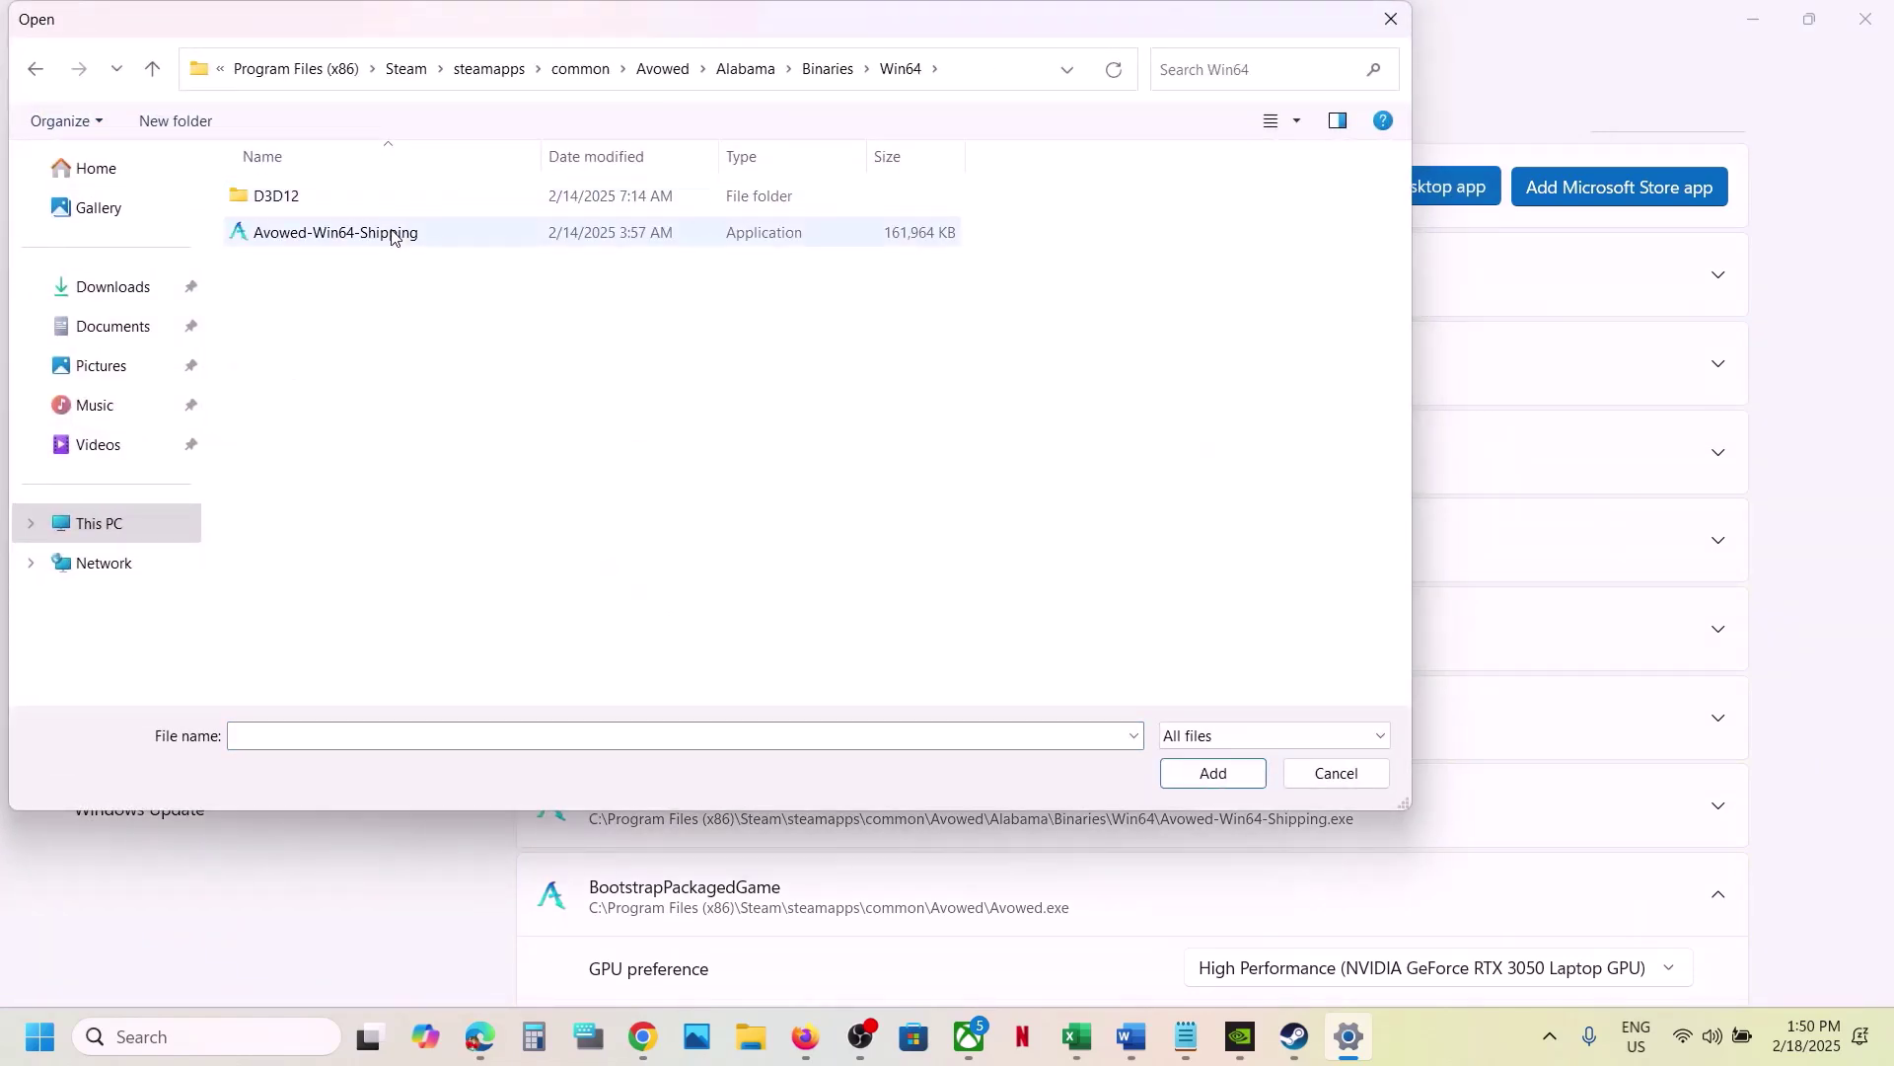
left_click(392, 233)
left_click(1213, 774)
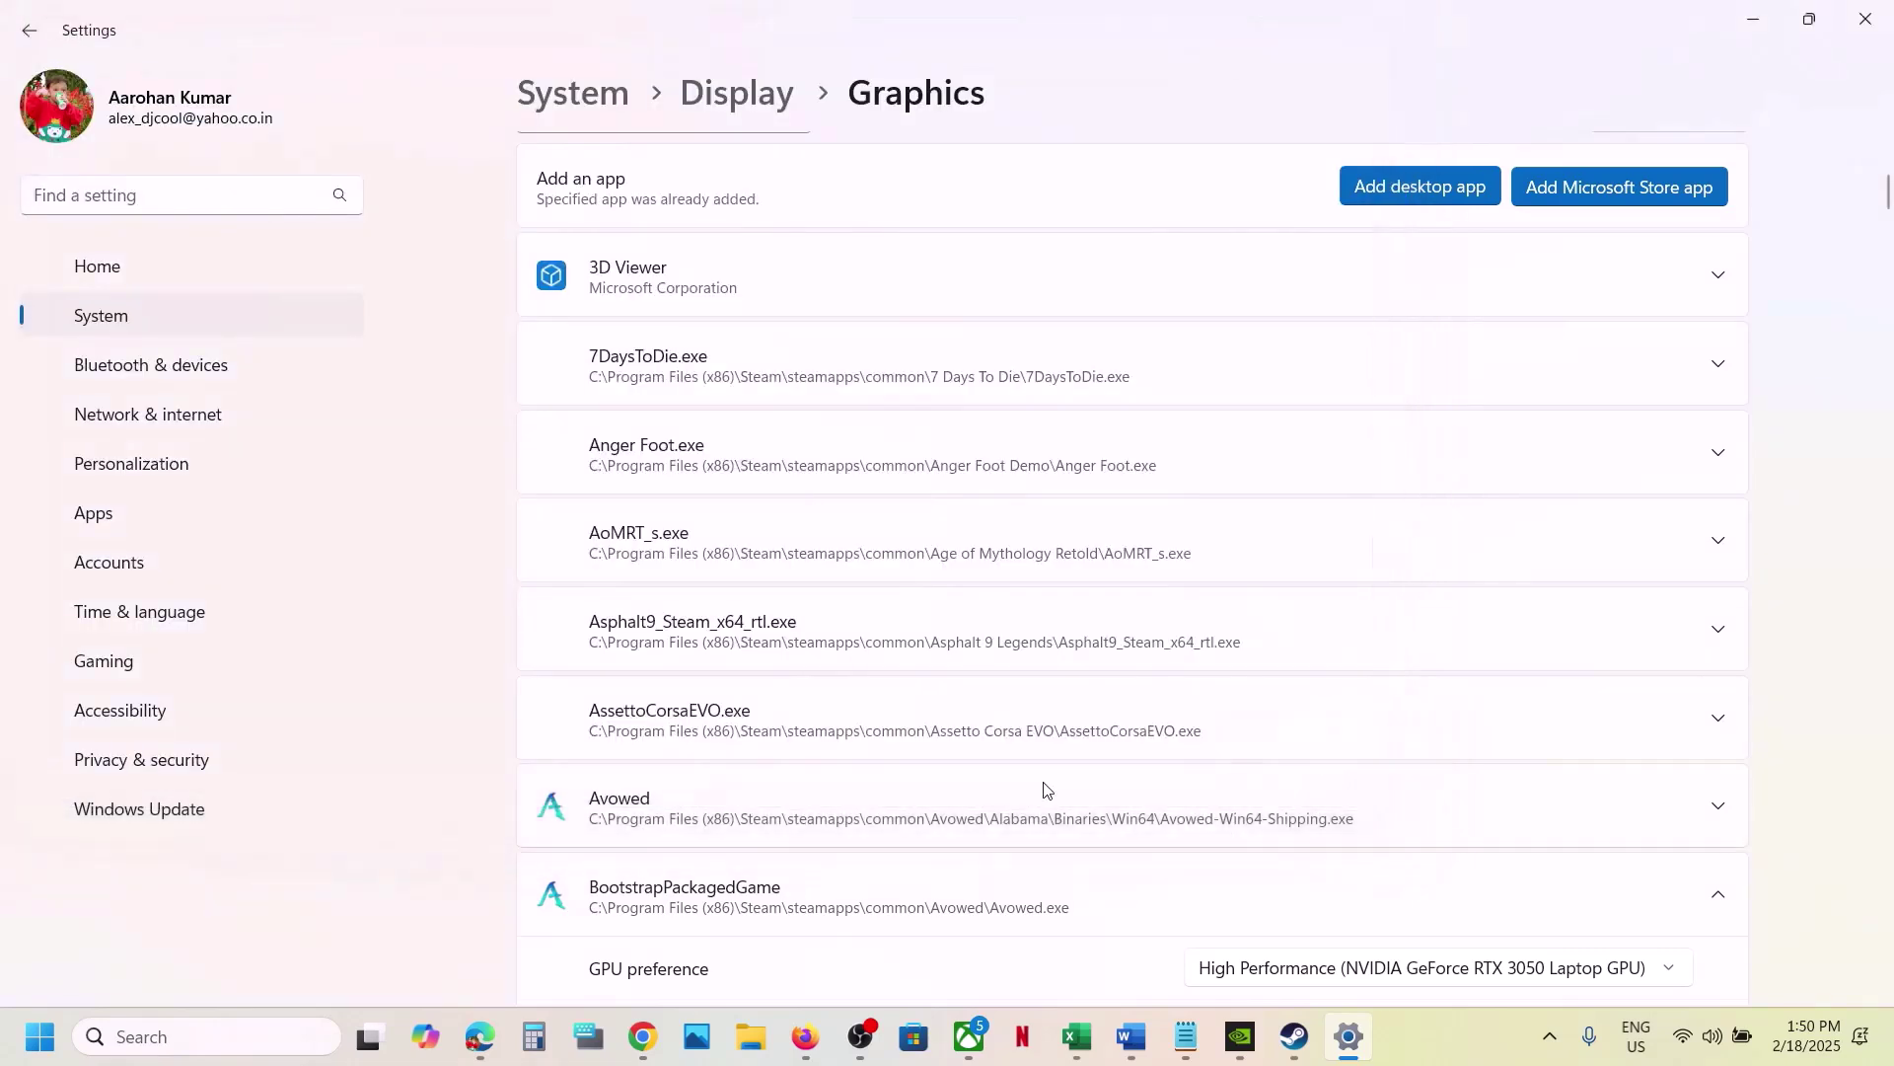
Step: Set the Avowed-Win64-Shipping.exe entry's GPU preference to High Performance (NVIDIA GeForce RTX 3050 Laptop GPU) and close Settings
scroll(972, 789, "down", 1)
left_click(869, 709)
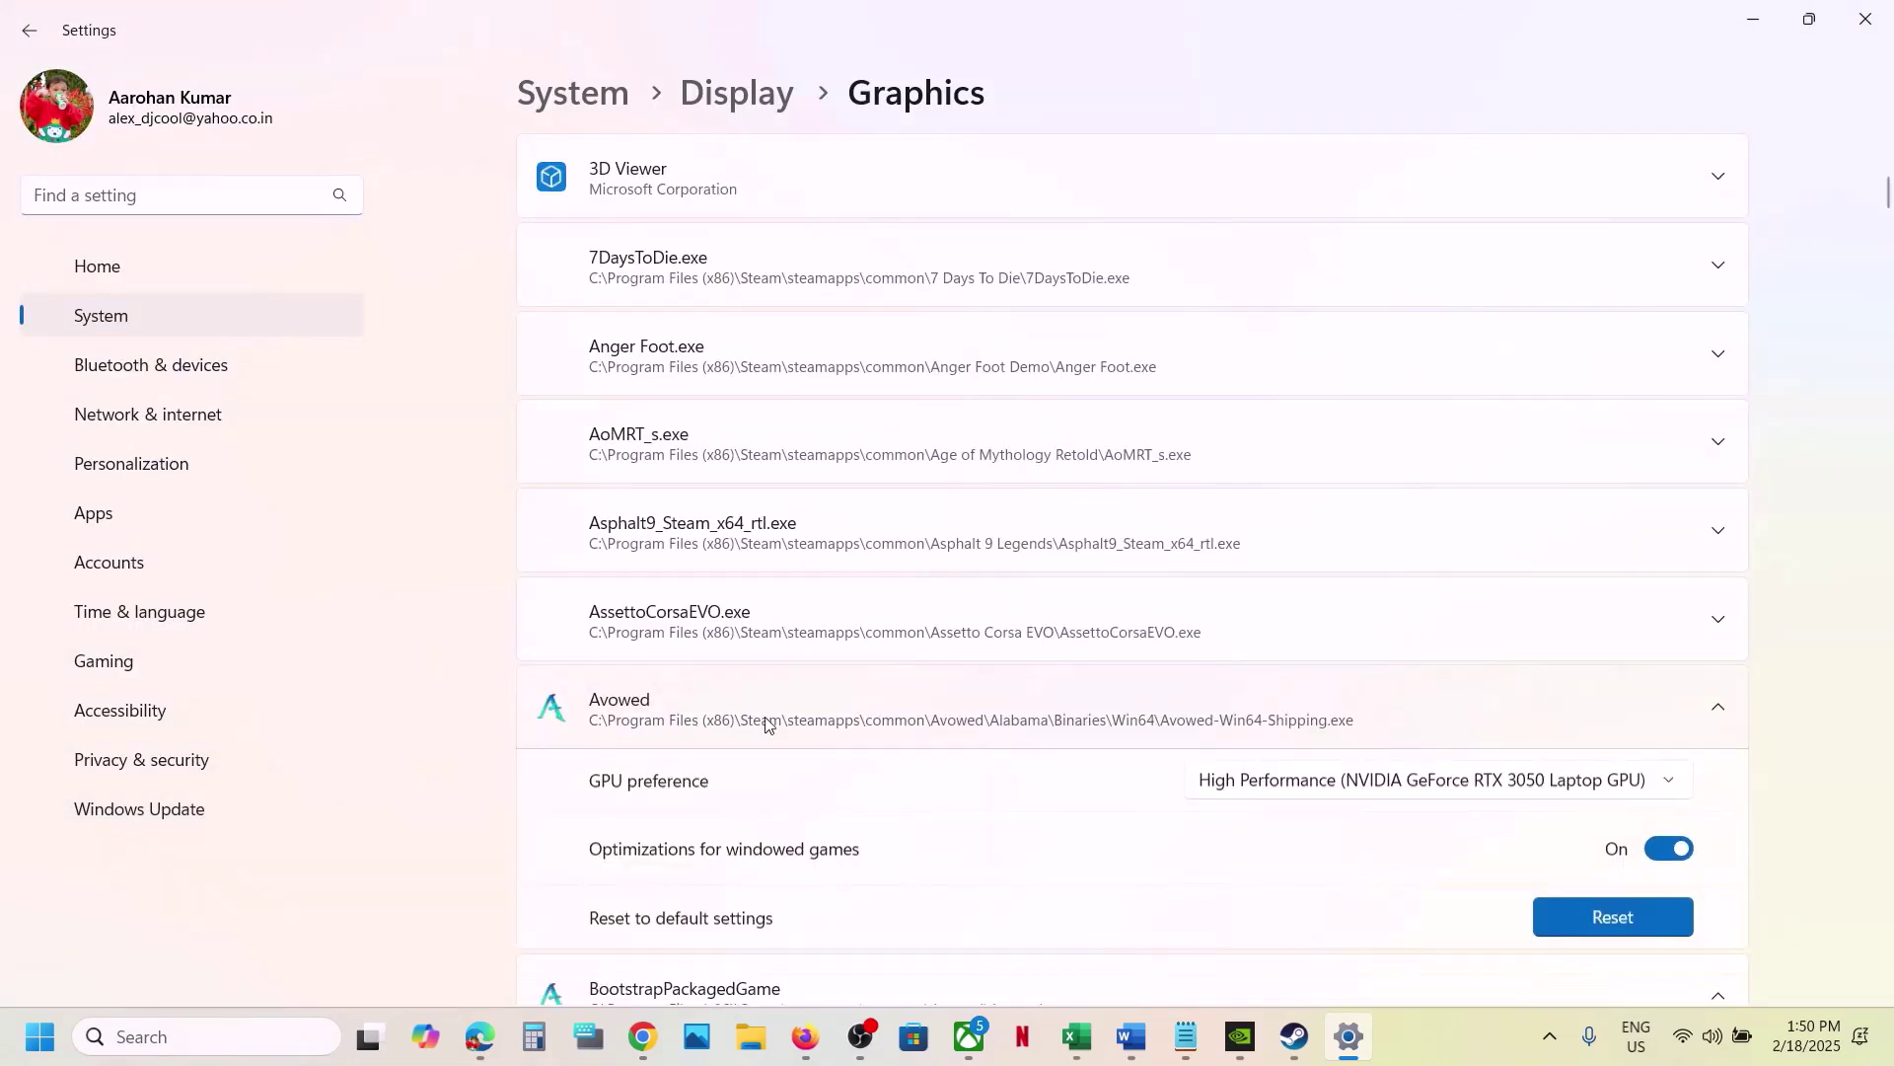
left_click(1544, 780)
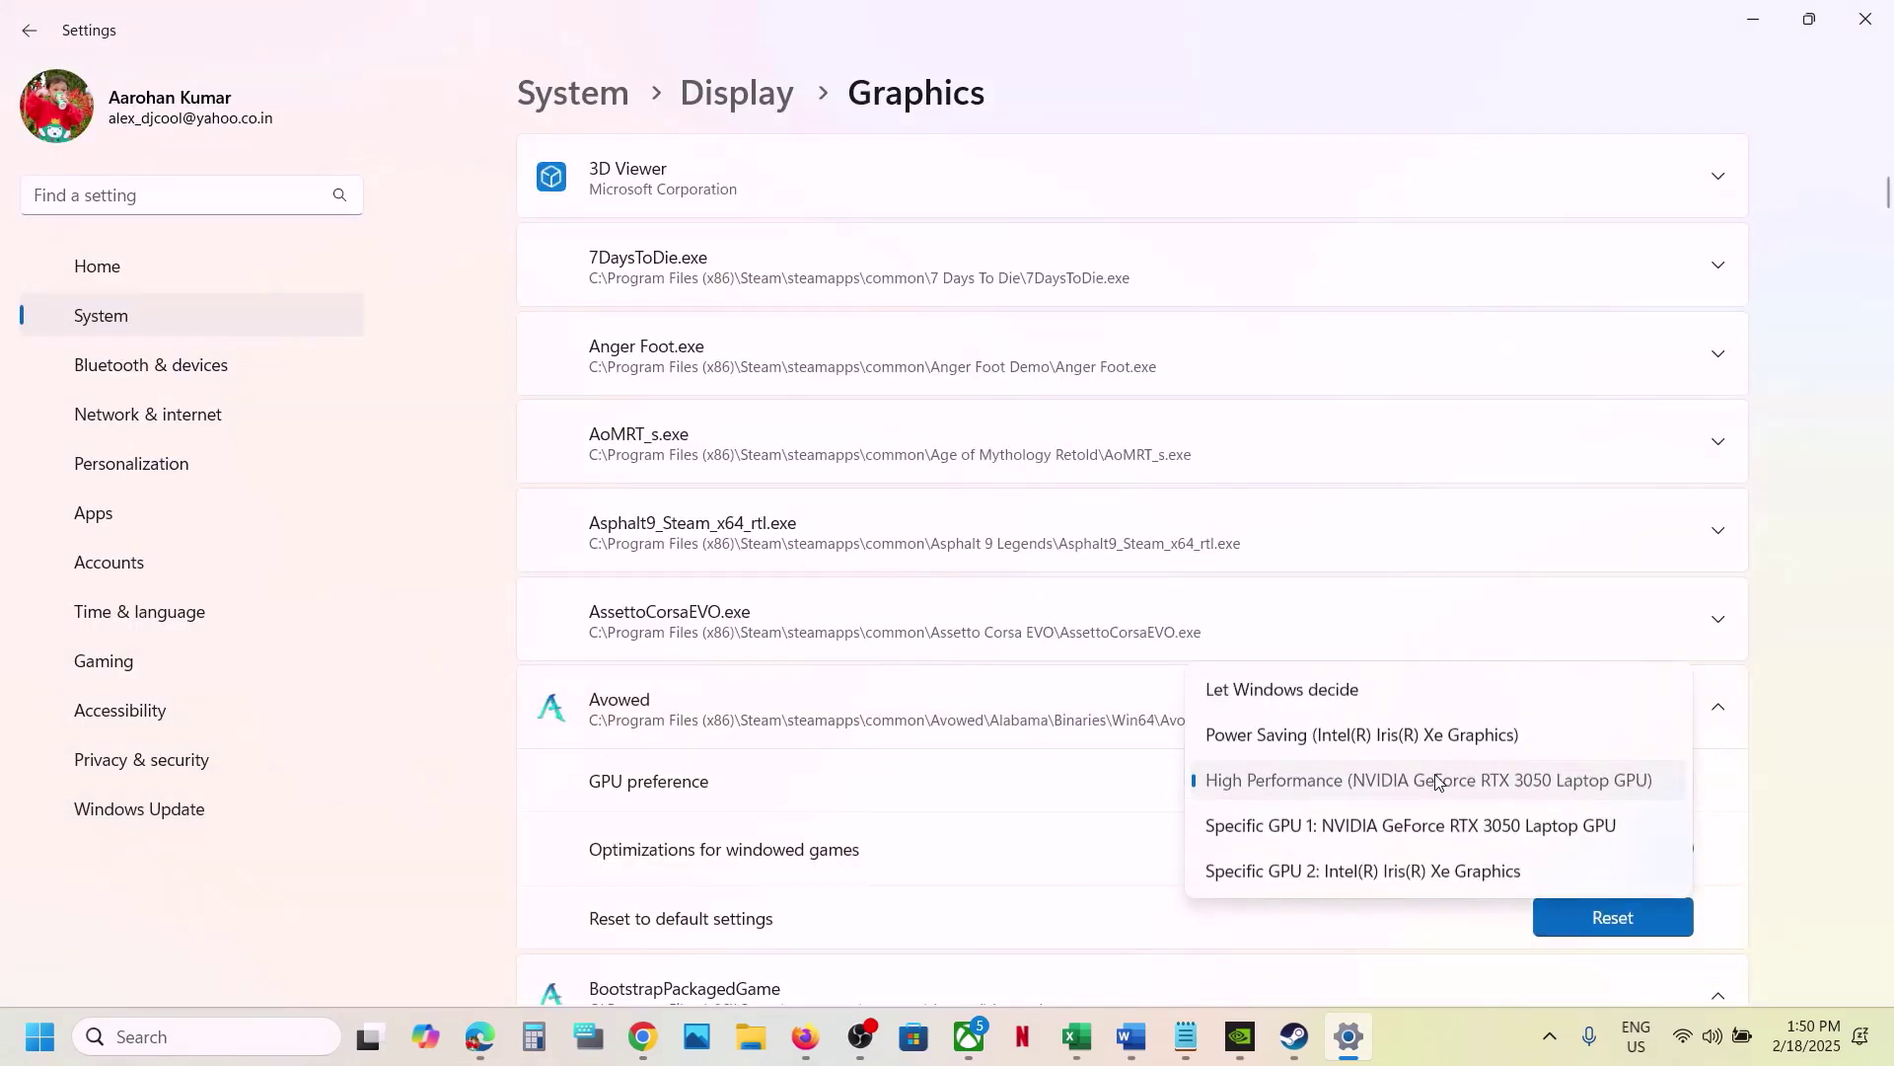
left_click(1439, 780)
left_click(1859, 18)
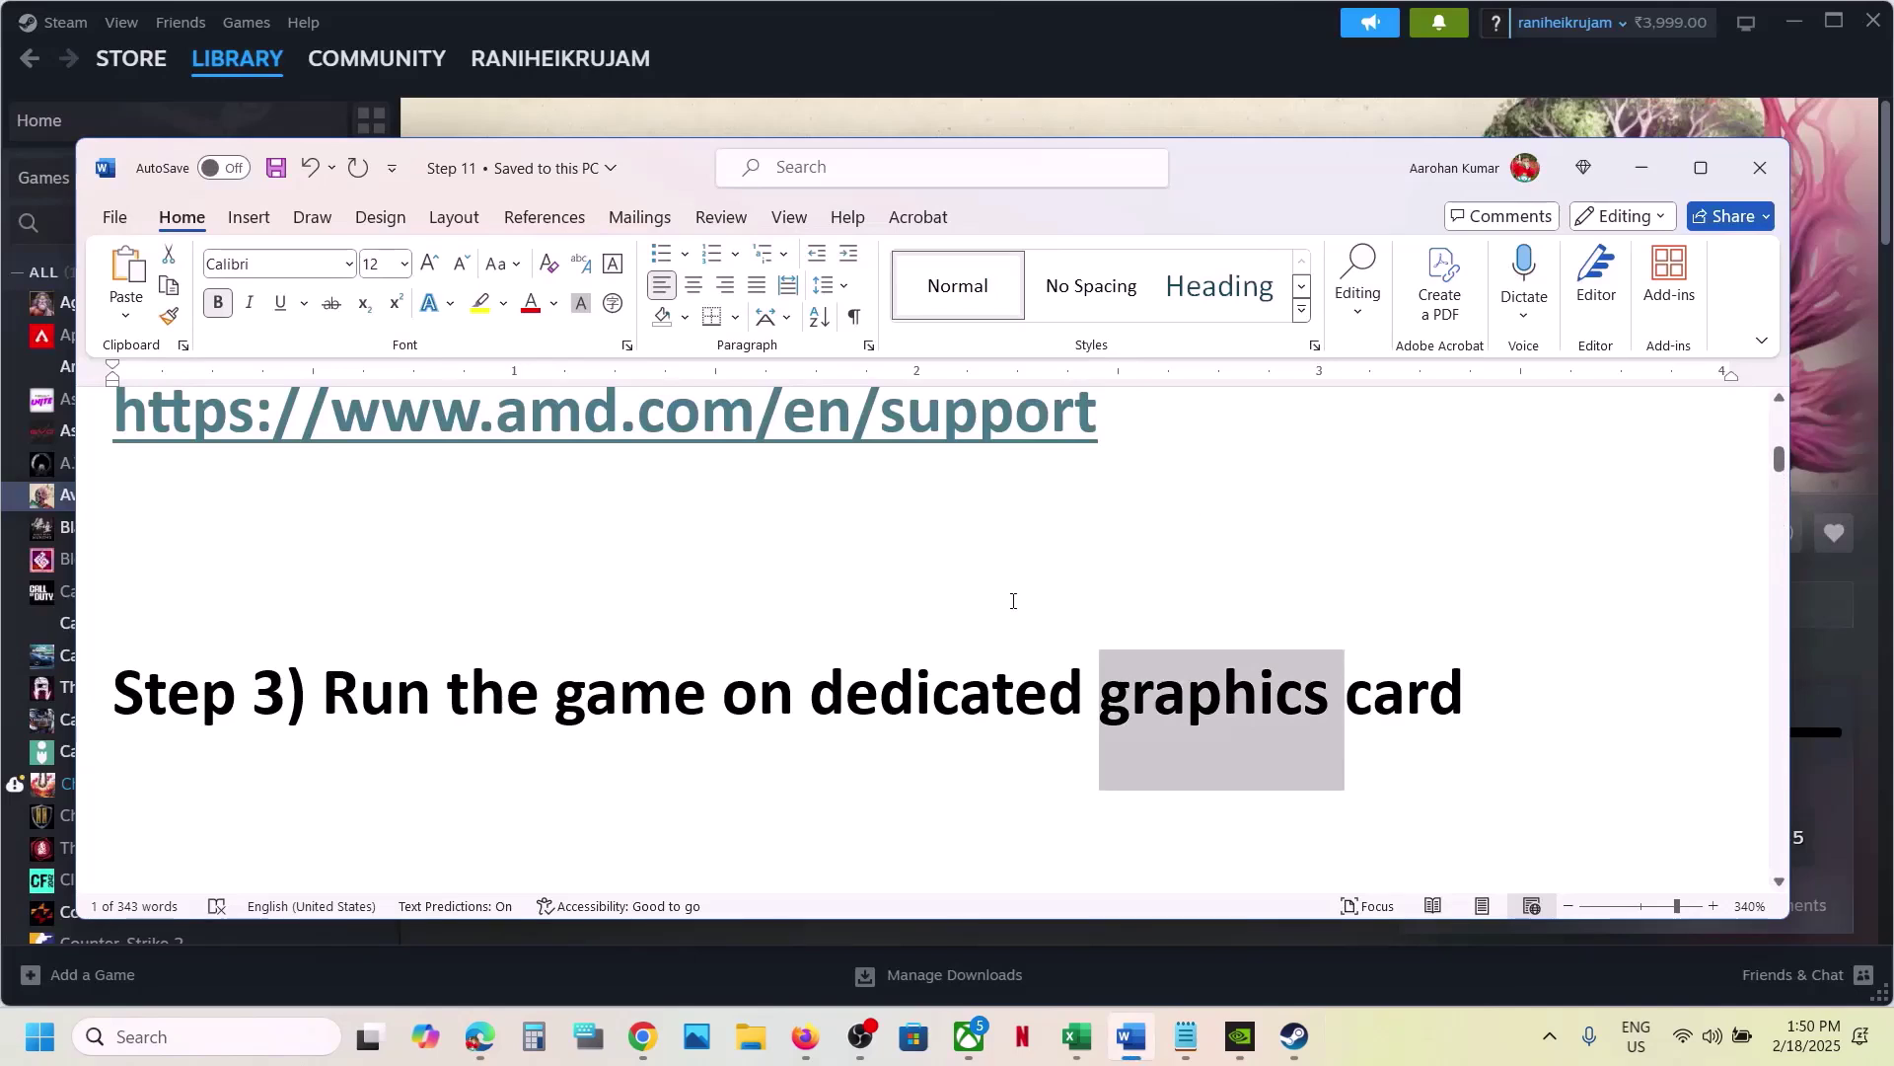
Step: Read on to Step 4 of the Word guide and highlight its heading "Roll back graphics card driver"
scroll(1011, 601, "down", 3)
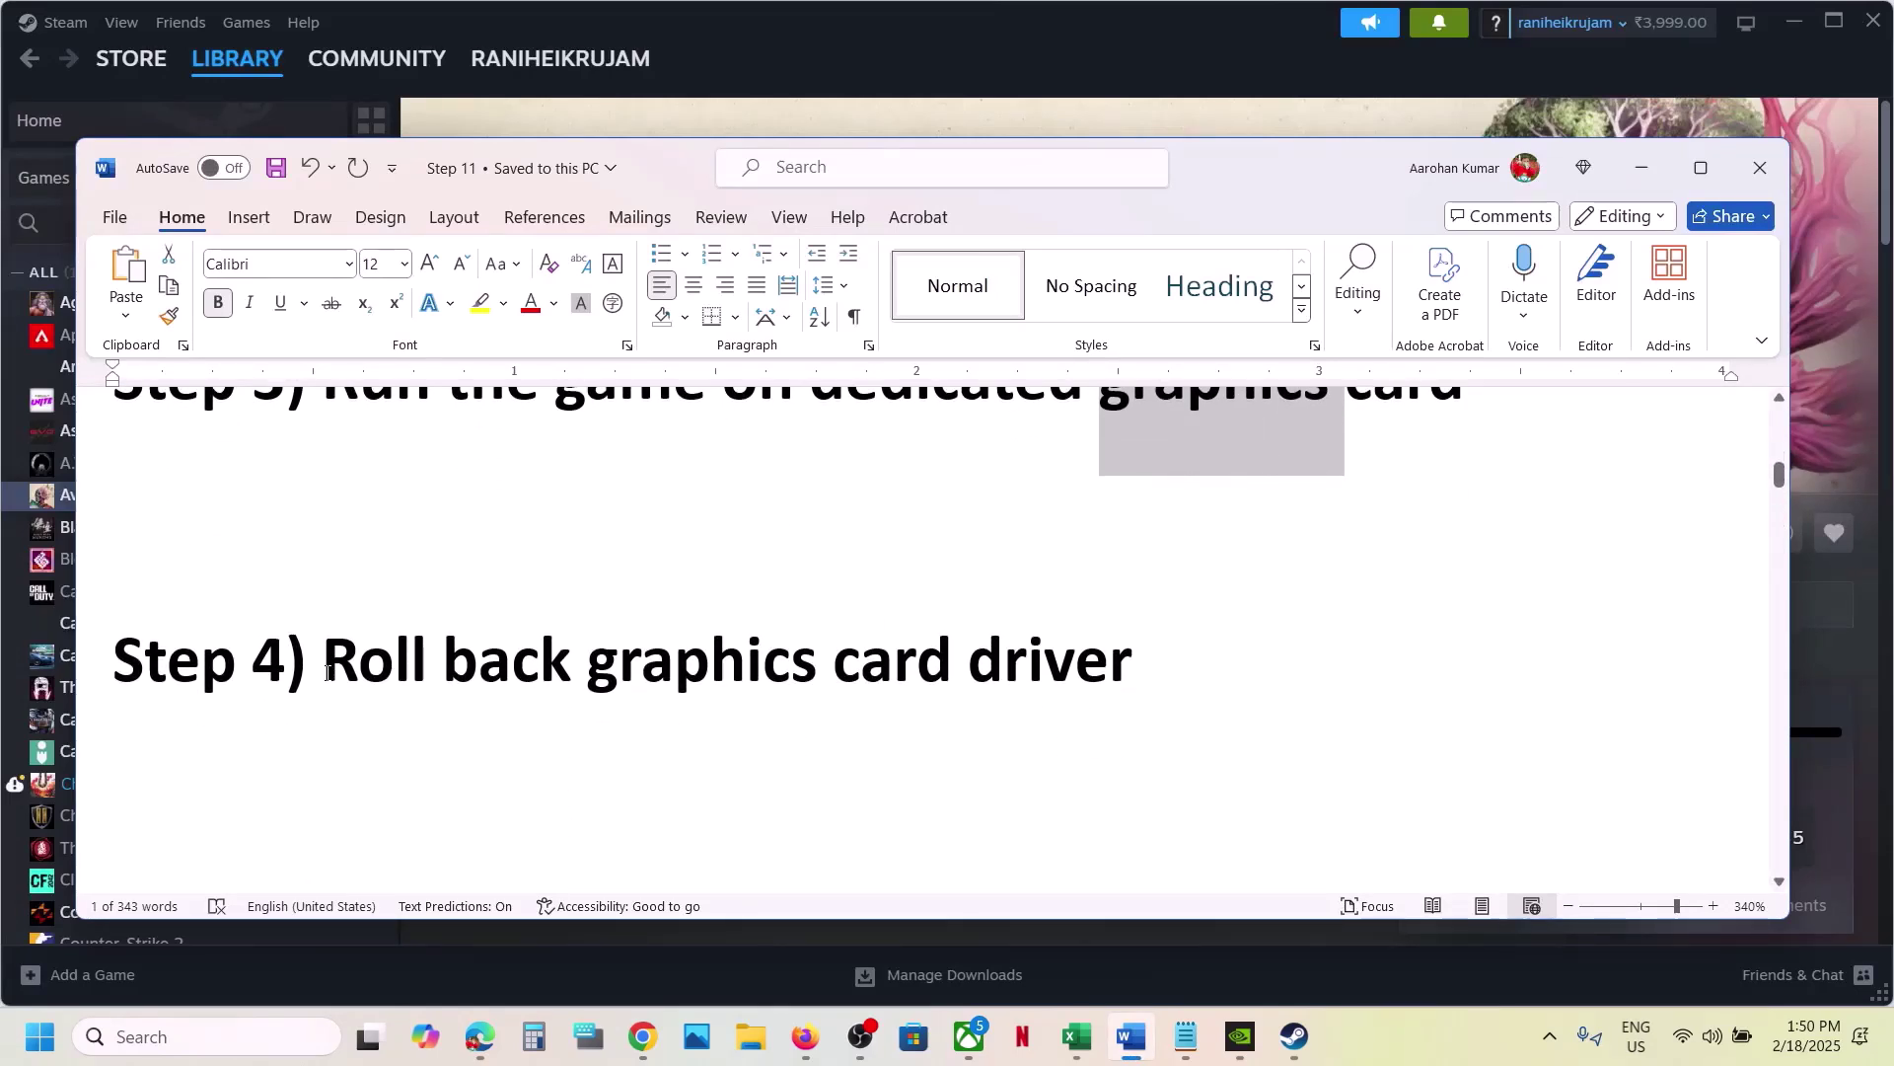
left_click_drag(327, 674, 1169, 649)
left_click(1168, 650)
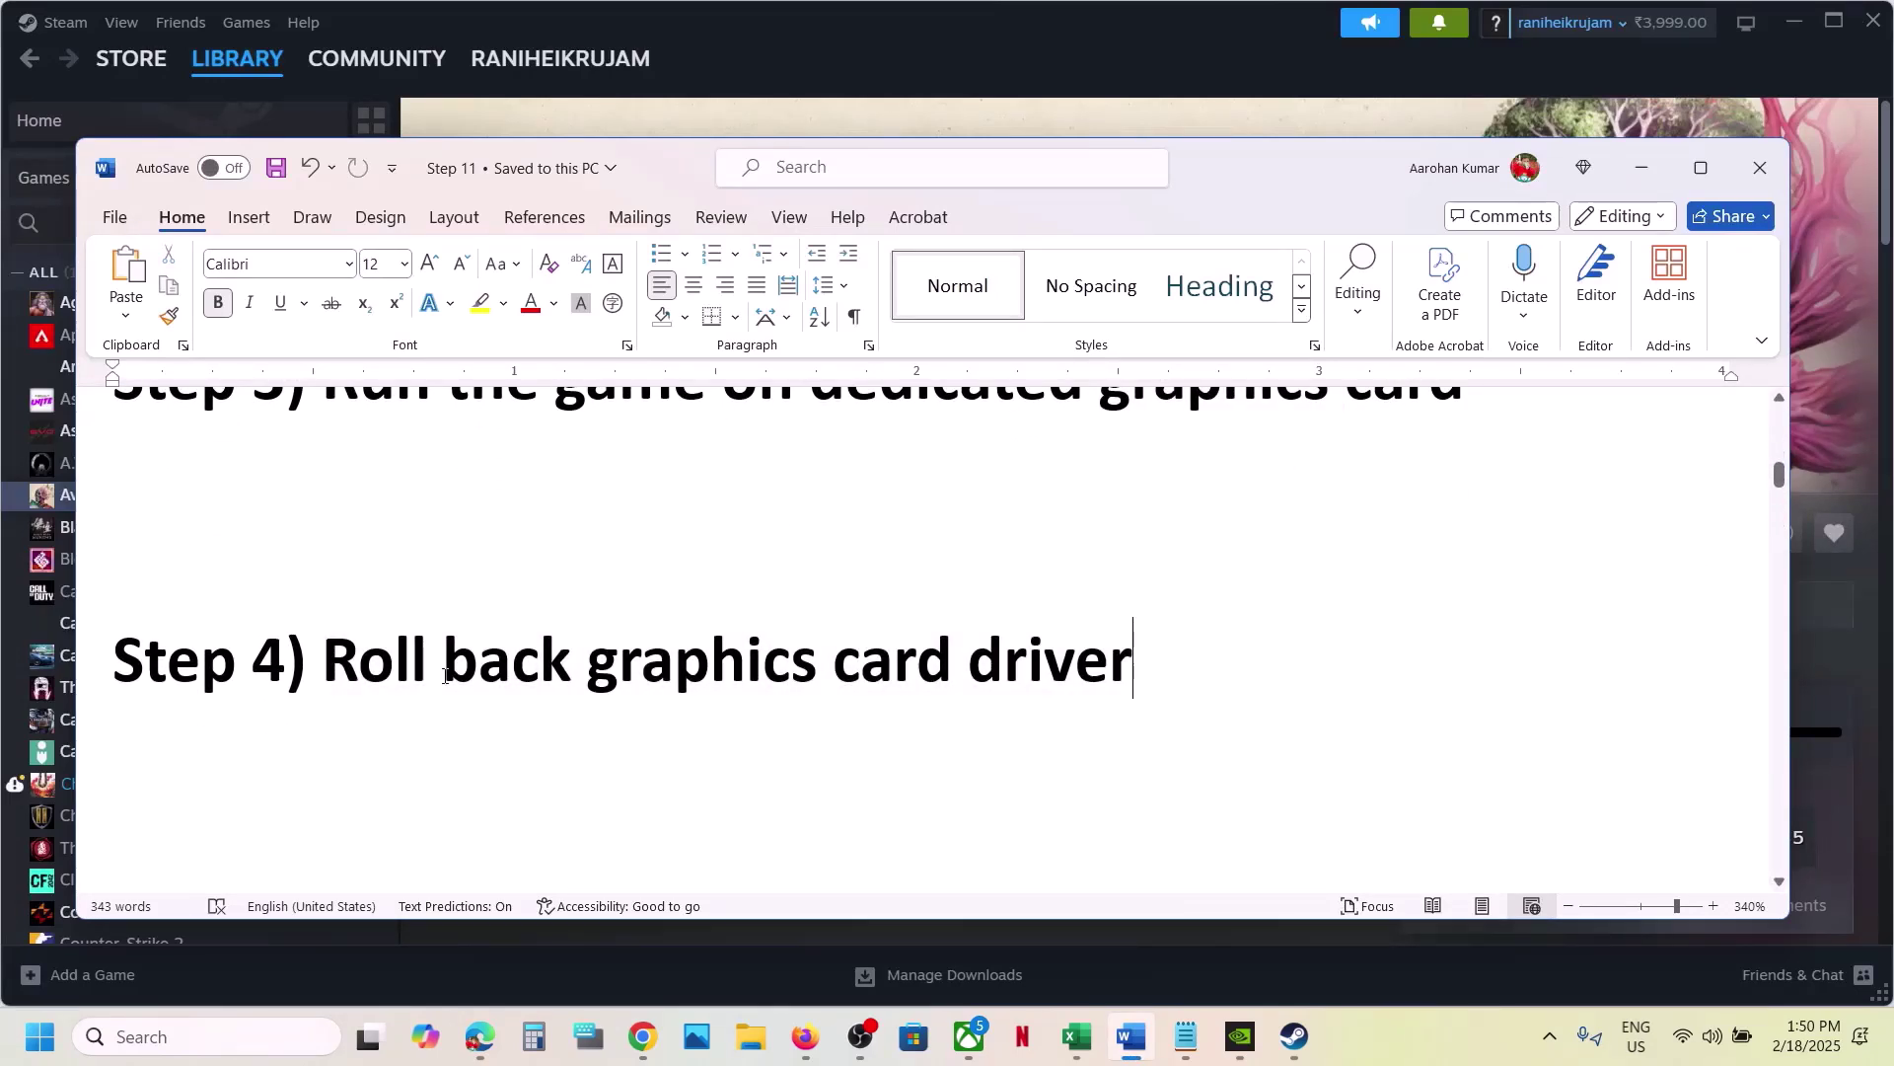
left_click_drag(326, 674, 1204, 656)
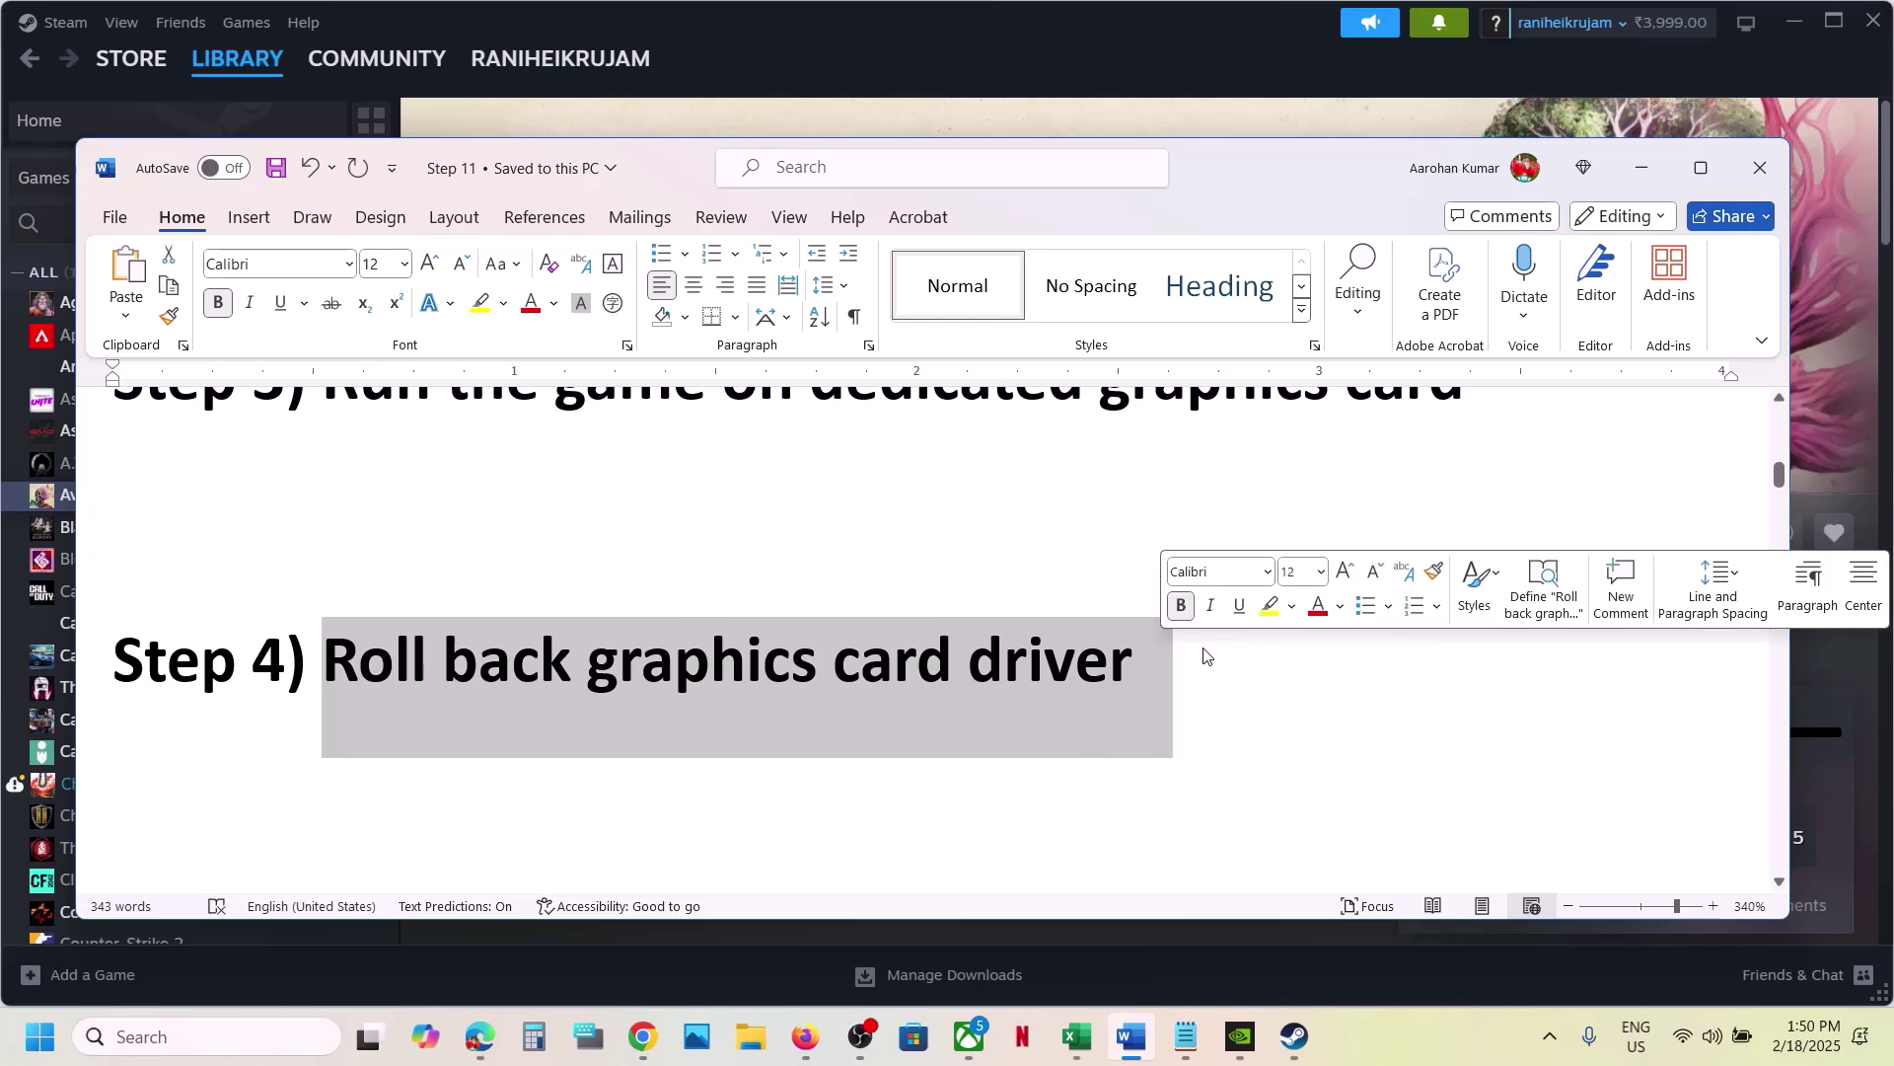
Step: Copy the NVIDIA download link under Step 2 of the guide and open it in a new, maximized Chrome window
scroll(981, 609, "up", 15)
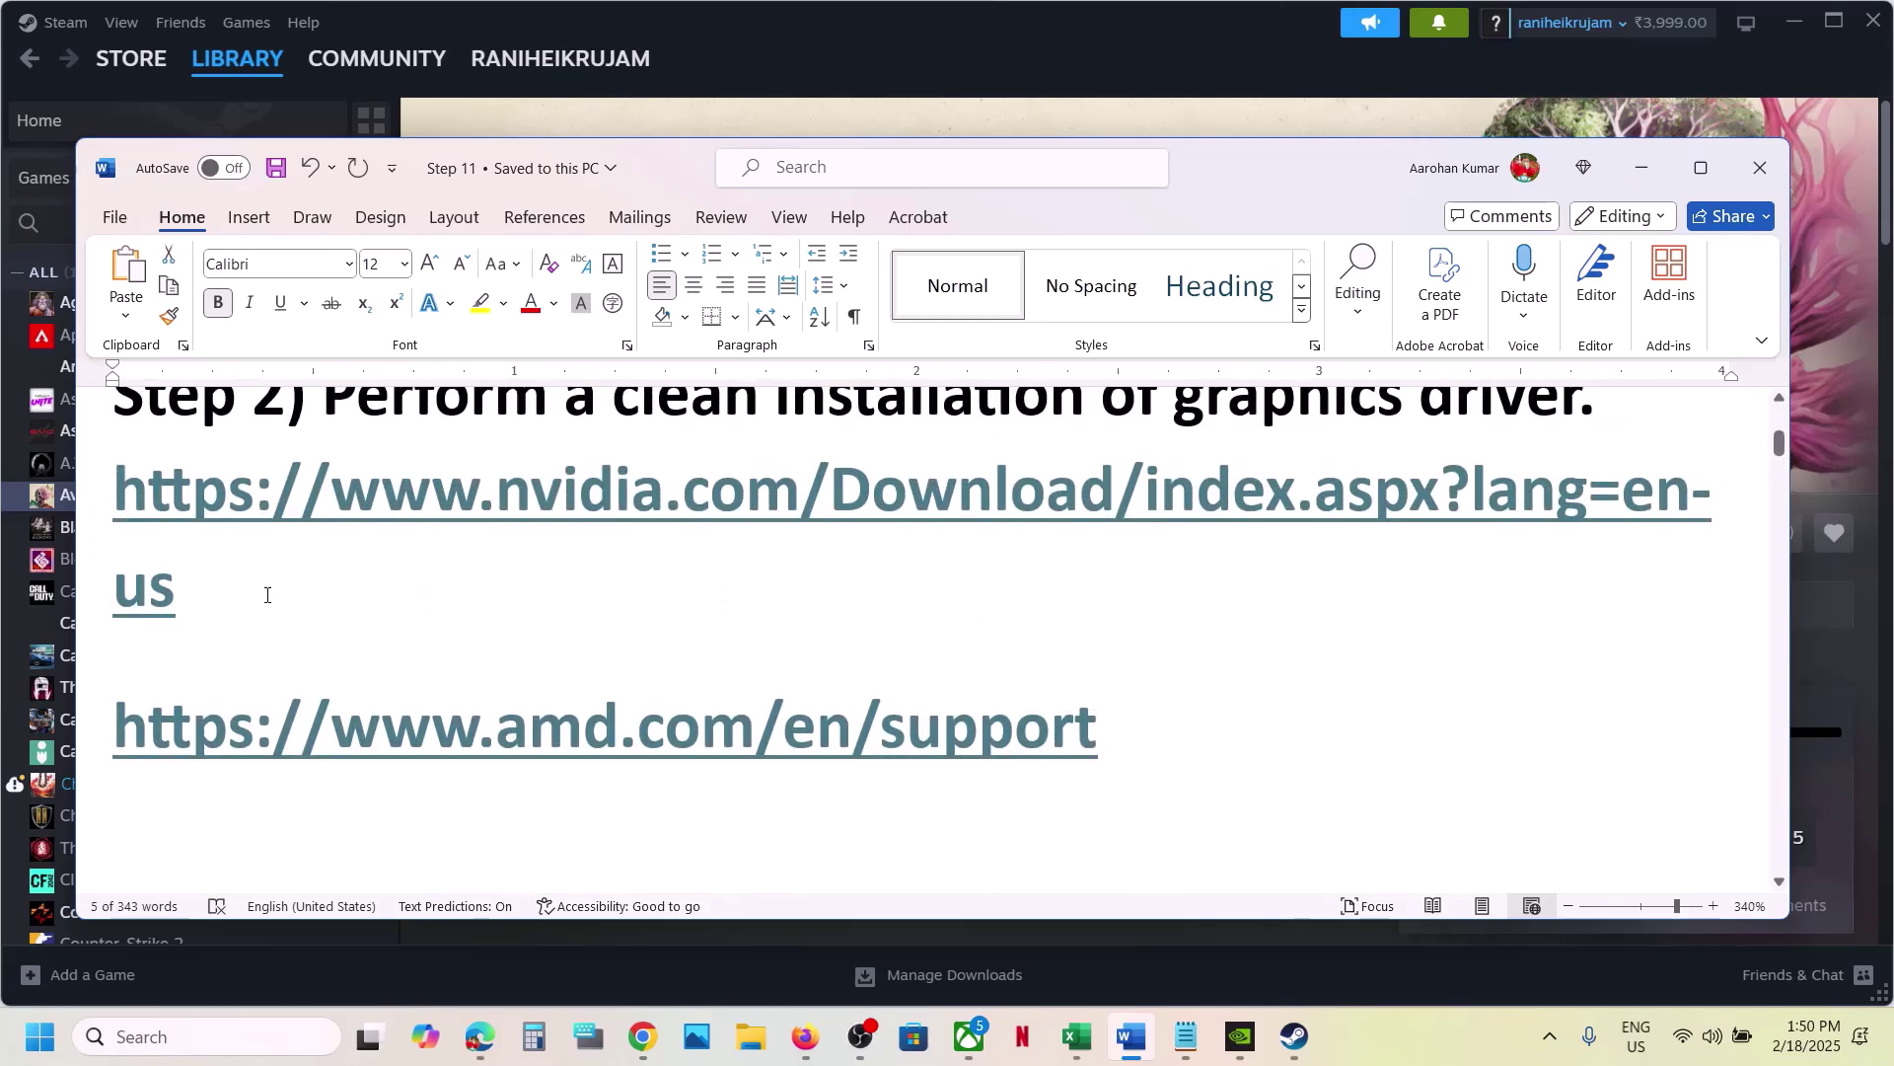
triple_click(241, 588)
key("ctrl+c")
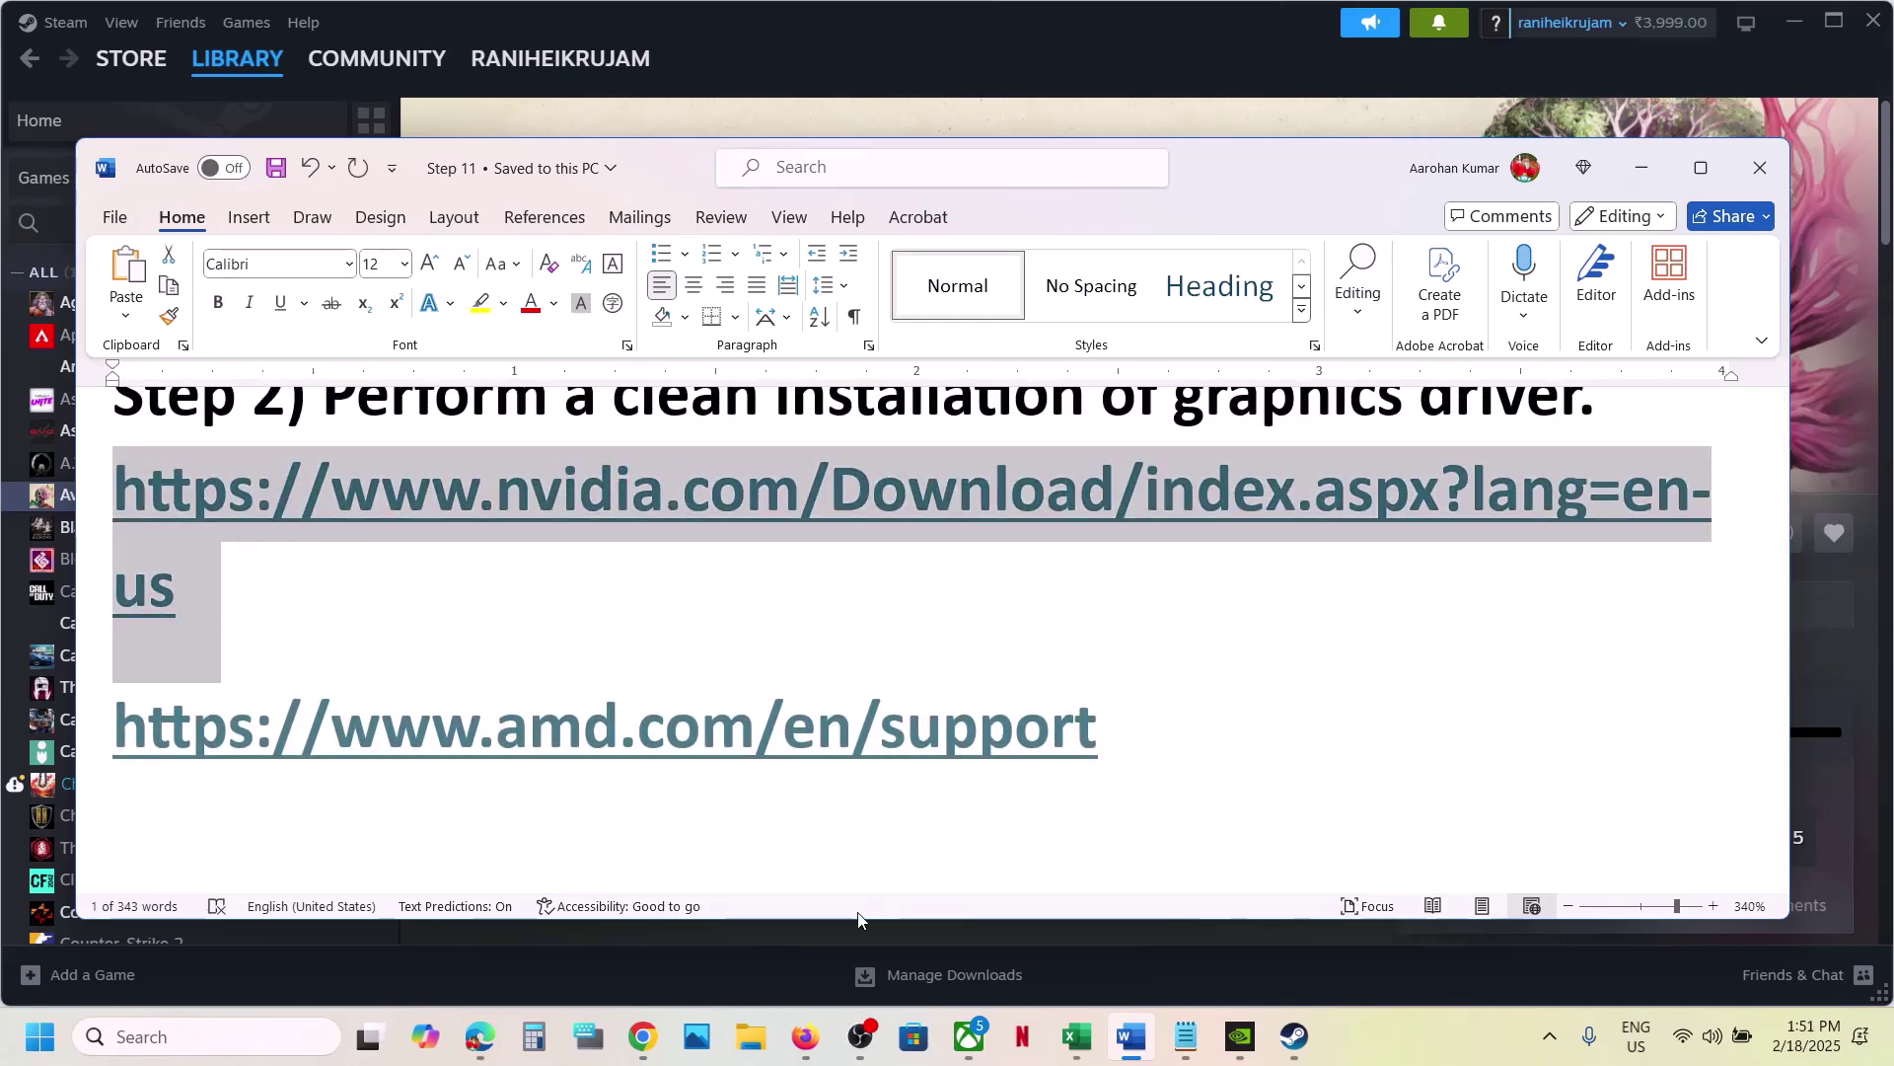
right_click(642, 1036)
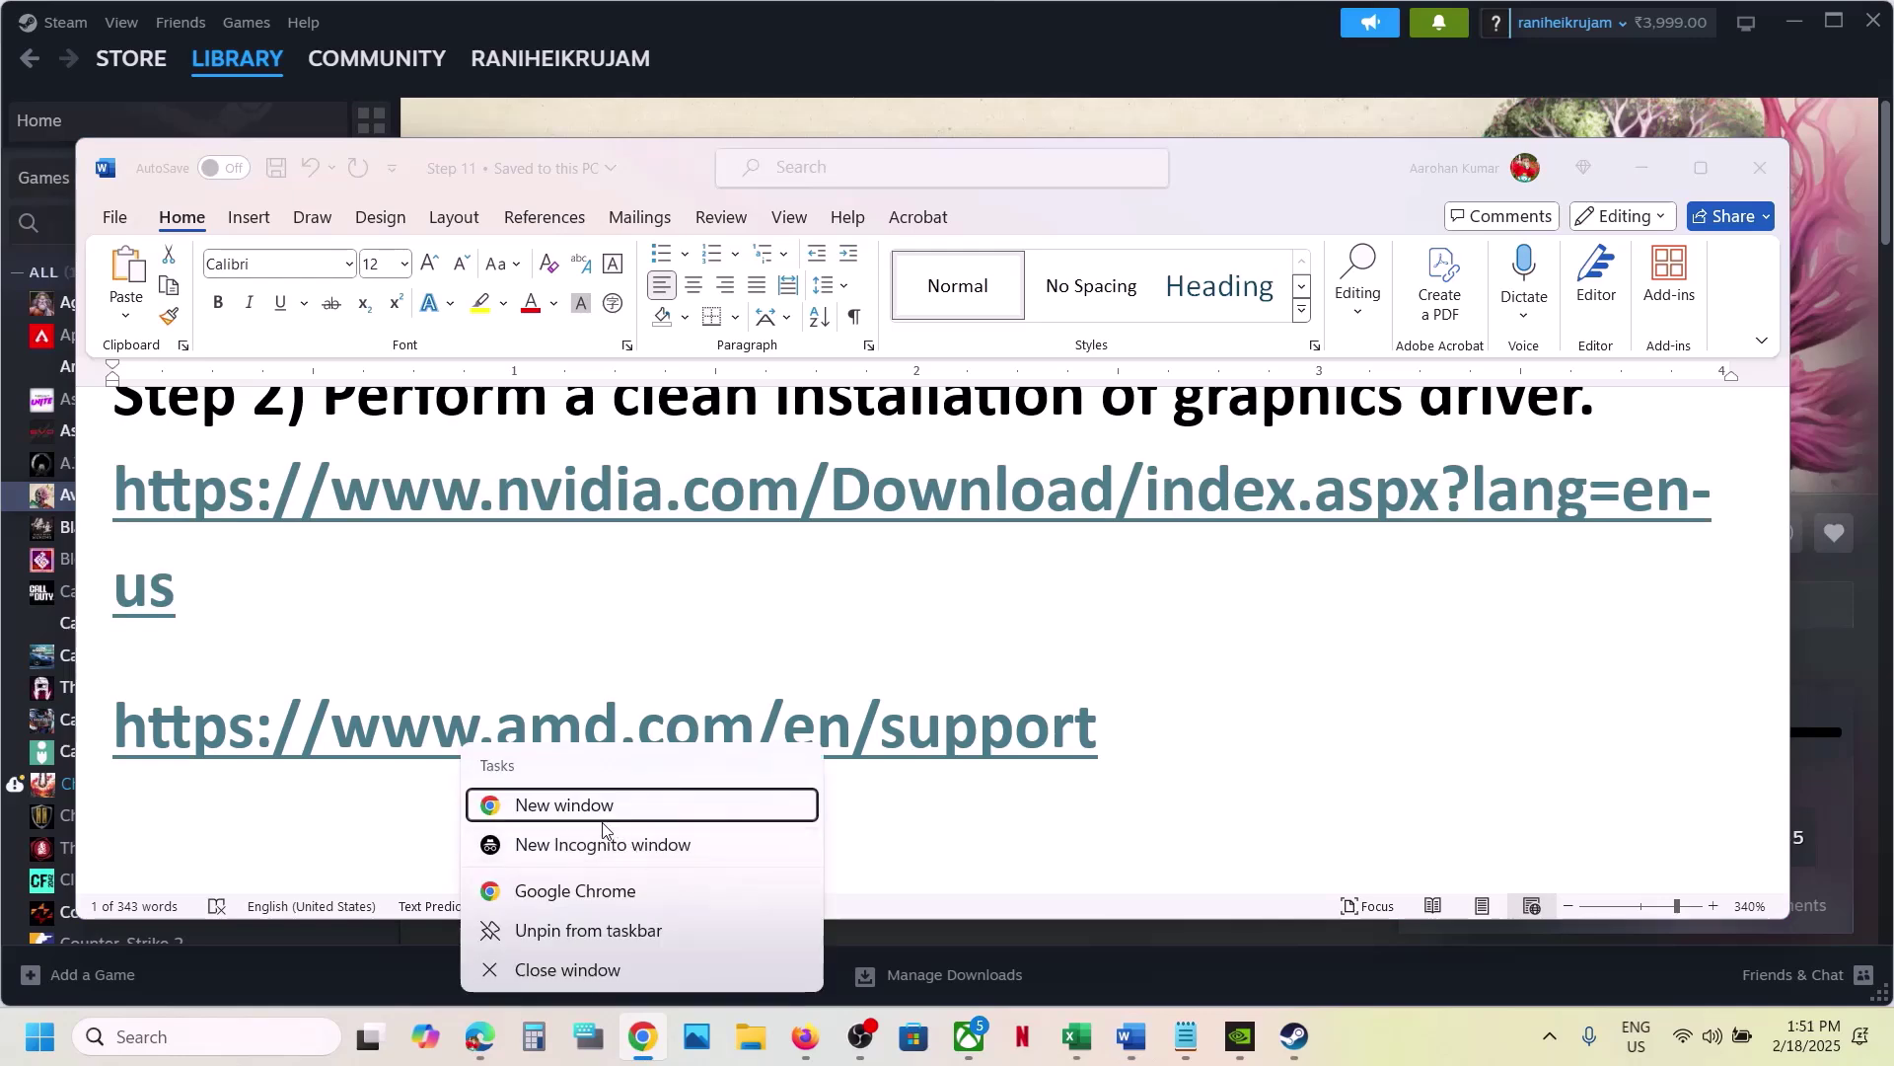
left_click(592, 805)
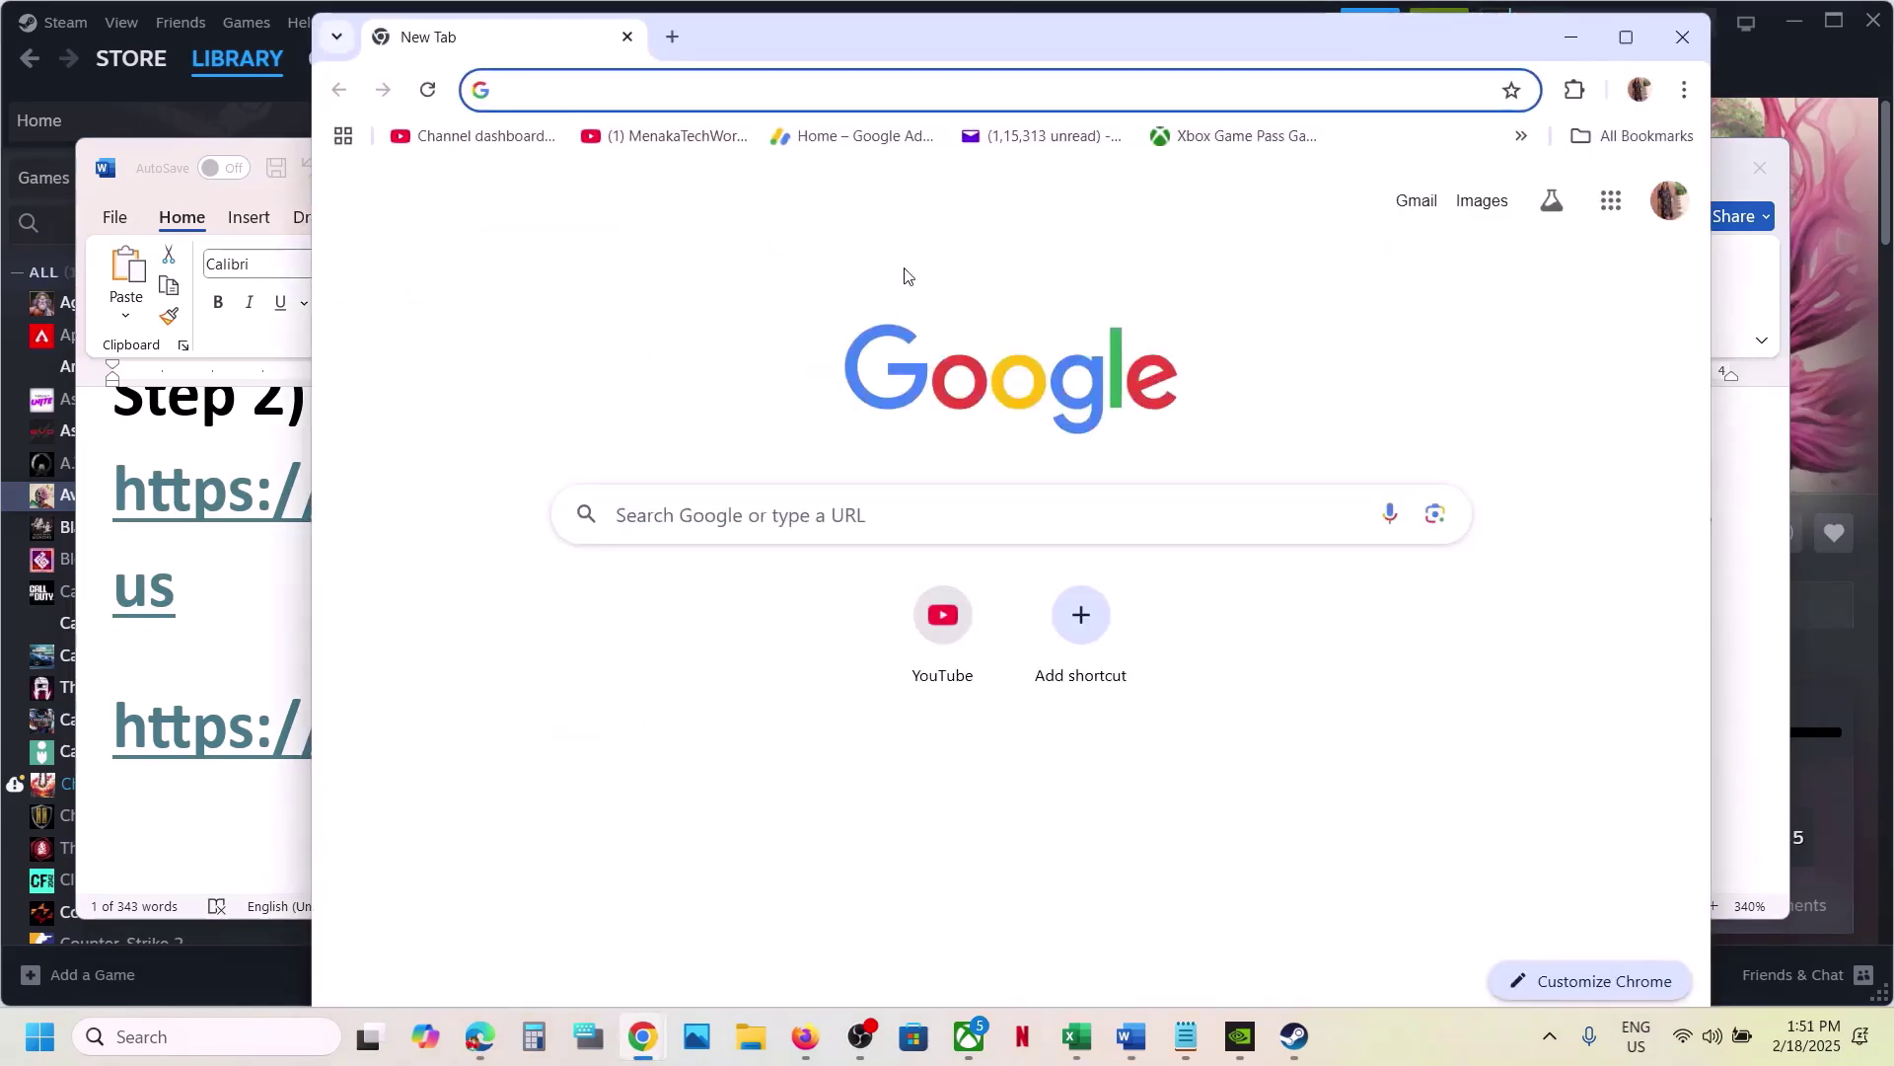
key("ctrl+v")
key("Return")
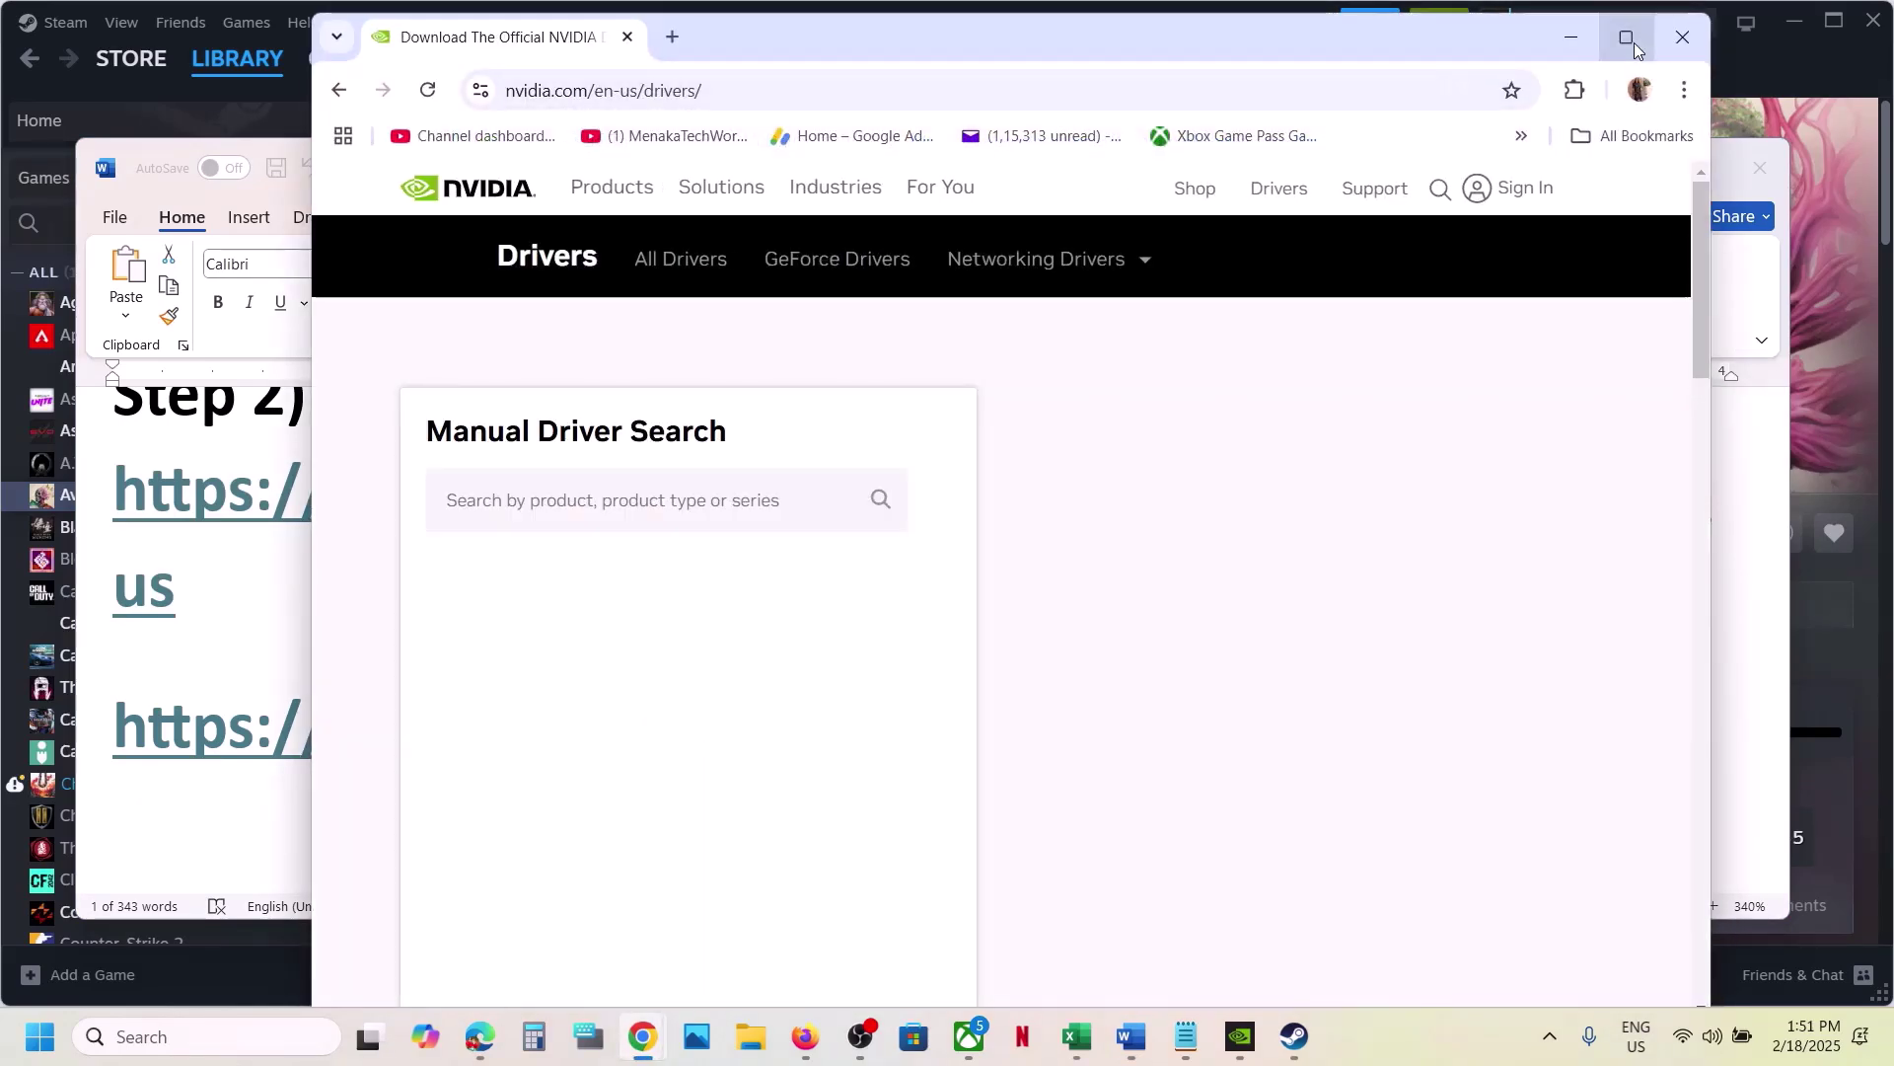
left_click(1632, 43)
Step: Find the Windows 11 drivers for the GeForce RTX 3050 Laptop GPU and expand the list of more versions
scroll(599, 602, "down", 5)
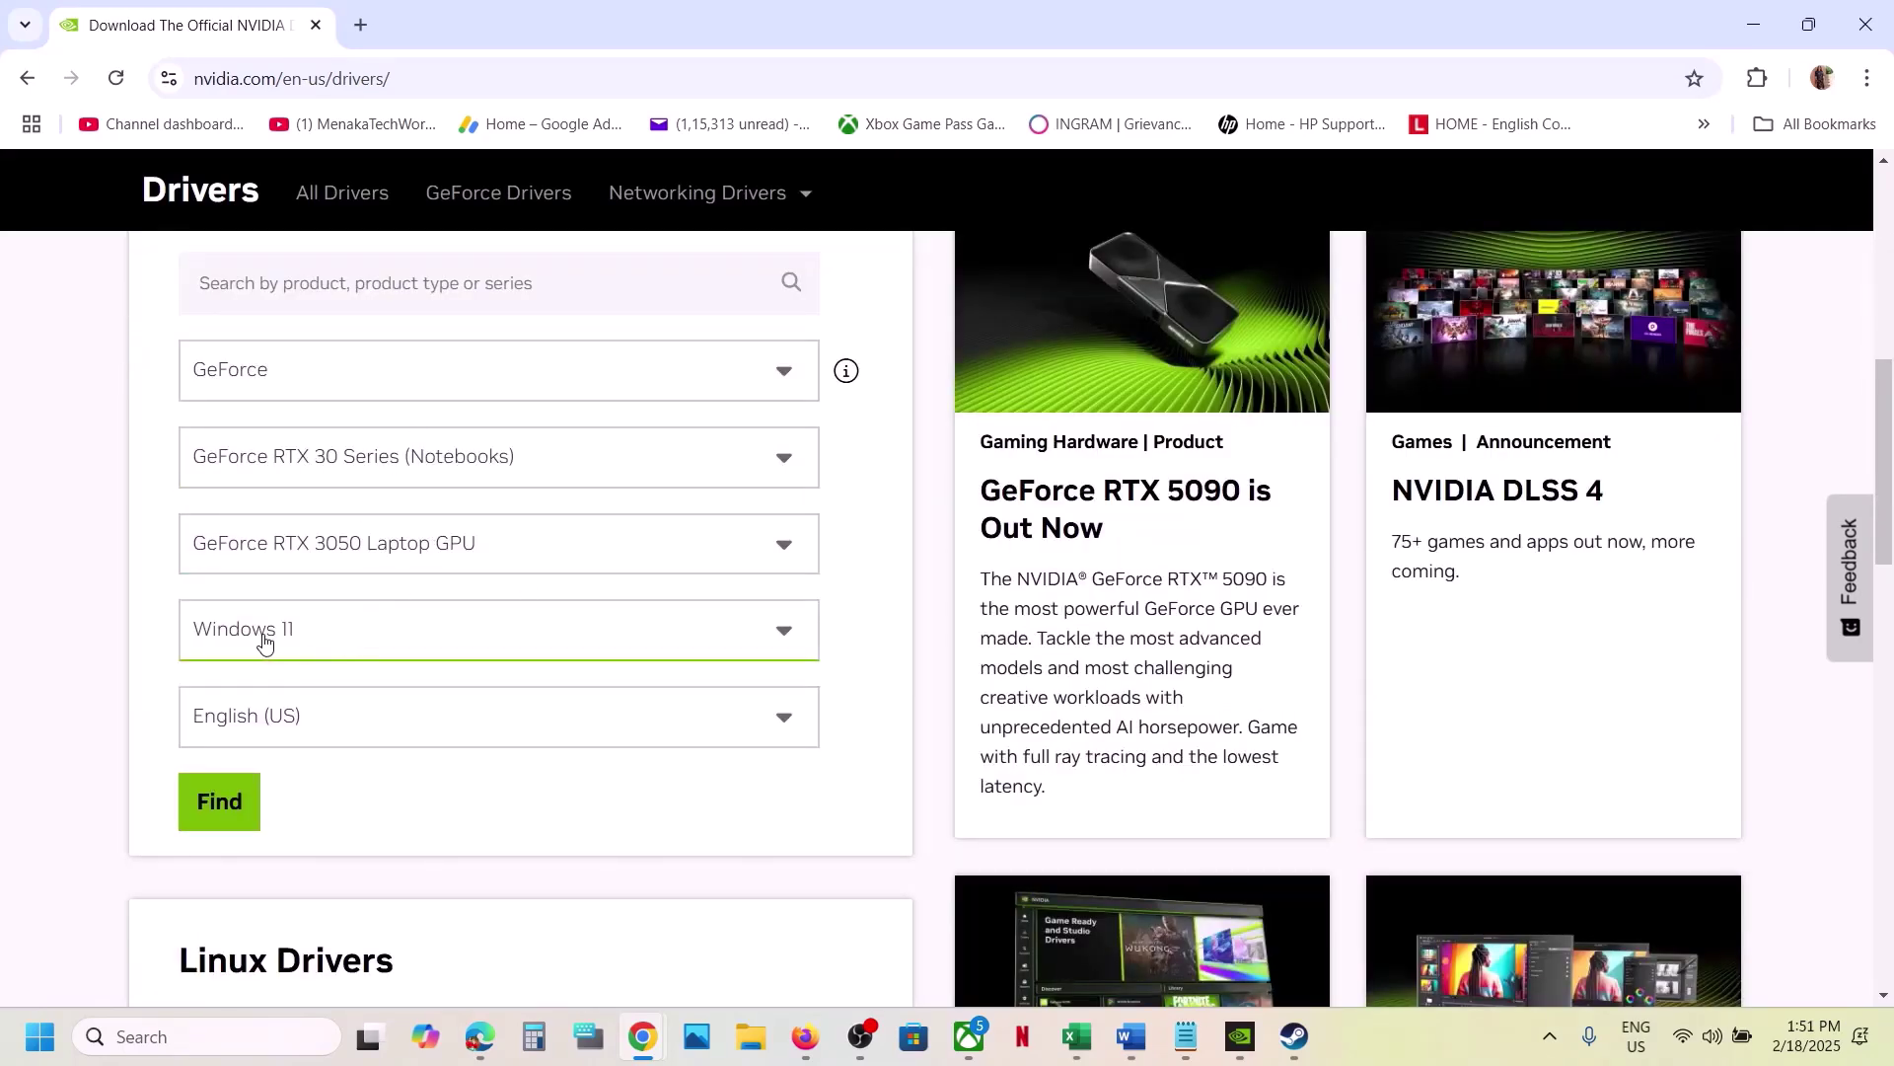
left_click(233, 797)
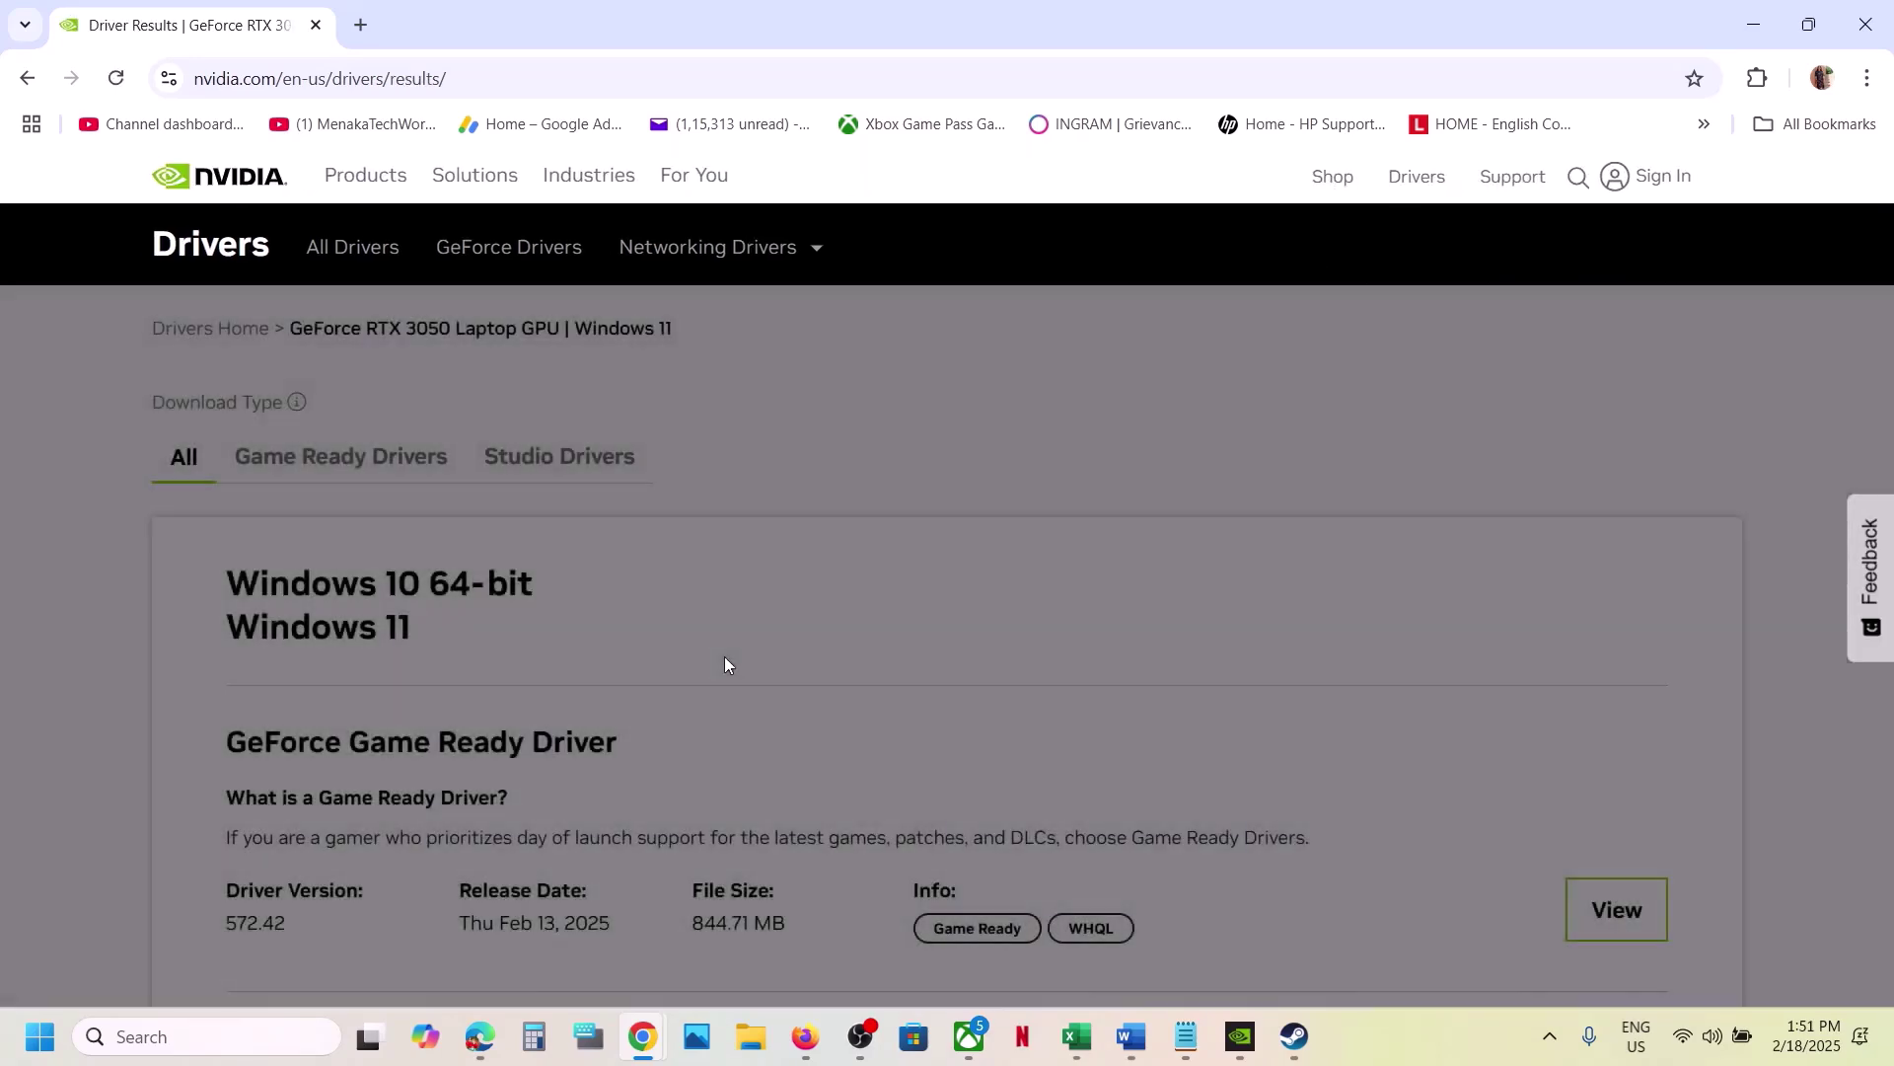
scroll(725, 658, "down", 5)
scroll(725, 663, "down", 3)
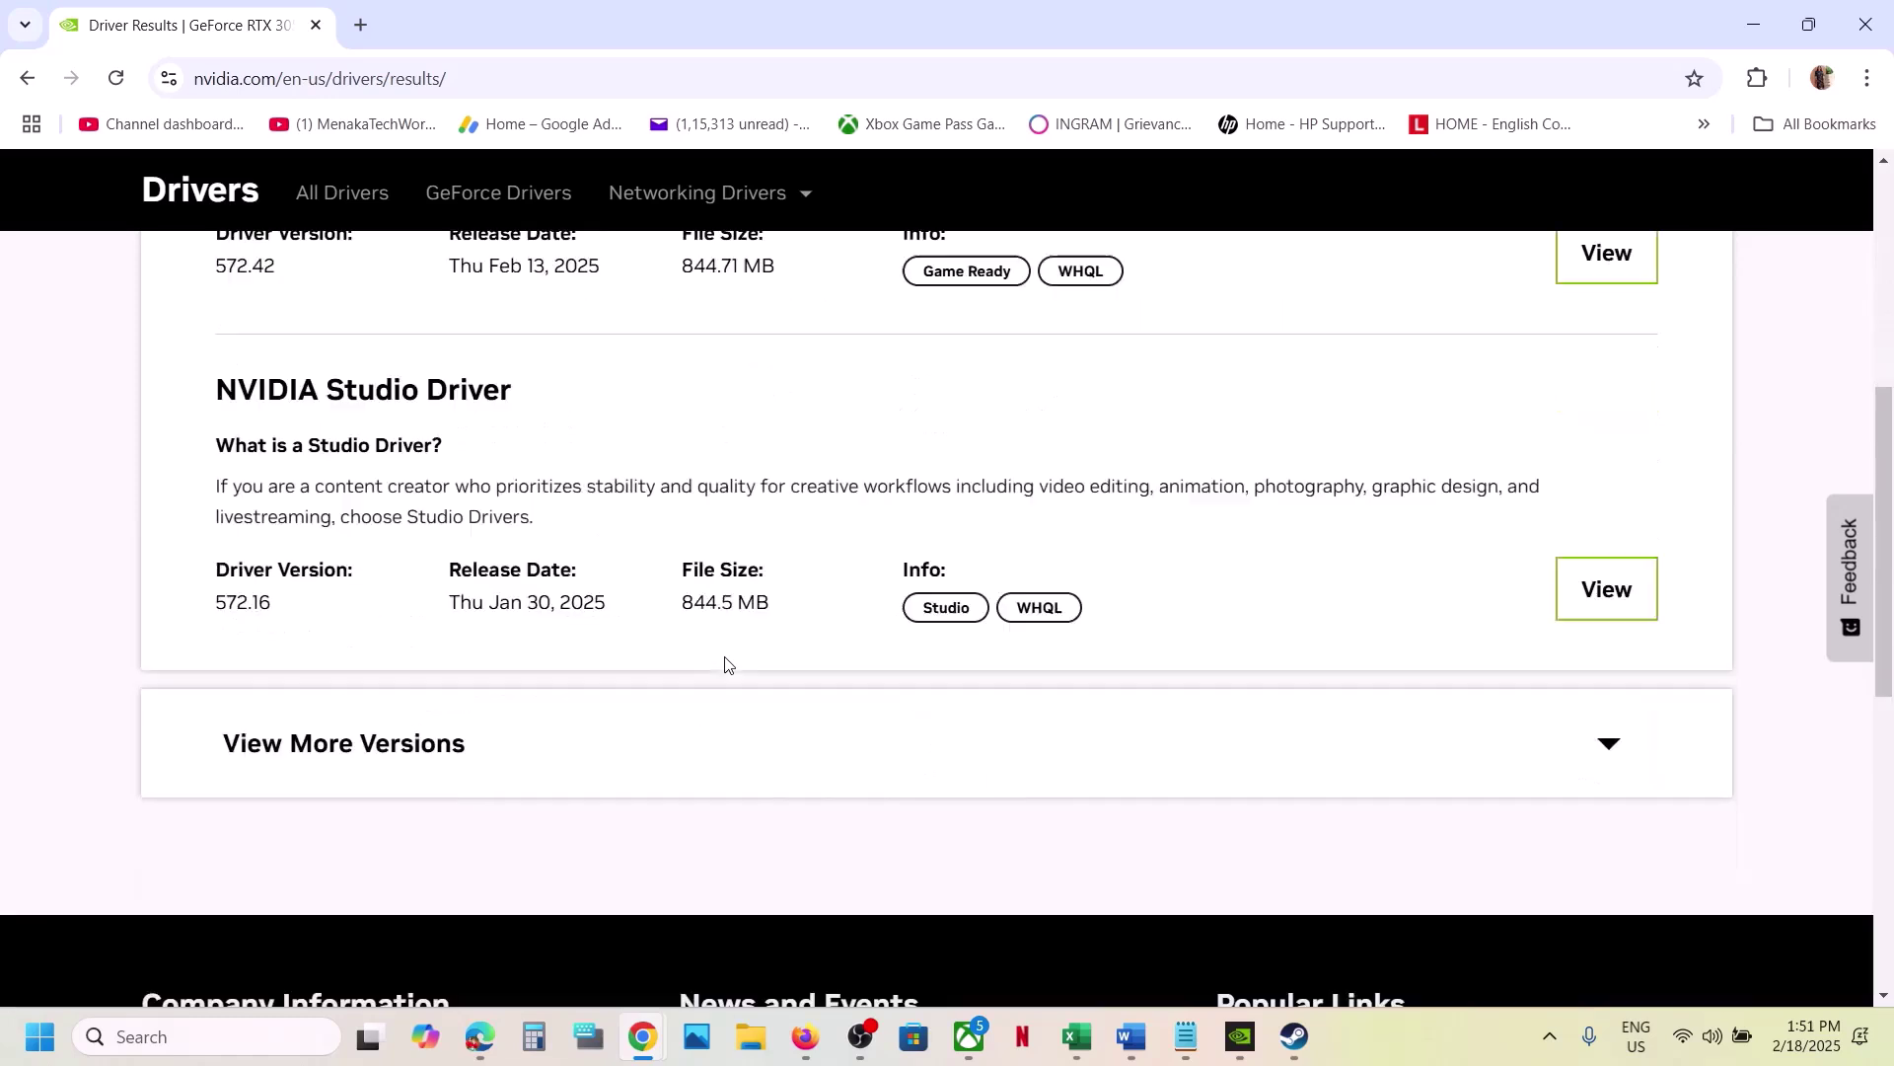
left_click(348, 647)
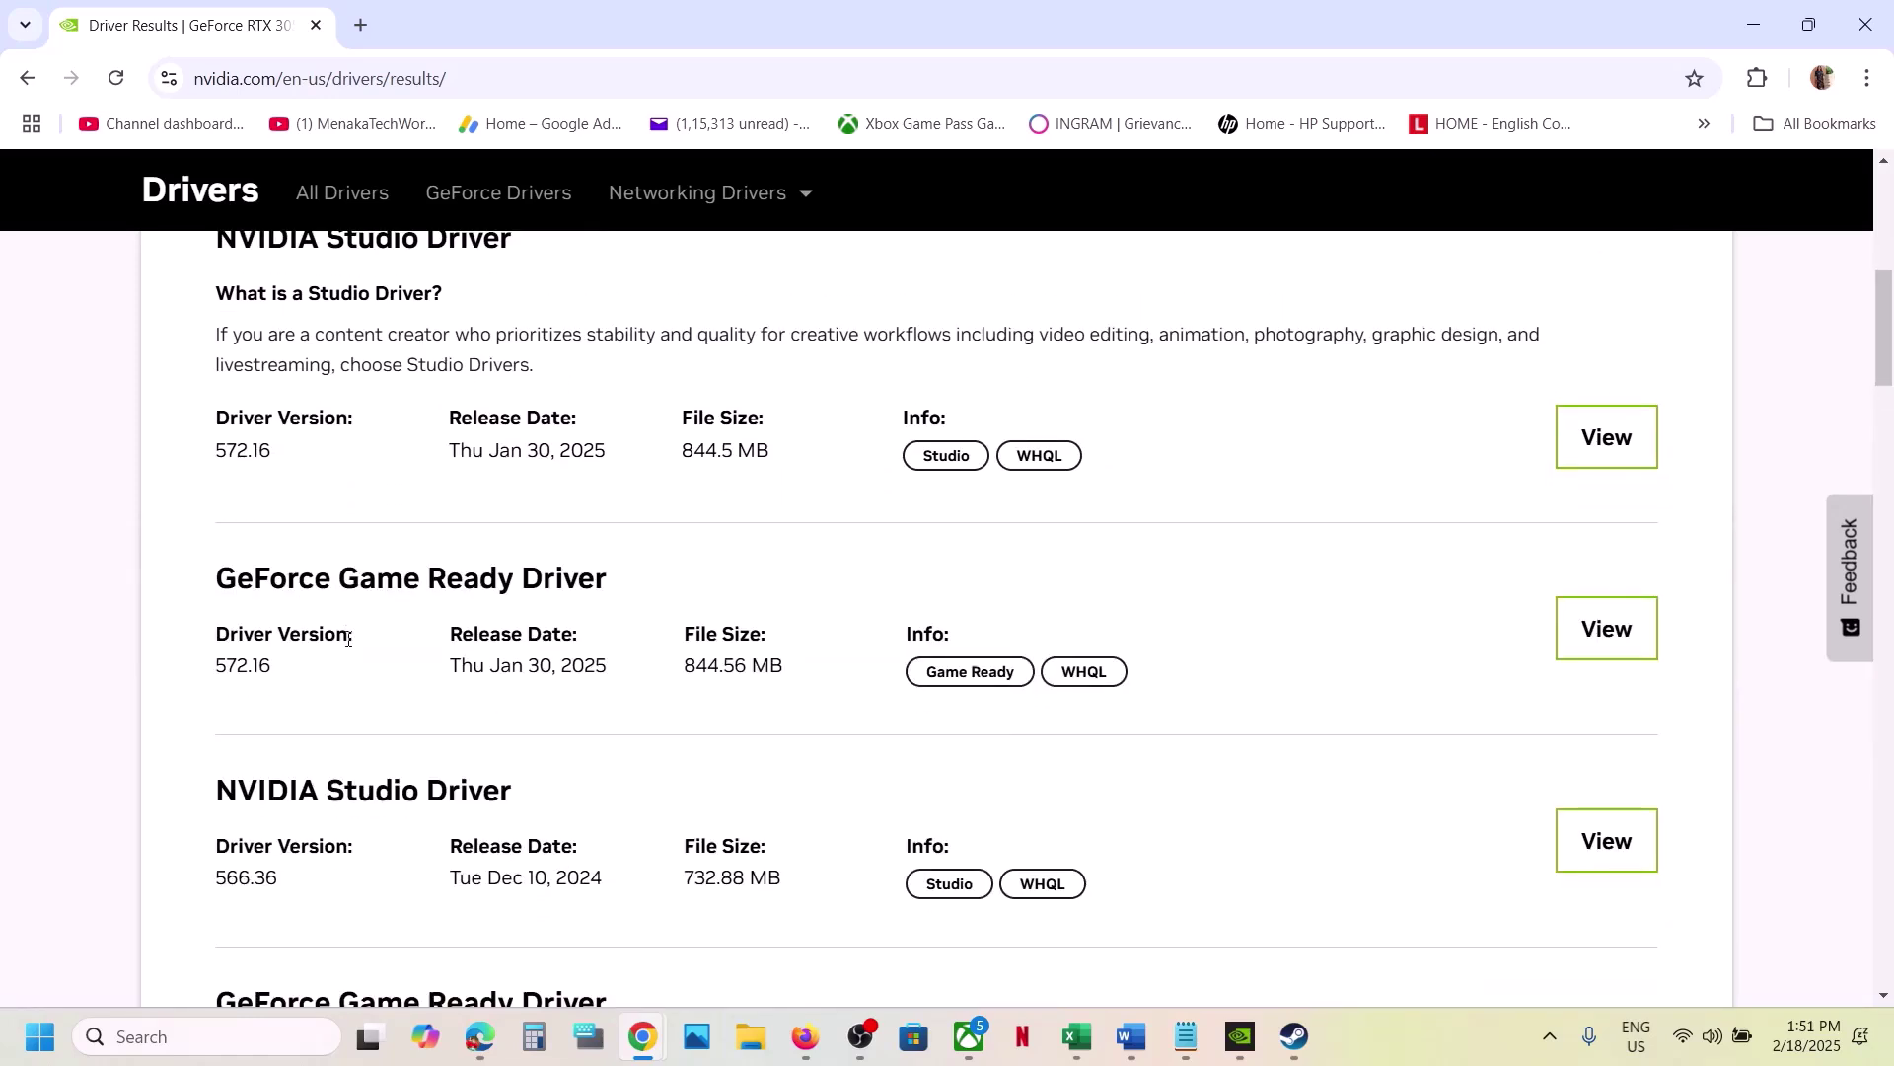
Step: Look through the older driver versions and highlight the version number of the 572.16 GeForce Game Ready Driver
scroll(351, 647, "down", 2)
scroll(351, 642, "up", 2)
scroll(347, 640, "up", 1)
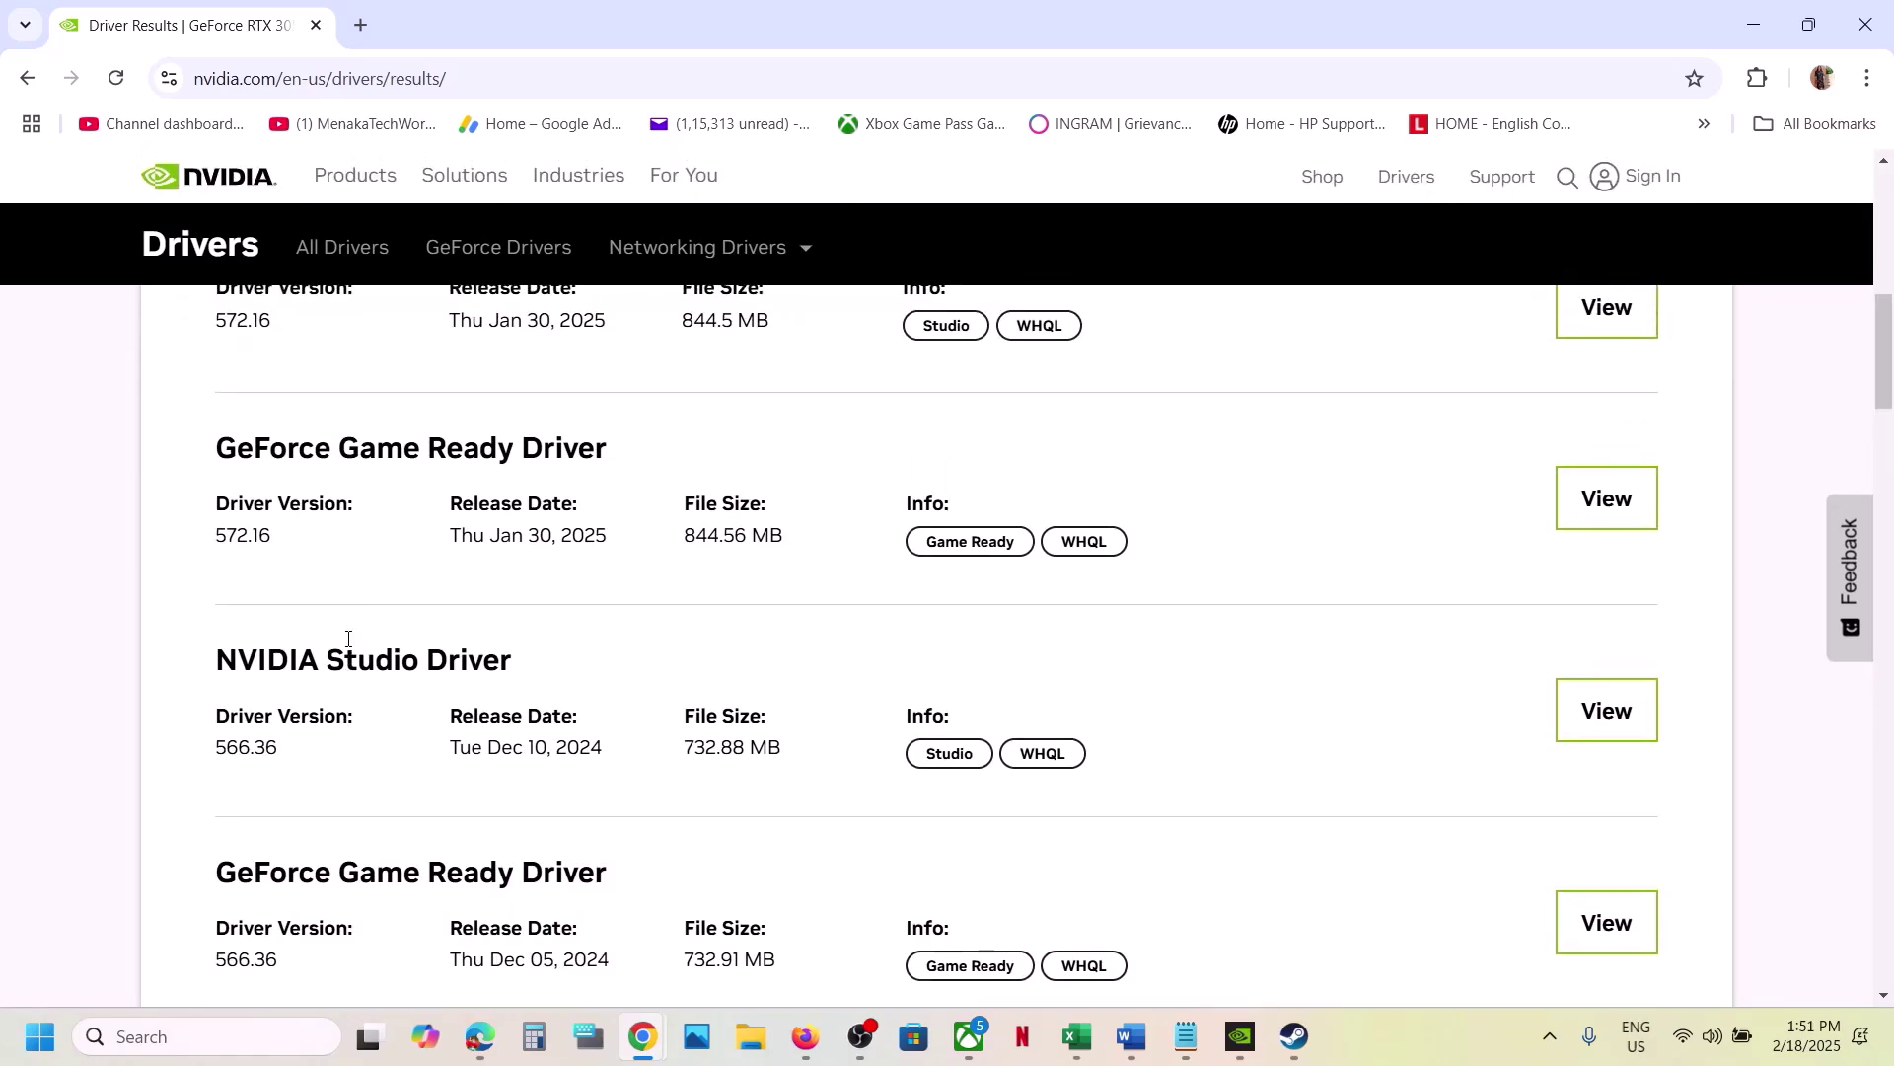
scroll(347, 646, "down", 2)
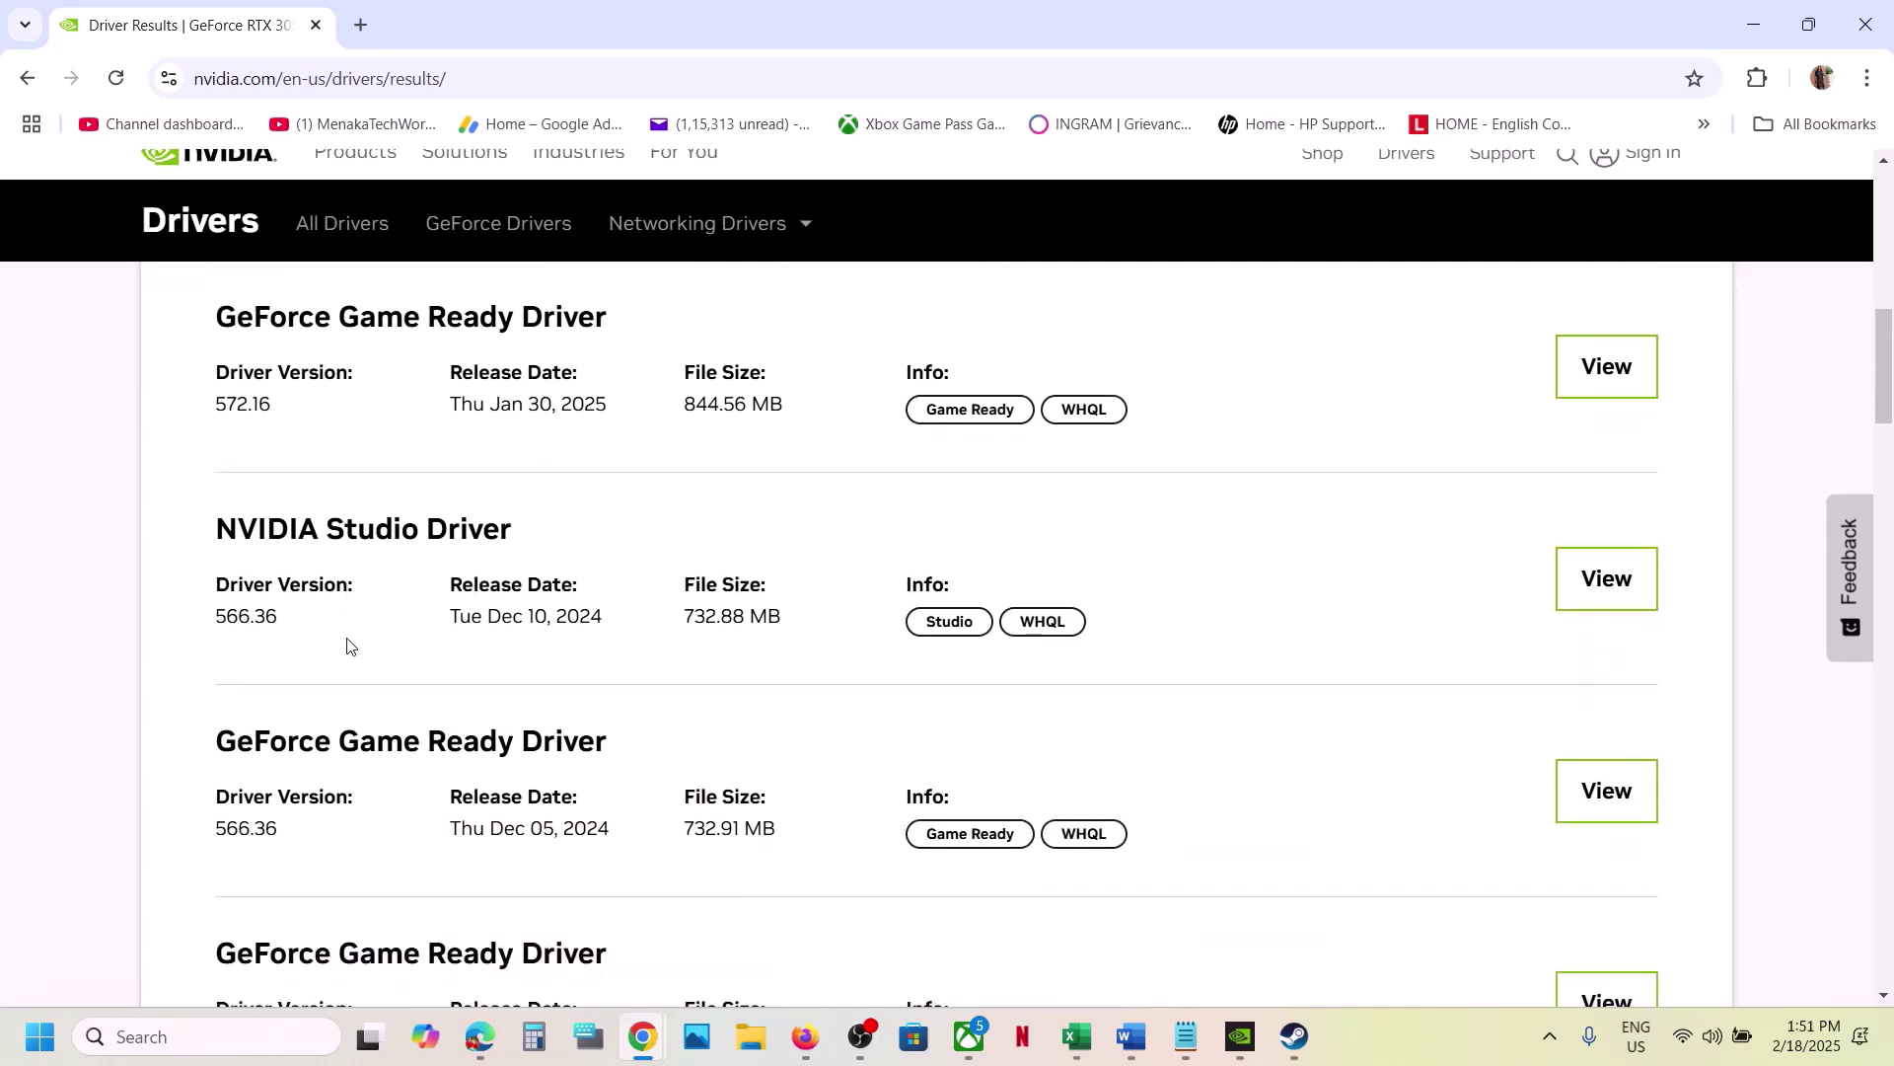
scroll(348, 641, "up", 1)
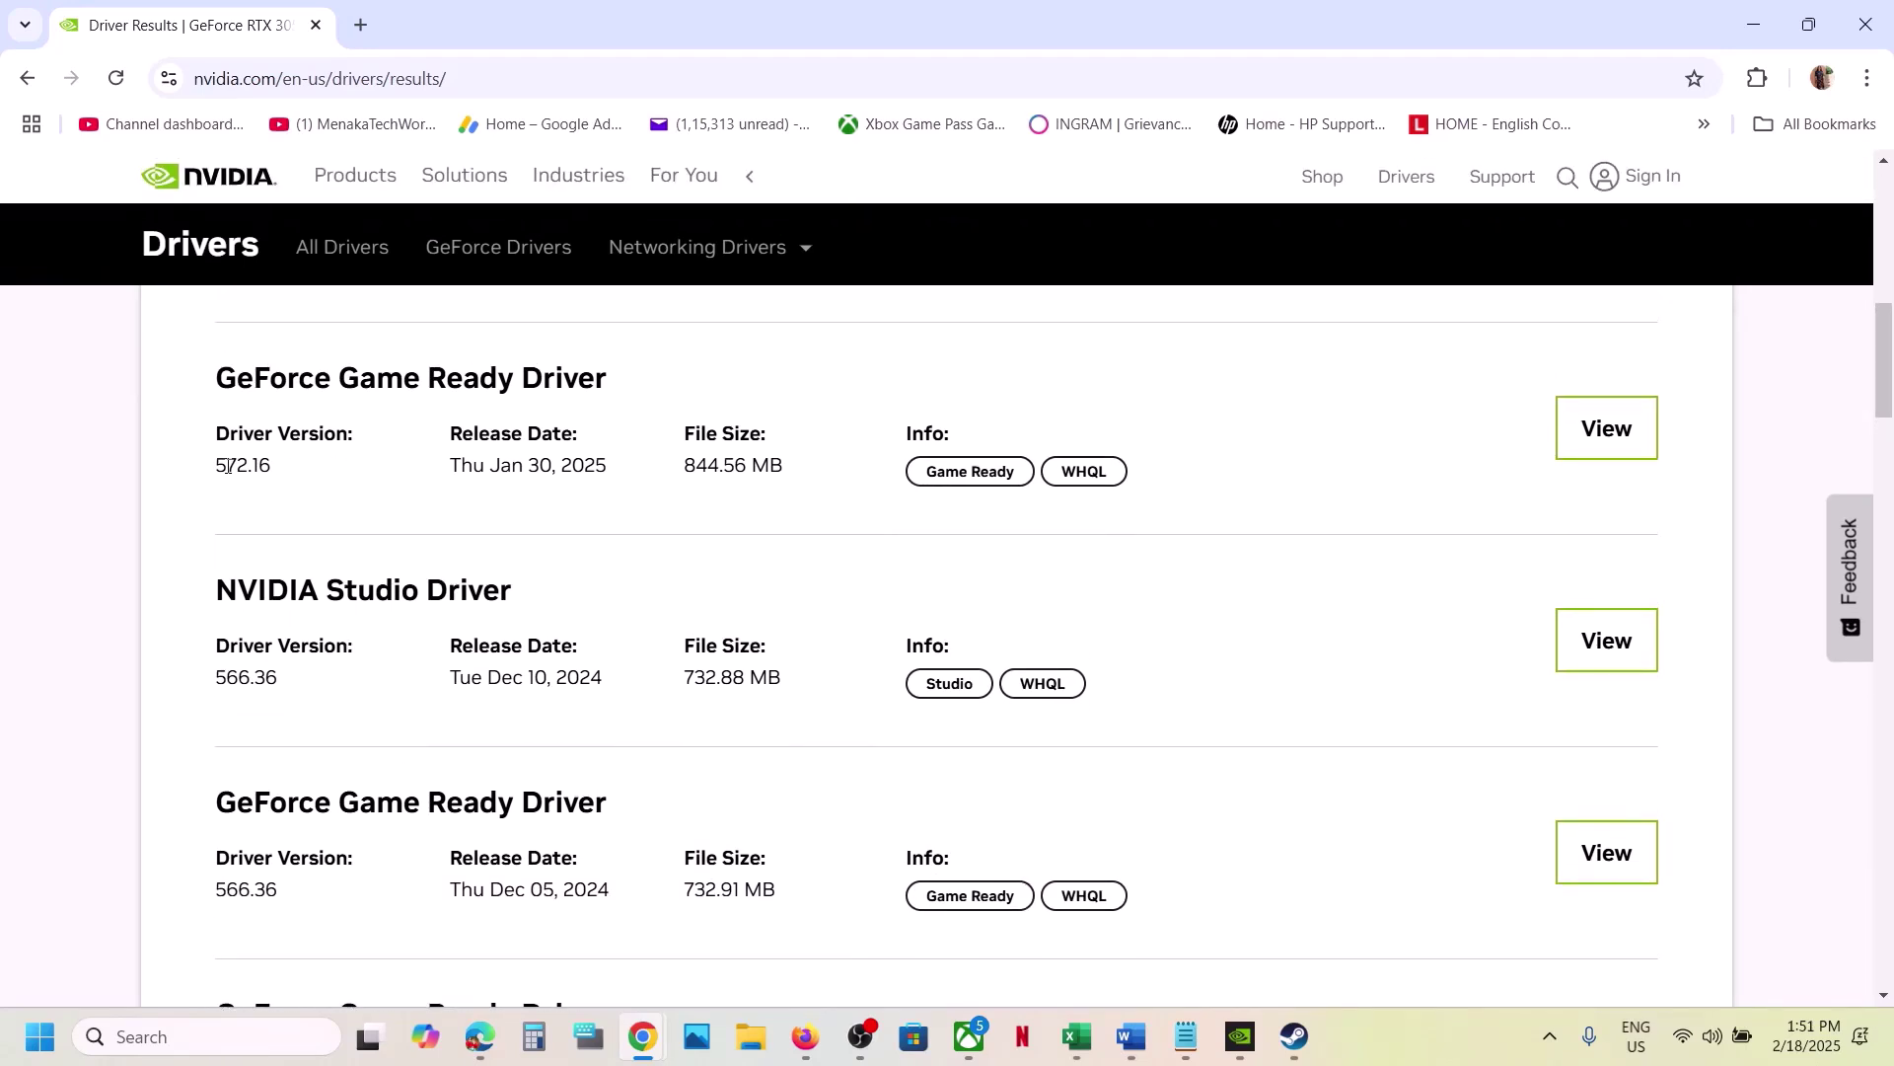
scroll(228, 465, "up", 3)
scroll(228, 464, "down", 1)
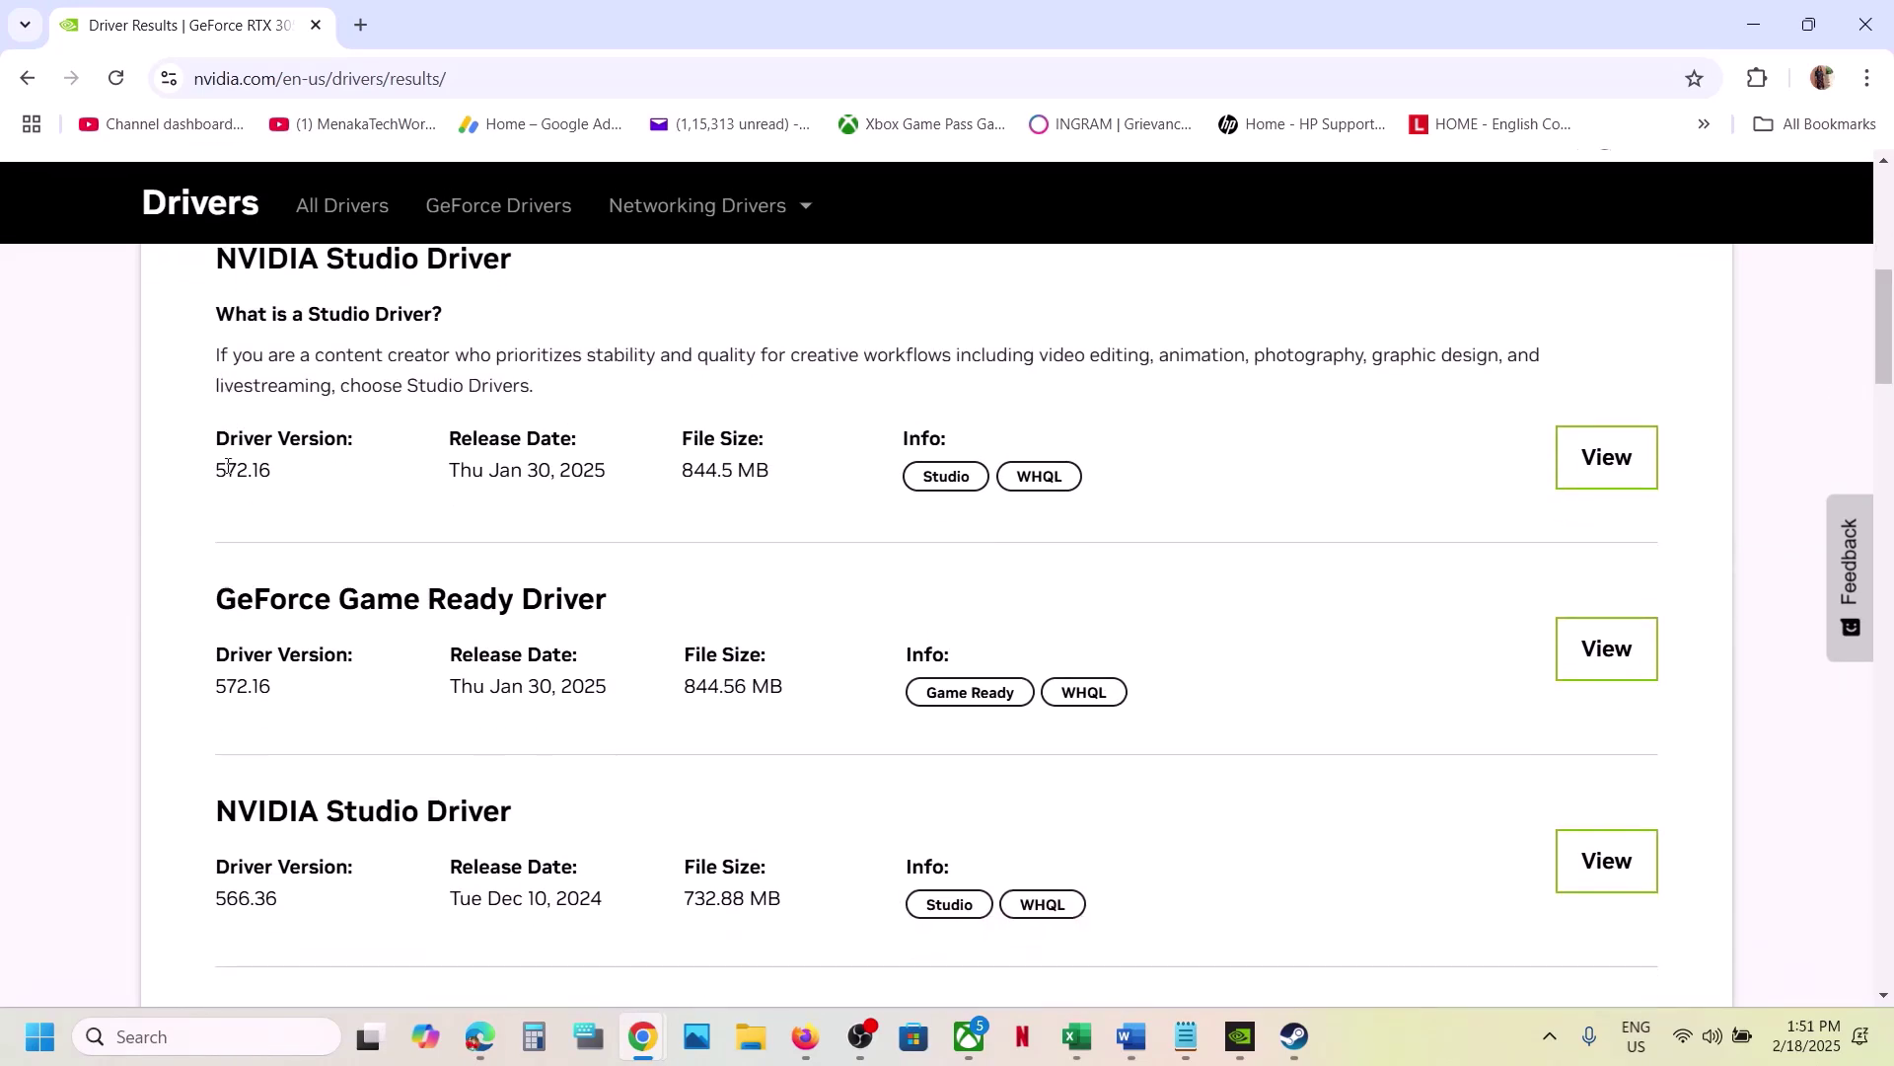
left_click_drag(215, 672, 263, 666)
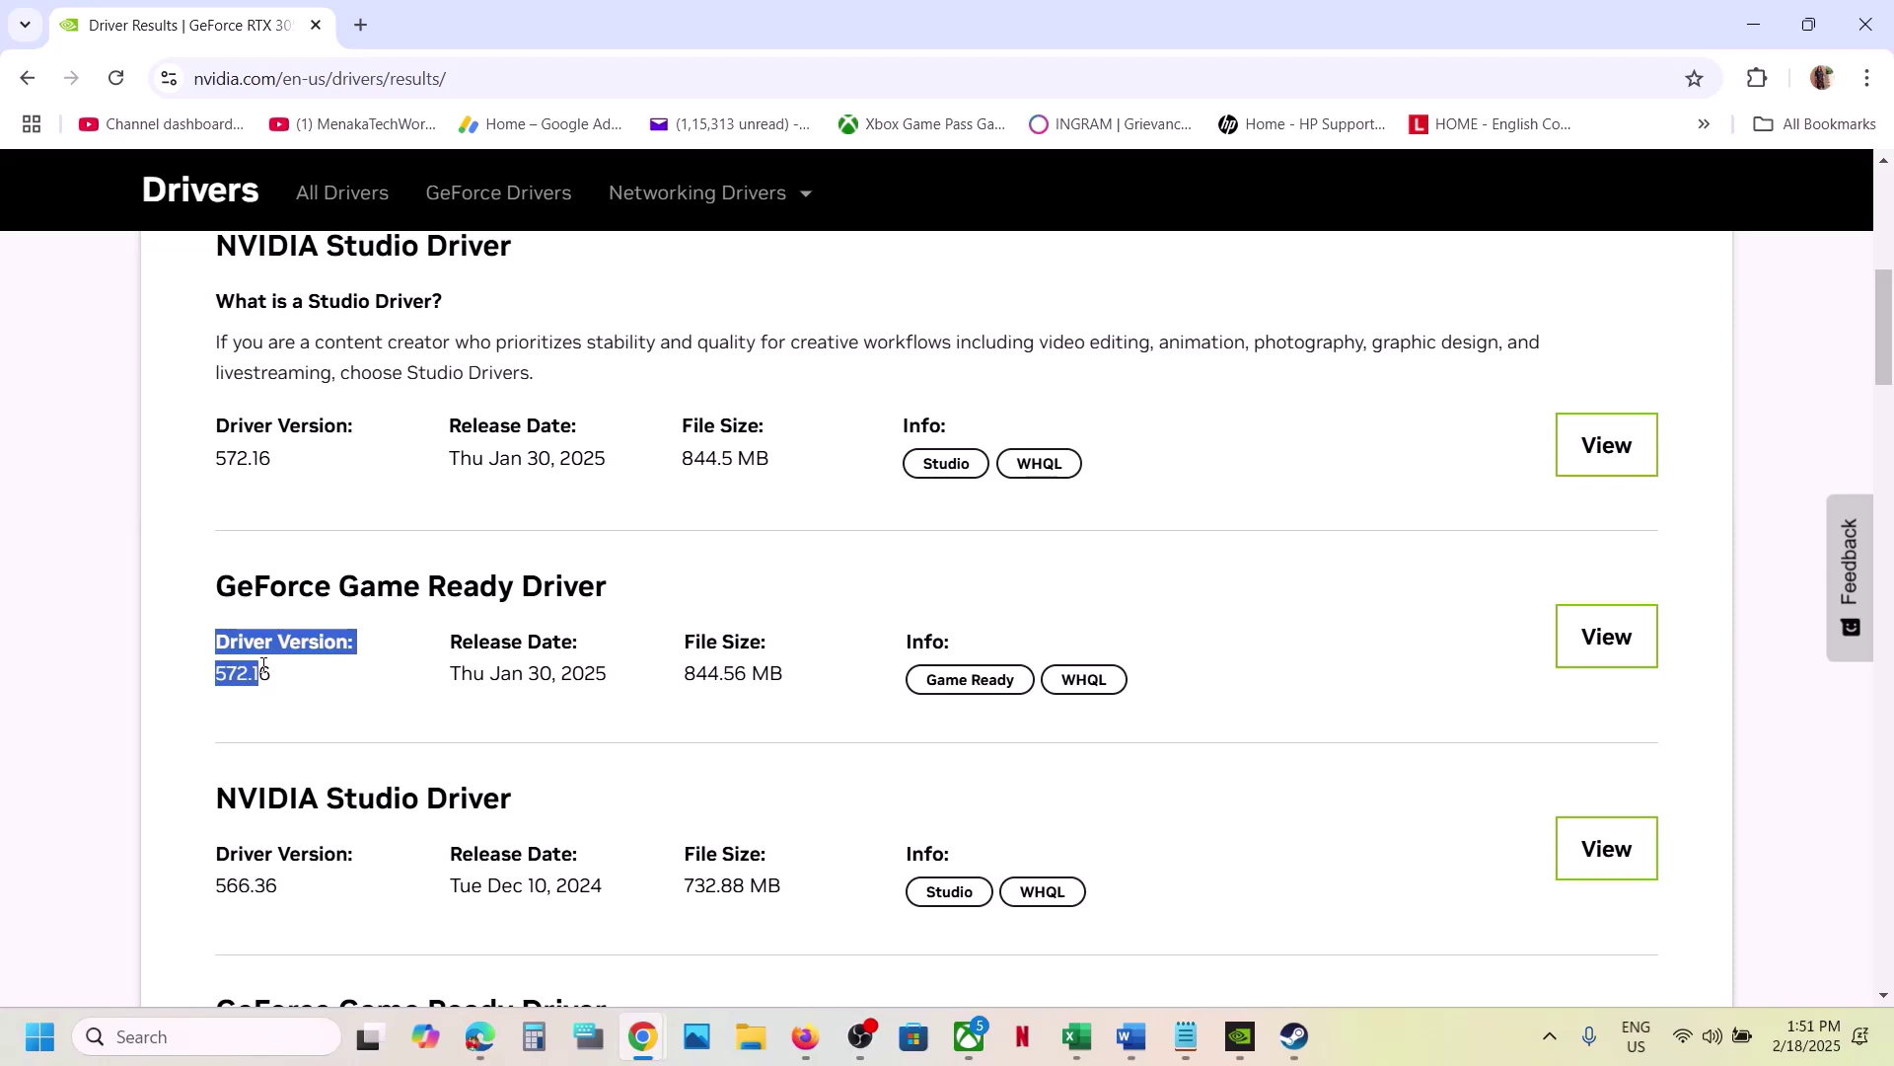
Step: Look through the older NVIDIA driver versions from 572.16 down to the 561.09 releases, highlighting version numbers along the way
scroll(262, 666, "down", 3)
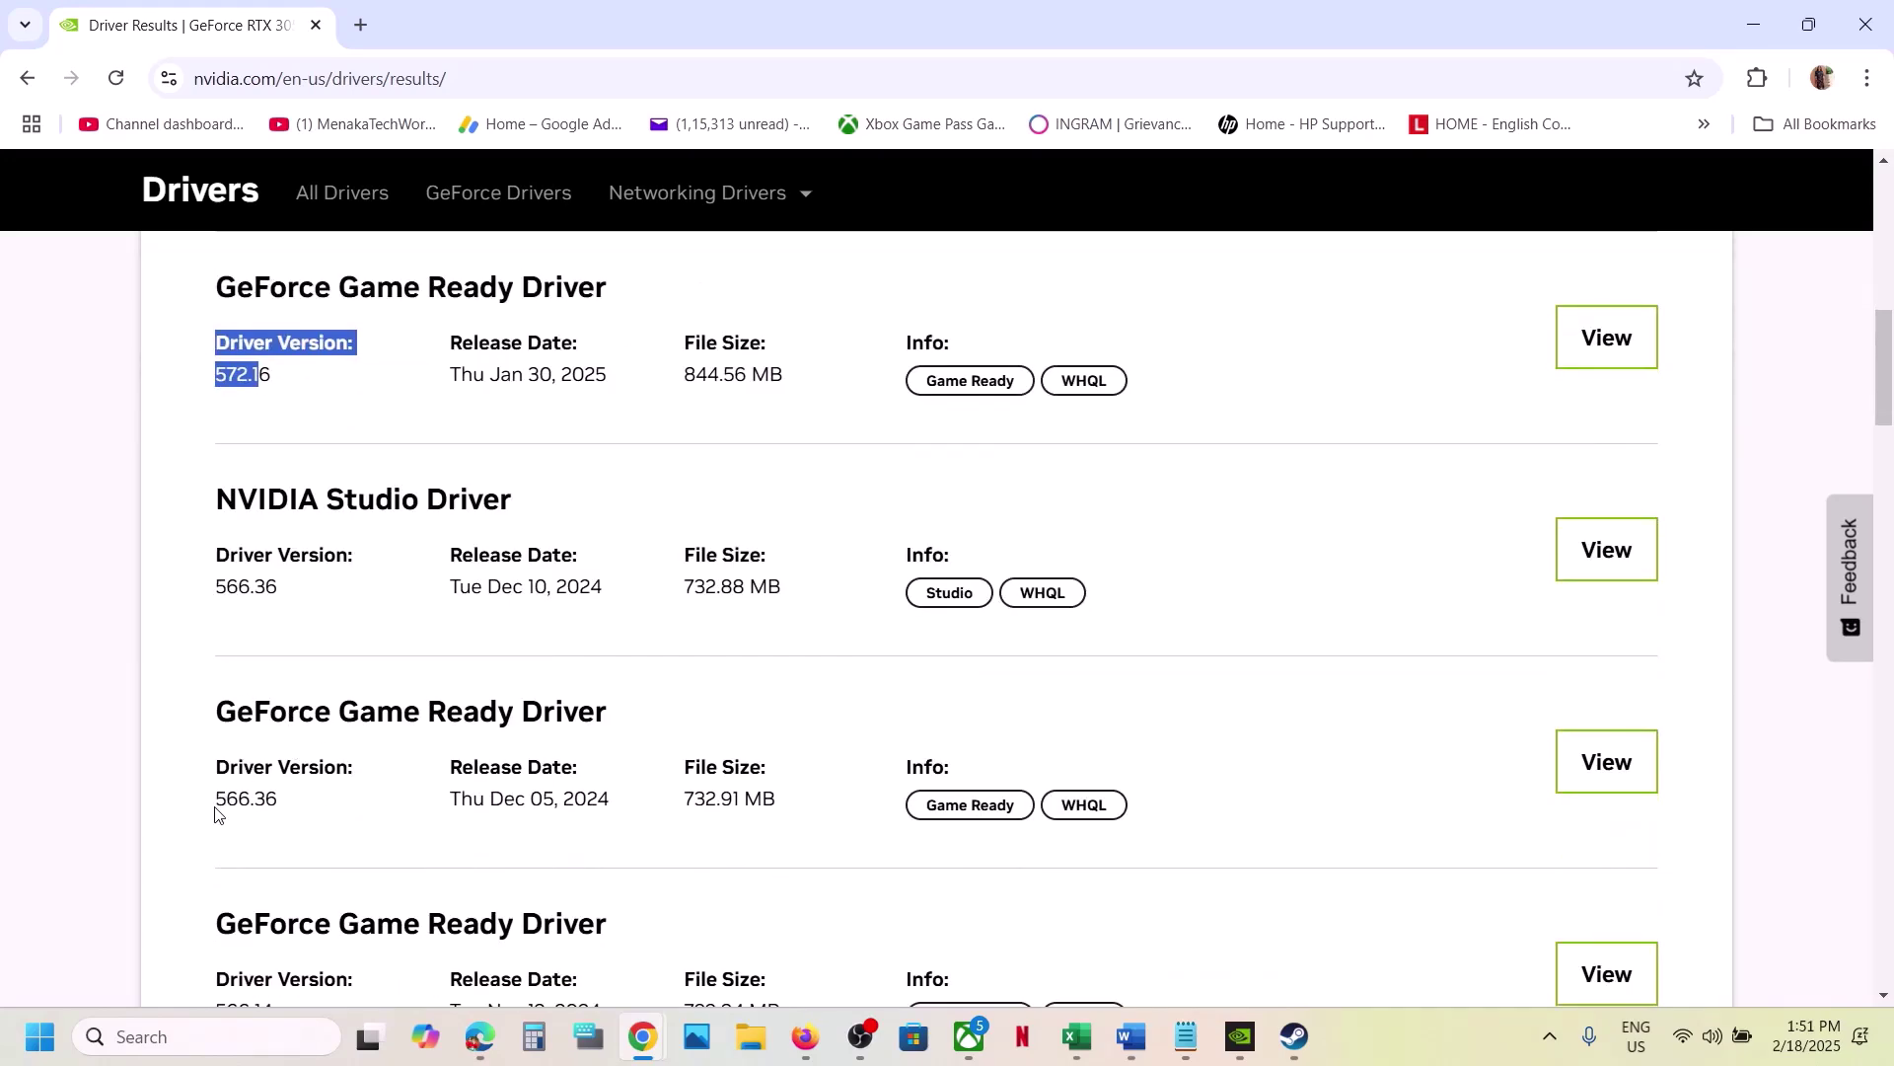
left_click_drag(217, 812, 296, 801)
left_click(298, 801)
scroll(301, 807, "down", 2)
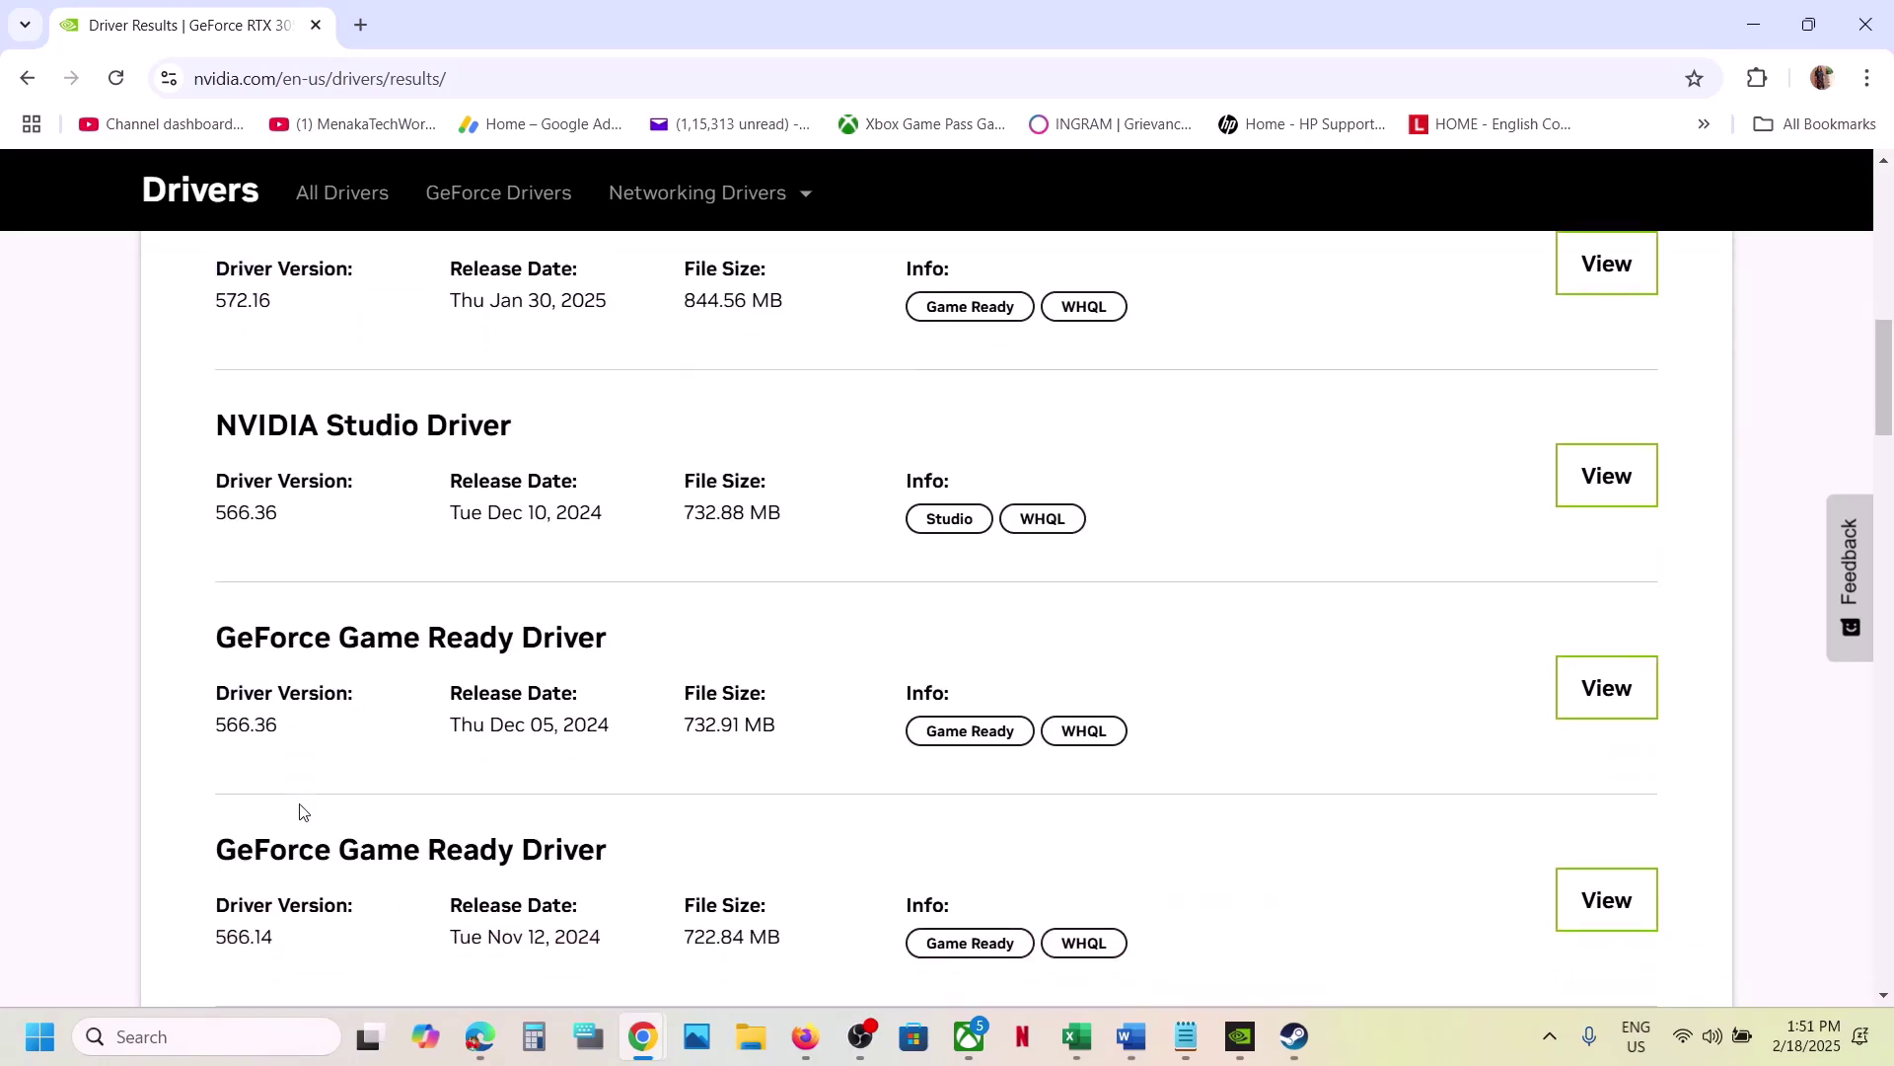
scroll(300, 807, "down", 7)
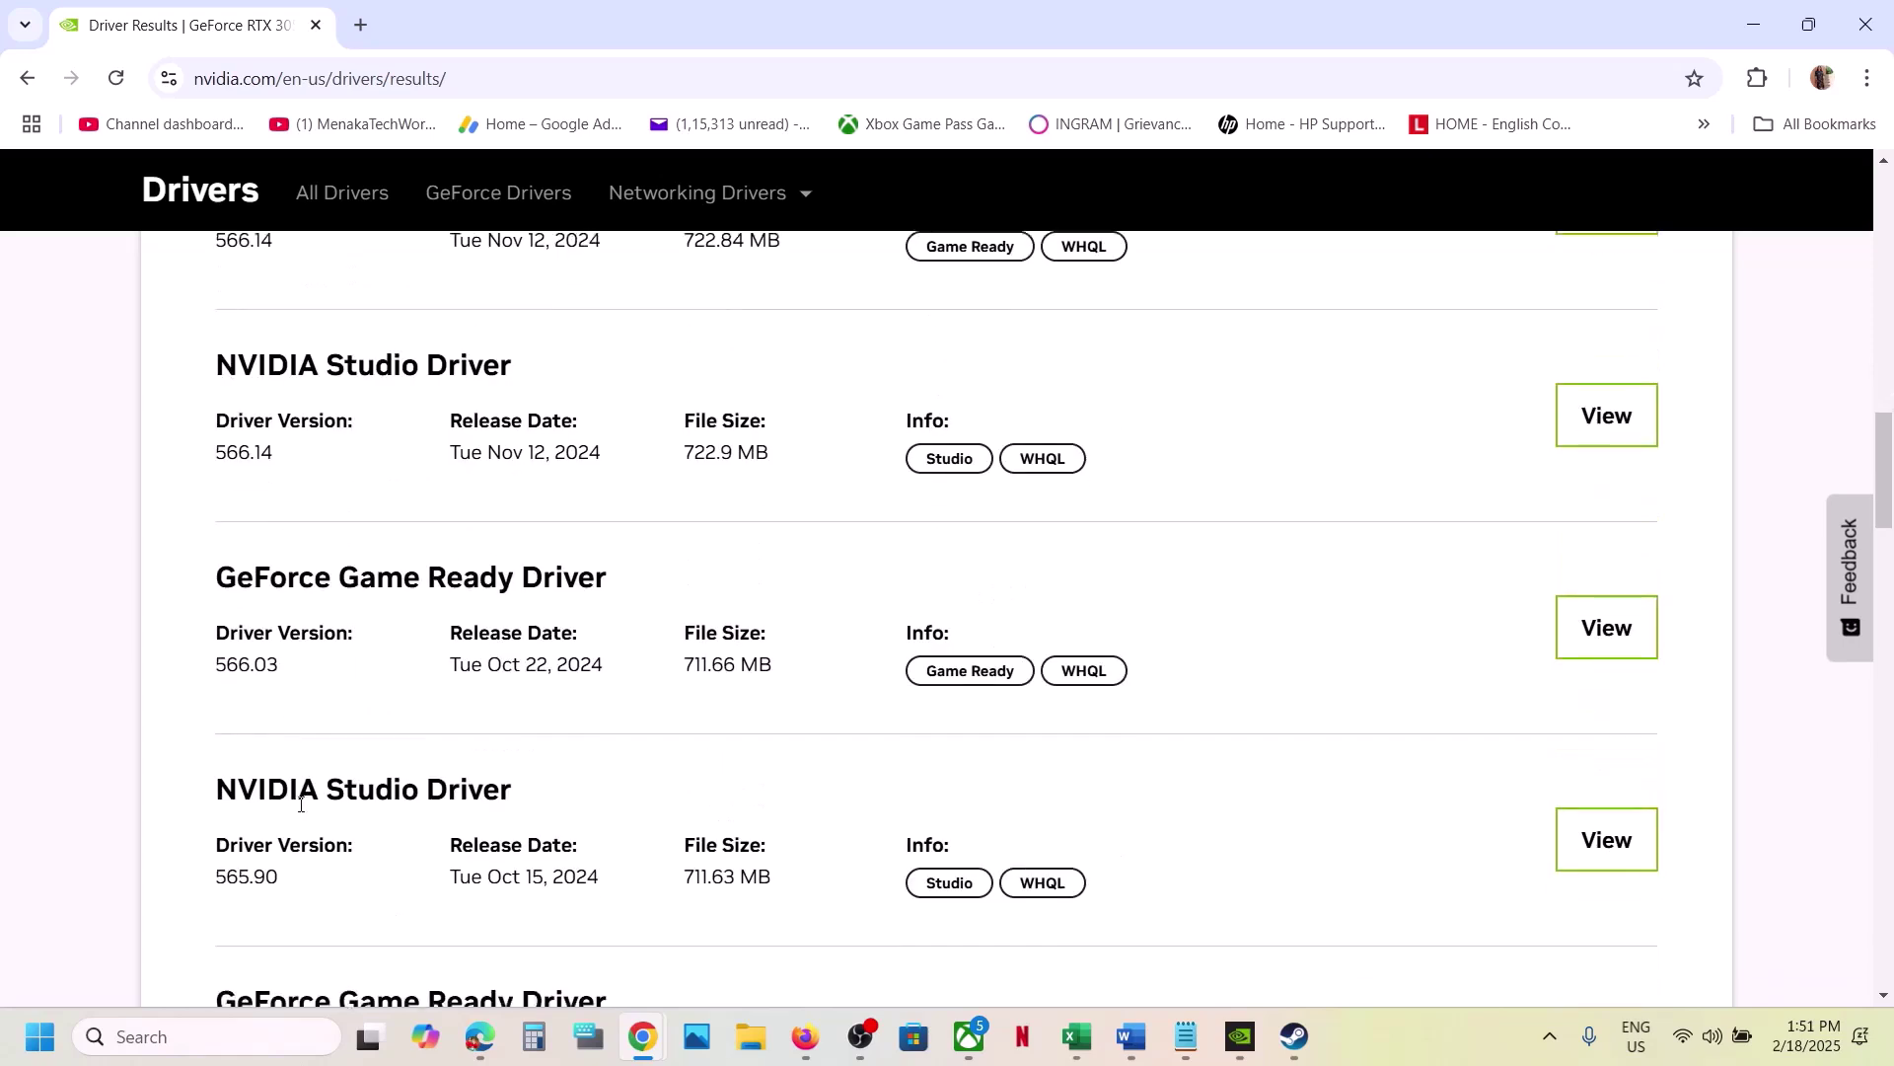
scroll(301, 805, "down", 4)
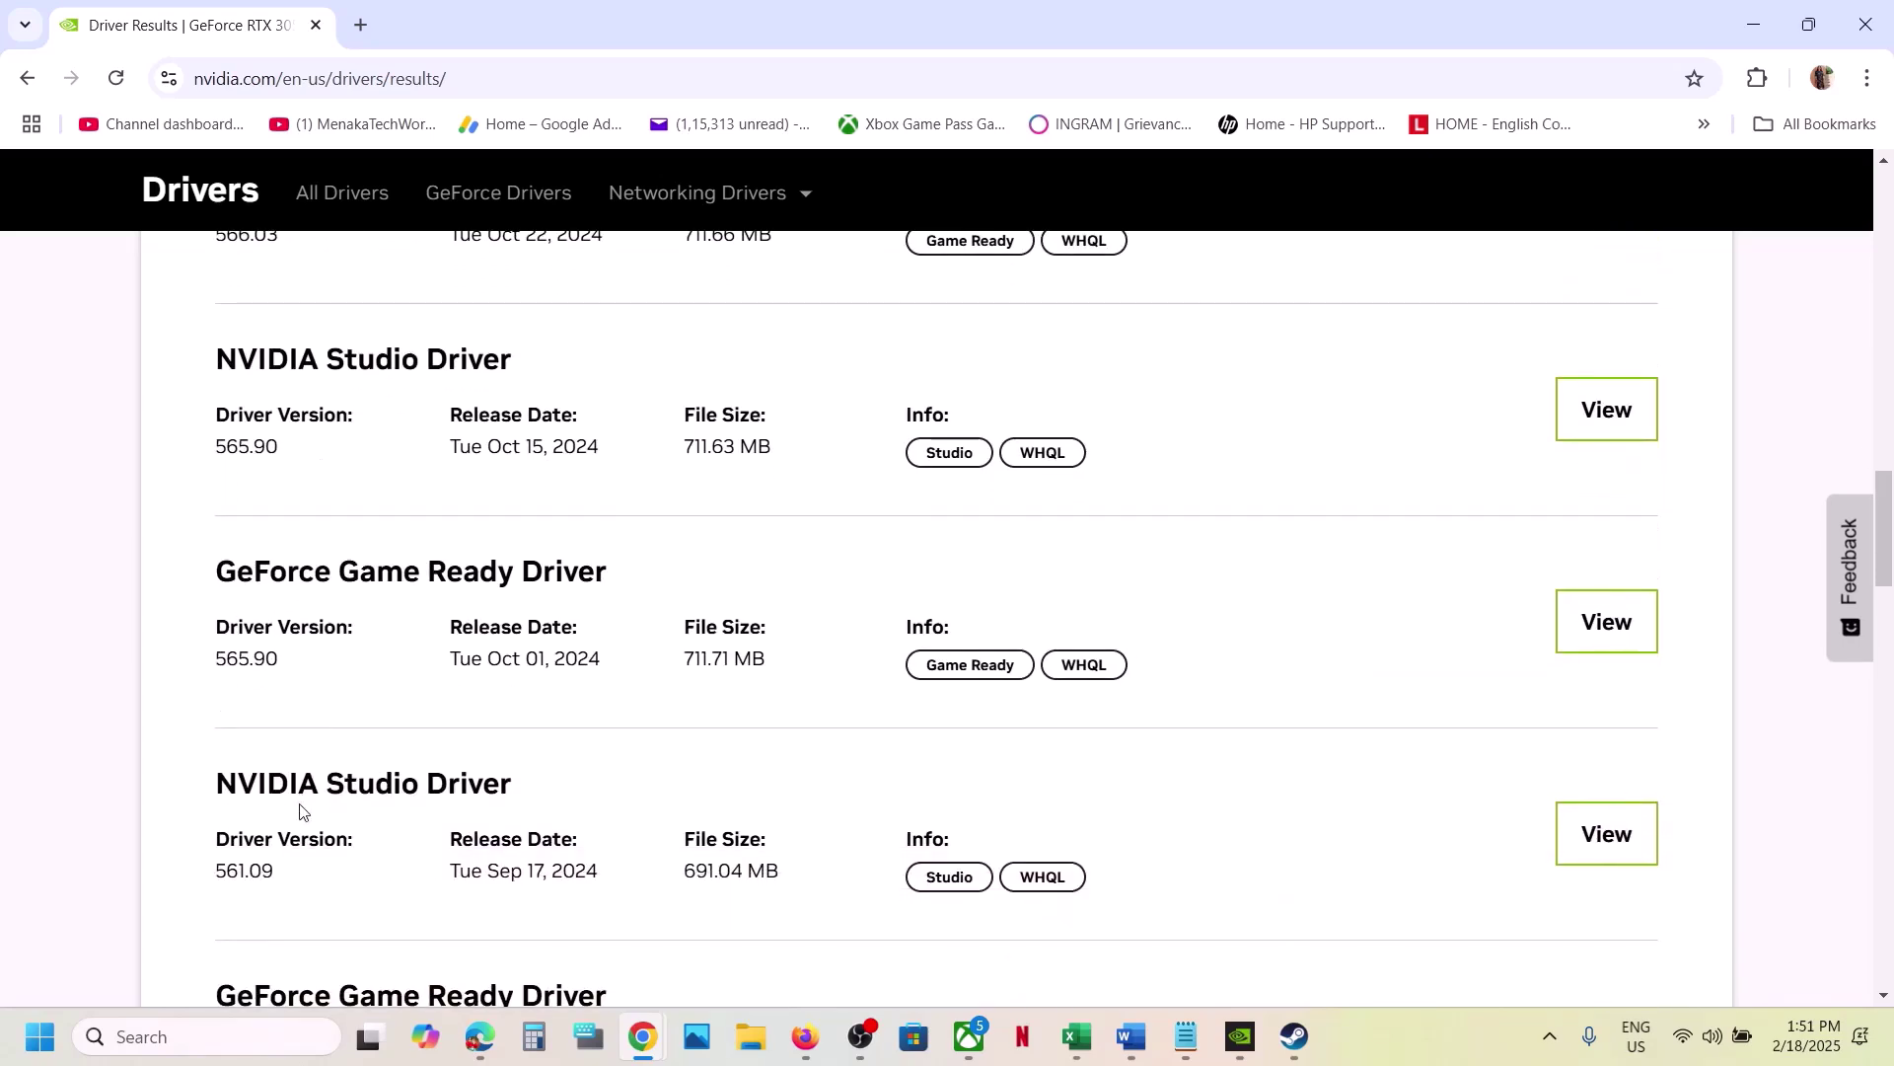
mouse_move(210, 883)
left_mouse_down()
mouse_move(284, 878)
mouse_move(213, 880)
left_mouse_up()
left_click(283, 881)
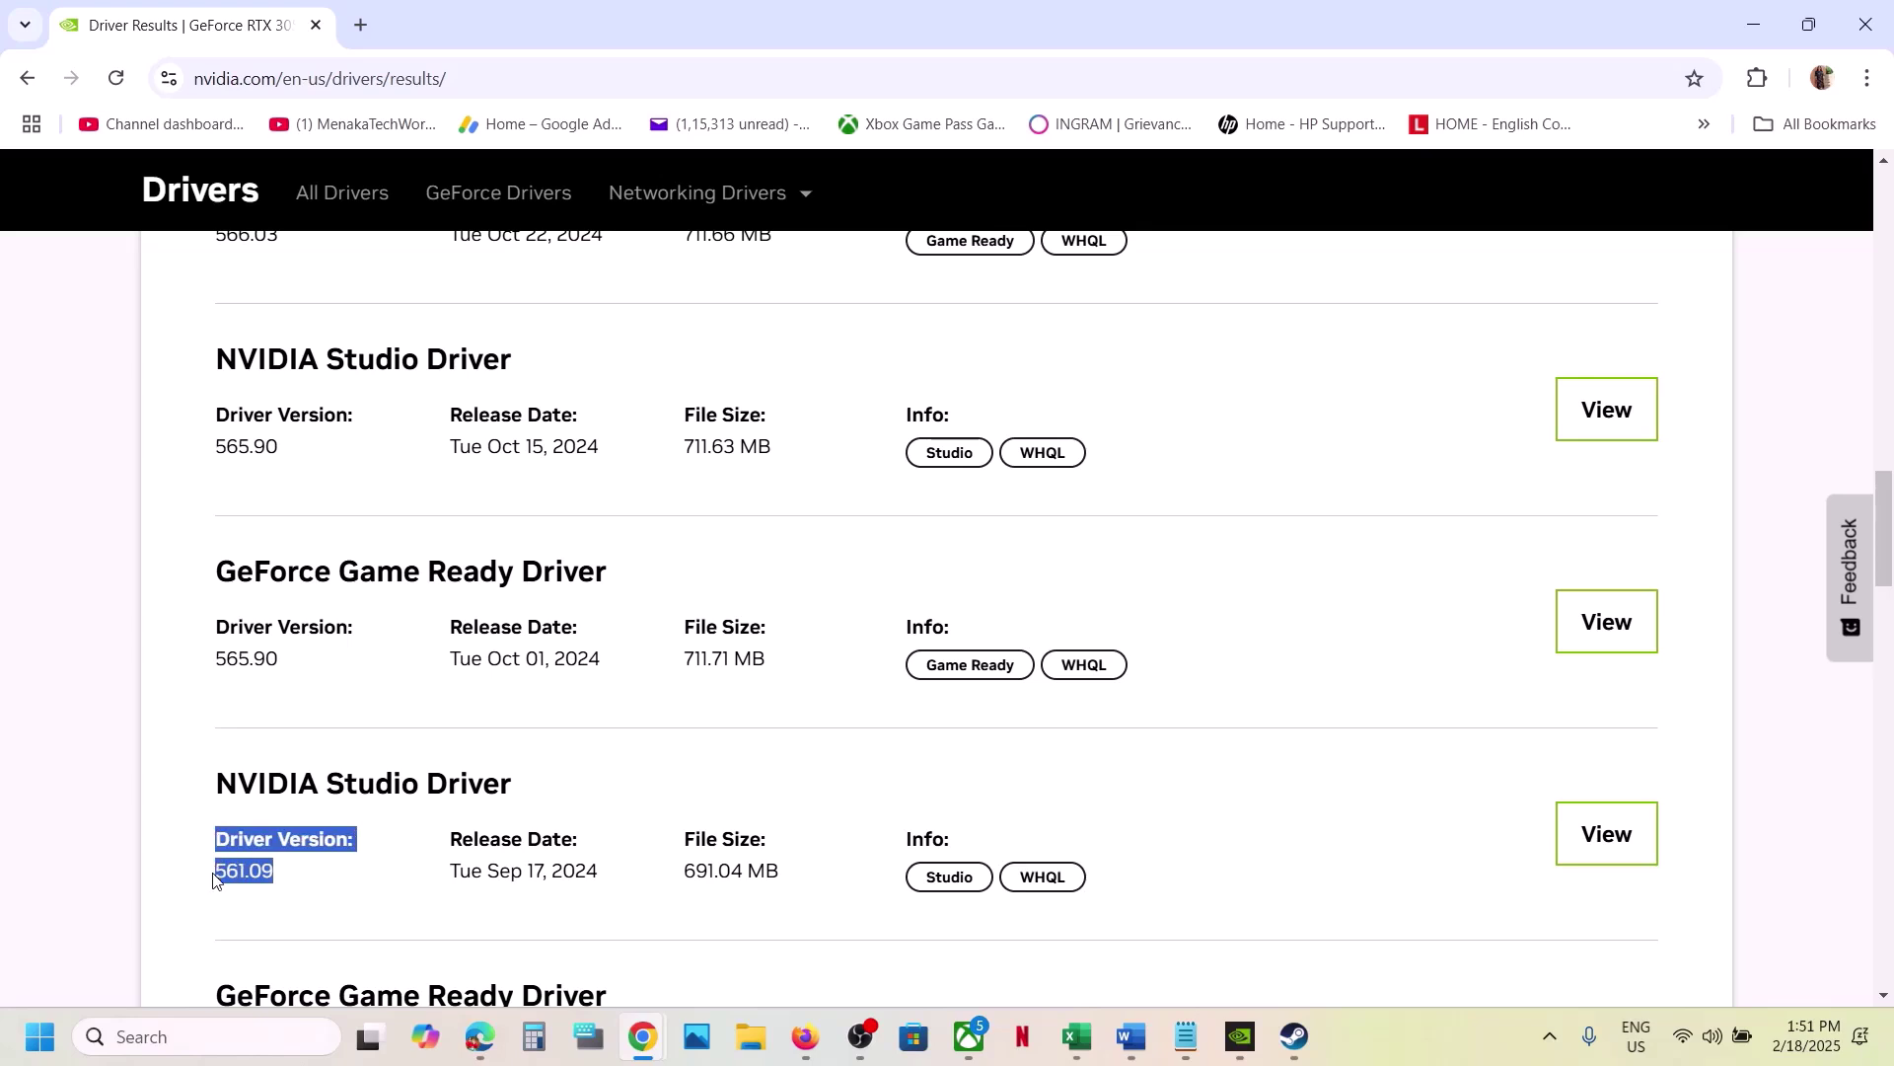
Step: Find the 561.09 GeForce Game Ready Driver released Wed Sep 11, 2024, highlight its version number, and download the driver
scroll(213, 880, "down", 1)
scroll(256, 937, "down", 1)
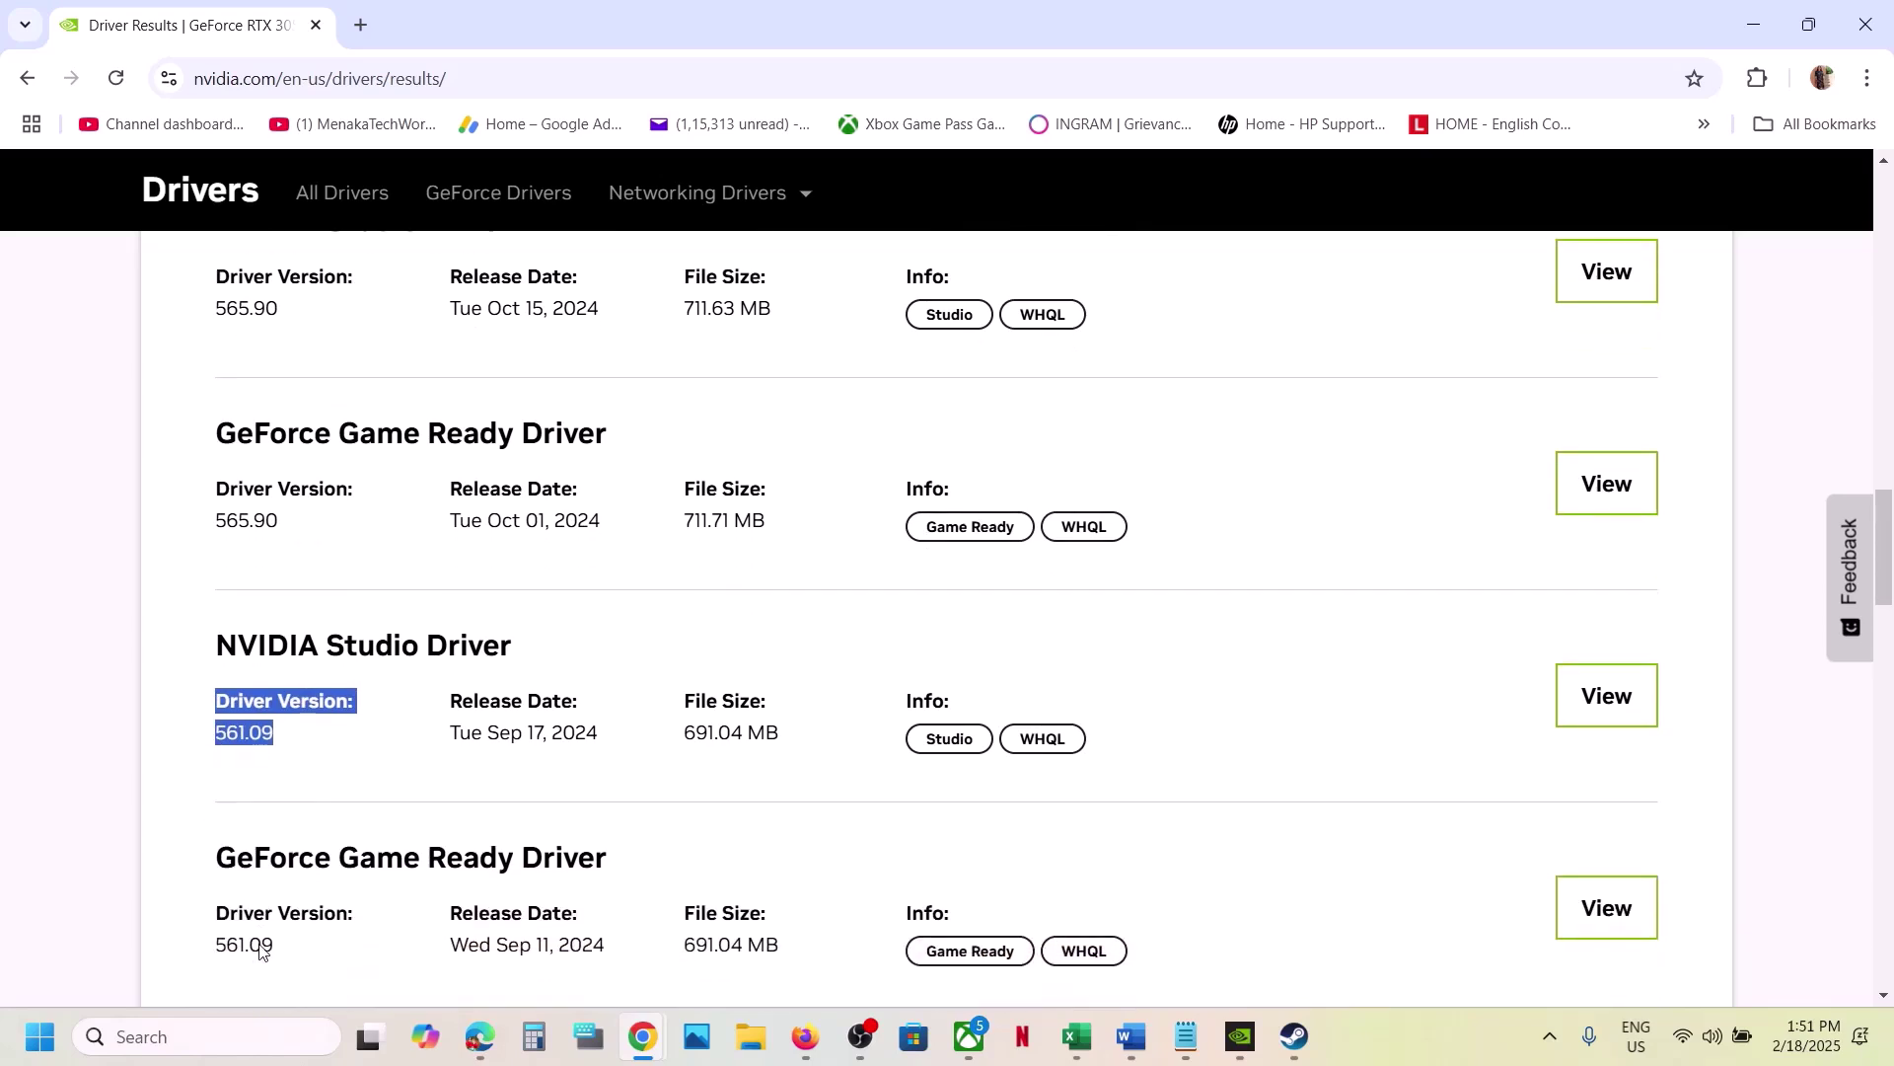
left_click_drag(212, 875, 578, 856)
scroll(214, 893, "down", 1)
mouse_move(217, 884)
left_mouse_down()
mouse_move(286, 880)
mouse_move(218, 872)
left_mouse_up()
left_click(286, 880)
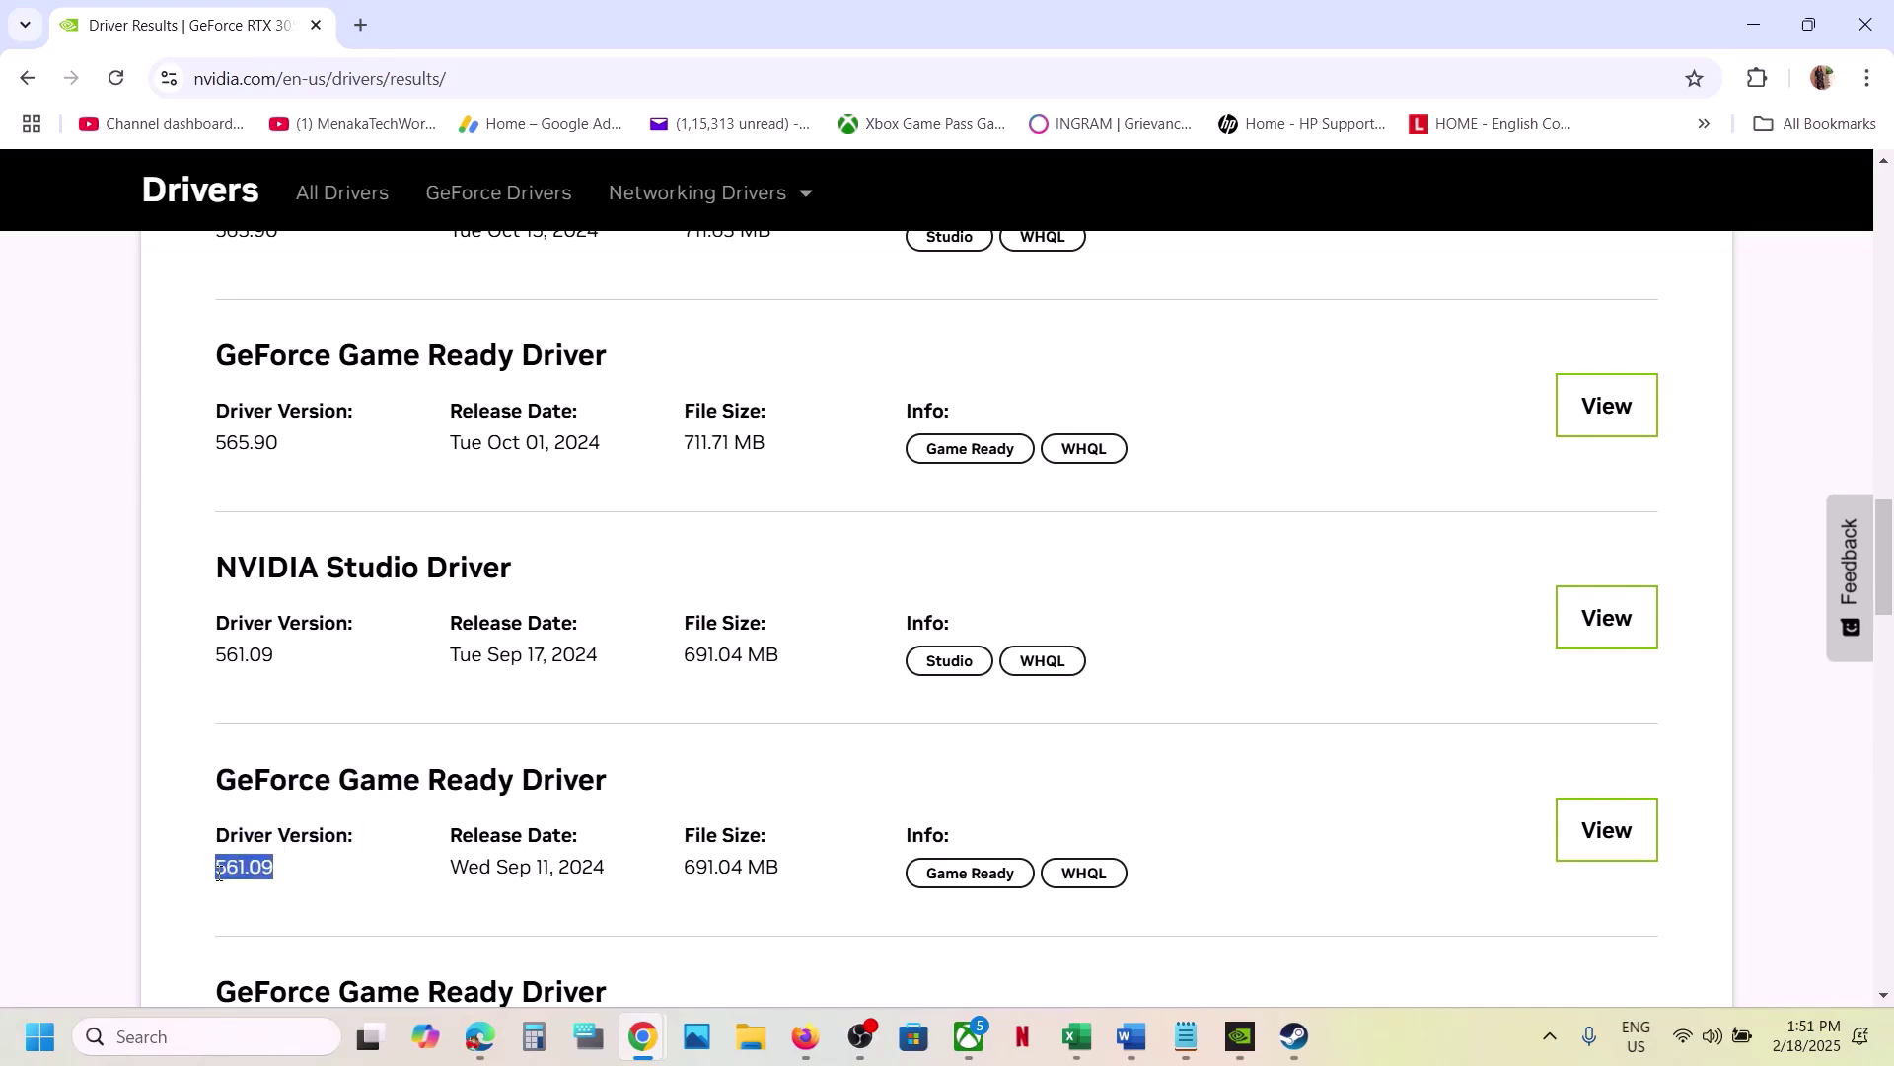
left_click(1585, 829)
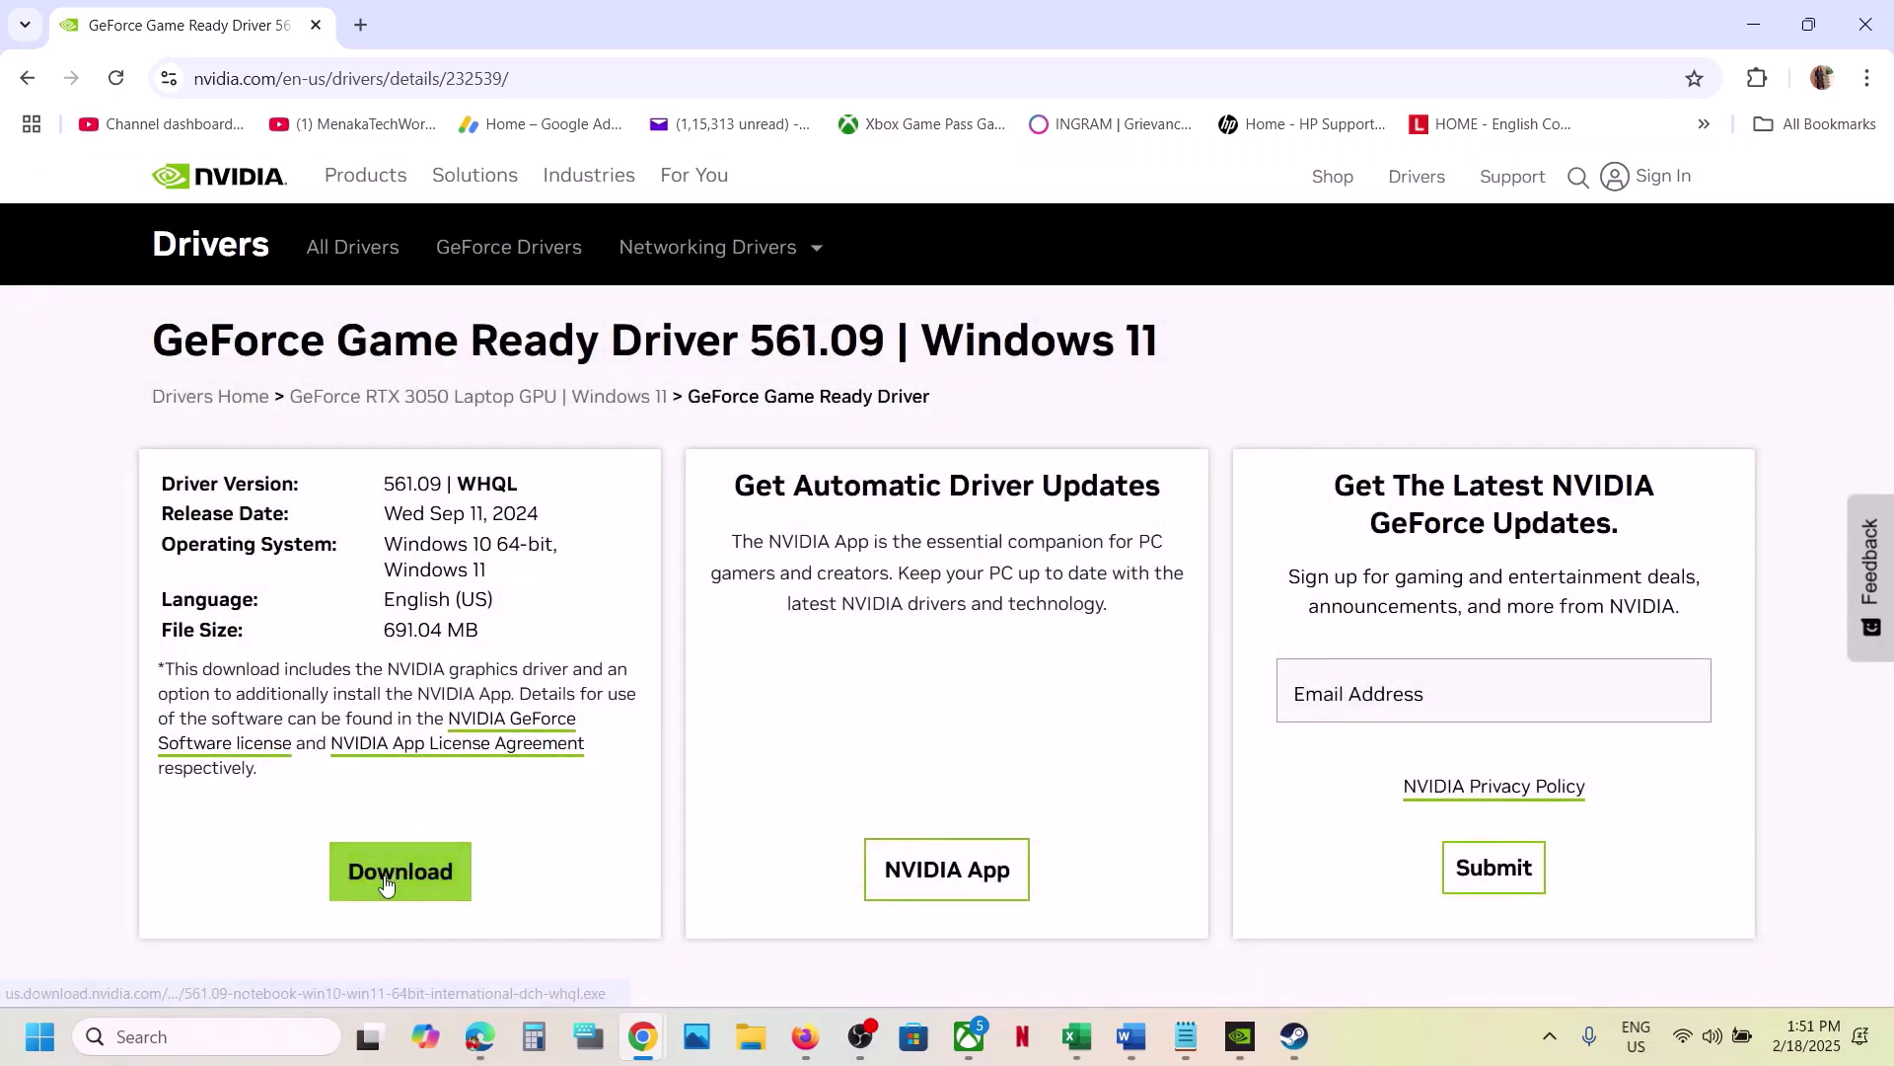
left_click(386, 885)
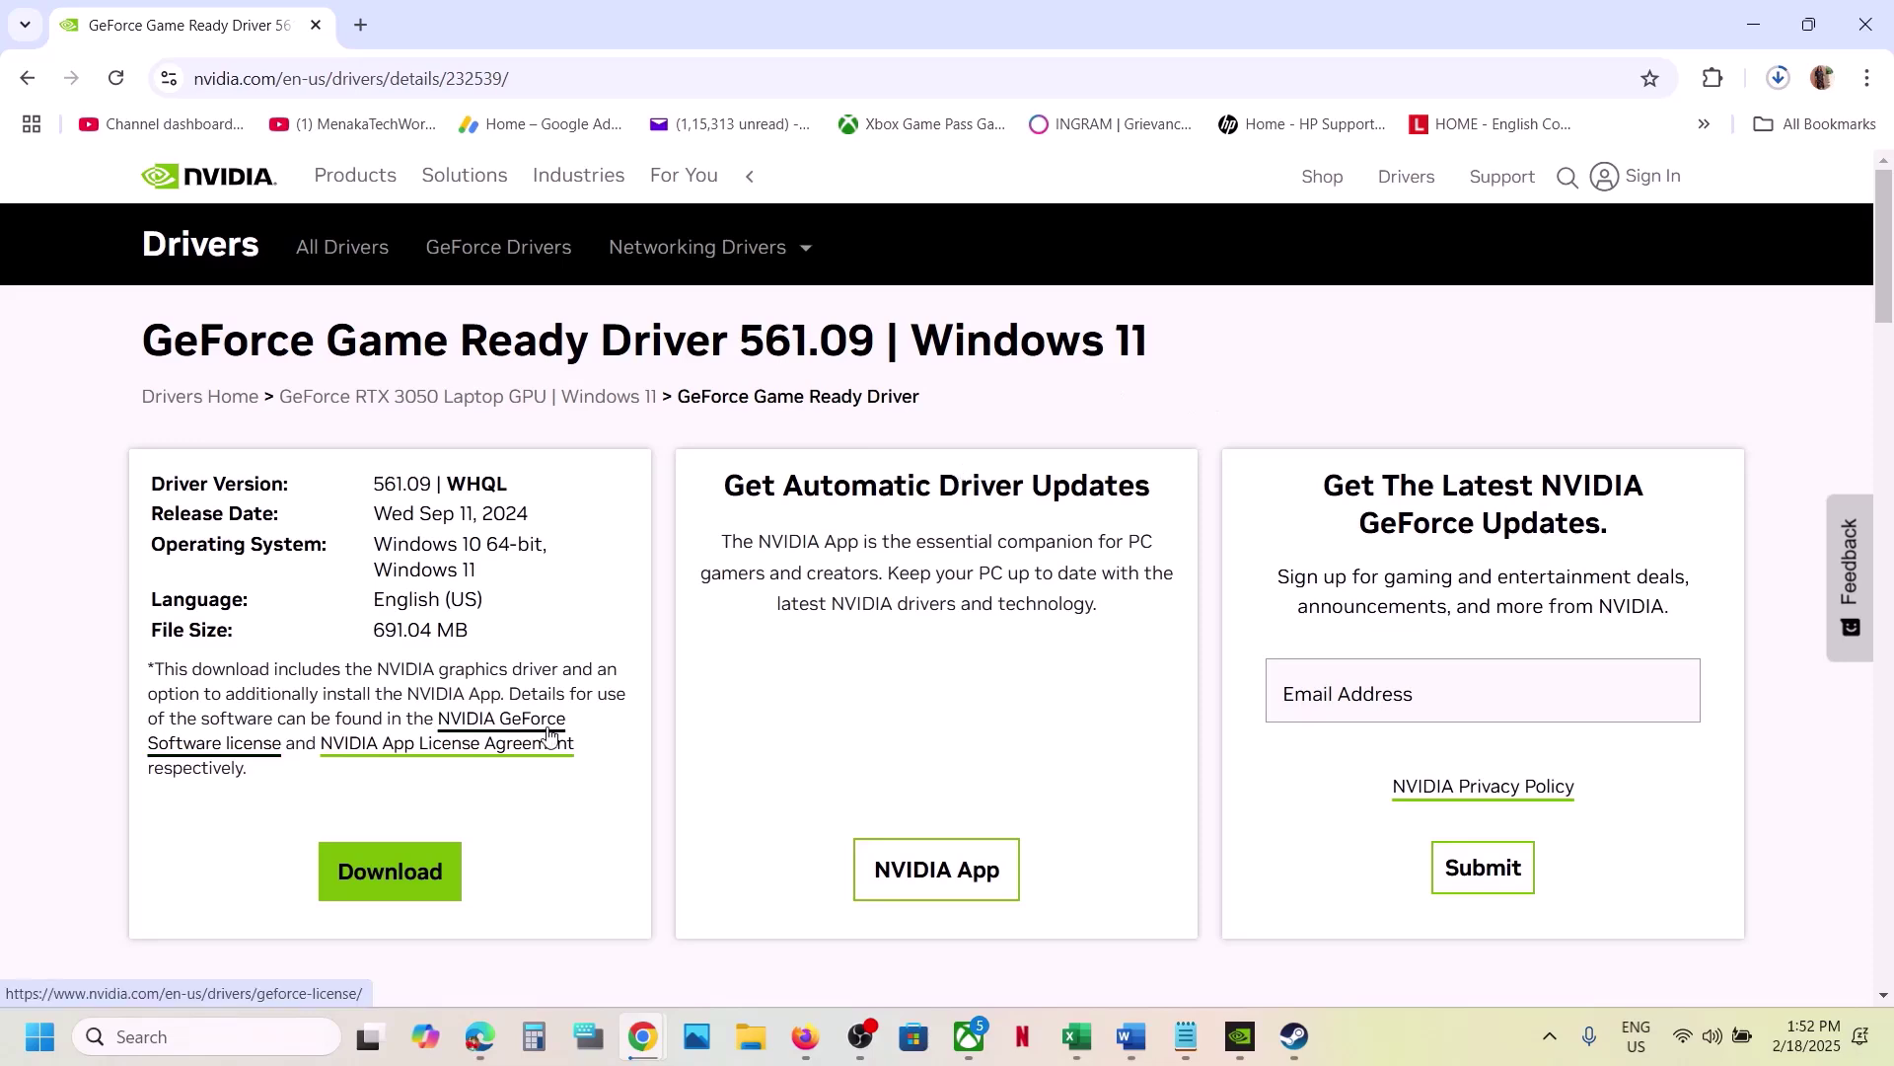
Step: Return to the Word guide, go to Step 5, and copy the words "DLSS Swapper" from its heading
left_click(1130, 1037)
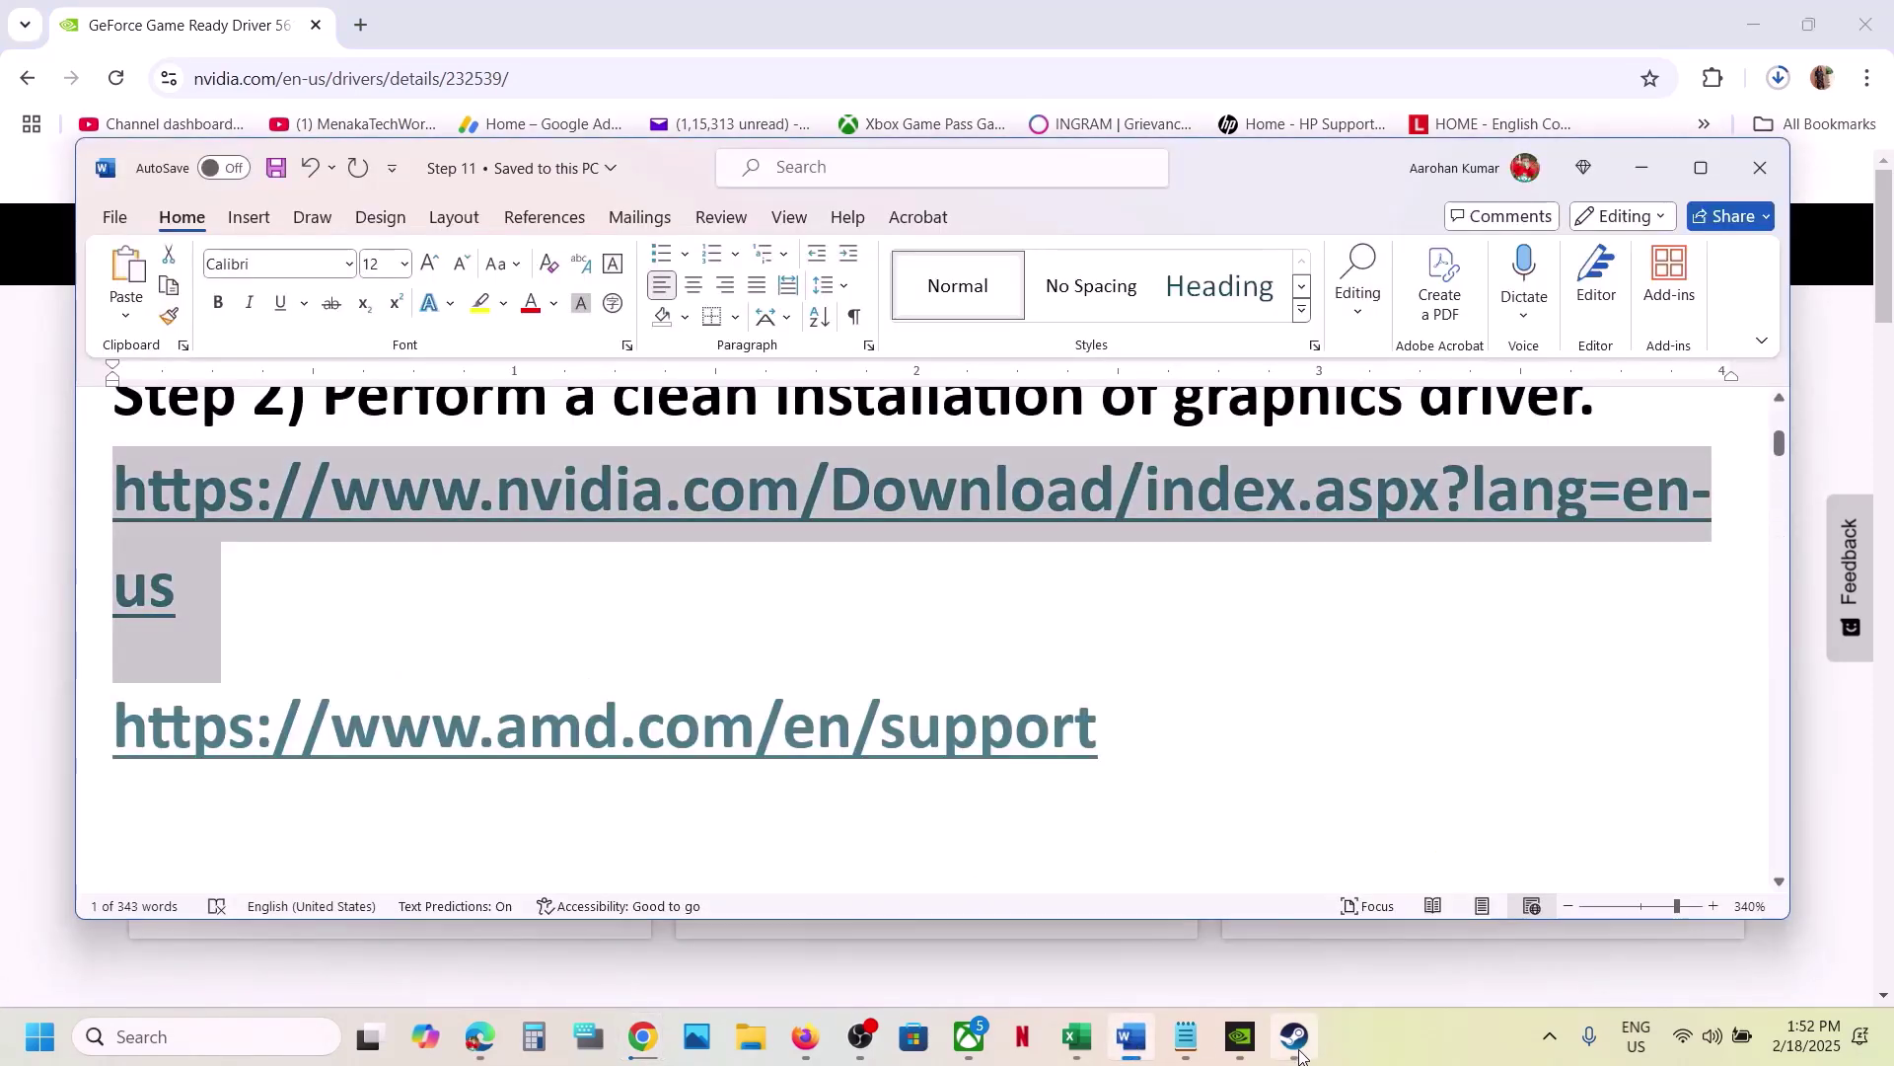
scroll(792, 792, "down", 4)
scroll(794, 796, "down", 5)
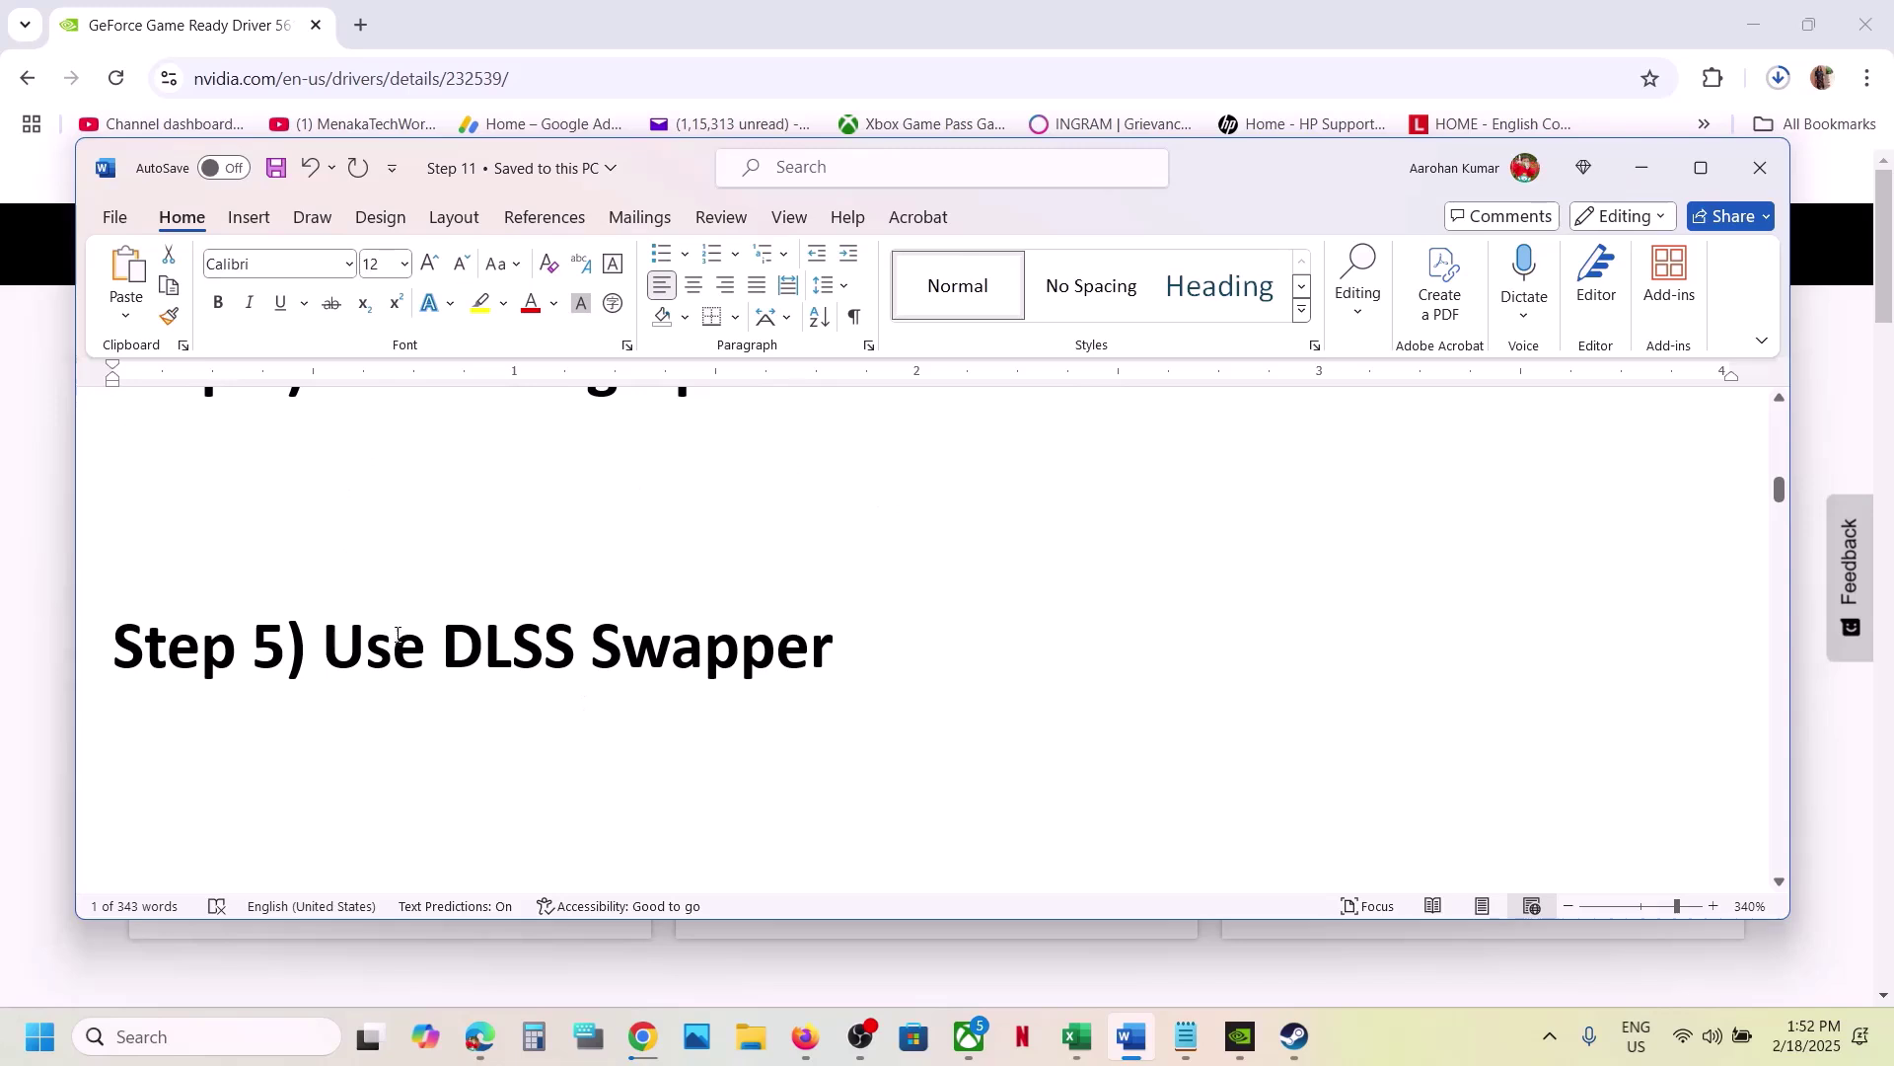
left_click_drag(443, 646, 820, 667)
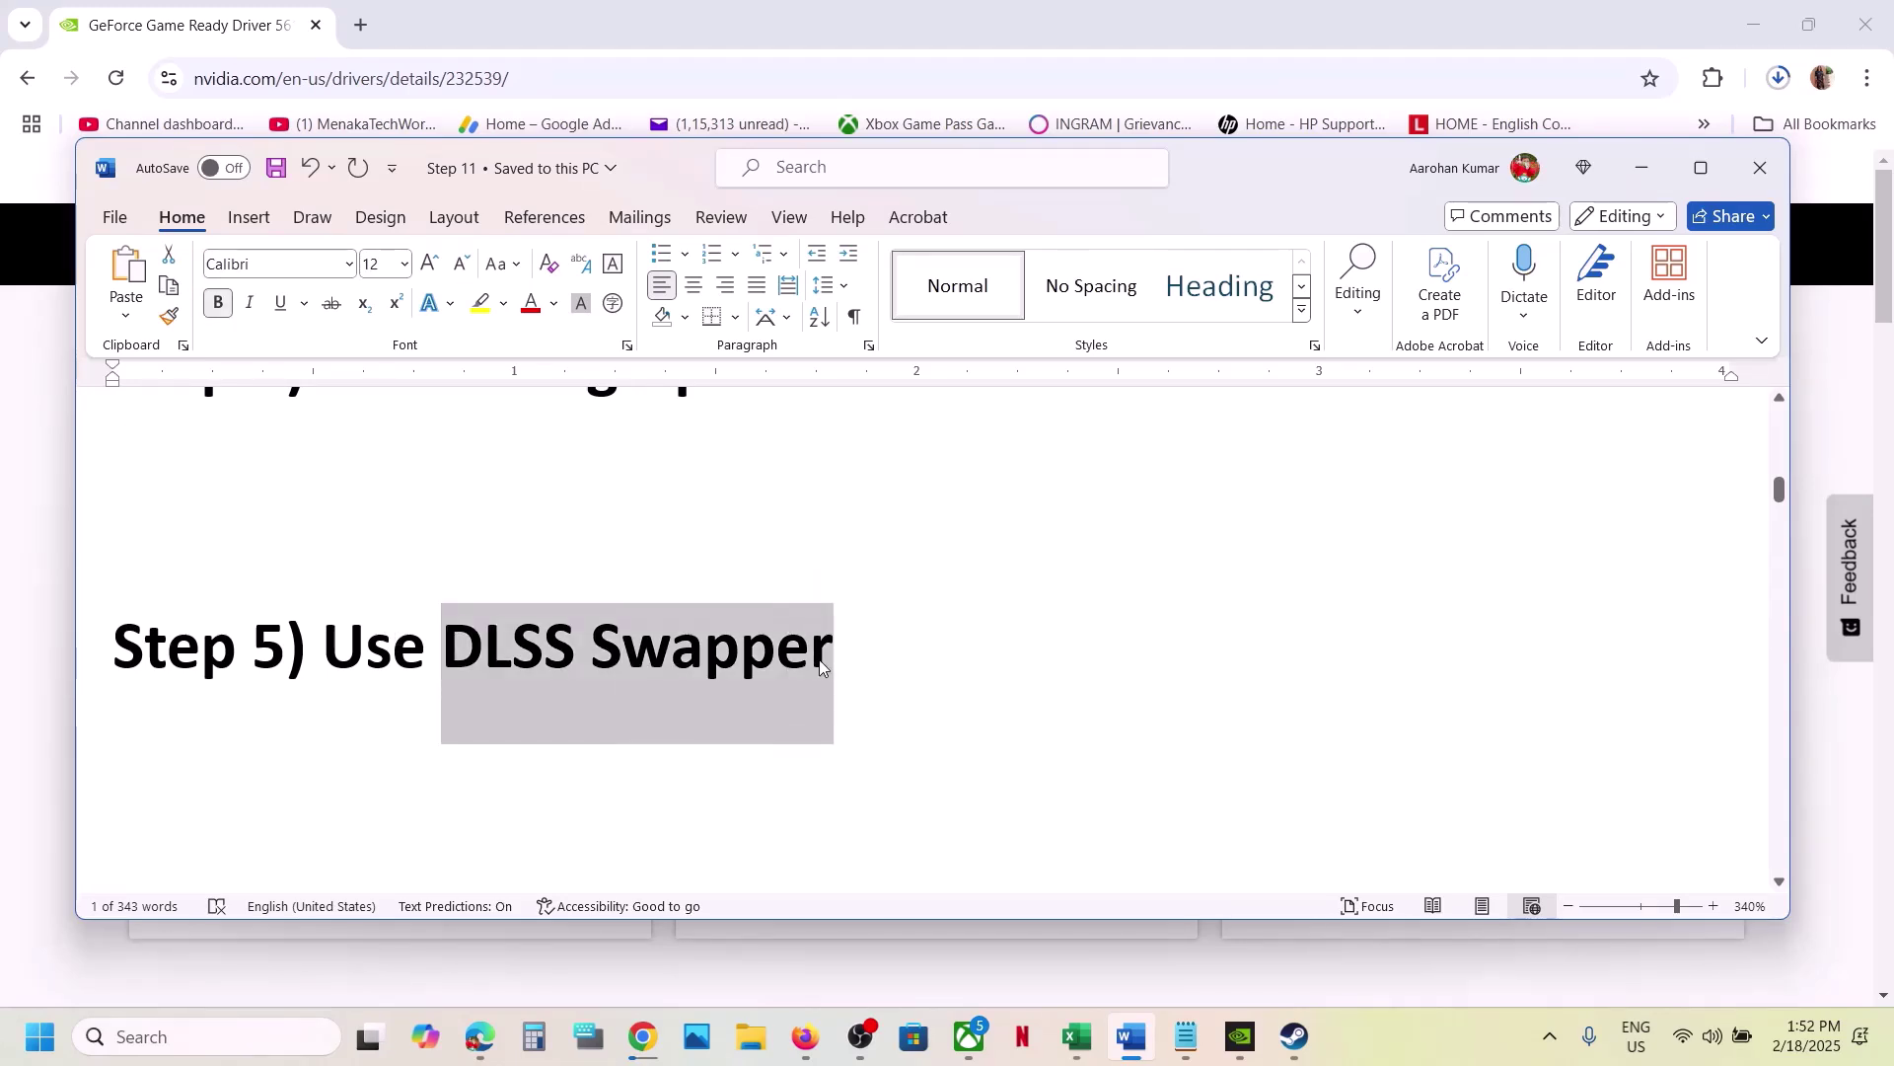
key("ctrl+c")
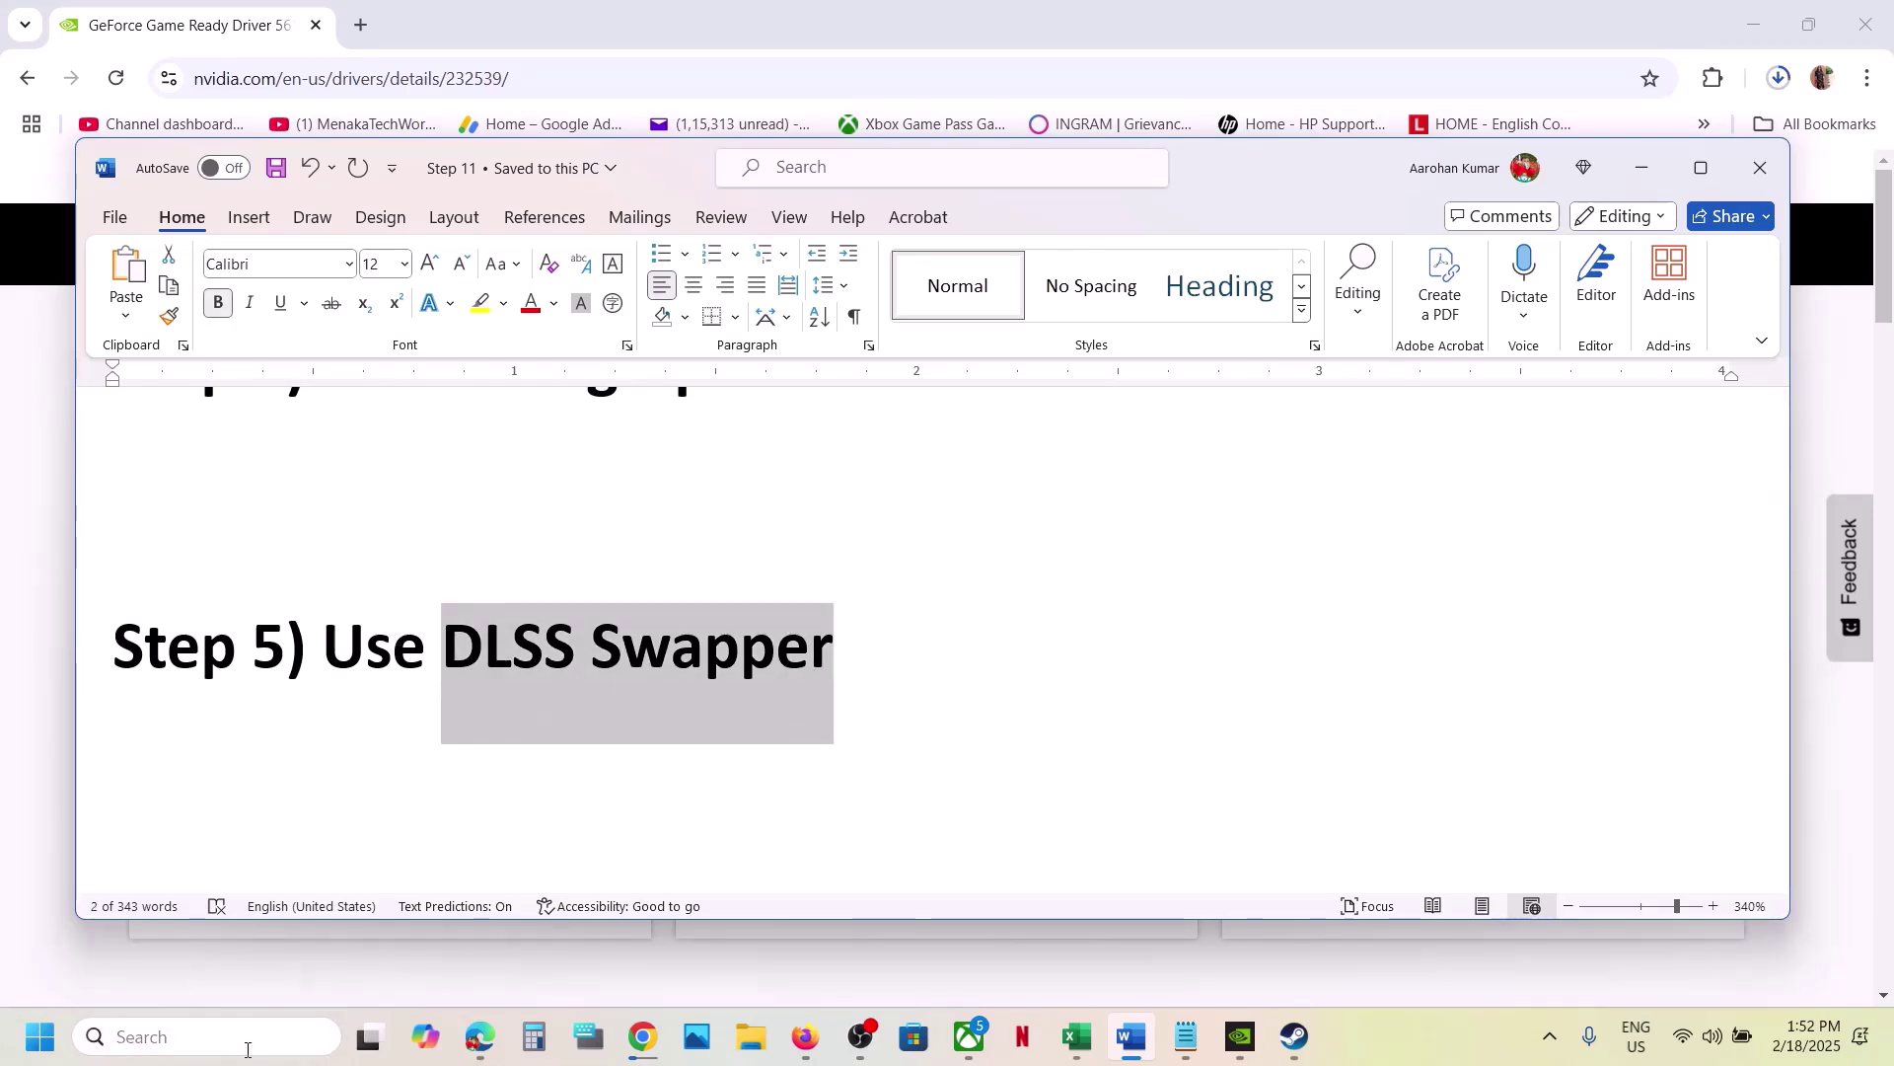
Step: Search Windows for the copied name, open the DLSS Swapper app, decline its v1.1.6 update, and maximize its window
left_click(246, 1037)
key("ctrl+v")
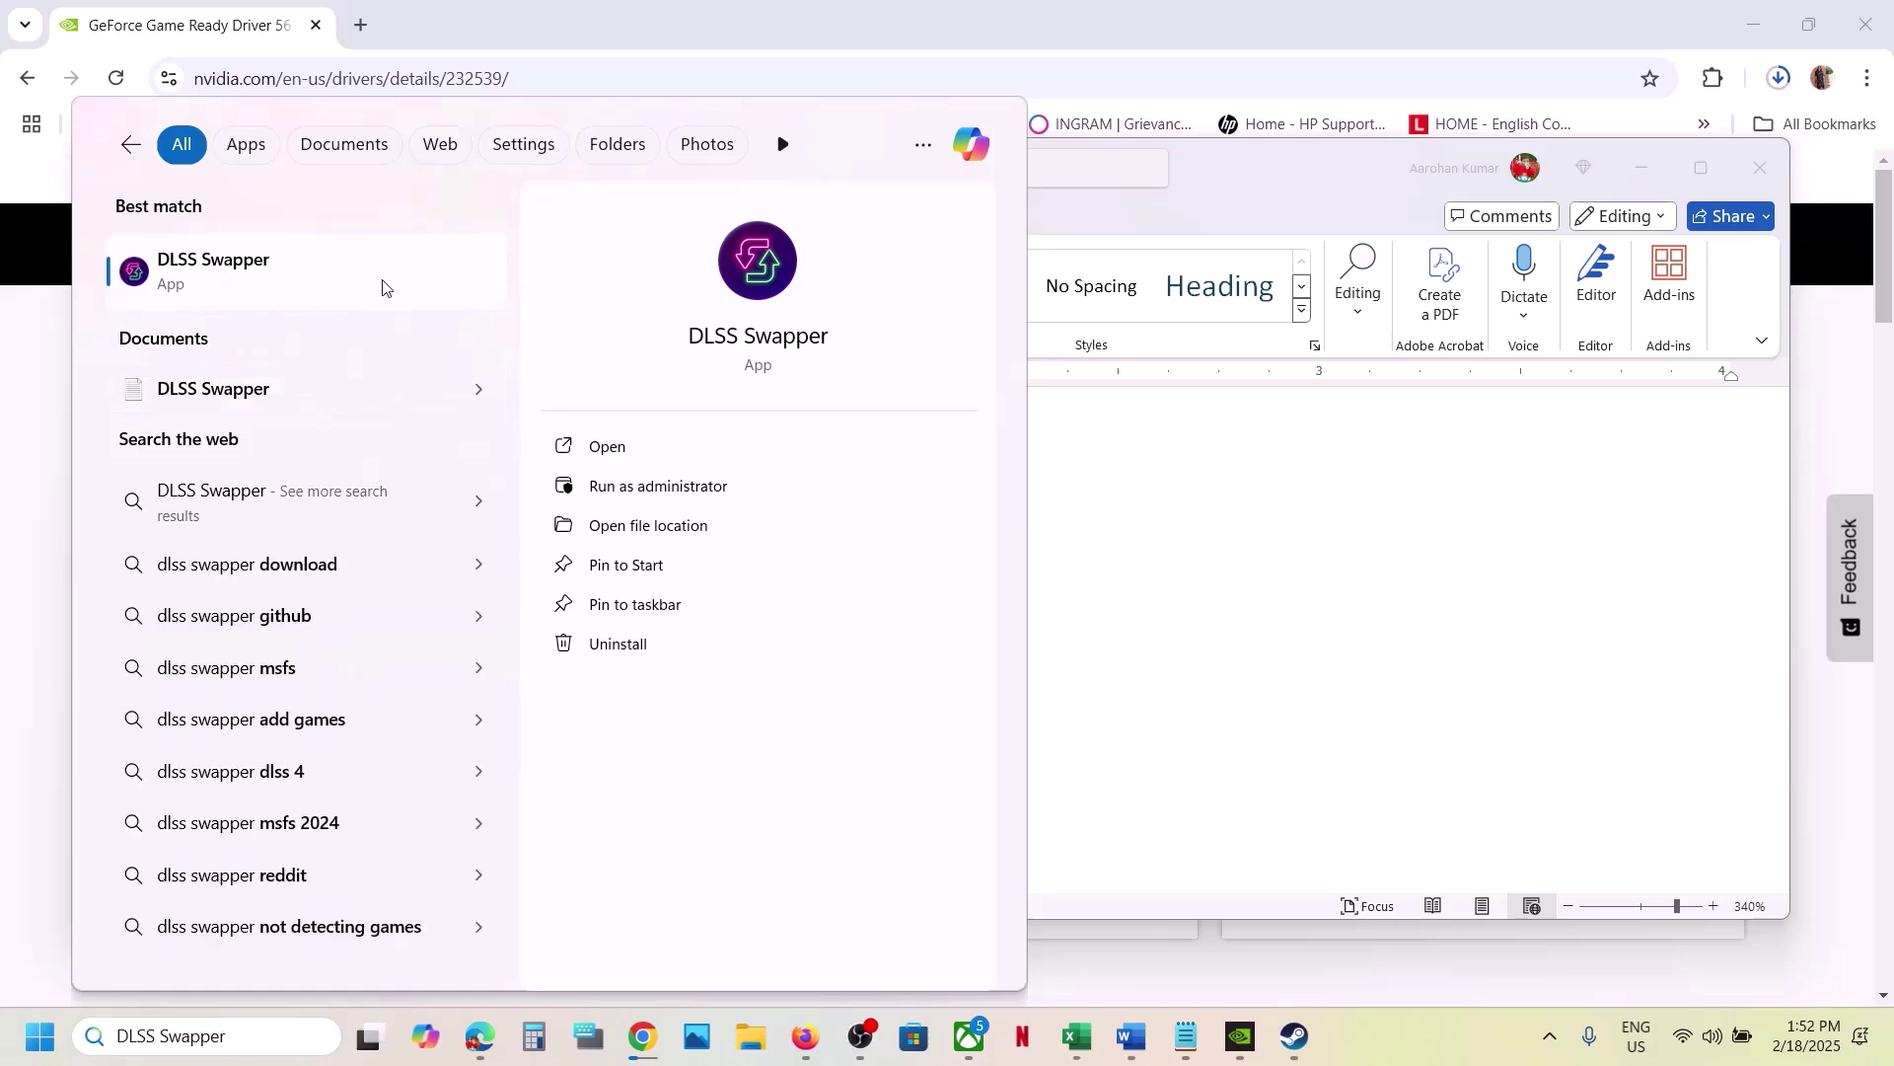
left_click(292, 277)
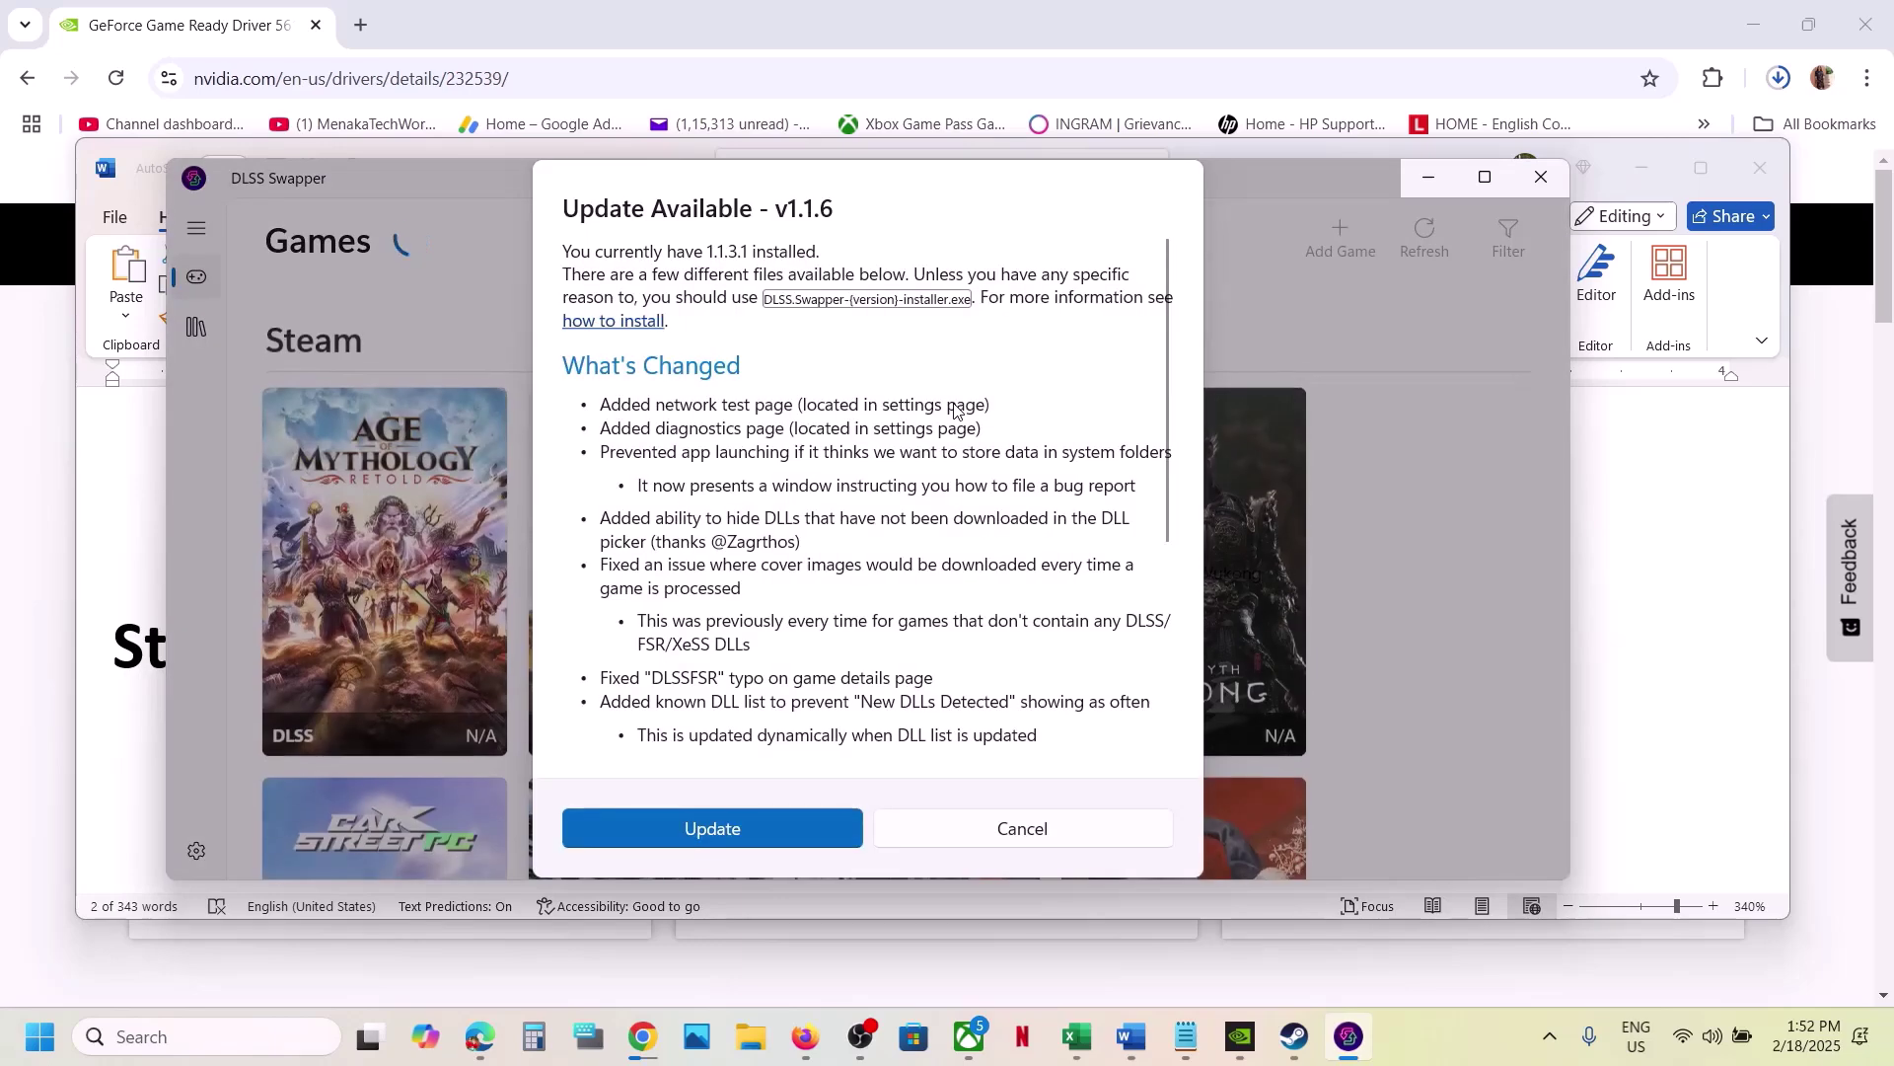
left_click(1034, 847)
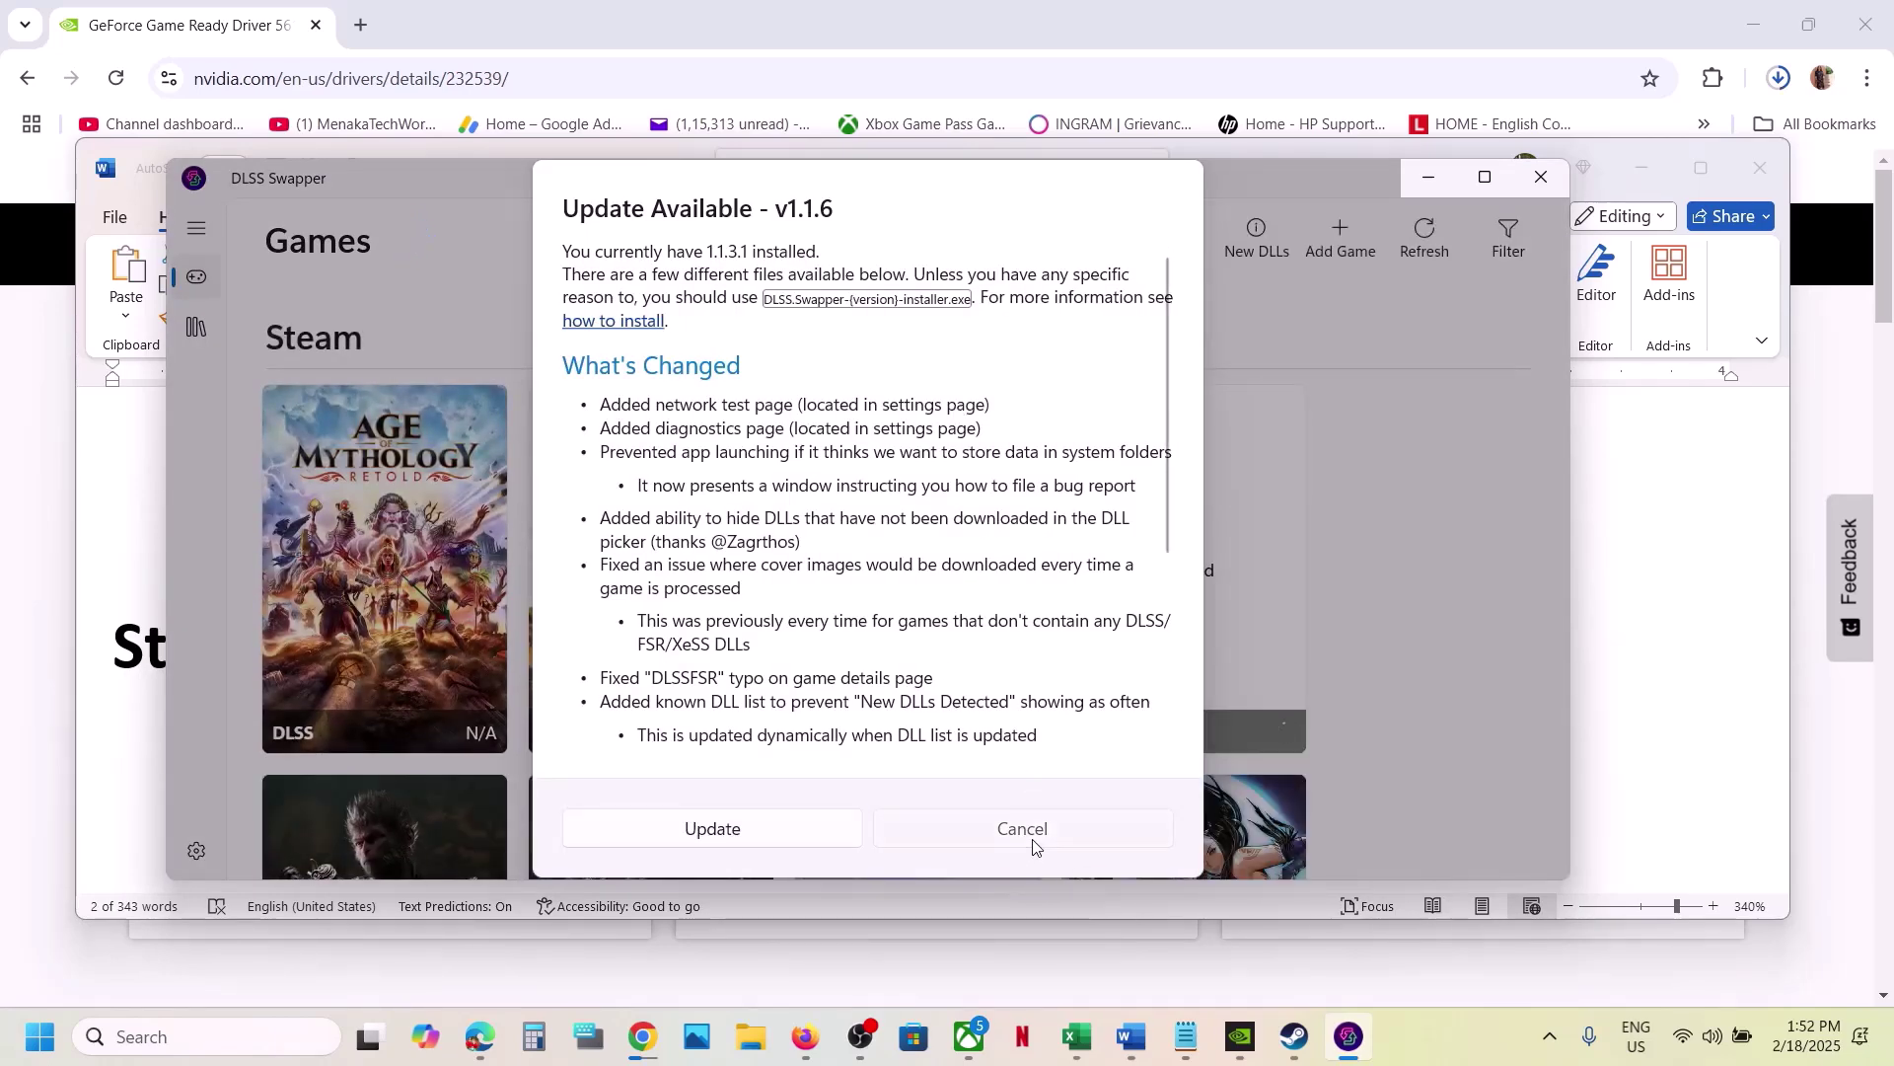
left_click(1484, 177)
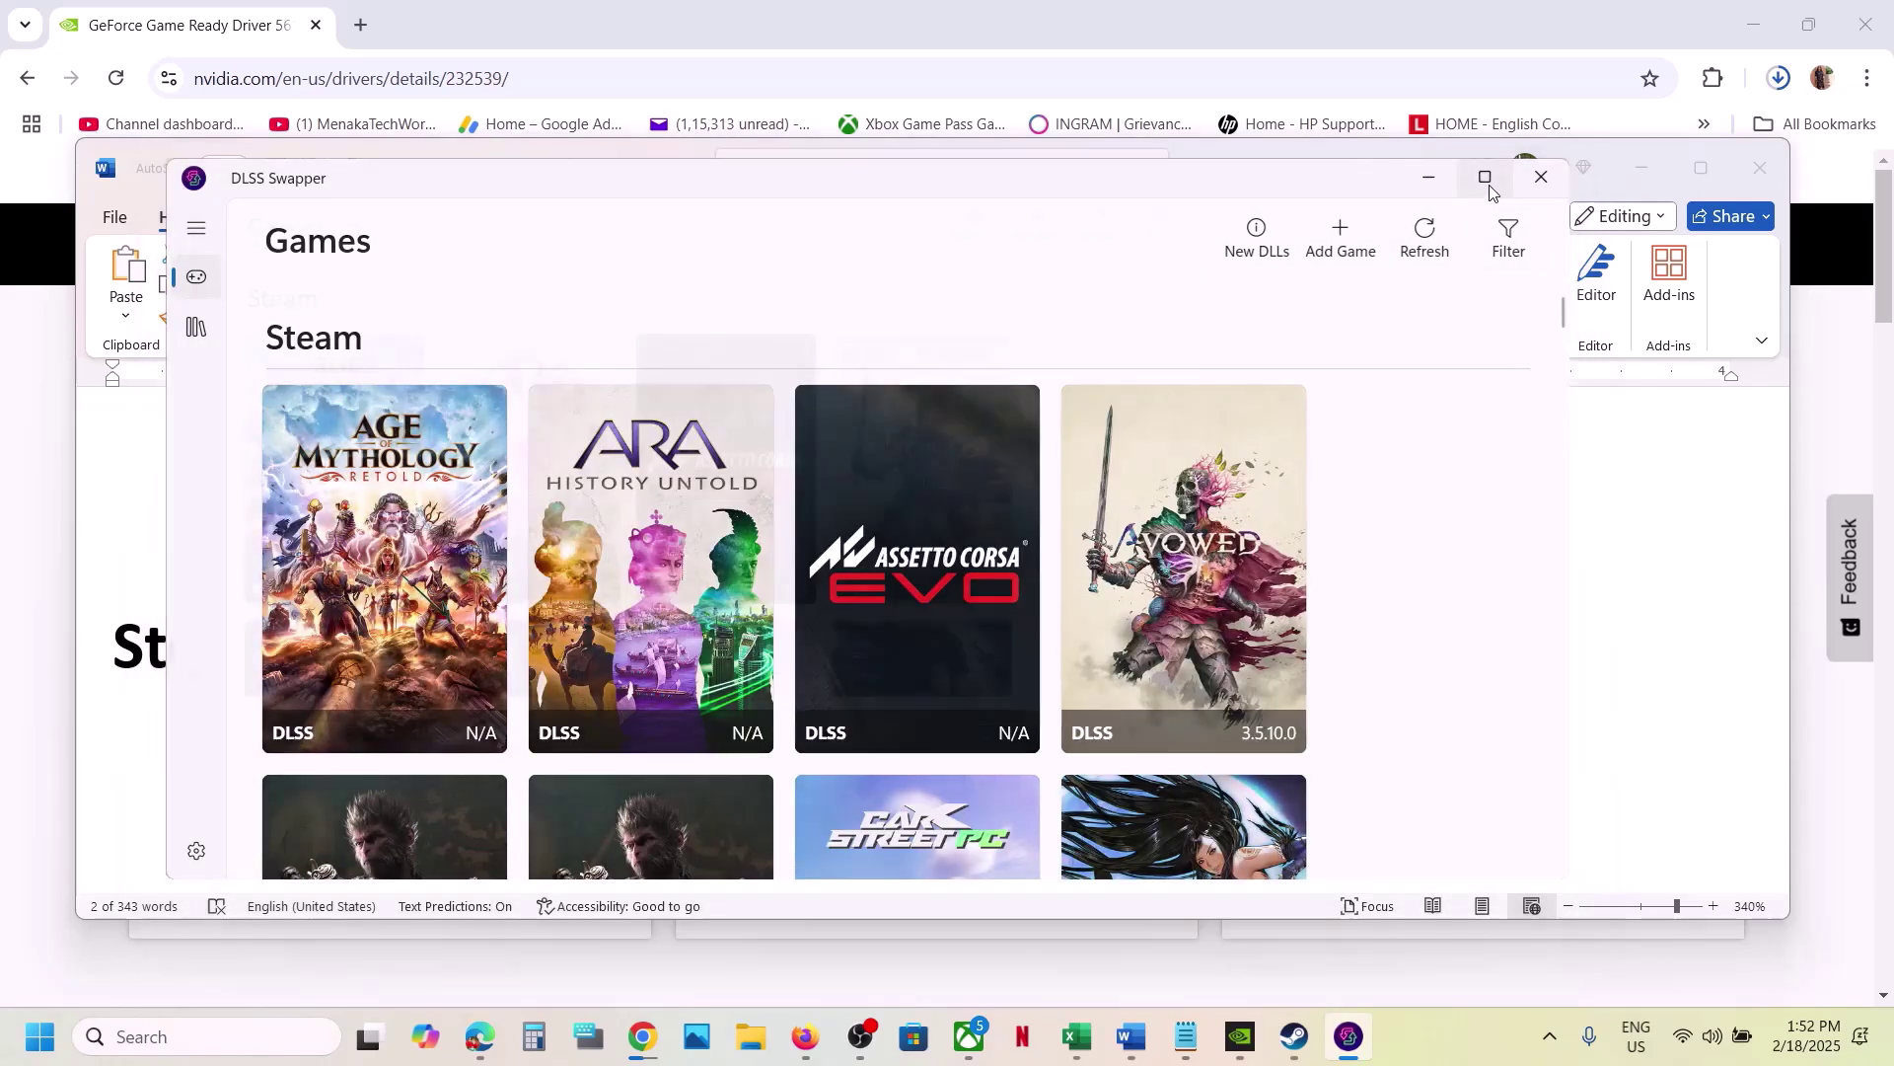
Step: Find Avowed among the Steam games, open its details, and swap its DLSS version to v310.1
scroll(973, 540, "down", 5)
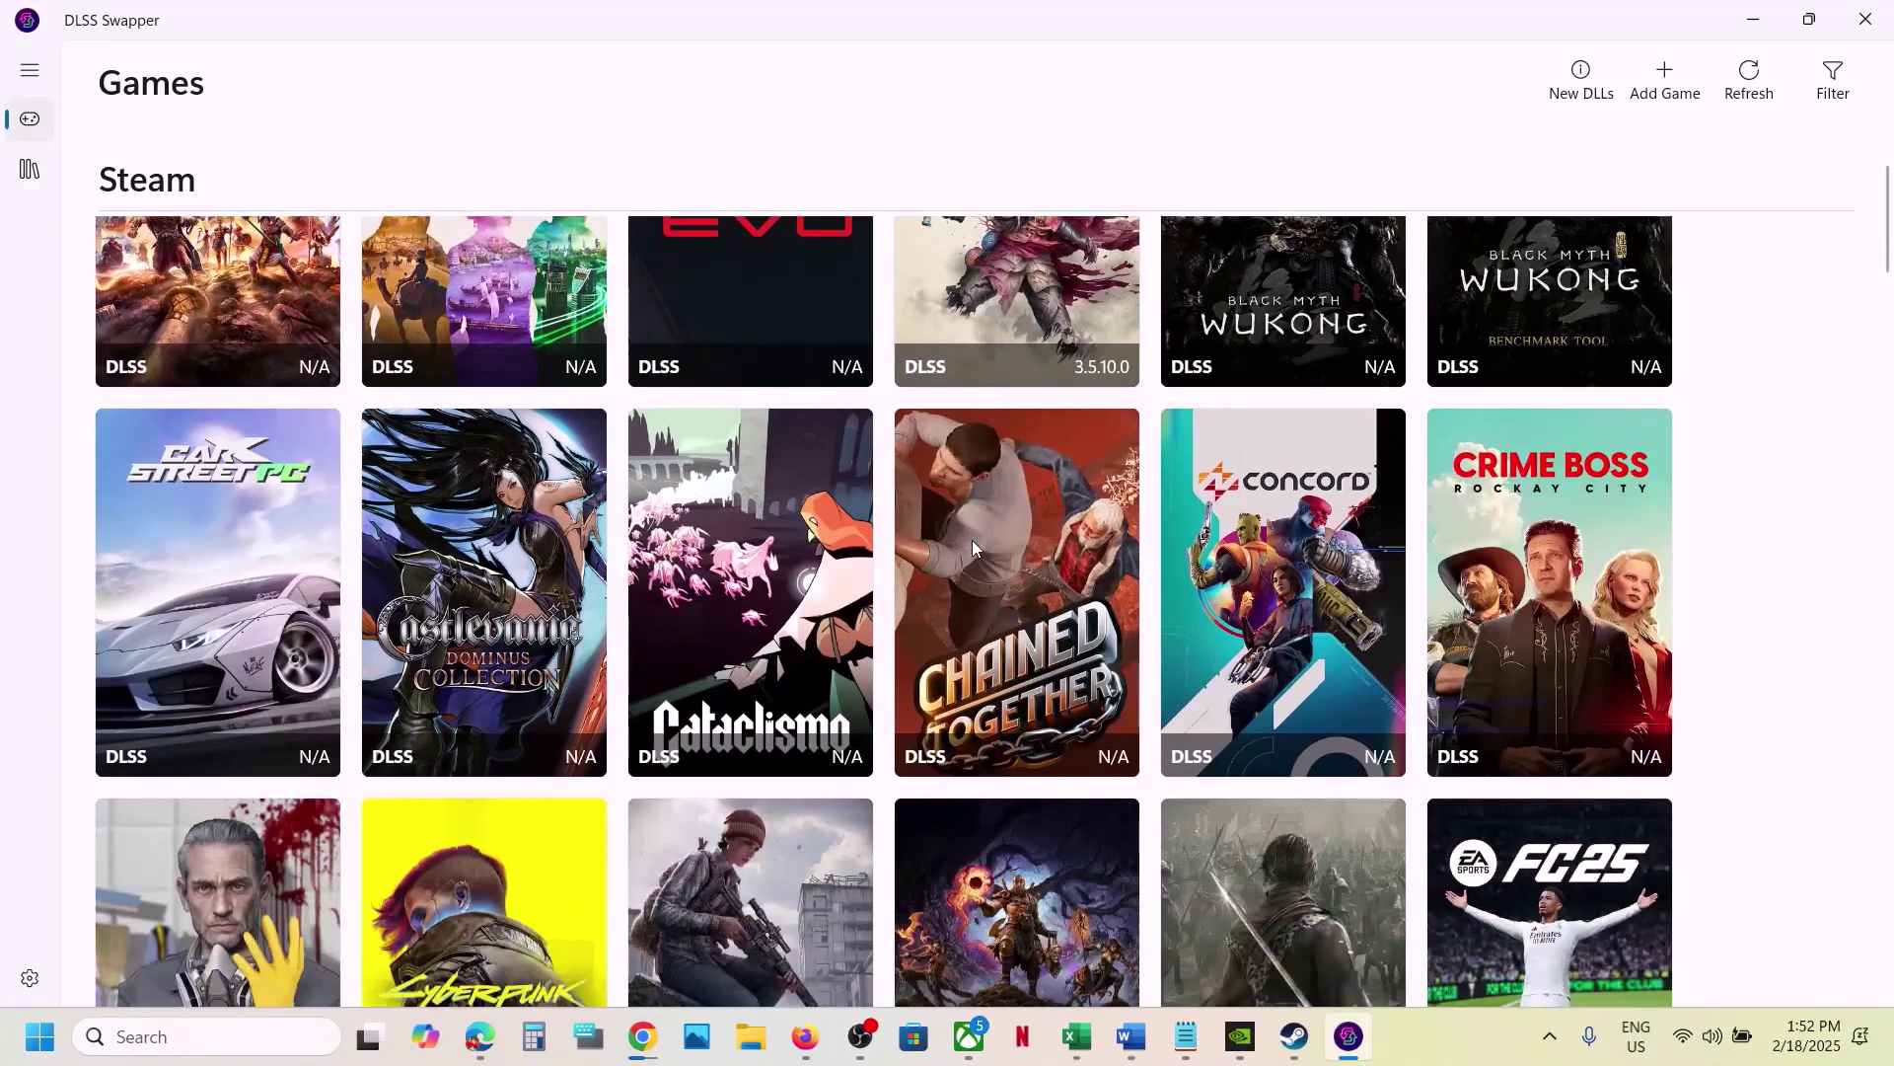
scroll(972, 540, "down", 3)
scroll(973, 539, "up", 7)
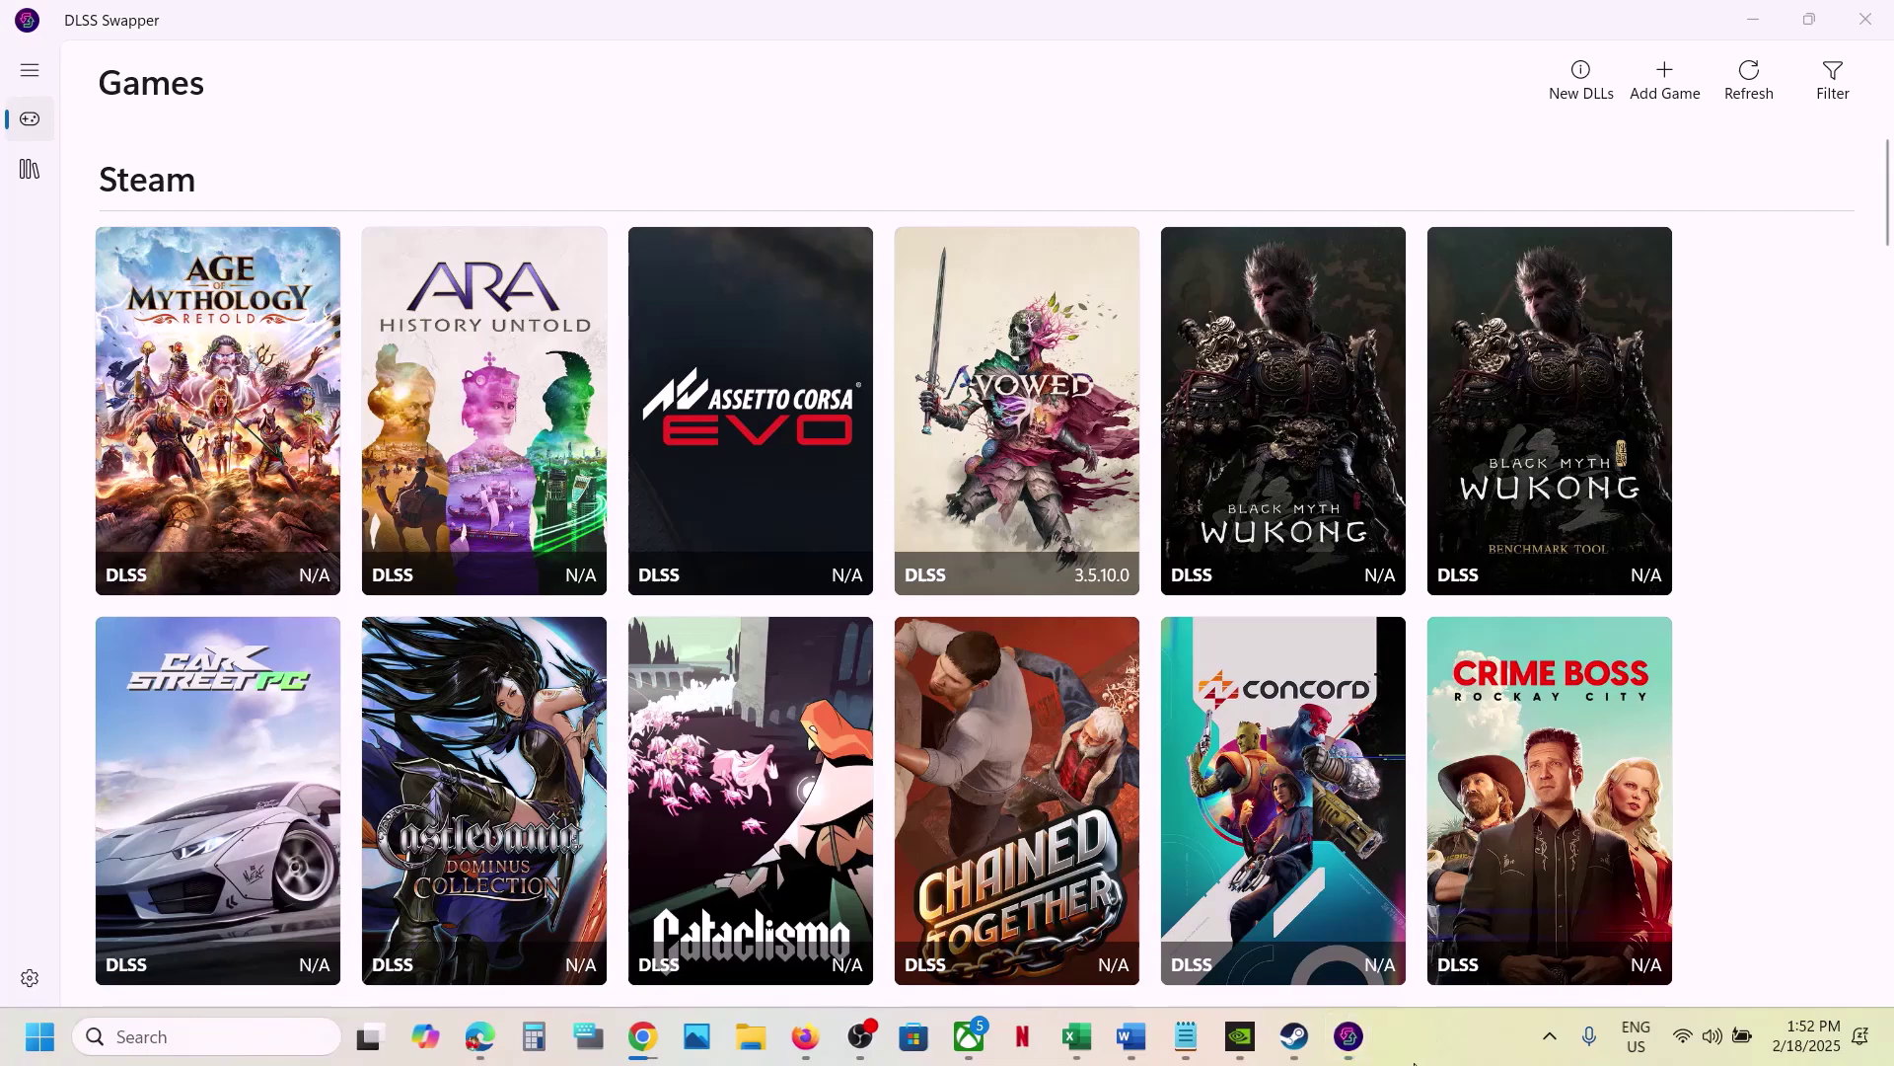
left_click(1010, 395)
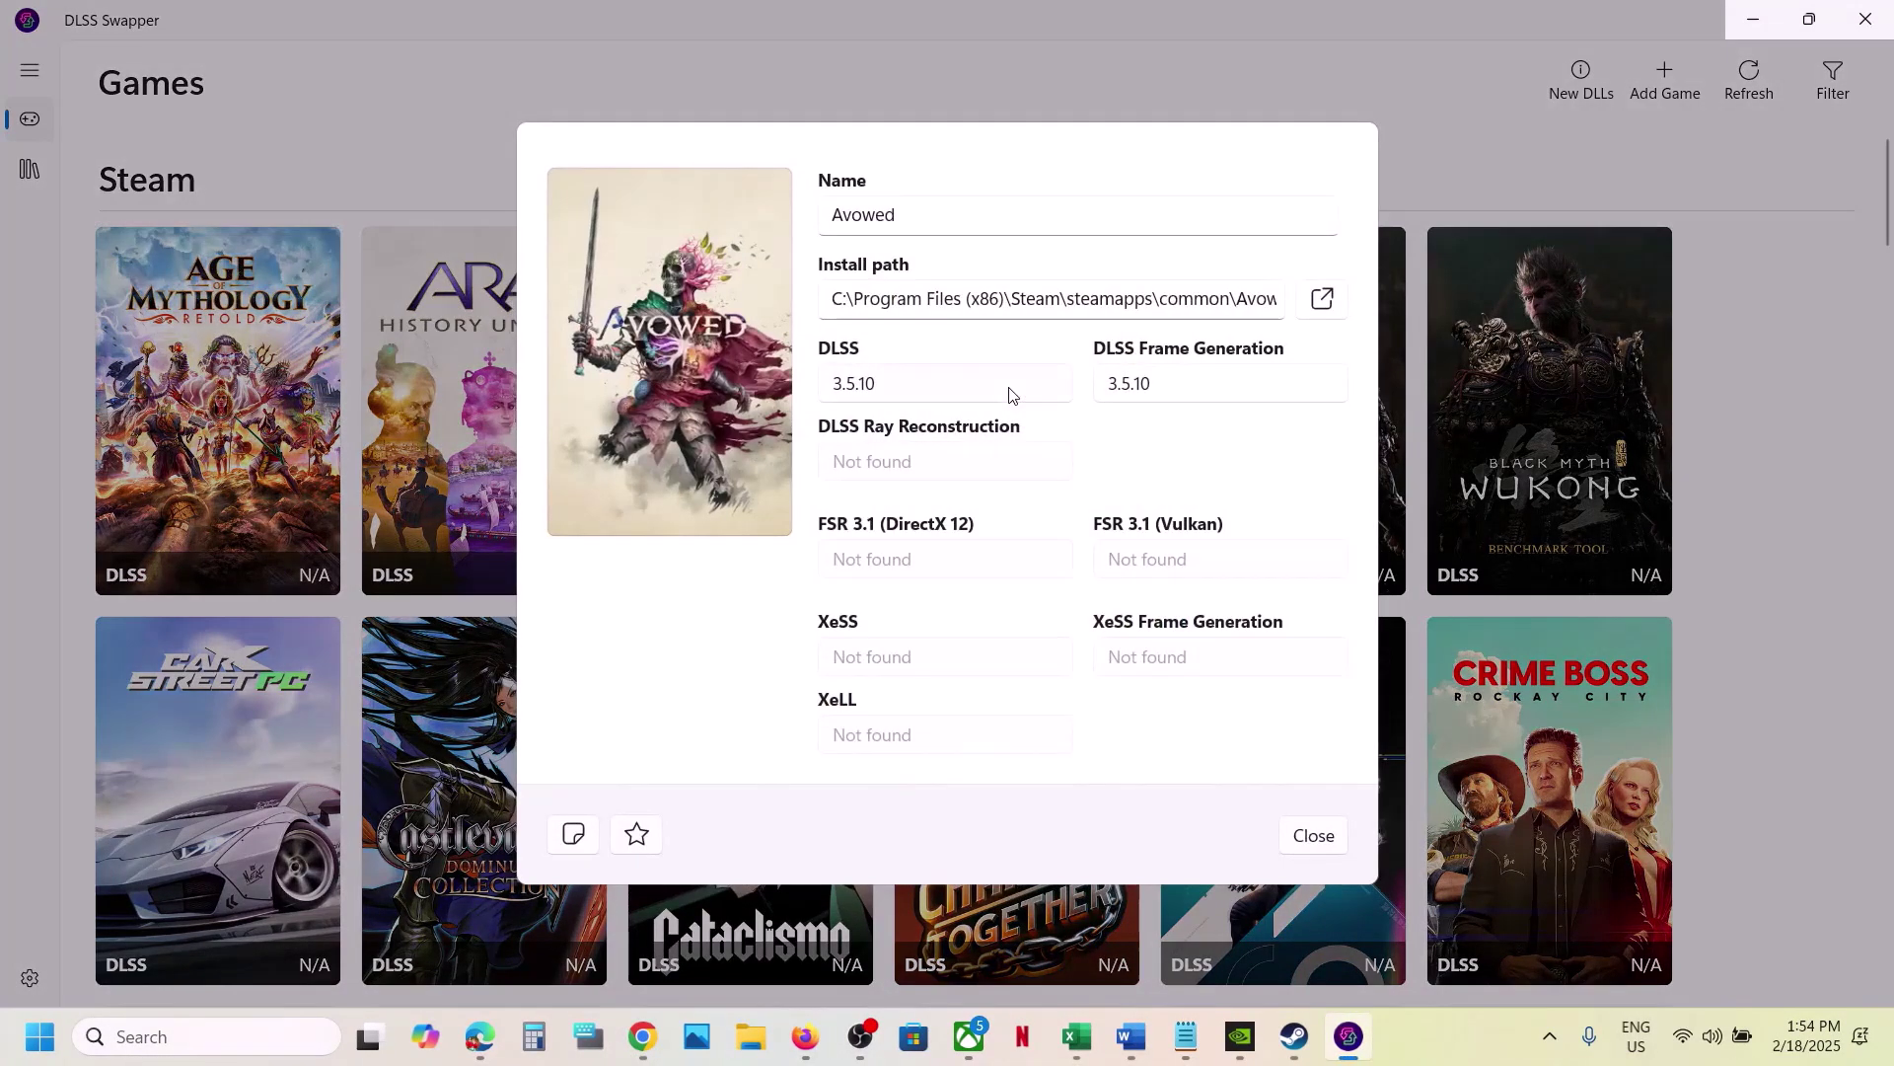
left_click(942, 394)
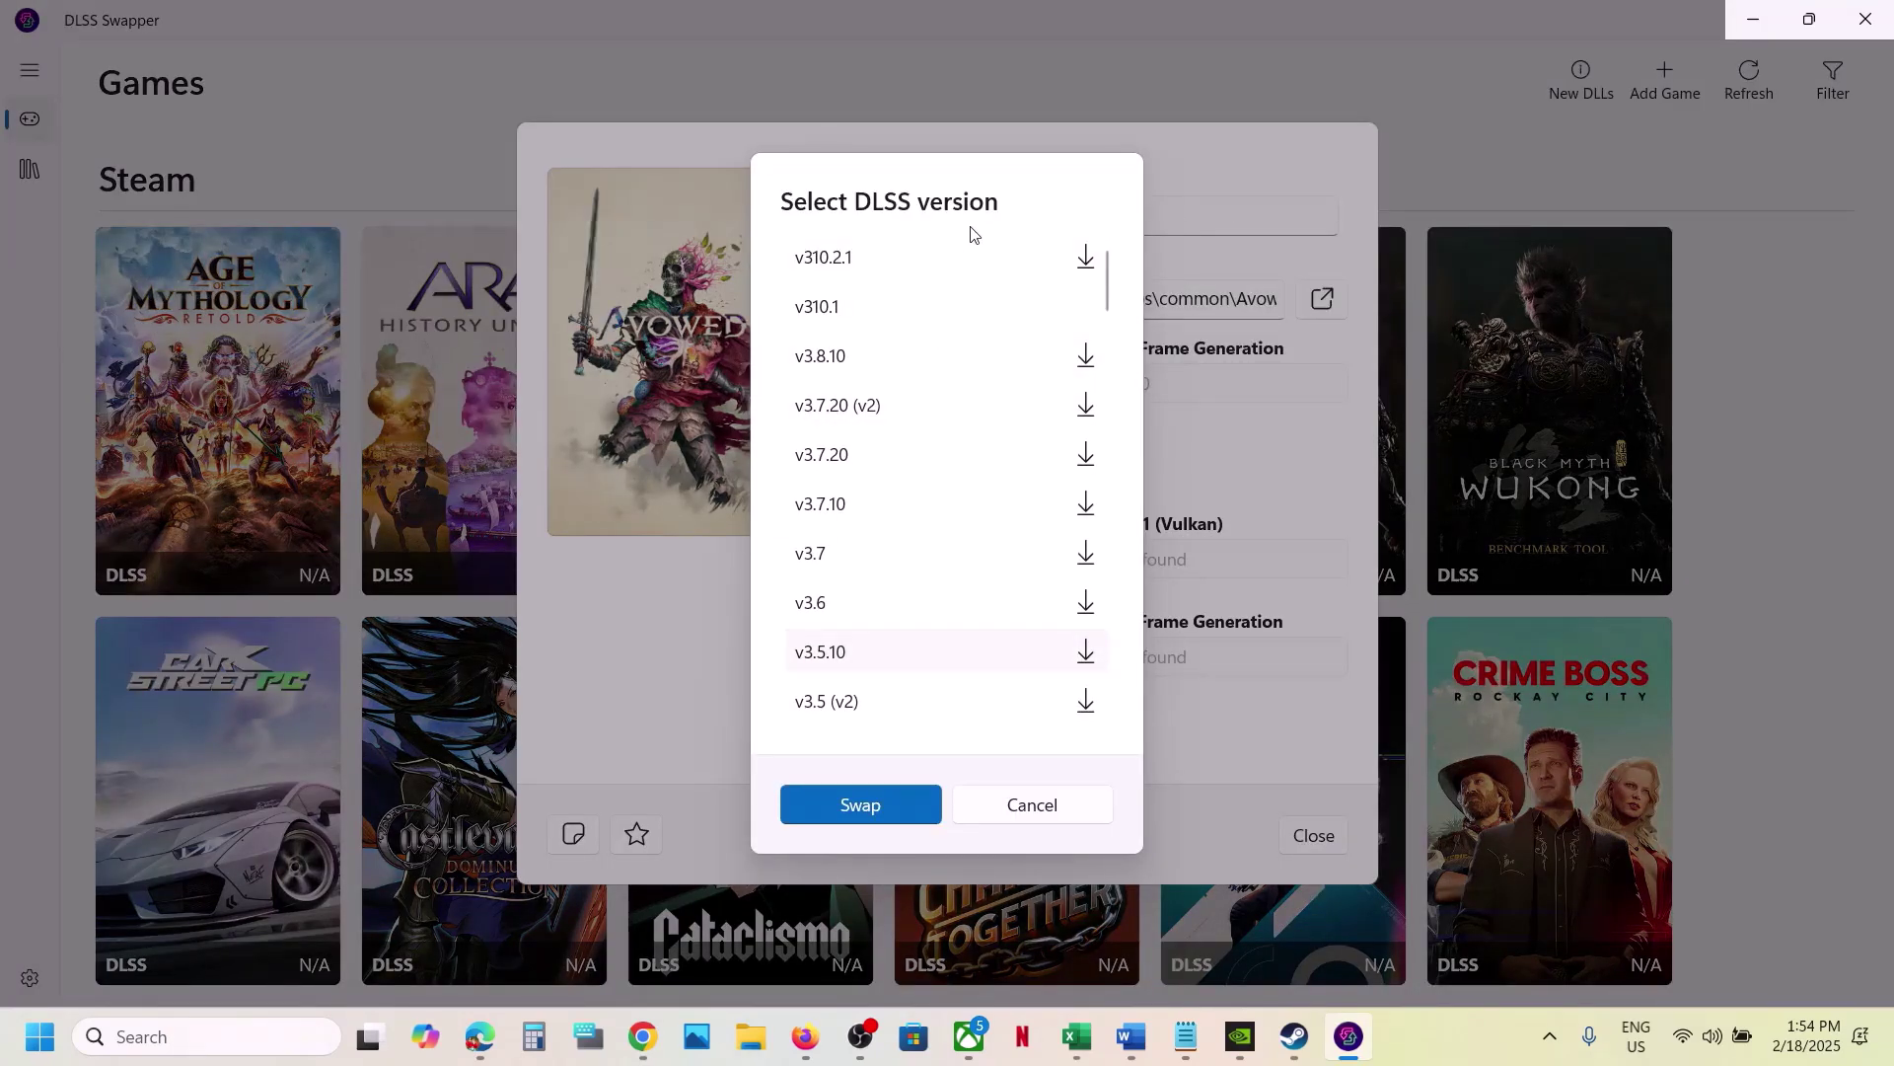
left_click(1036, 799)
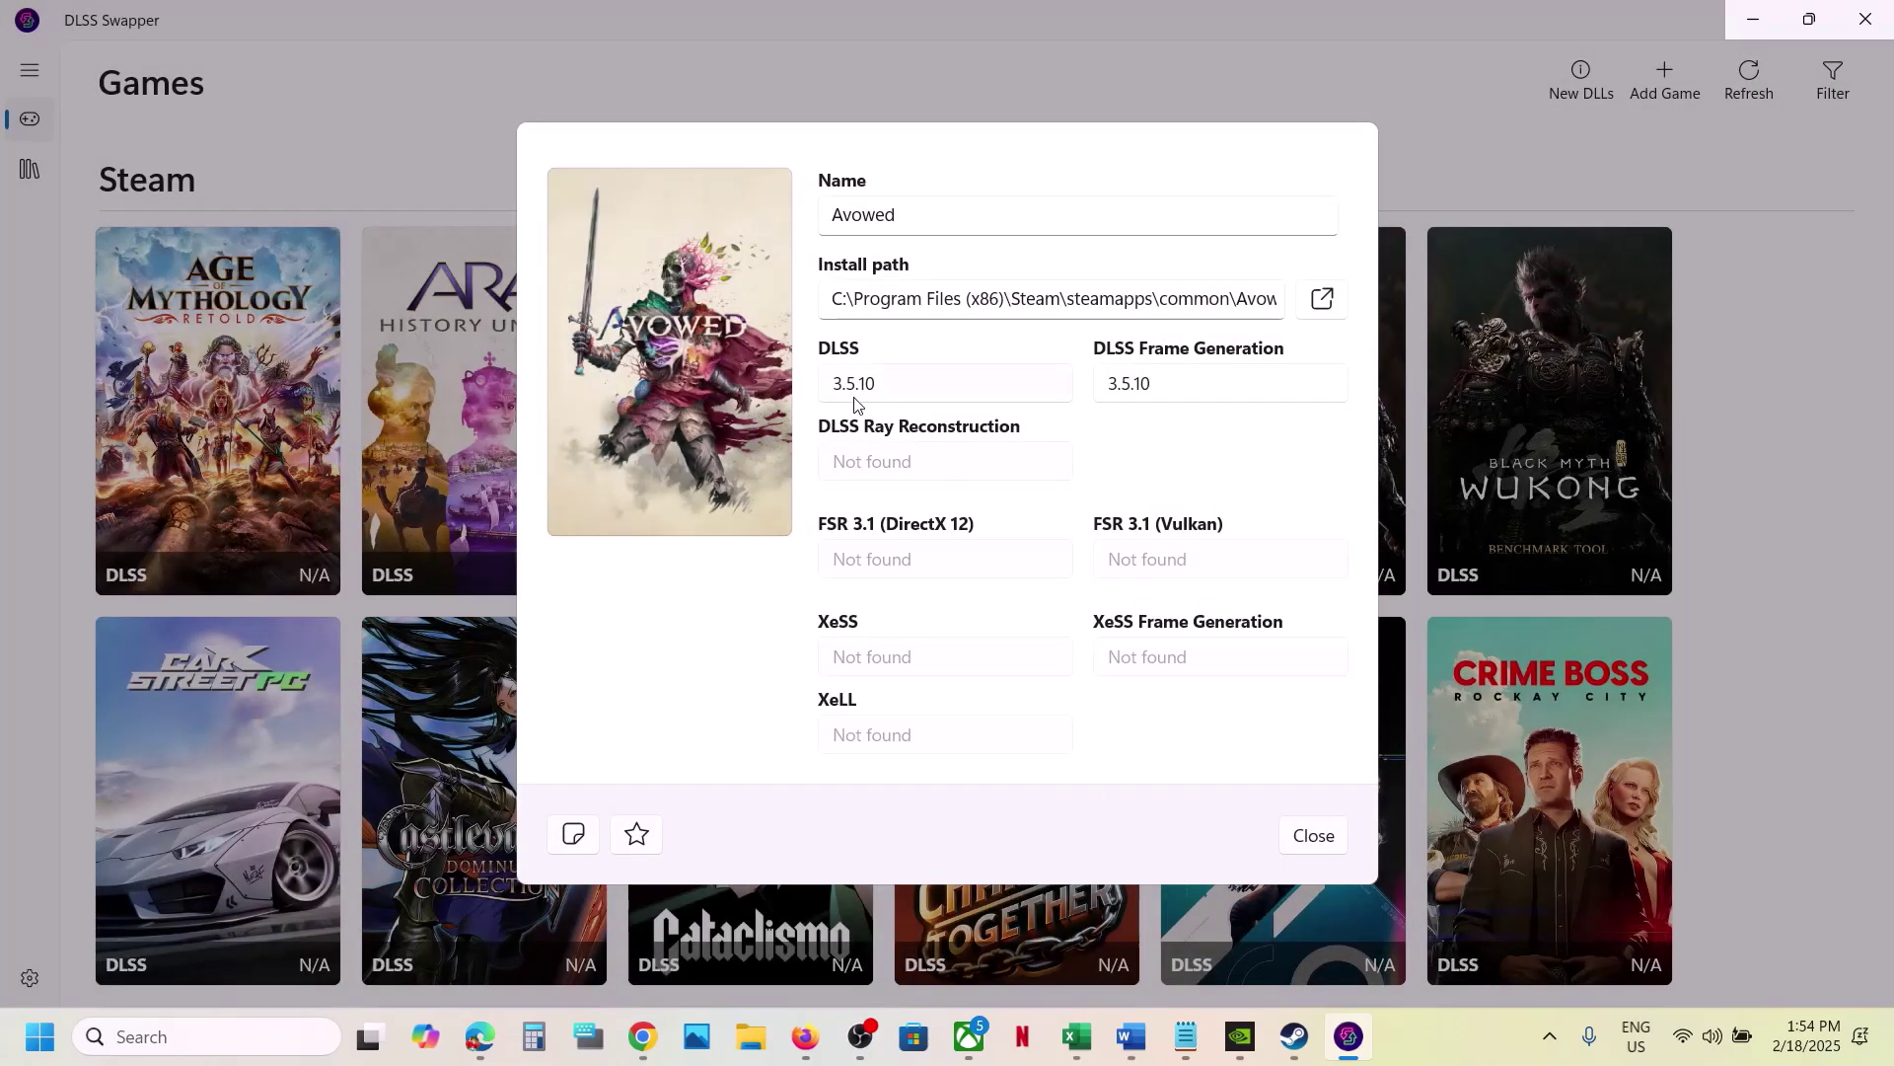
left_click(920, 392)
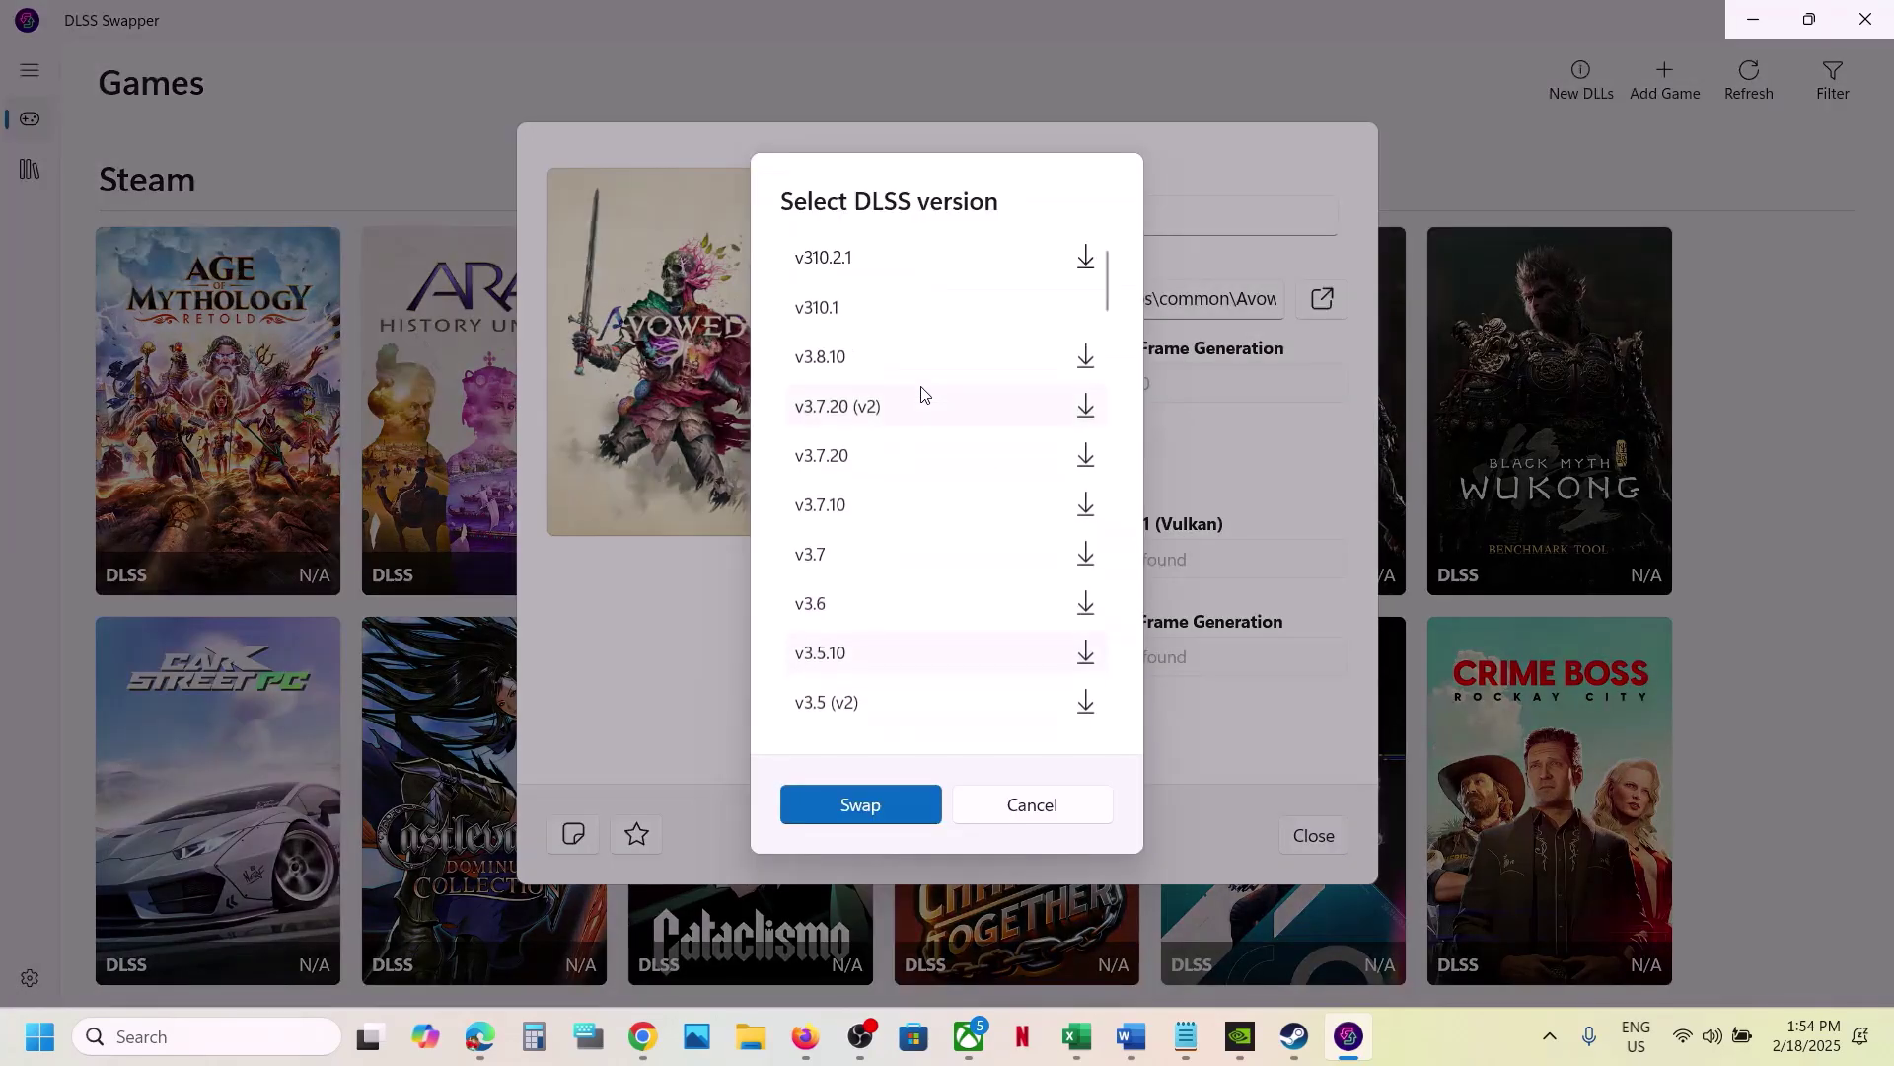
scroll(897, 366, "down", 1)
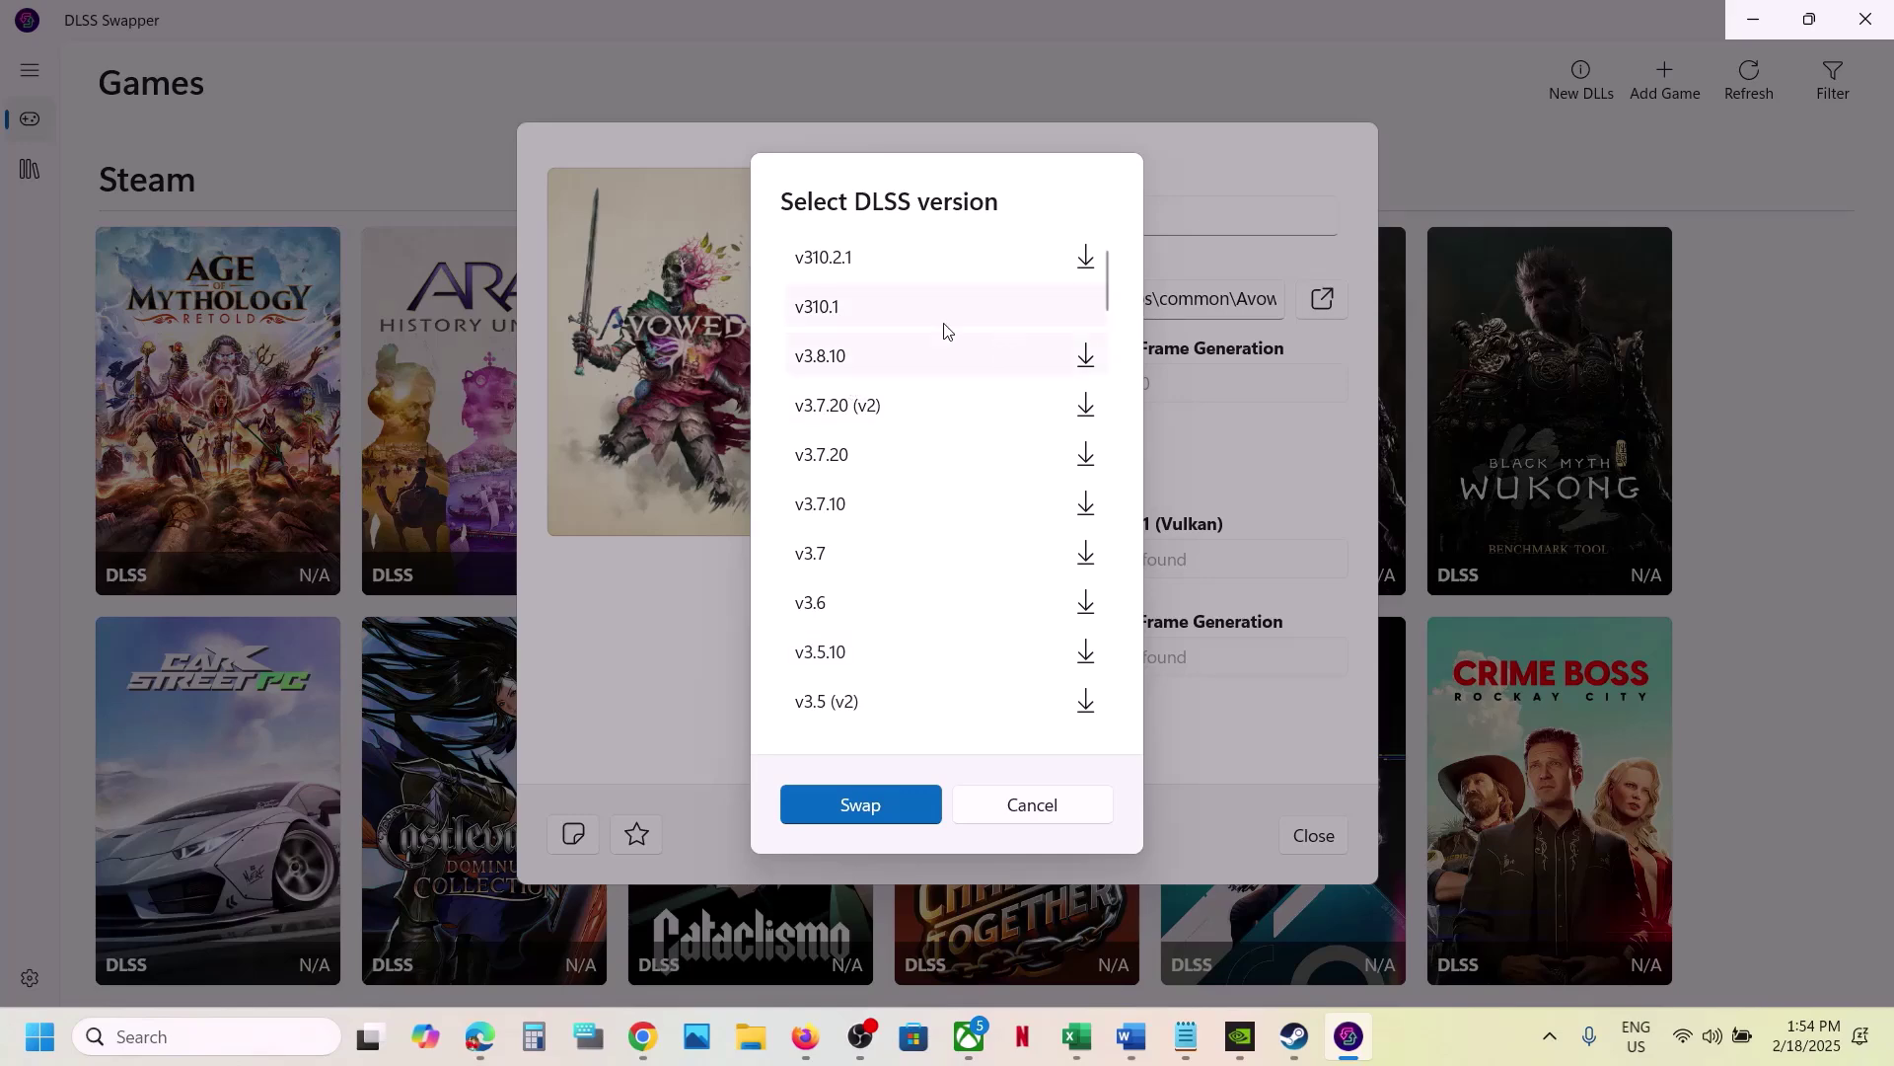
left_click(870, 805)
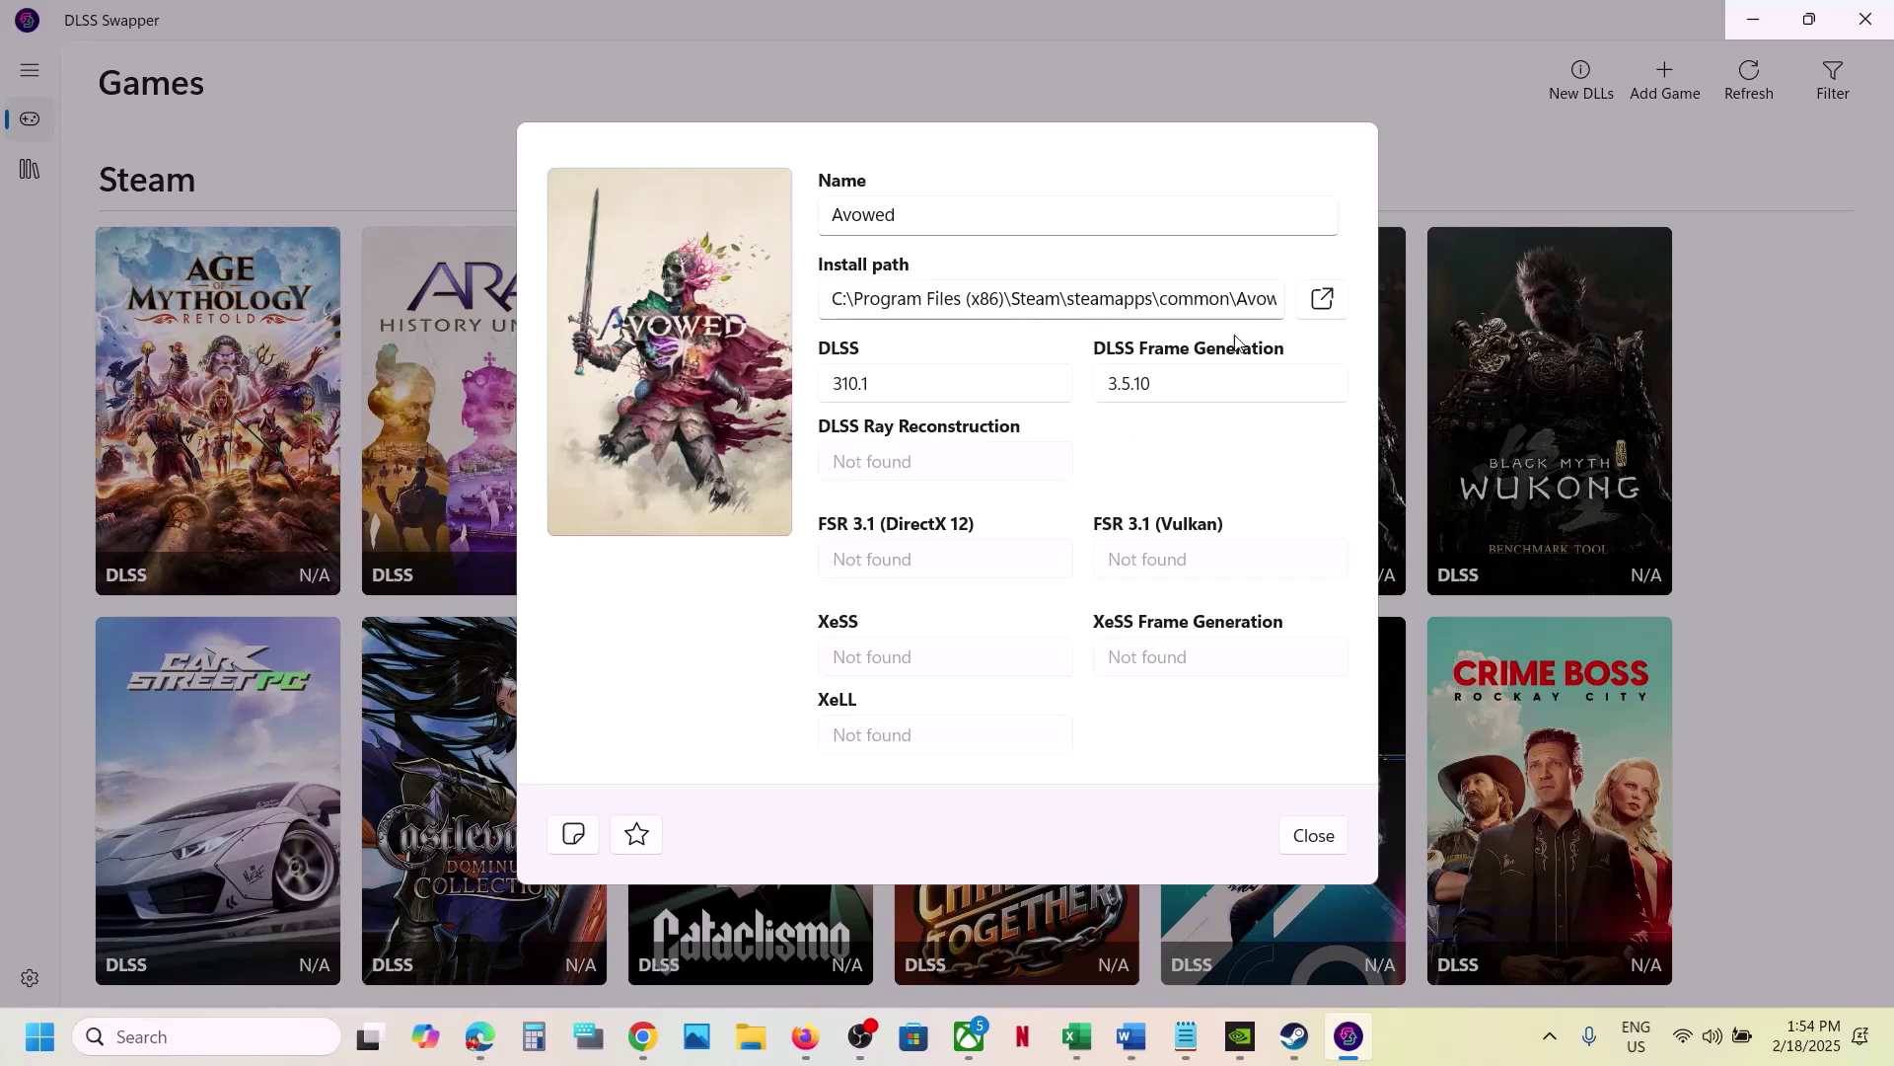
Step: Swap Avowed's DLSS Frame Generation version to v310.1 and close the game's details
left_click(1200, 390)
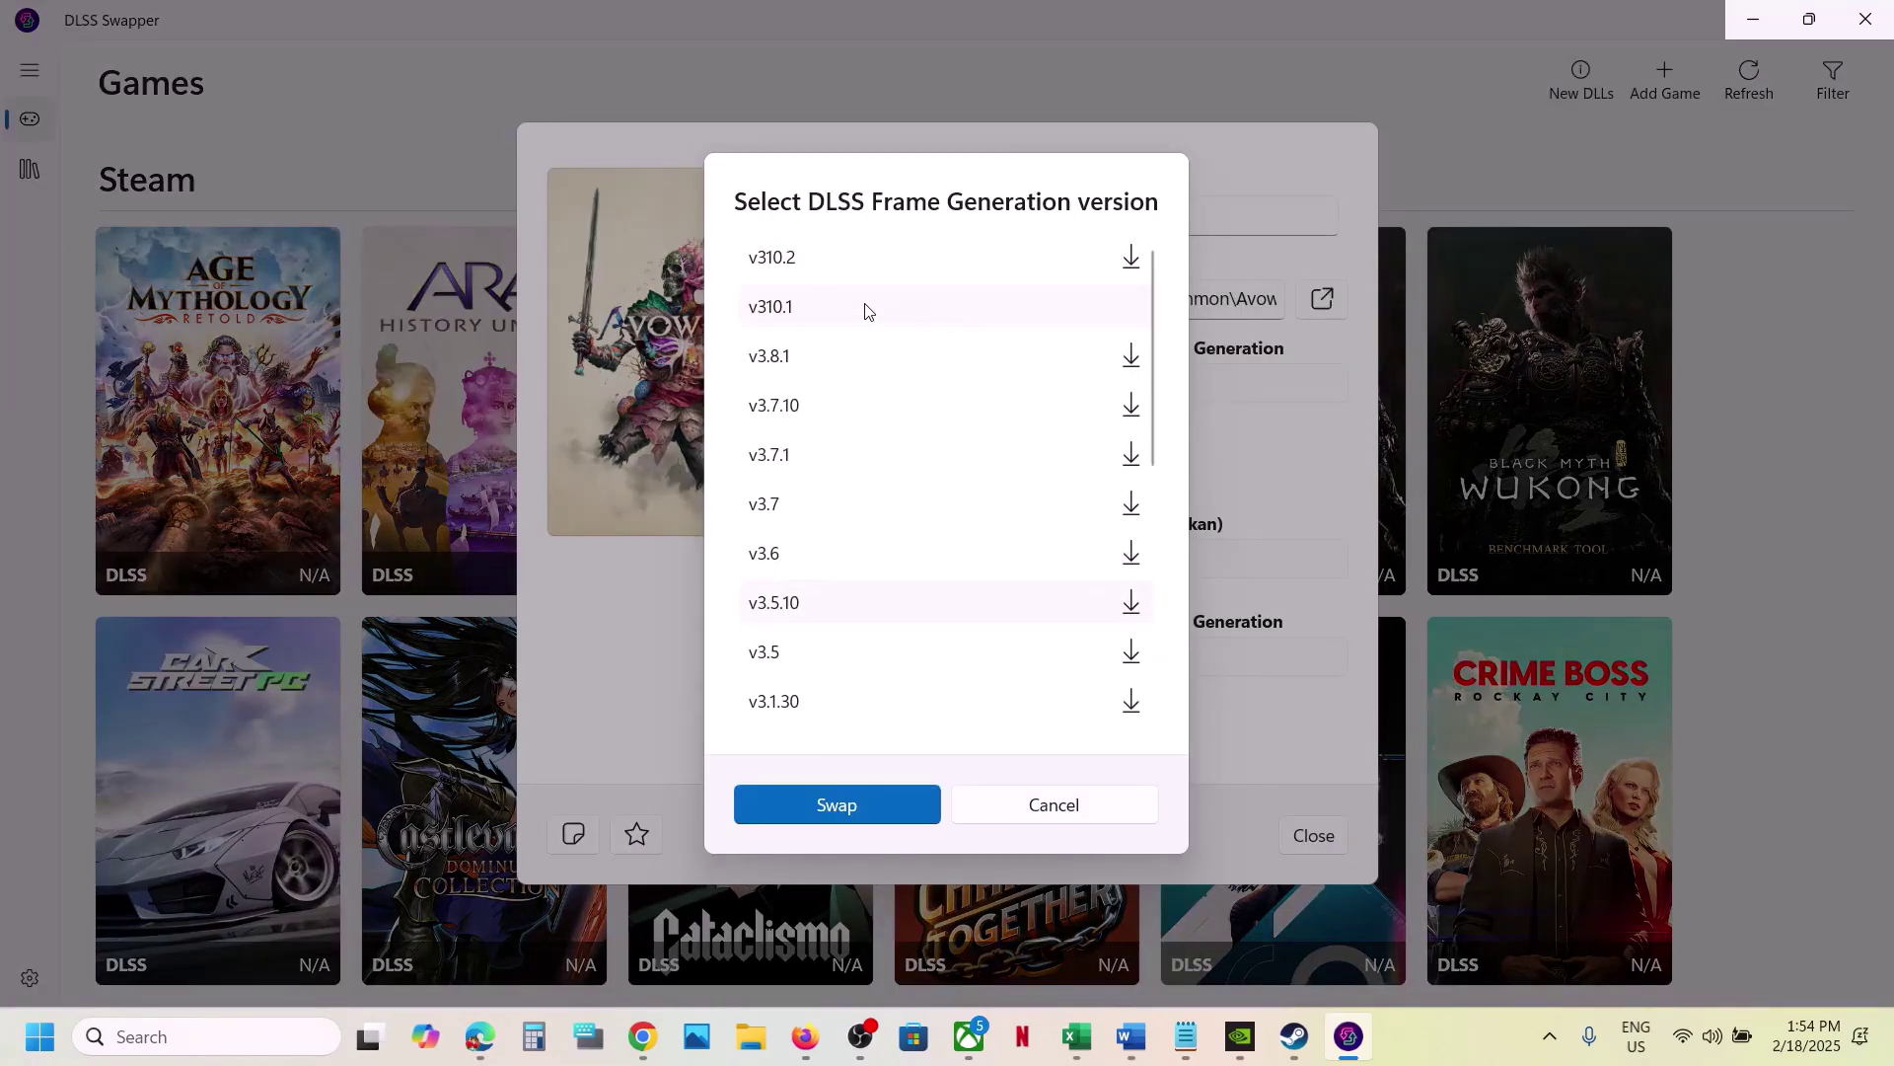
left_click(863, 815)
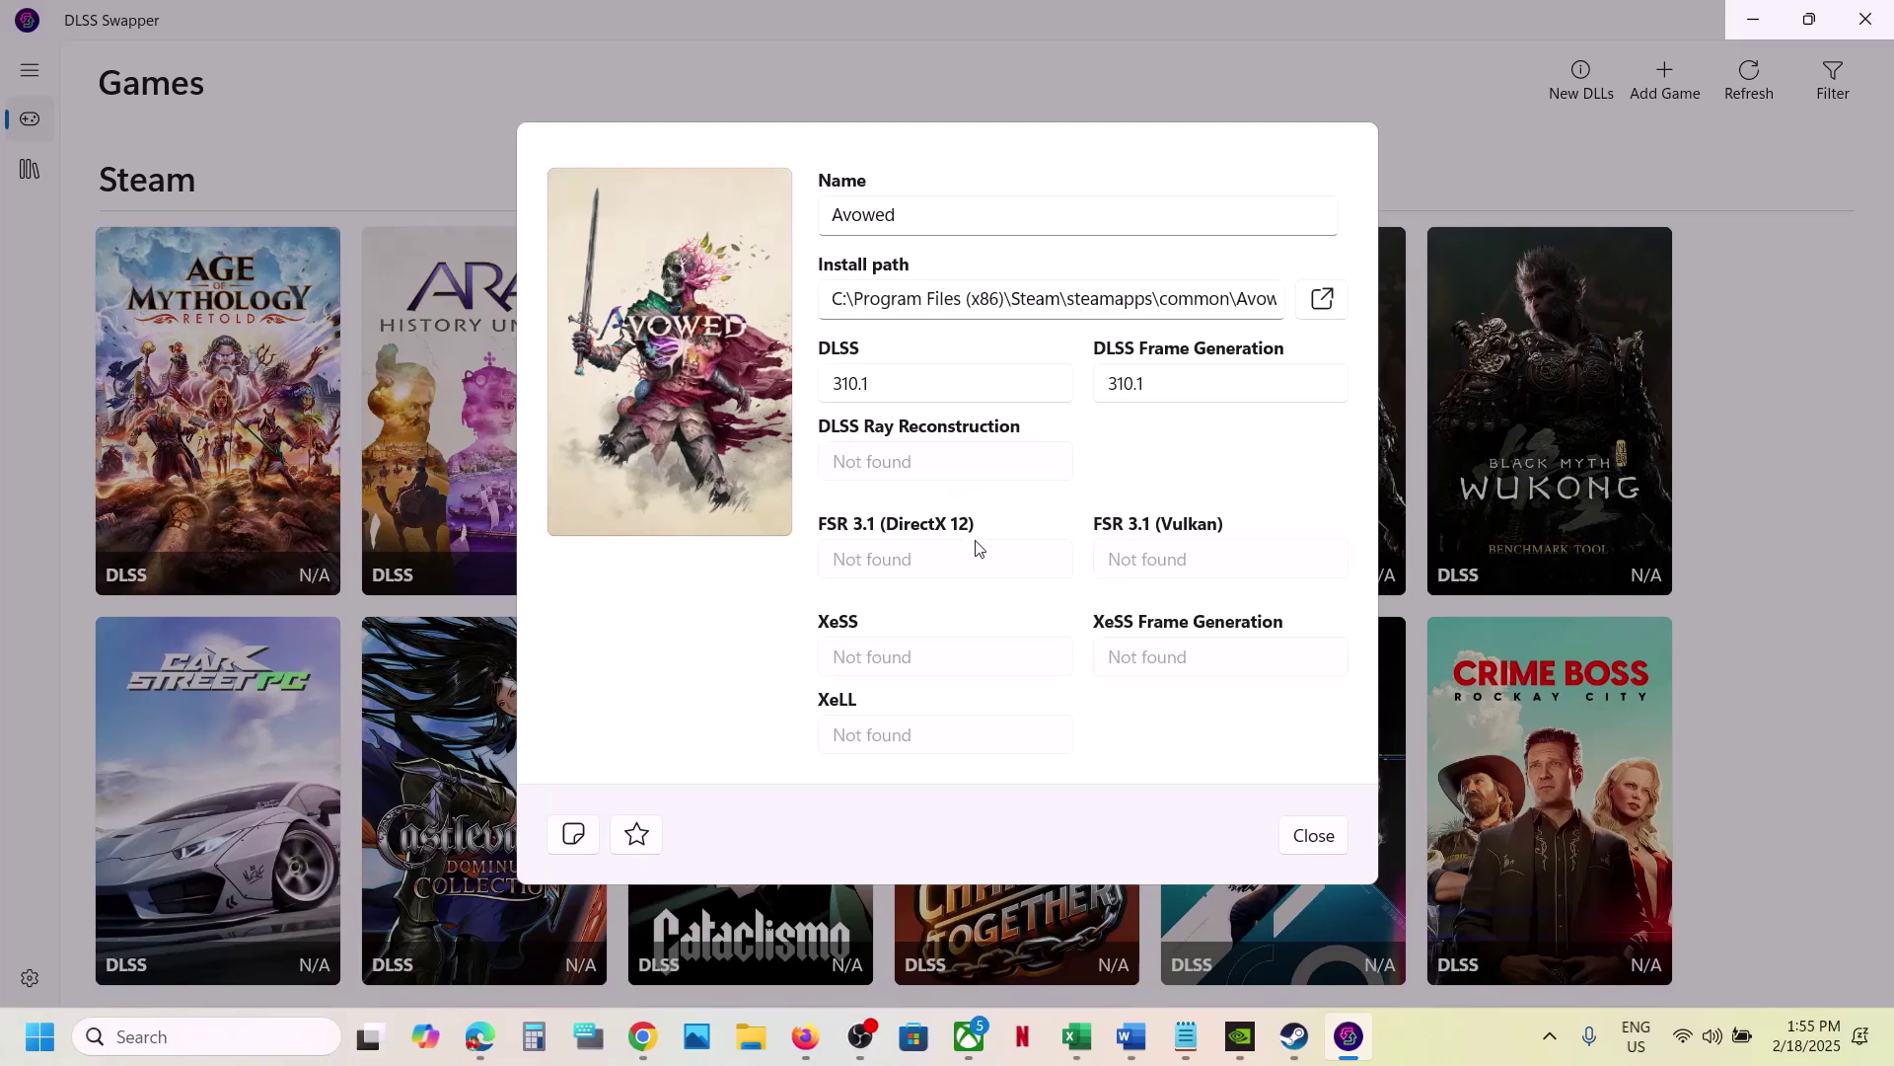
left_click(1306, 829)
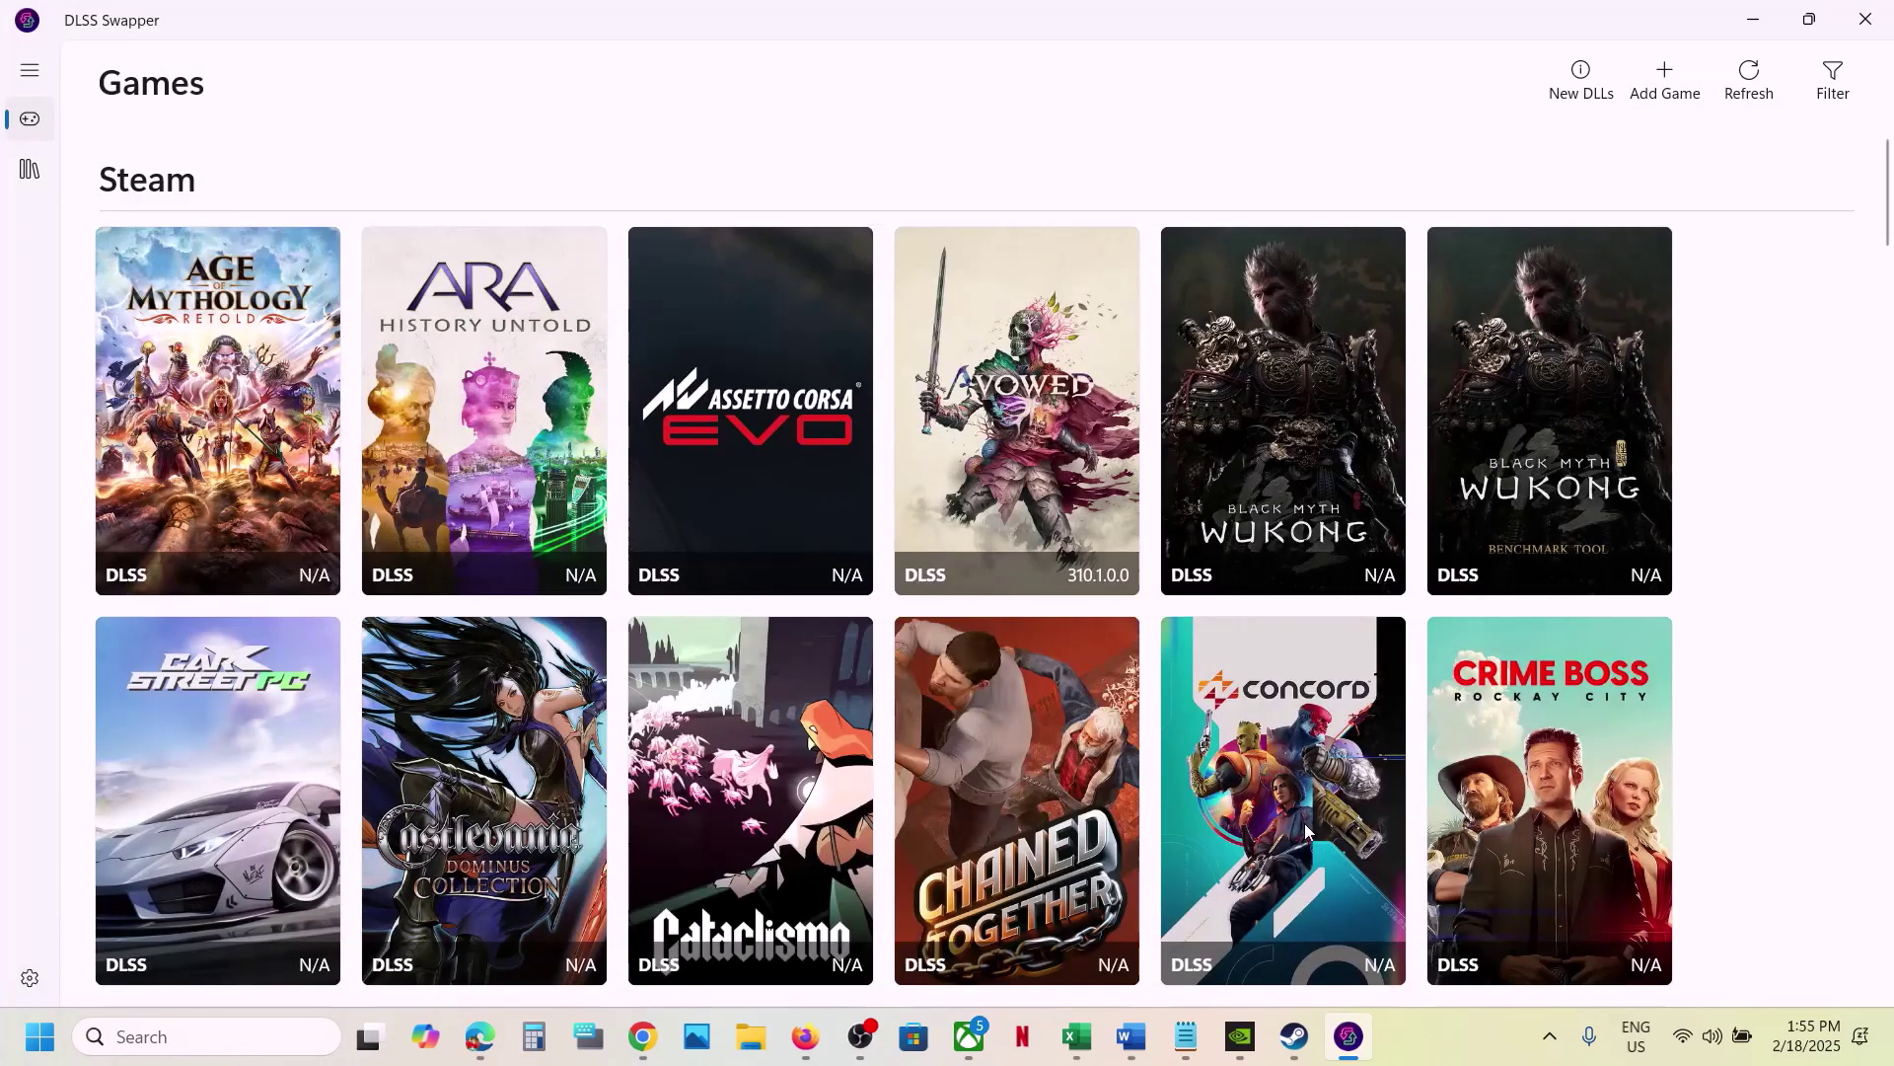
Step: Switch to the Word guide and read Step 6, highlighting its advice on windowed mode, Nvidia Reflex, DLSS override and G Sync
left_click(1148, 1036)
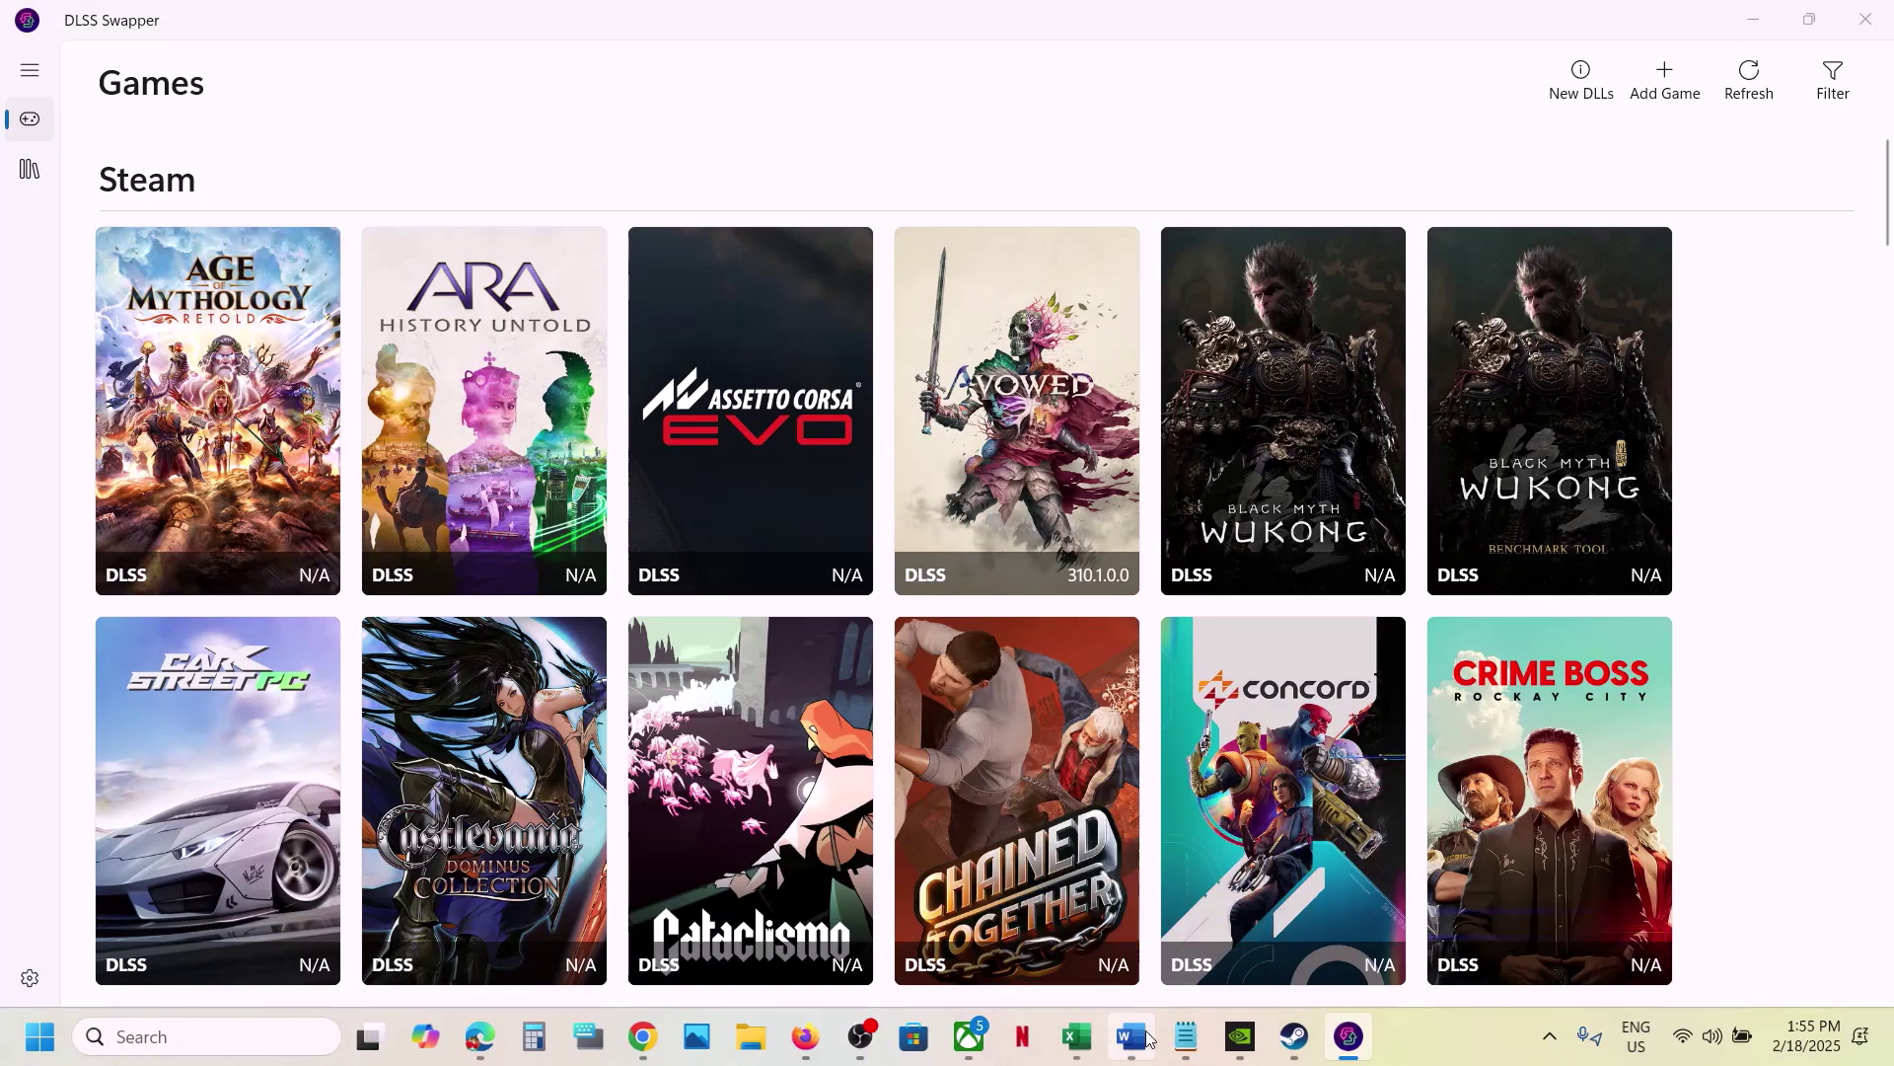
scroll(939, 770, "down", 4)
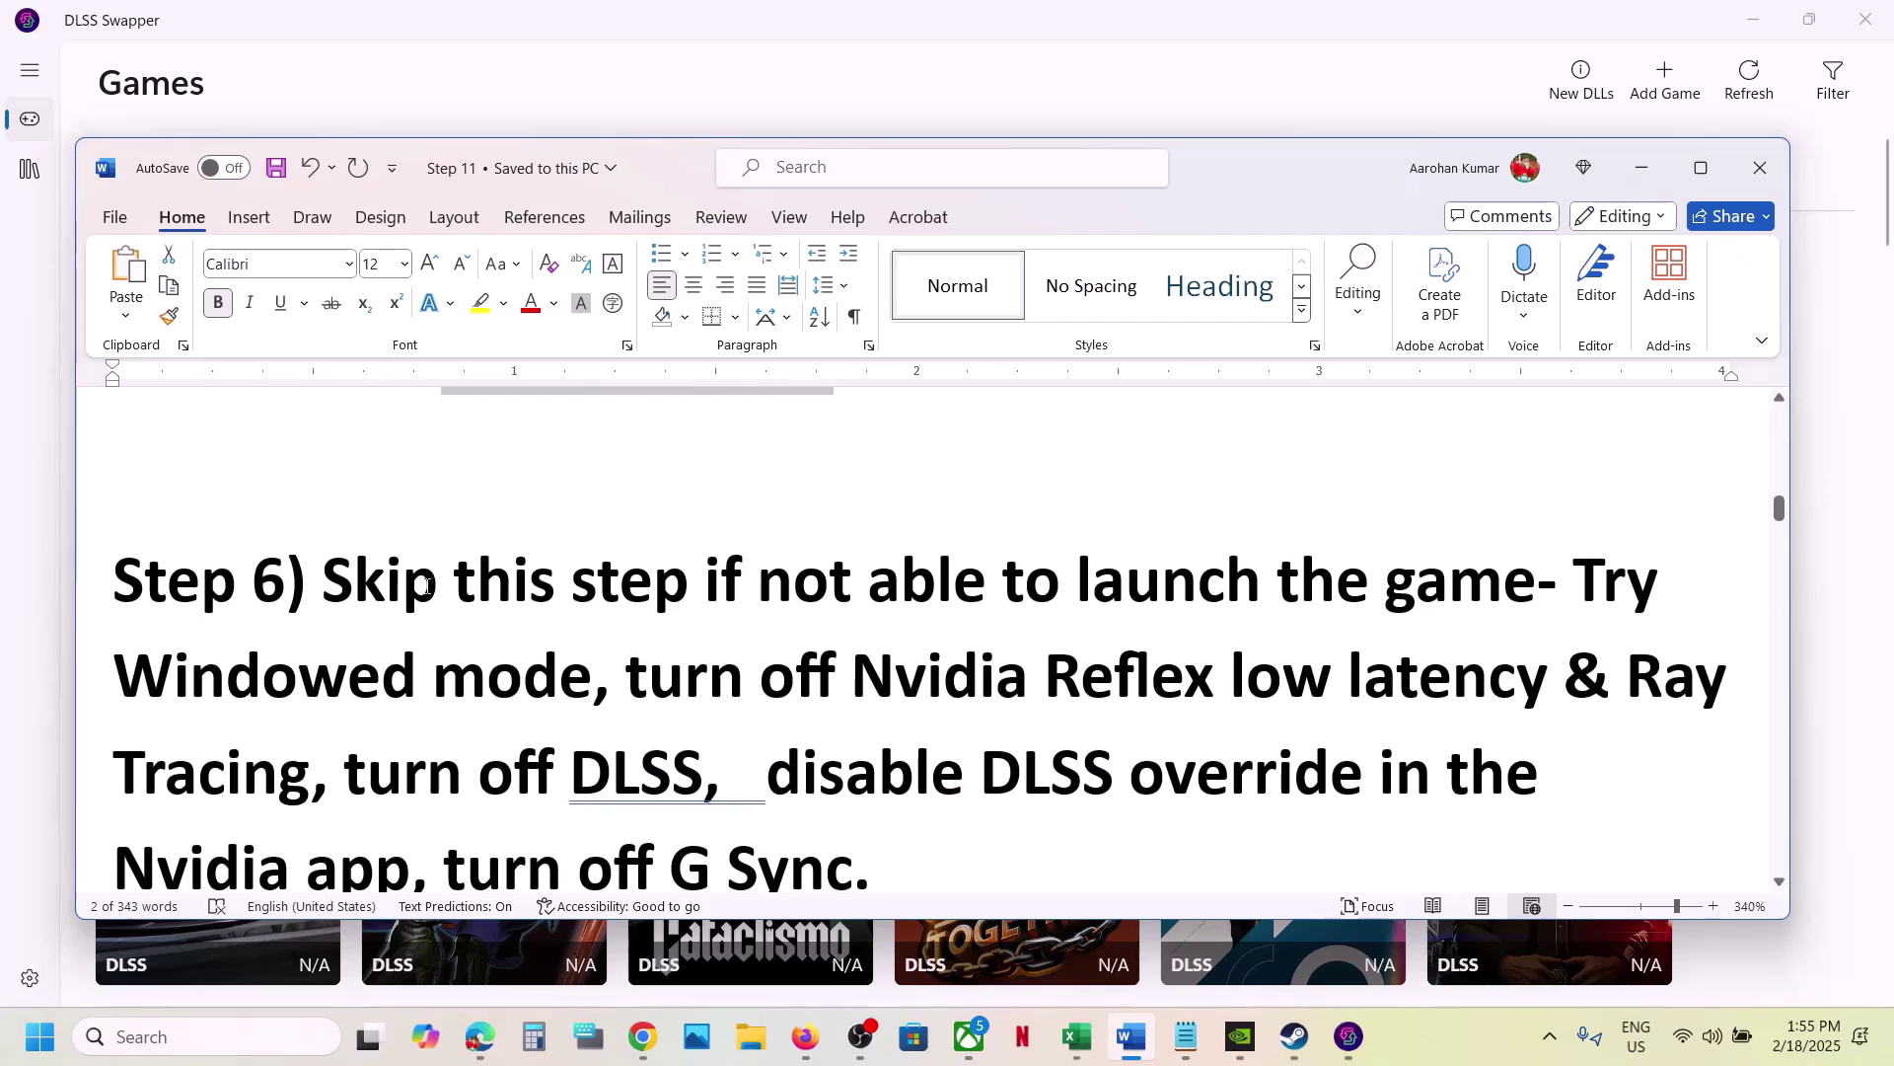
left_click_drag(323, 582, 1337, 697)
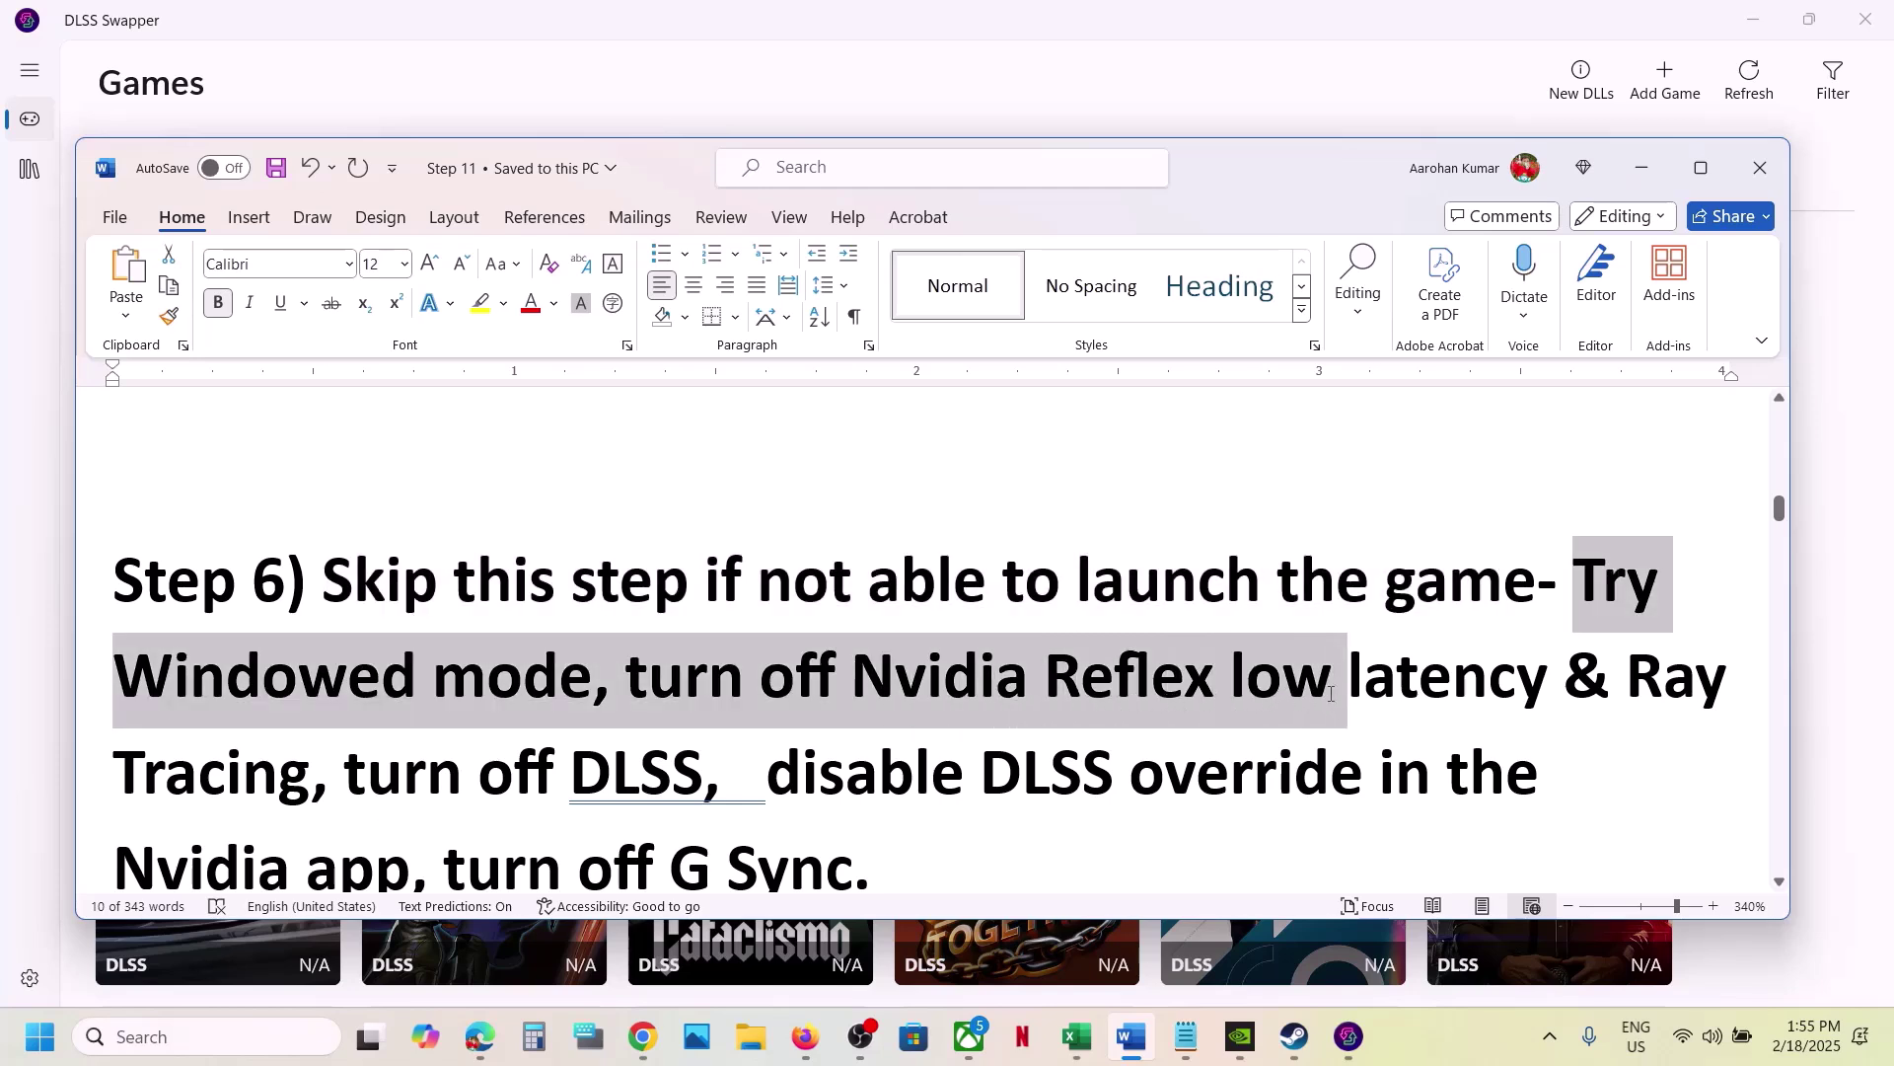
scroll(307, 693, "down", 1)
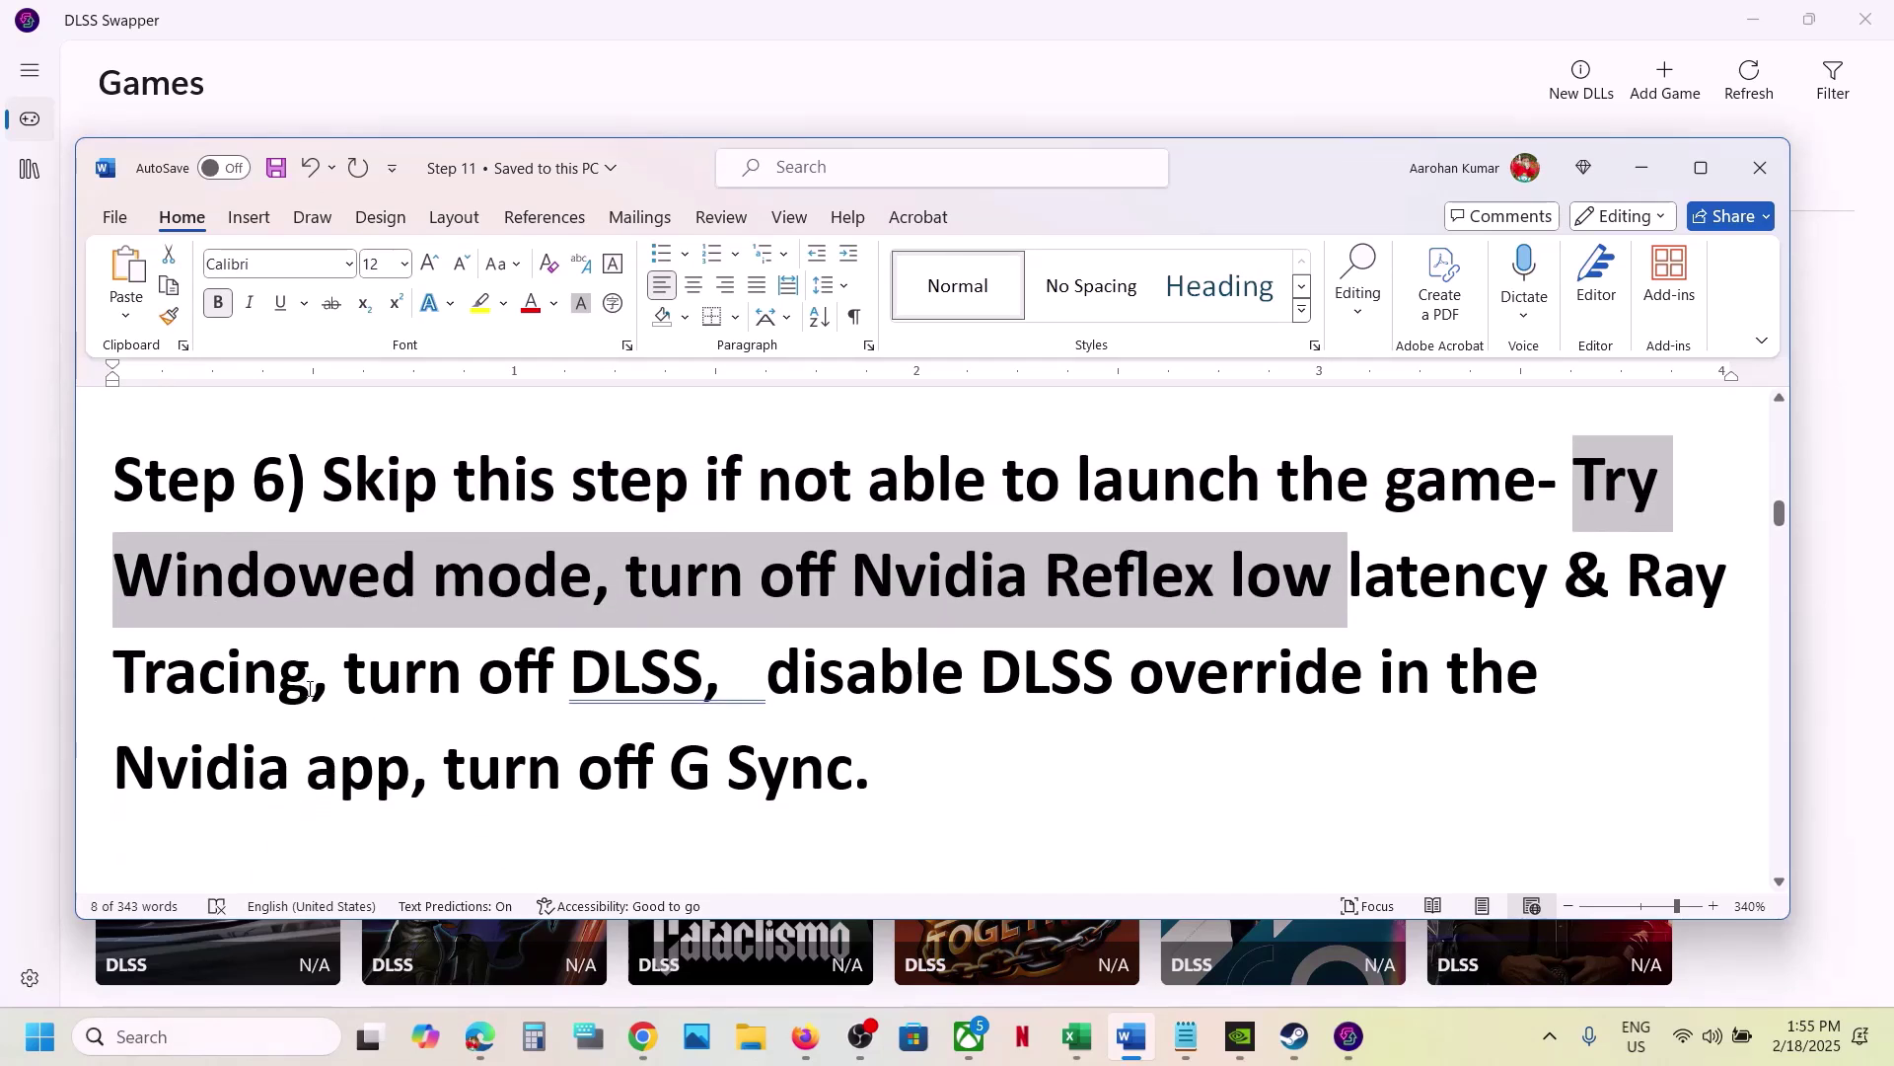
left_click_drag(344, 681, 388, 794)
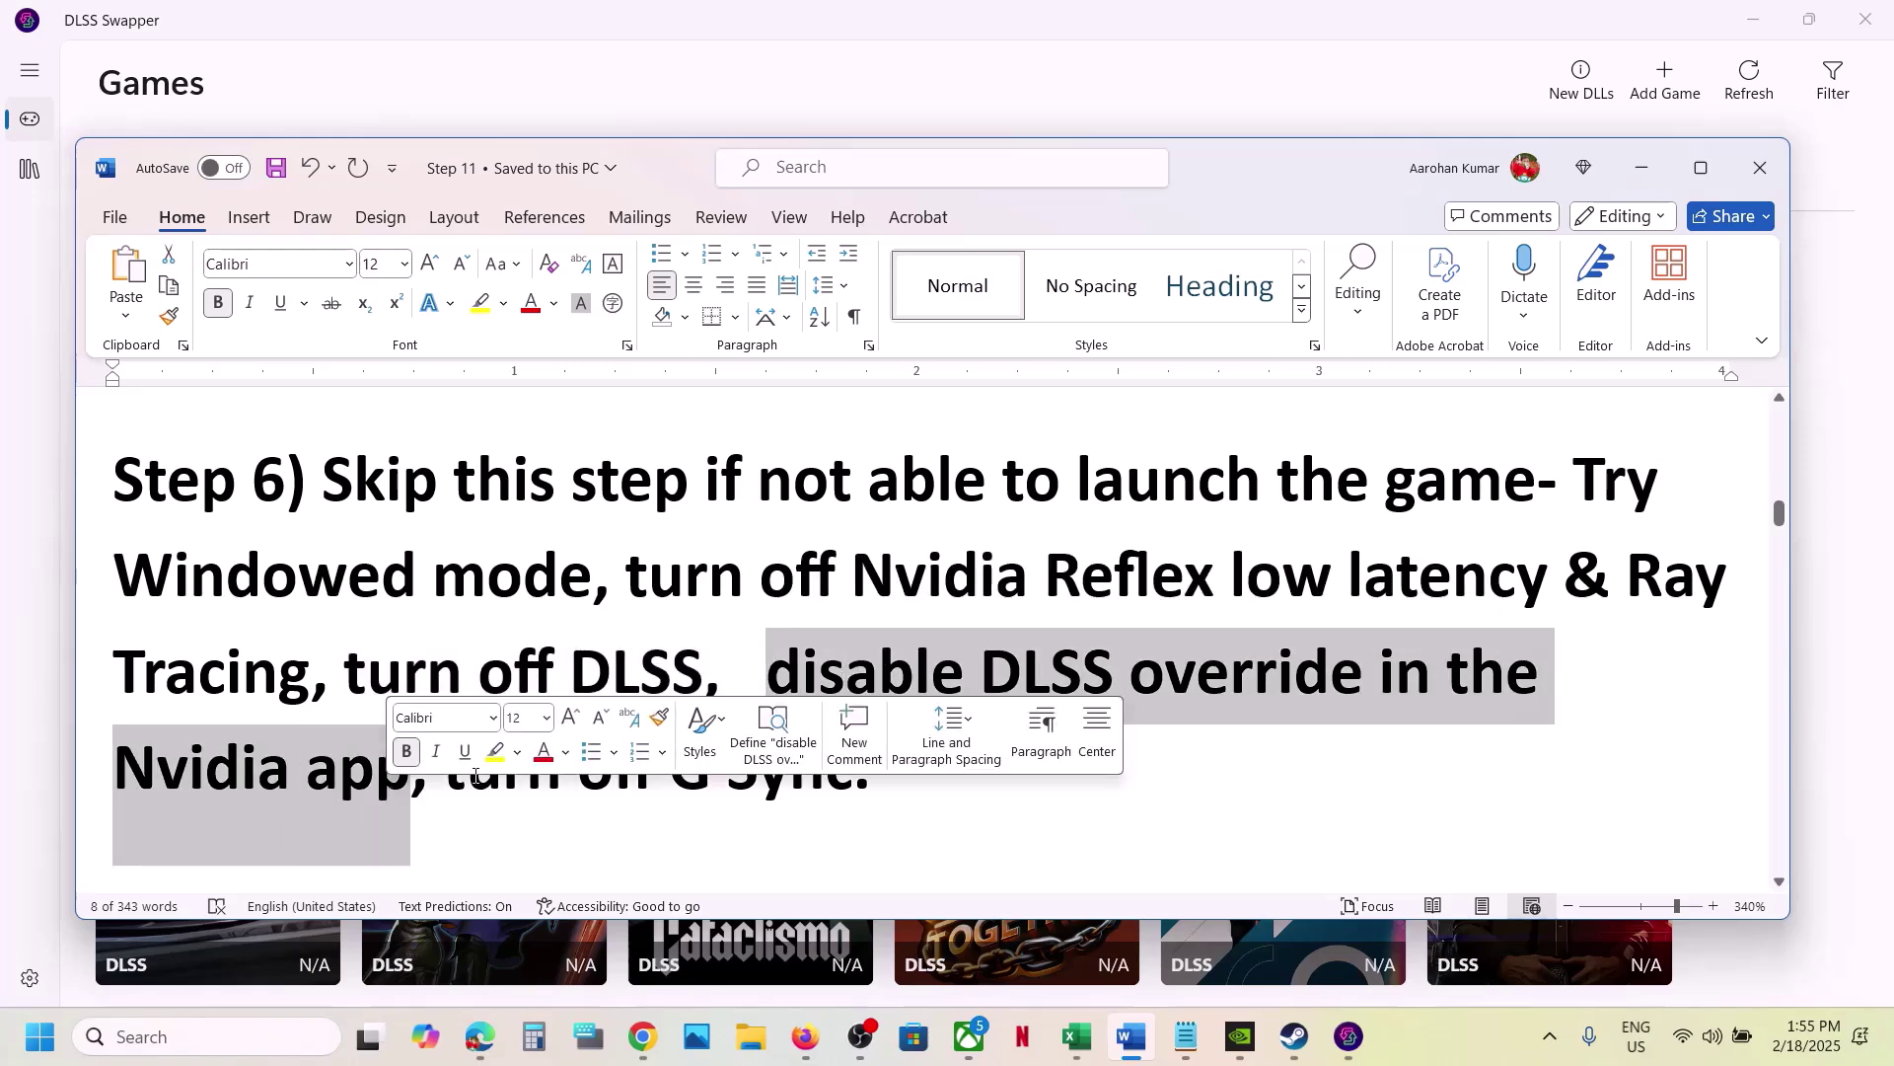
left_click_drag(901, 792, 323, 480)
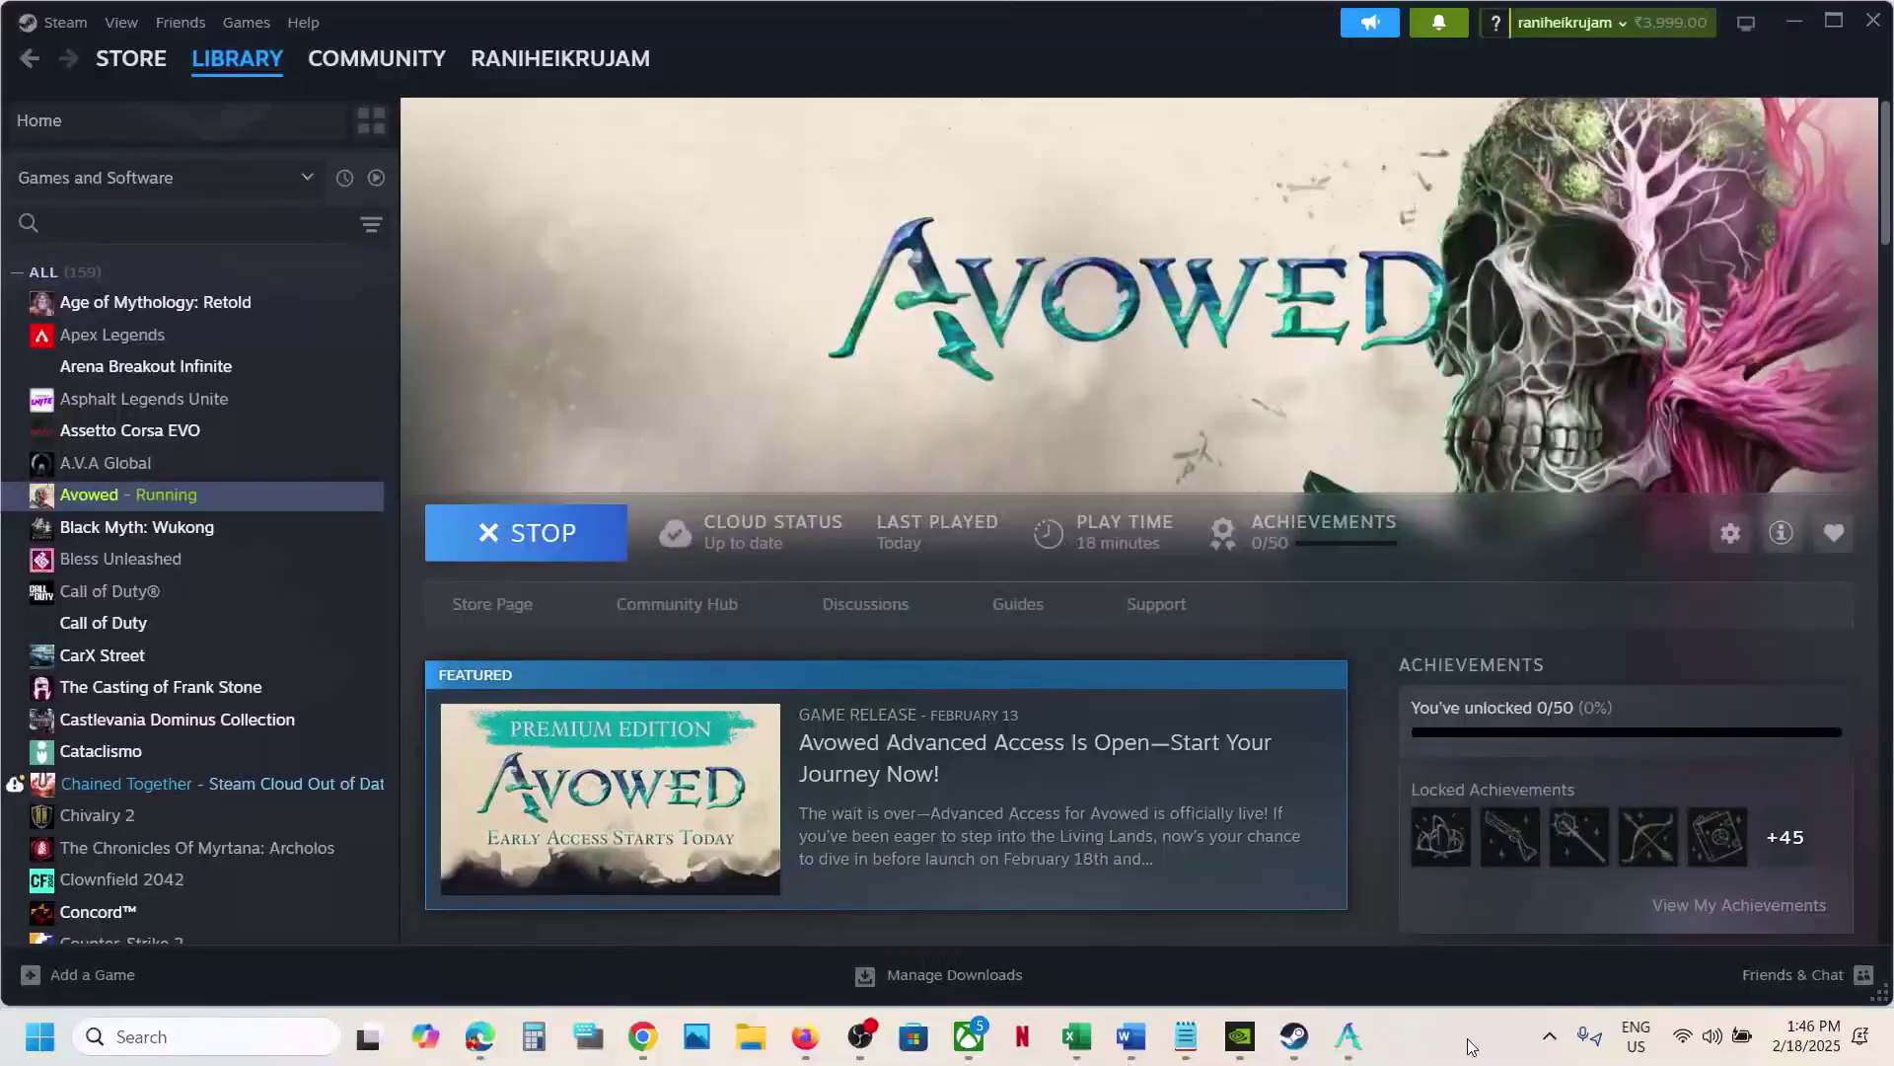
Step: Switch to the running Avowed game, set its Window Mode to Windowed in the graphics settings, and check the resolution options
left_click(1348, 1036)
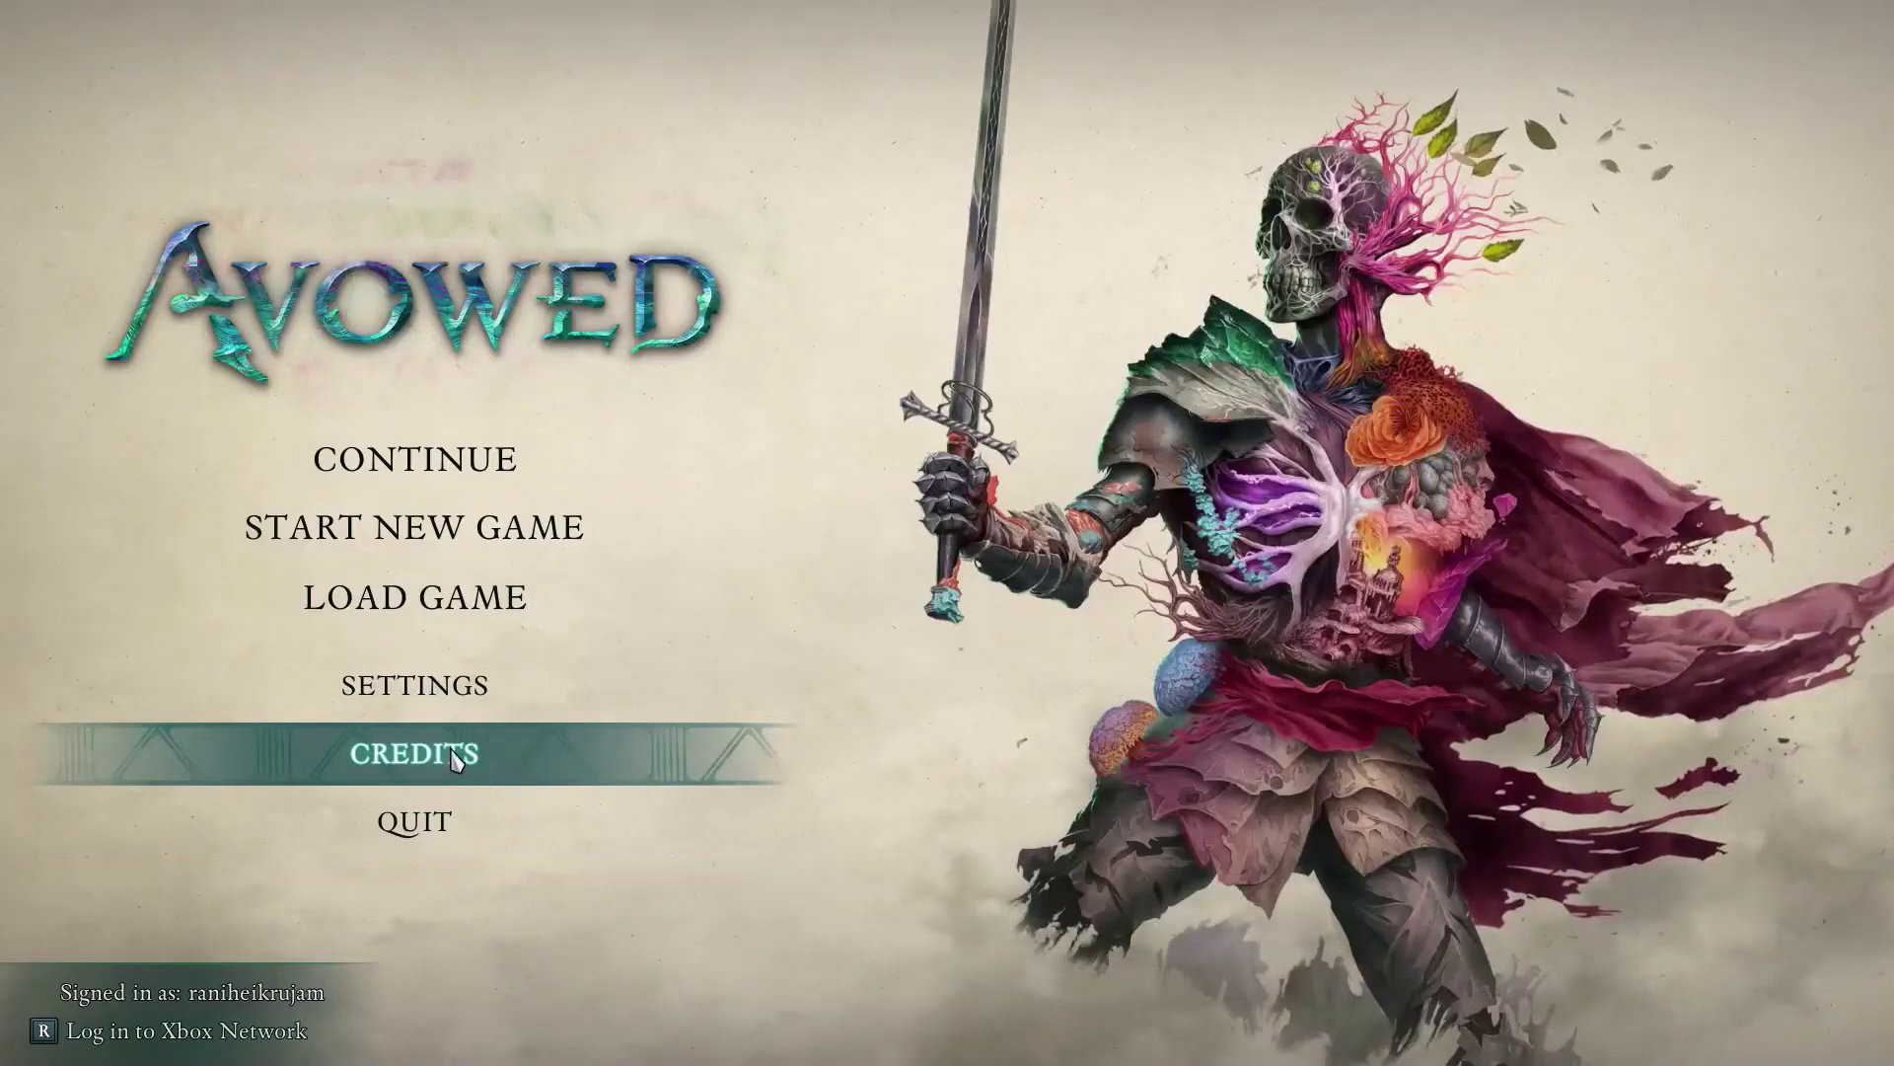
left_click(432, 710)
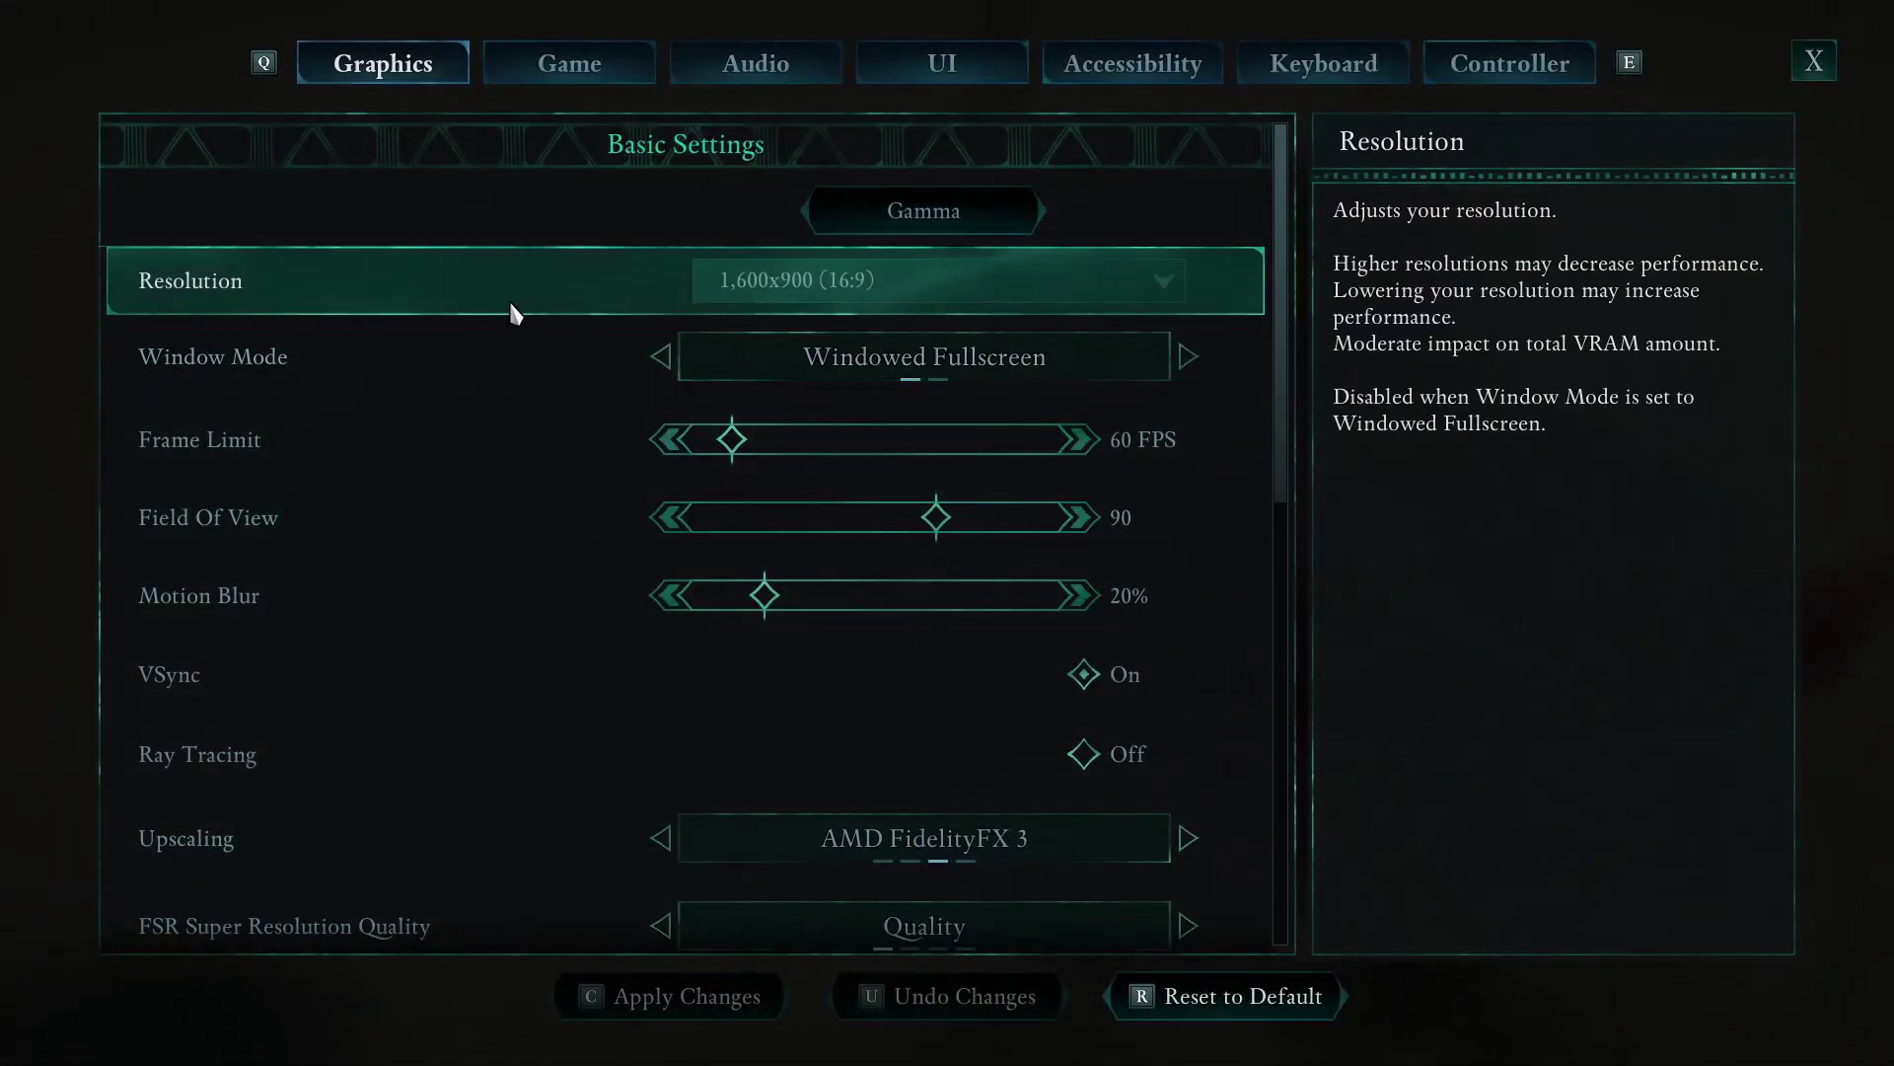
left_click(676, 358)
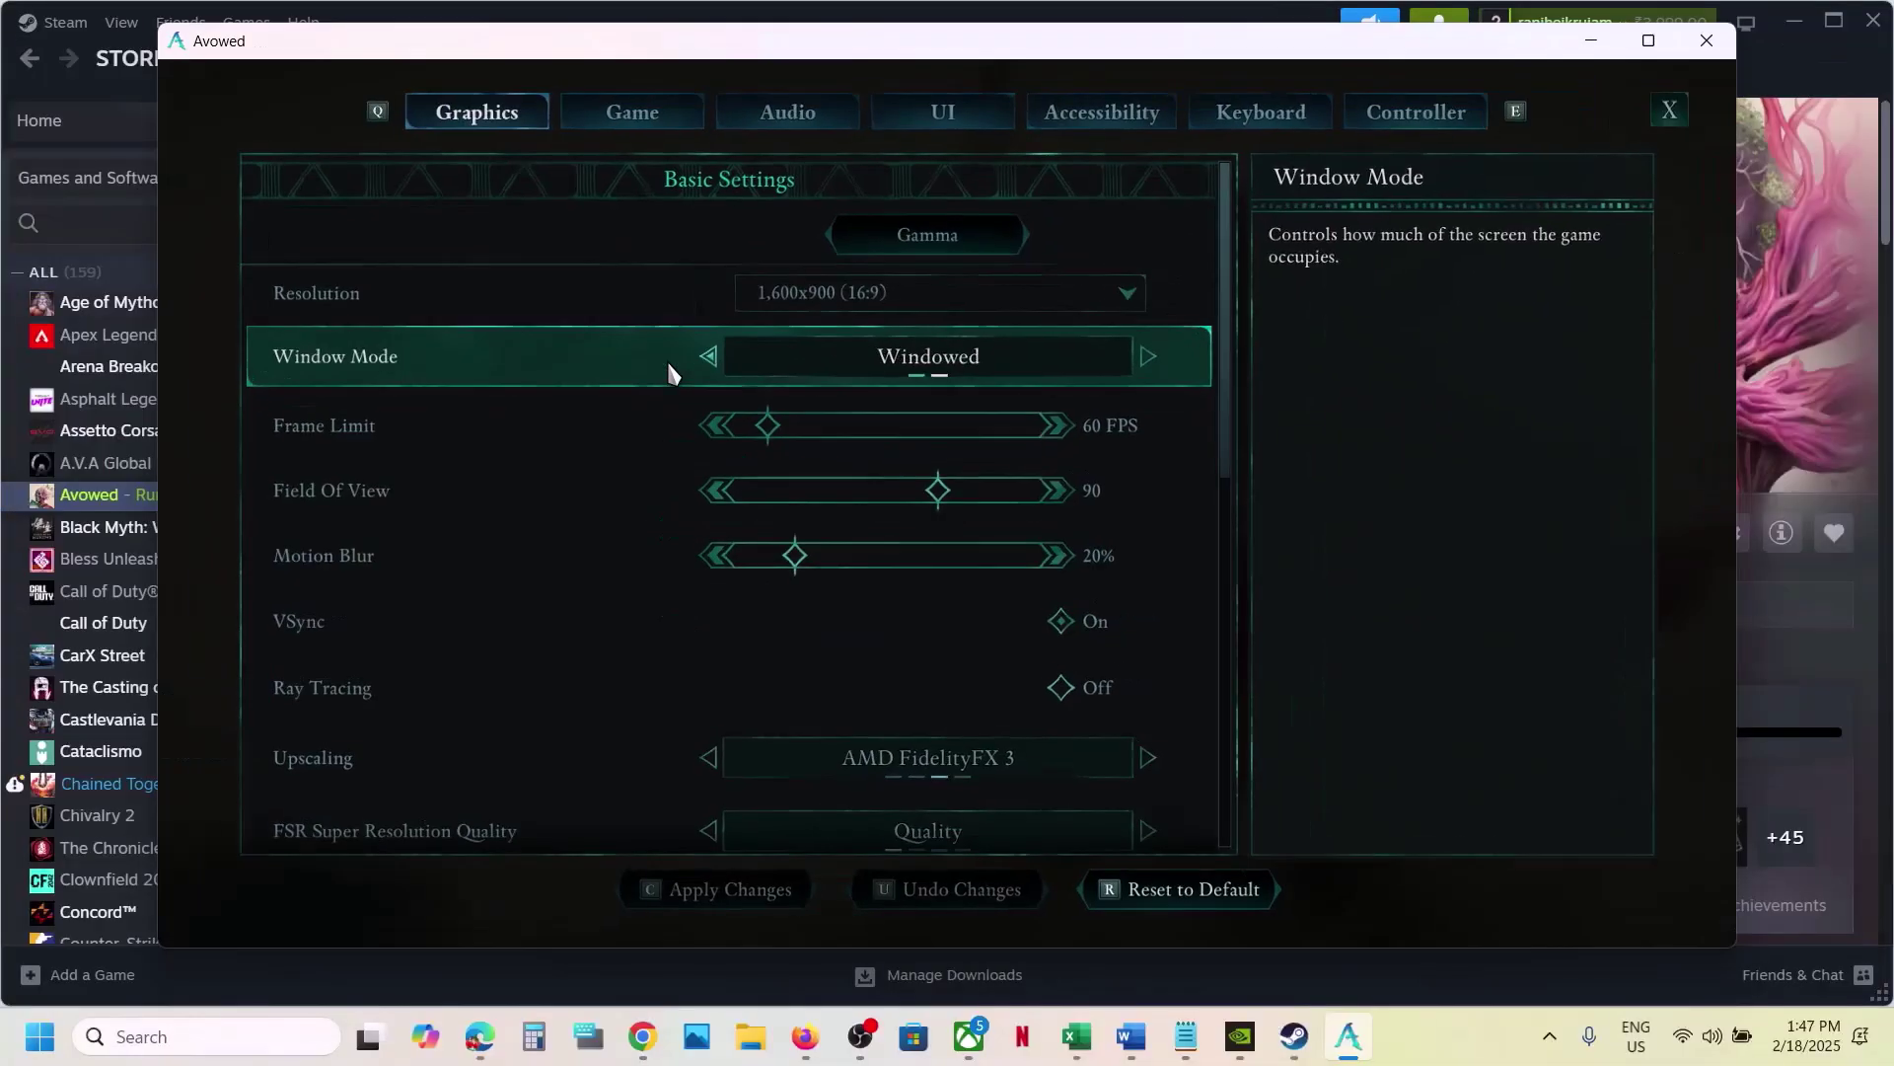
left_click(900, 302)
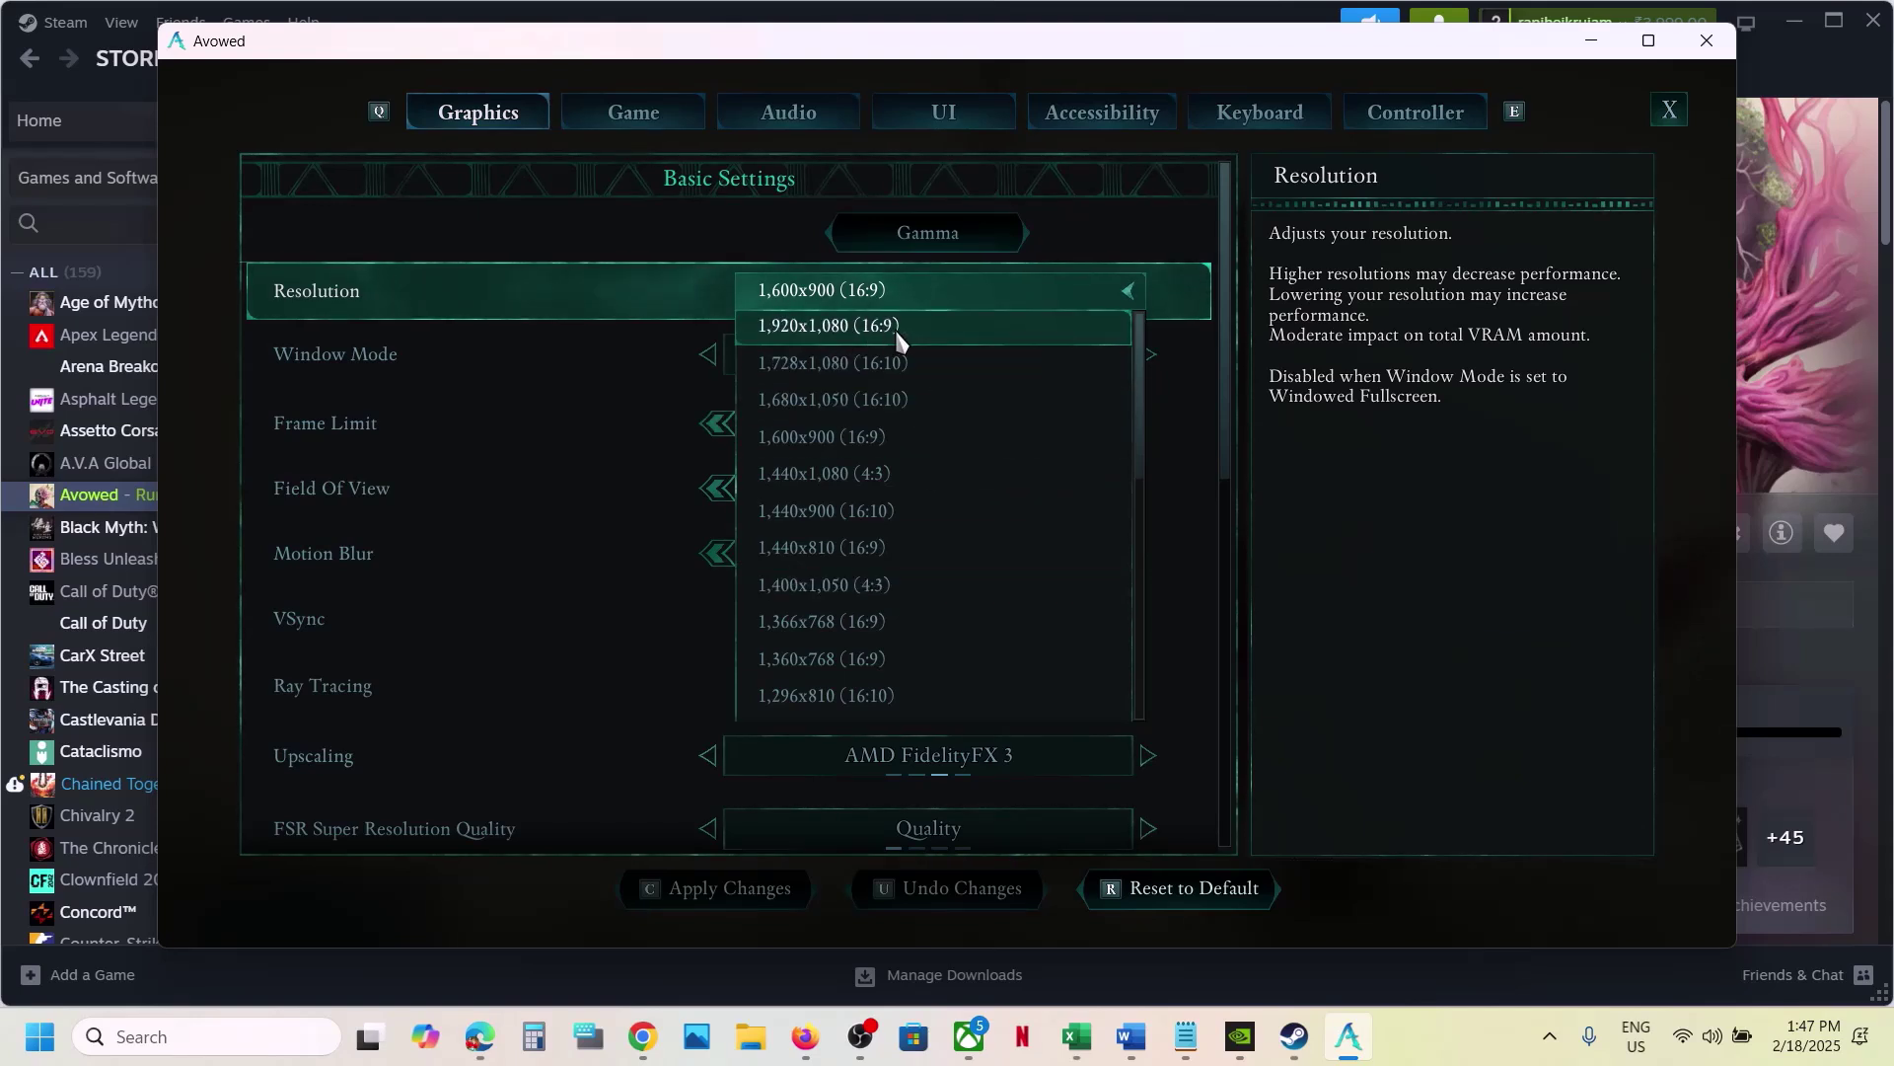
left_click(730, 225)
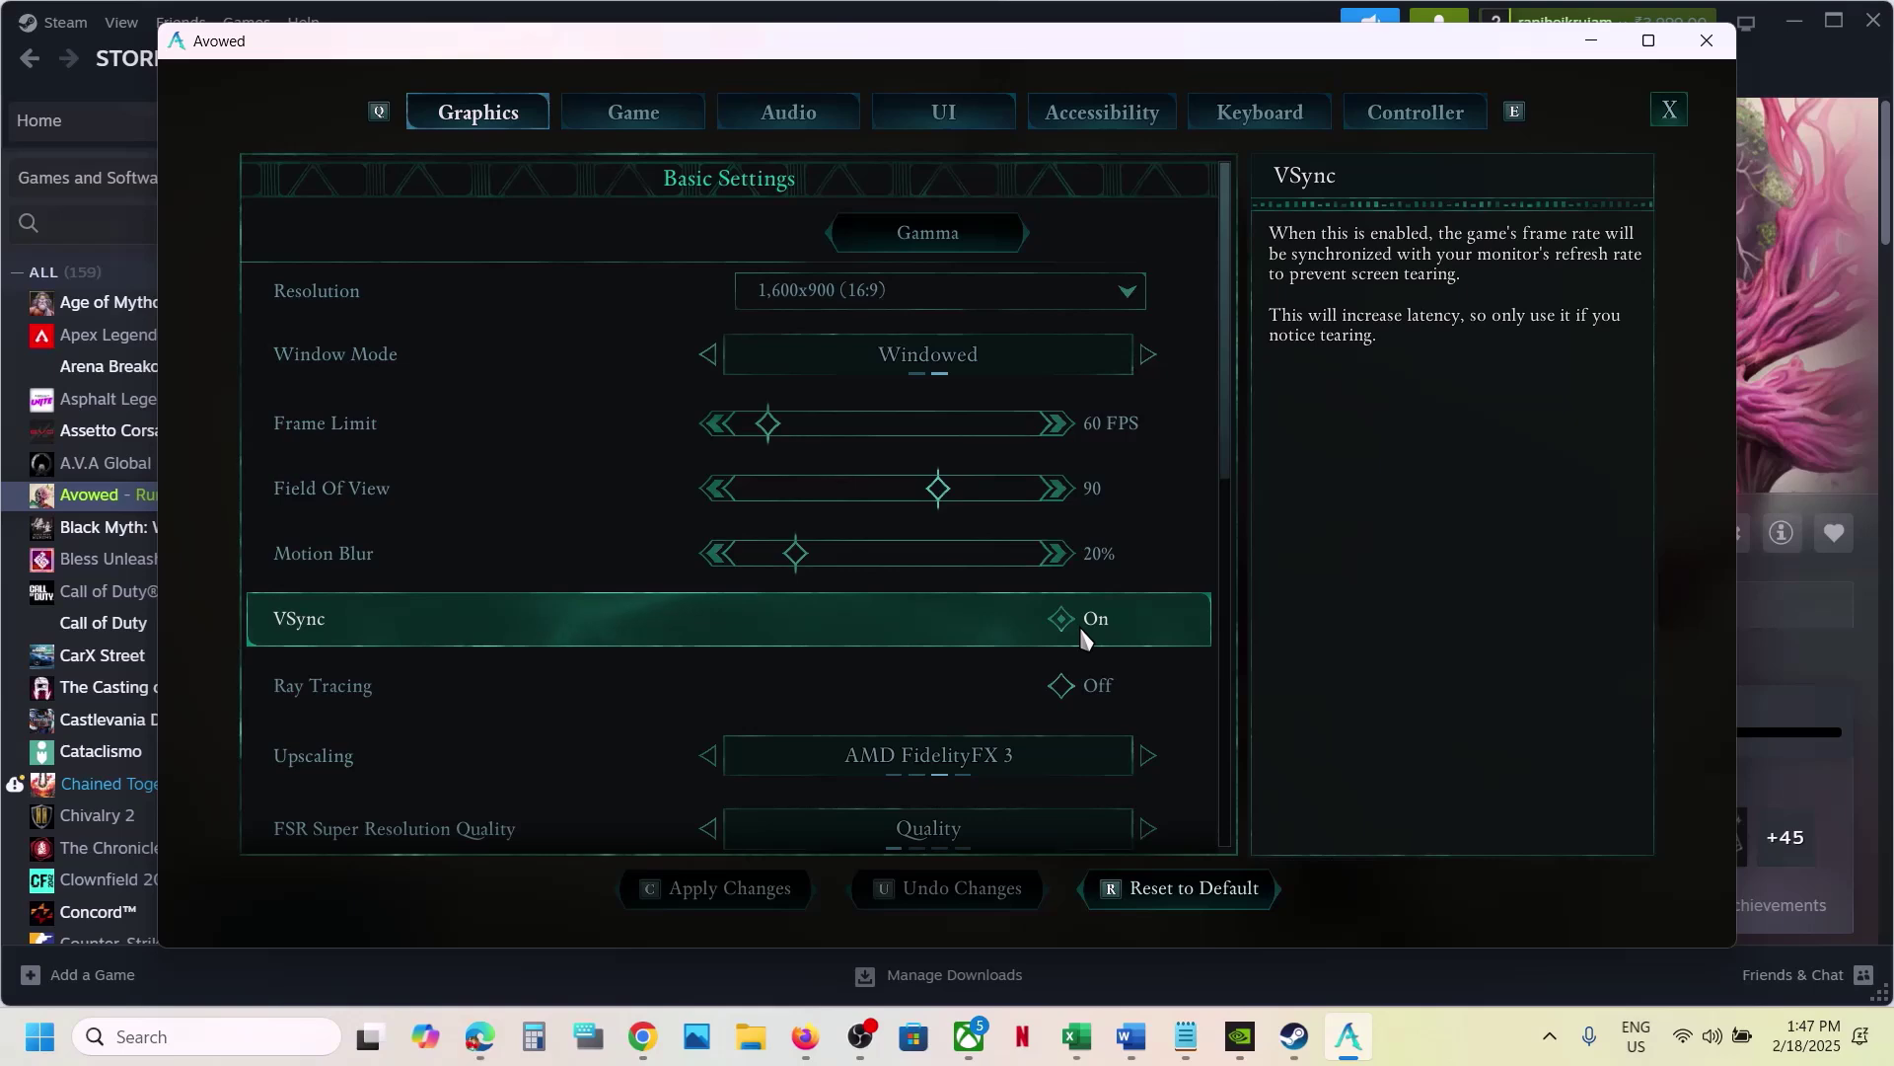
Step: Turn ray tracing on, acknowledge the restart notice, and turn ray tracing back off
left_click(1061, 688)
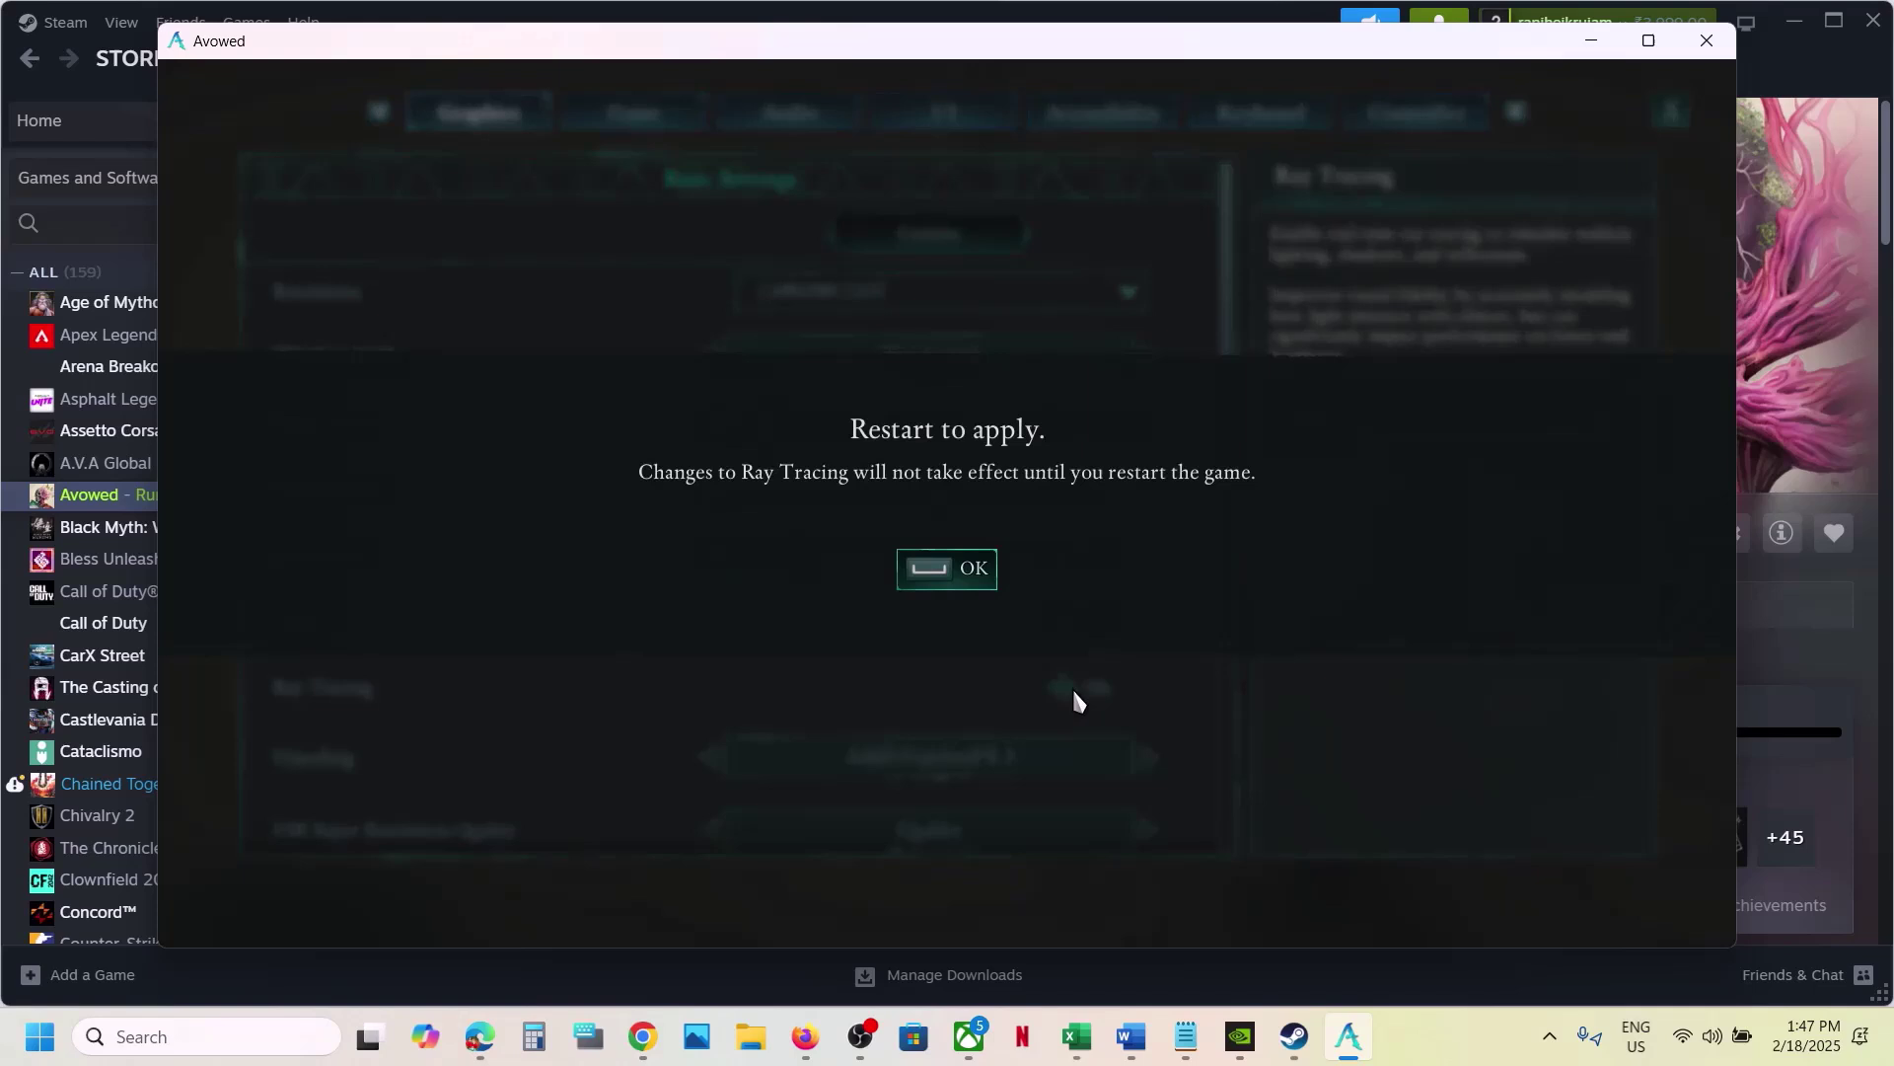
left_click(962, 578)
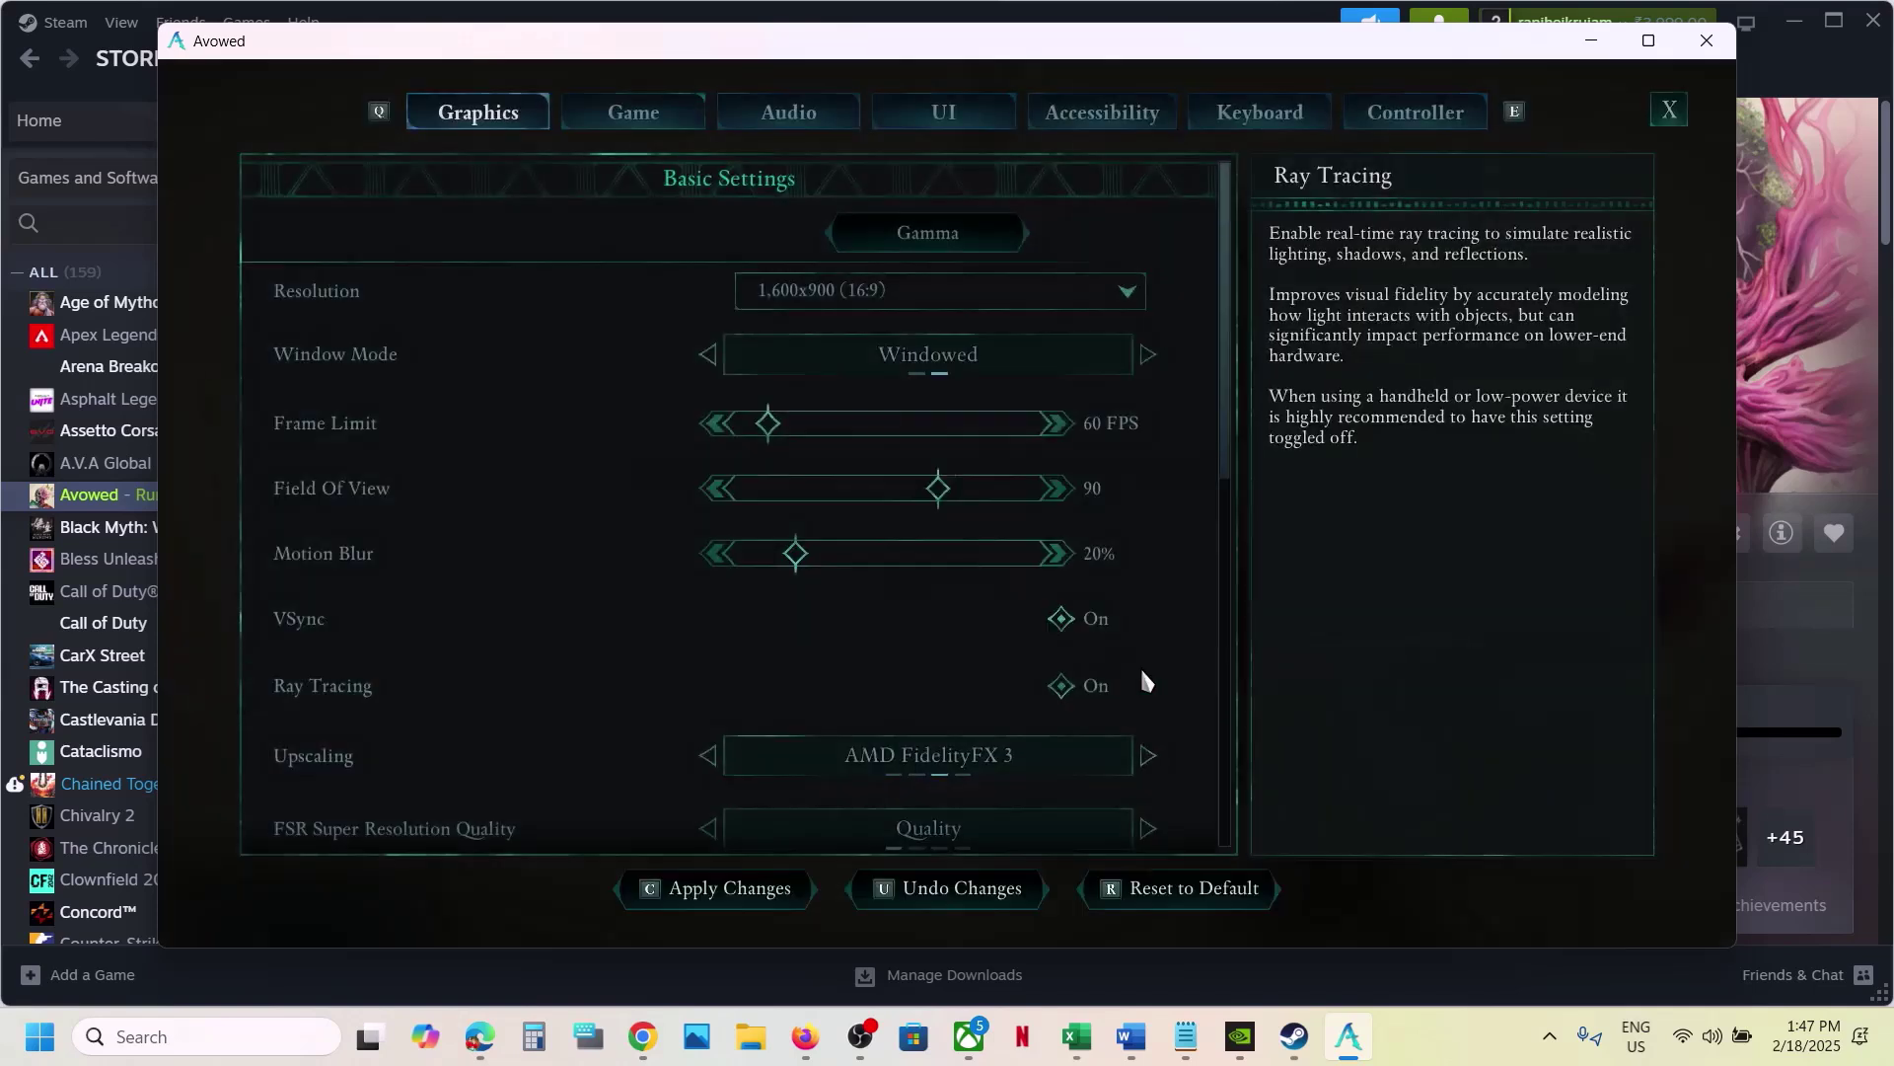
left_click(1057, 688)
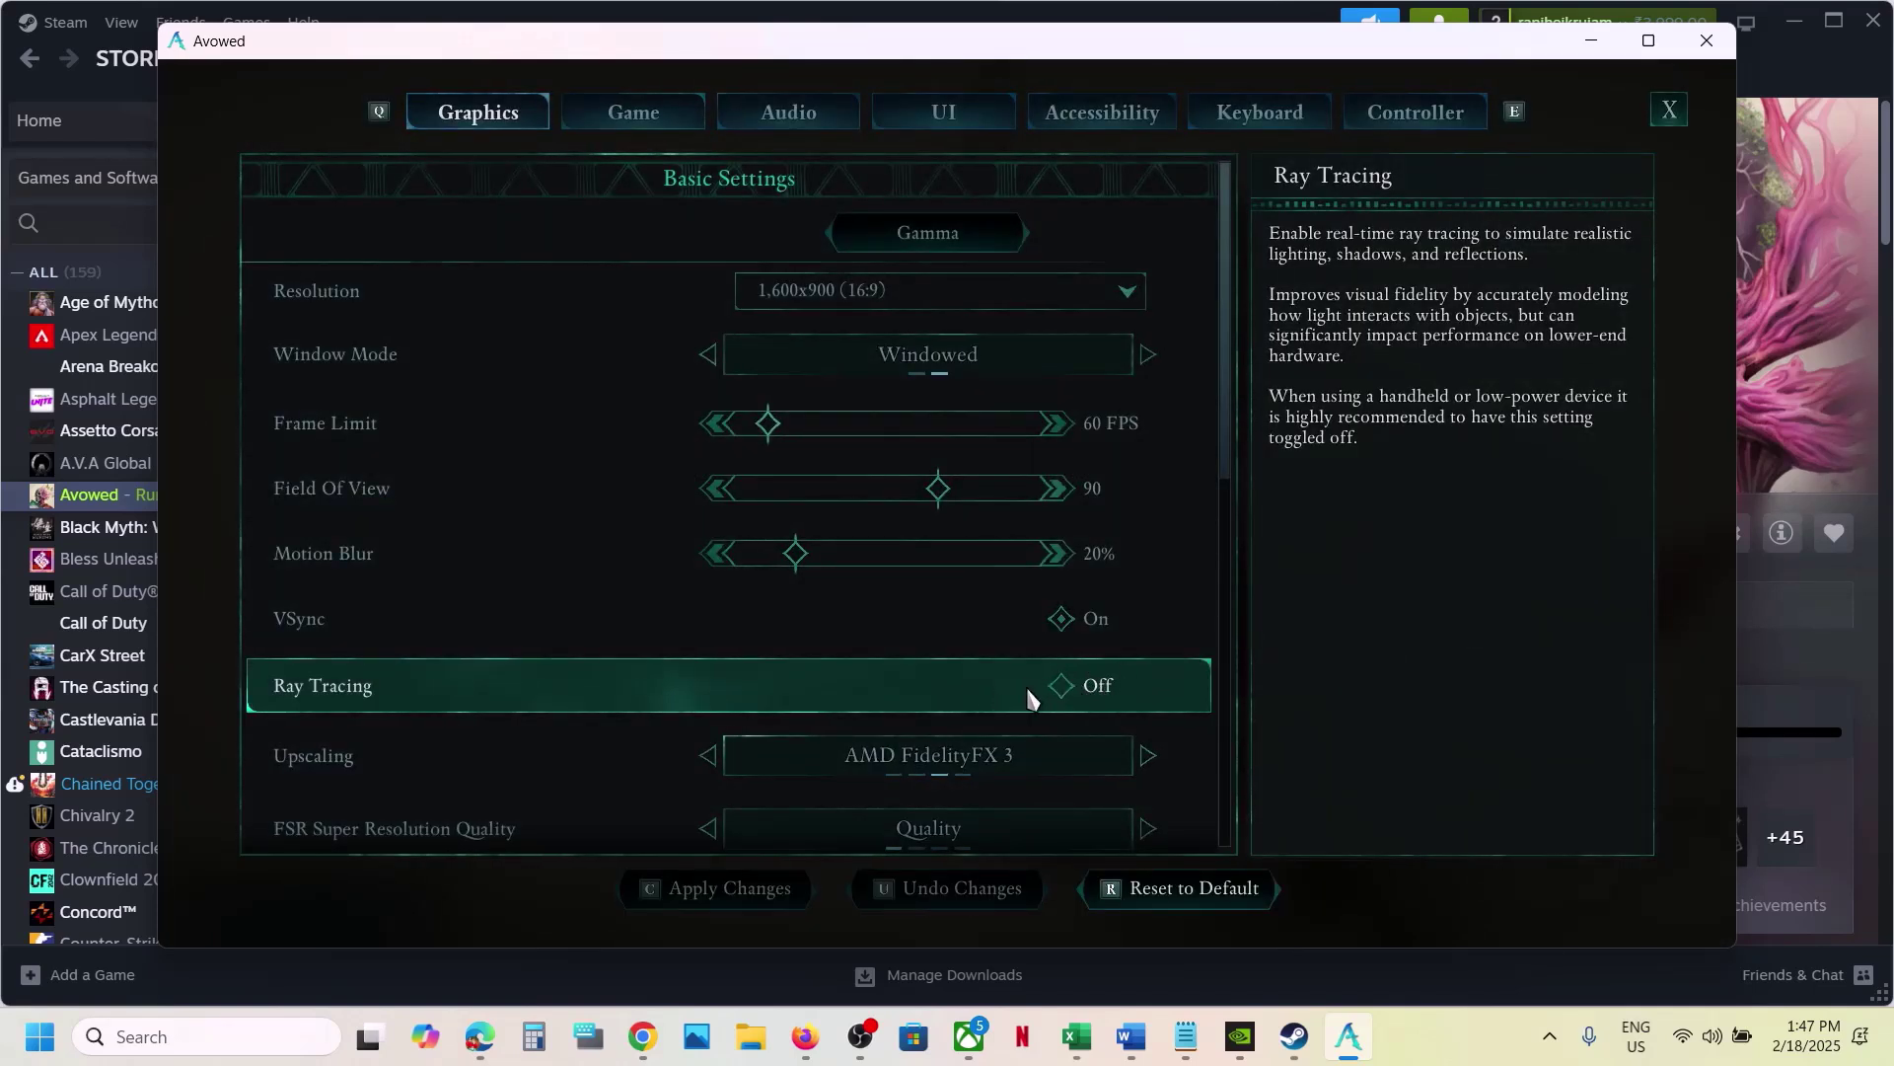
Step: Set Upscaling to Off in the basic graphics settings
scroll(1026, 691, "down", 1)
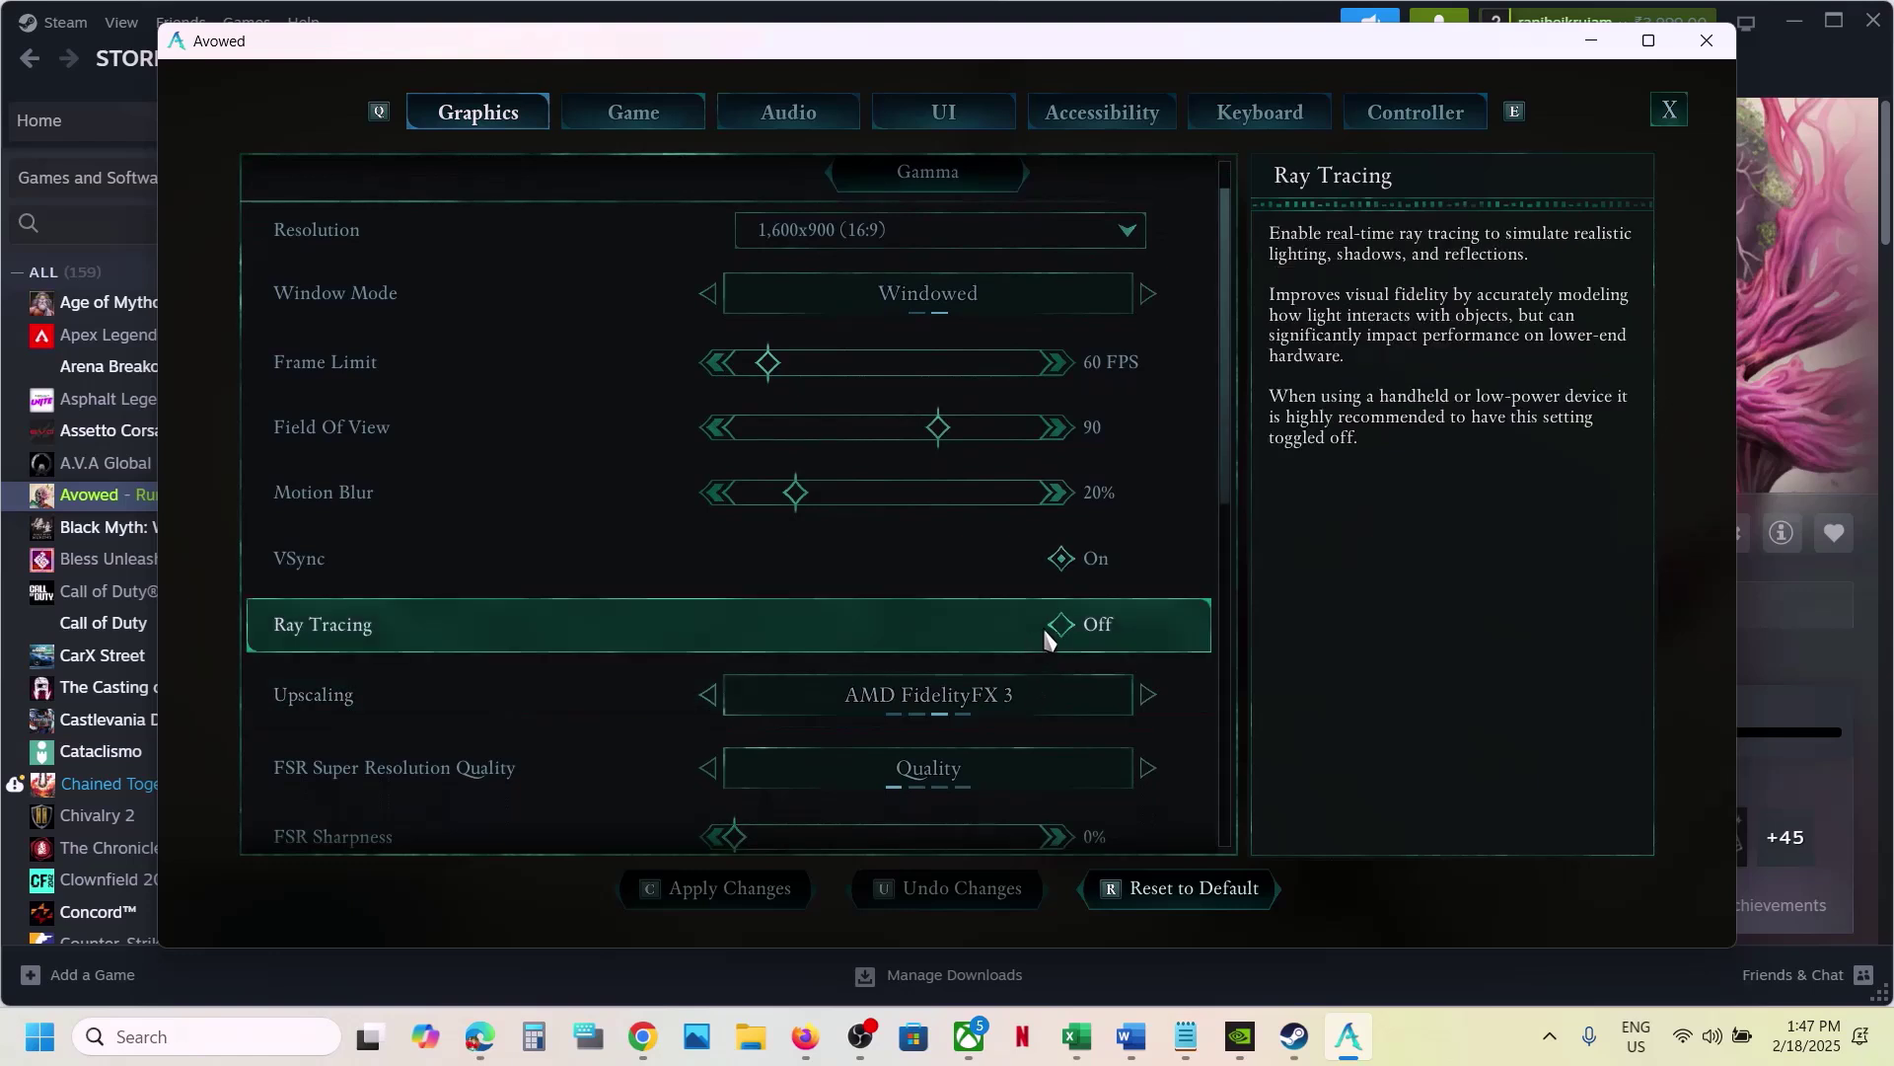
scroll(1039, 625, "down", 1)
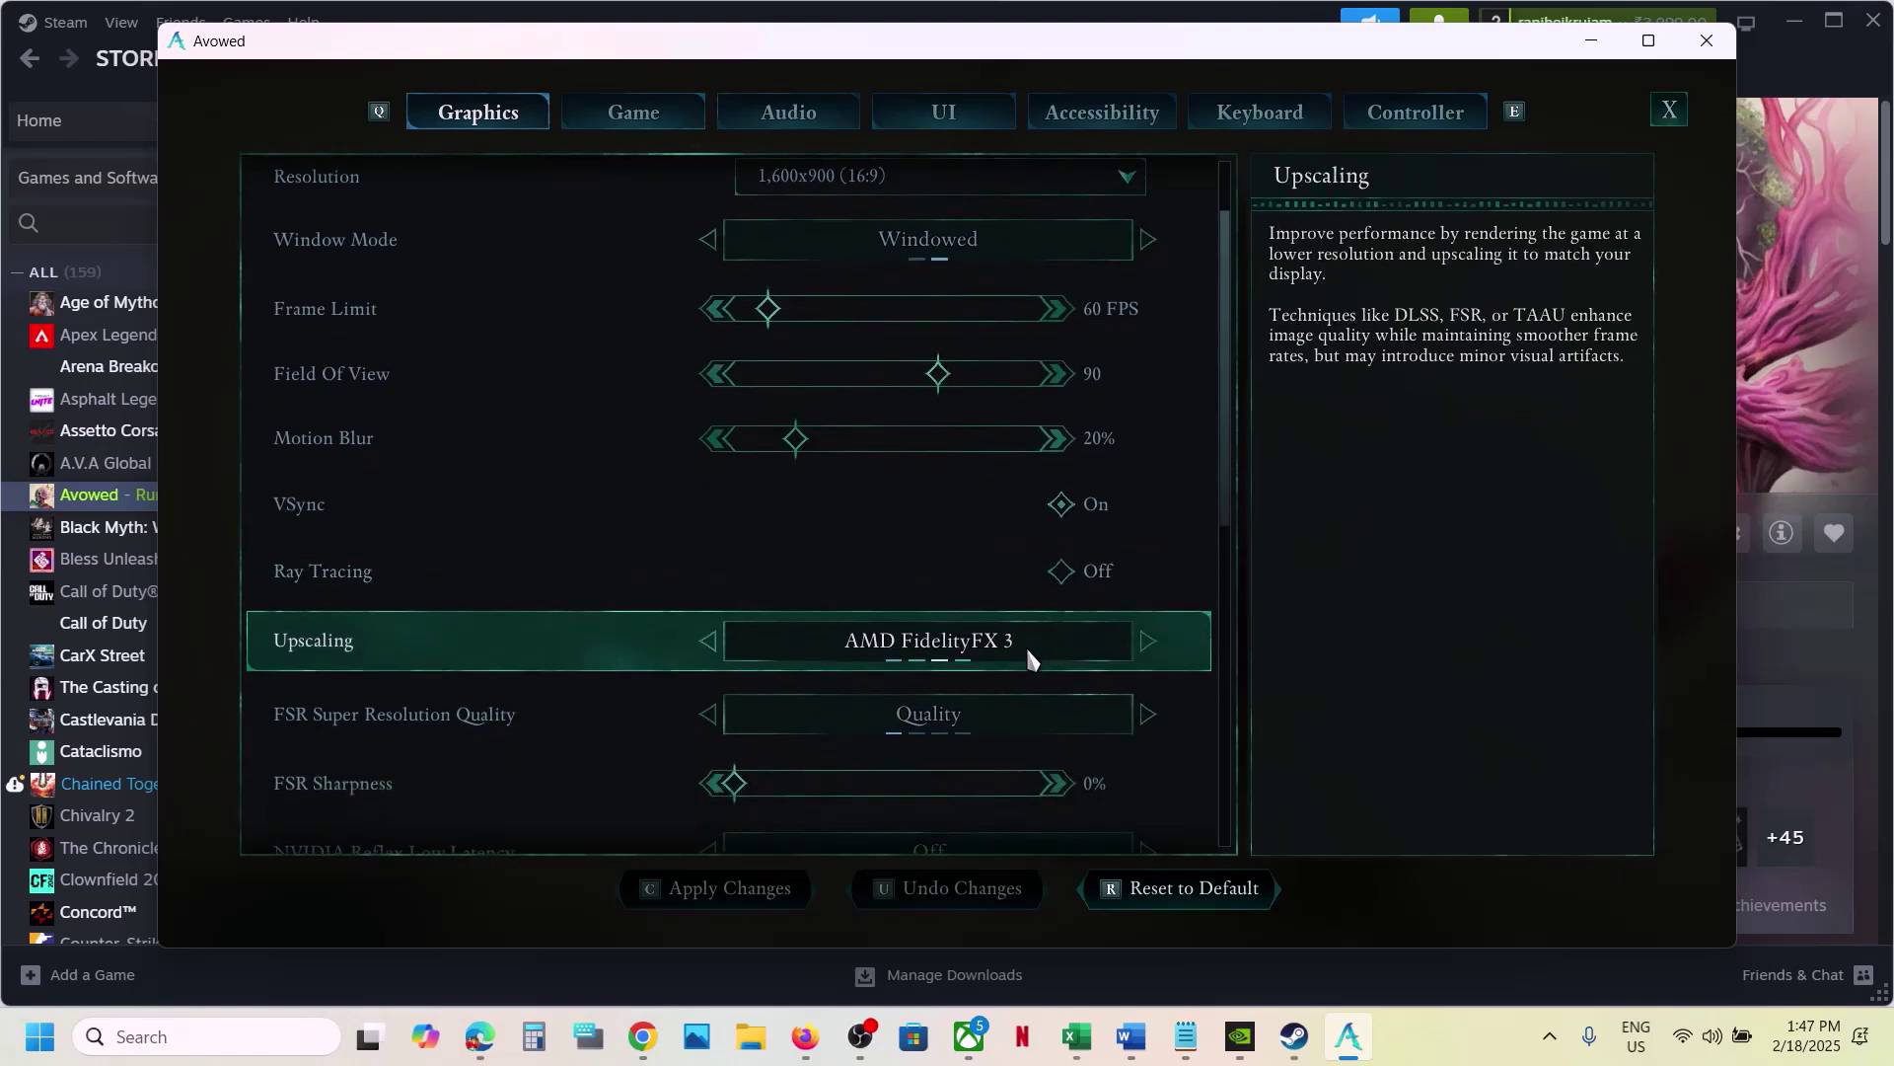
left_click(716, 642)
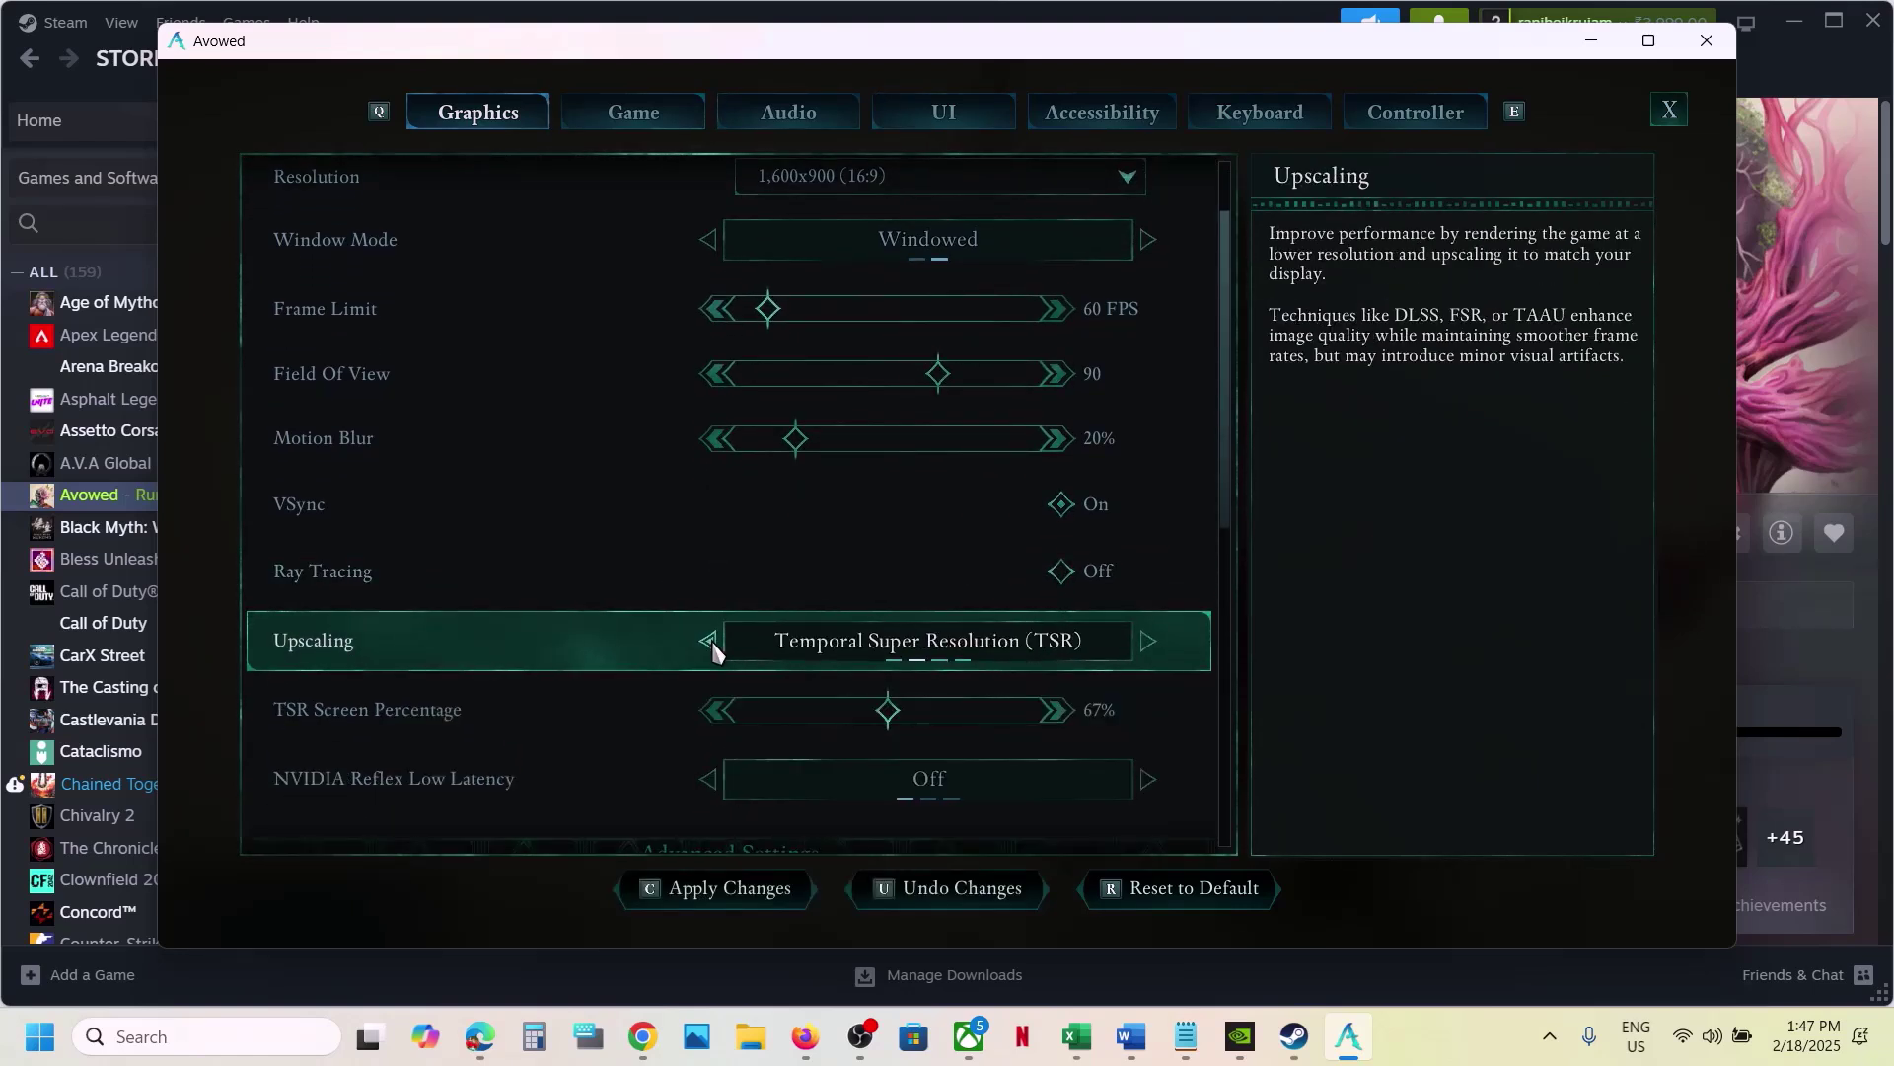
left_click(713, 642)
Step: Set the overall Graphics Quality to Low, apply the changes, and leave the graphics settings
scroll(884, 647, "down", 1)
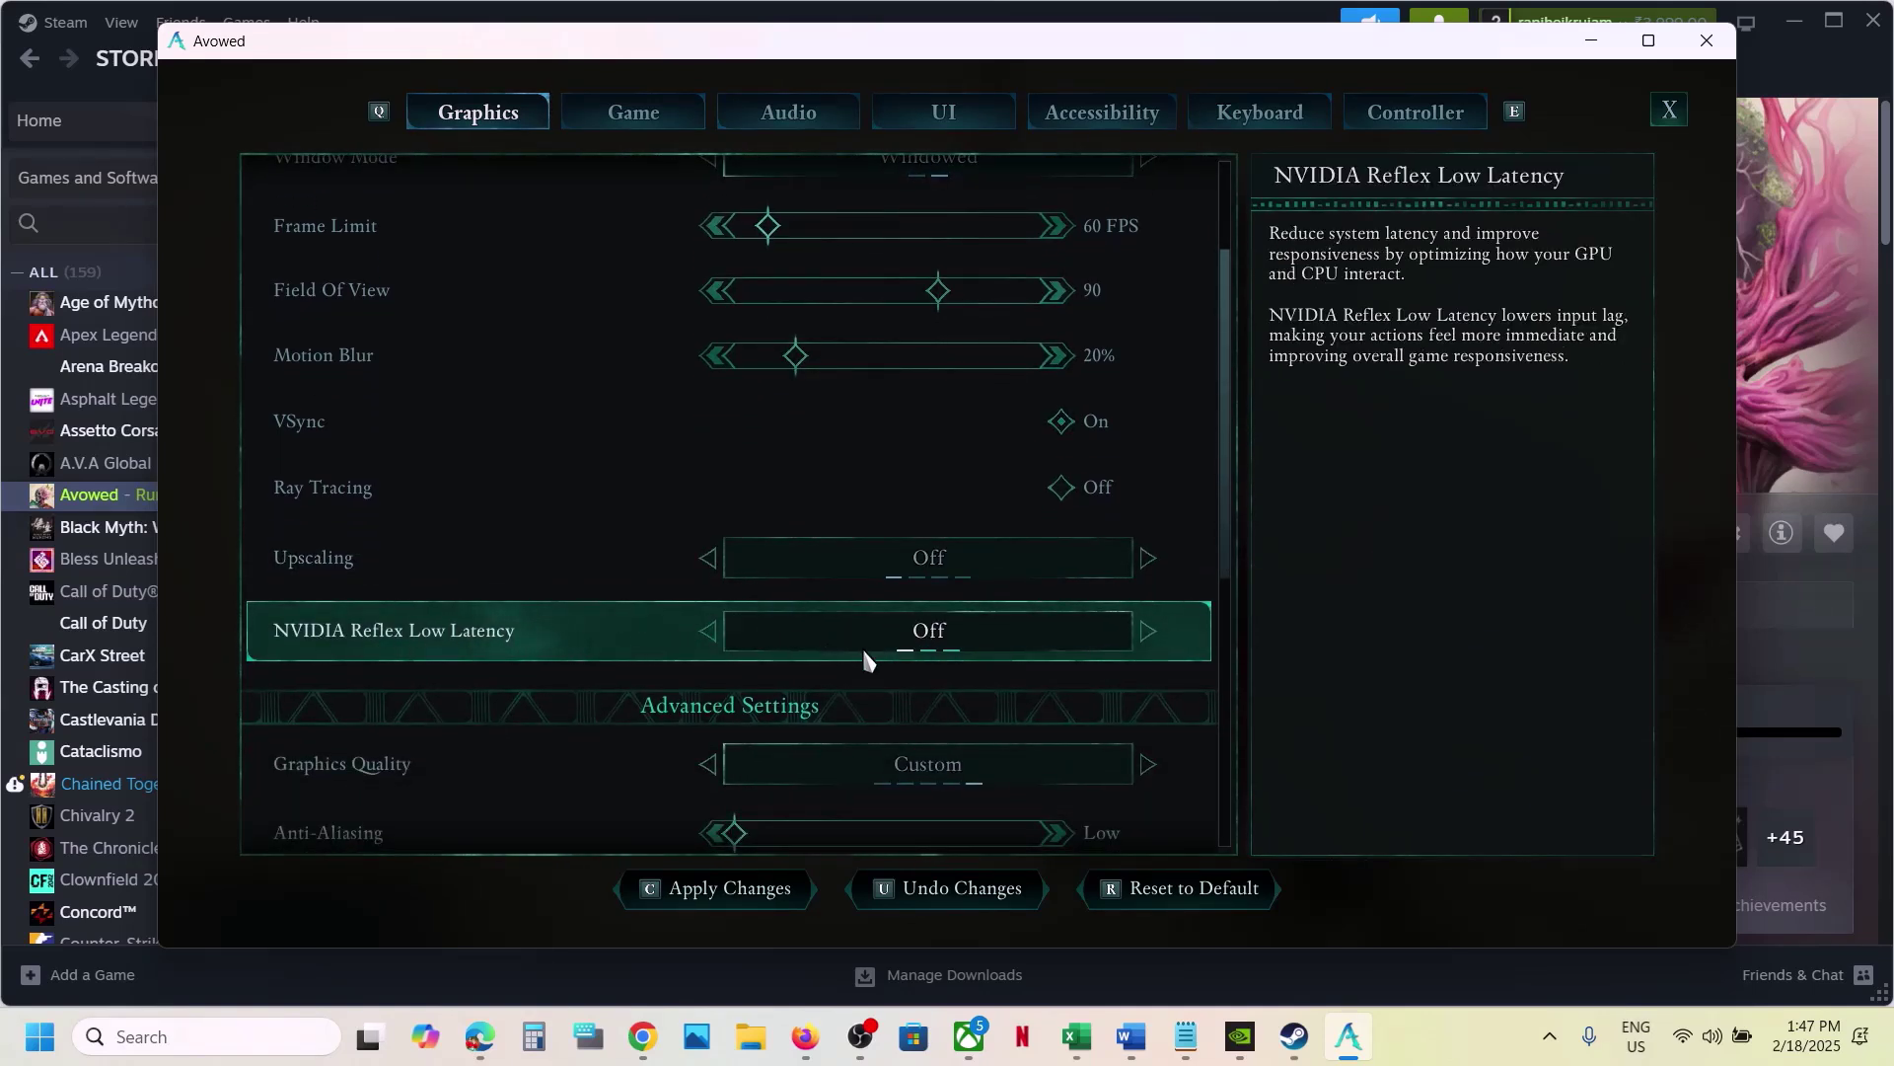
scroll(865, 652, "down", 3)
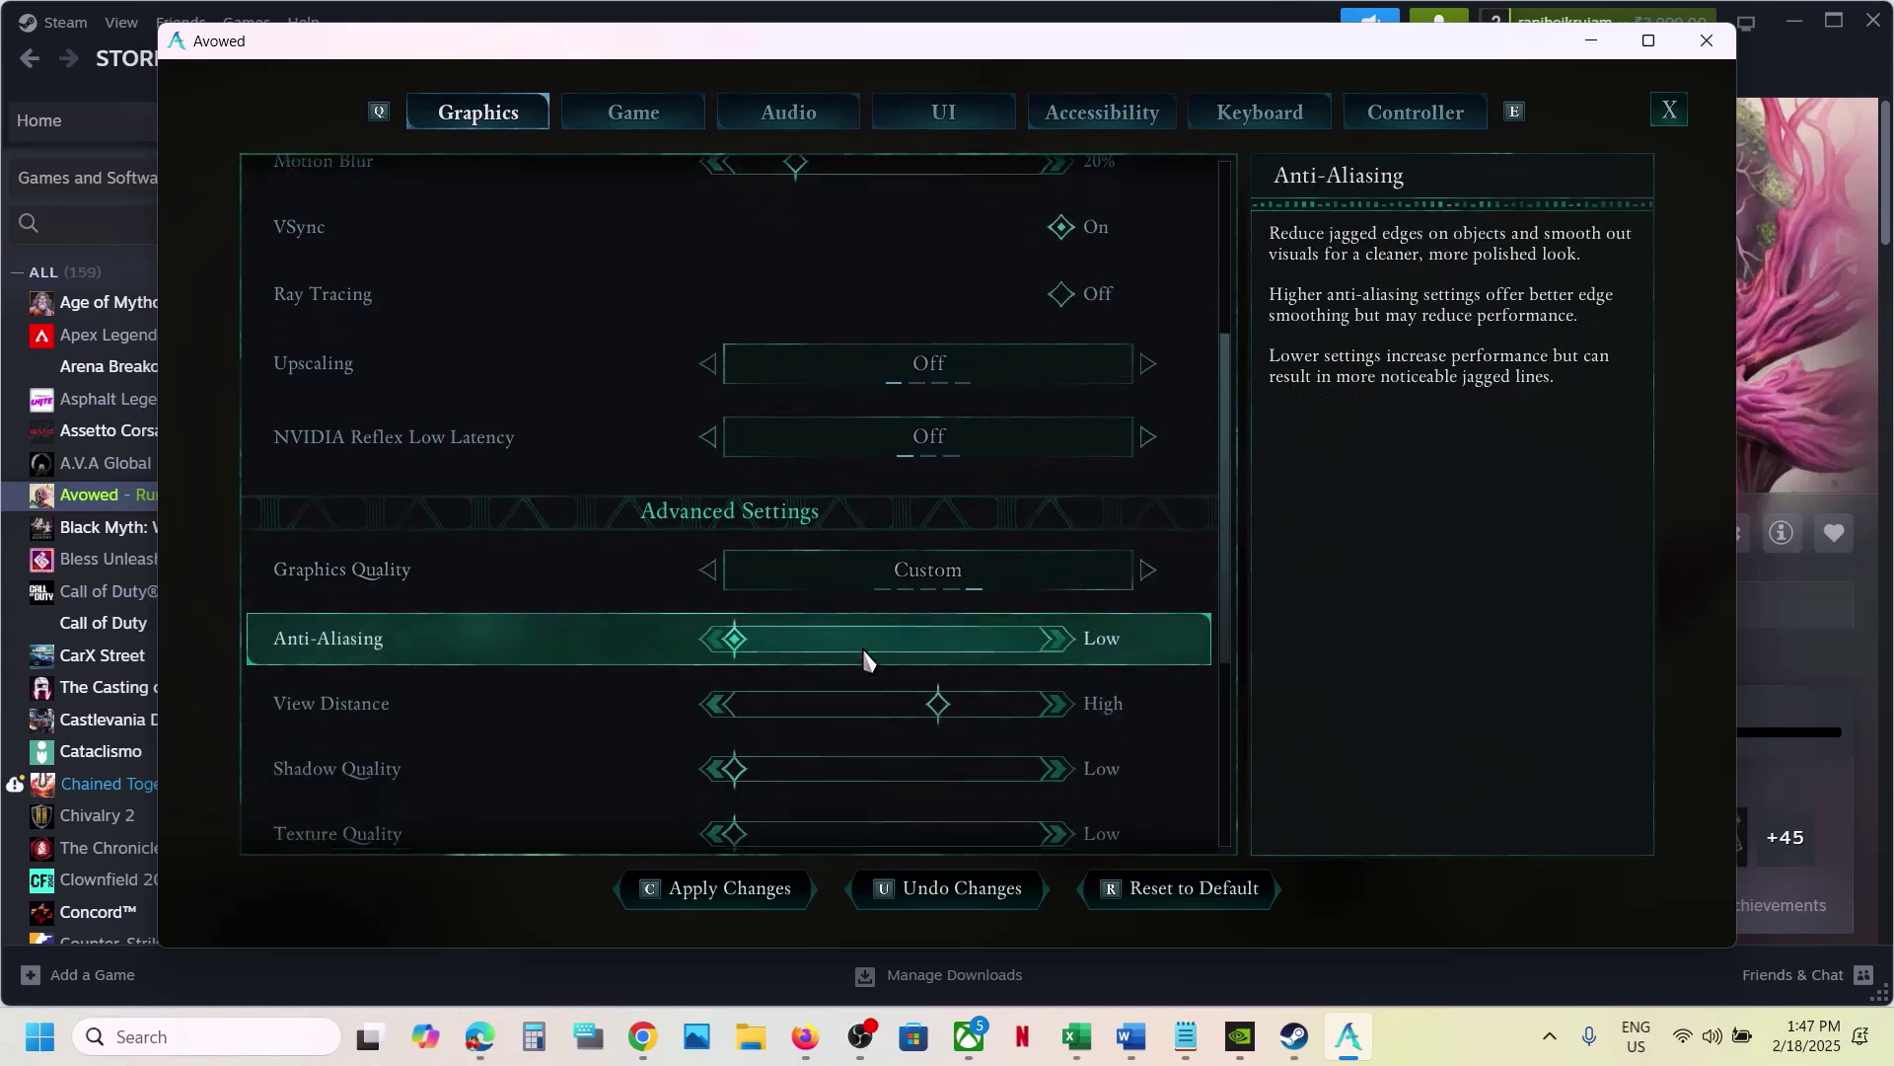
scroll(864, 659, "down", 2)
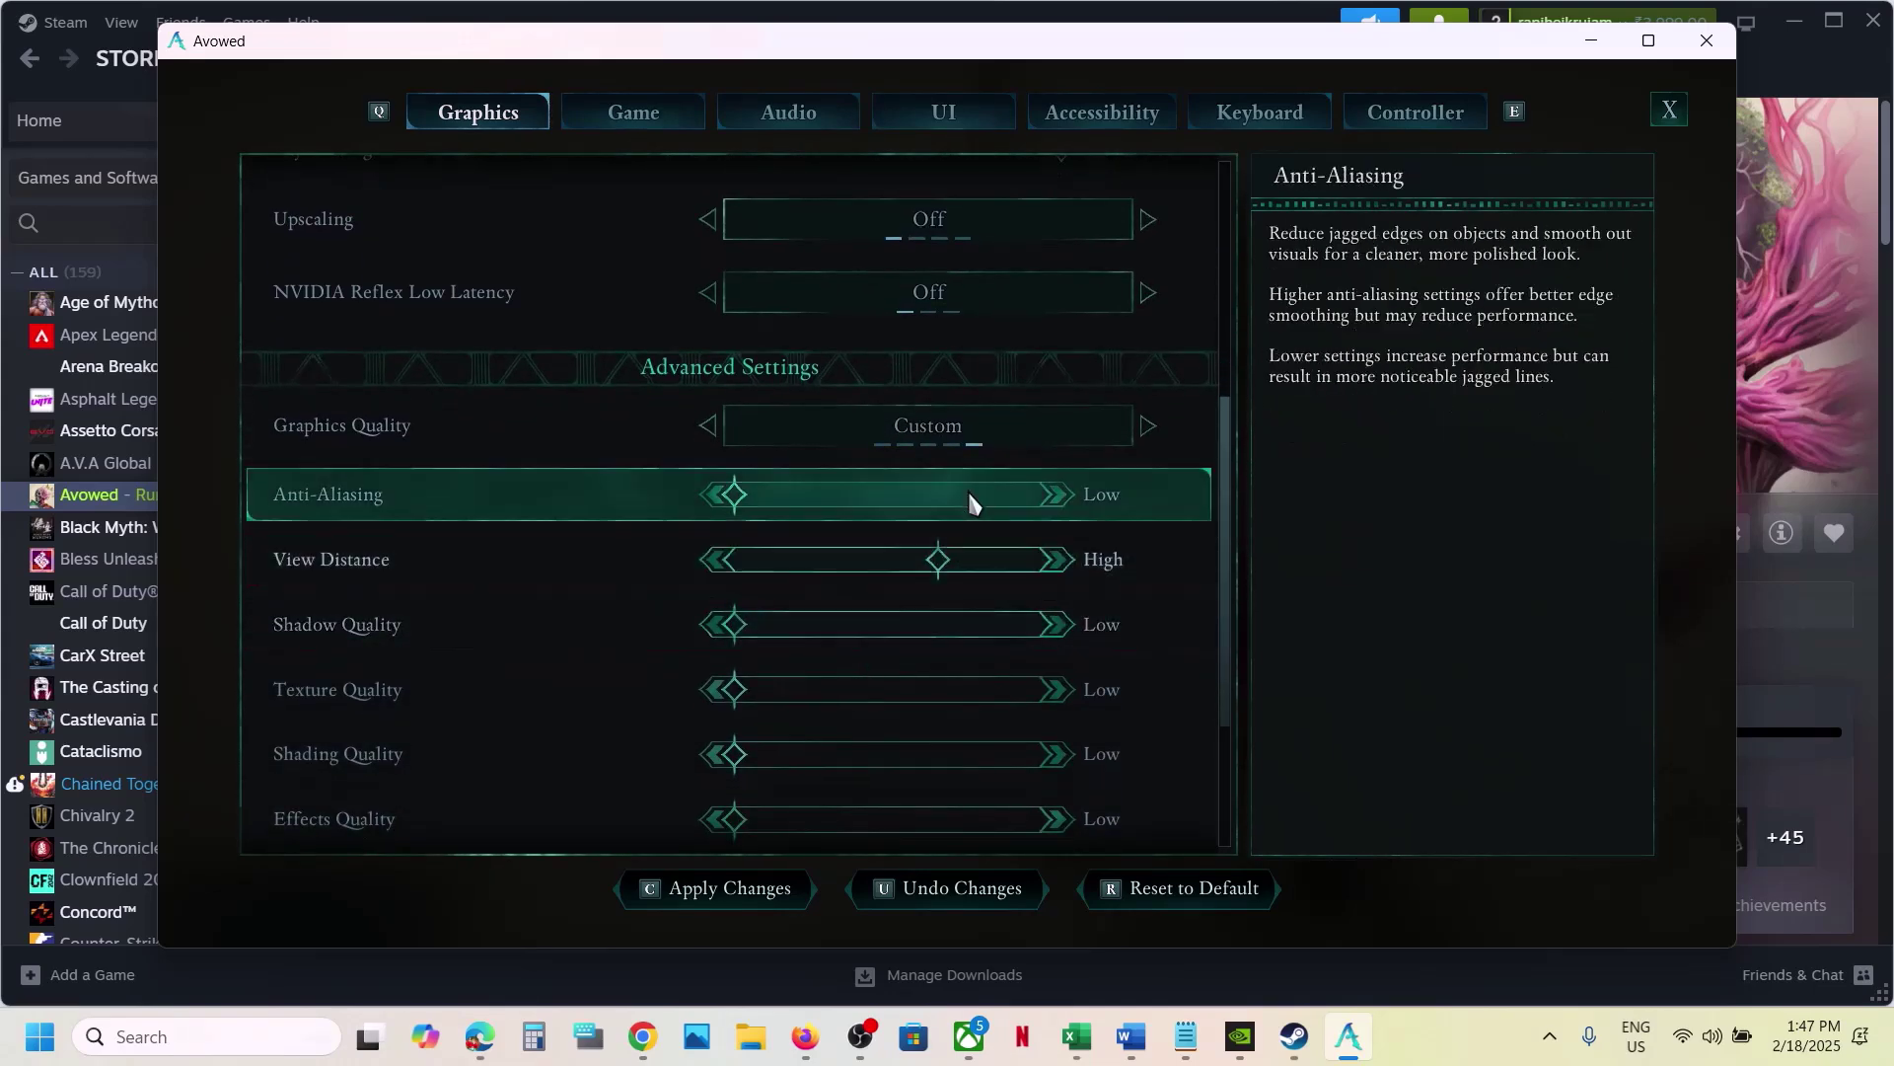
left_click(710, 424)
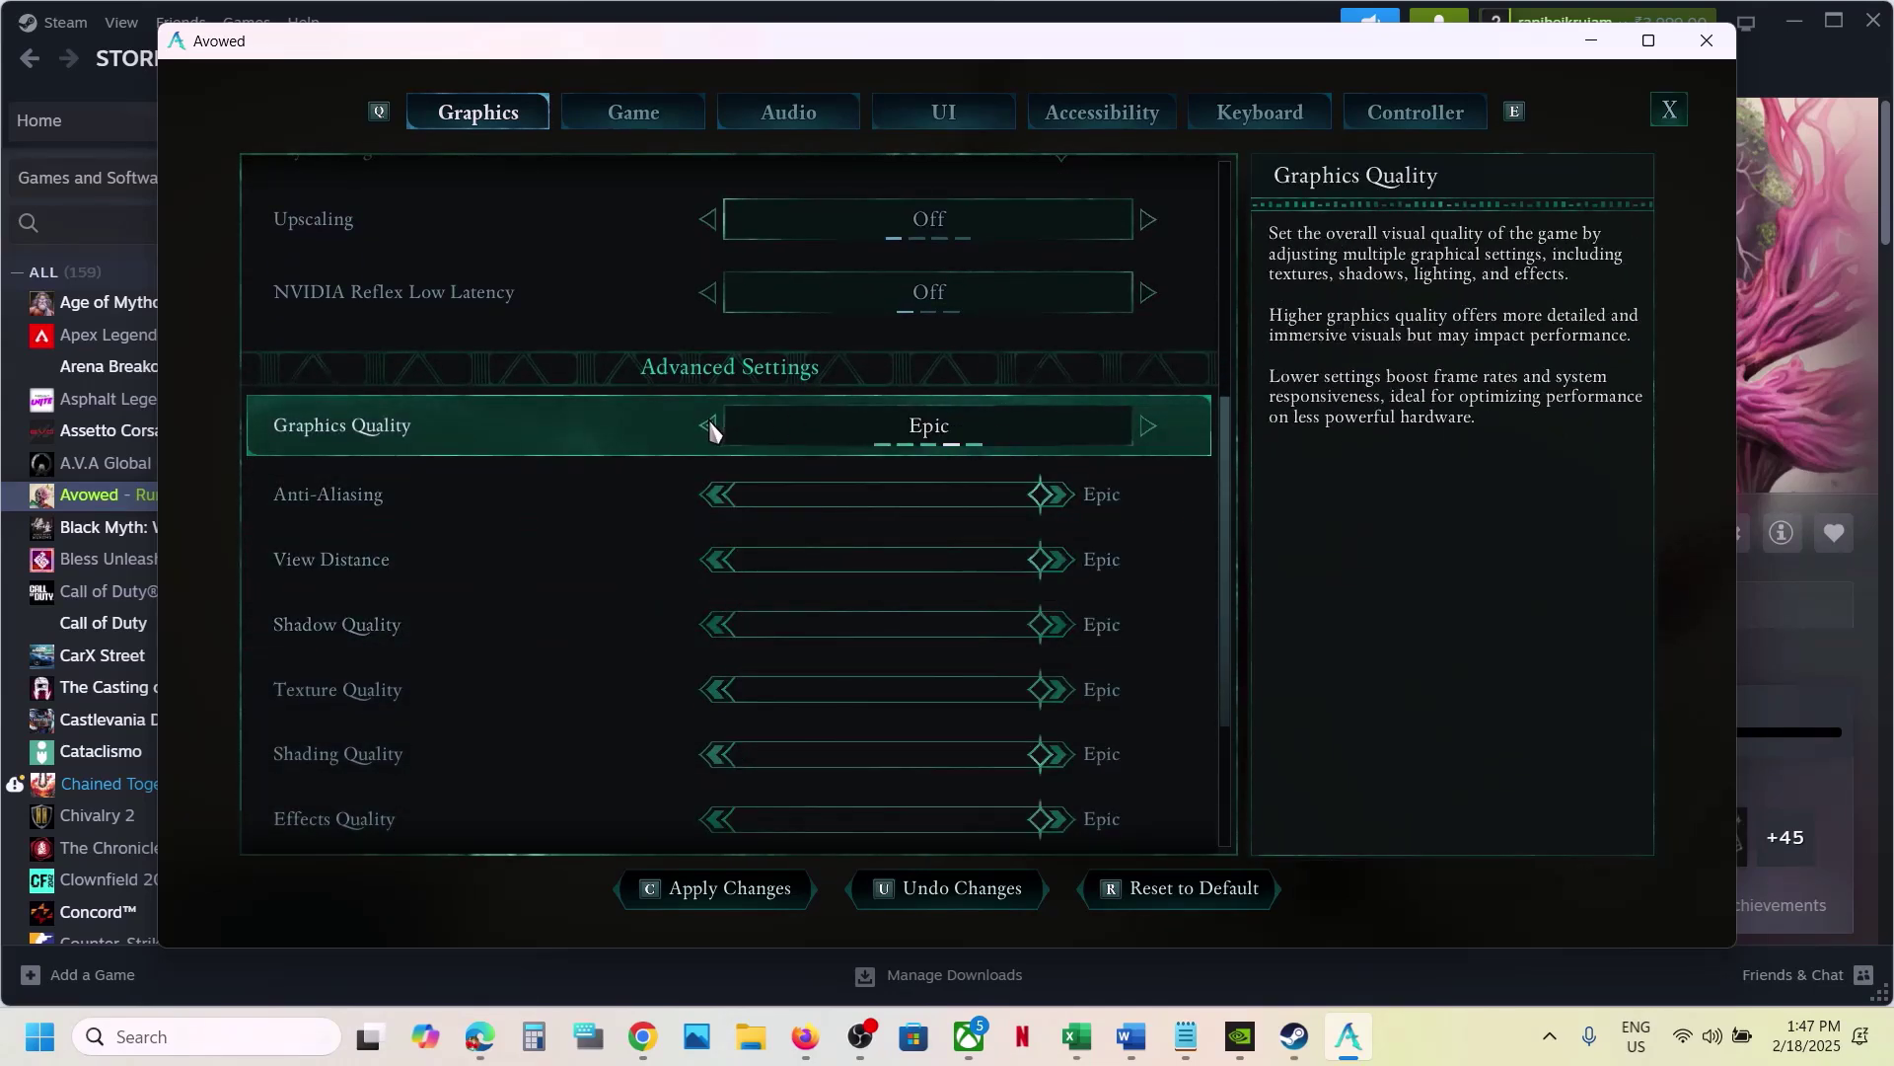
left_click(709, 425)
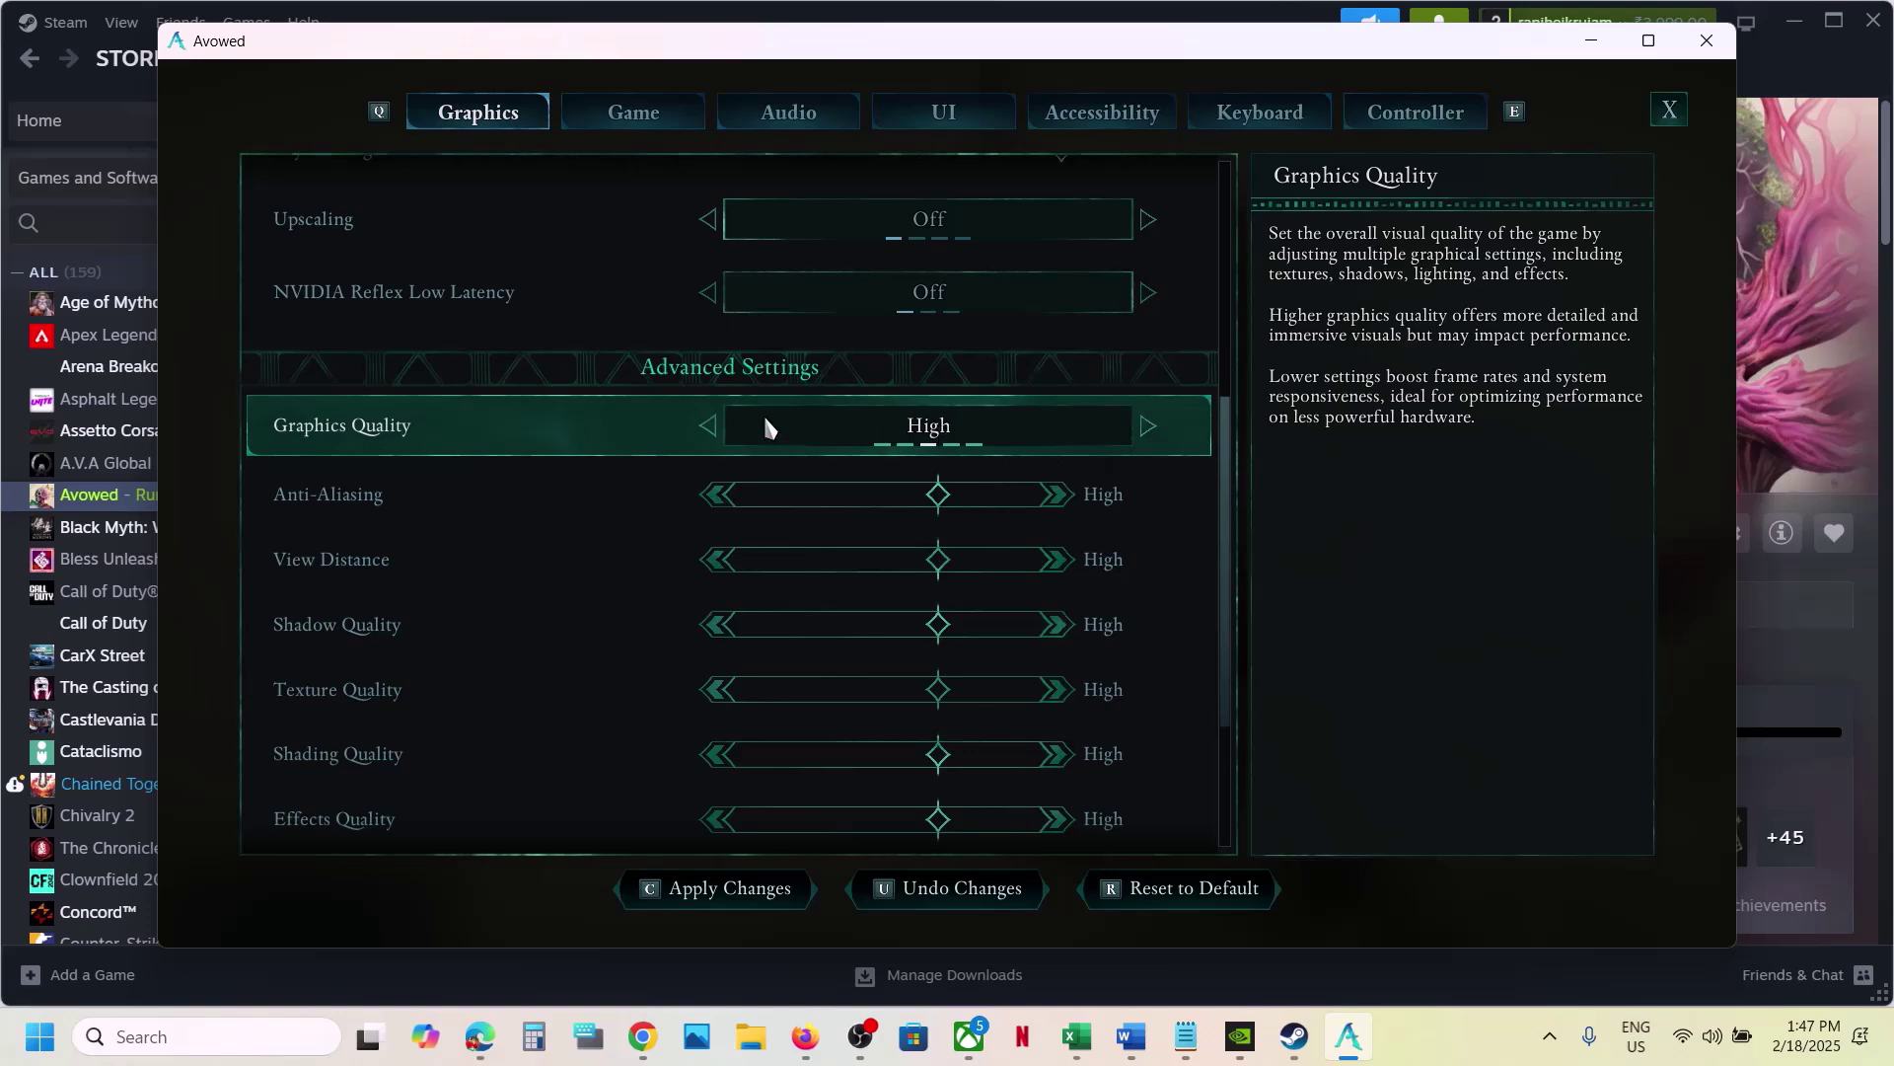
left_click(709, 426)
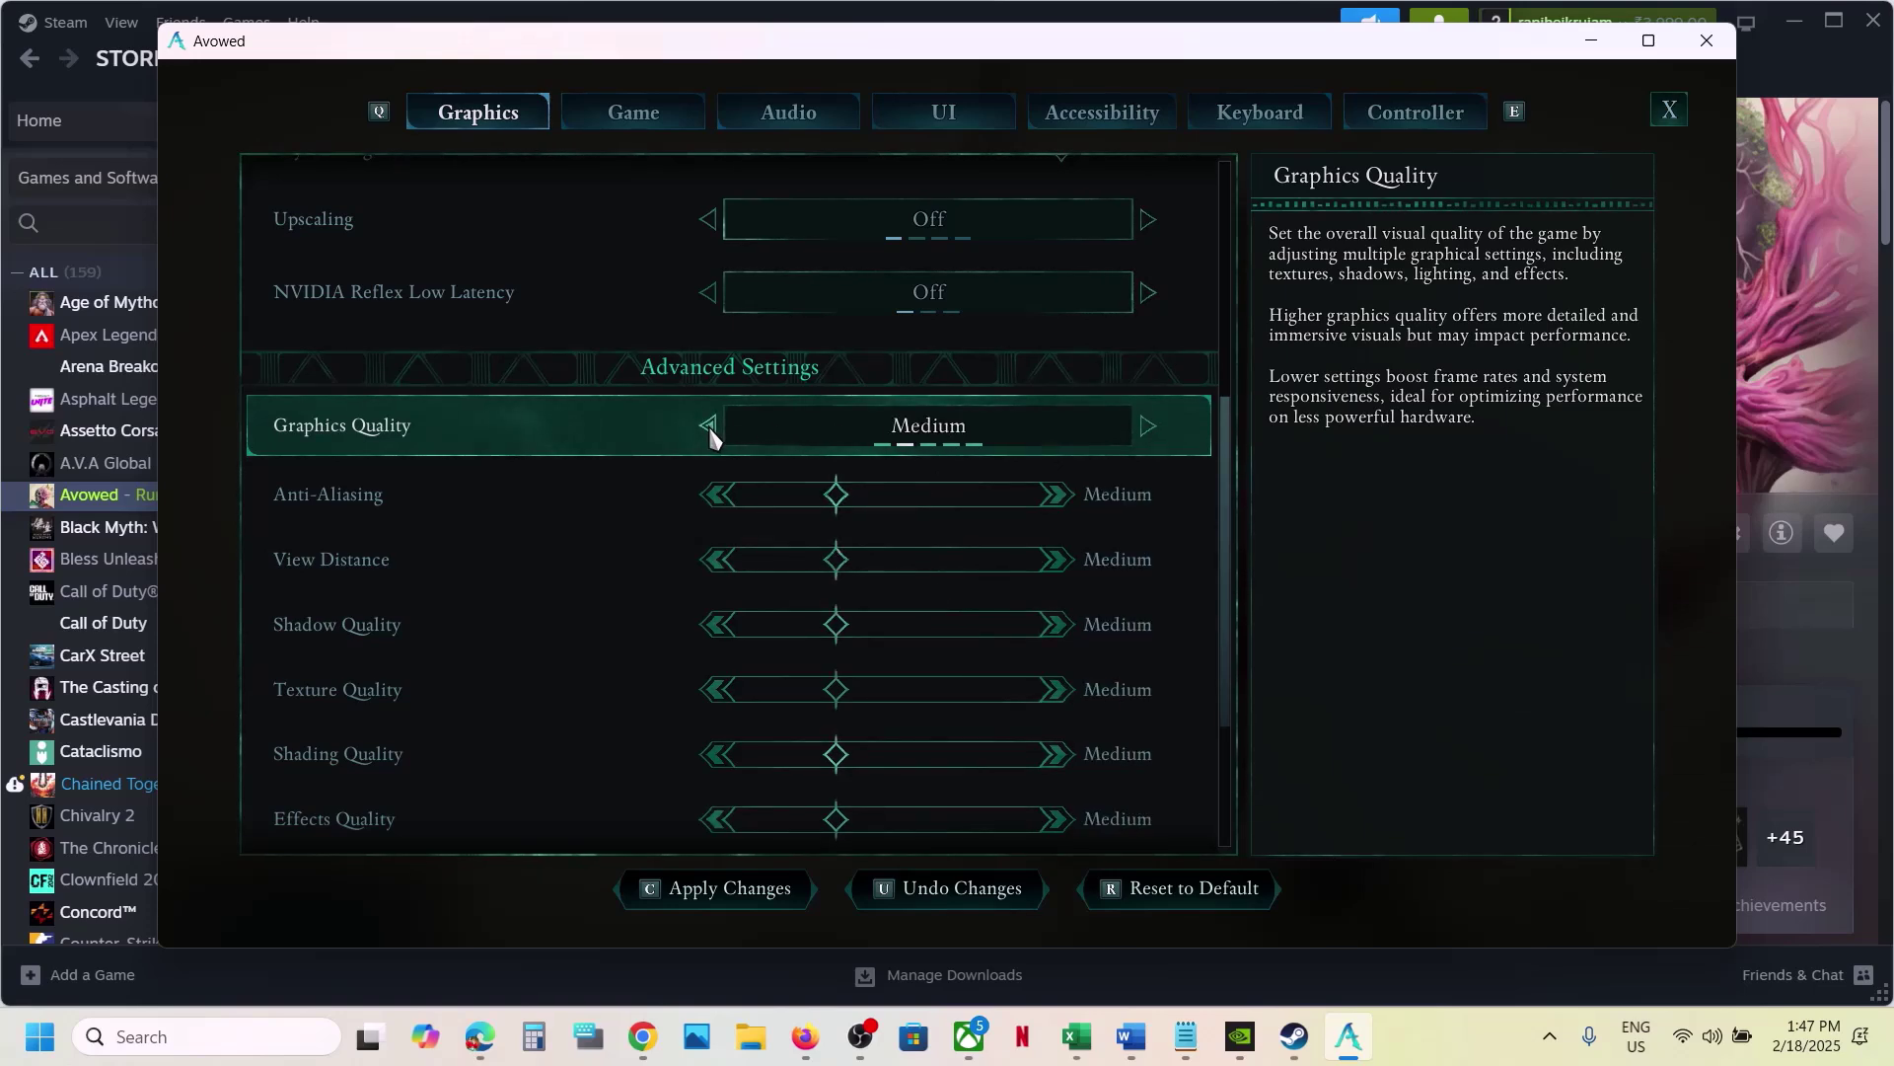
left_click(710, 426)
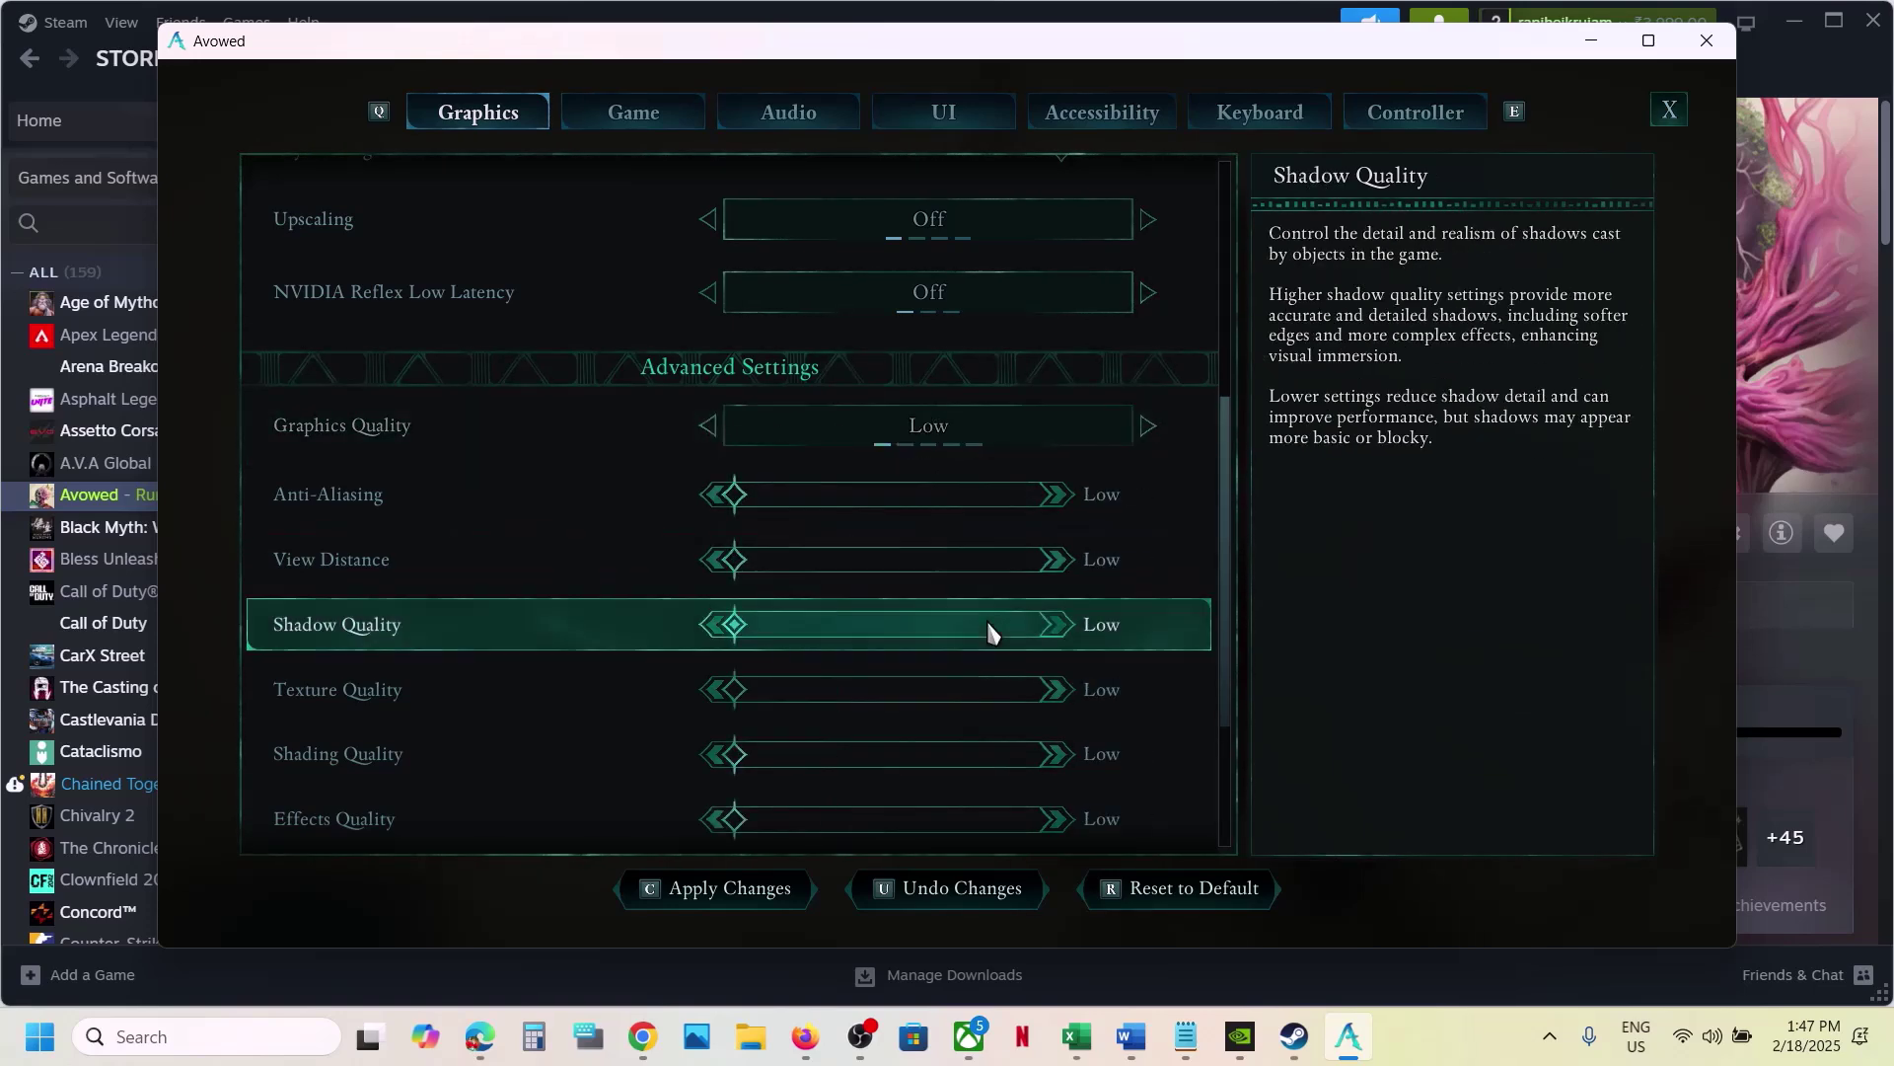
scroll(988, 625, "down", 2)
scroll(989, 626, "down", 2)
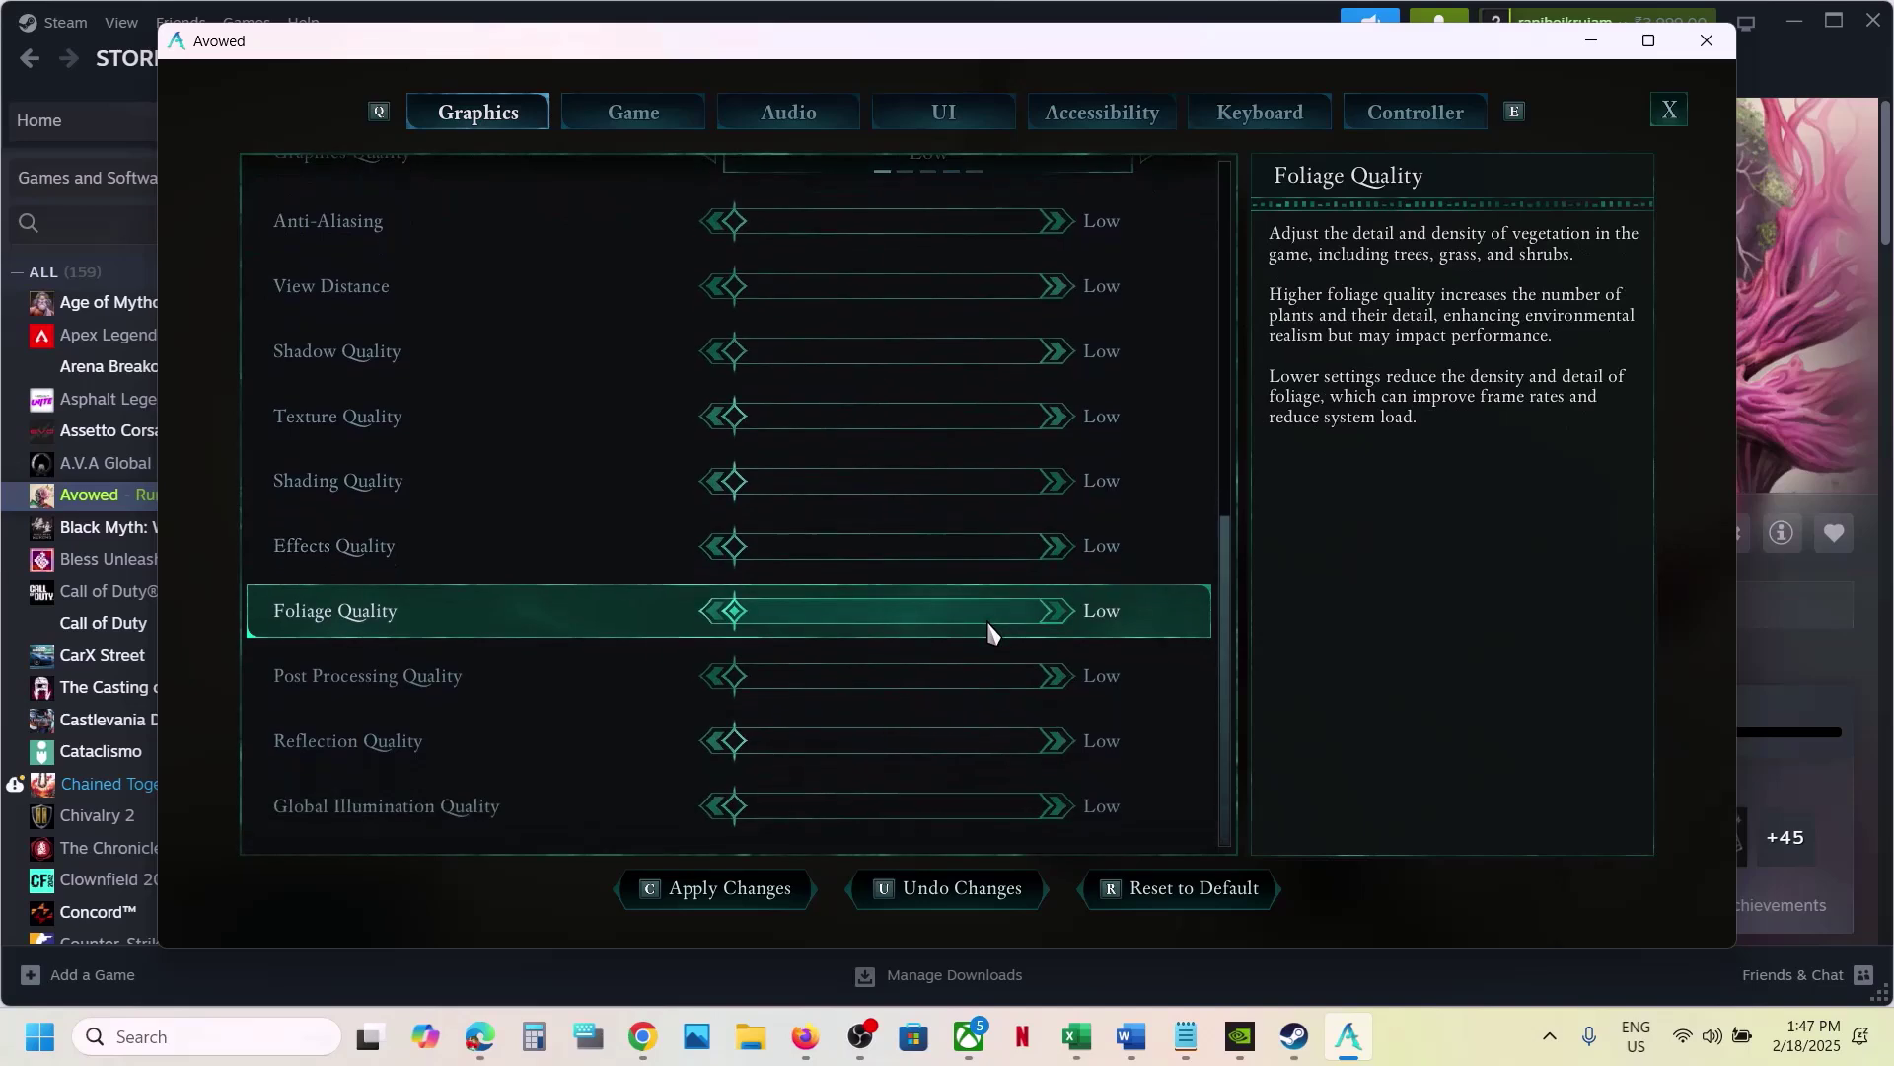
left_click(735, 901)
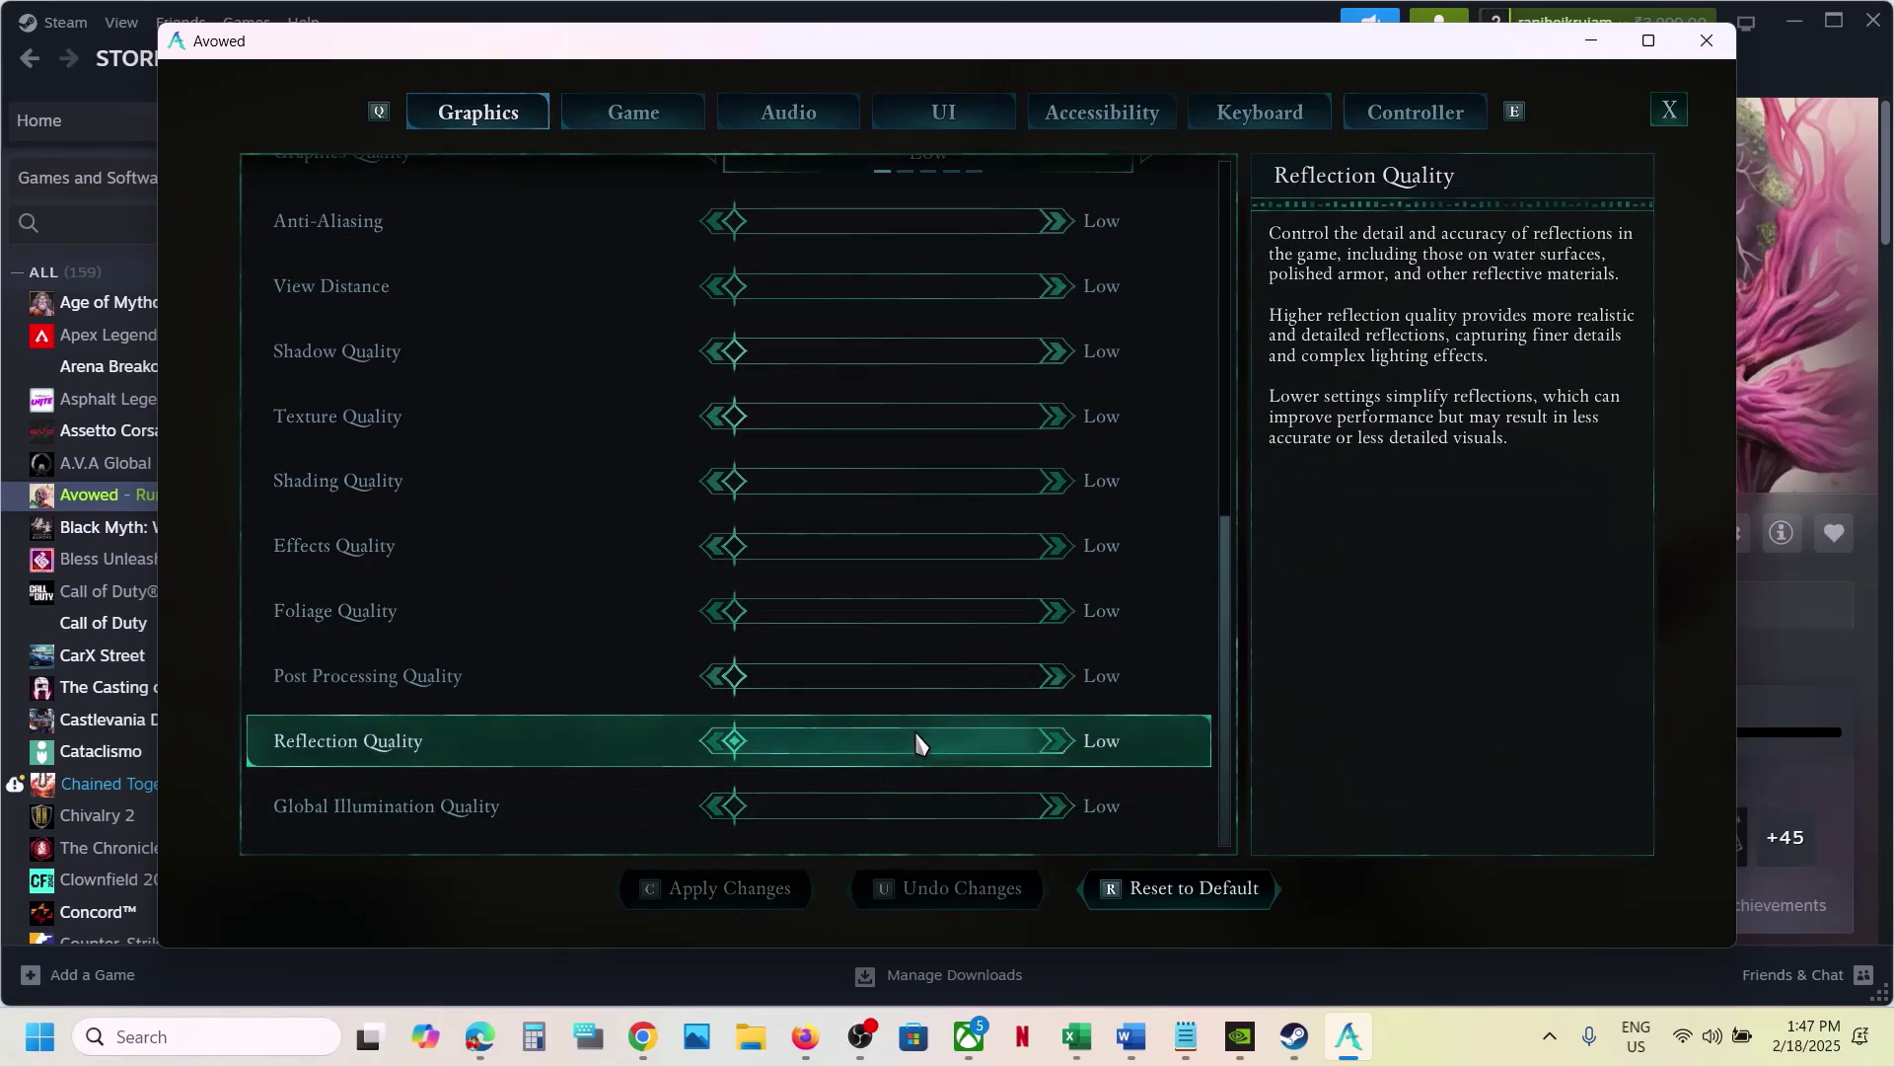
scroll(916, 740, "up", 15)
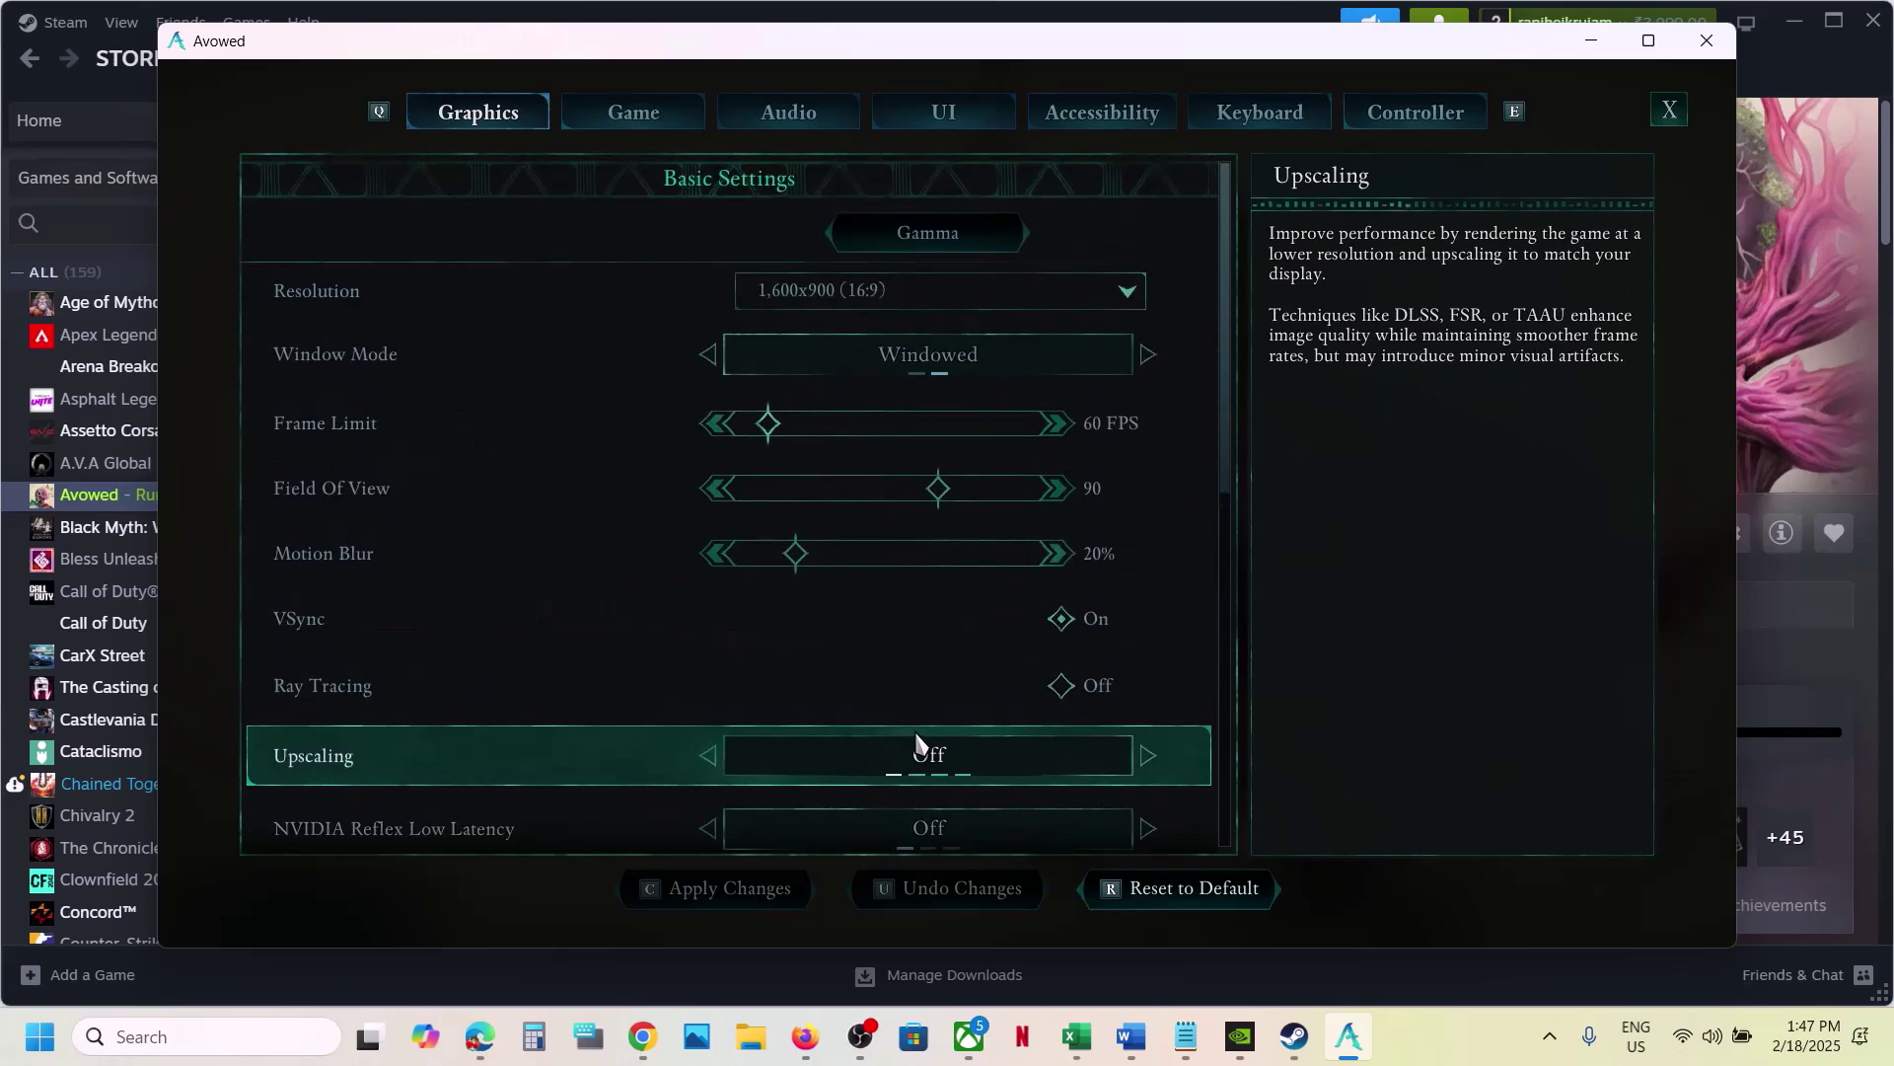
key("Escape")
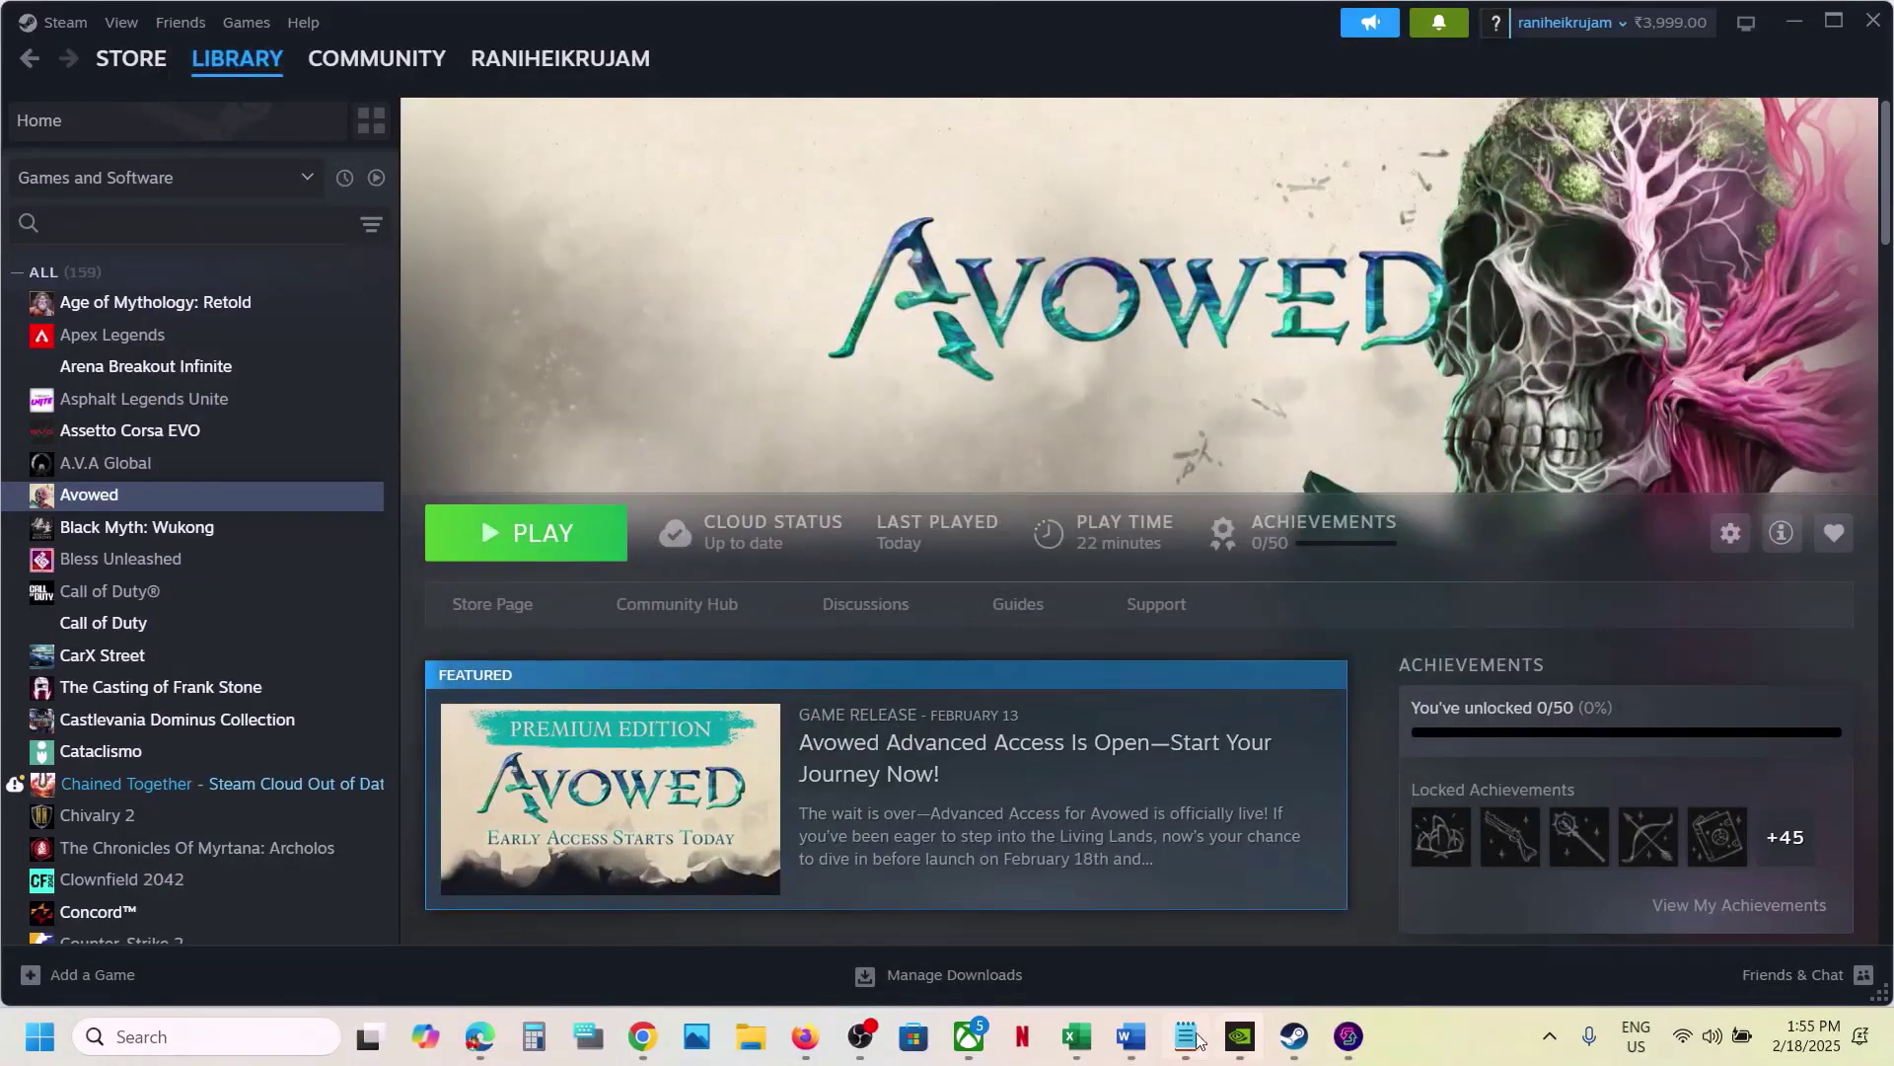
Step: Switch to the Word guide and read Step 7, highlighting the advice to run the game as administrator from its installation folder
left_click(1131, 1035)
scroll(864, 699, "down", 4)
scroll(863, 699, "down", 1)
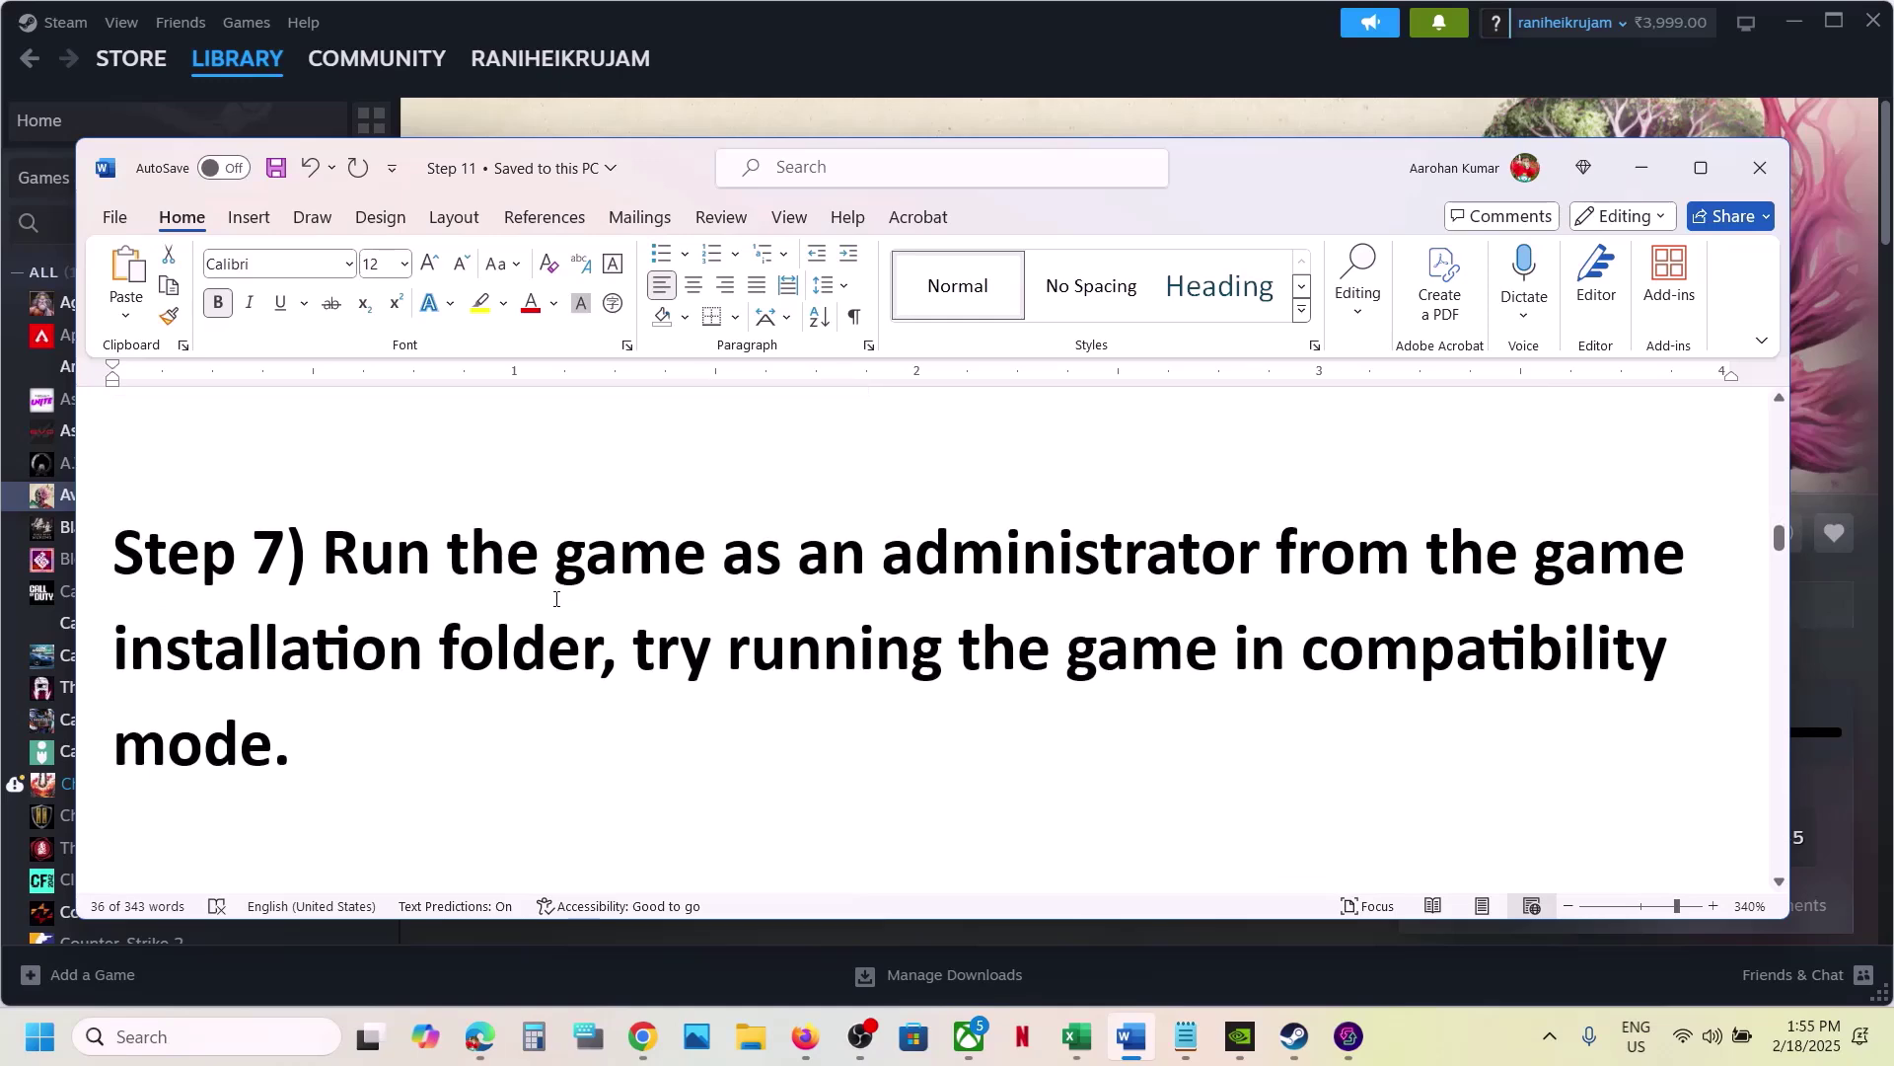
left_click_drag(335, 549, 604, 651)
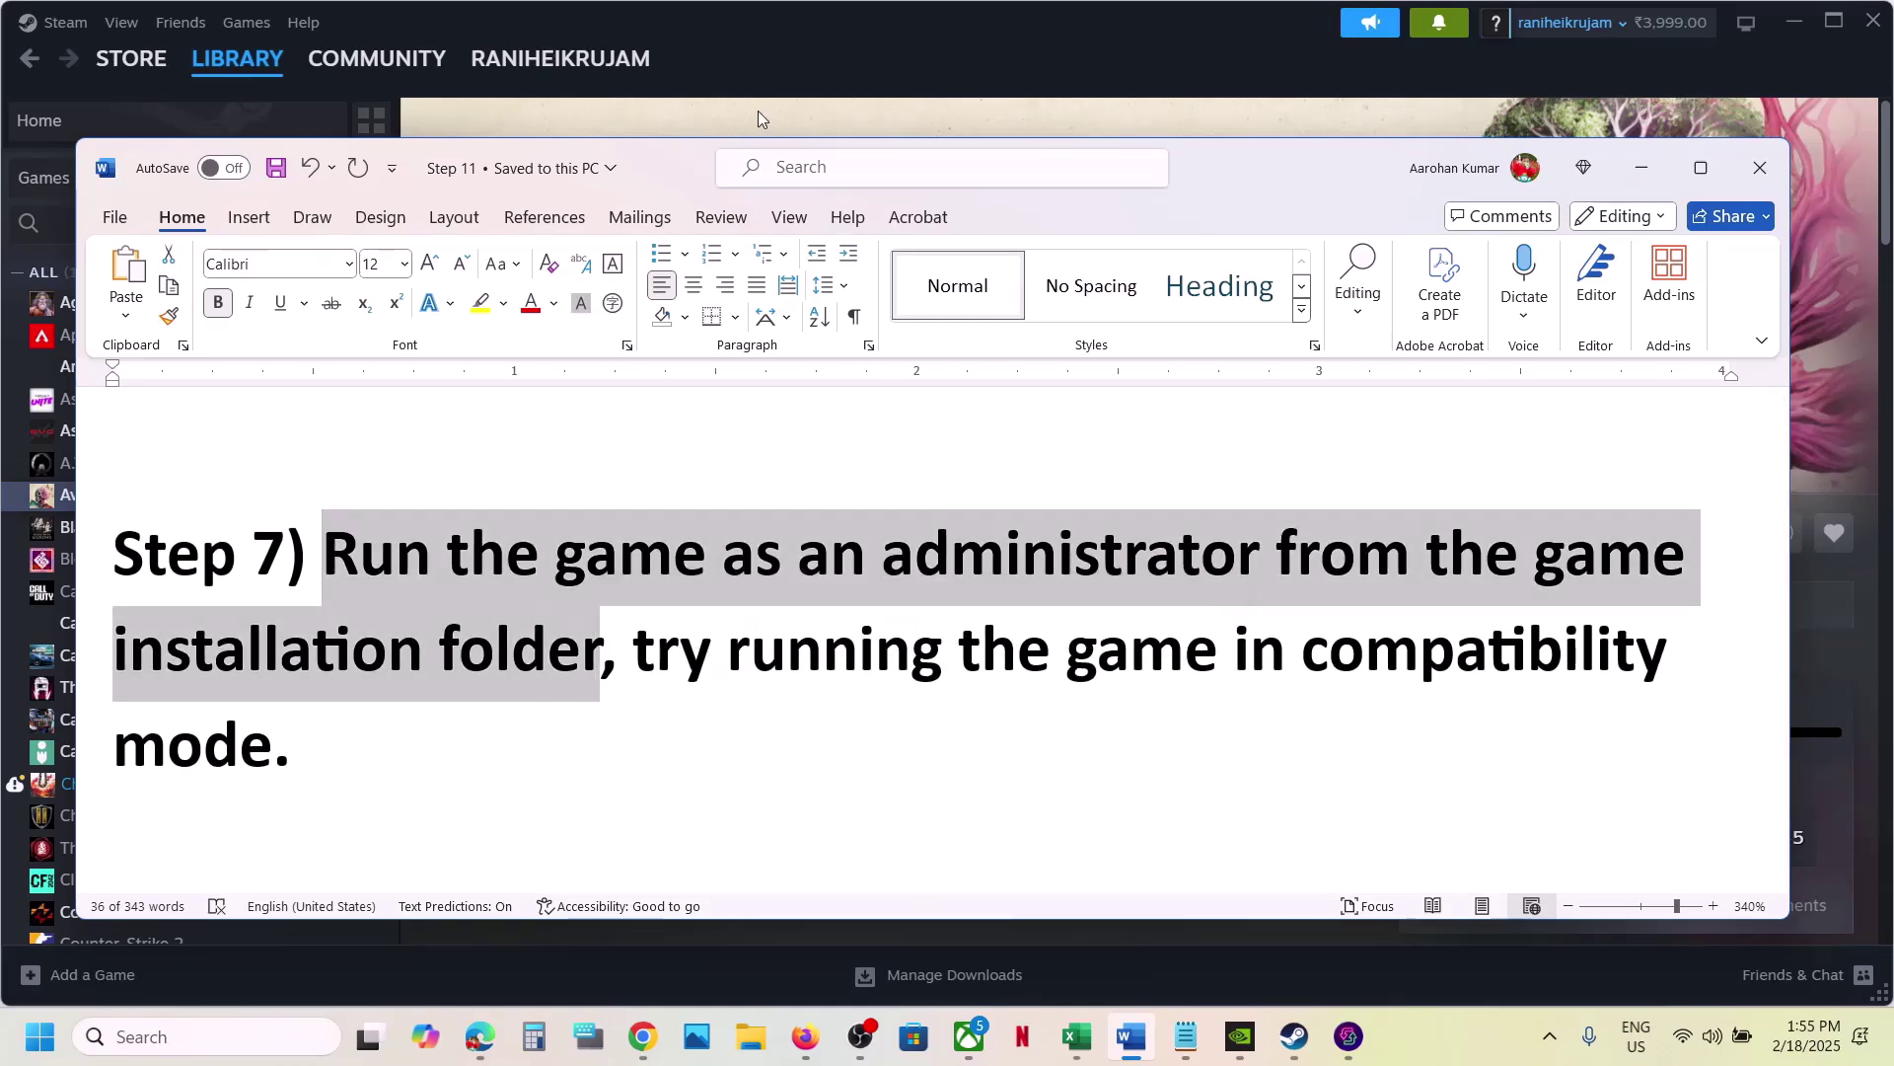
Step: Return to Steam, browse Avowed's local files, and open the Alabama\Binaries\Win64 folder
left_click(746, 36)
right_click(153, 502)
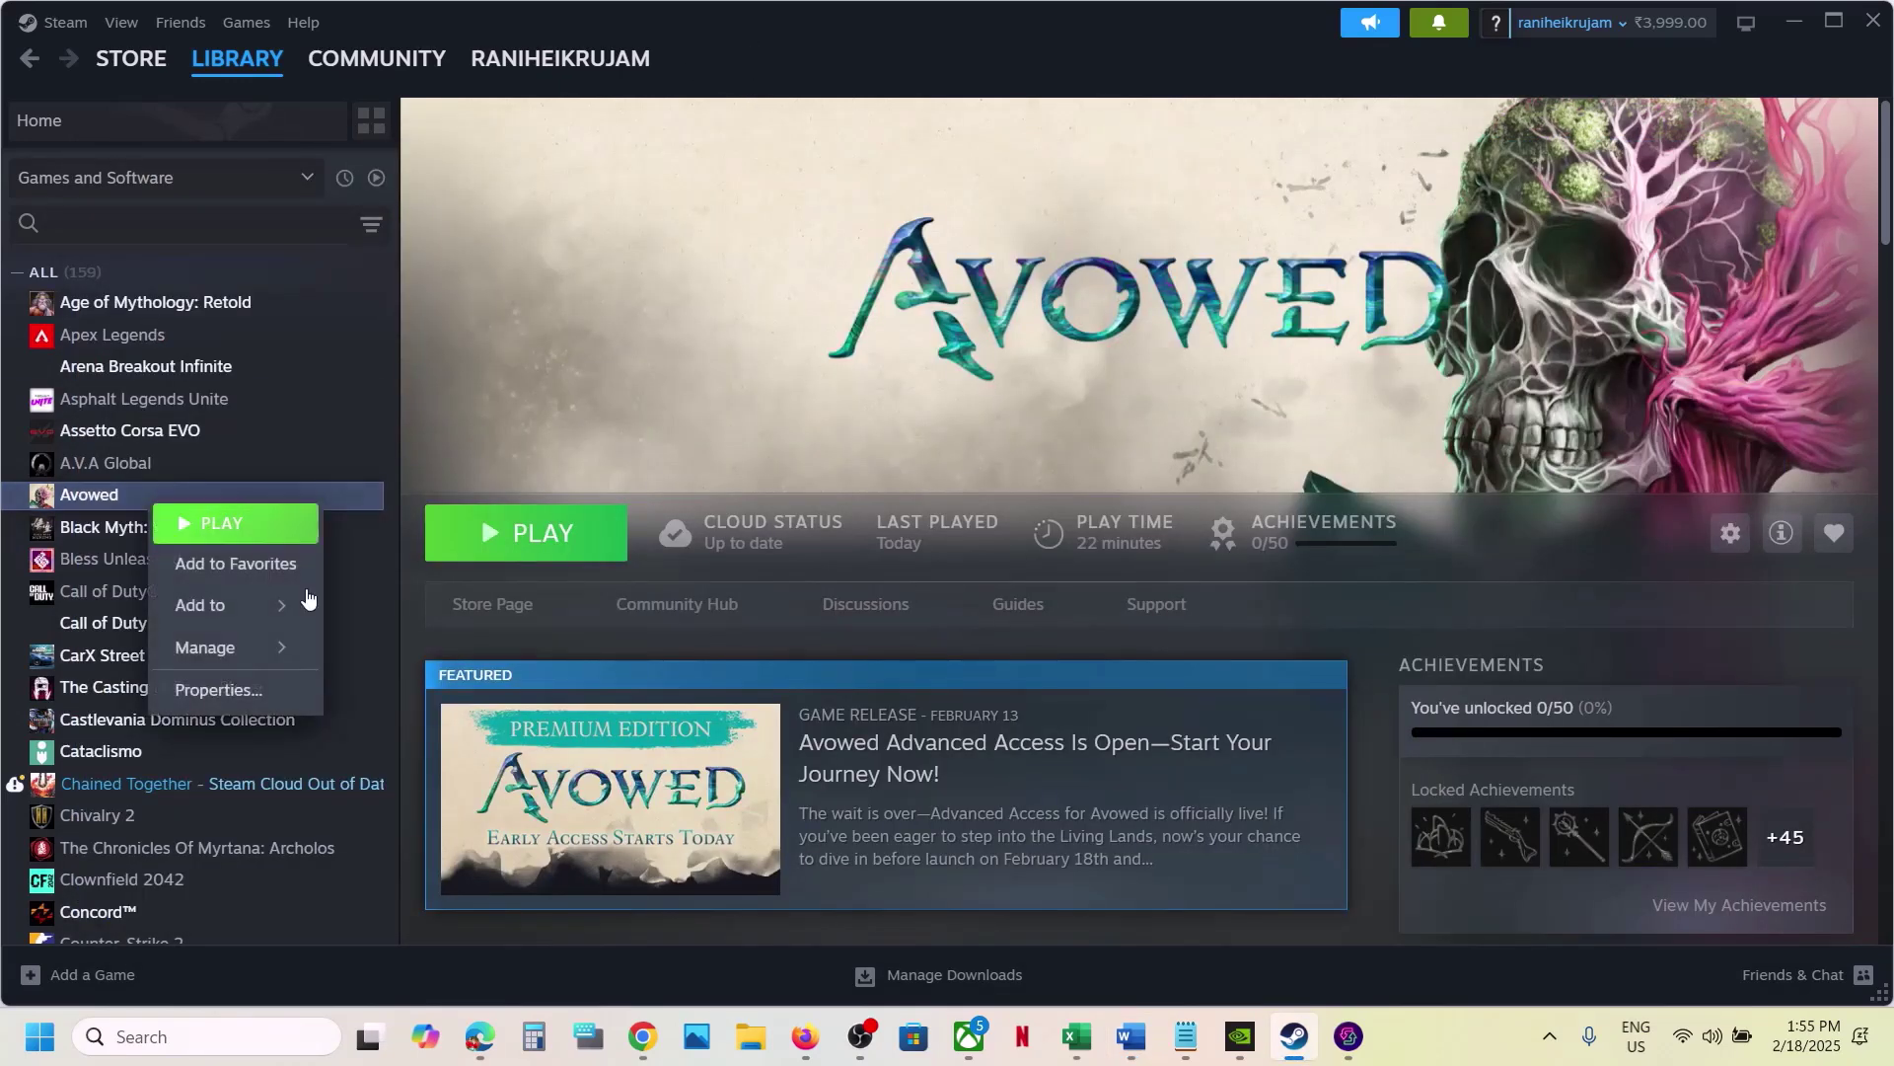
mouse_move(254, 649)
left_click(453, 709)
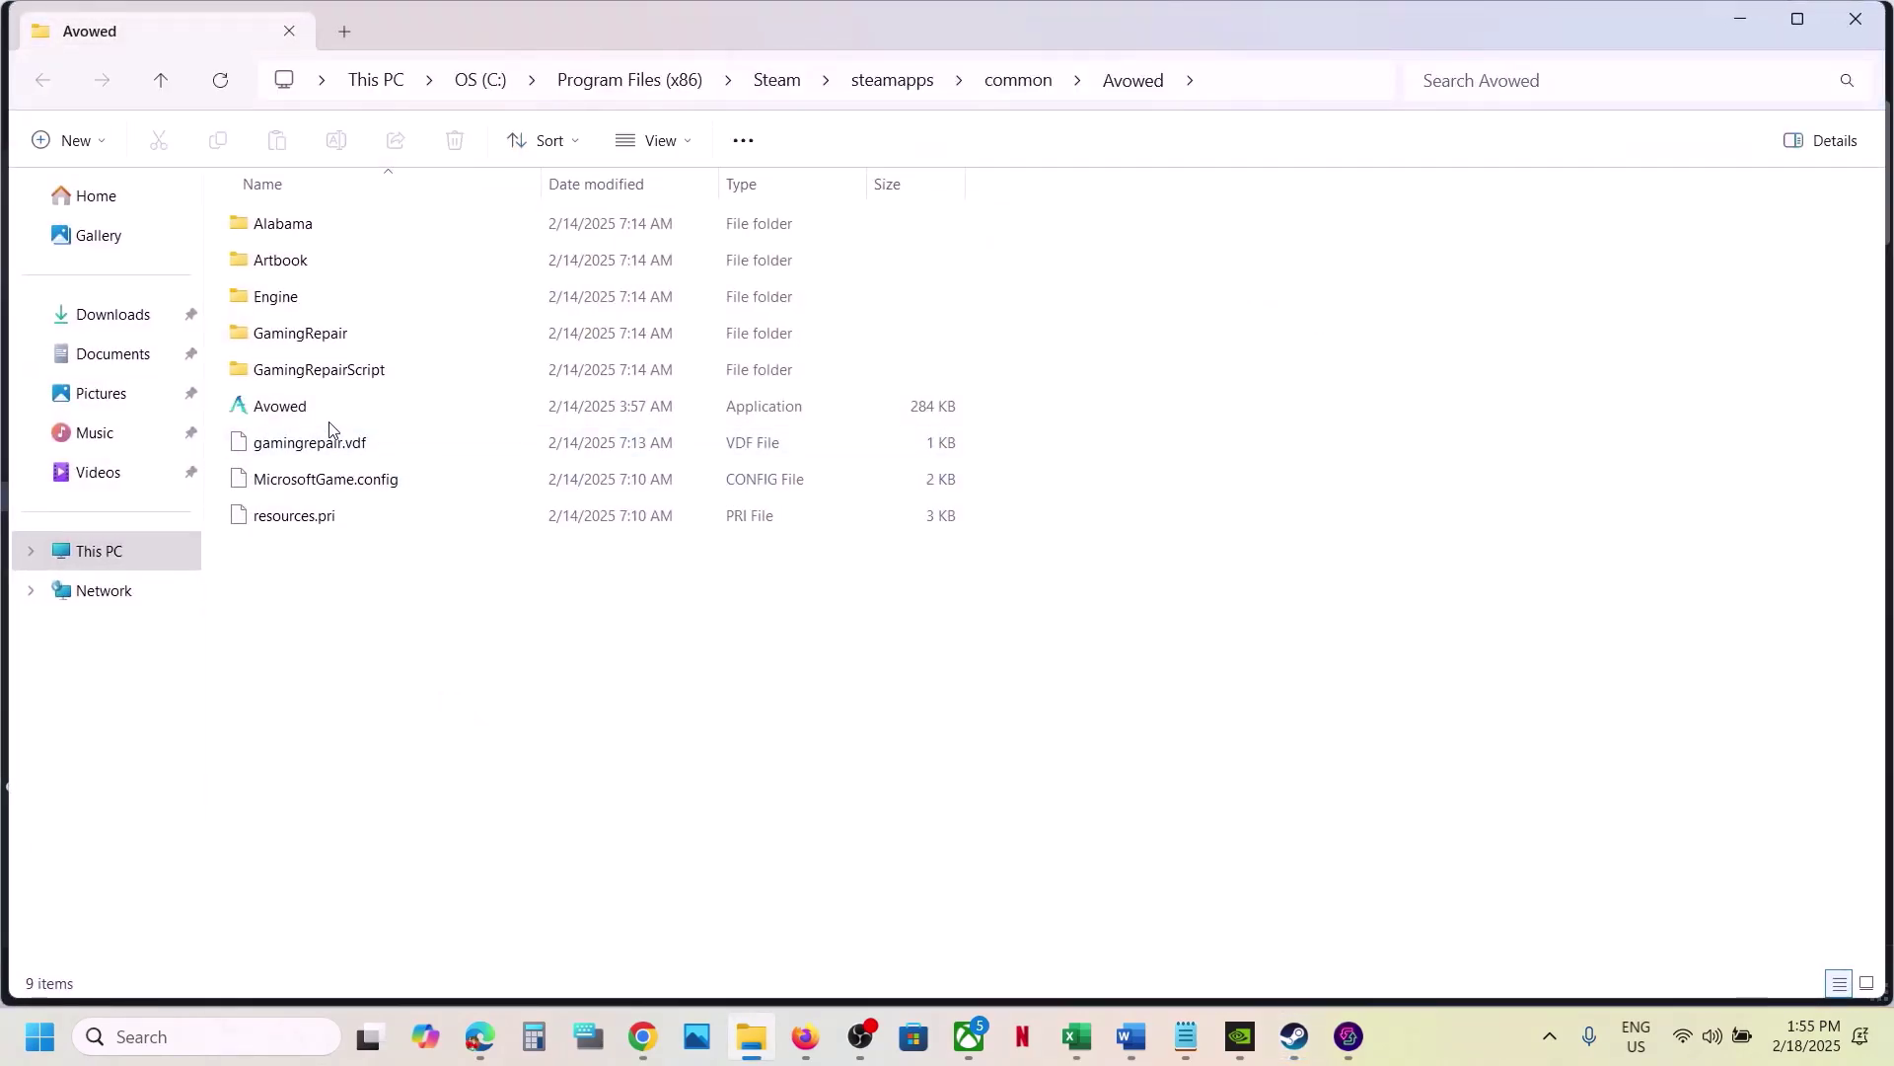
double_click(309, 233)
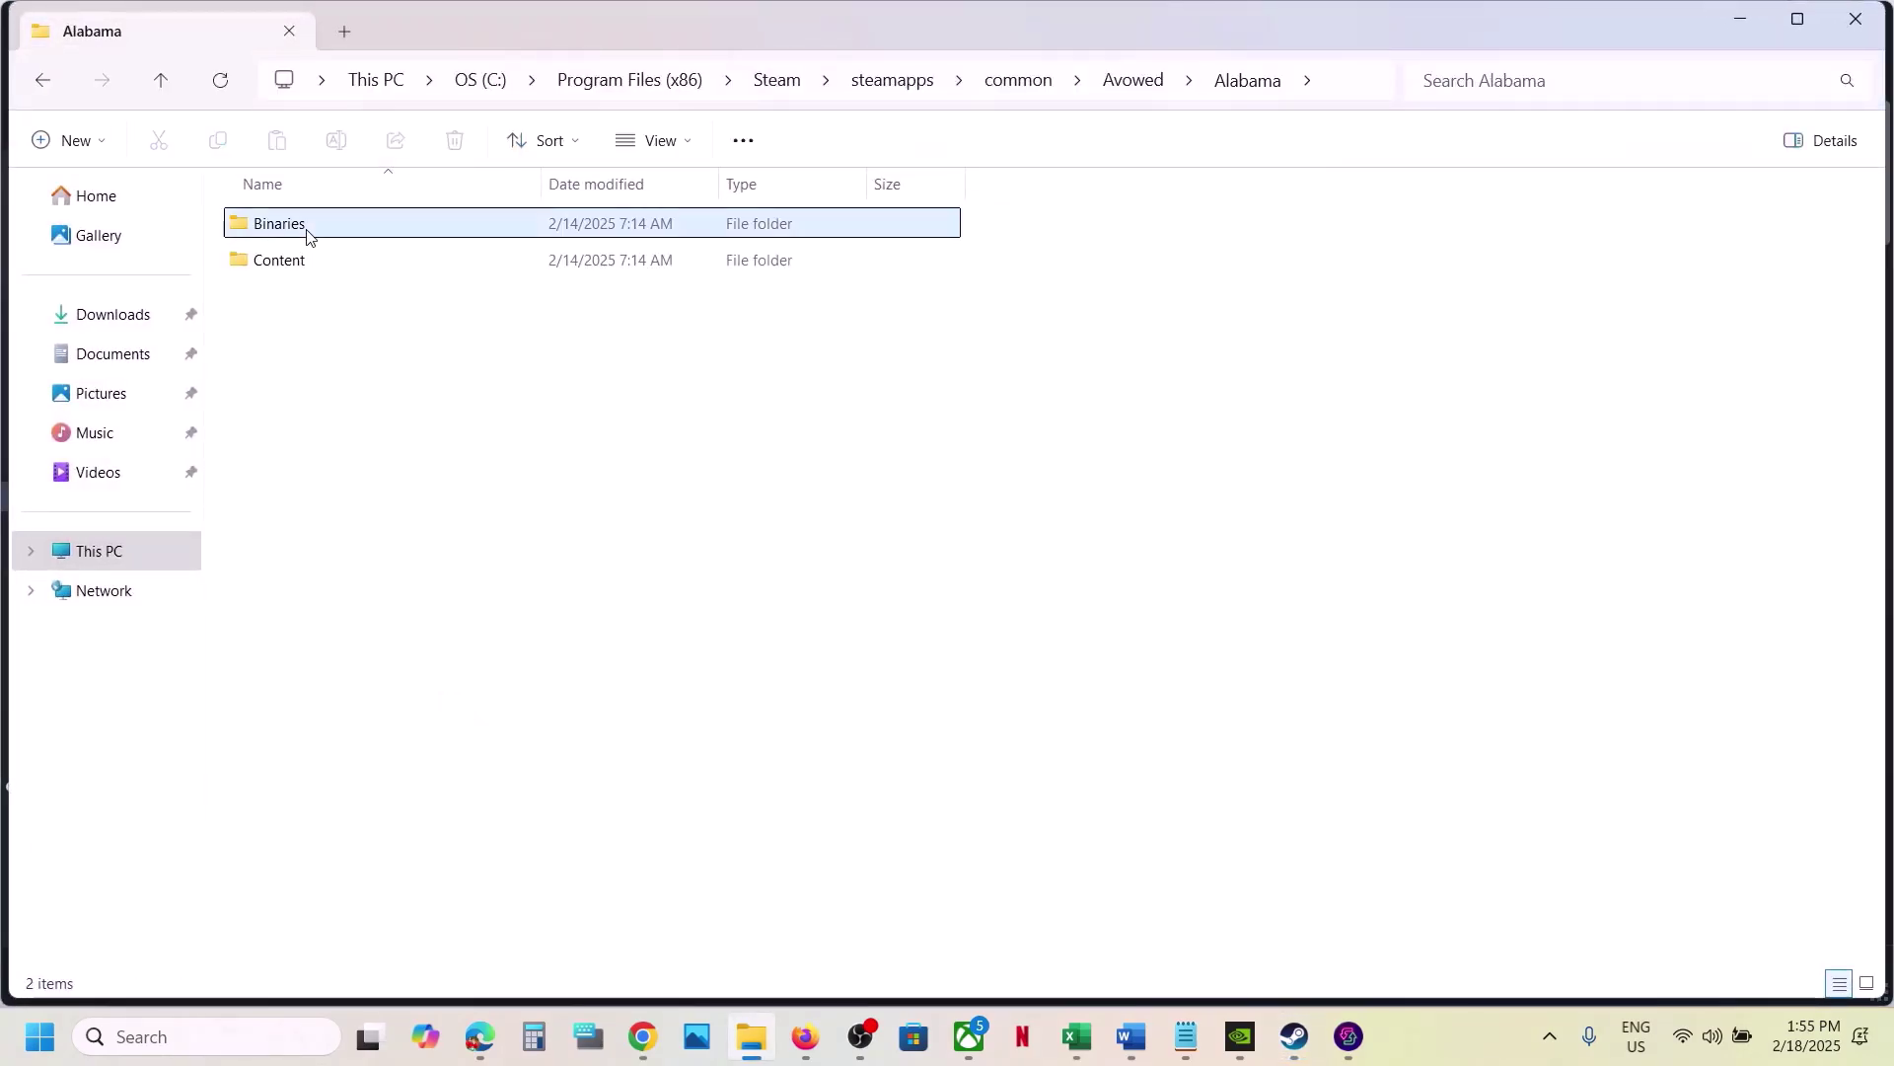
double_click(306, 233)
double_click(305, 233)
Step: Set the Avowed-Win64-Shipping application to run as an administrator in its compatibility properties, and save the change
left_click(377, 259)
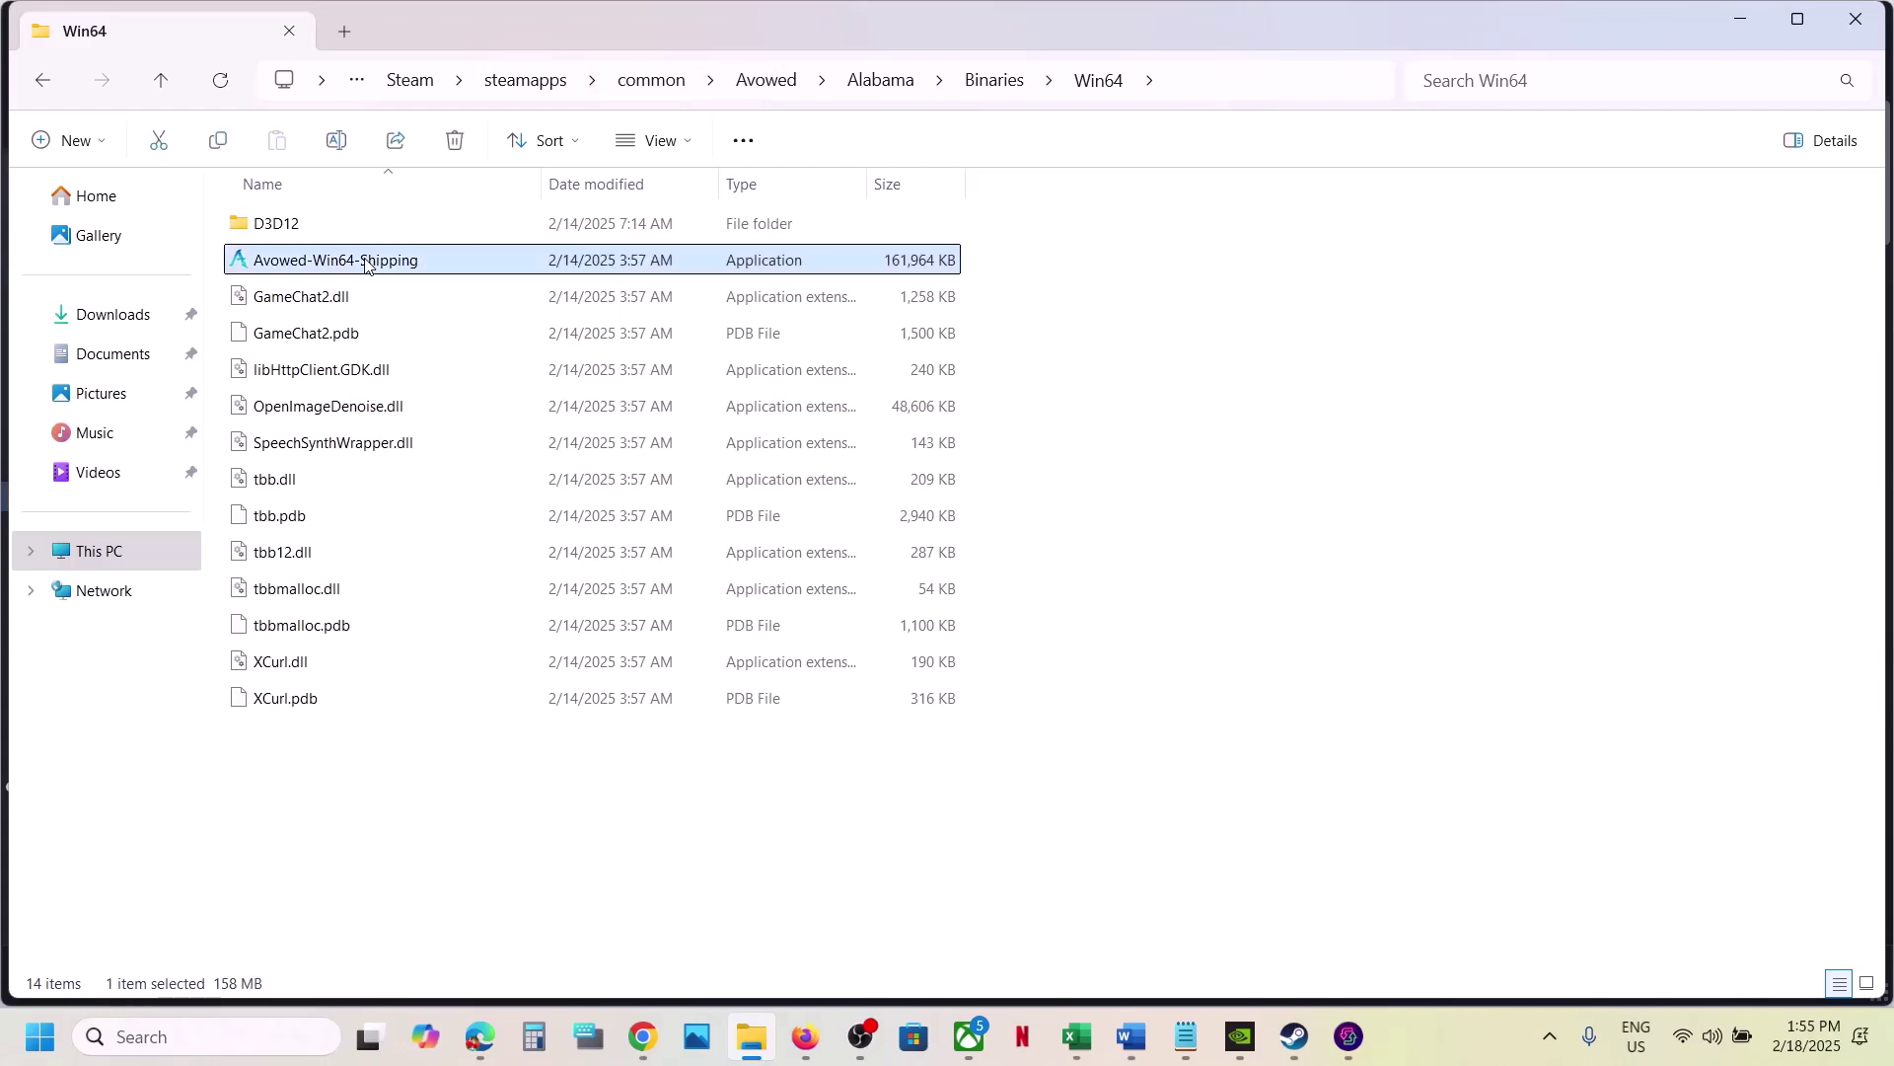
right_click(374, 260)
left_click(491, 634)
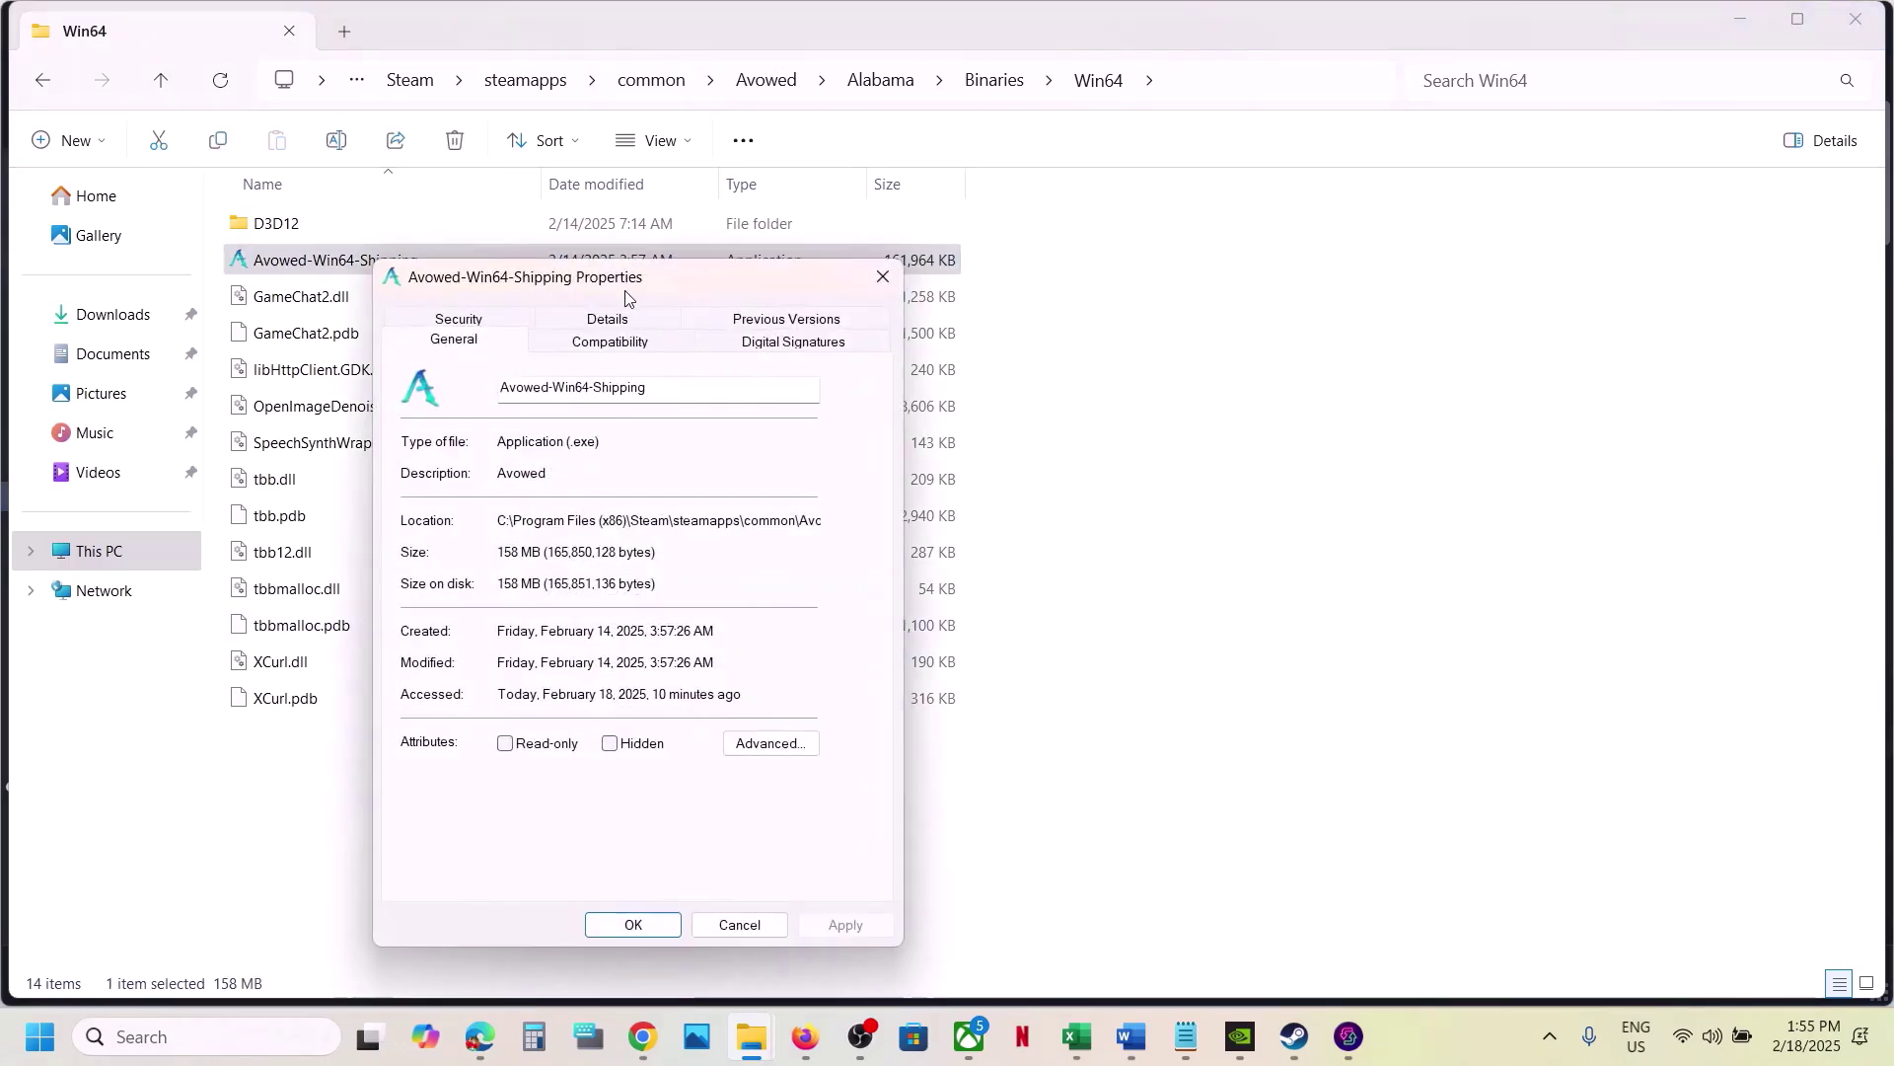
left_click(592, 347)
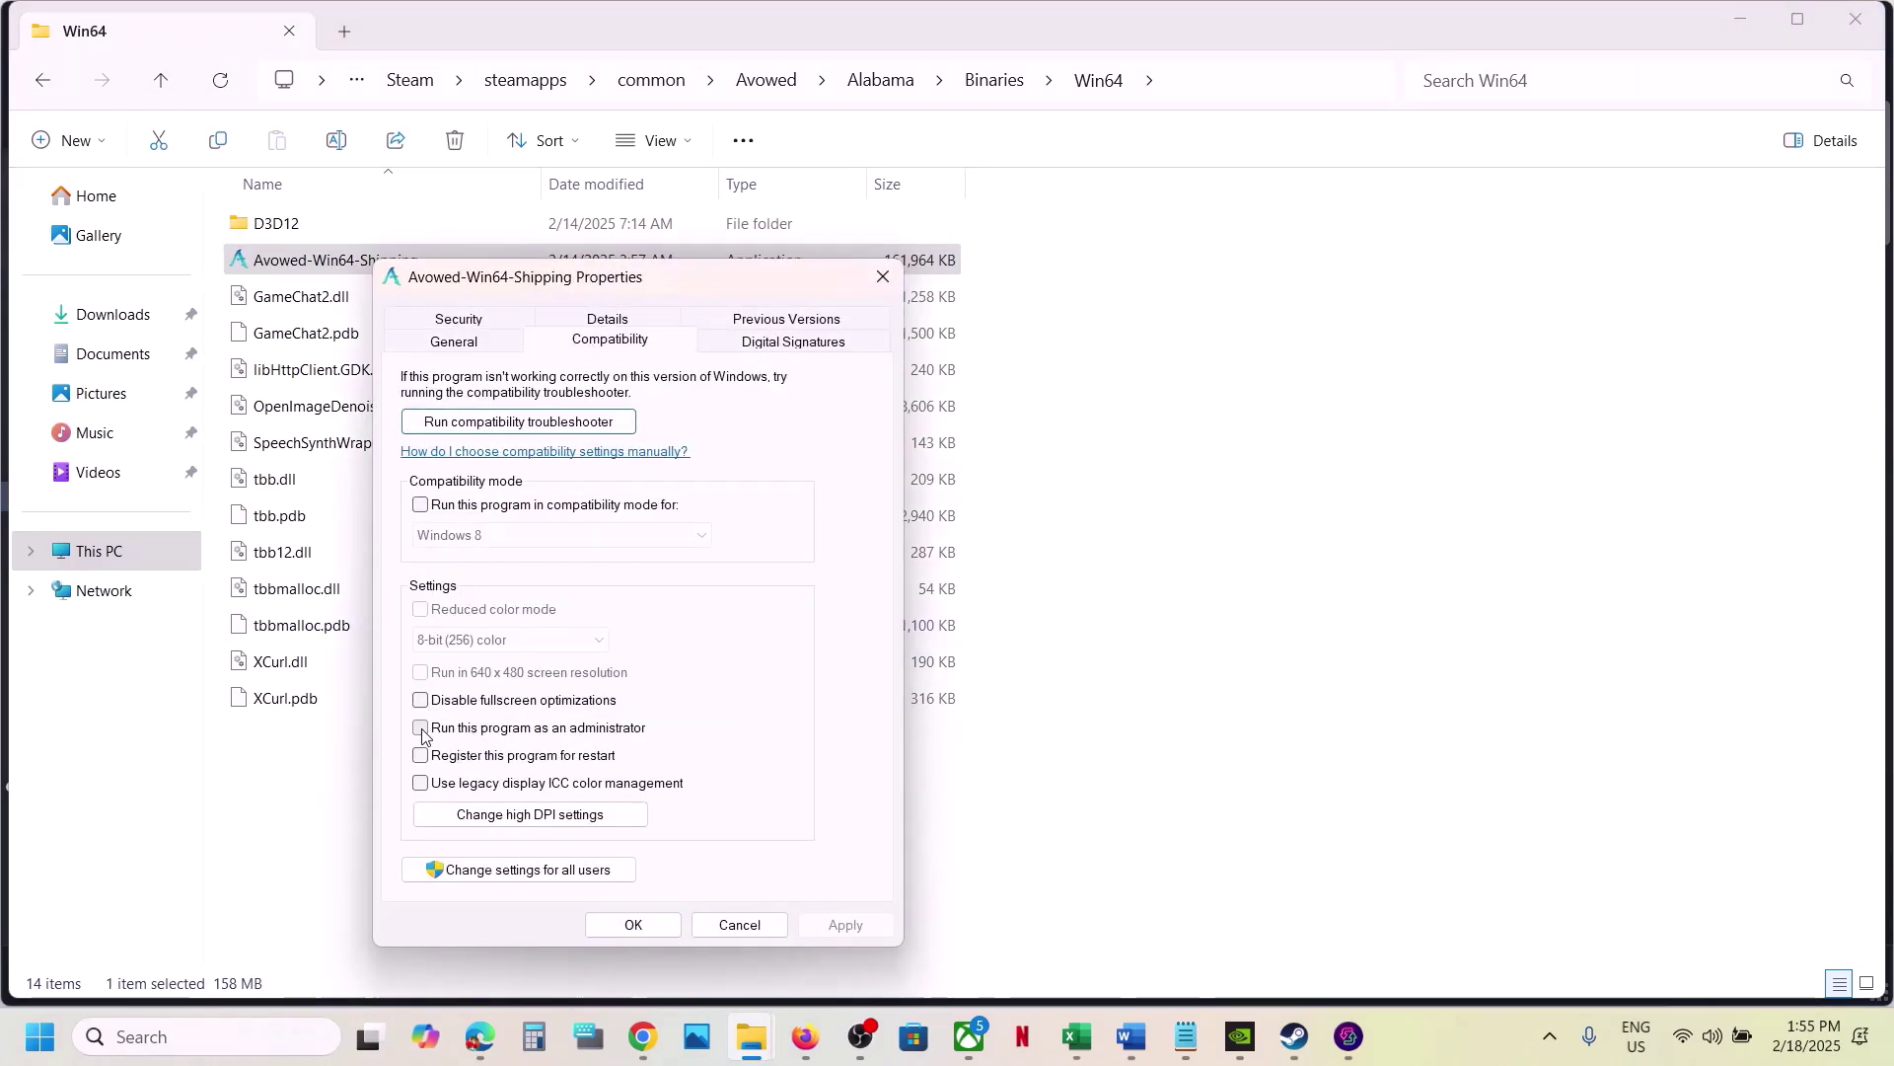
left_click(846, 924)
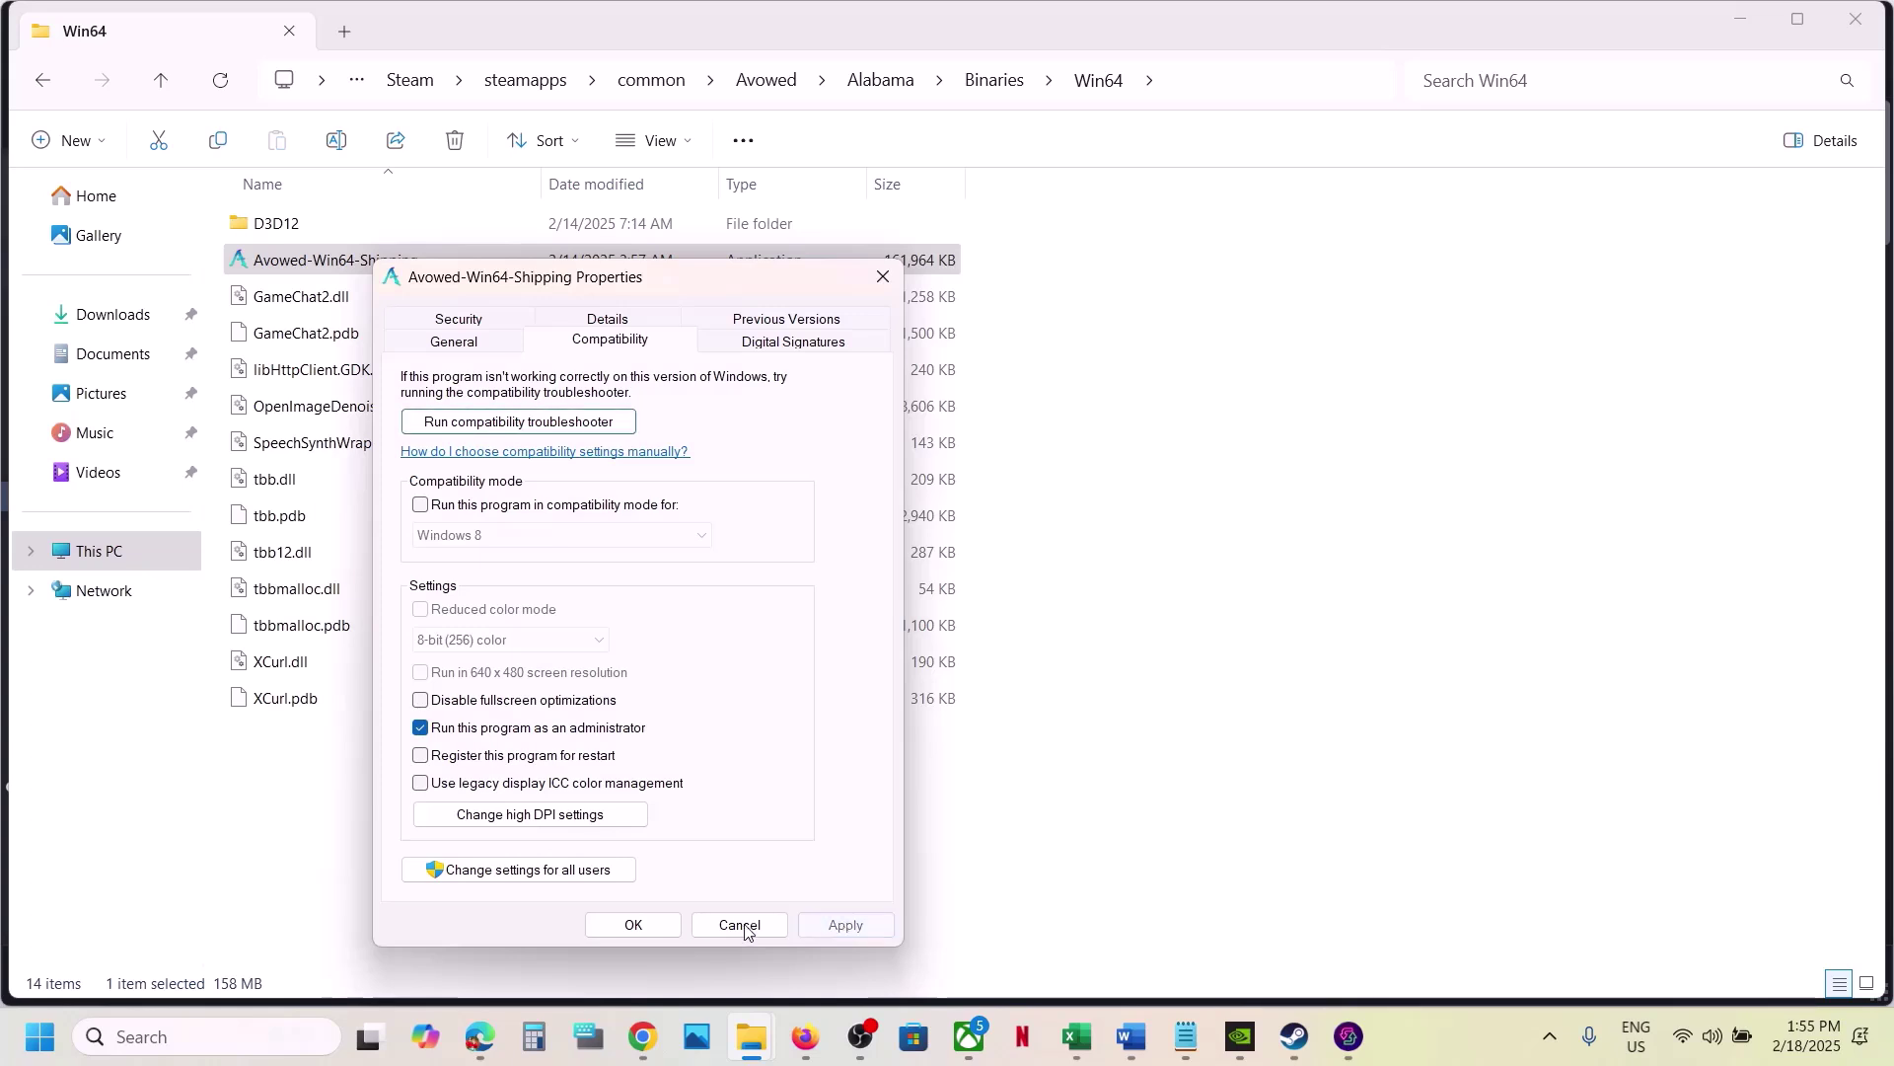
left_click(636, 926)
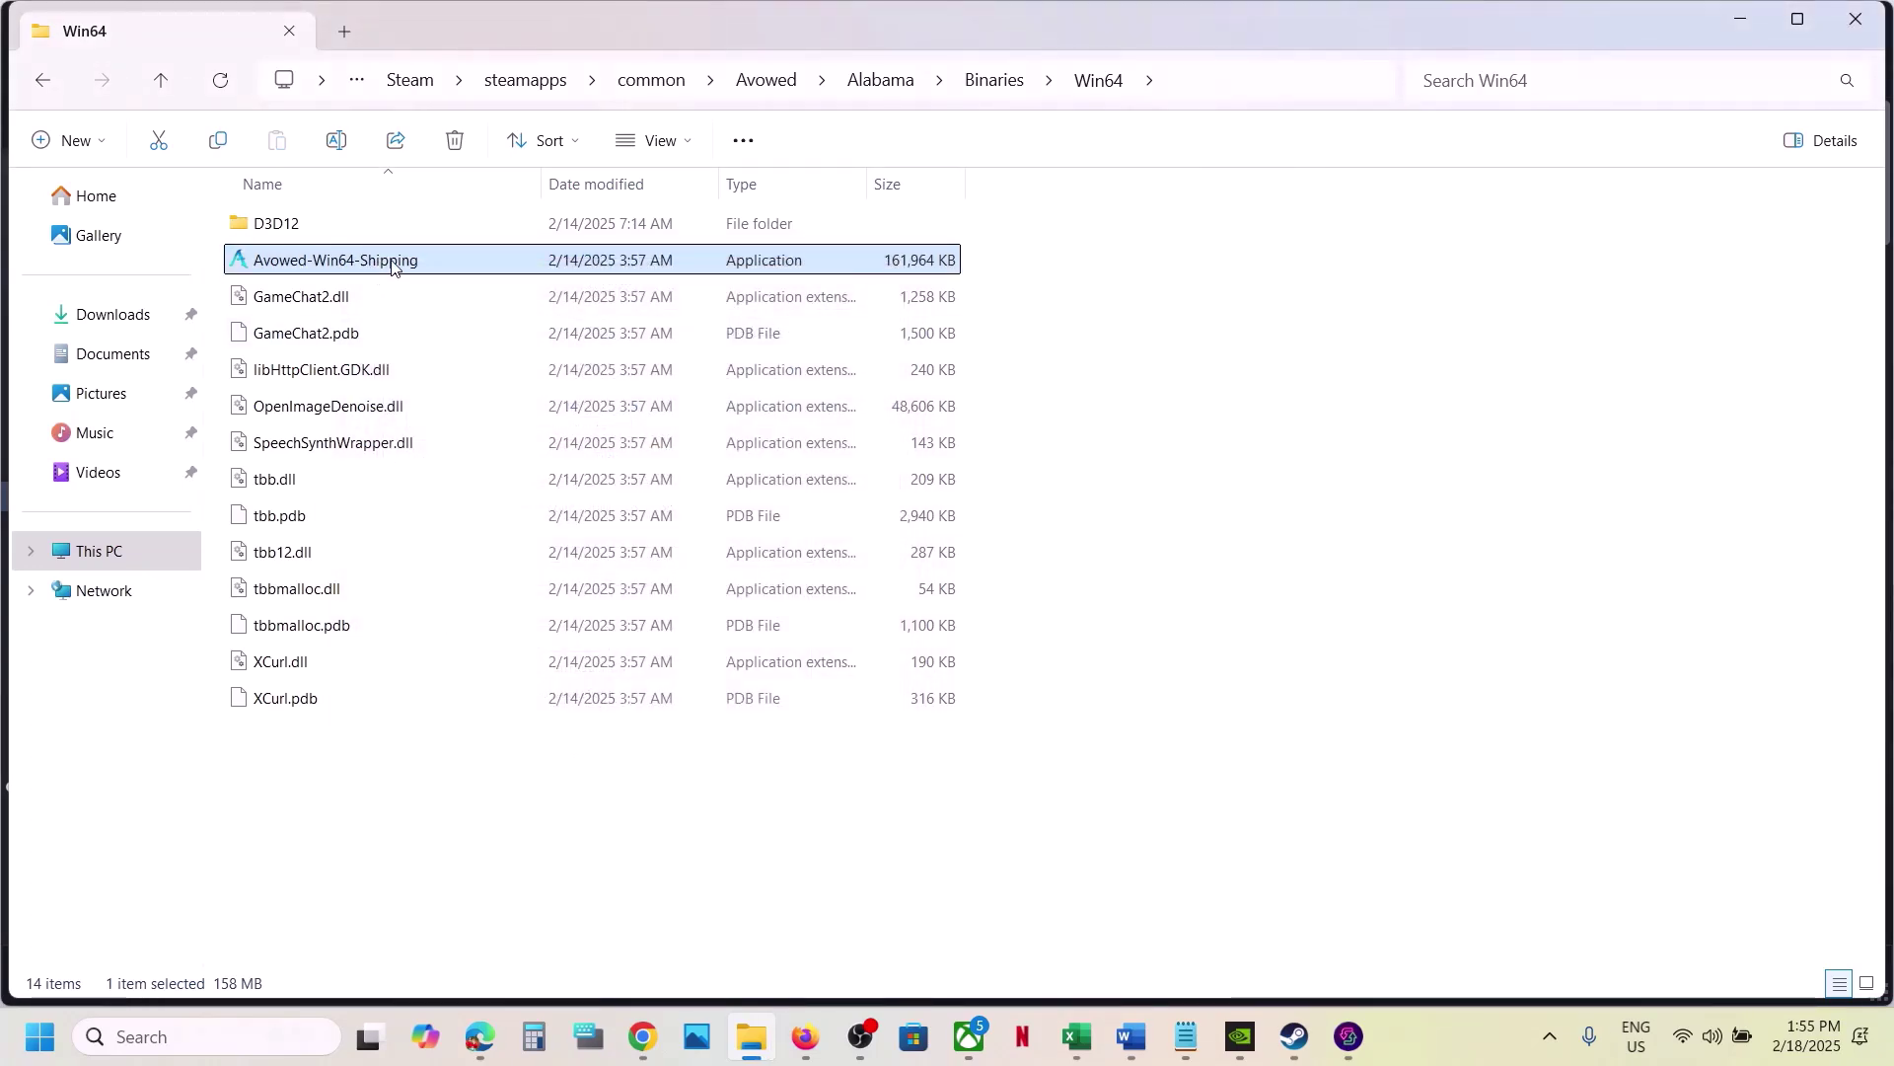
Step: Reopen the Avowed-Win64-Shipping properties, enable compatibility mode for Windows 8, and apply it
right_click(392, 266)
left_click(512, 642)
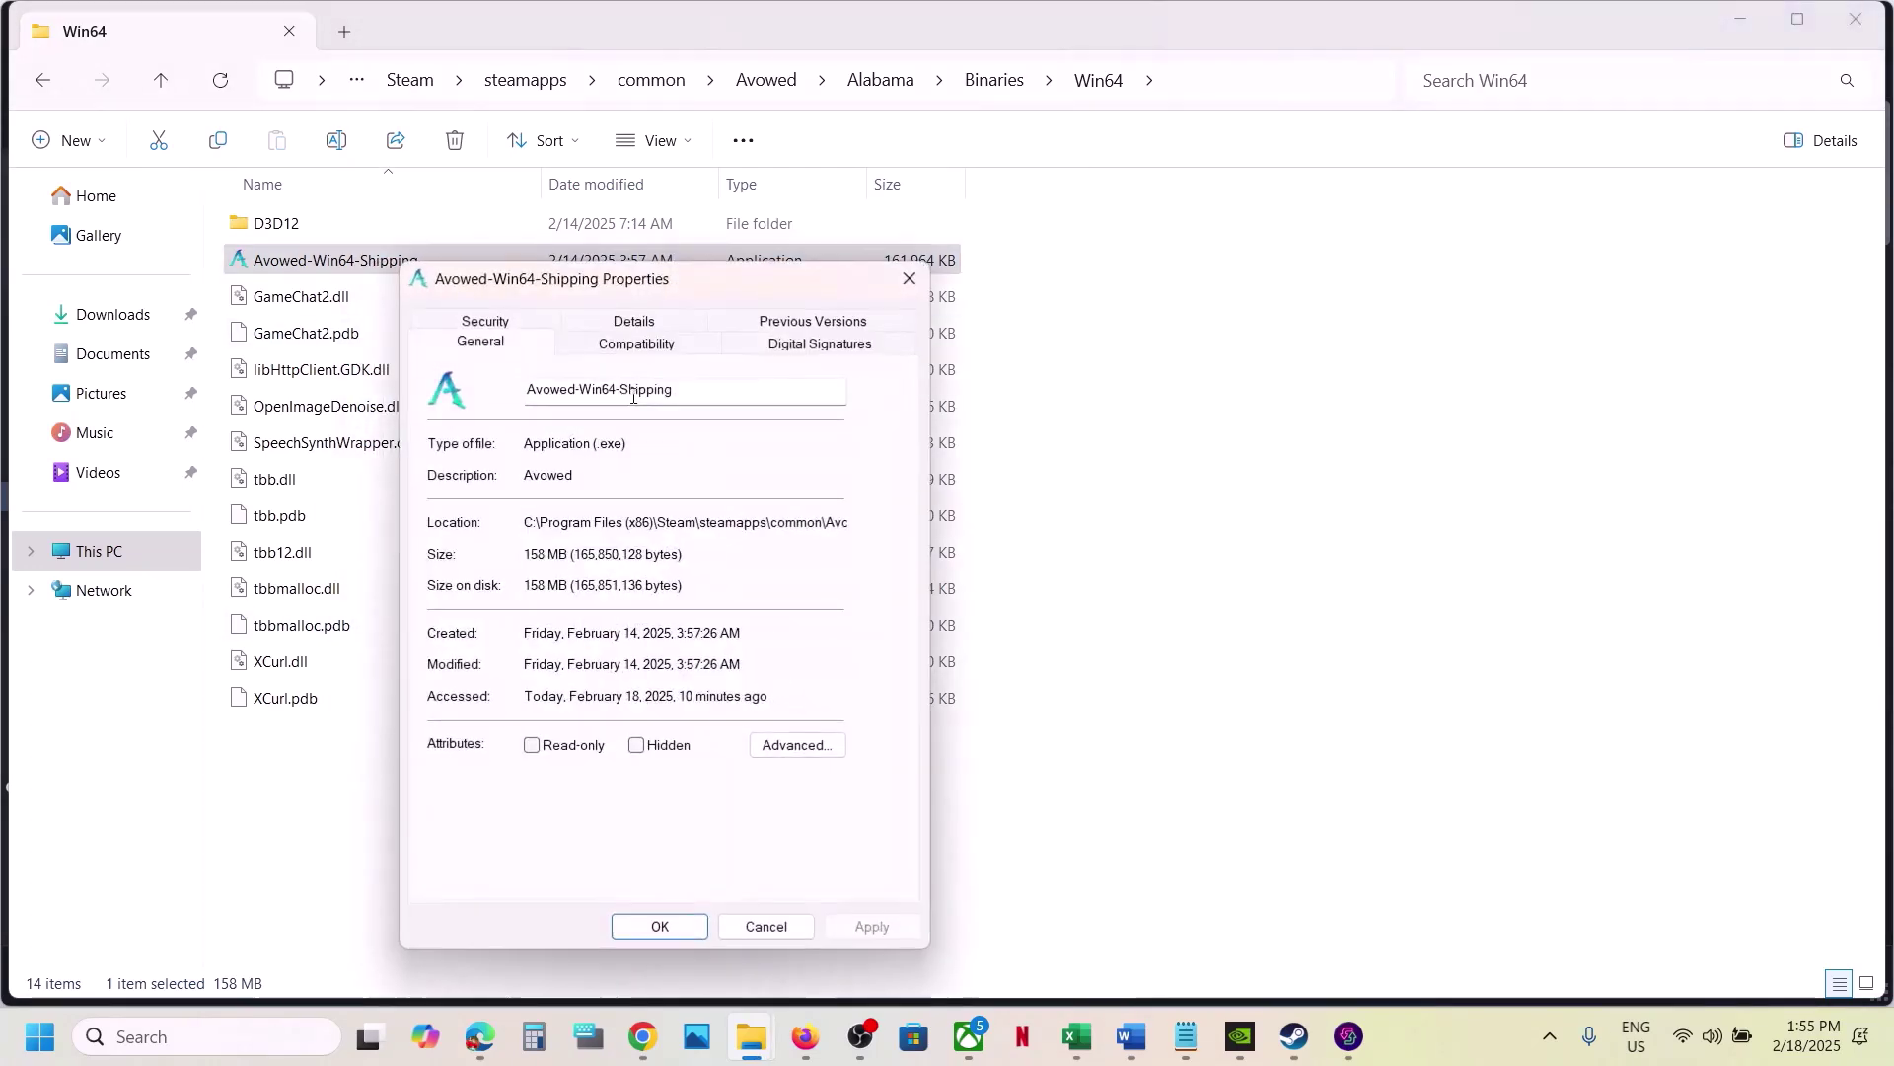
left_click(637, 345)
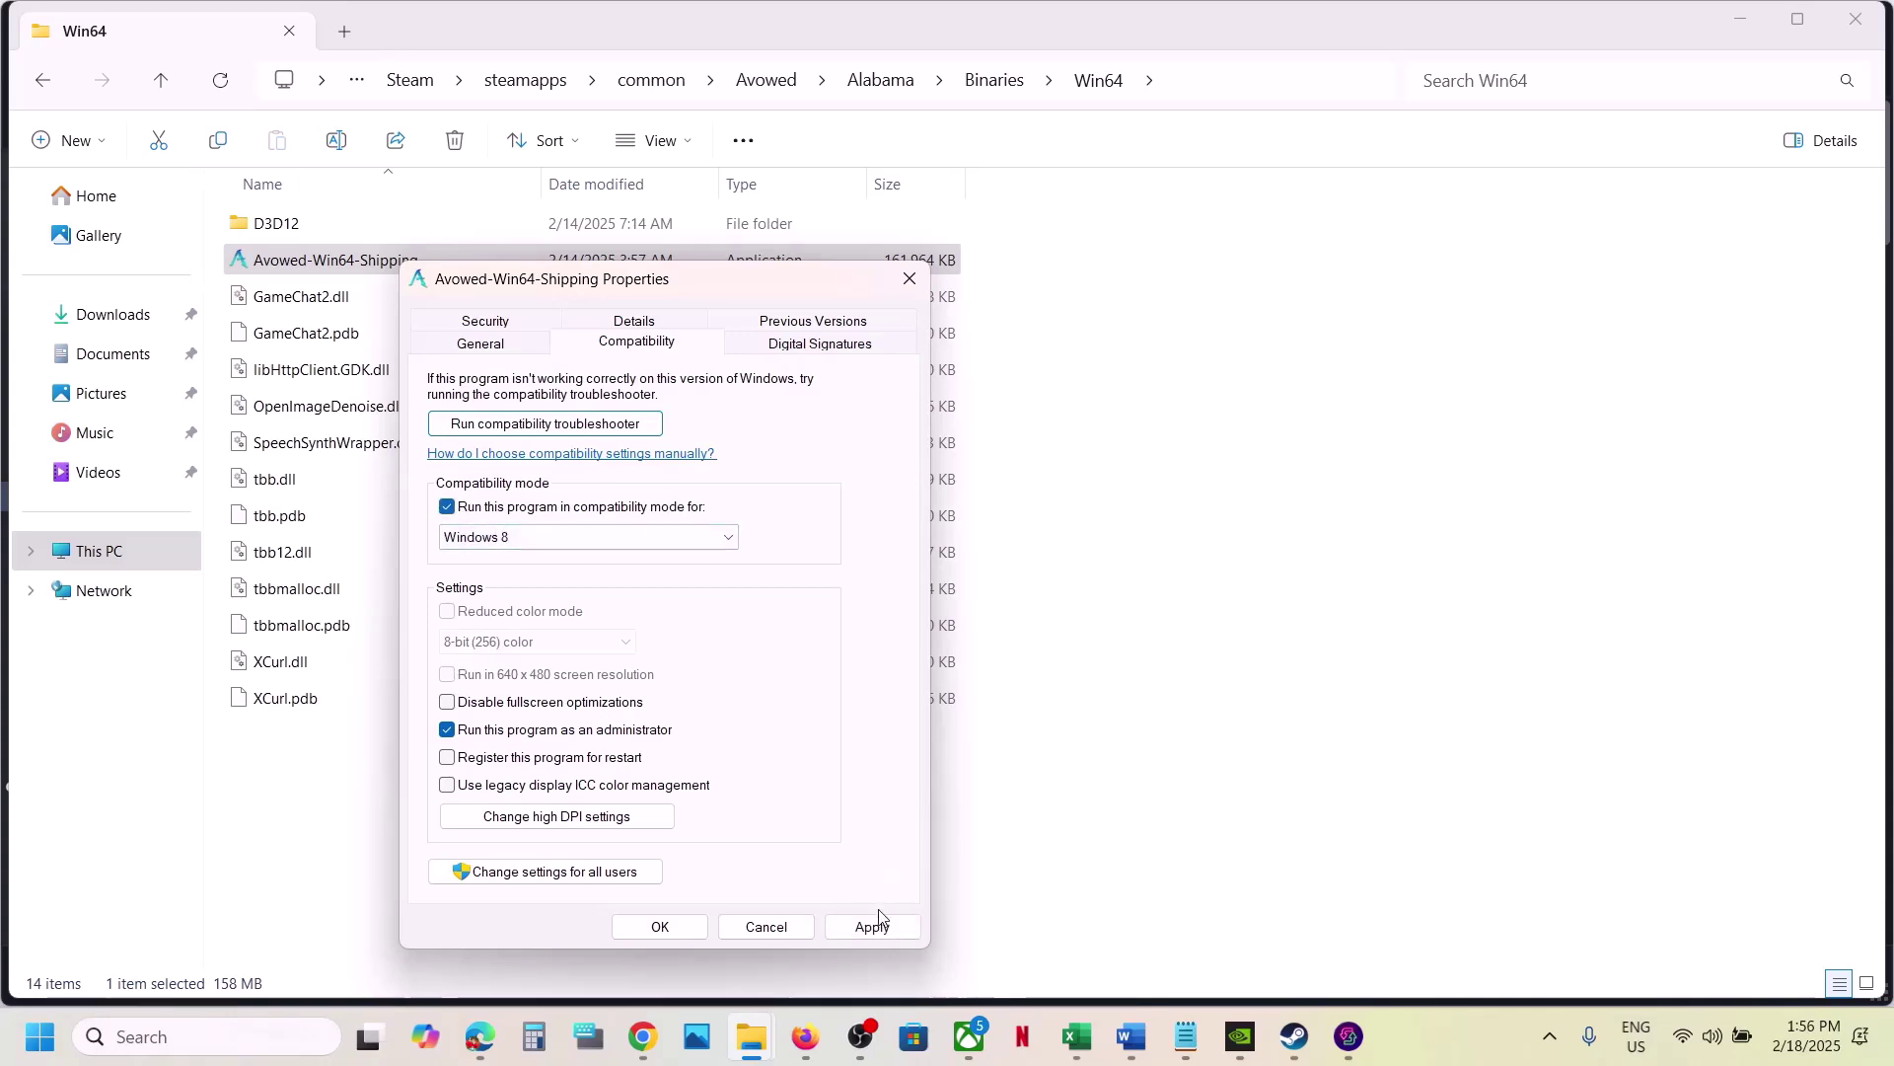
left_click(874, 927)
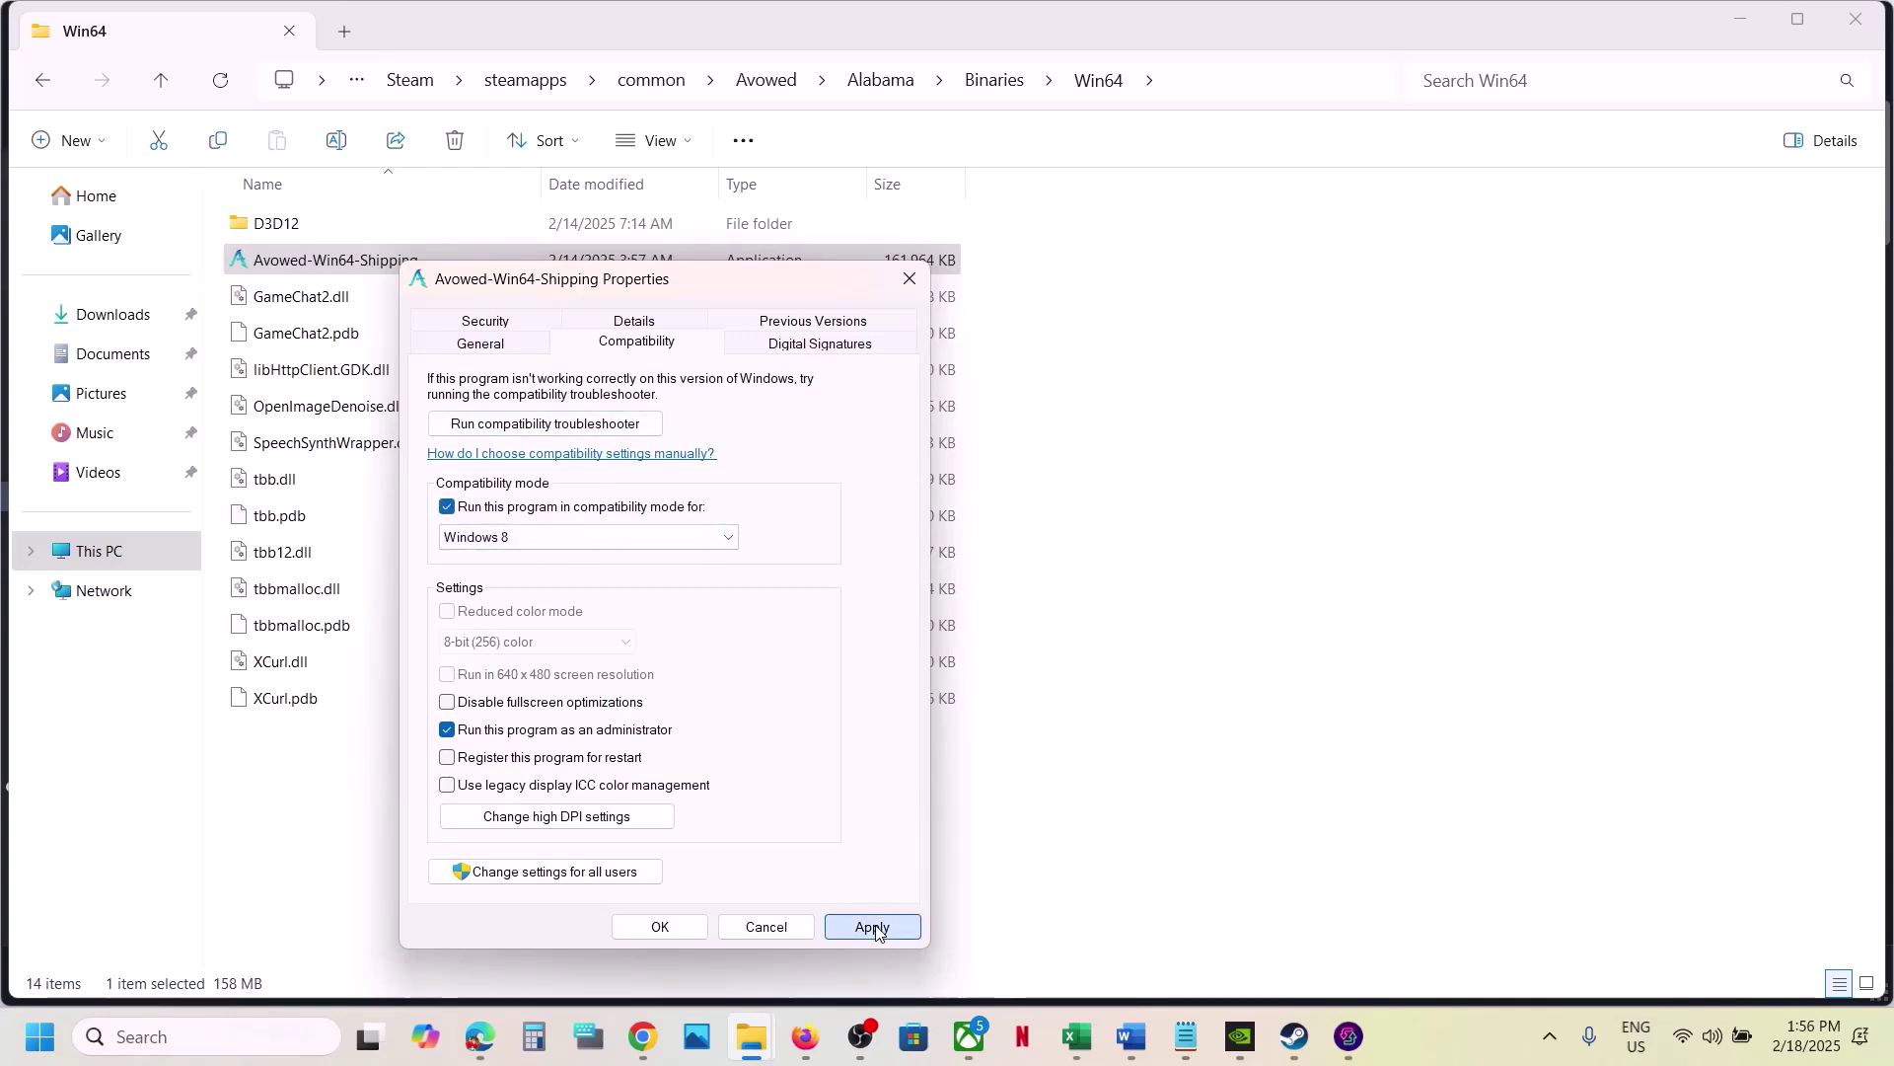
Step: Set the Avowed-Win64-Shipping application's compatibility mode to Windows 7, disable fullscreen optimizations, and save the changes
left_click(660, 926)
right_click(413, 262)
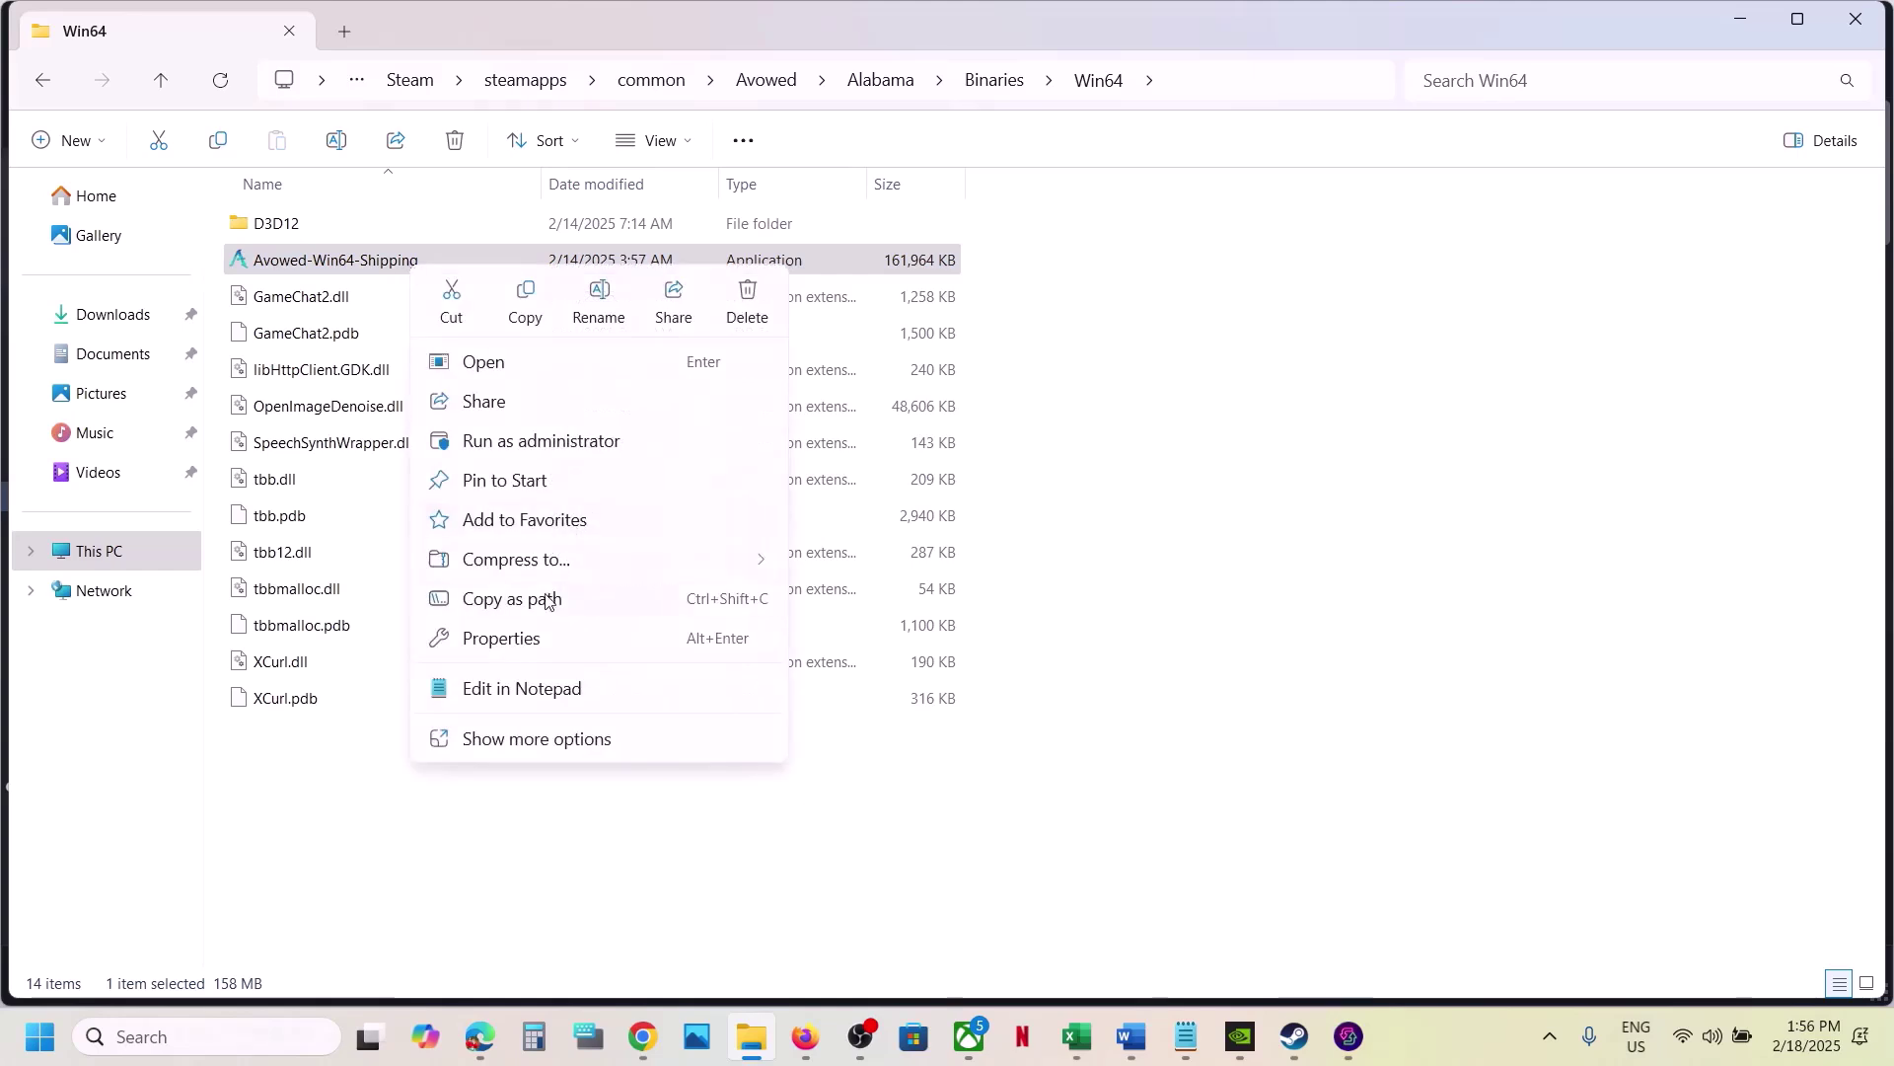
left_click(534, 637)
left_click(660, 350)
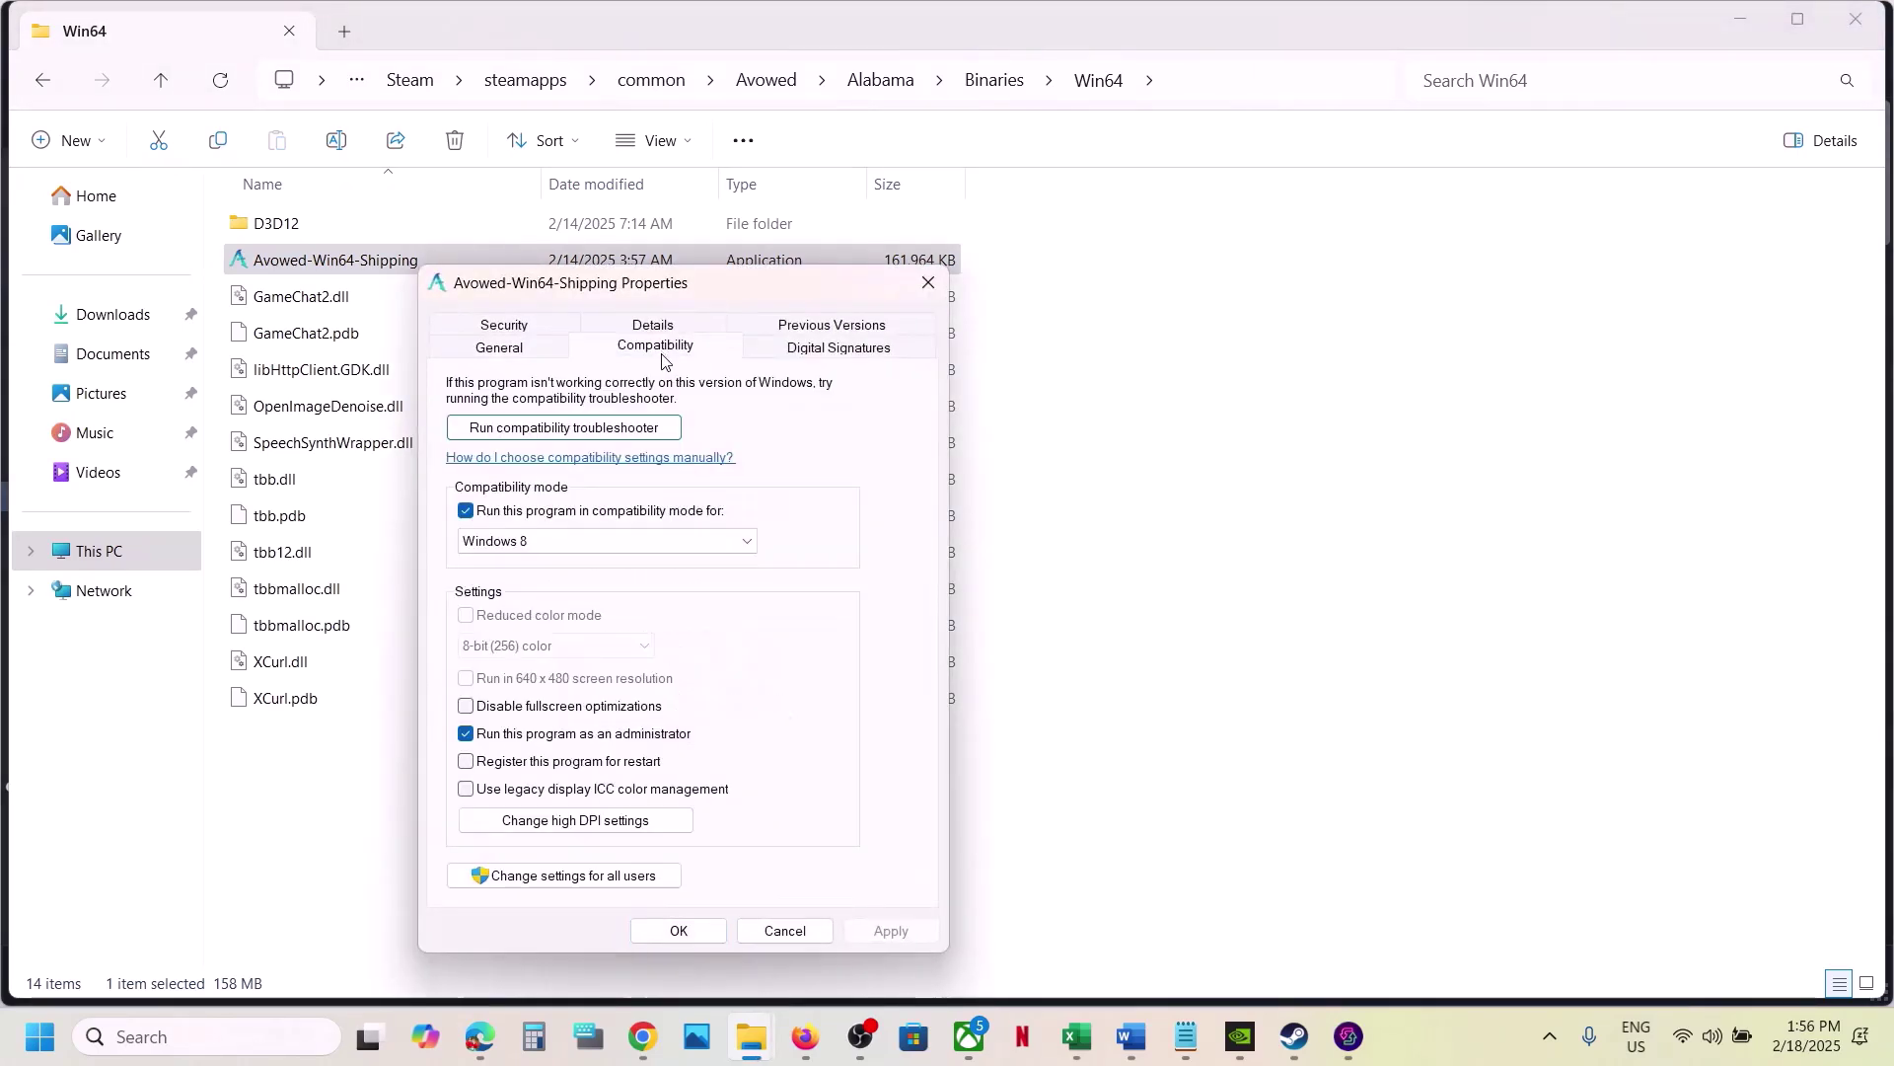
left_click(457, 540)
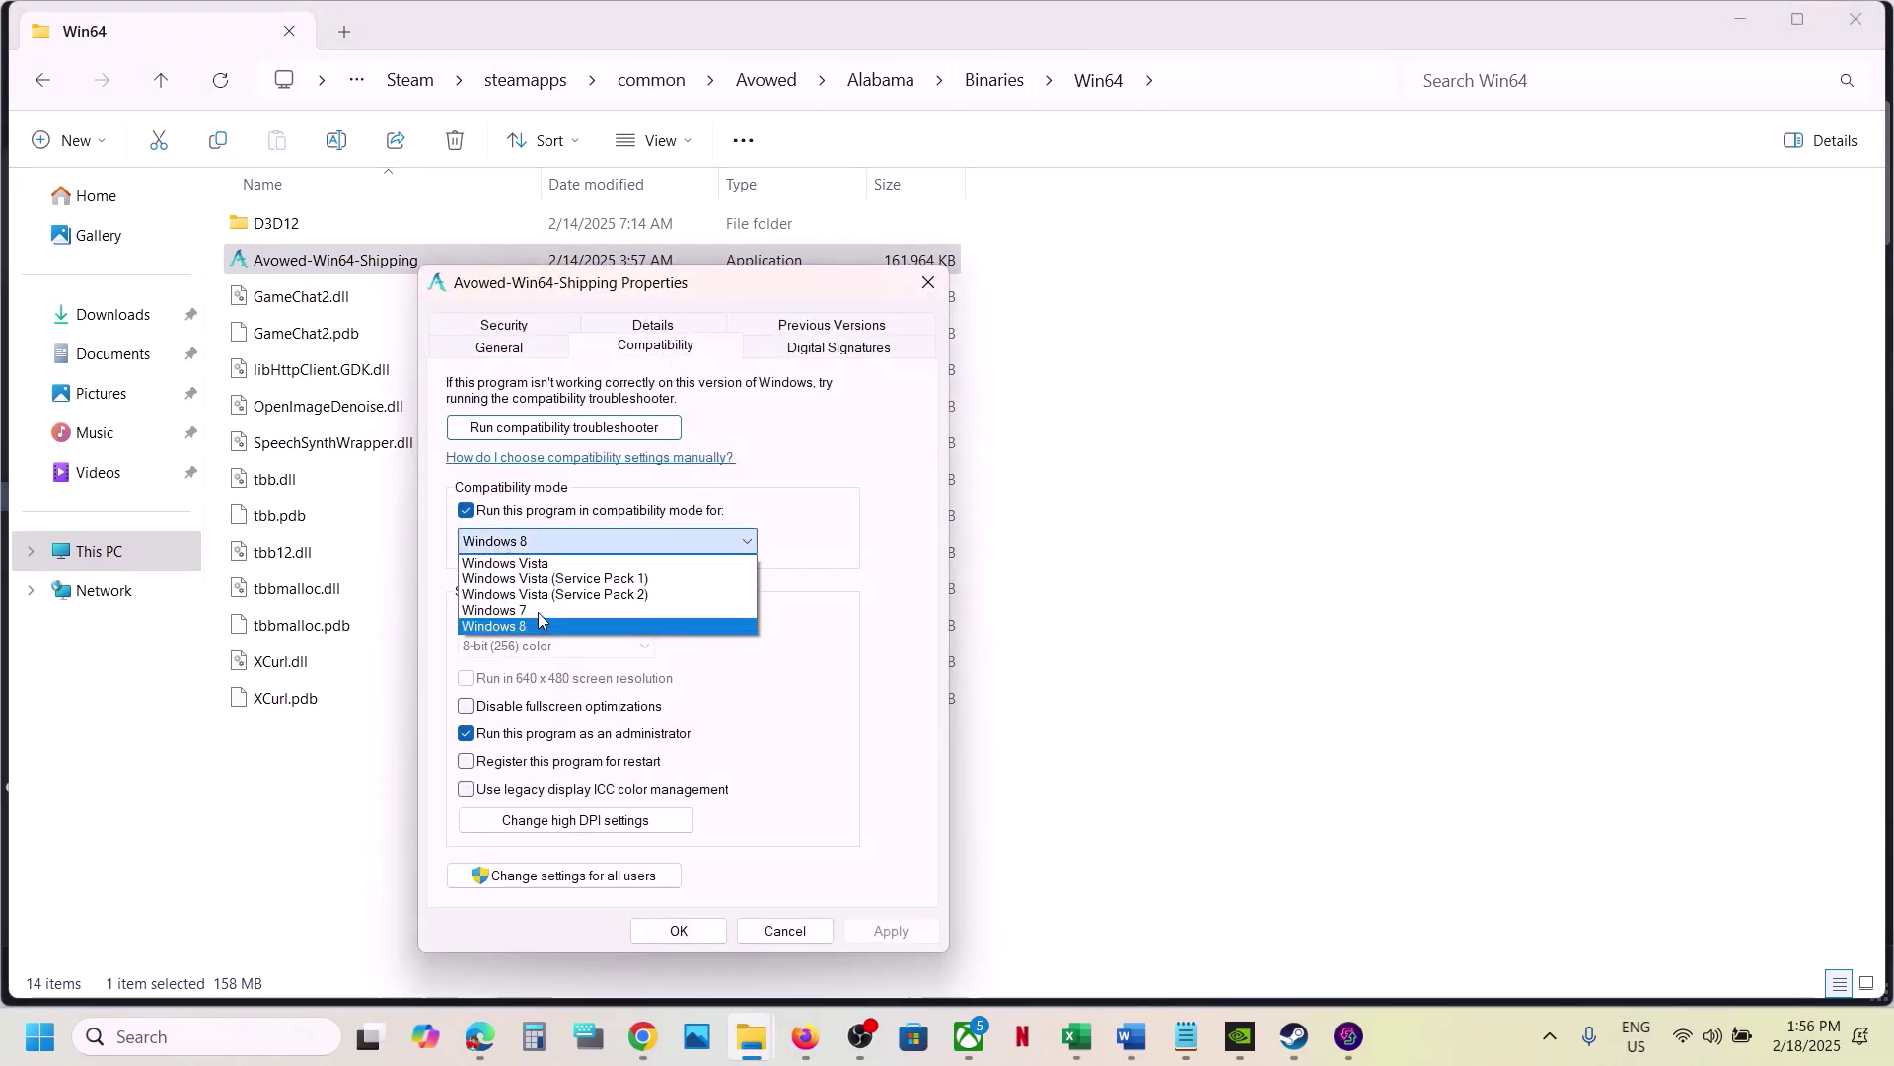
left_click(540, 617)
left_click(890, 930)
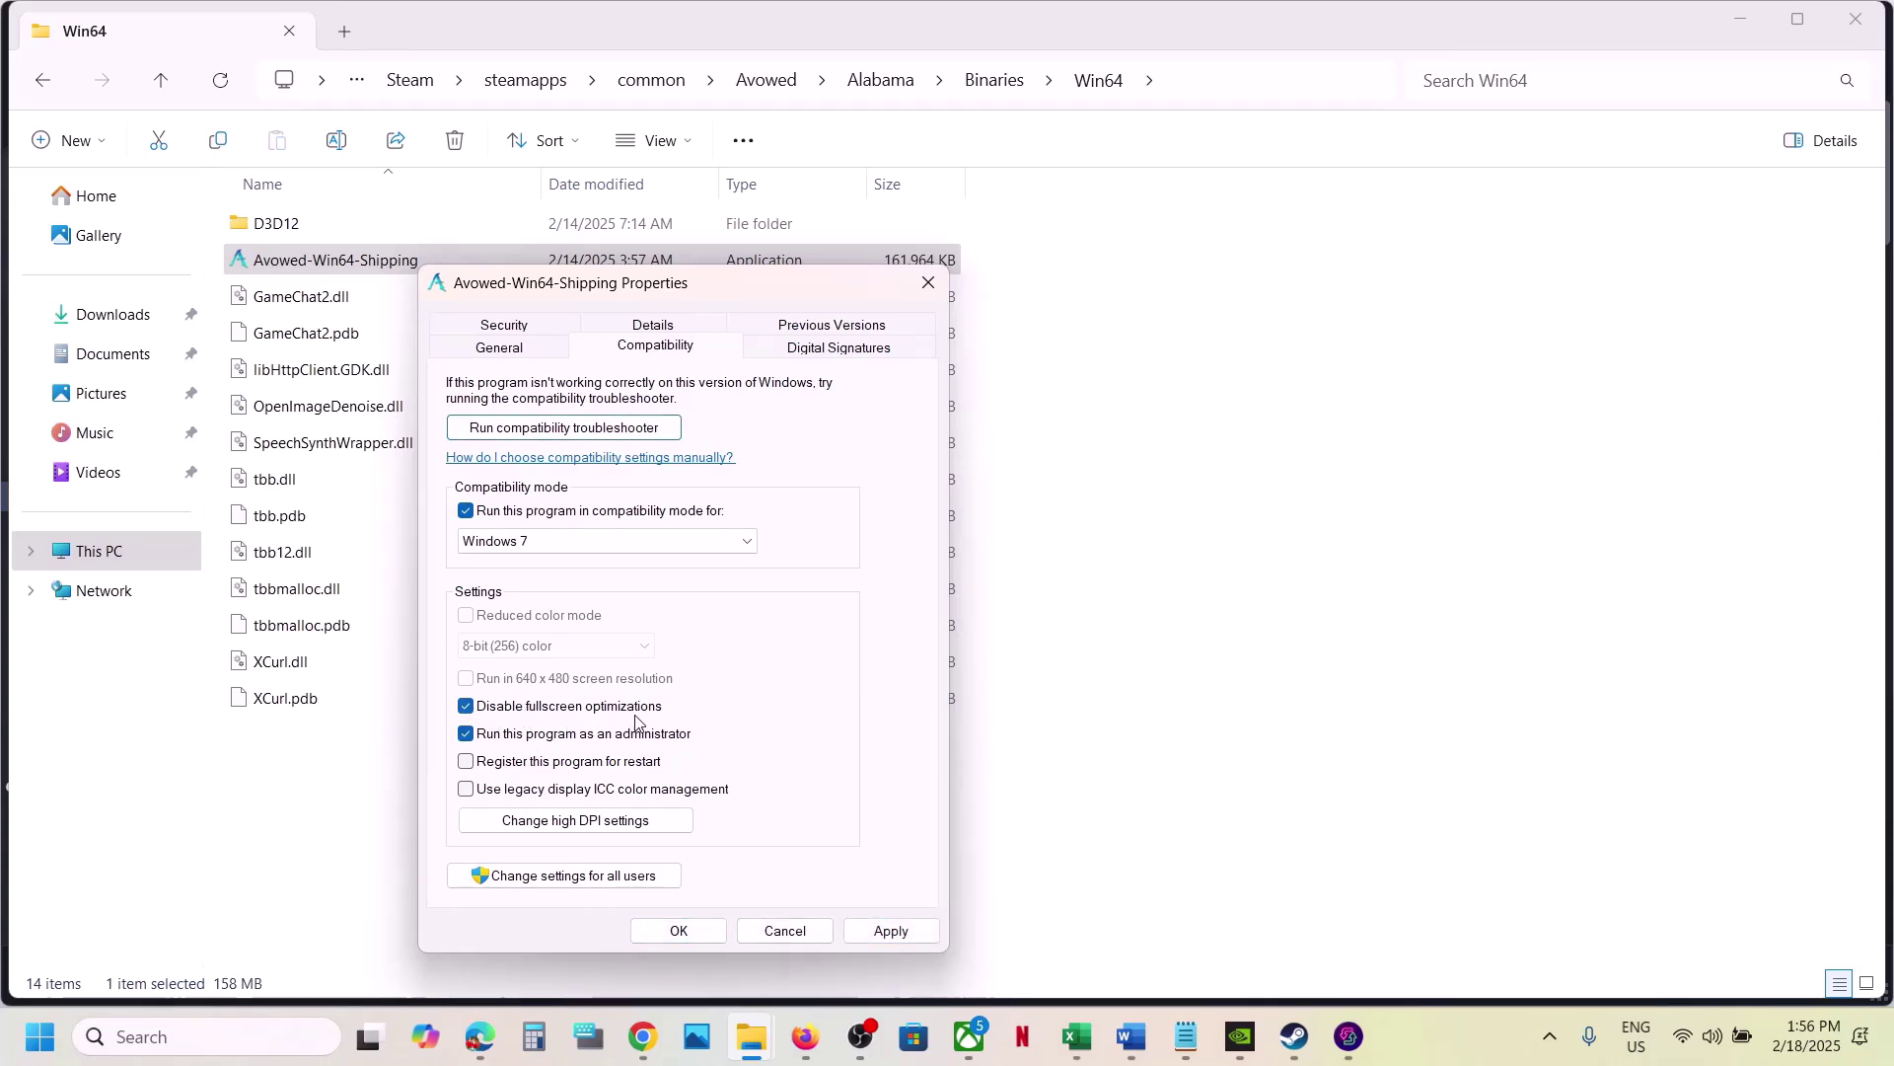
left_click(892, 931)
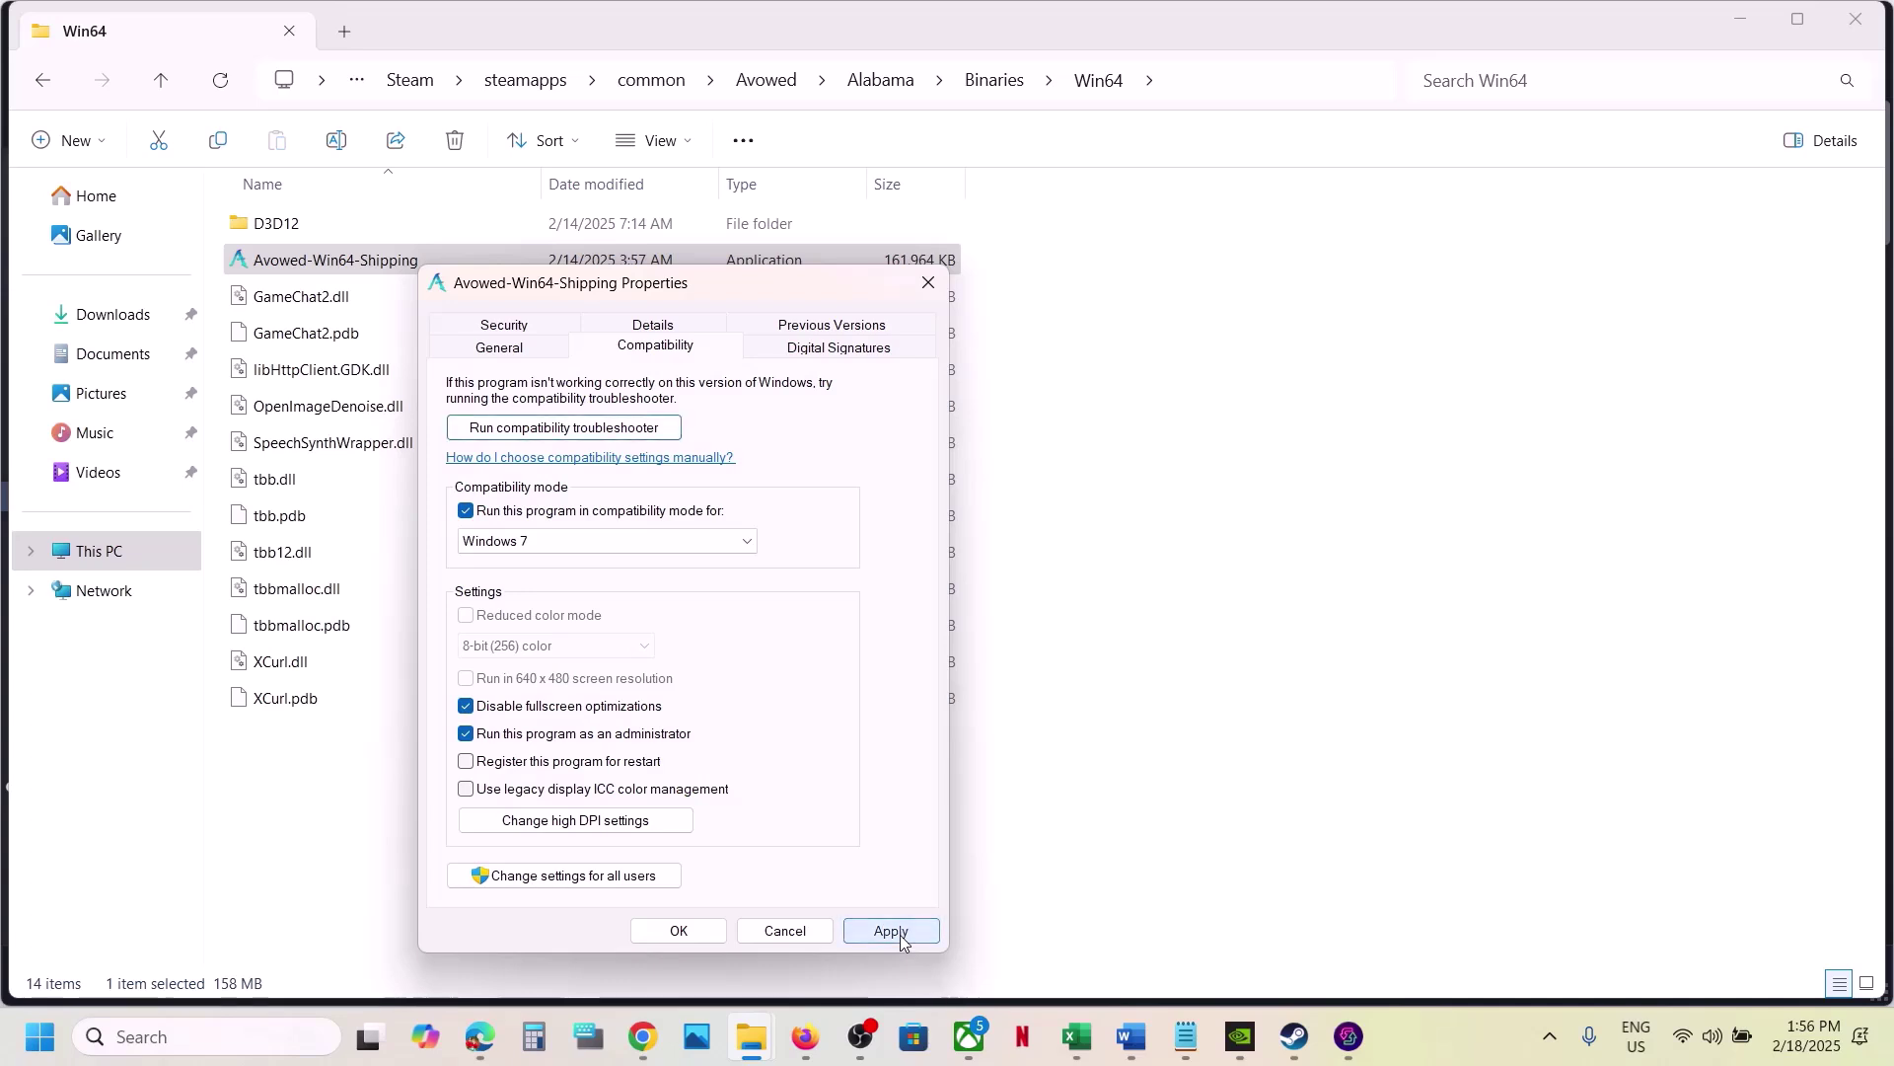
left_click(700, 935)
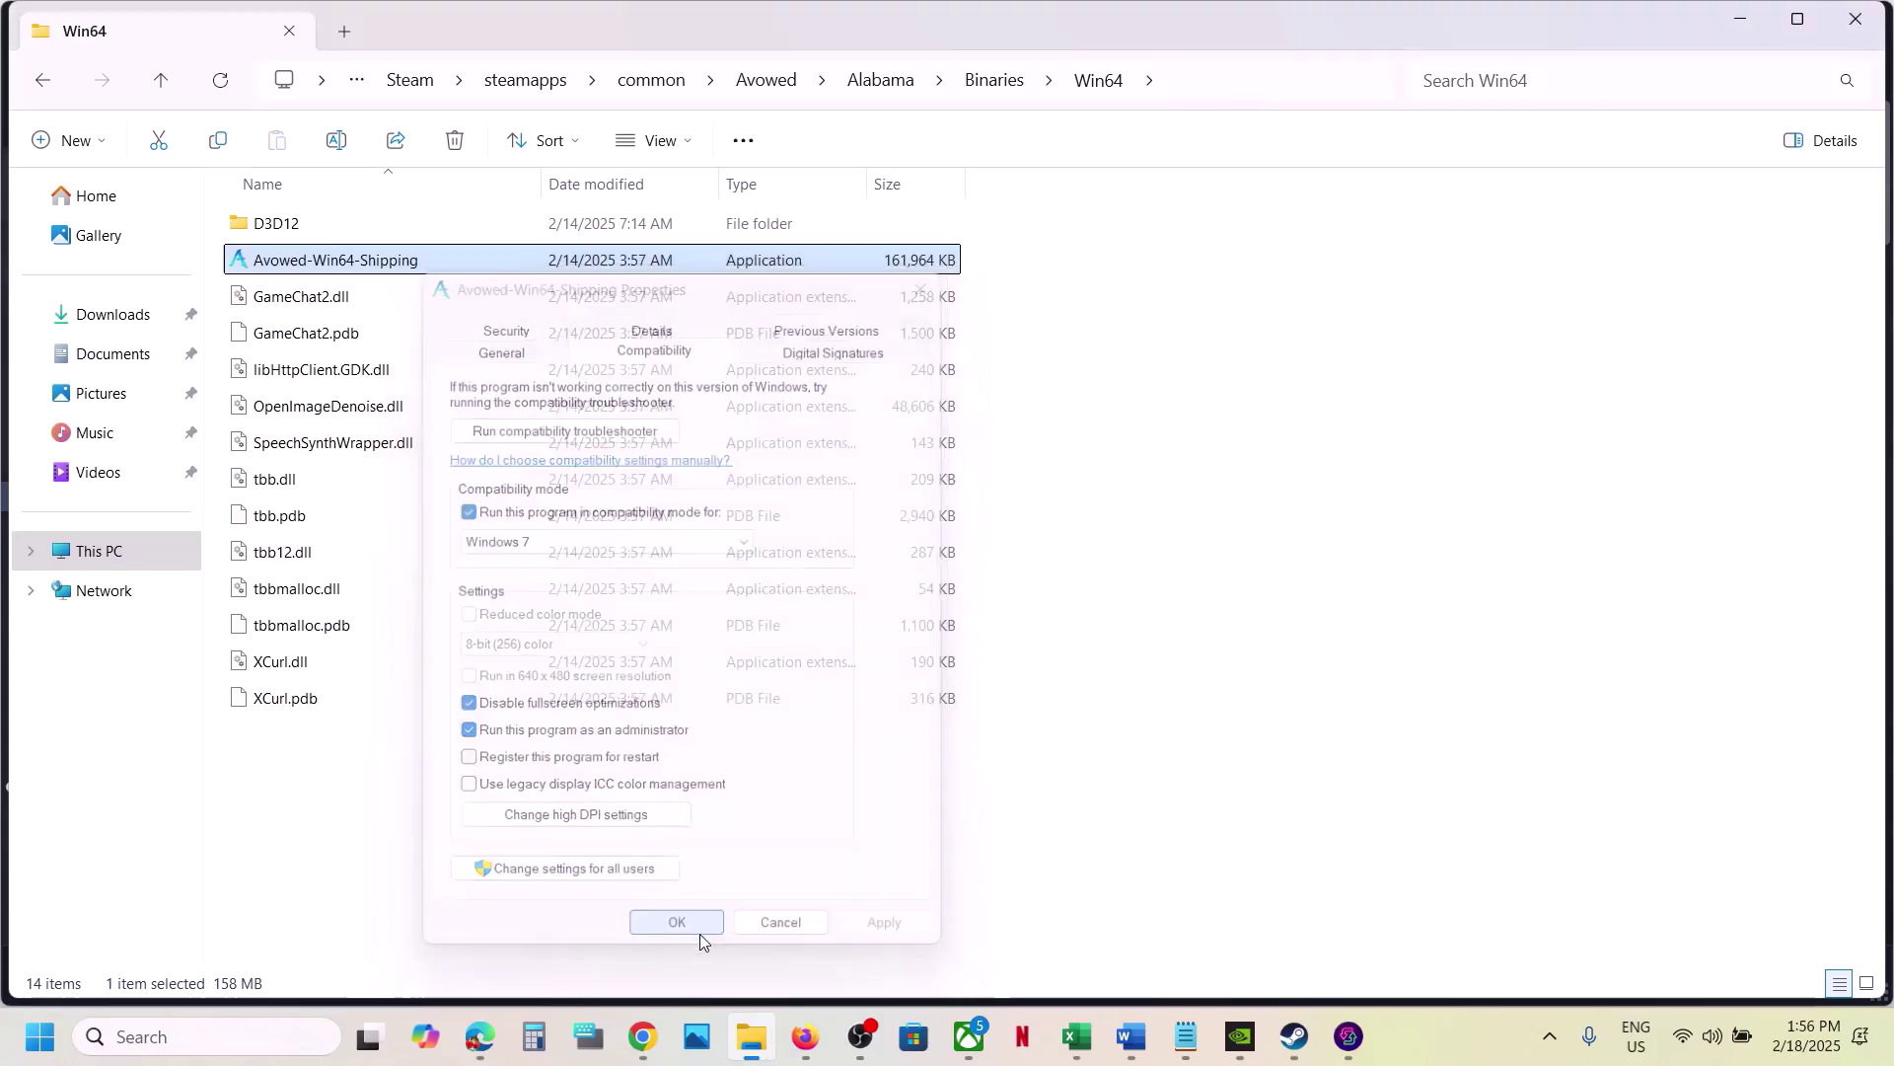
Step: Reopen the Avowed-Win64-Shipping properties, turn off compatibility mode, and save the change
right_click(365, 264)
left_click(500, 642)
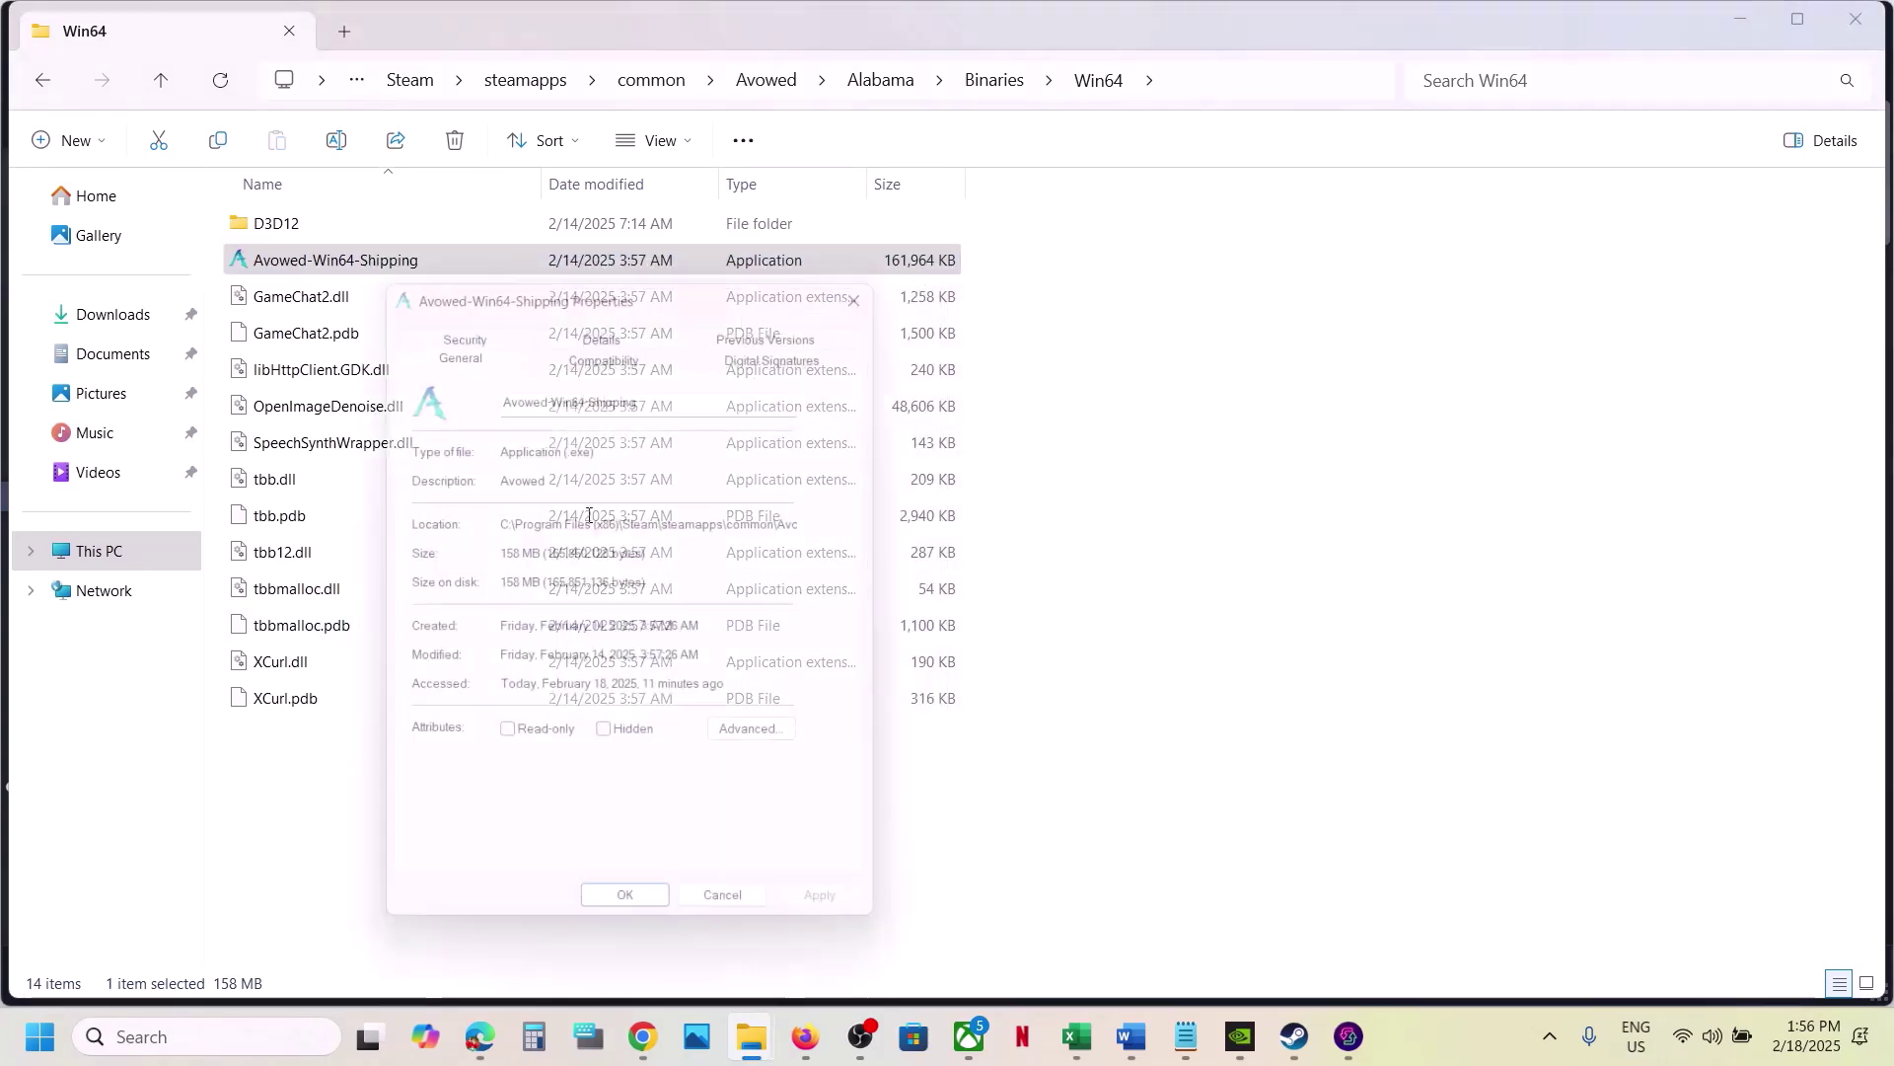
left_click(589, 346)
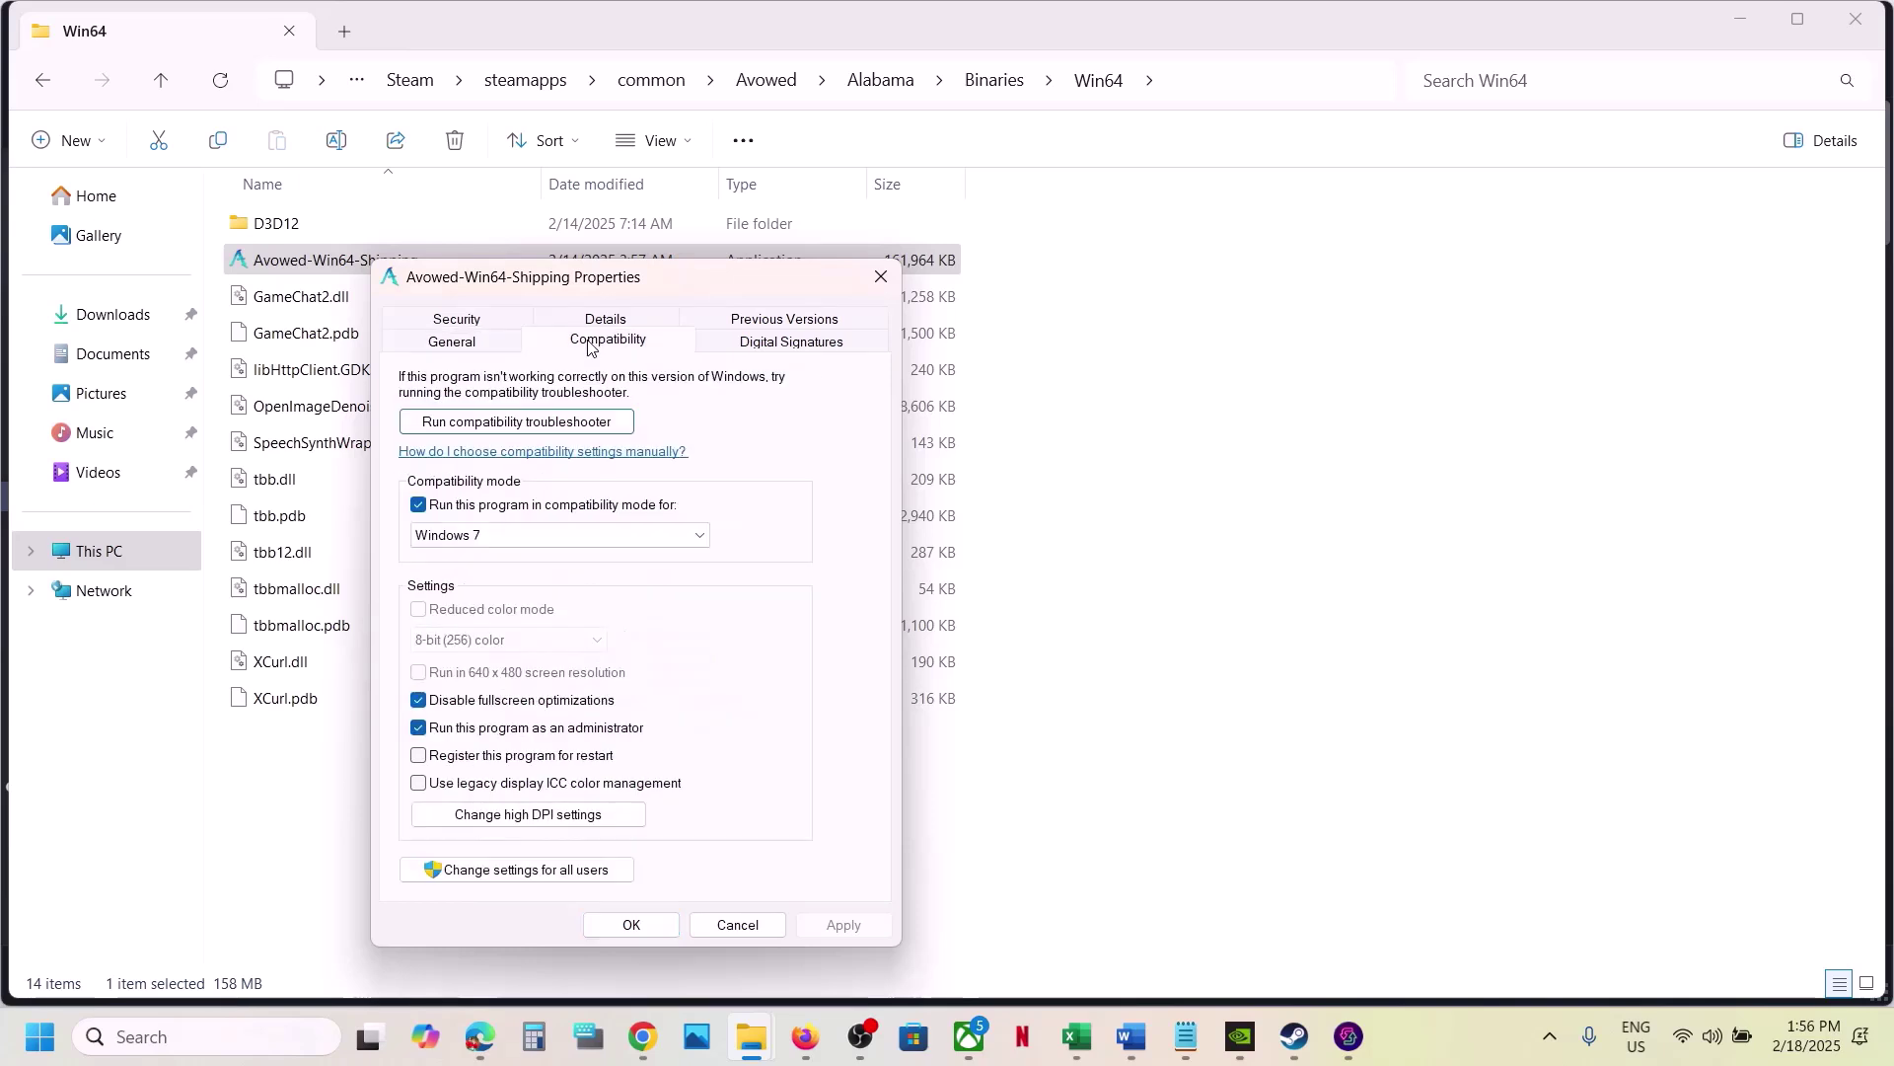
left_click(420, 506)
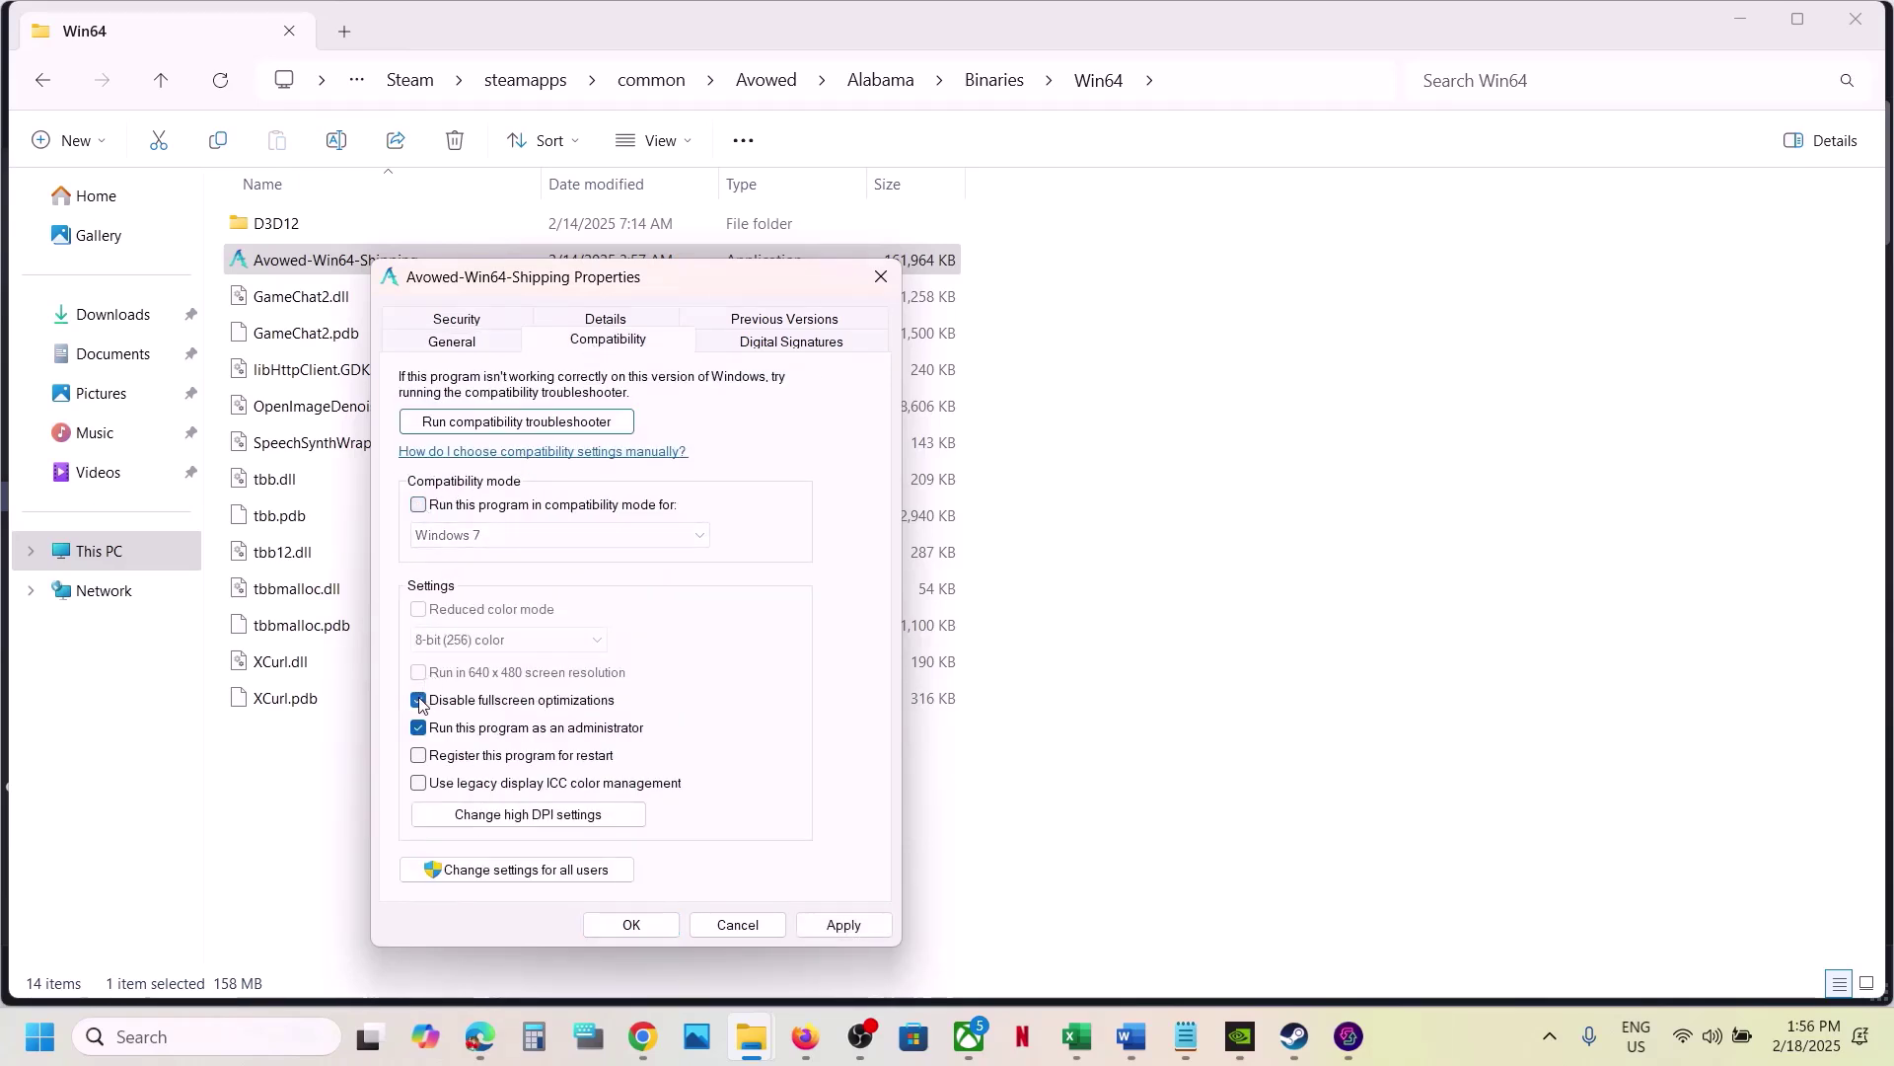
left_click(817, 923)
left_click(622, 928)
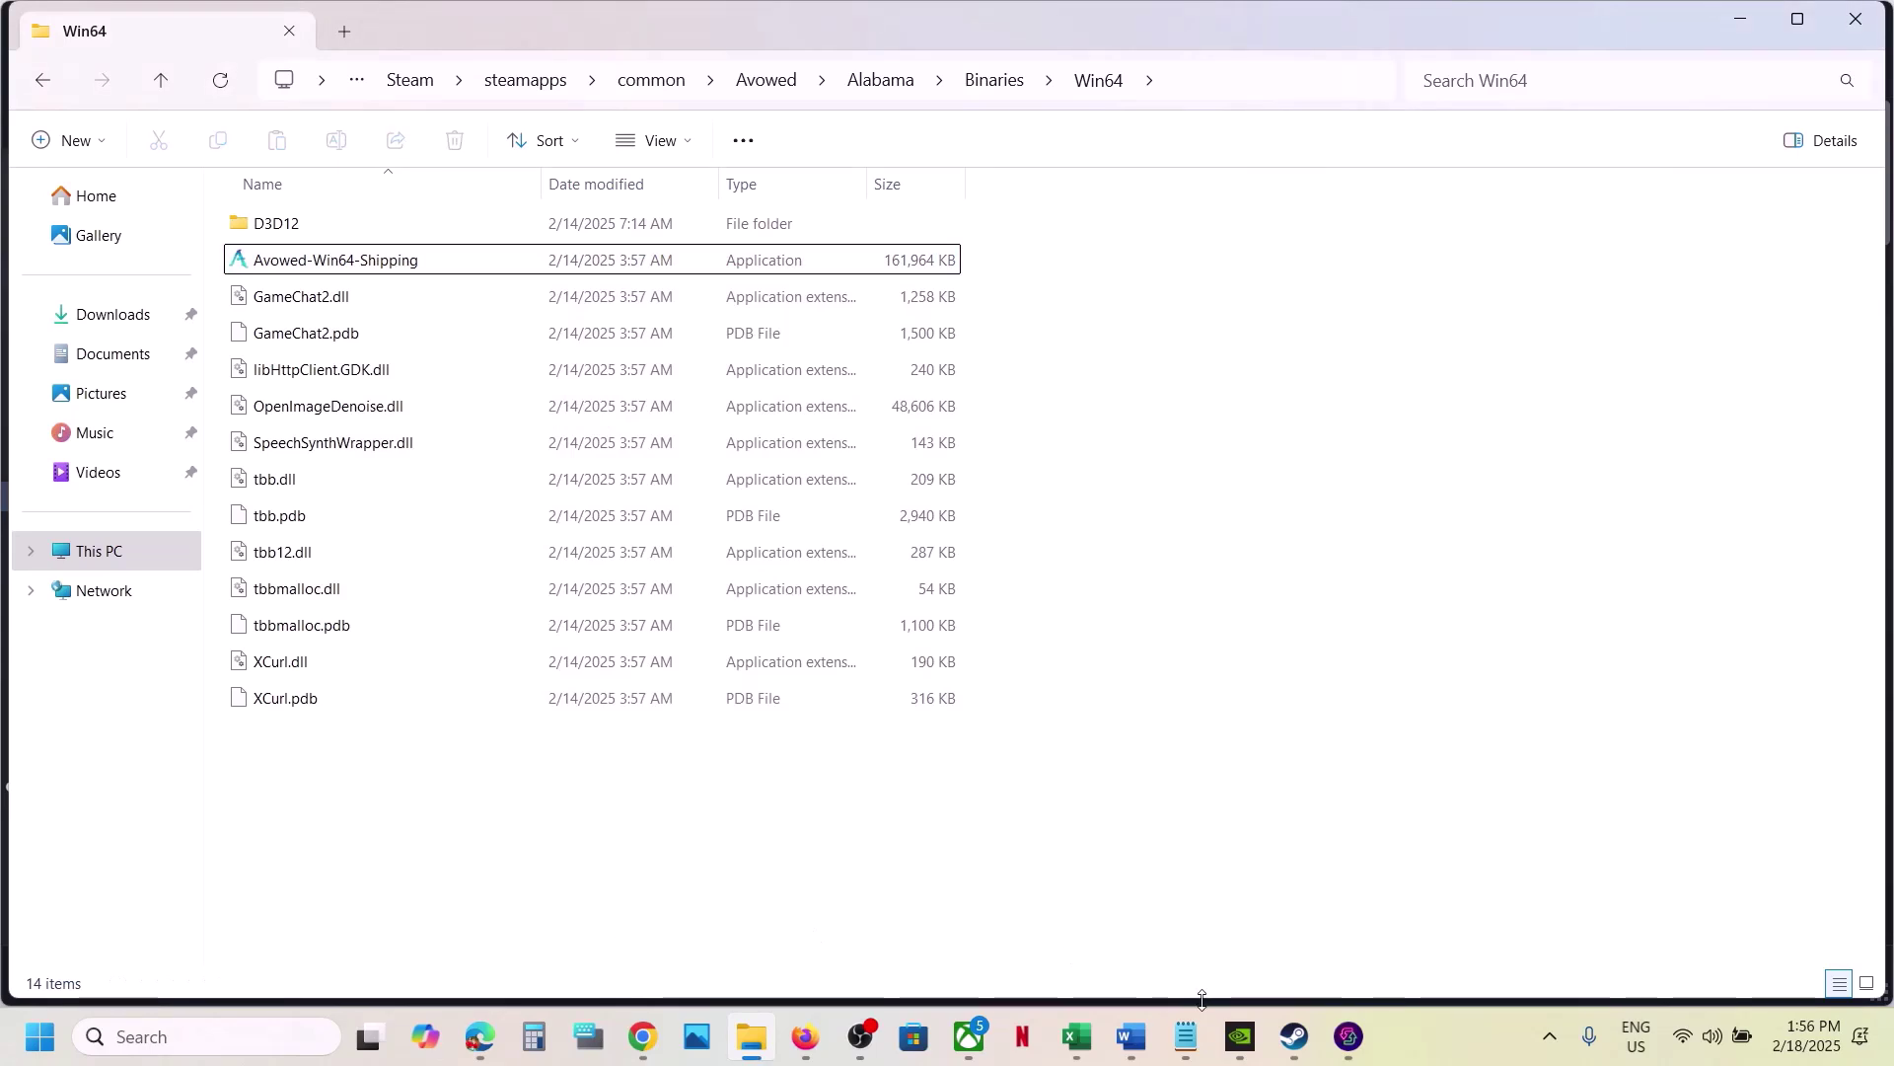
Step: Return to the Word guide and read Step 8, highlighting the advice to allow the game exe through antivirus, Windows Security and Firewall
left_click(1295, 1036)
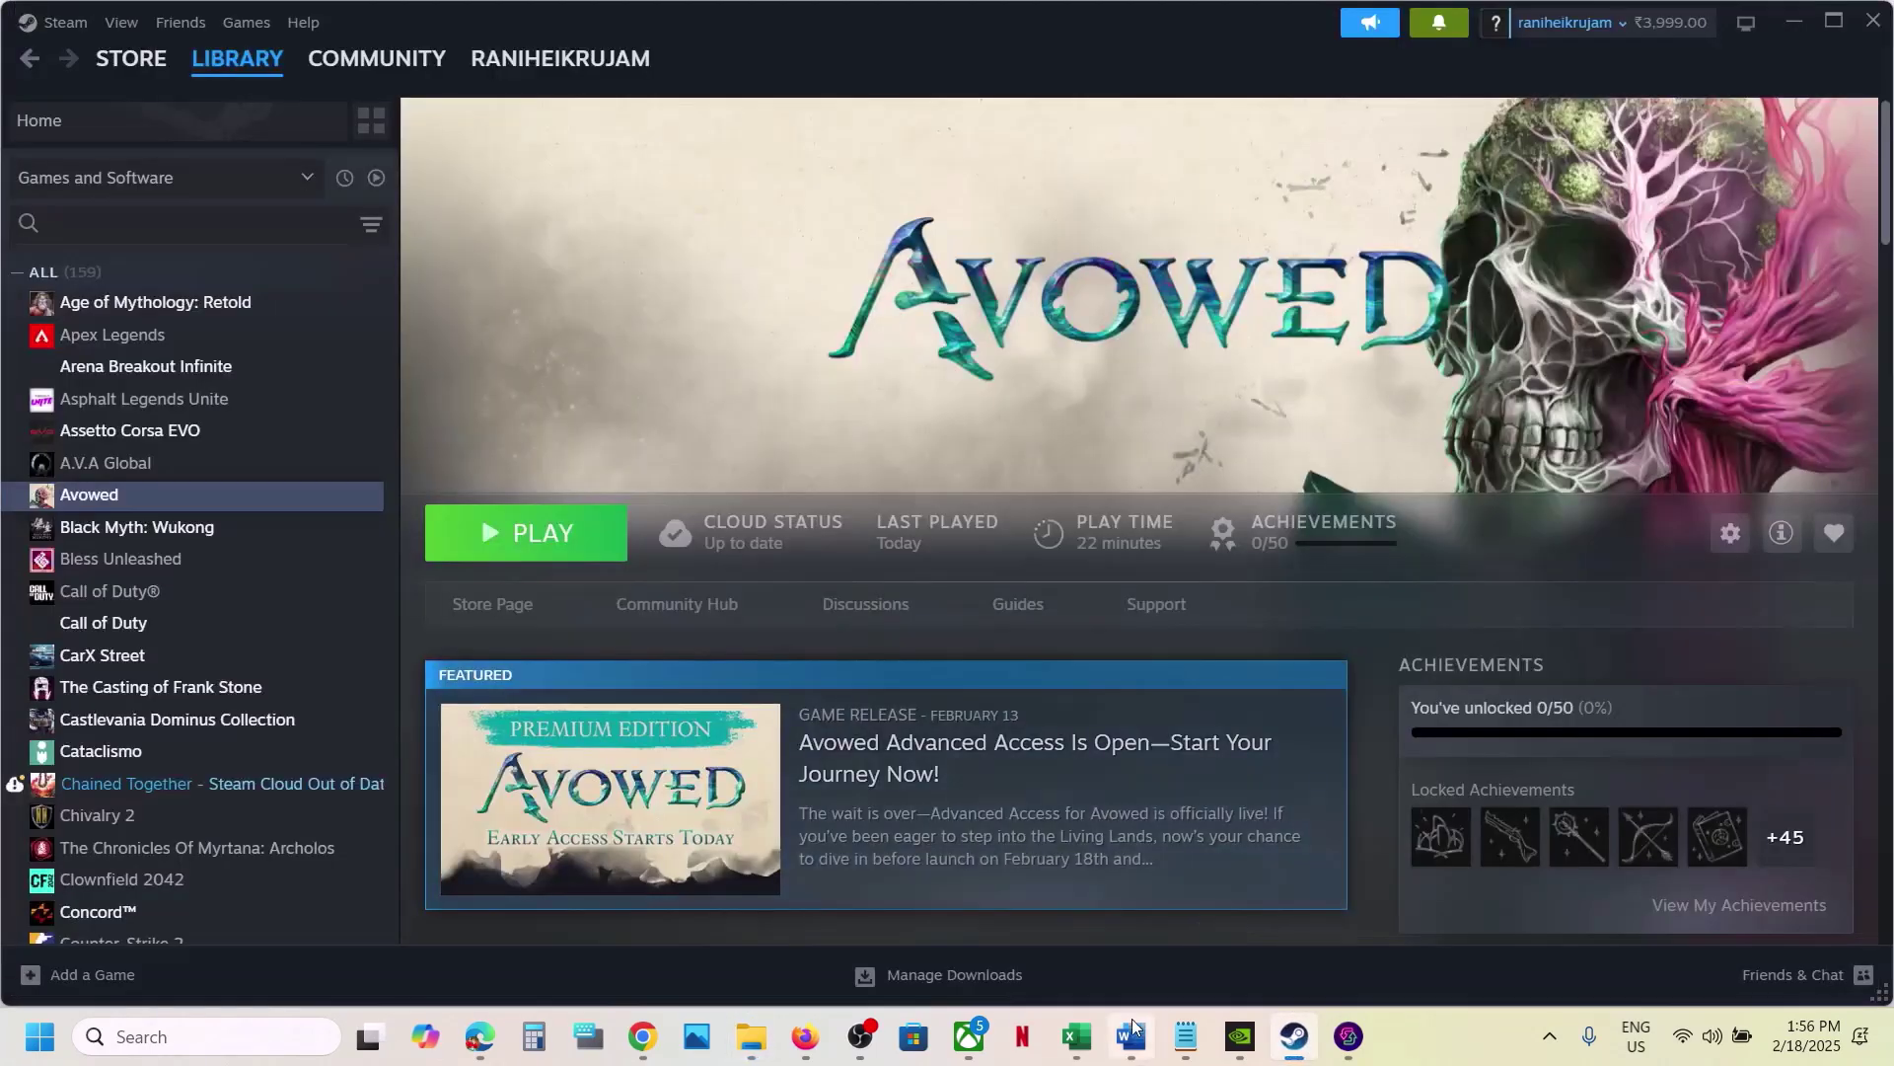
left_click(1131, 1038)
scroll(706, 710, "down", 5)
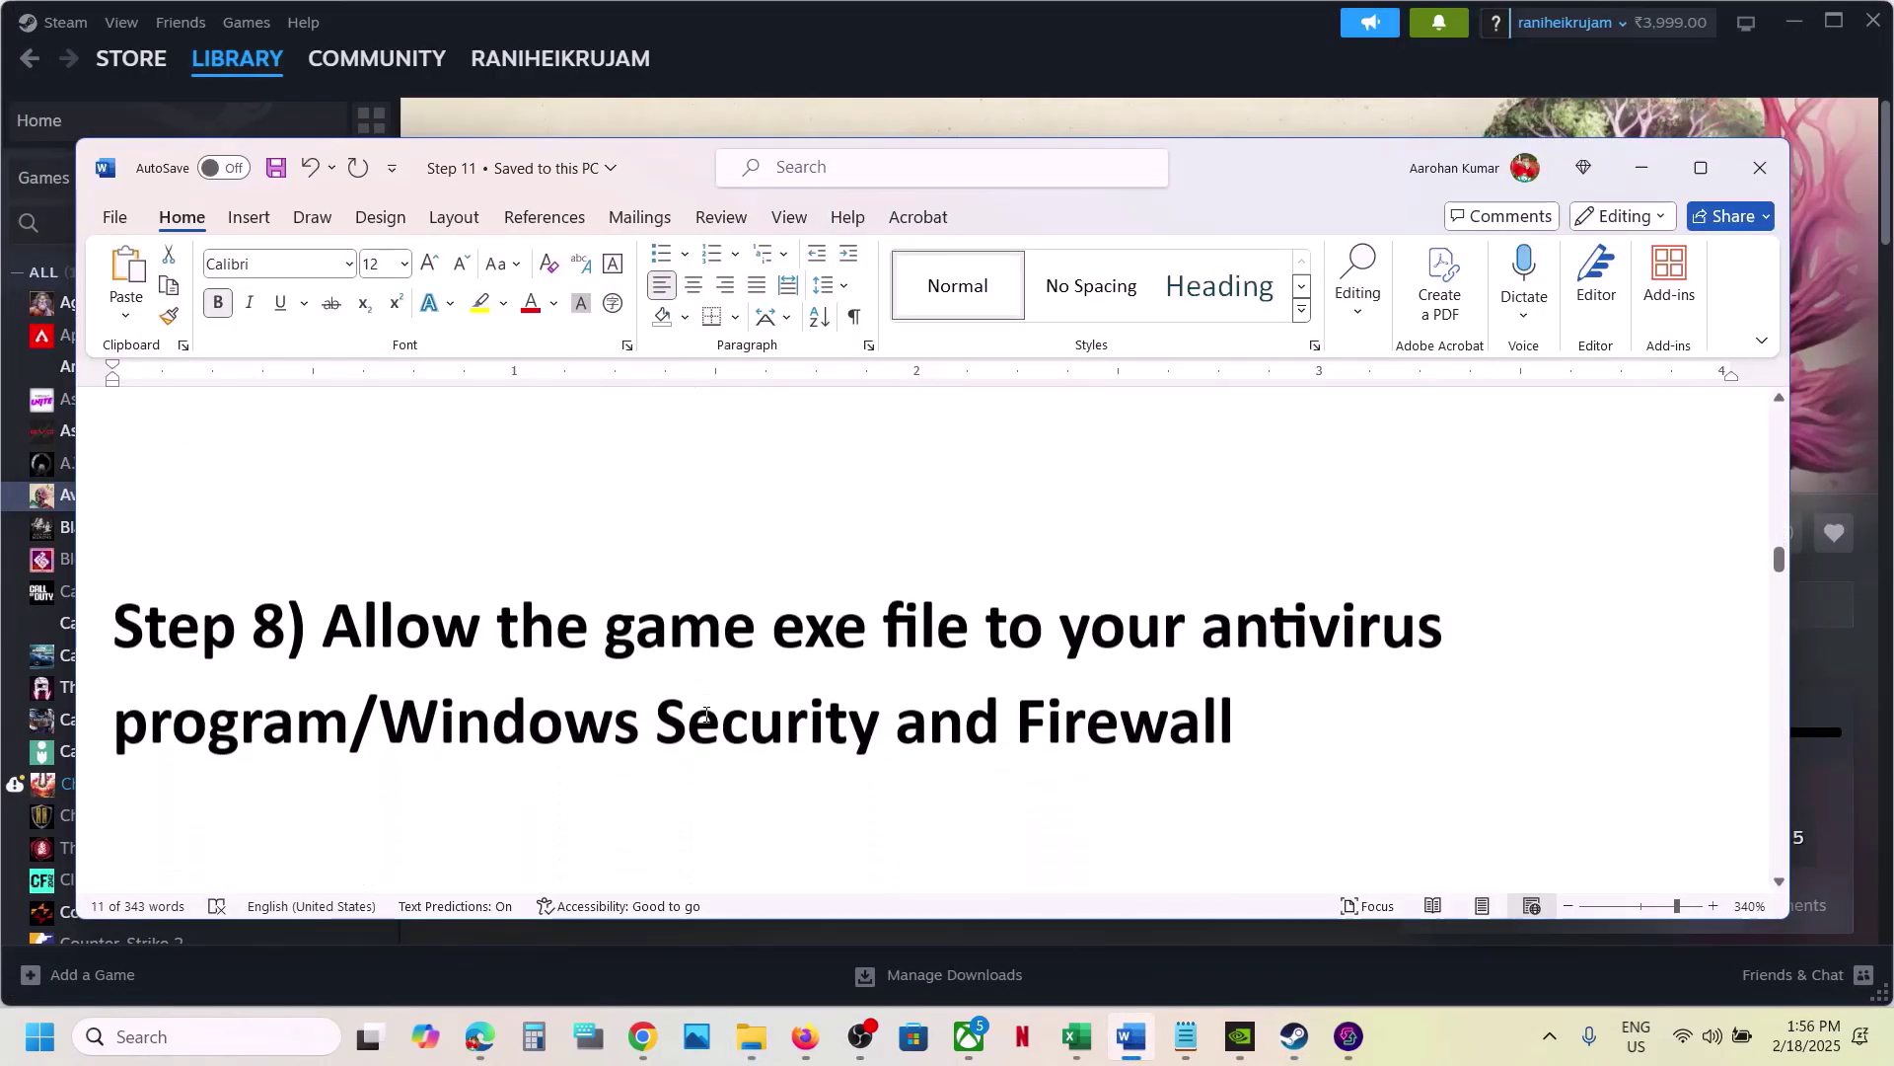
left_click_drag(335, 626, 347, 699)
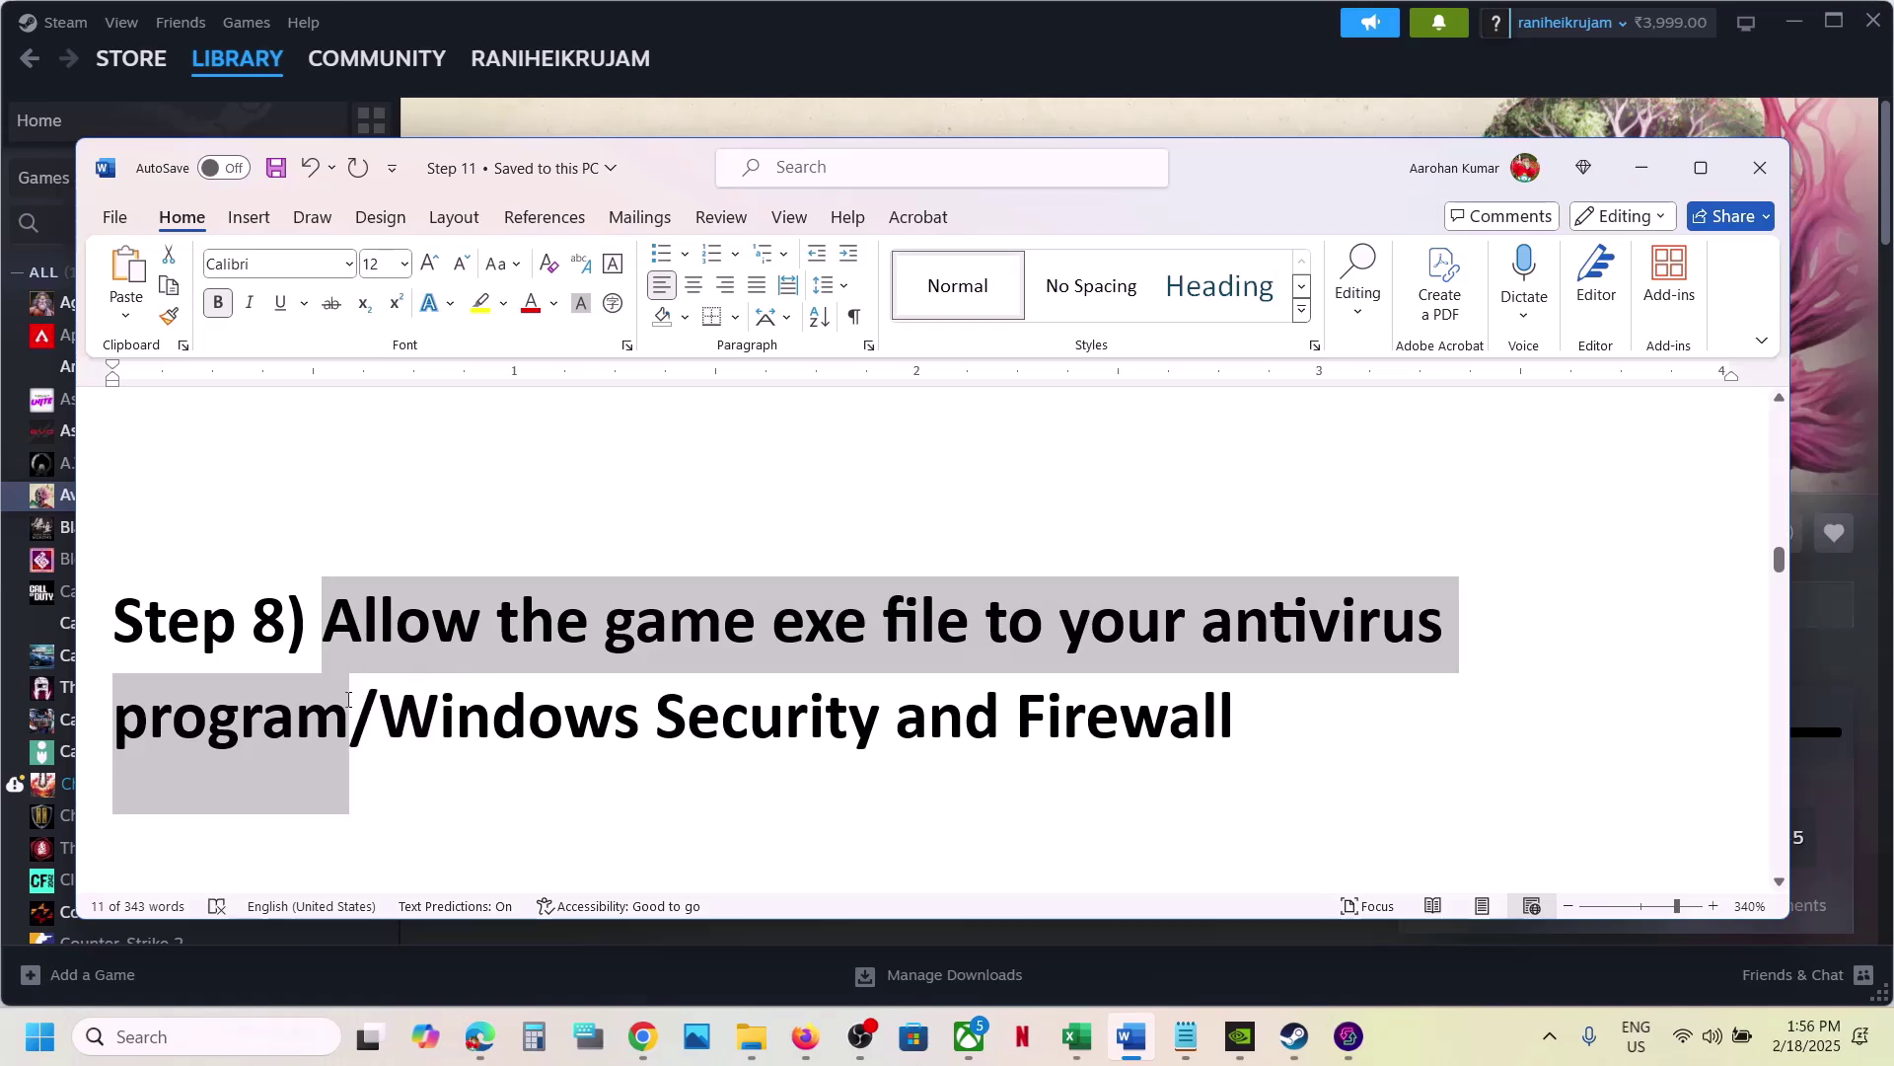
left_click(349, 699)
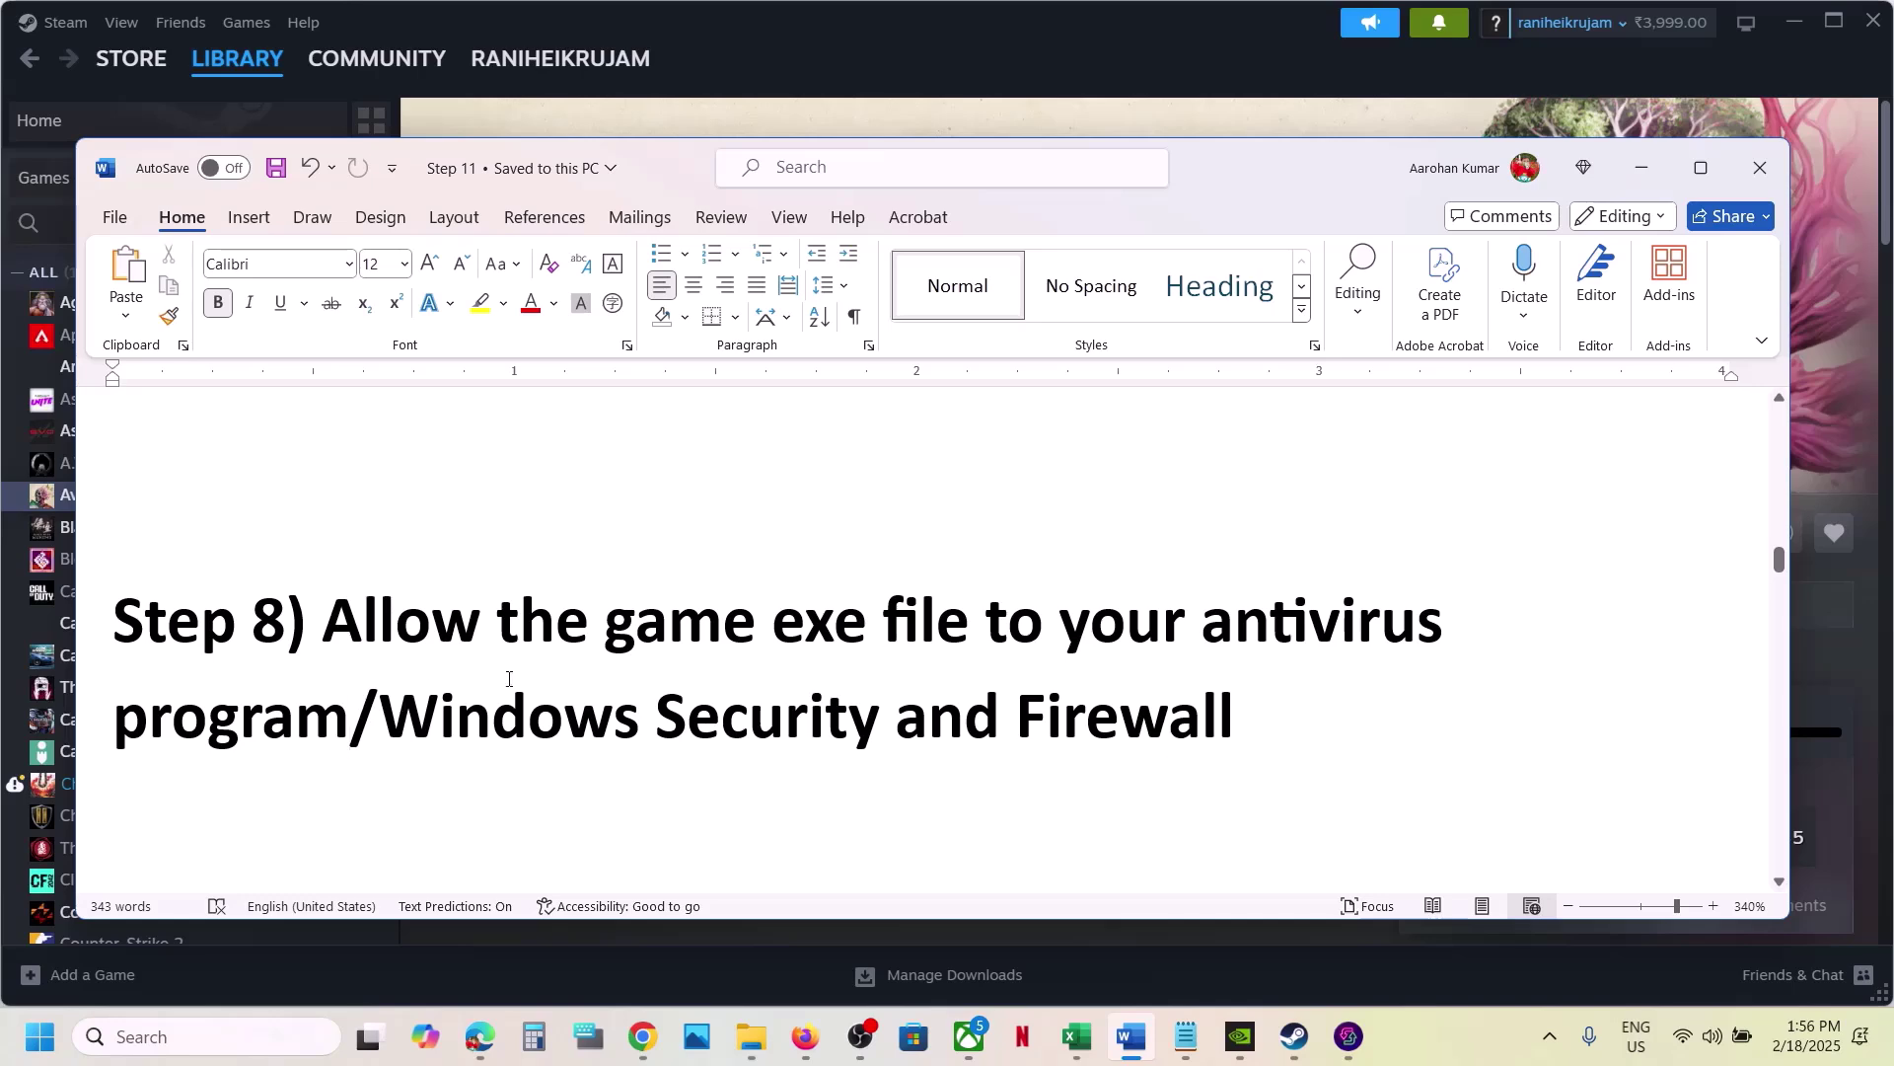
left_click_drag(326, 619, 1077, 752)
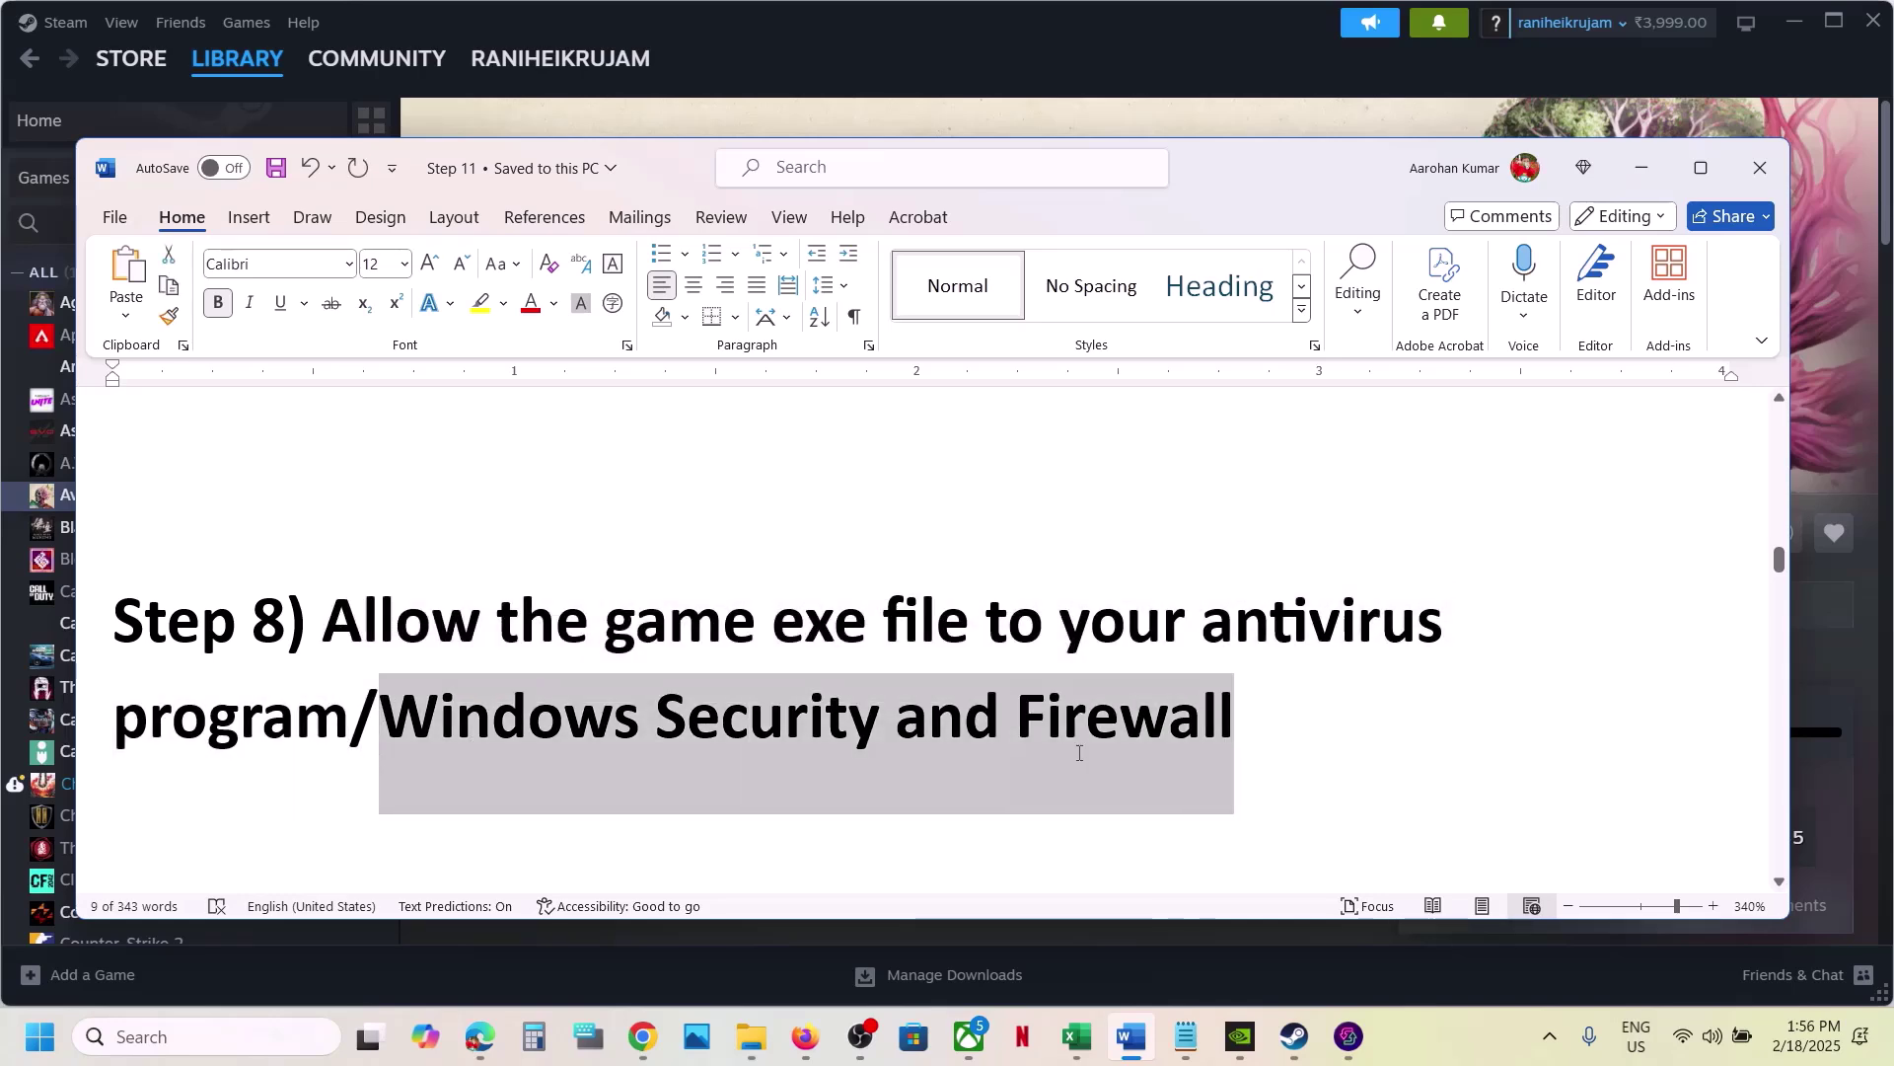
Step: Open Windows Security's ransomware protection from the system settings and show the apps allowed through Controlled folder access
key("super+i")
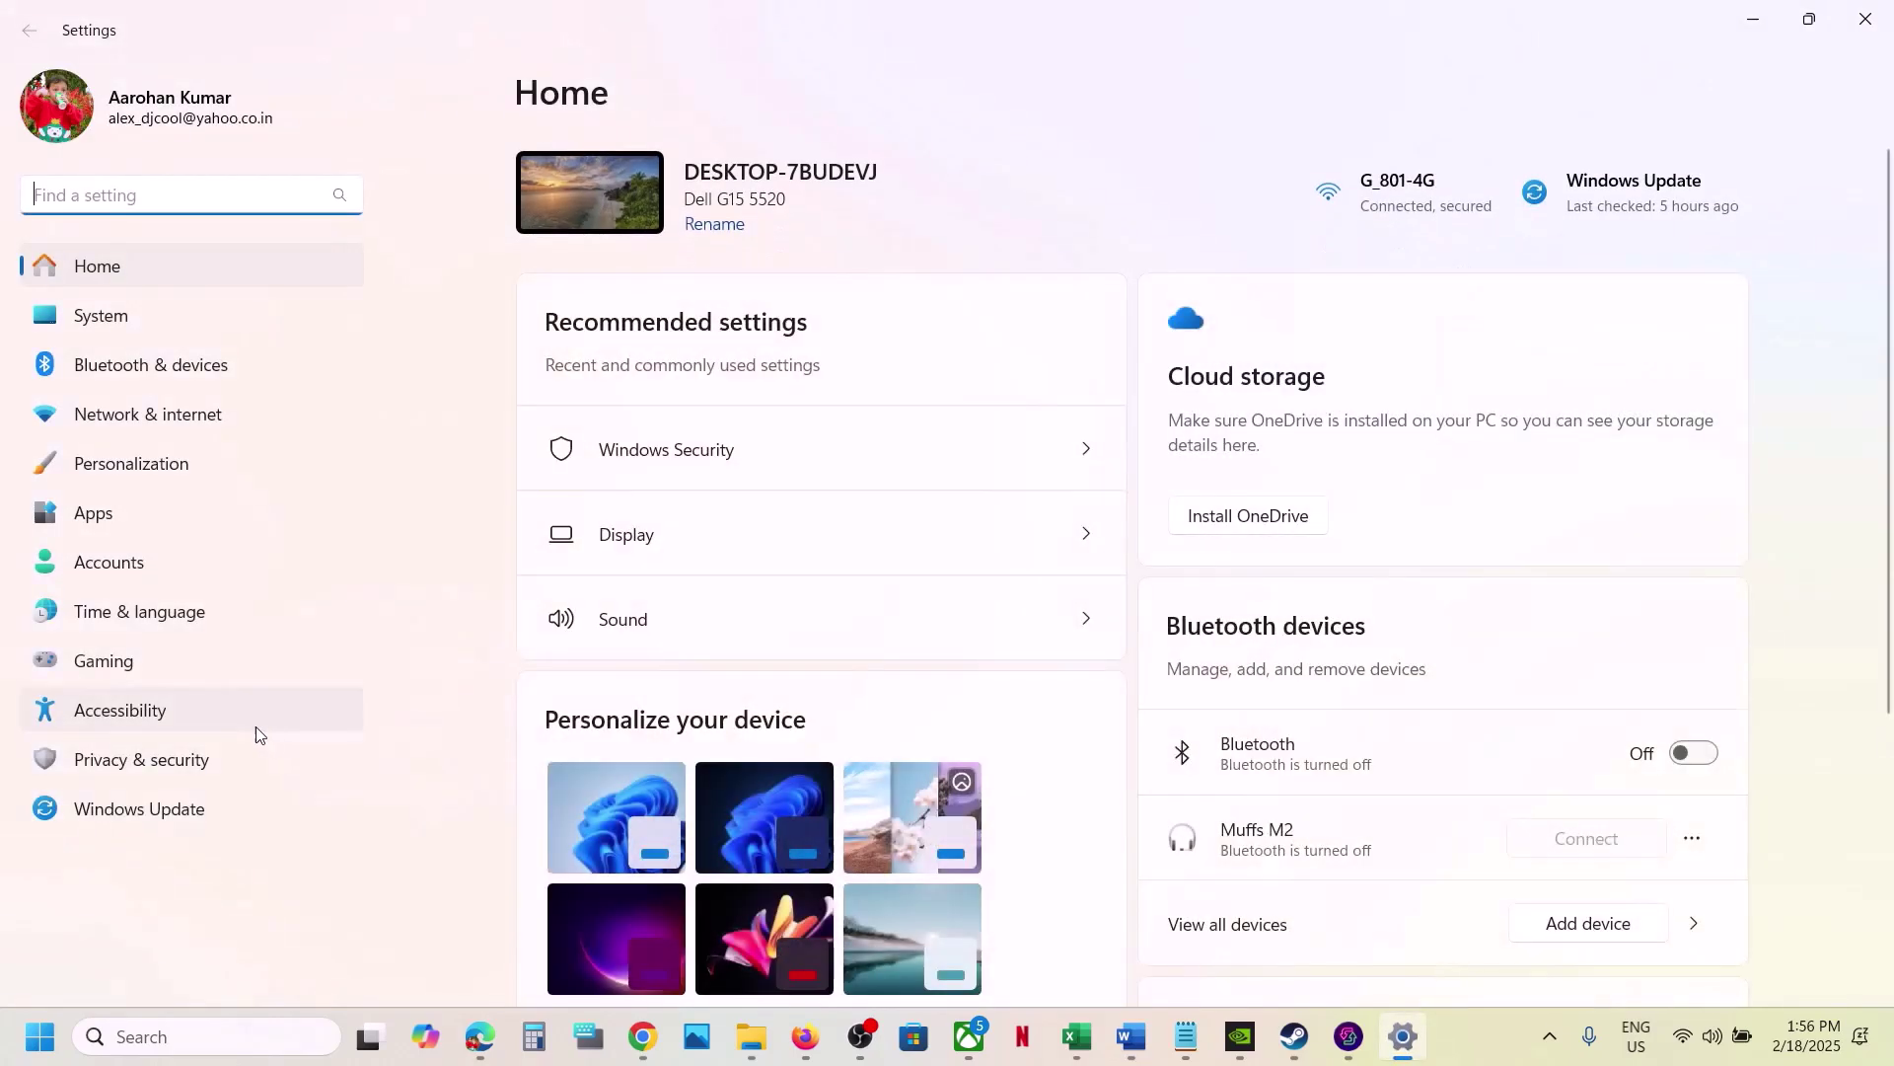
left_click(113, 774)
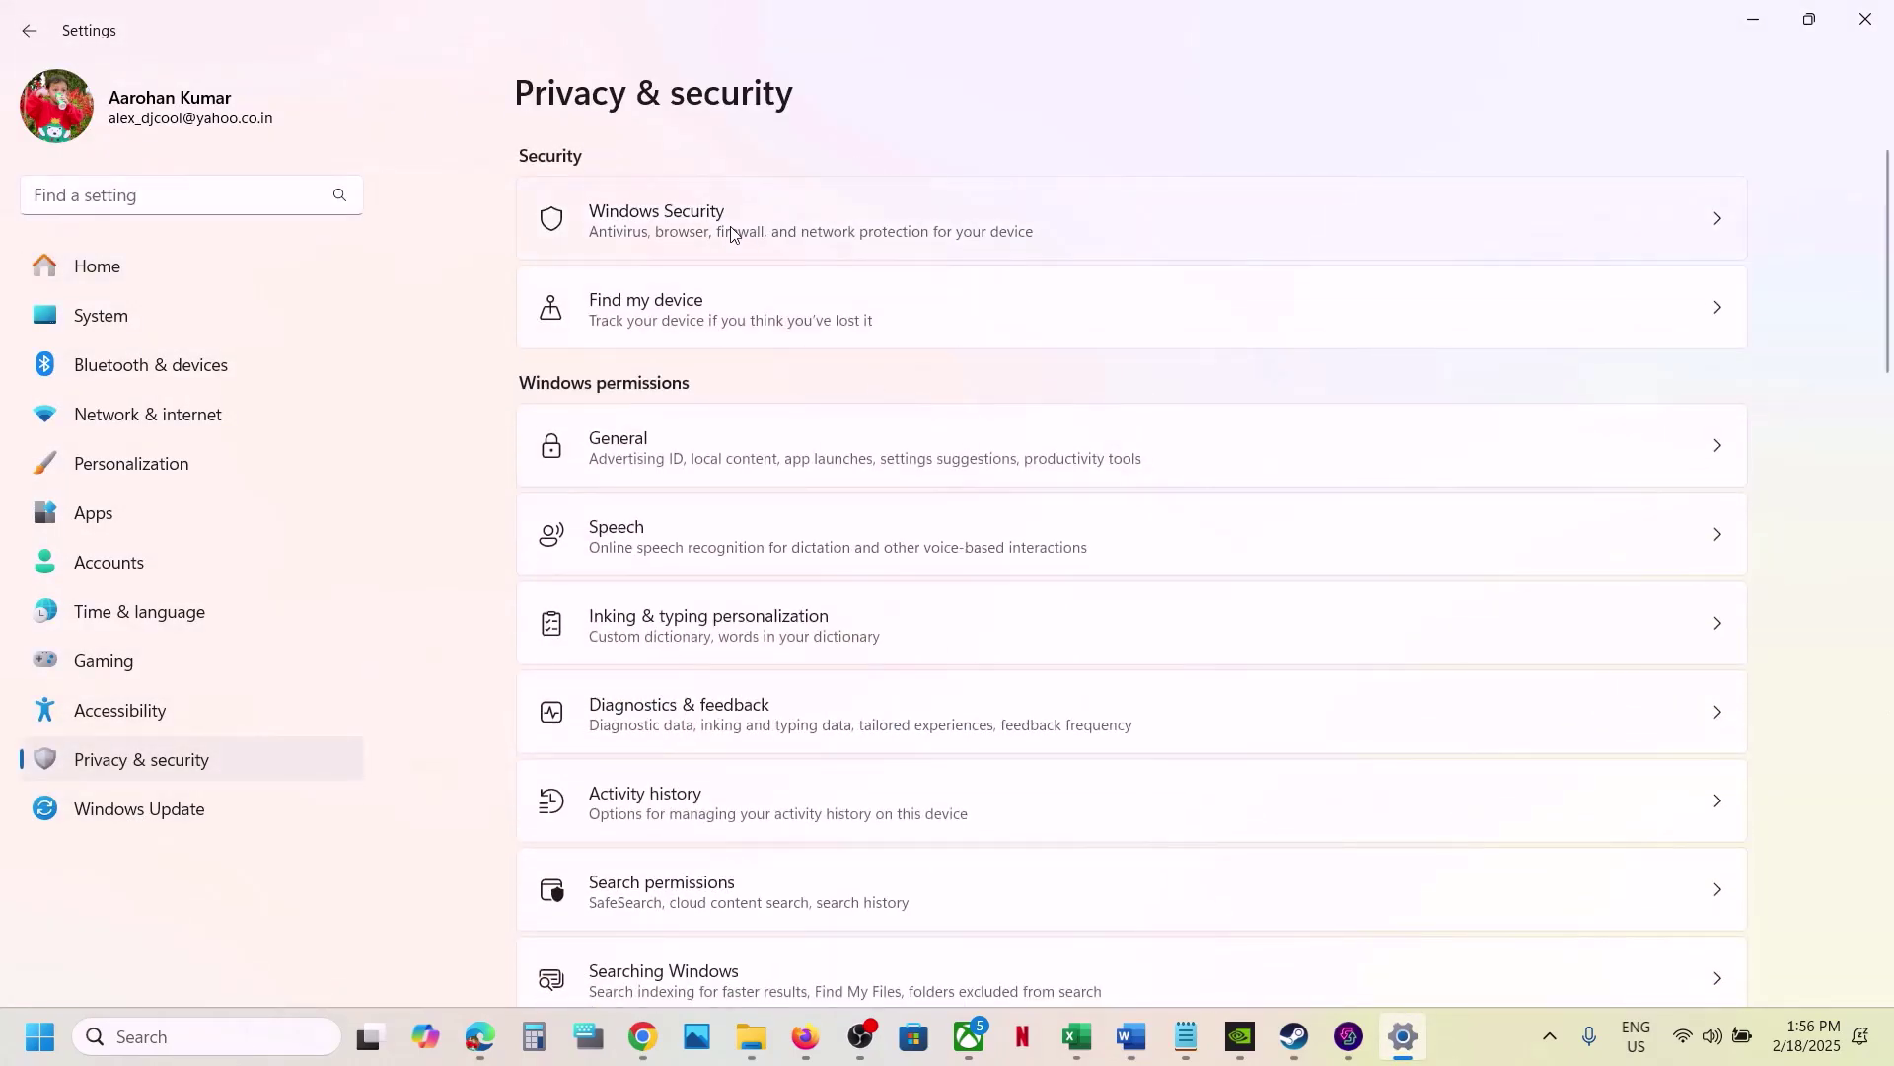
left_click(932, 246)
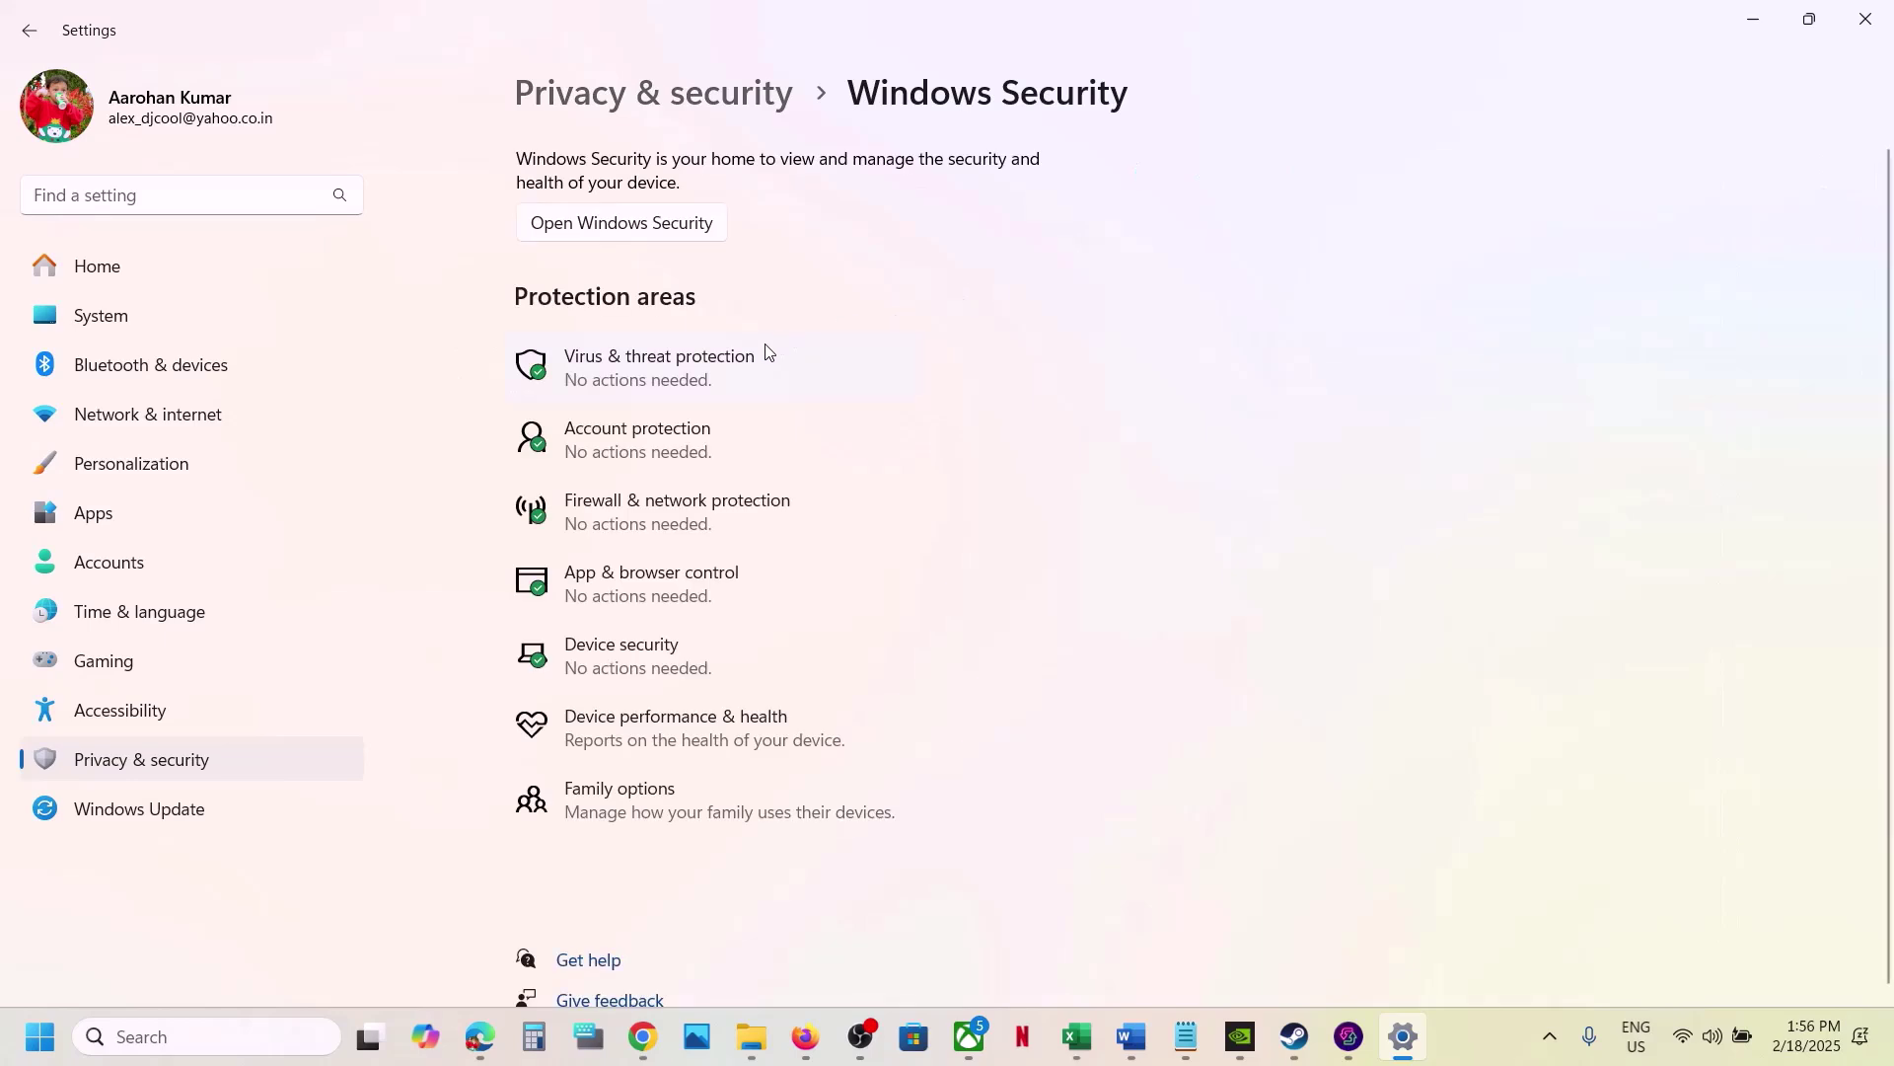
left_click(706, 381)
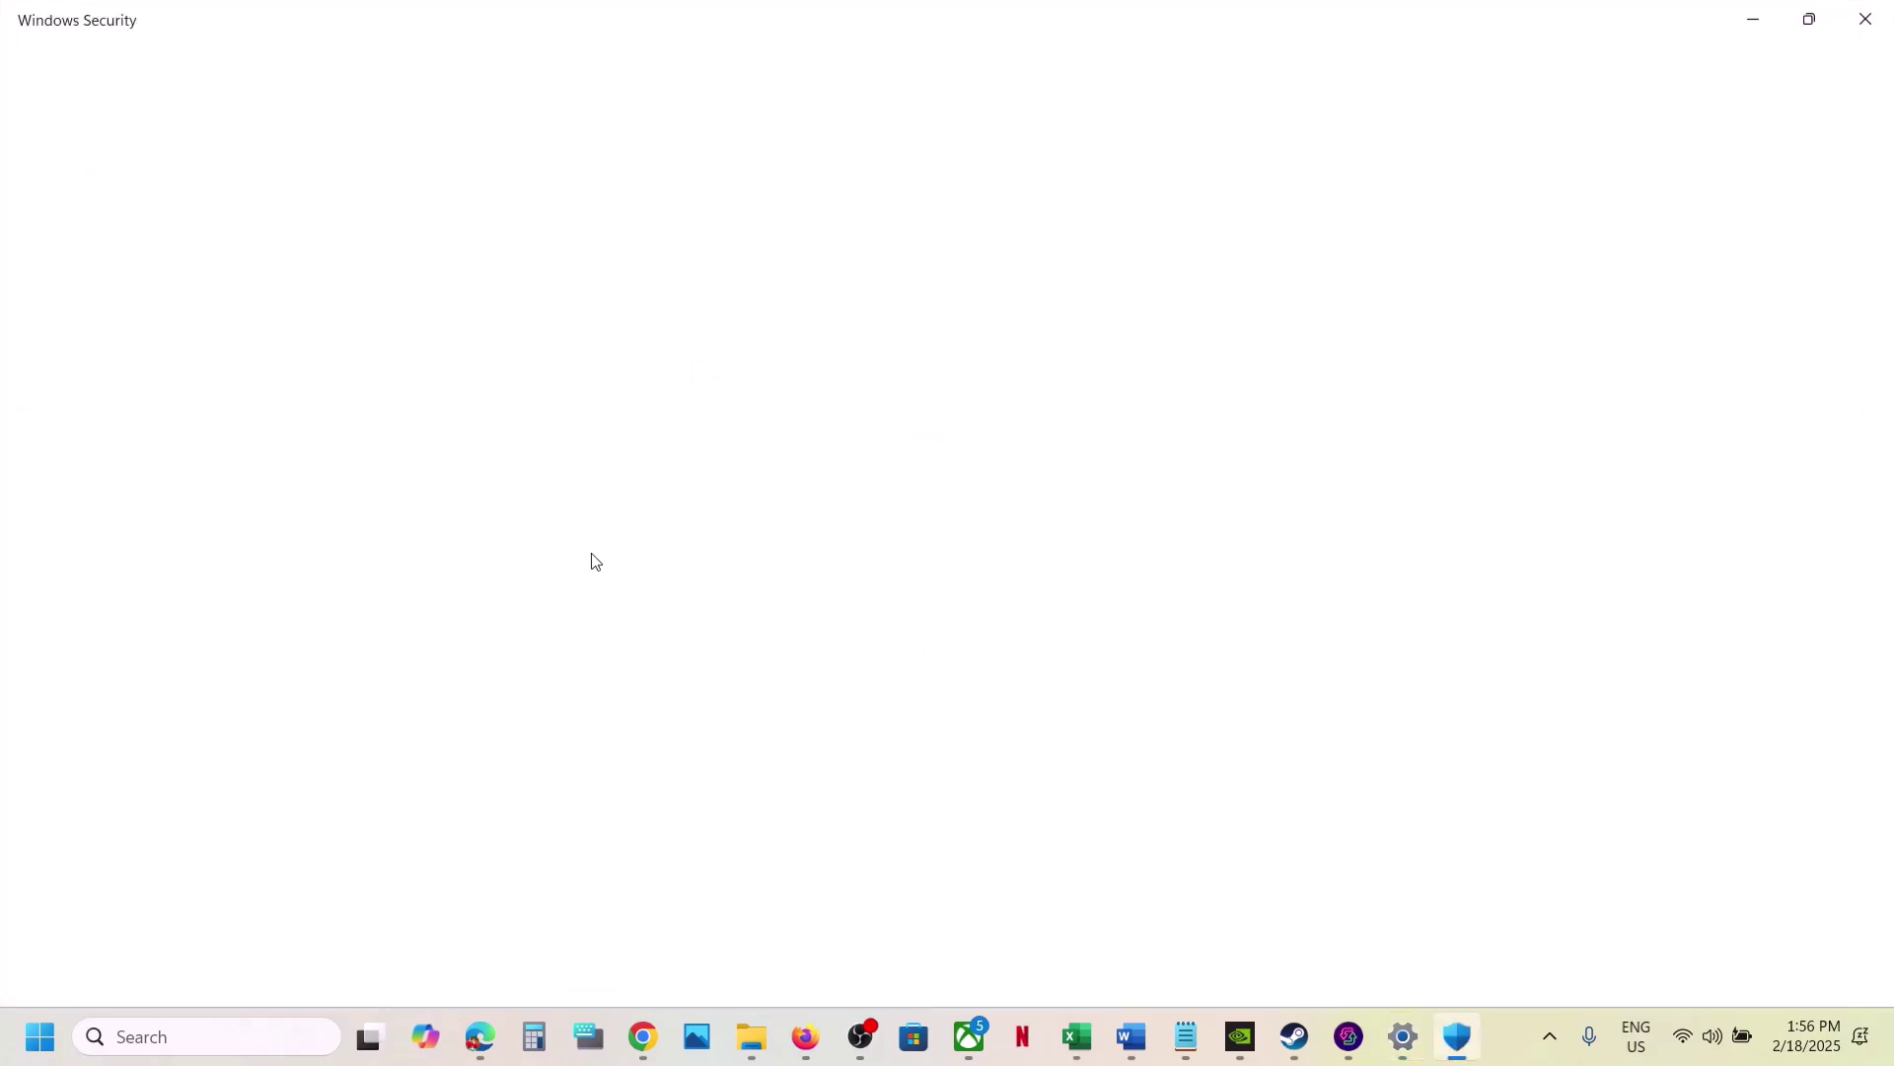
scroll(590, 558, "down", 2)
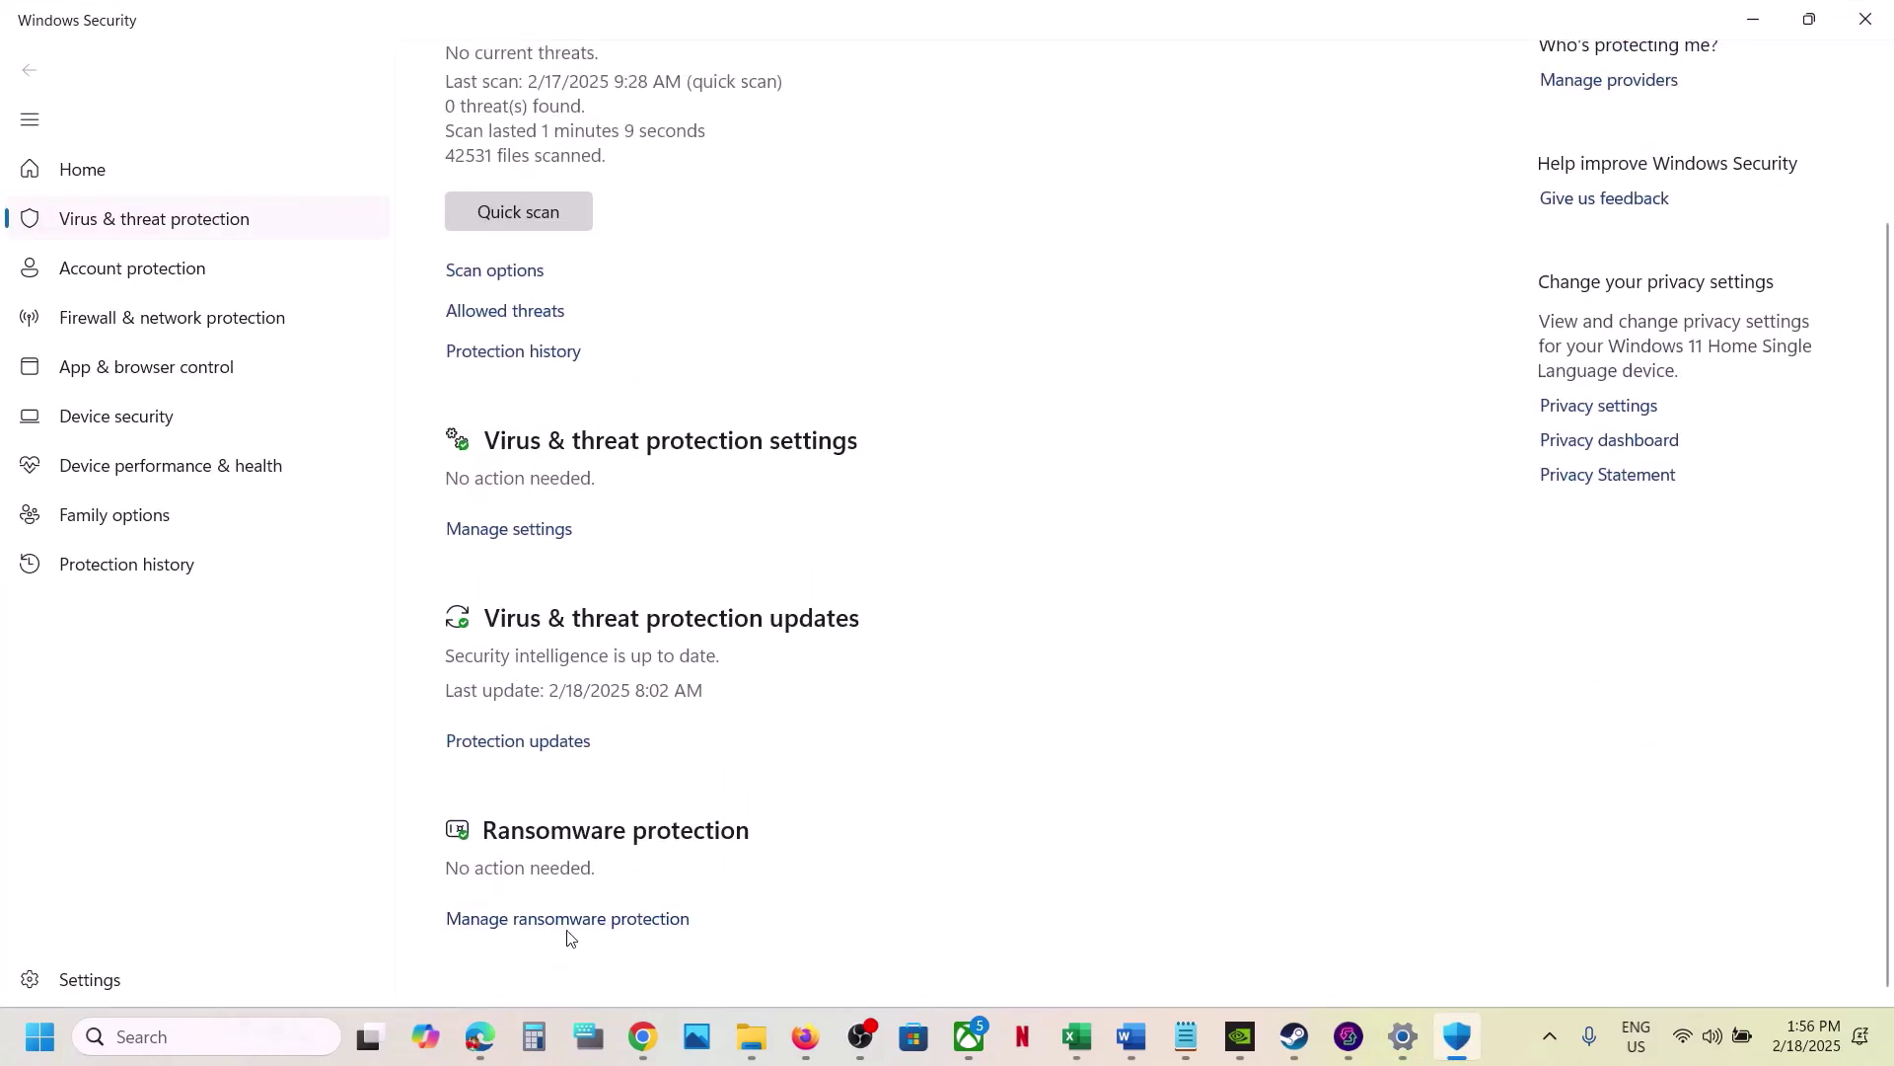
left_click(610, 928)
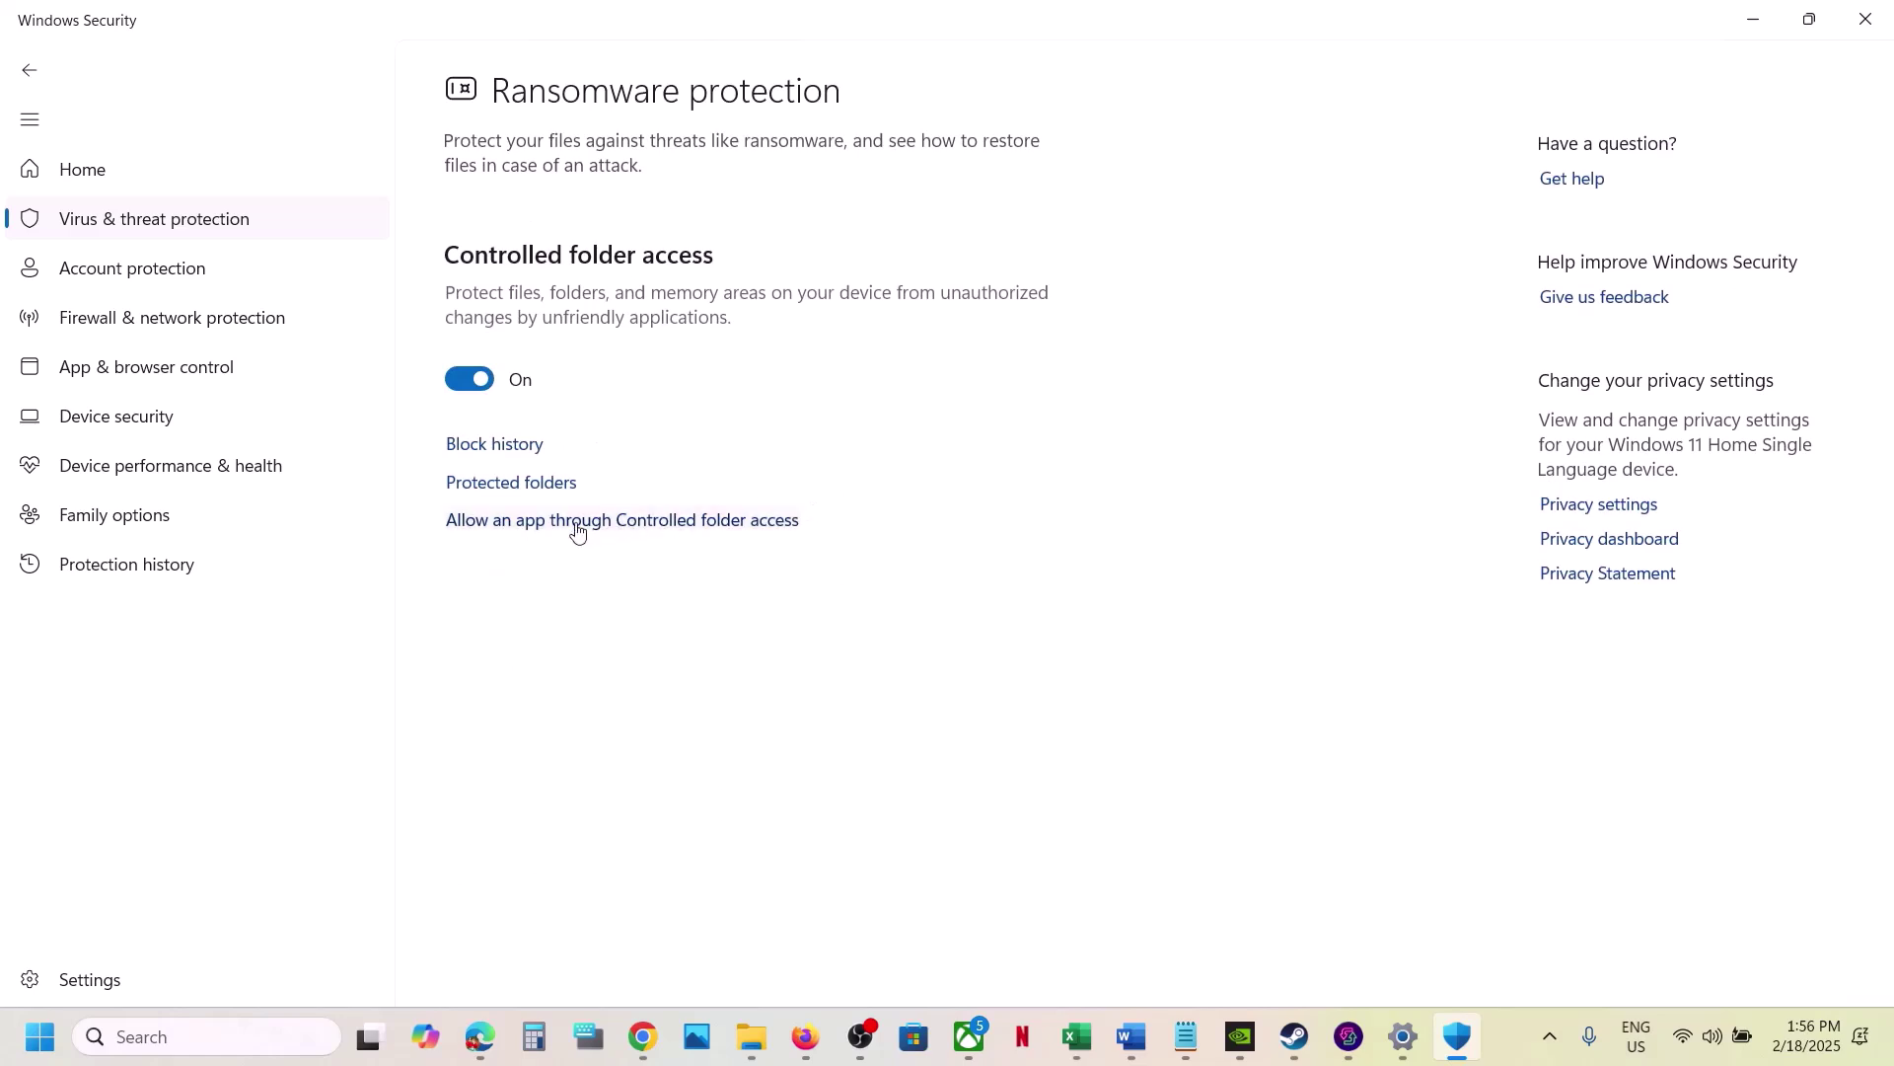
left_click(627, 529)
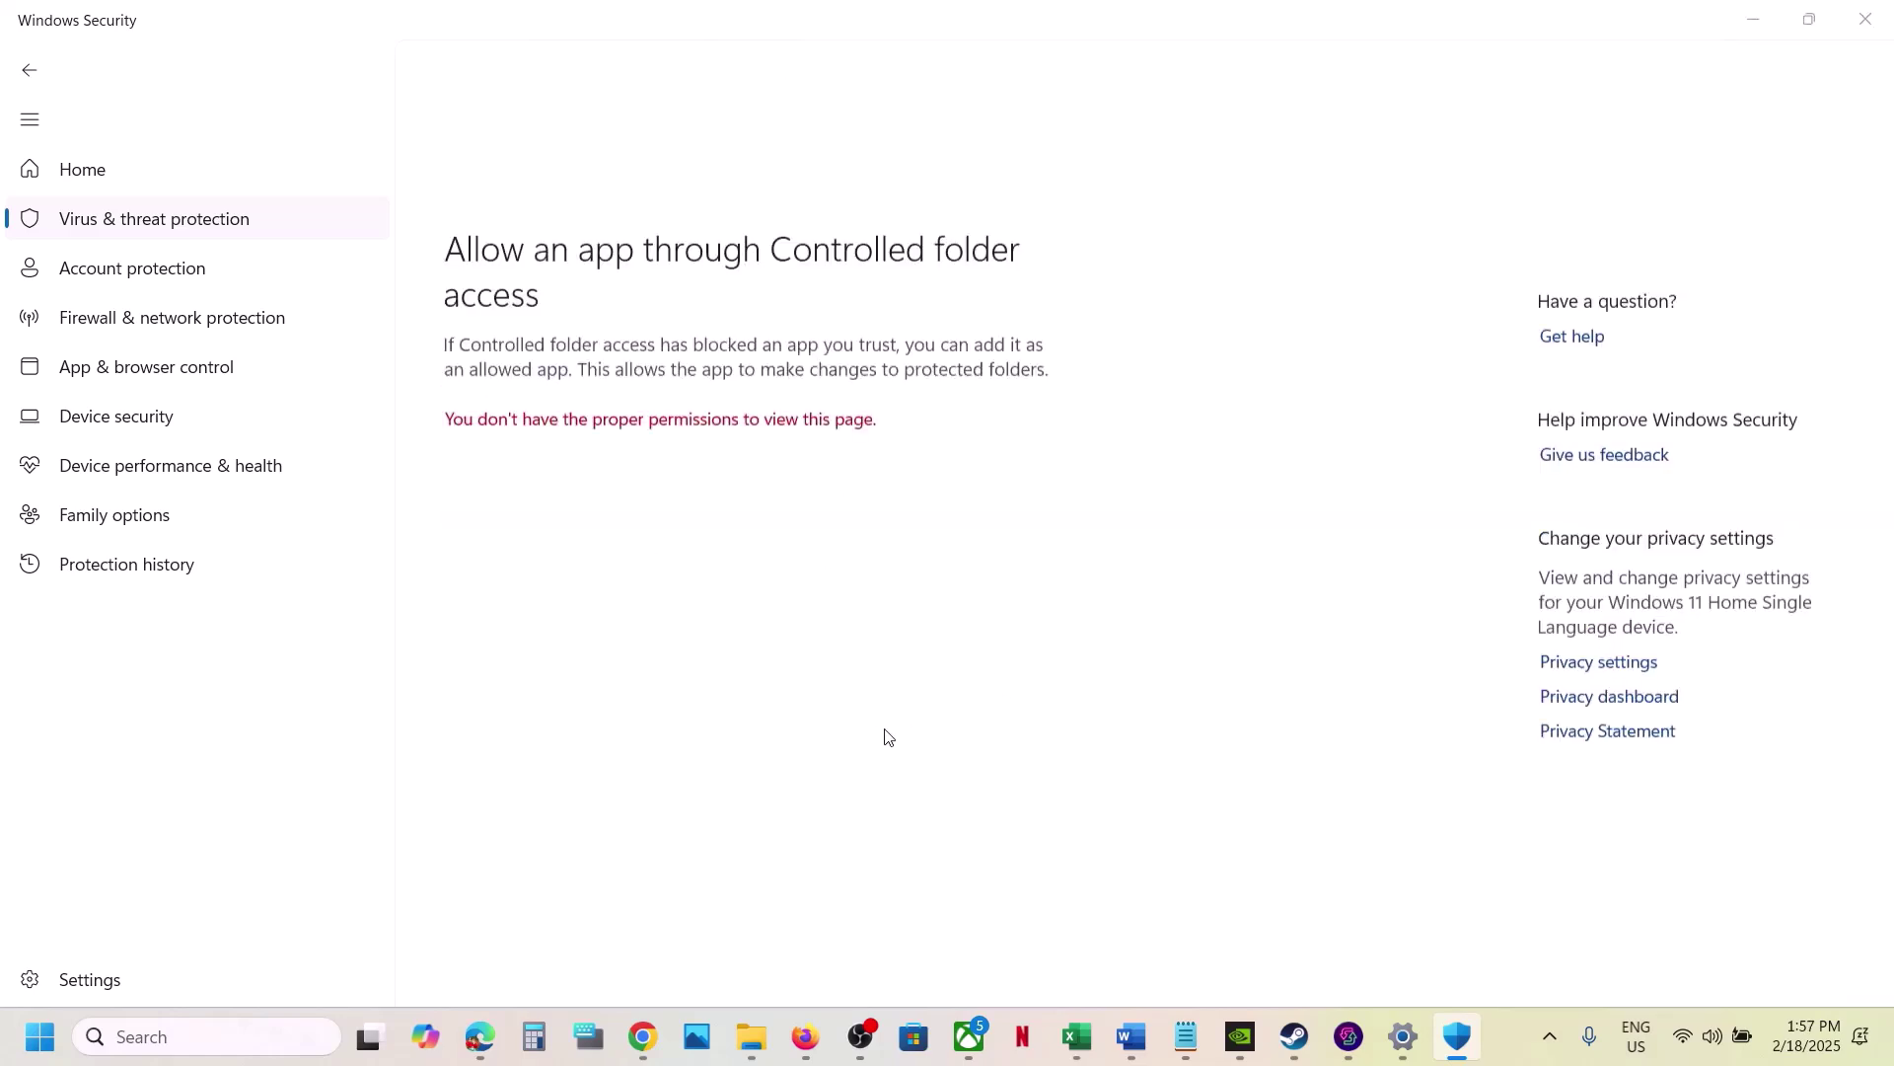
Step: Add Avowed-Win64-Shipping from the Win64 folder to the apps allowed through Controlled folder access
scroll(874, 737, "down", 4)
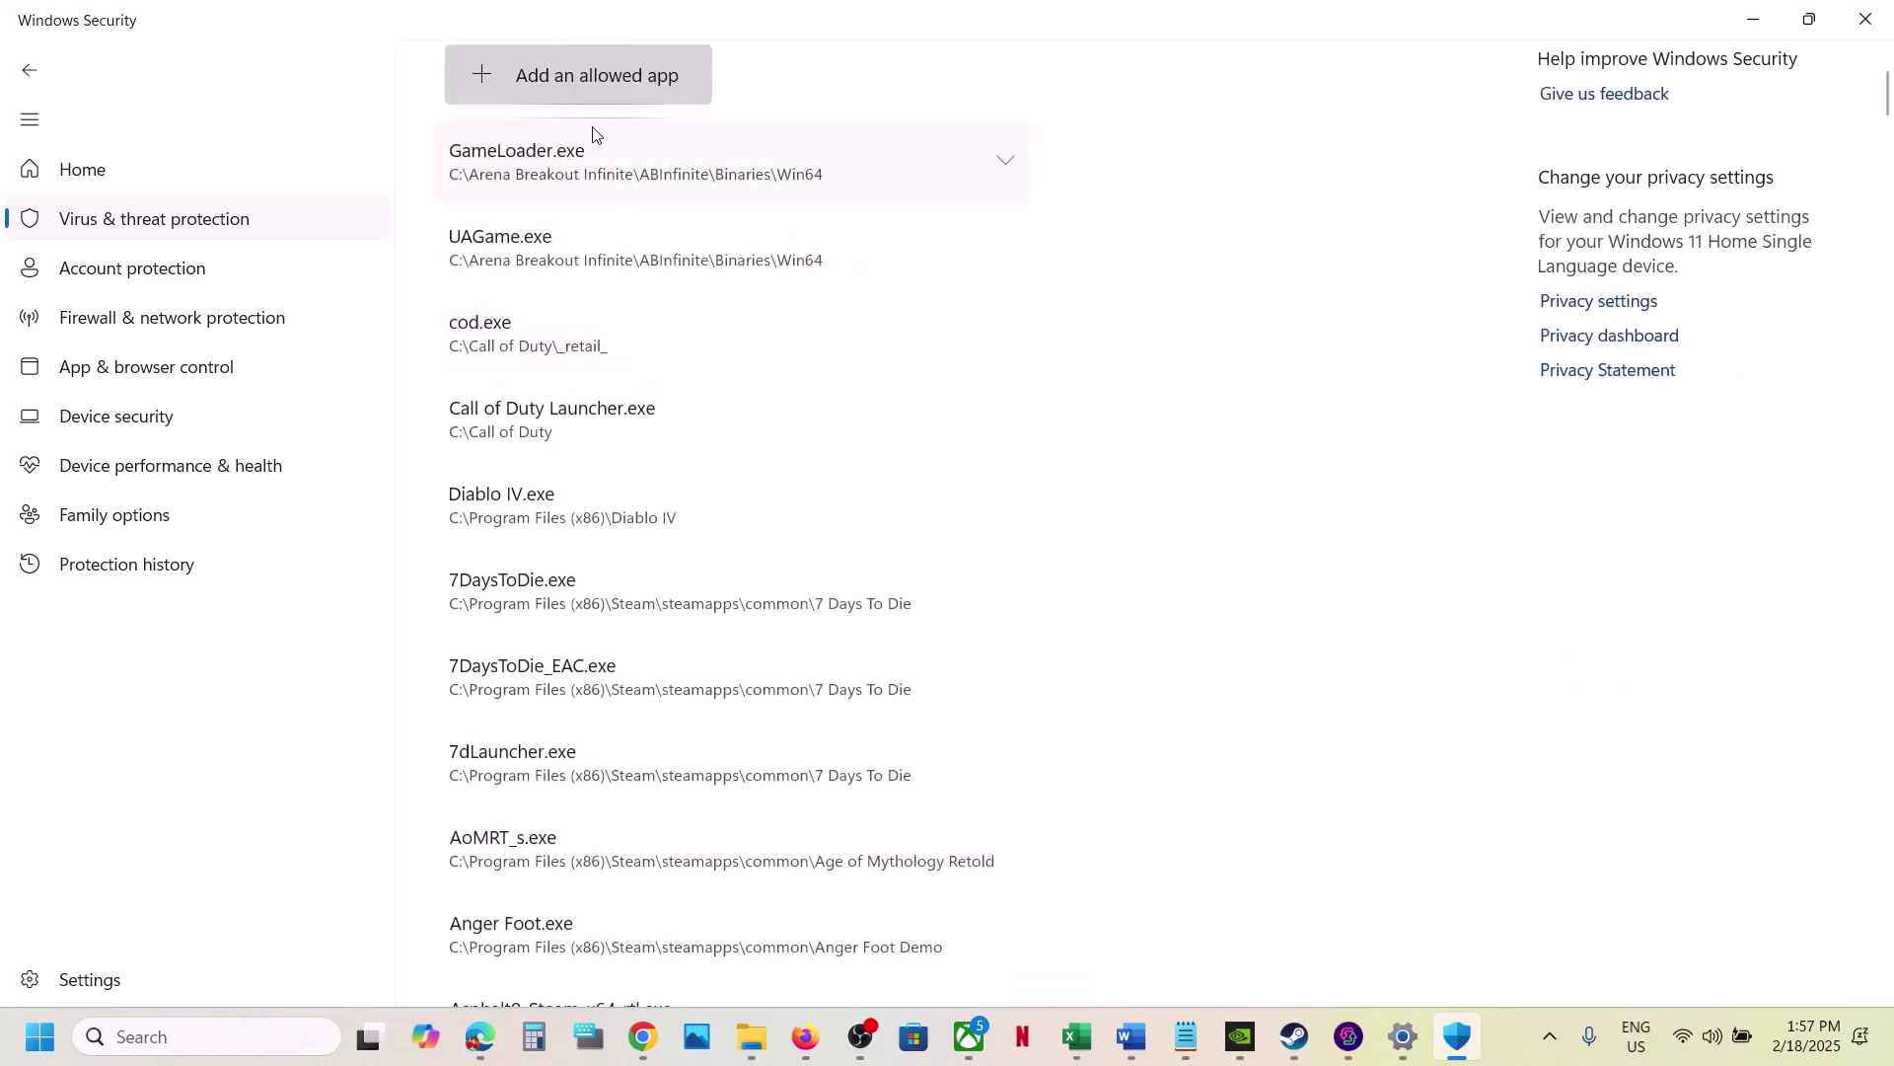
left_click(567, 94)
left_click(600, 176)
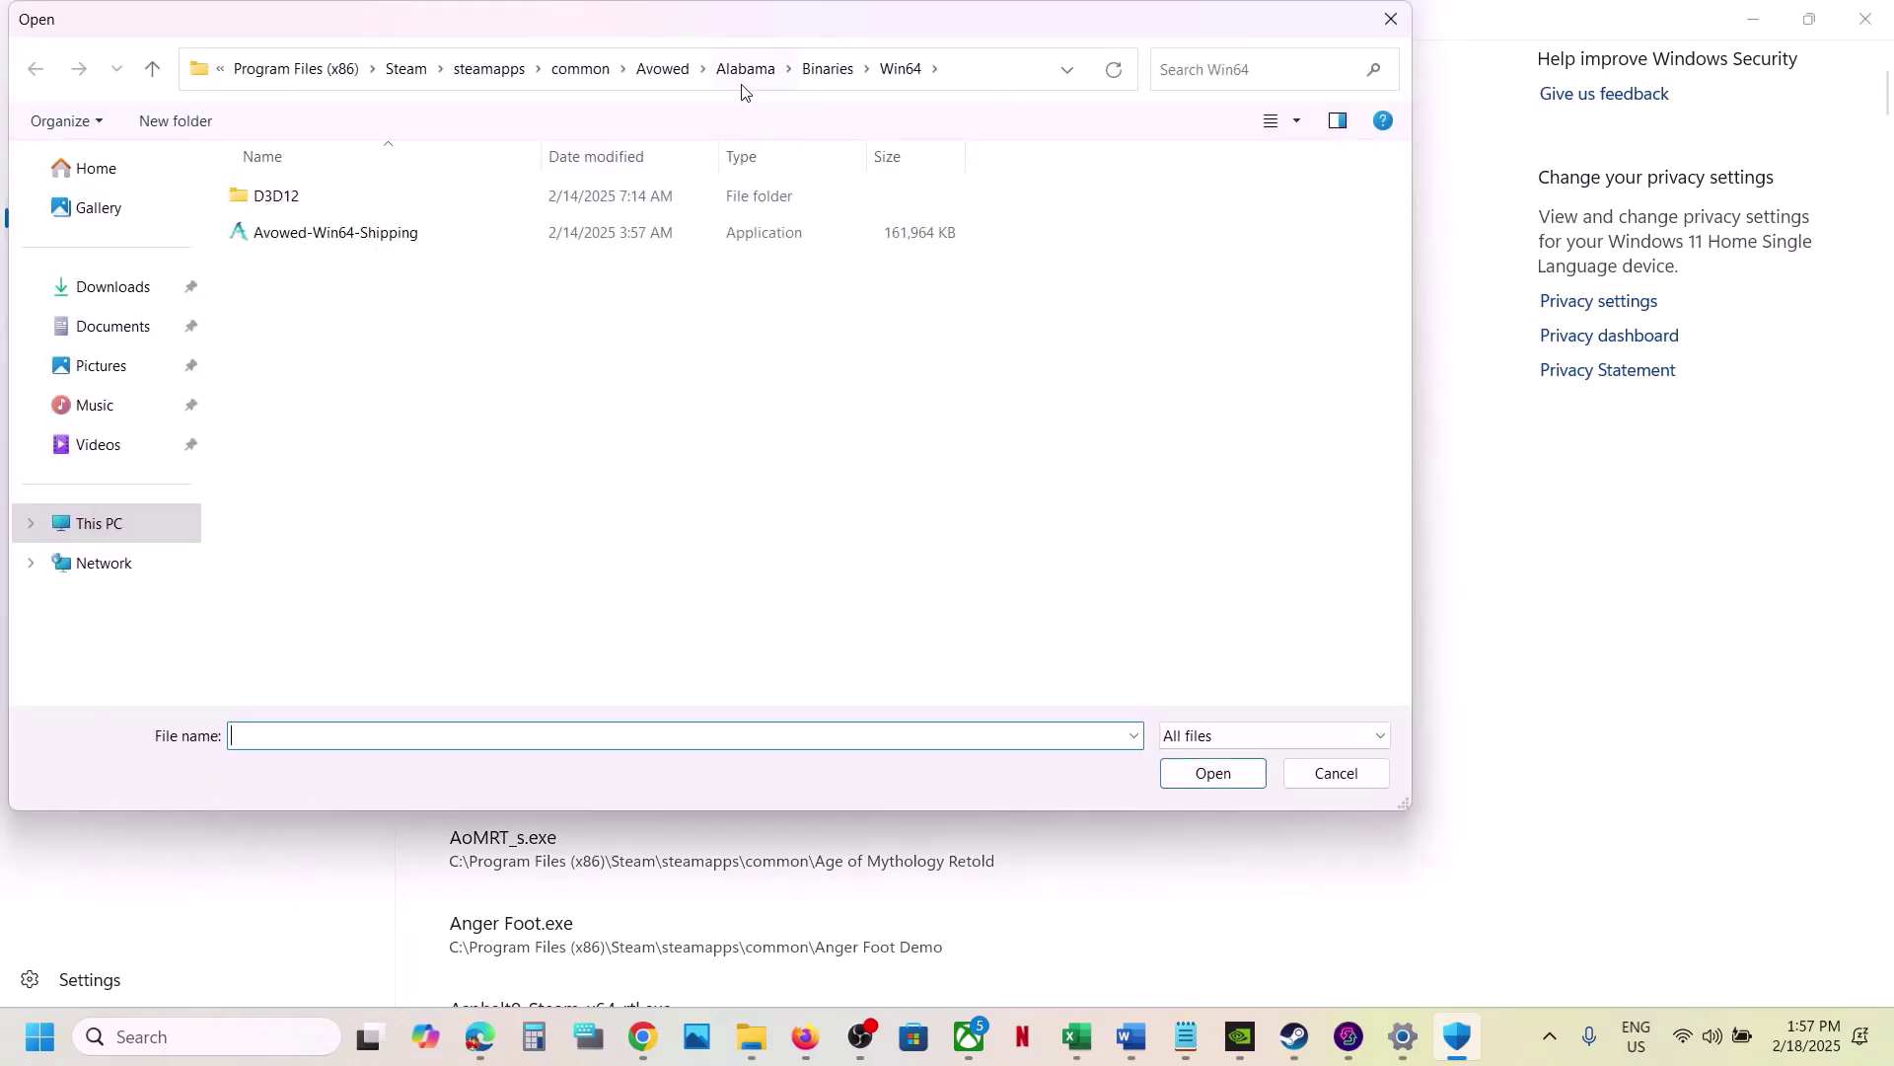
left_click(401, 237)
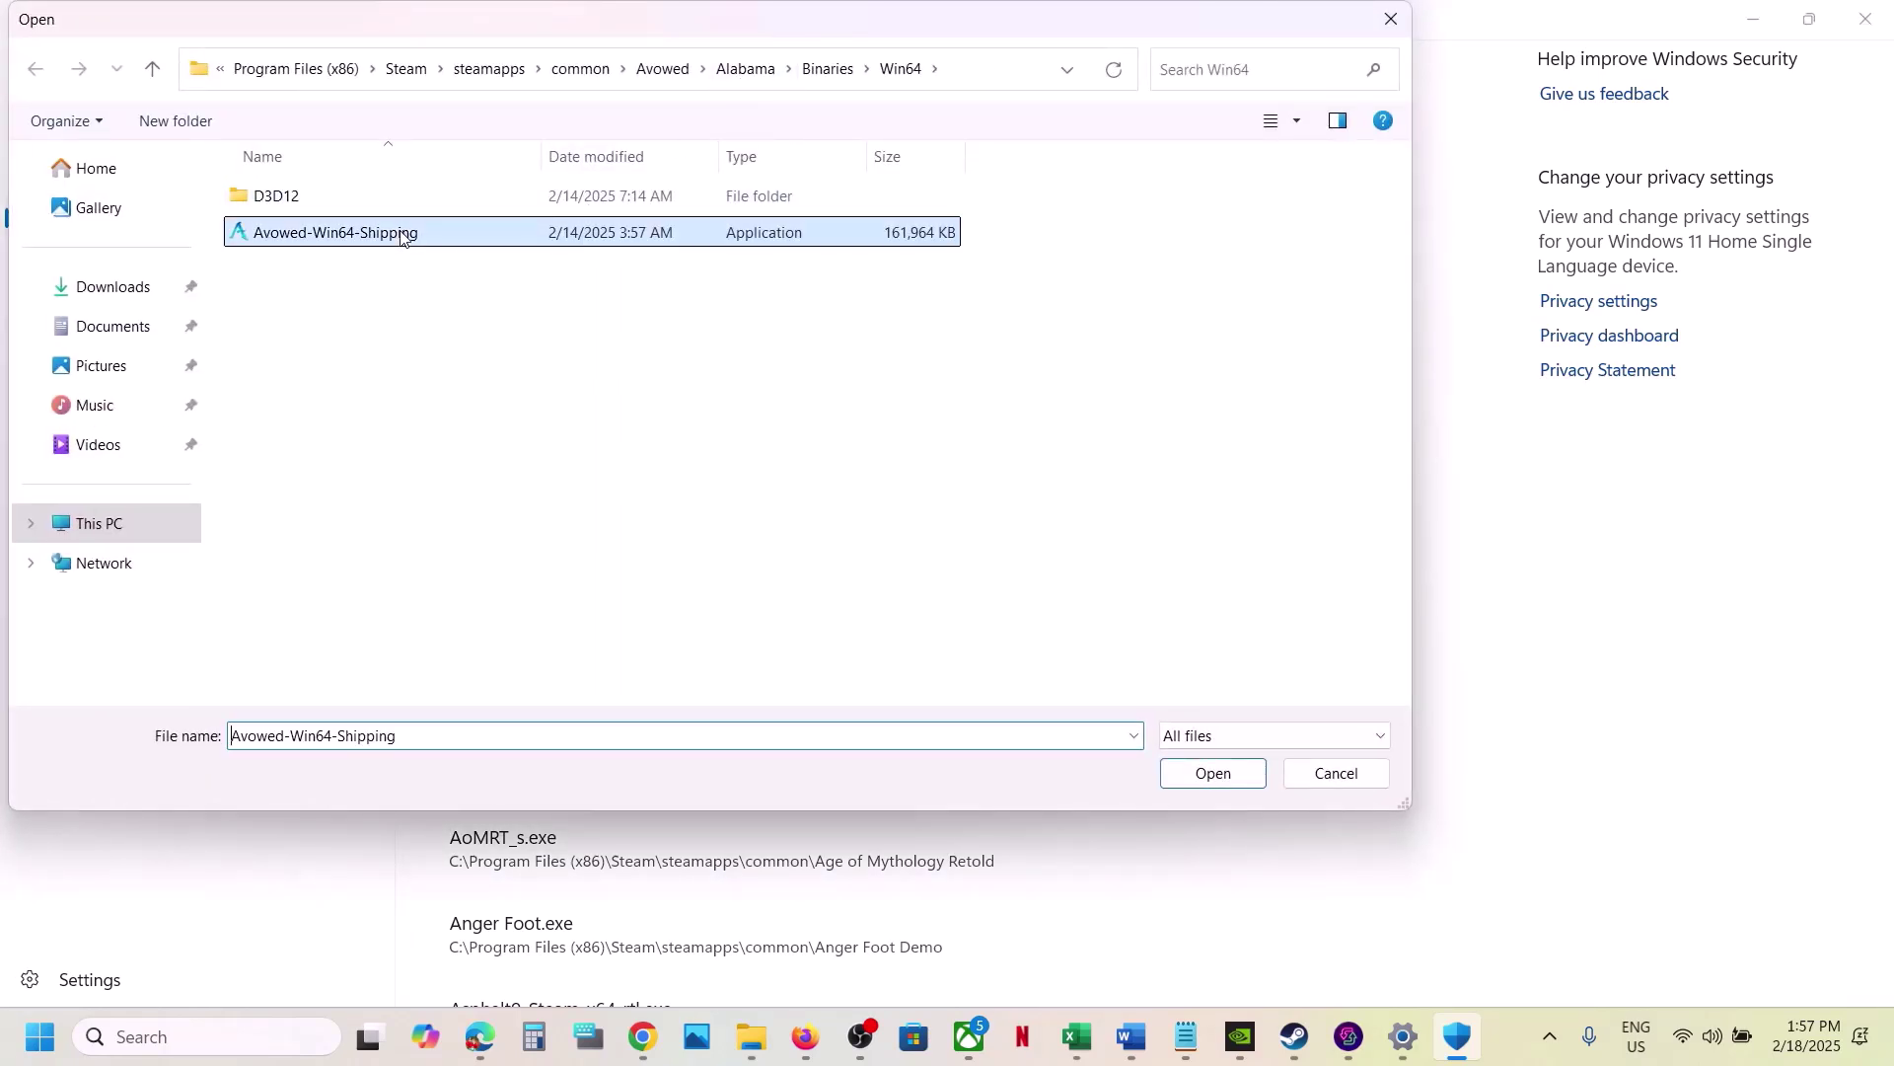
left_click(1204, 772)
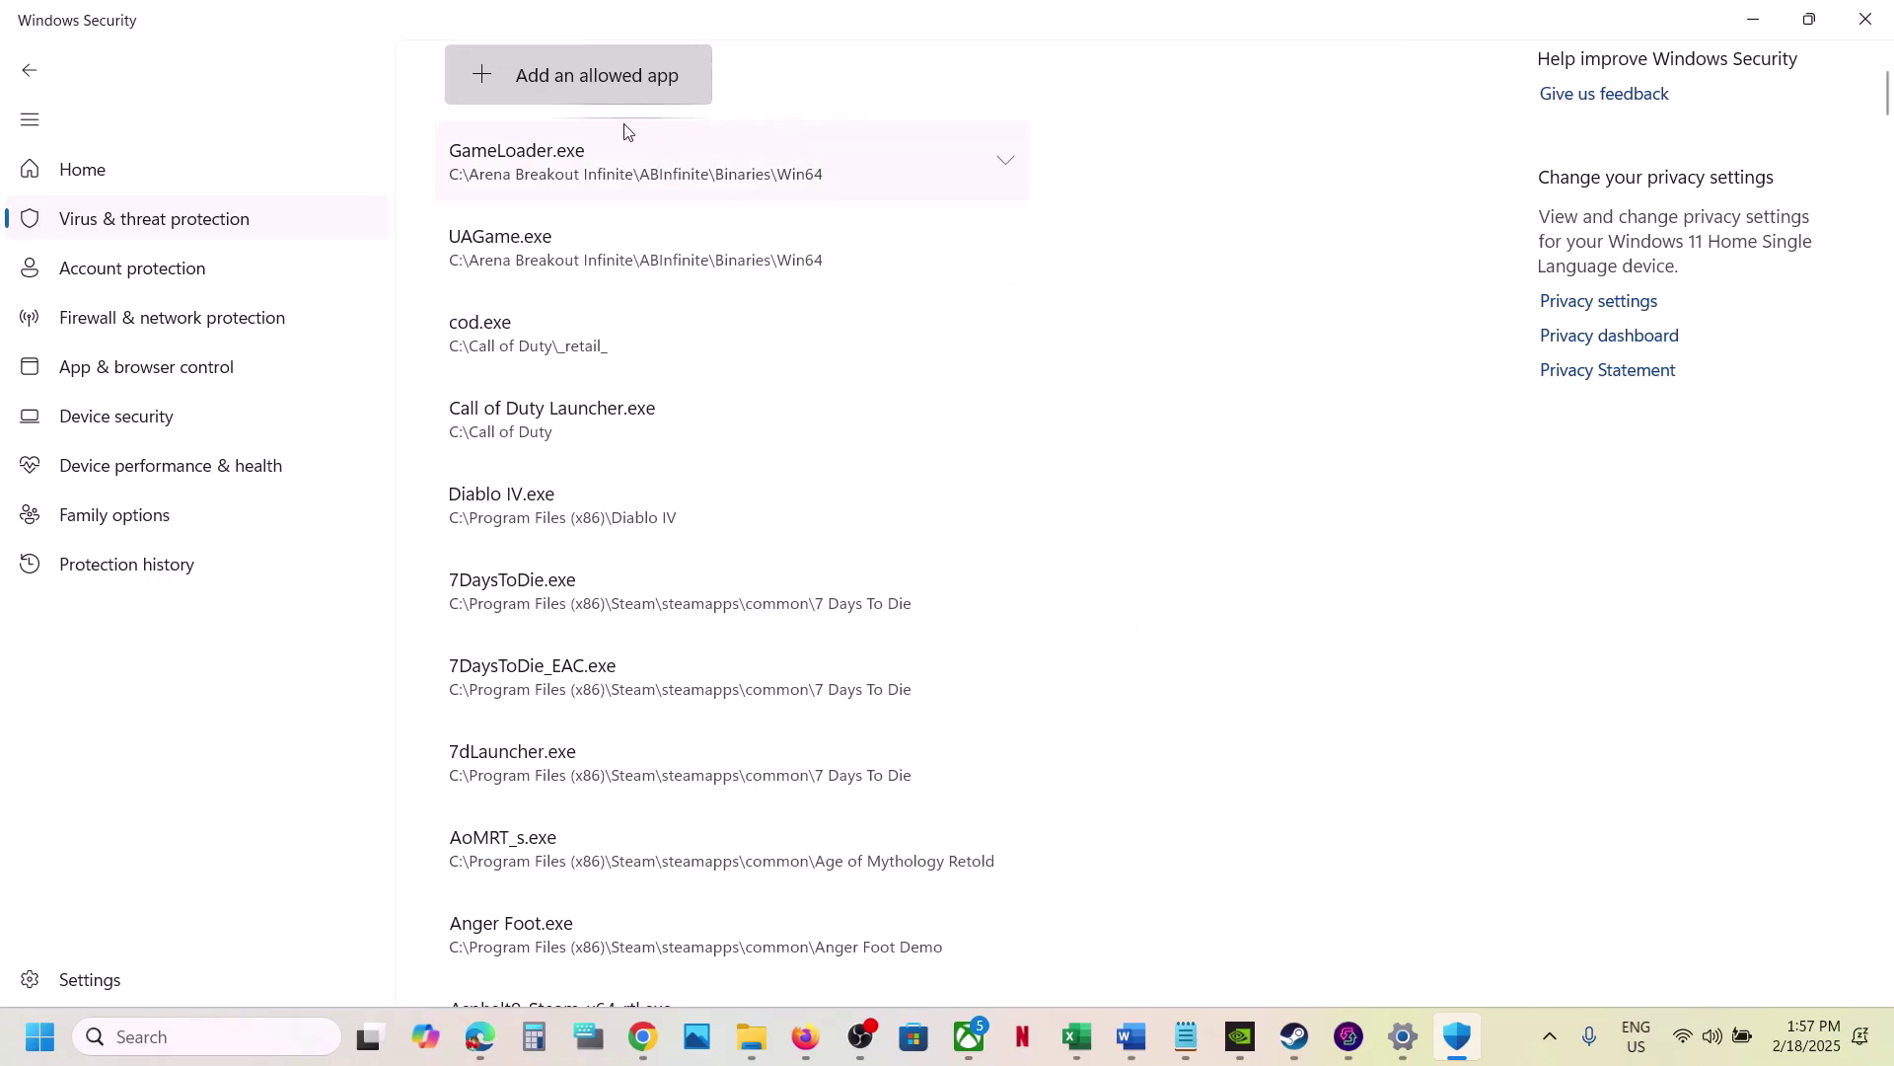
Step: Add the Avowed application from the game's main Avowed folder as another allowed app
left_click(582, 97)
left_click(635, 177)
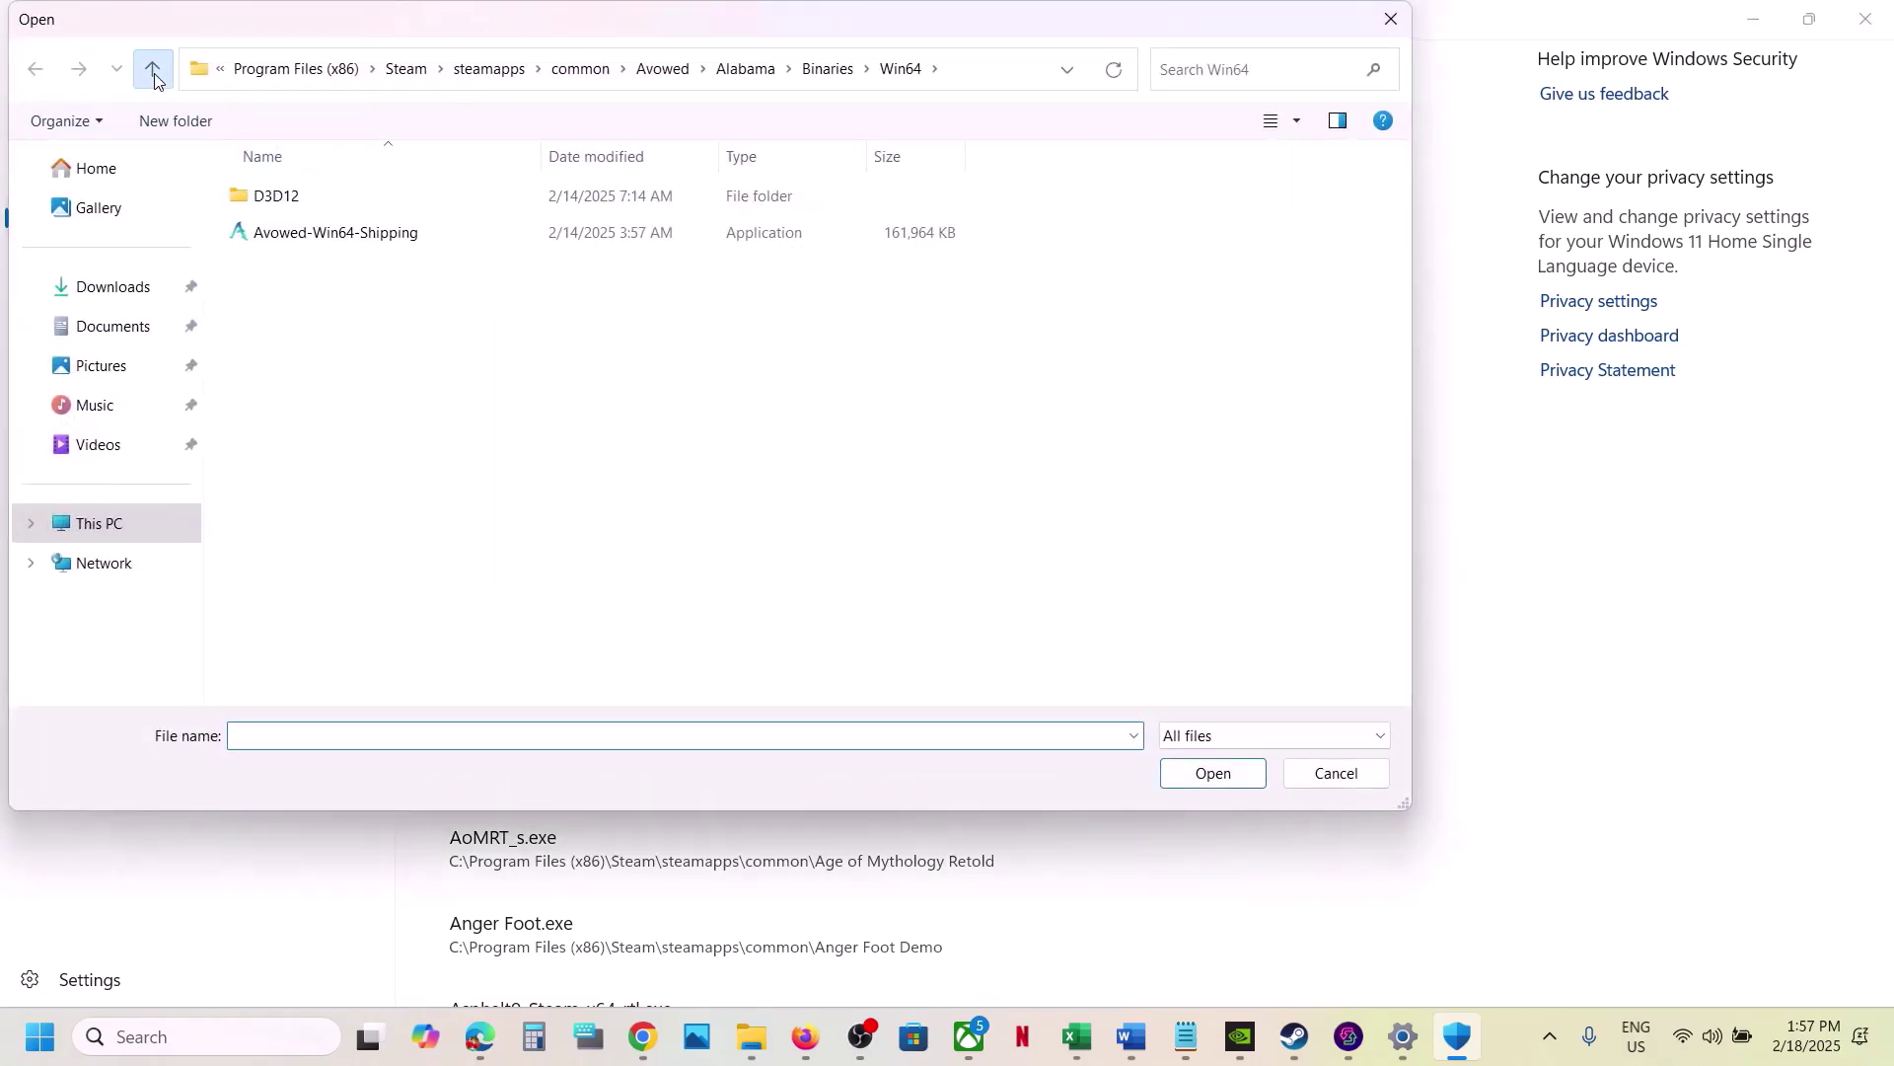
left_click(153, 69)
left_click(153, 69)
left_click(153, 69)
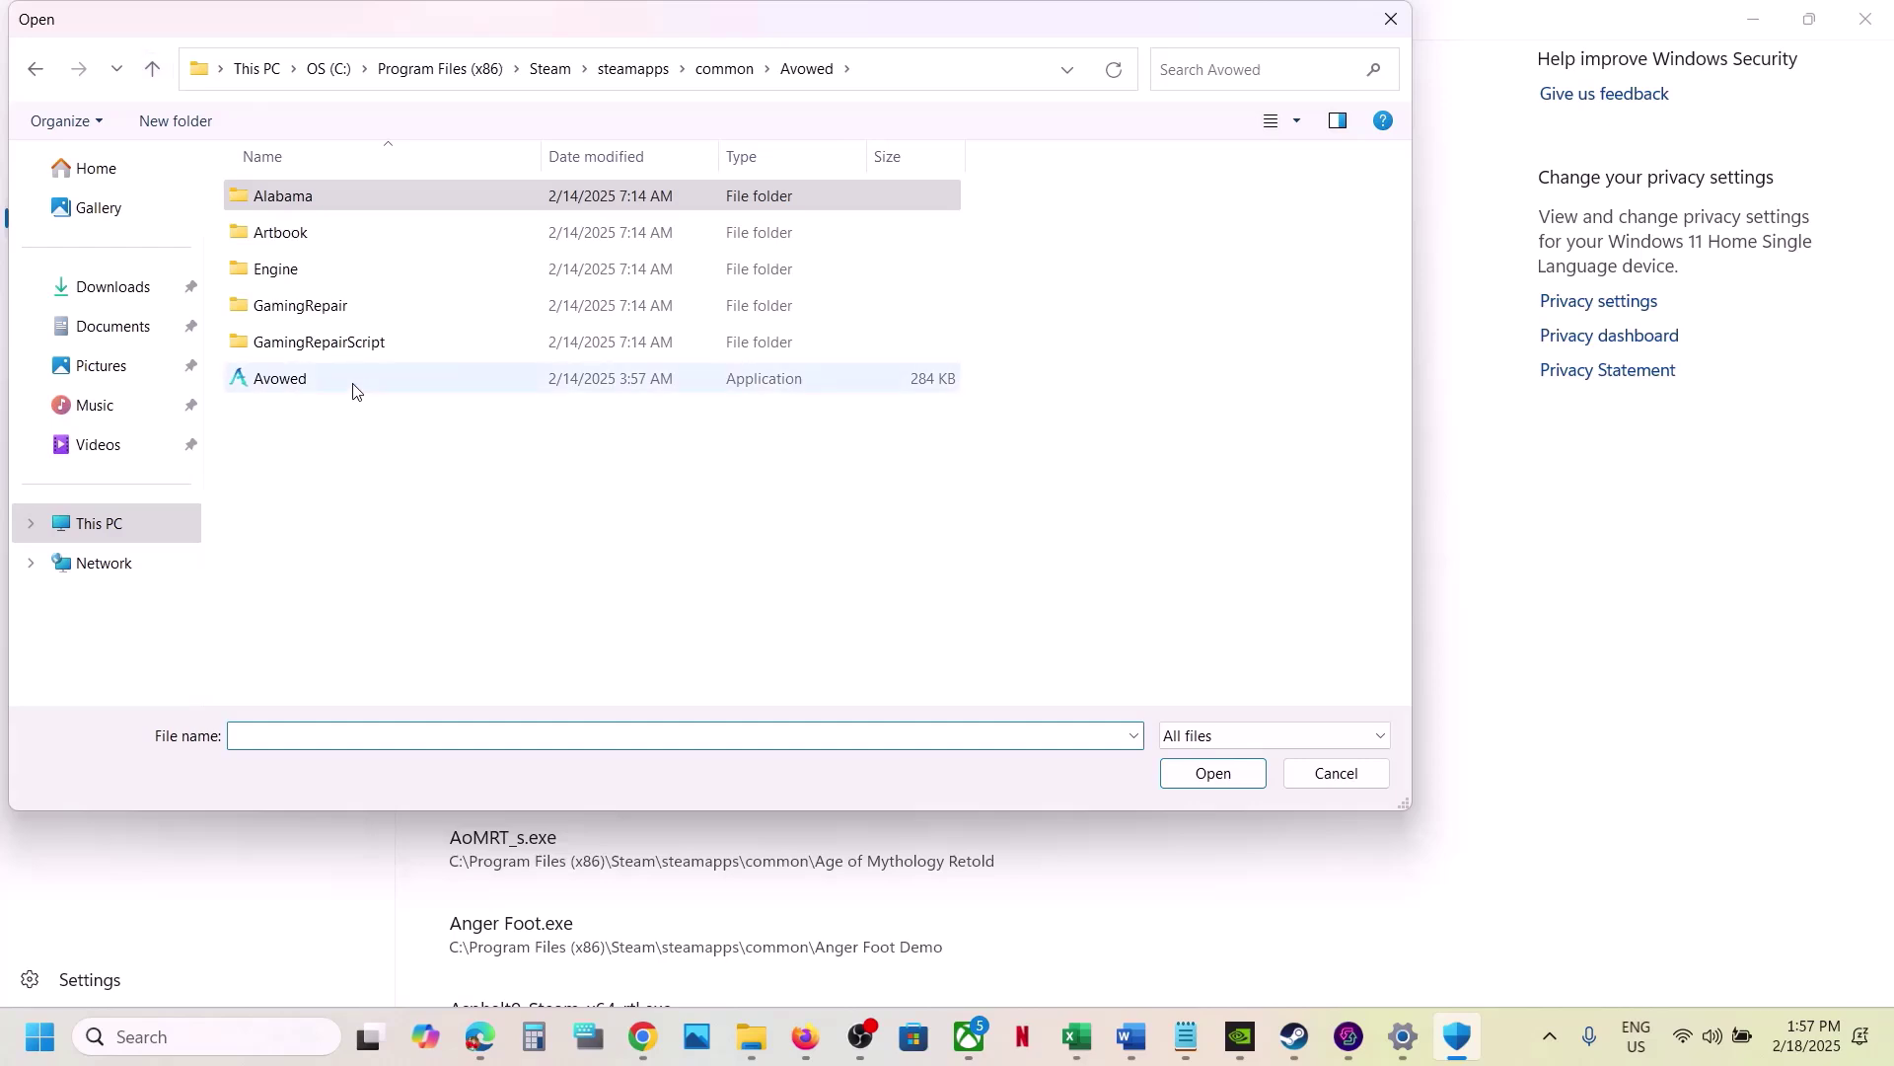
left_click(391, 382)
left_click(1213, 773)
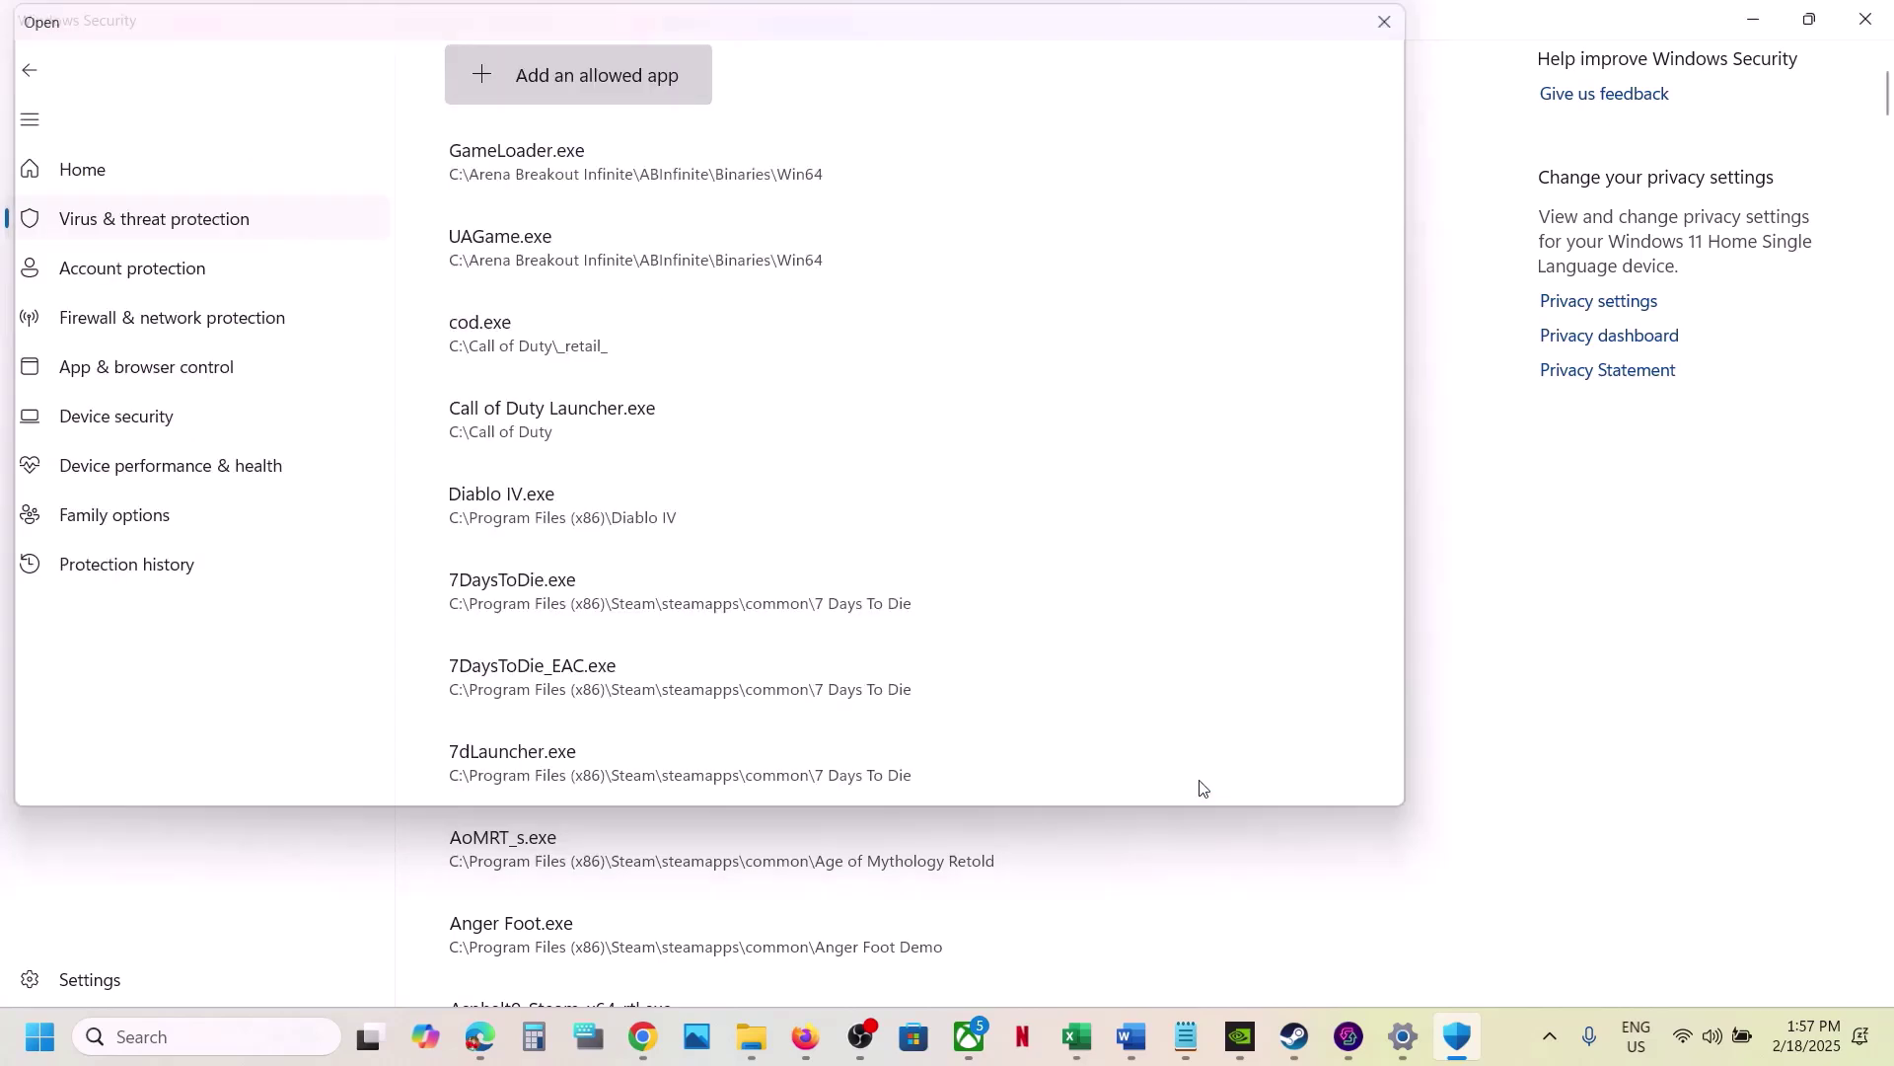
Step: Switch to Control Panel and open the Windows Defender Firewall list of allowed apps under System and Security
left_click(279, 1041)
type("control")
key("Return")
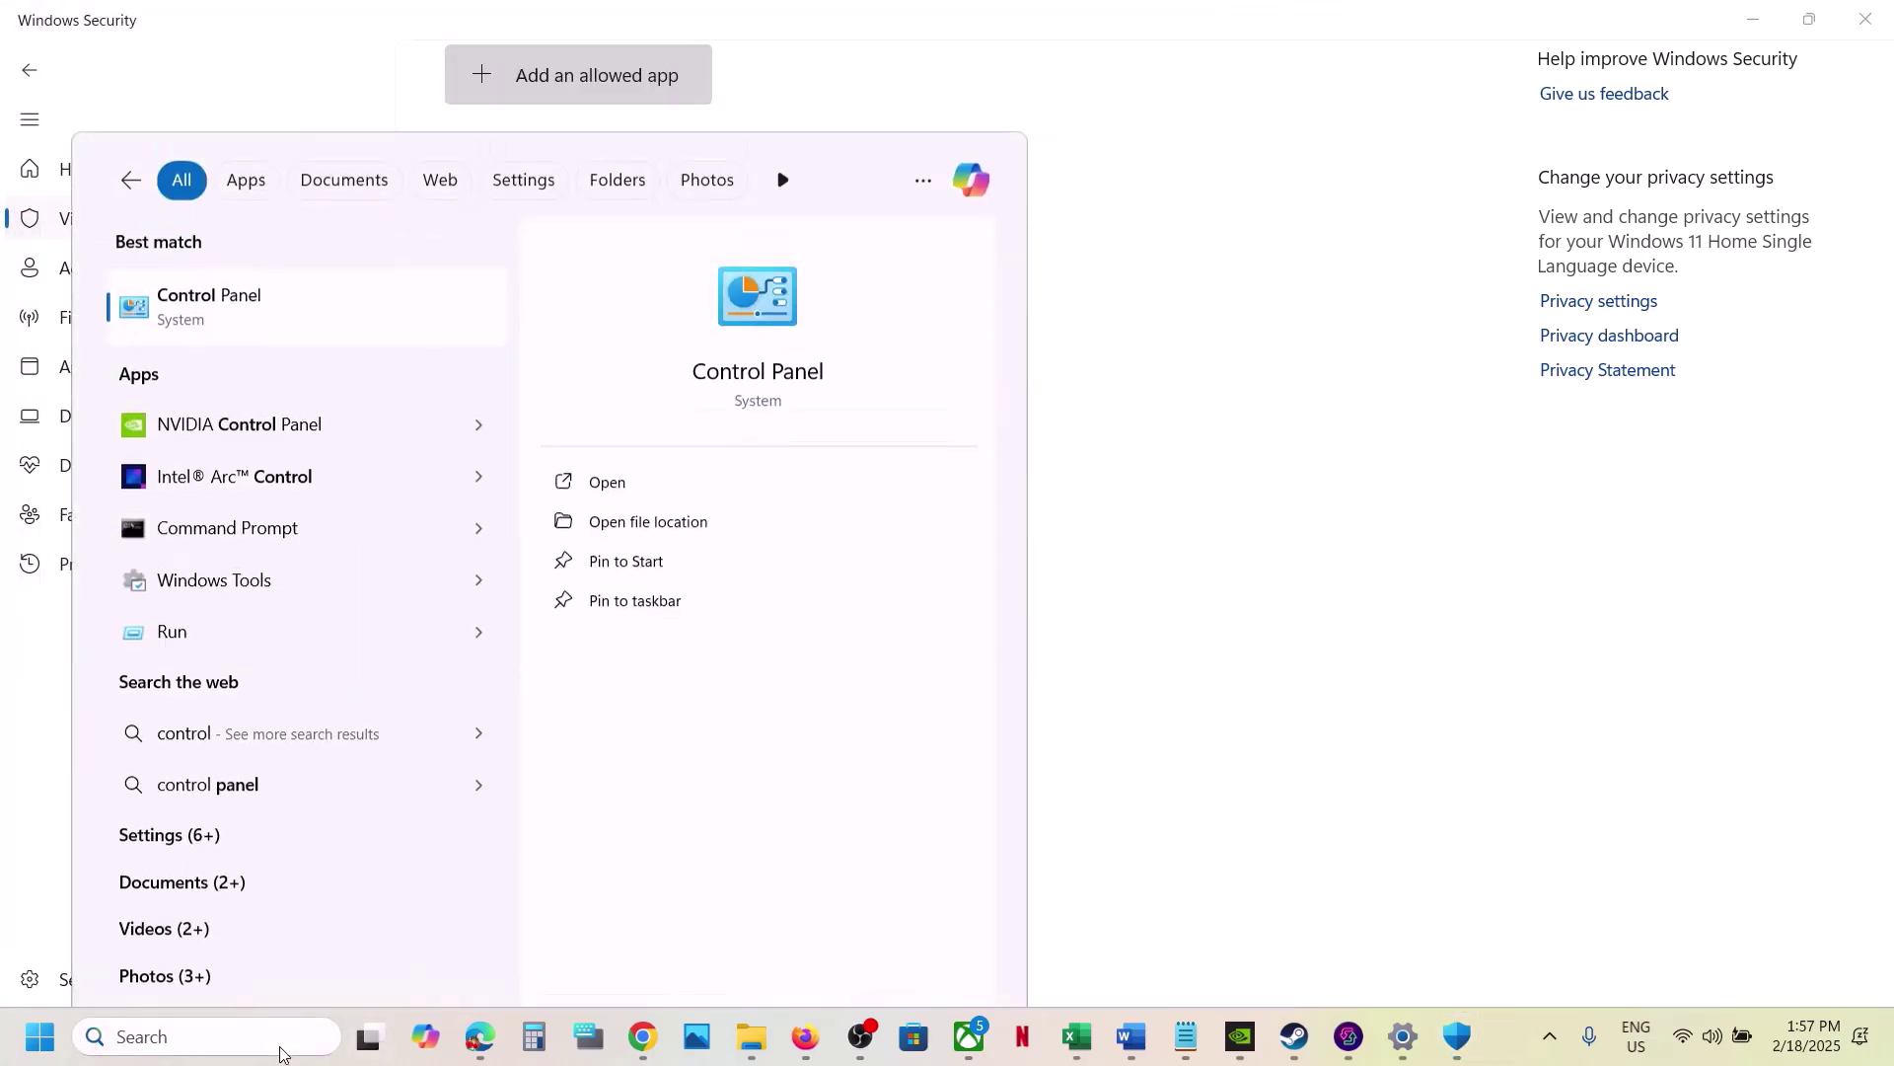
left_click(636, 195)
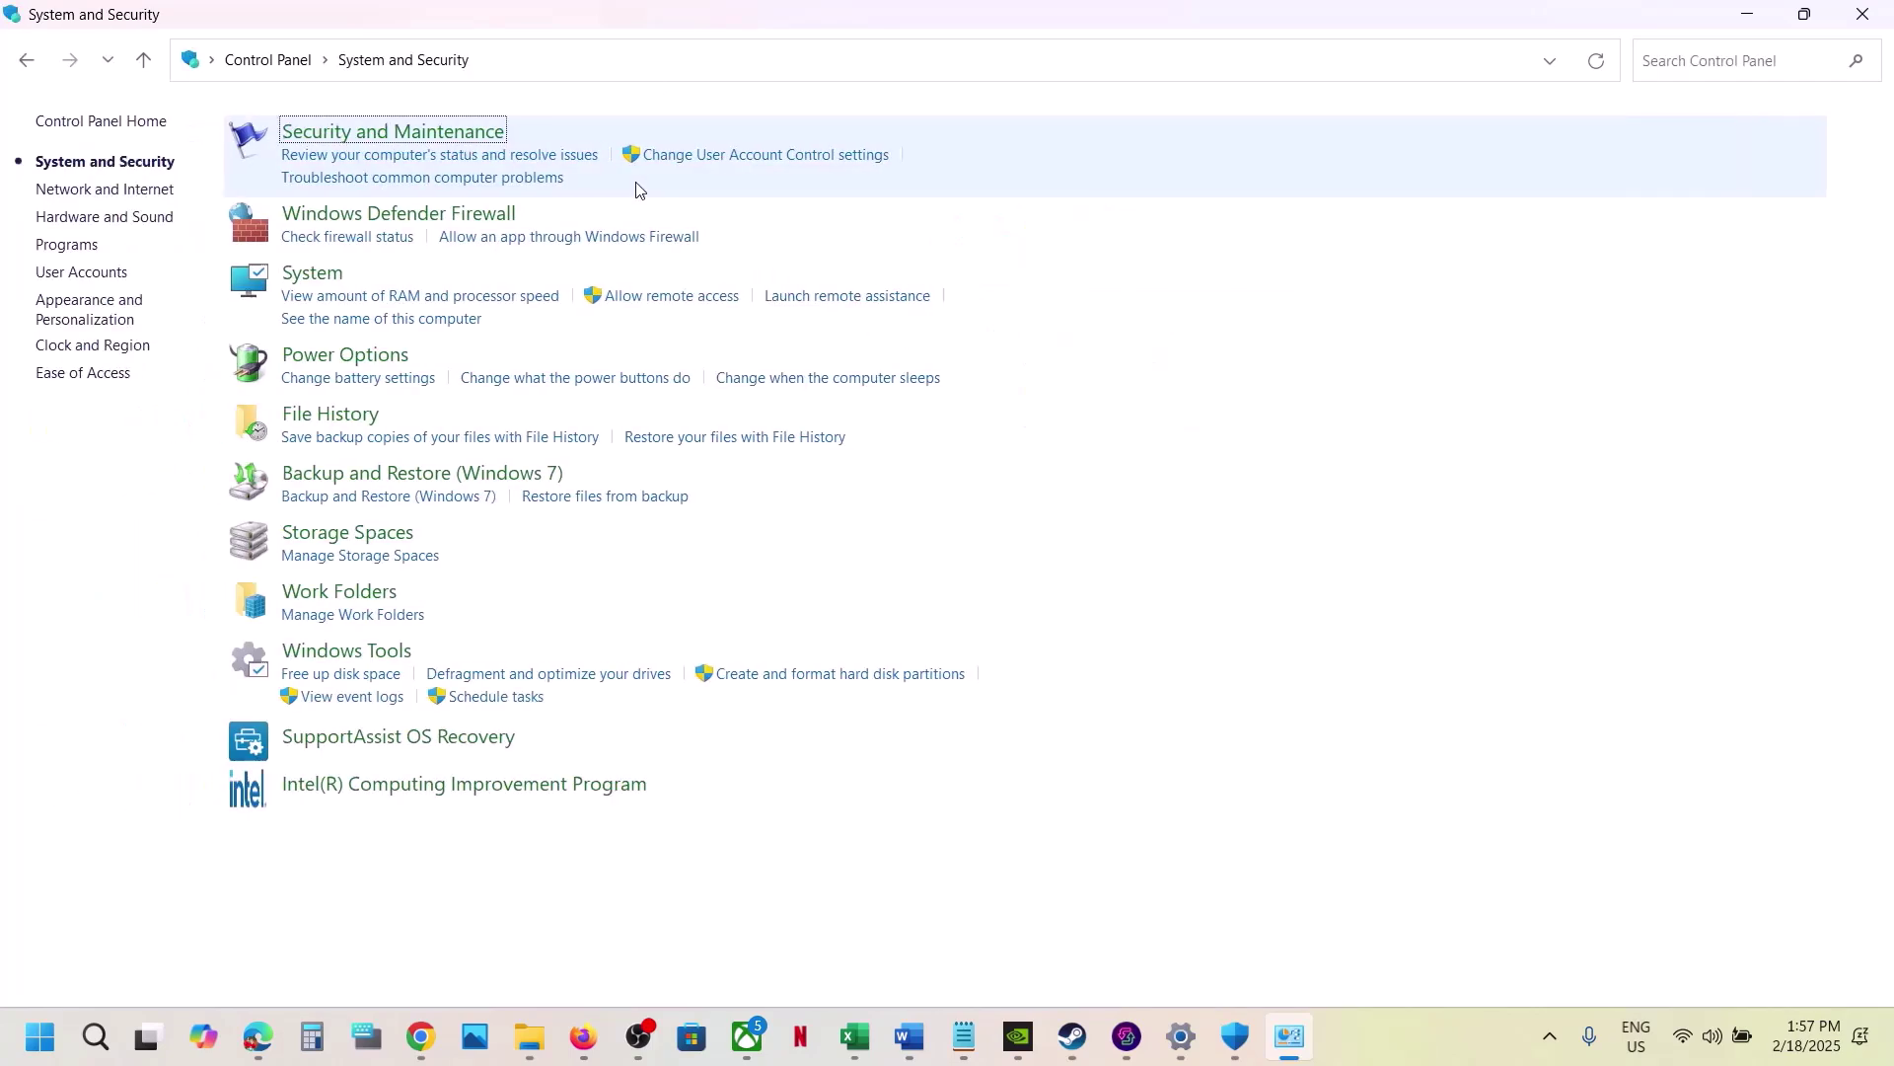
left_click(461, 216)
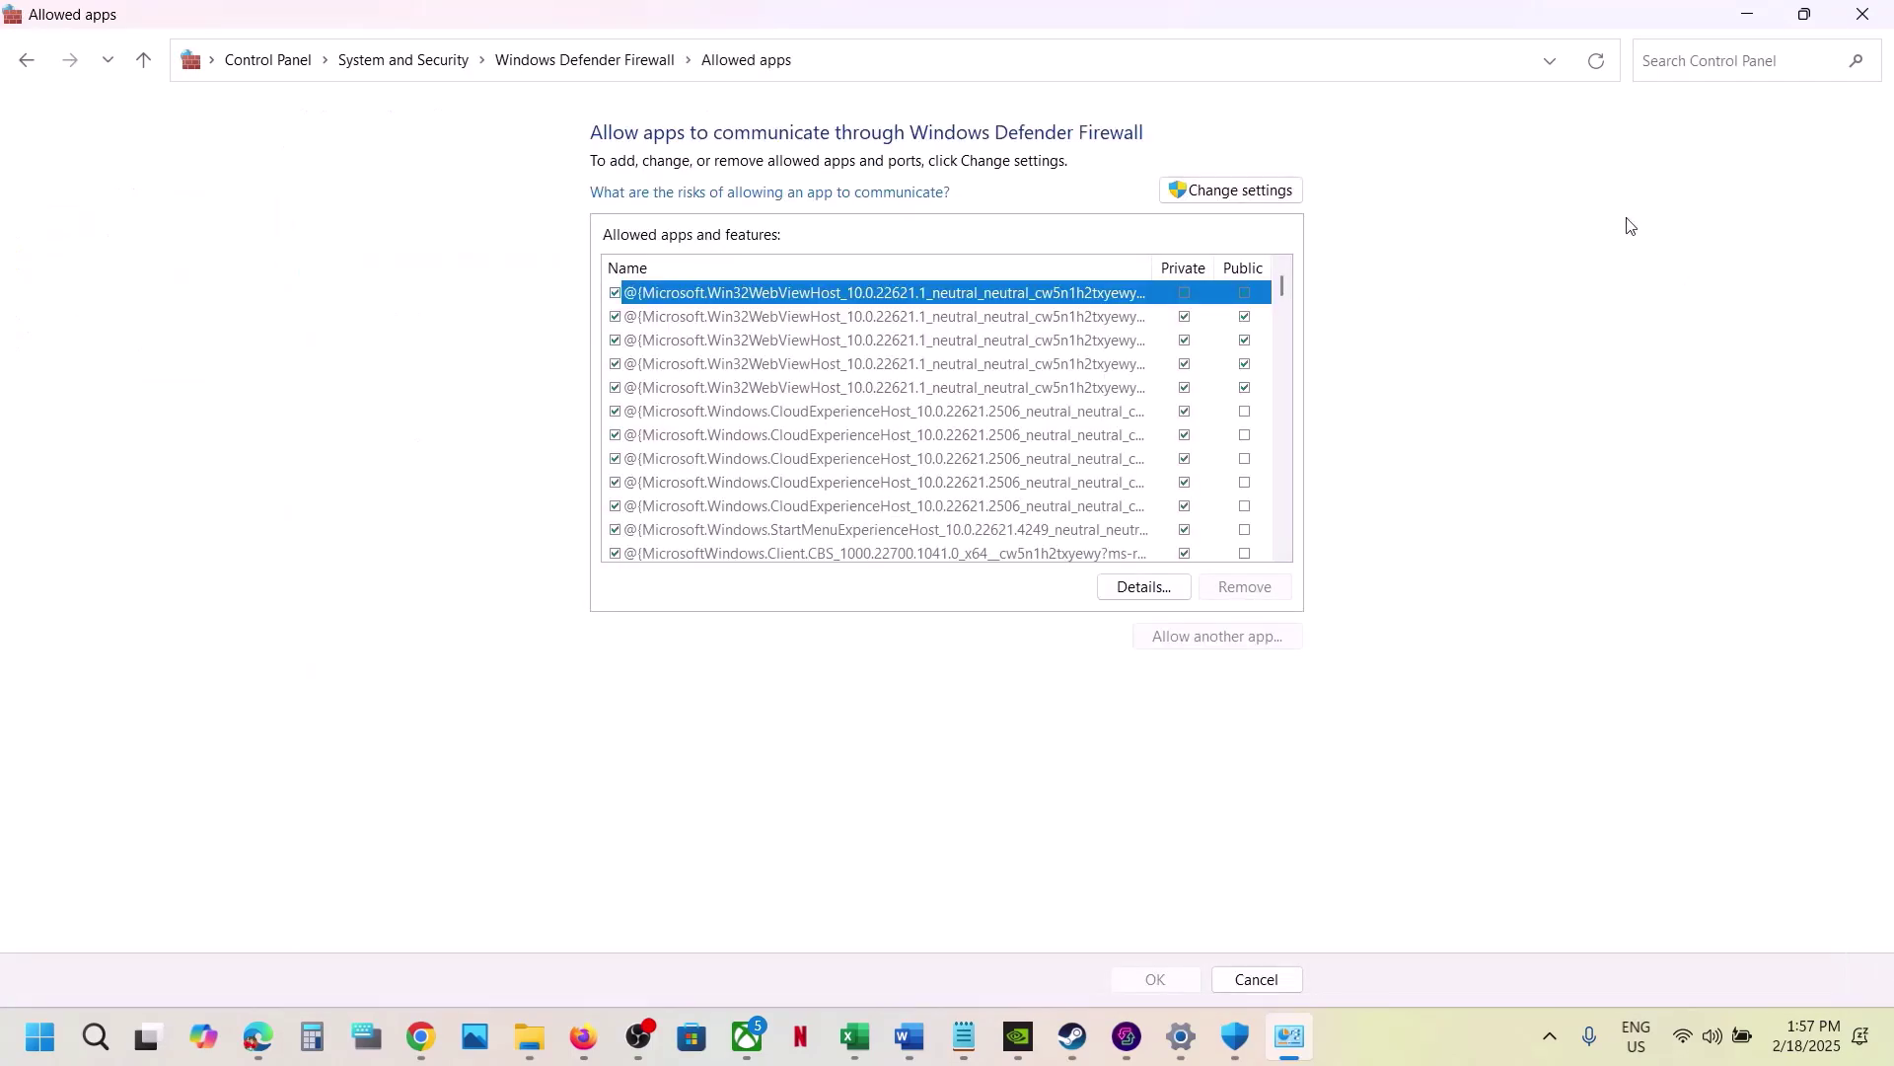
Step: Unlock the firewall's allowed apps for changes and try to add Avowed-Win64-Shipping from the game's Win64 folder
left_click(1272, 191)
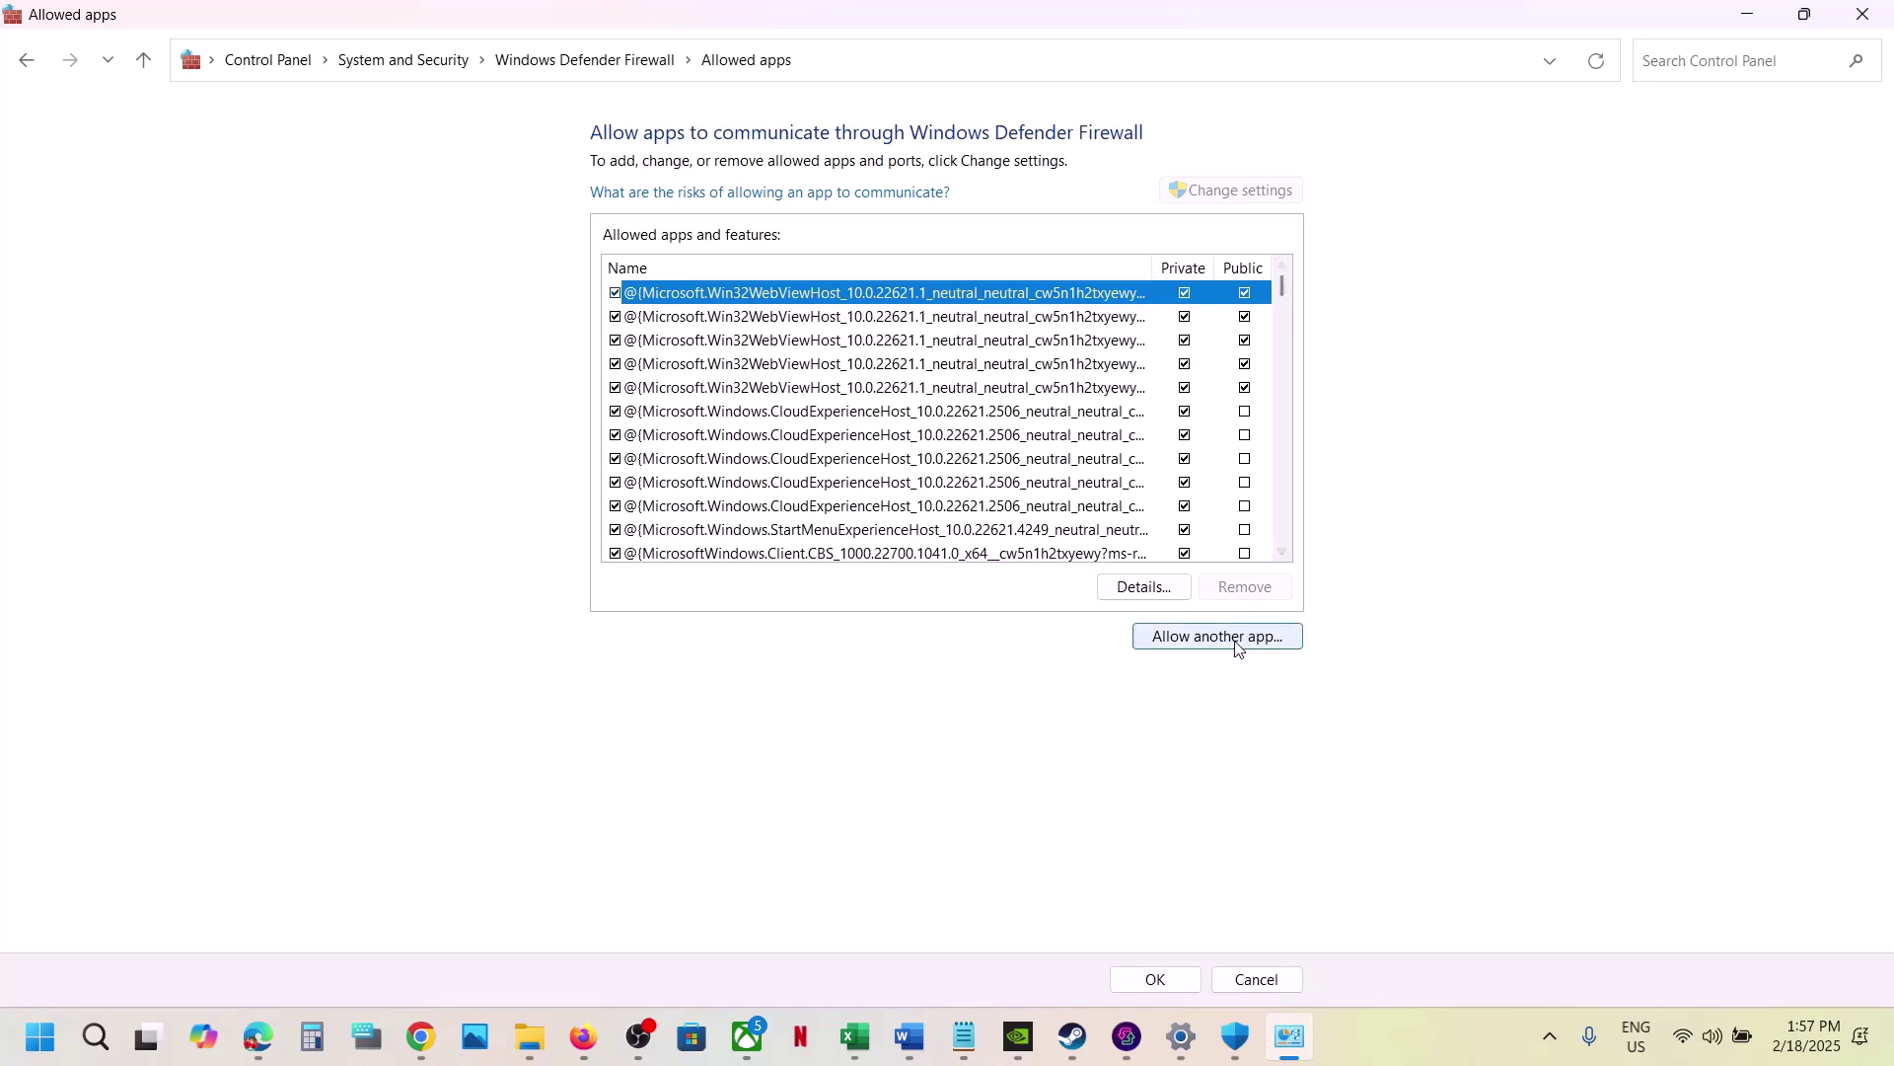
left_click(1234, 635)
left_click(1112, 651)
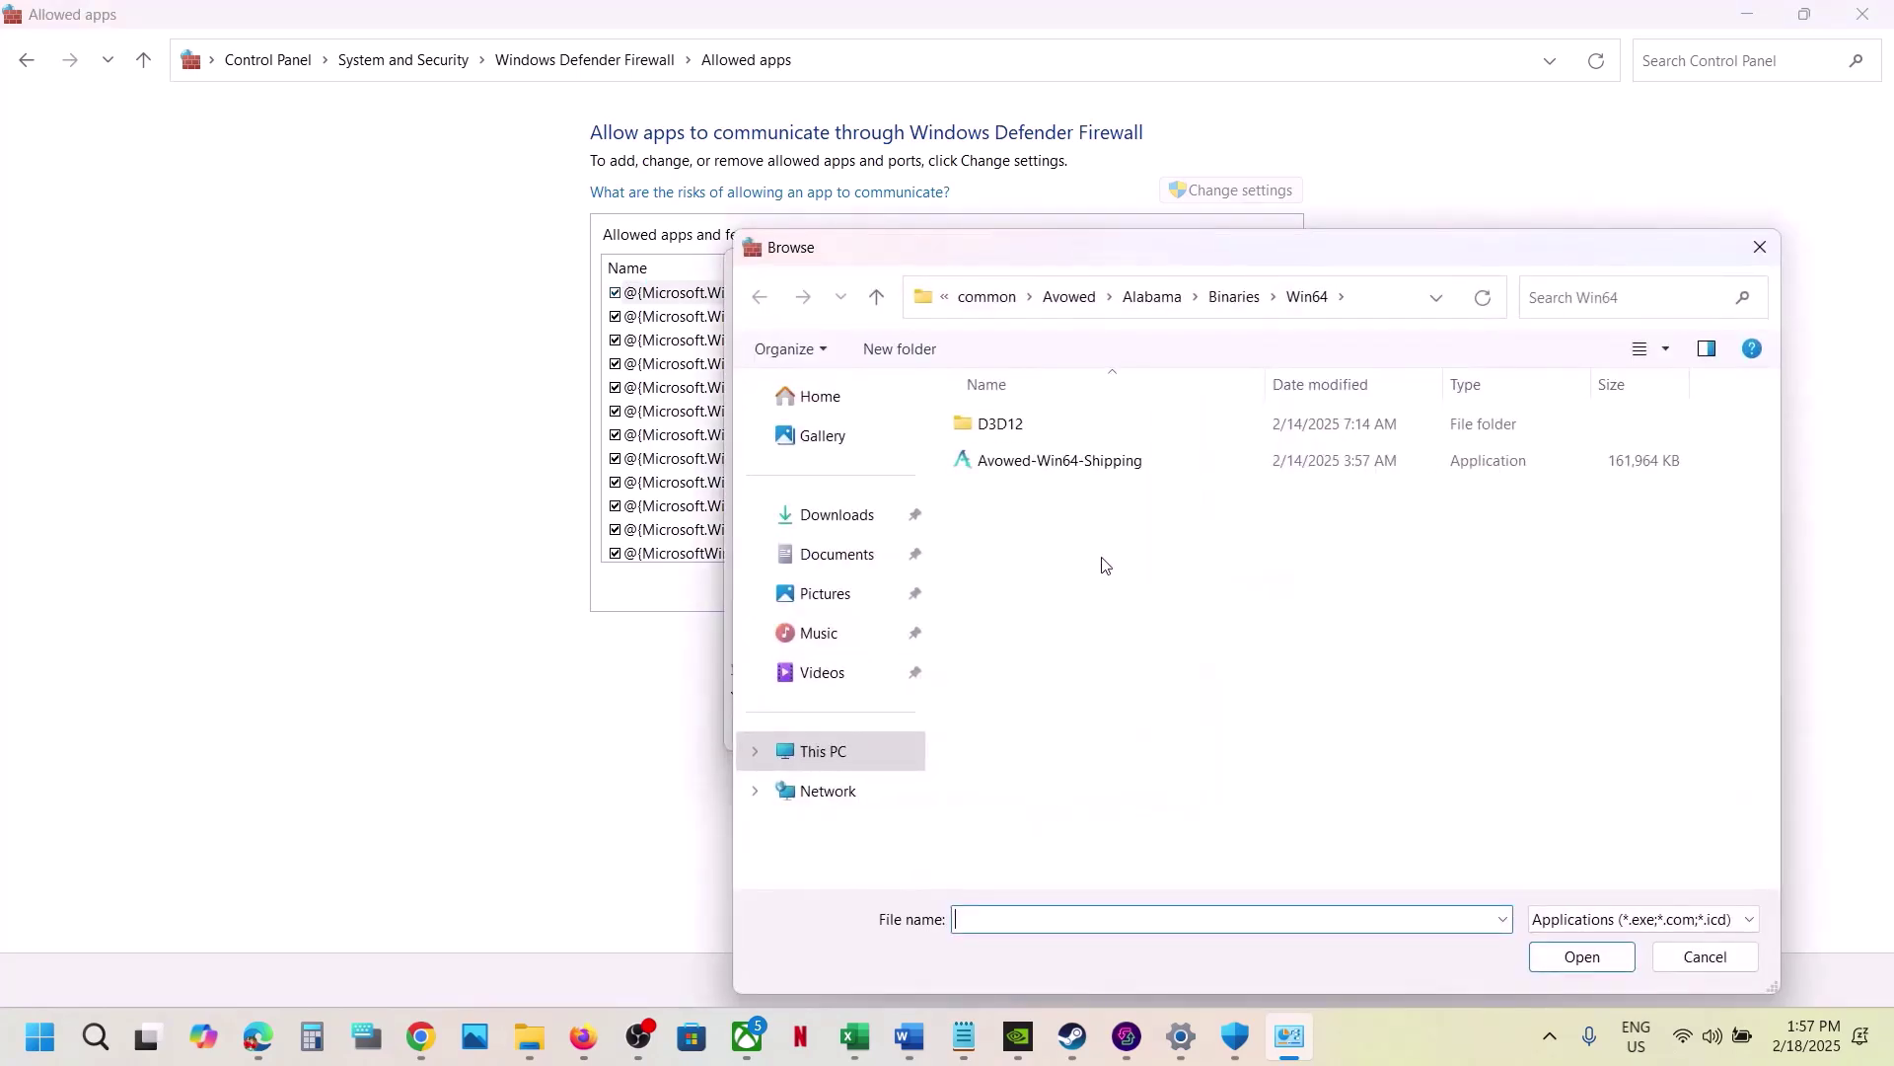
left_click(1088, 470)
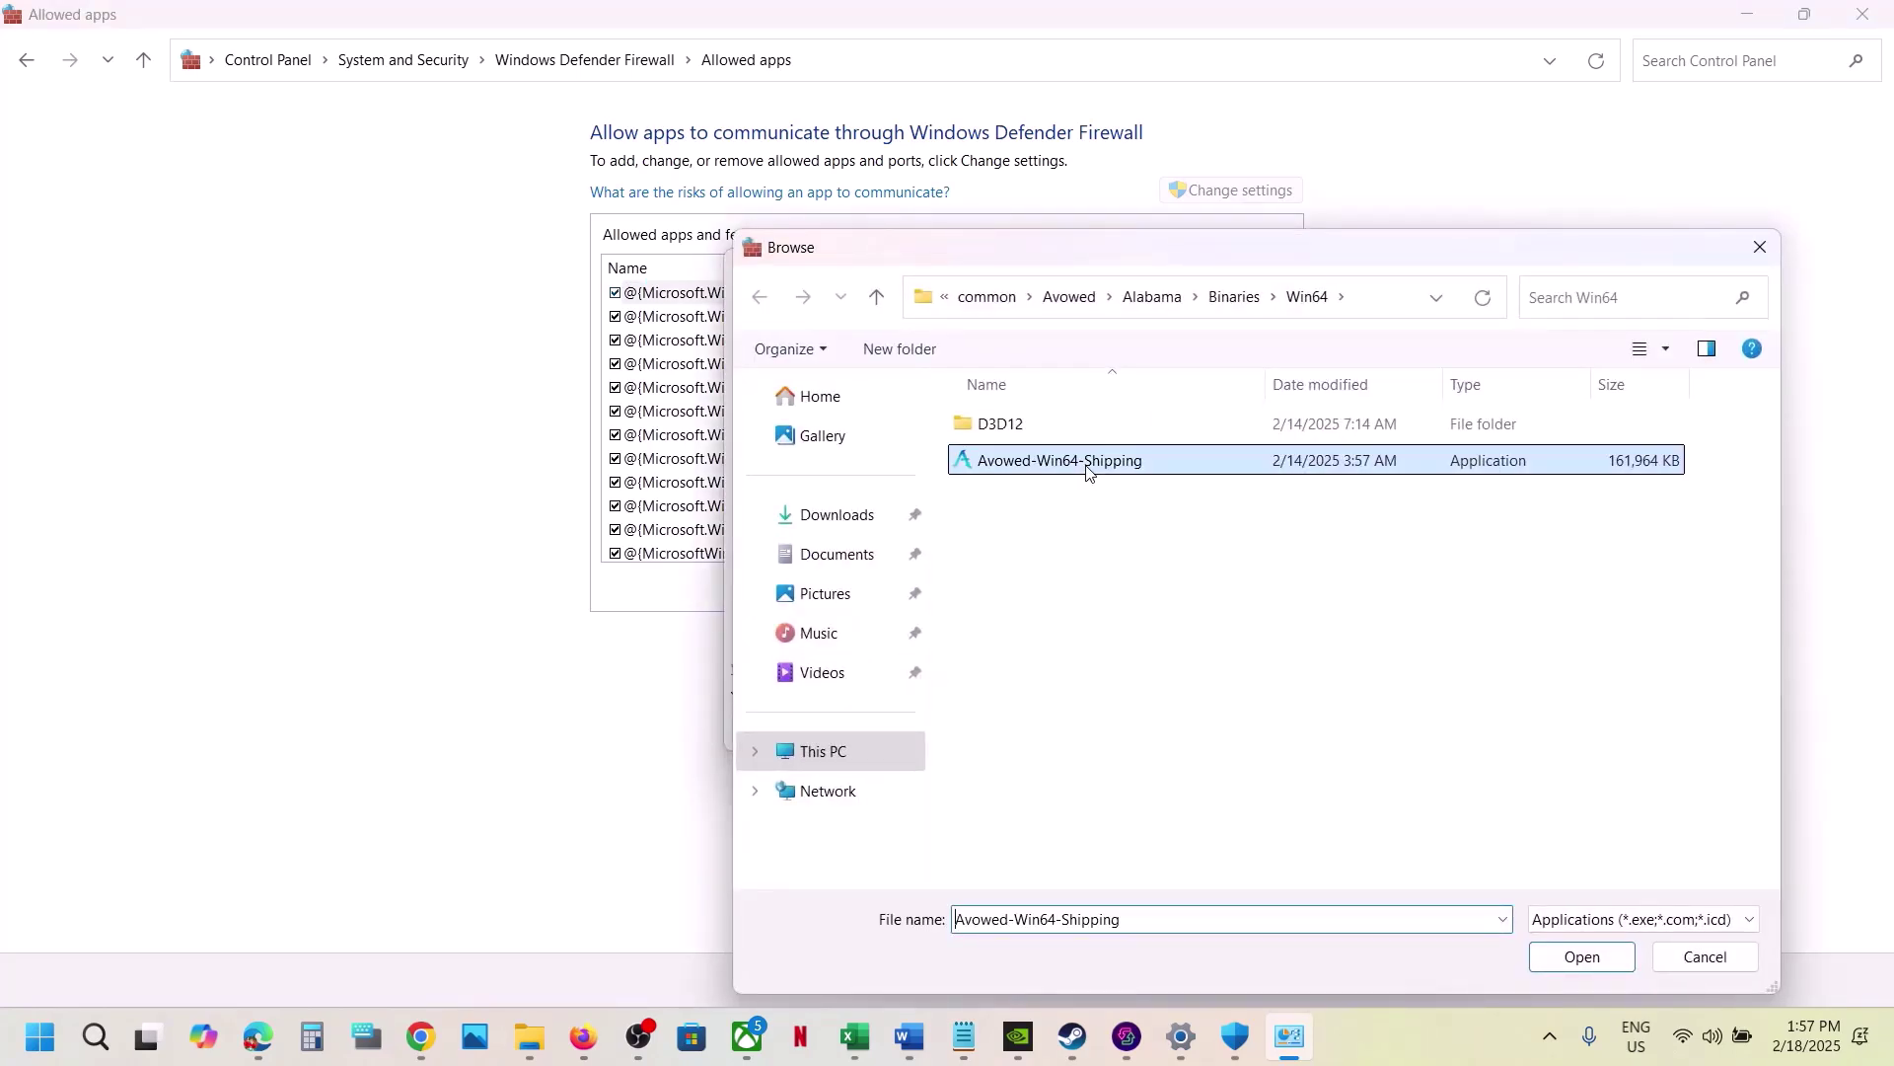
left_click(1582, 957)
left_click(1019, 735)
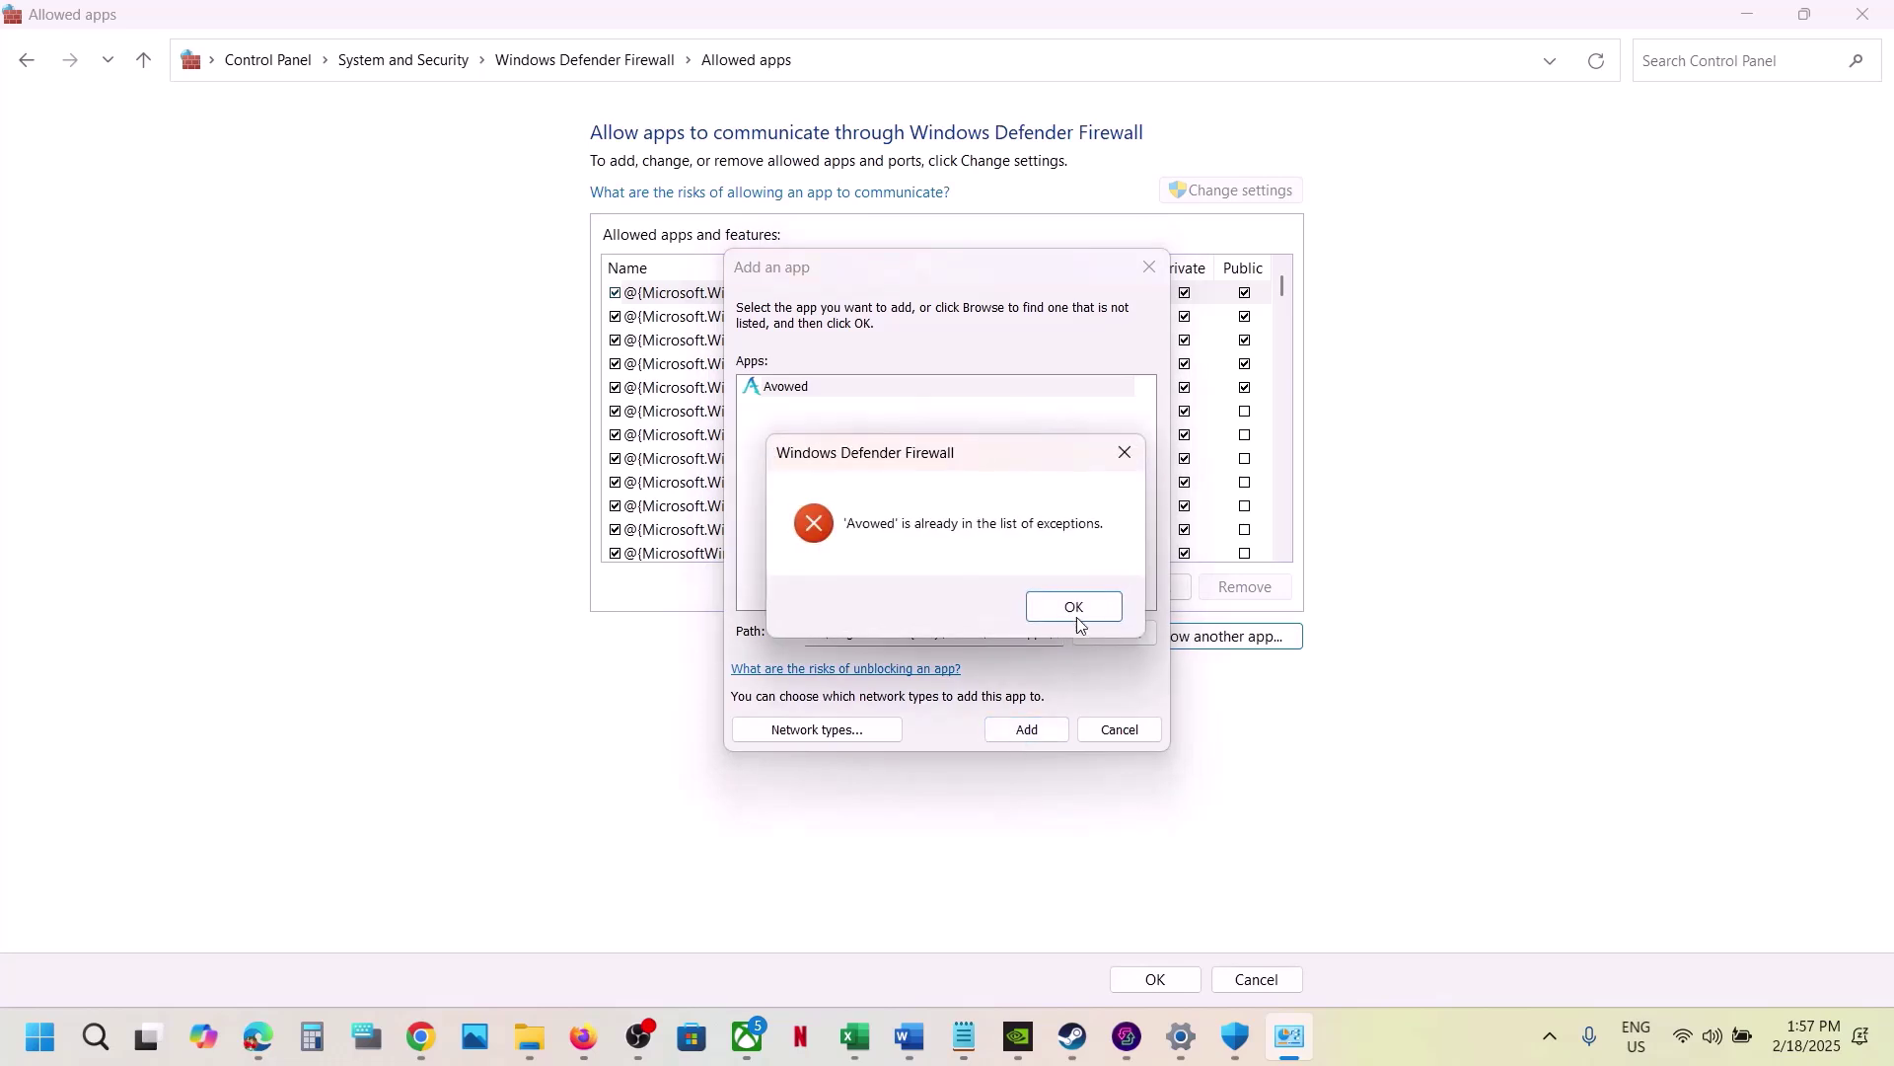
left_click(1075, 612)
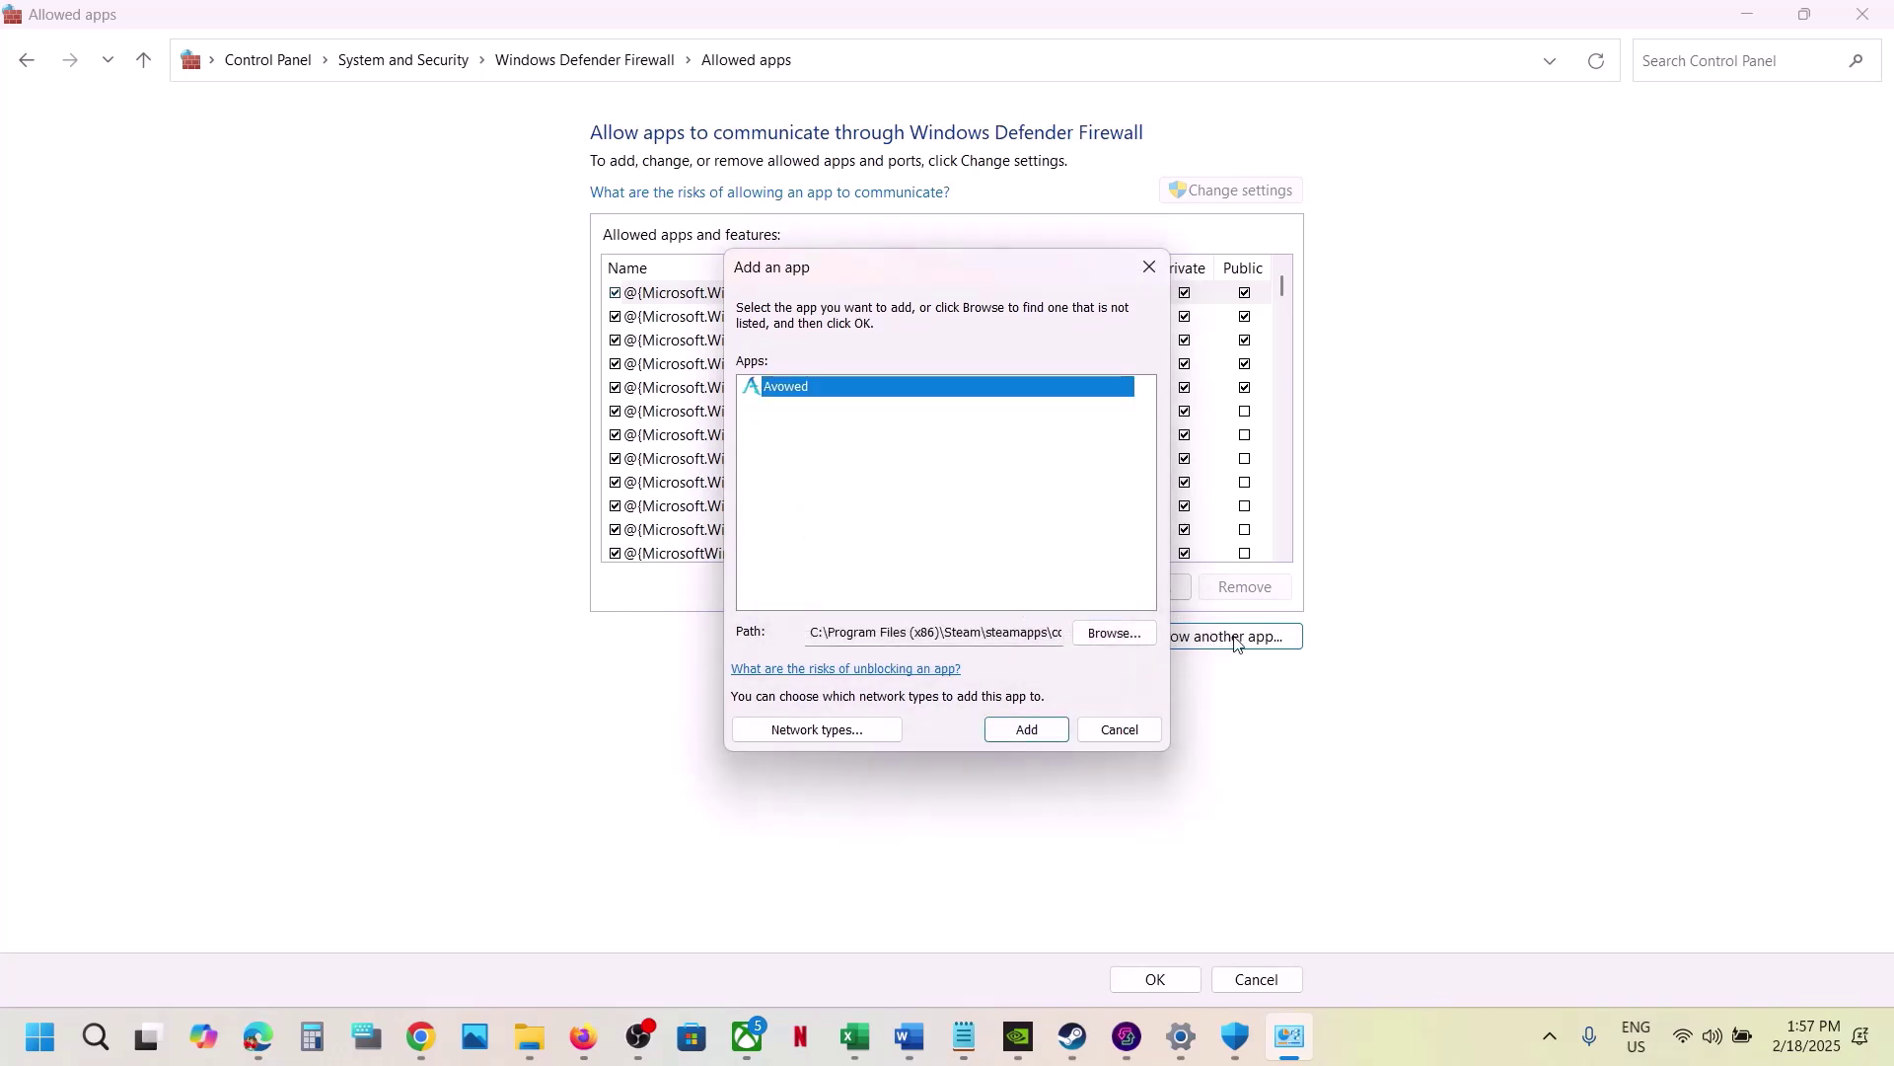
Step: Try to add the Avowed application from the game's main Avowed folder to the firewall's allowed apps, and leave the add-app dialog
left_click(1115, 634)
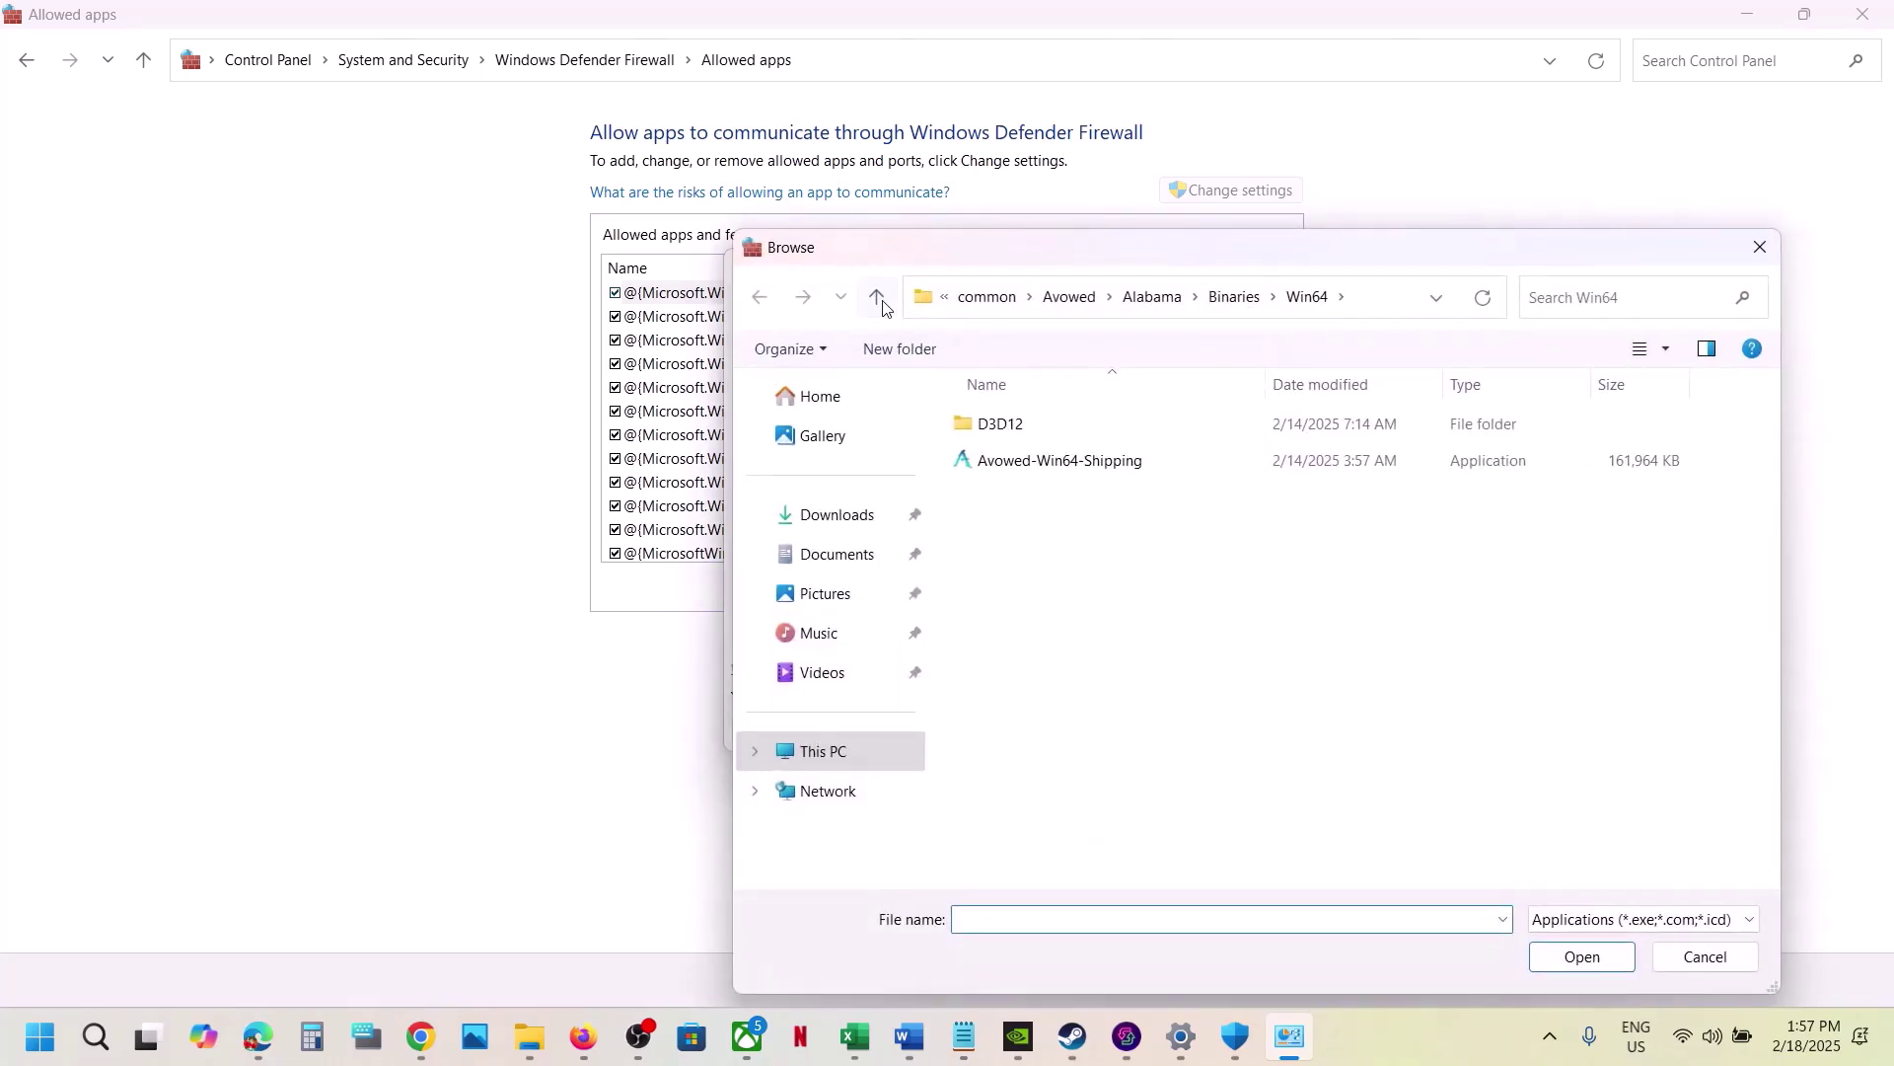
left_click(877, 297)
left_click(877, 297)
left_click(877, 297)
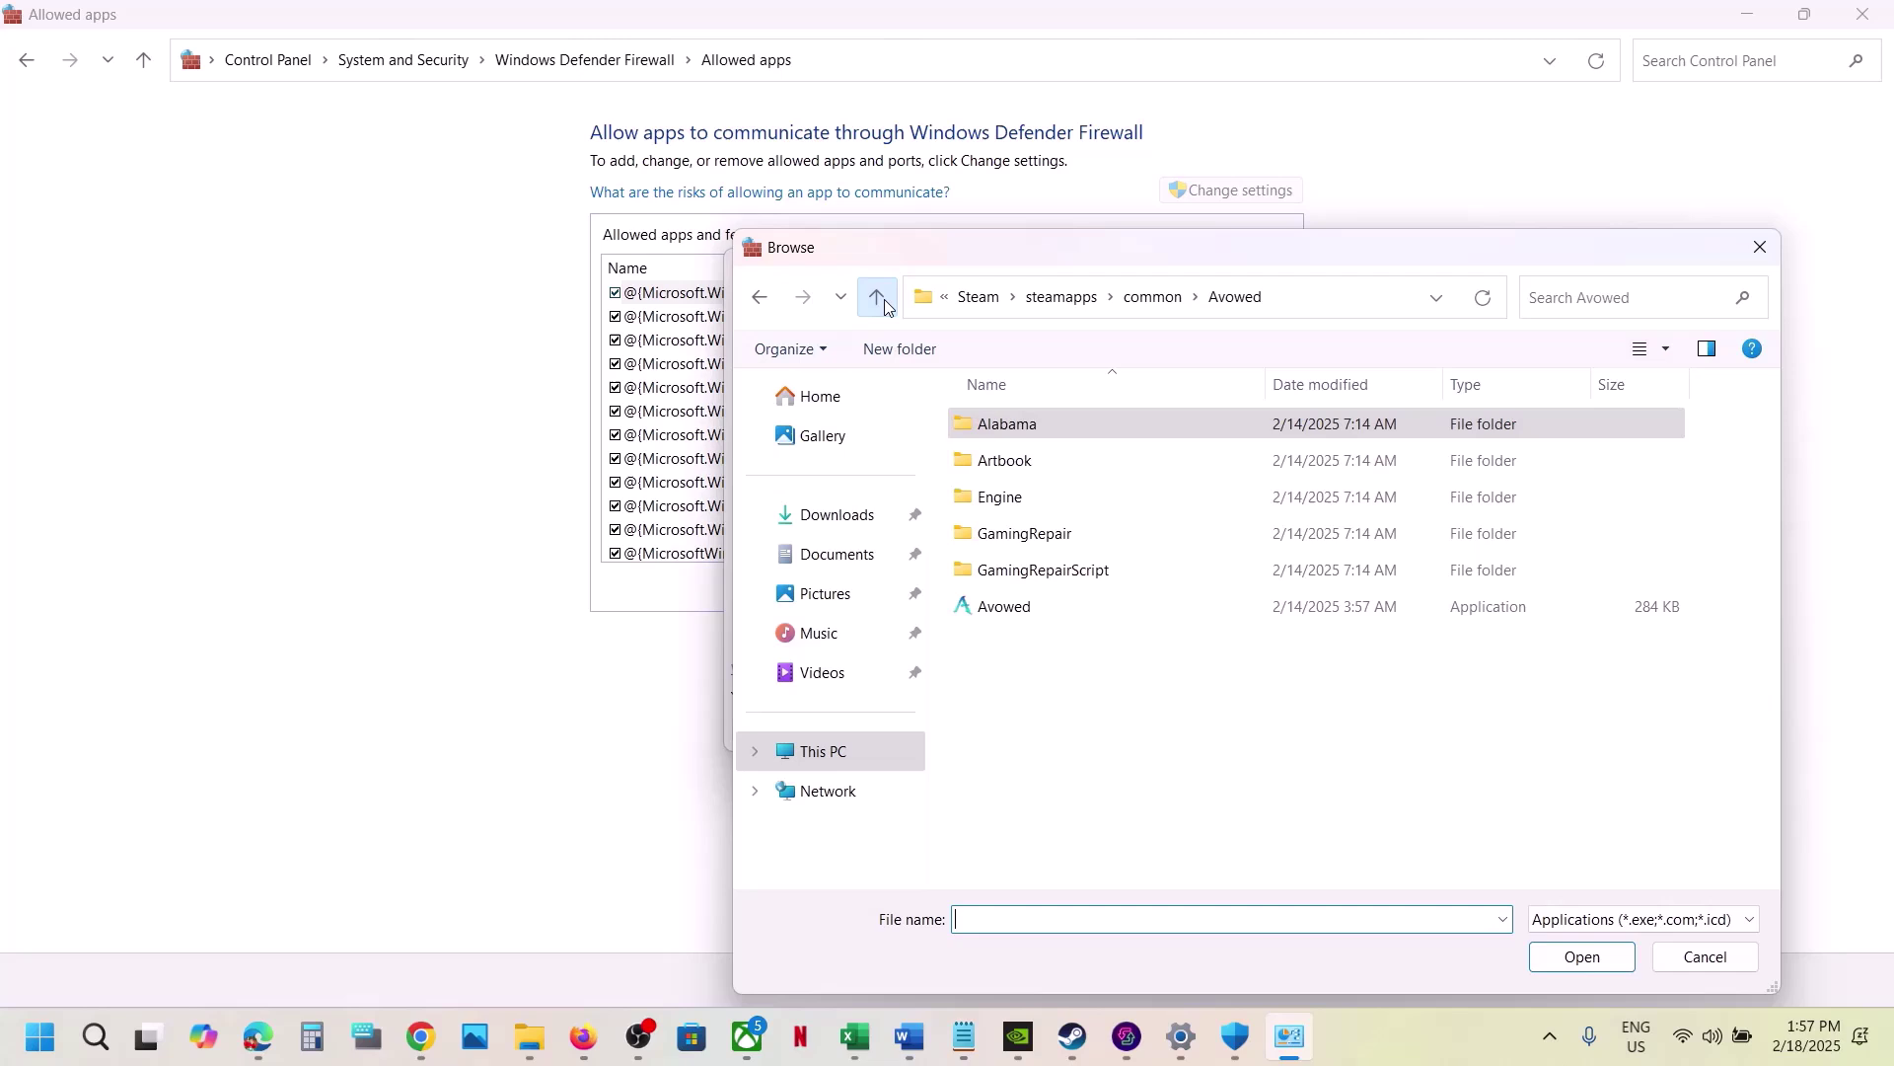
left_click(1038, 620)
left_click(1604, 957)
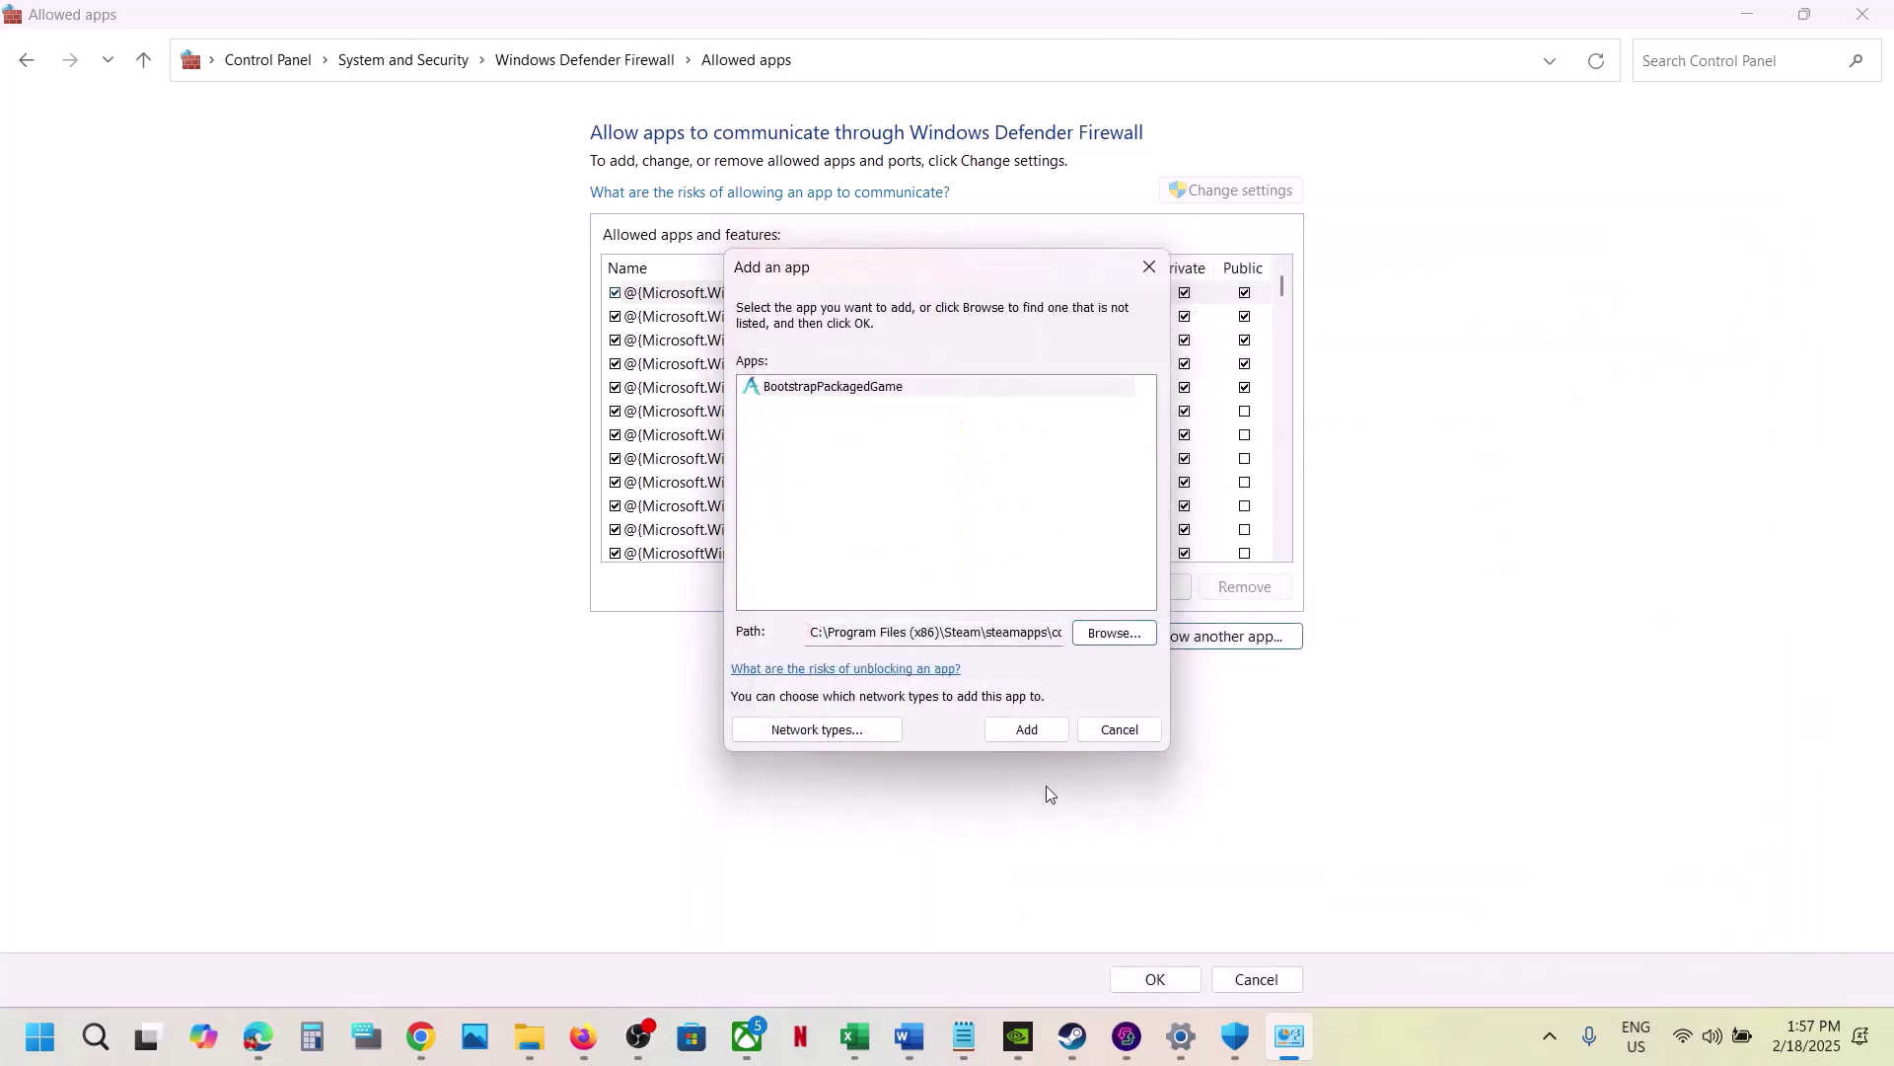
left_click(1036, 737)
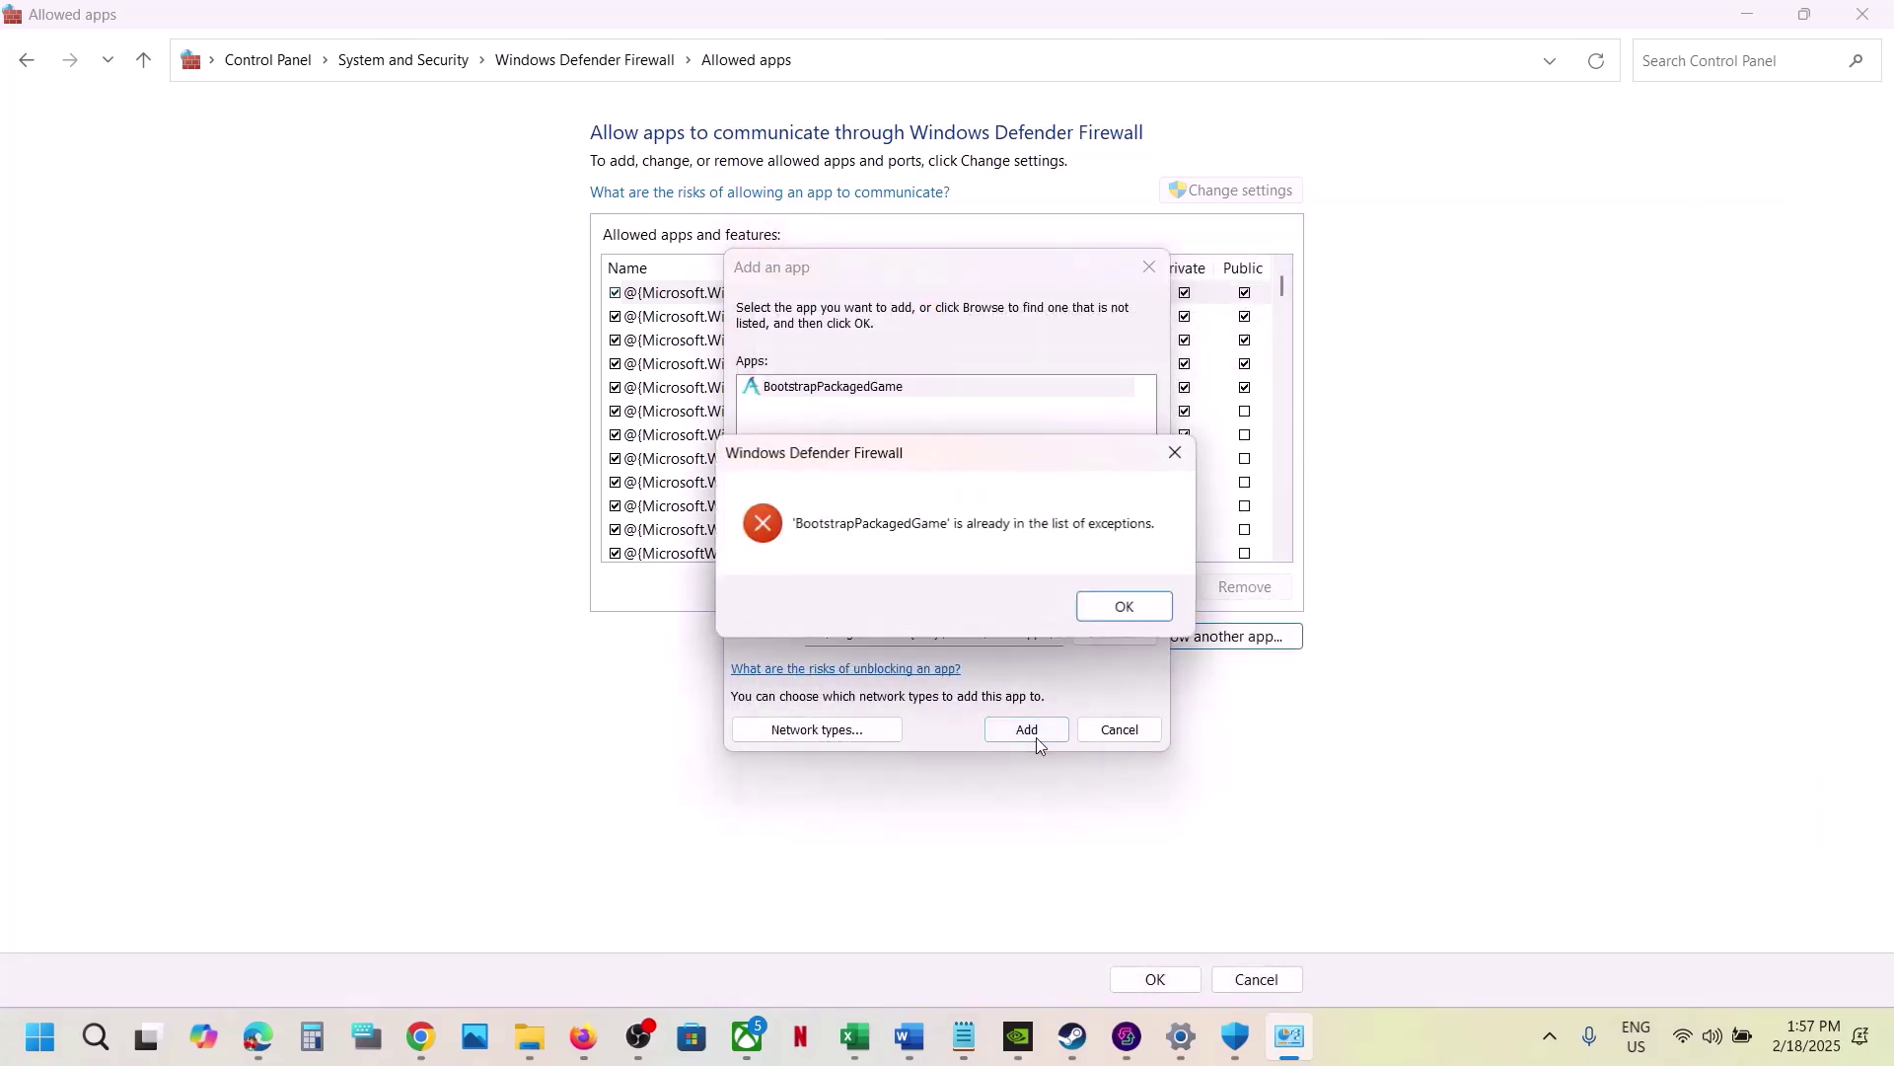
left_click(1118, 603)
left_click(1150, 267)
Step: Check the Avowed entries among the firewall's allowed apps and close the Control Panel, Windows Security and Settings windows
left_click(850, 553)
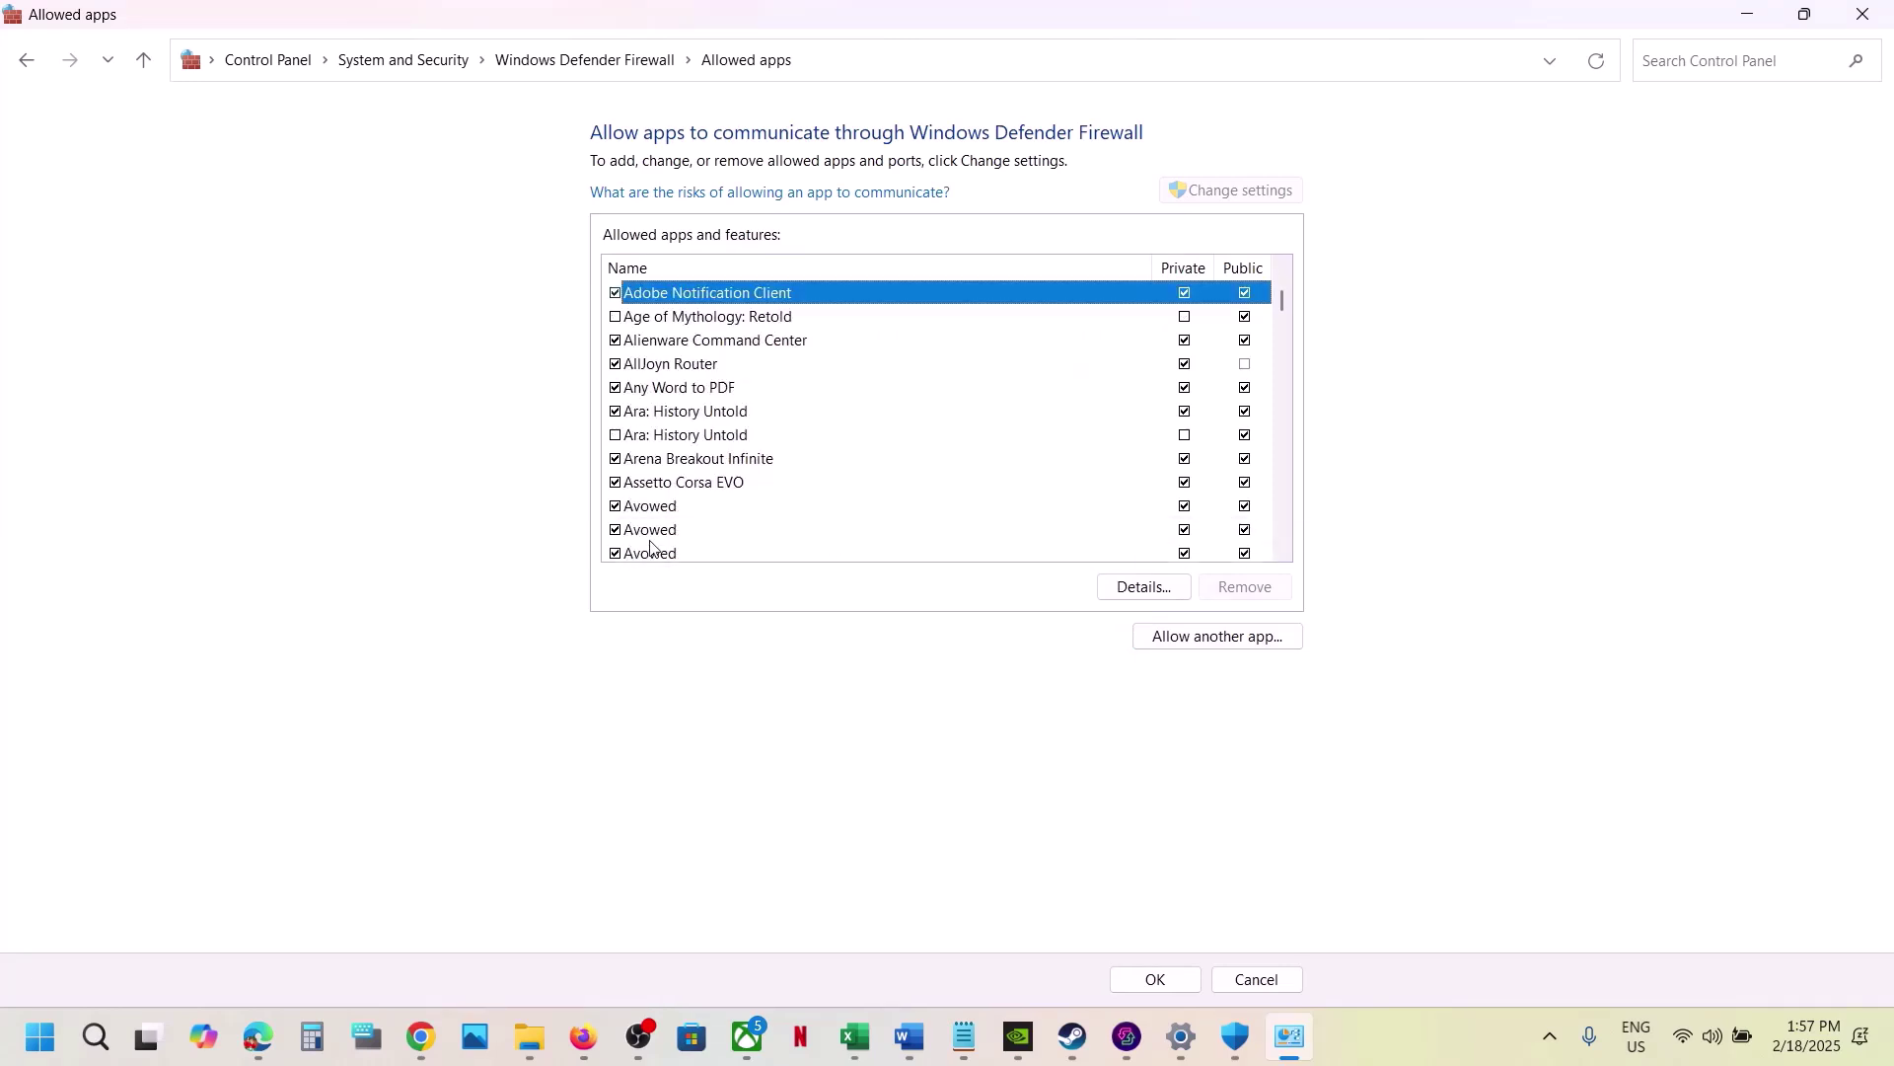
left_click(651, 533)
left_click(648, 508)
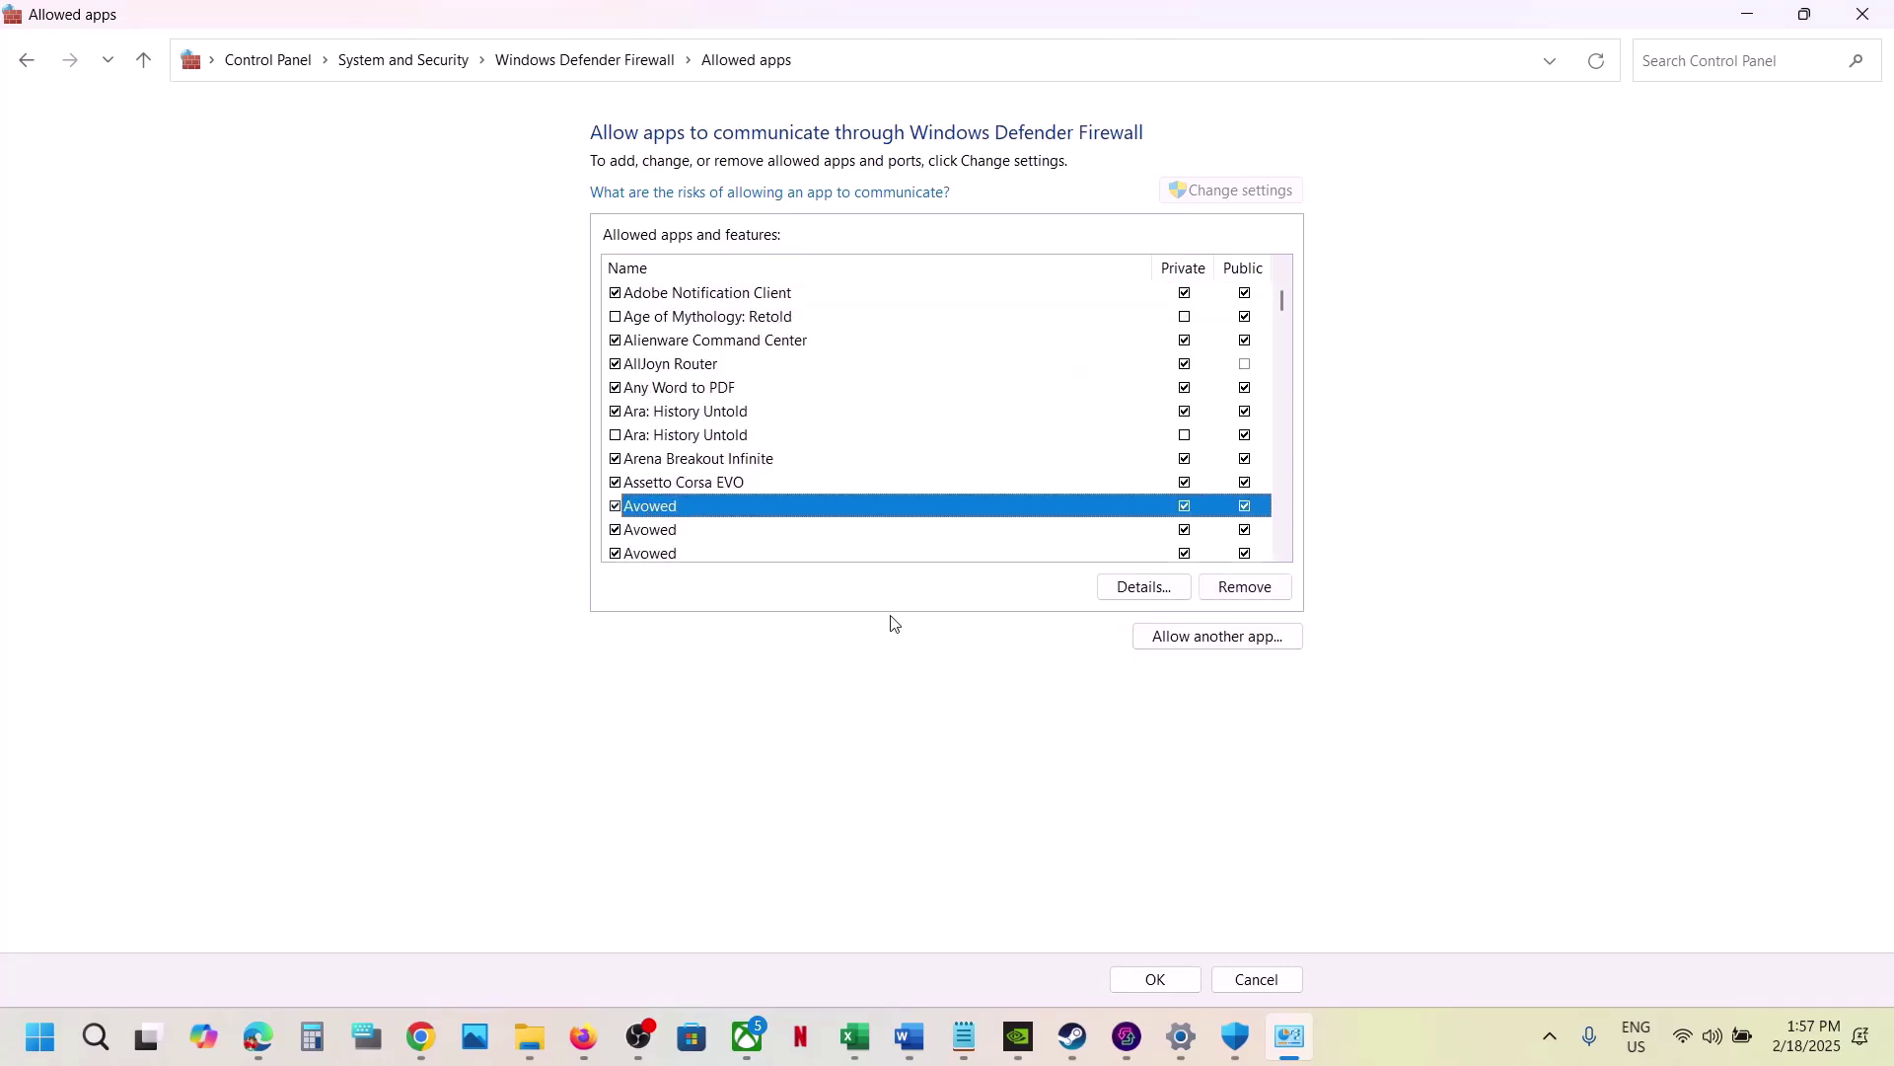
left_click(1882, 14)
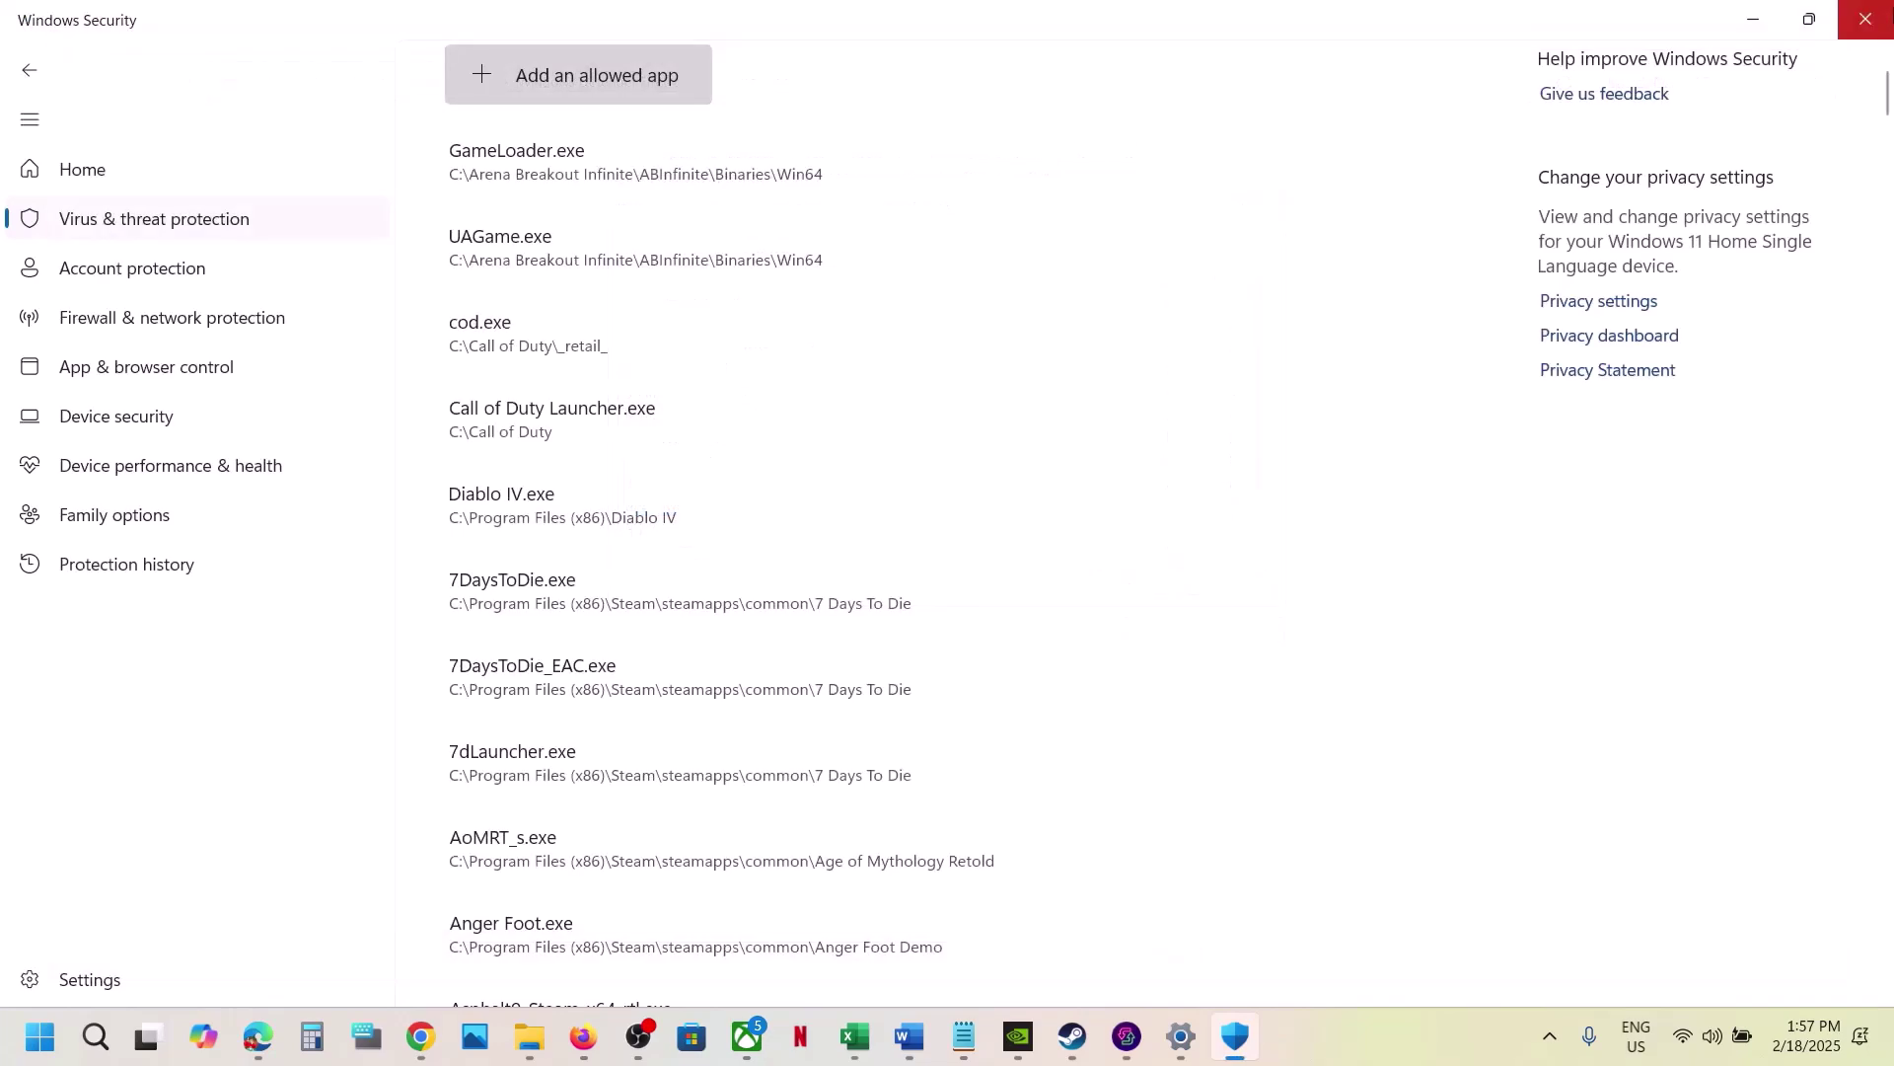
left_click(1884, 14)
left_click(1884, 14)
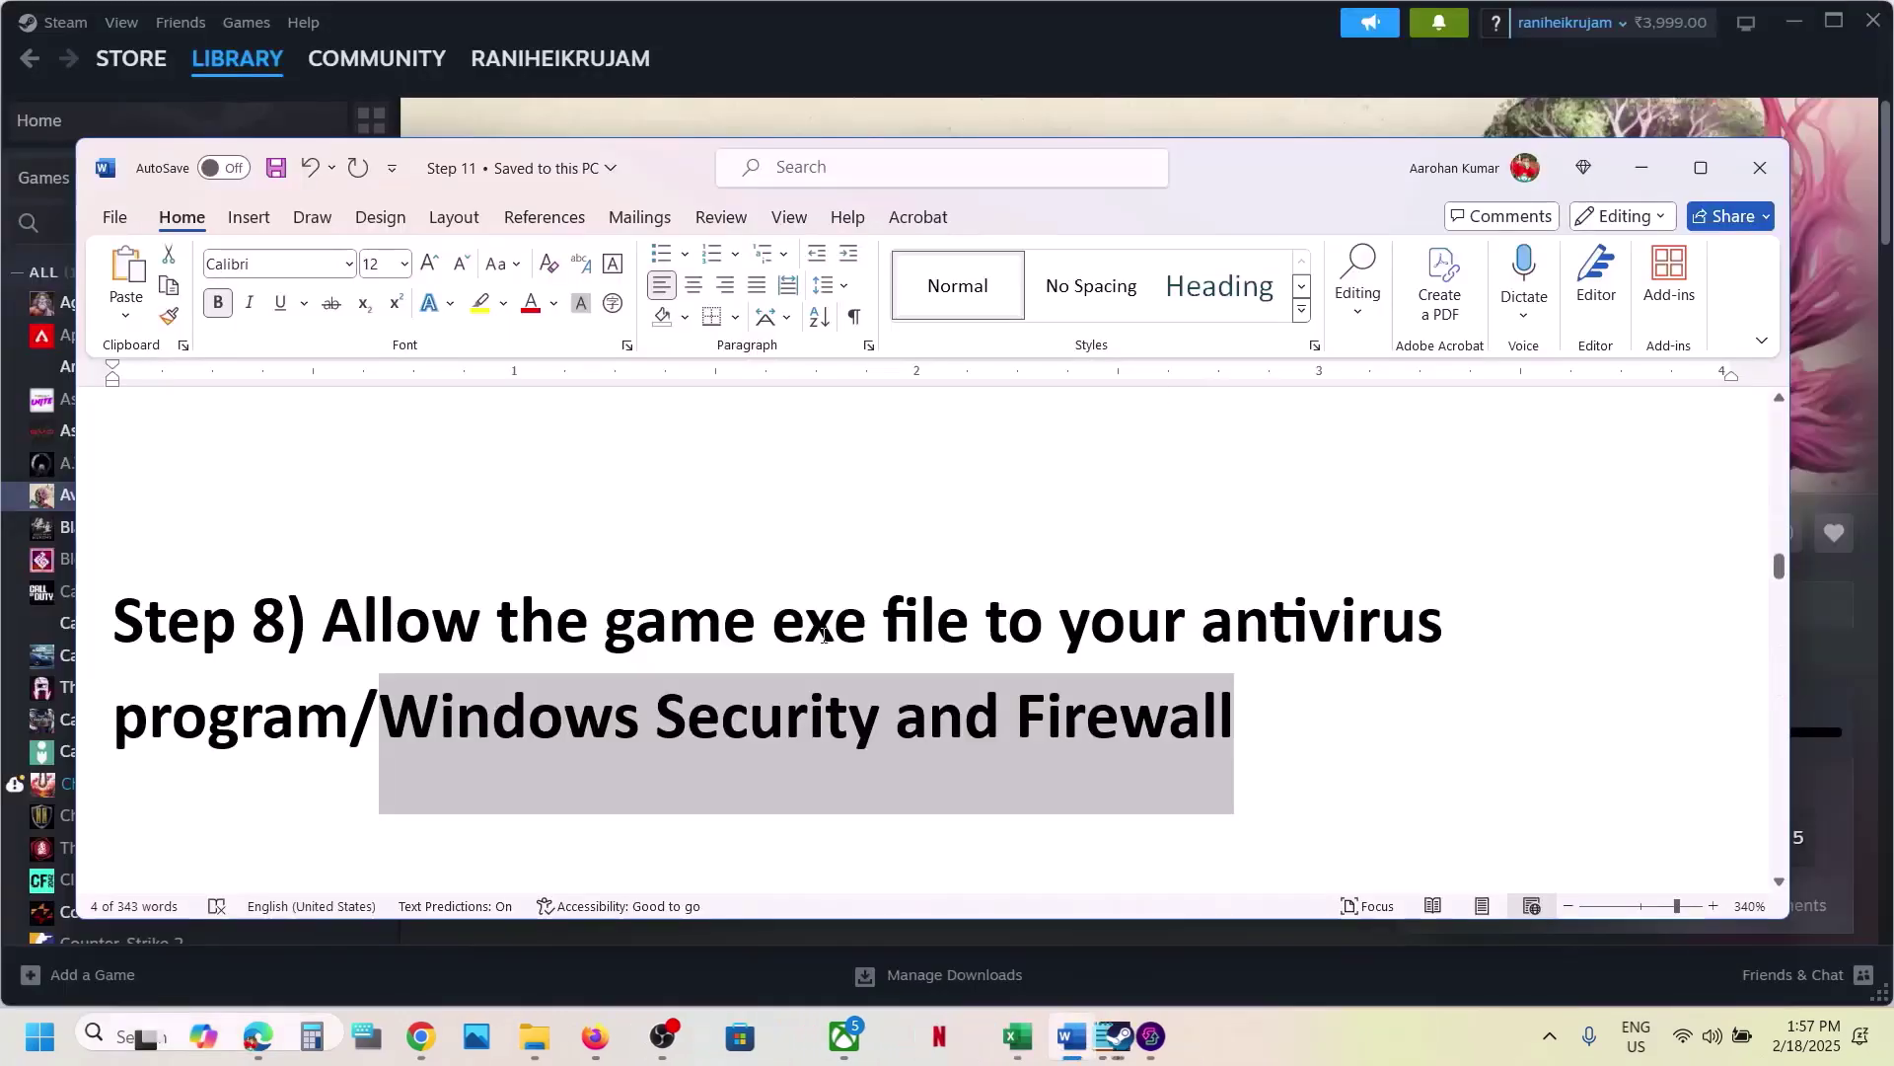
Step: Highlight "Verify the game files" in step 9 of the Word guide and view Avowed's installed files properties in Steam
scroll(819, 638, "down", 3)
left_click_drag(326, 686, 908, 685)
left_click(943, 16)
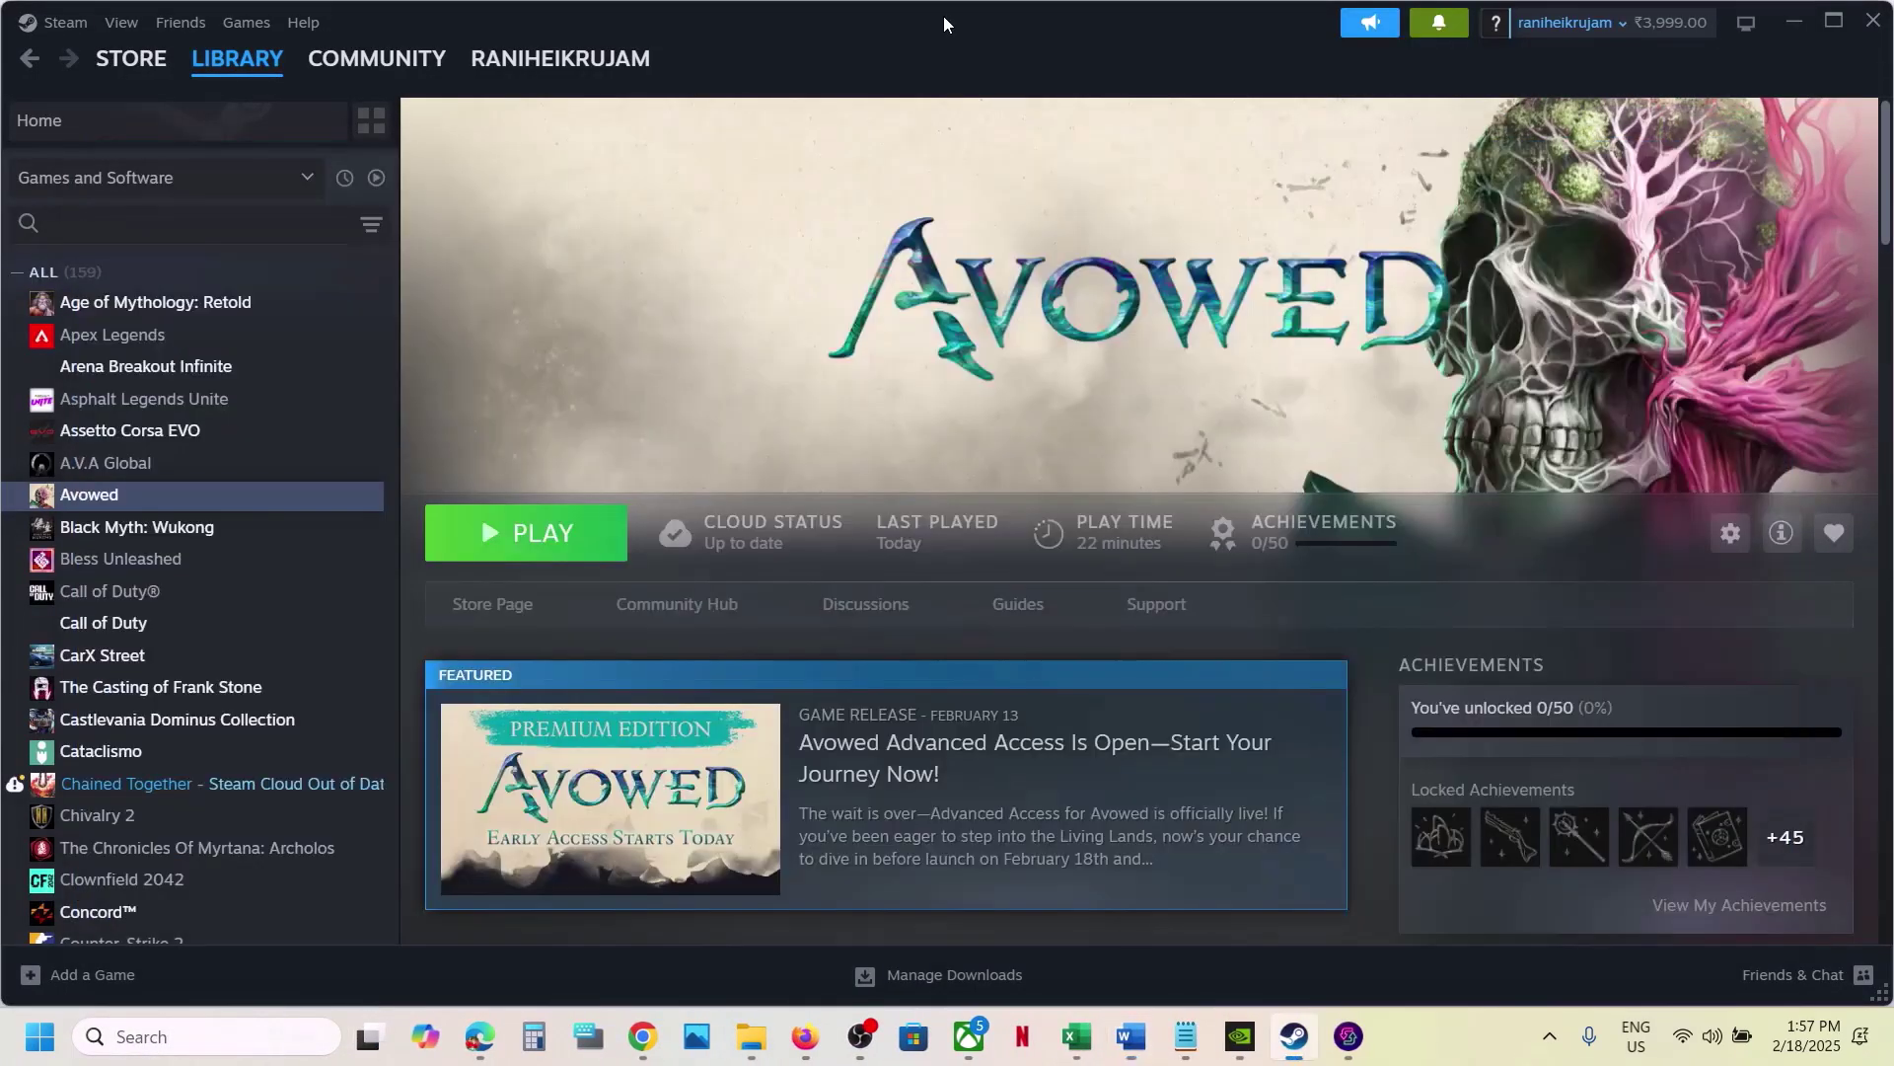
right_click(148, 499)
left_click(254, 687)
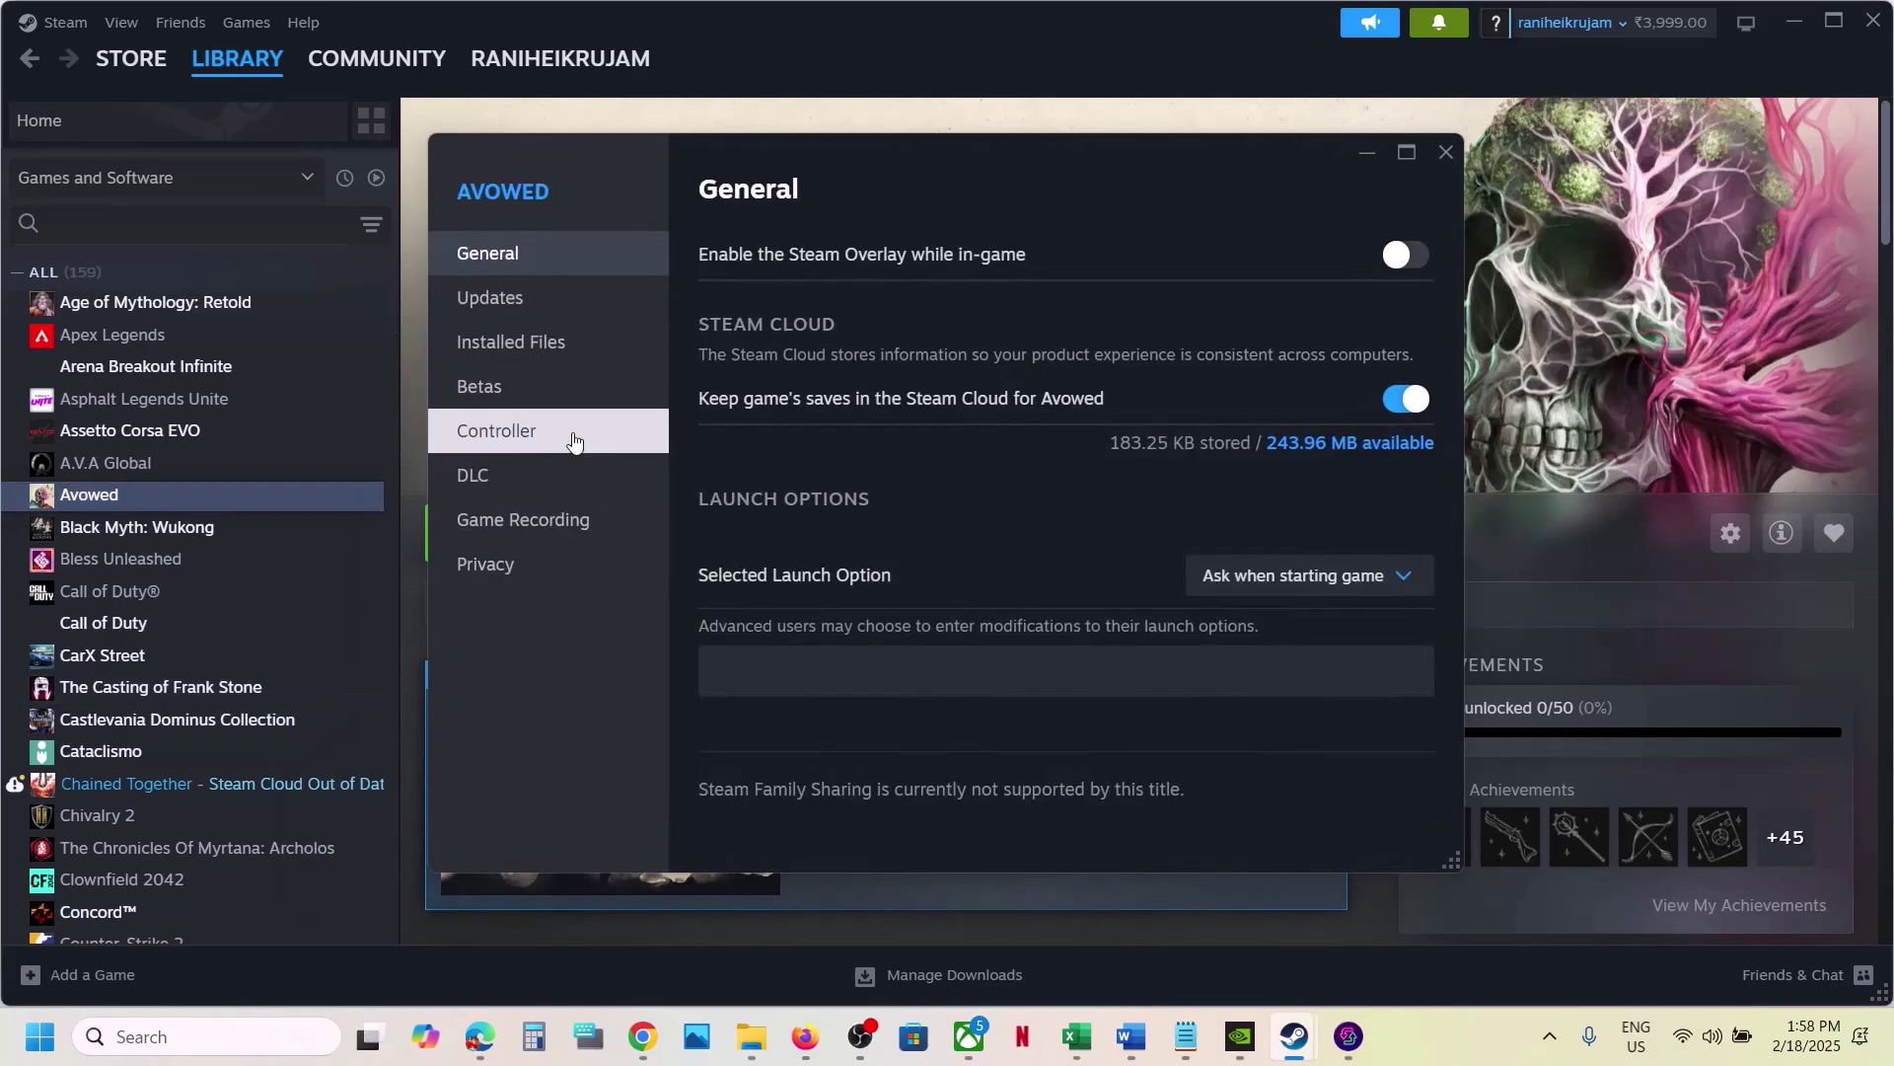
left_click(520, 349)
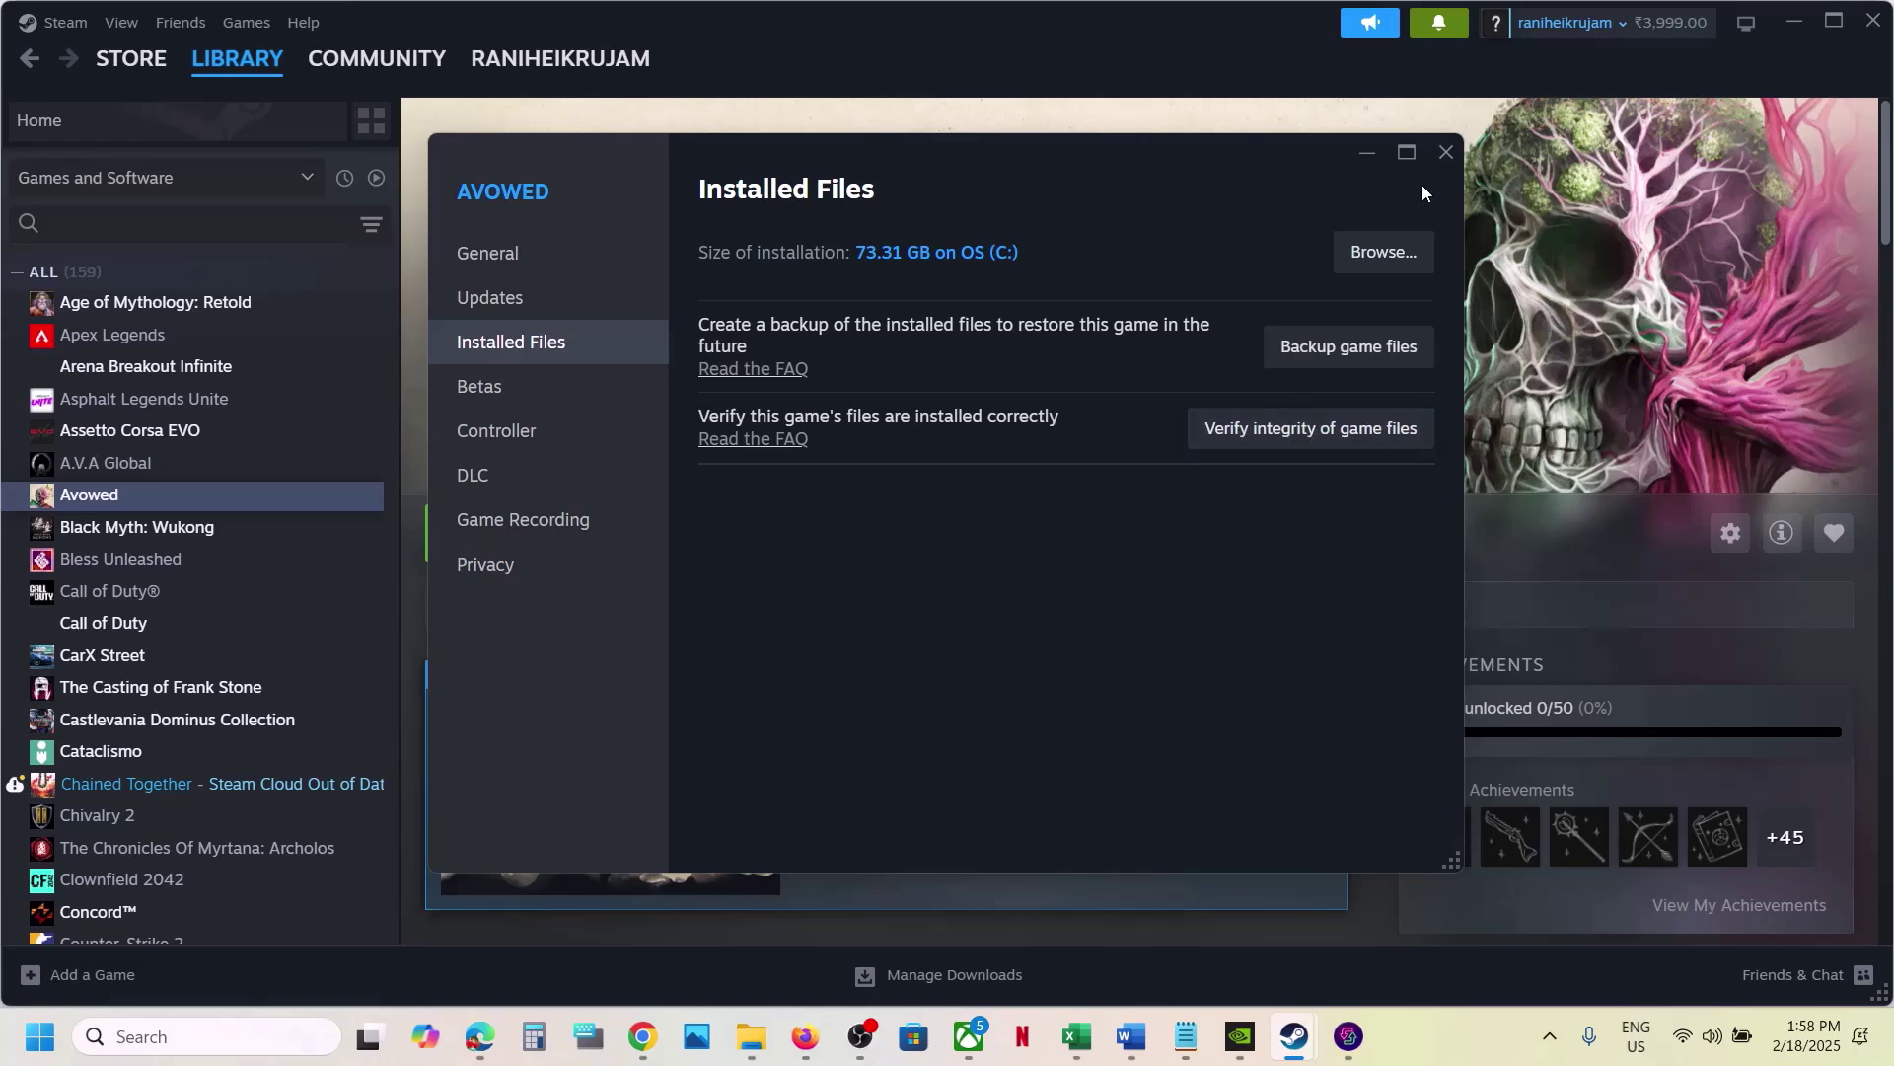
left_click(1442, 155)
Step: Switch back to the Word guide and highlight "Delete the config folder" in step 10
left_click(1132, 1038)
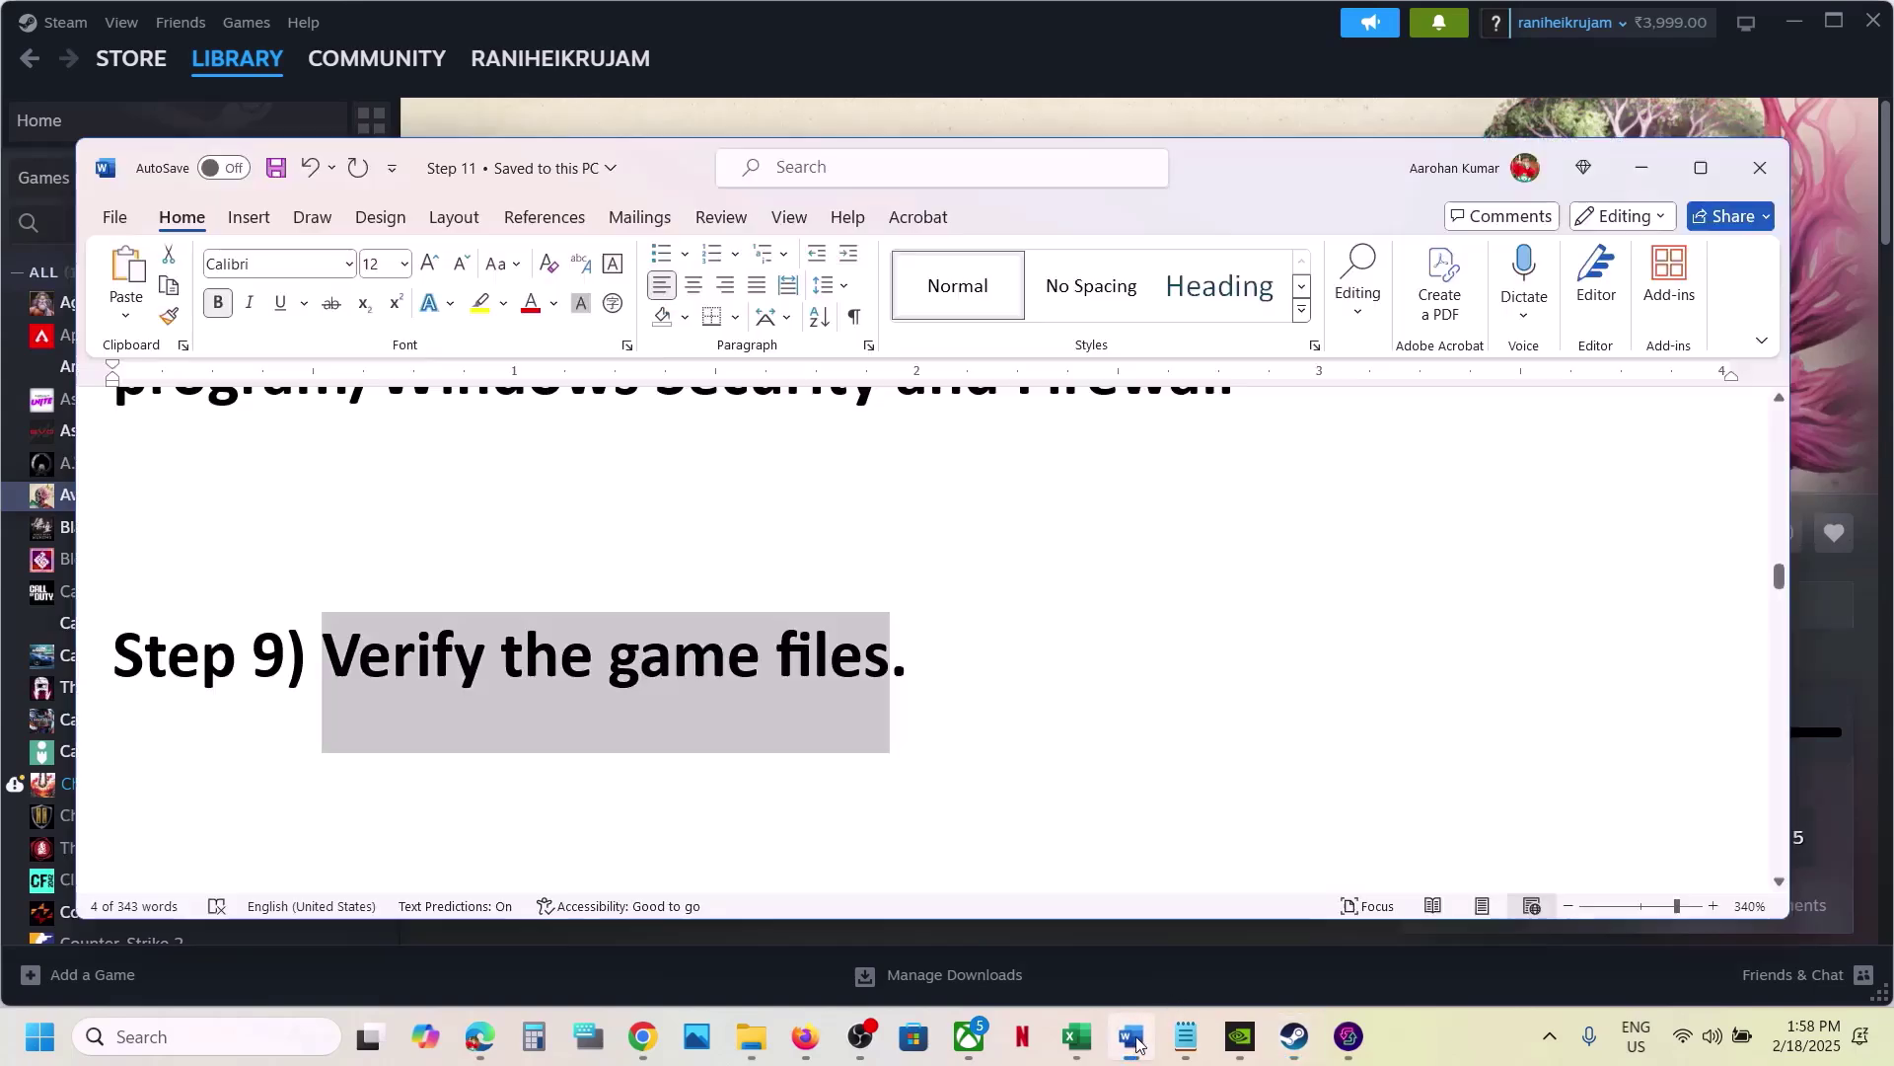
scroll(929, 751, "down", 3)
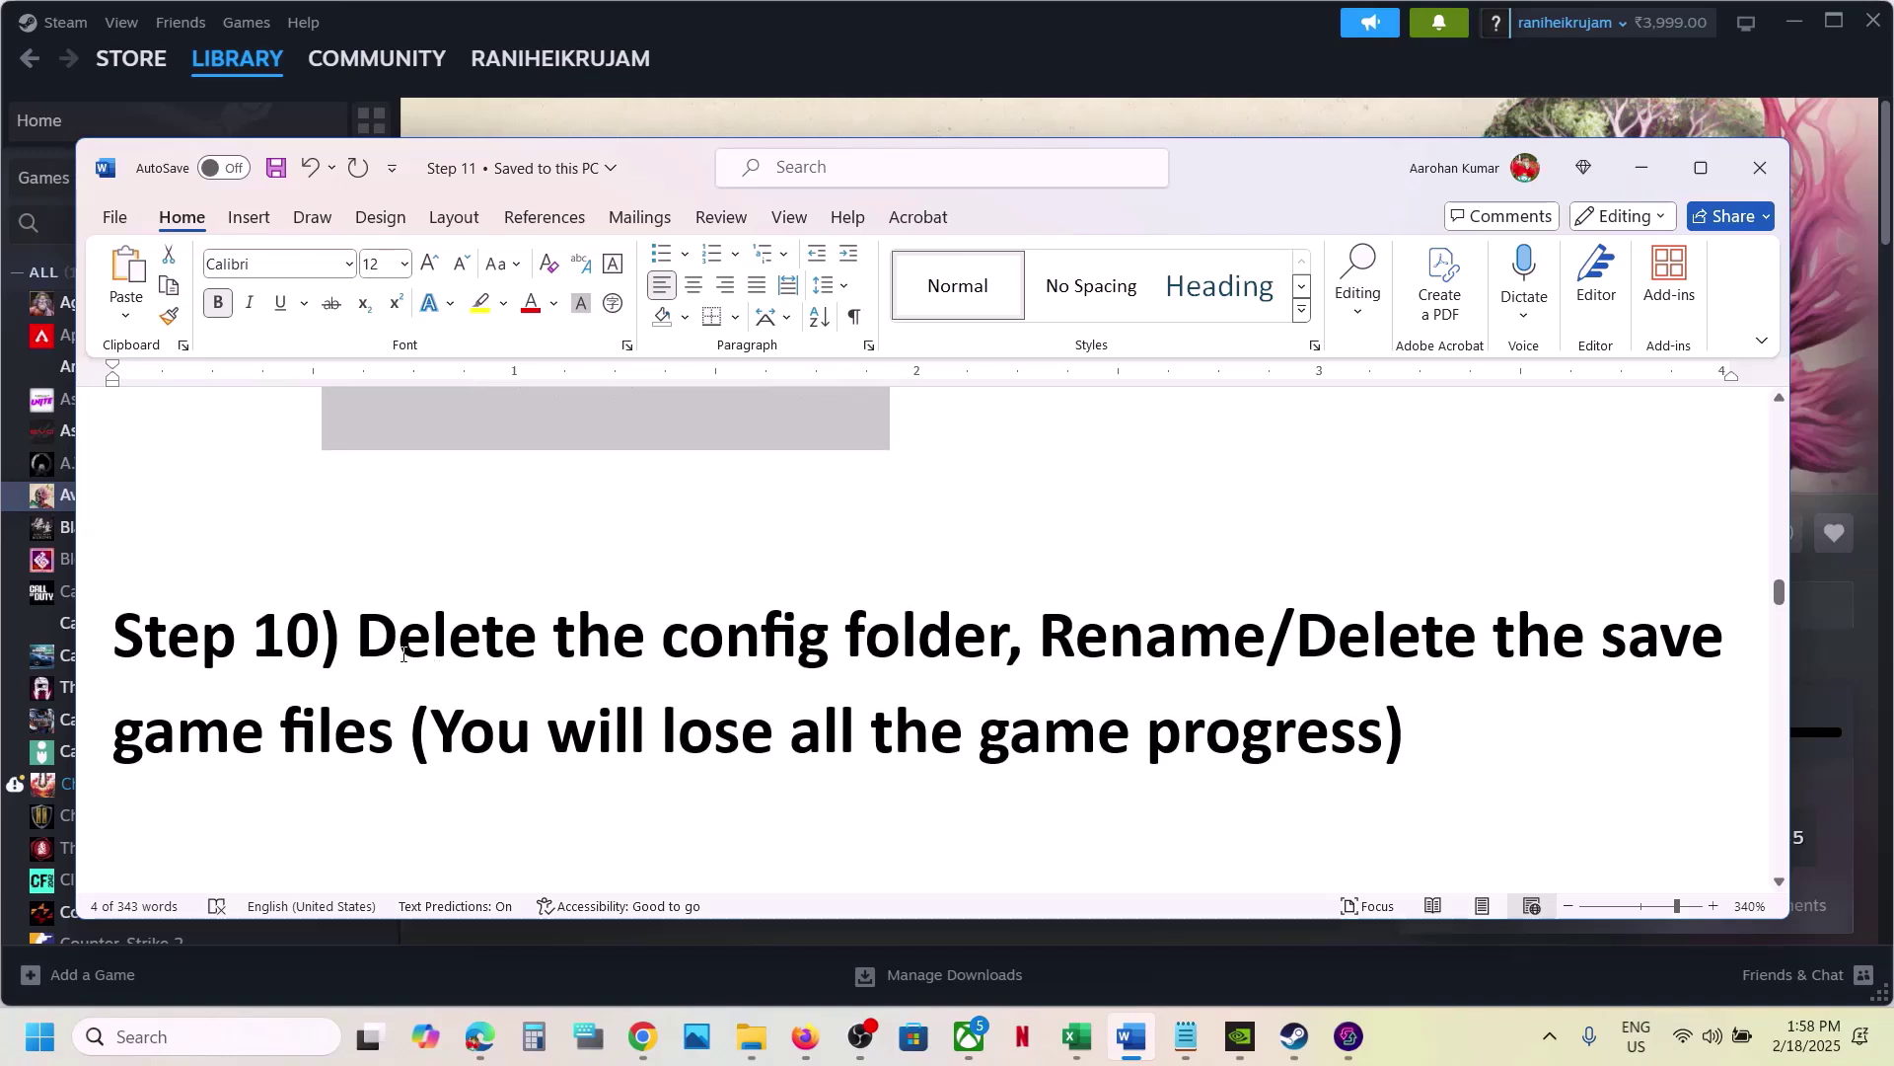
left_click_drag(360, 637, 931, 654)
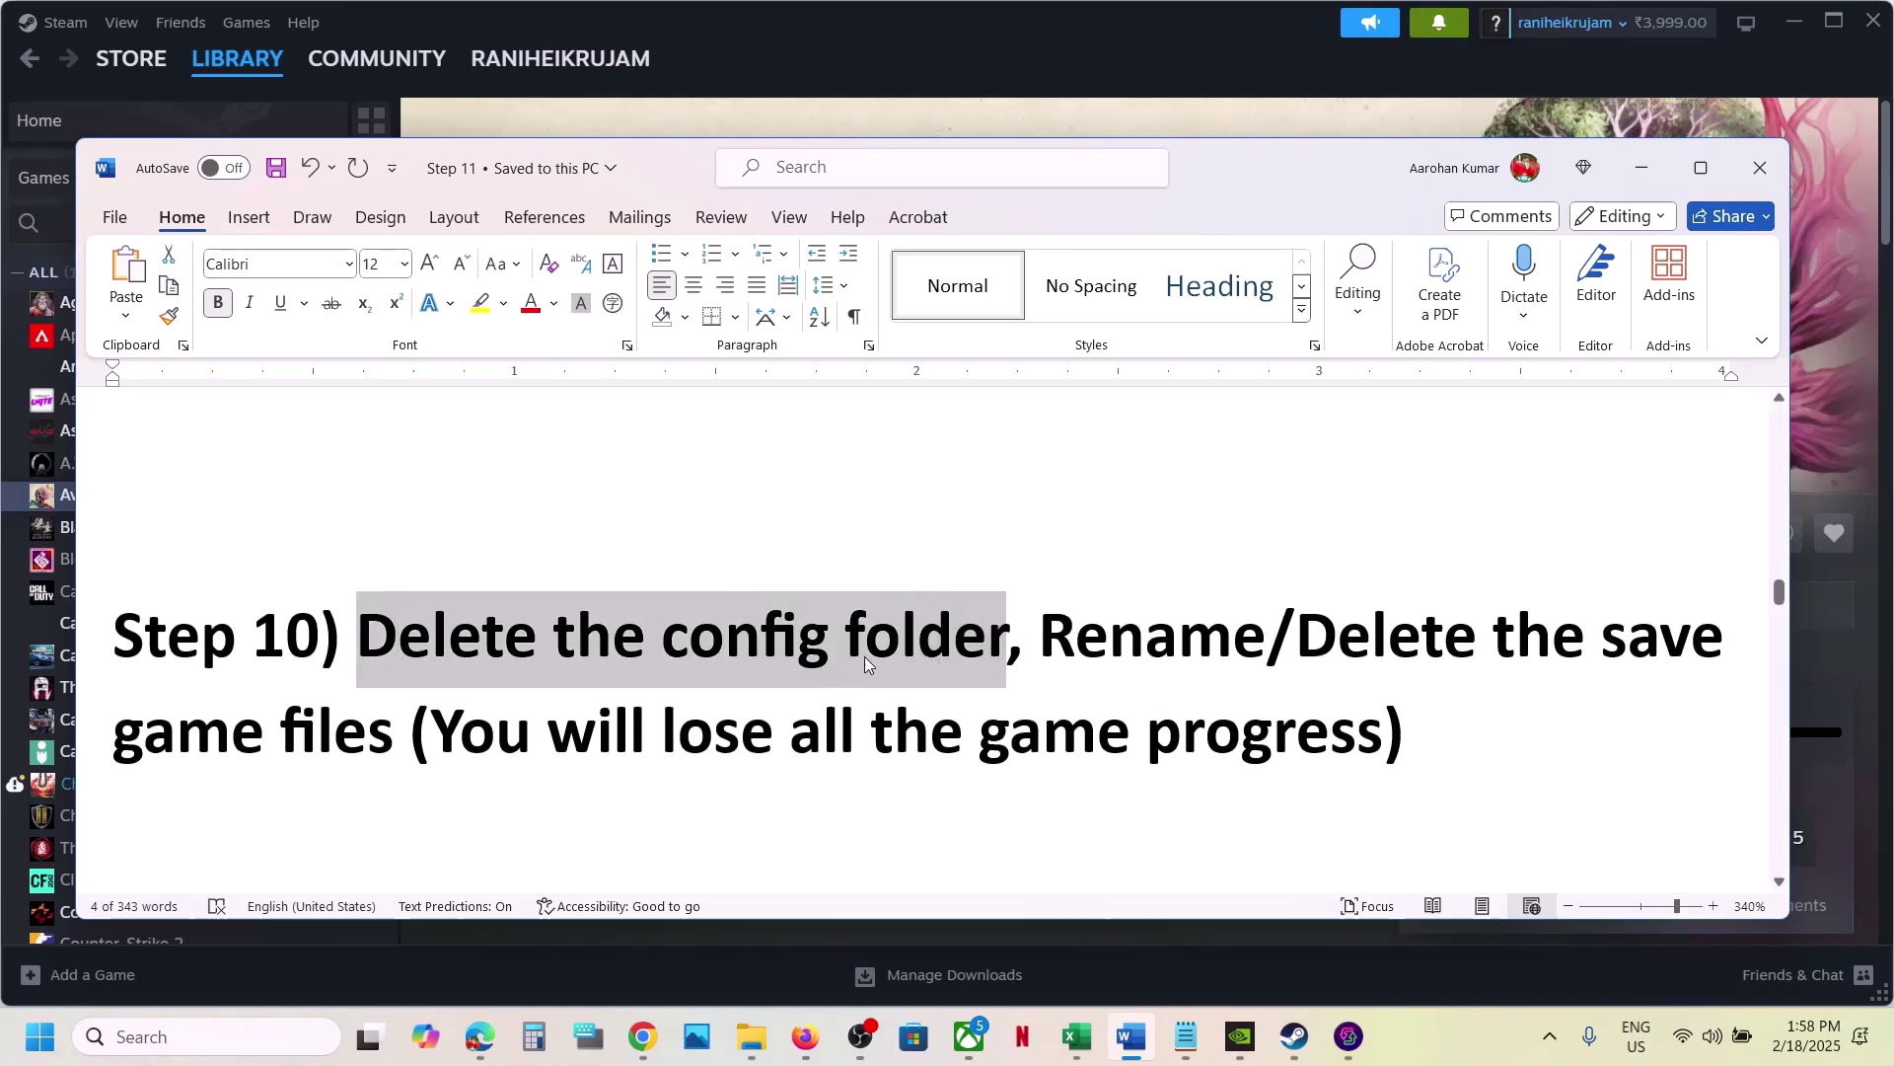
Step: Open a new File Explorer window and go to the user's profile folder under Users on the C: drive
right_click(751, 1036)
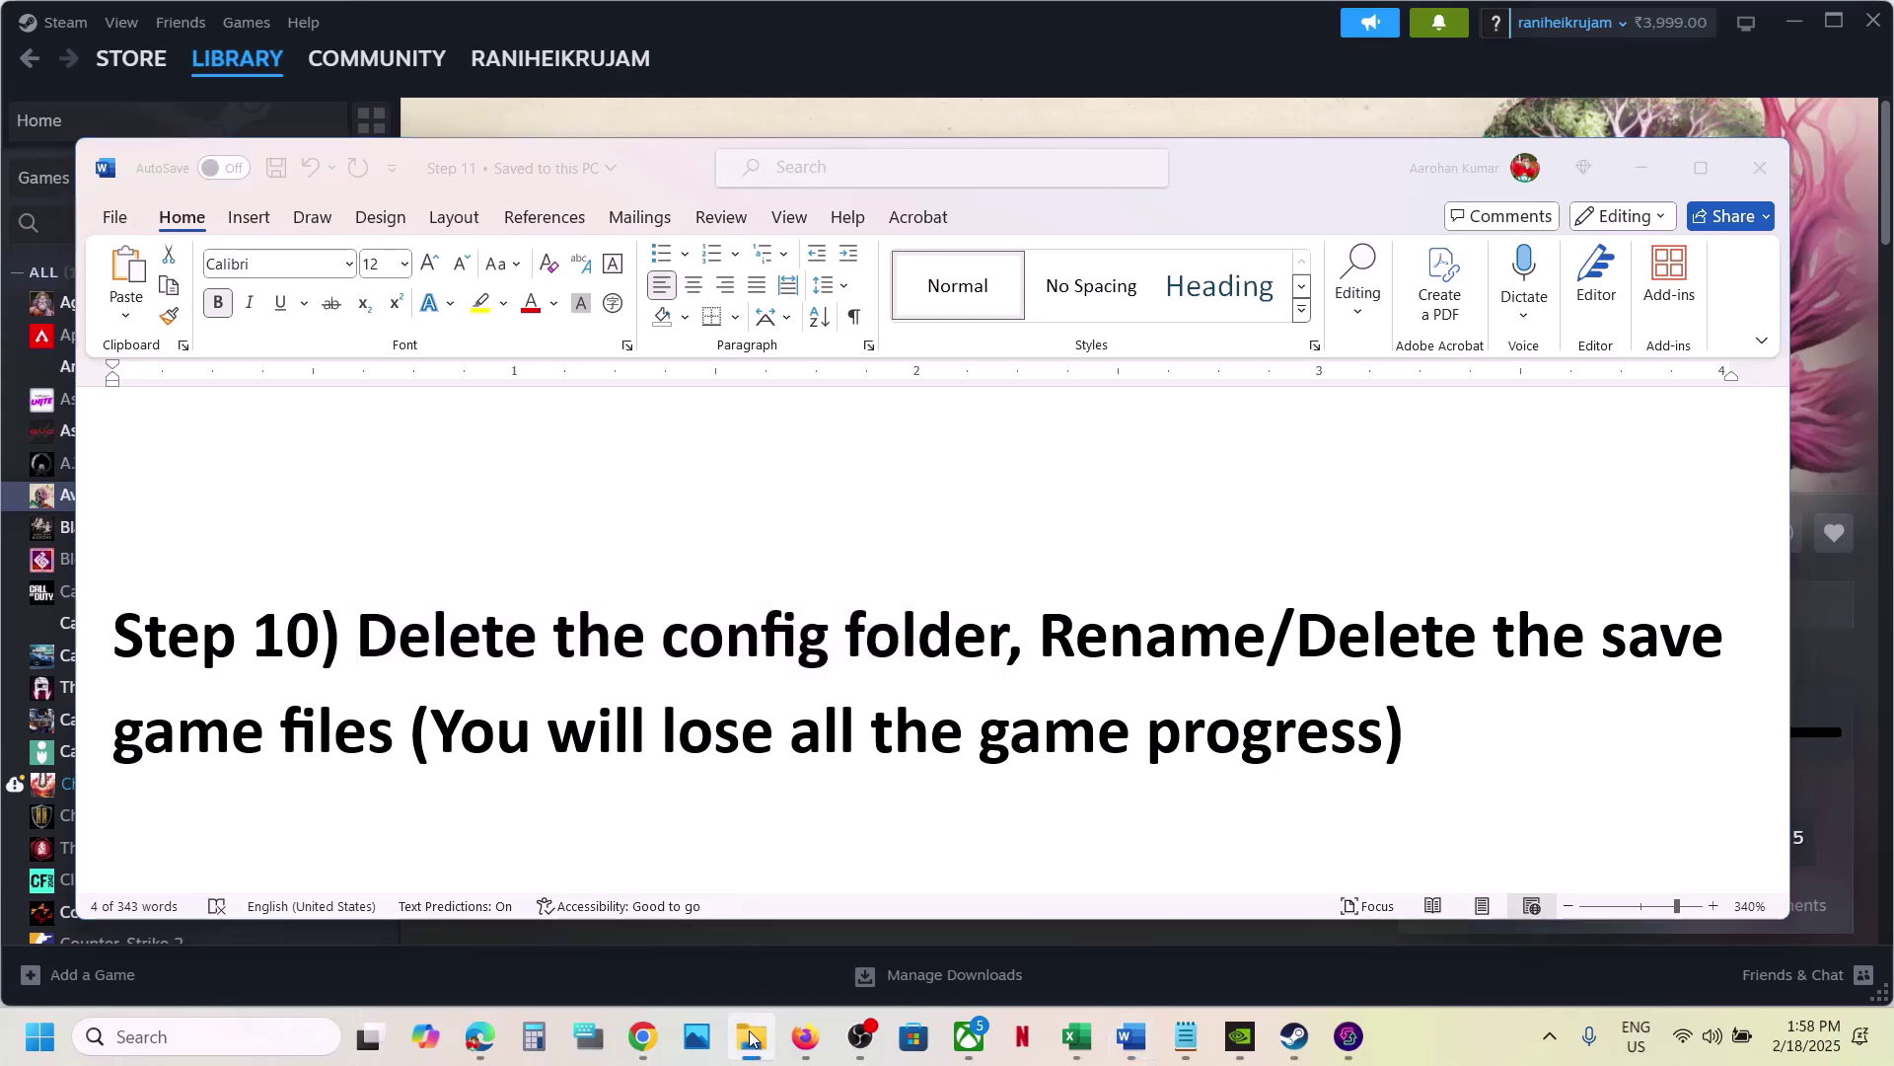
left_click(655, 891)
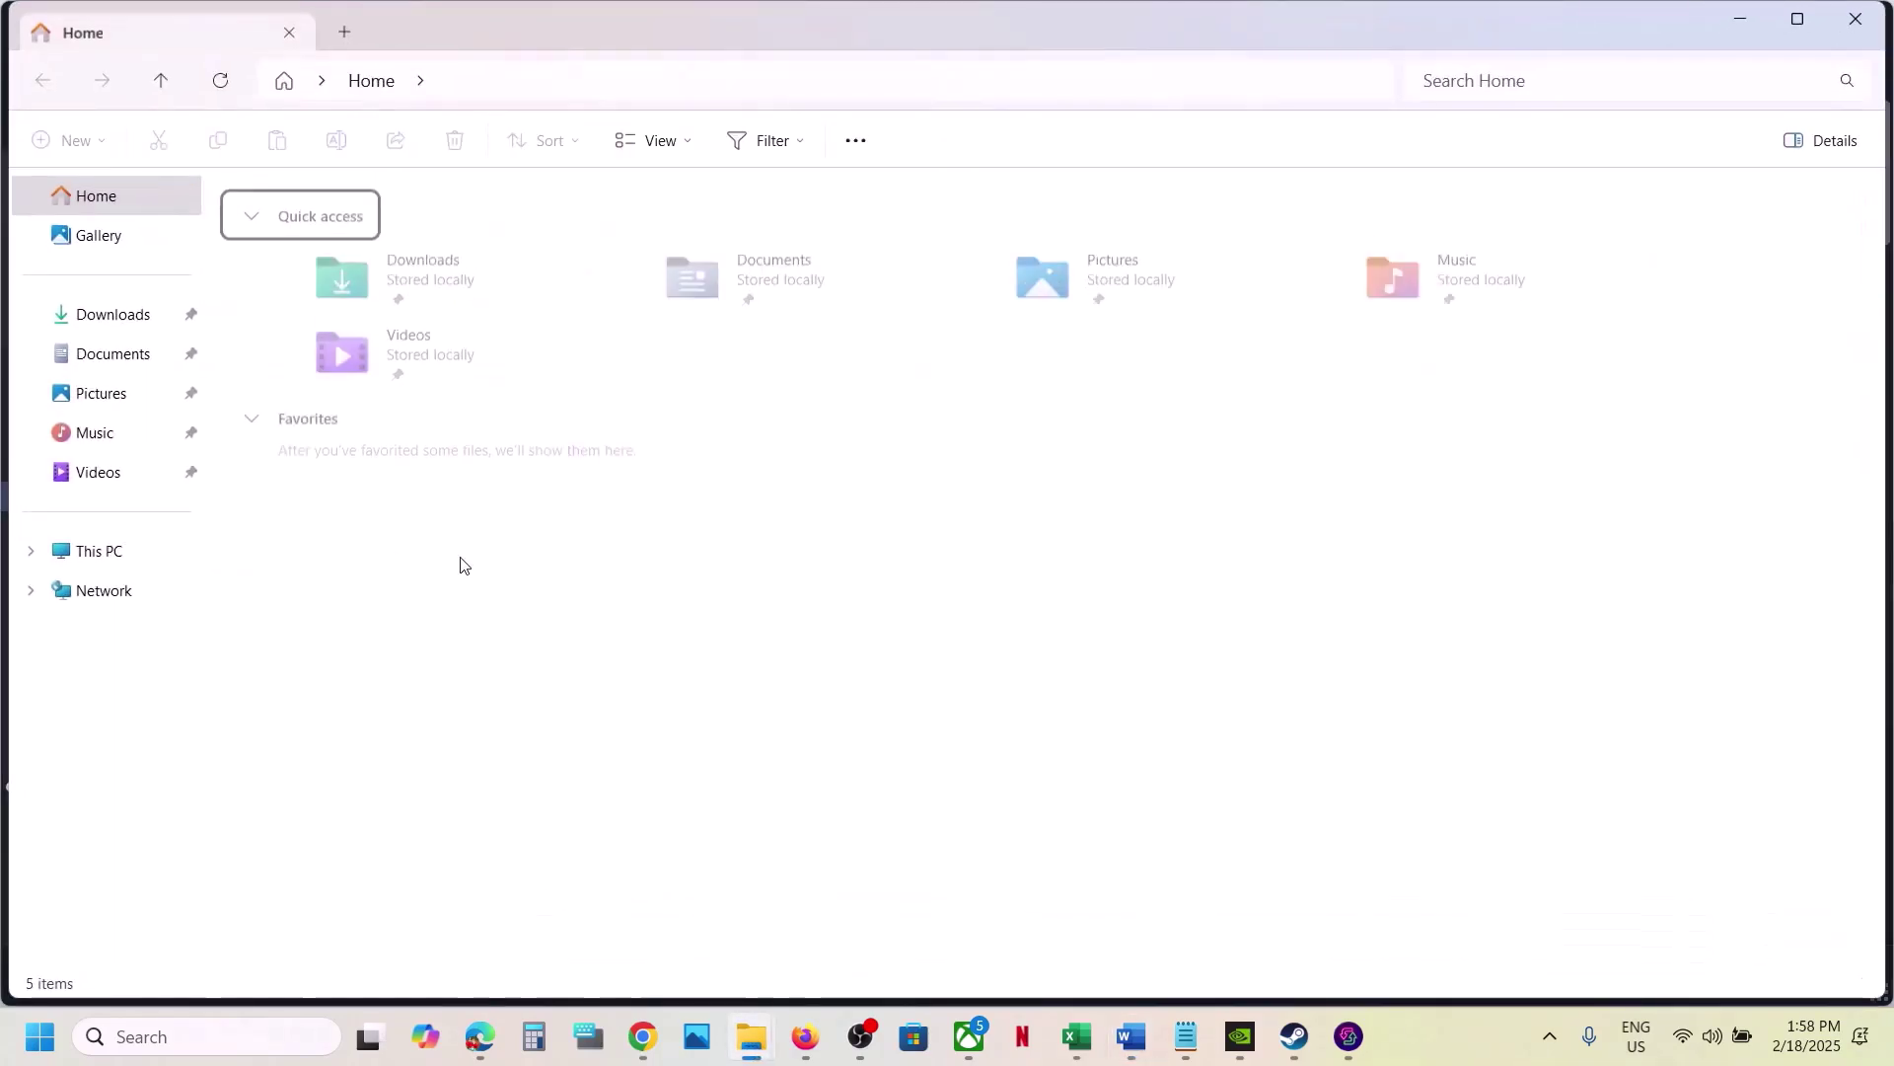
left_click(114, 553)
double_click(436, 246)
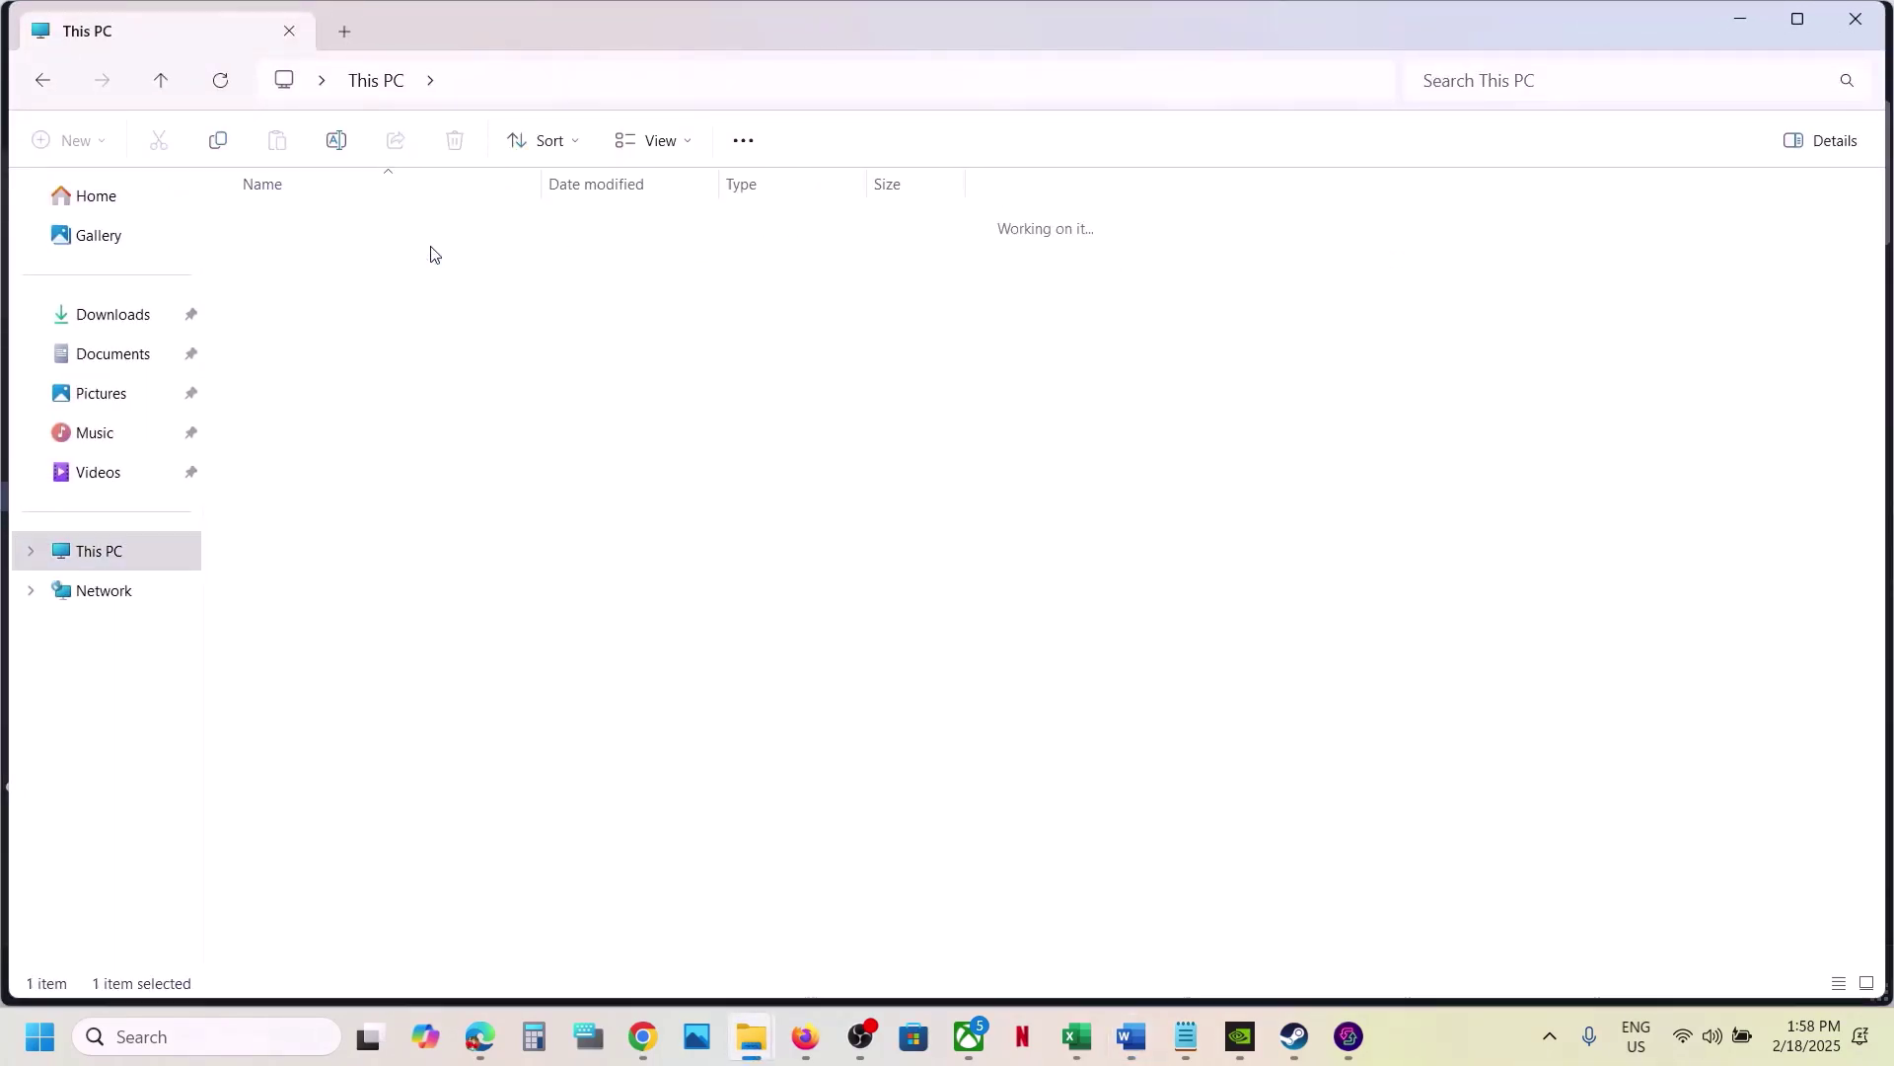
scroll(430, 253, "down", 4)
double_click(253, 664)
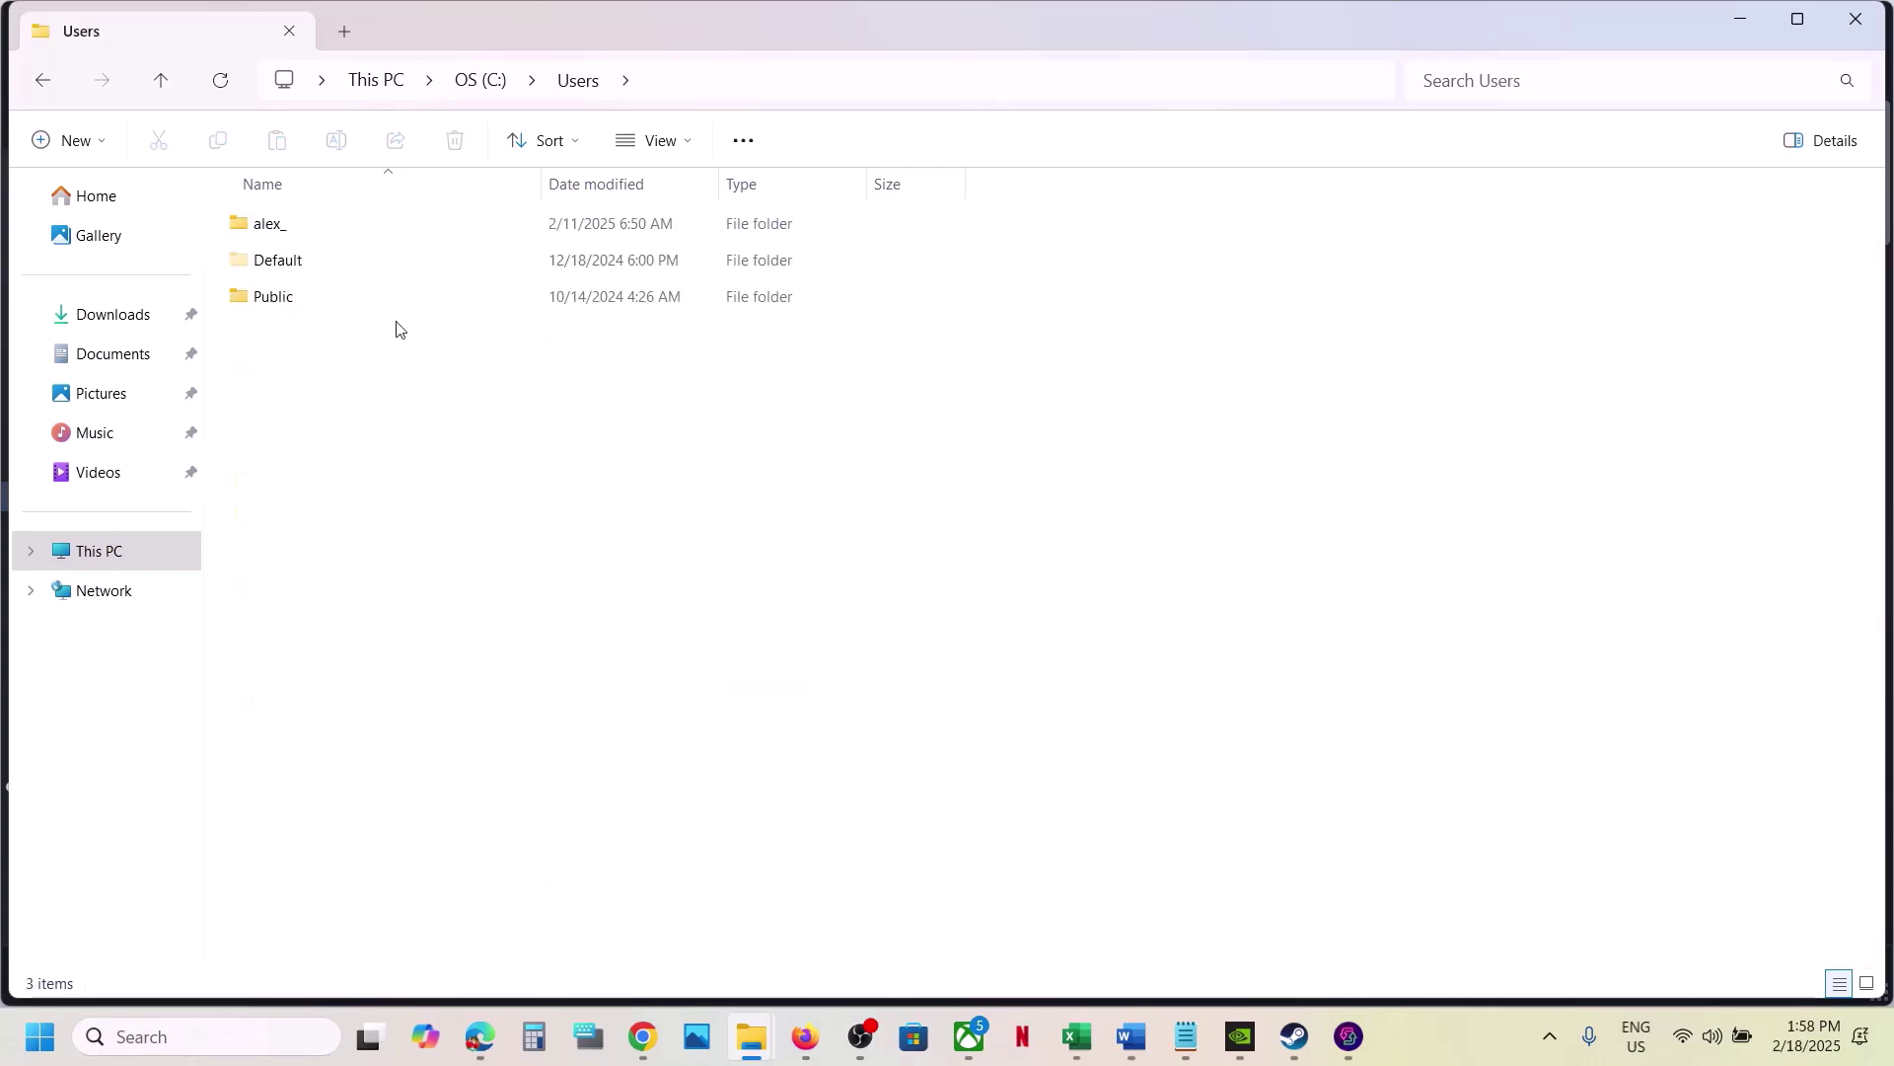
double_click(306, 234)
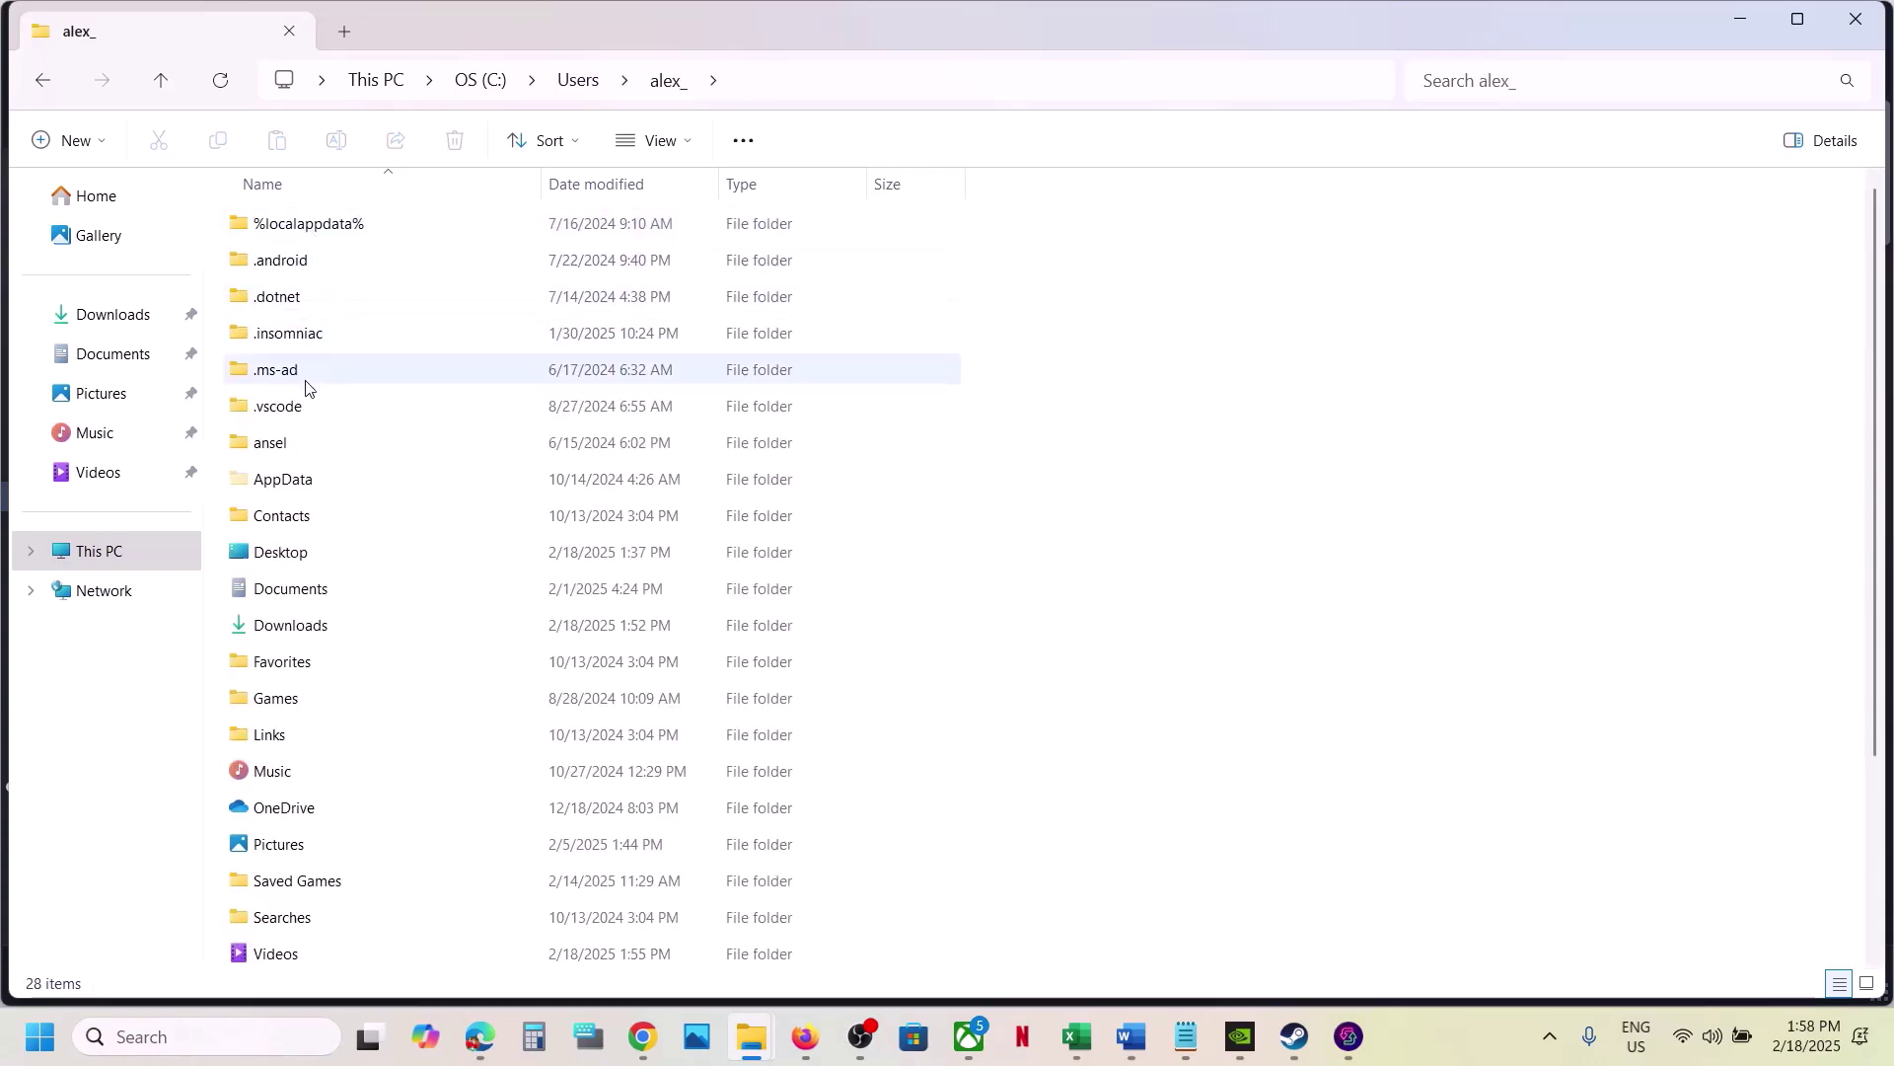
Step: Check the display option for hidden items and open the Alabama folder under AppData\Local
left_click(305, 482)
left_click(683, 144)
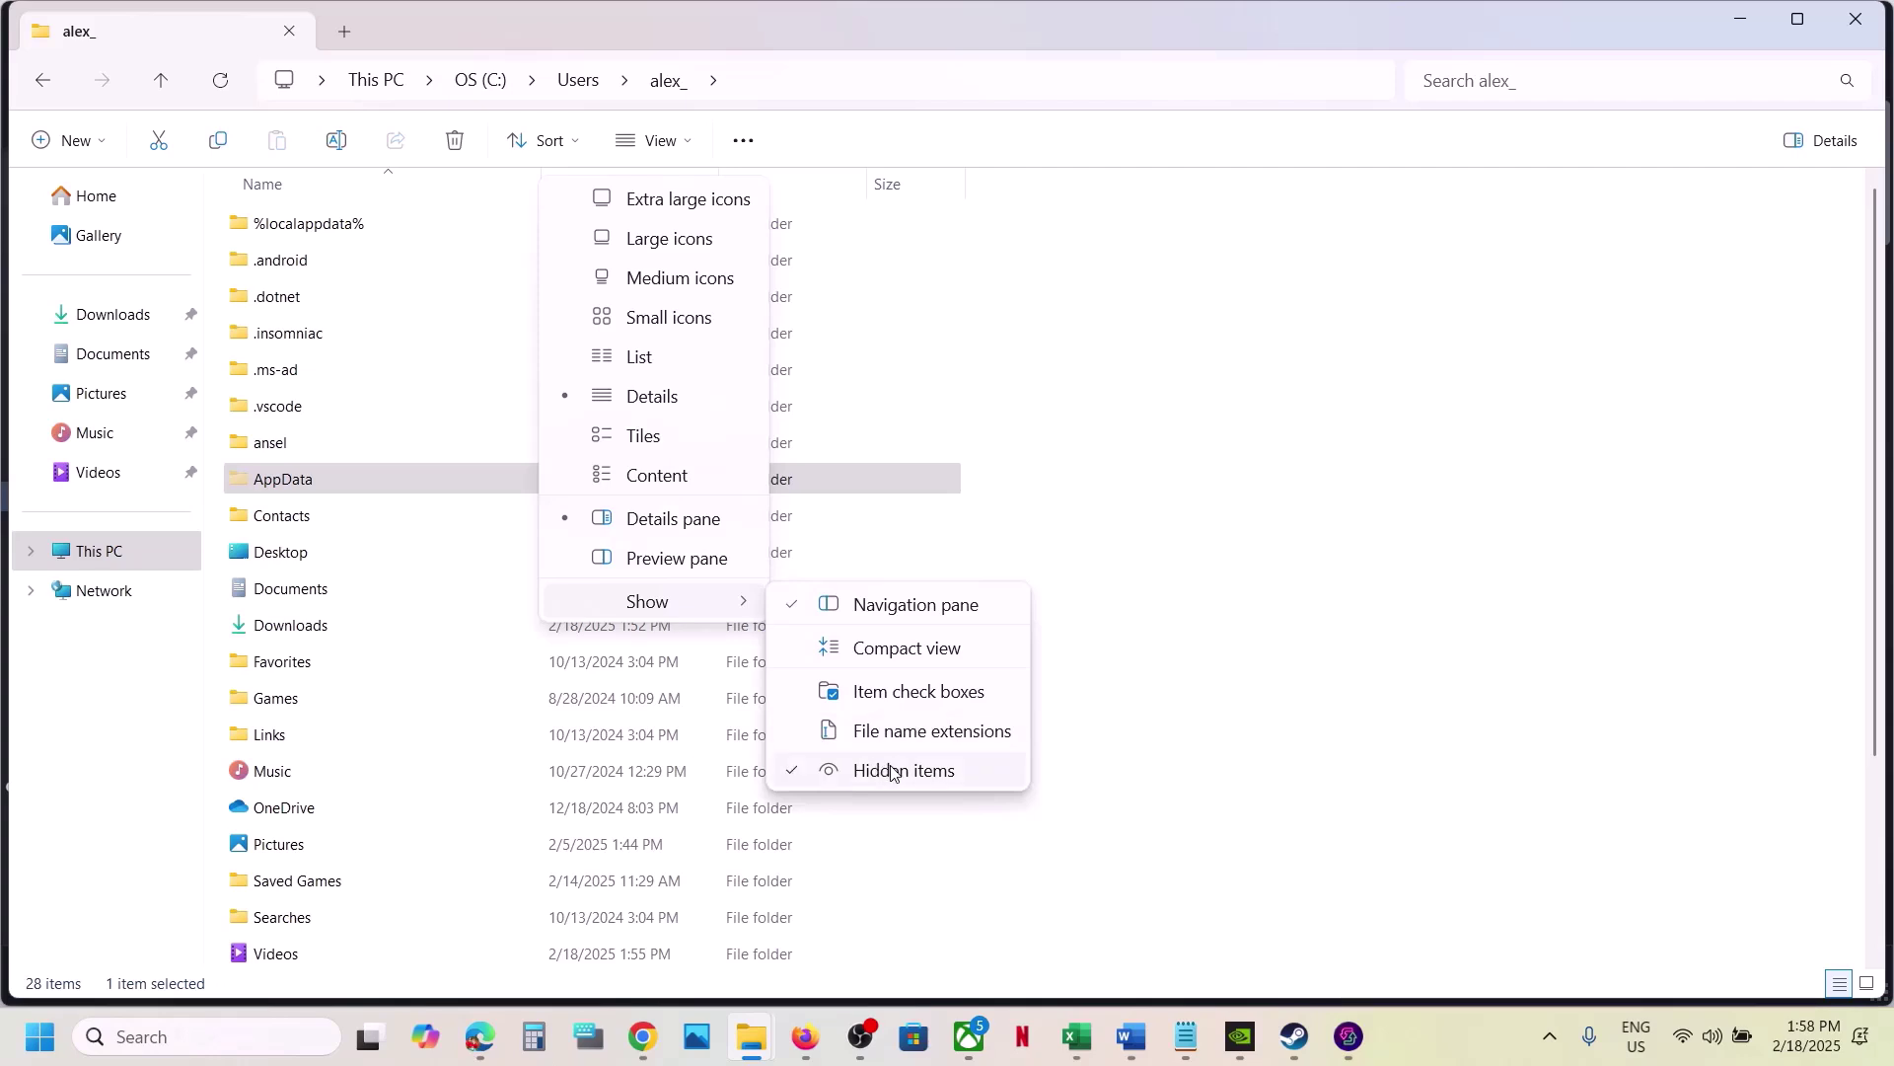
left_click(401, 487)
double_click(402, 486)
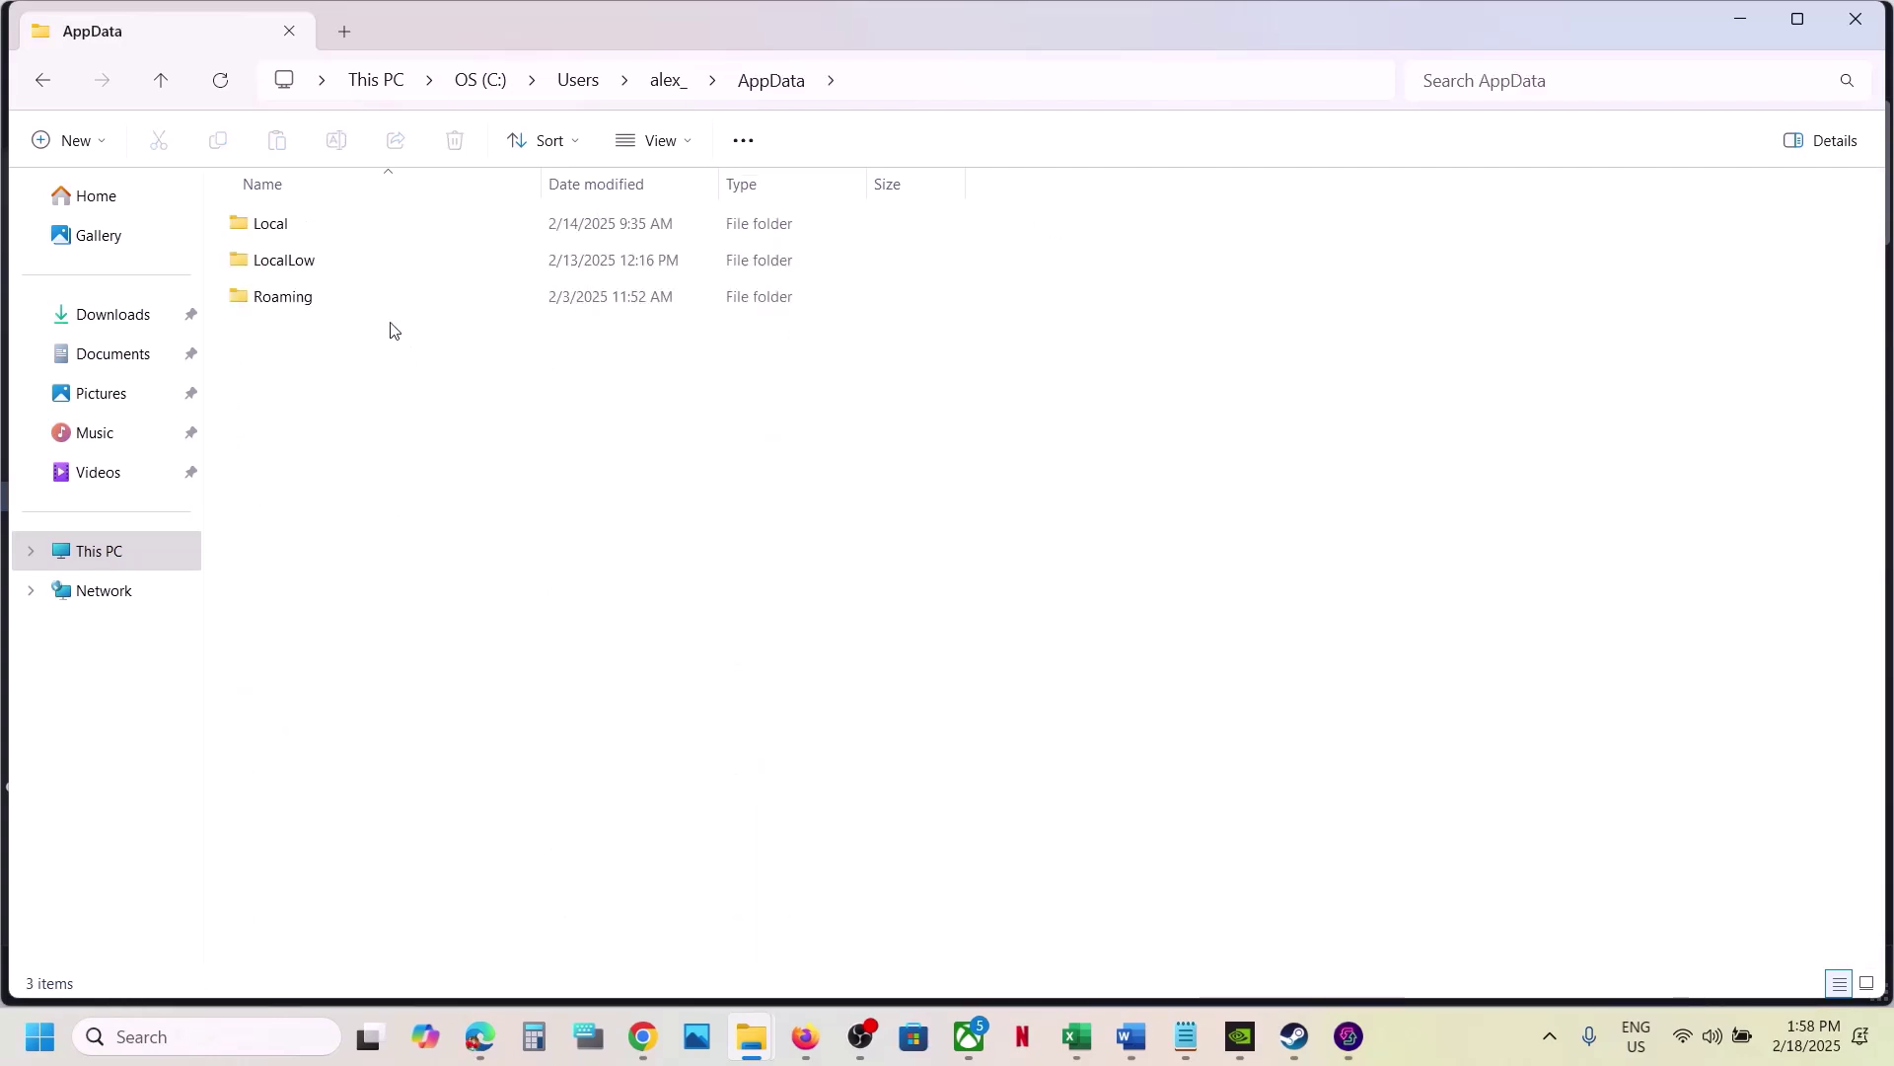
left_click(293, 235)
double_click(293, 234)
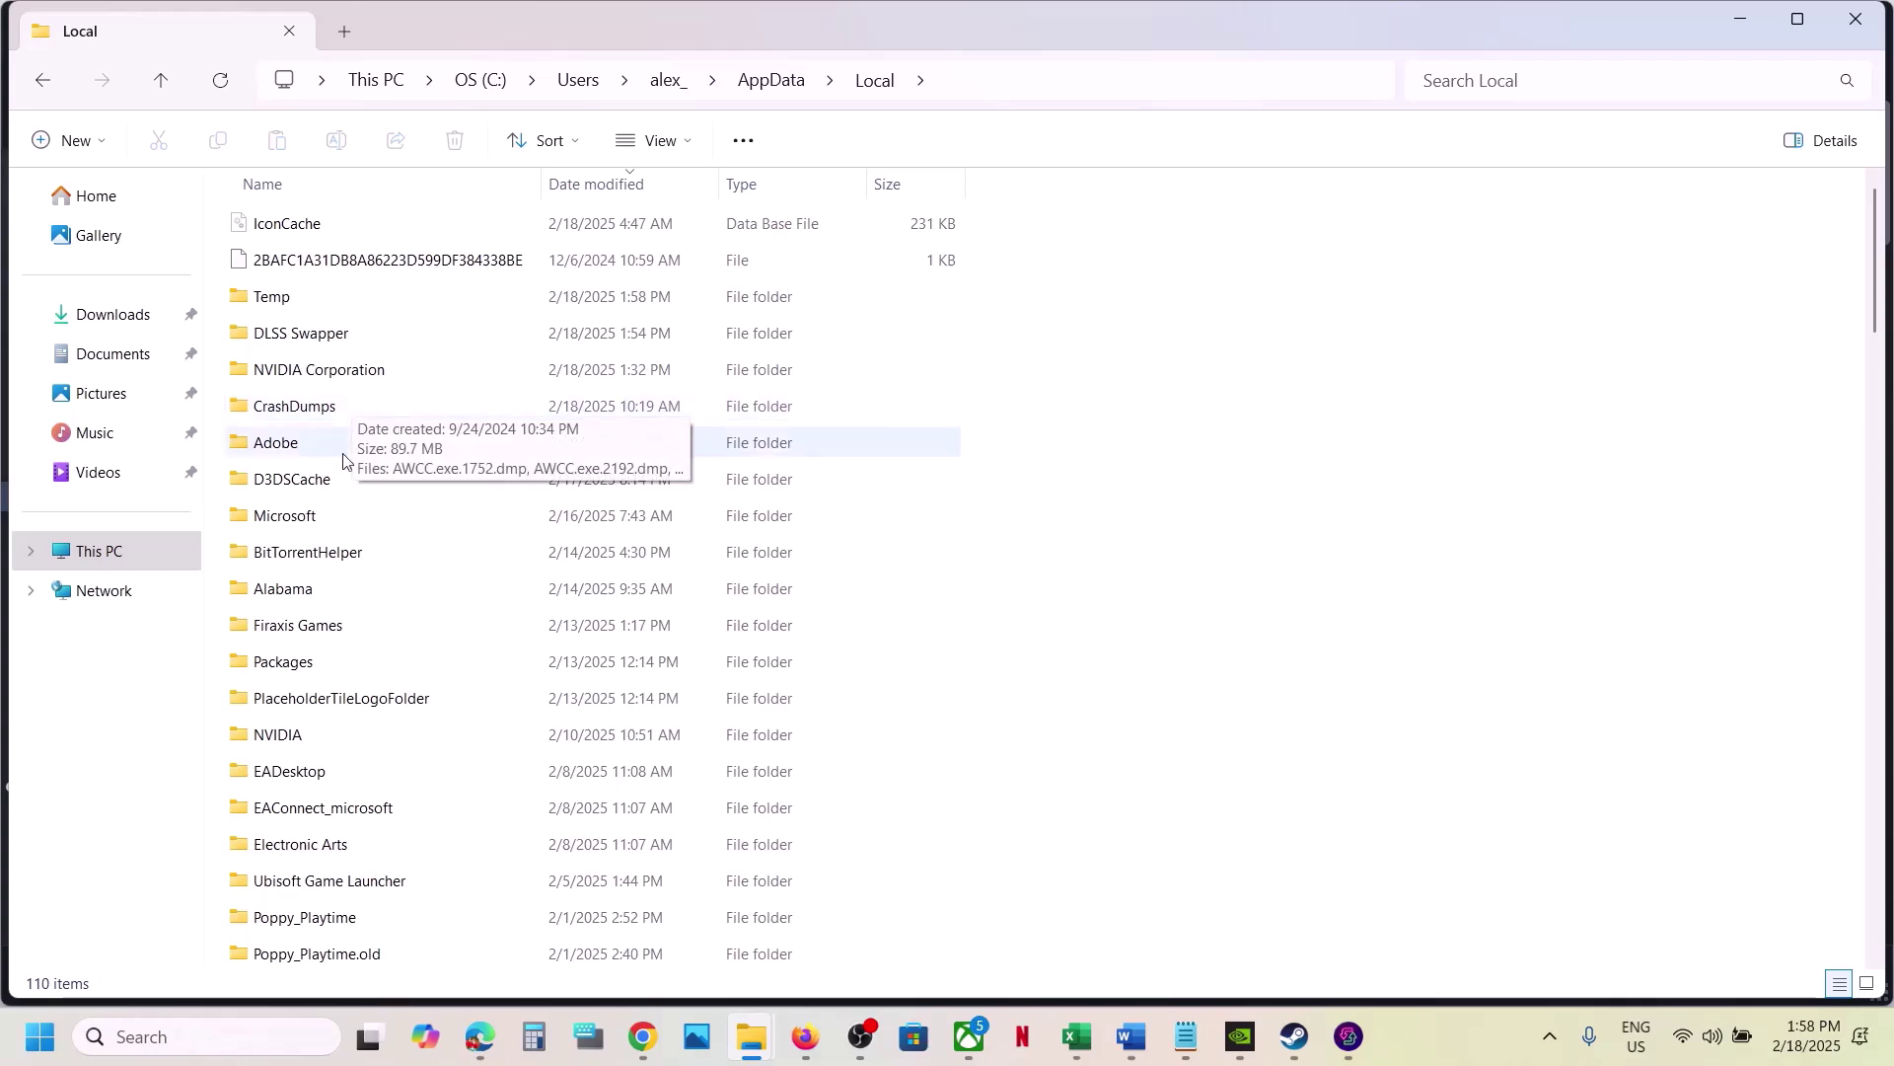
left_click(305, 599)
double_click(305, 599)
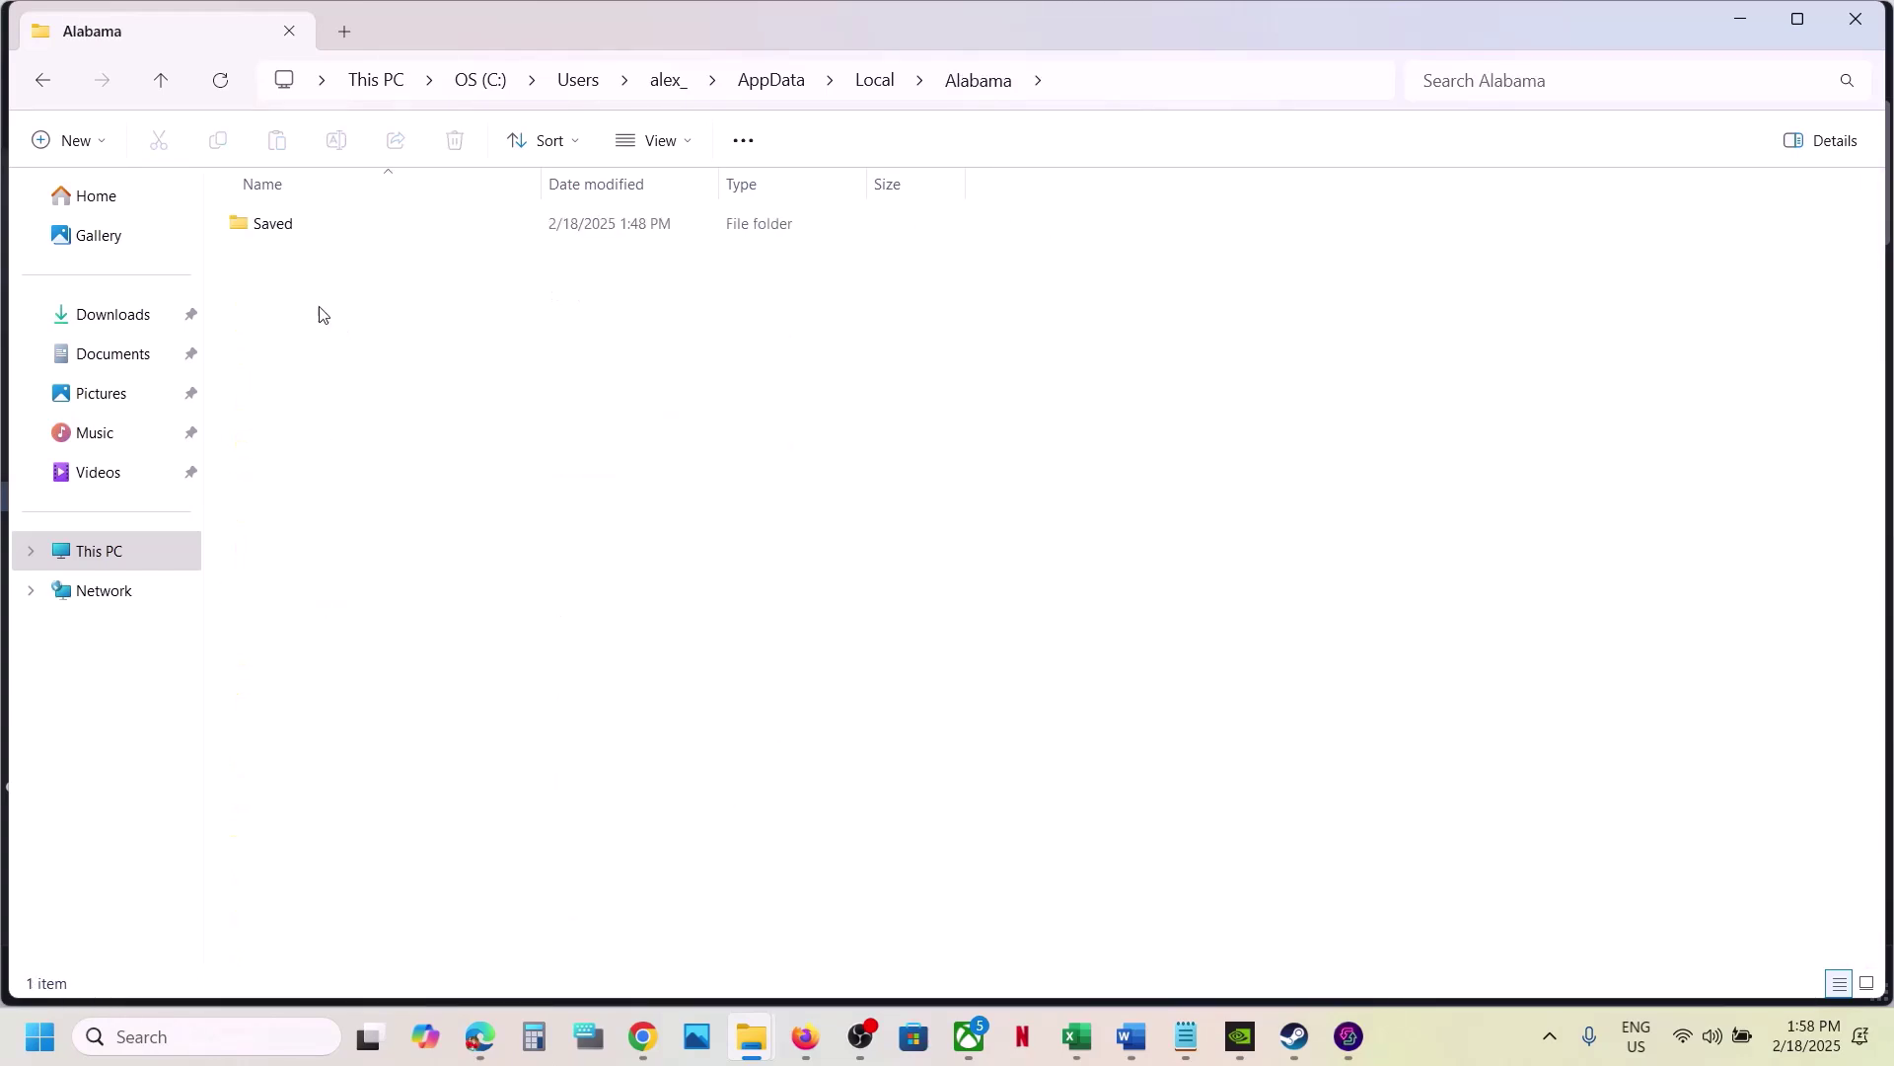
Step: View the configuration files in Alabama's Saved\Config\Windows folder and go back up to the Local folder
double_click(286, 224)
double_click(307, 235)
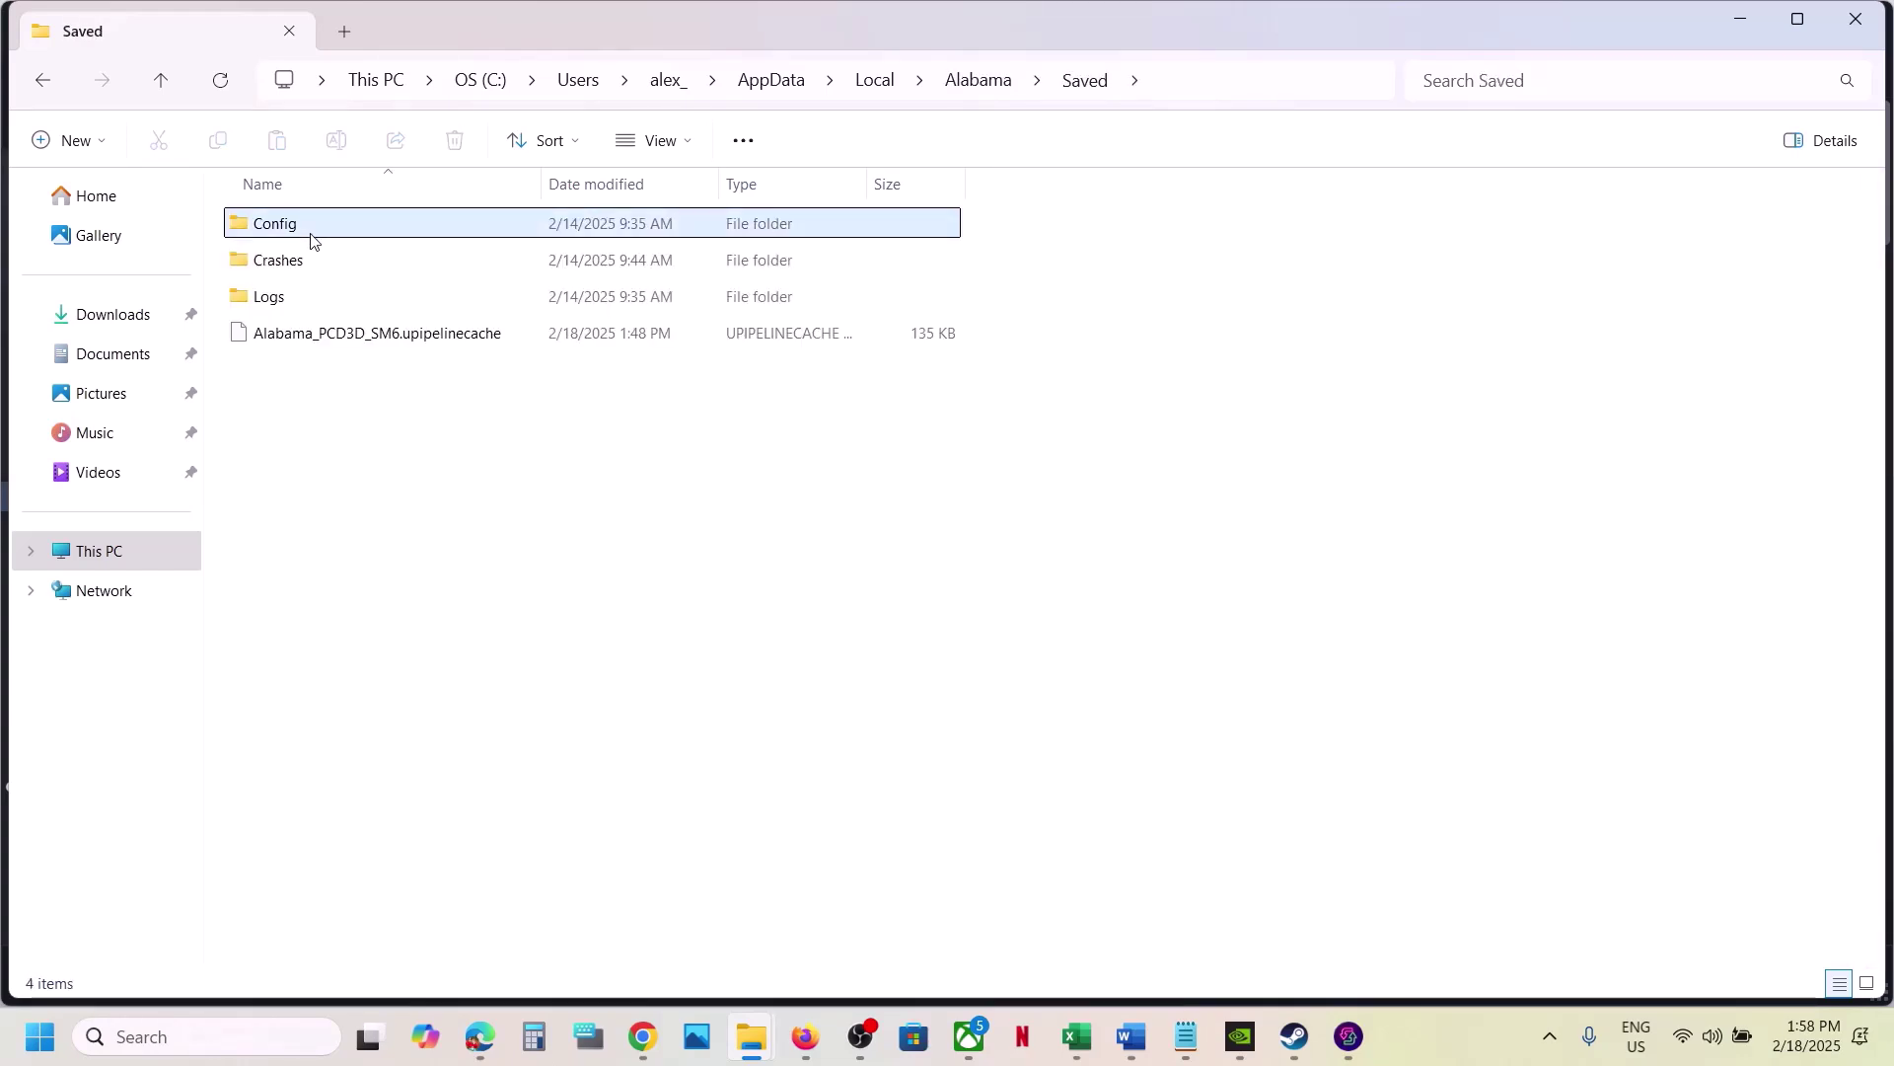
double_click(308, 265)
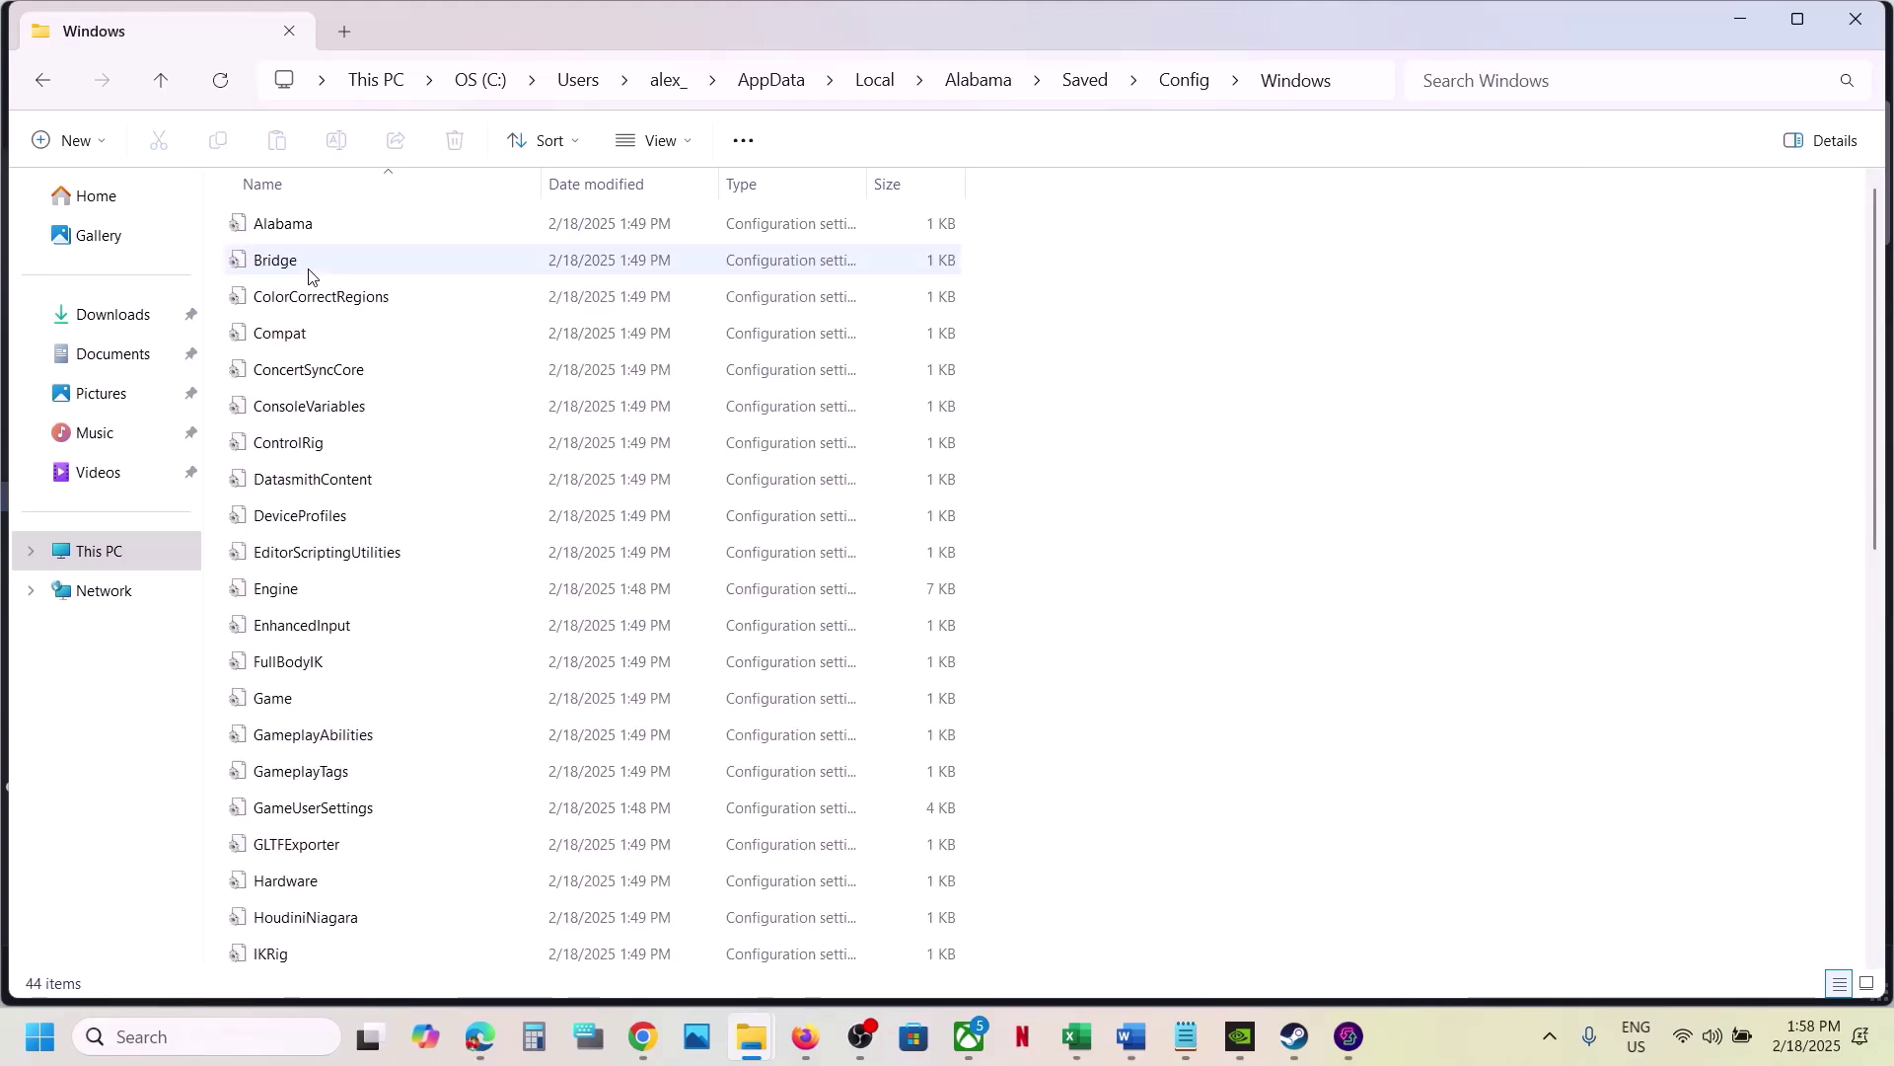
left_click(161, 81)
left_click(160, 81)
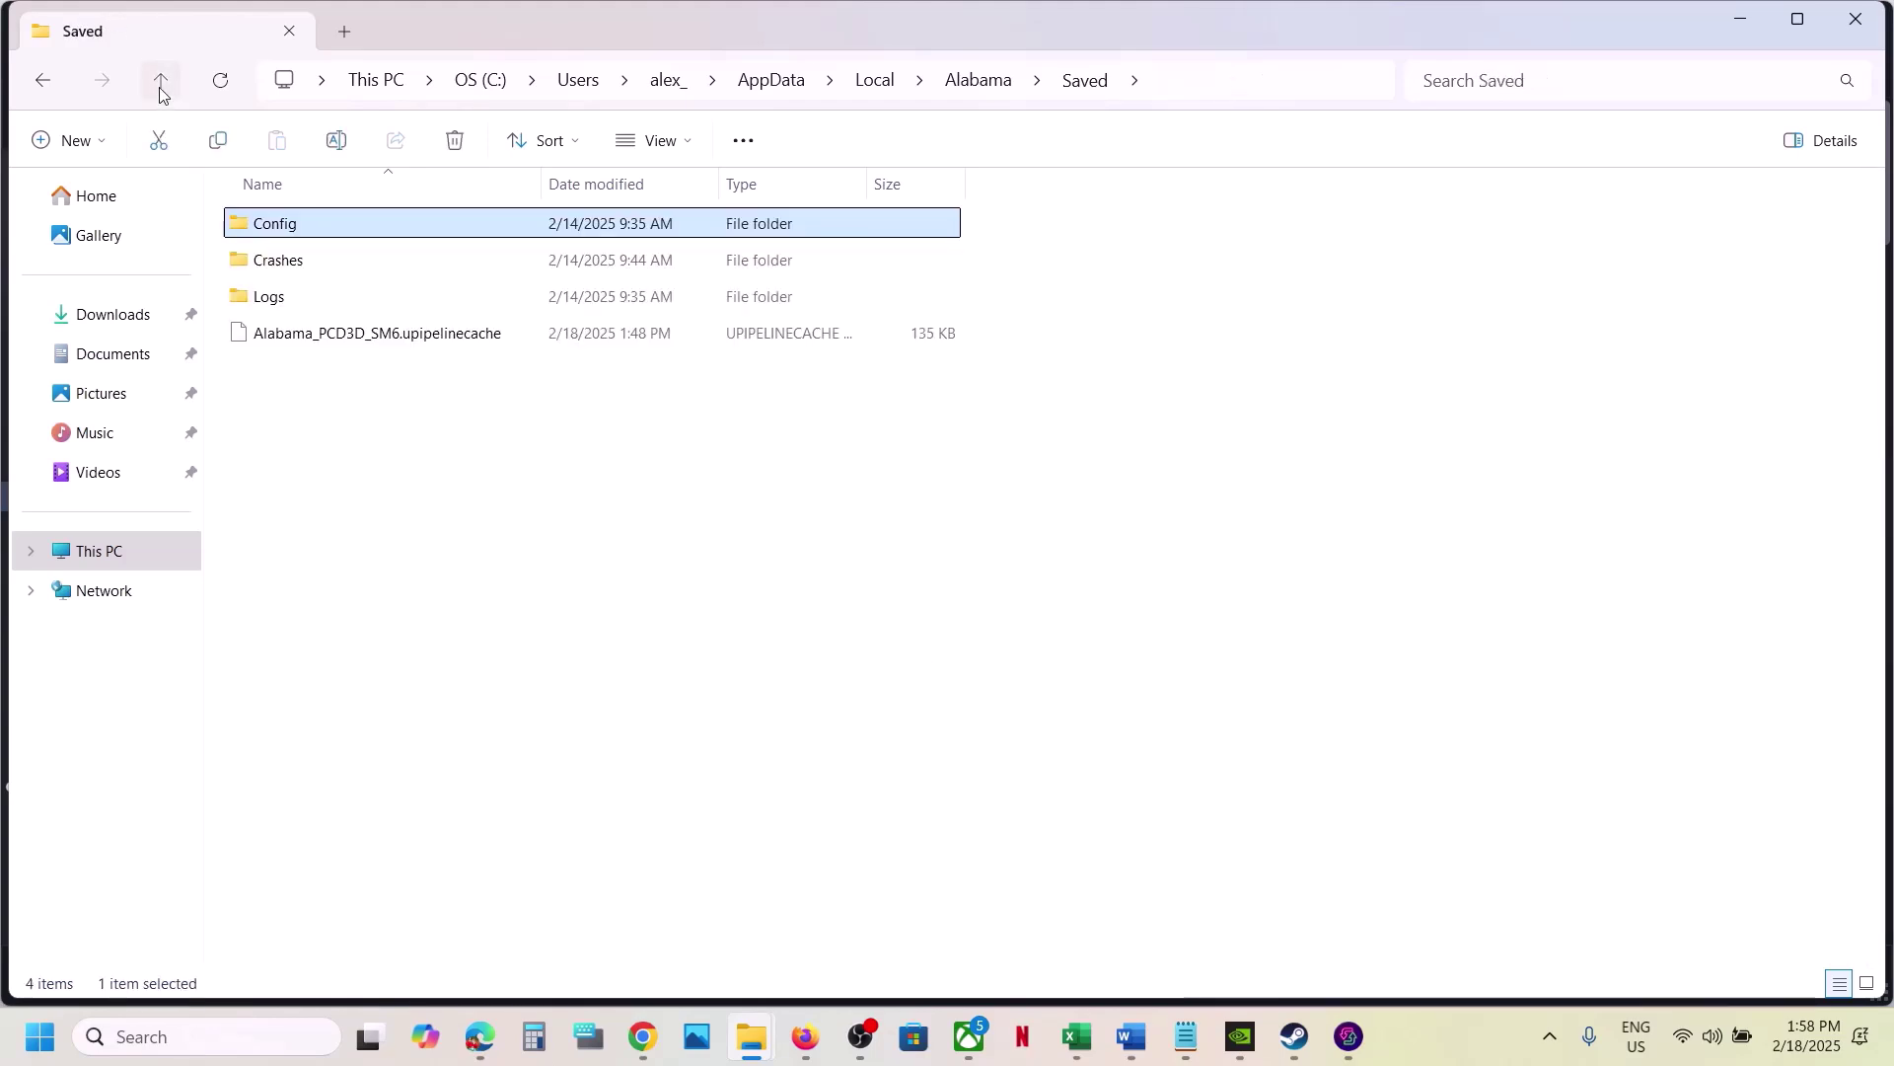
left_click(161, 81)
left_click(161, 81)
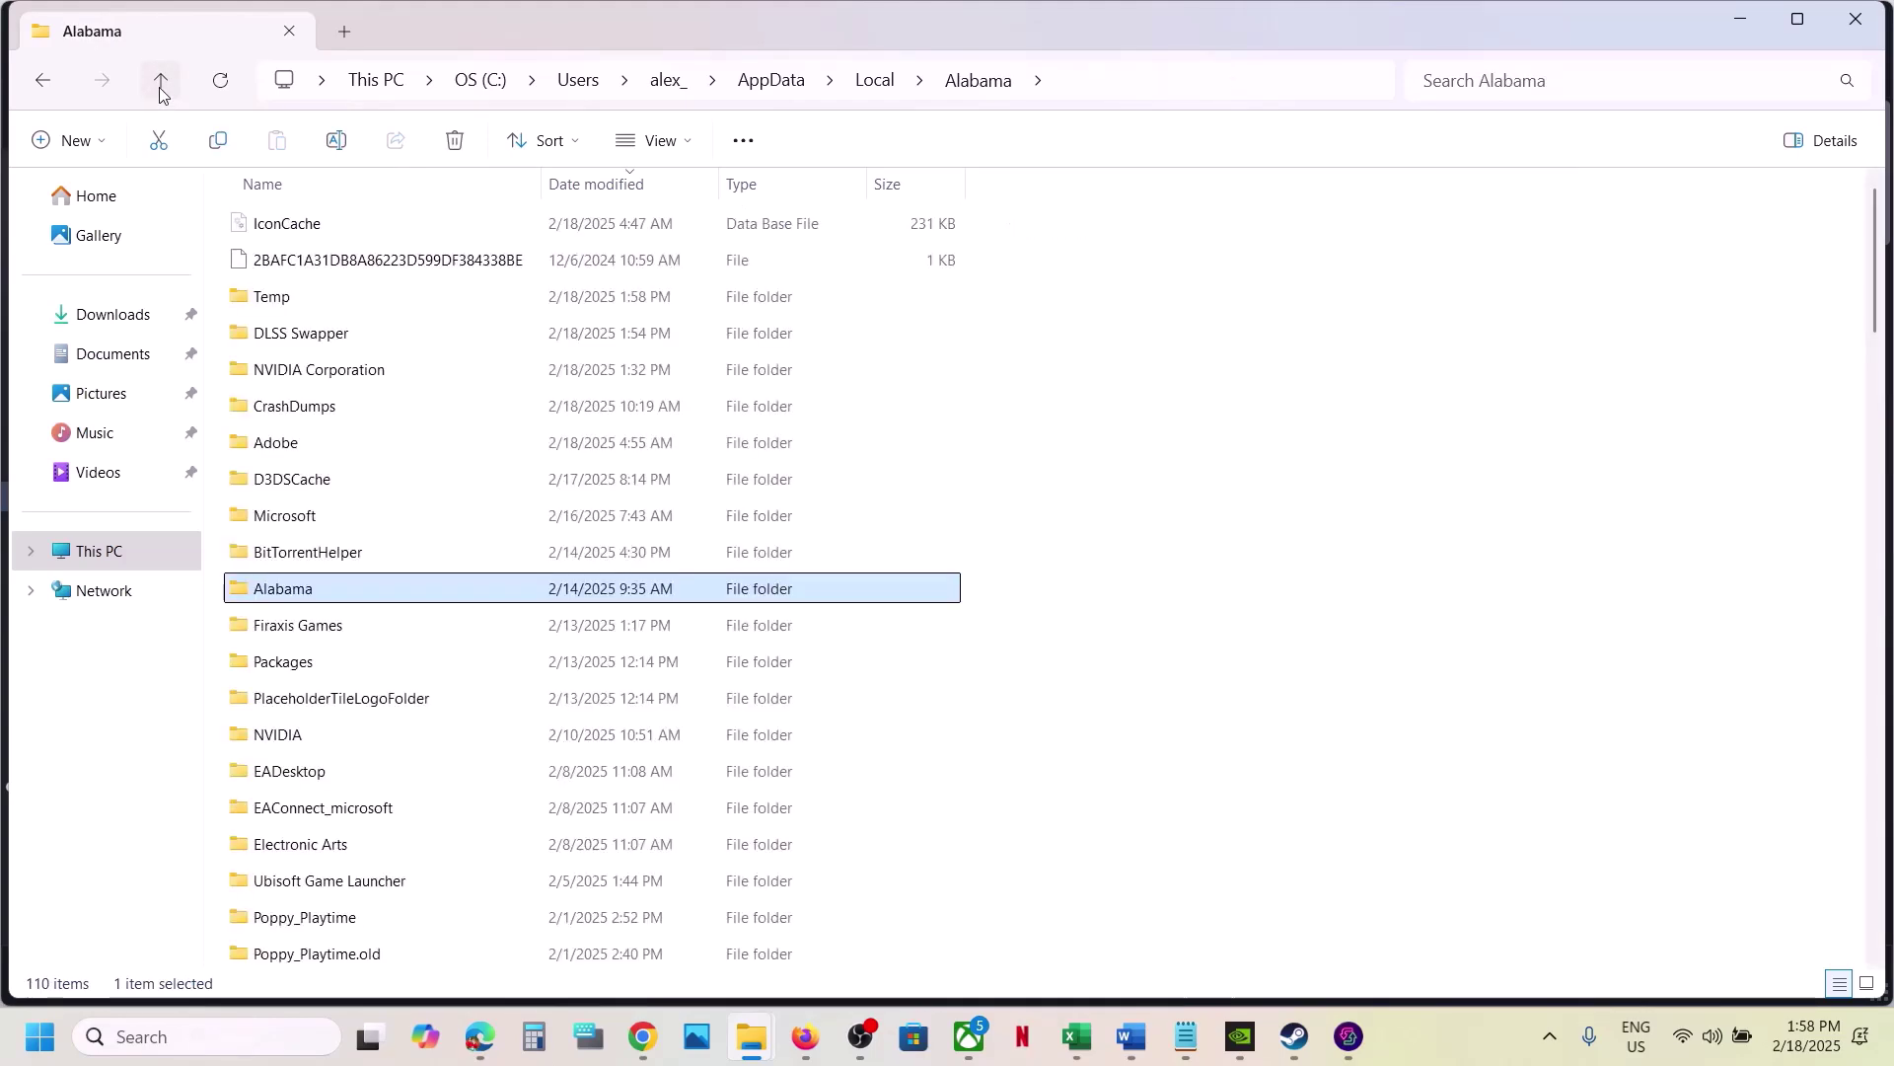
Step: Show the Delete option for the Alabama folder, dismiss it without deleting, and return to This PC
right_click(303, 591)
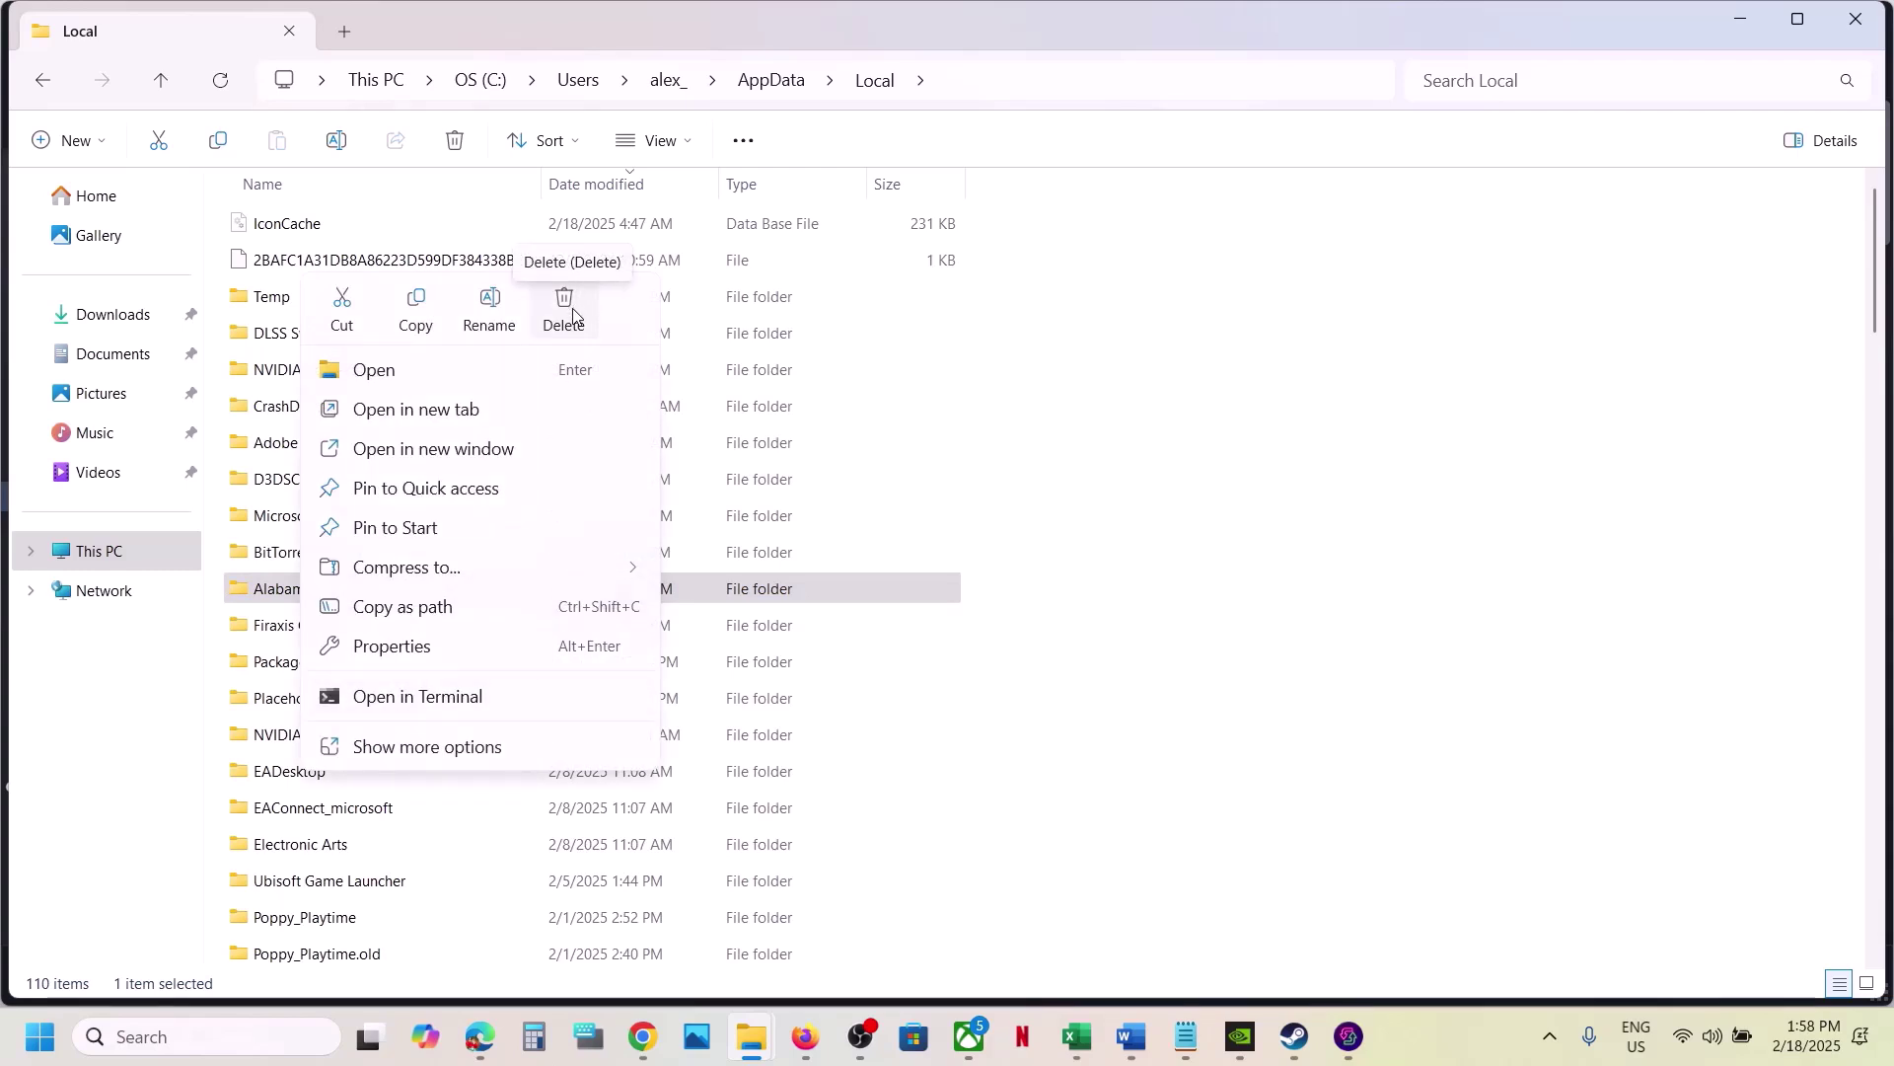
left_click(1159, 654)
left_click(1160, 654)
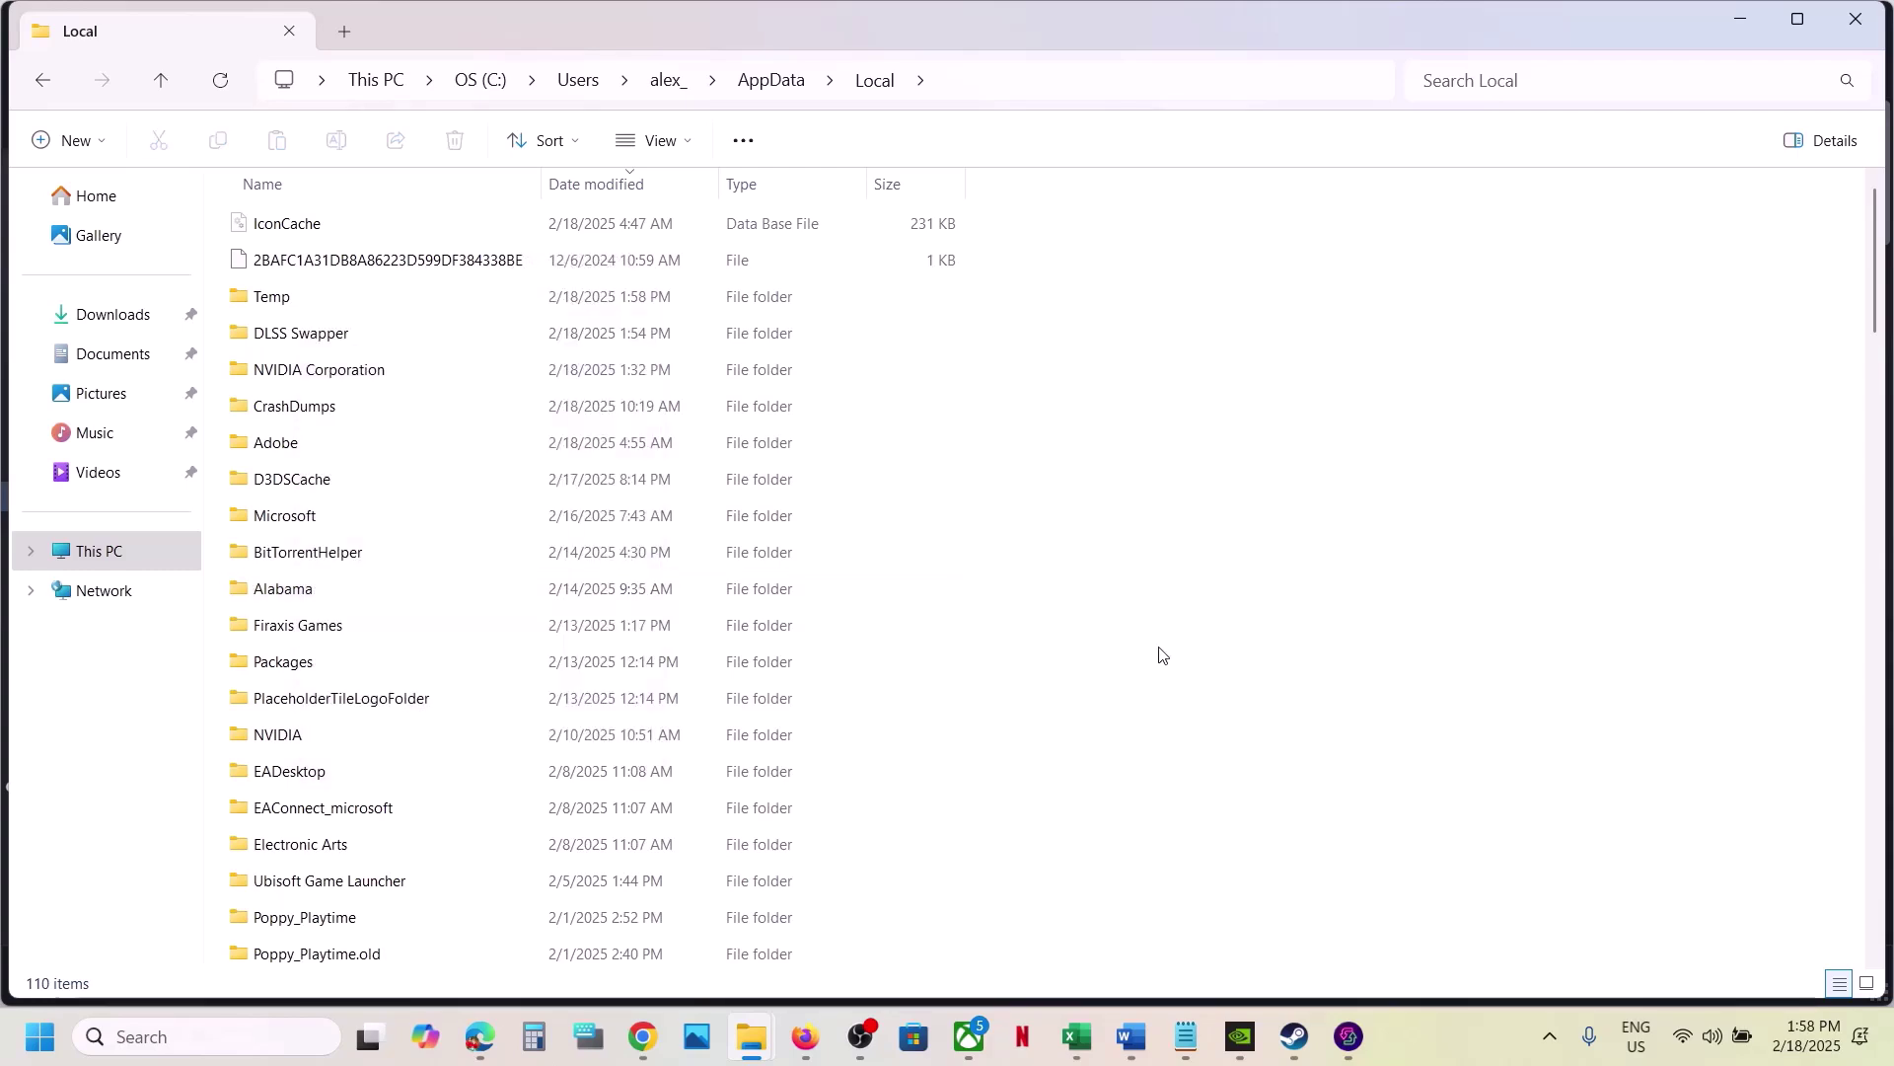
left_click(110, 560)
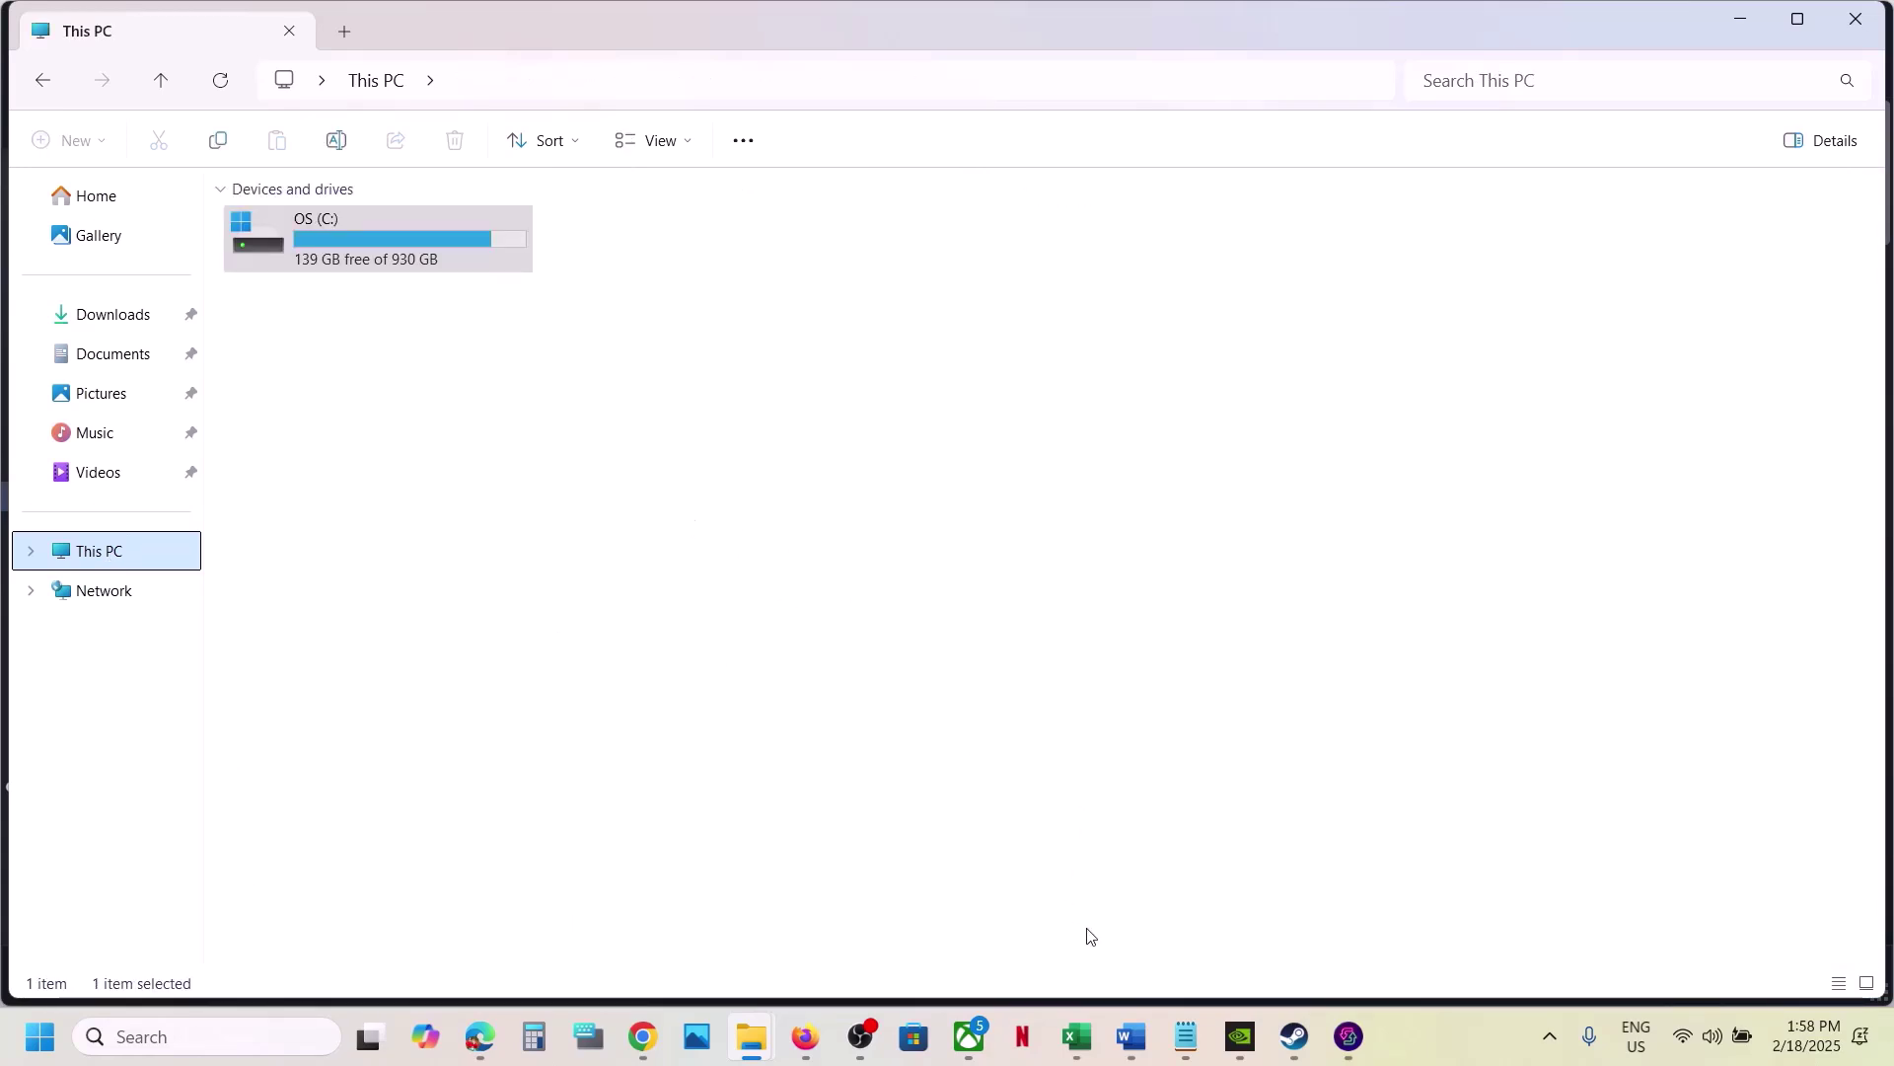
Step: Highlight the Step 10 instruction to rename or delete the save game files in the Word guide, and minimize the guide
left_click(1130, 1035)
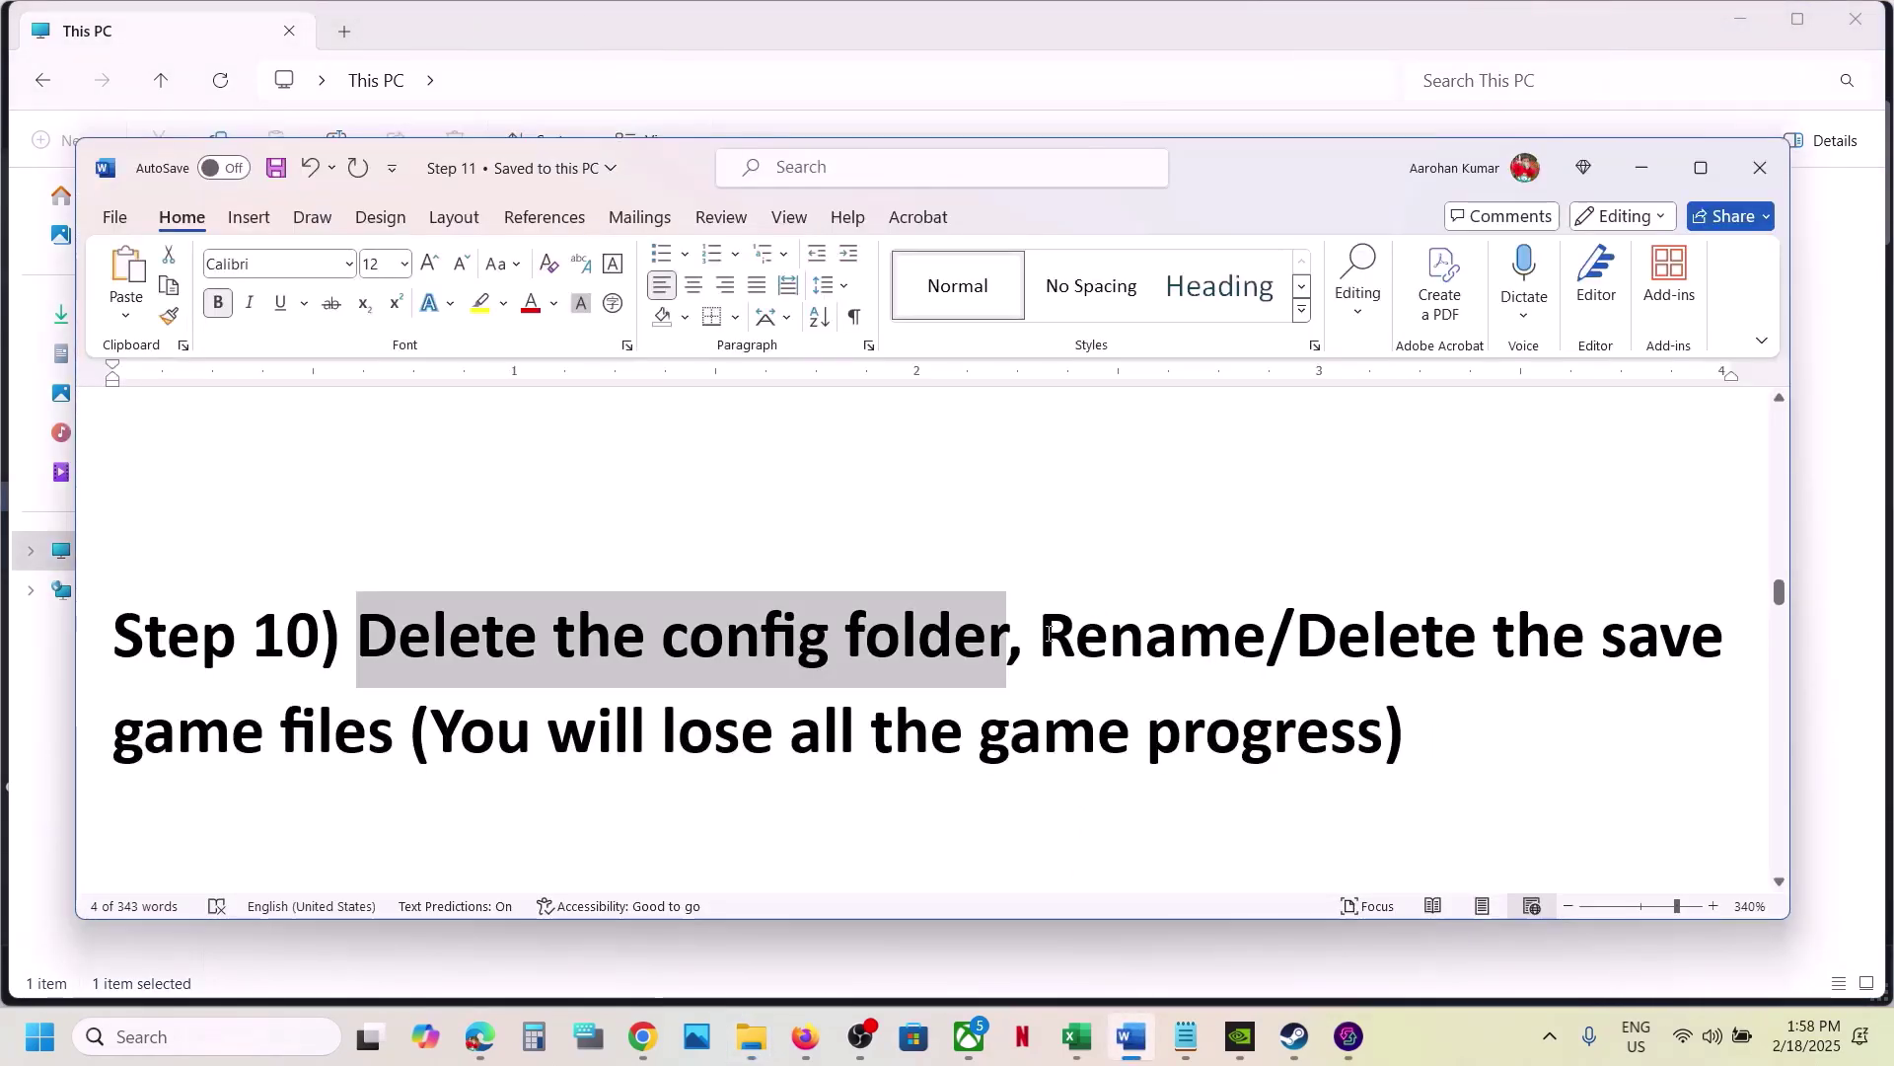
left_click_drag(1090, 619, 1347, 747)
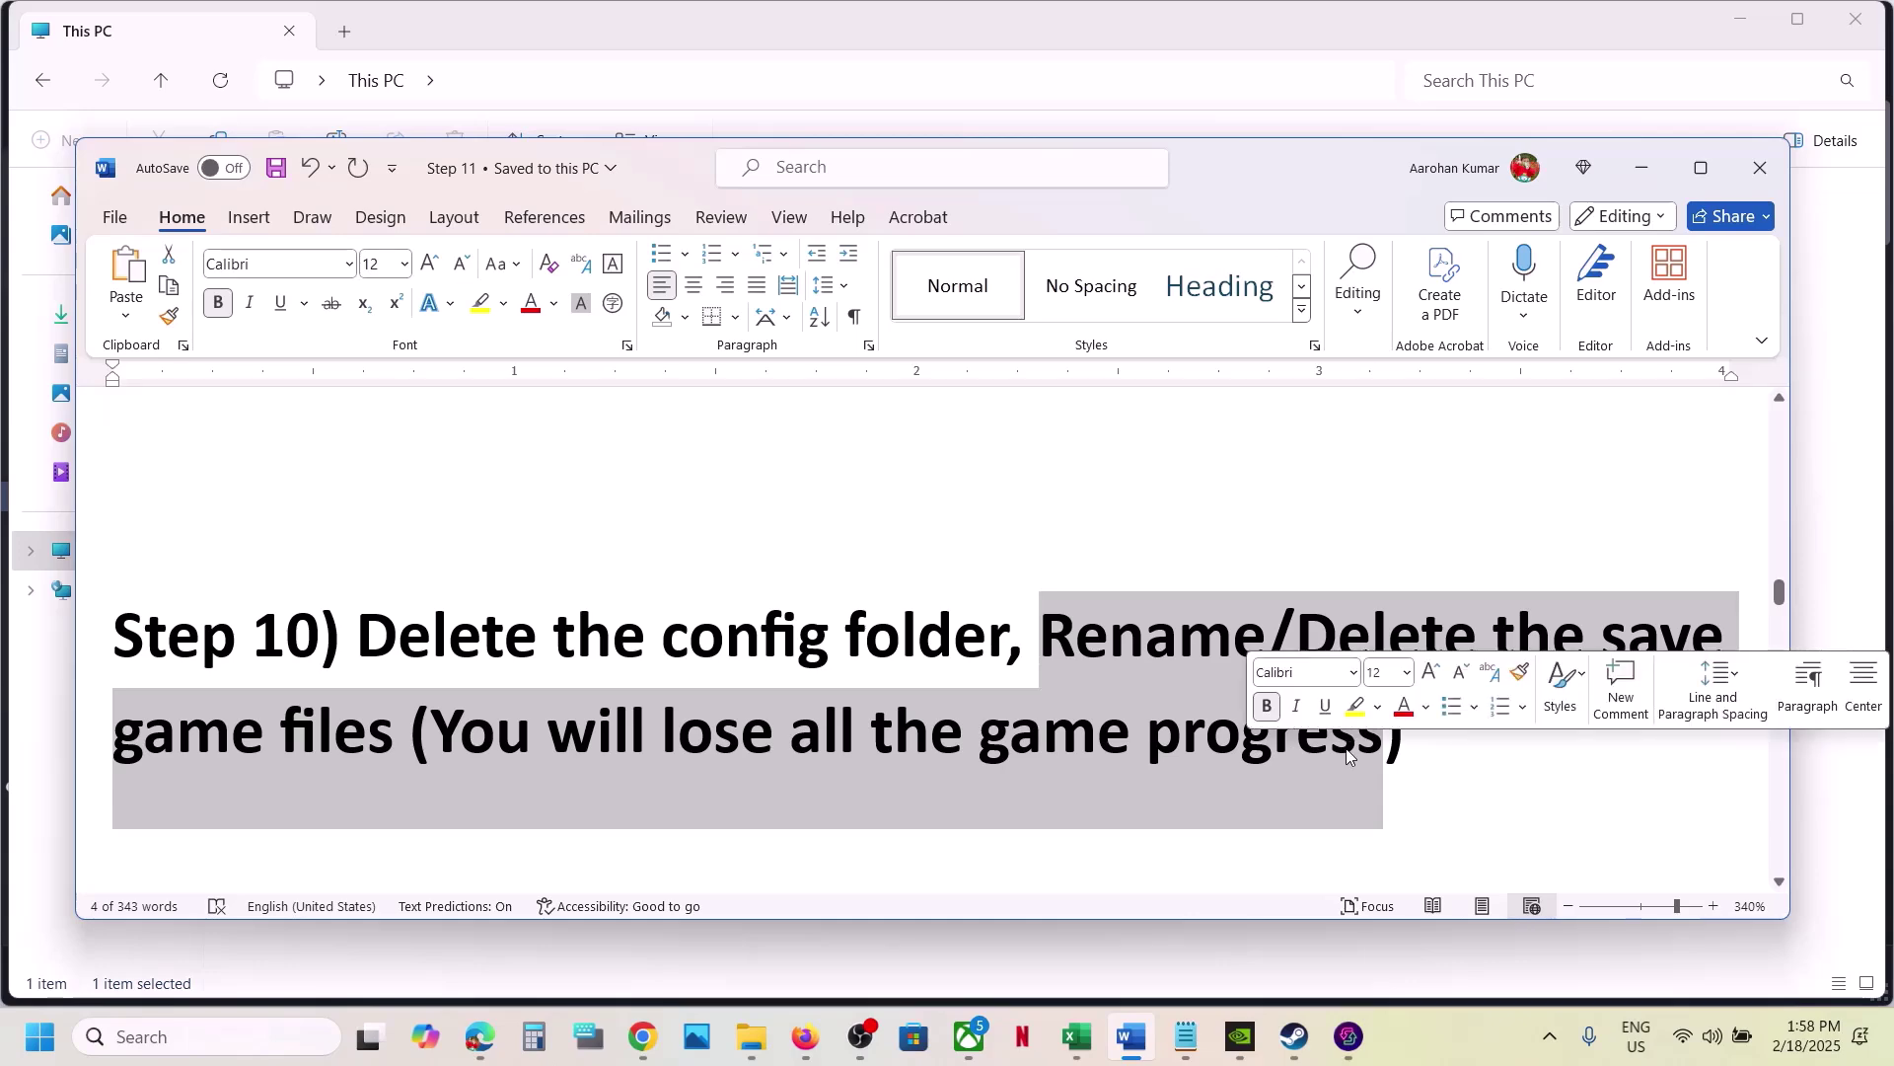
left_click(1642, 168)
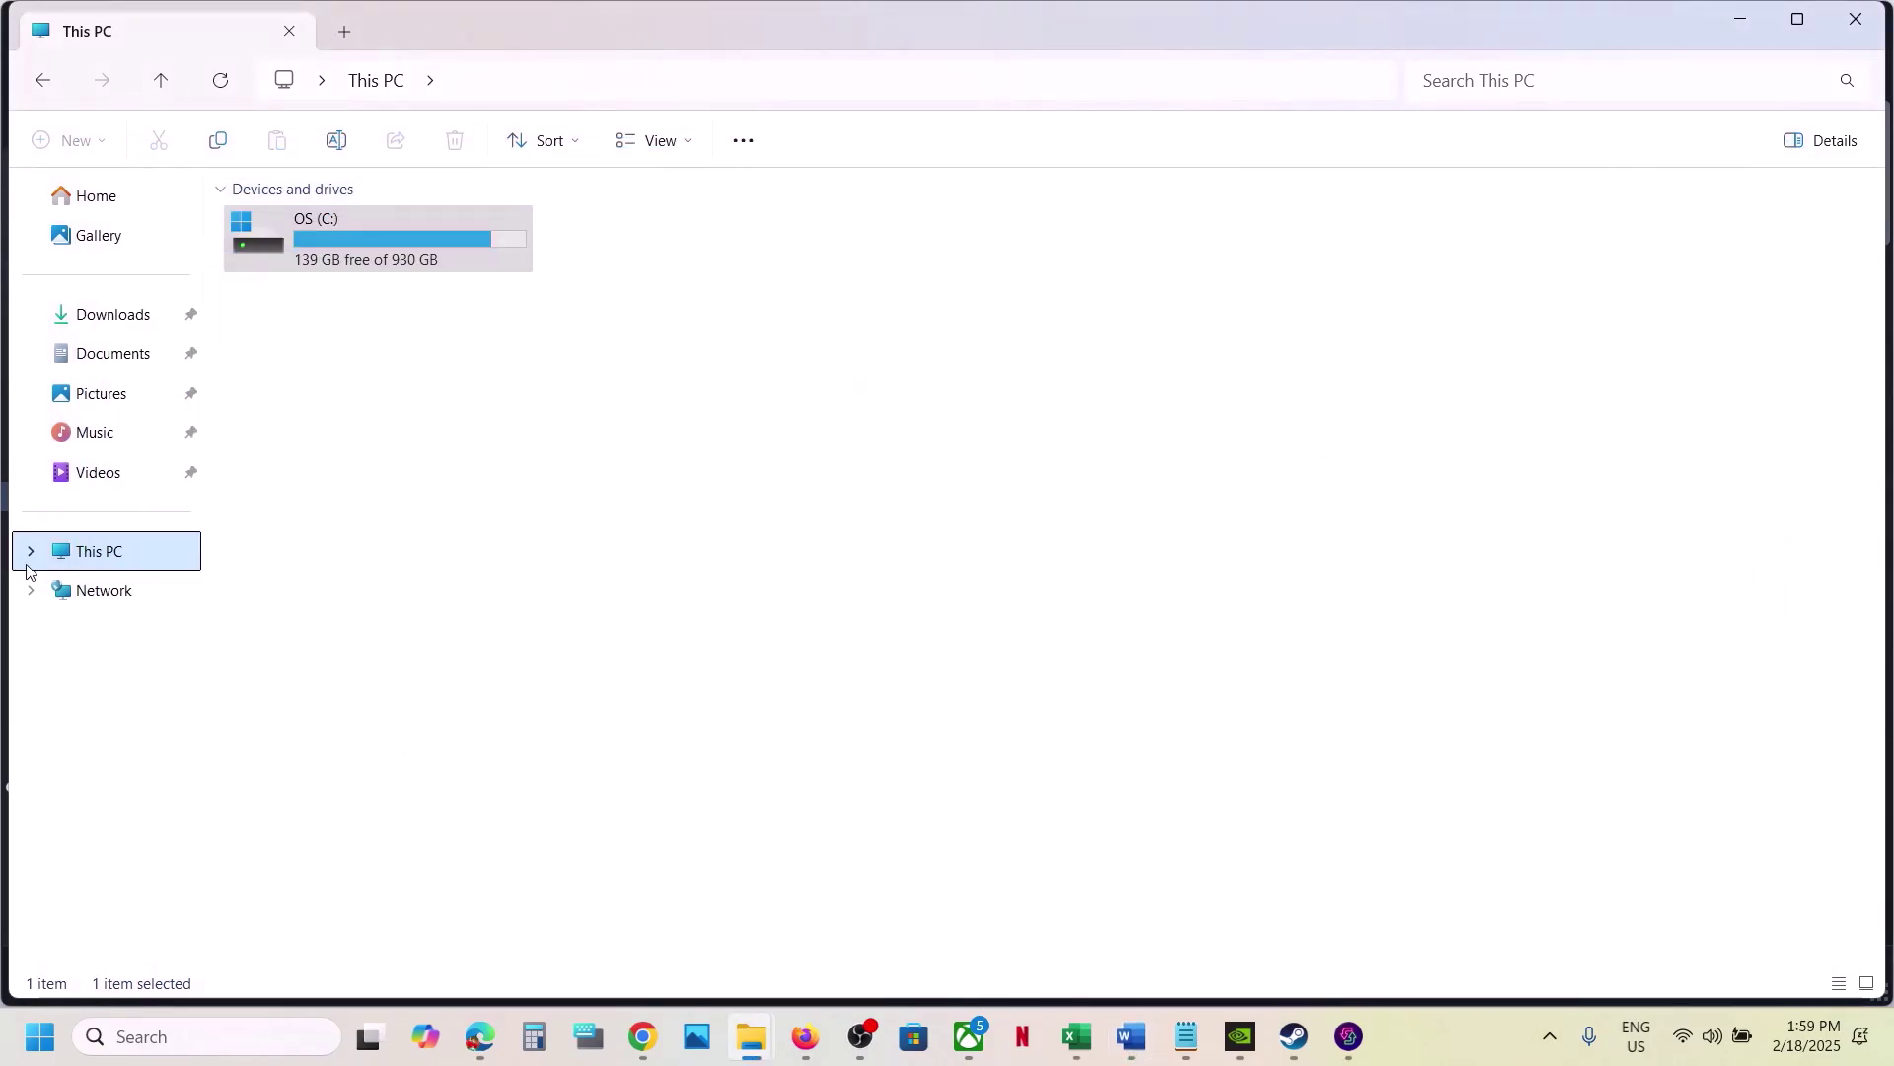
Step: Go to the Saved Games folder in the user's profile folder under Users on the C: drive
double_click(390, 262)
scroll(369, 533, "down", 4)
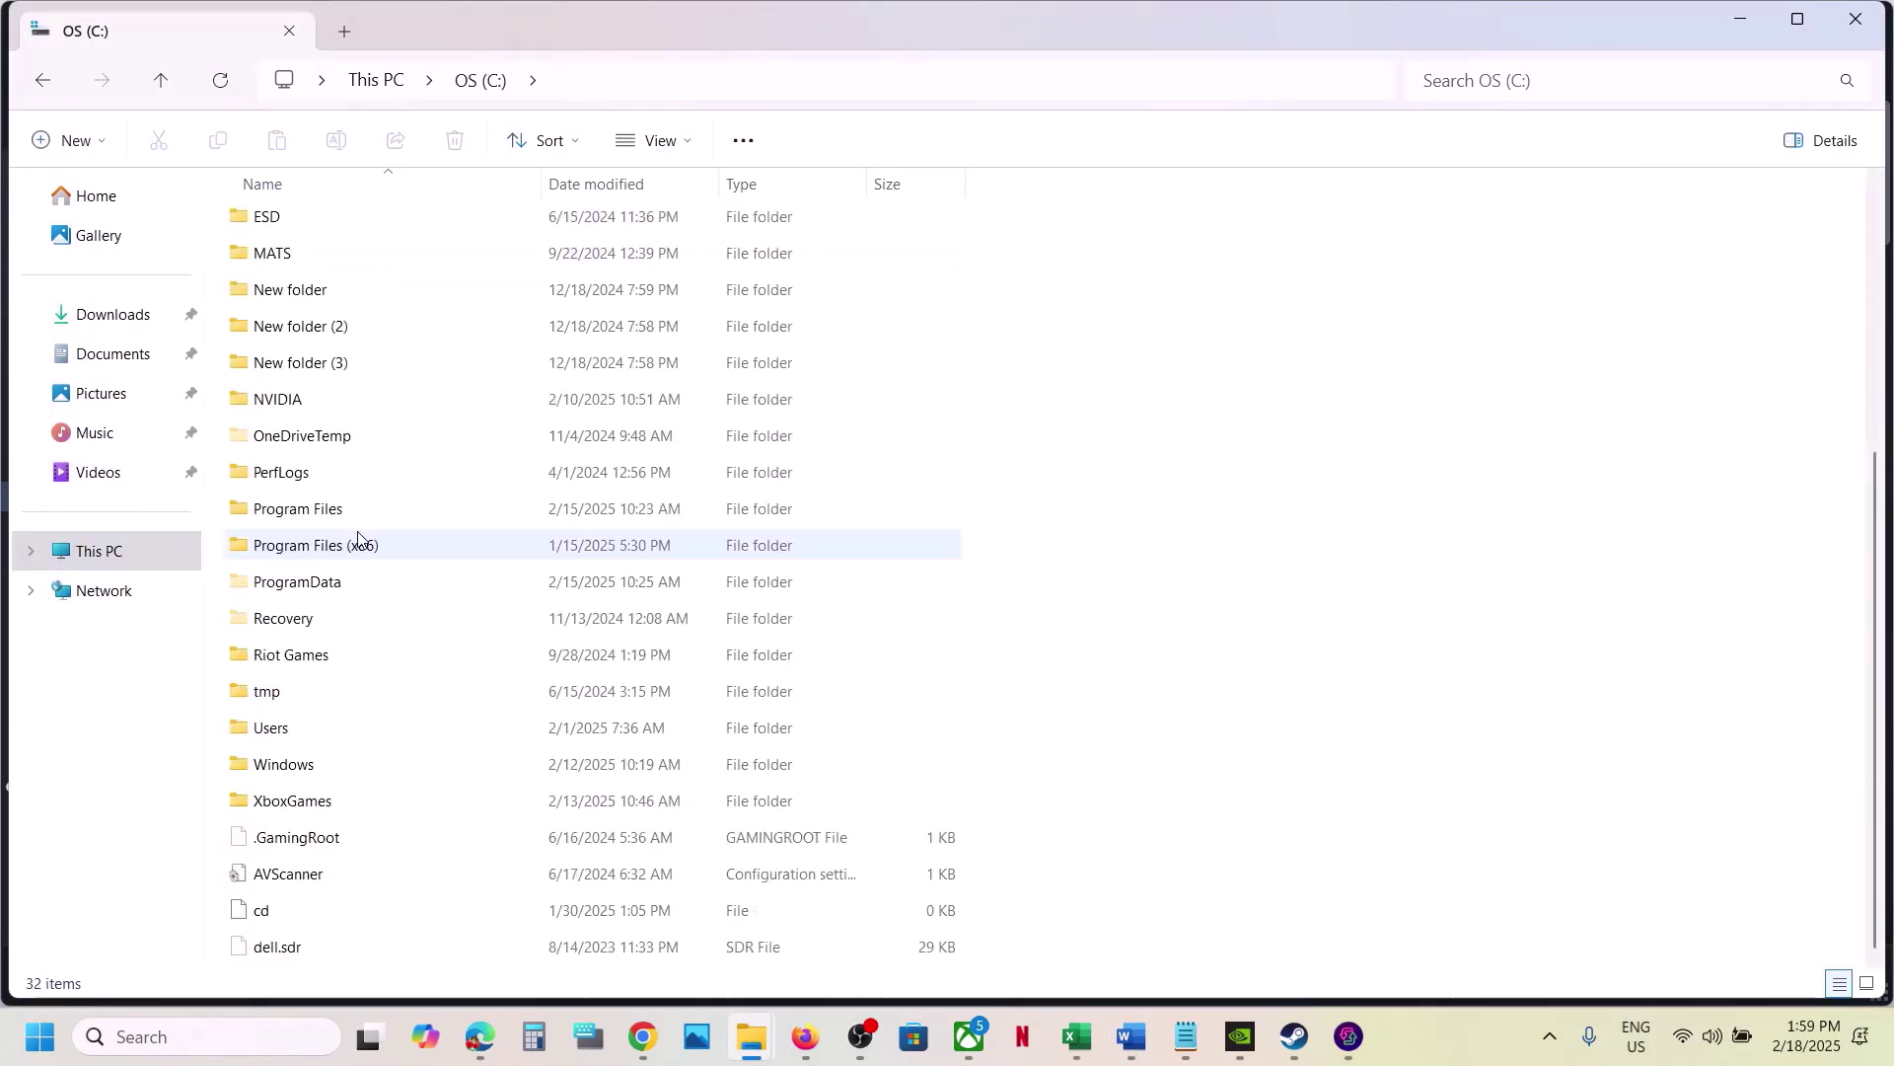
double_click(280, 663)
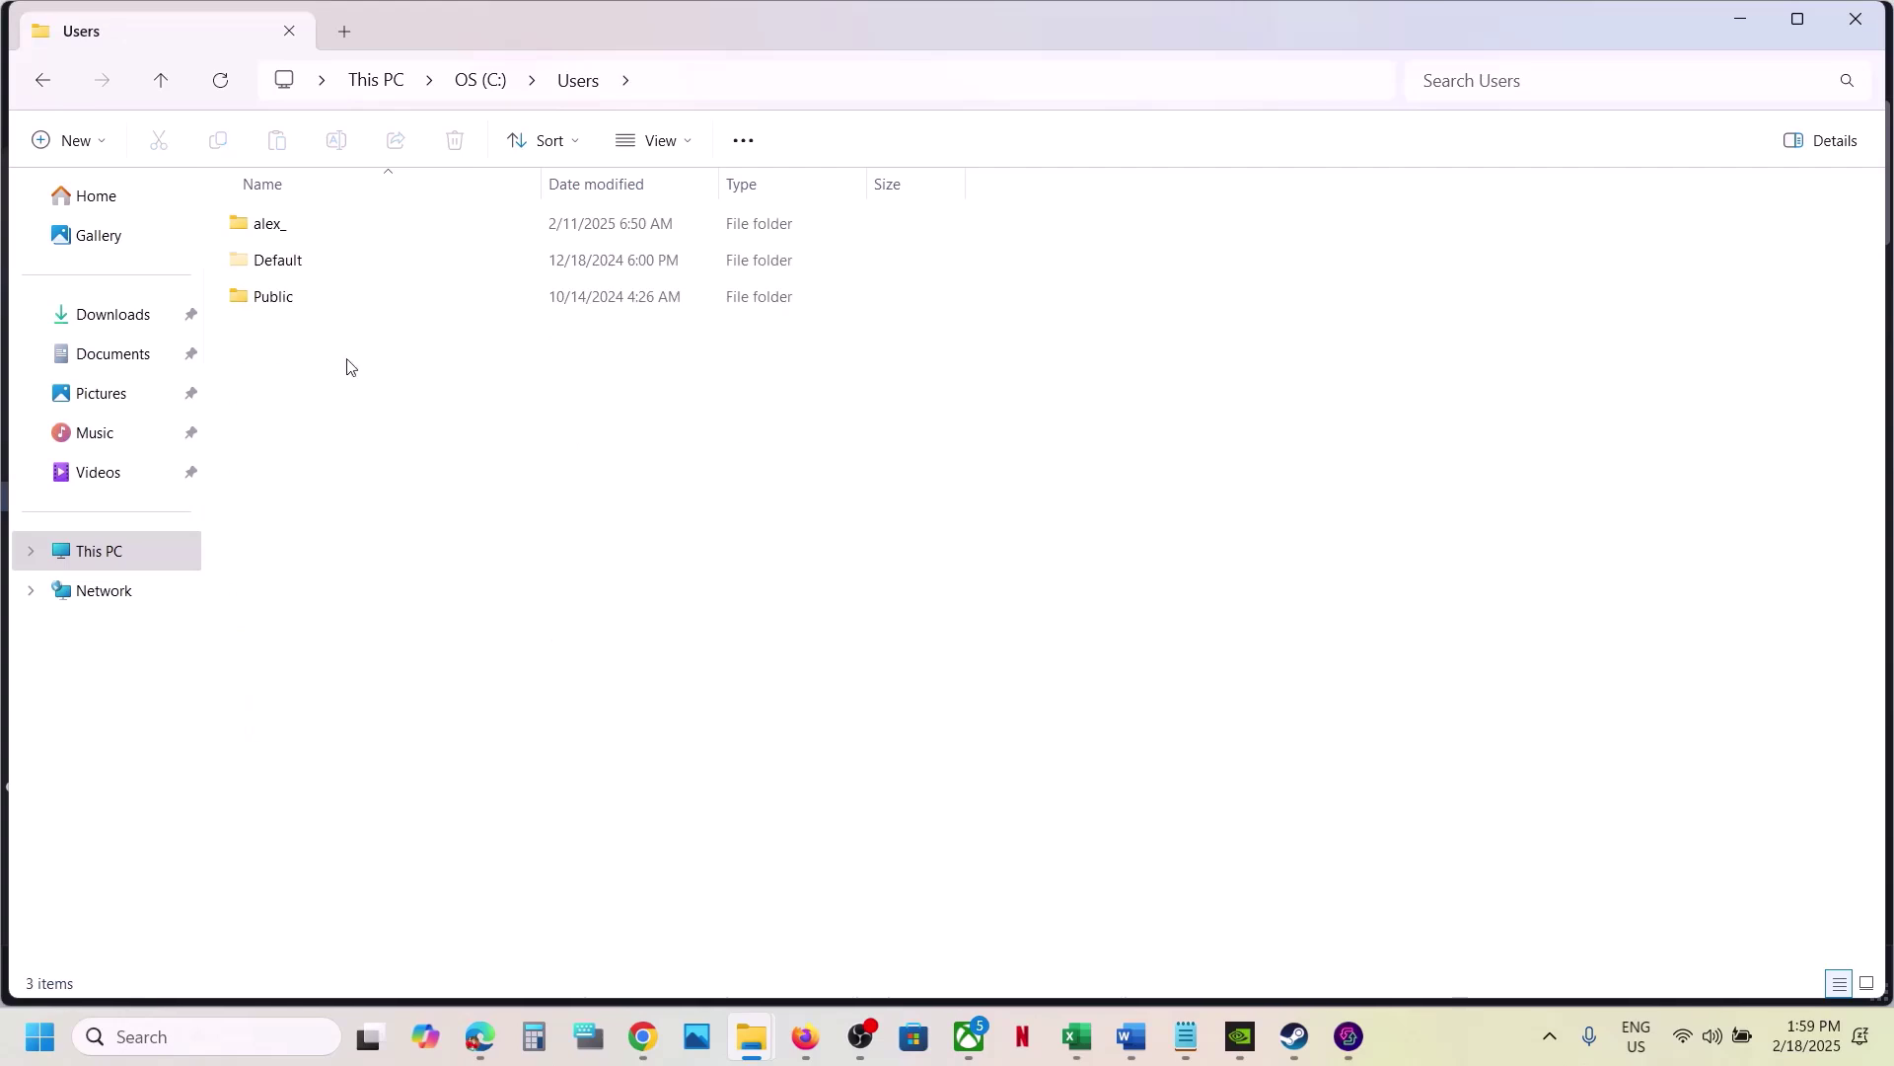
double_click(269, 224)
scroll(292, 237, "down", 3)
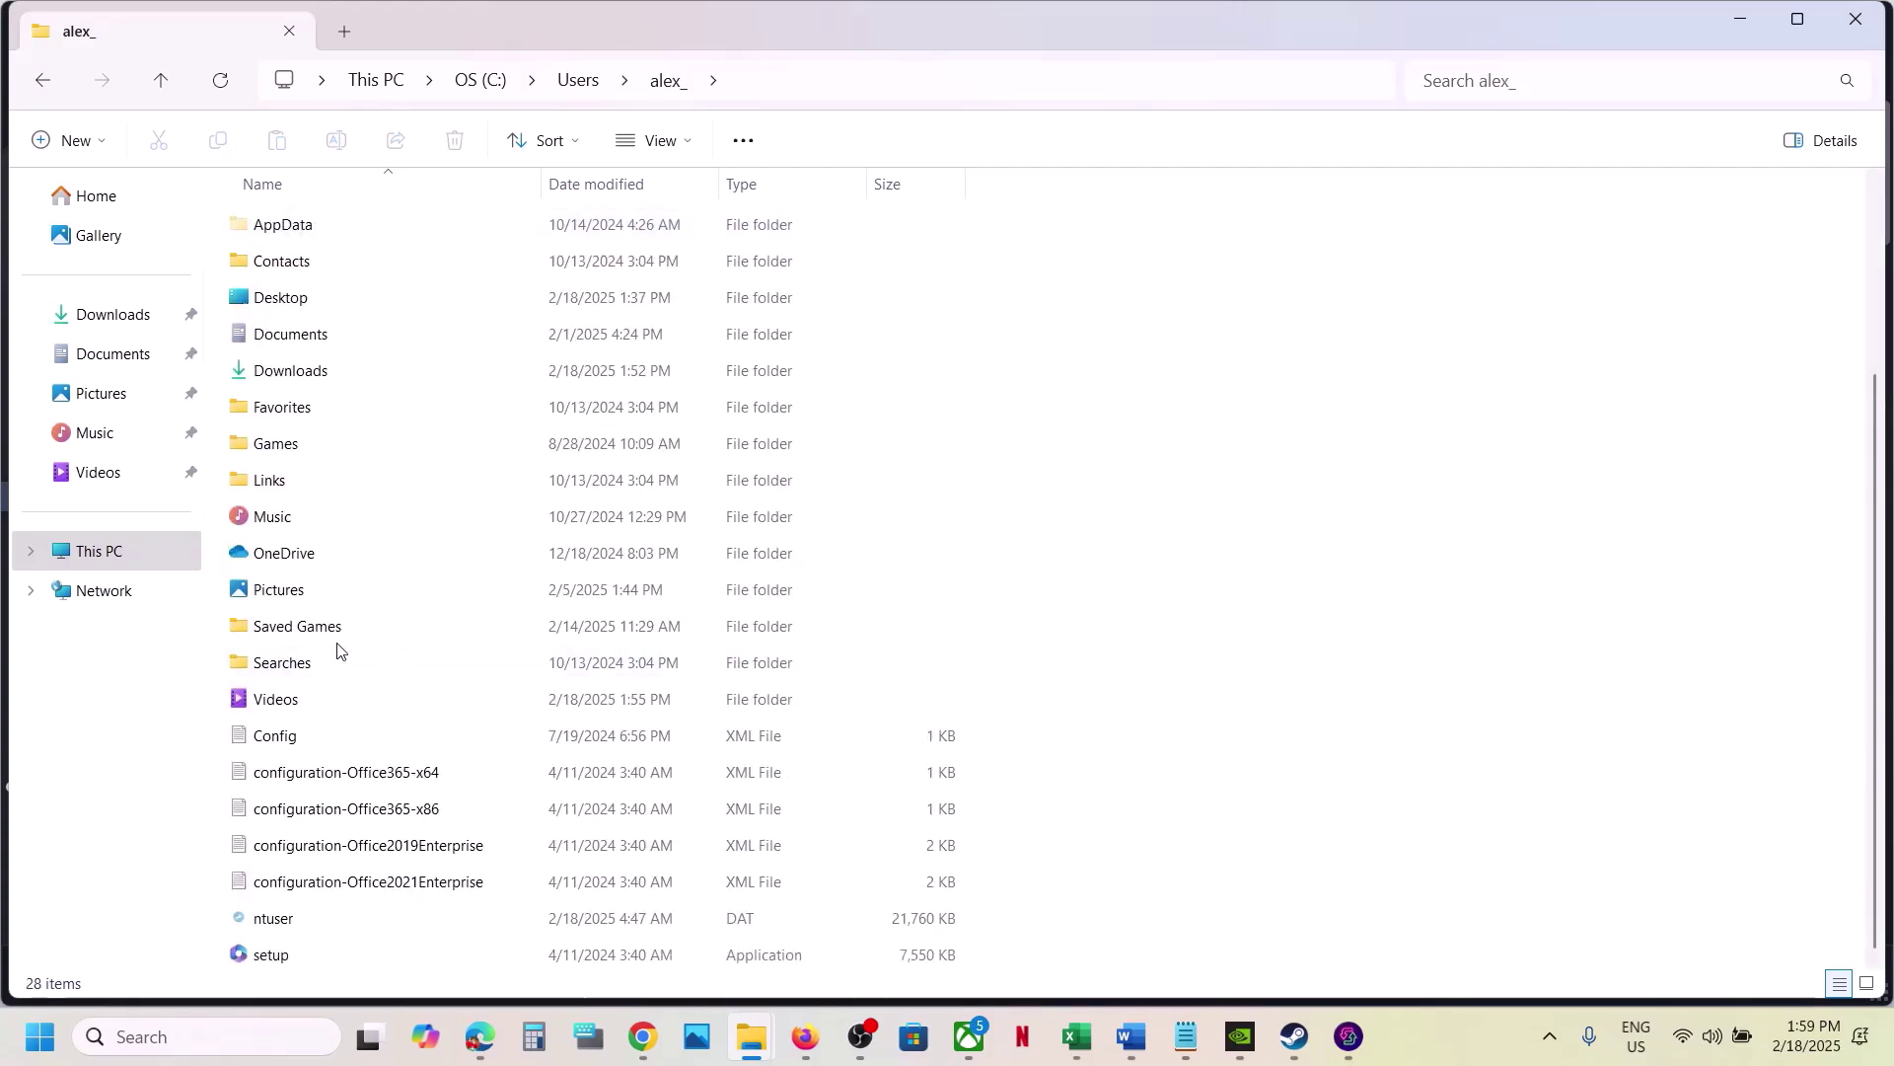
double_click(300, 629)
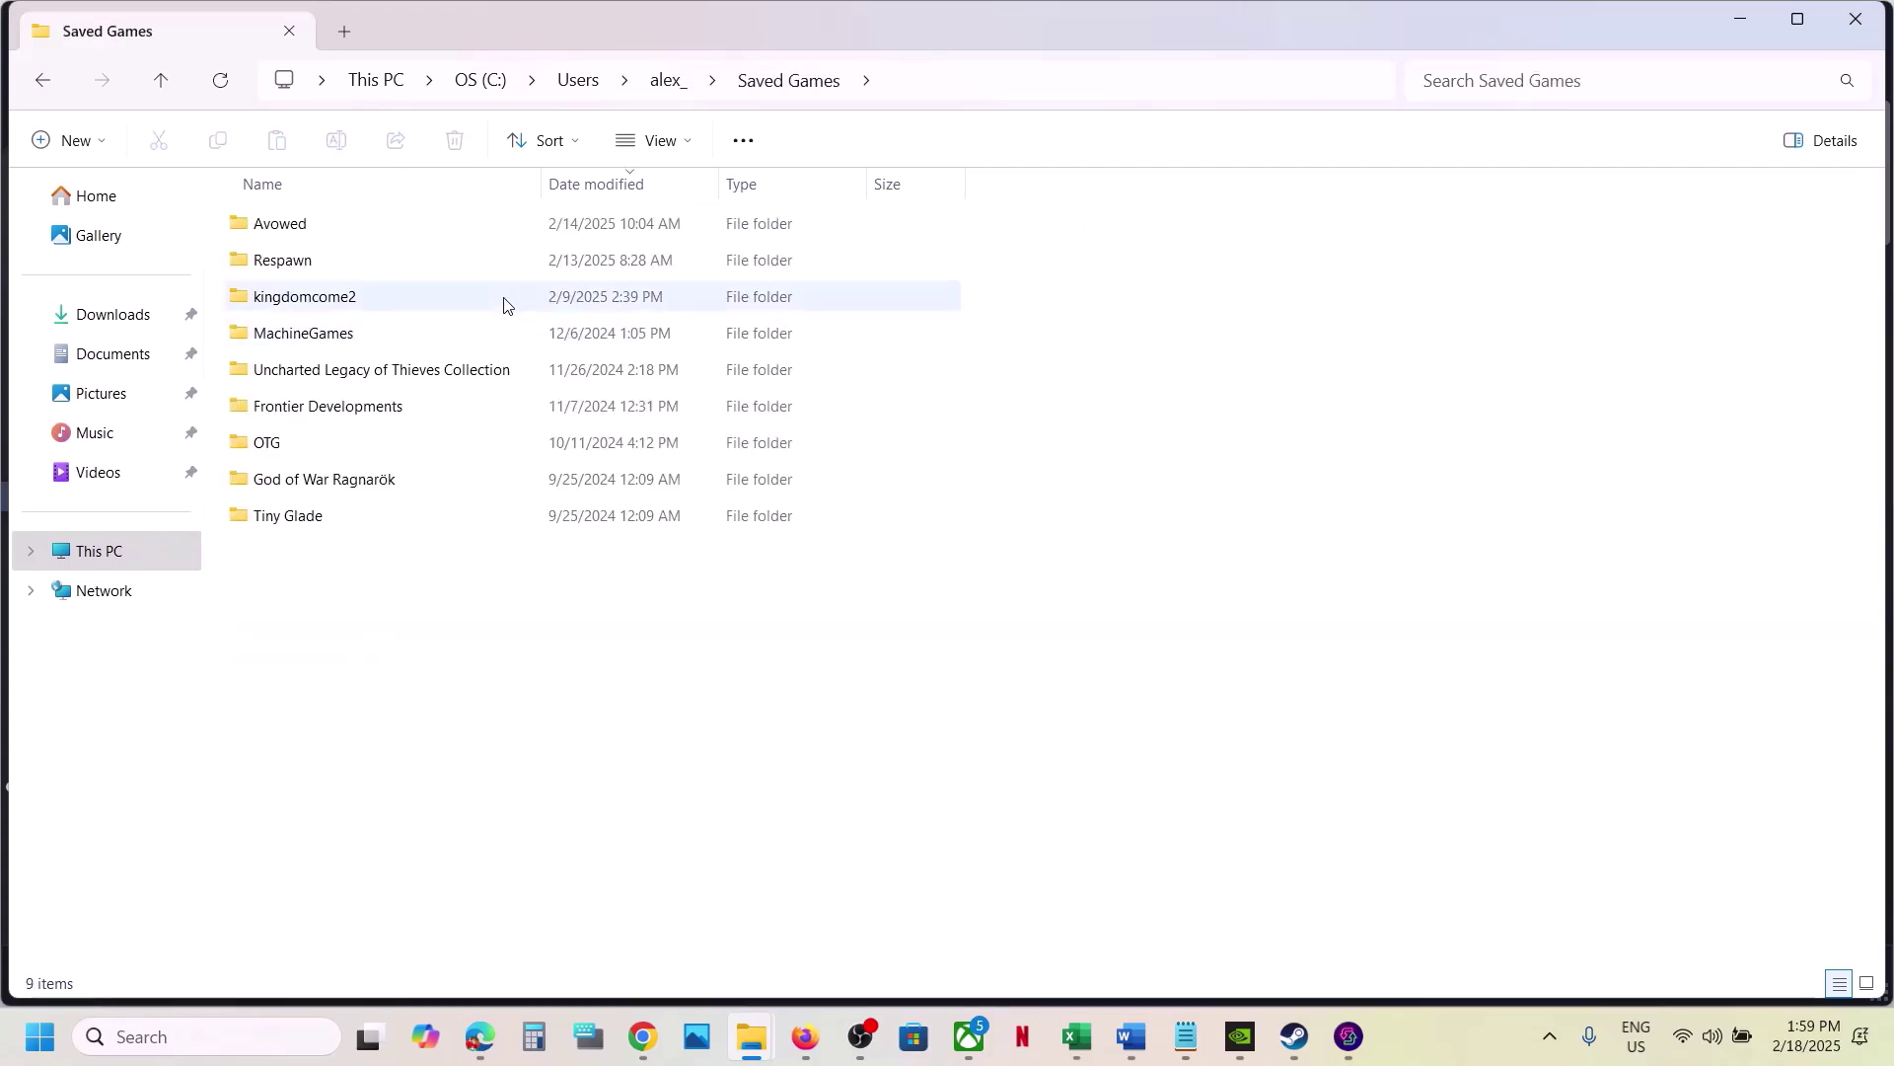
Step: View the save files in the Avowed folder and return to Saved Games
left_click(302, 229)
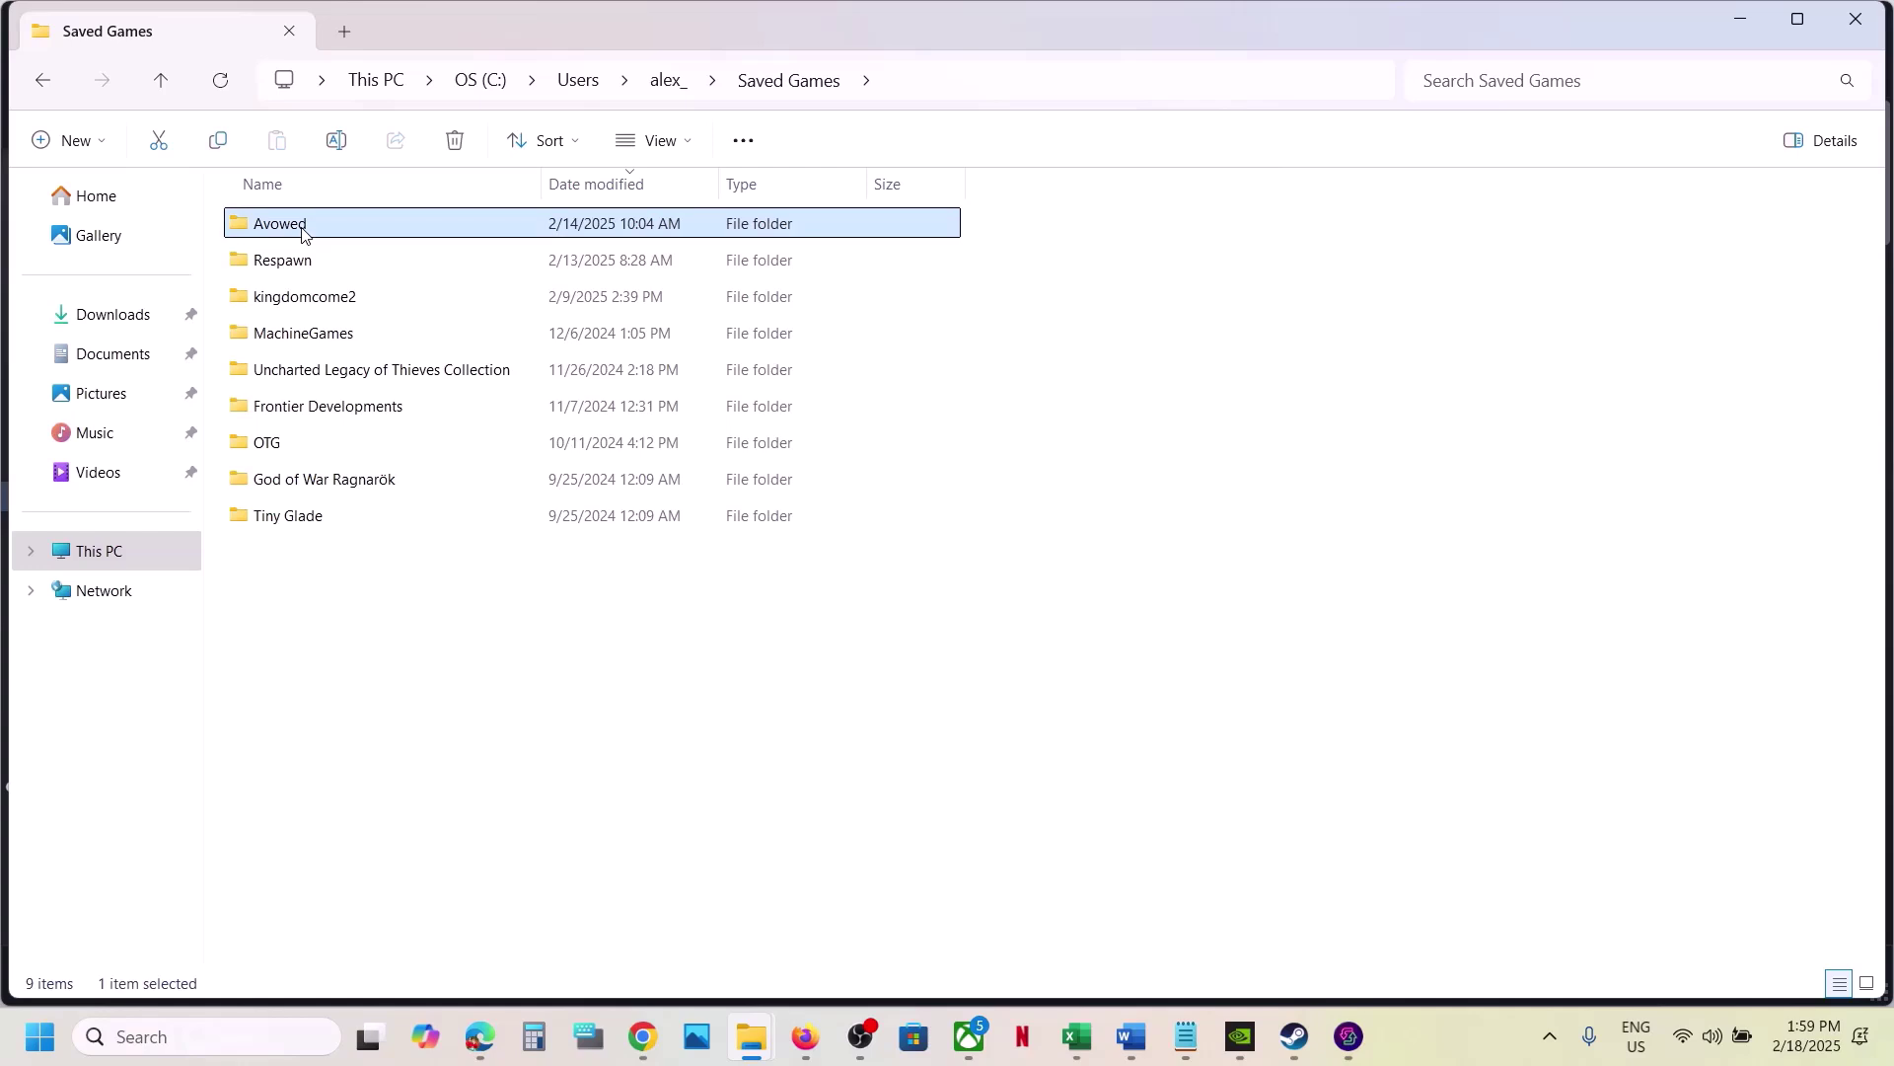
double_click(302, 232)
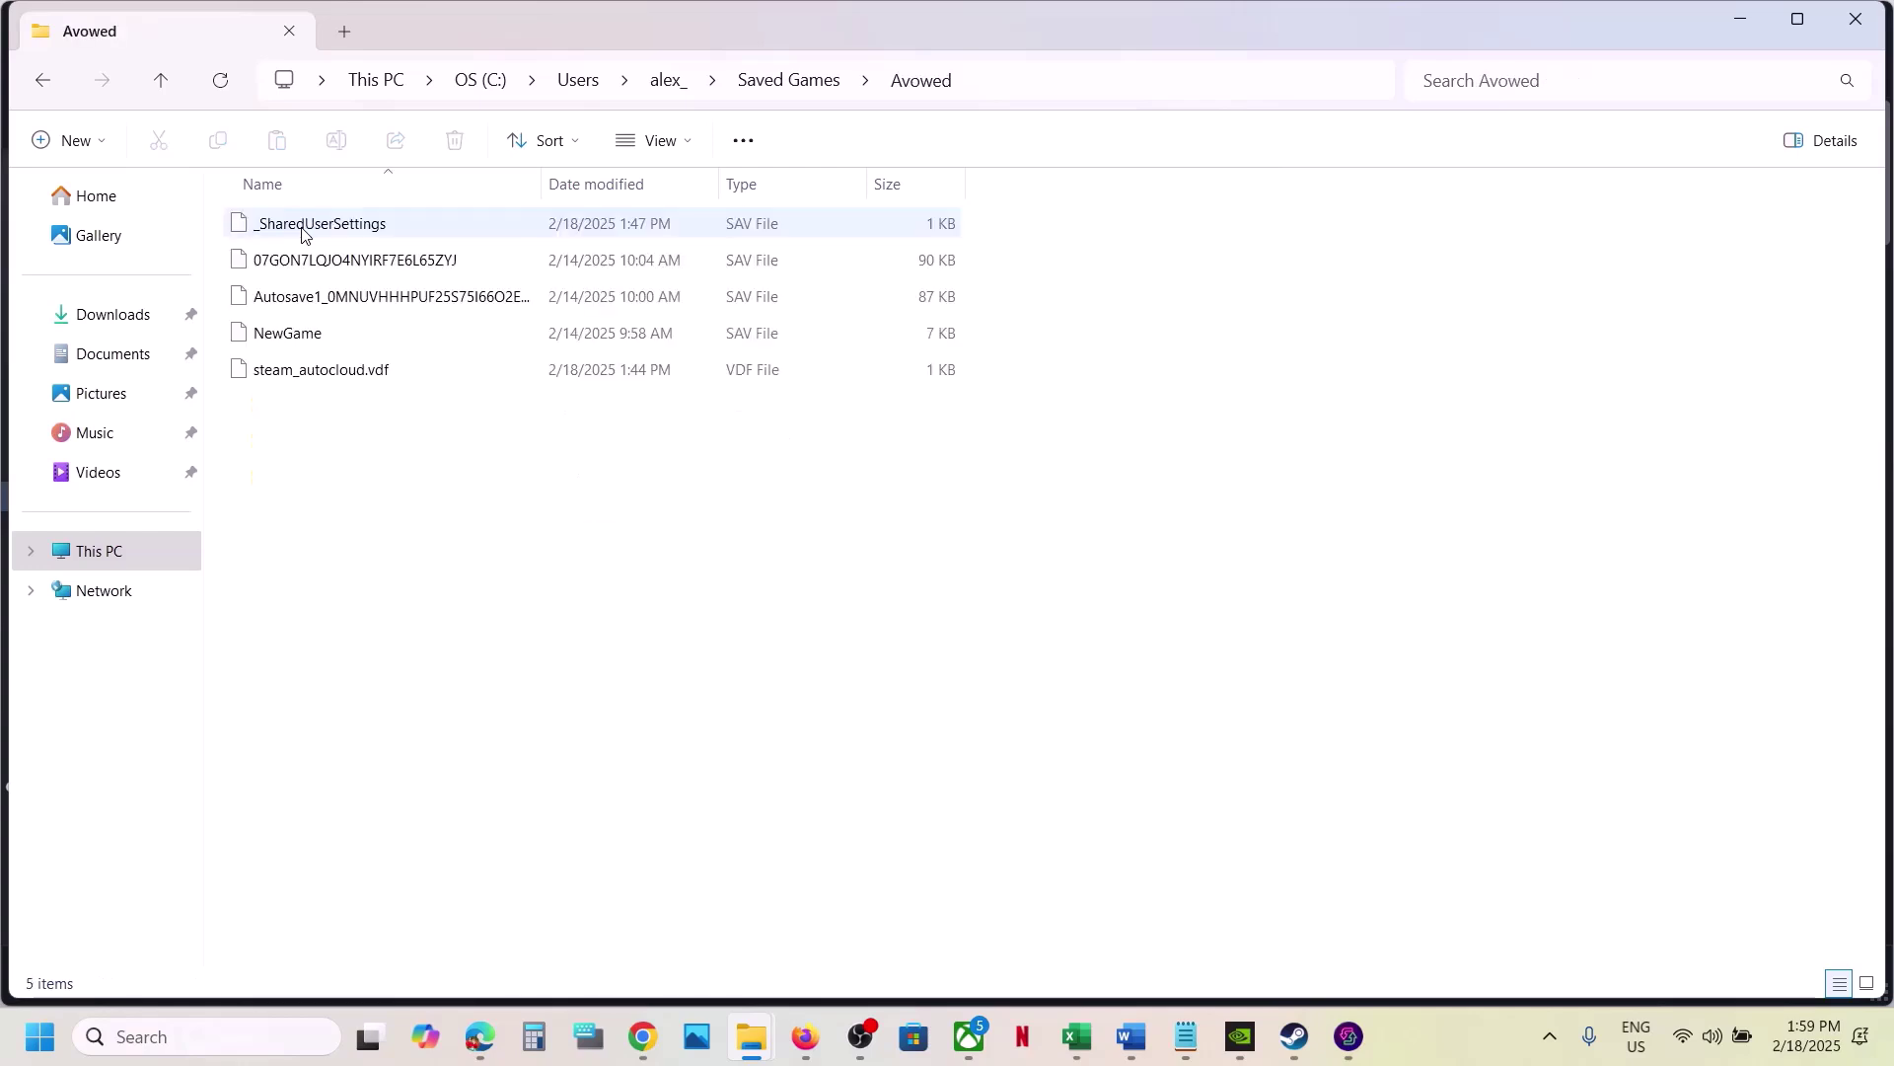
left_click(164, 77)
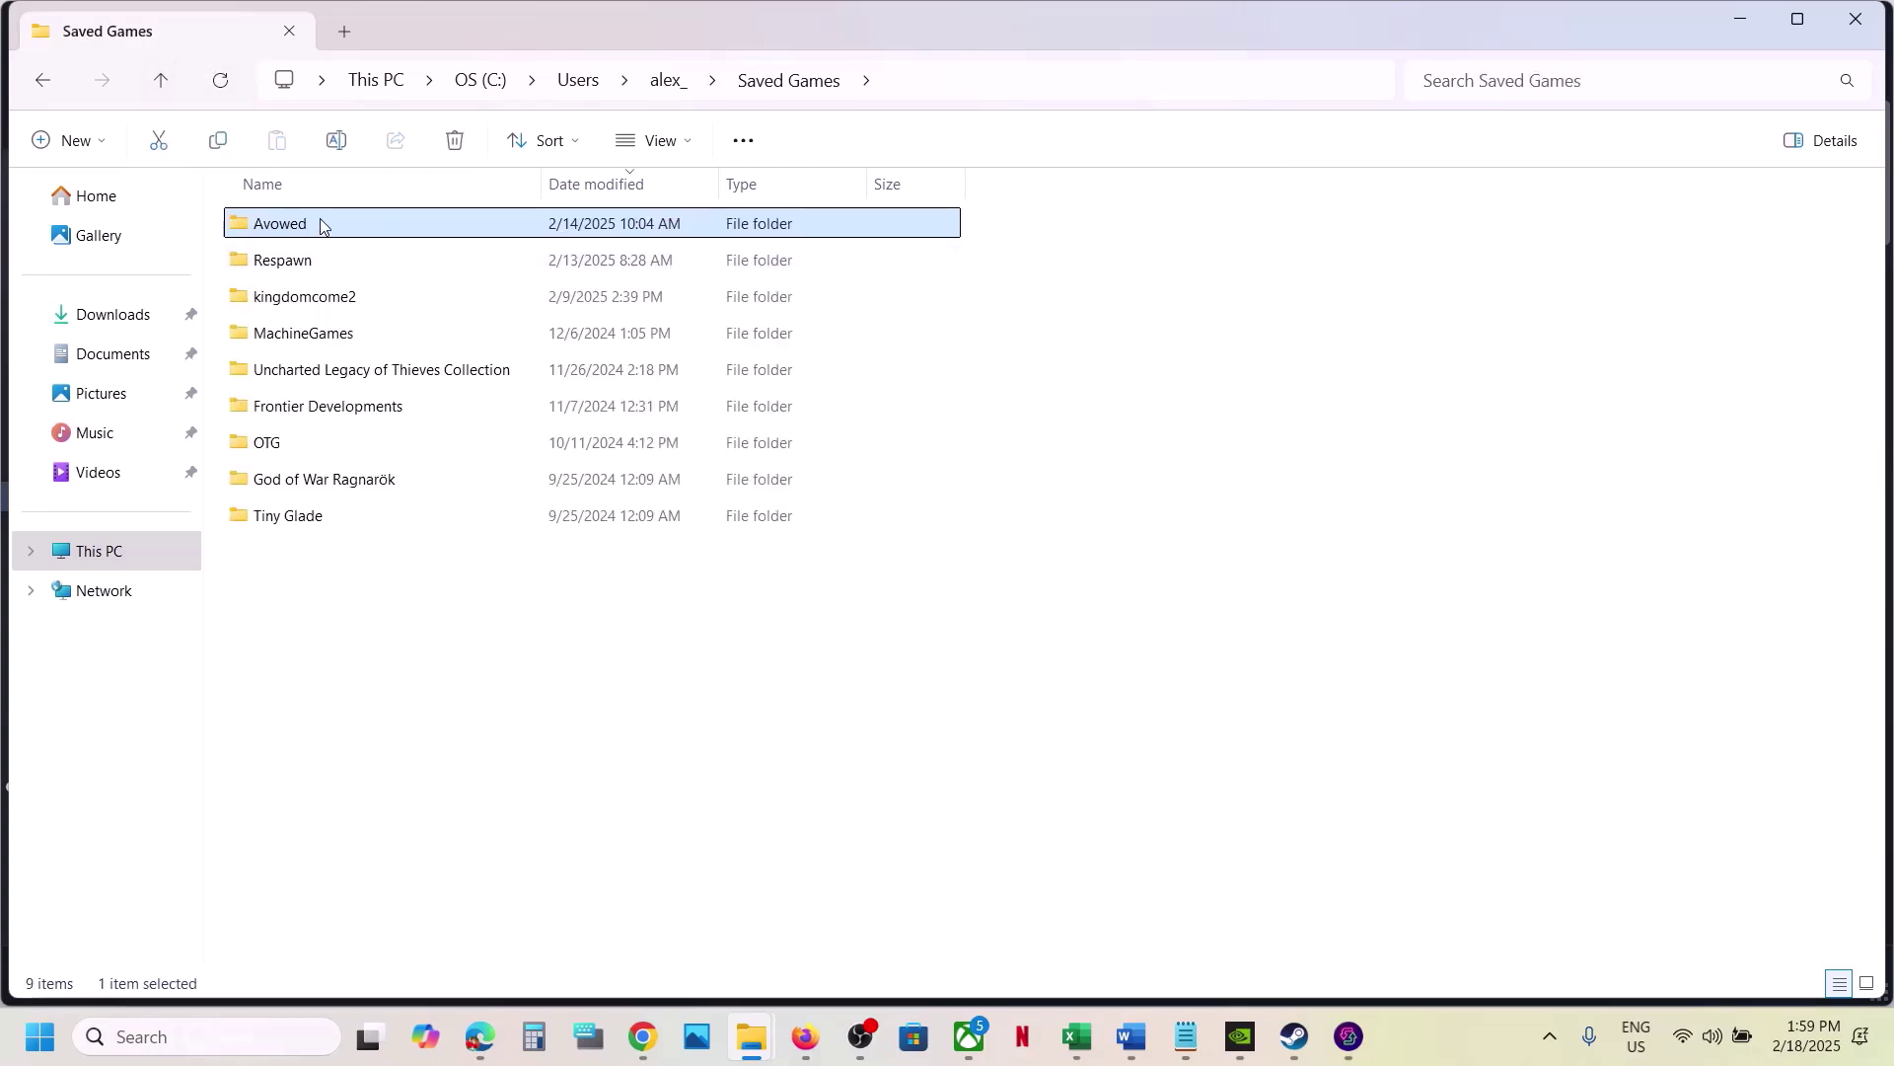
Step: Back up the Avowed save folder by copying it to the desktop, replacing the files with the same names
right_click(309, 228)
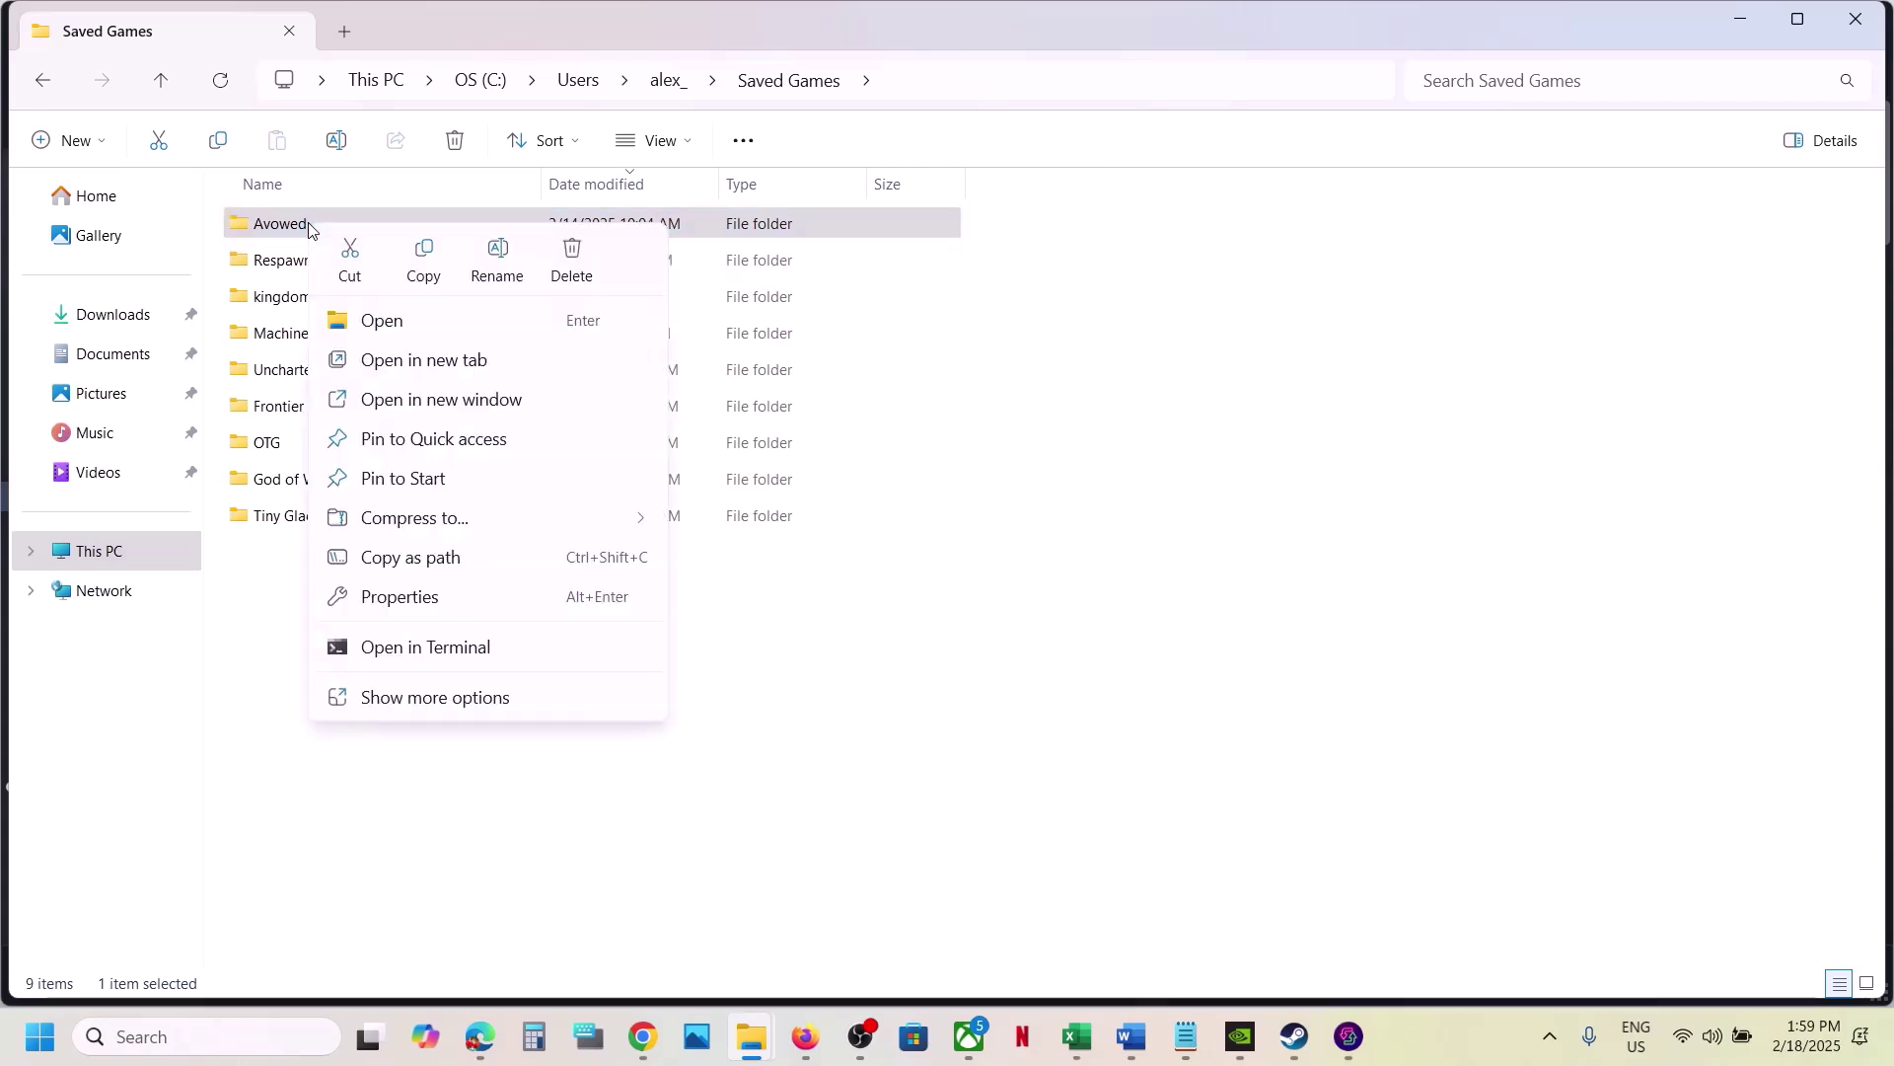
left_click(435, 273)
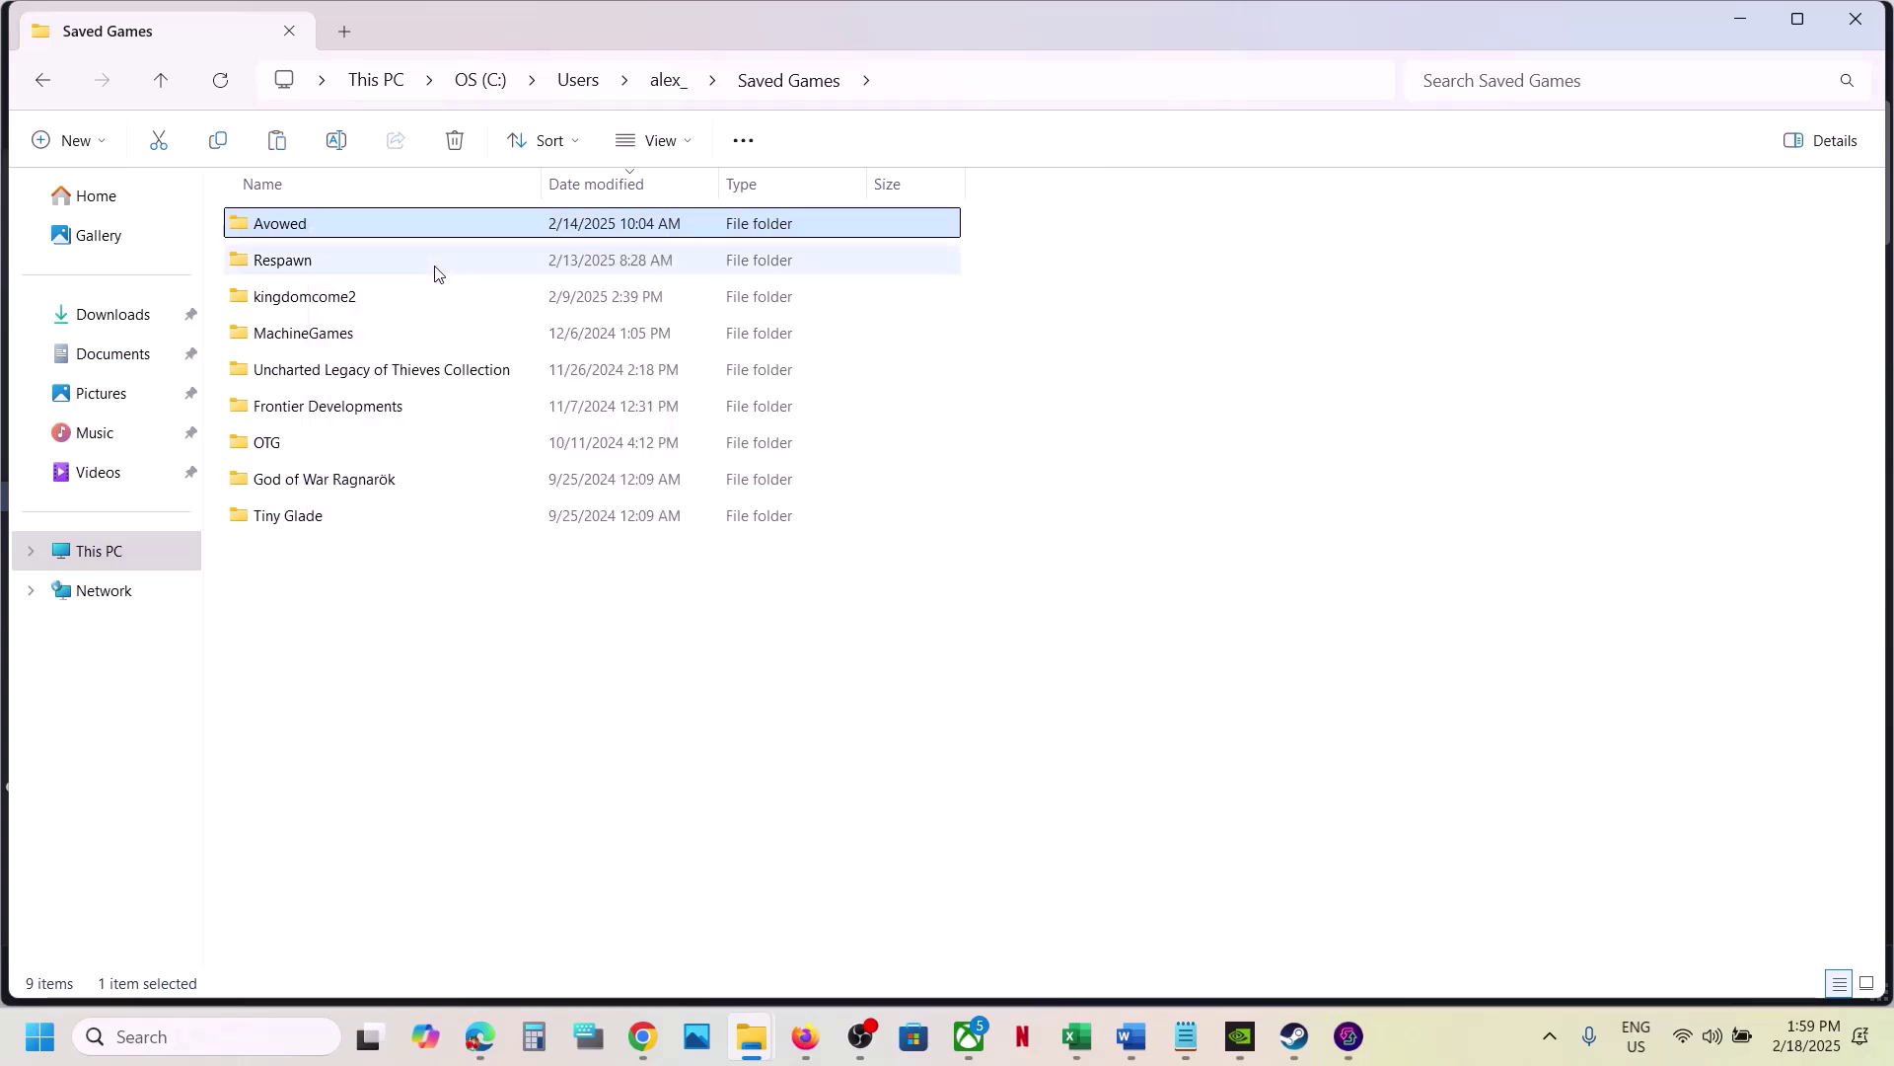
key("super+d")
key("ctrl+v")
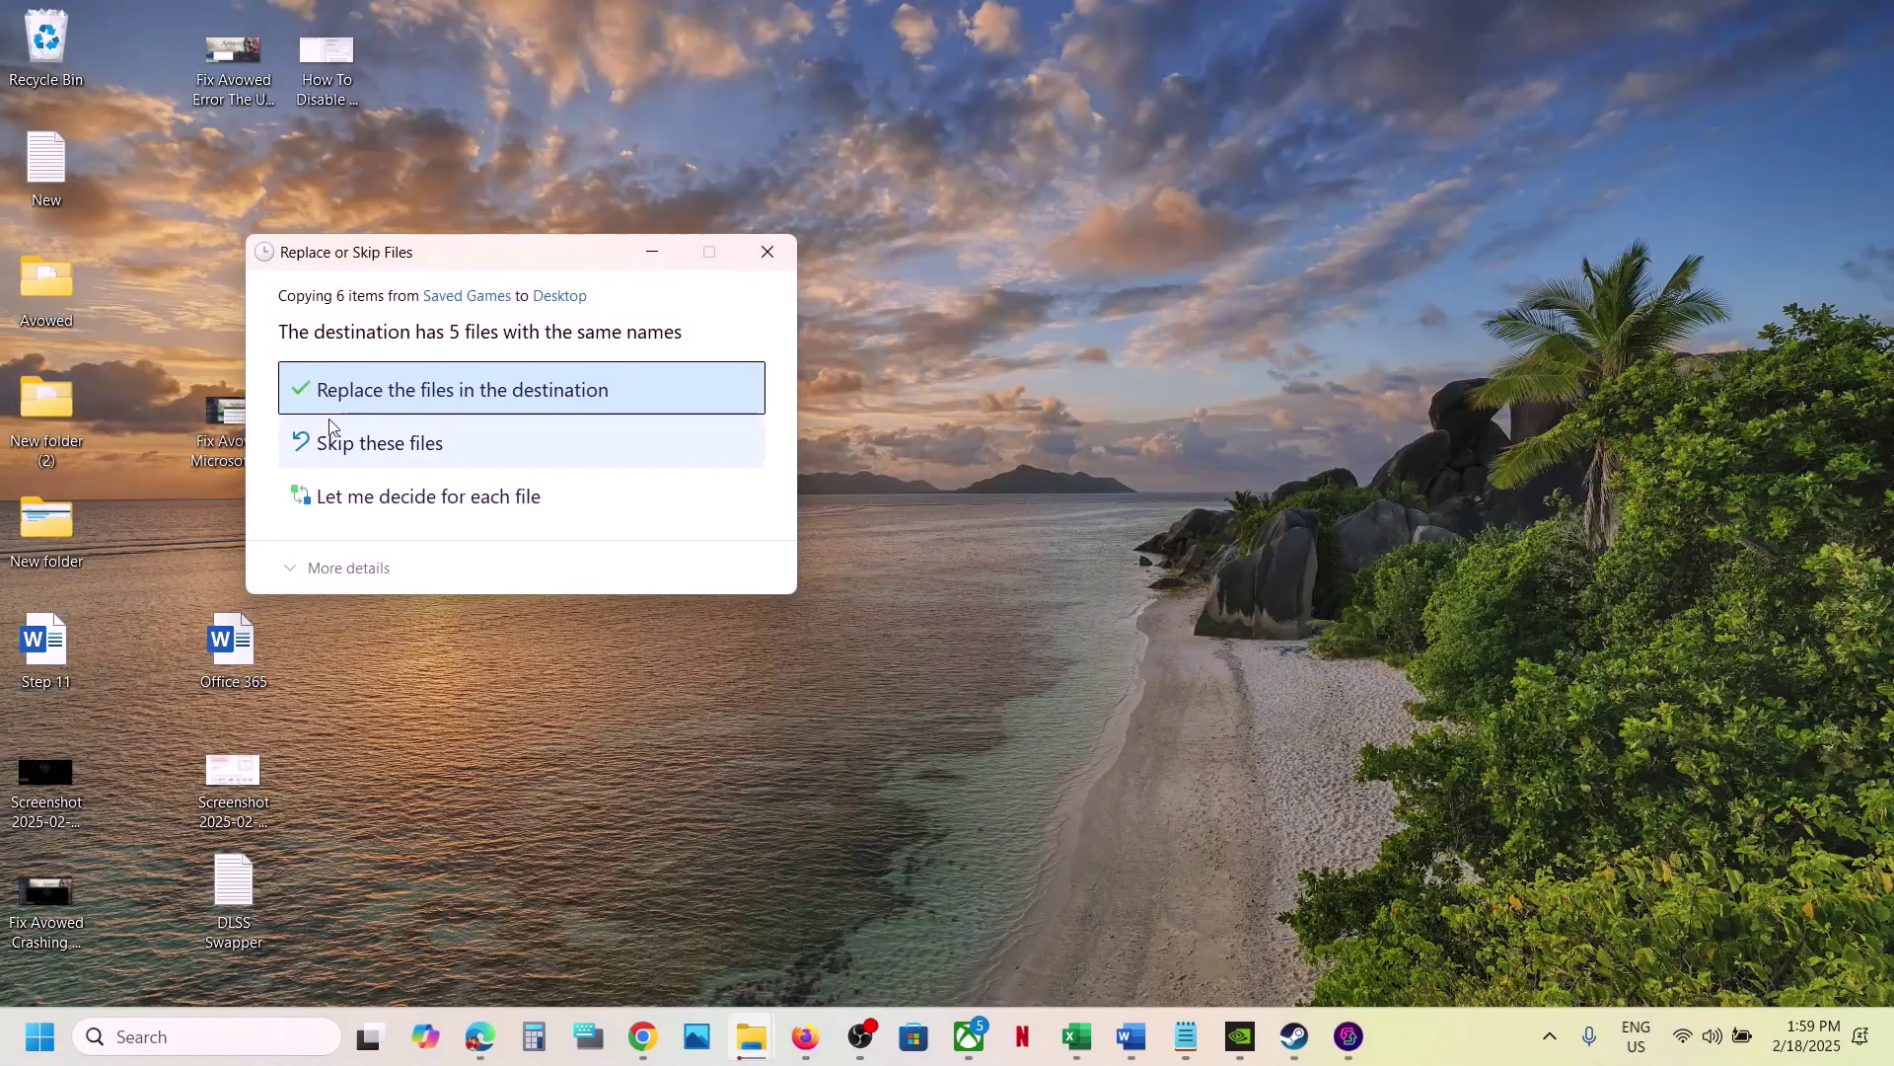
left_click(330, 390)
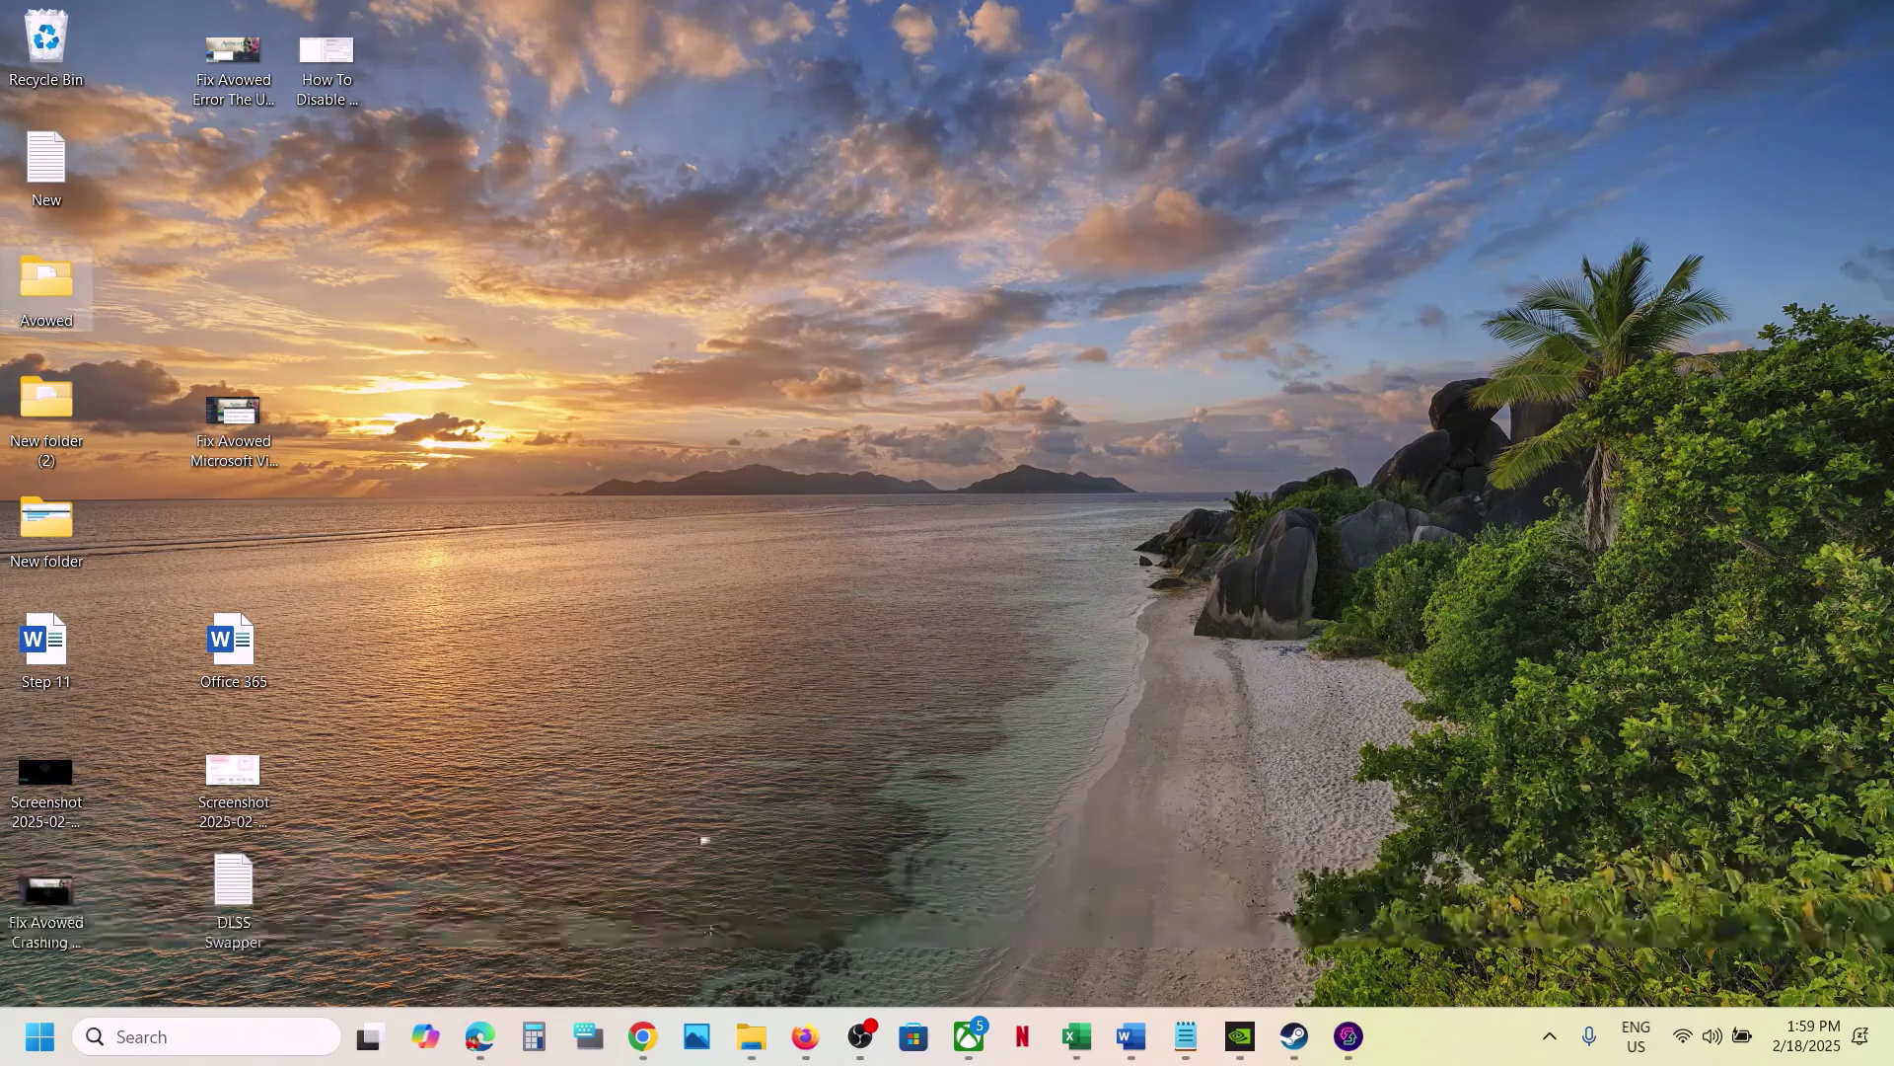
Step: Return to the Saved Games folder and rename the Avowed folder as Avowed.old
mouse_move(752, 1036)
left_click(877, 950)
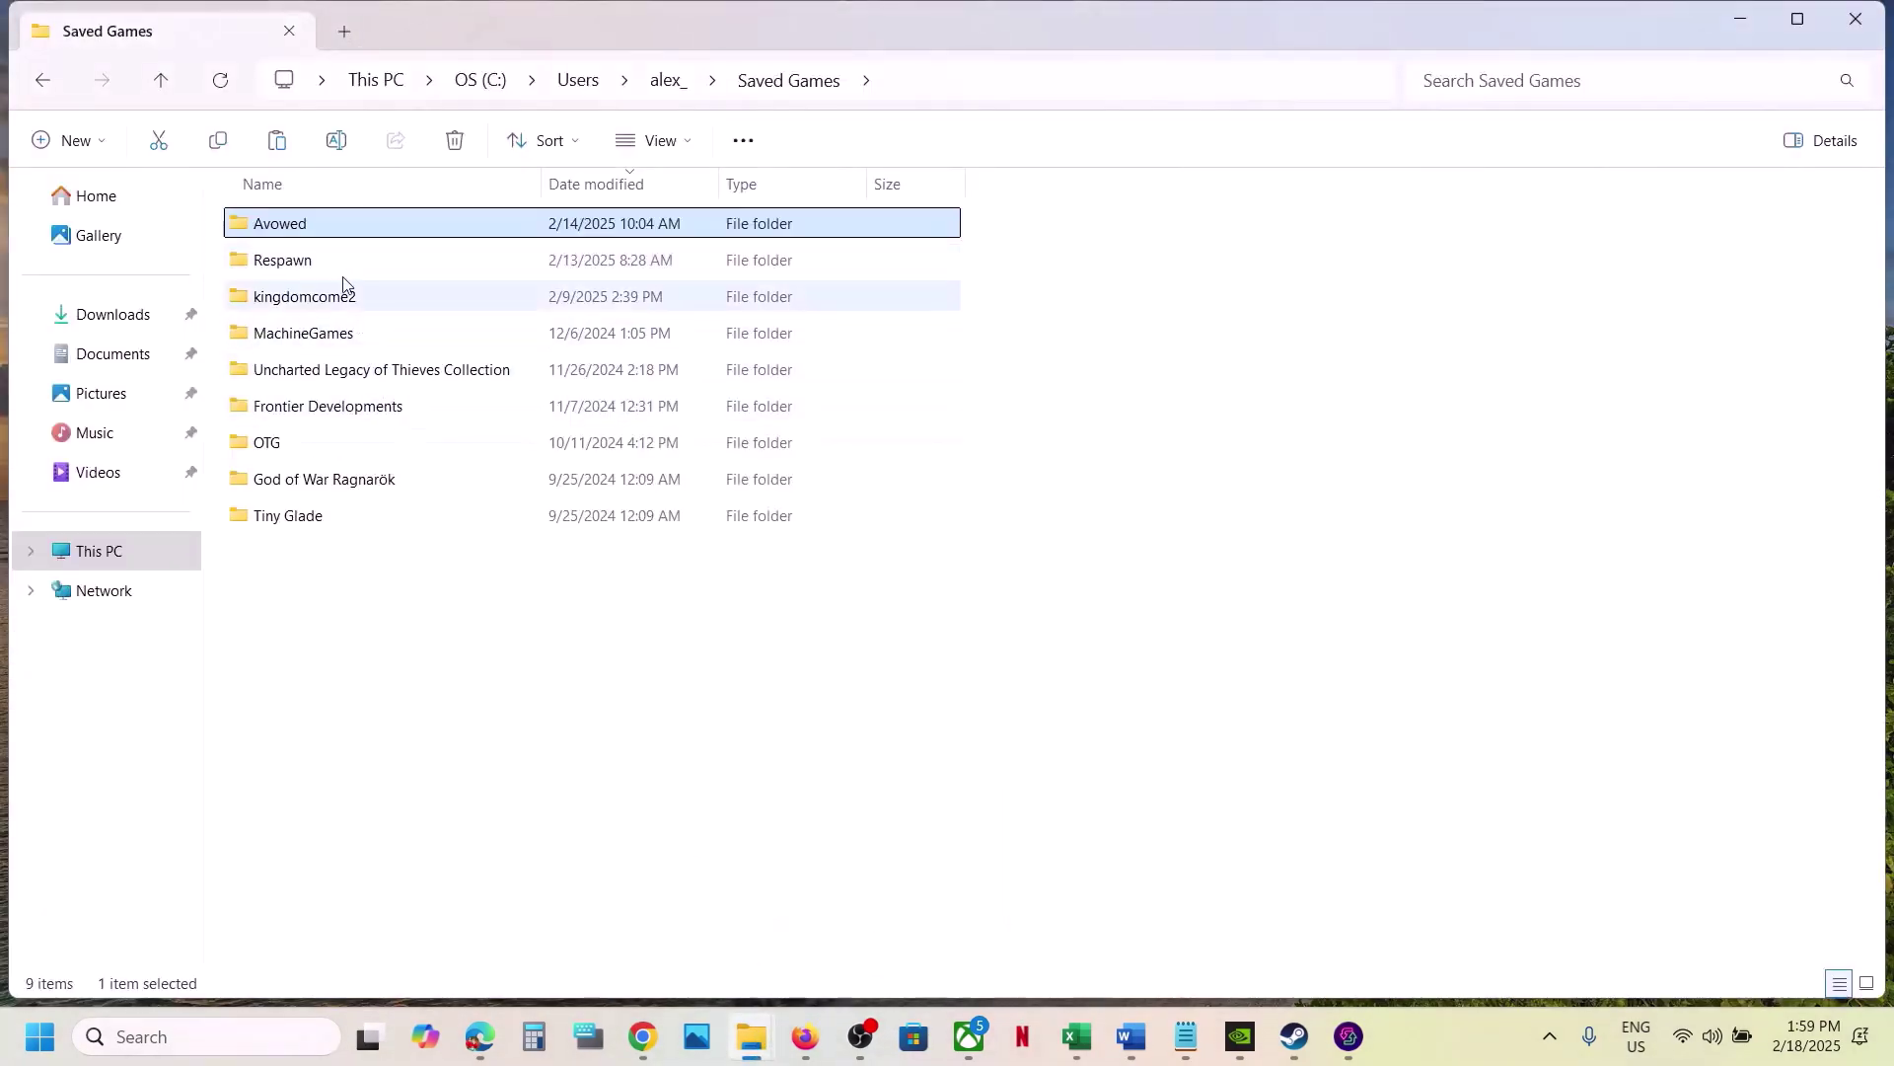
right_click(338, 237)
left_click(595, 266)
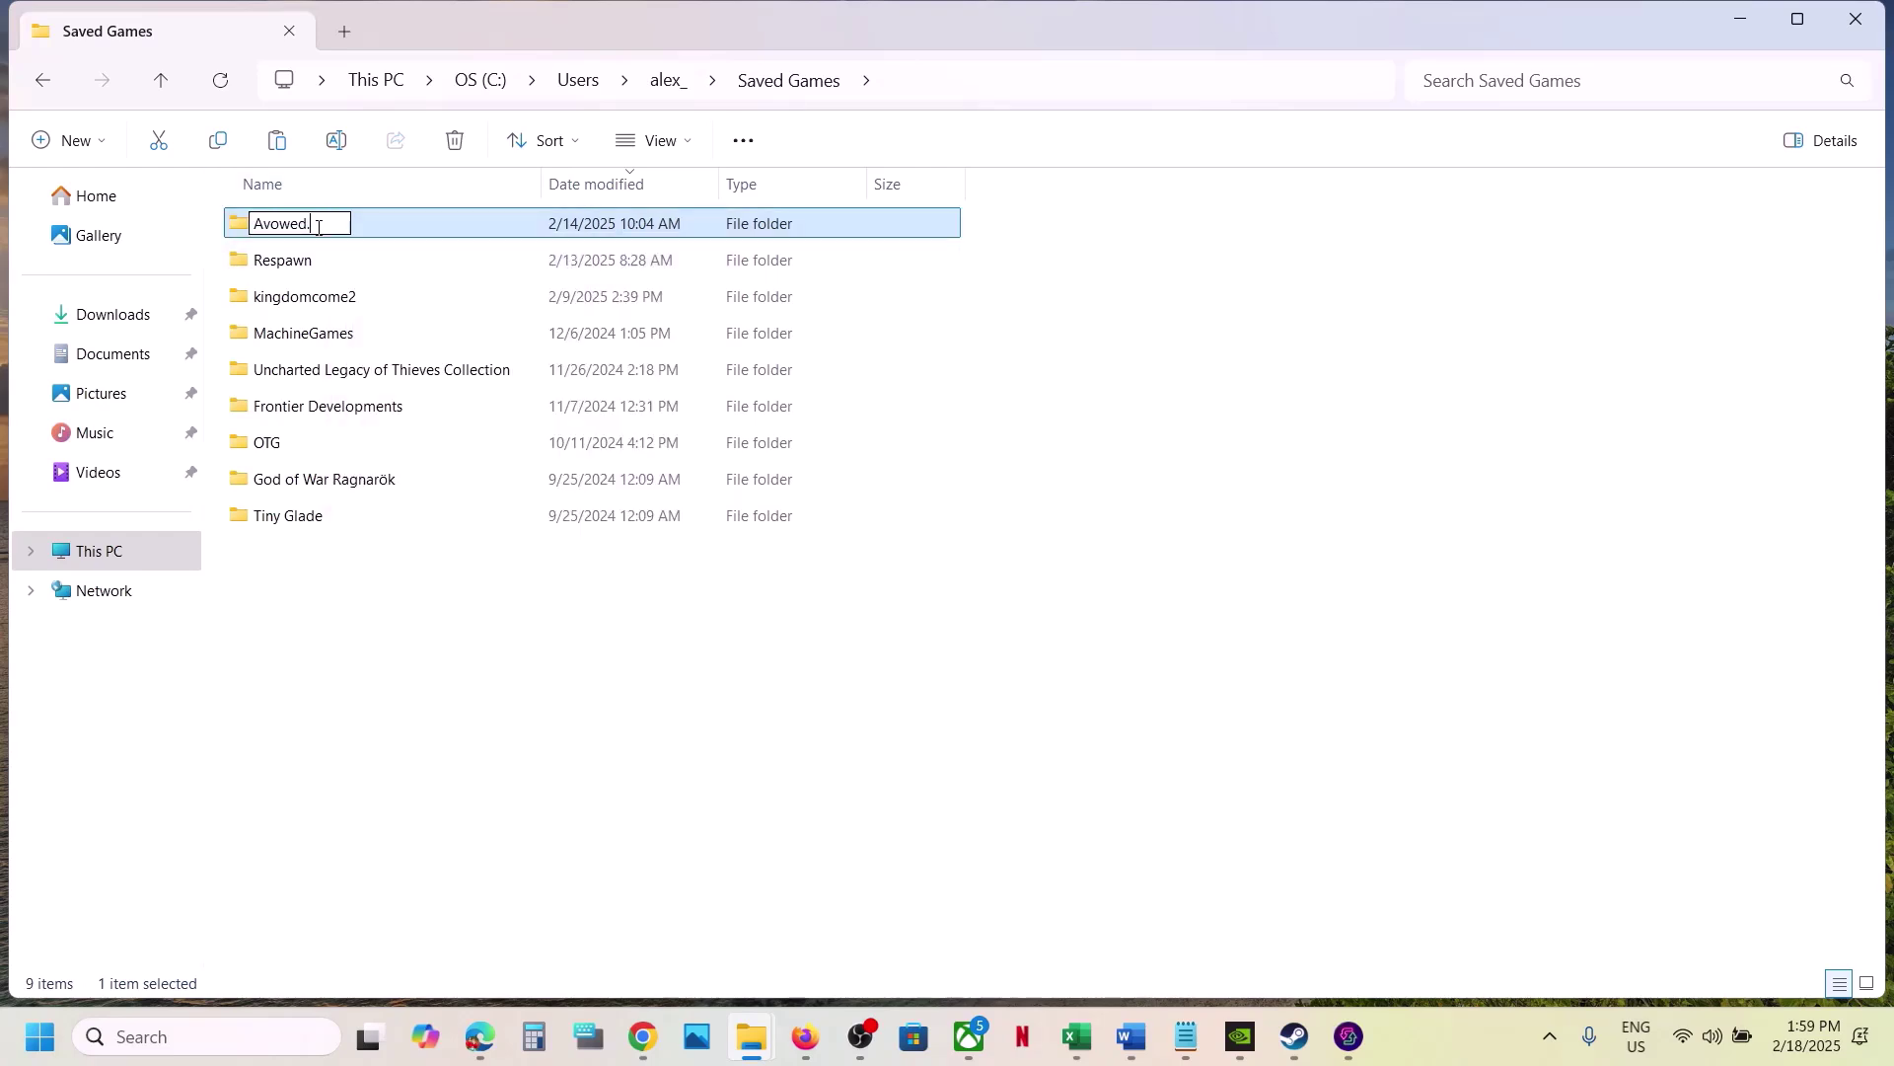
left_click(469, 652)
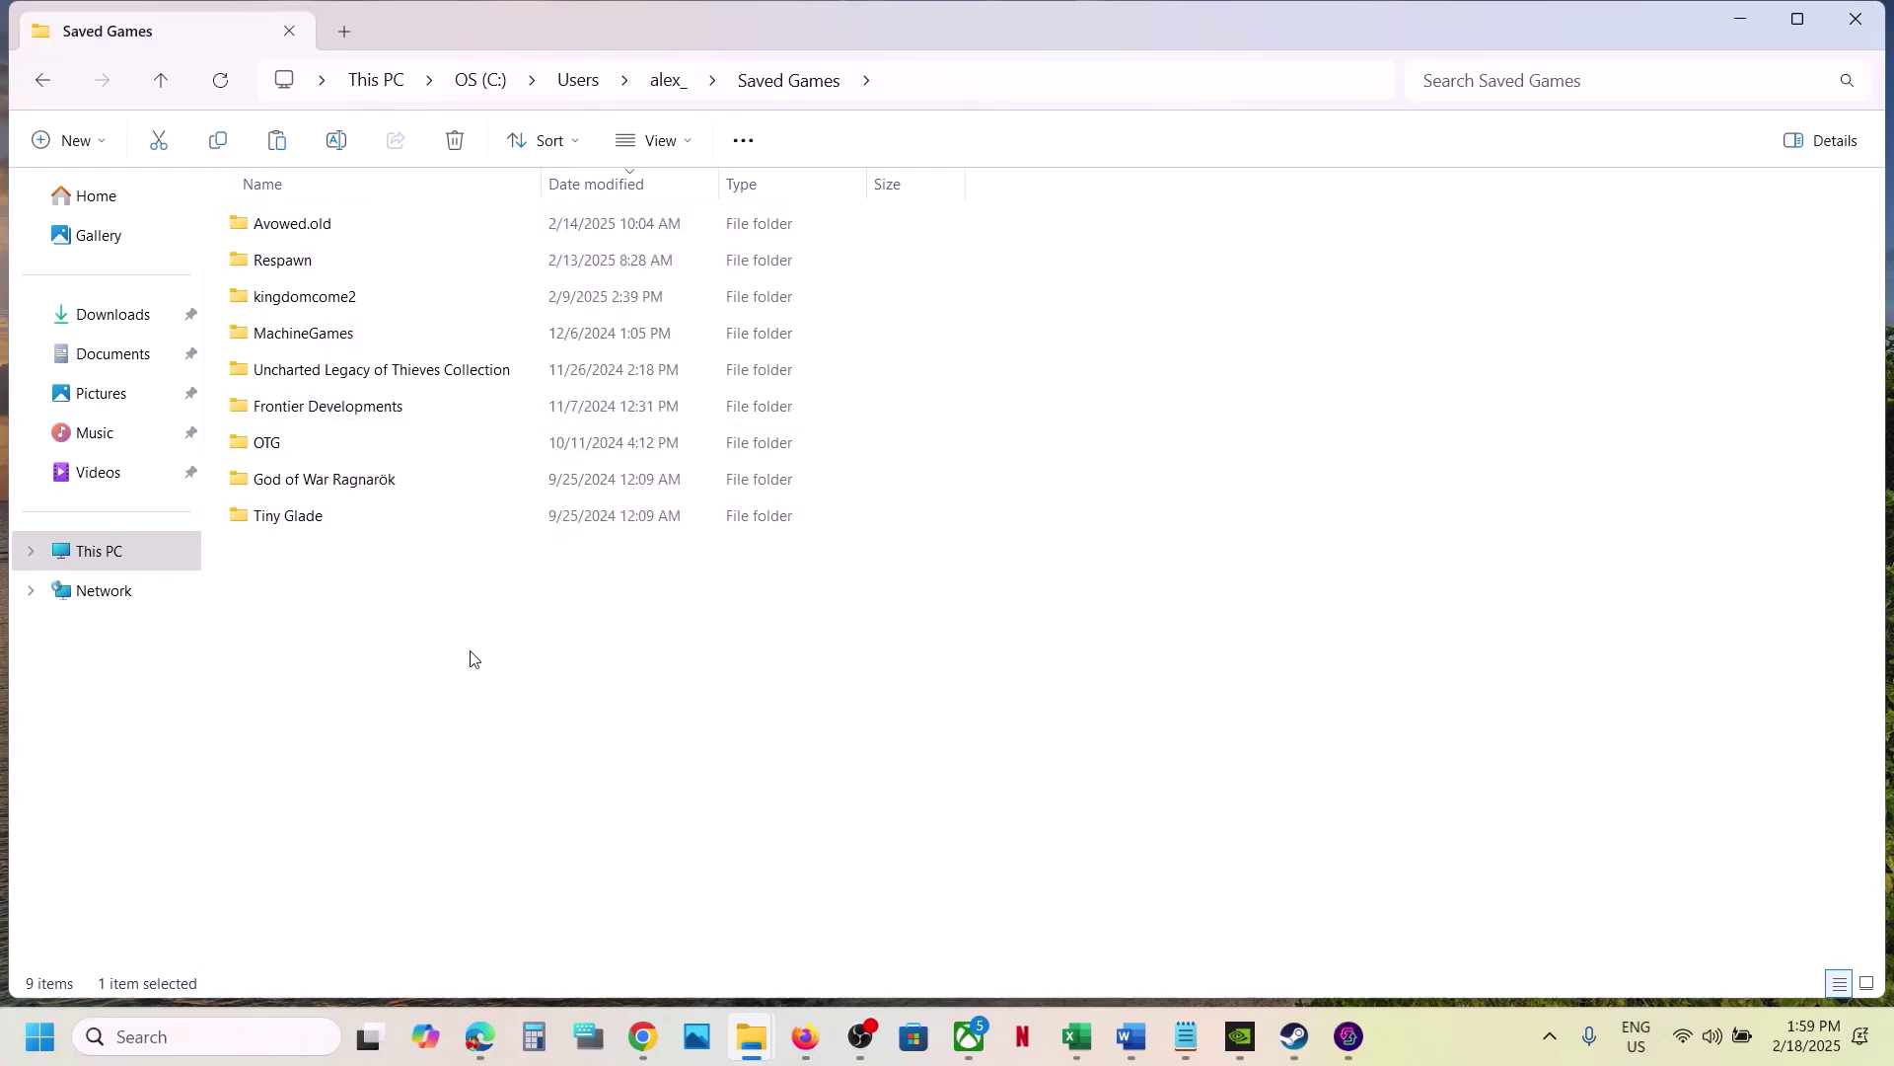
Step: Bring up Steam, switch back to the Word guide, and copy the Visual C++ download link under Step 11
left_click(1296, 1037)
left_click(1131, 1037)
scroll(717, 740, "down", 3)
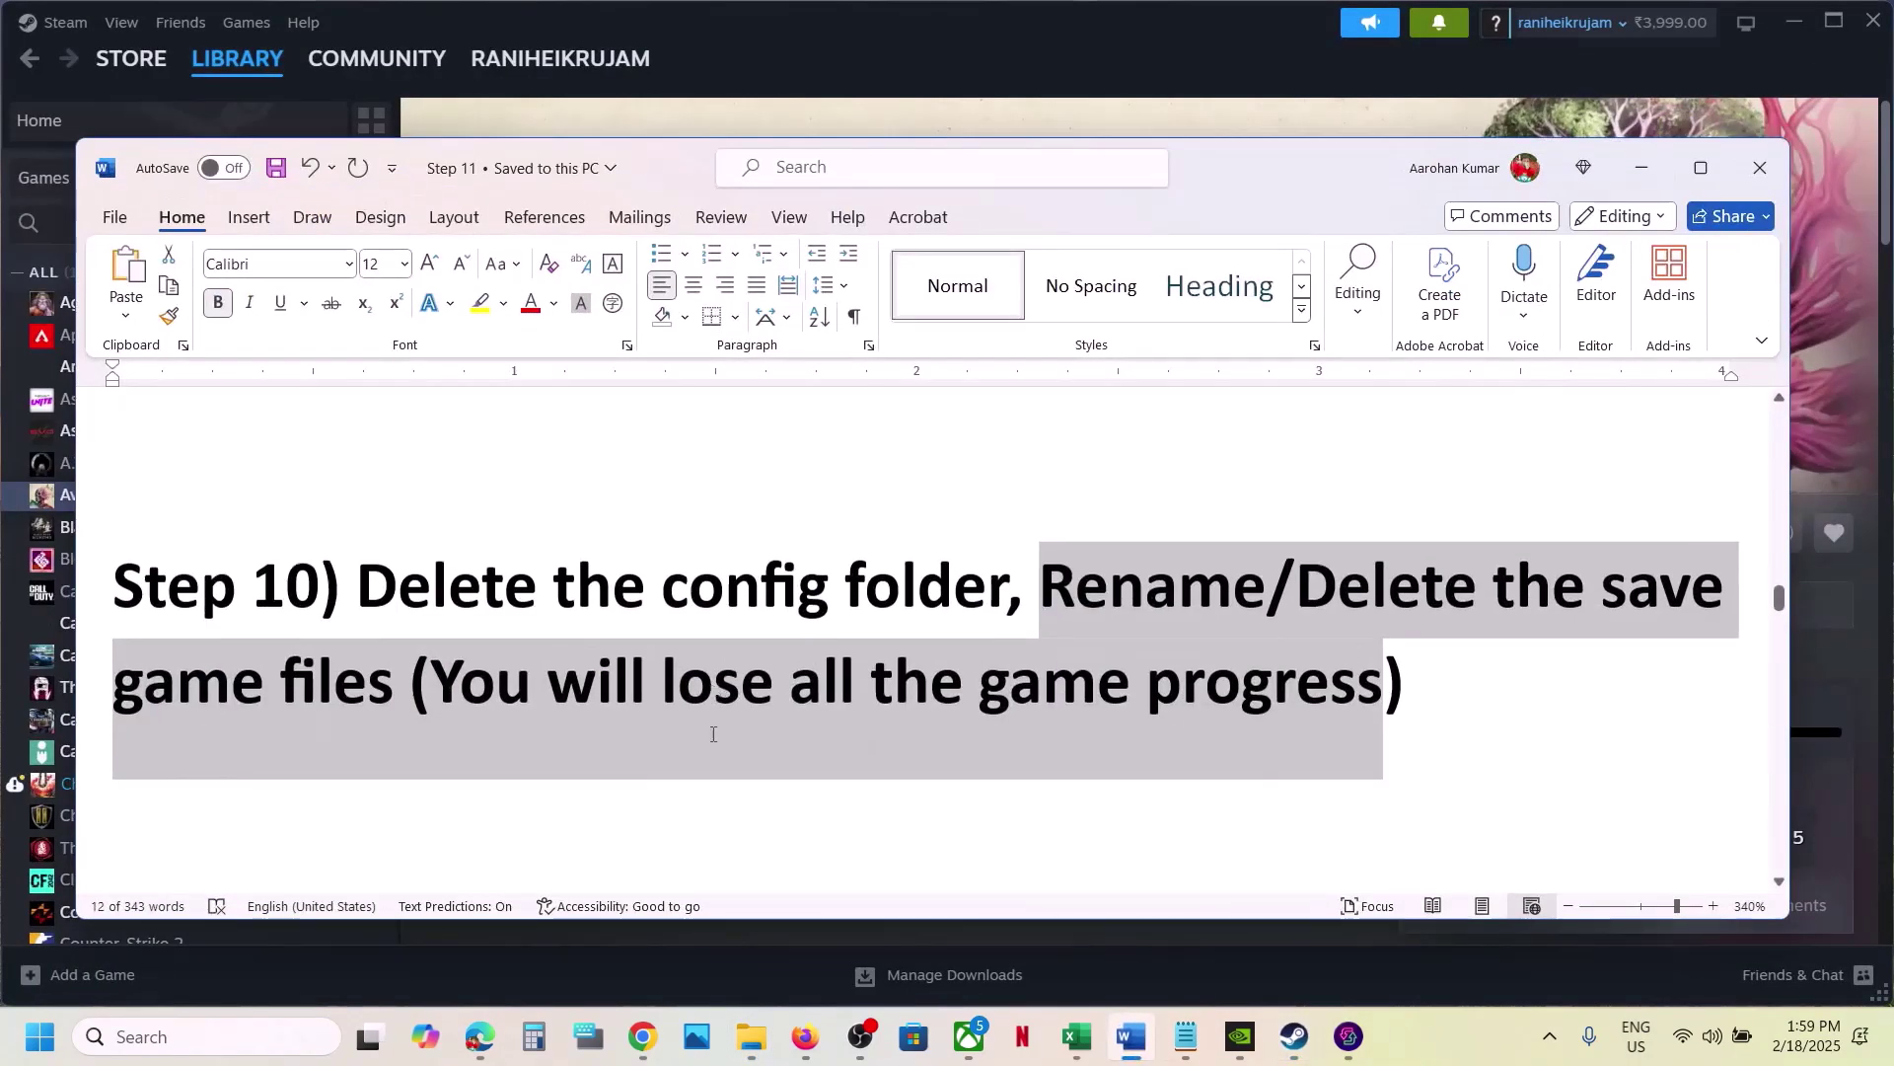
left_click(1122, 813)
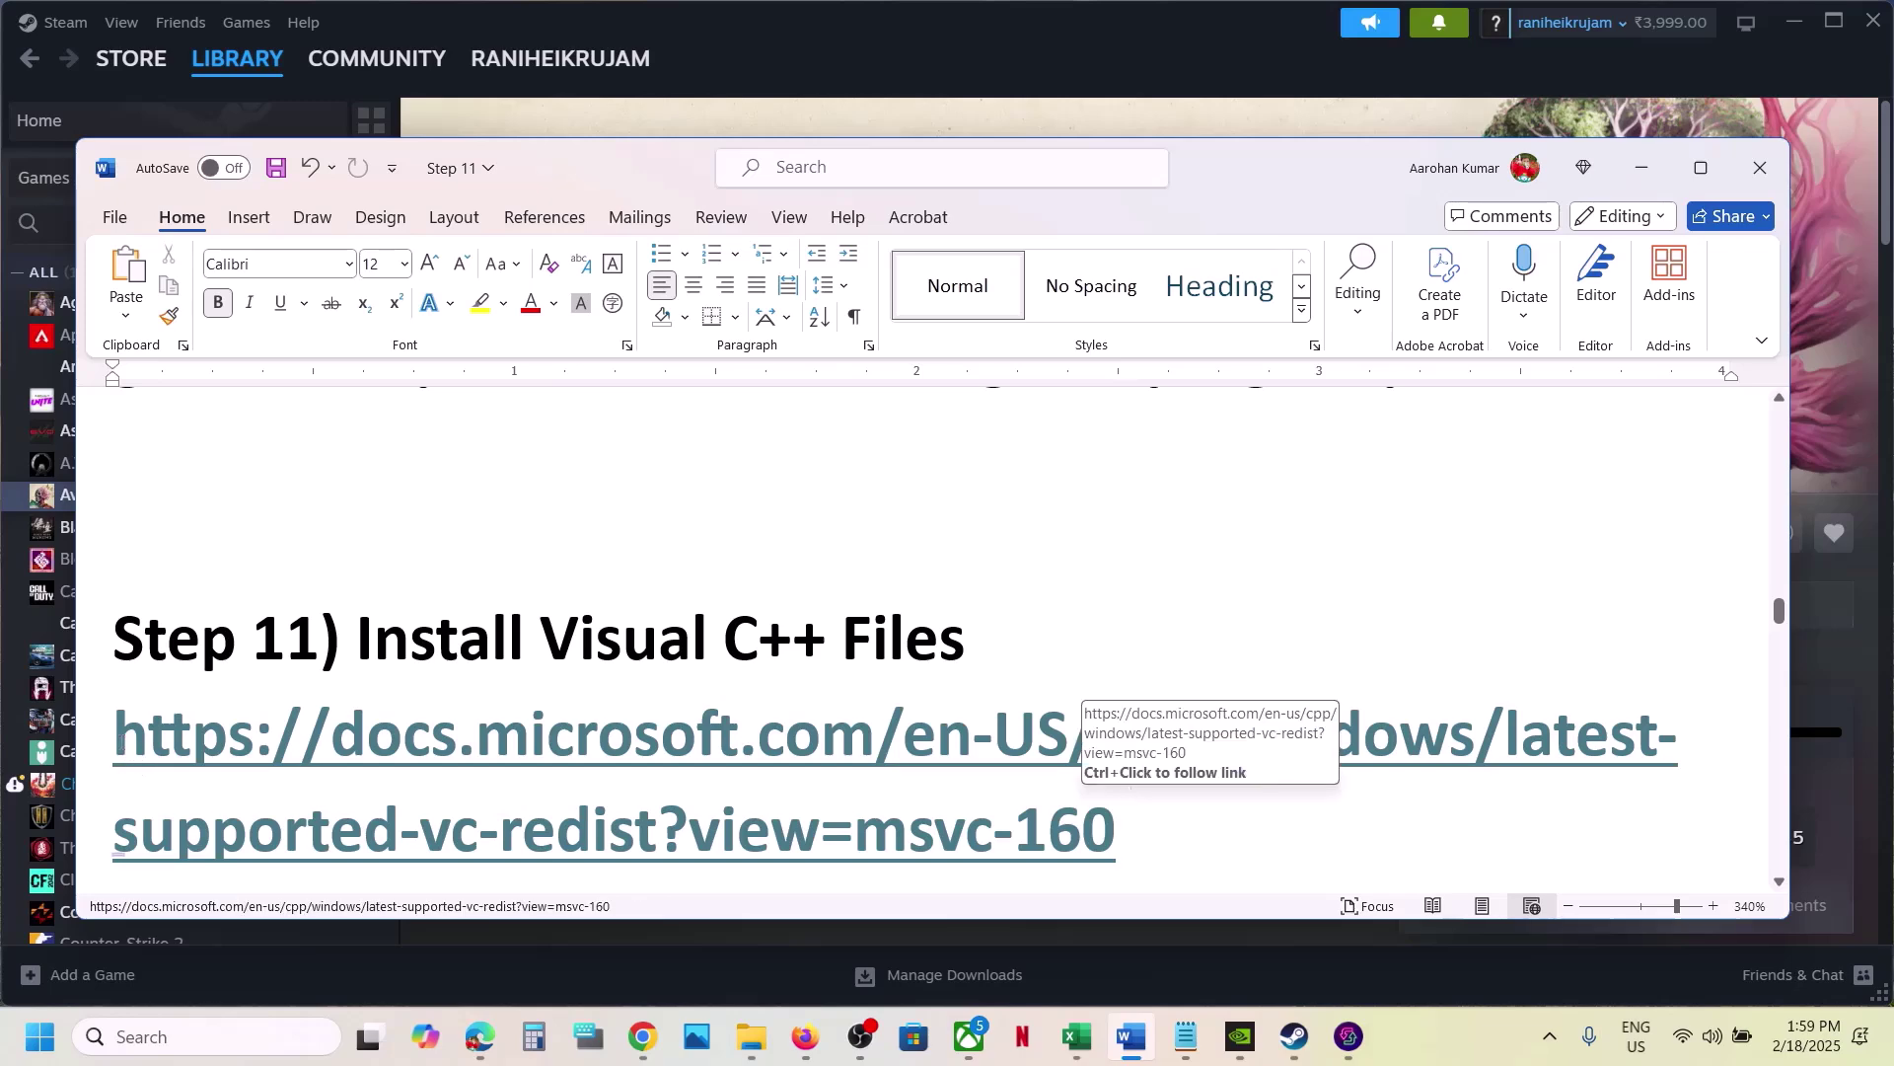
triple_click(1124, 838)
scroll(1129, 875, "down", 1)
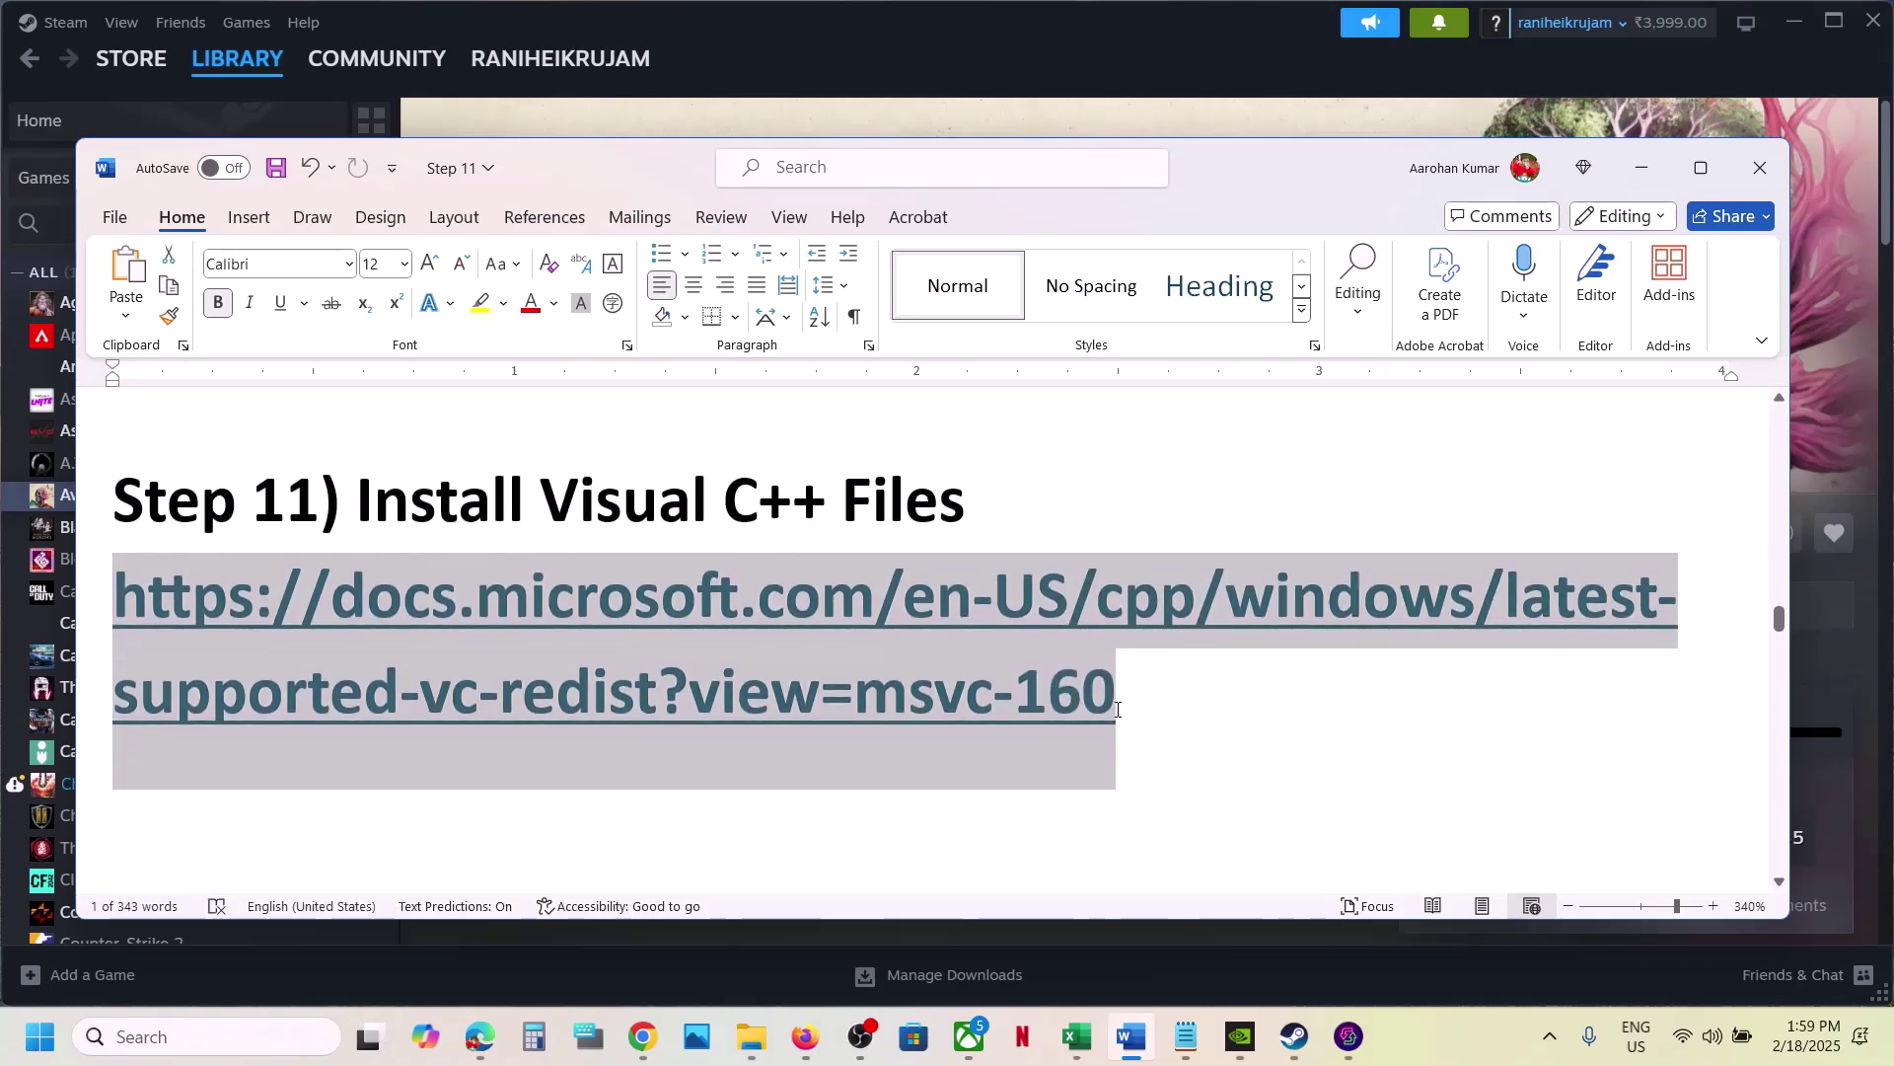
Step: Switch to Chrome and load the copied Visual C++ redistributable link in a new tab
mouse_move(644, 1036)
left_click(757, 932)
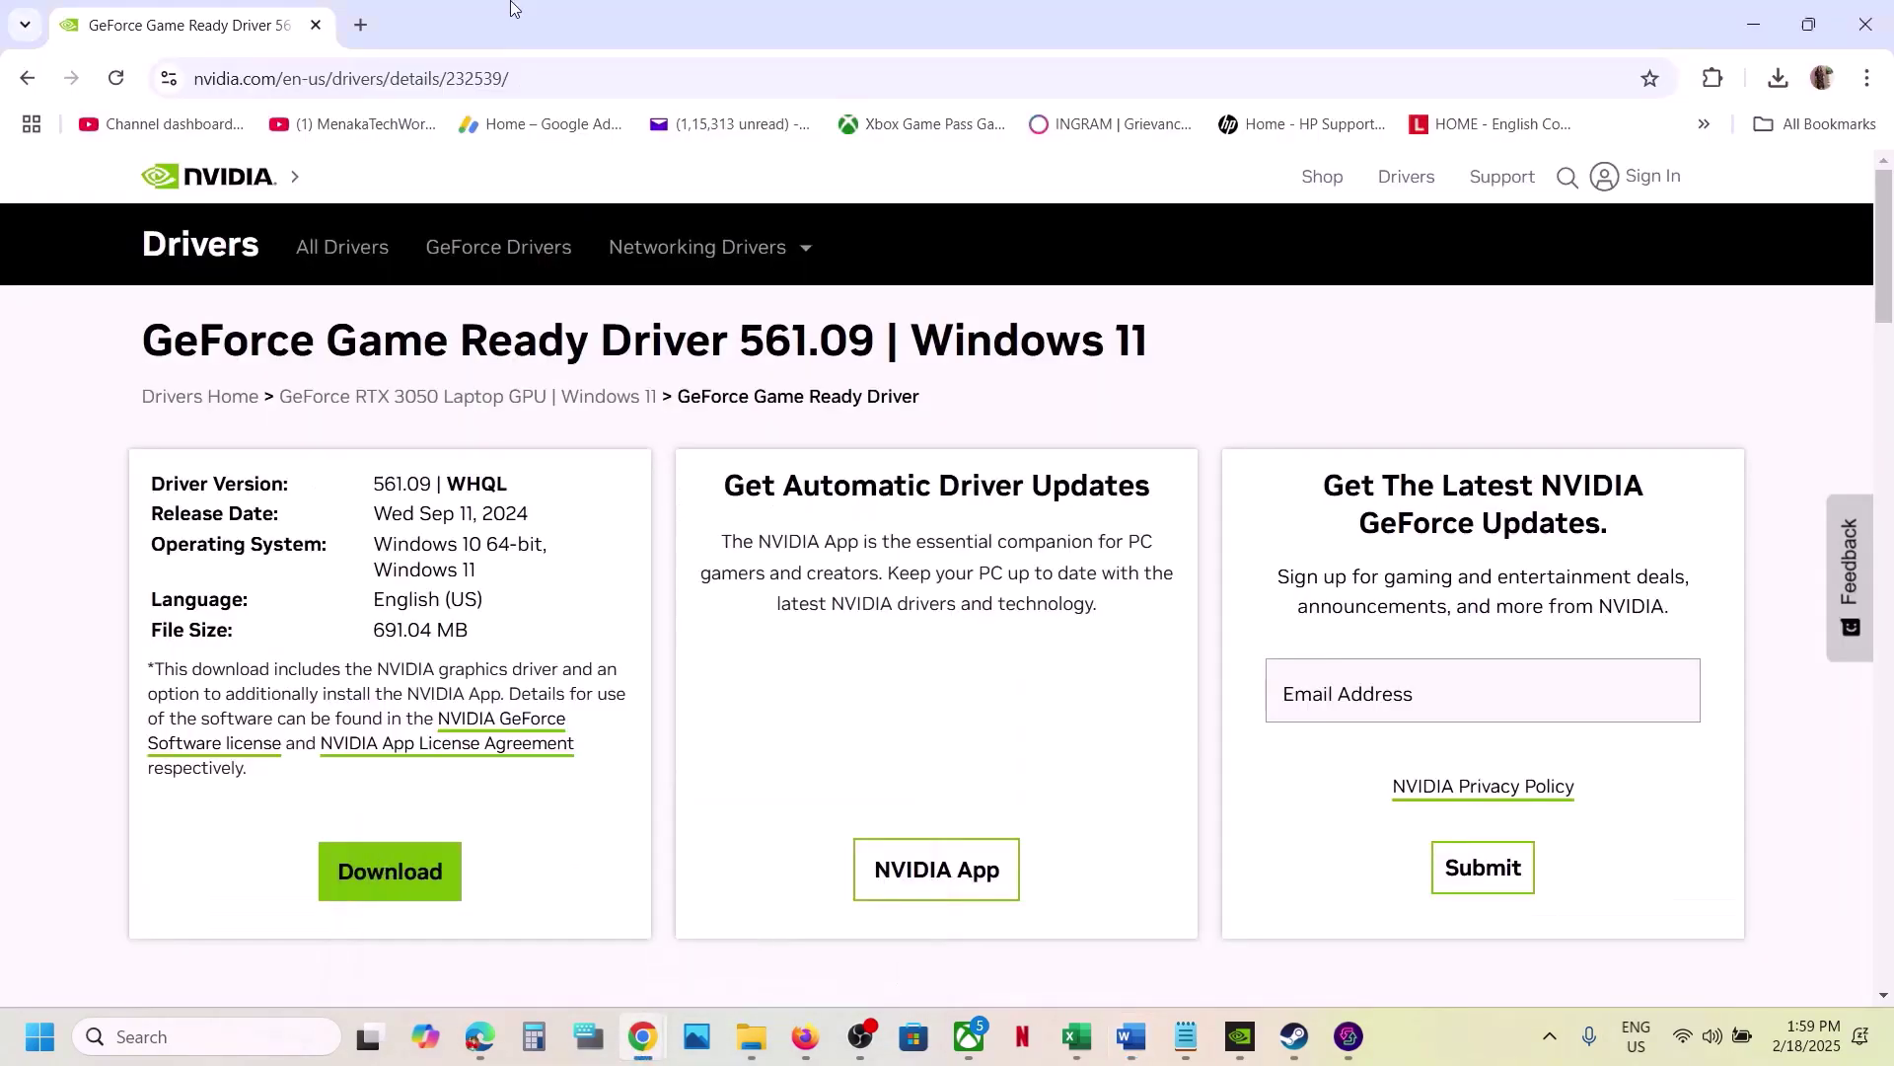
left_click(359, 23)
key("ctrl+v")
key("Return")
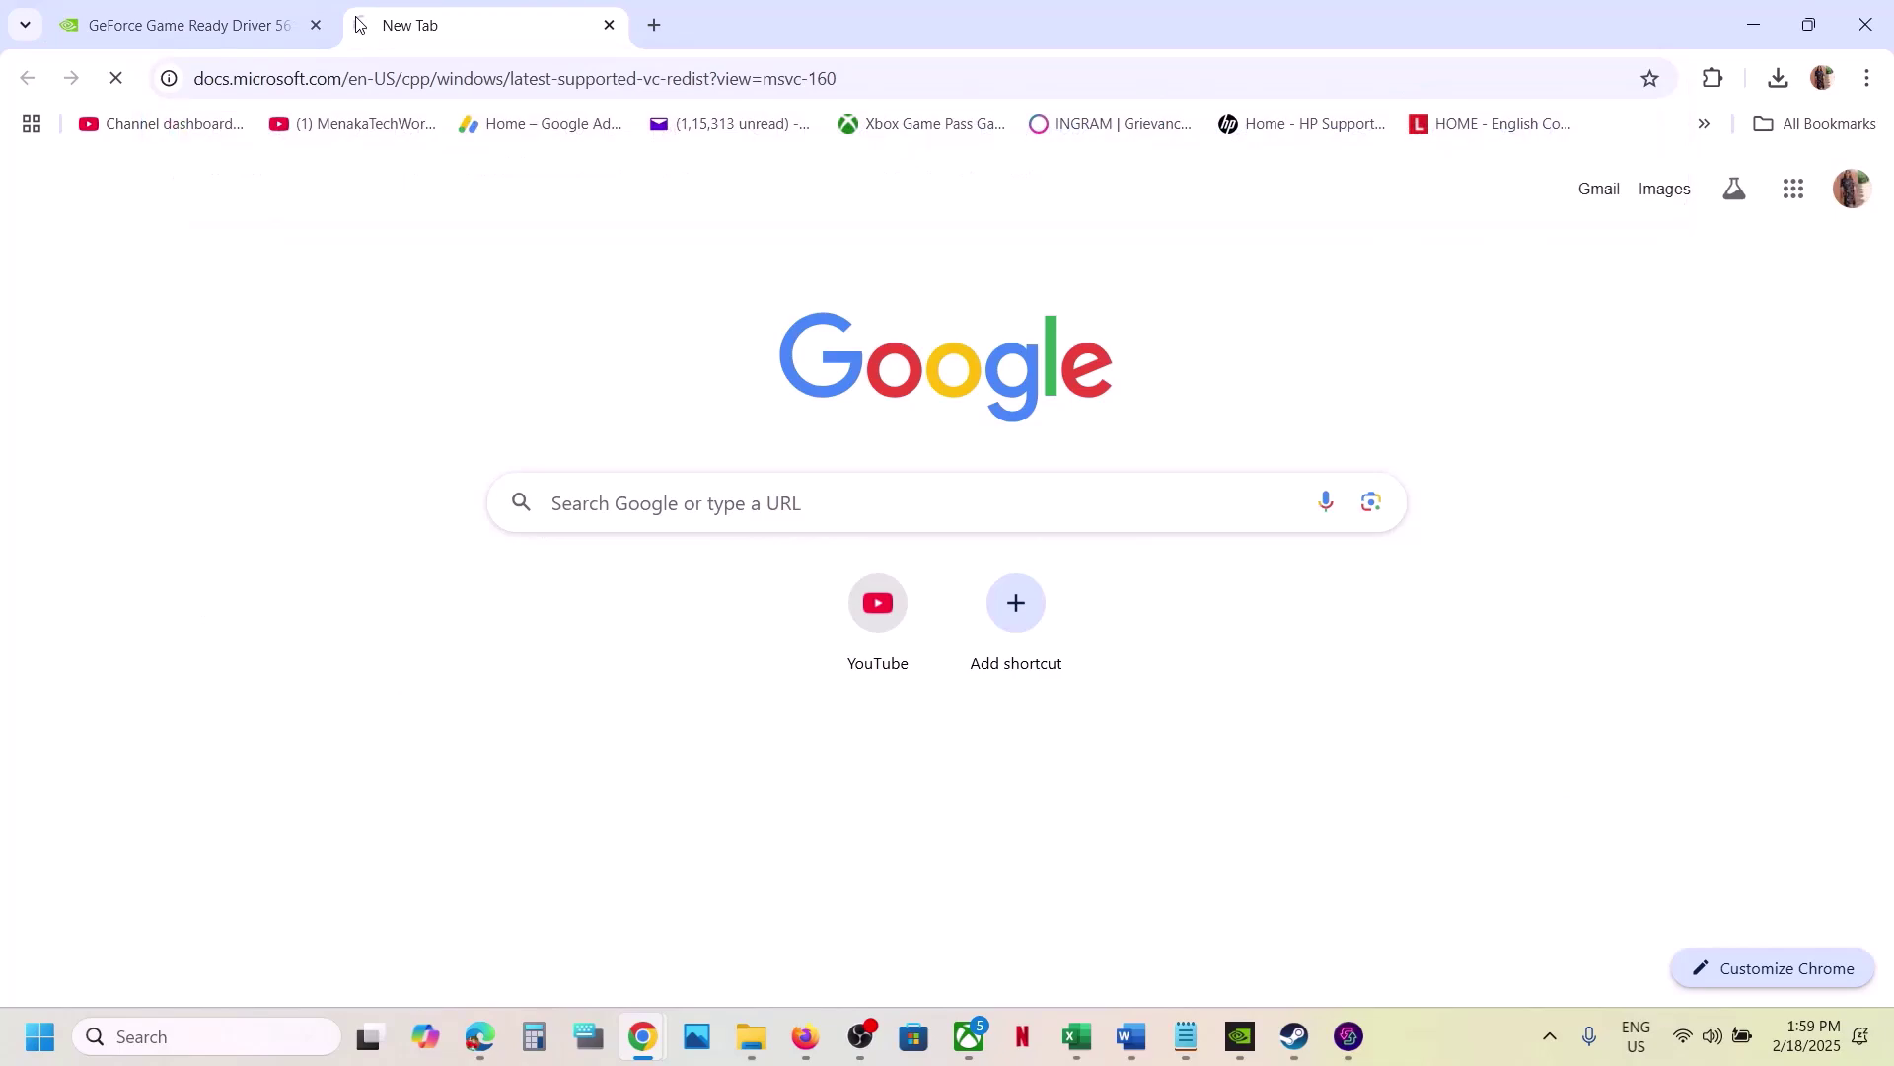
Step: Download the X86 Visual C++ Redistributable from the latest version table, launch its installer, and run Repair
scroll(1014, 725, "down", 10)
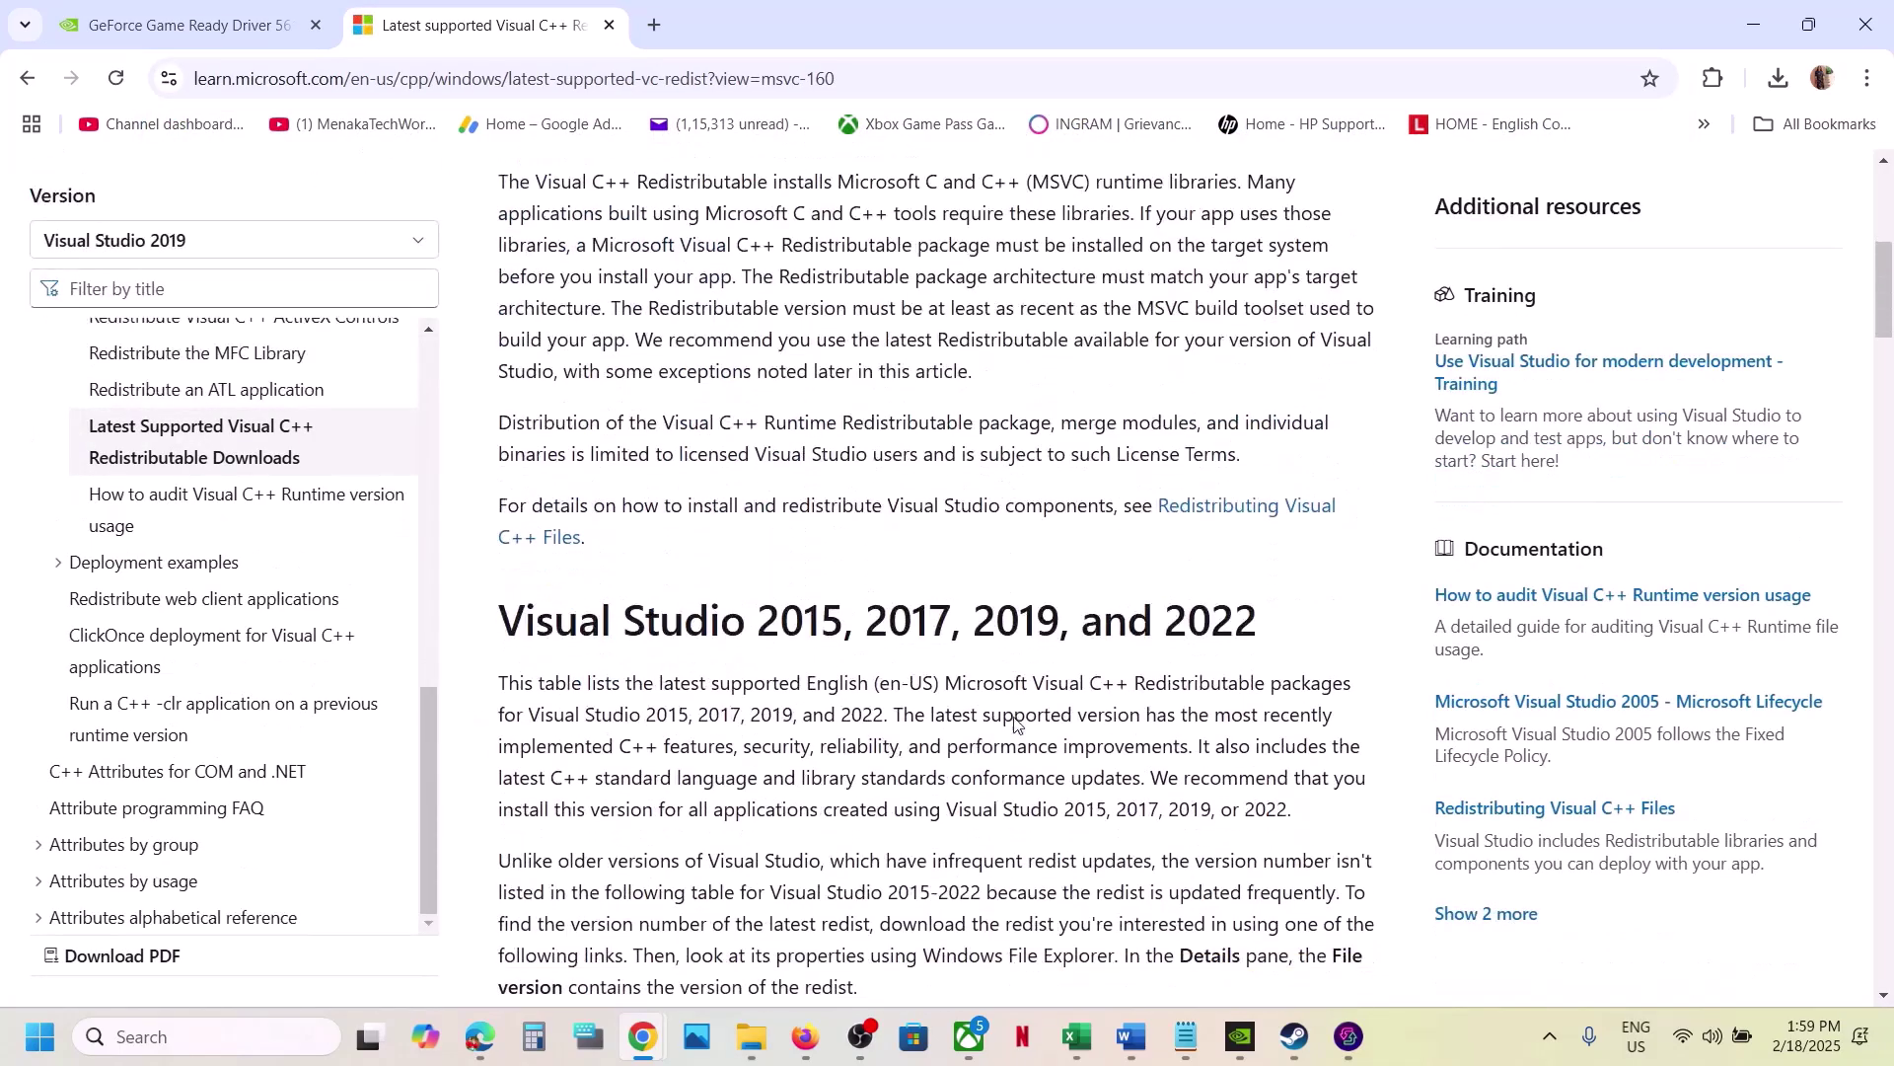
left_click_drag(580, 321, 1189, 331)
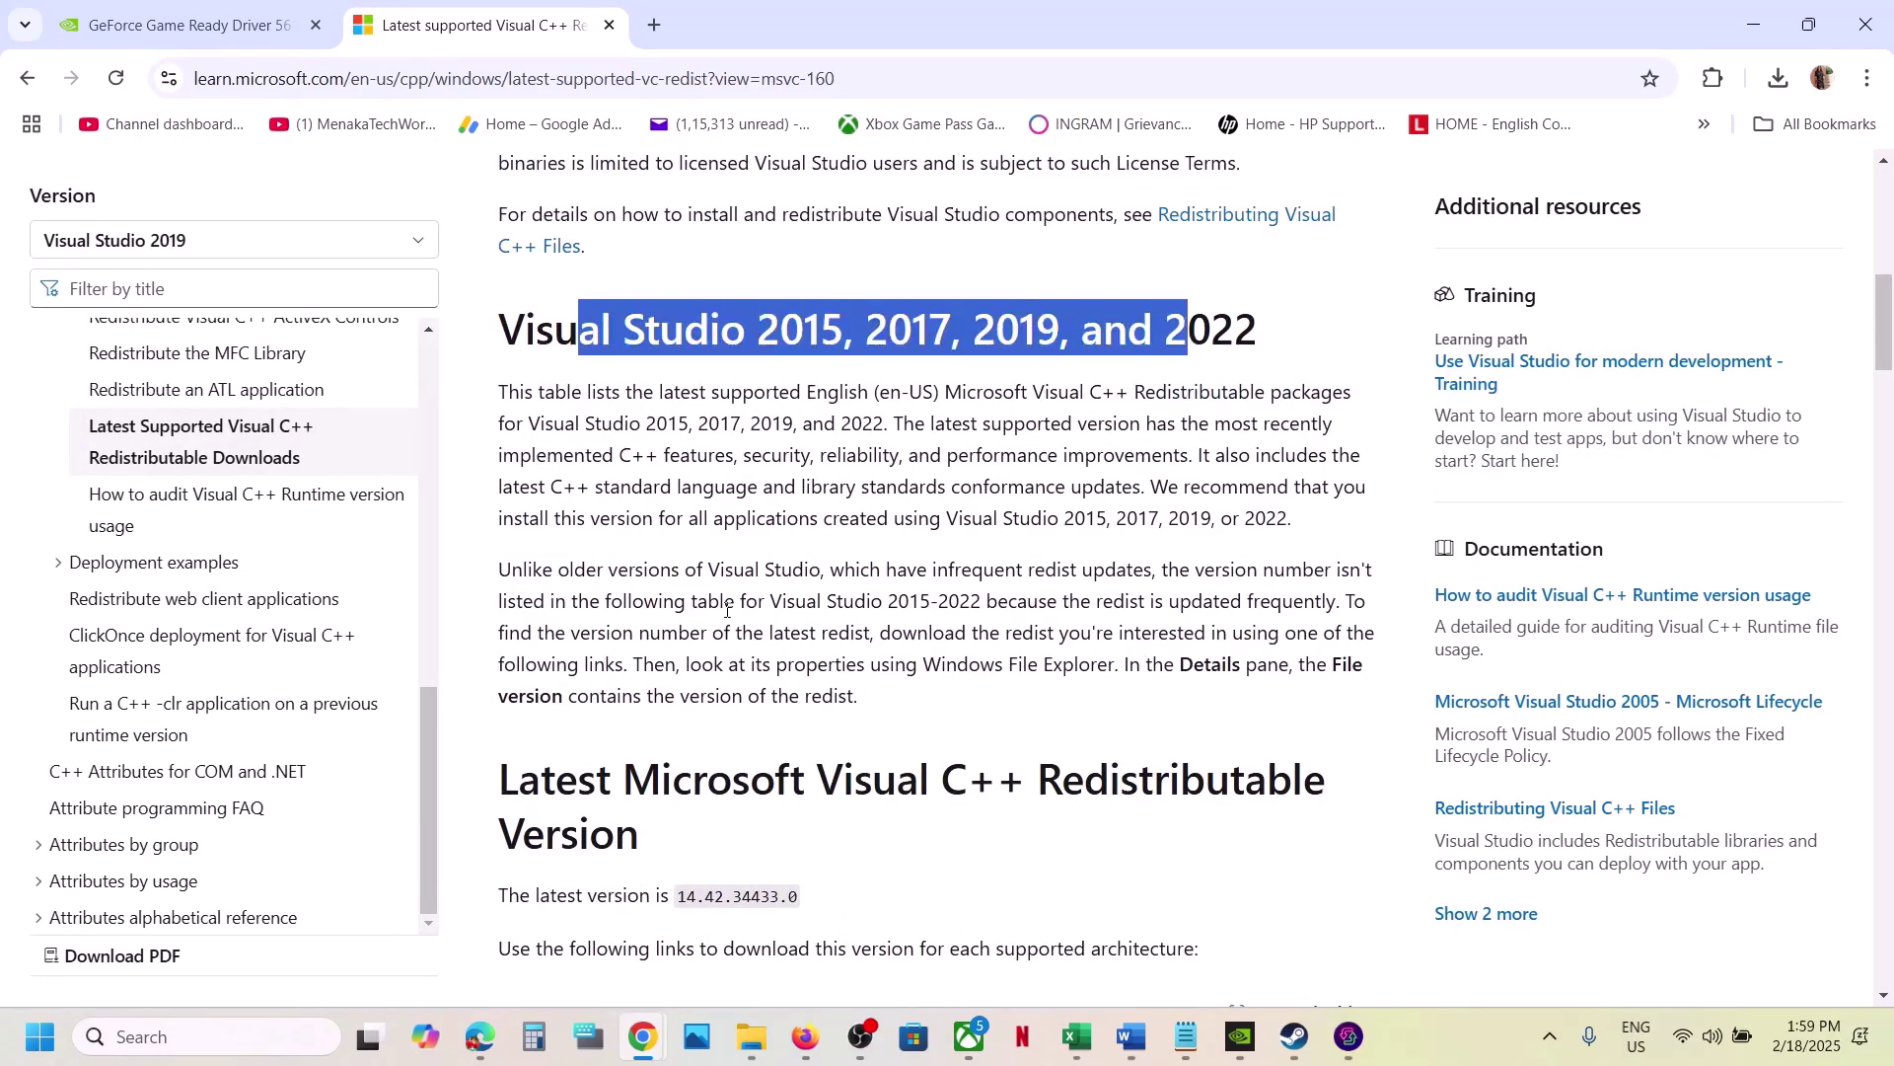
left_click(1189, 330)
scroll(727, 616, "down", 5)
scroll(727, 617, "down", 1)
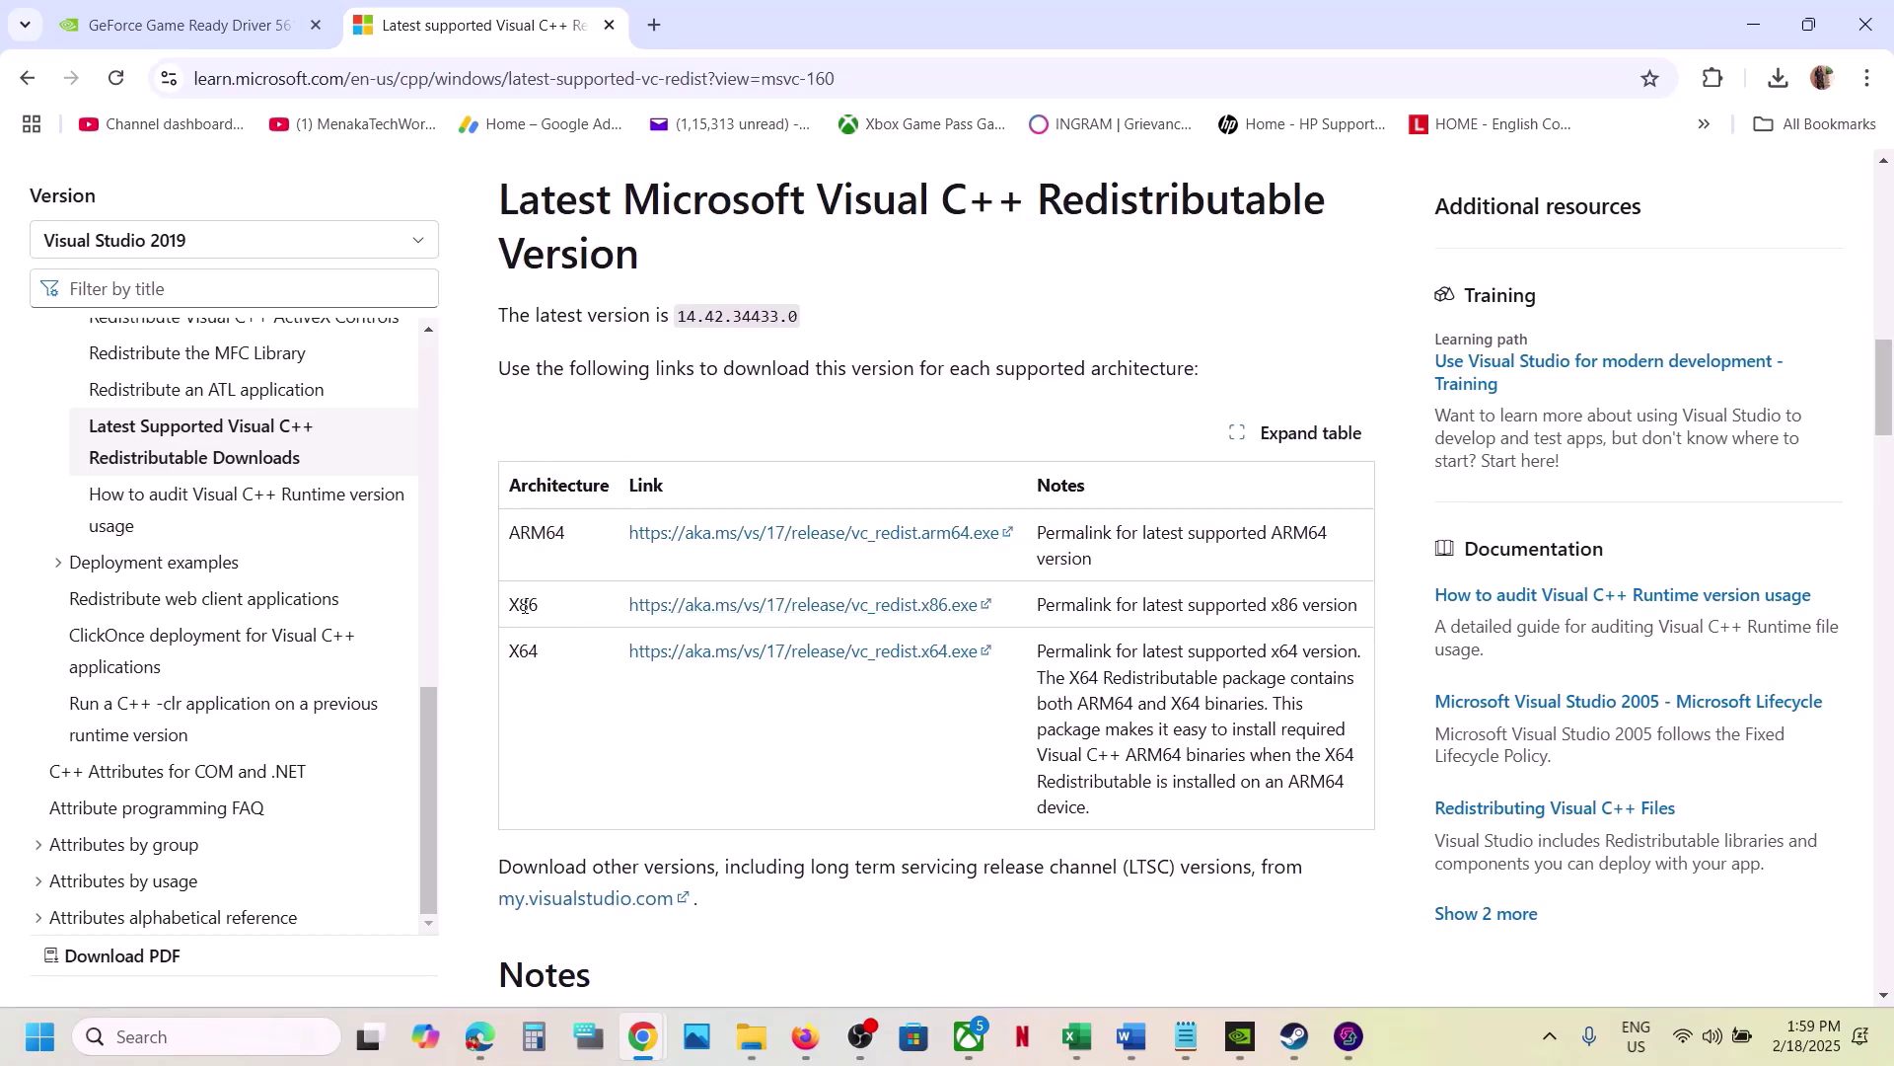
left_click(769, 605)
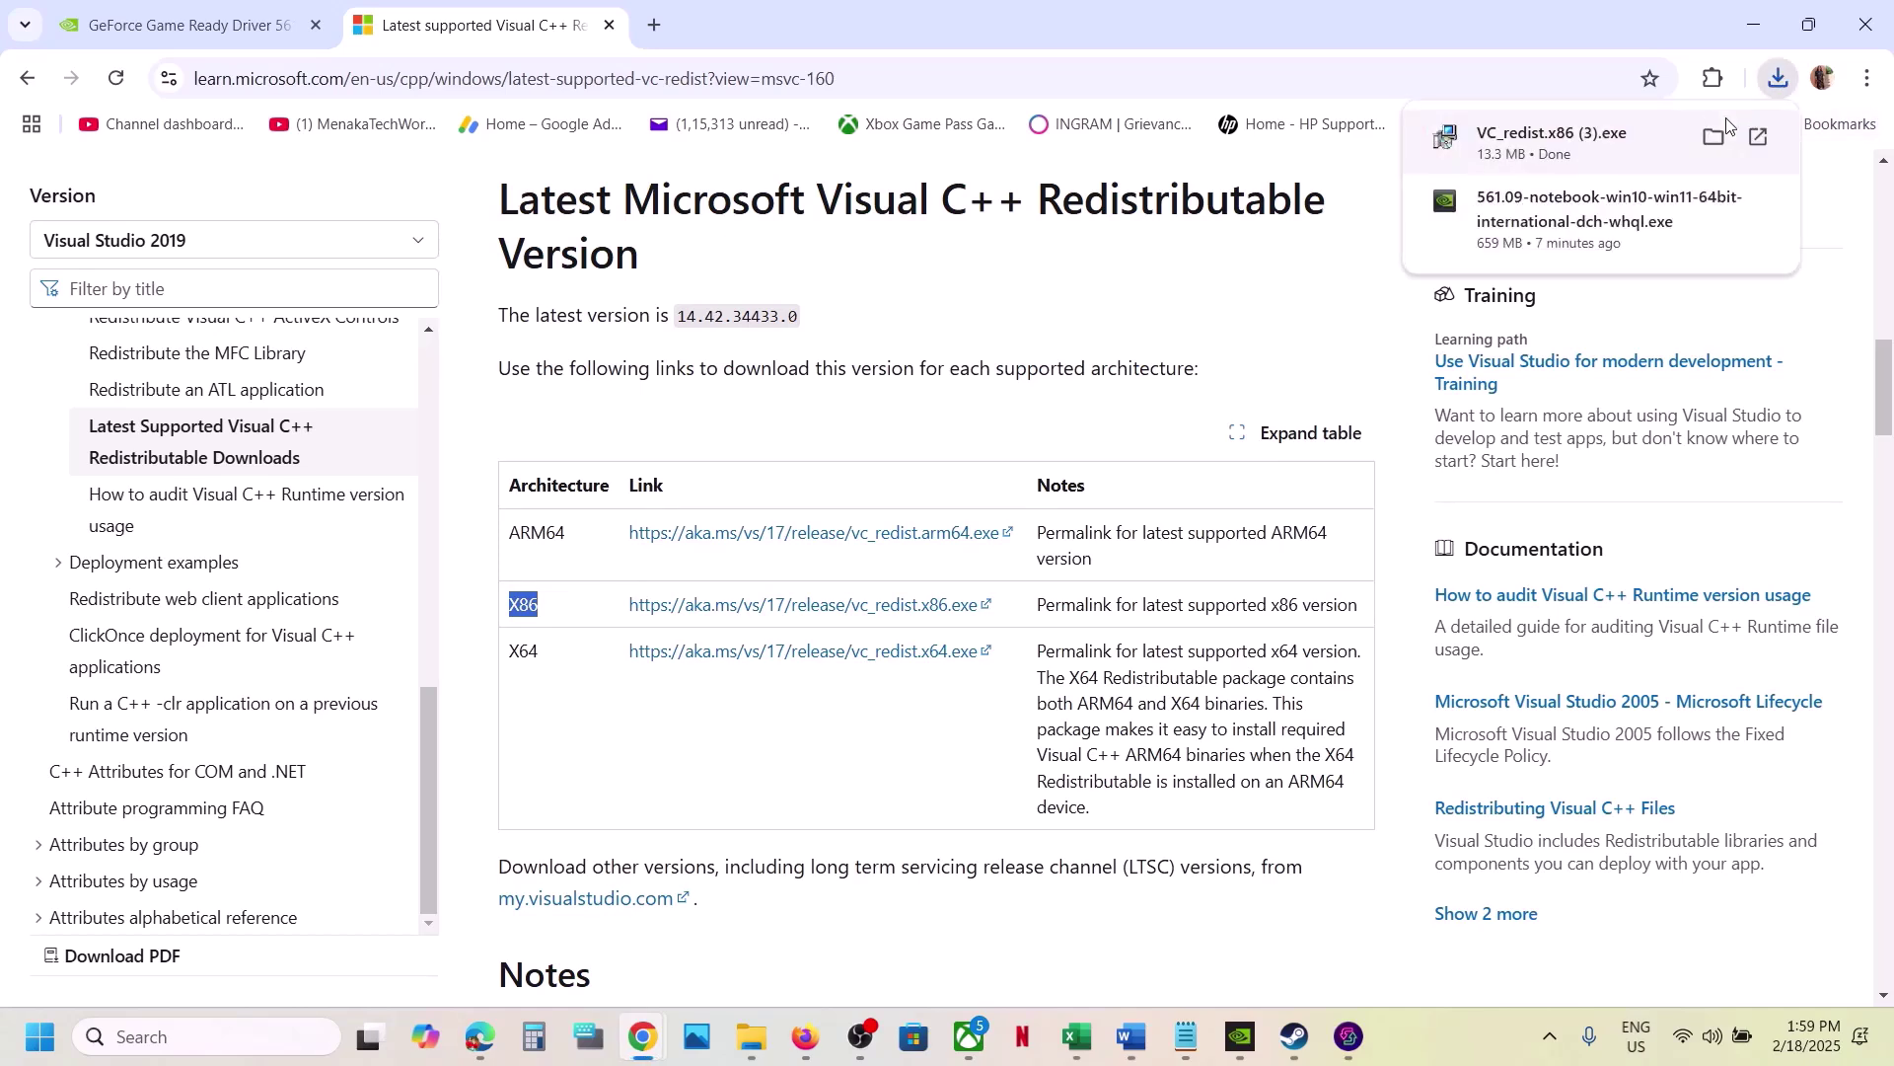
left_click(1630, 143)
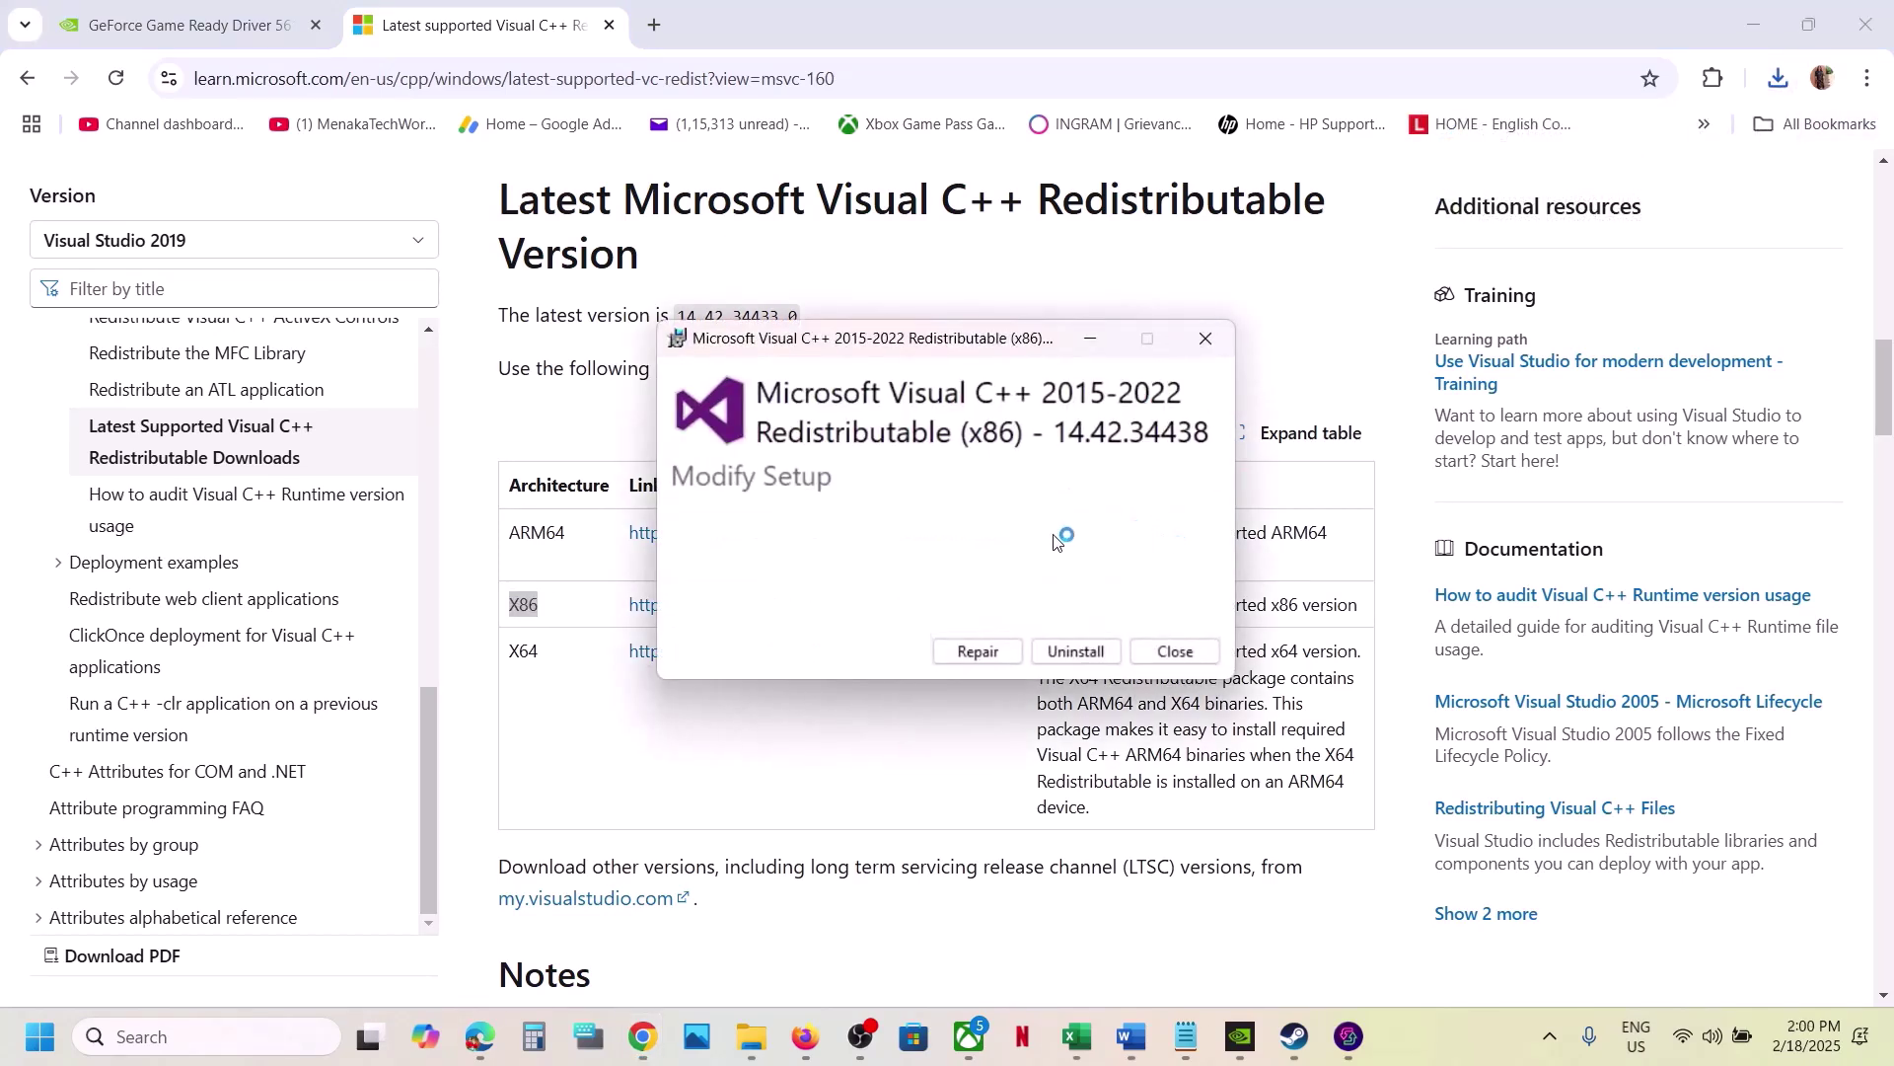
left_click(997, 653)
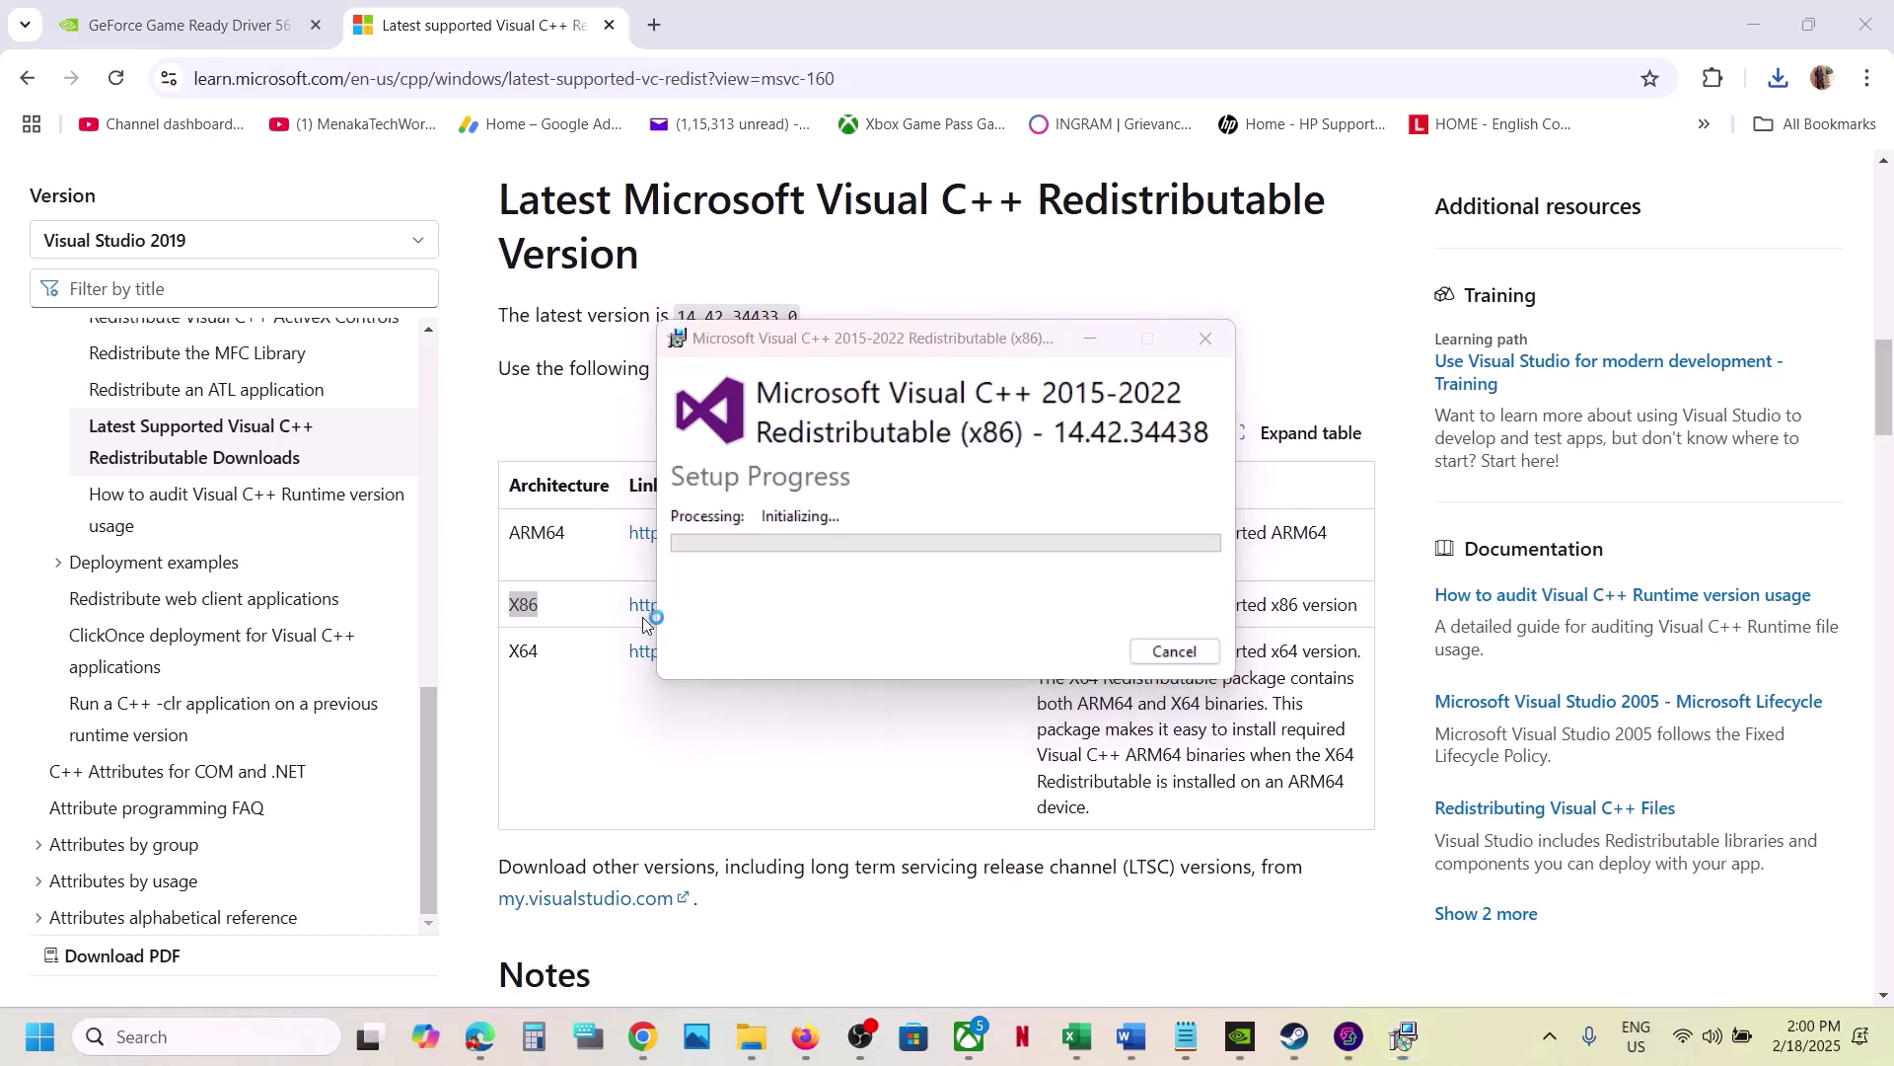
Step: Download the X64 Visual C++ Redistributable and launch its installer
double_click(522, 654)
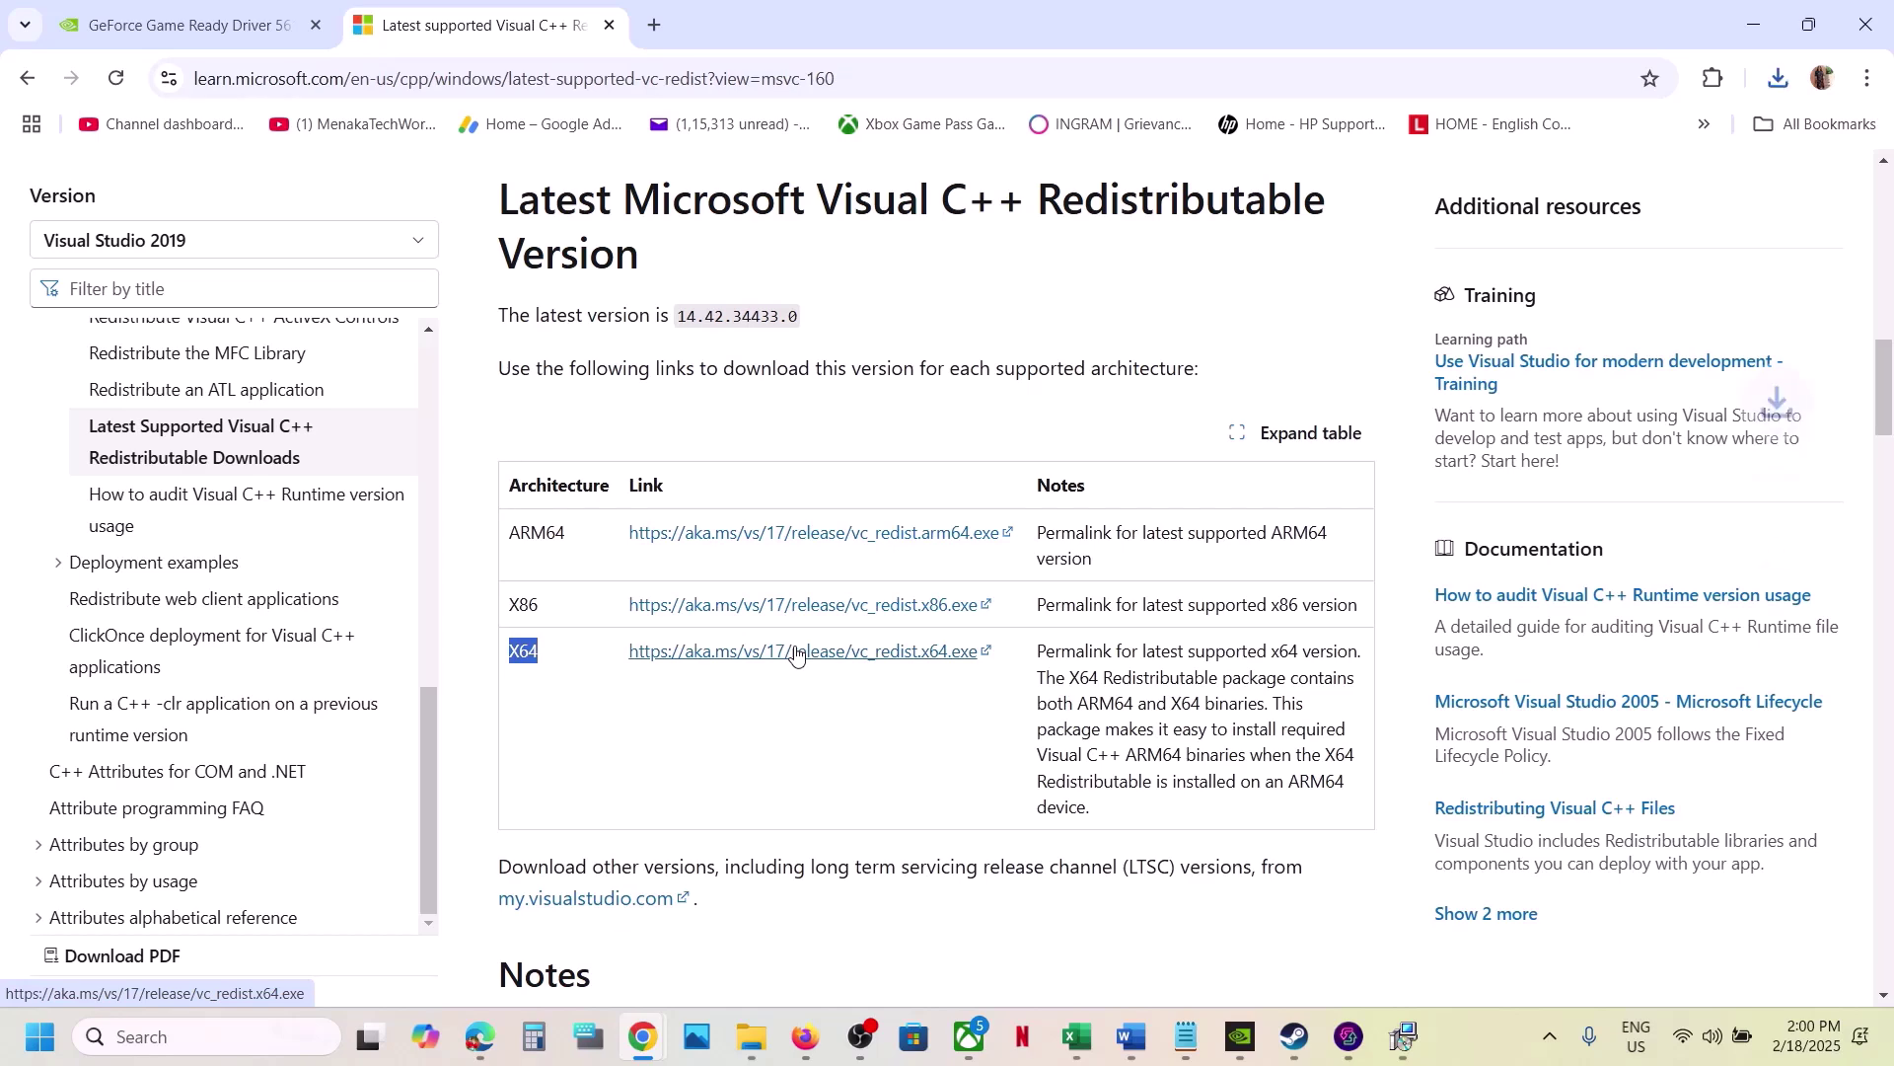
left_click(1781, 77)
left_click(1733, 183)
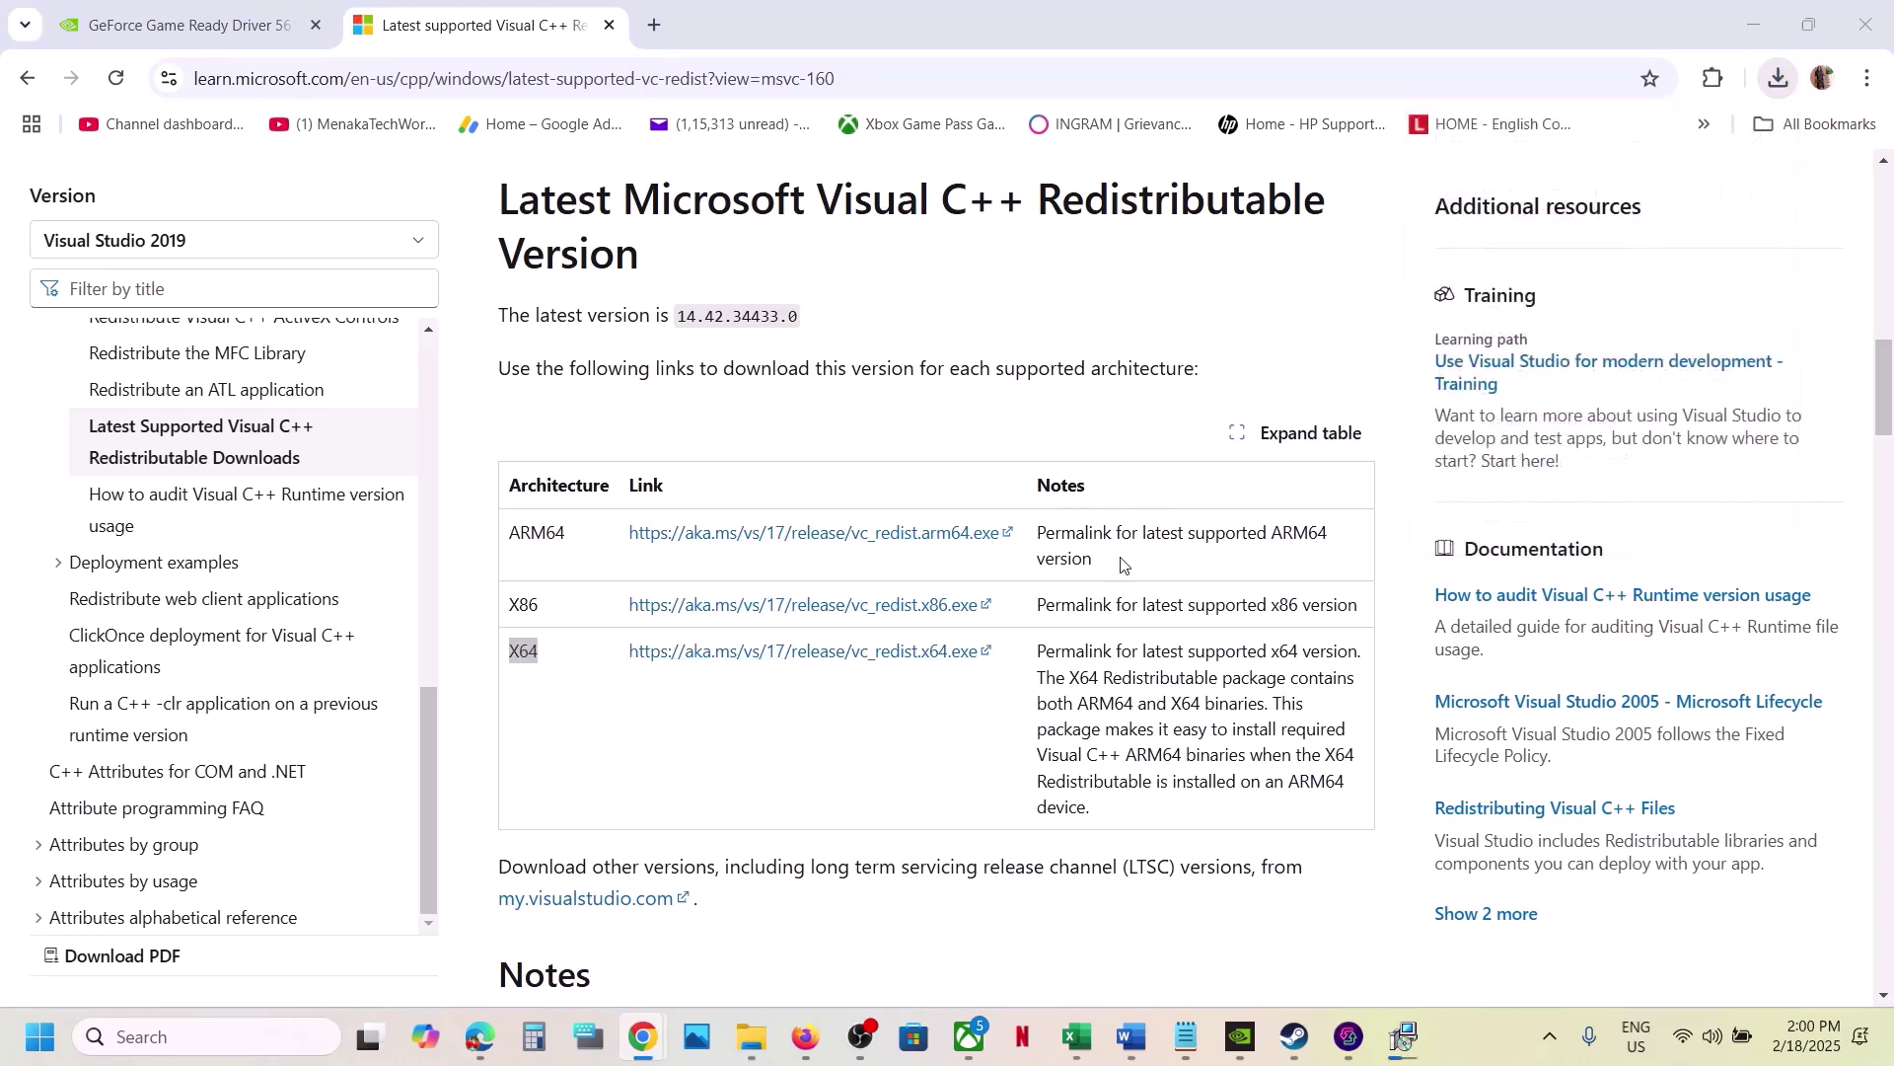
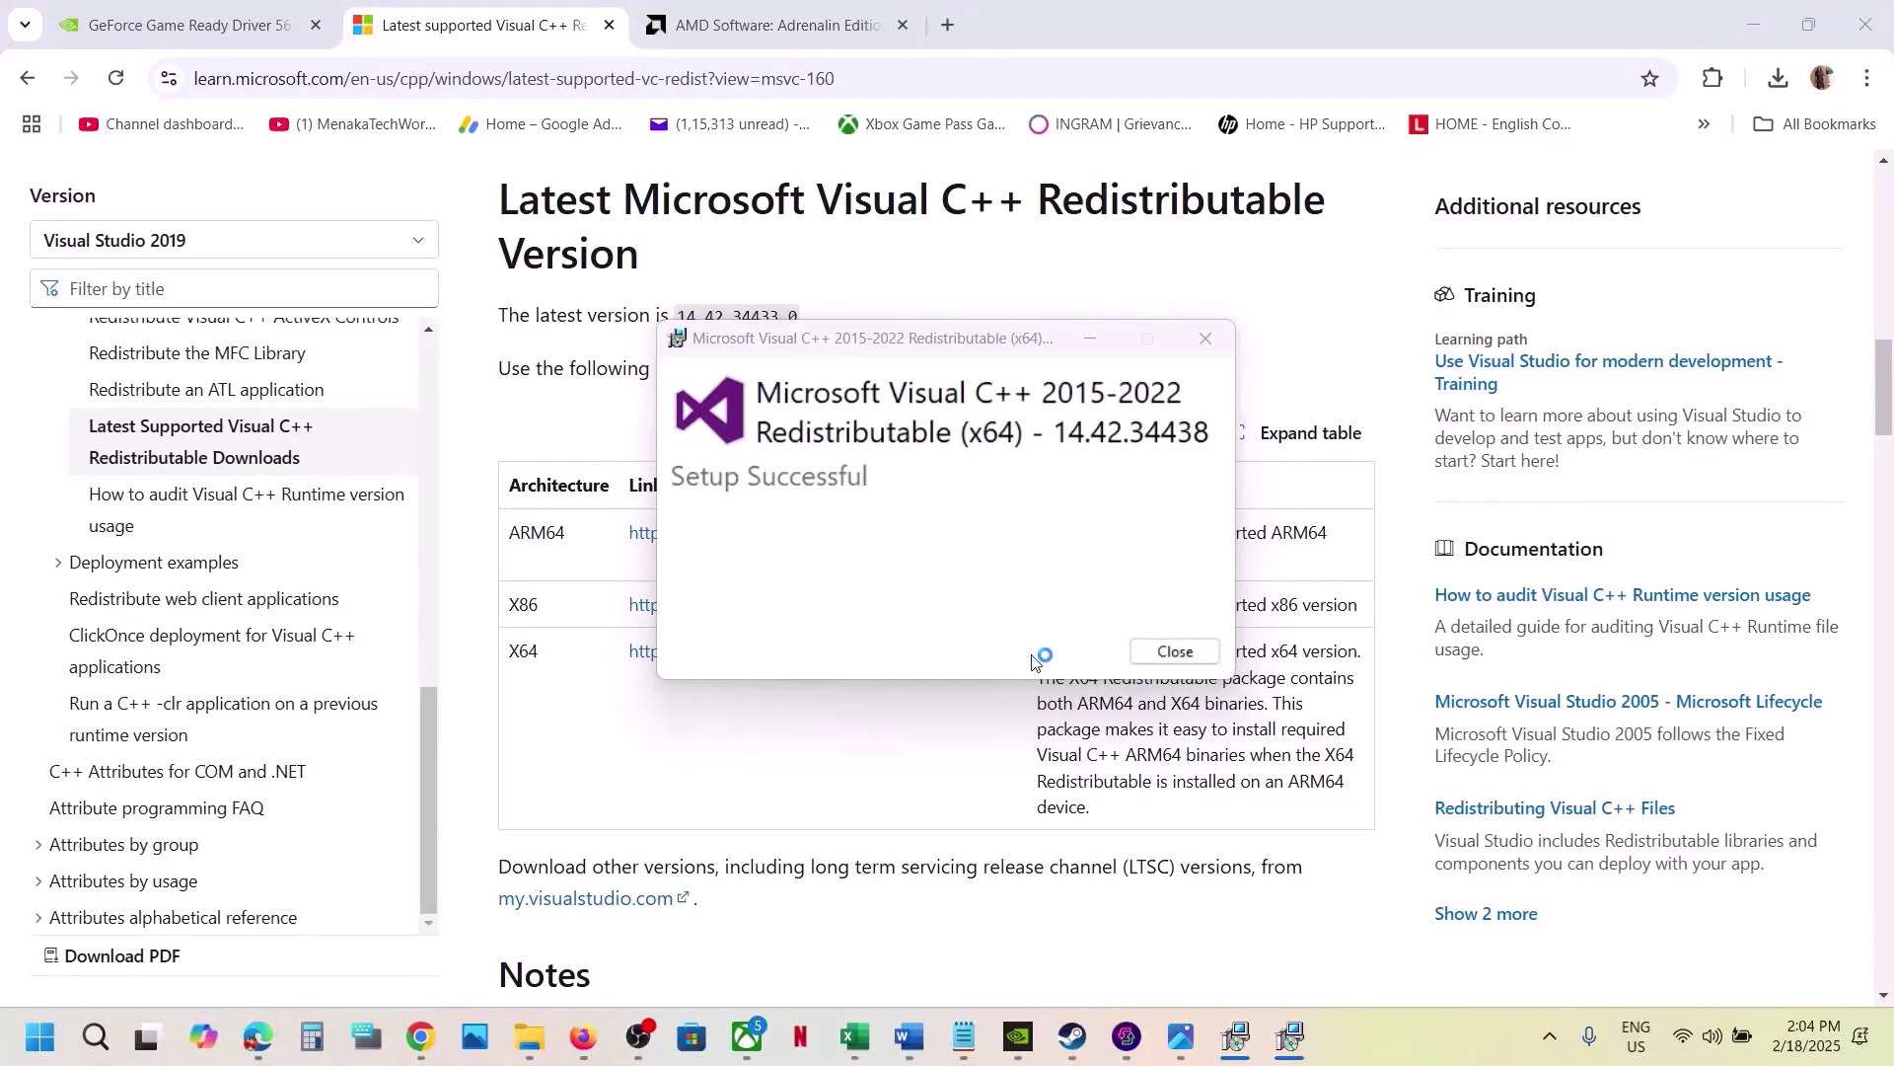
Step: Bring the x86 setup window forward, move it beside the x64 one, and close both setup windows
left_click(1236, 1036)
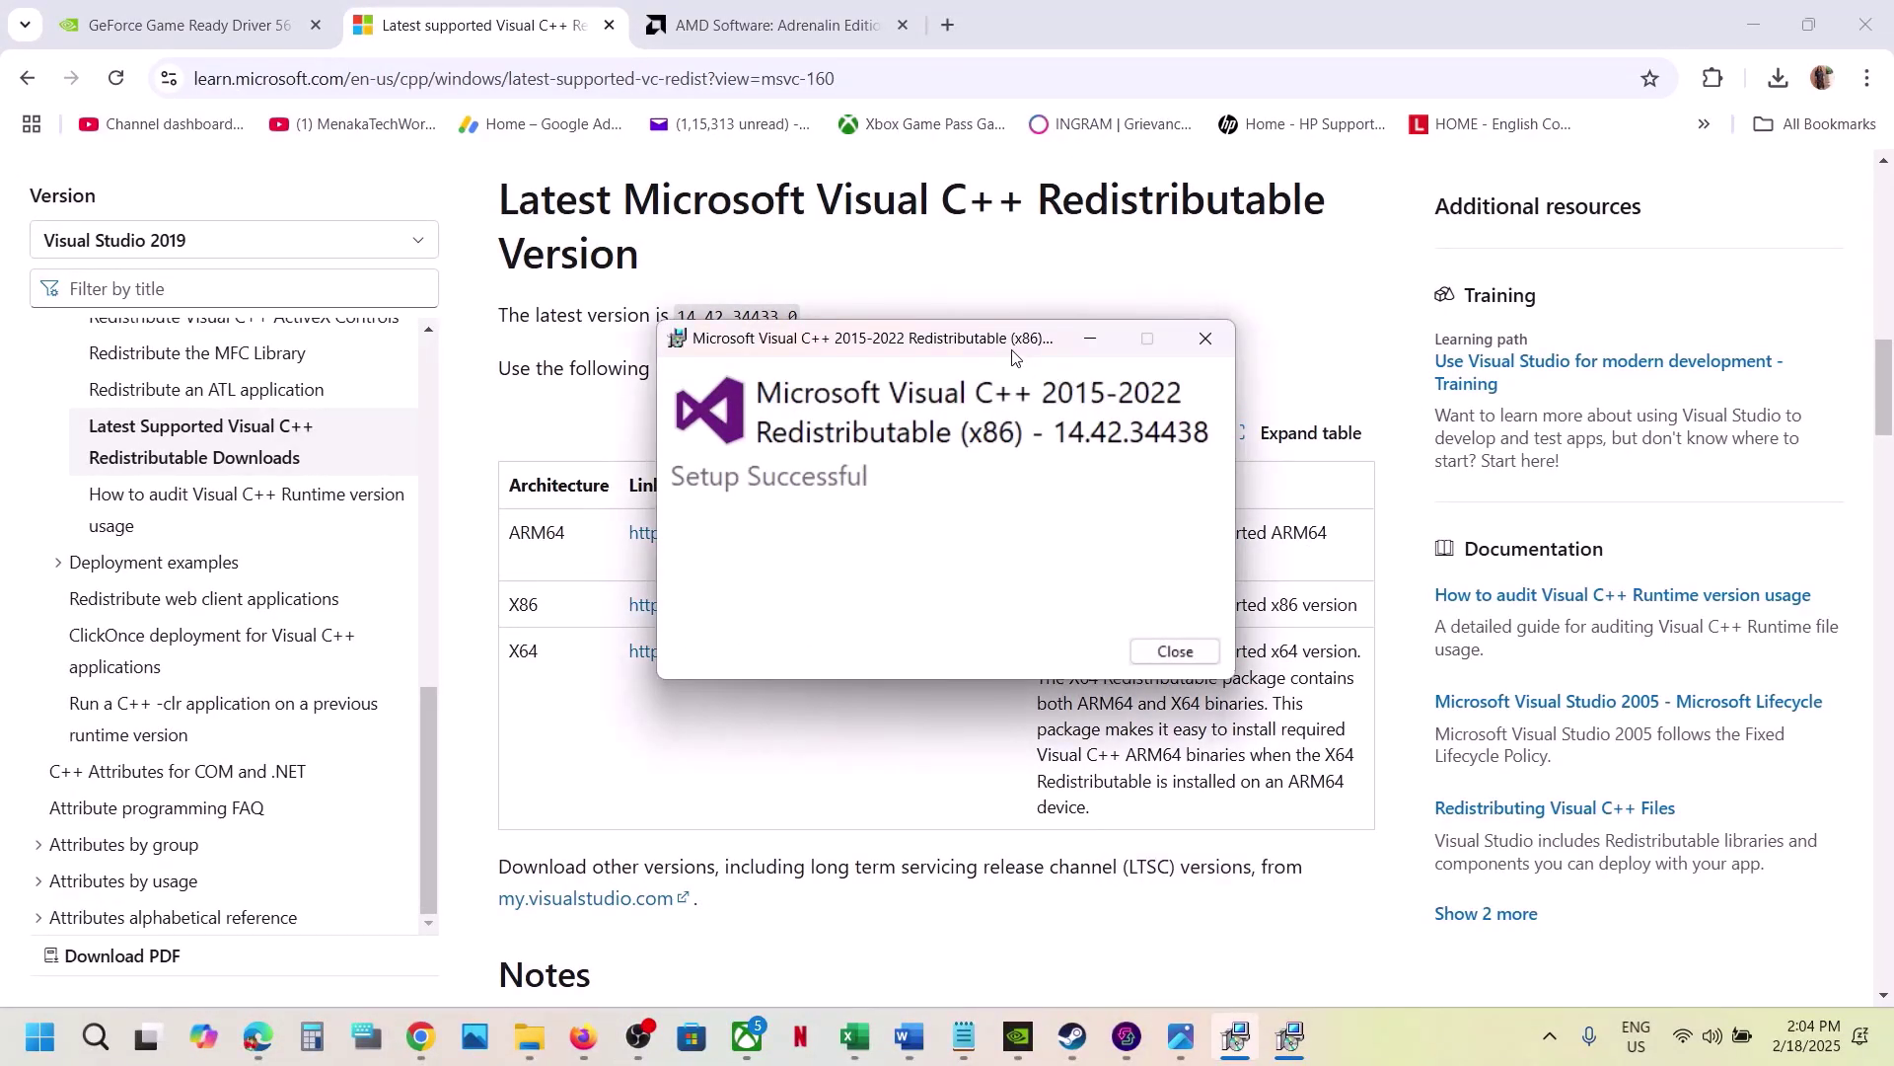
left_click_drag(1013, 357, 1472, 409)
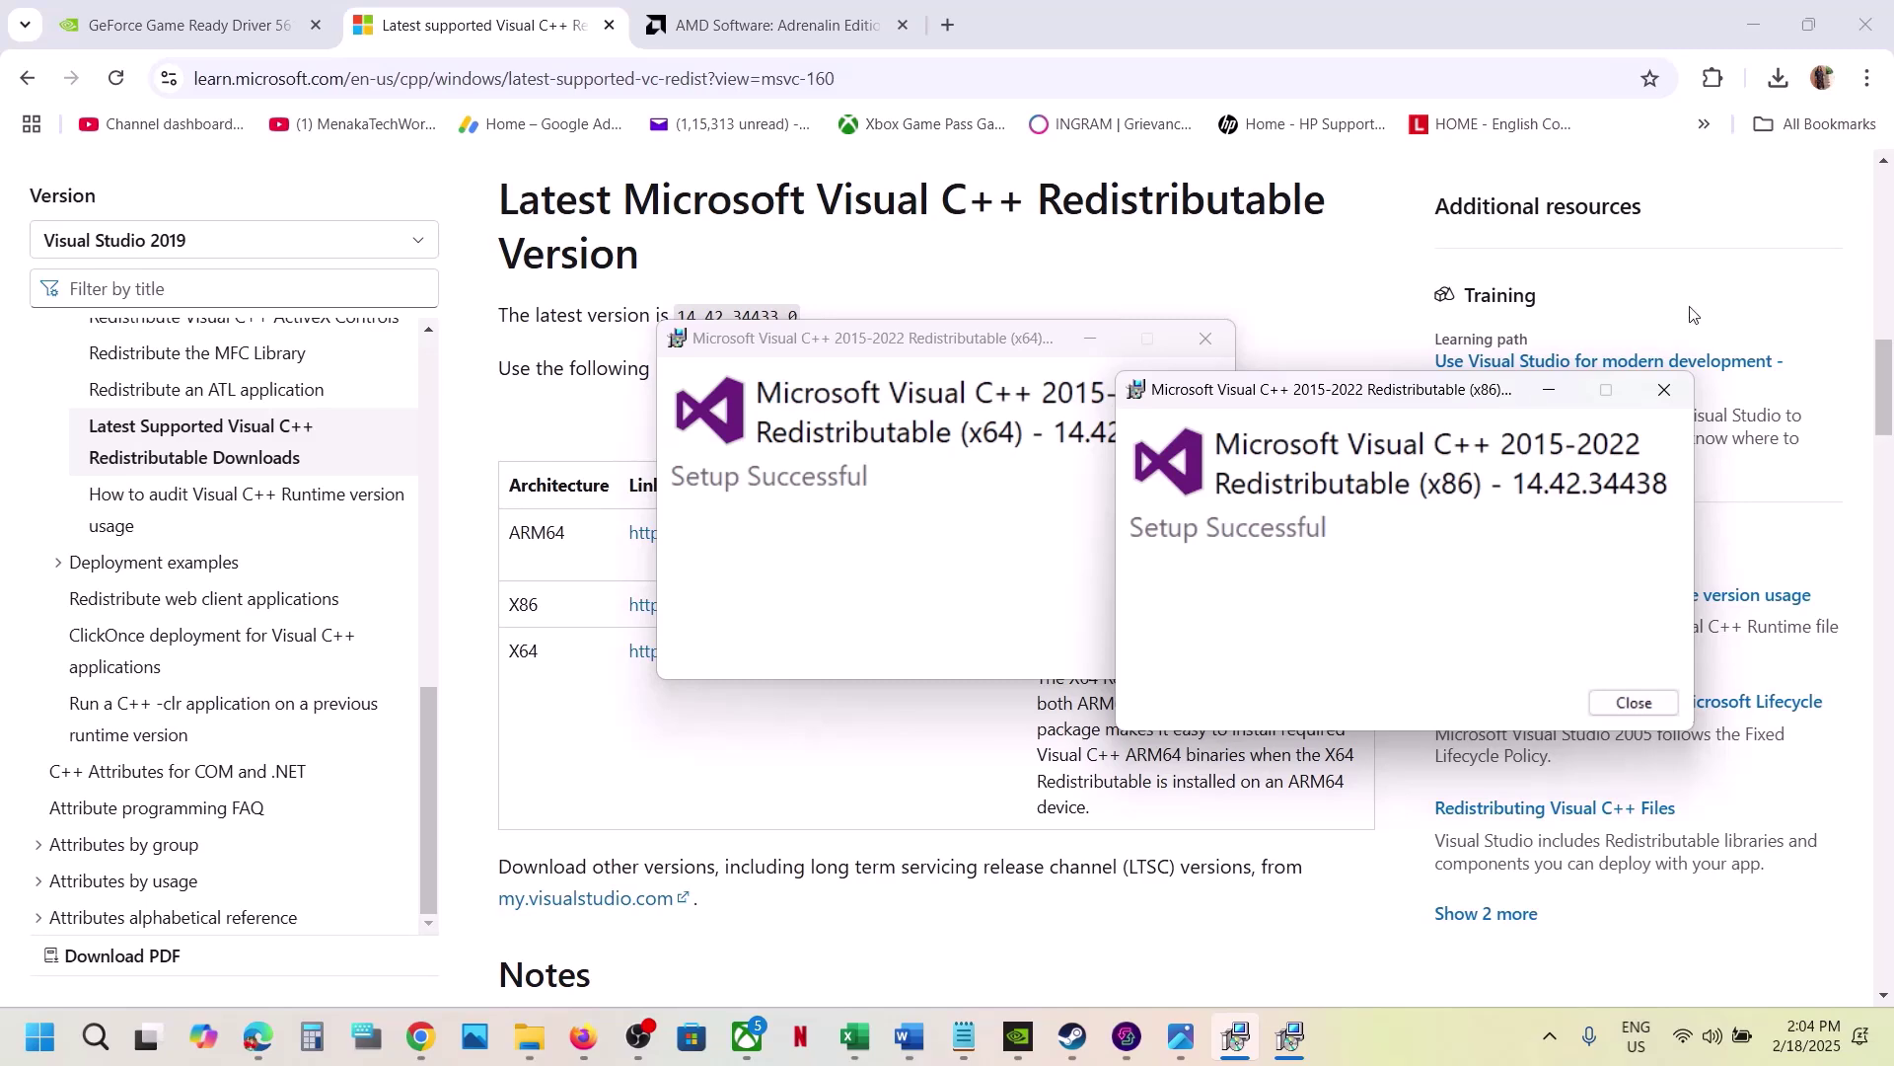
left_click(1634, 702)
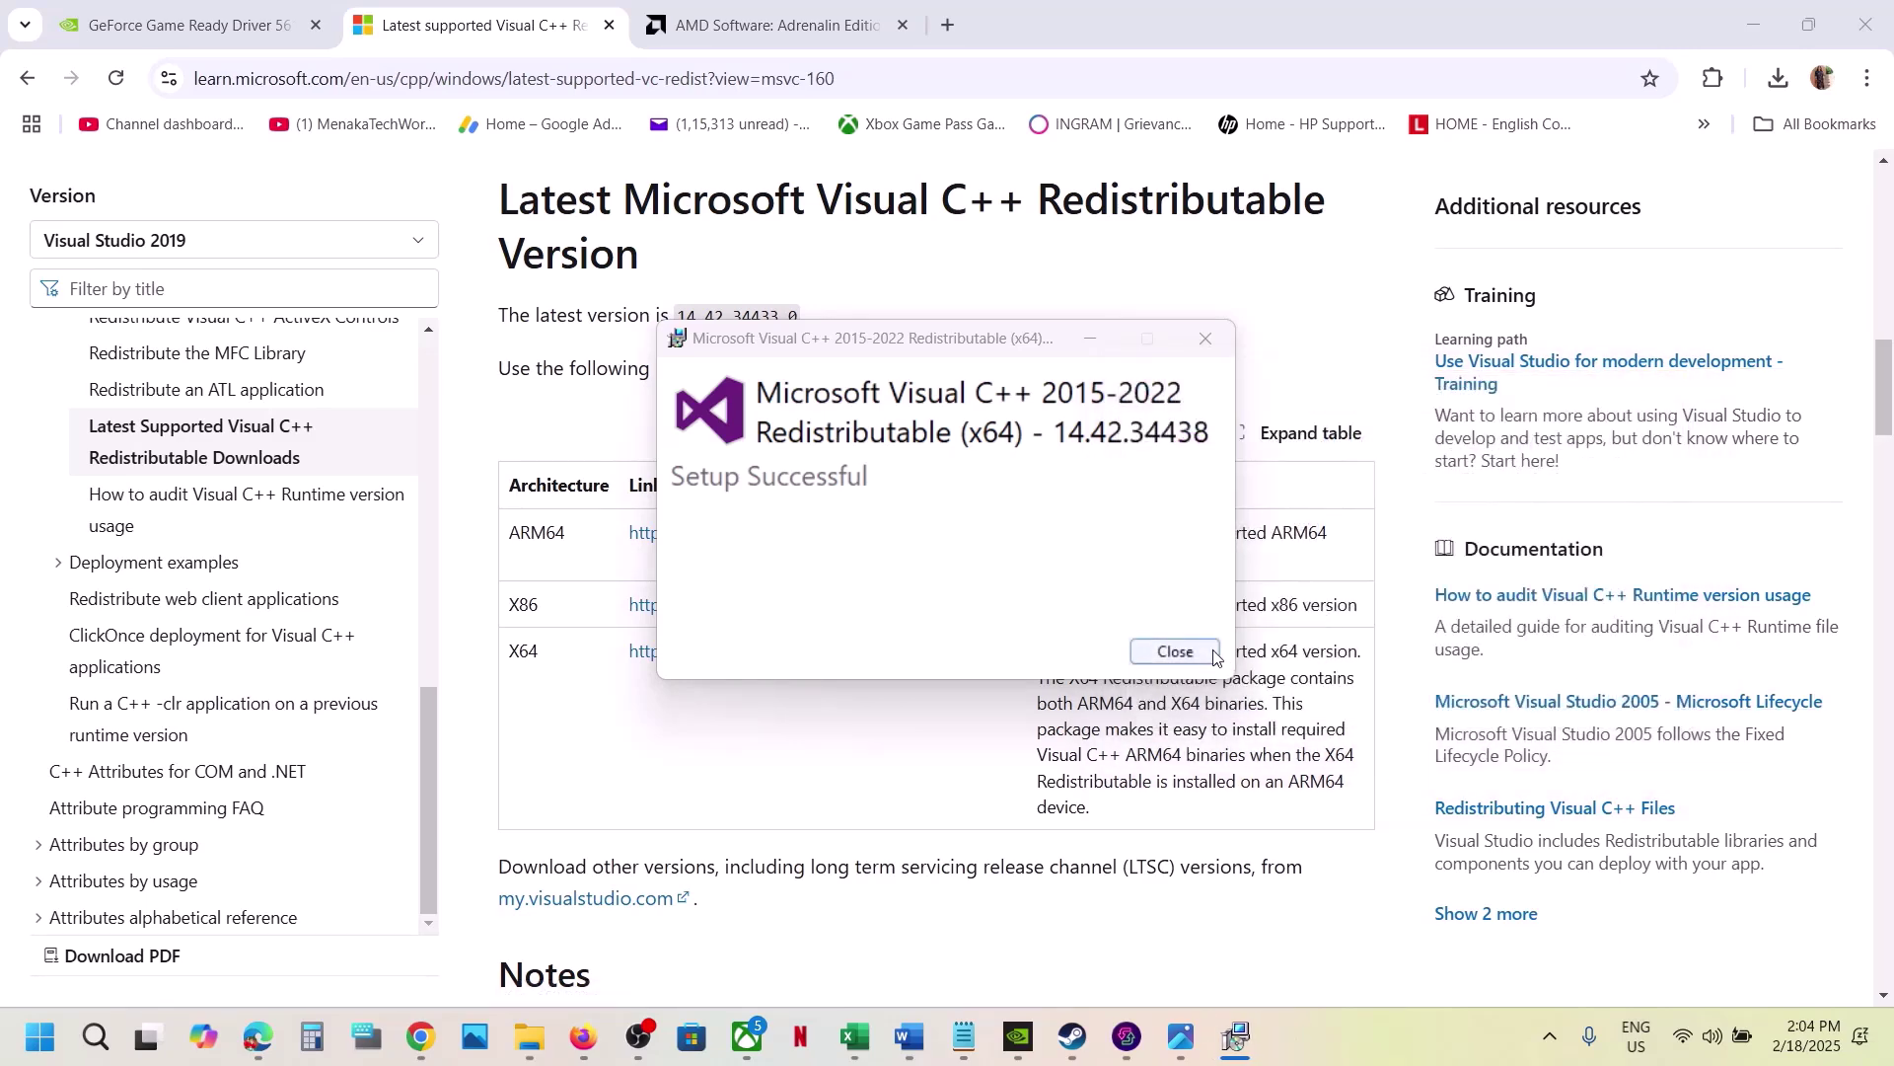
left_click(1215, 658)
Step: Bring up the Windows power options to view Restart and dismiss them without restarting
left_click(37, 1044)
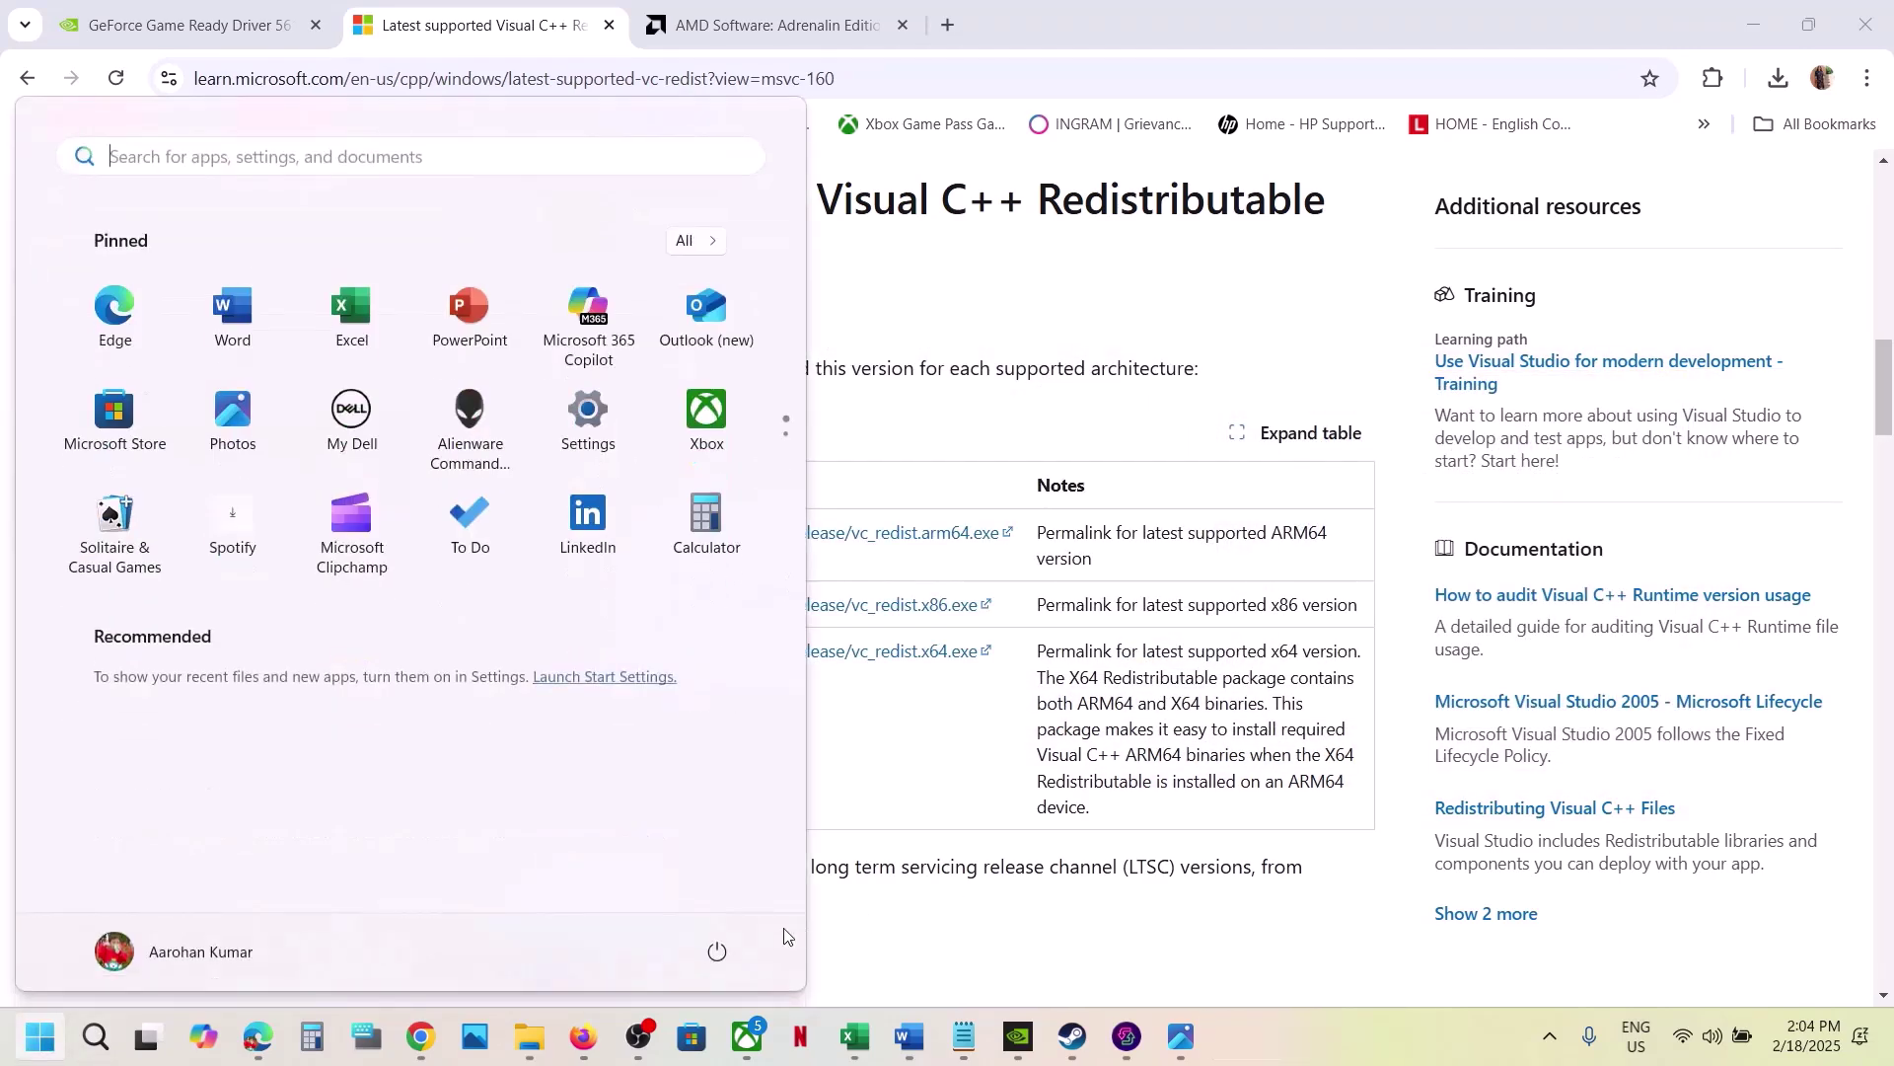
left_click(718, 953)
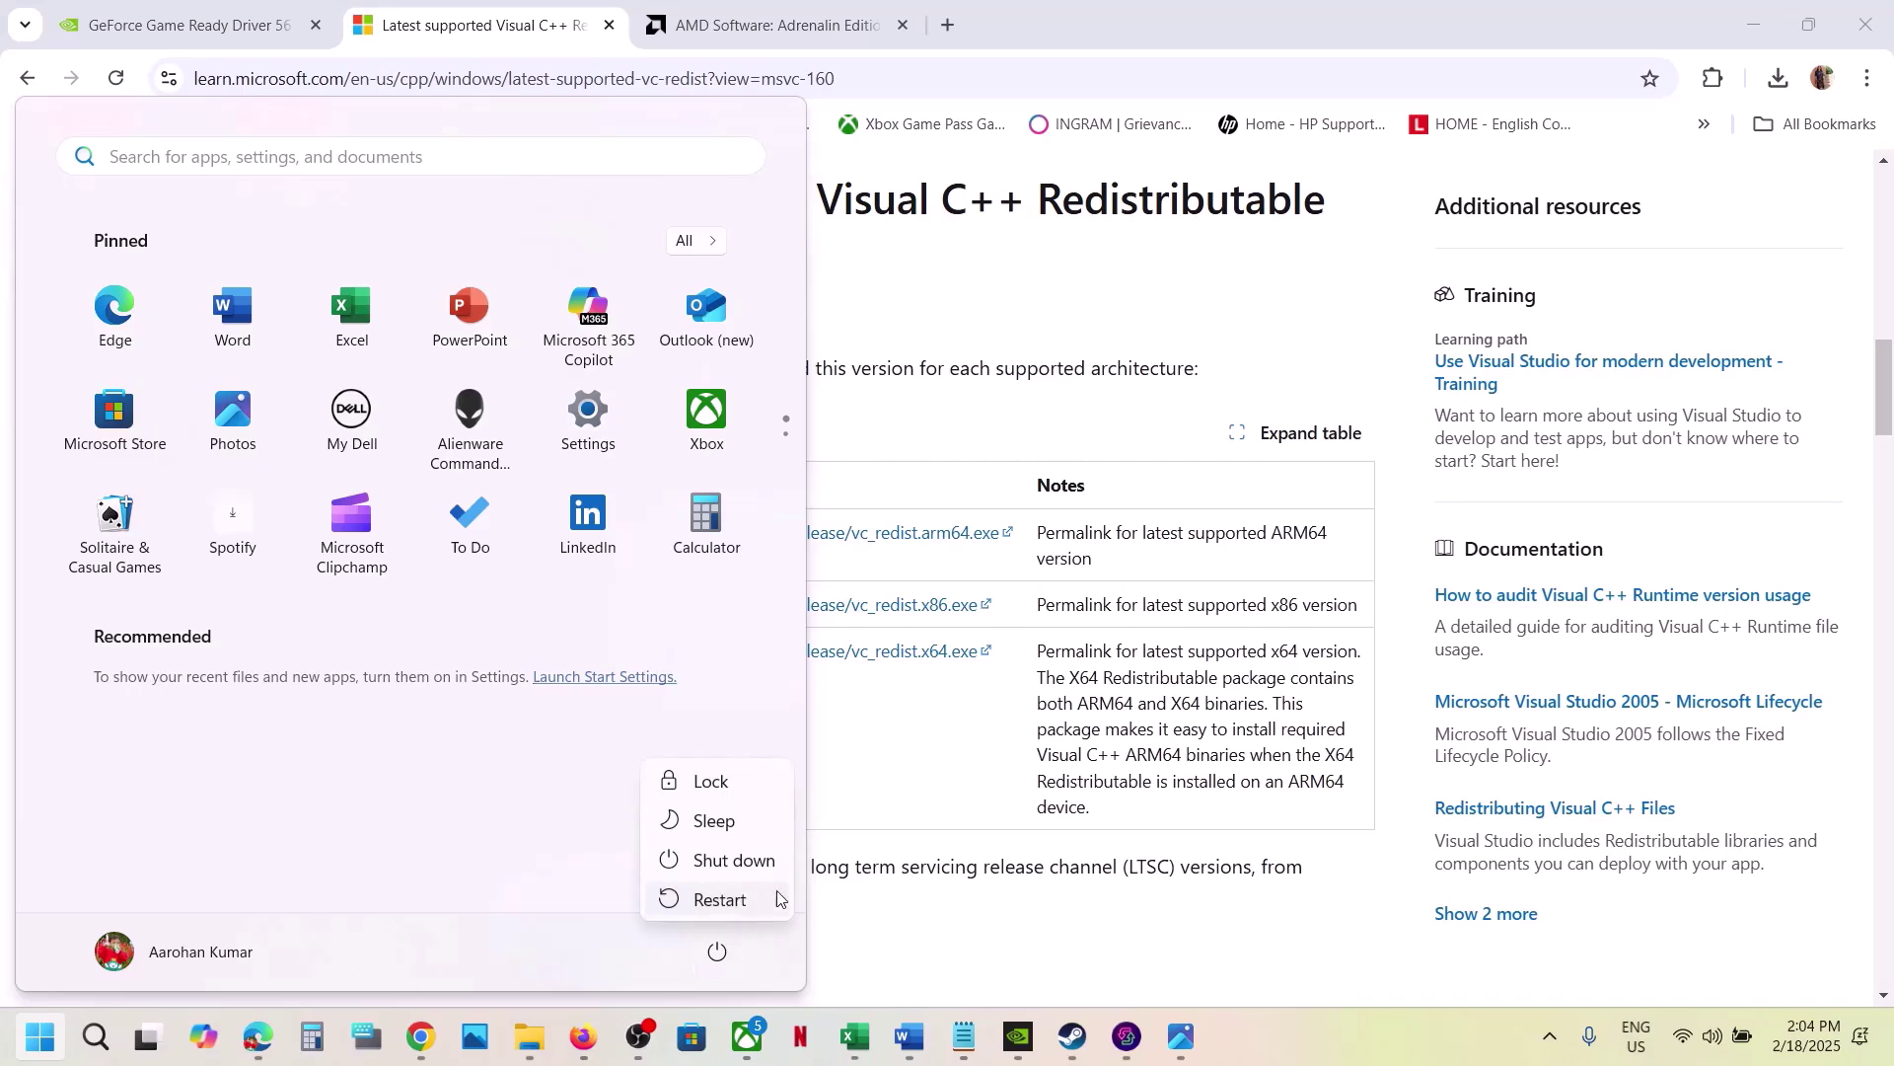
key("Escape")
left_click(1073, 761)
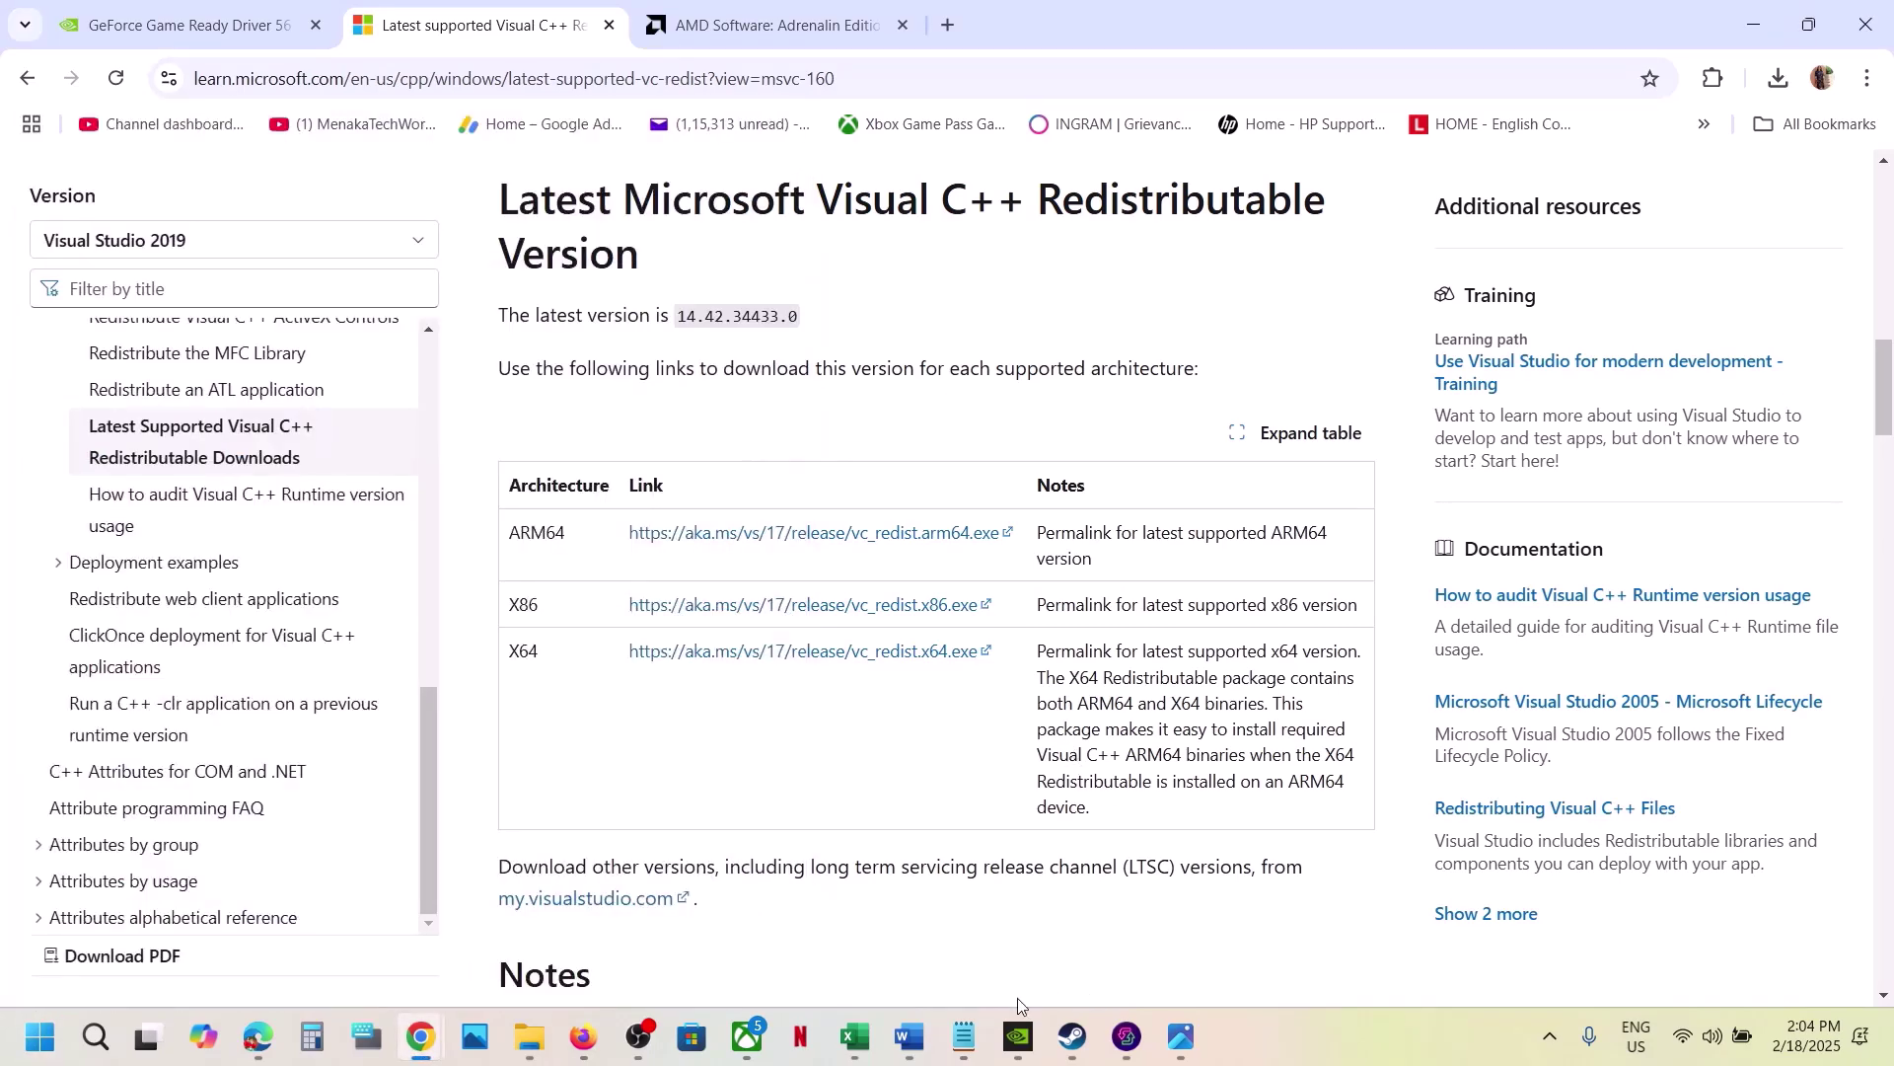
Step: Switch to the Word guide and highlight the Step 12 instruction about restoring Automatic Tuning in the Nvidia App
left_click(908, 1036)
scroll(774, 685, "down", 2)
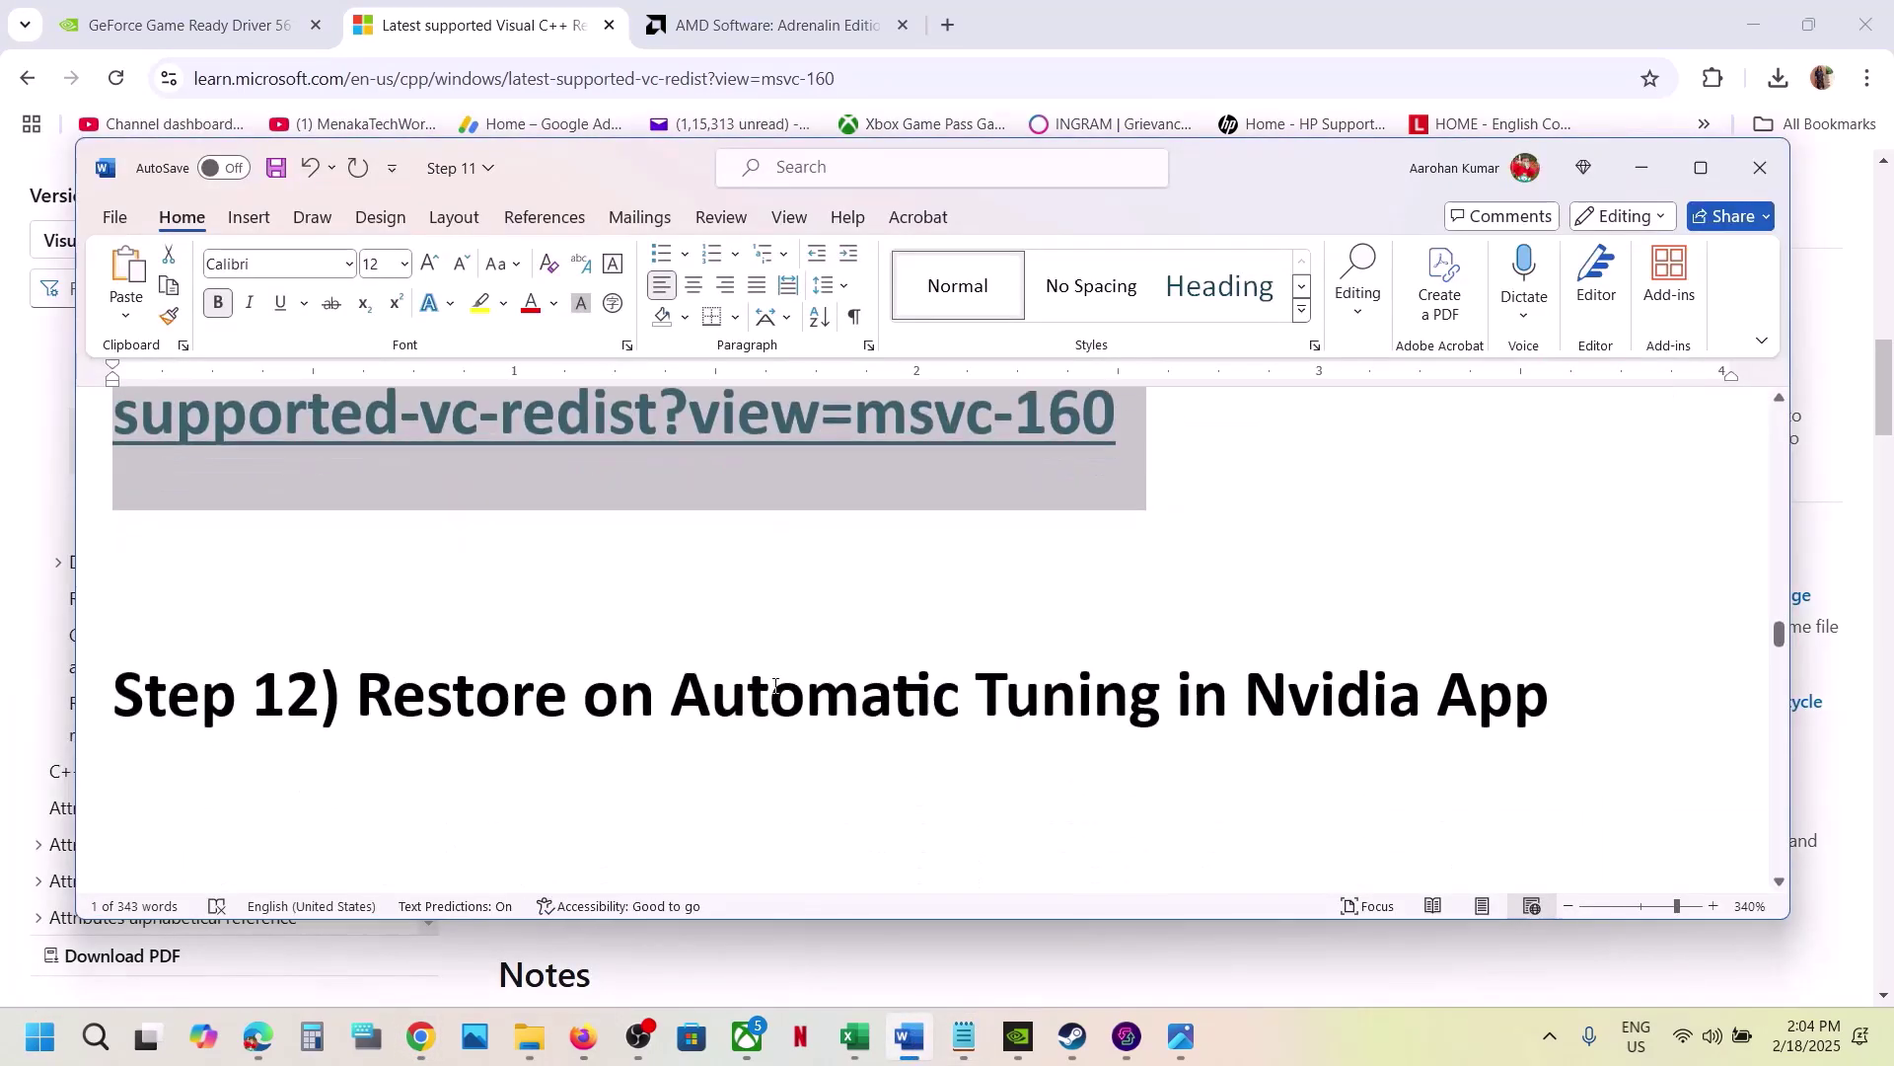
left_click_drag(379, 679, 1549, 683)
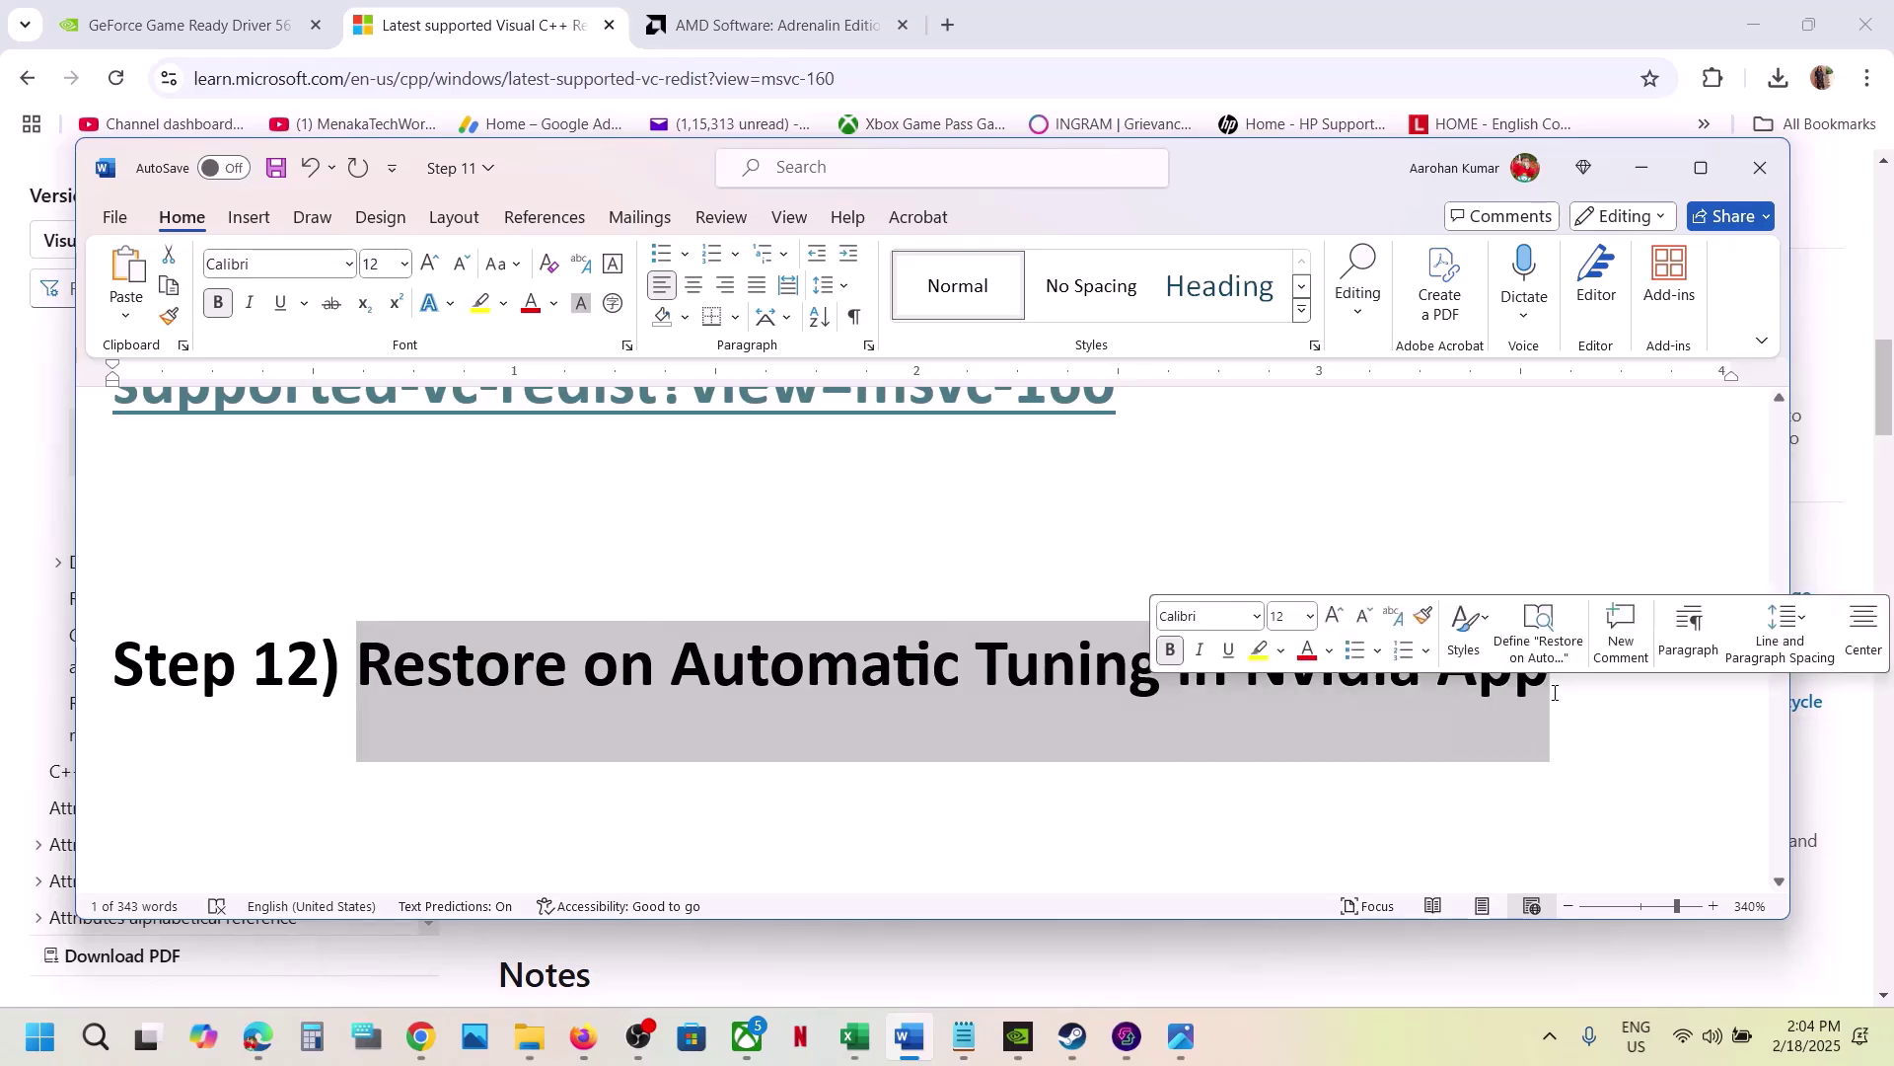
Step: Switch to the NVIDIA app, view the Automatic Tuning section in the system performance settings, and minimize the app
left_click(1016, 1052)
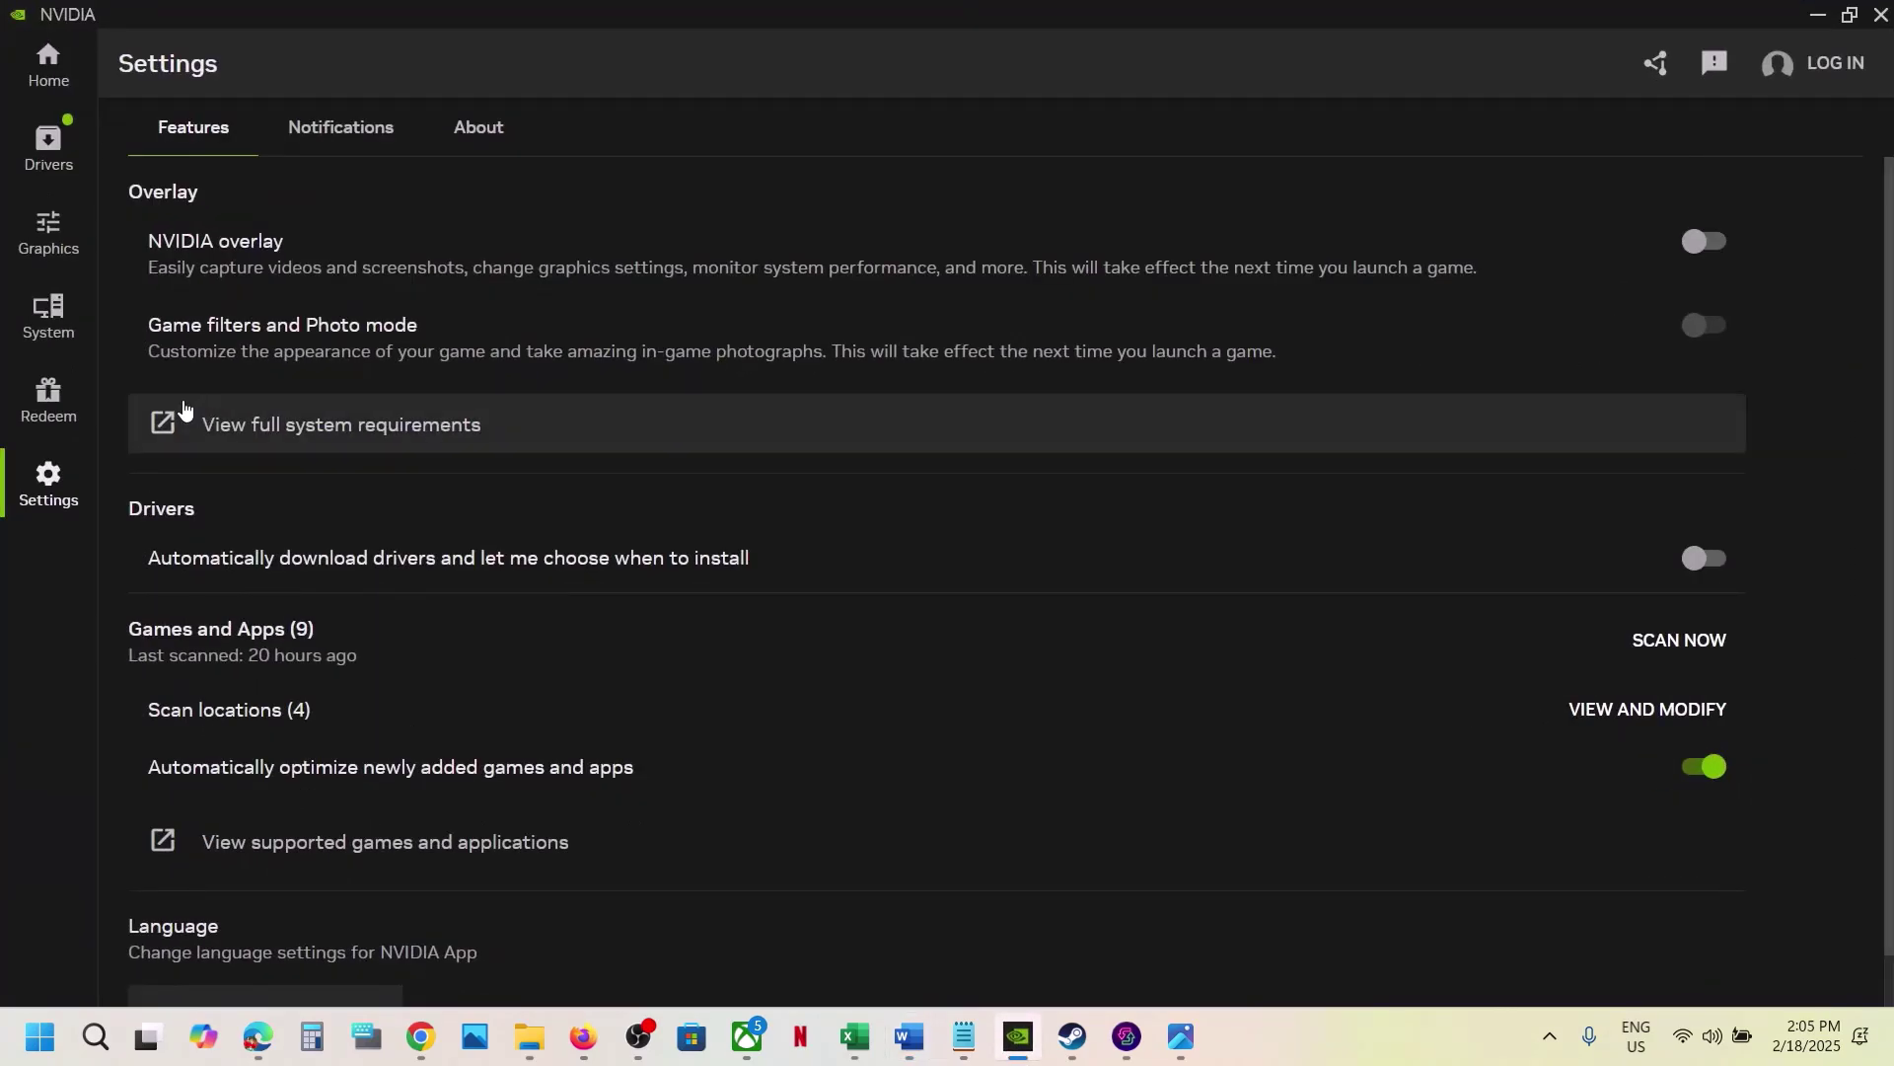
left_click(49, 314)
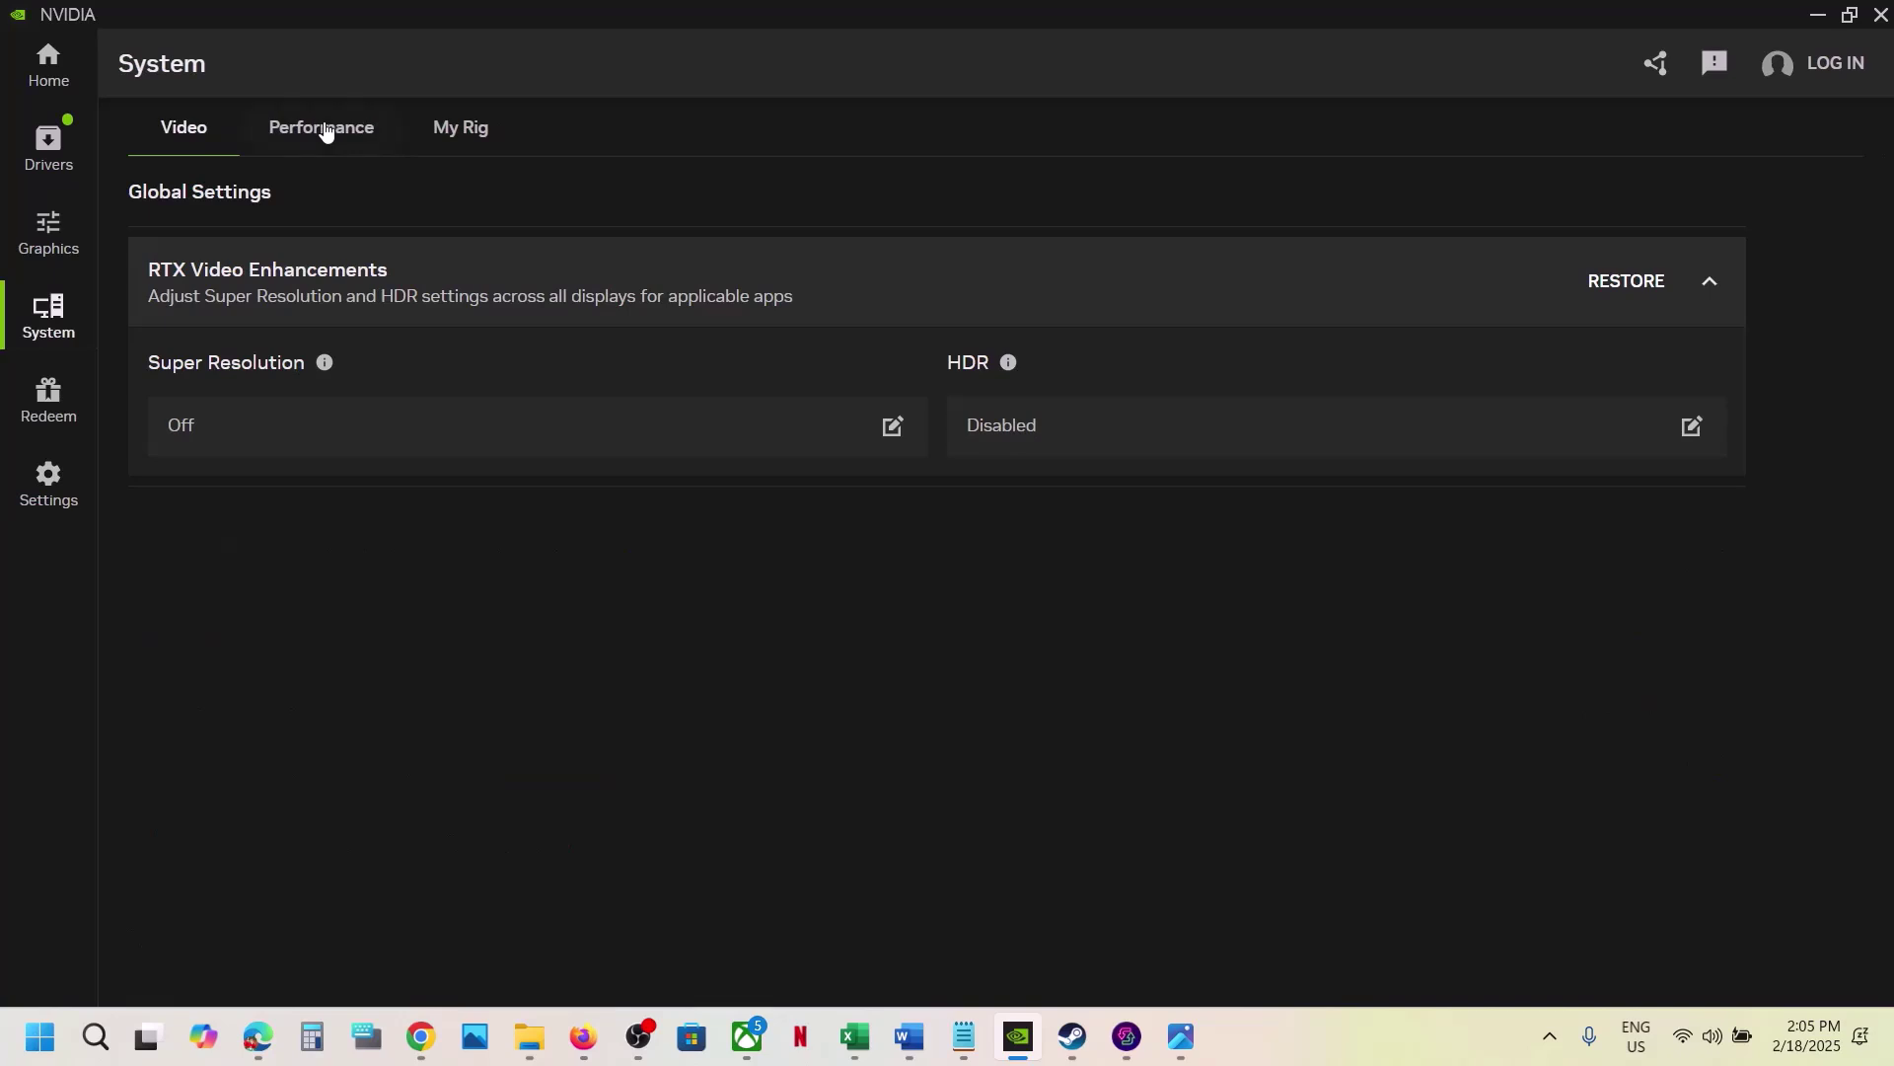
left_click(326, 131)
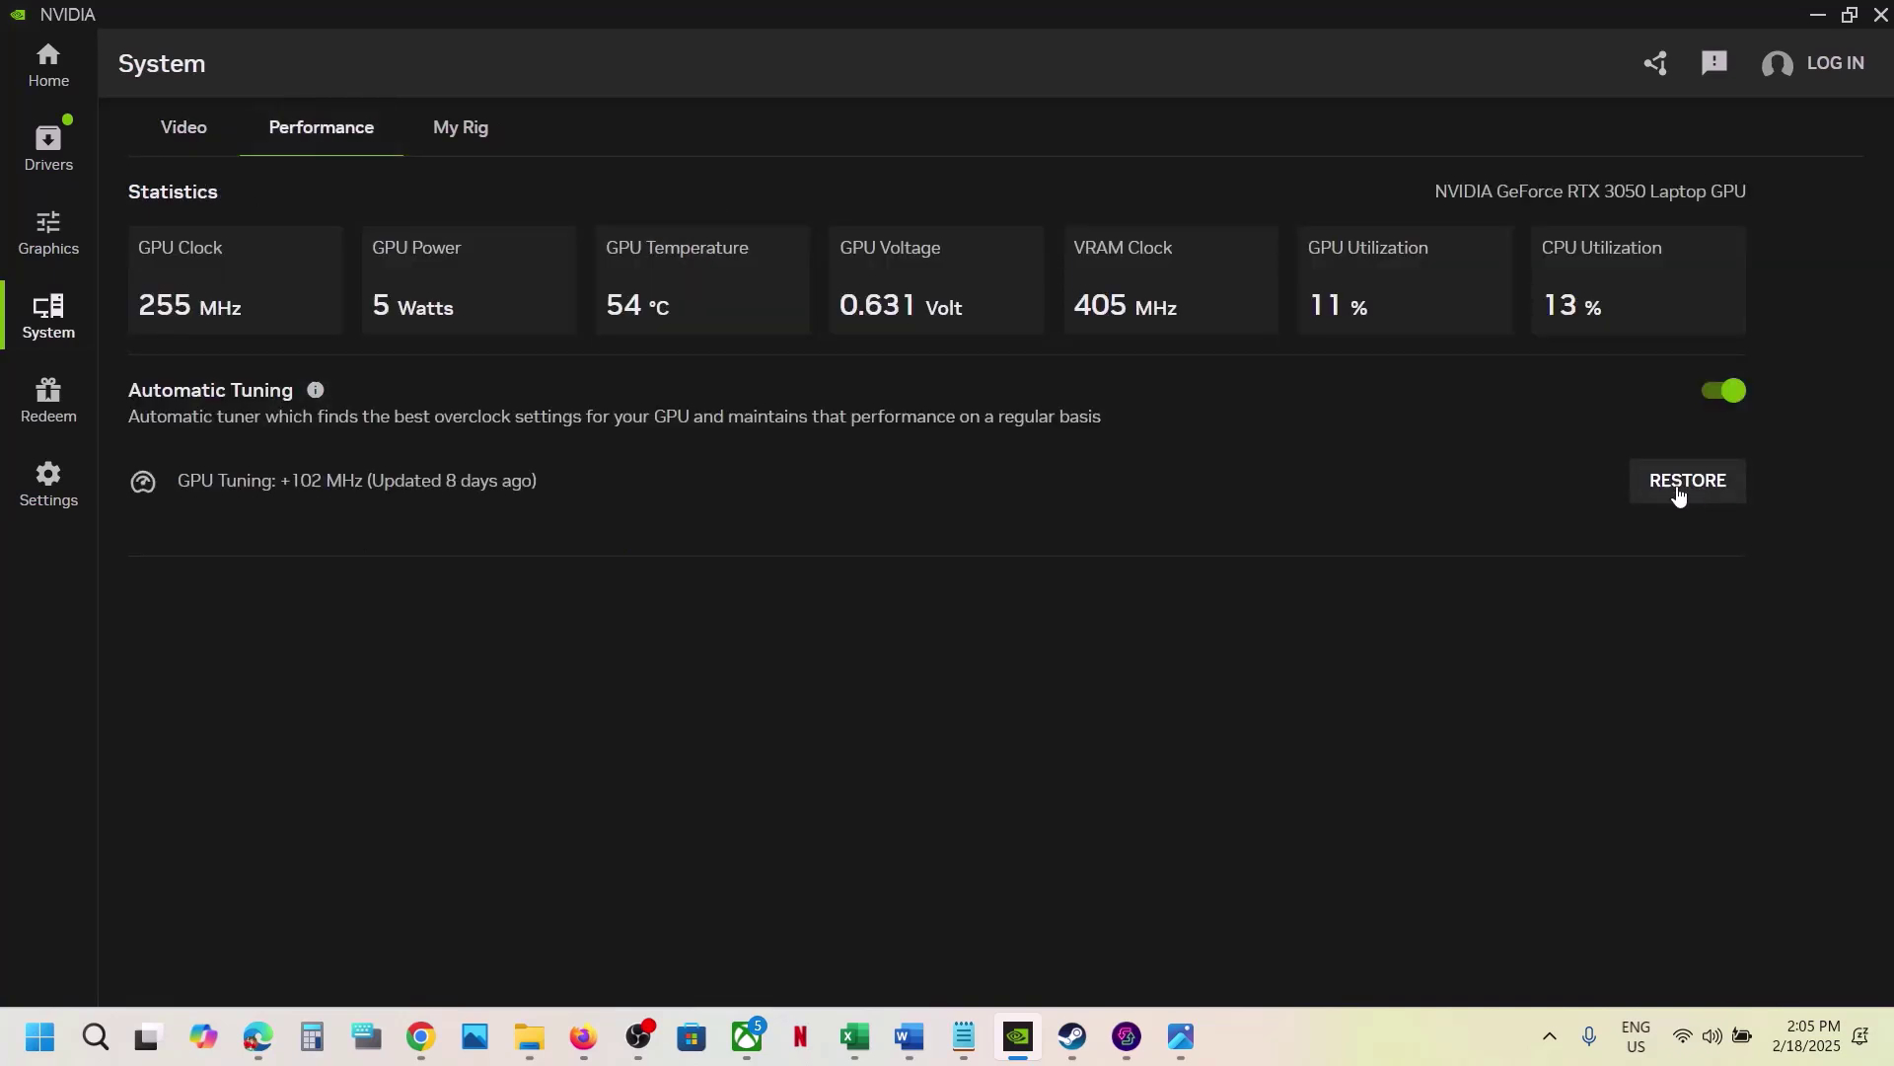
left_click(1817, 15)
Step: Copy the text "AMD 25.1.1 Optional Update" from Step 13 of the Word guide
scroll(697, 730, "down", 3)
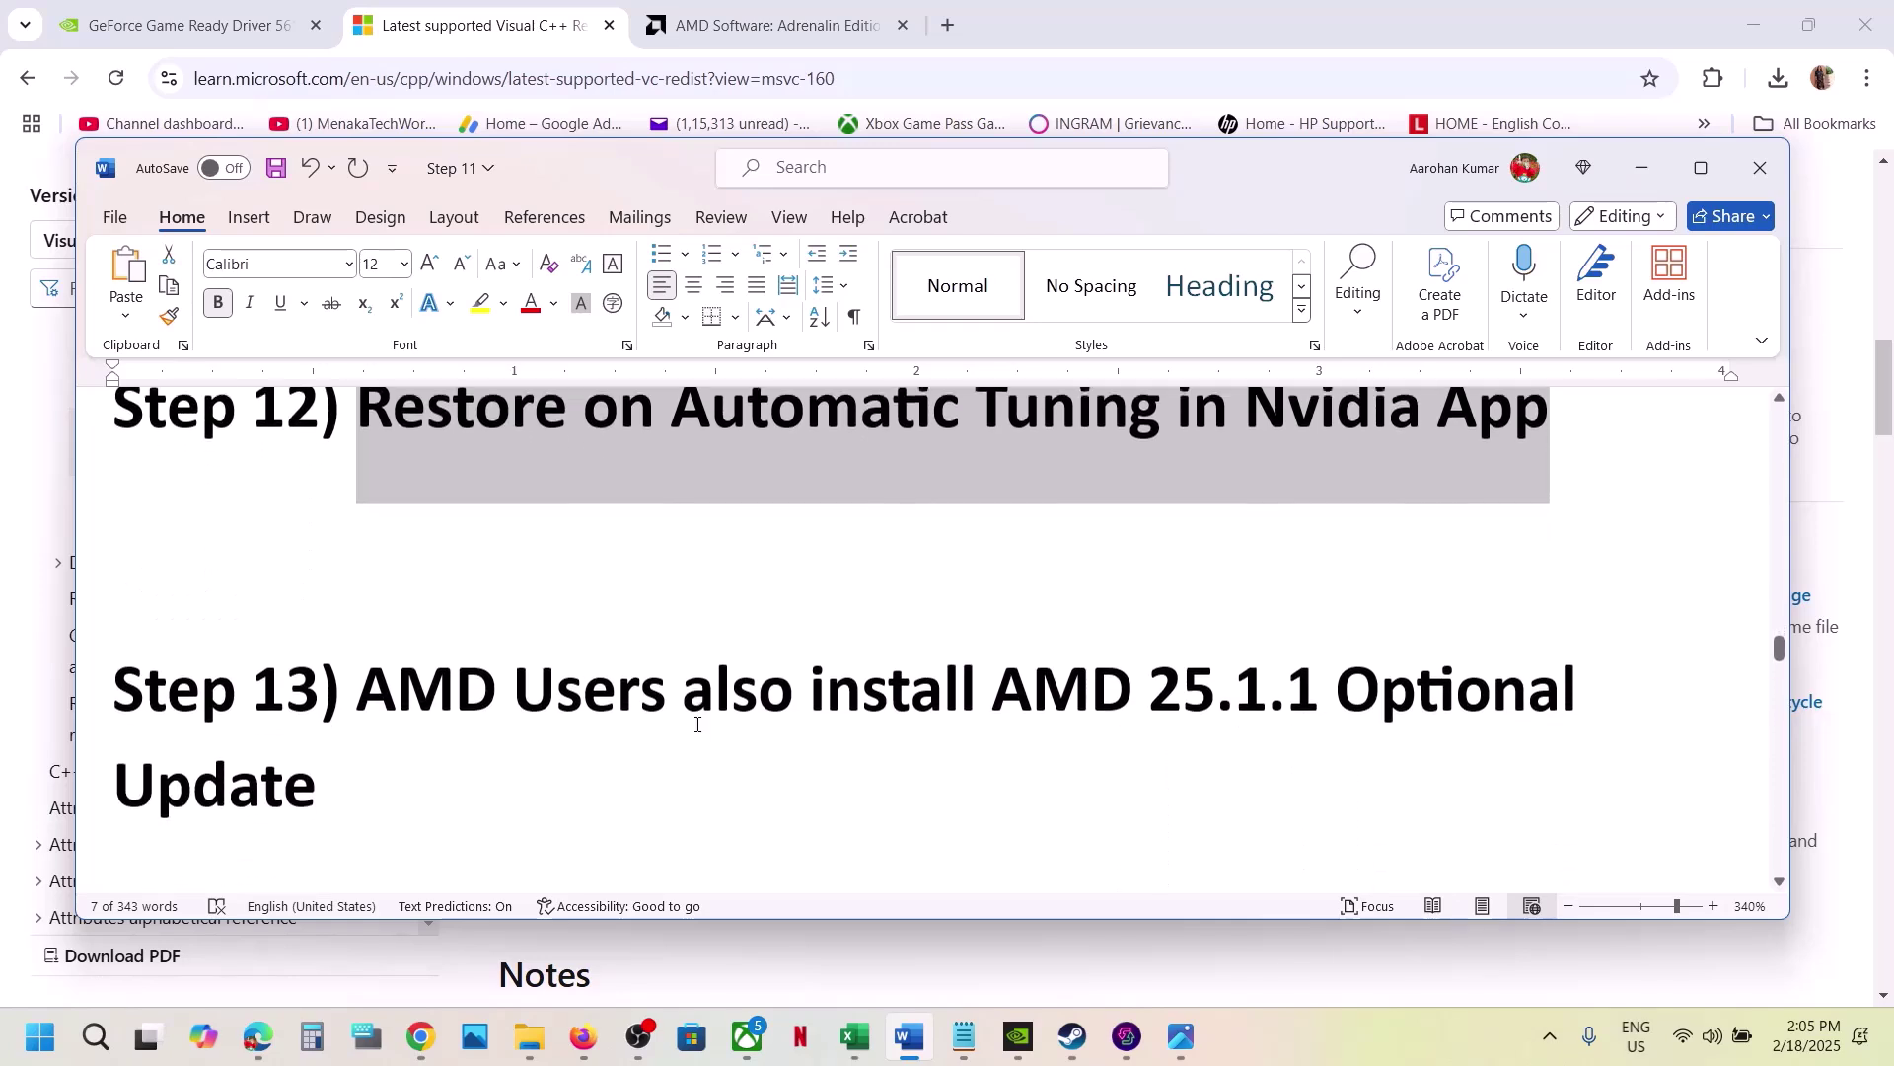
left_click_drag(368, 681, 1320, 681)
left_click(1320, 680)
left_click_drag(994, 671, 784, 756)
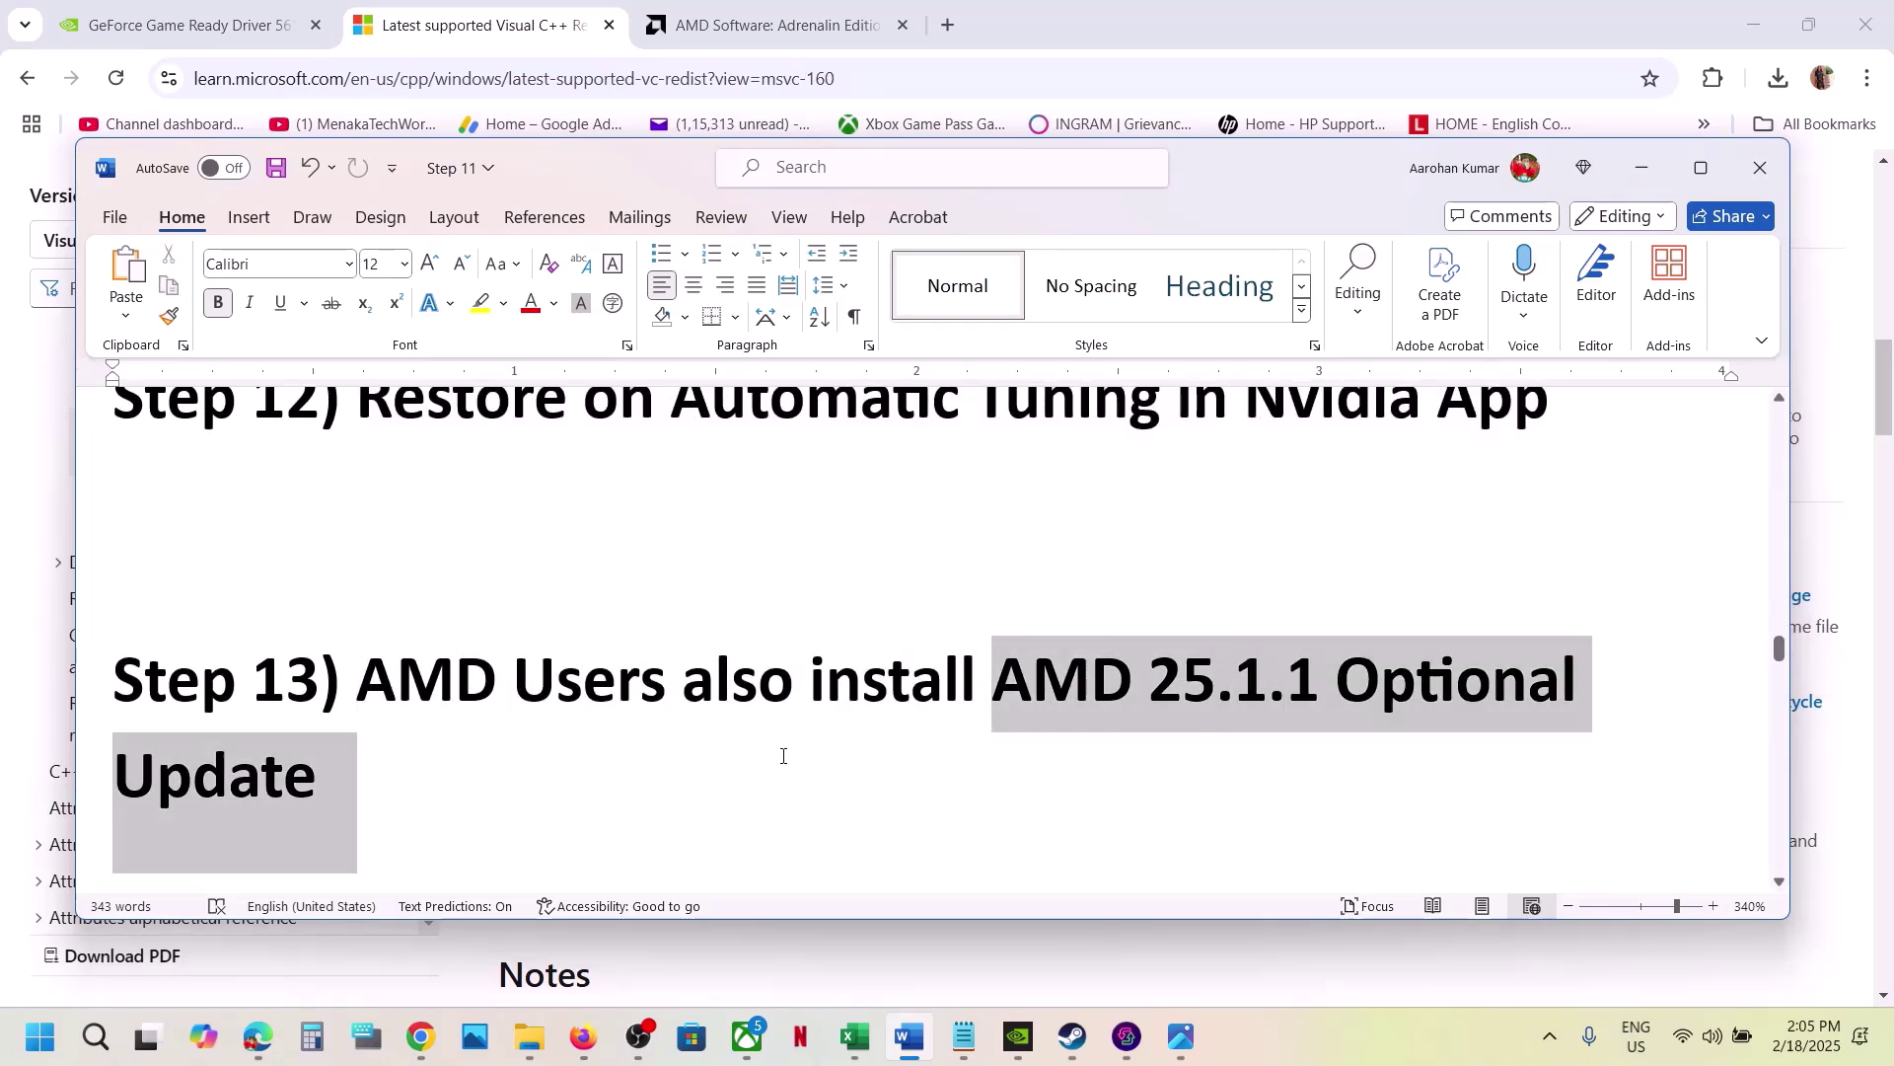
left_click_drag(437, 756, 437, 757)
key("ctrl+c")
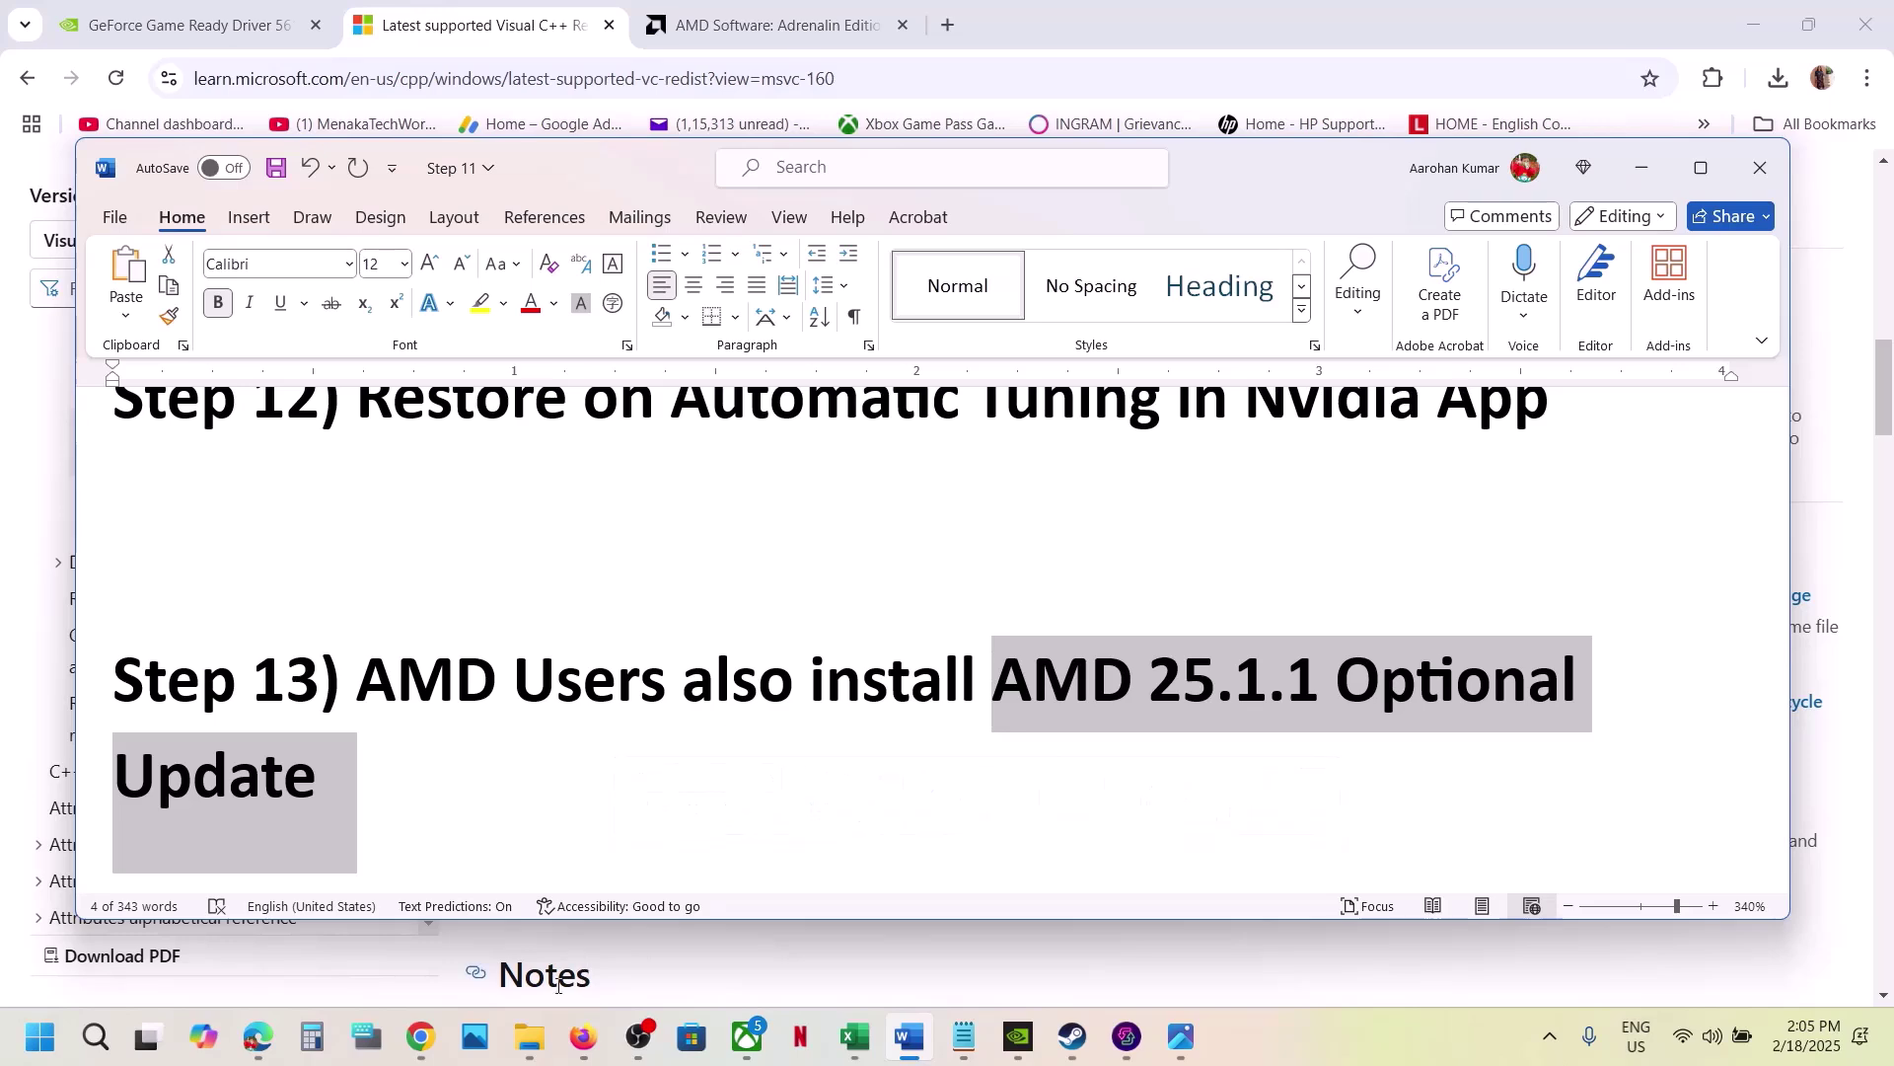
Step: Switch to Chrome, search for "AMD 25.1.1 Optional Update" in a new tab, and open AMD's Adrenalin Edition release notes
mouse_move(429, 1033)
left_click(577, 902)
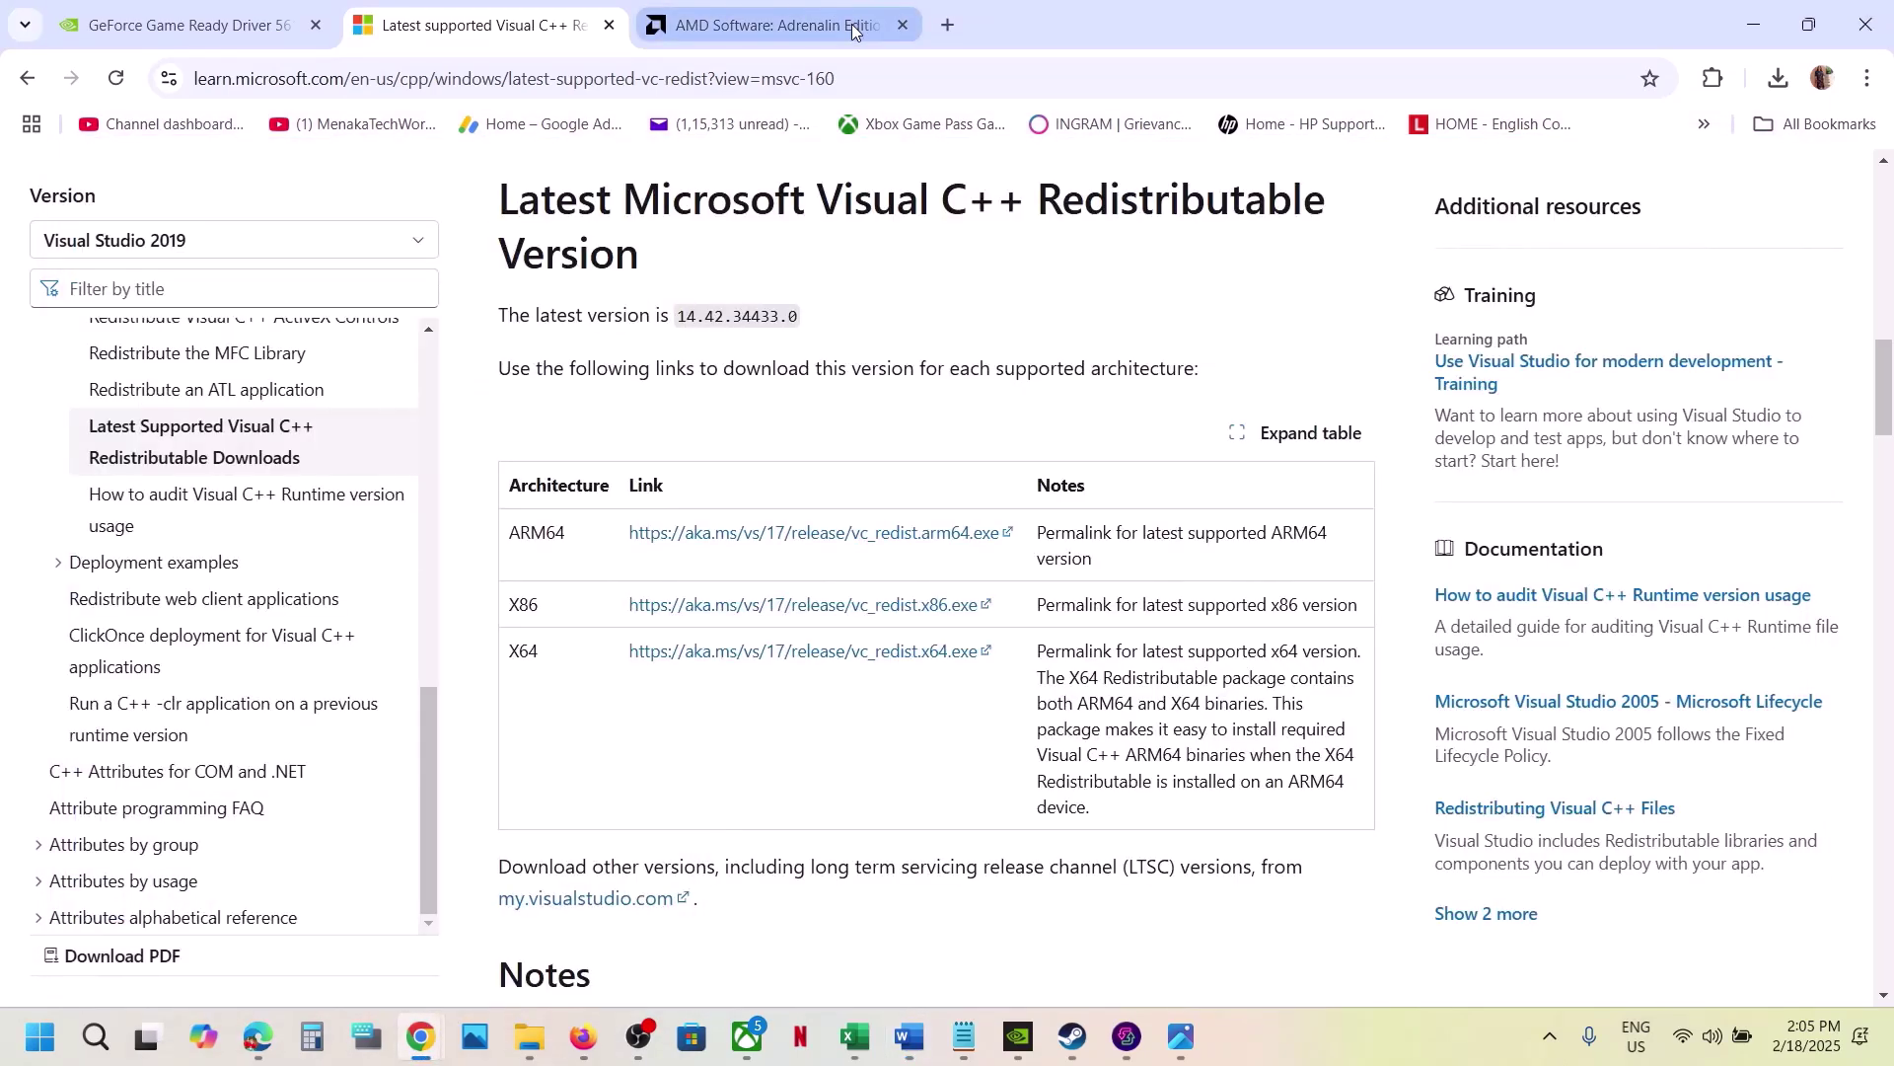
left_click(948, 25)
key("ctrl+v")
key("Return")
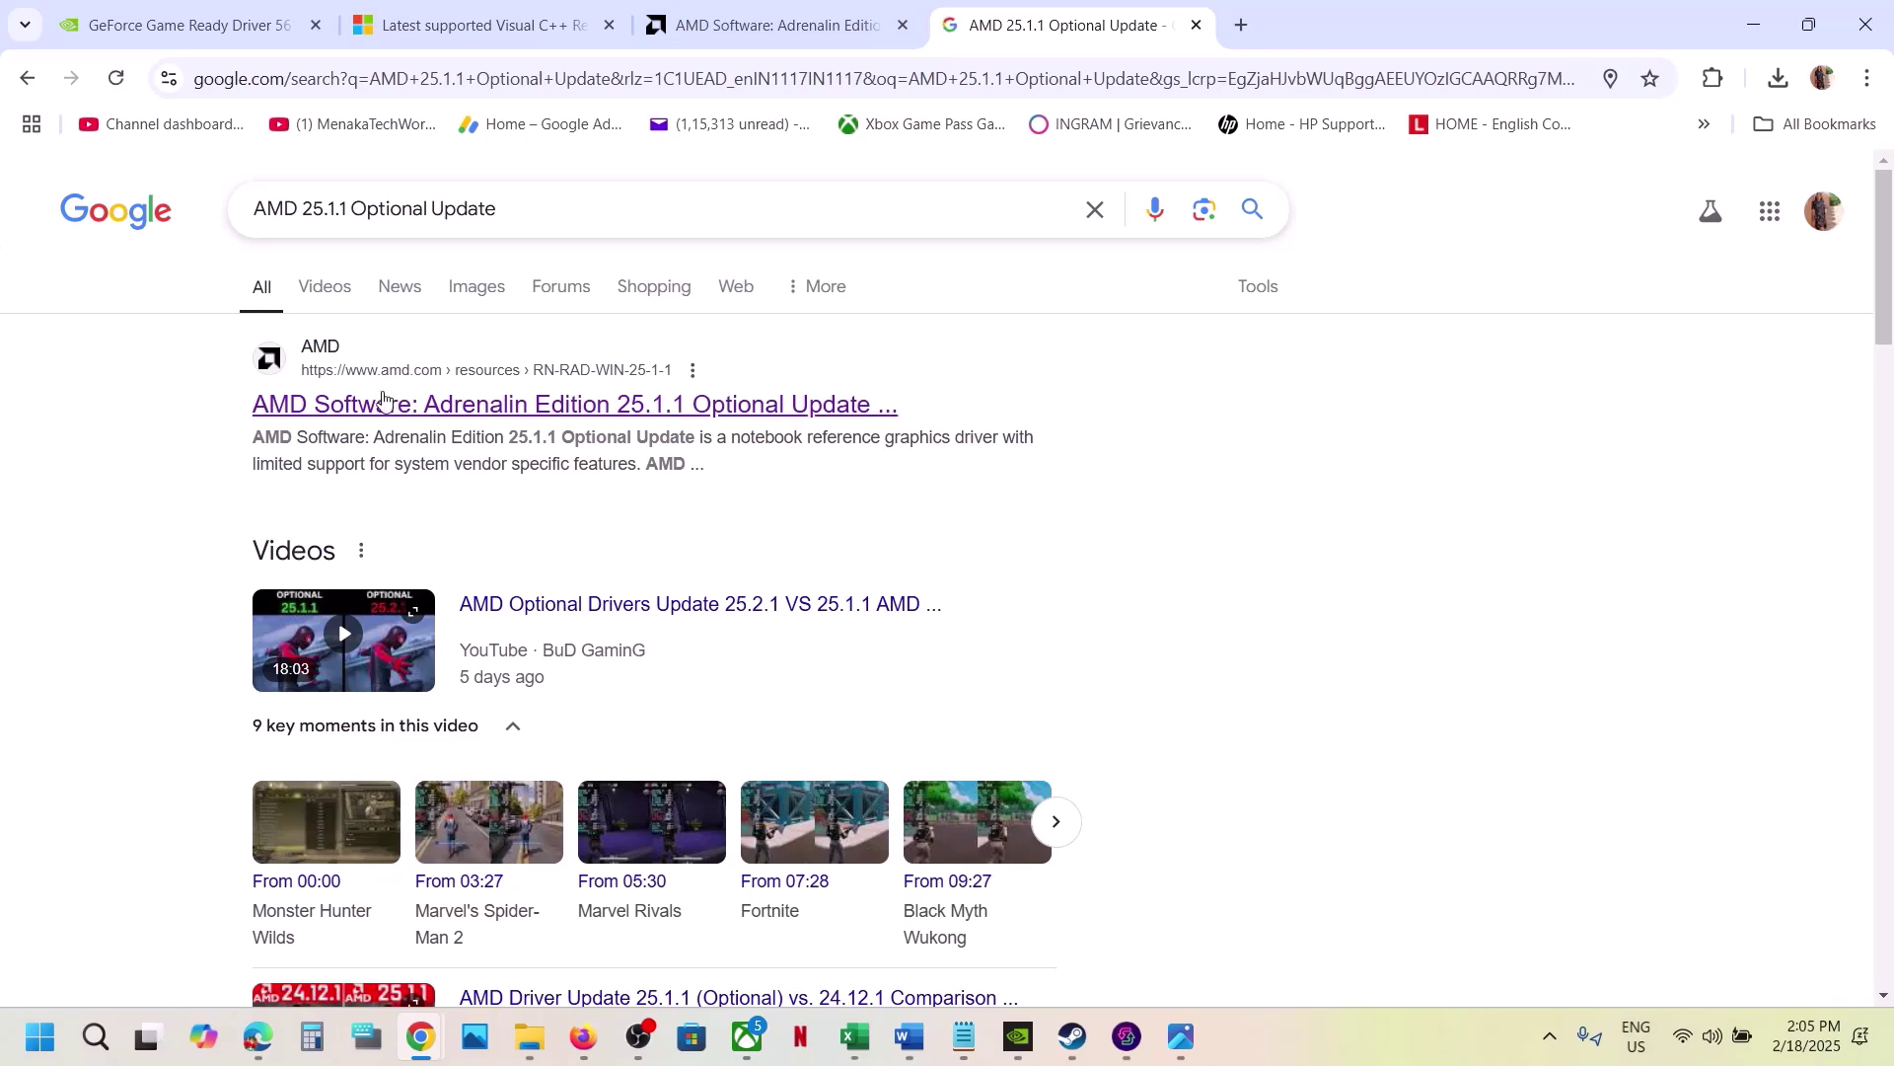
left_click(425, 408)
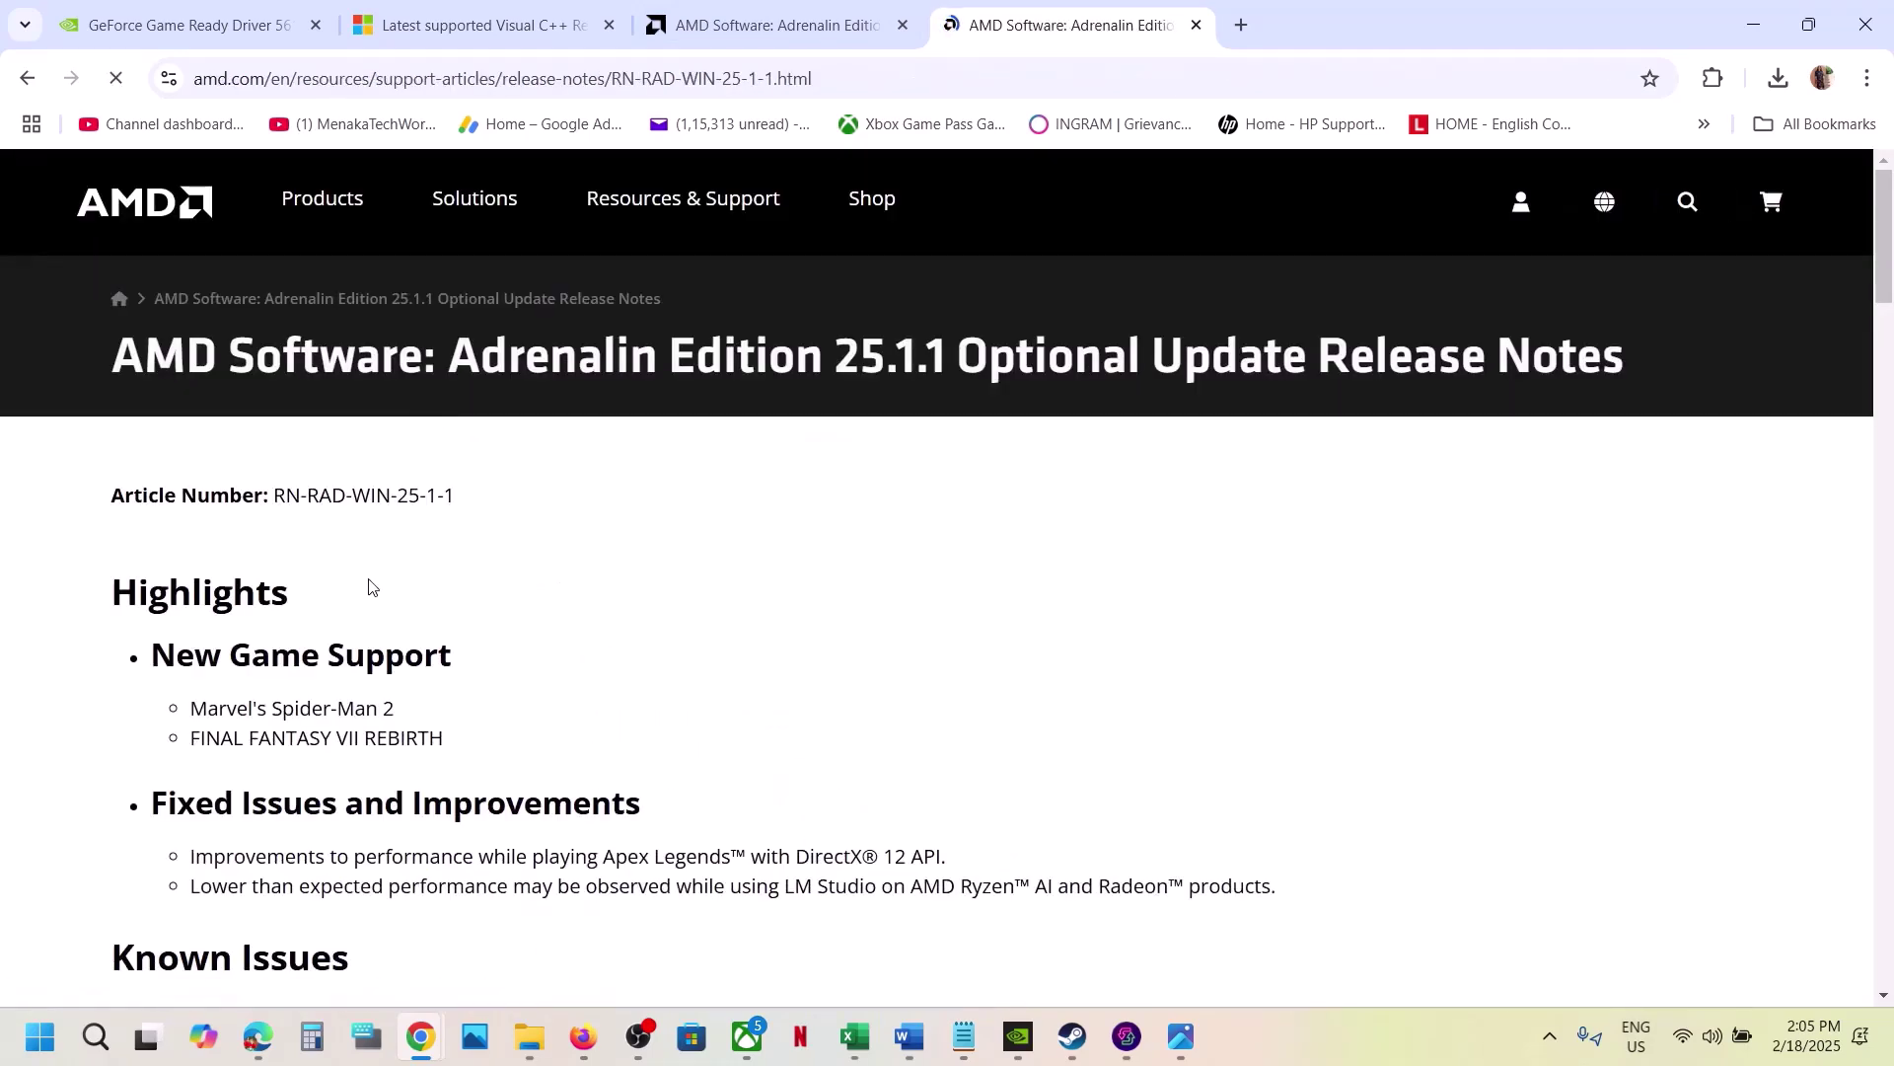
Step: Start downloading the AMD Adrenalin Edition 25.1.1 Optional Update driver for Windows 10 & Windows 11 64-bit
scroll(371, 587, "down", 10)
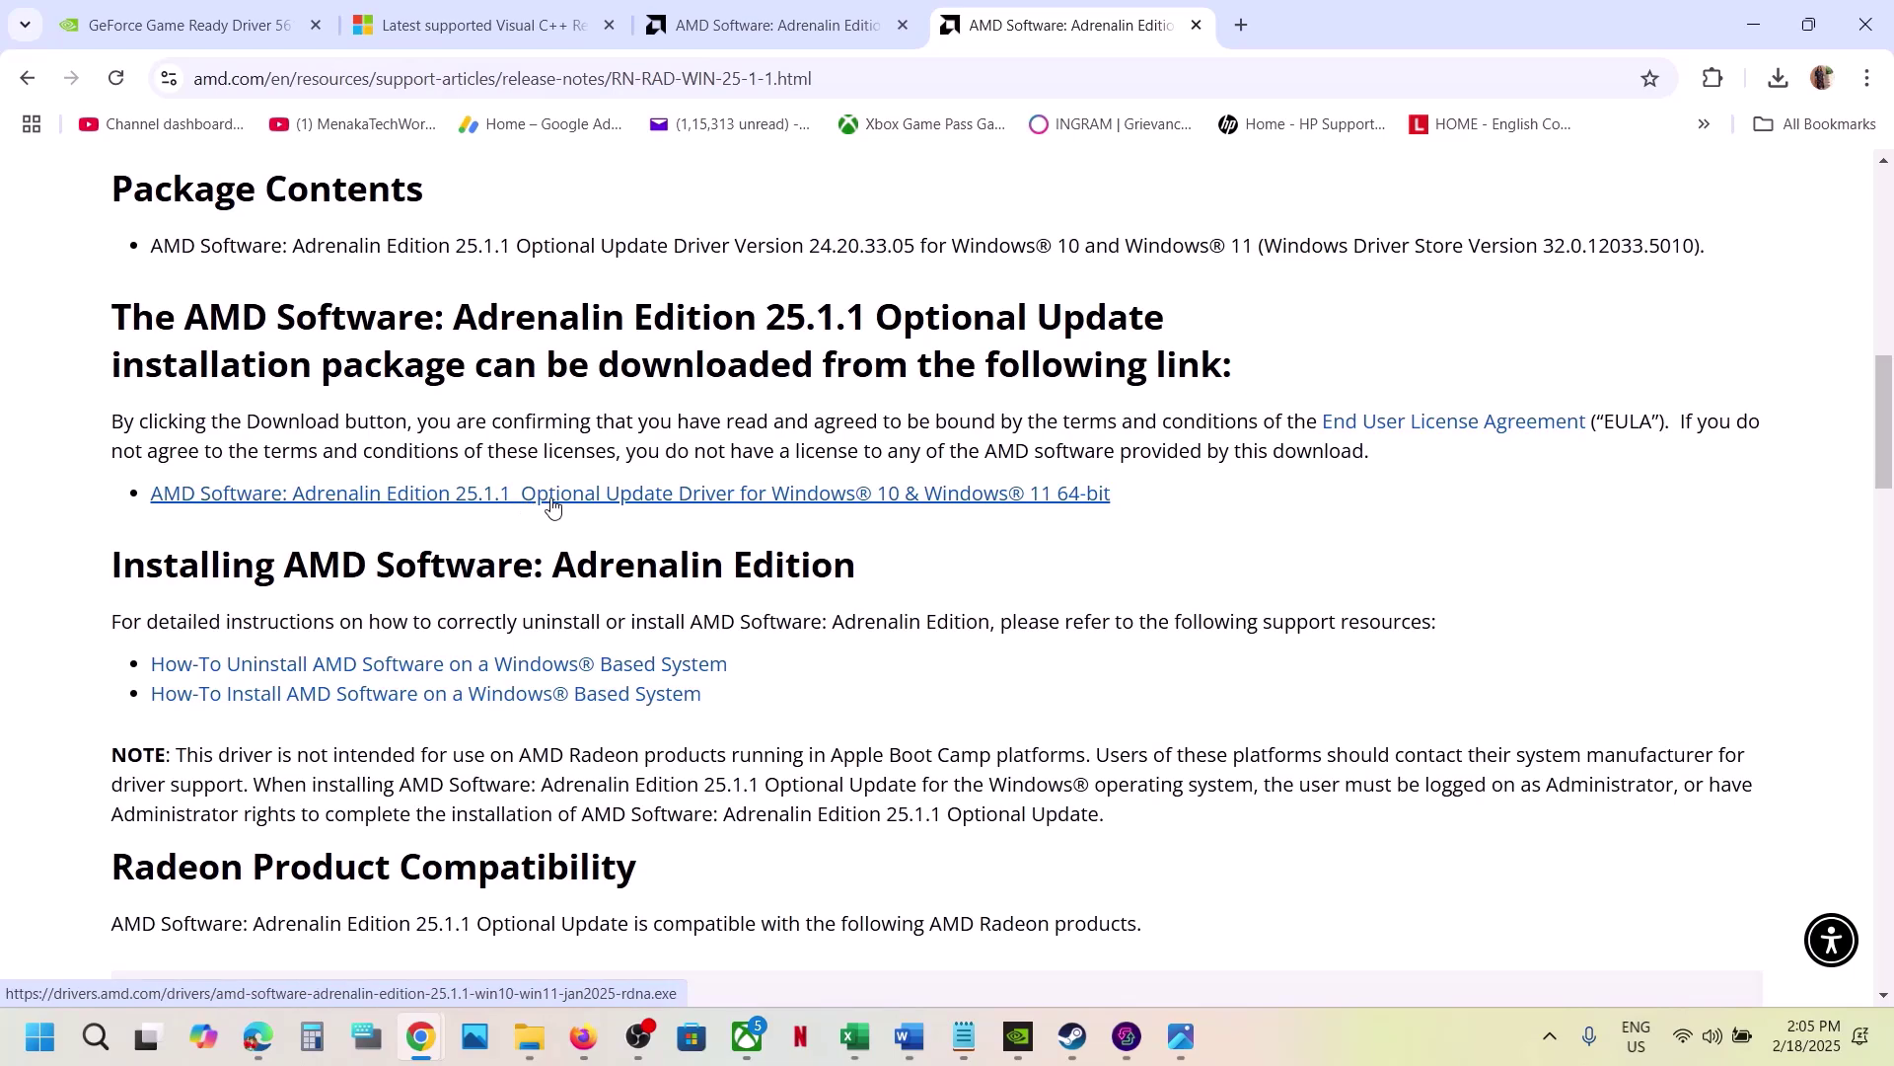
left_click(673, 505)
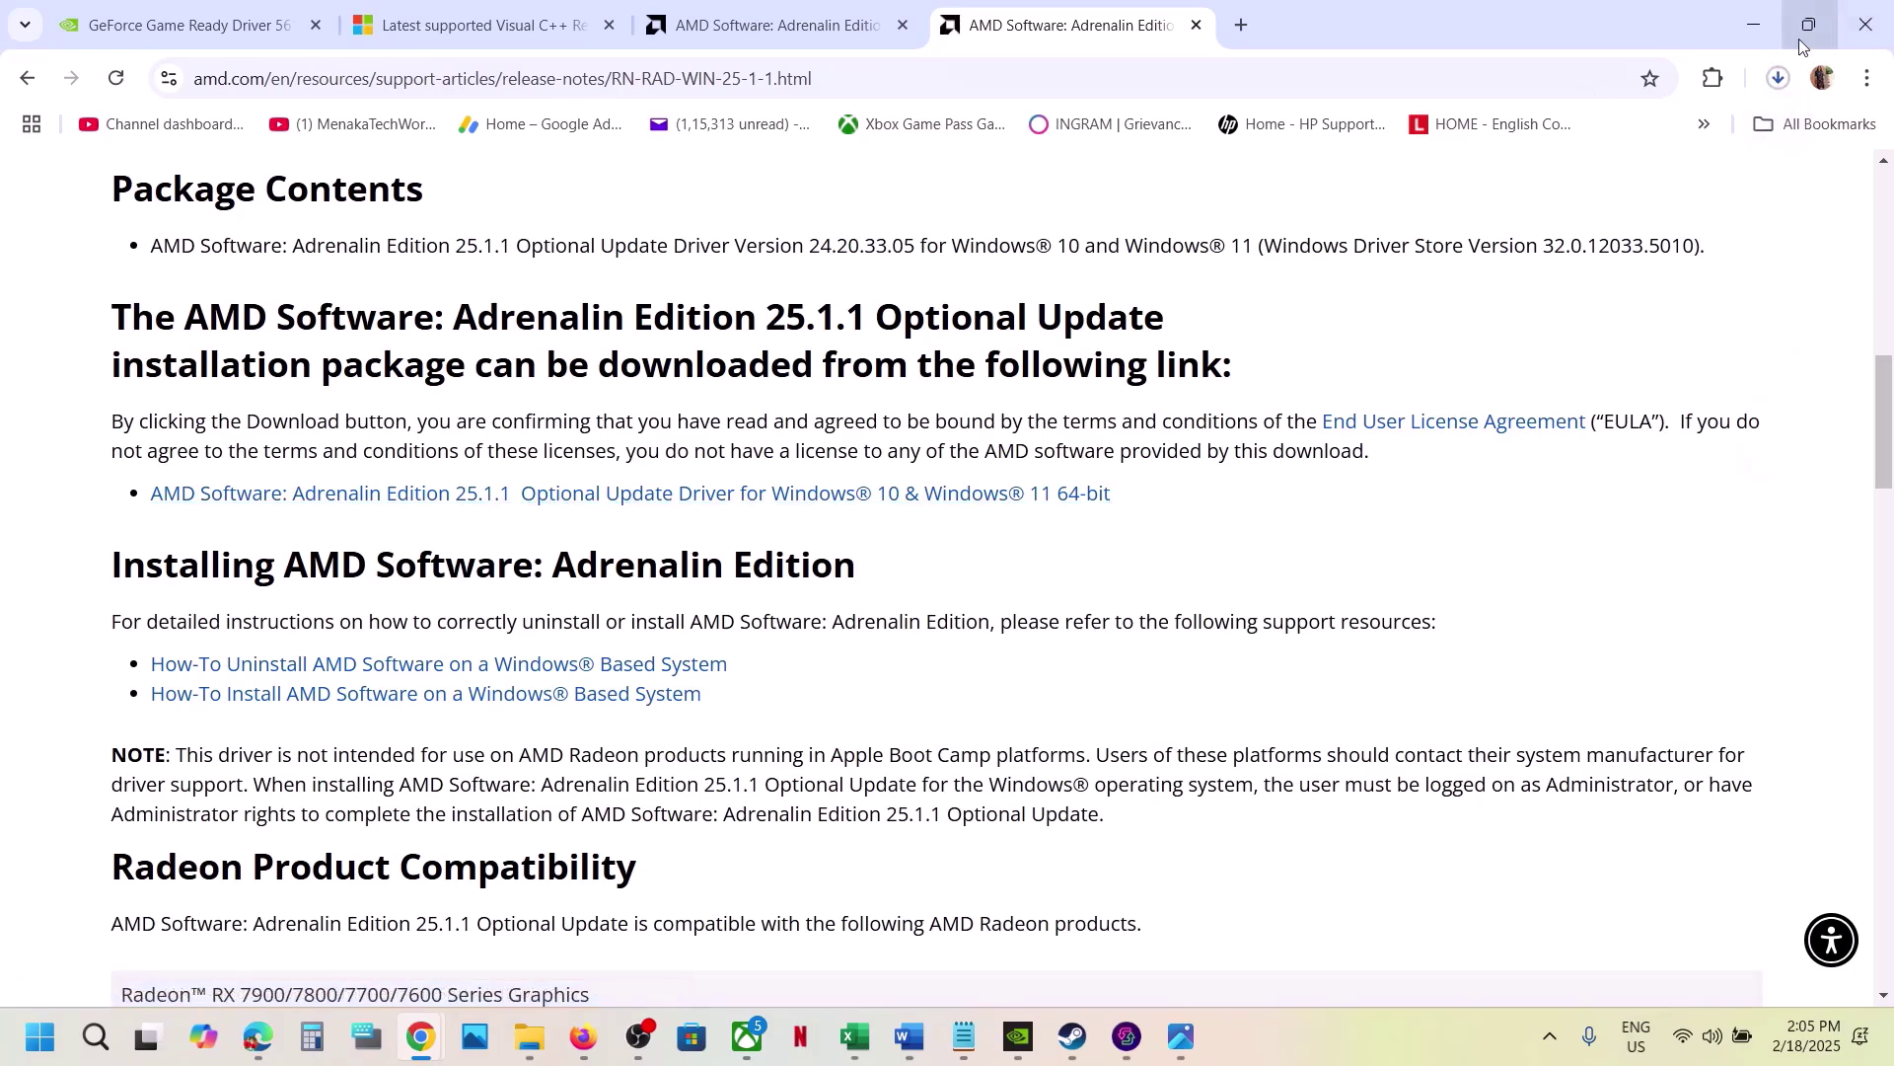
left_click(1778, 78)
left_click(992, 793)
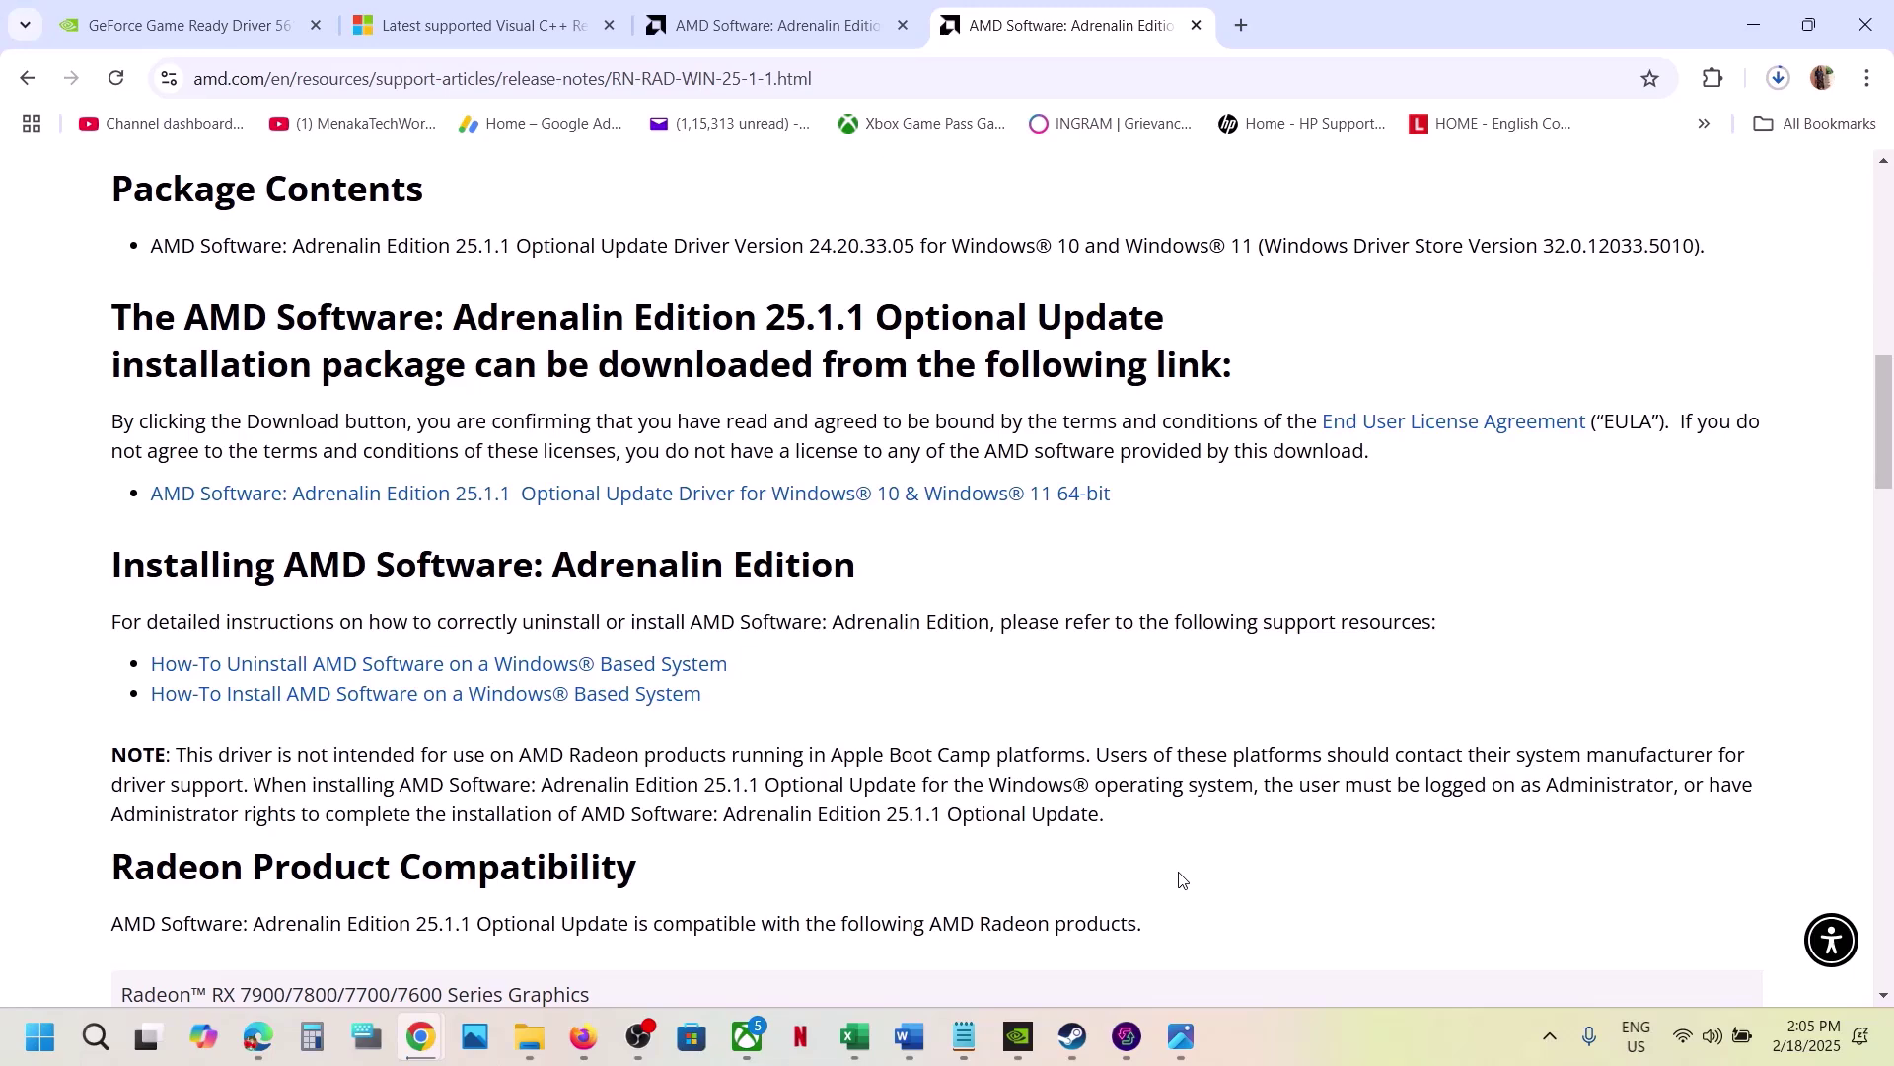
Step: Return to the Word guide and highlight the Step 14 instruction to close MSI Afterburner
left_click(1073, 1035)
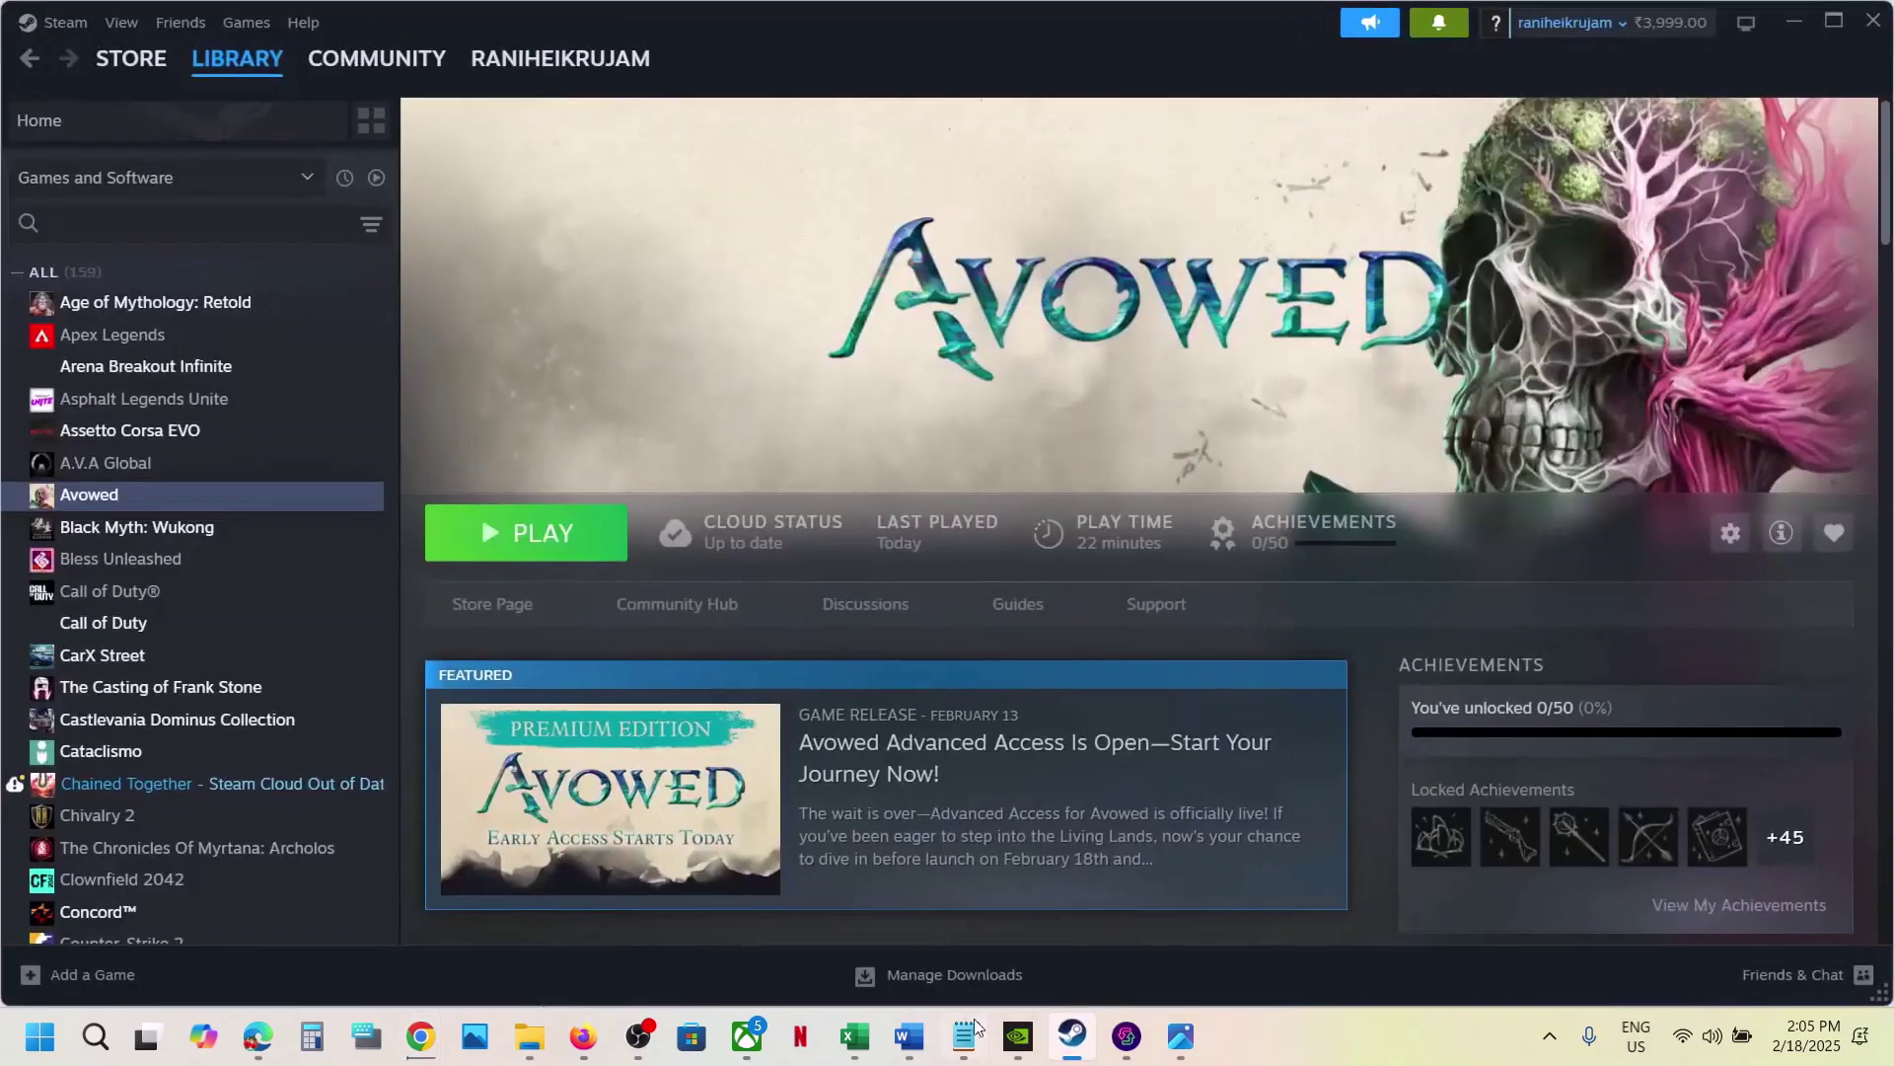
left_click(908, 1036)
scroll(914, 786, "down", 5)
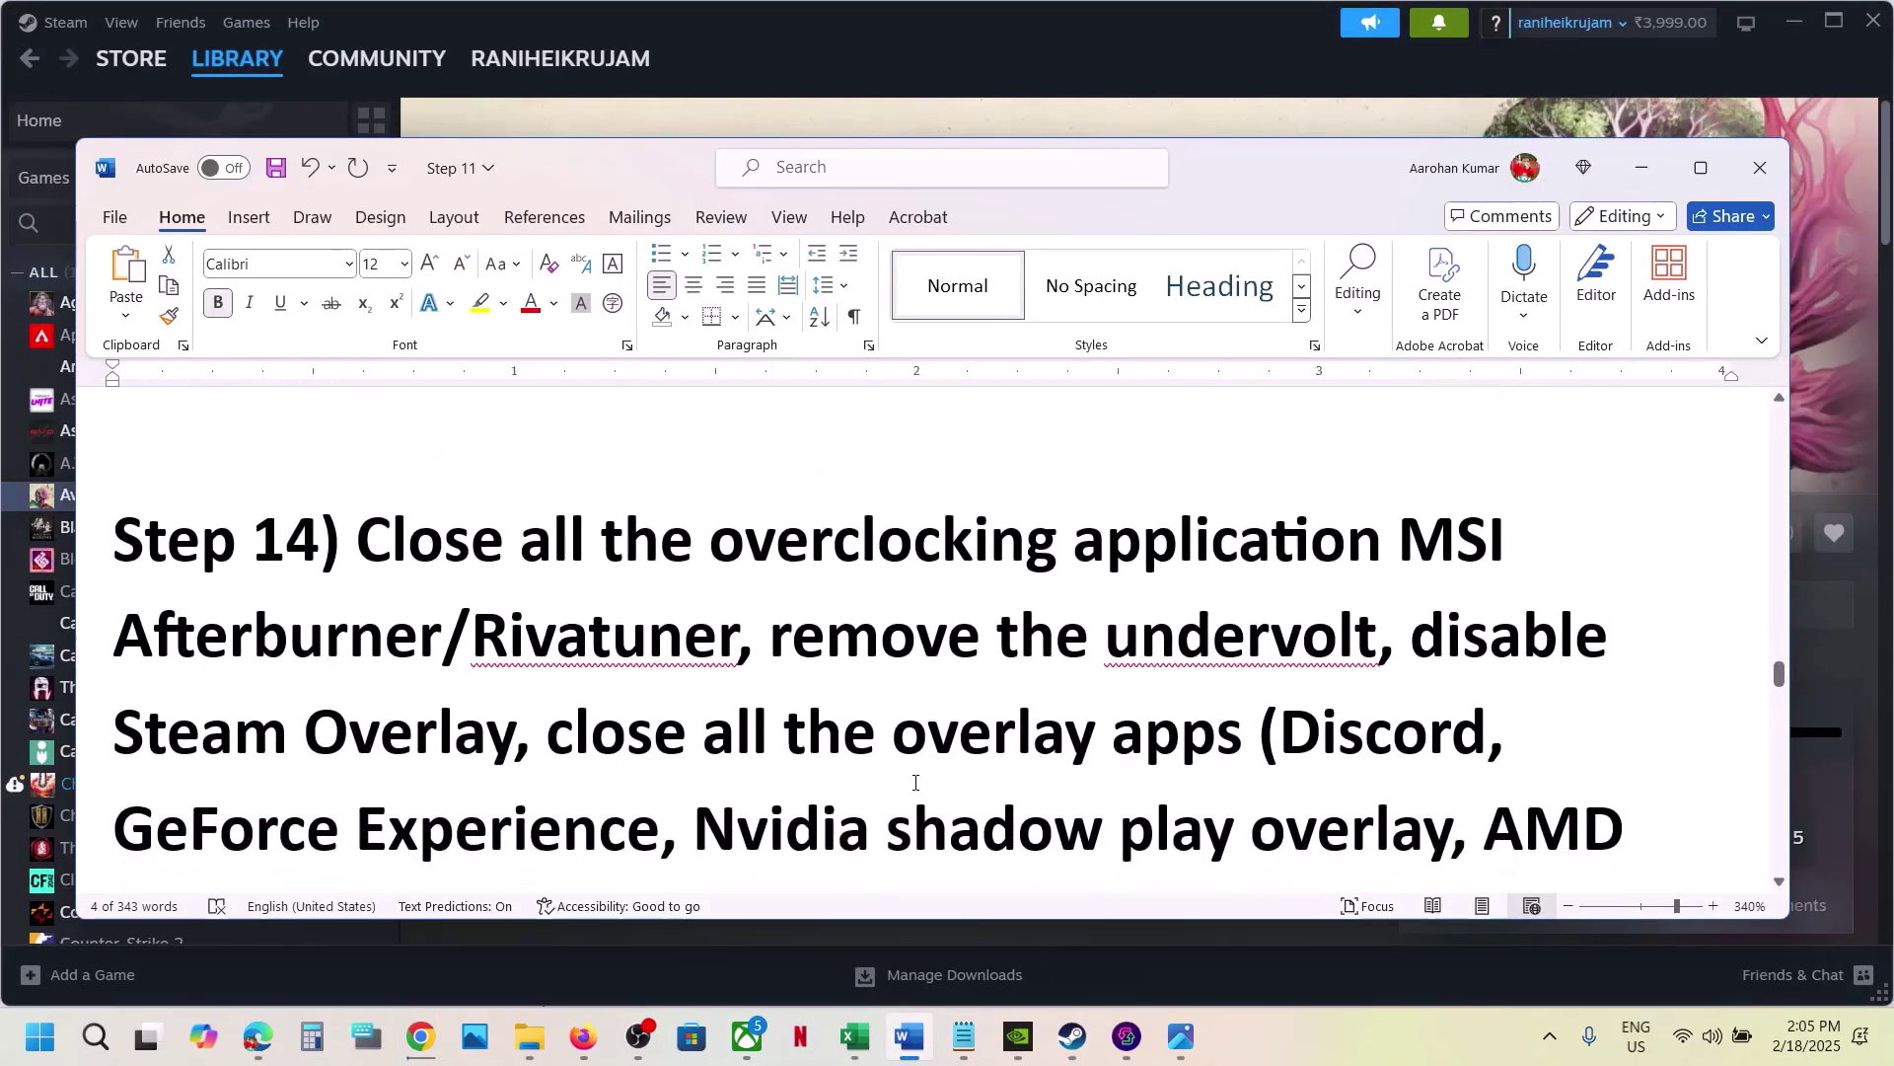
left_click_drag(361, 564, 441, 641)
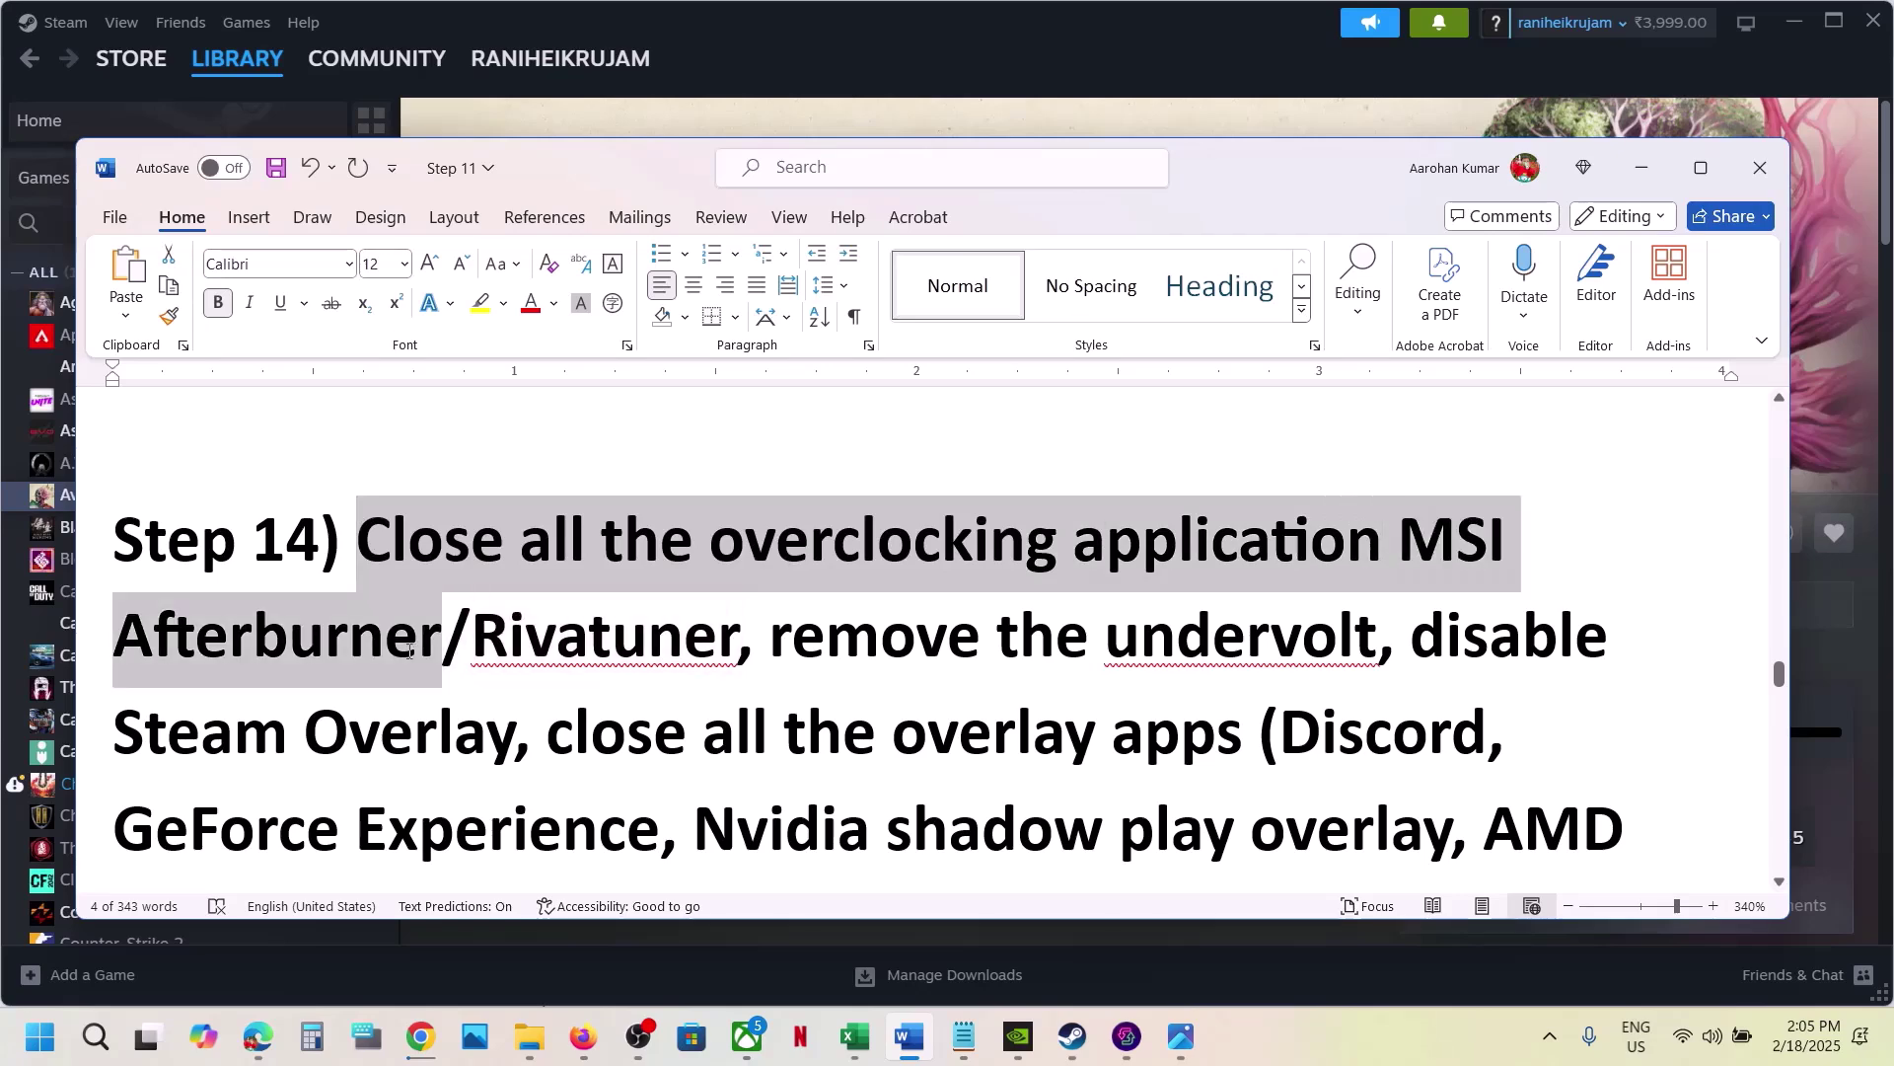
Step: Launch MSI Afterburner and RivaTuner Statistics Server through Windows search
left_click(39, 1036)
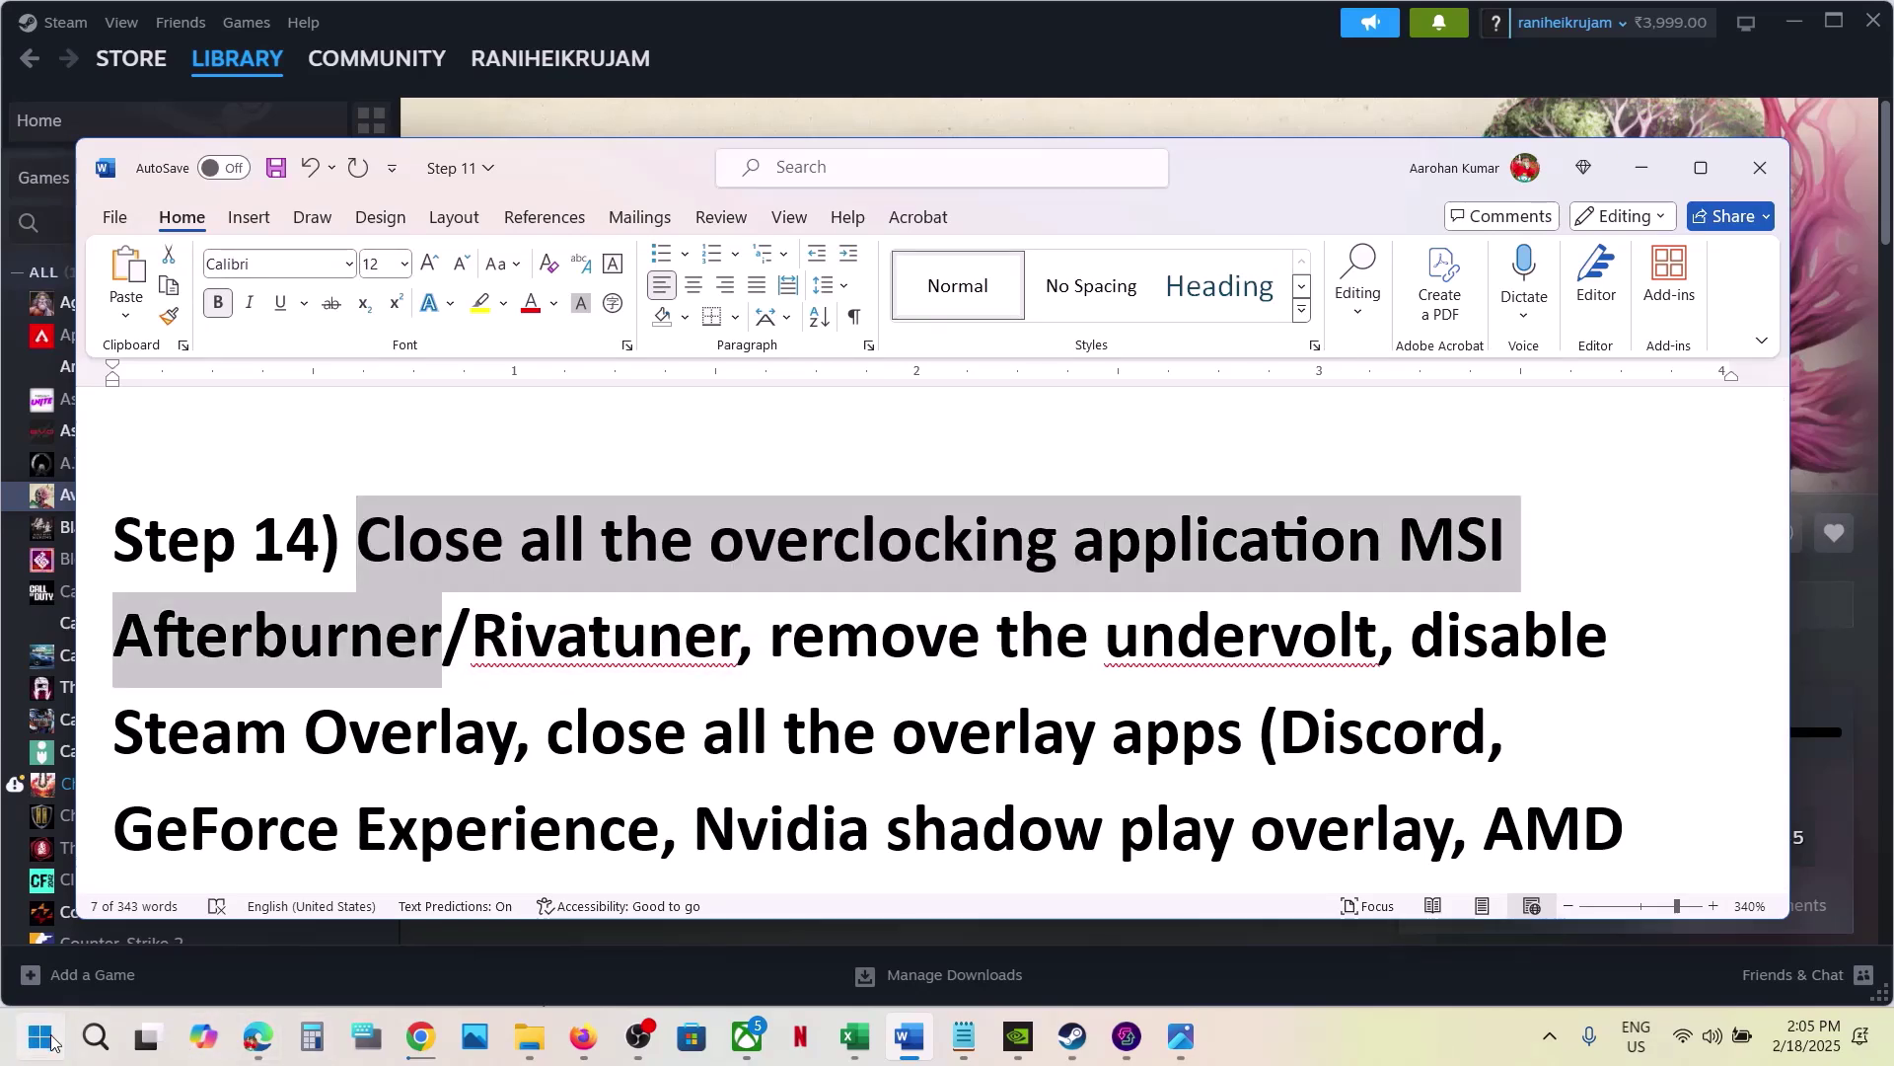
type("msi")
left_click(52, 1041)
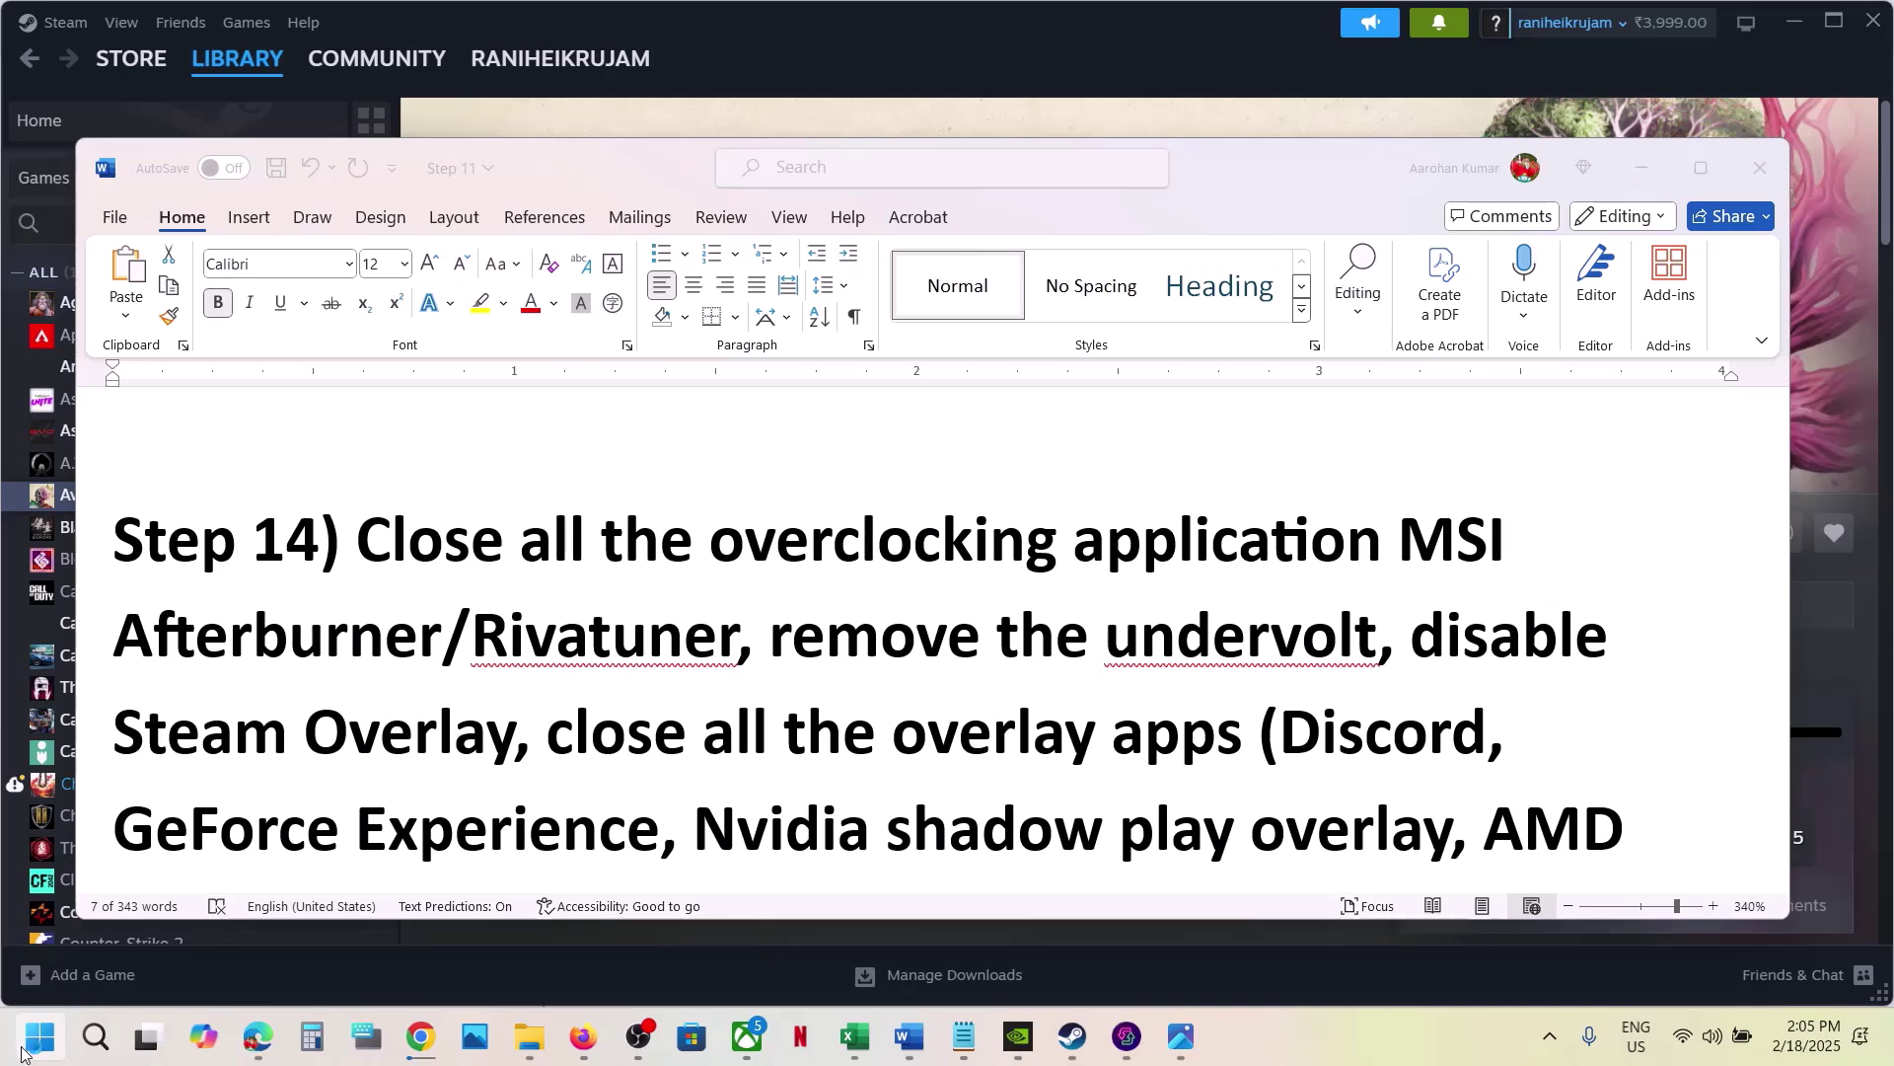
left_click(43, 1050)
type("r/Ri")
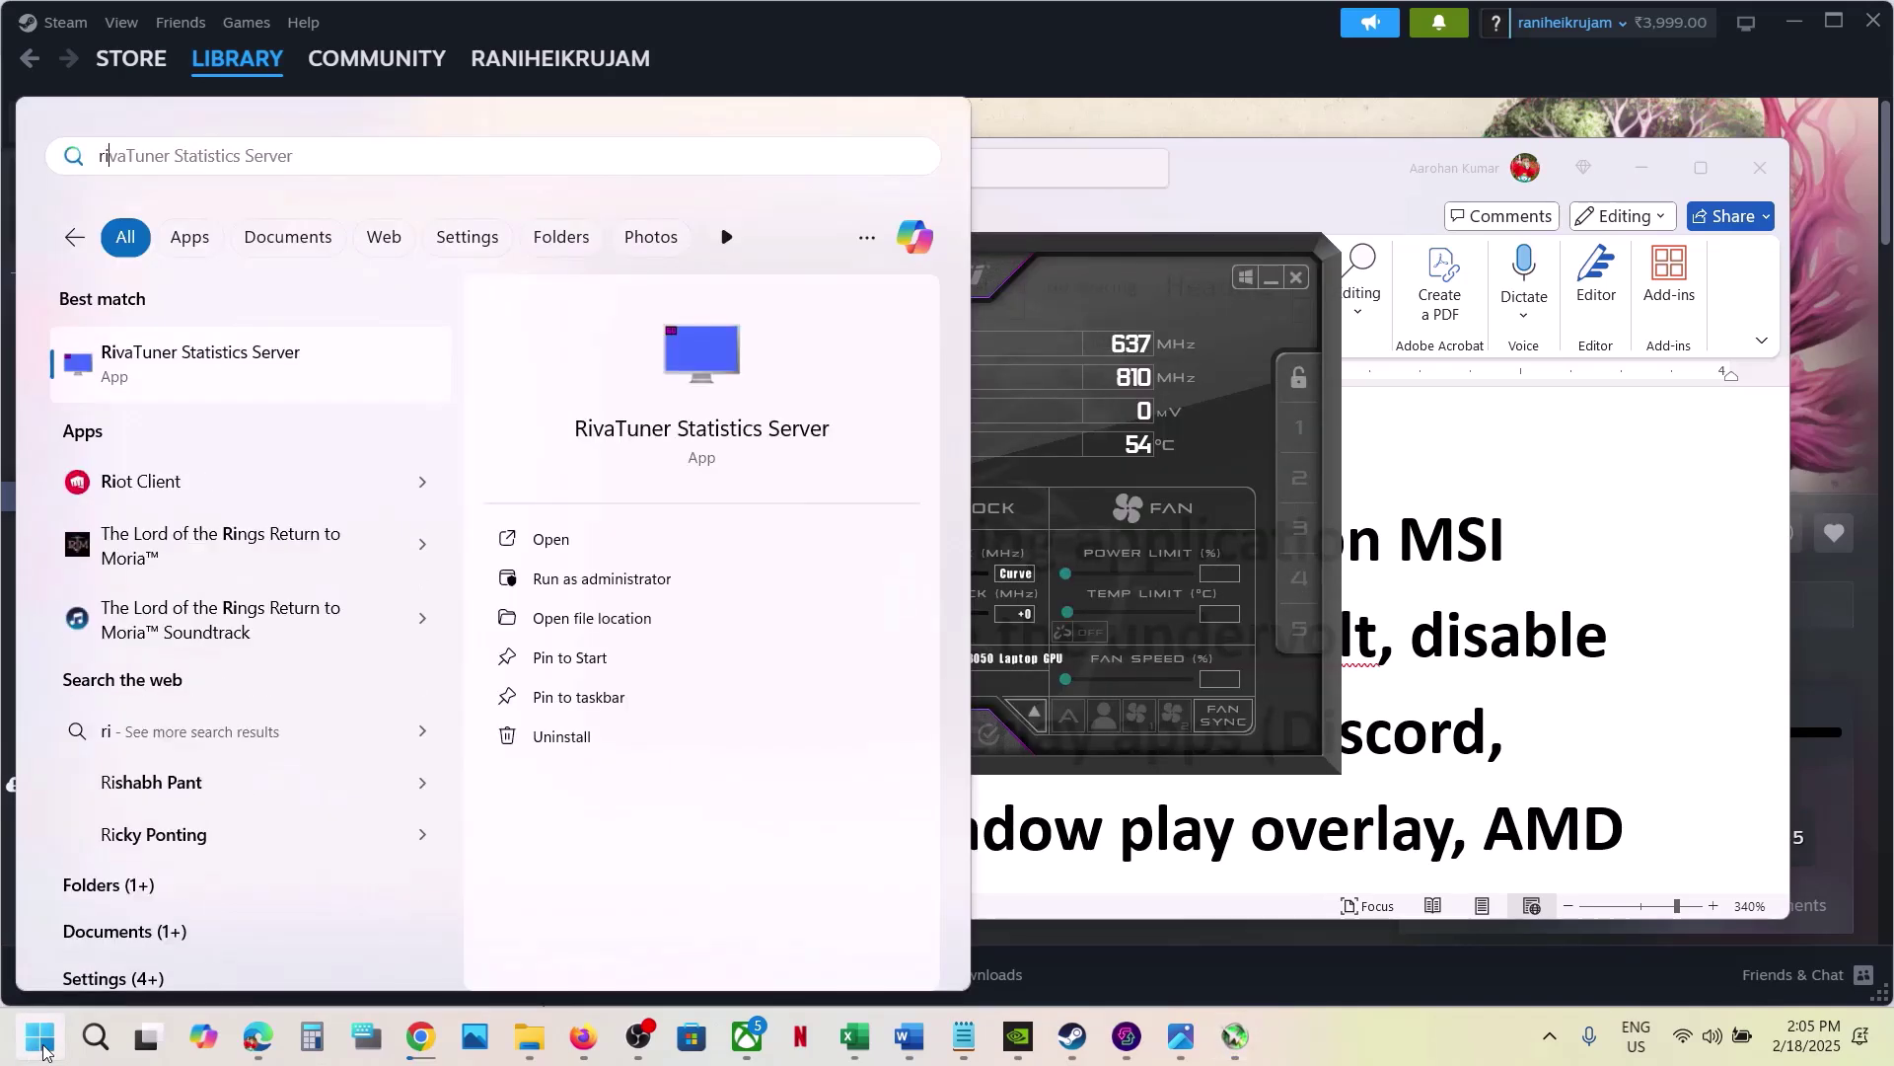
type("va")
key("Return")
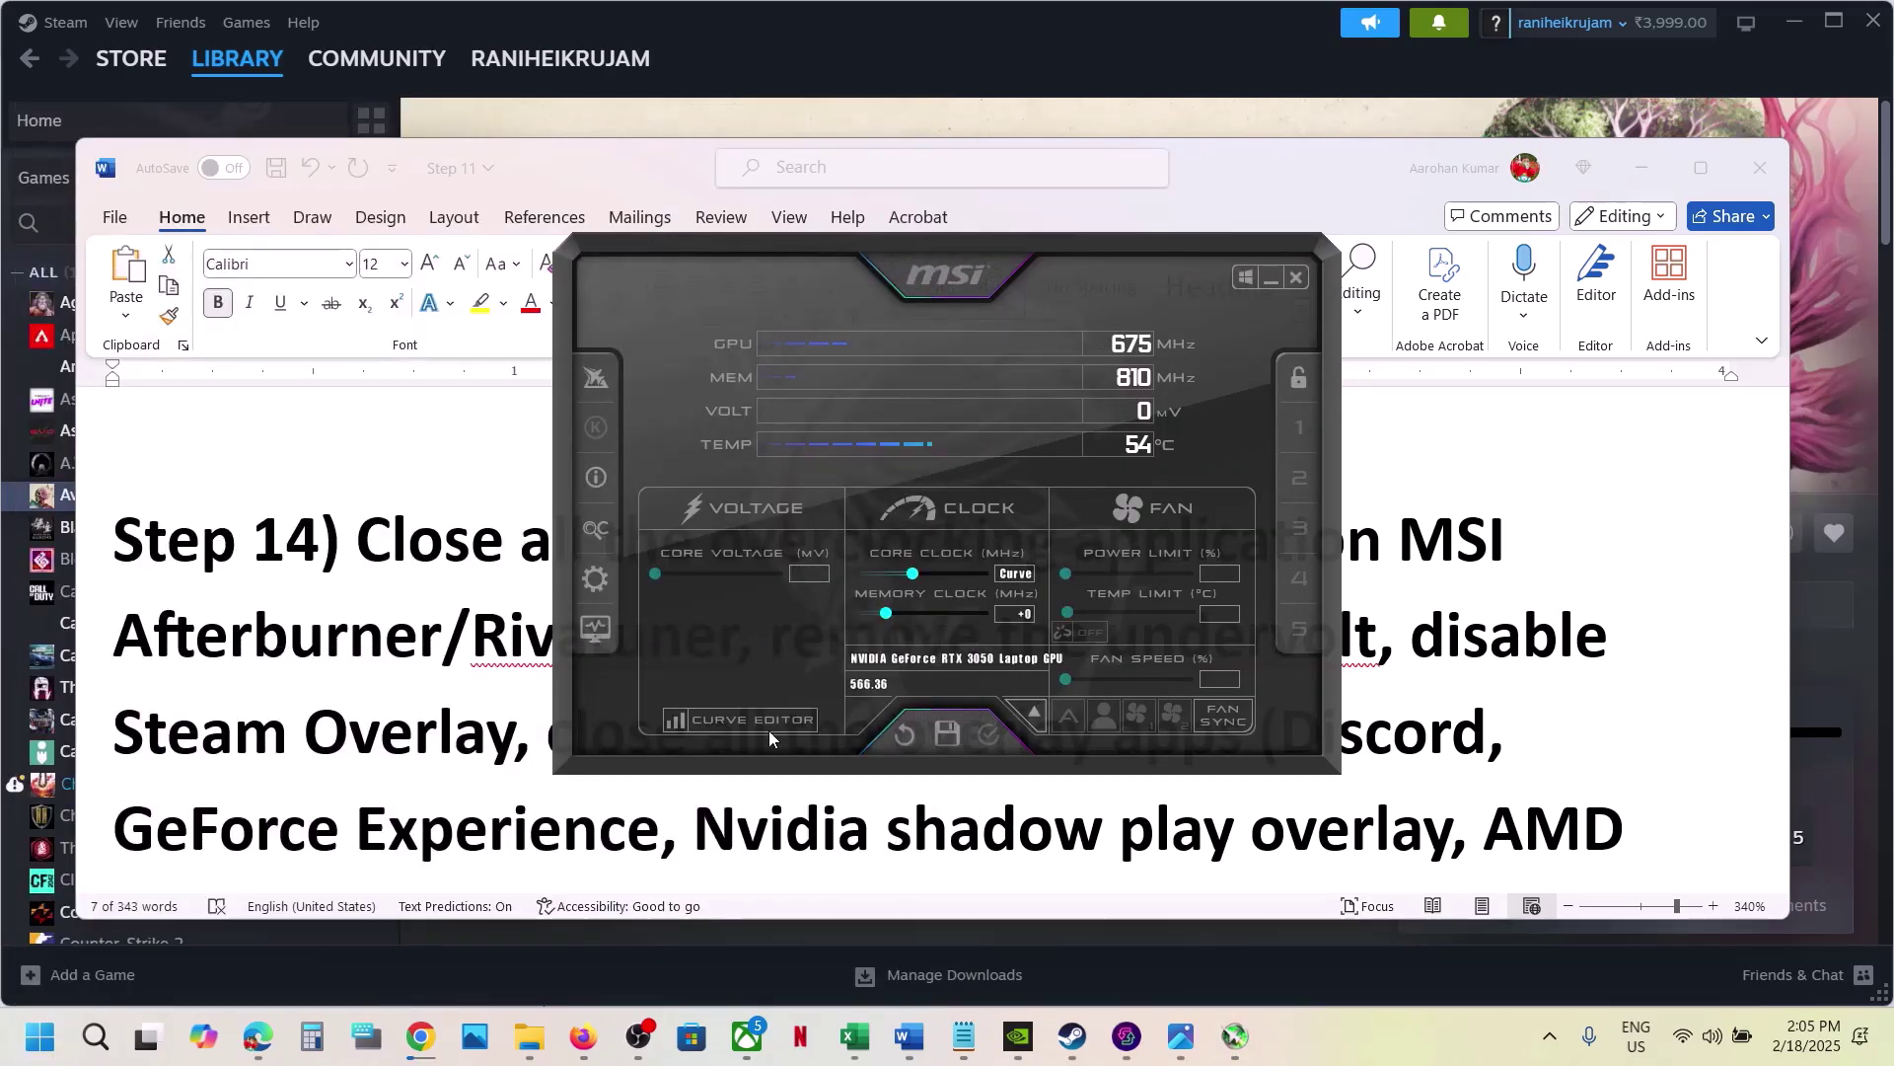
Step: Minimize the MSI Afterburner window and shut down MSI Afterburner and RivaTuner Statistics Server running in the background
left_click(1270, 281)
left_click(1549, 1036)
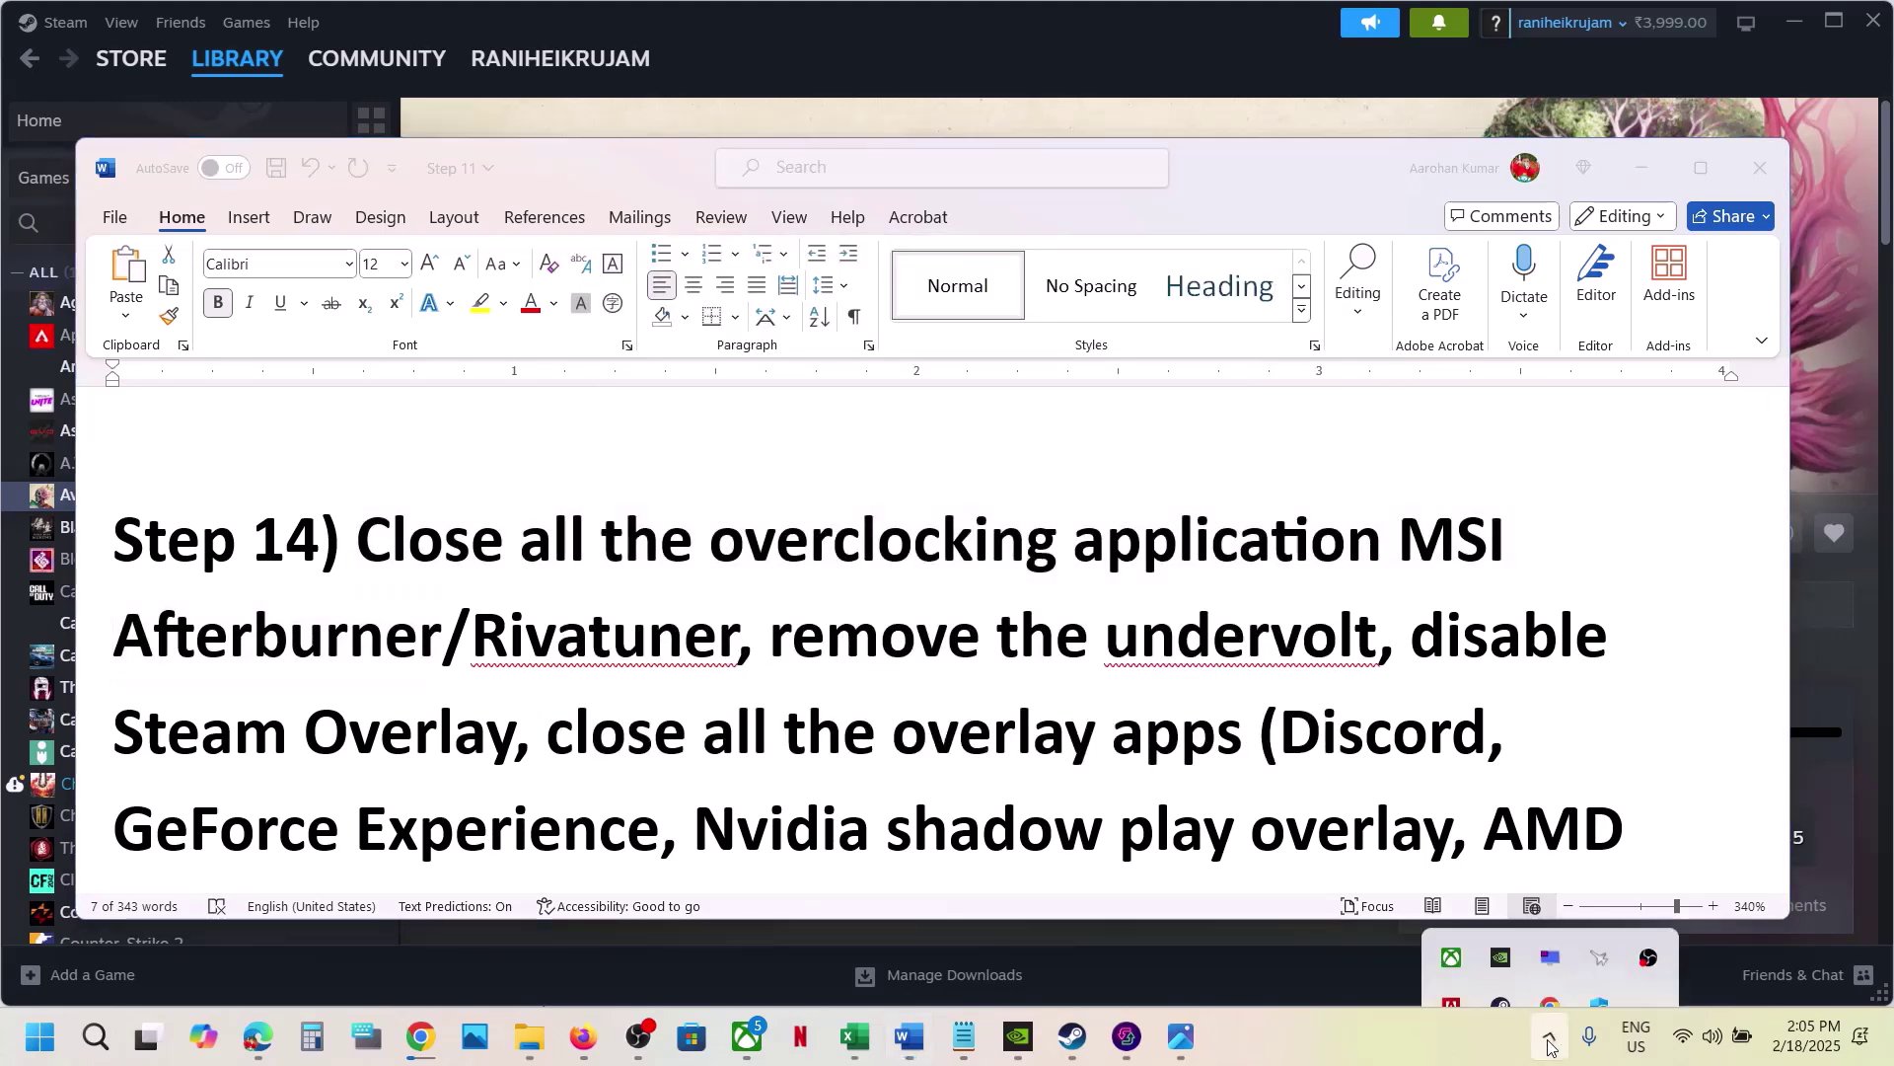
right_click(1602, 905)
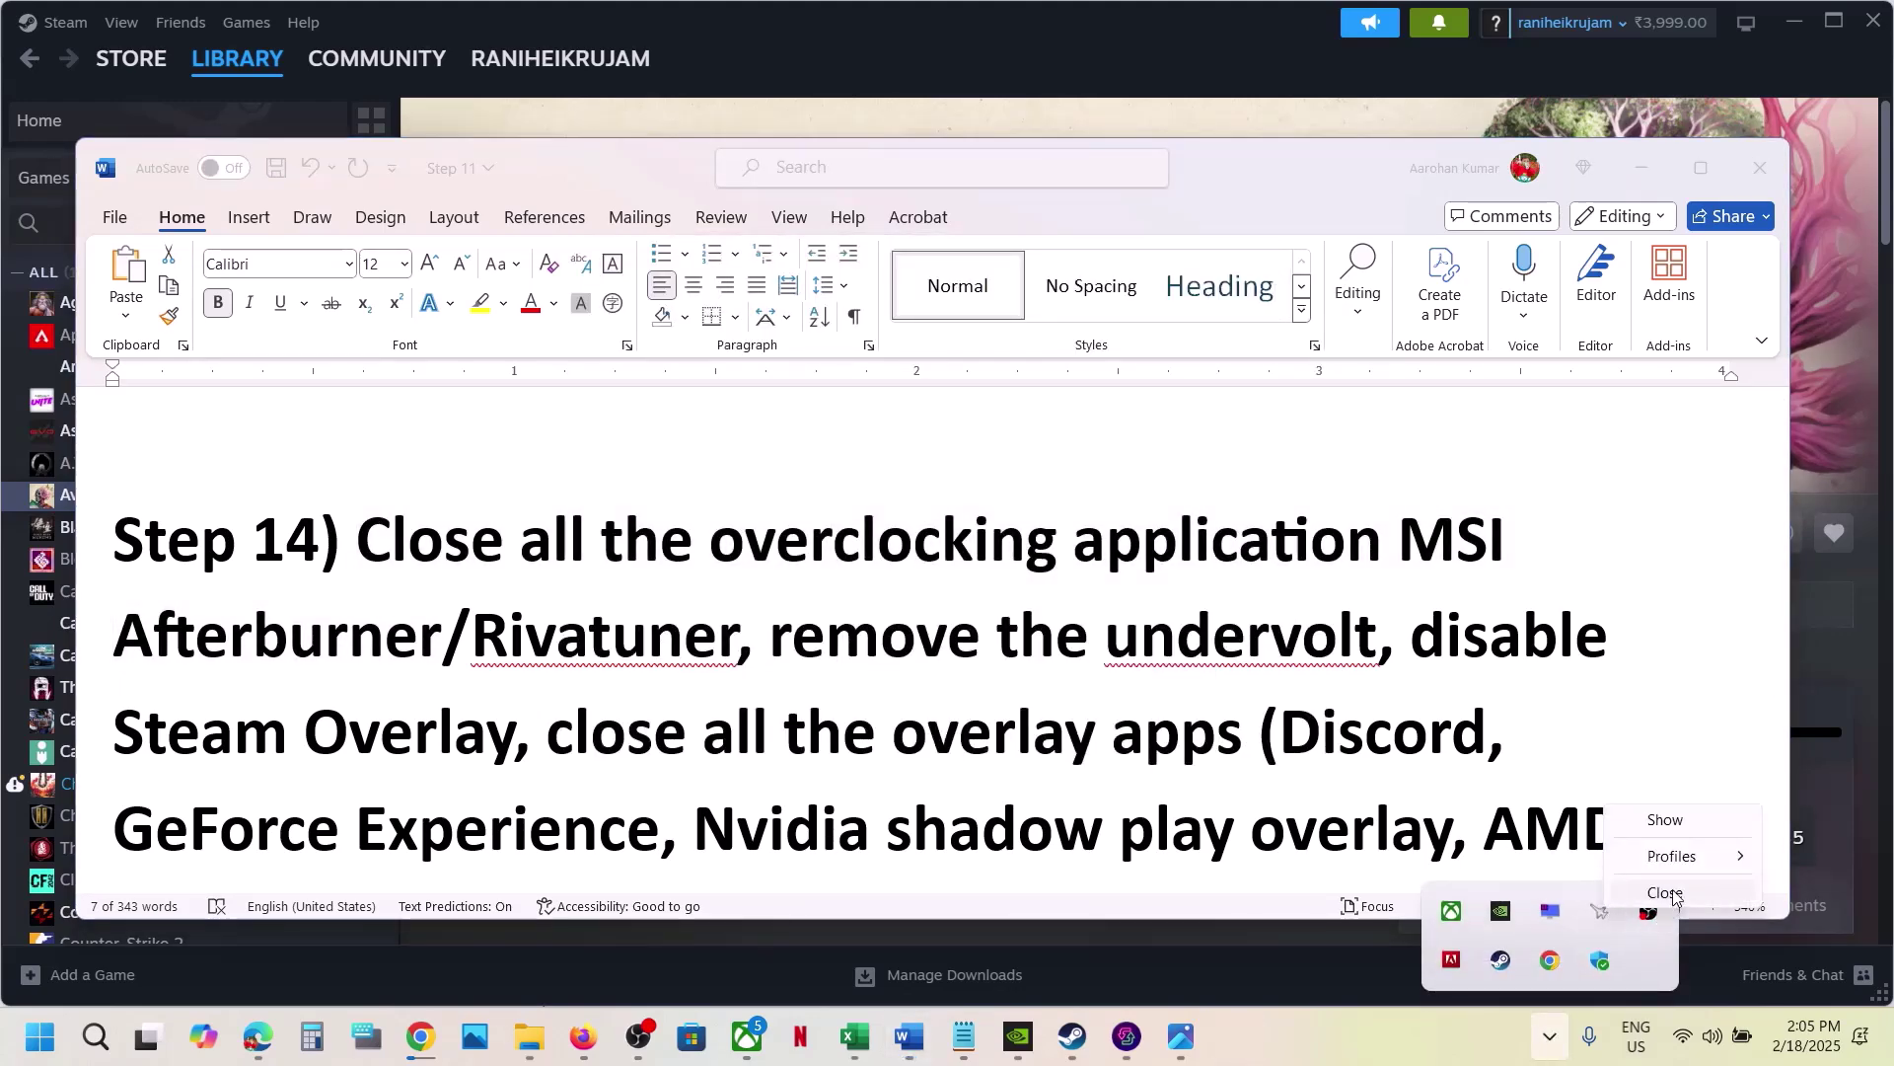
left_click(1675, 896)
right_click(1550, 912)
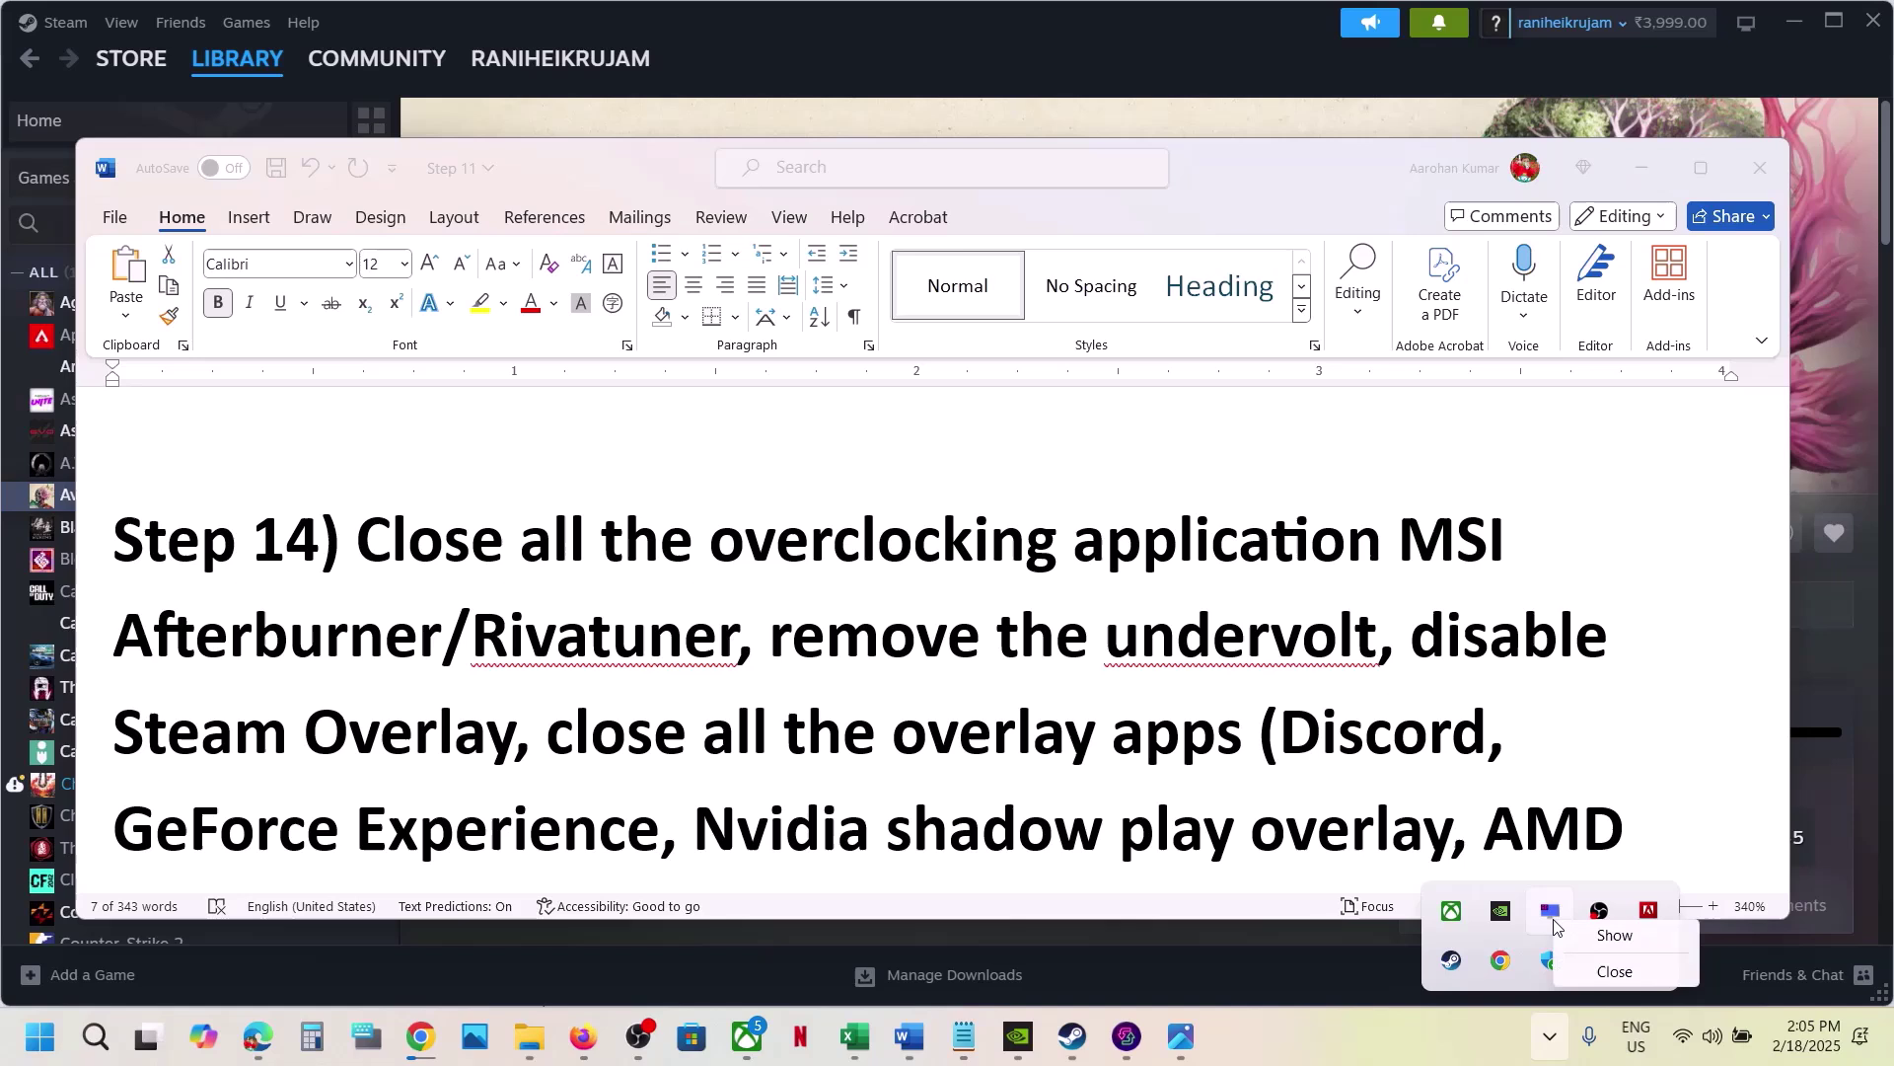
left_click(1614, 975)
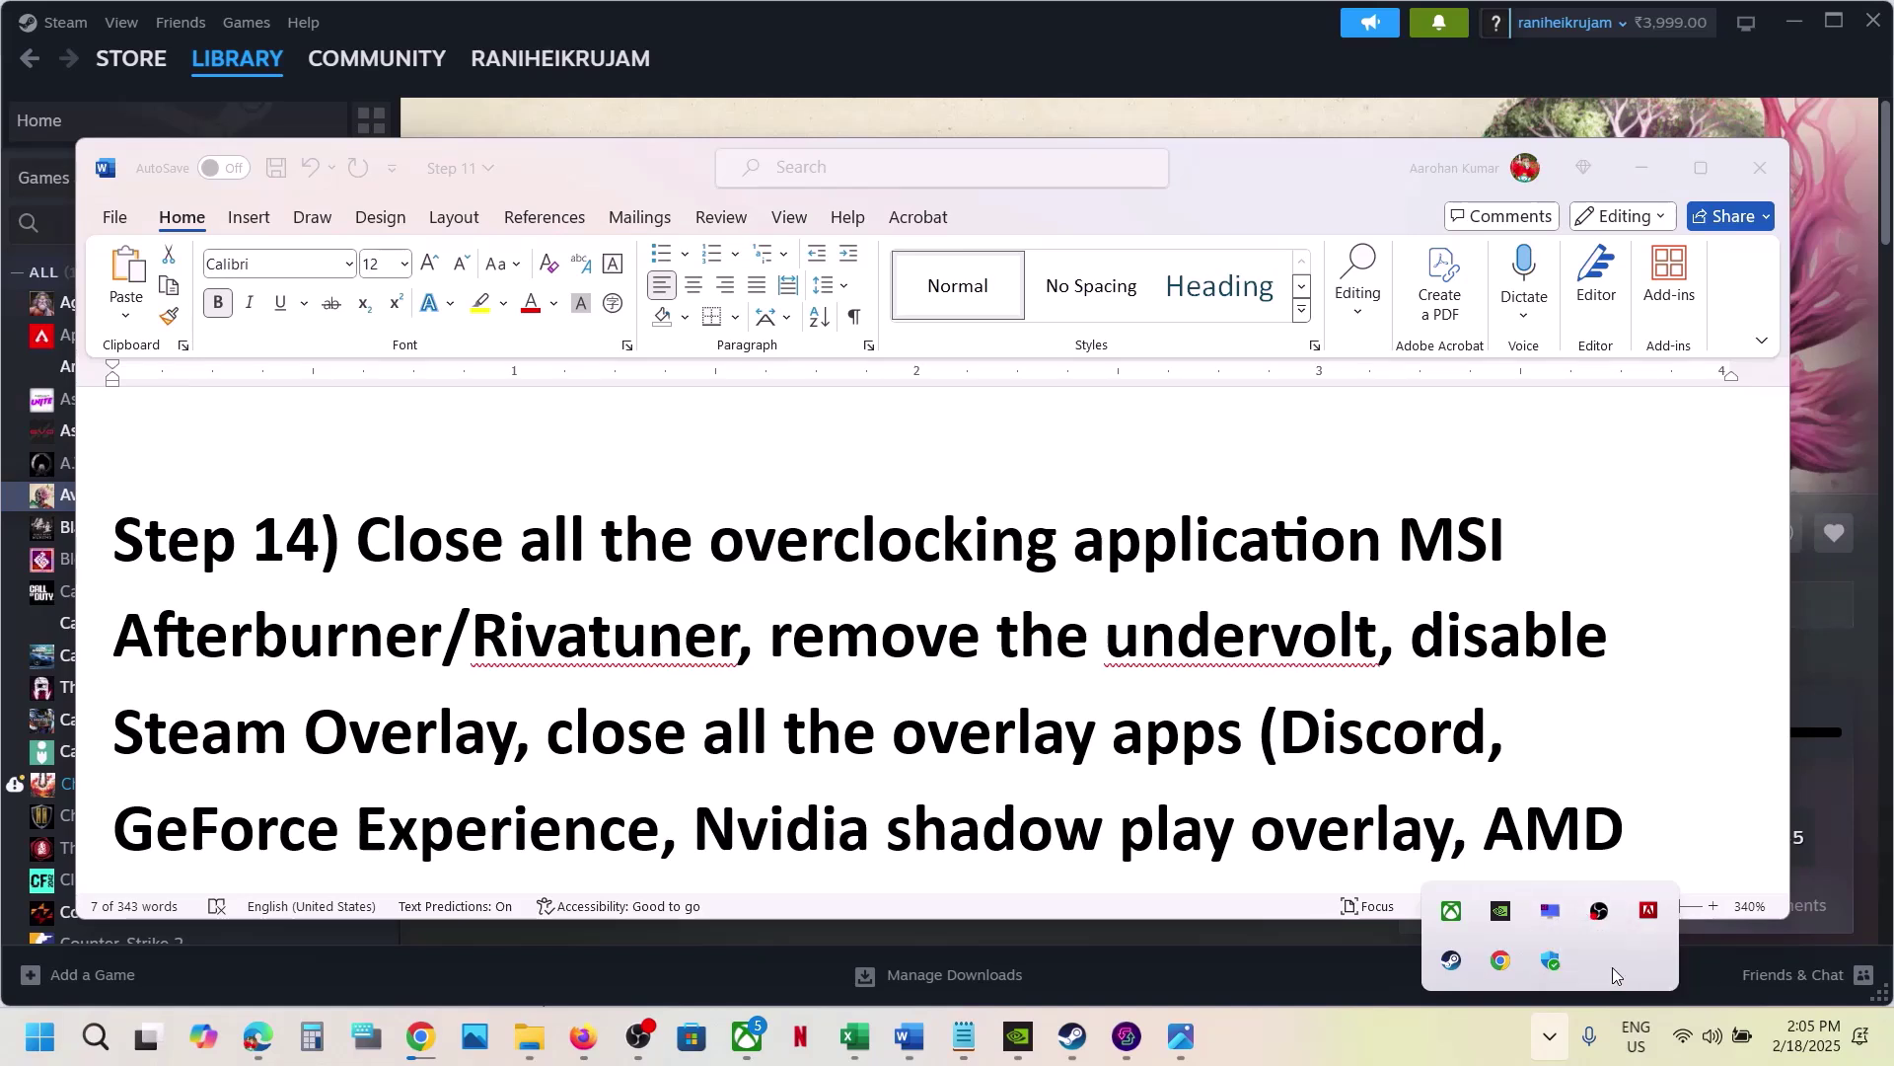
Step: Highlight the Step 14 phrases on overclocking applications, removing the undervolt, and disabling Steam Overlay in the Word guide
left_click(599, 542)
left_click_drag(518, 542, 1386, 545)
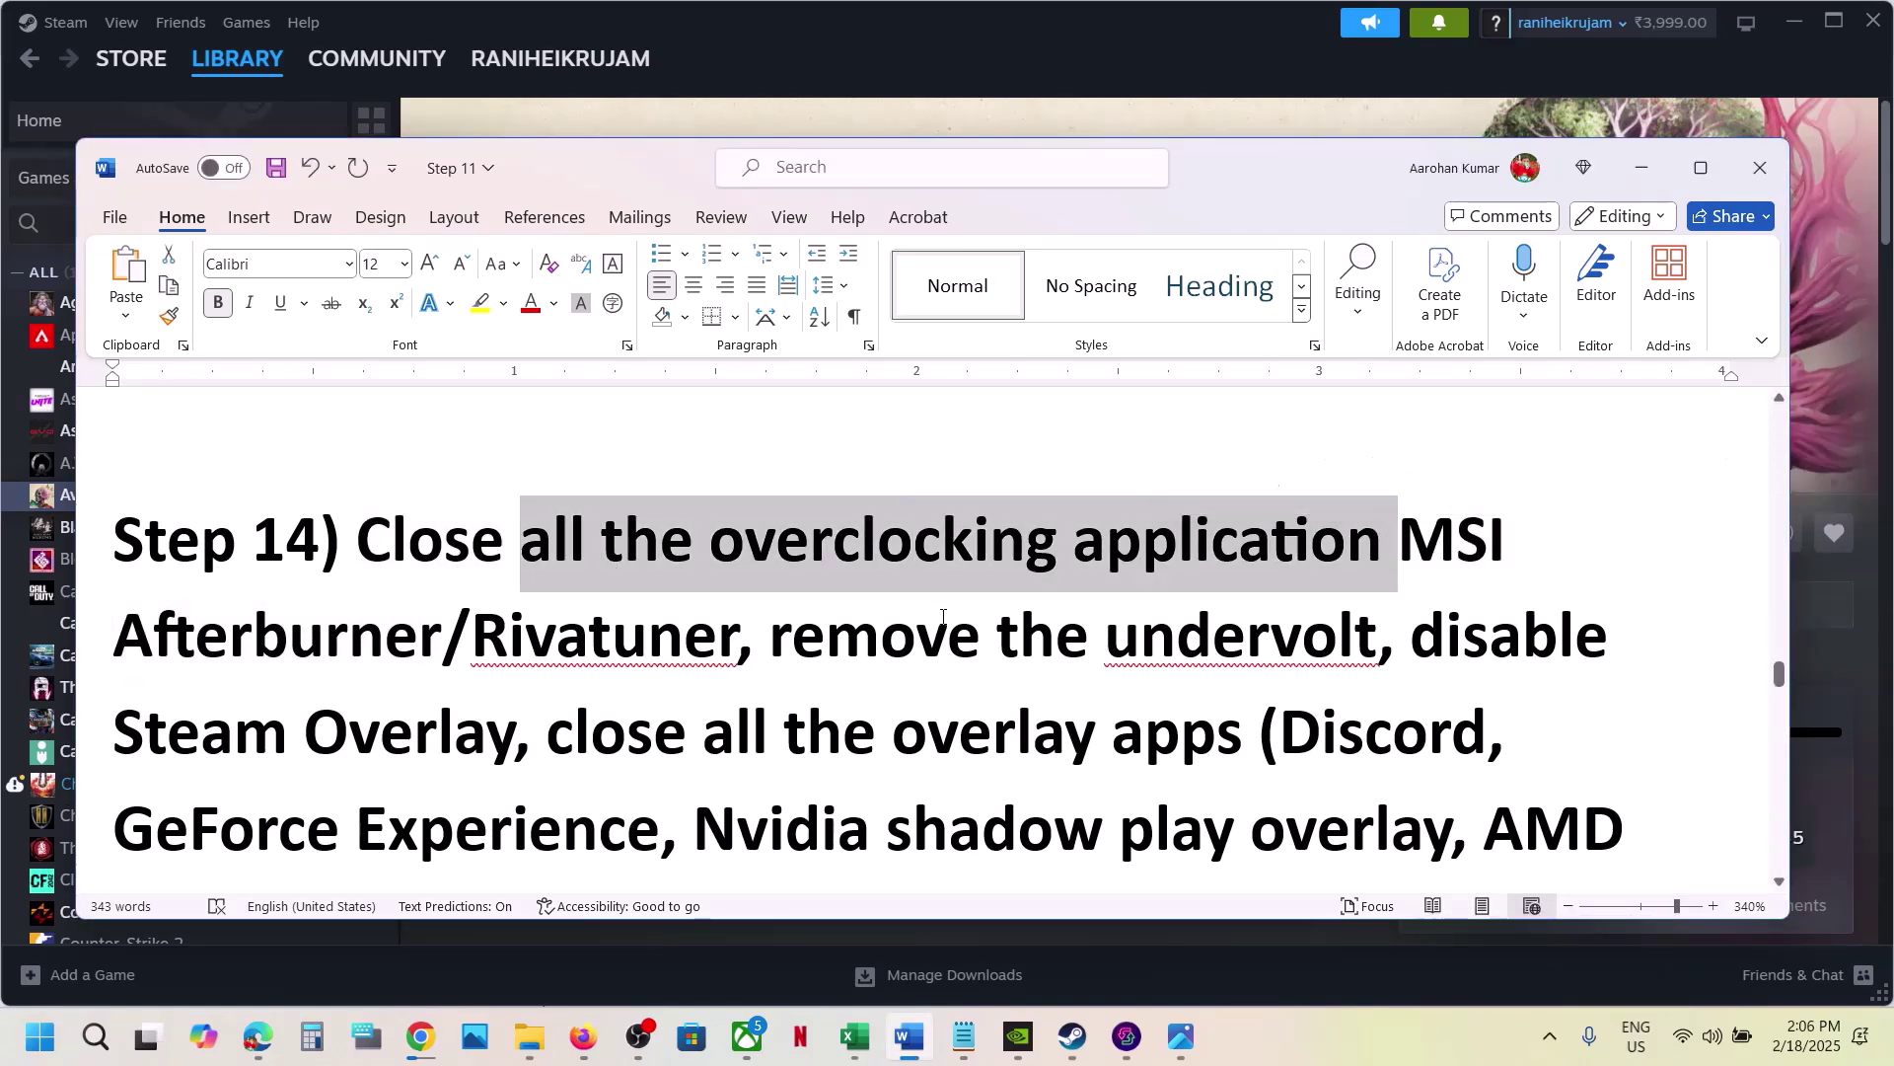
left_click_drag(777, 640, 1310, 644)
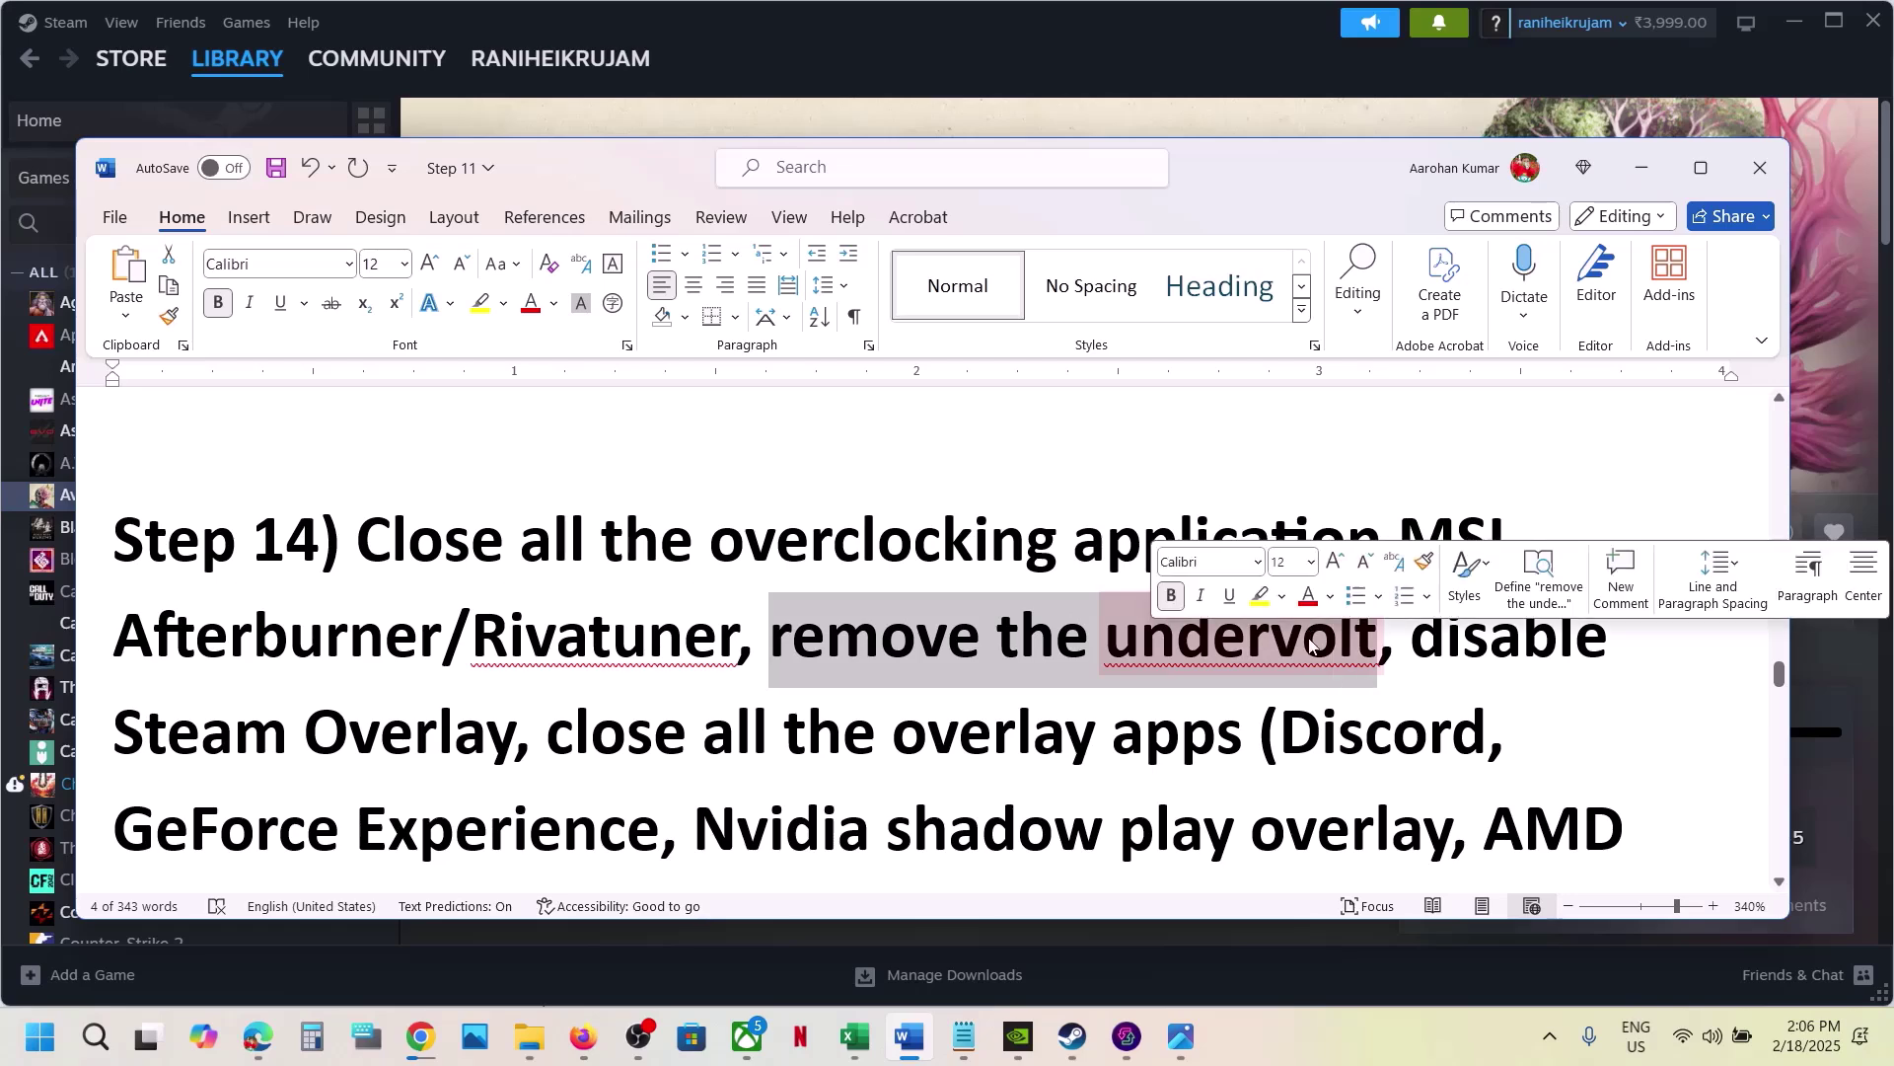
scroll(1139, 613, "down", 2)
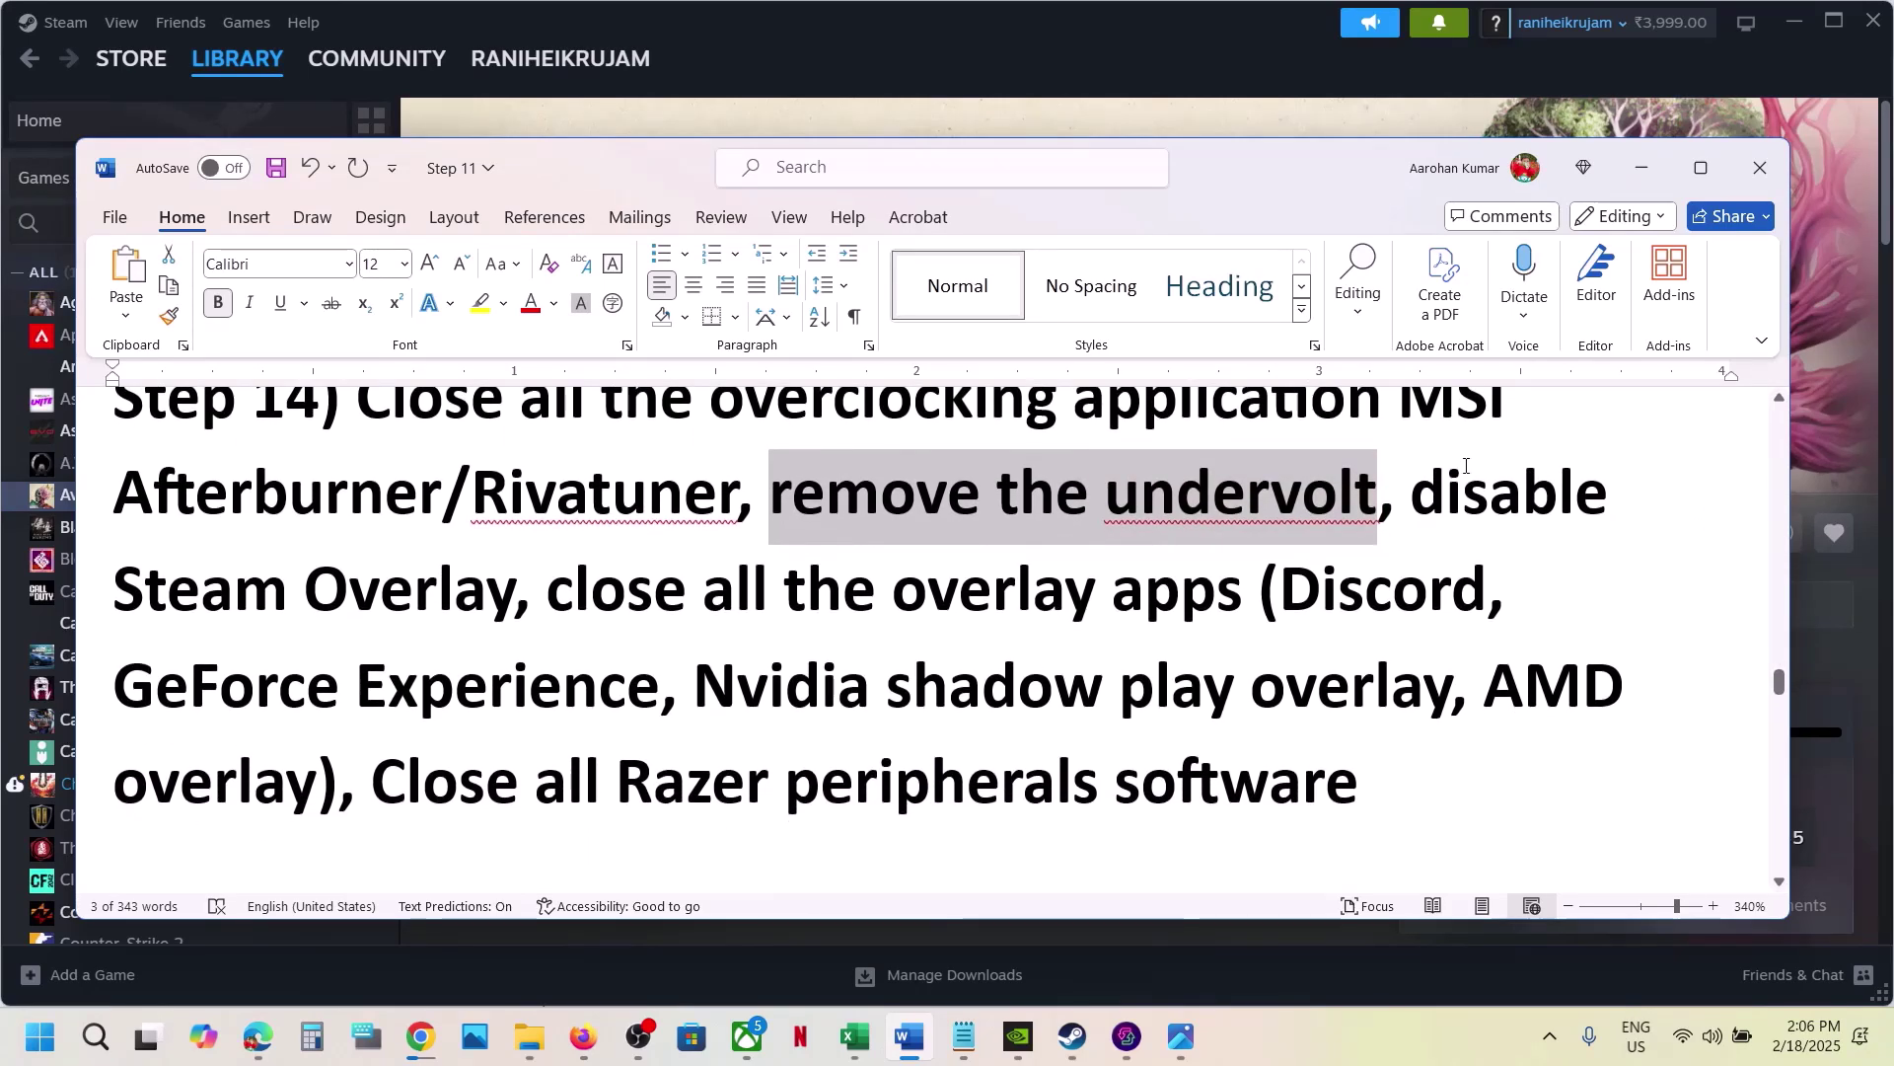
left_click_drag(1440, 489, 513, 592)
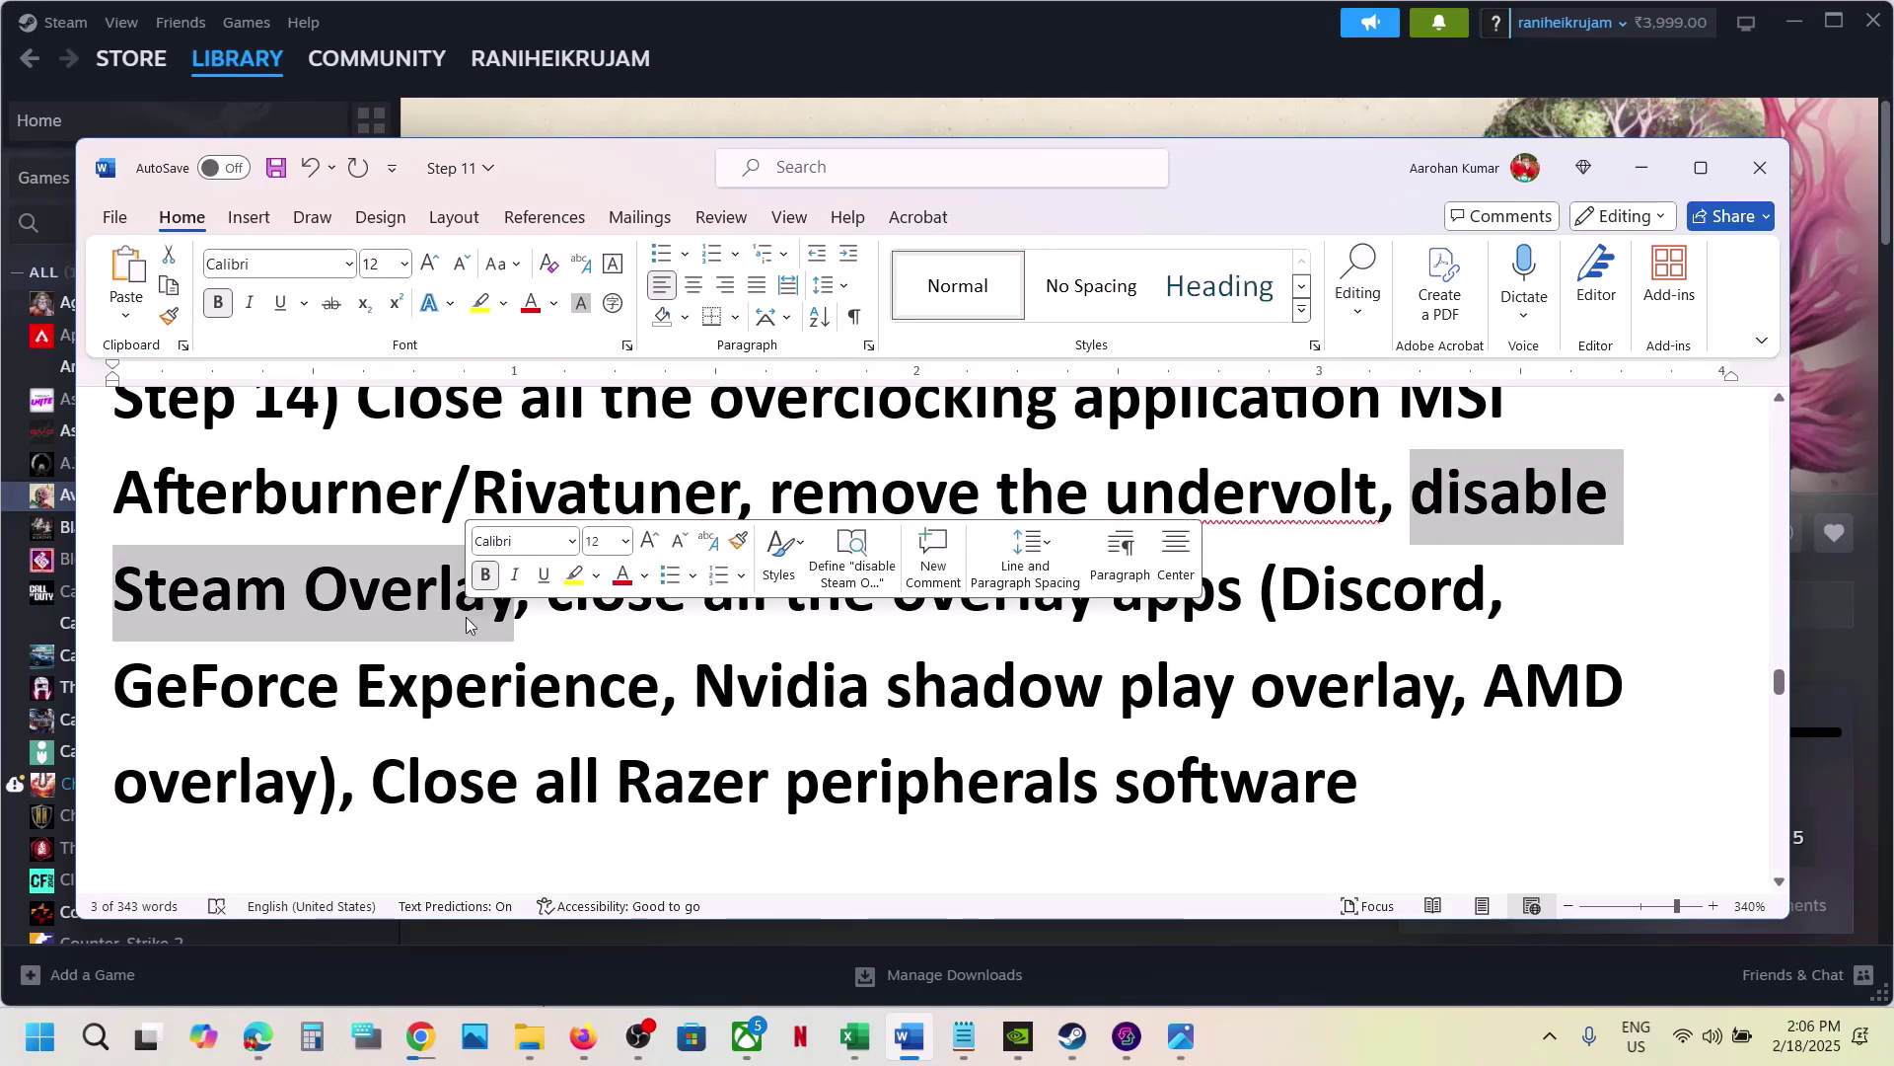
Step: Switch to Steam, check the Steam Overlay setting in Avowed's general properties, and close the properties window
left_click(766, 83)
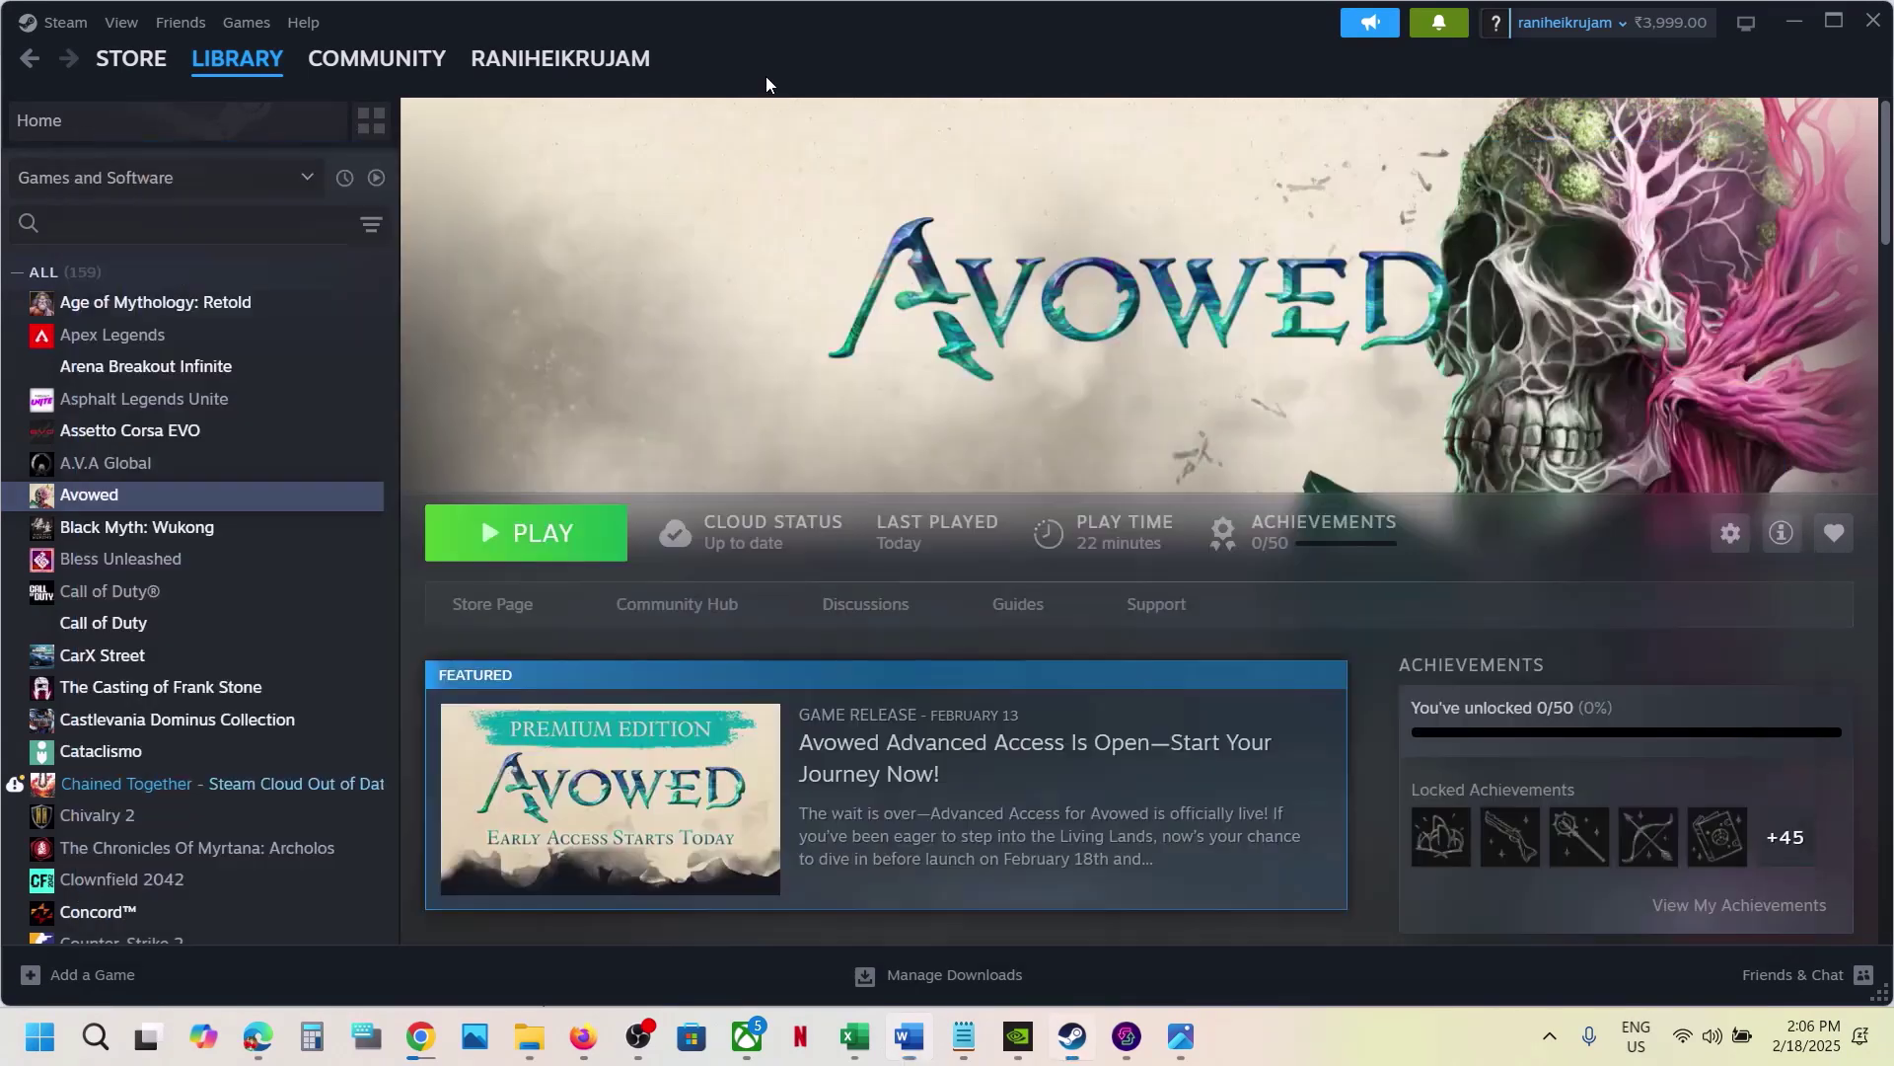
right_click(212, 503)
left_click(315, 696)
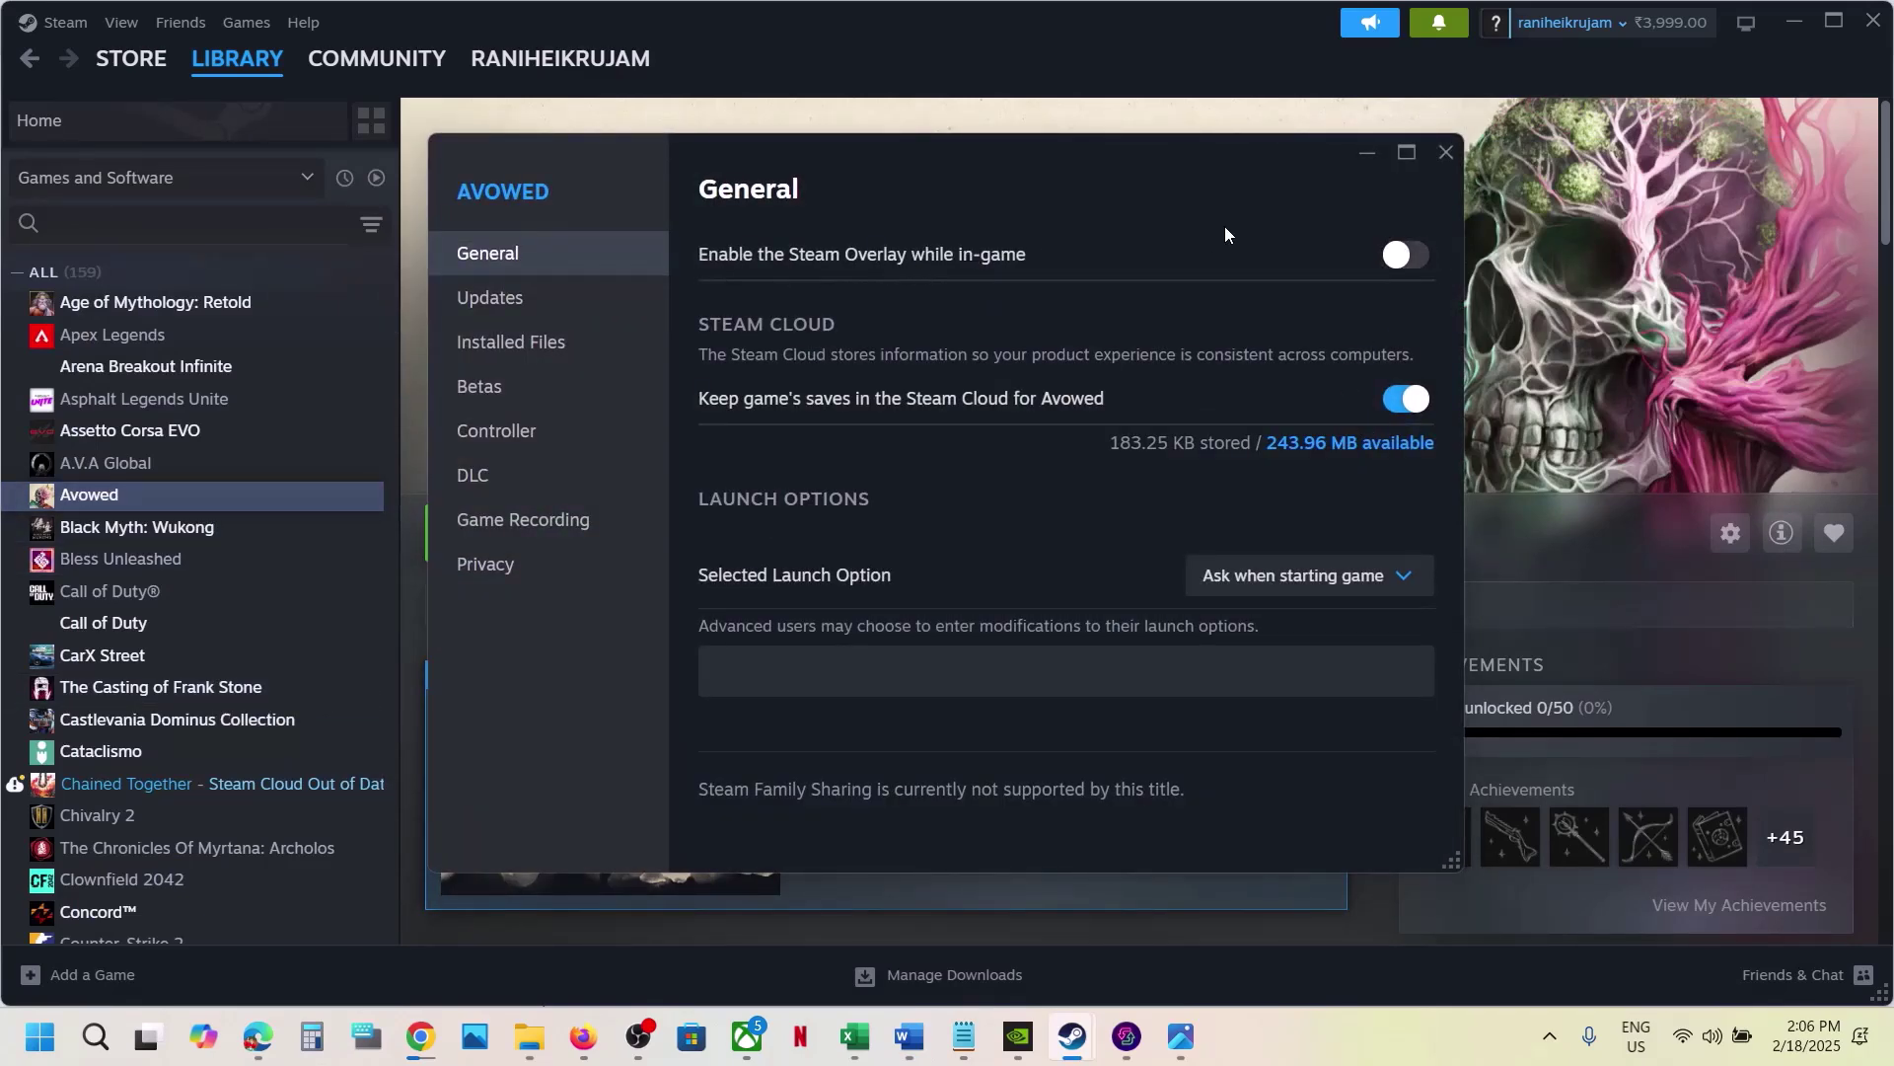
left_click(1443, 154)
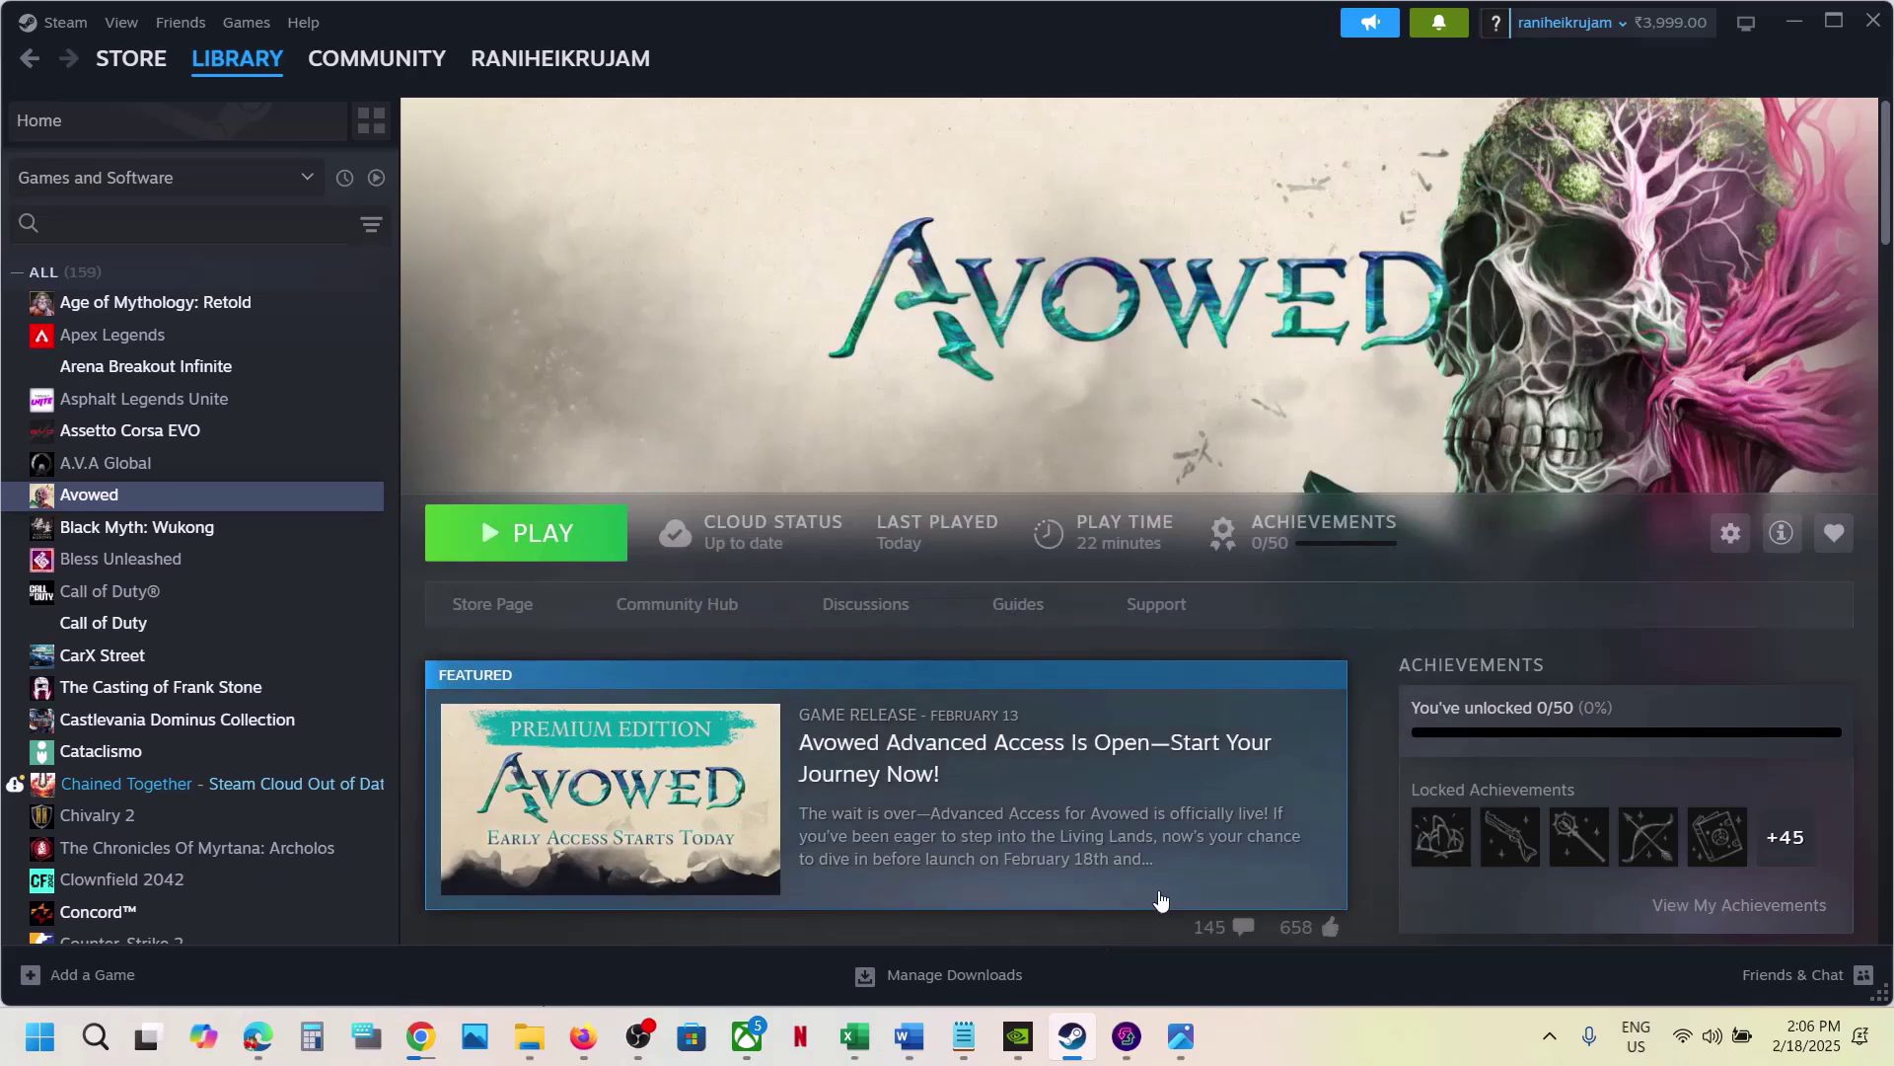
Step: Switch back to the Word guide and highlight Discord and GeForce Experience in the Step 14 overlay apps list
left_click(907, 1036)
left_click_drag(1288, 580, 1454, 592)
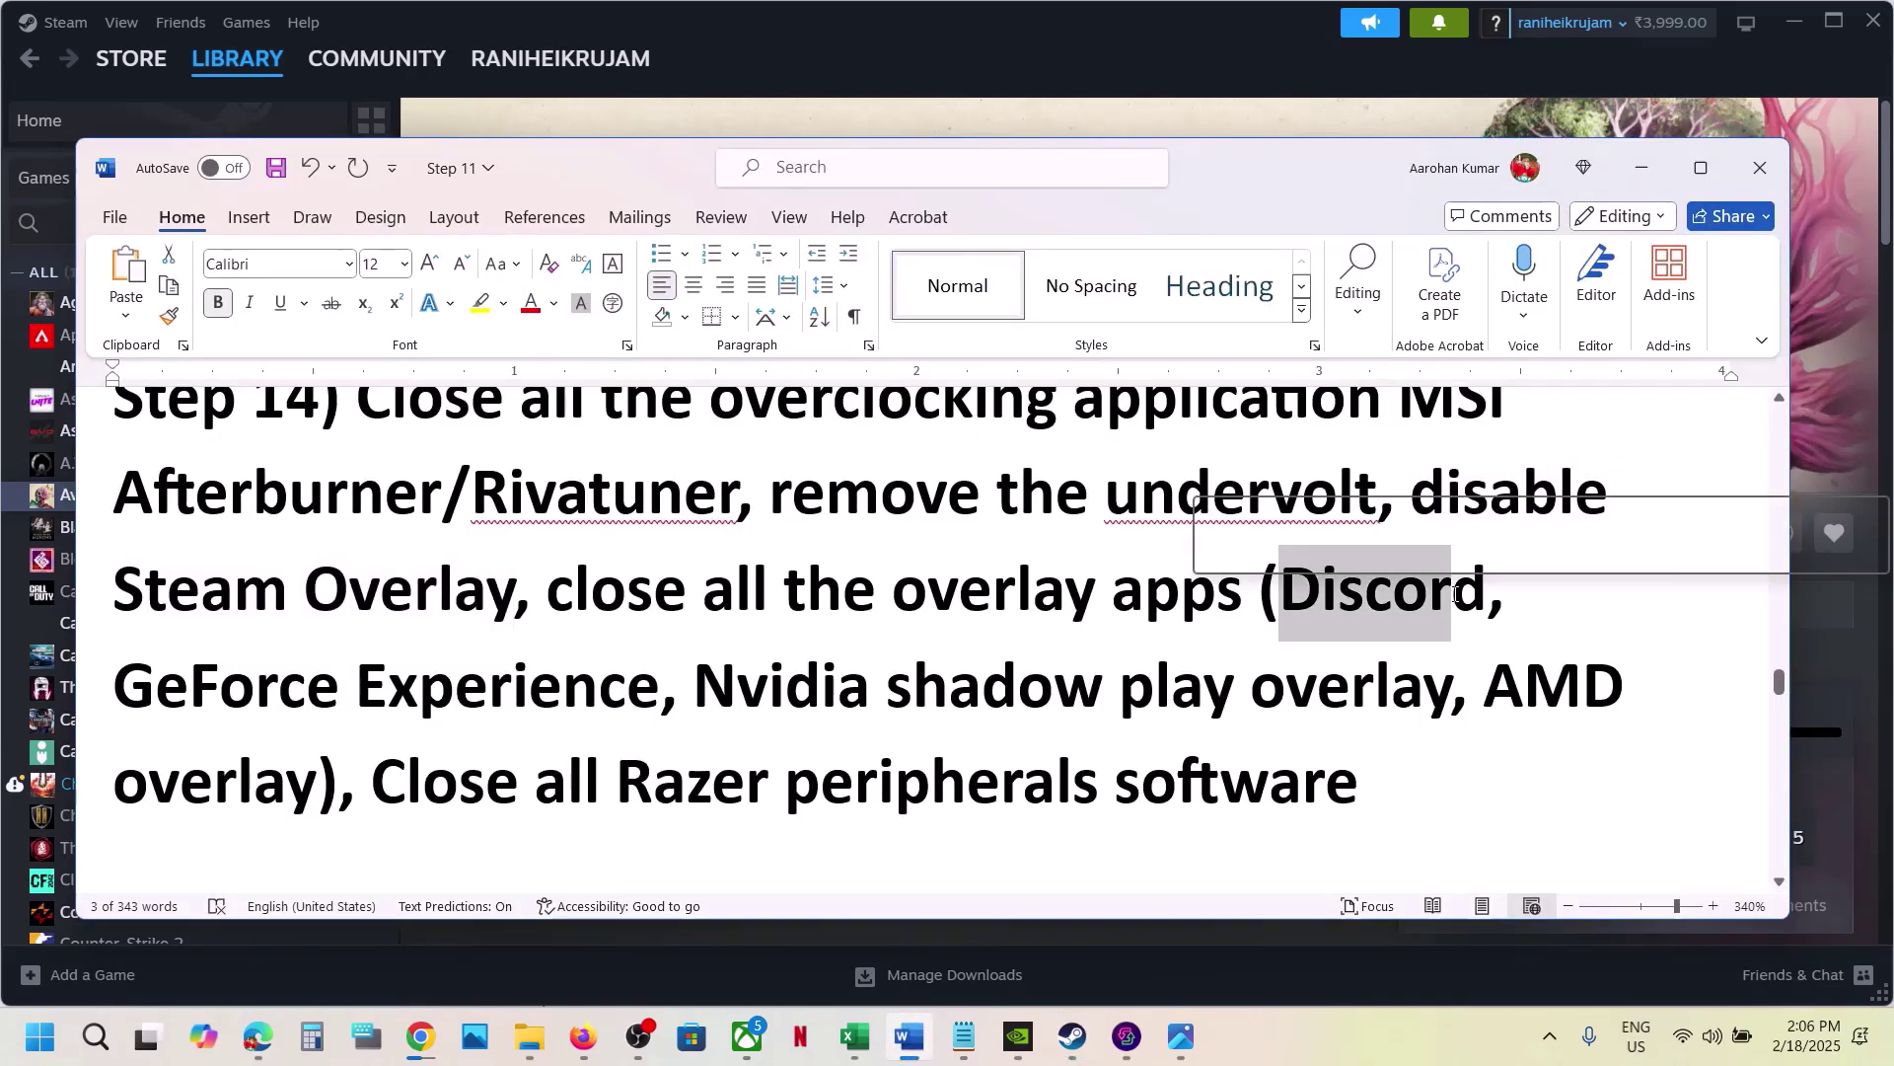
left_click_drag(219, 681, 561, 671)
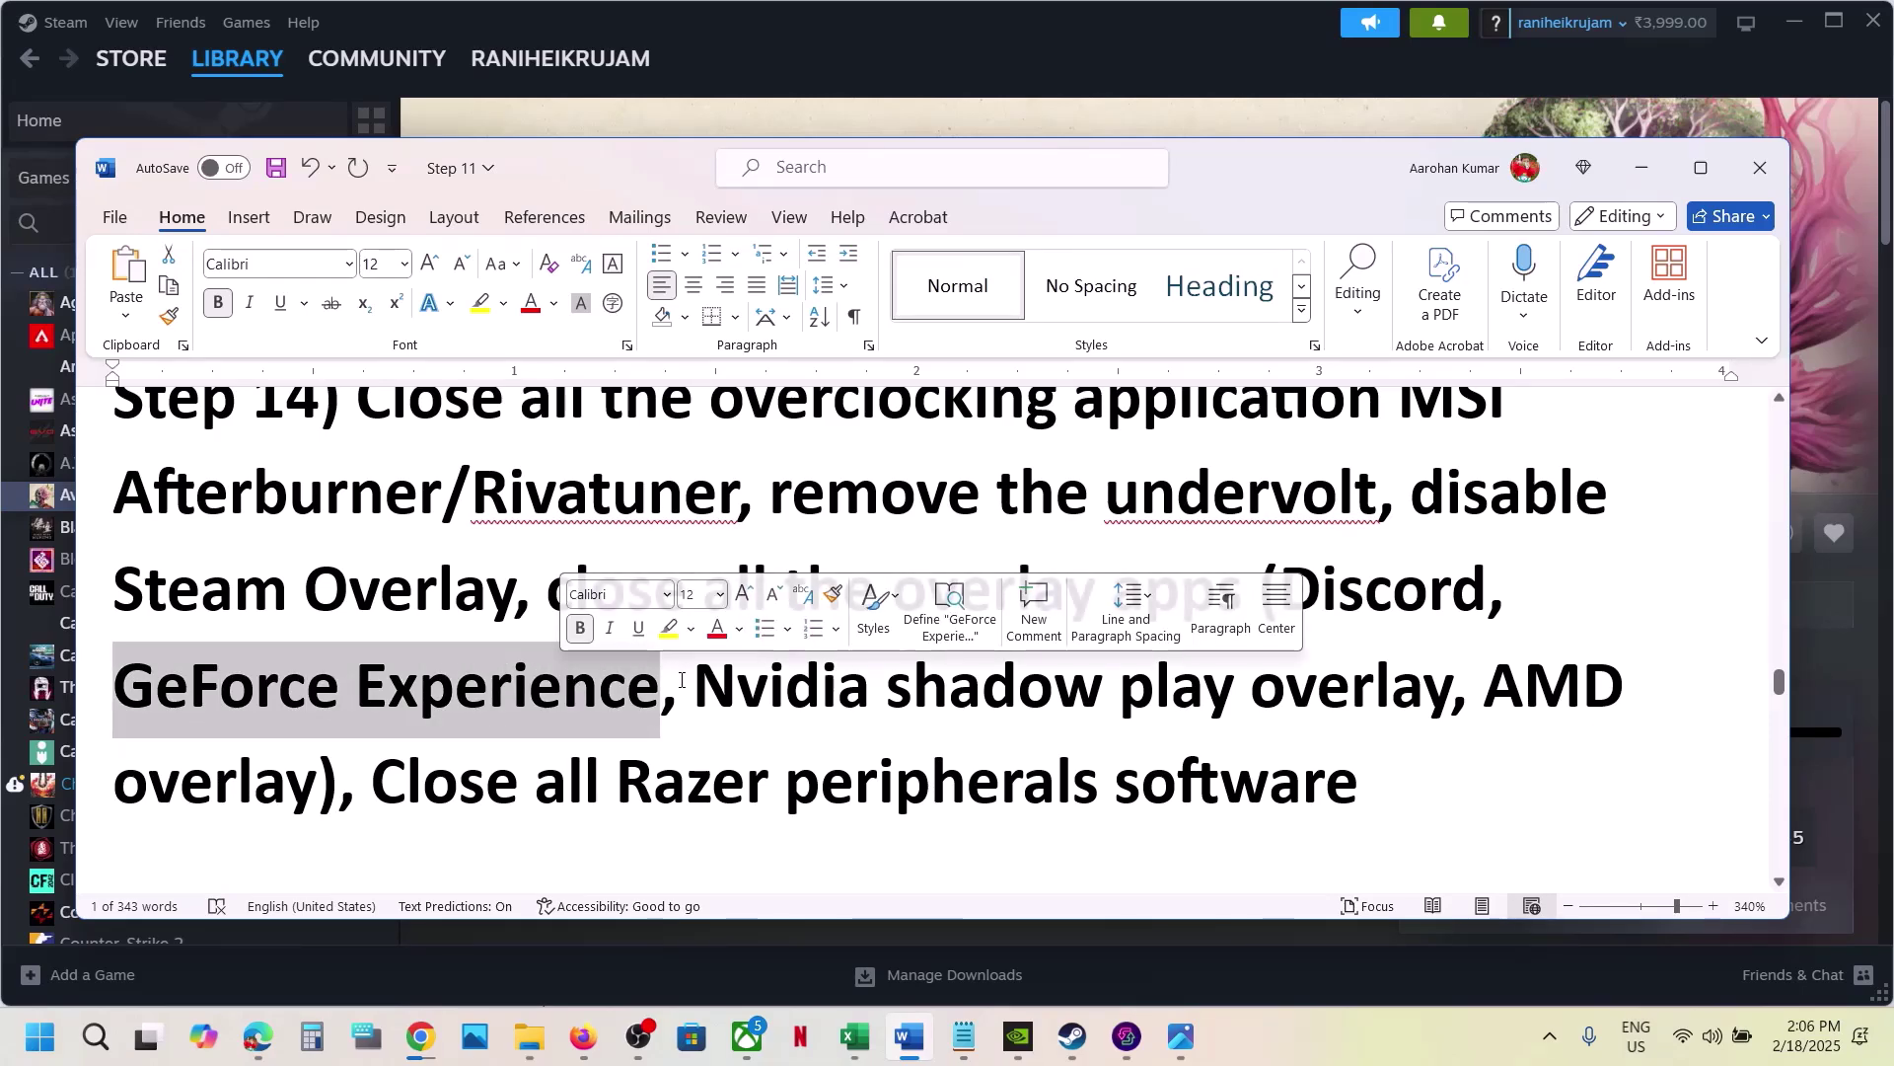
Step: Switch to the NVIDIA app, check the NVIDIA overlay setting in its feature settings, and minimize the app
left_click(1017, 1036)
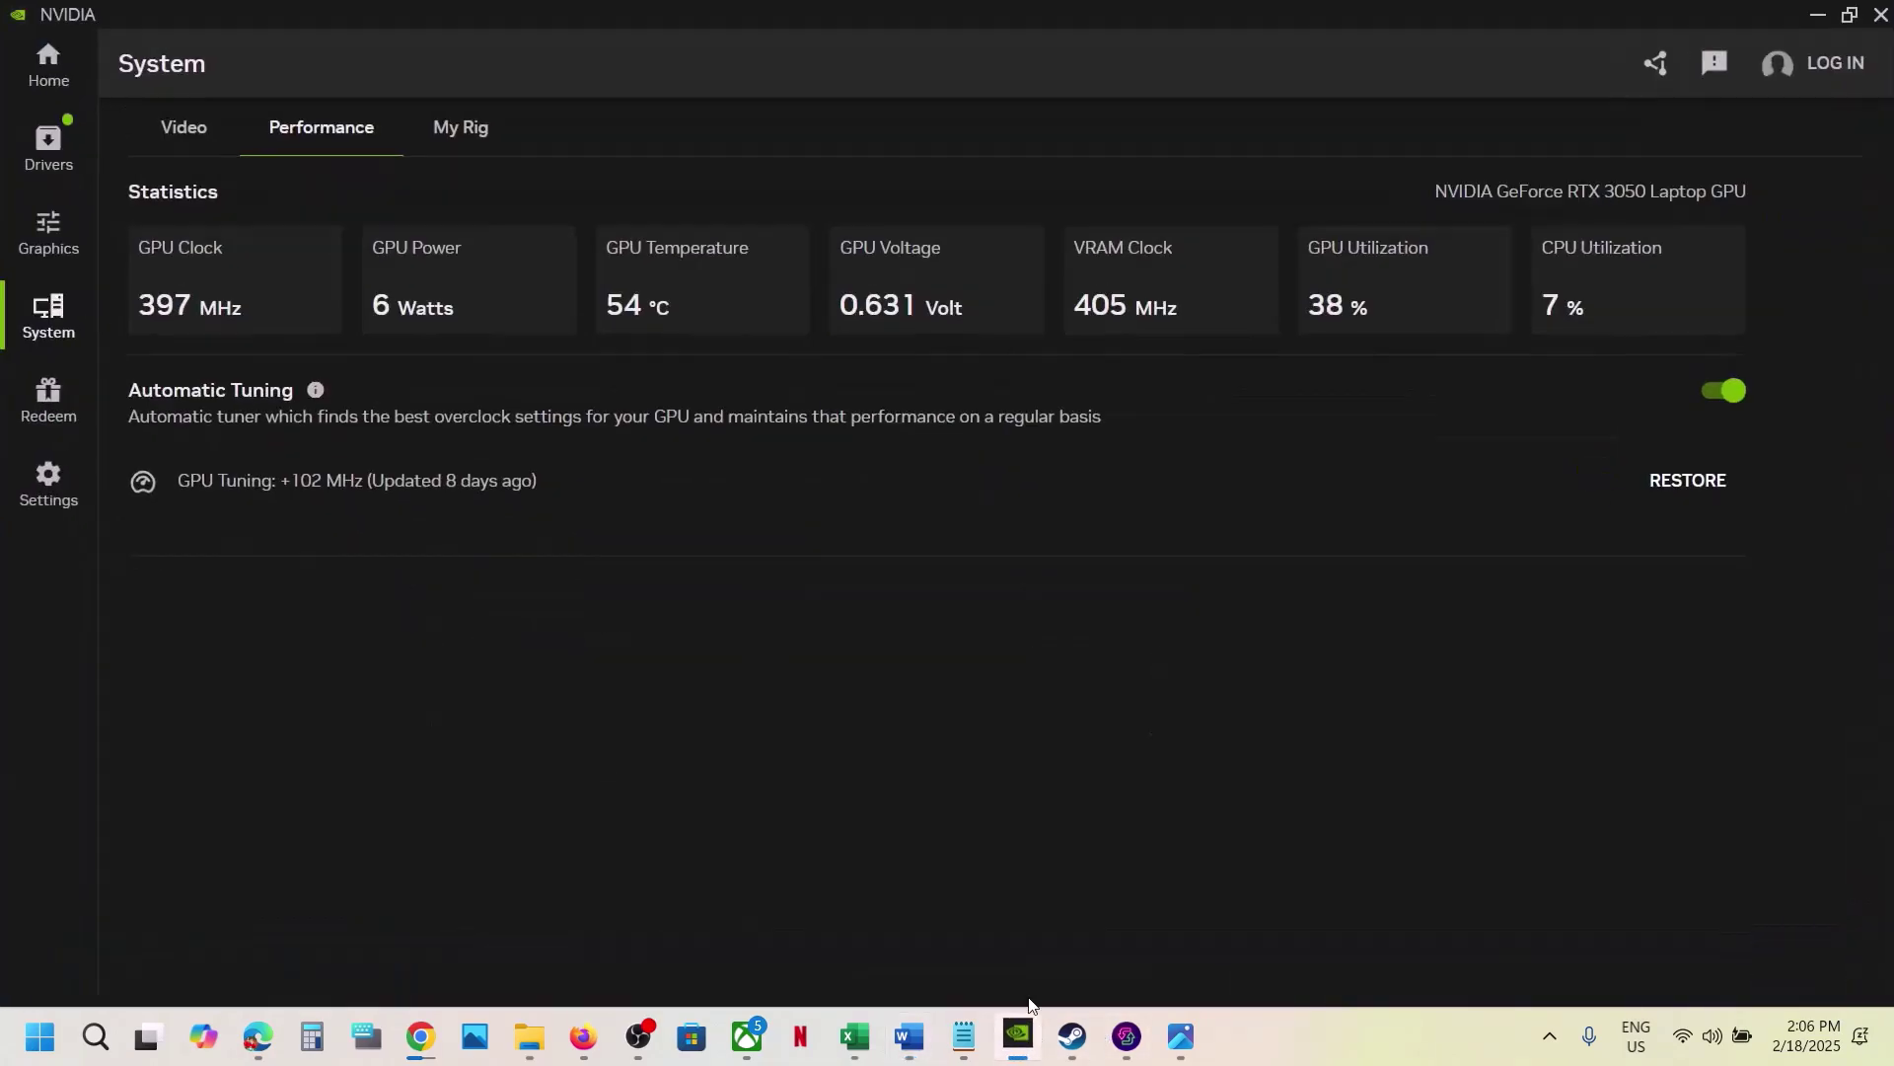
left_click(48, 483)
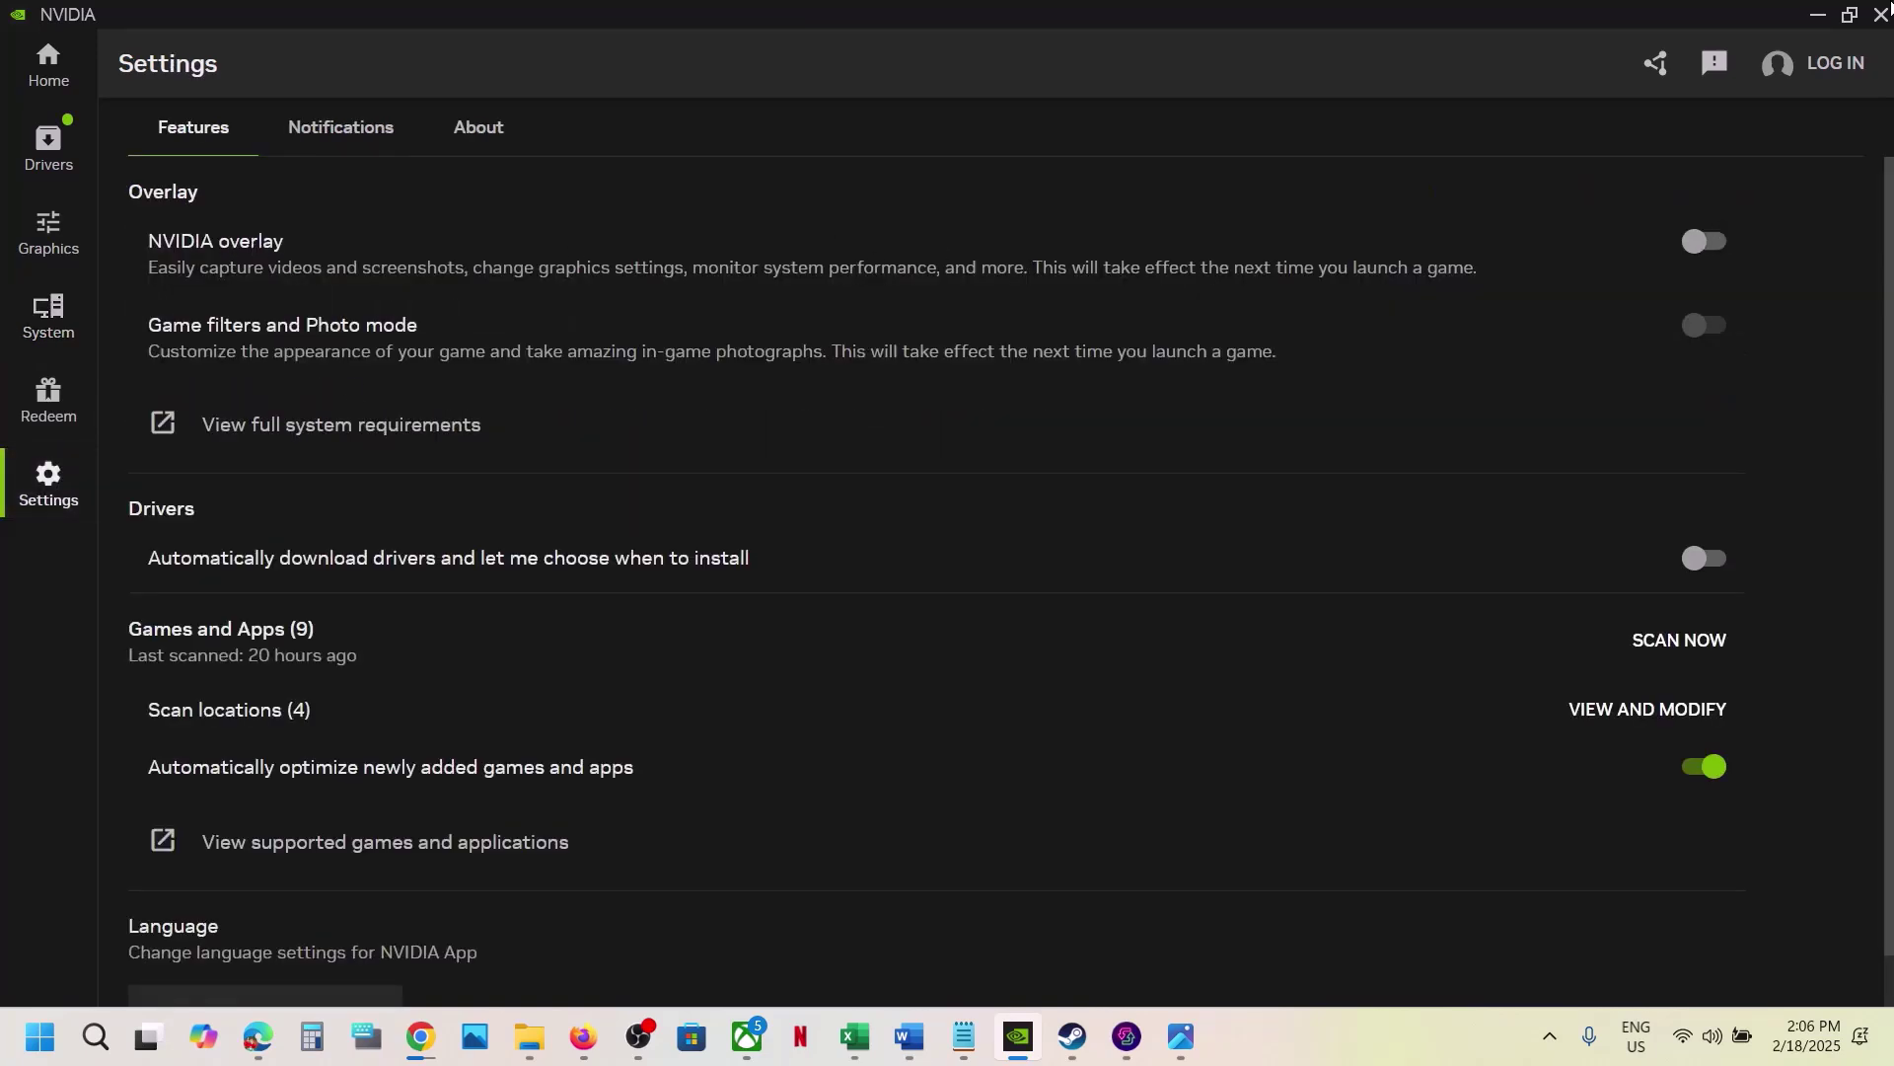
left_click(1816, 17)
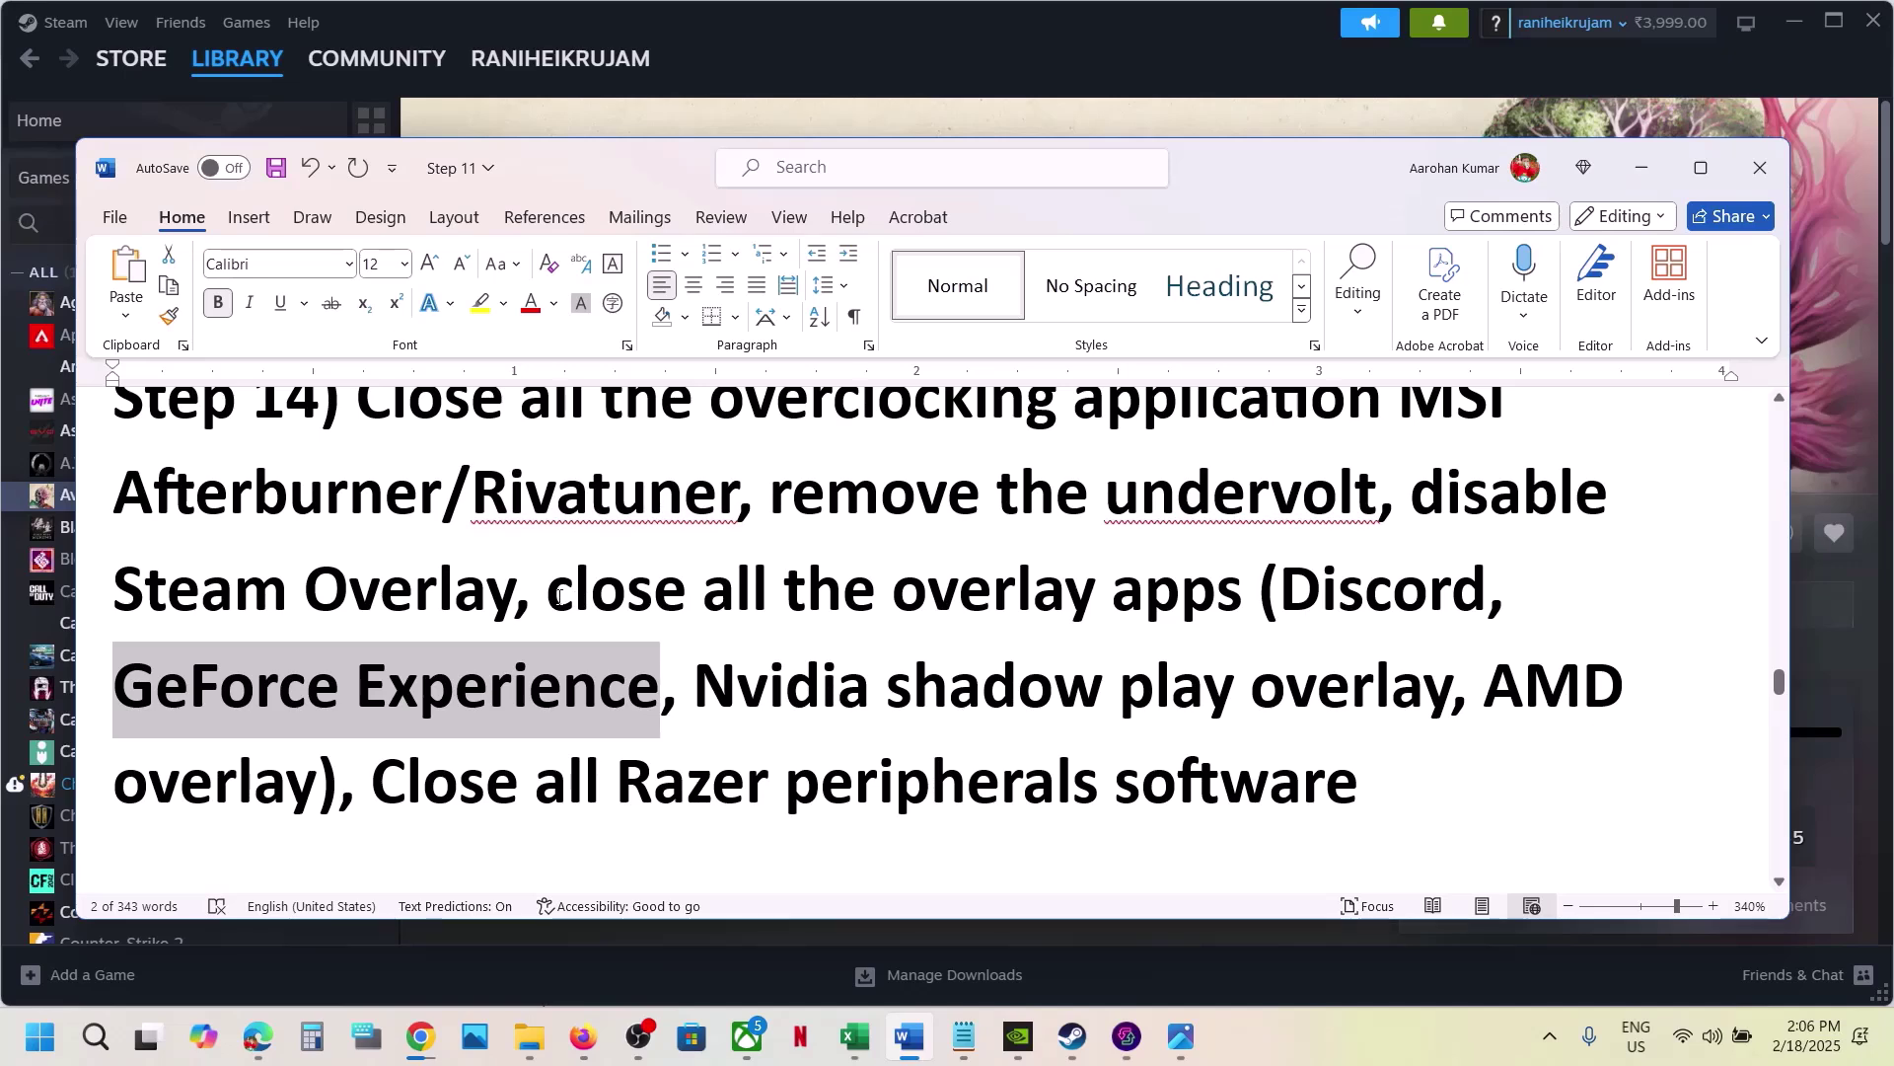
Step: Highlight the Step 14 phrases on closing all overlay apps and all Razer peripherals software in the Word guide
left_click_drag(557, 596, 1245, 594)
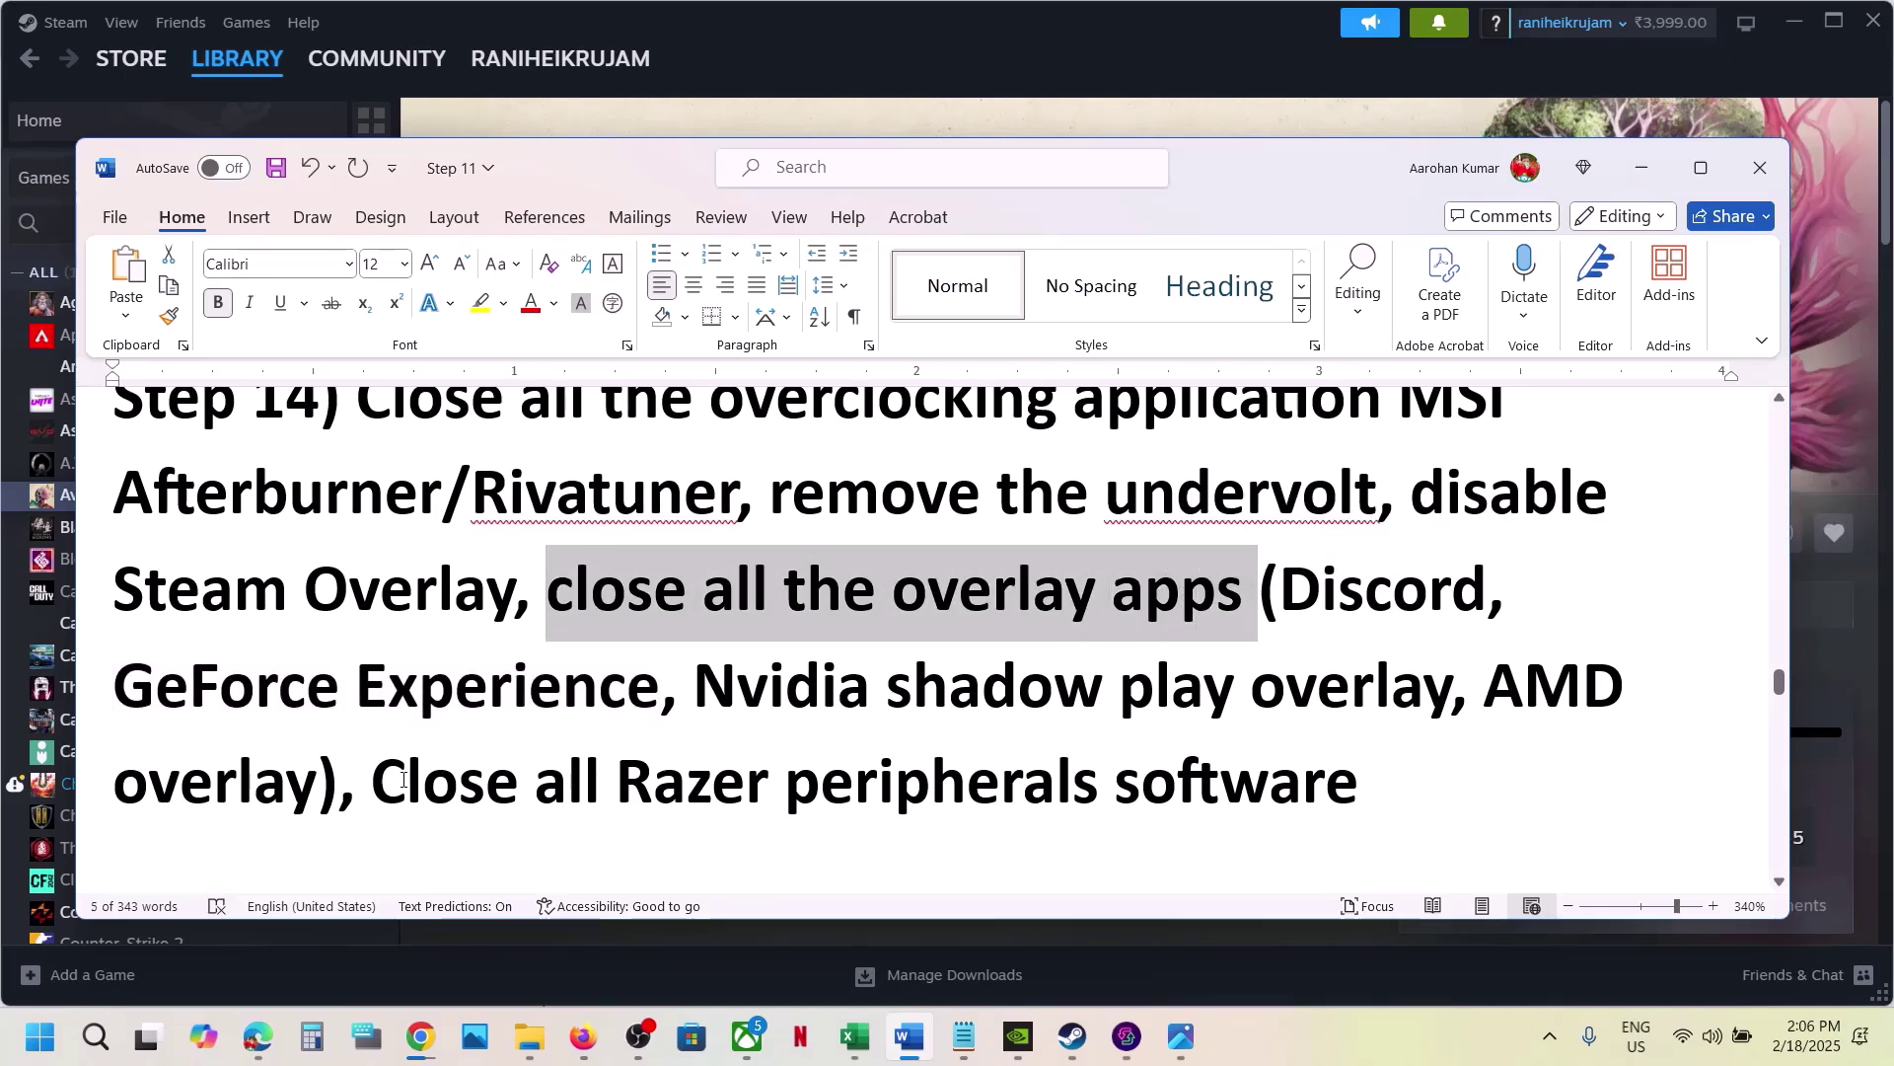
left_click_drag(403, 780, 1357, 785)
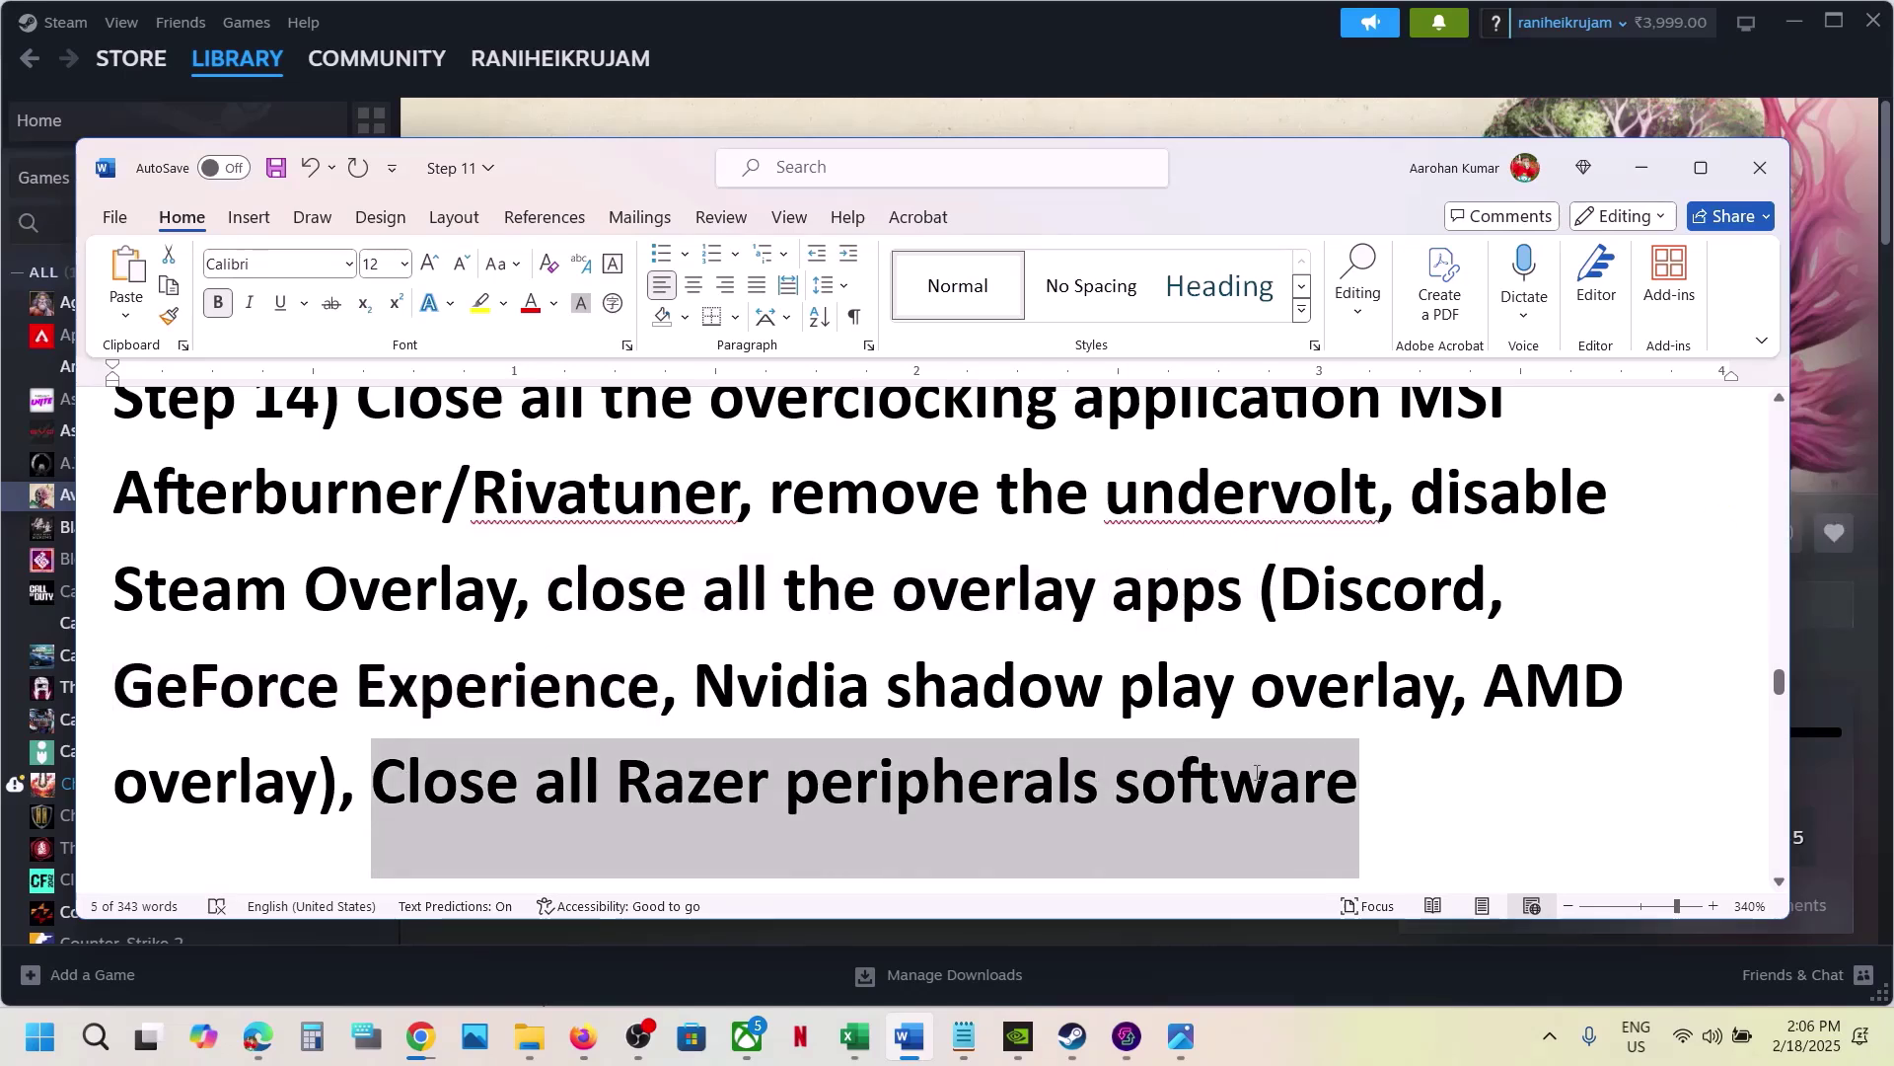
left_click(659, 671)
Step: Highlight "Adrenaline app" and "AMD Fluid Motion Frames" in Step 15 of the guide
scroll(655, 681, "down", 5)
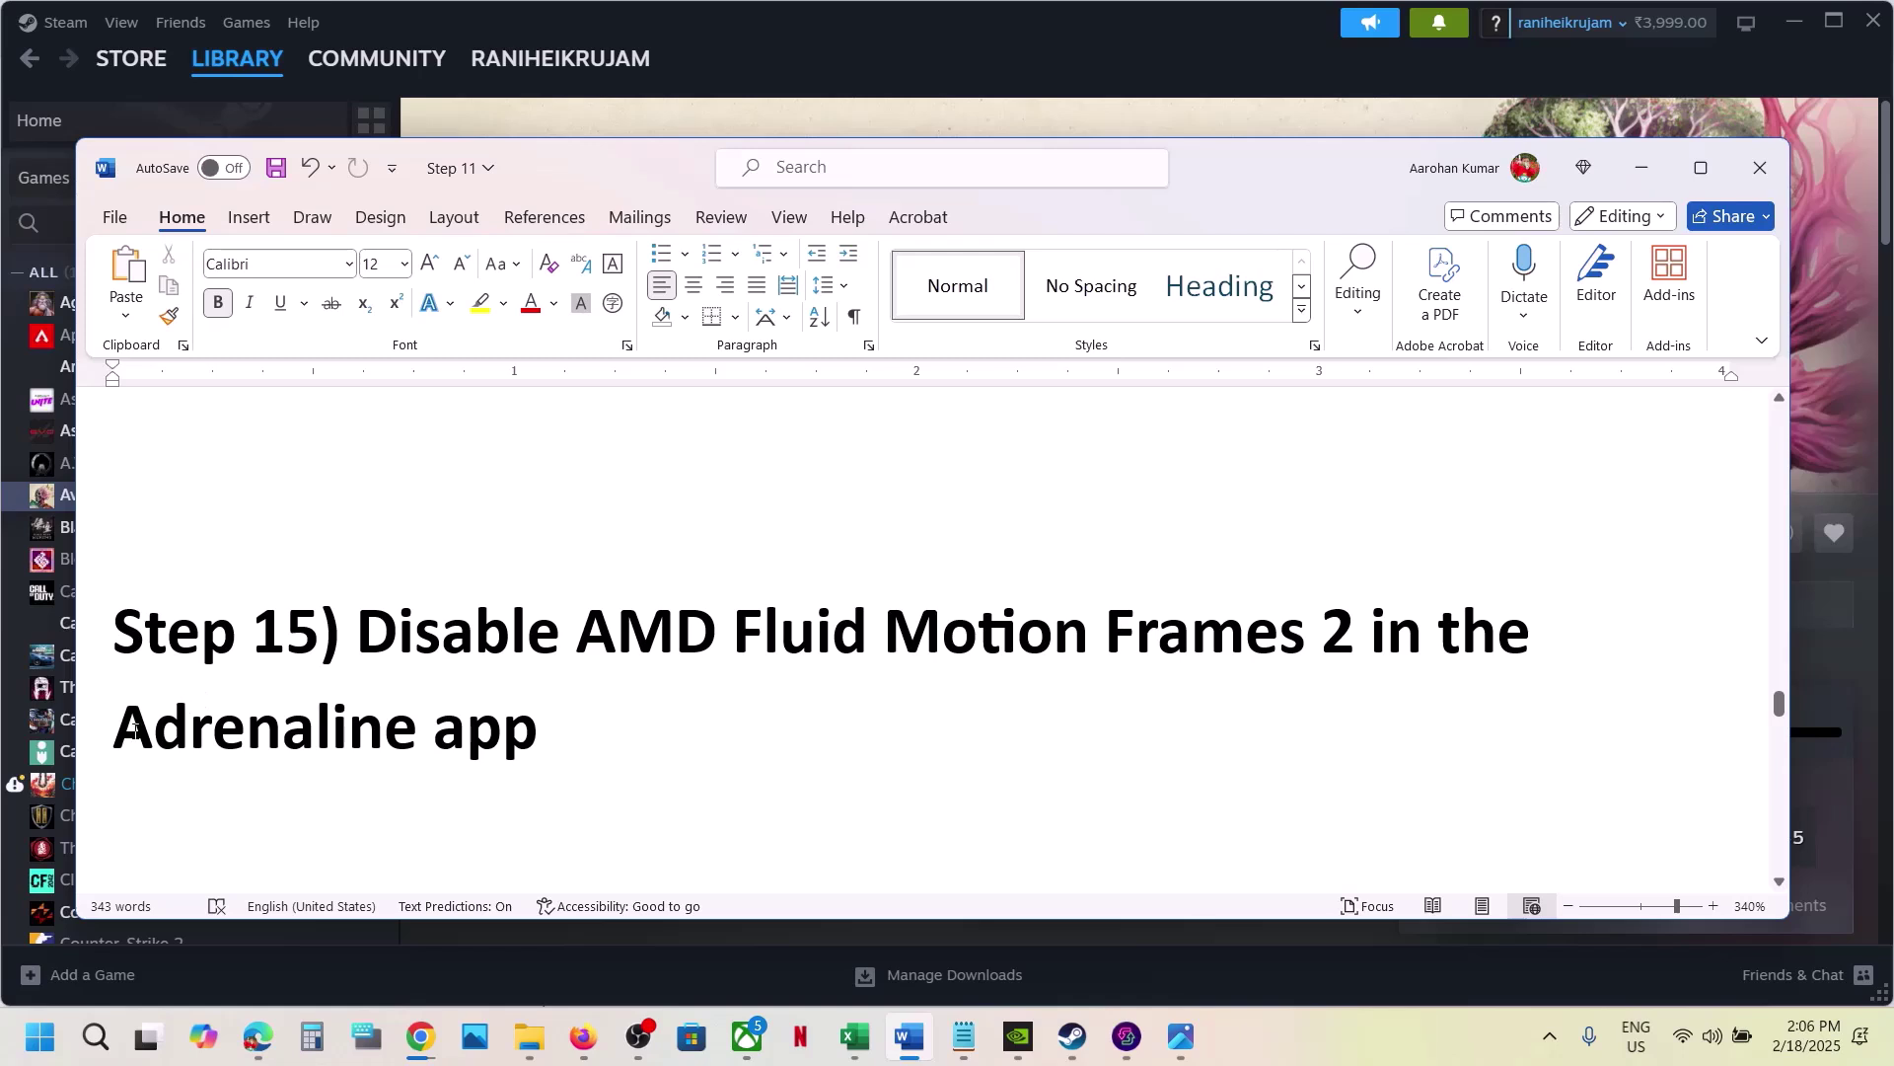
left_click_drag(116, 730, 538, 735)
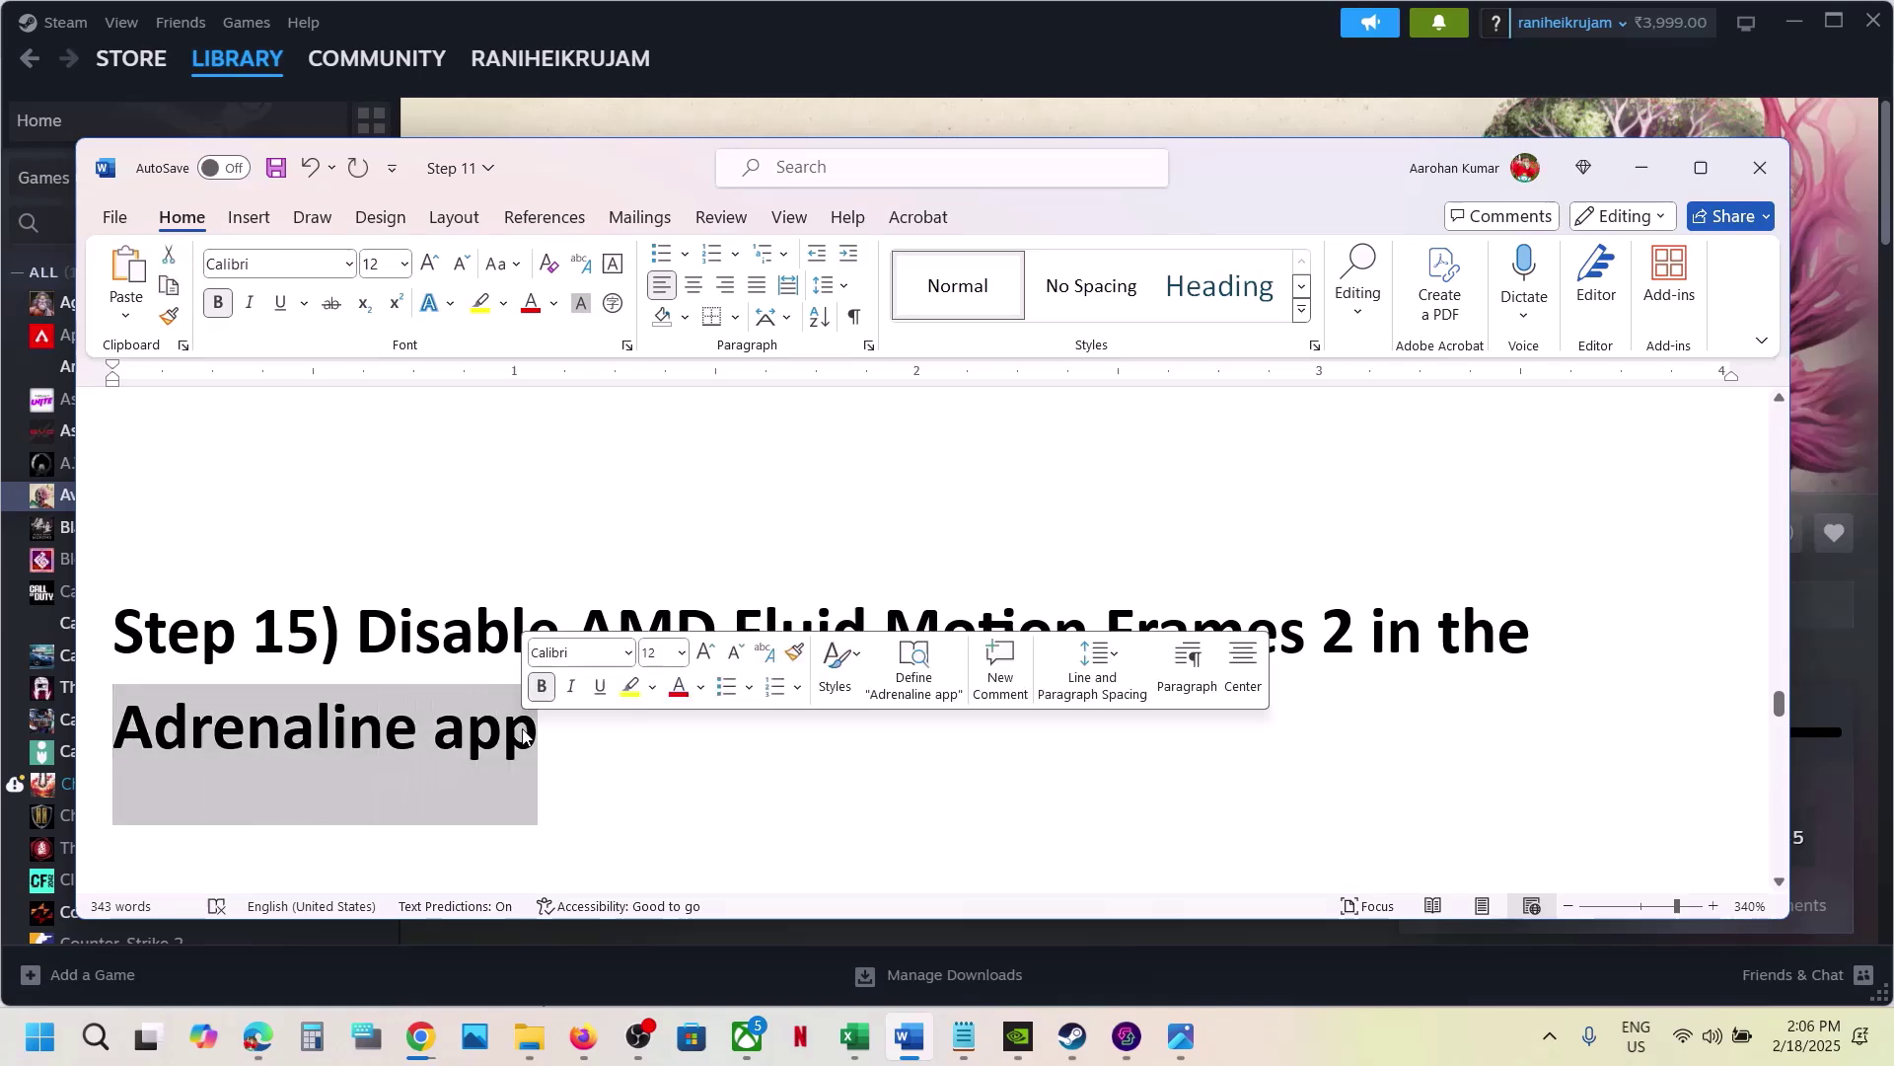
left_click(595, 576)
left_click_drag(578, 620, 1320, 631)
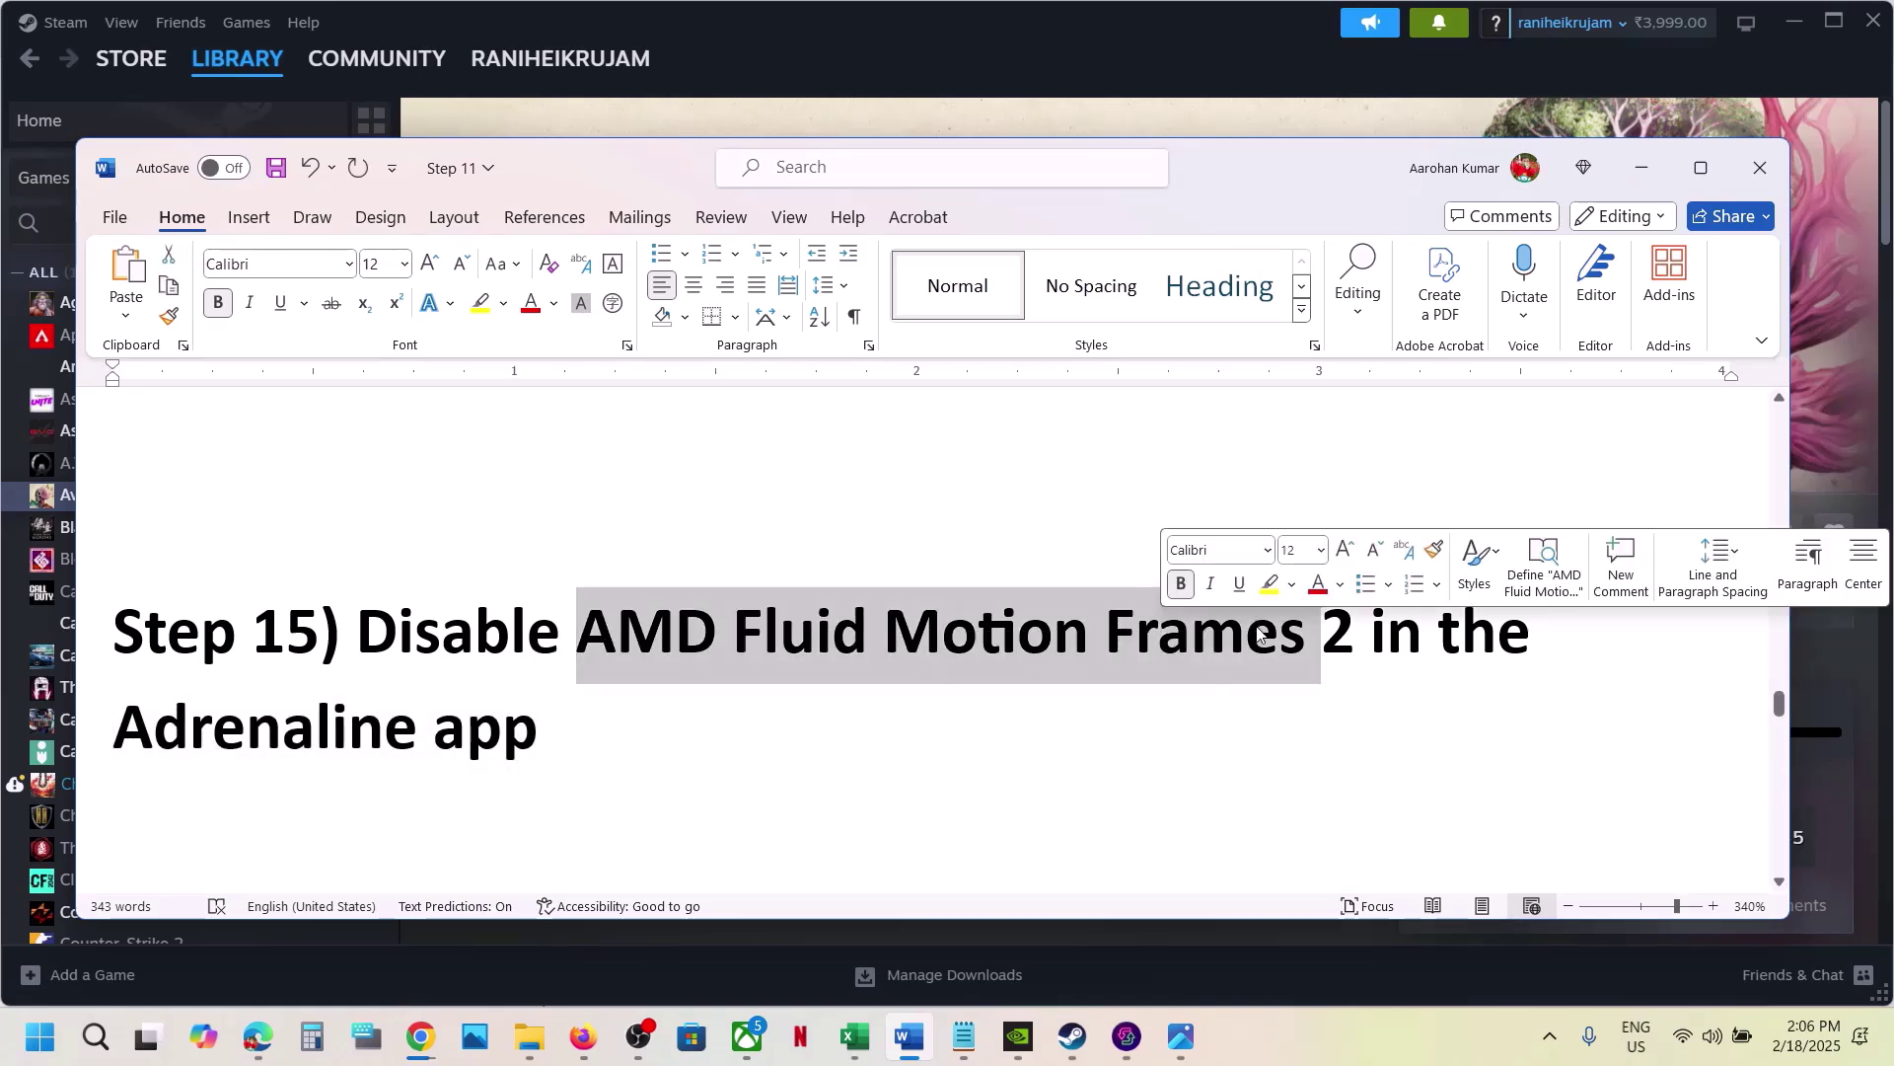
Step: View the image "Turn off AMD Fluid Frames 2.jpg" showing the AMD Fluid Motion Frames 2 toggle, and close it
mouse_move(1185, 1046)
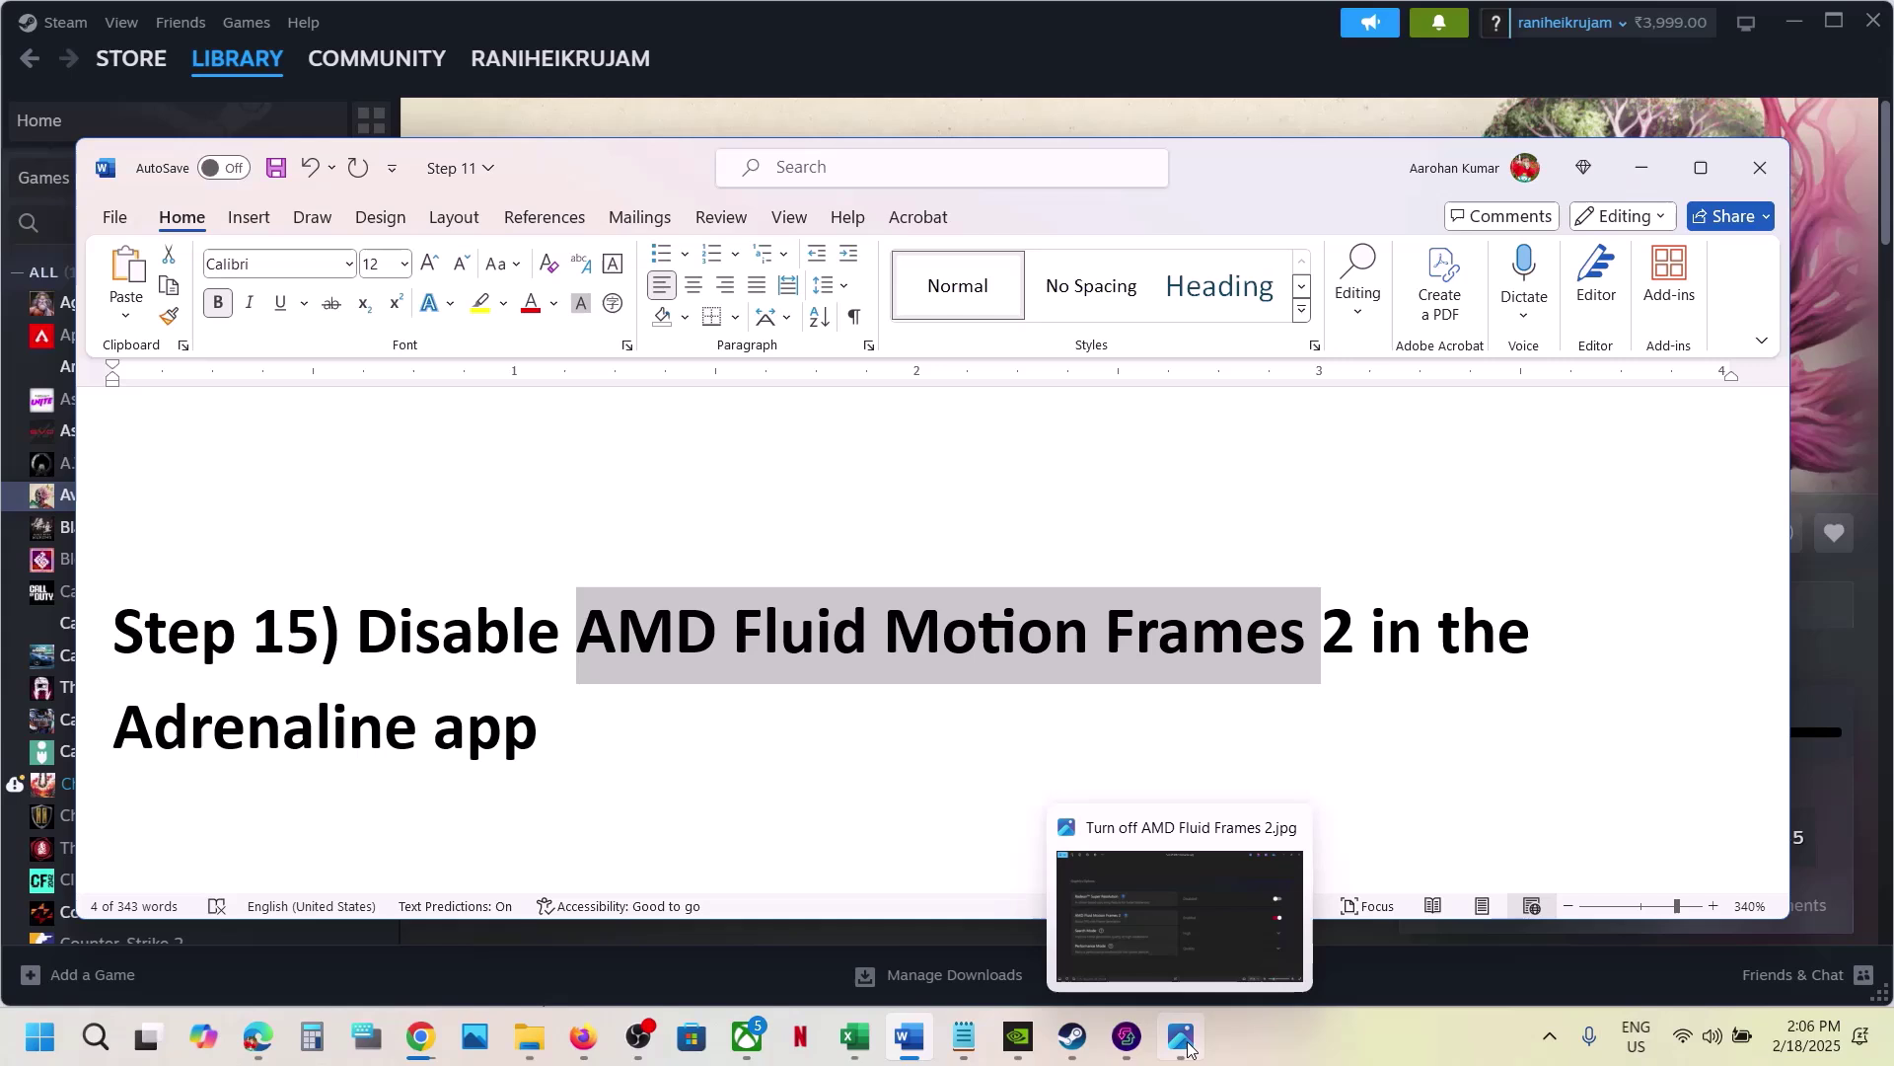
left_click(1192, 942)
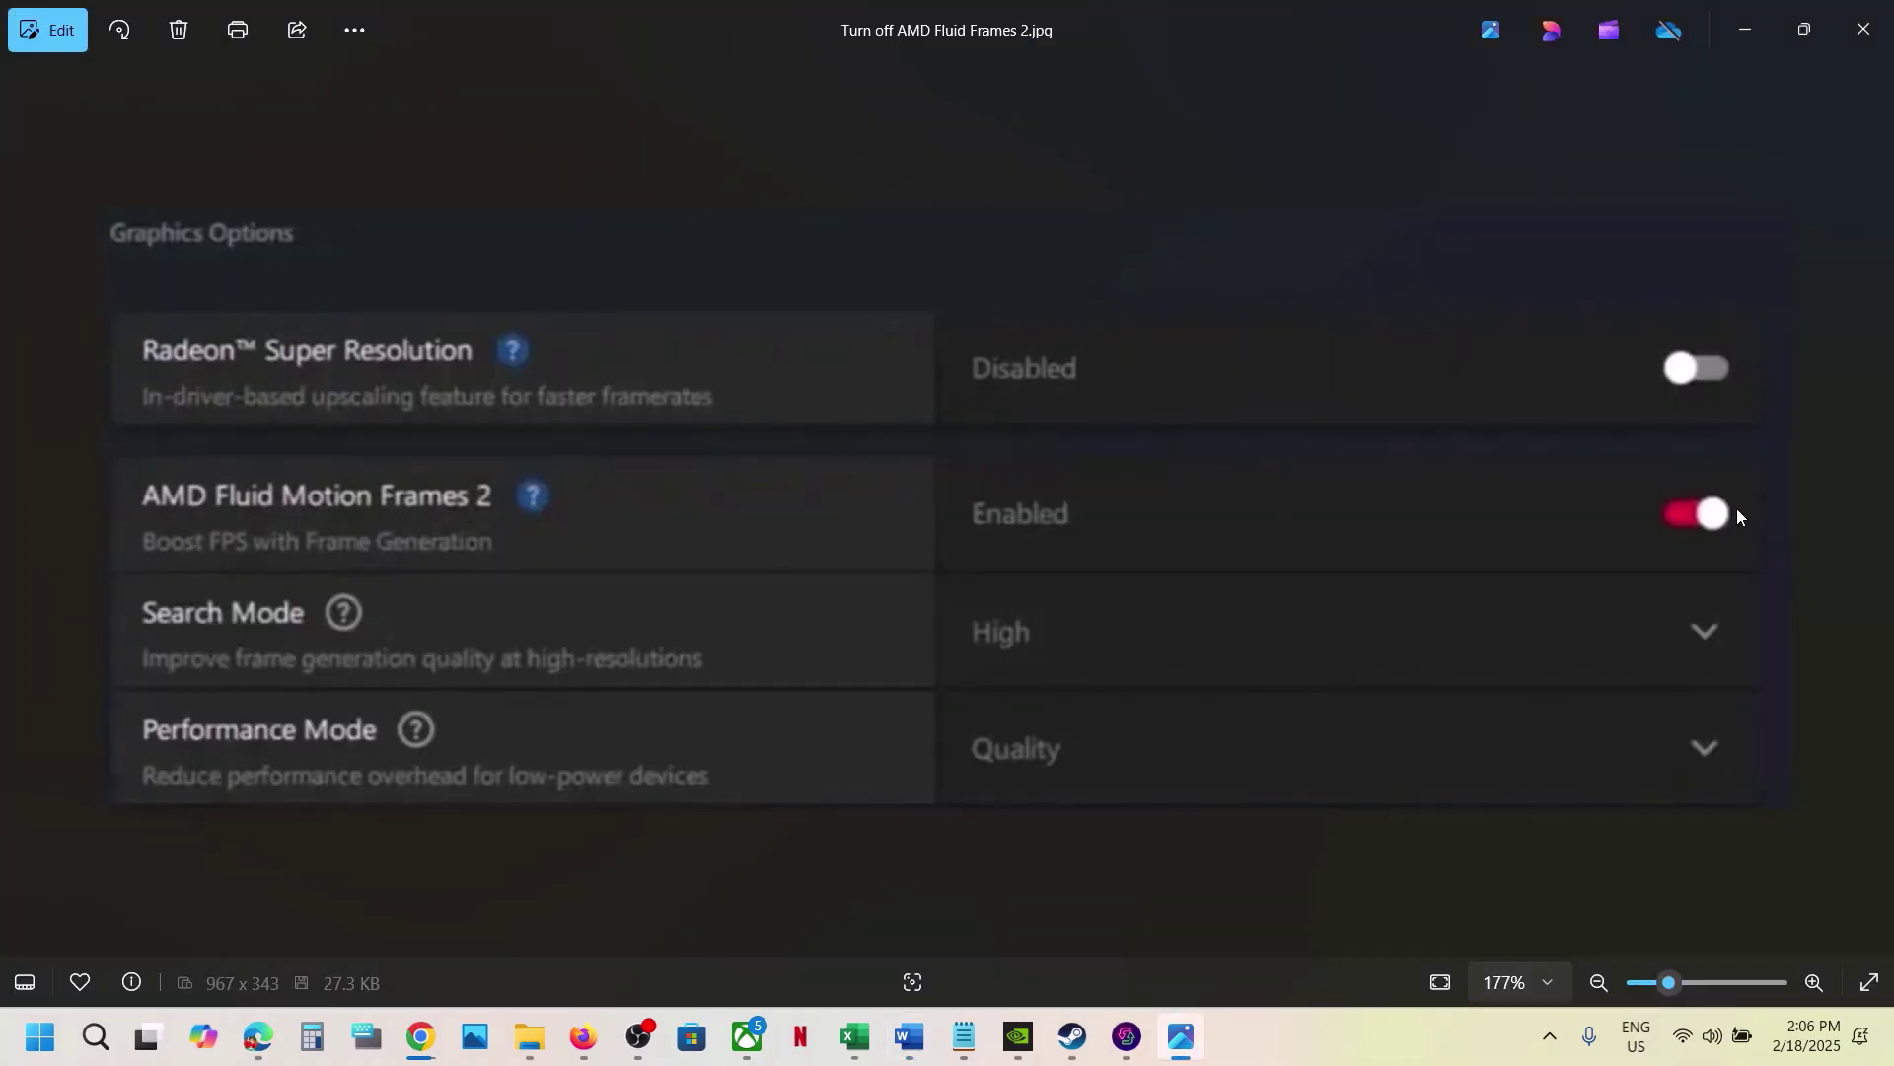
left_click(1864, 29)
Step: Highlight the Step 16 phrase "Try automatically manage paging file" in the Word guide
scroll(737, 704, "down", 4)
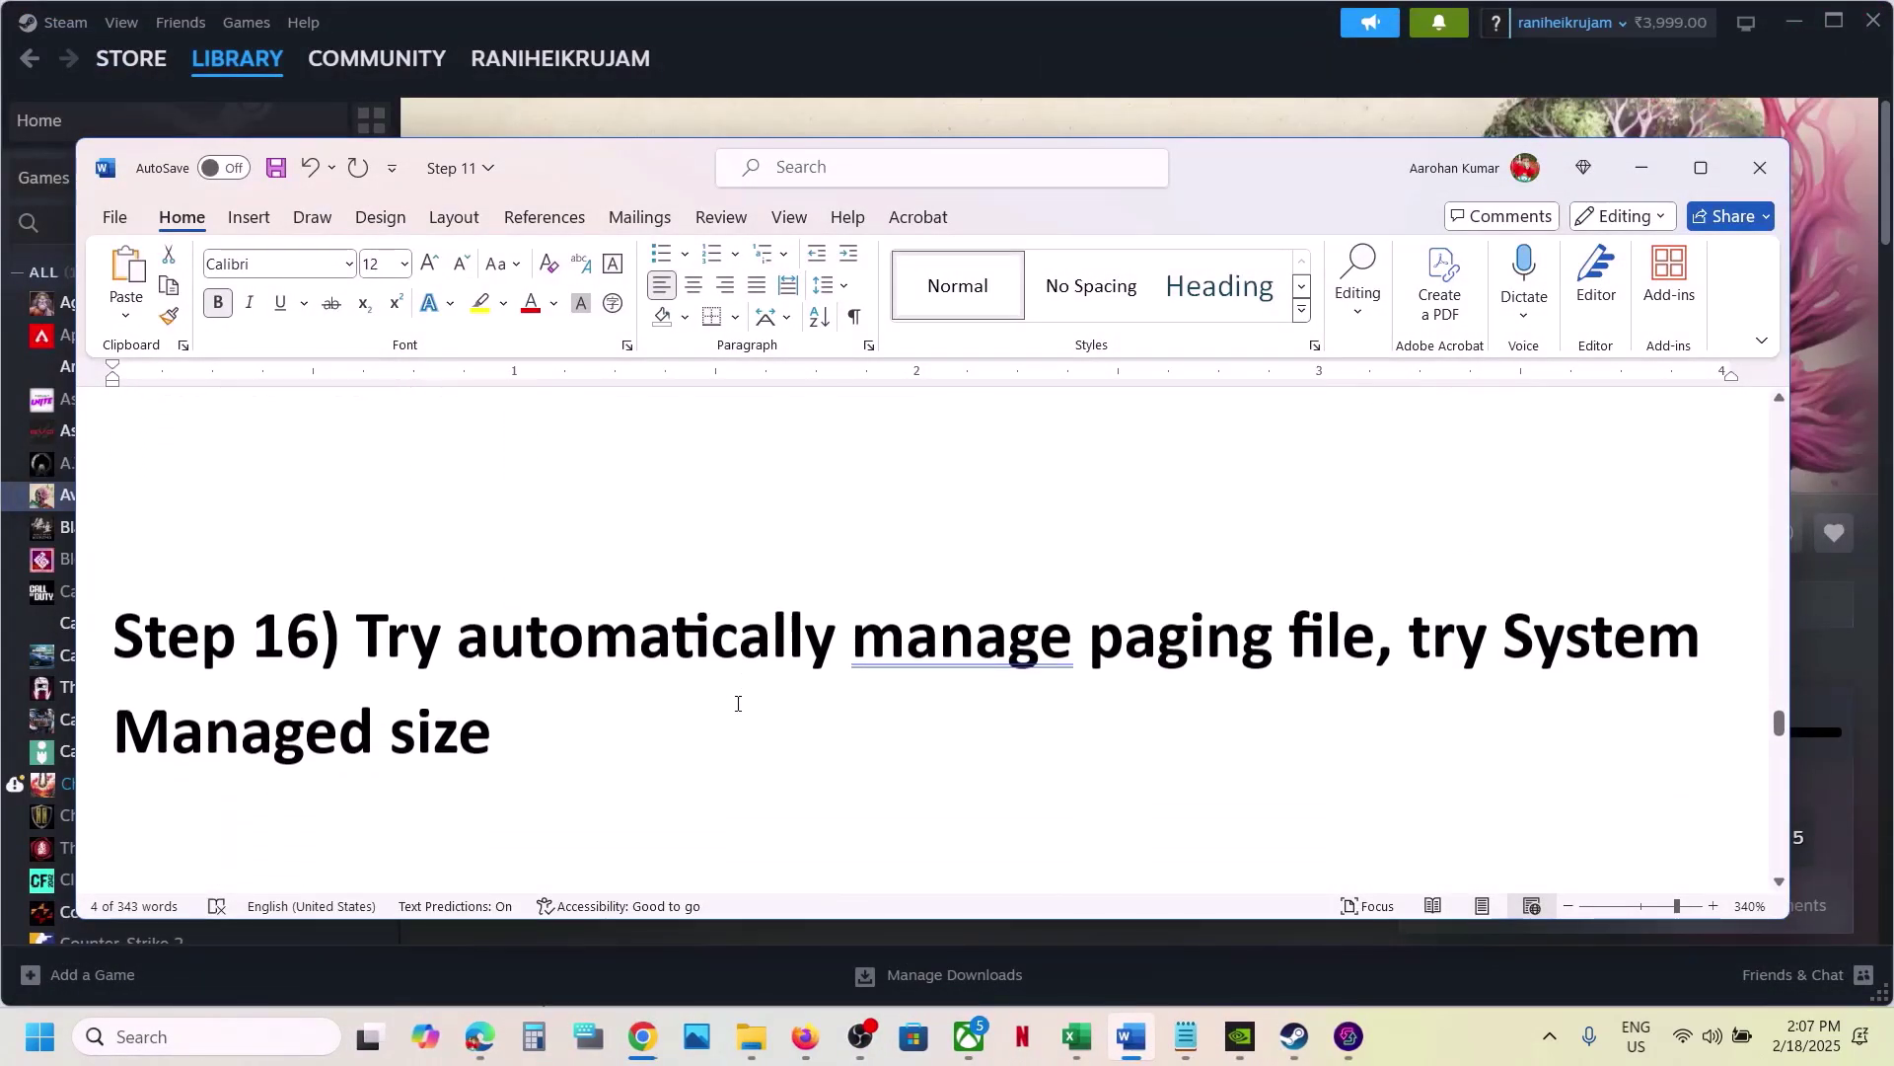
left_click_drag(373, 622, 1376, 624)
scroll(503, 684, "down", 2)
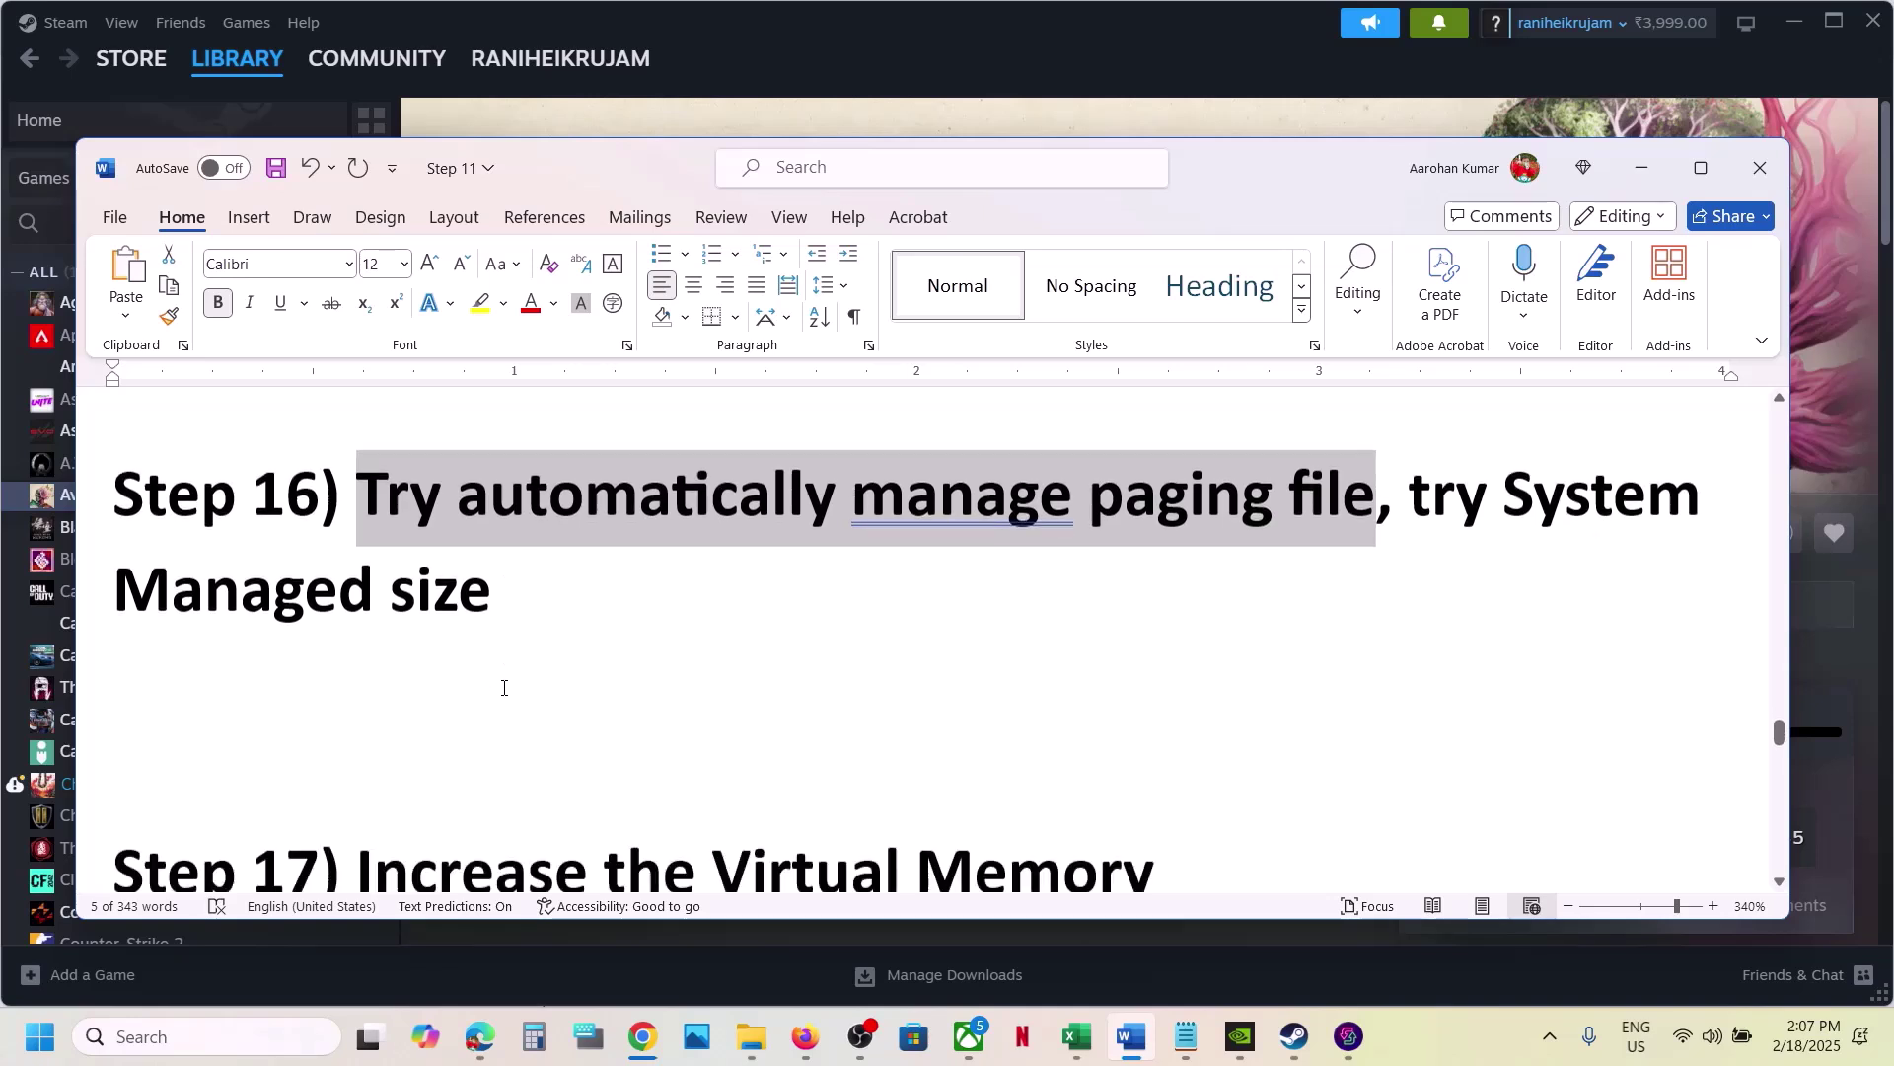
Step: Copy "View Advanced system settings" from Step 17 and use it in Windows search to open the advanced system properties
scroll(964, 795, "down", 1)
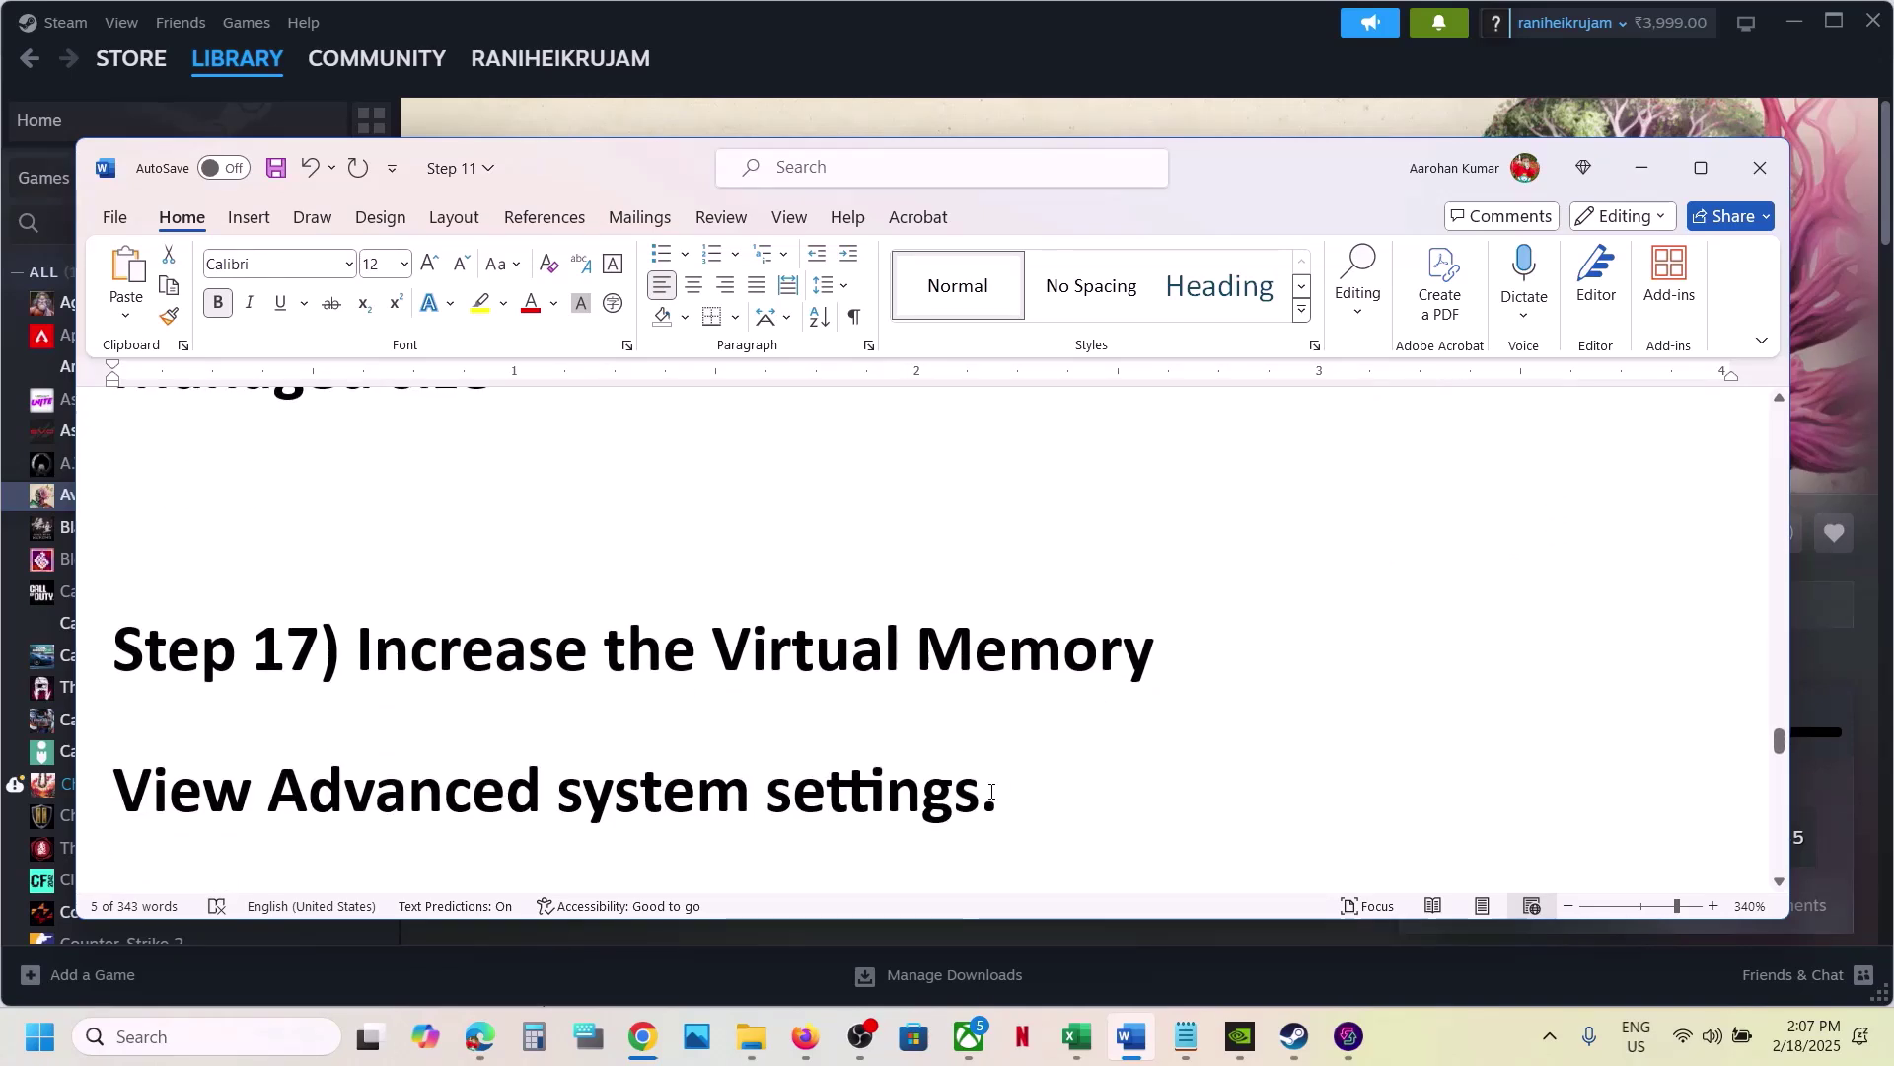
left_click_drag(985, 789, 229, 789)
key("ctrl+c")
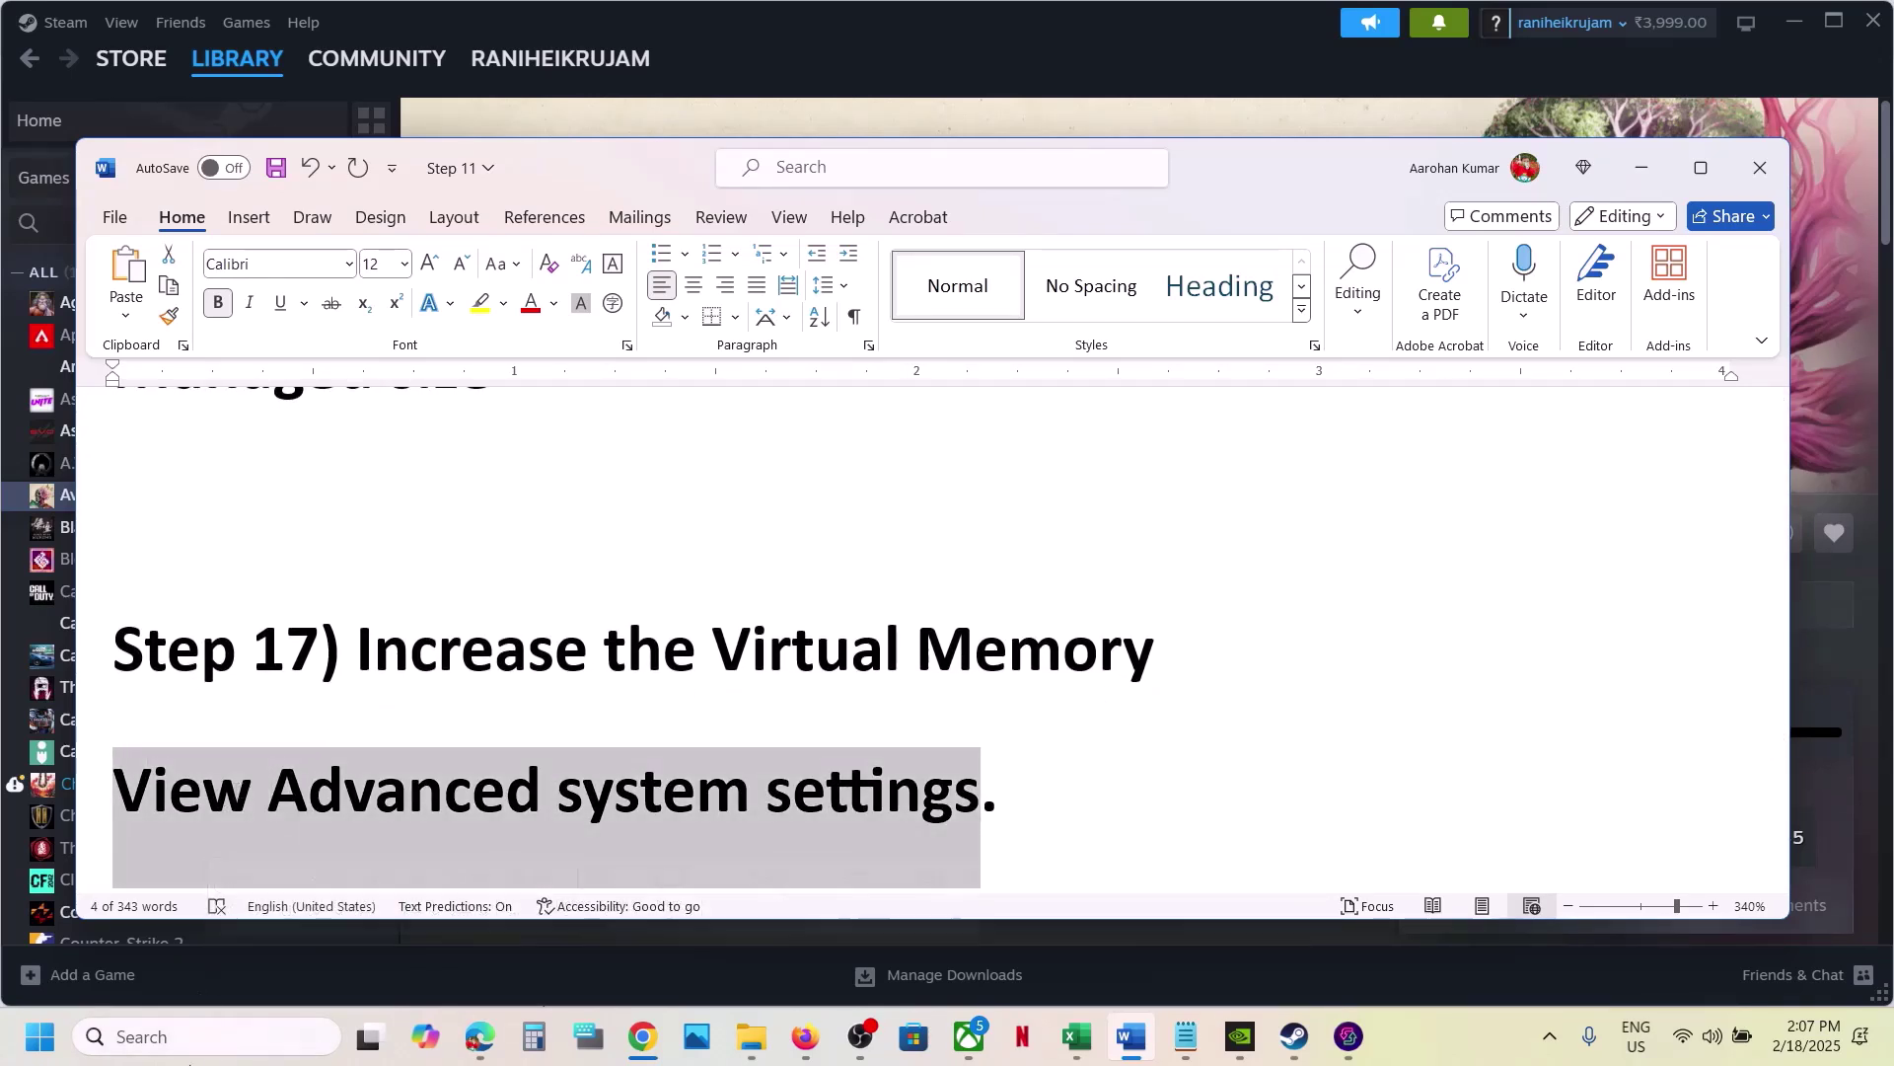
left_click(175, 1036)
key("ctrl+v")
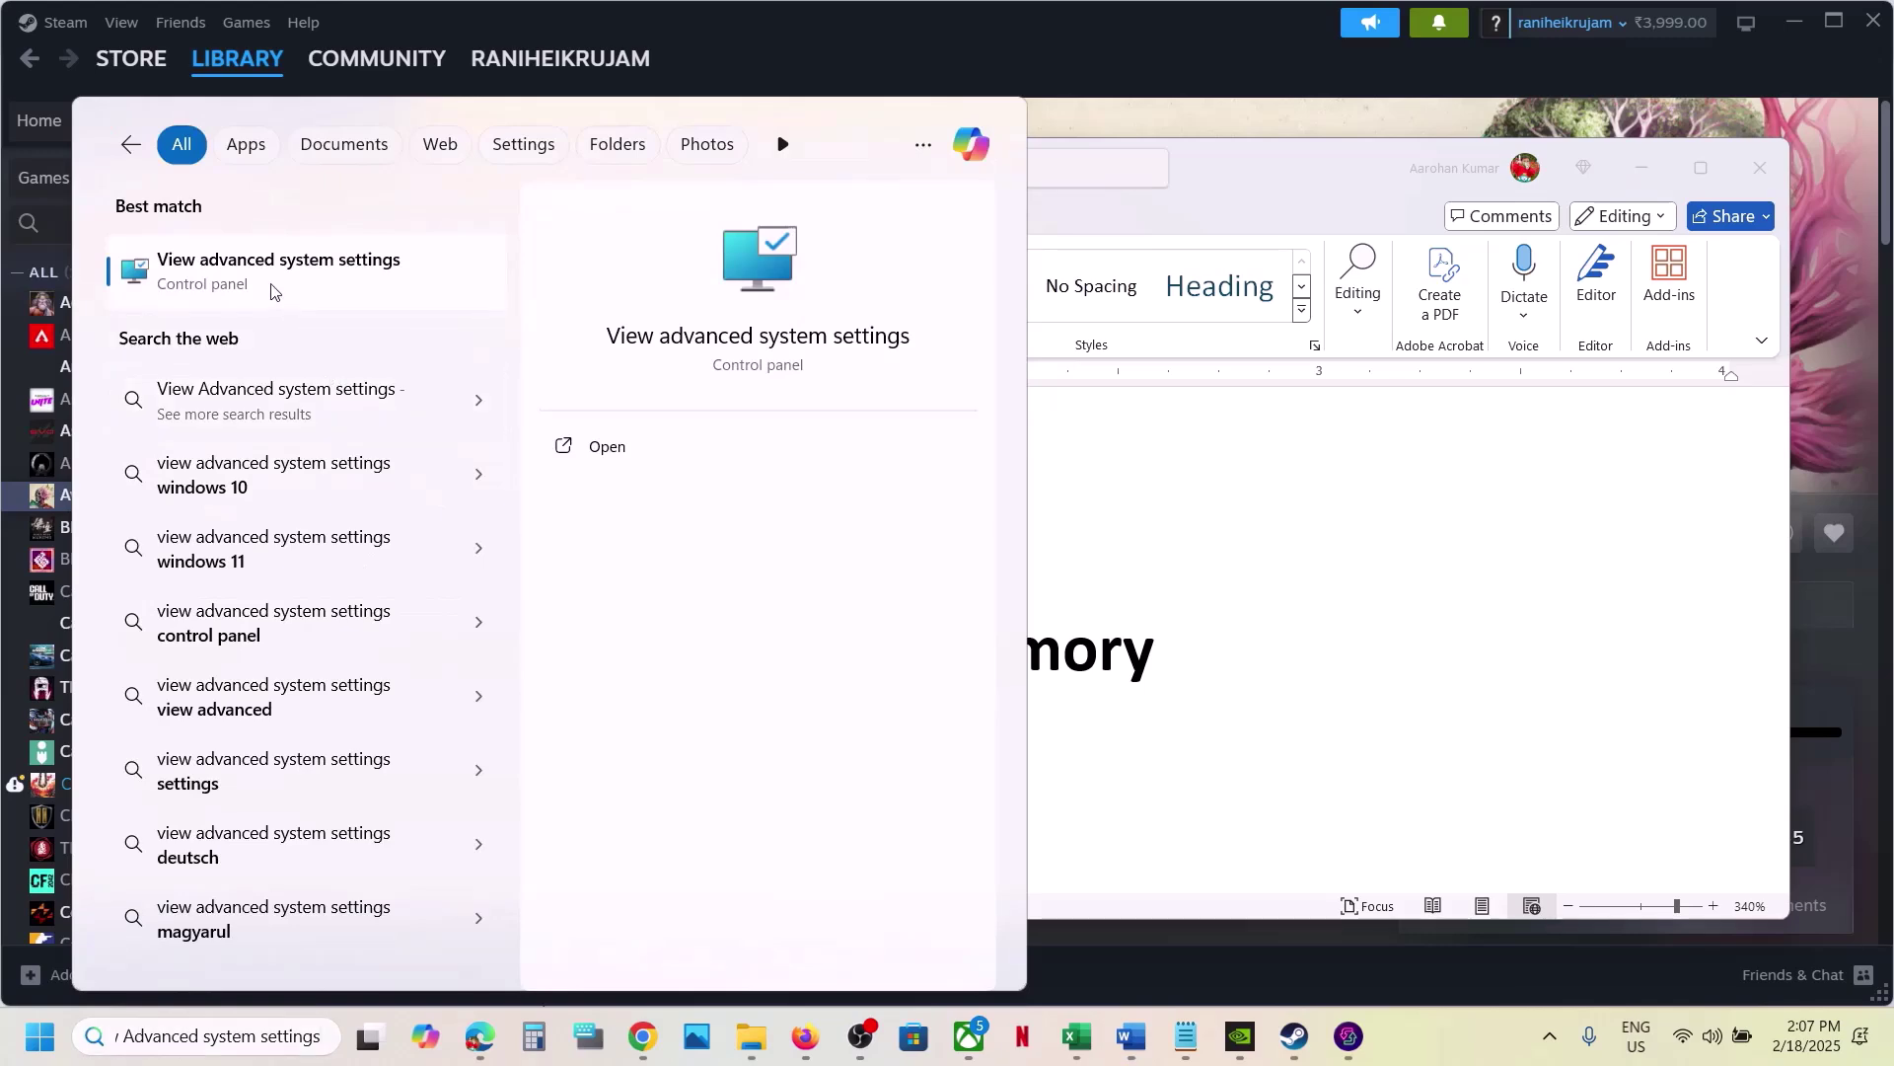
left_click(275, 287)
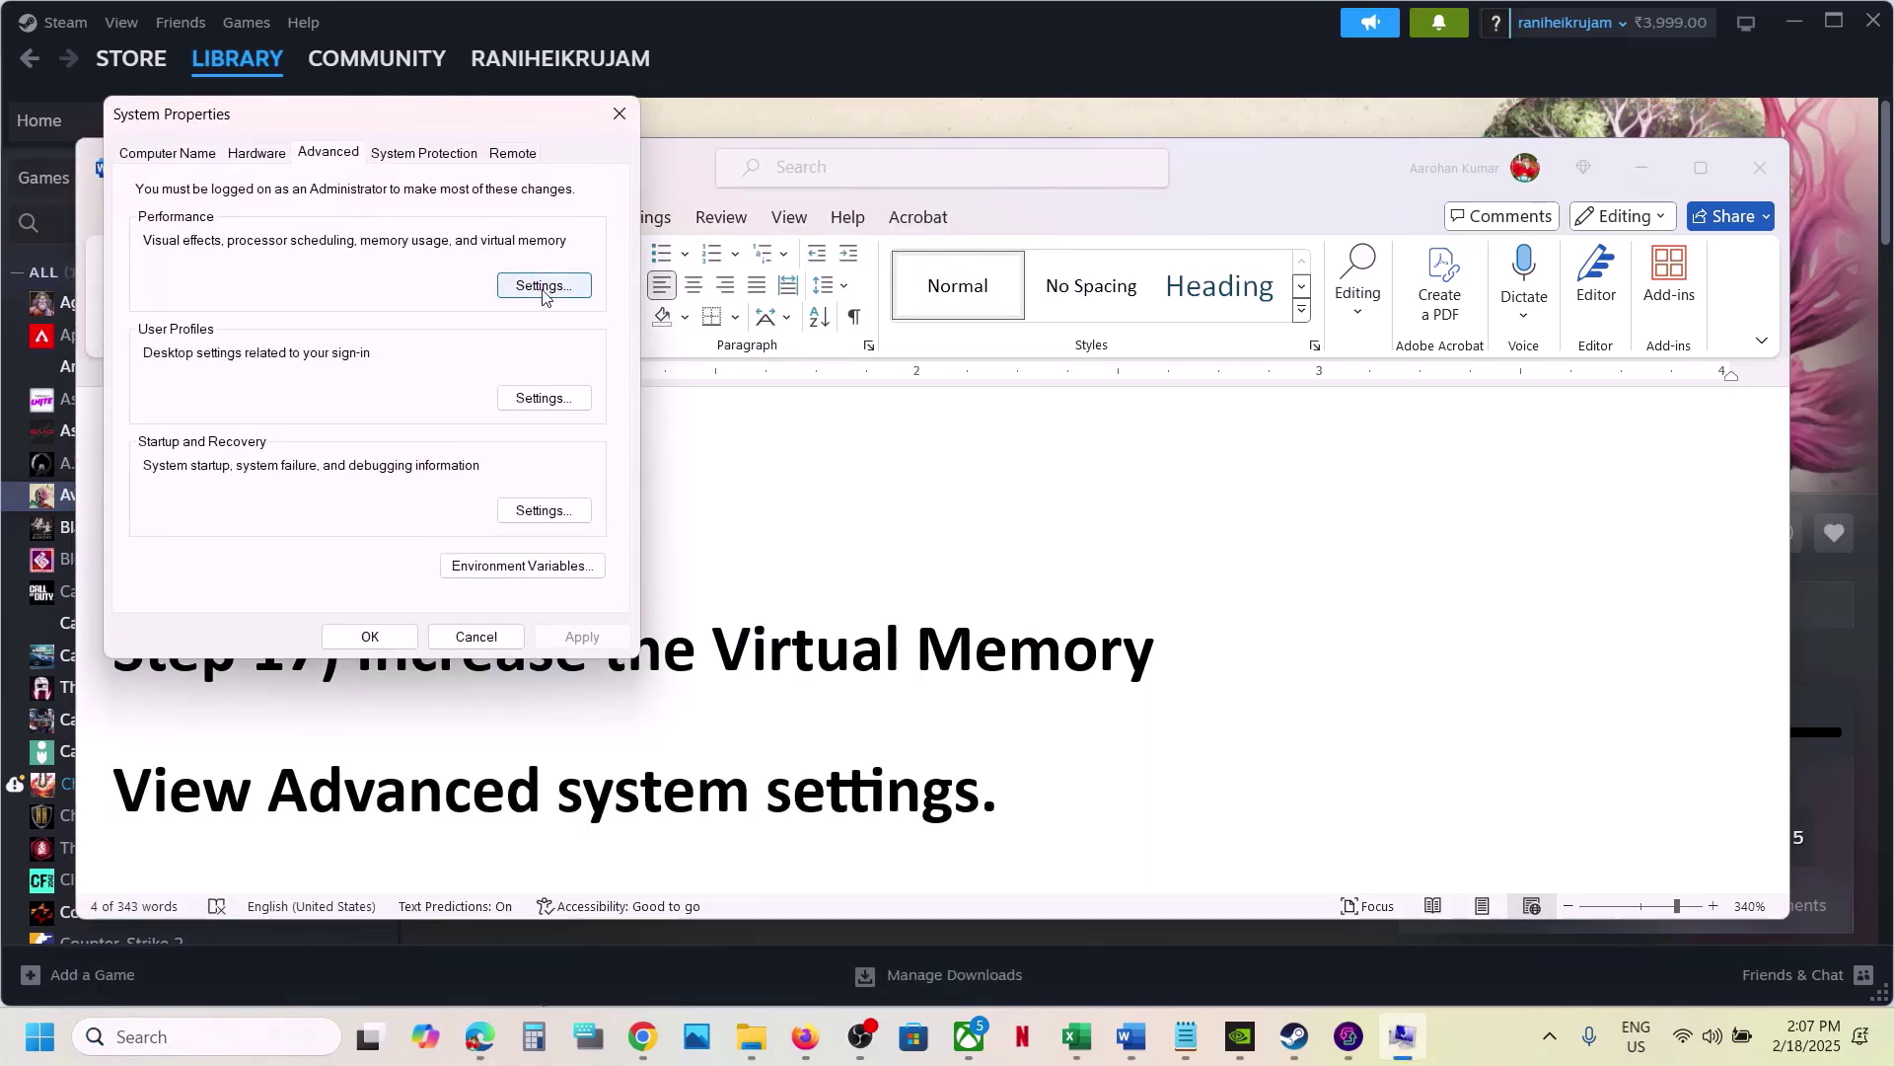
Step: Enable automatic paging file size management for all drives in the virtual memory settings and confirm all dialogs
left_click(540, 287)
left_click(287, 251)
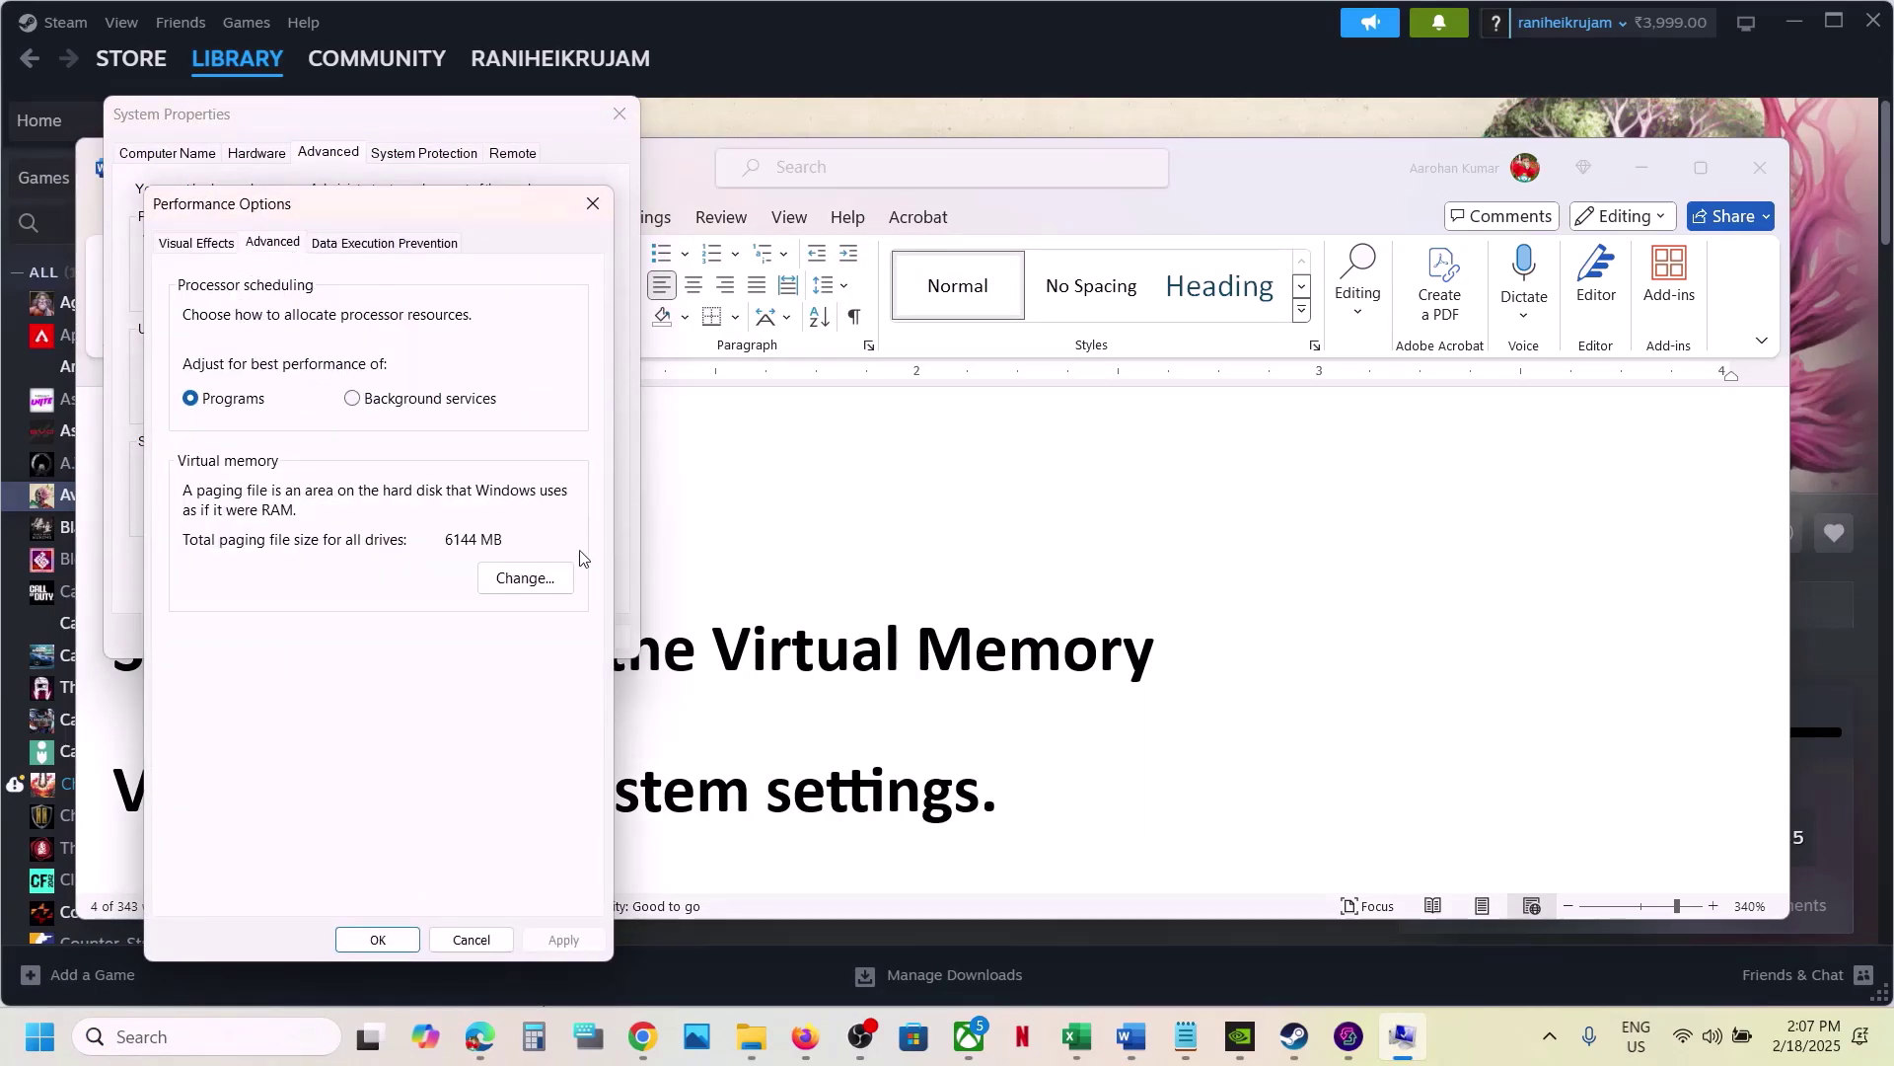
left_click(538, 577)
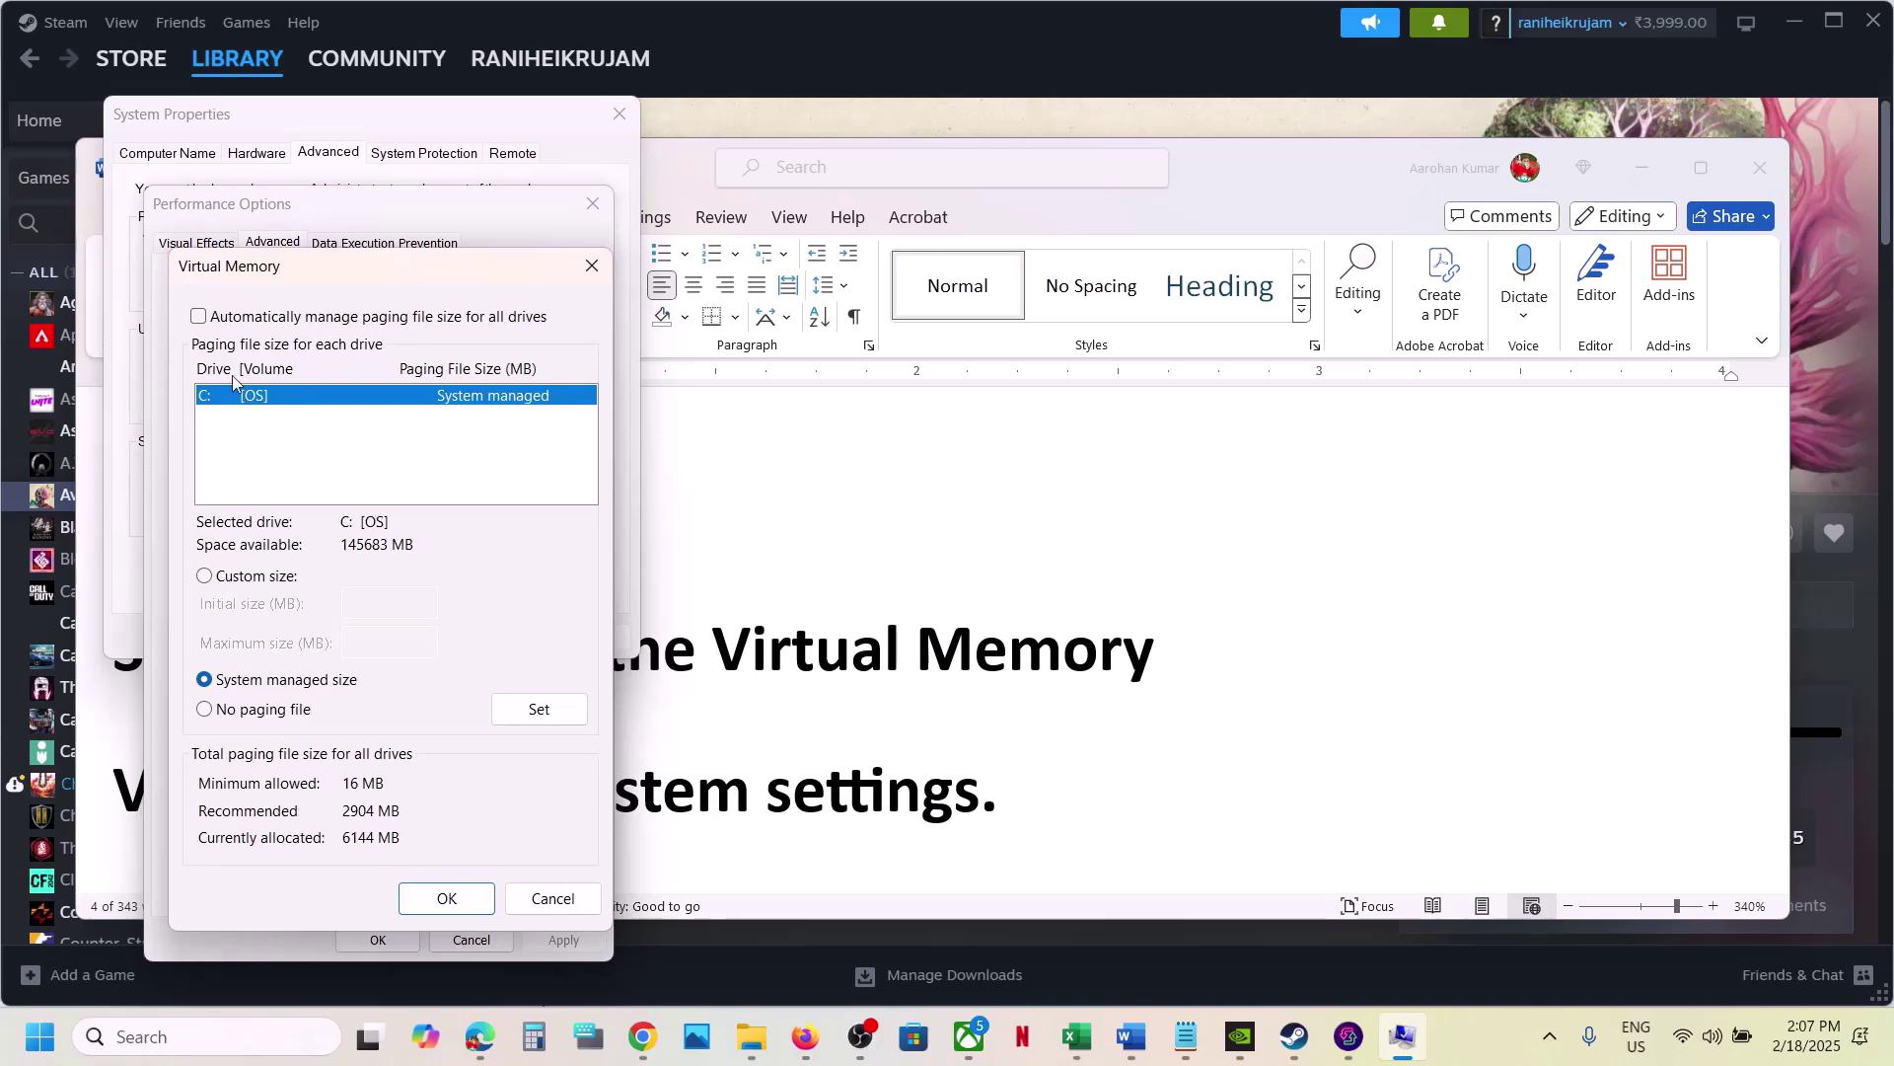
left_click(200, 319)
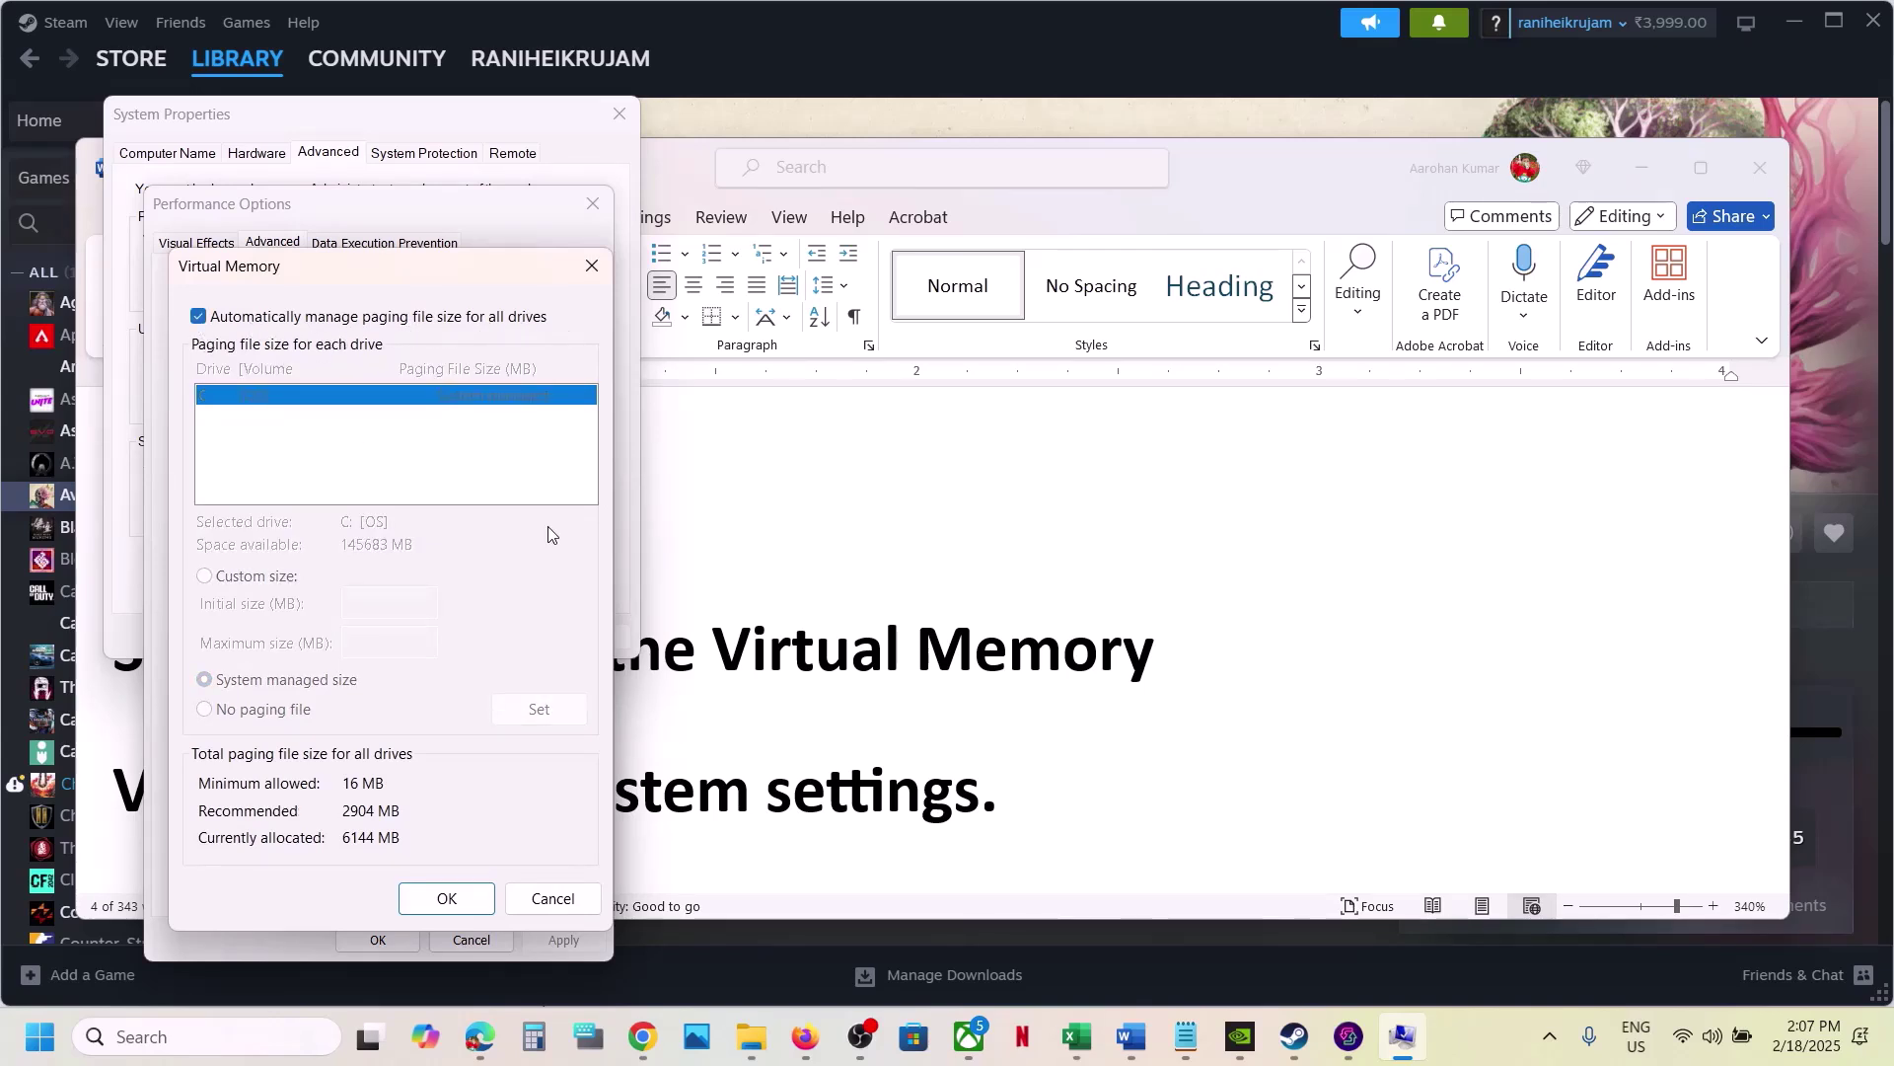
left_click(472, 896)
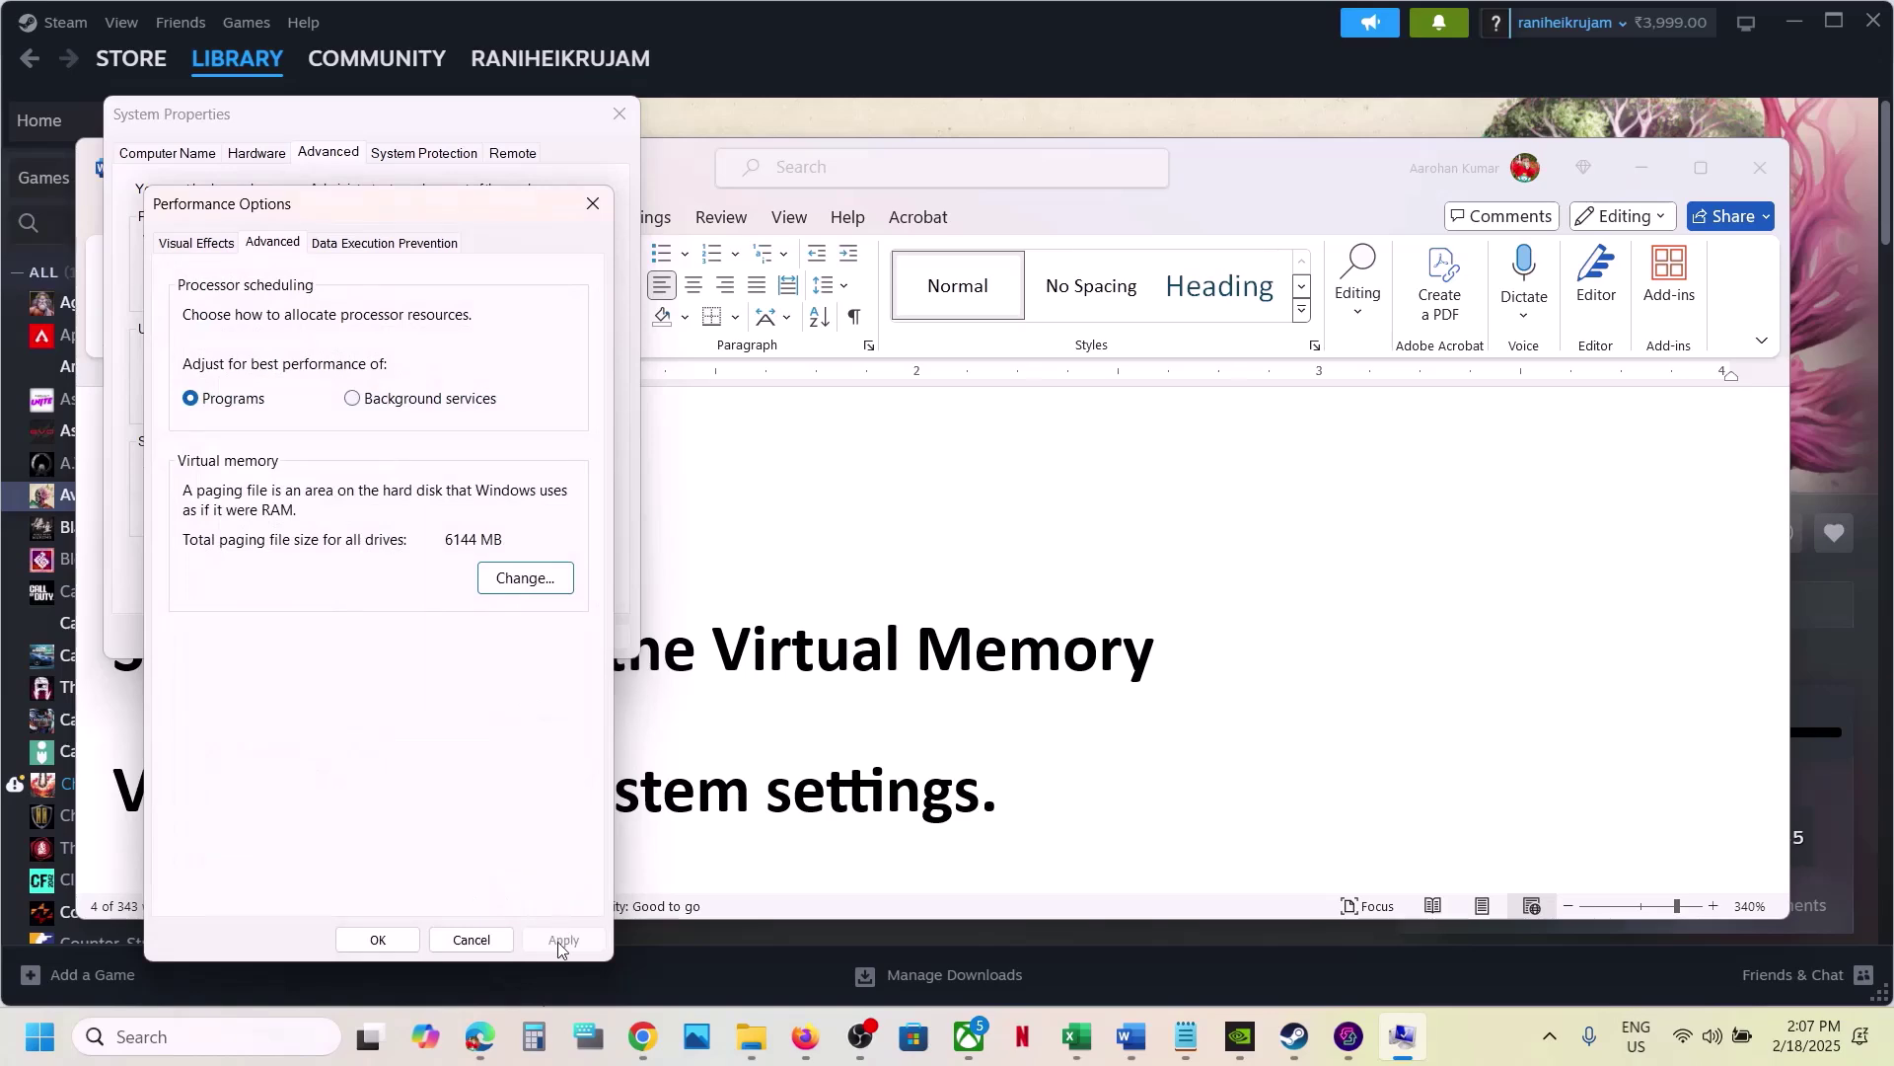
left_click(400, 942)
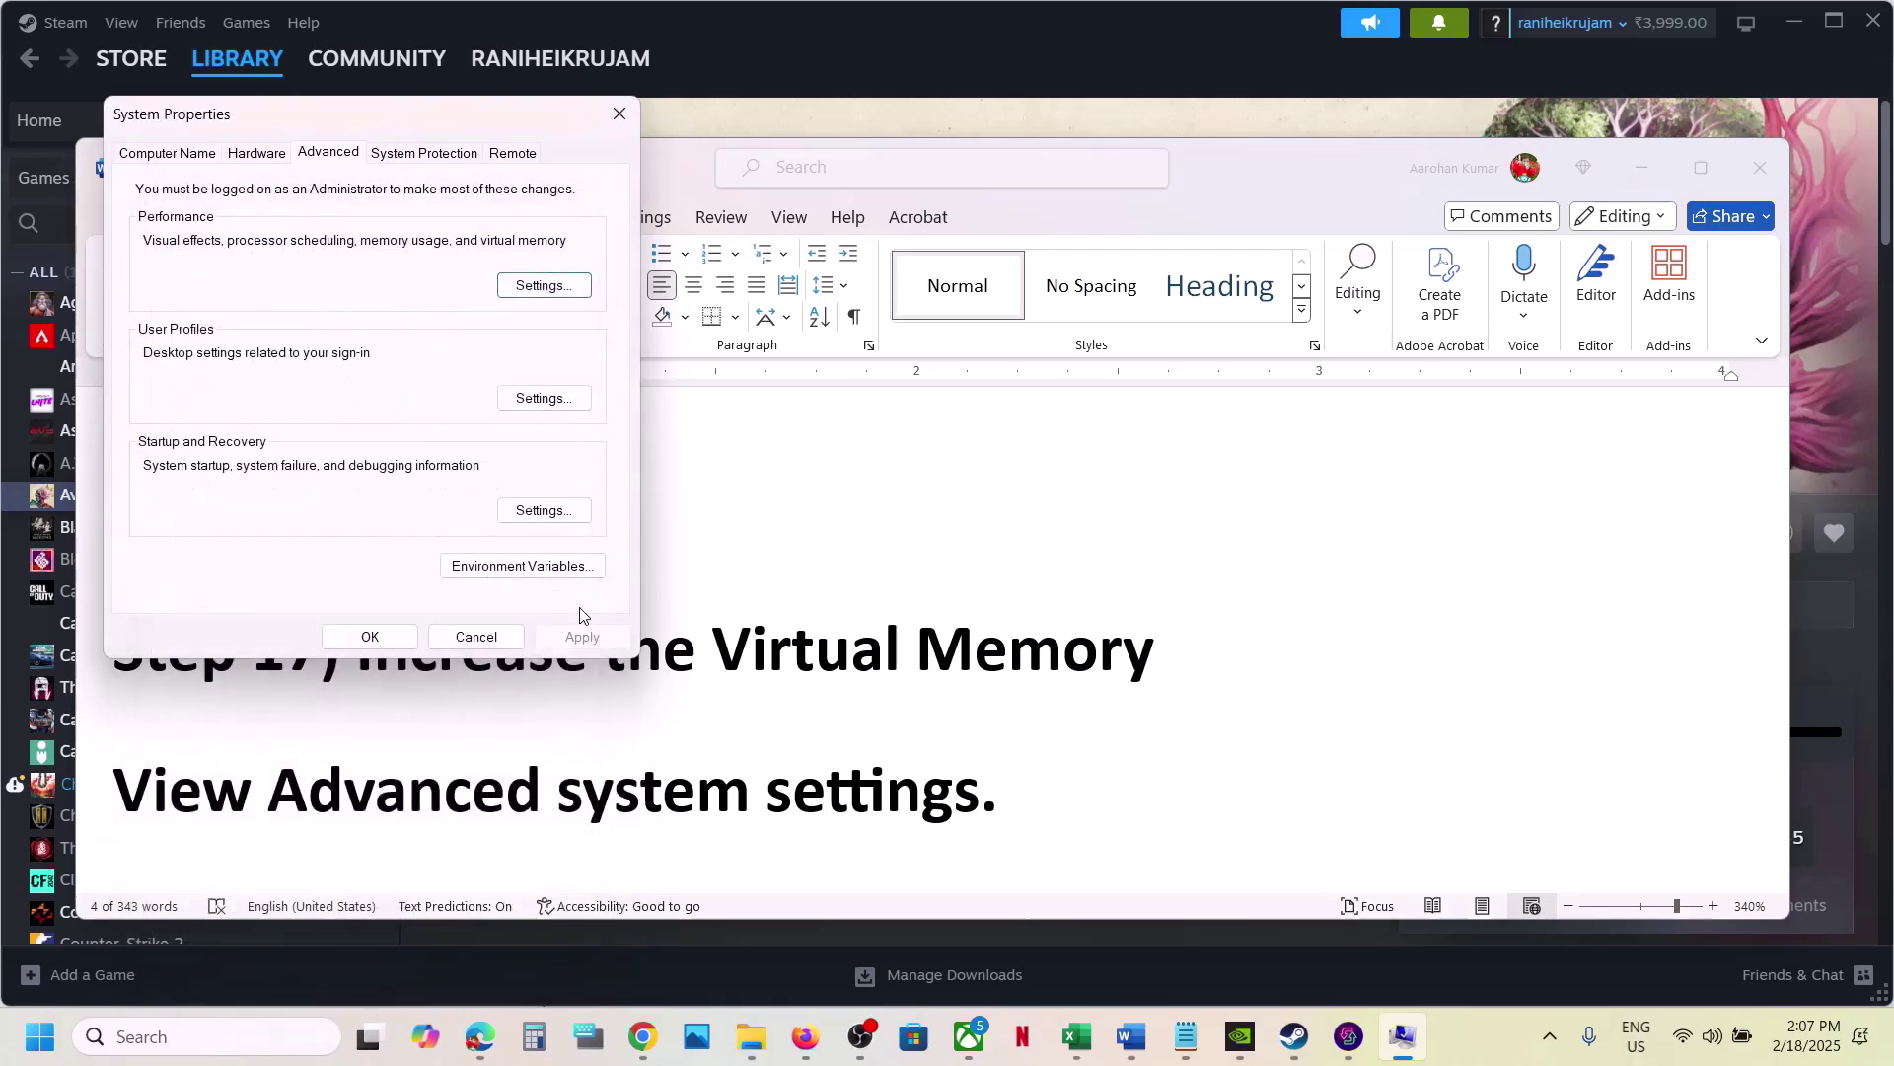
left_click(379, 637)
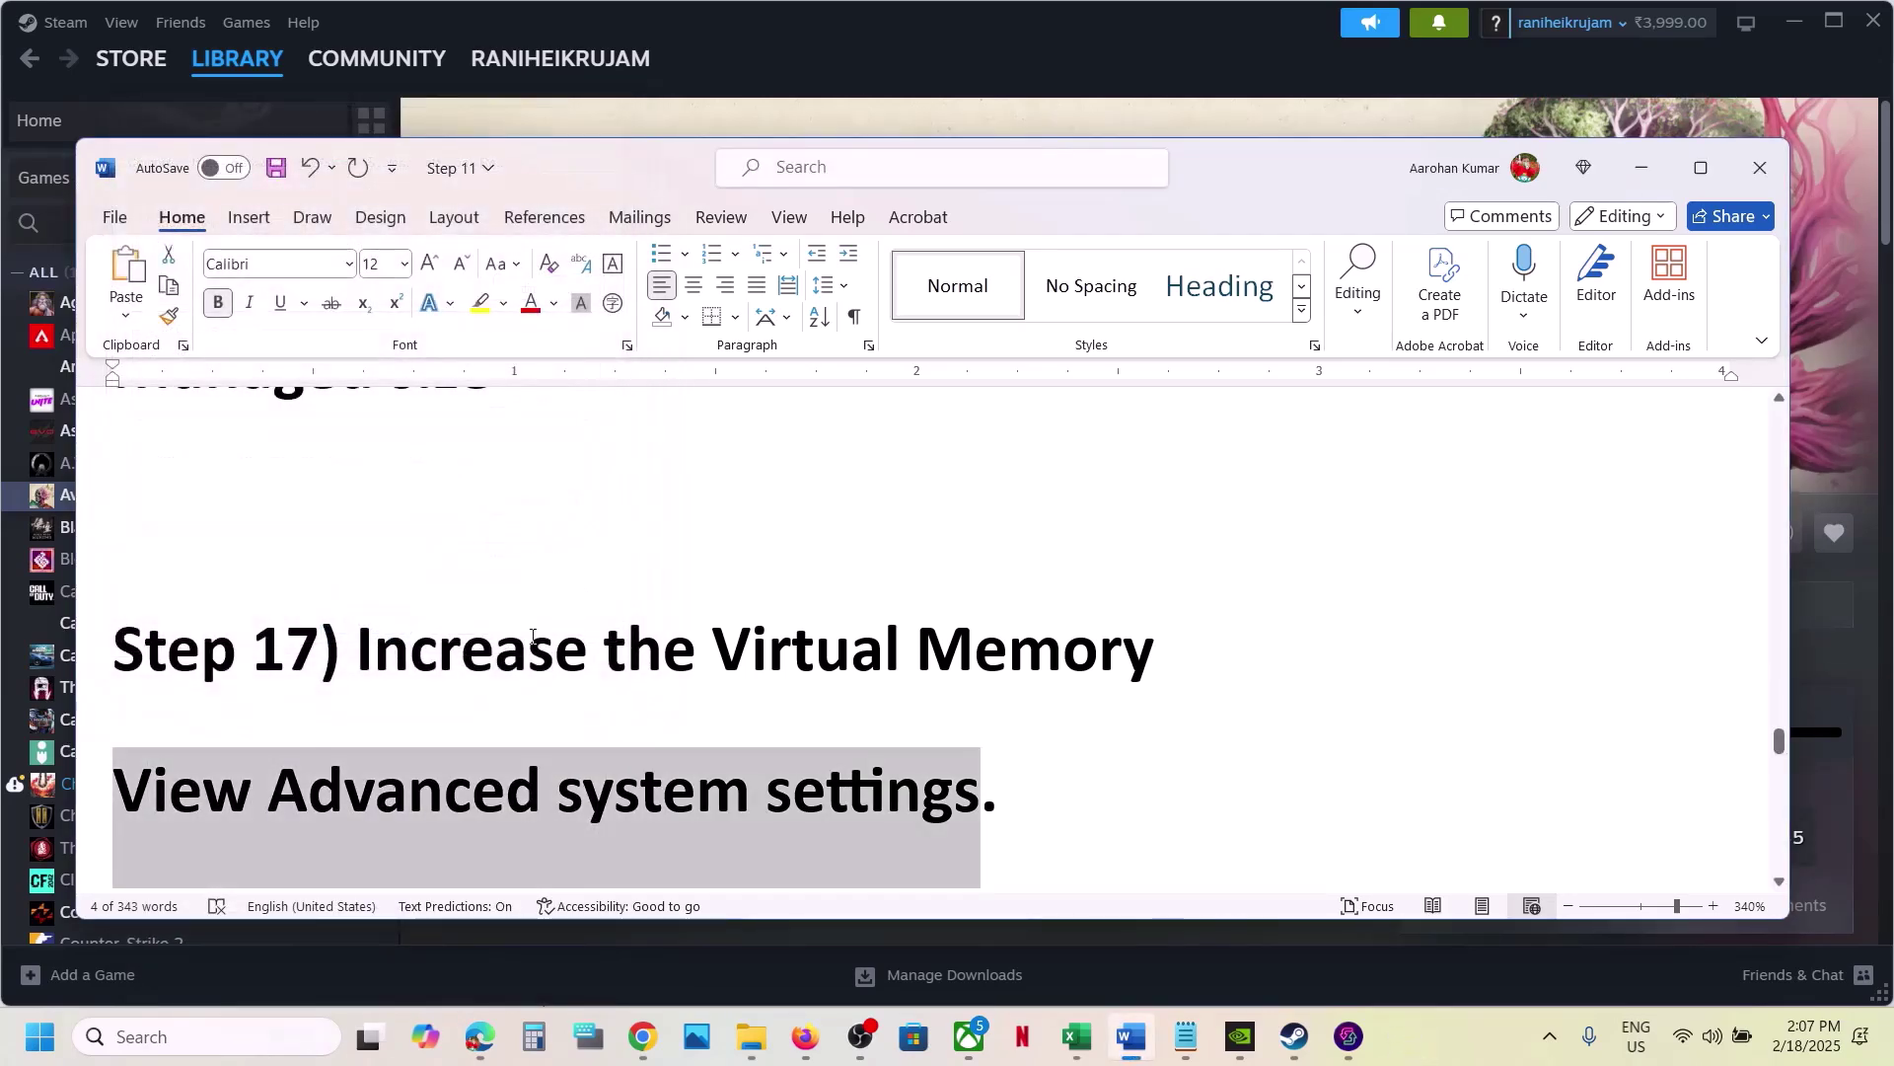
Step: Show the Windows power options and dismiss them without choosing one
left_click(40, 1036)
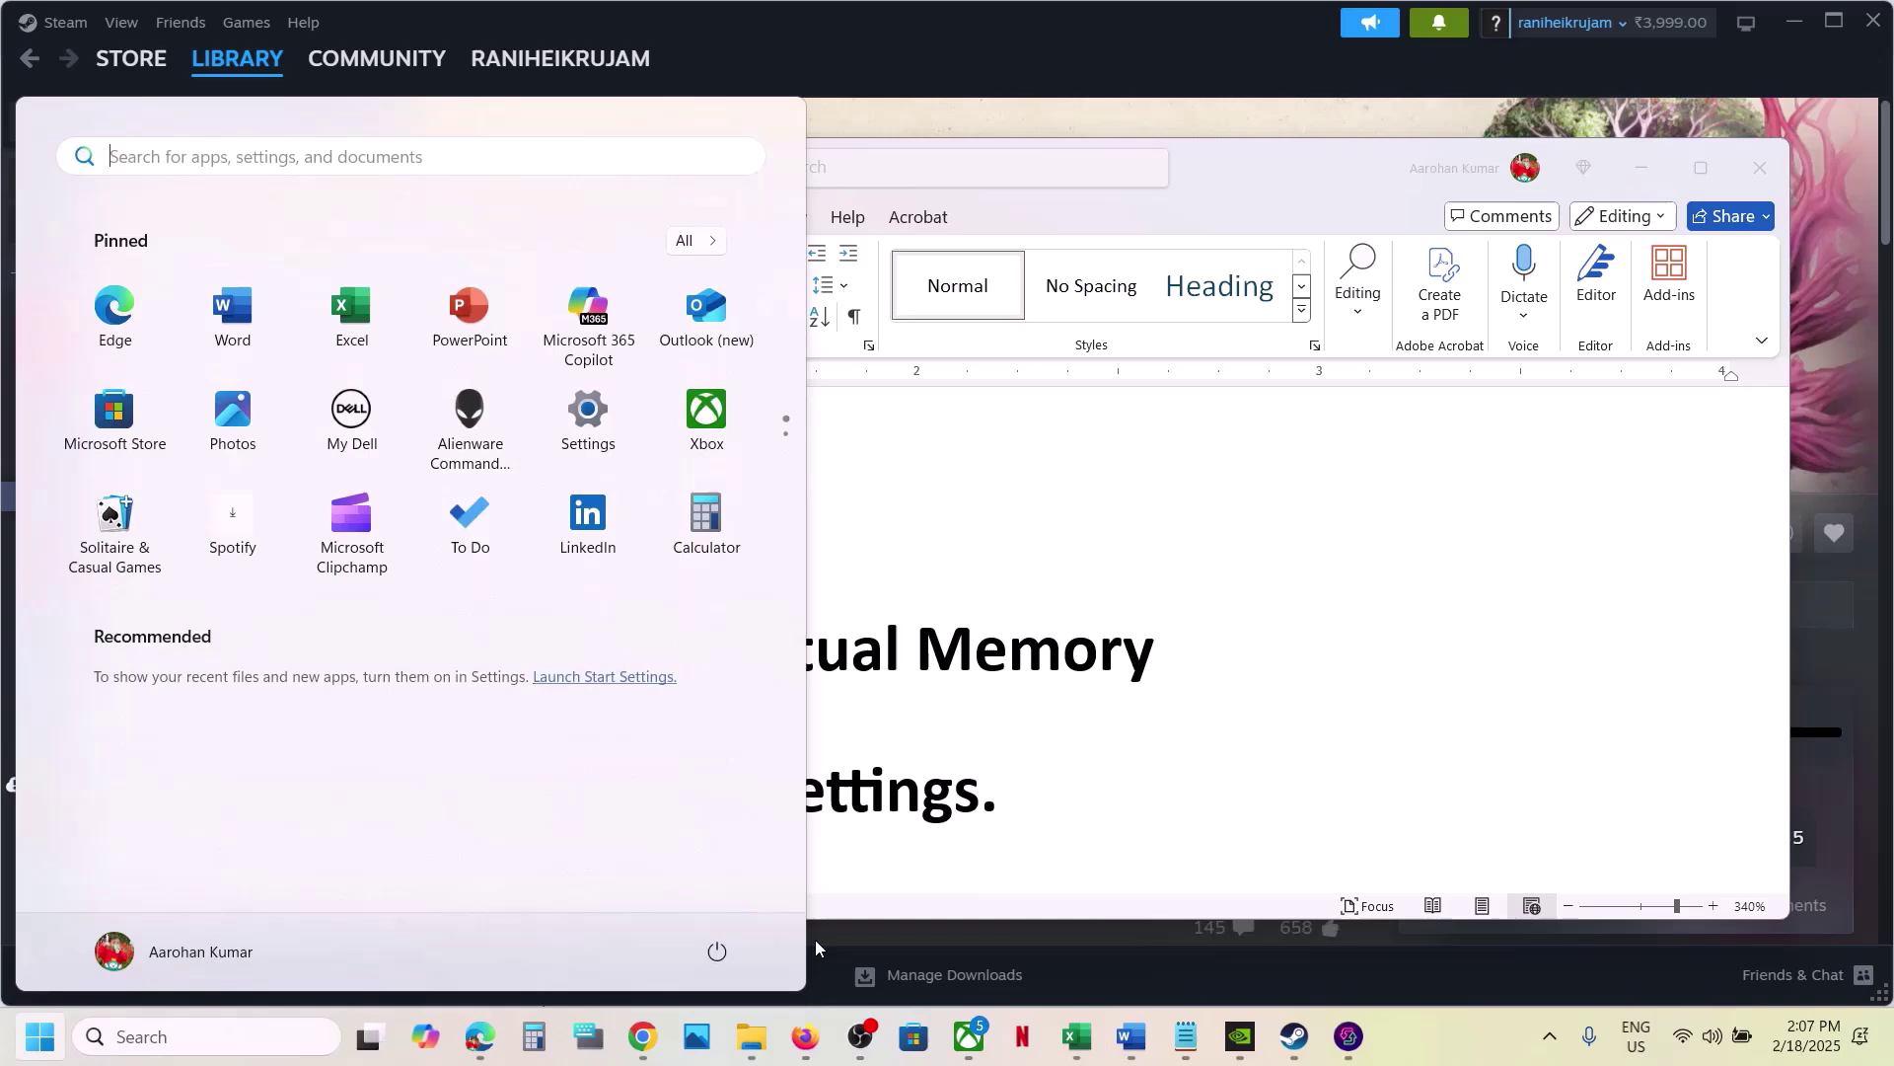
left_click(716, 952)
left_click(915, 842)
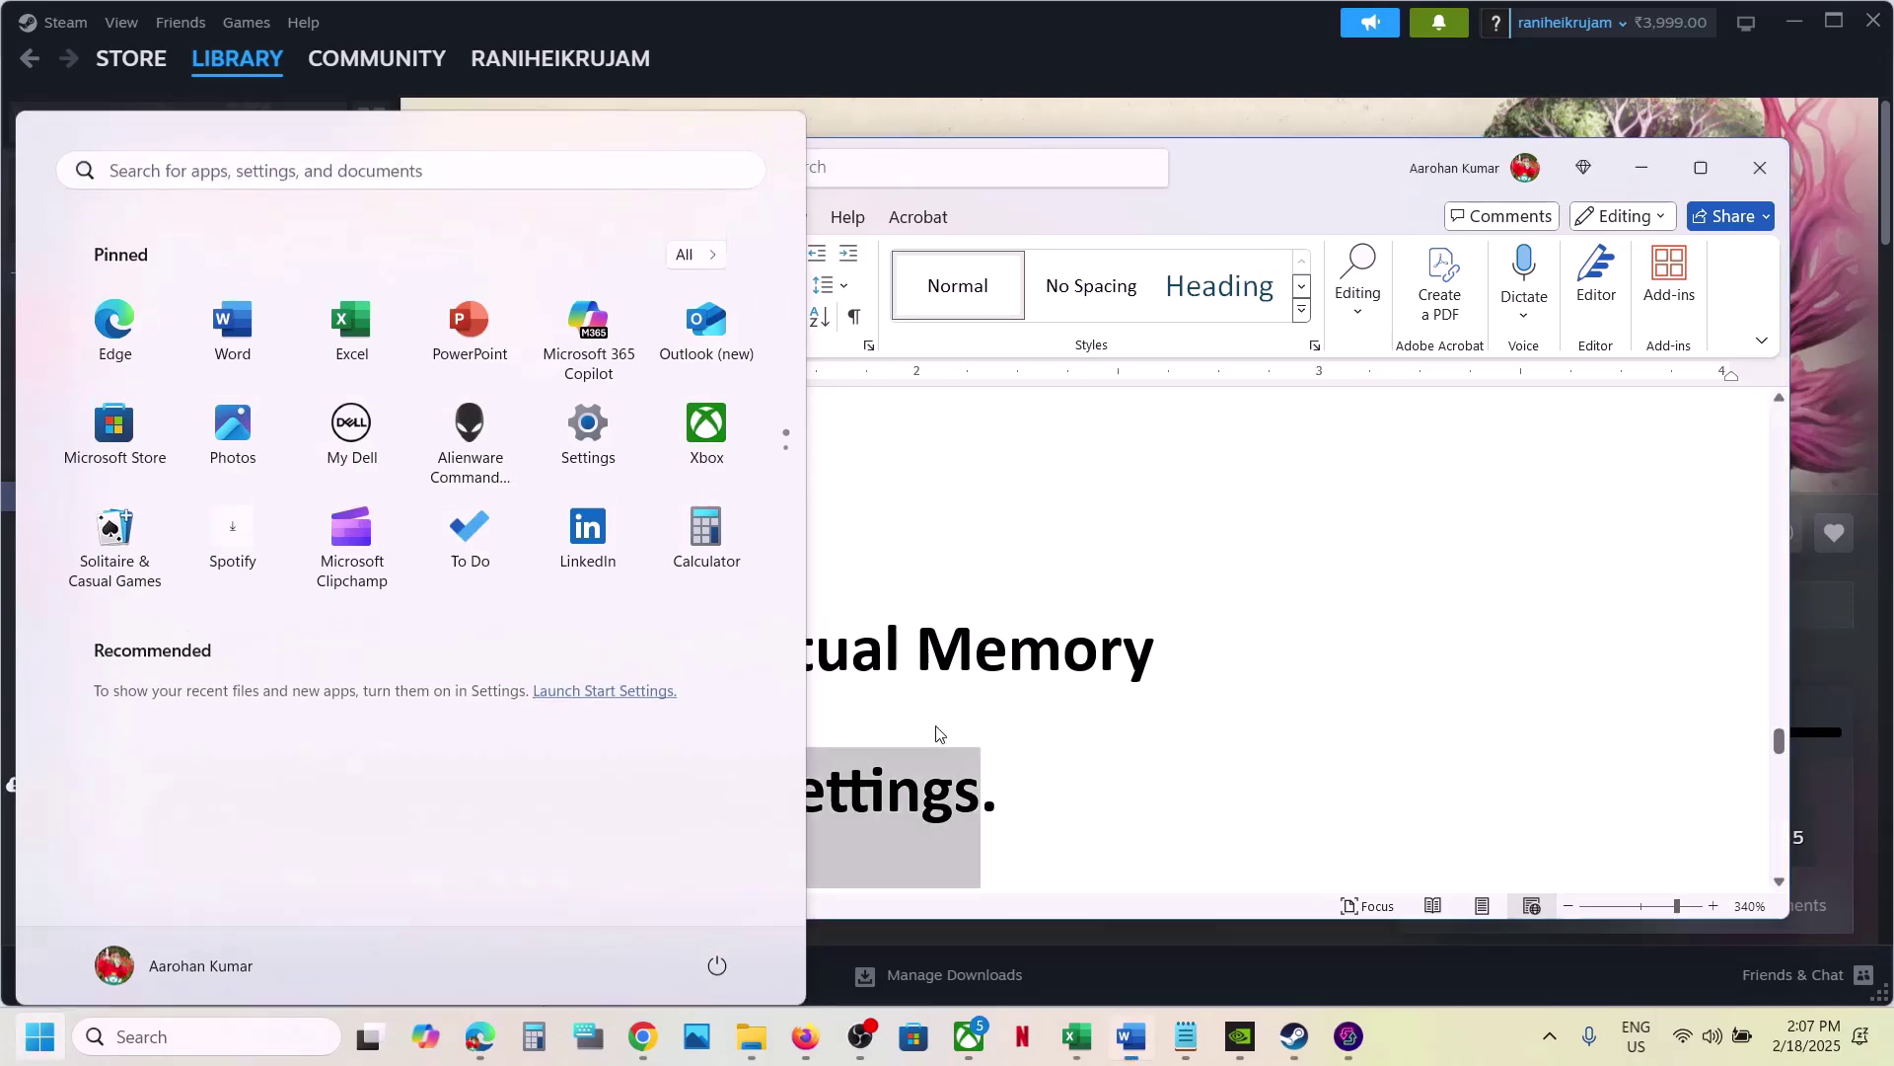
Step: Reopen the advanced system settings through Windows search and bring up the virtual memory settings
left_click(254, 1036)
key("ctrl+v")
key("Return")
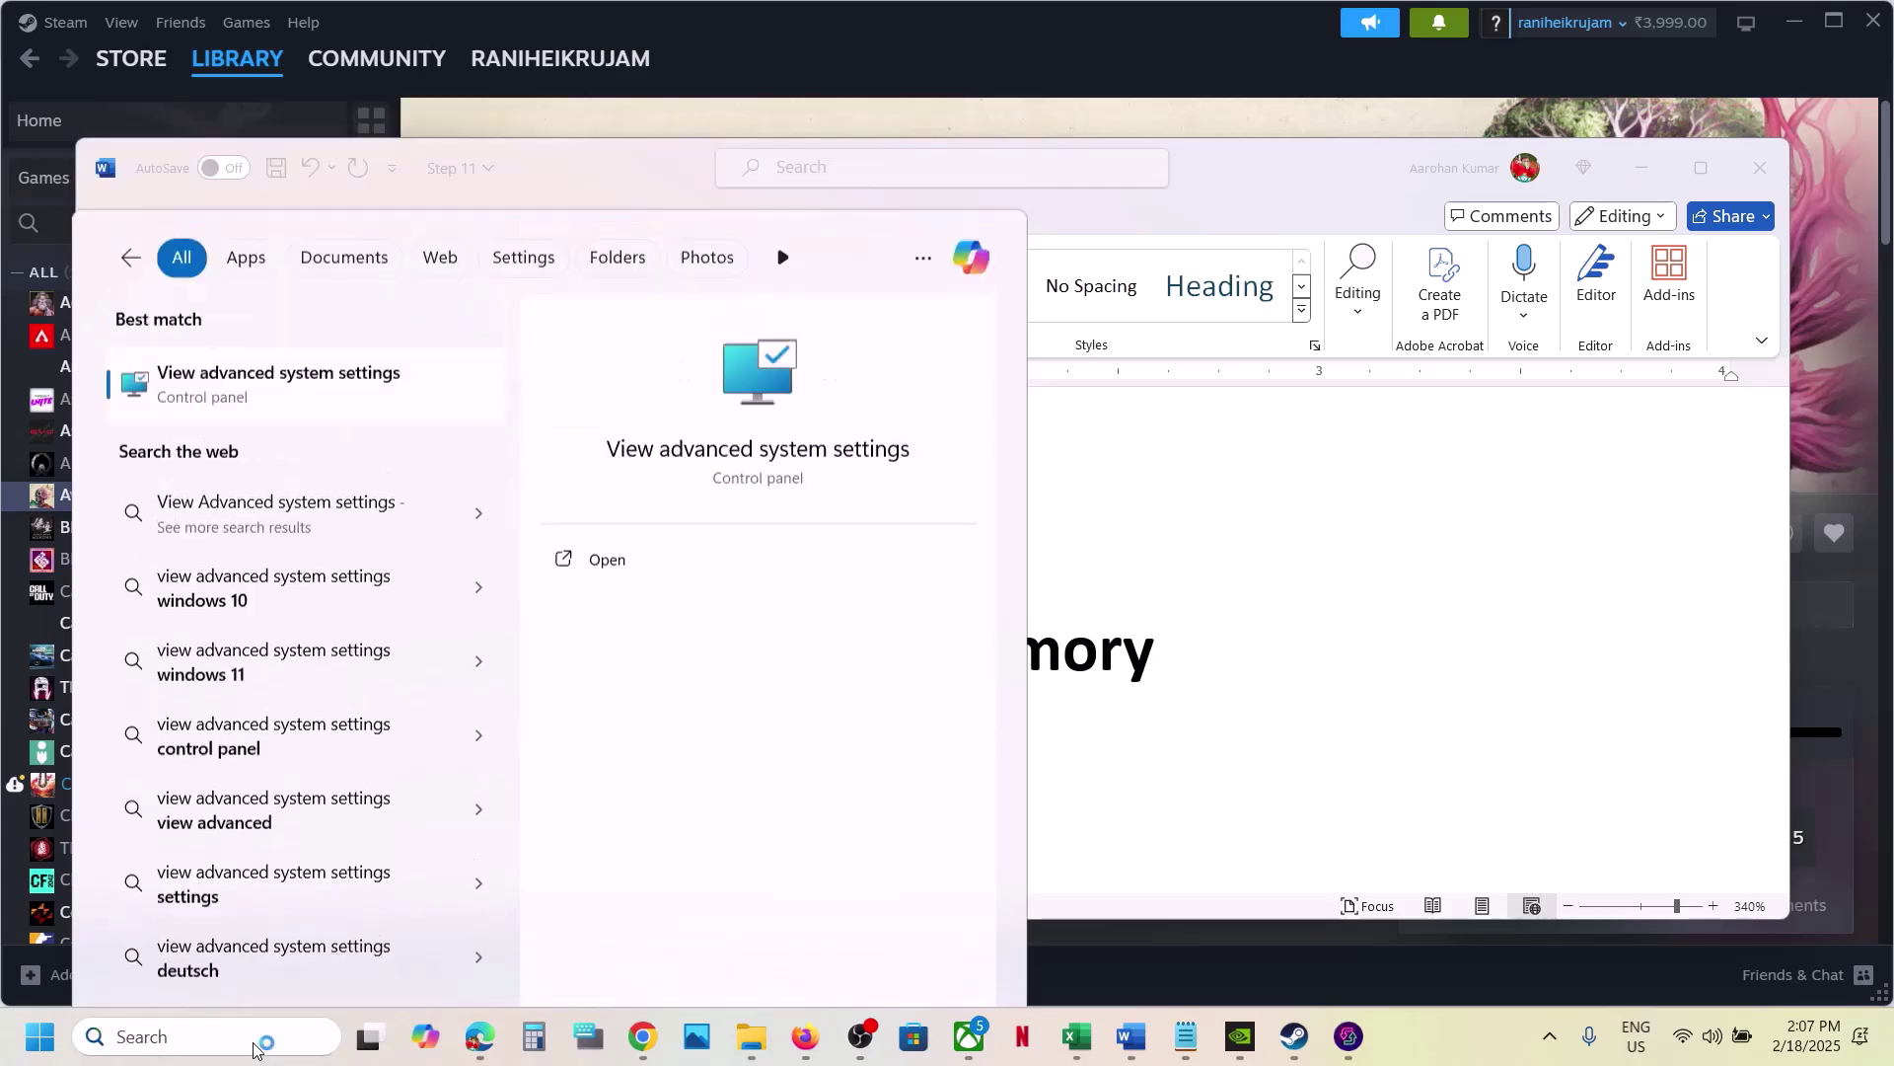
left_click(572, 317)
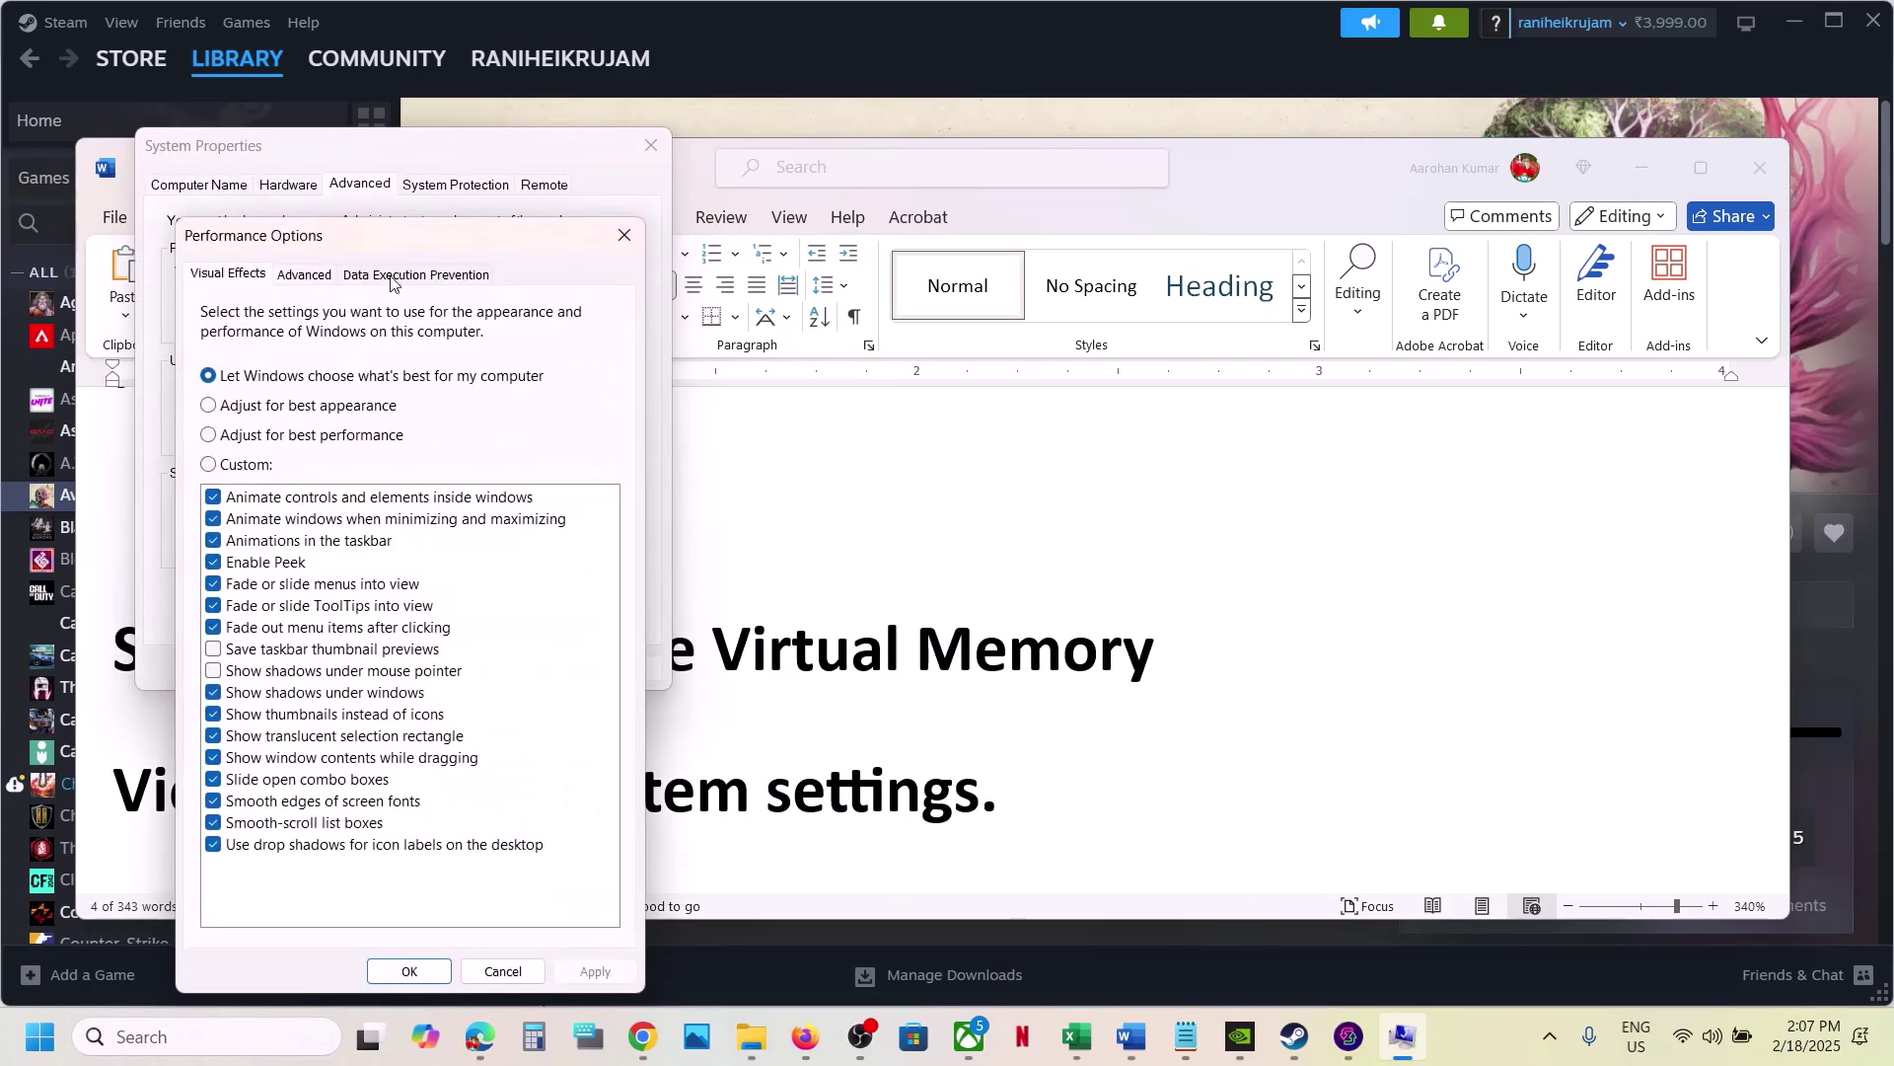
left_click(302, 275)
left_click(555, 612)
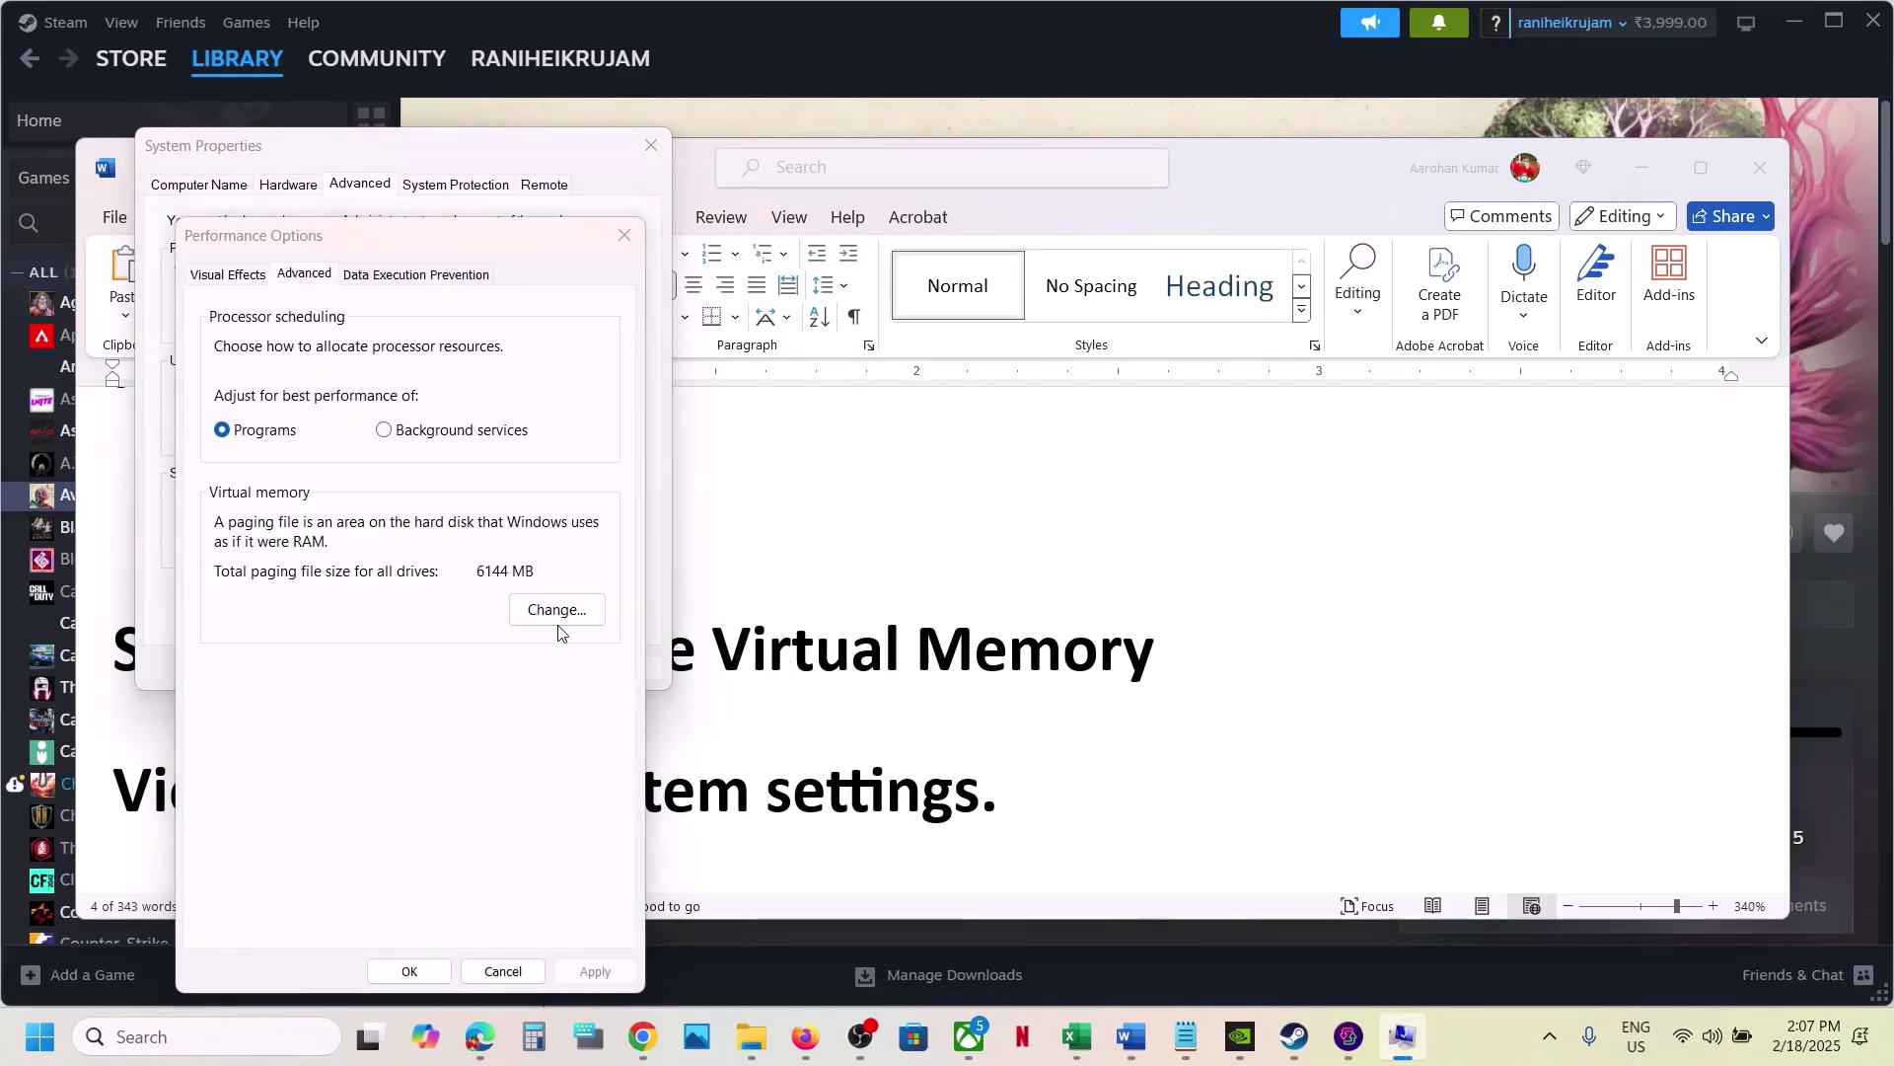
Step: Disable automatic paging file management, set drive C: to System managed size, confirm all dialogs, and dismiss the restart prompt
left_click(230, 348)
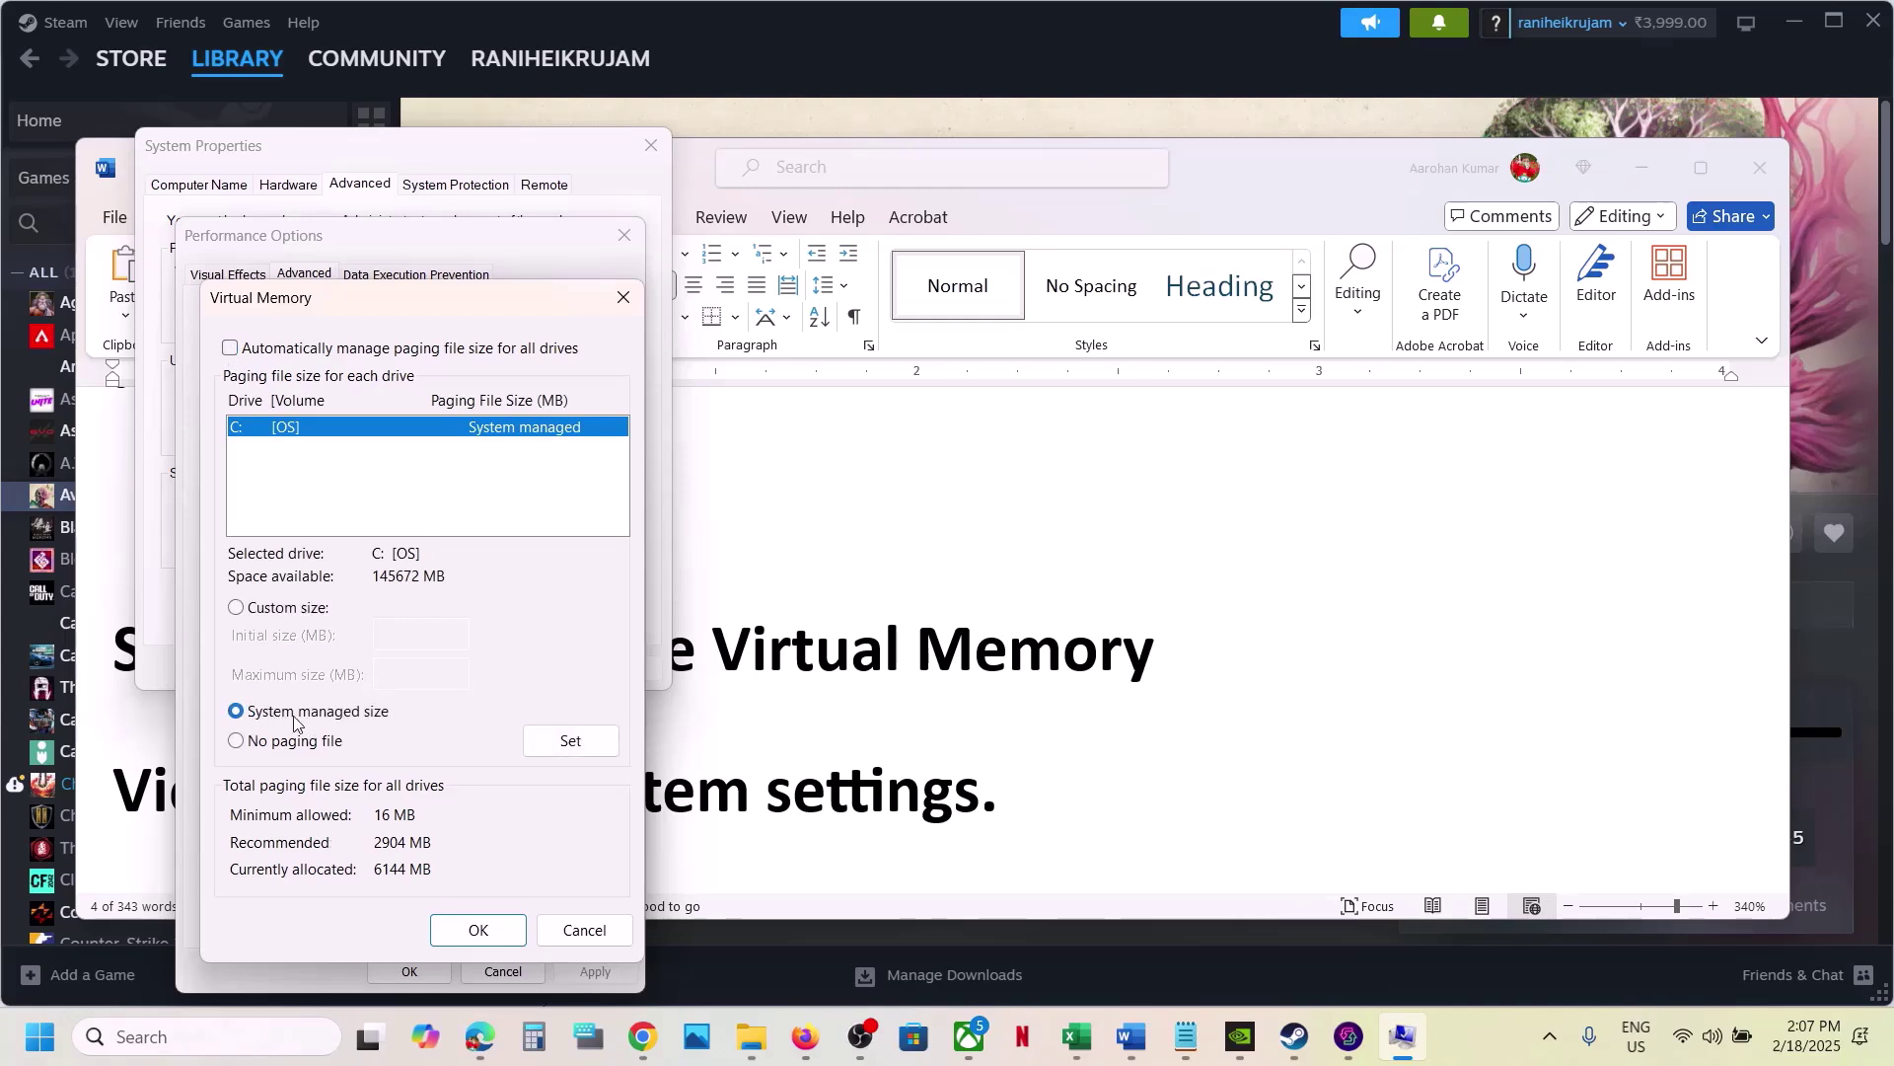
left_click(571, 742)
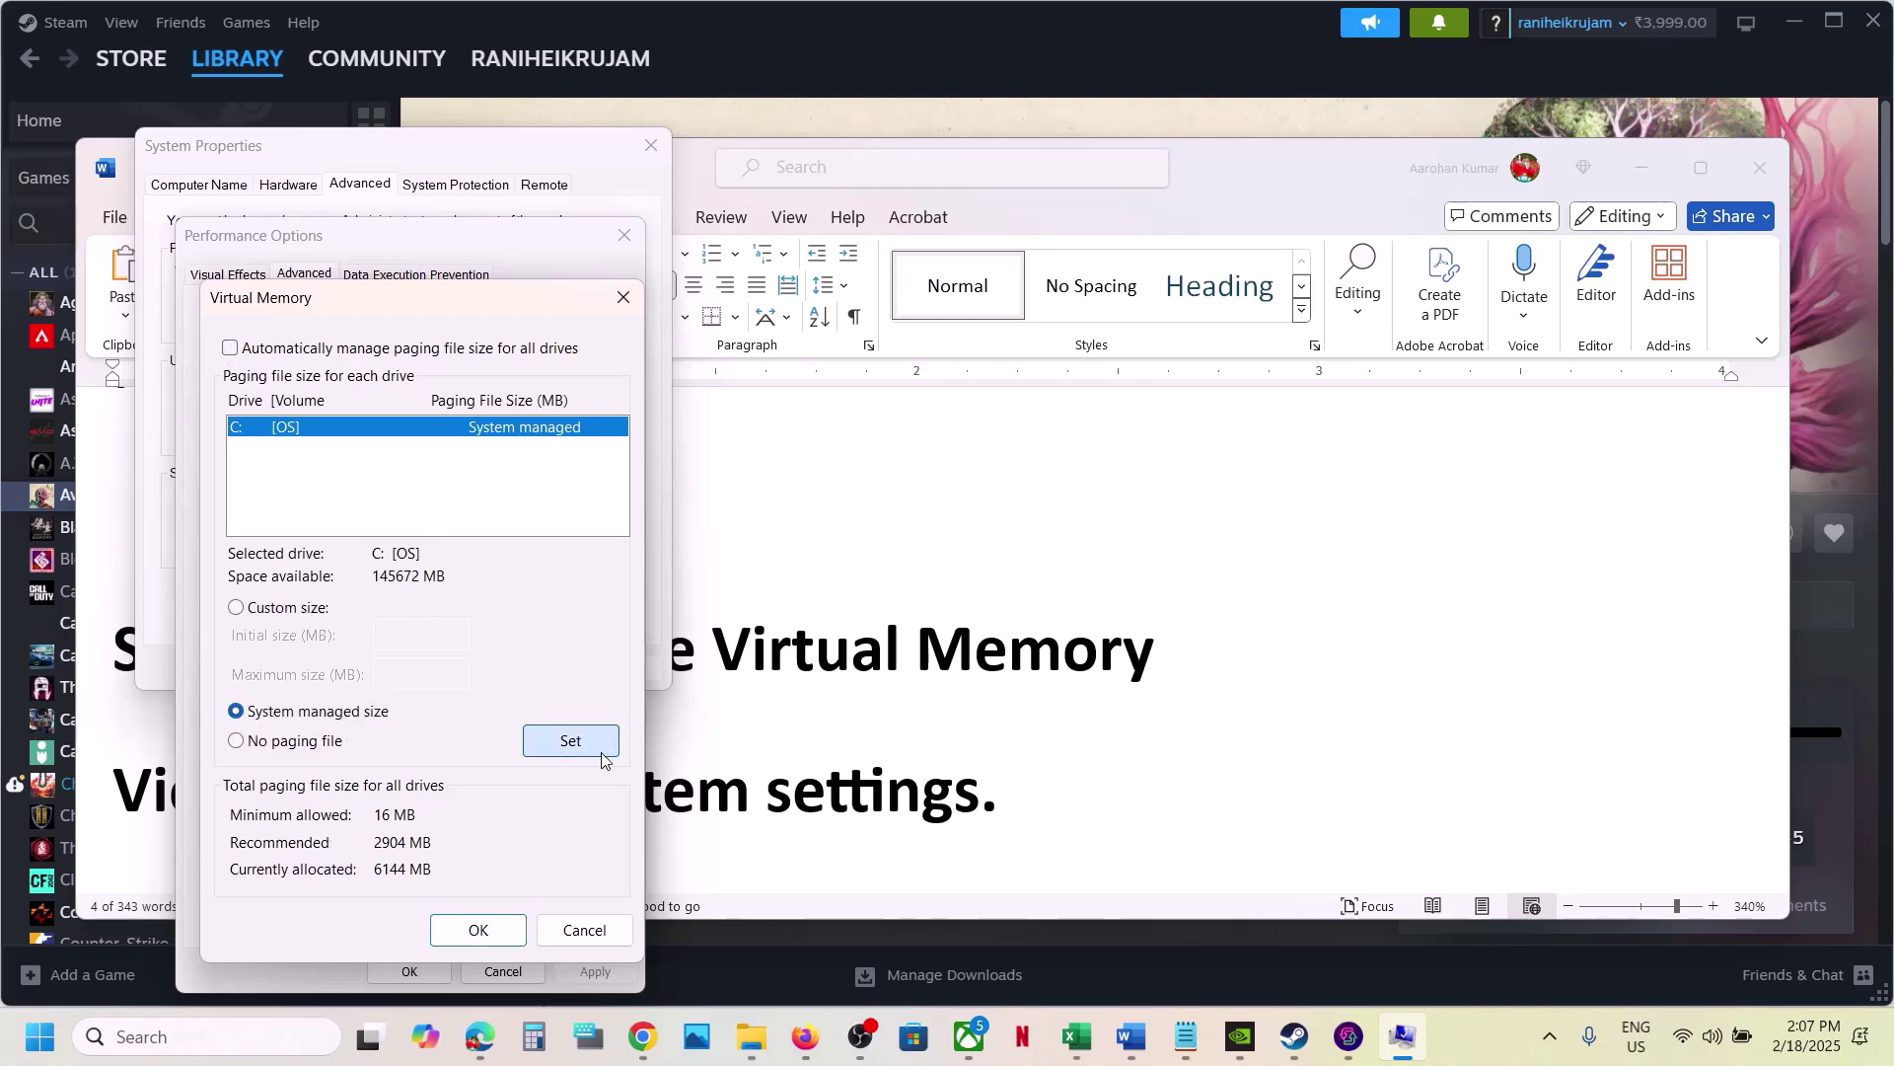
left_click(493, 933)
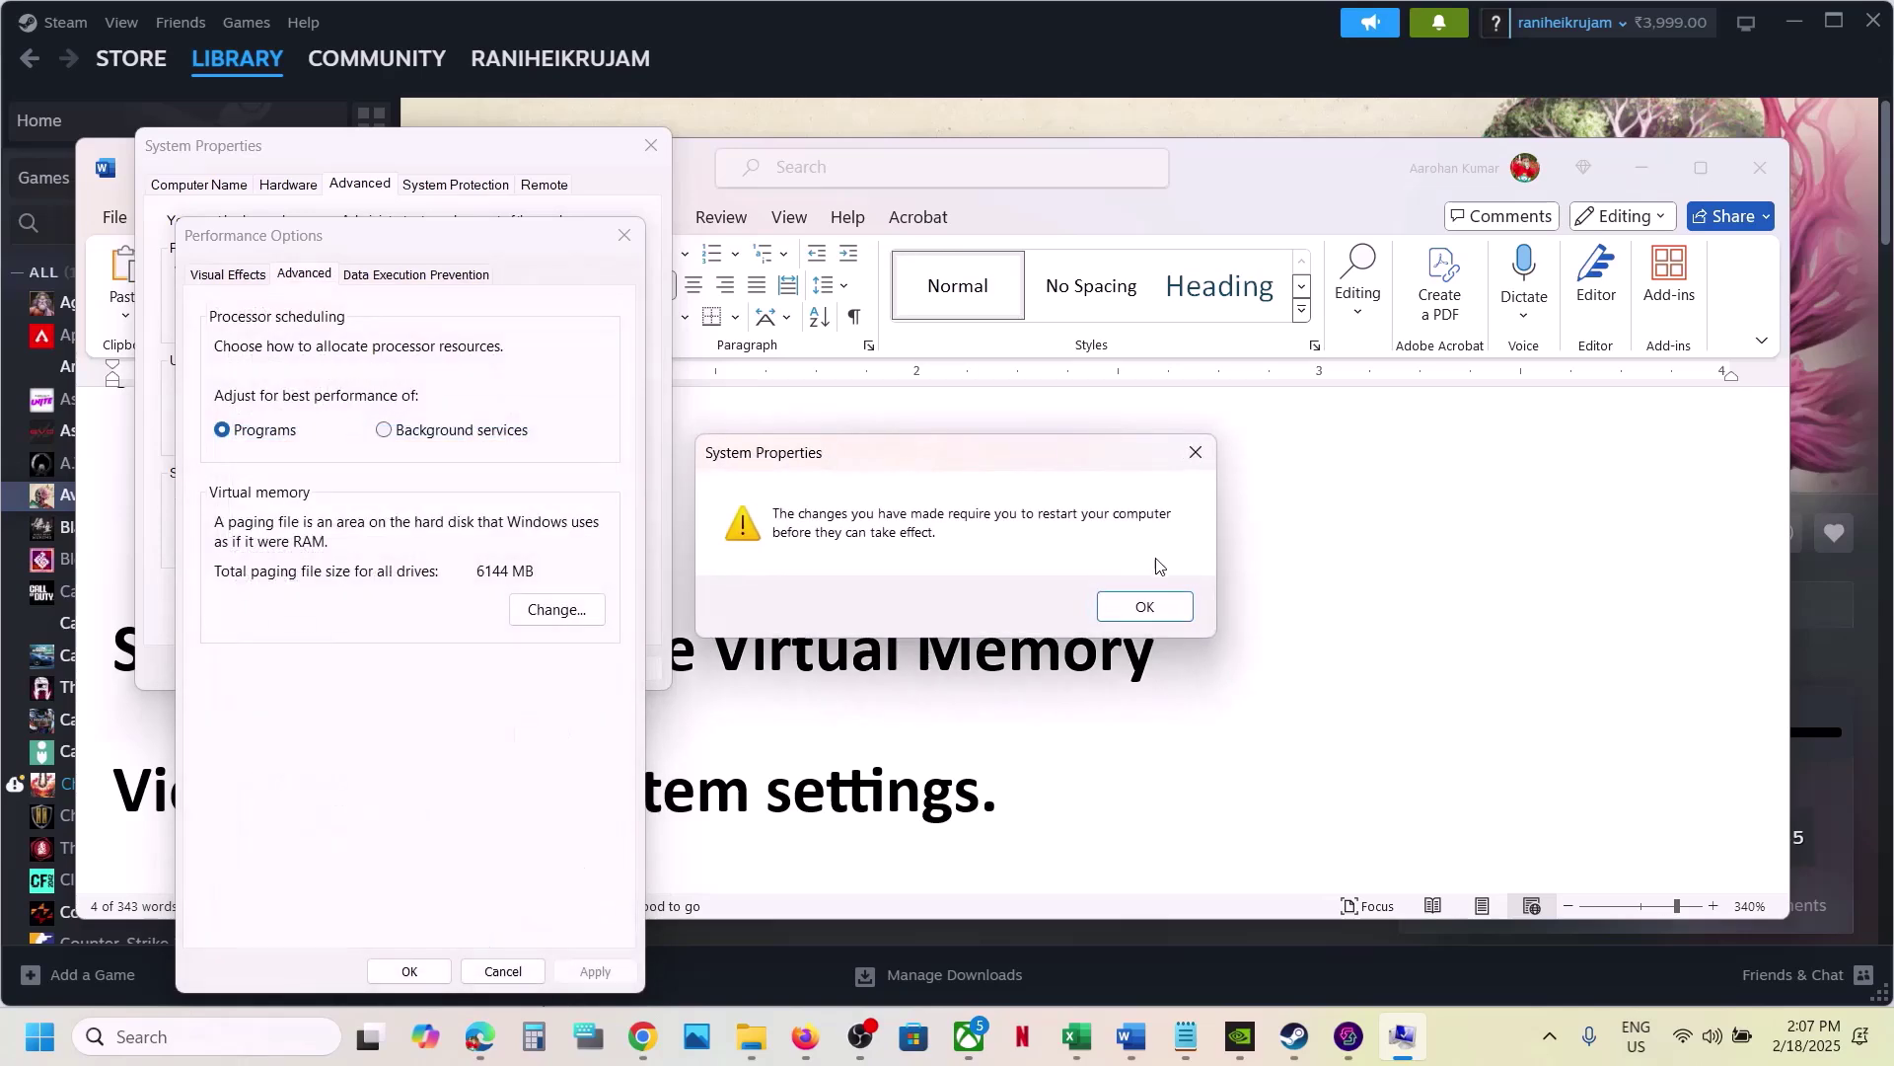
left_click(1144, 606)
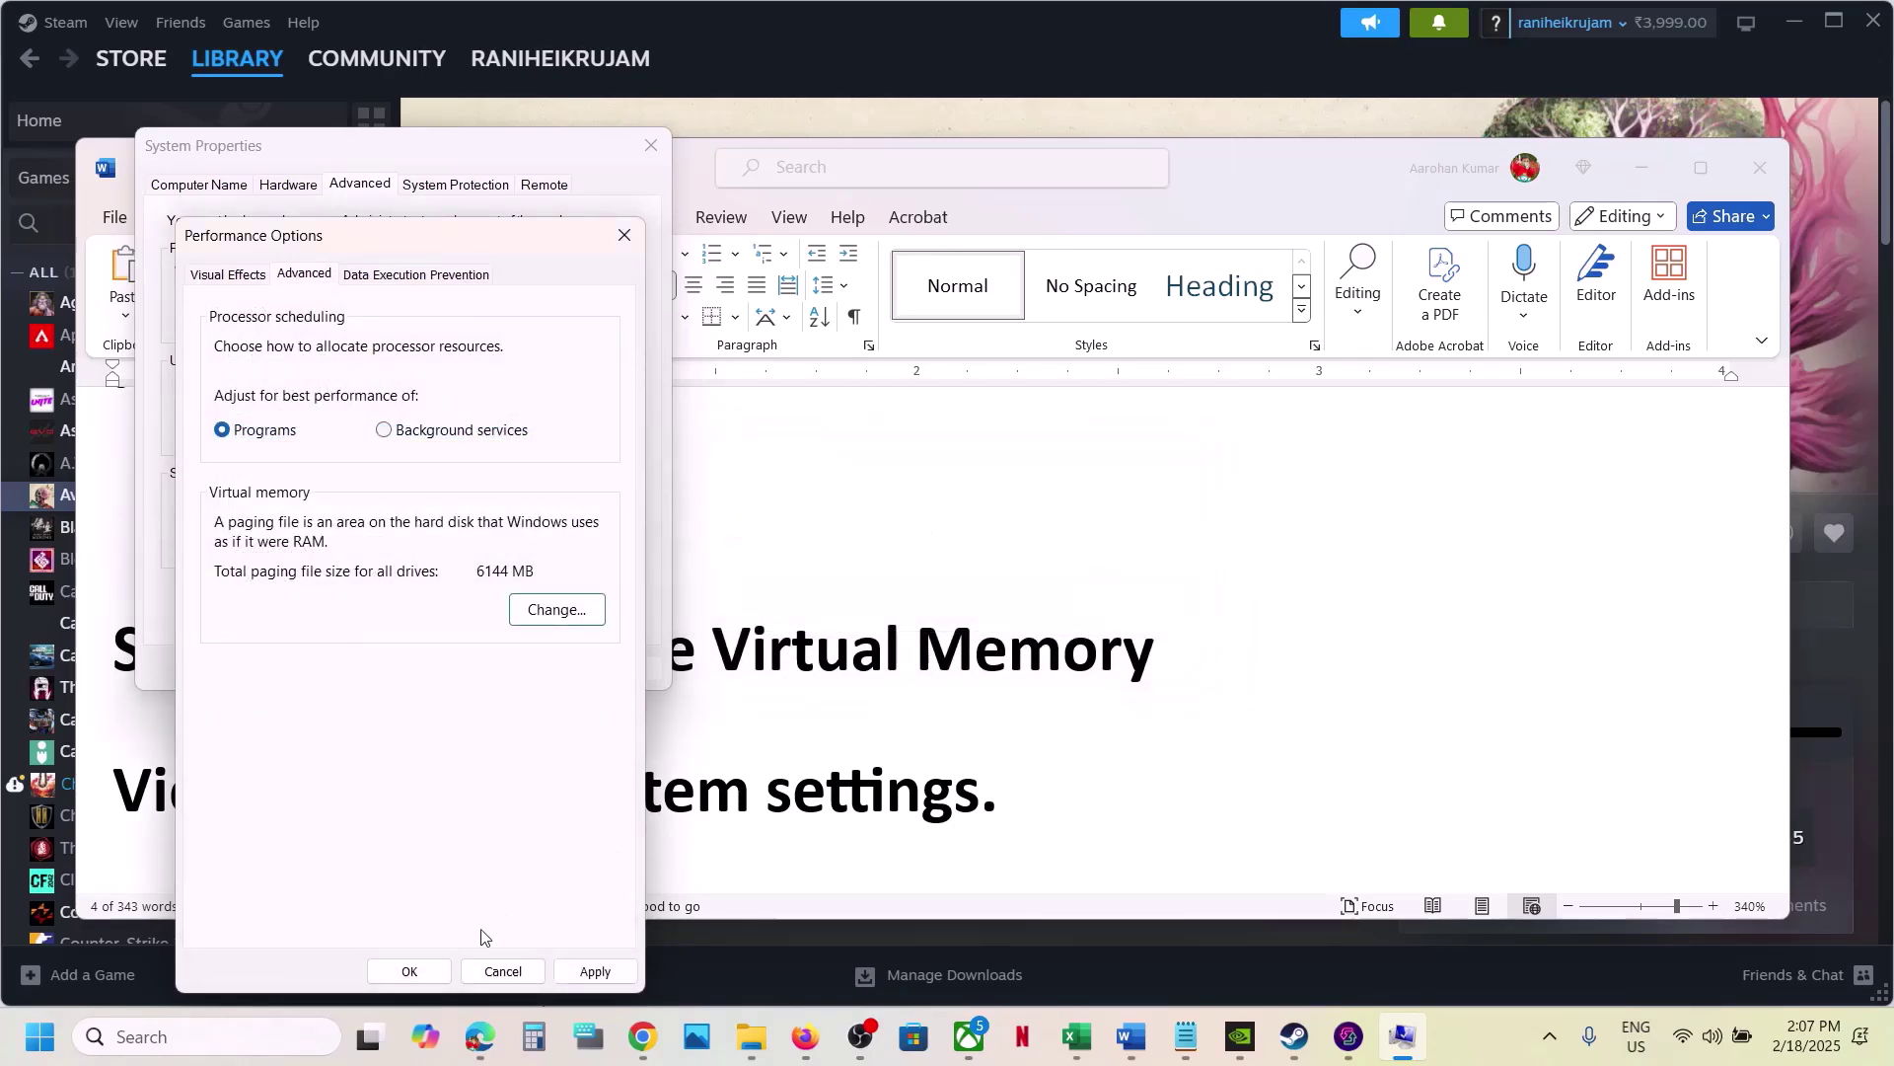
left_click(428, 972)
left_click(409, 677)
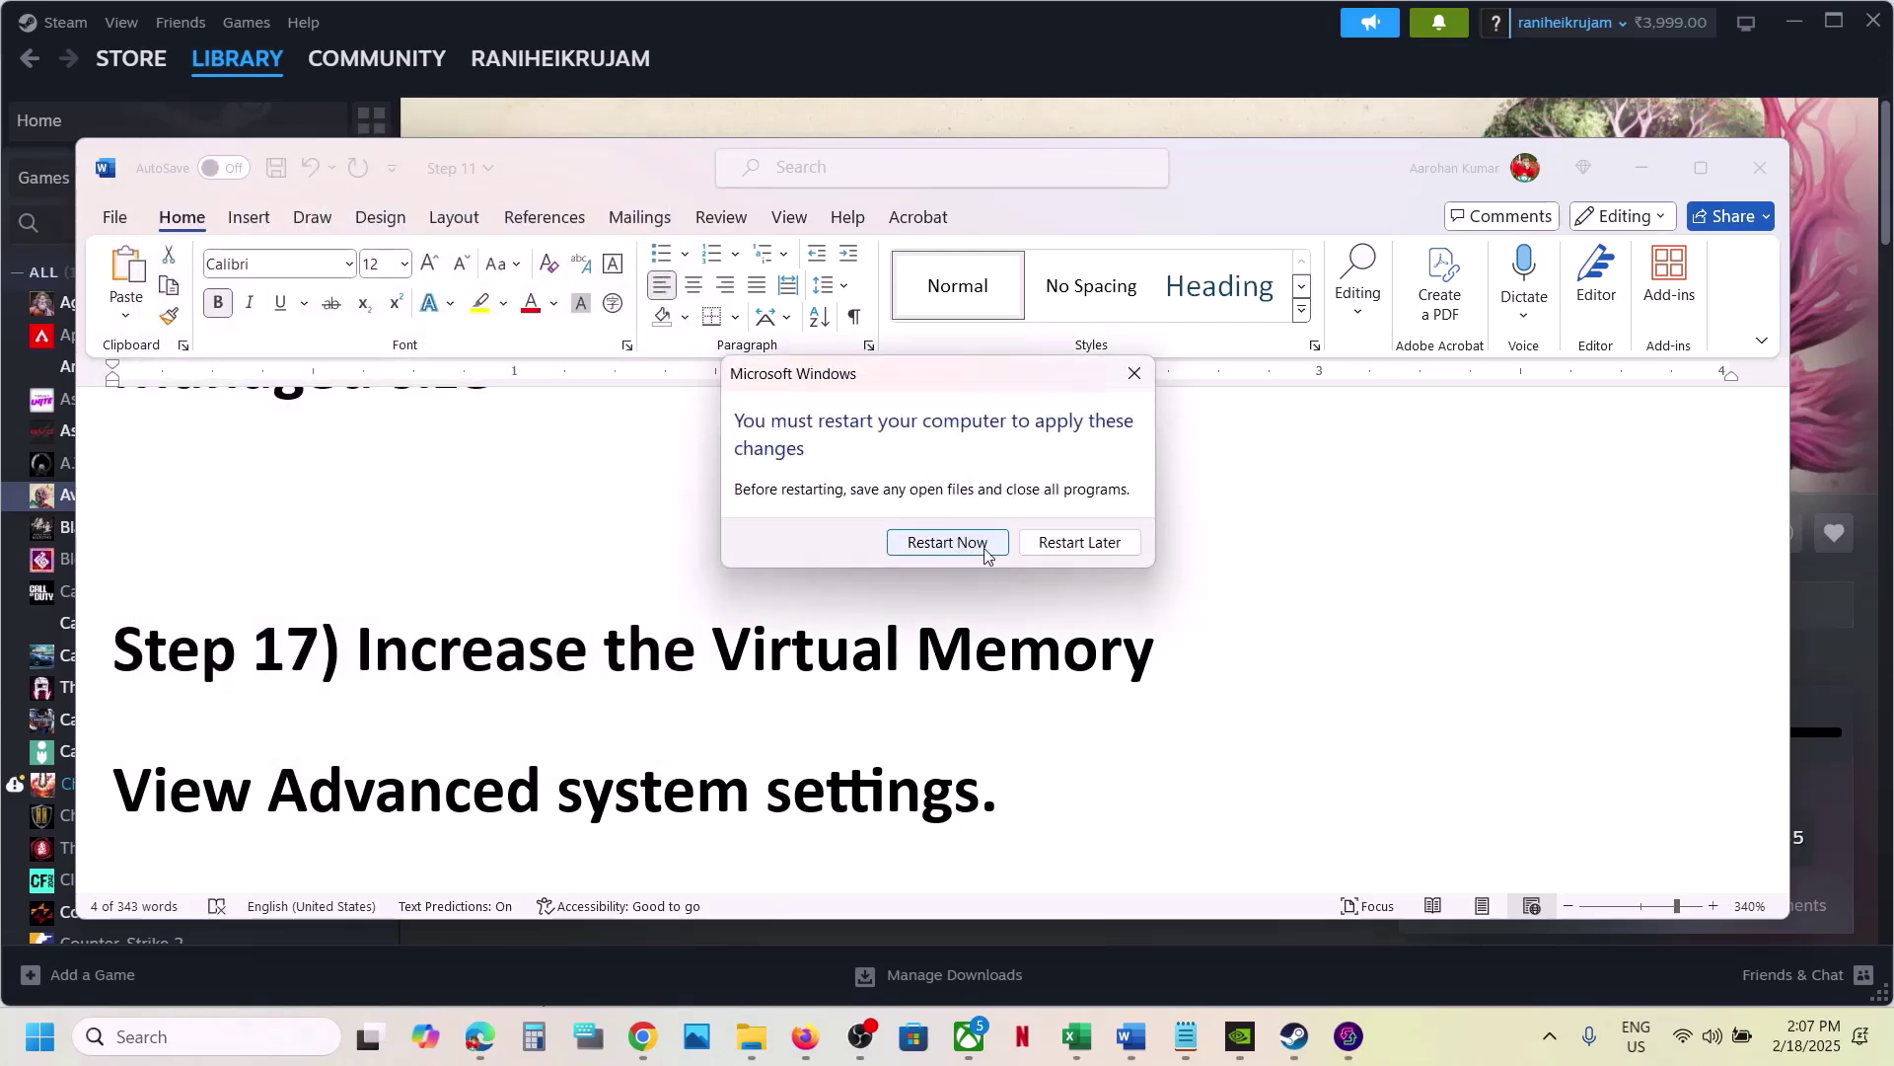
left_click(1136, 373)
scroll(614, 672, "down", 2)
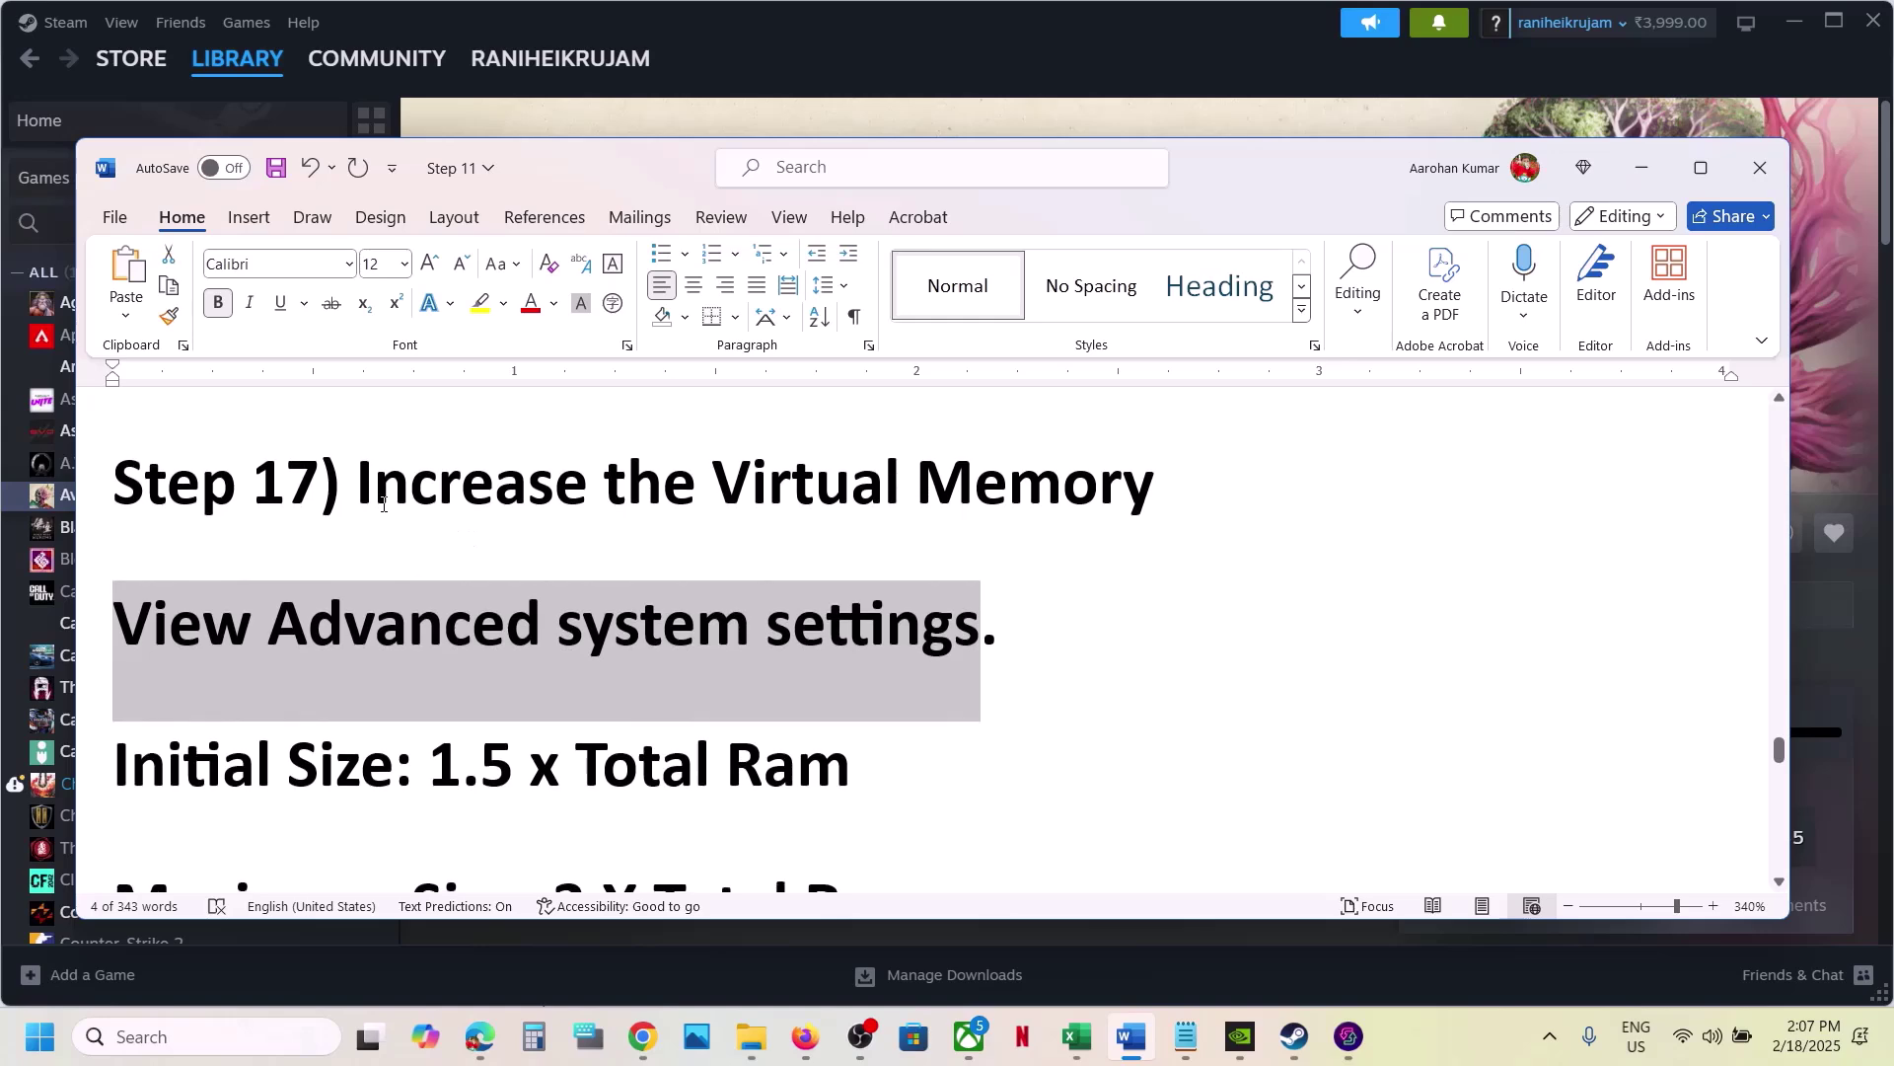
Step: Highlight the guide's step on increasing the virtual memory and its View Advanced system settings line
left_click_drag(383, 503, 1151, 542)
left_click(1464, 1061)
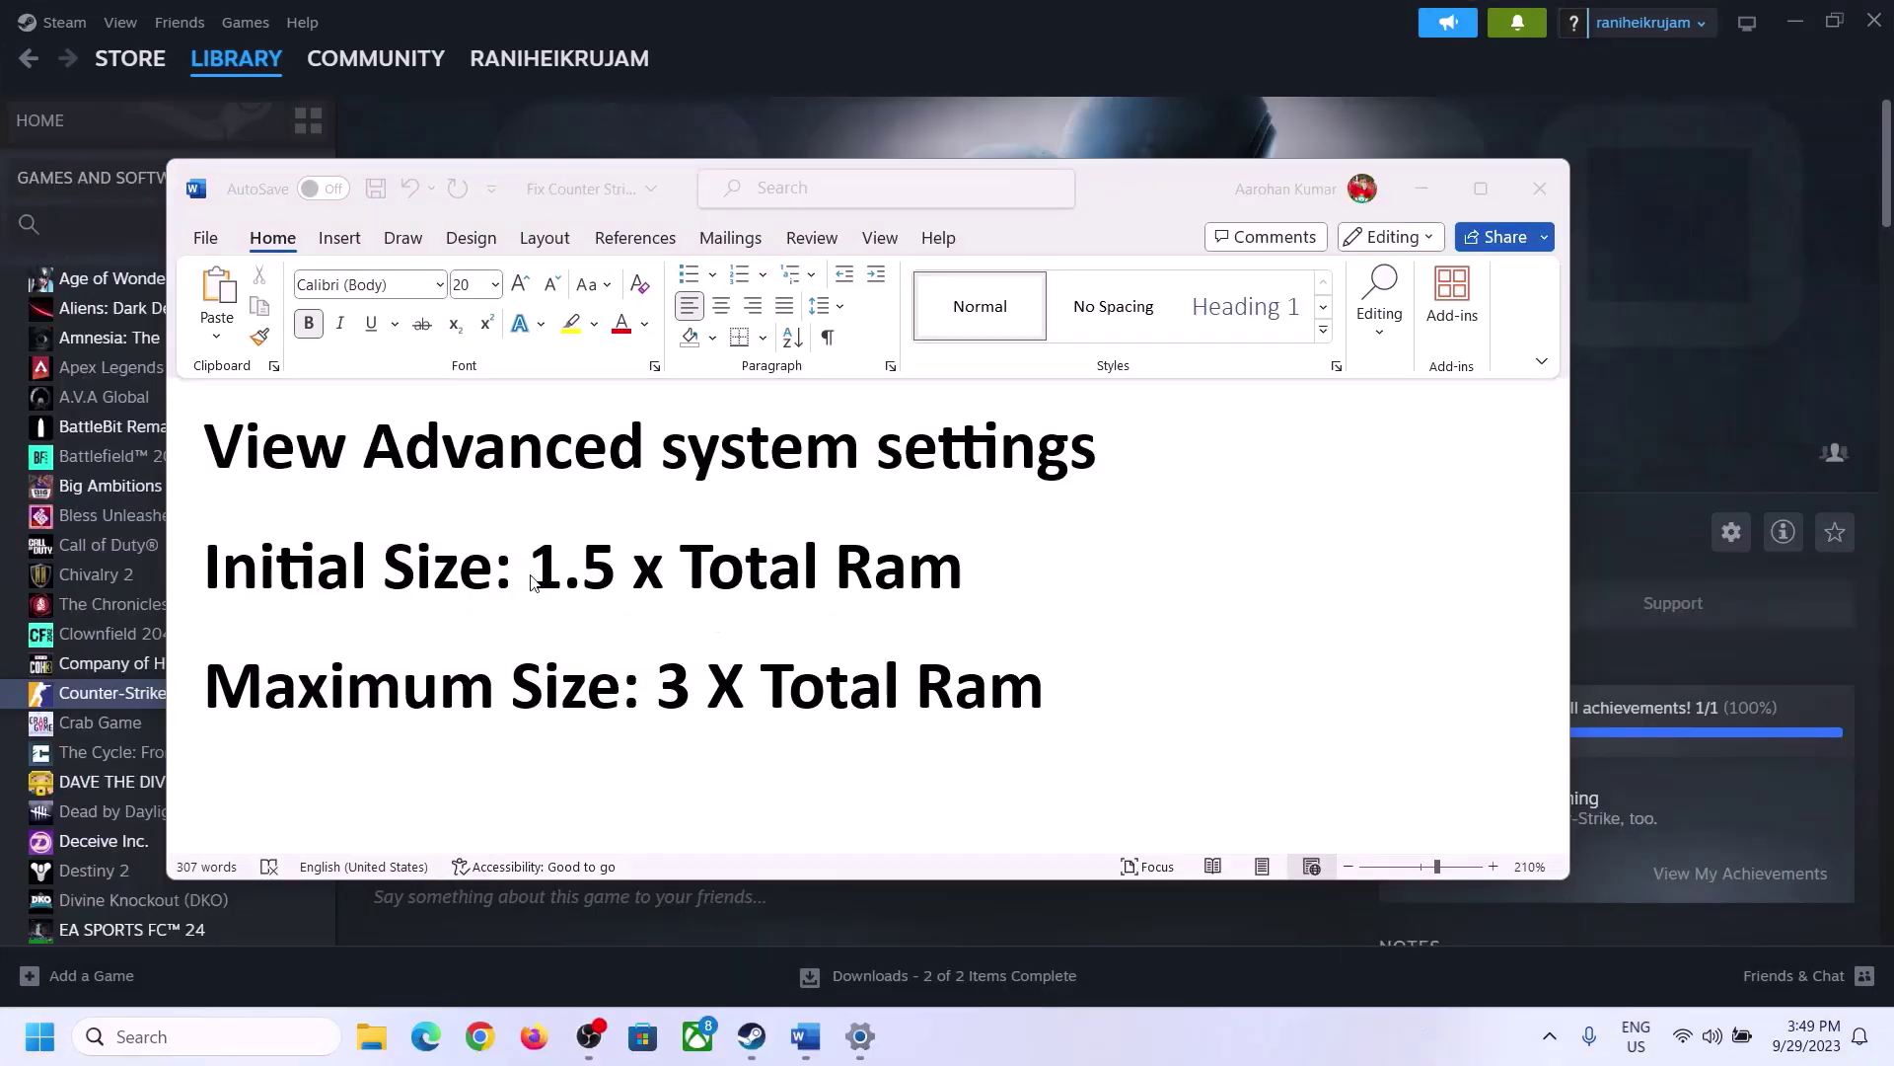
left_click(273, 459)
left_click_drag(225, 456, 1019, 497)
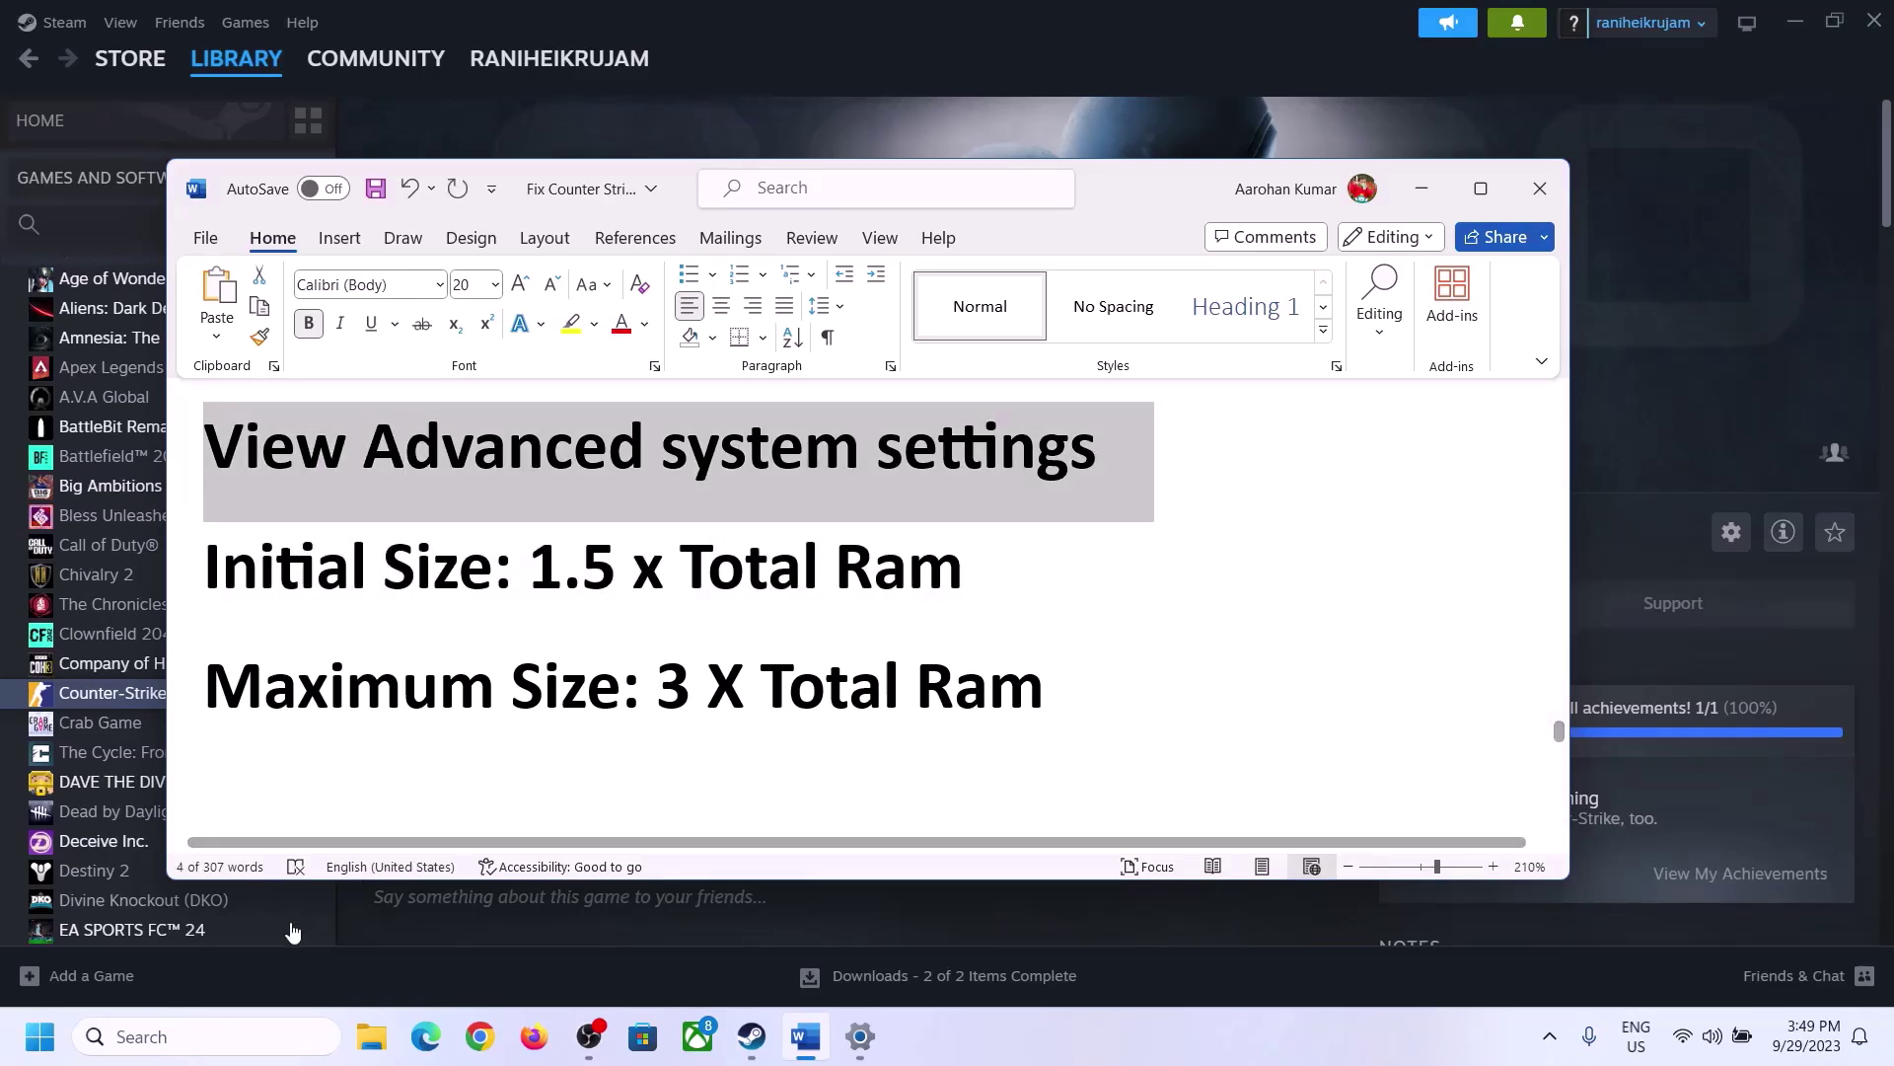
Step: Open the advanced system settings through Windows search and bring up the virtual memory settings from the performance options
left_click(225, 1036)
type("Advanced system settings")
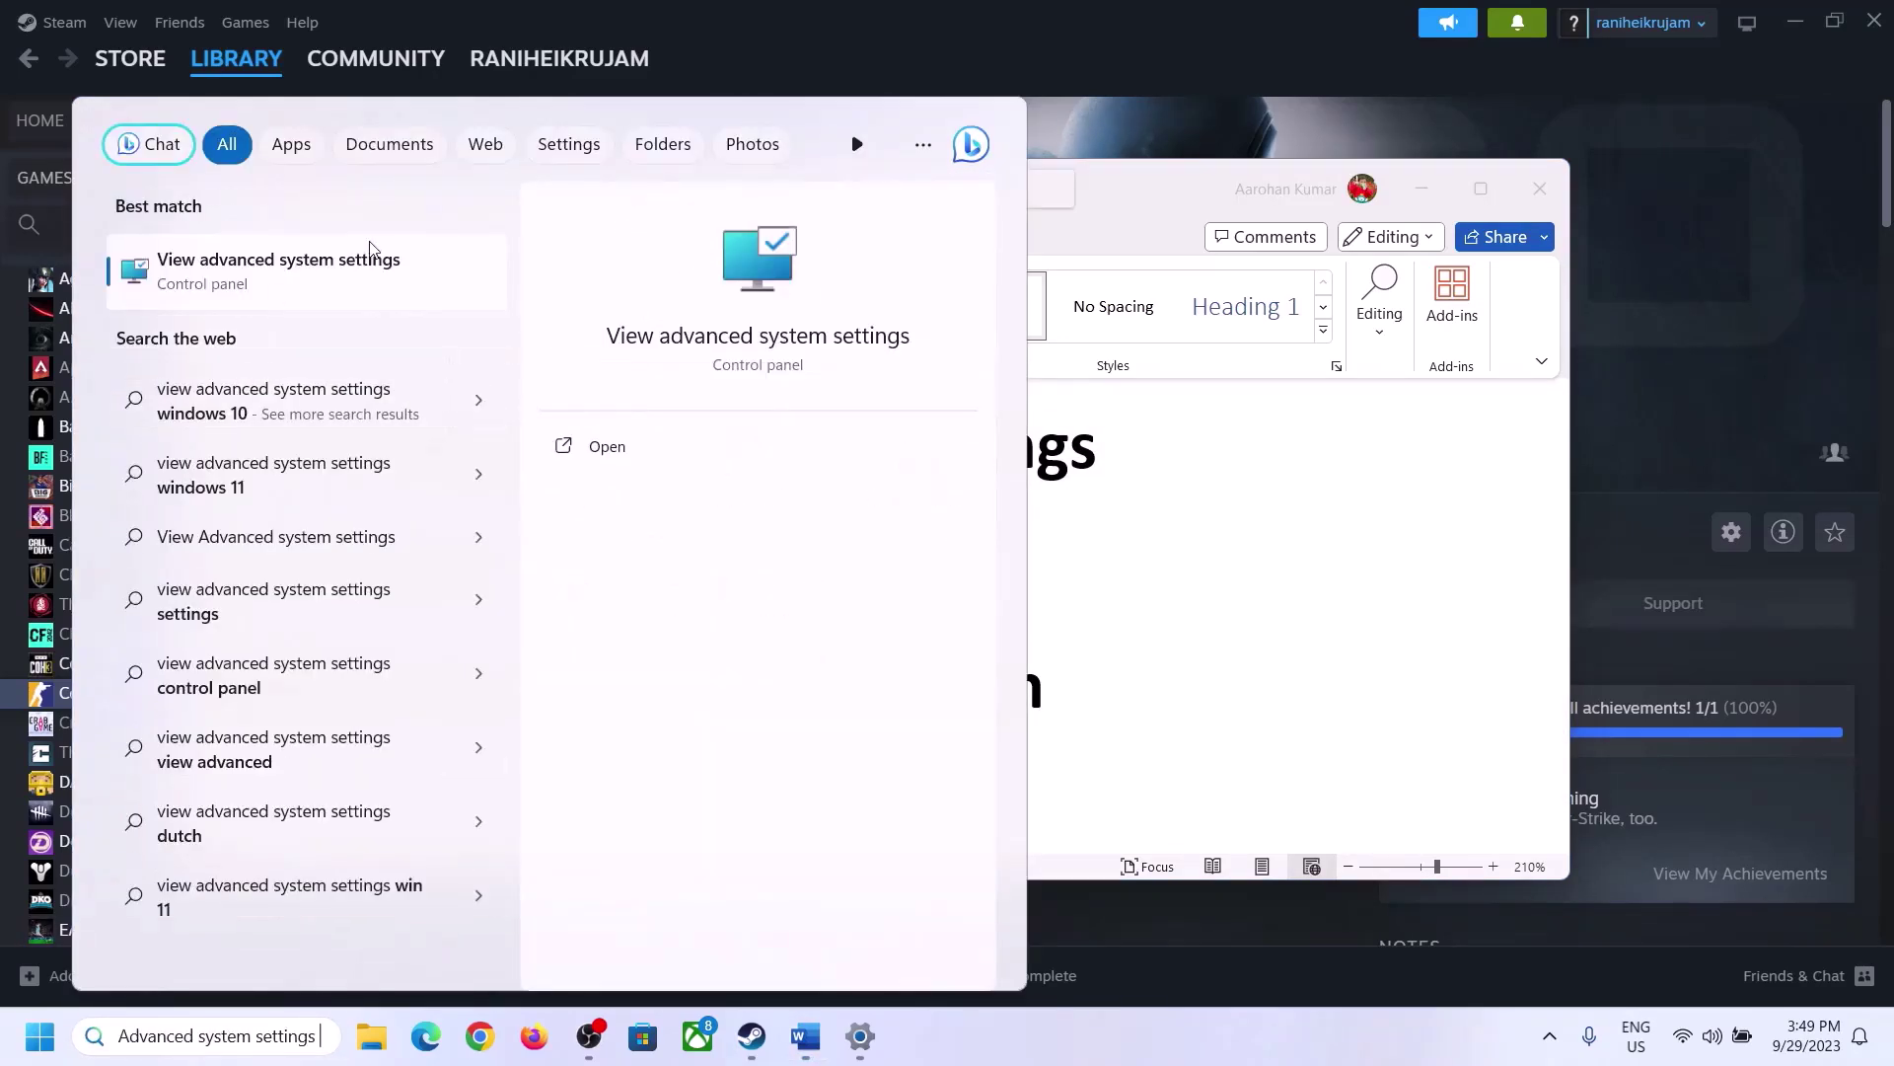
left_click(270, 287)
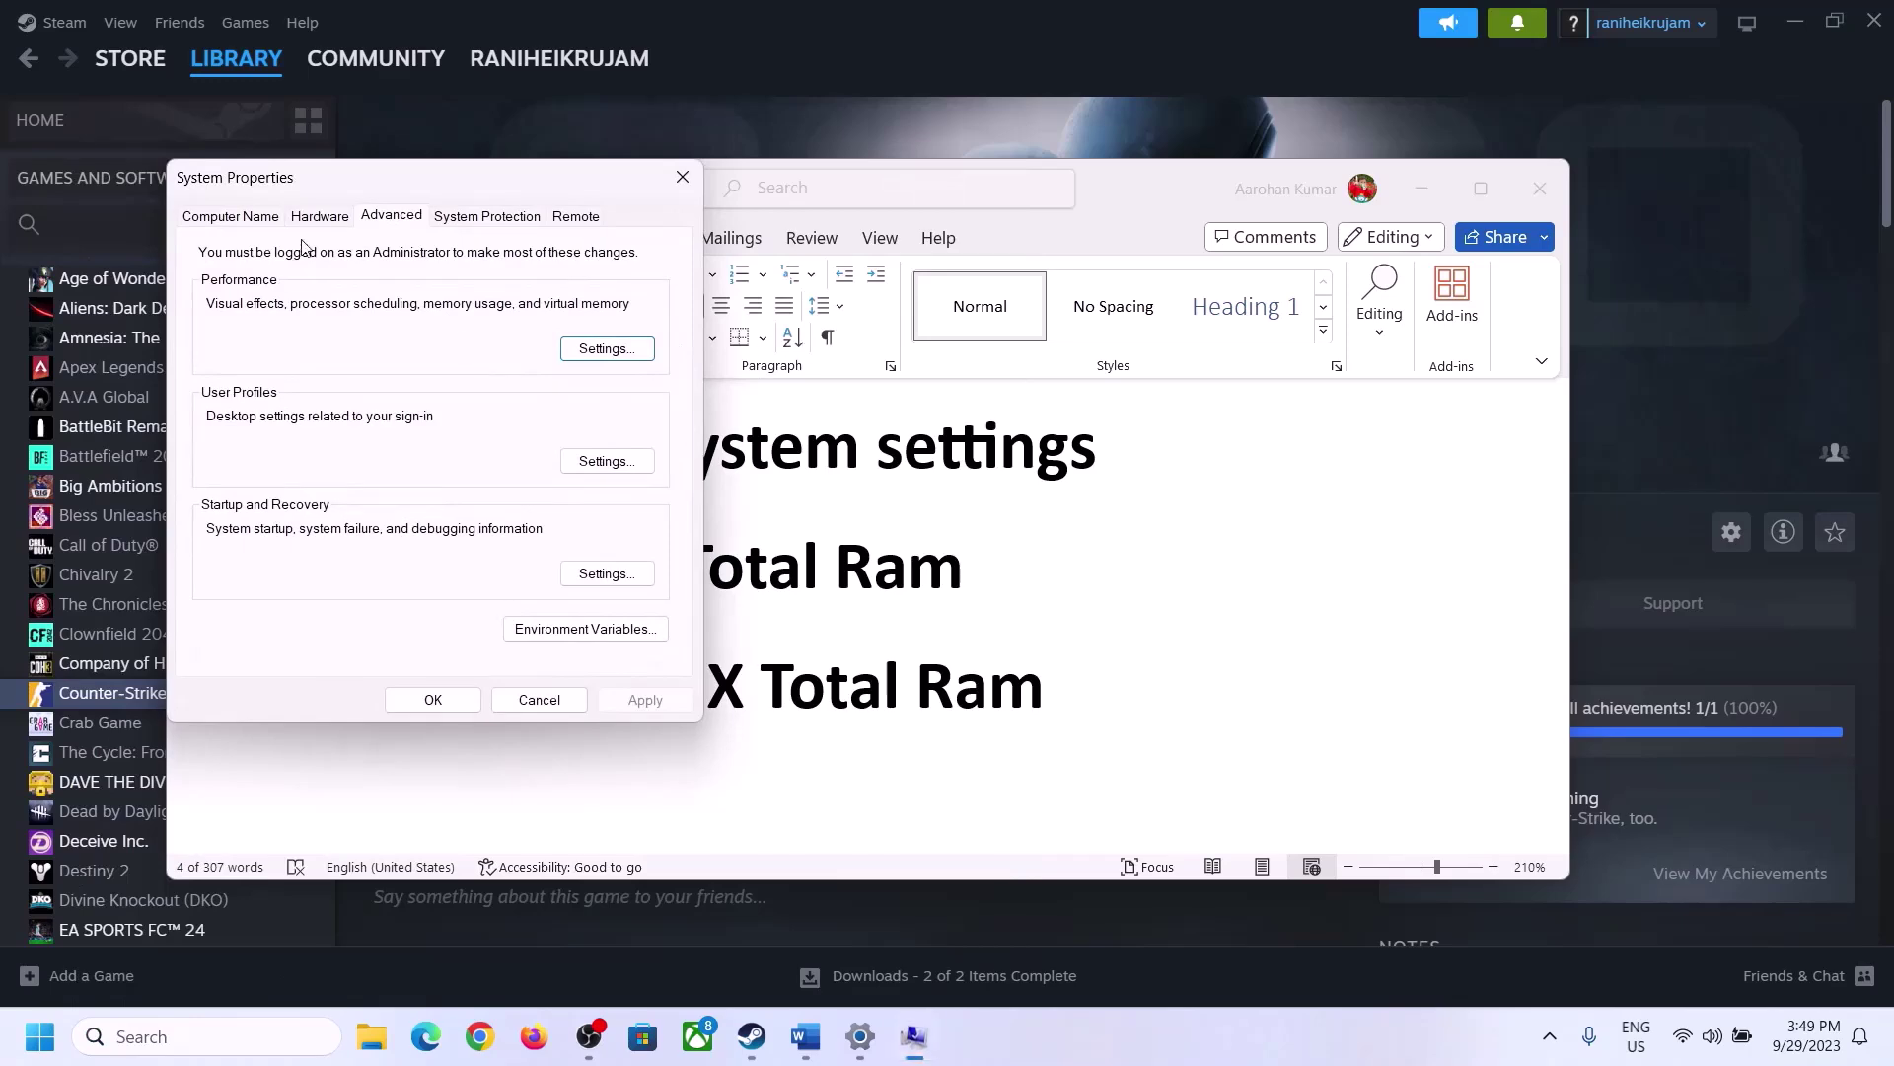
left_click_drag(397, 192, 850, 342)
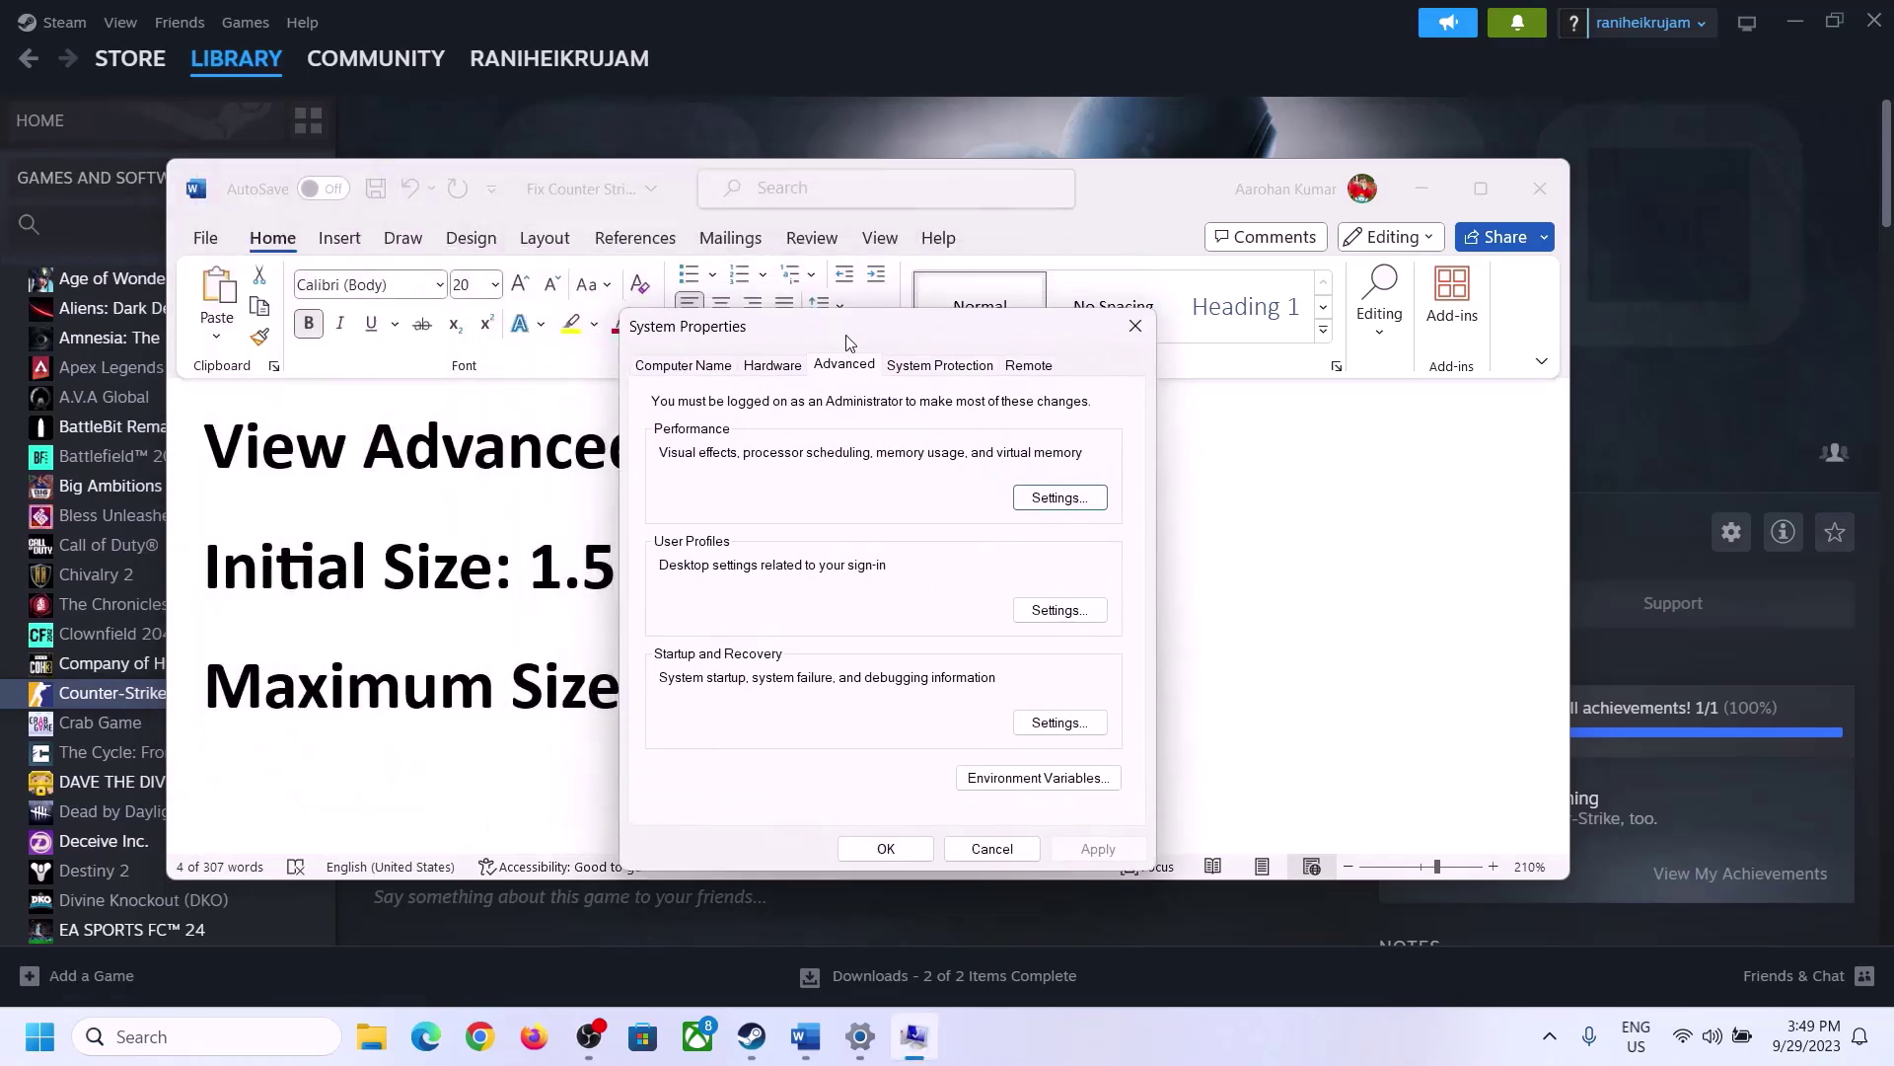
left_click(1059, 500)
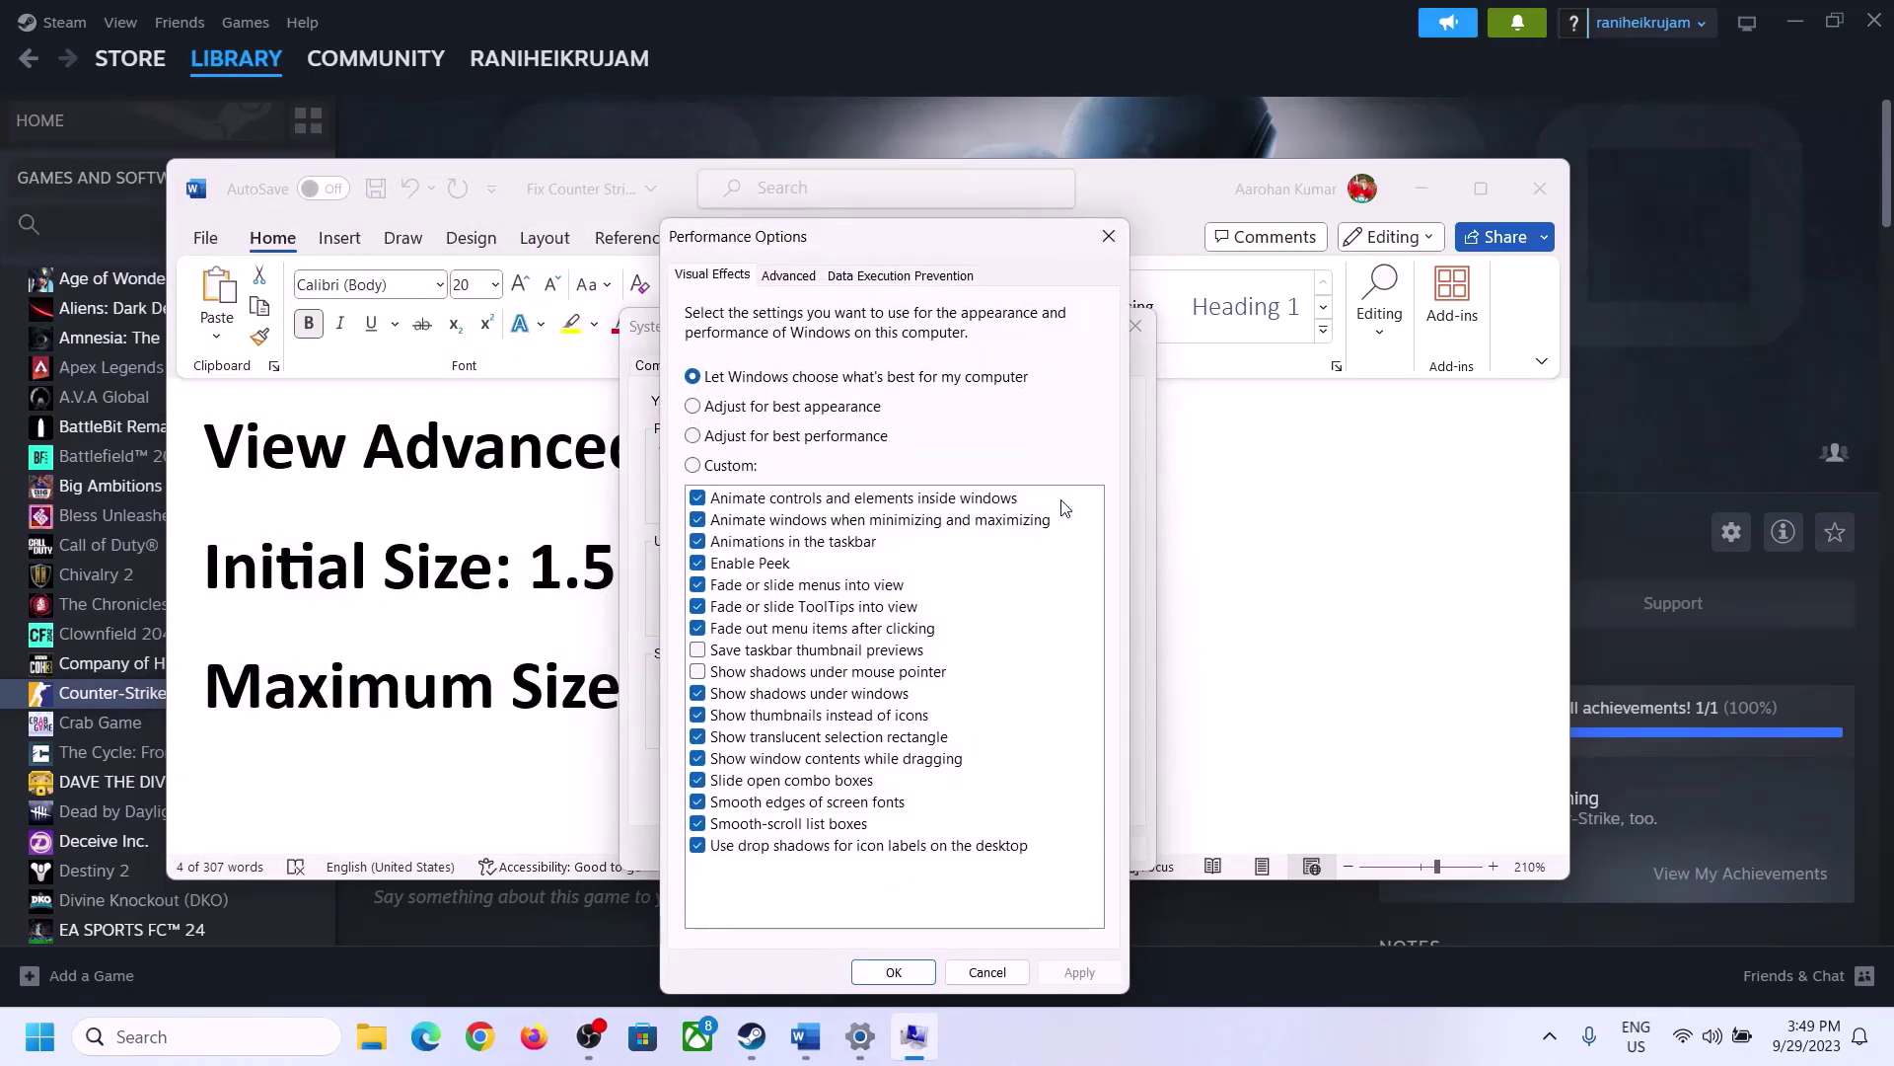
left_click(791, 276)
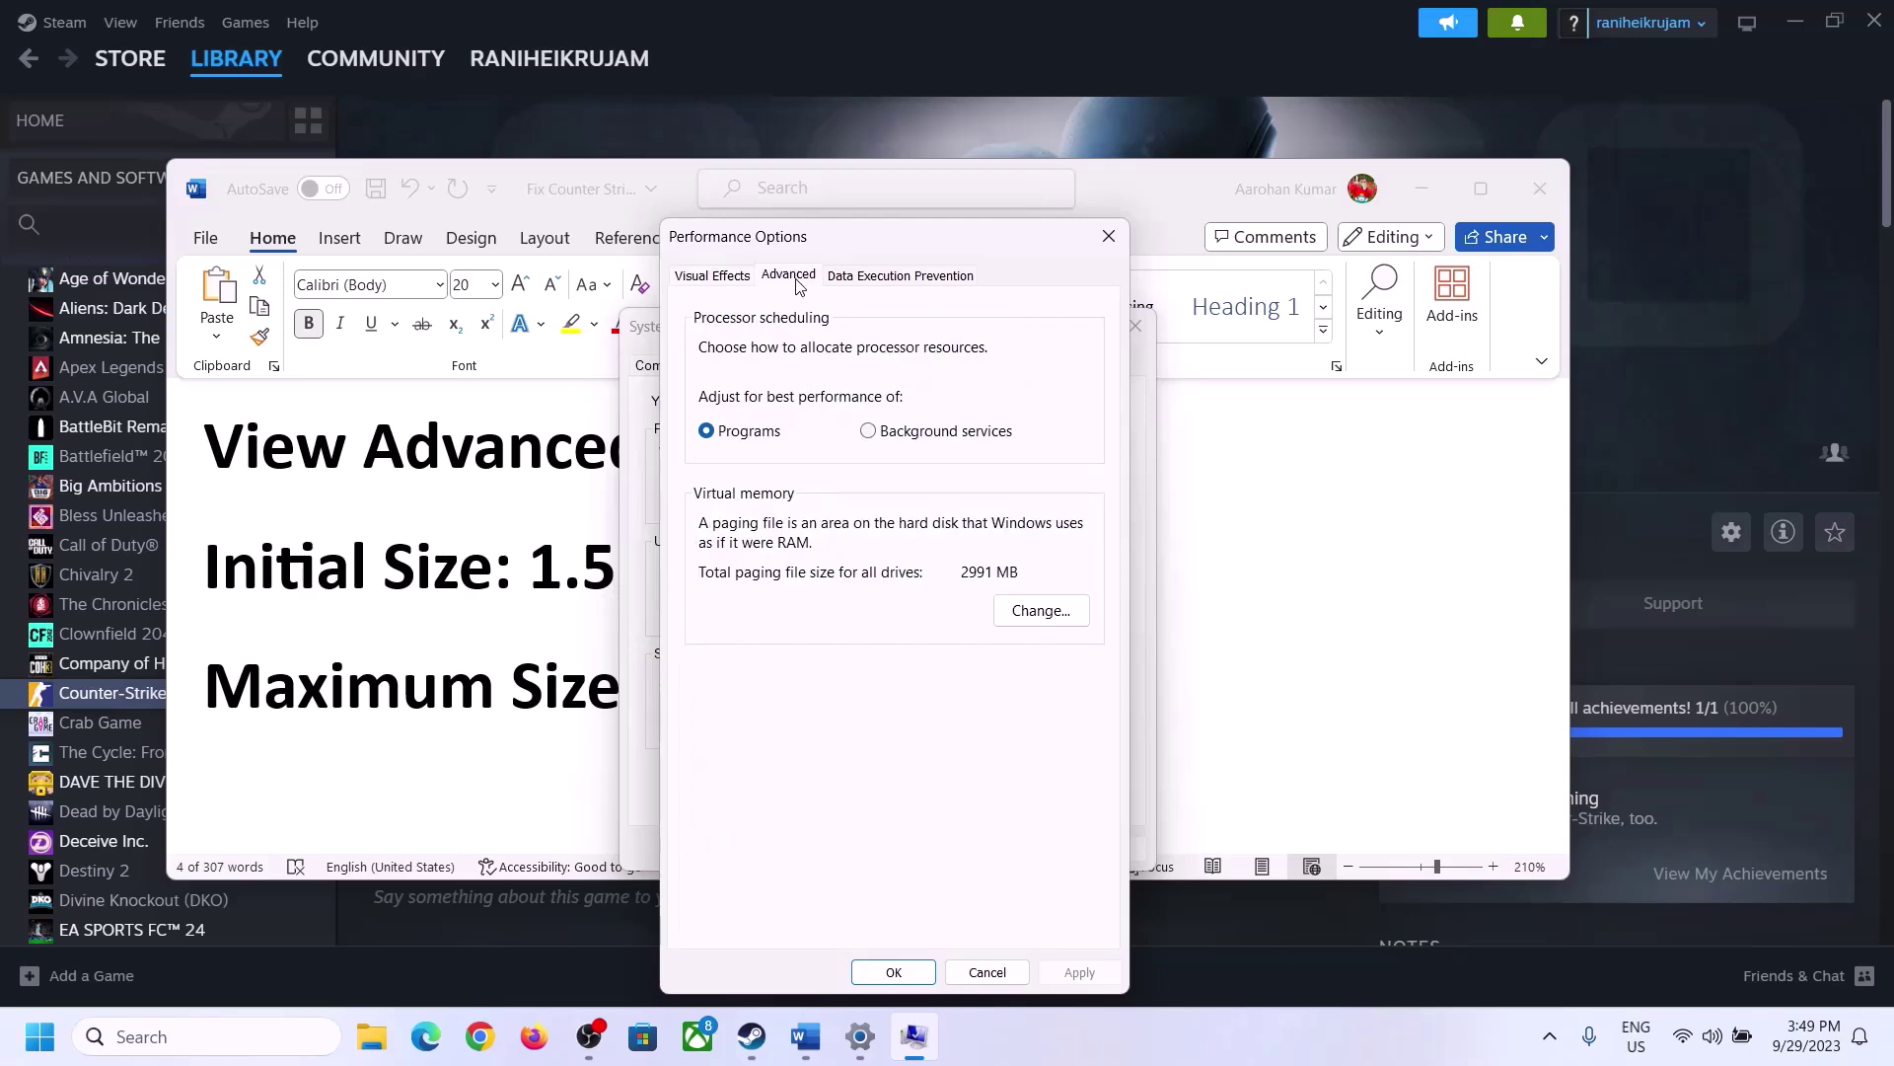
left_click(1054, 612)
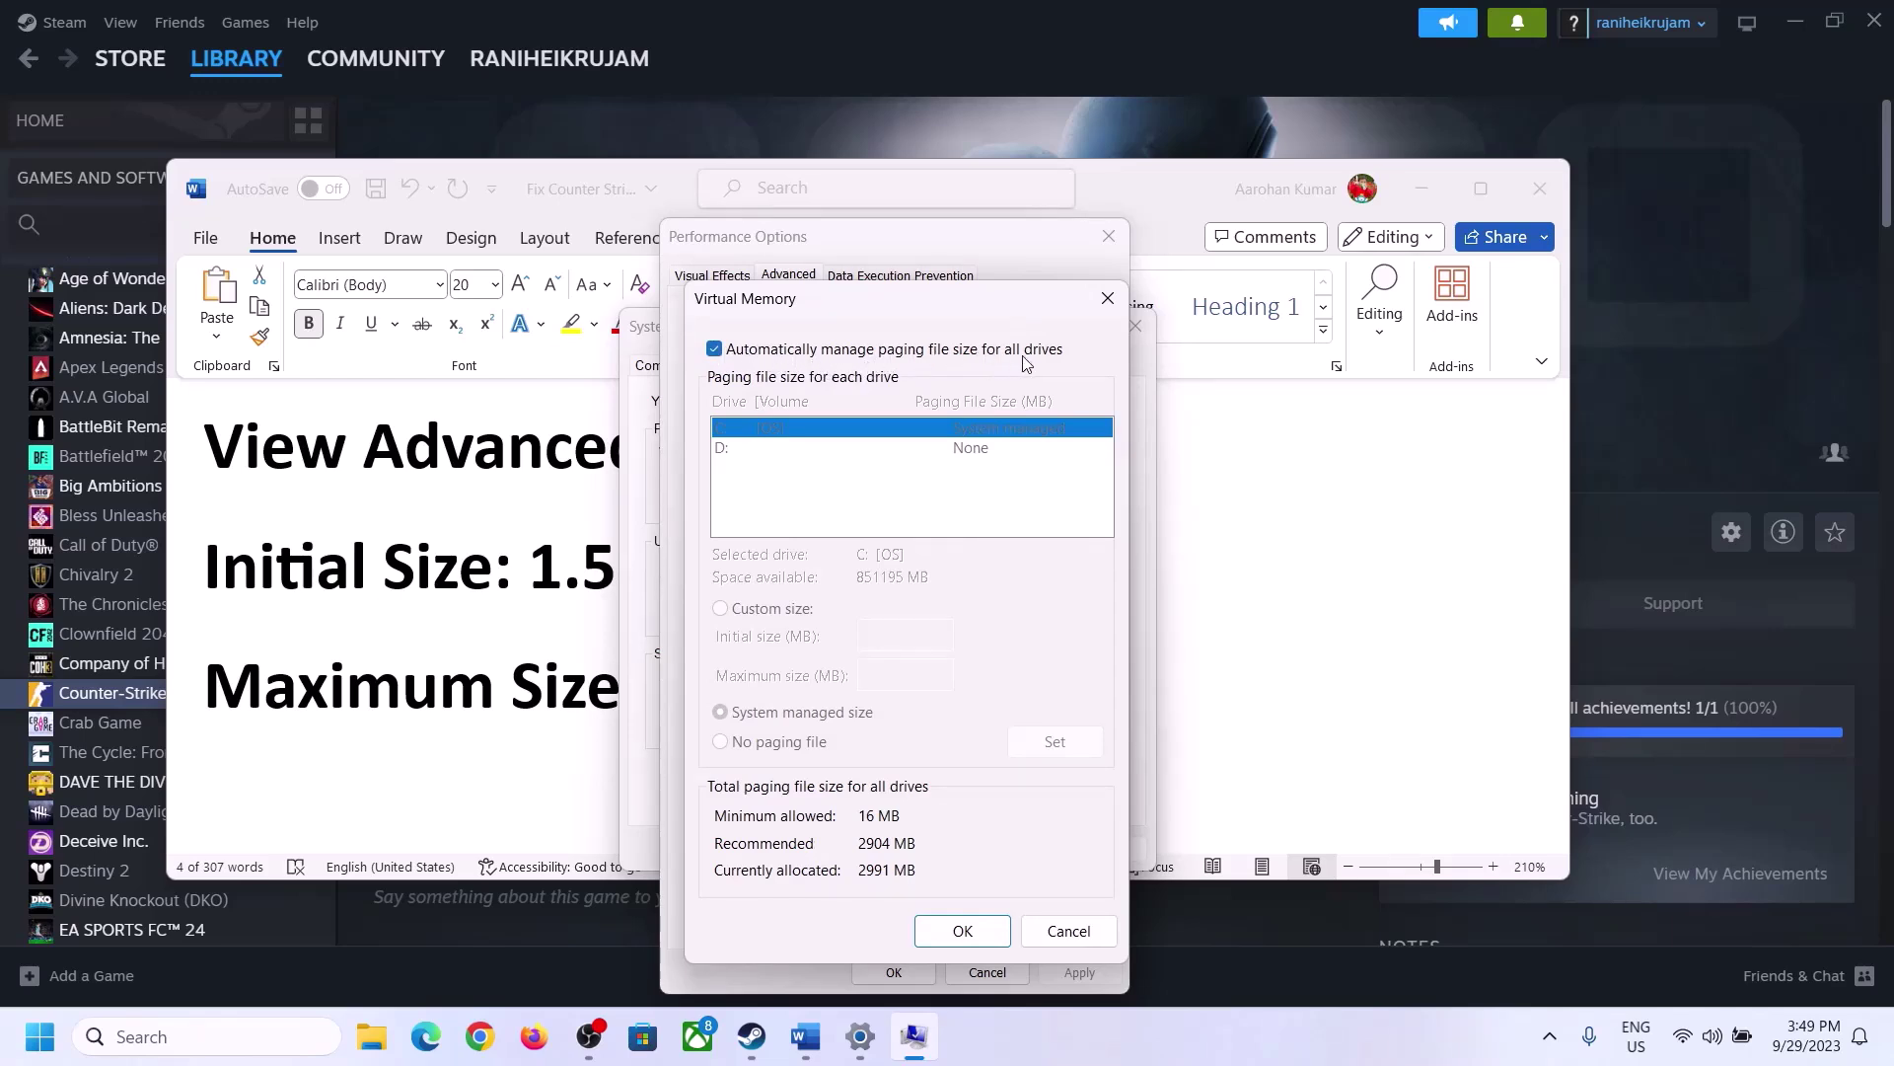
Step: Disable automatic paging file management, choose a custom size for drive C:, and highlight the guide's initial size formula
left_click(715, 351)
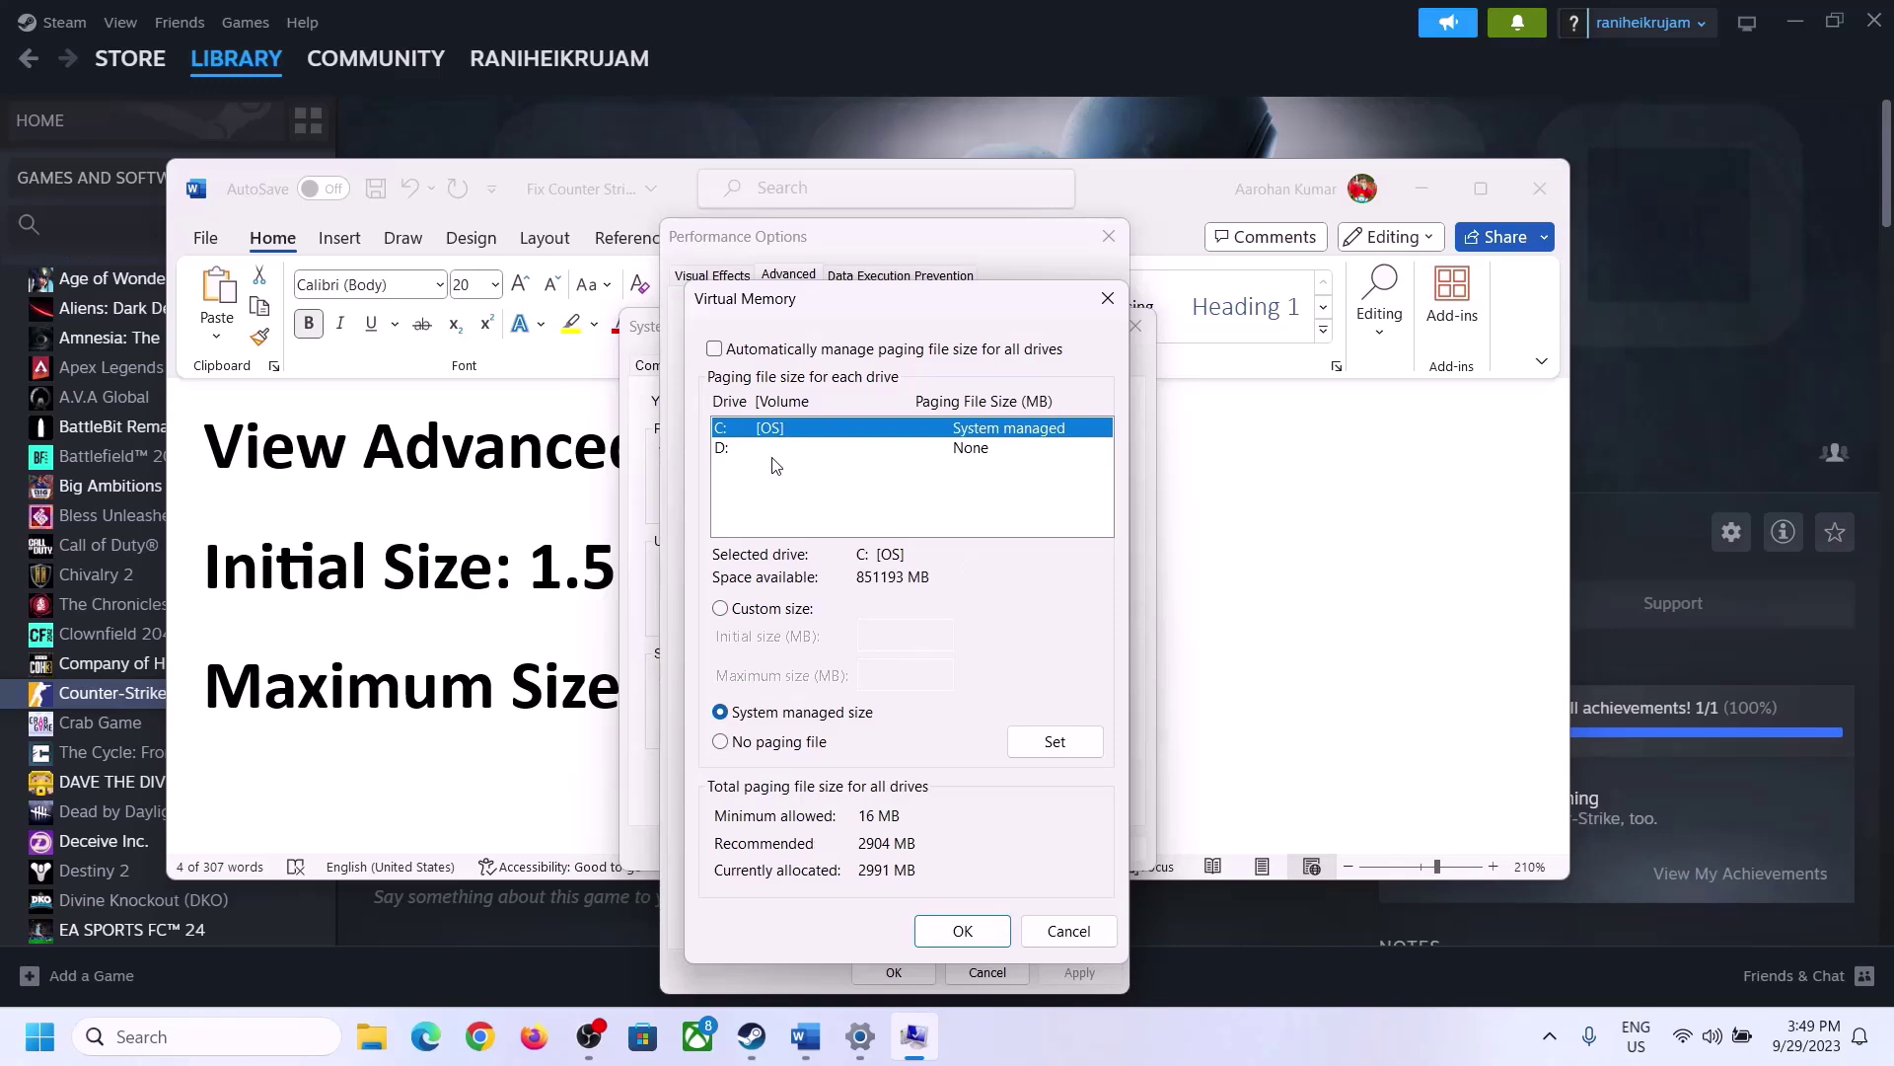
left_click(721, 610)
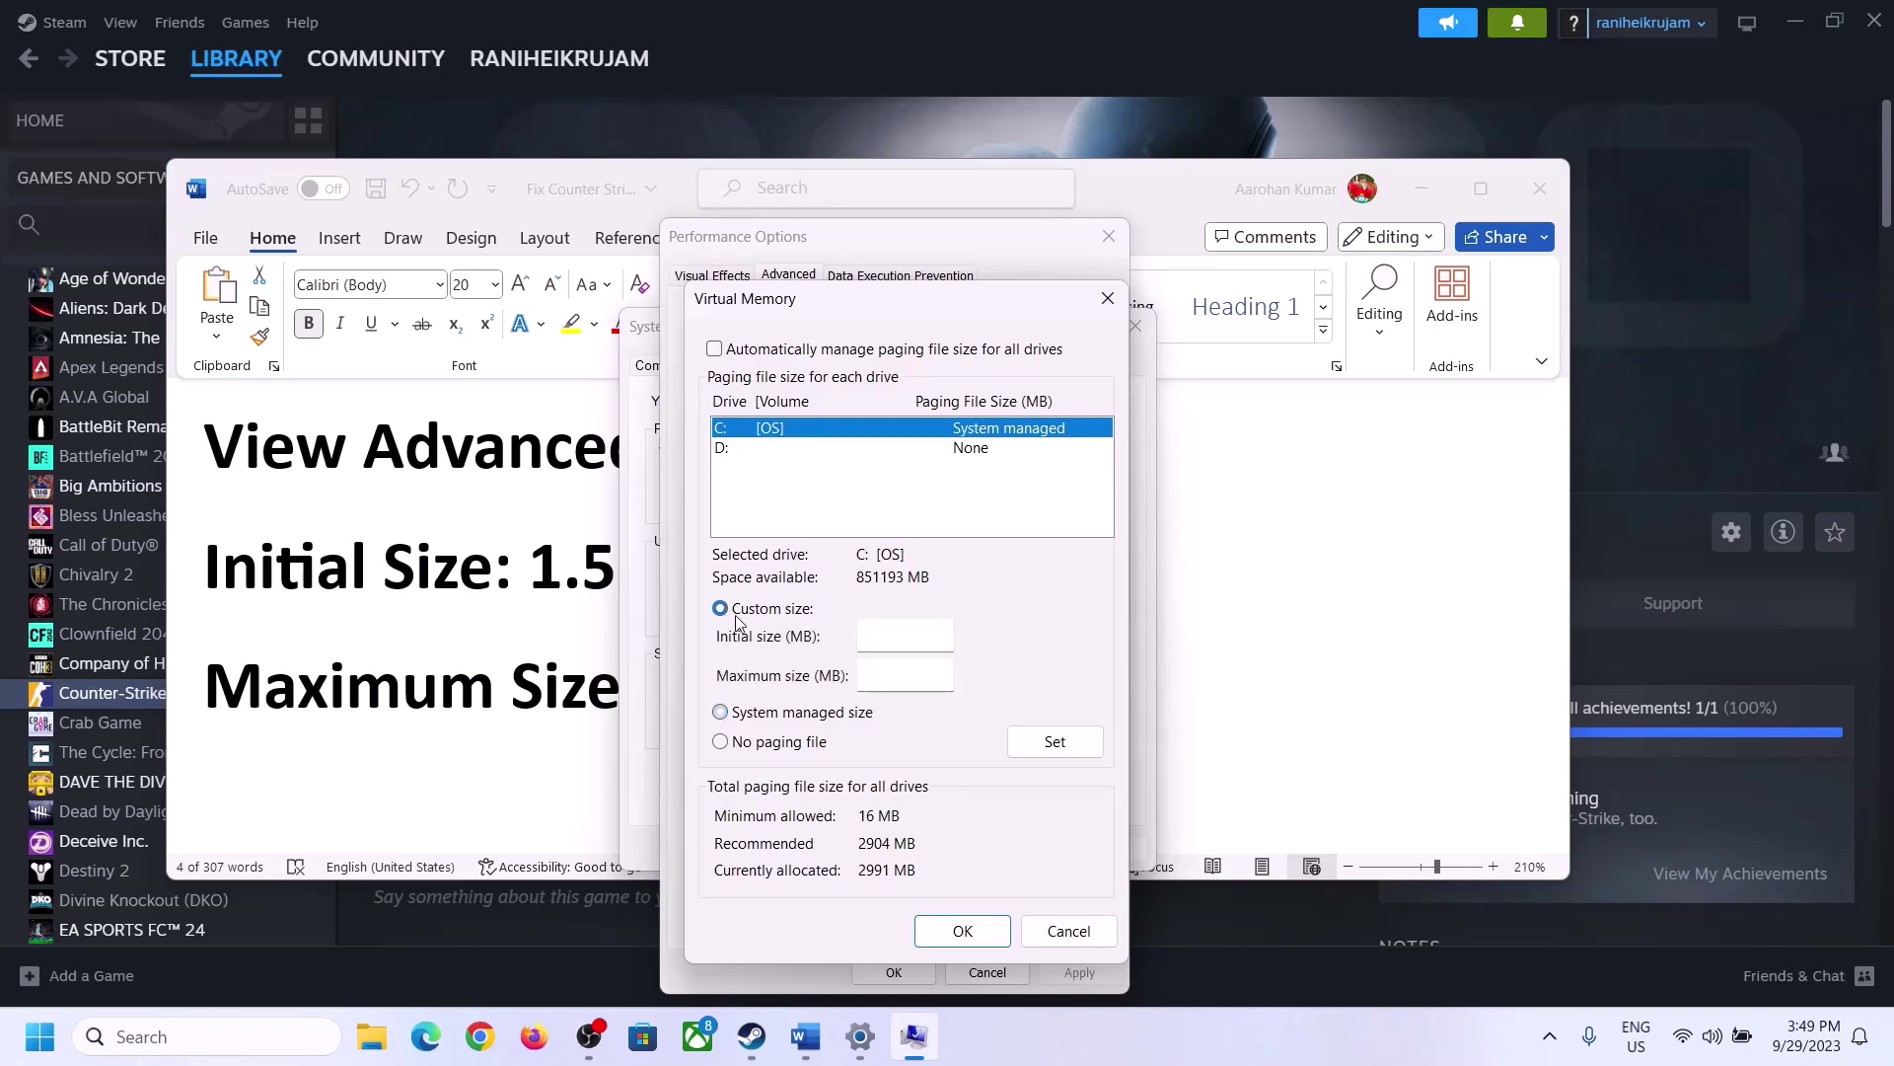
left_click(540, 580)
left_click_drag(542, 567, 878, 589)
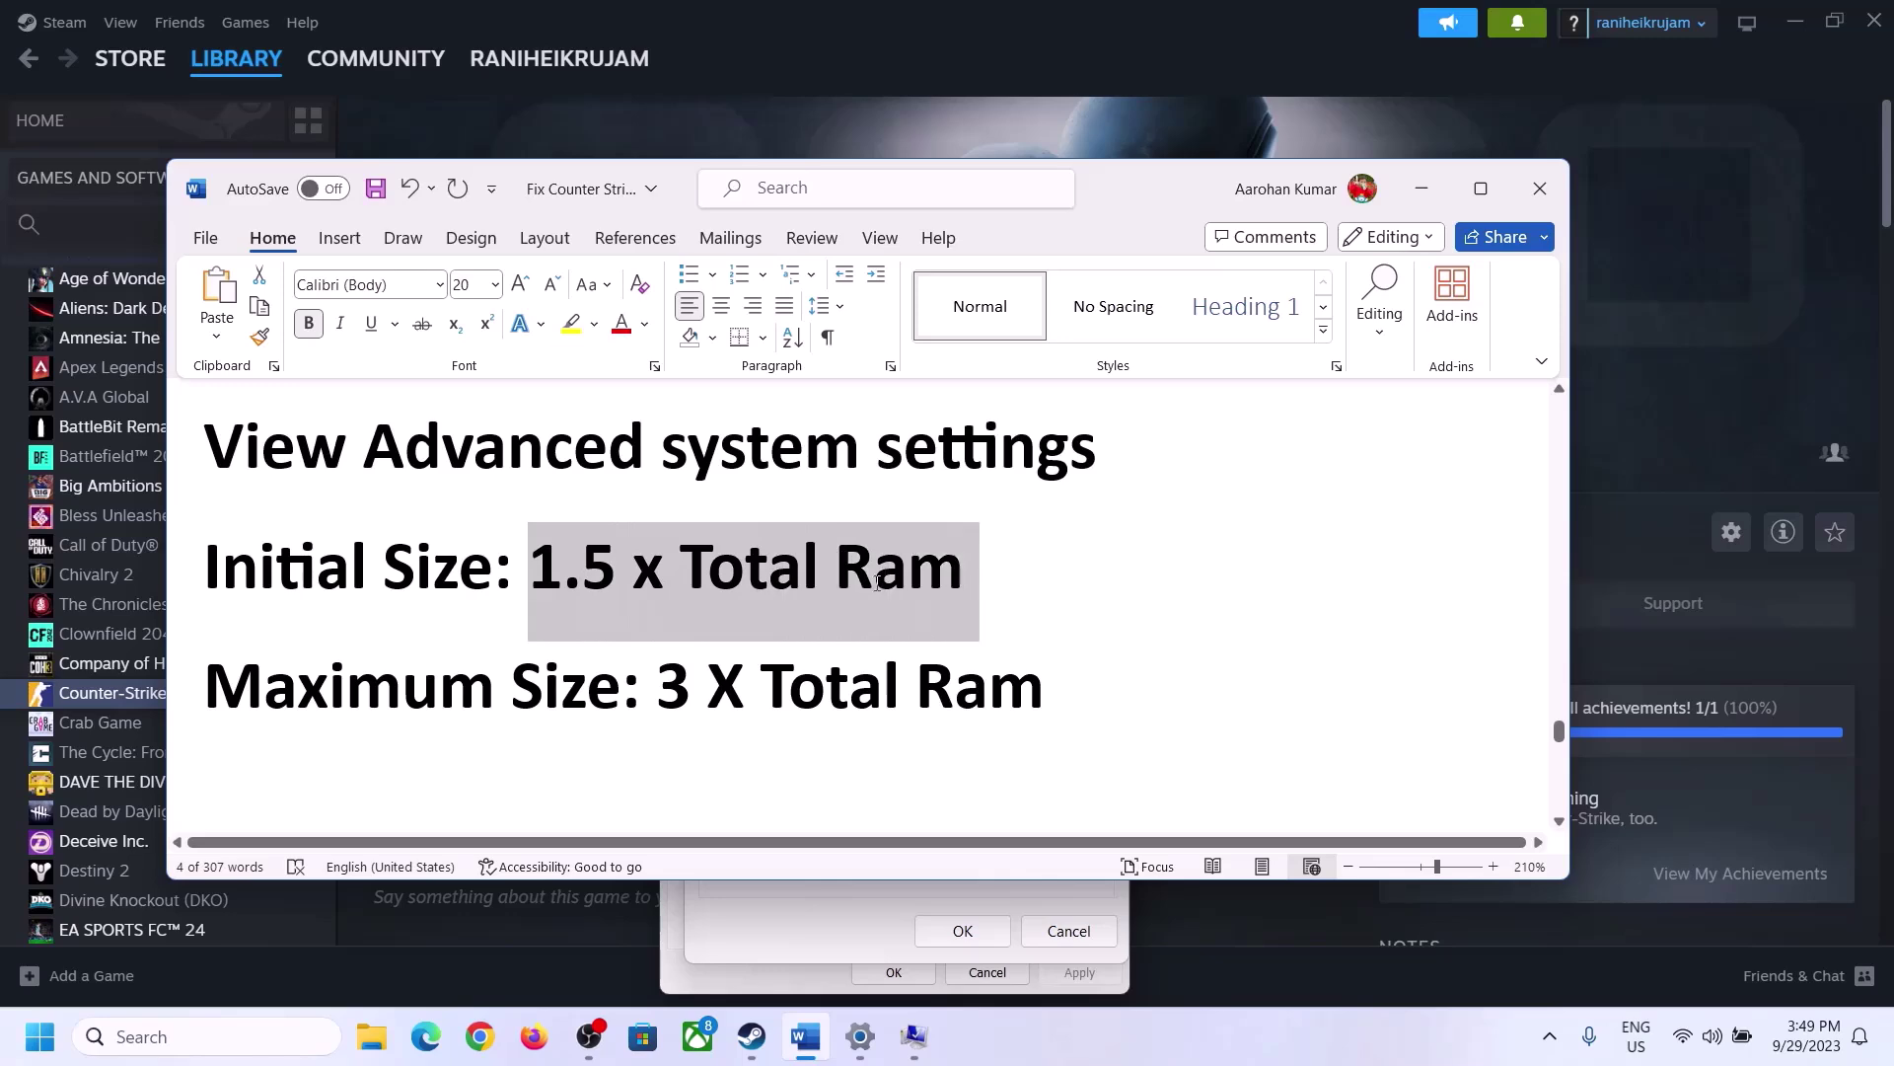
Step: Look up the installed RAM in the device specifications of the Windows system settings
left_click(862, 1038)
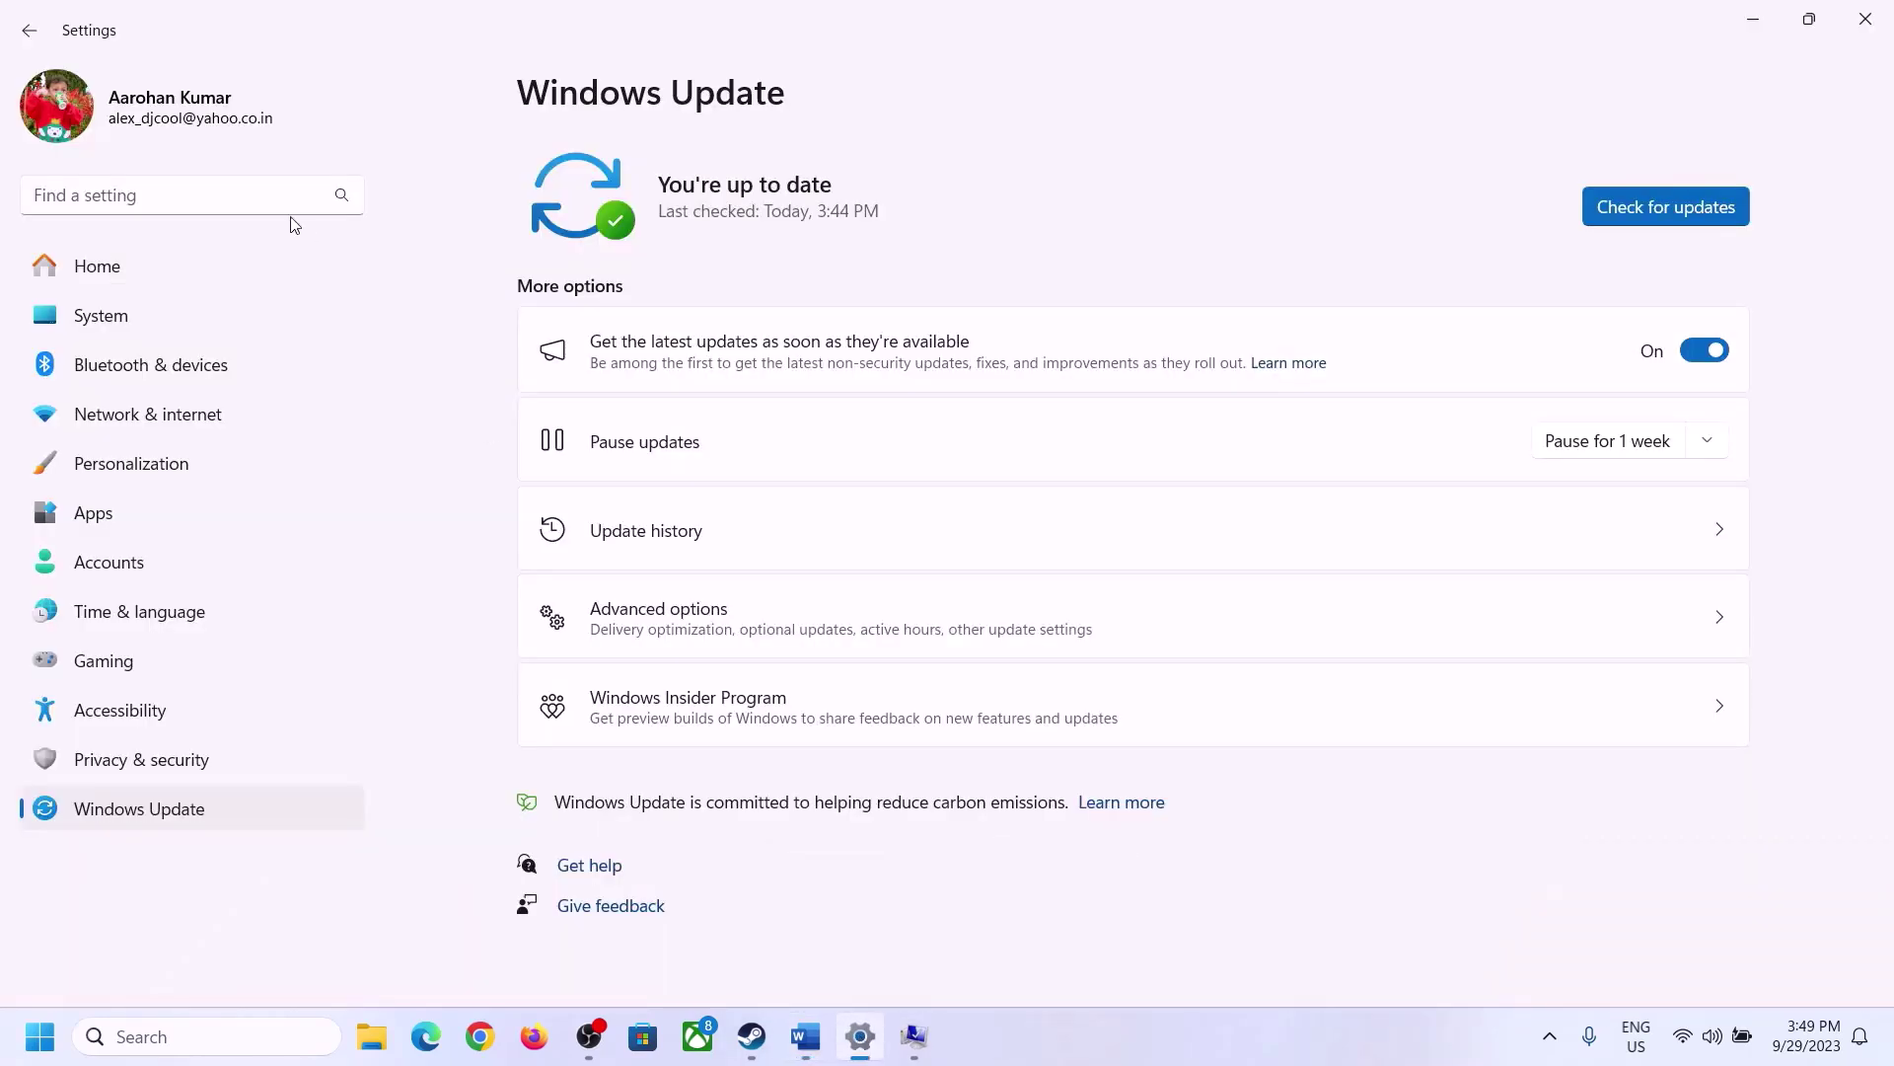
left_click(93, 318)
scroll(695, 764, "down", 6)
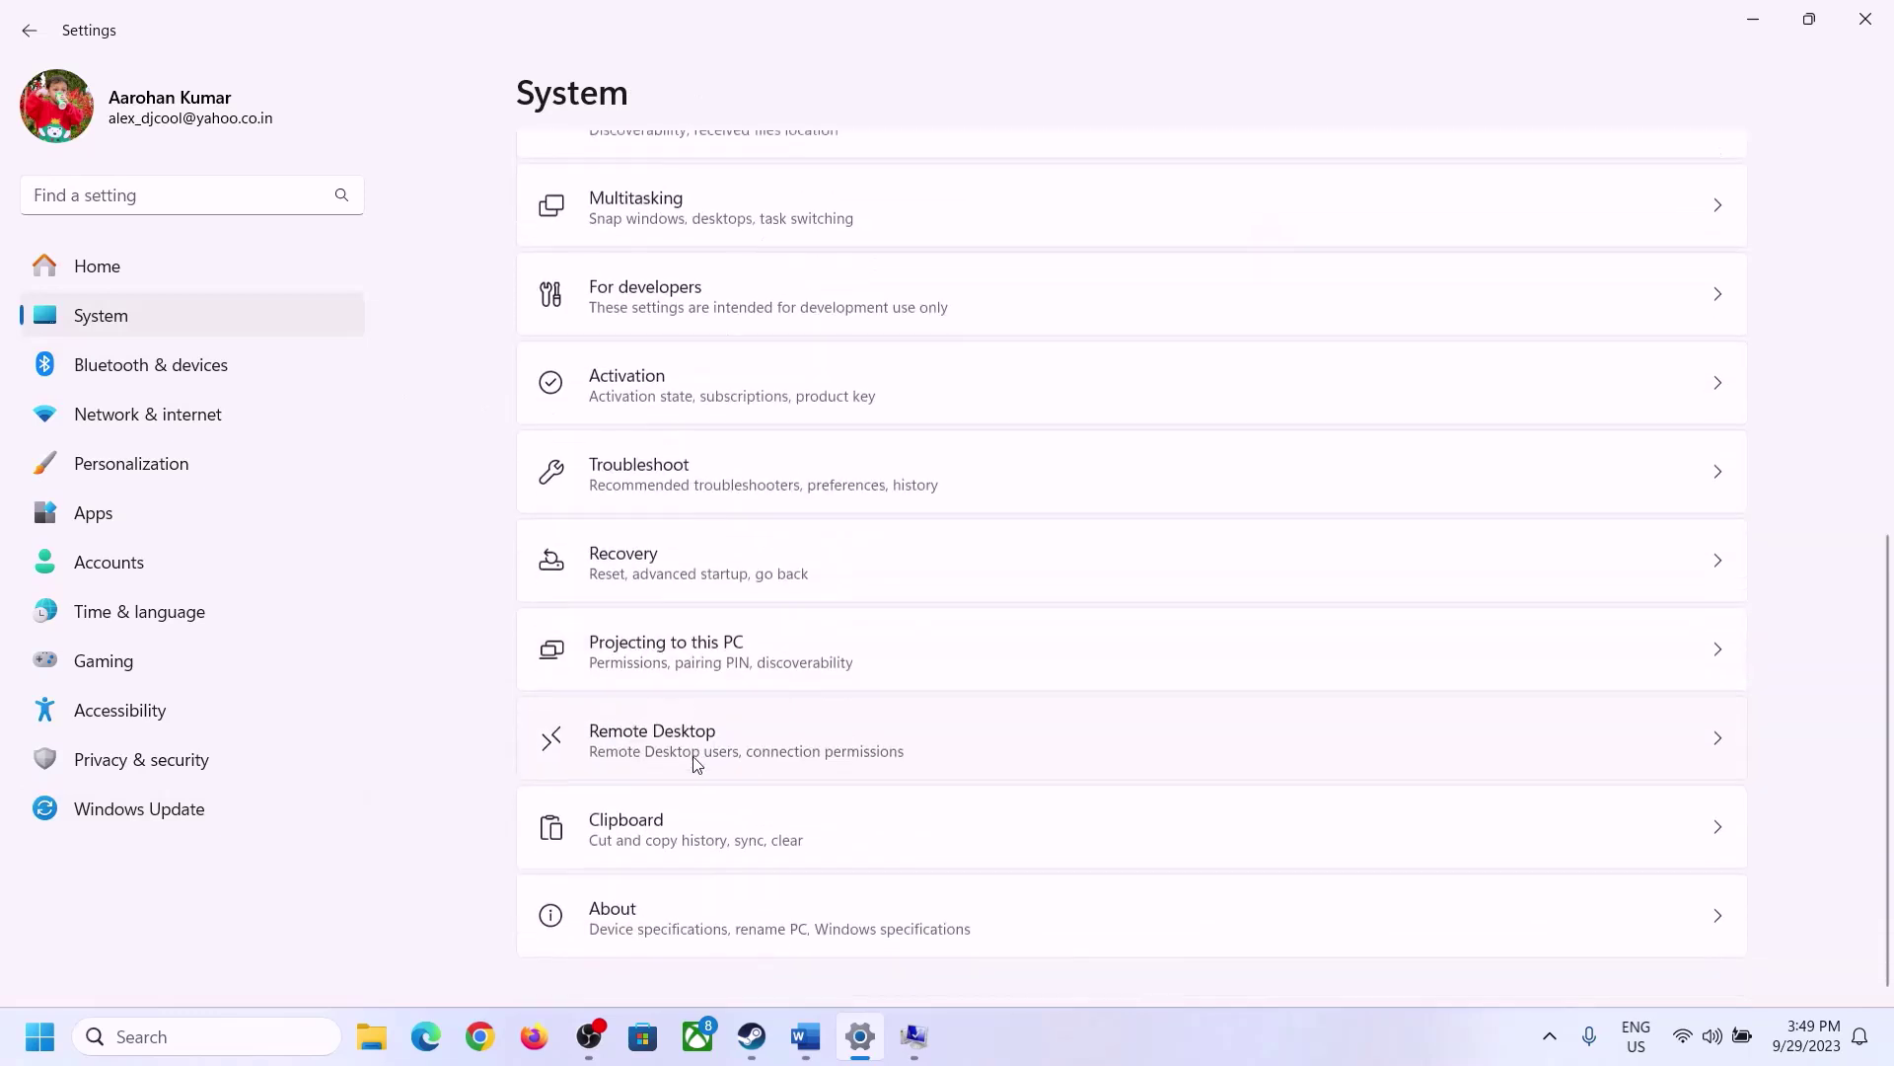
left_click(625, 933)
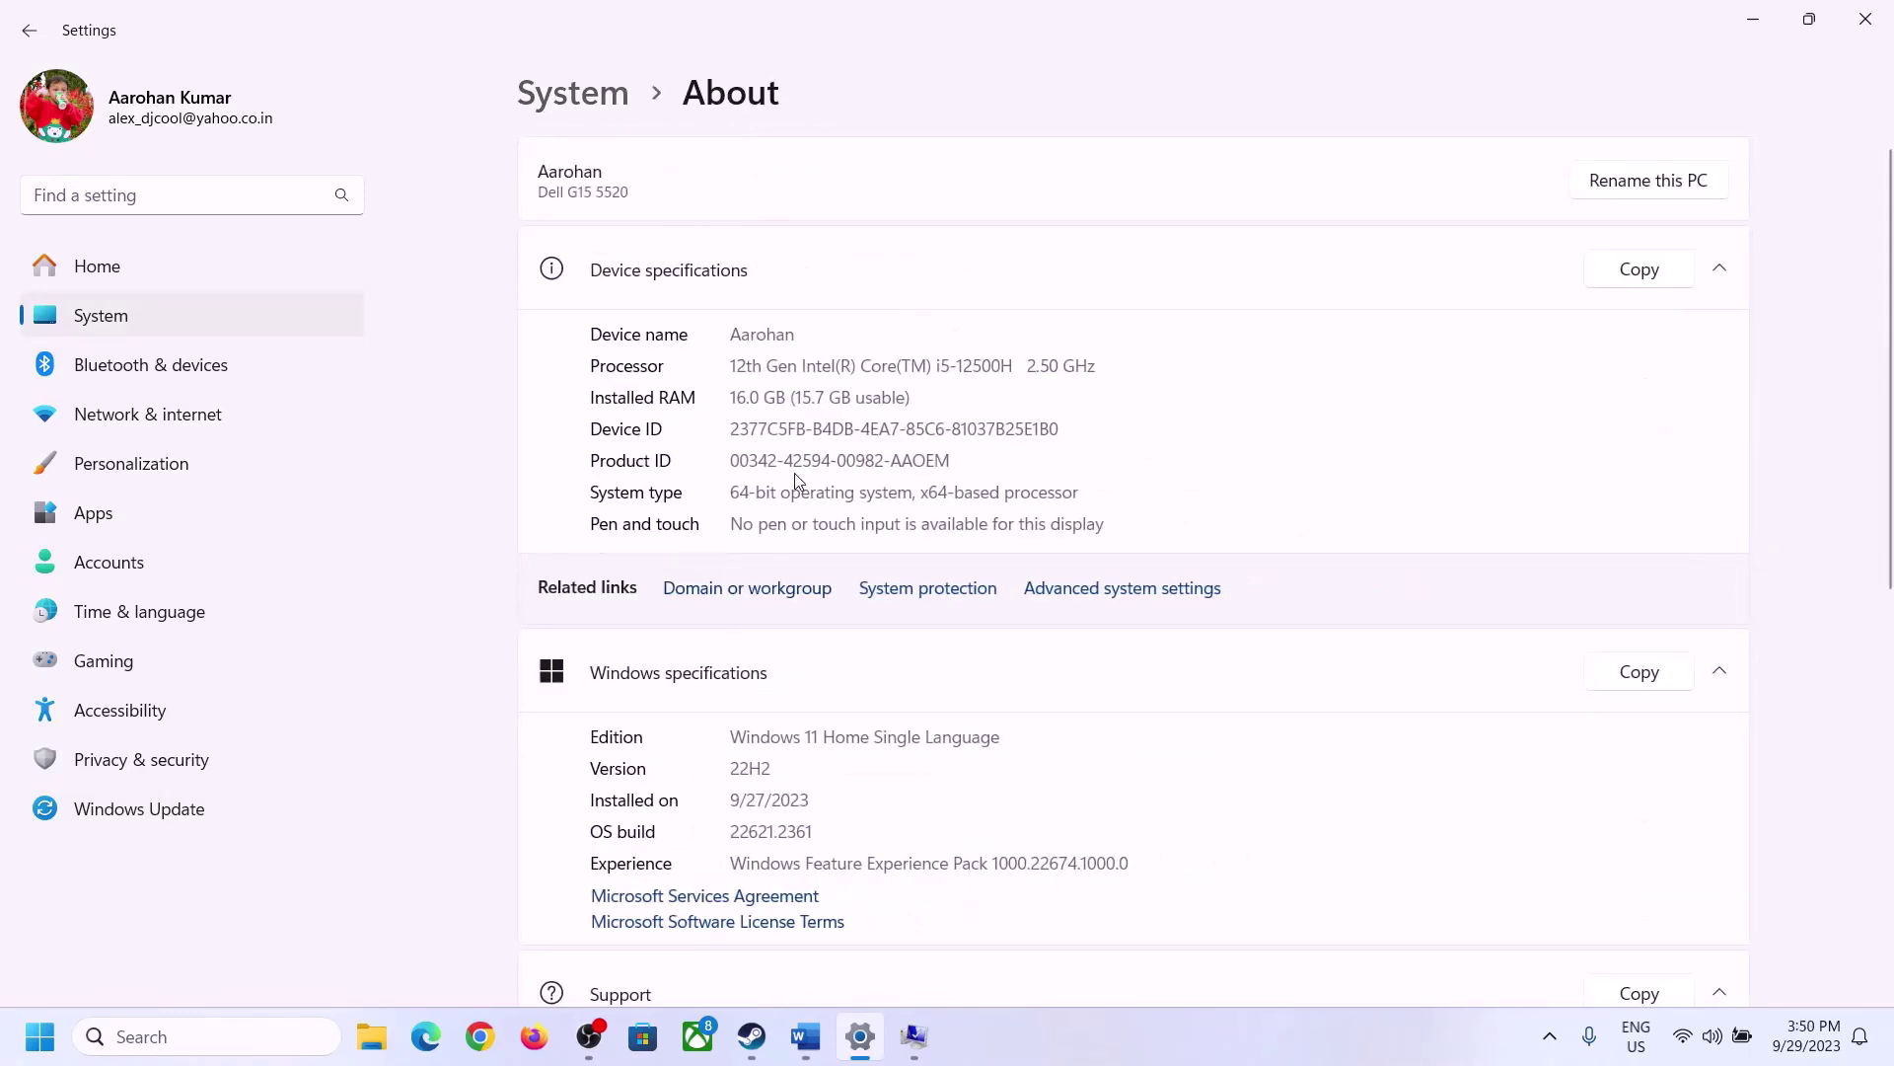
left_click_drag(750, 395, 721, 396)
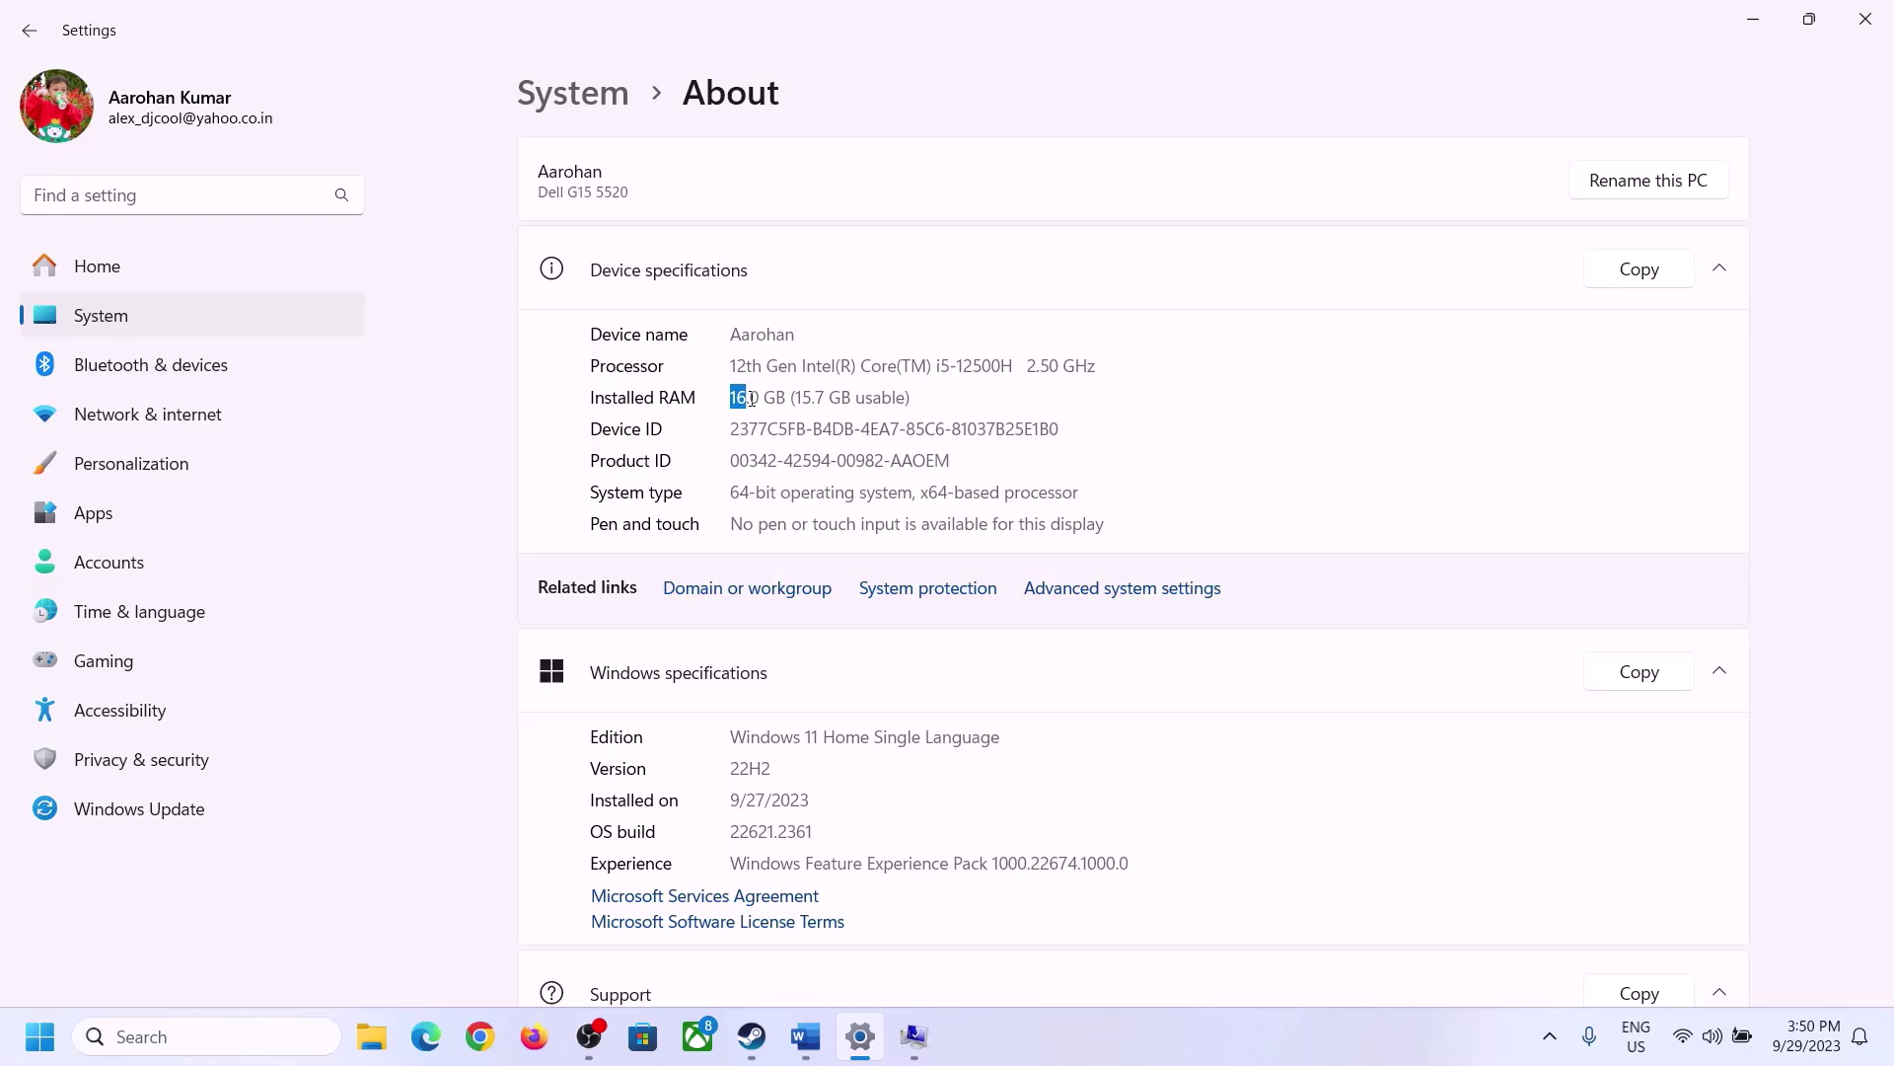
left_click(761, 401)
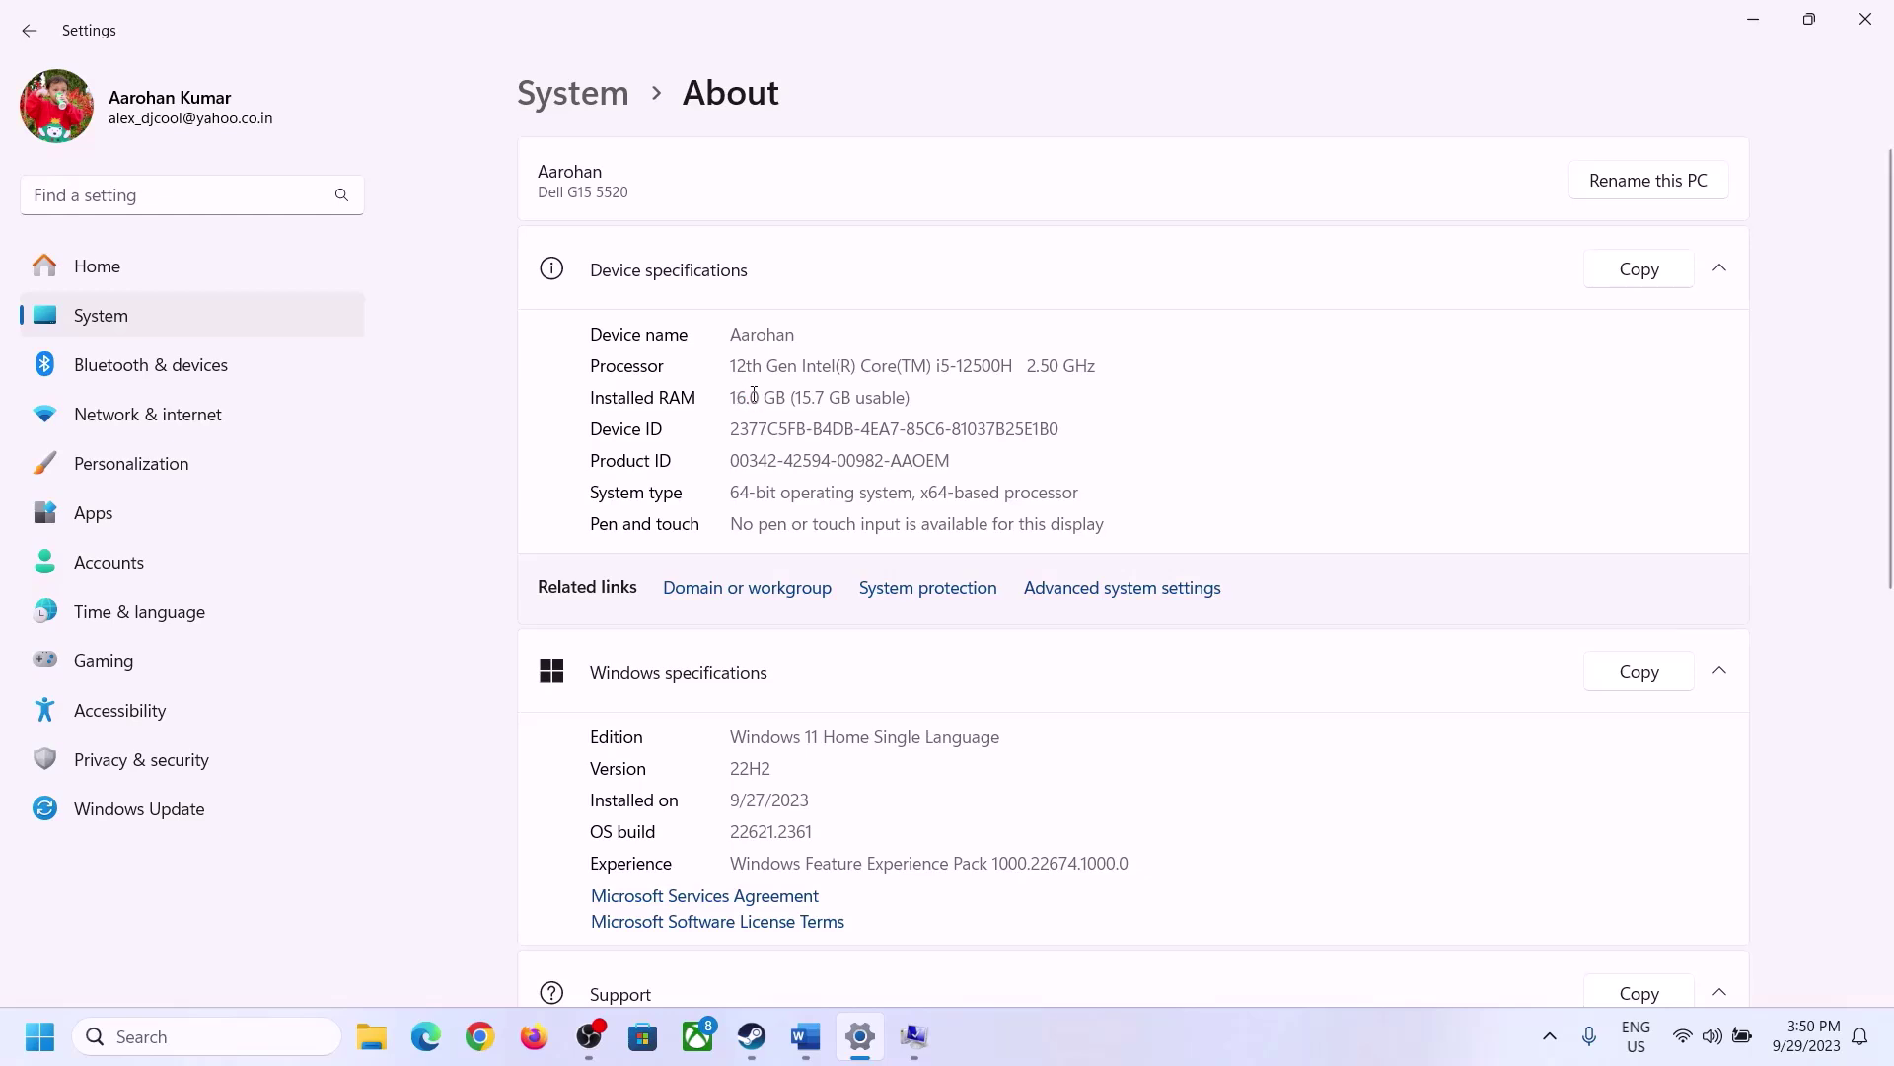
left_click_drag(753, 393, 723, 387)
Step: Launch Calculator with the calc run command and arrange it over the guide, clear of the size formulas
left_click(908, 1037)
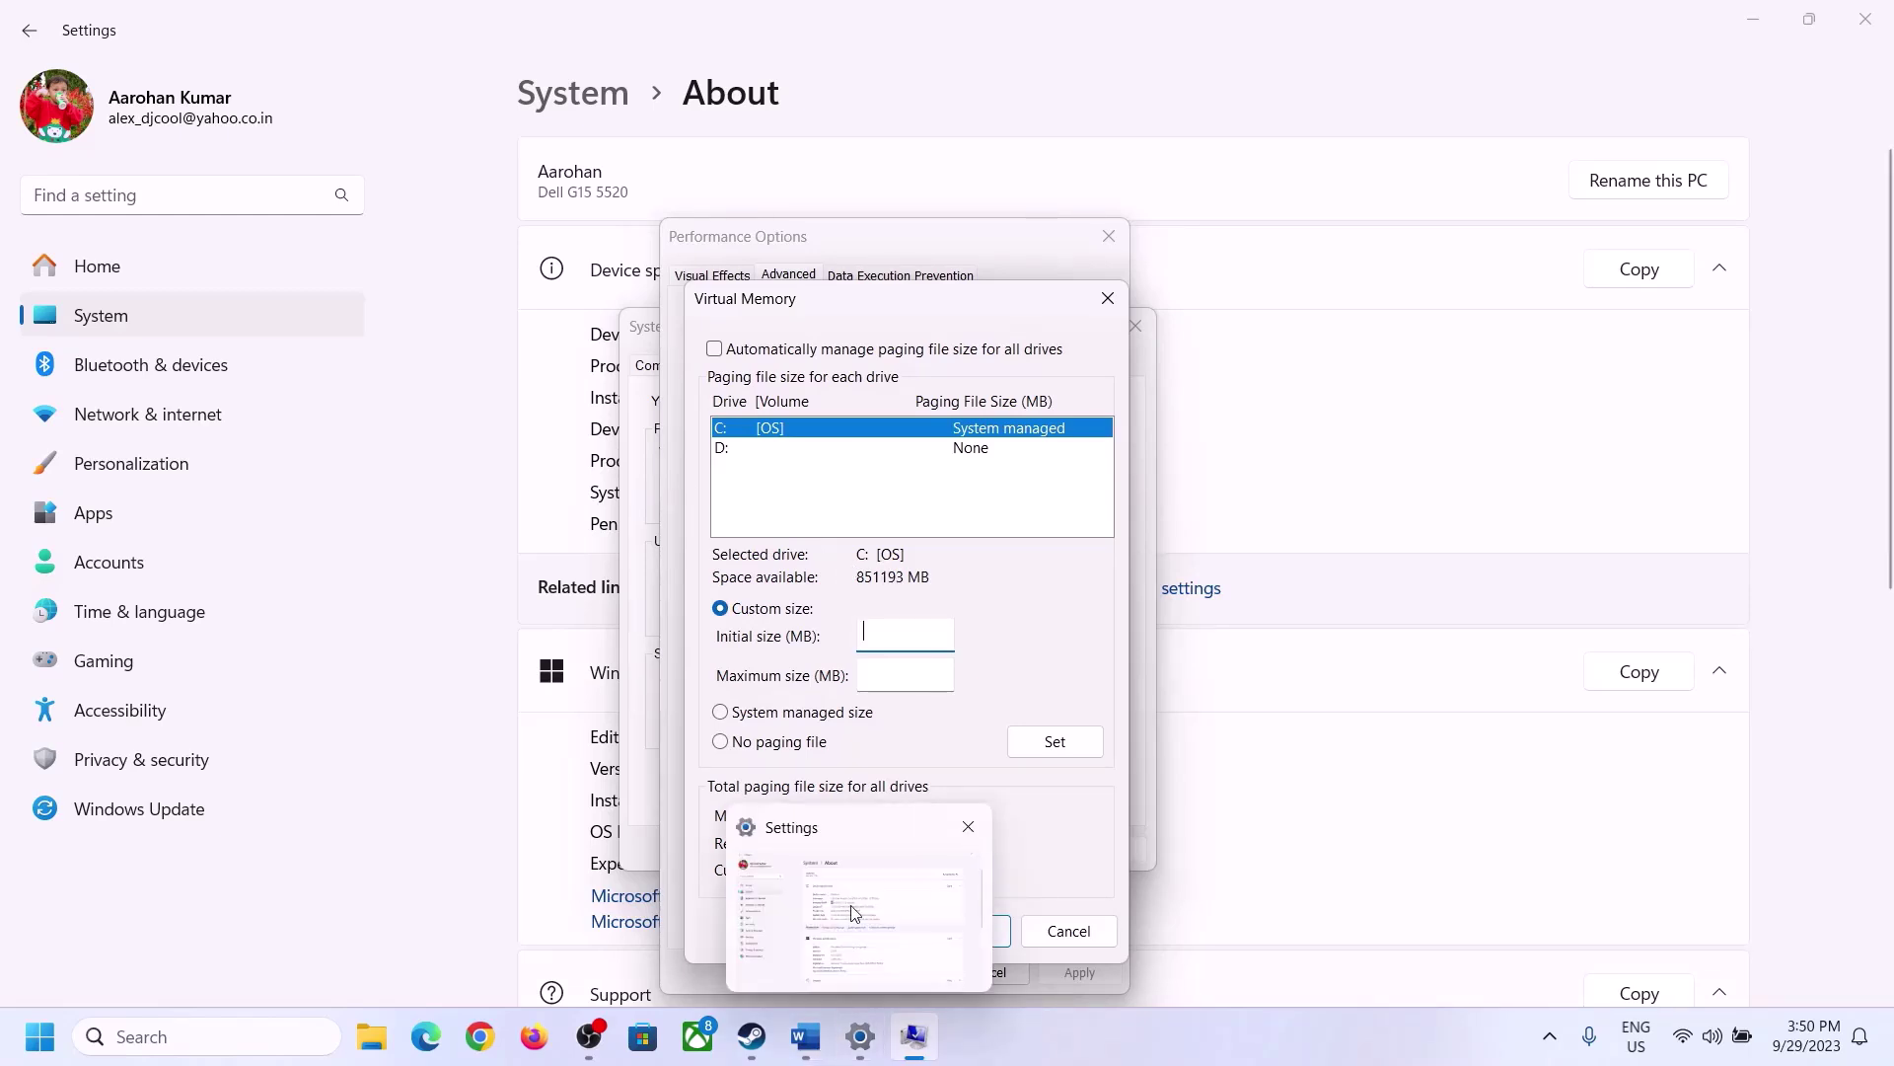
key("super+r")
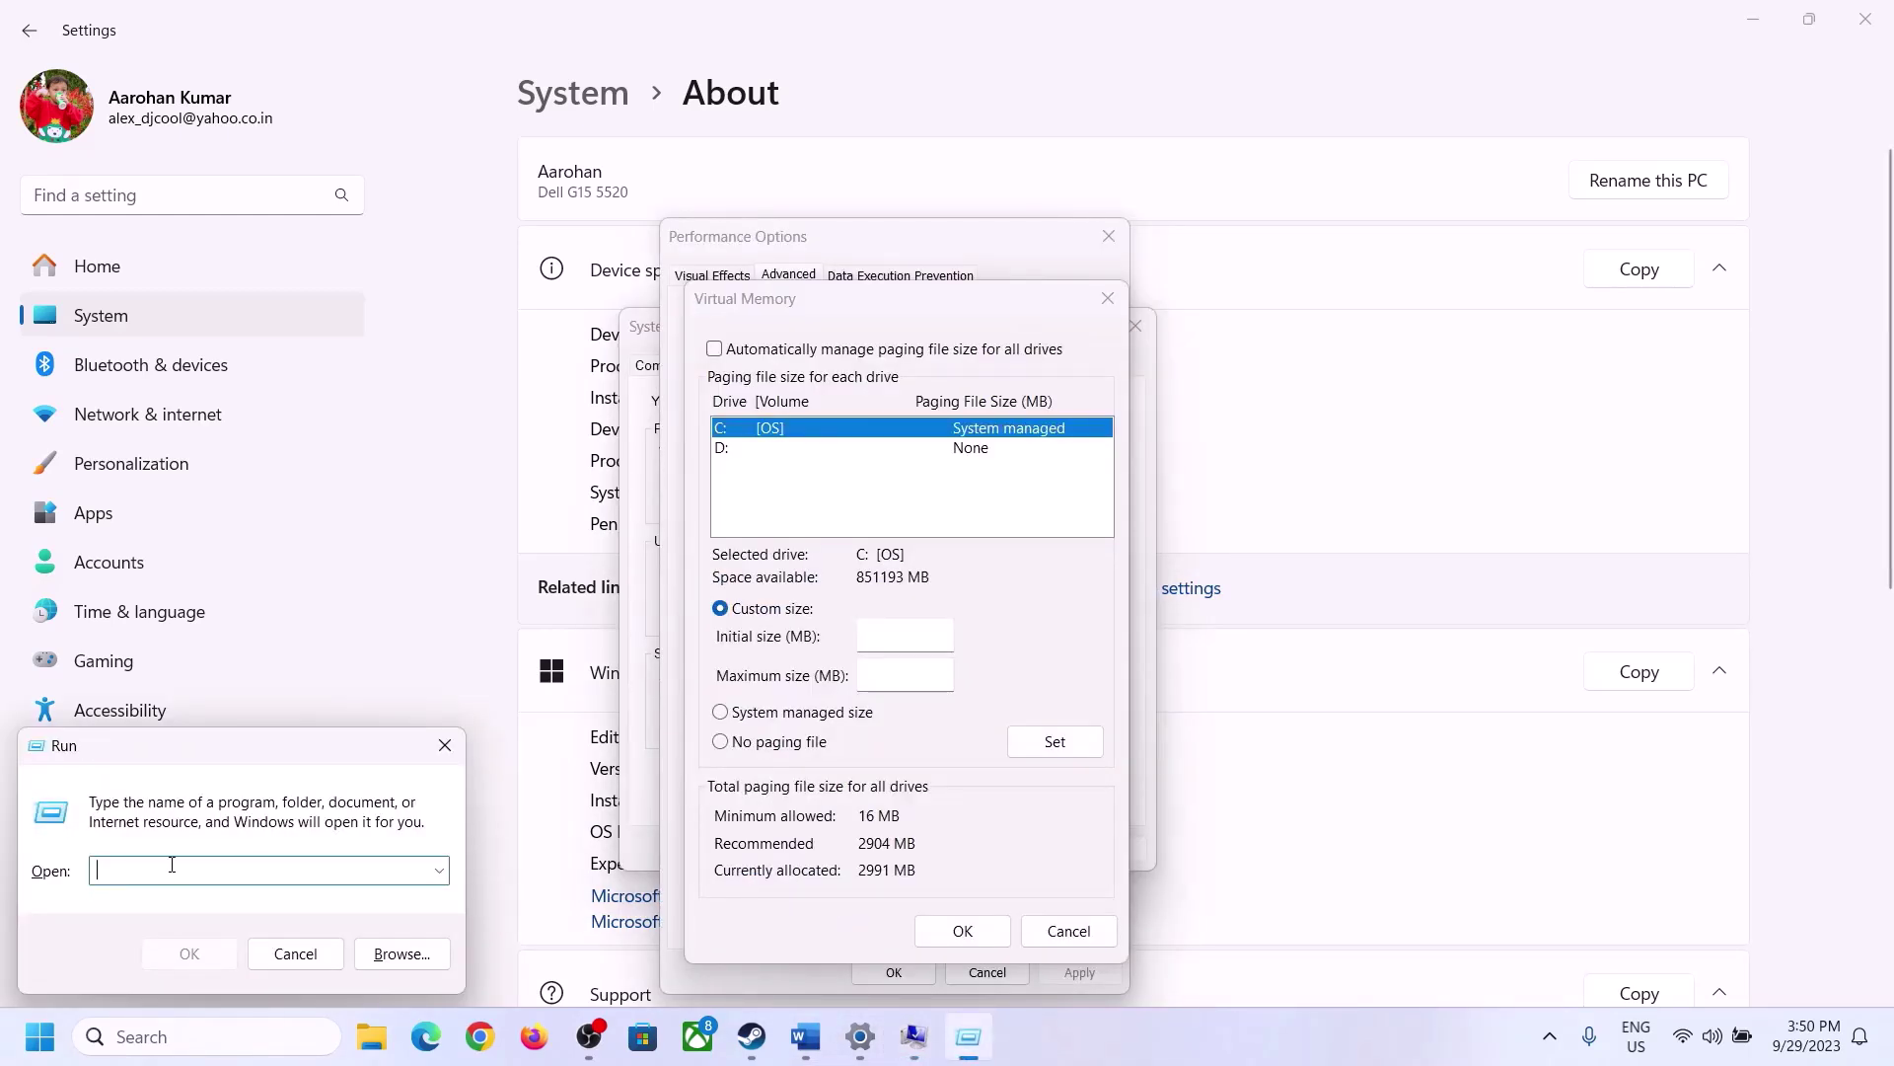
type("calc")
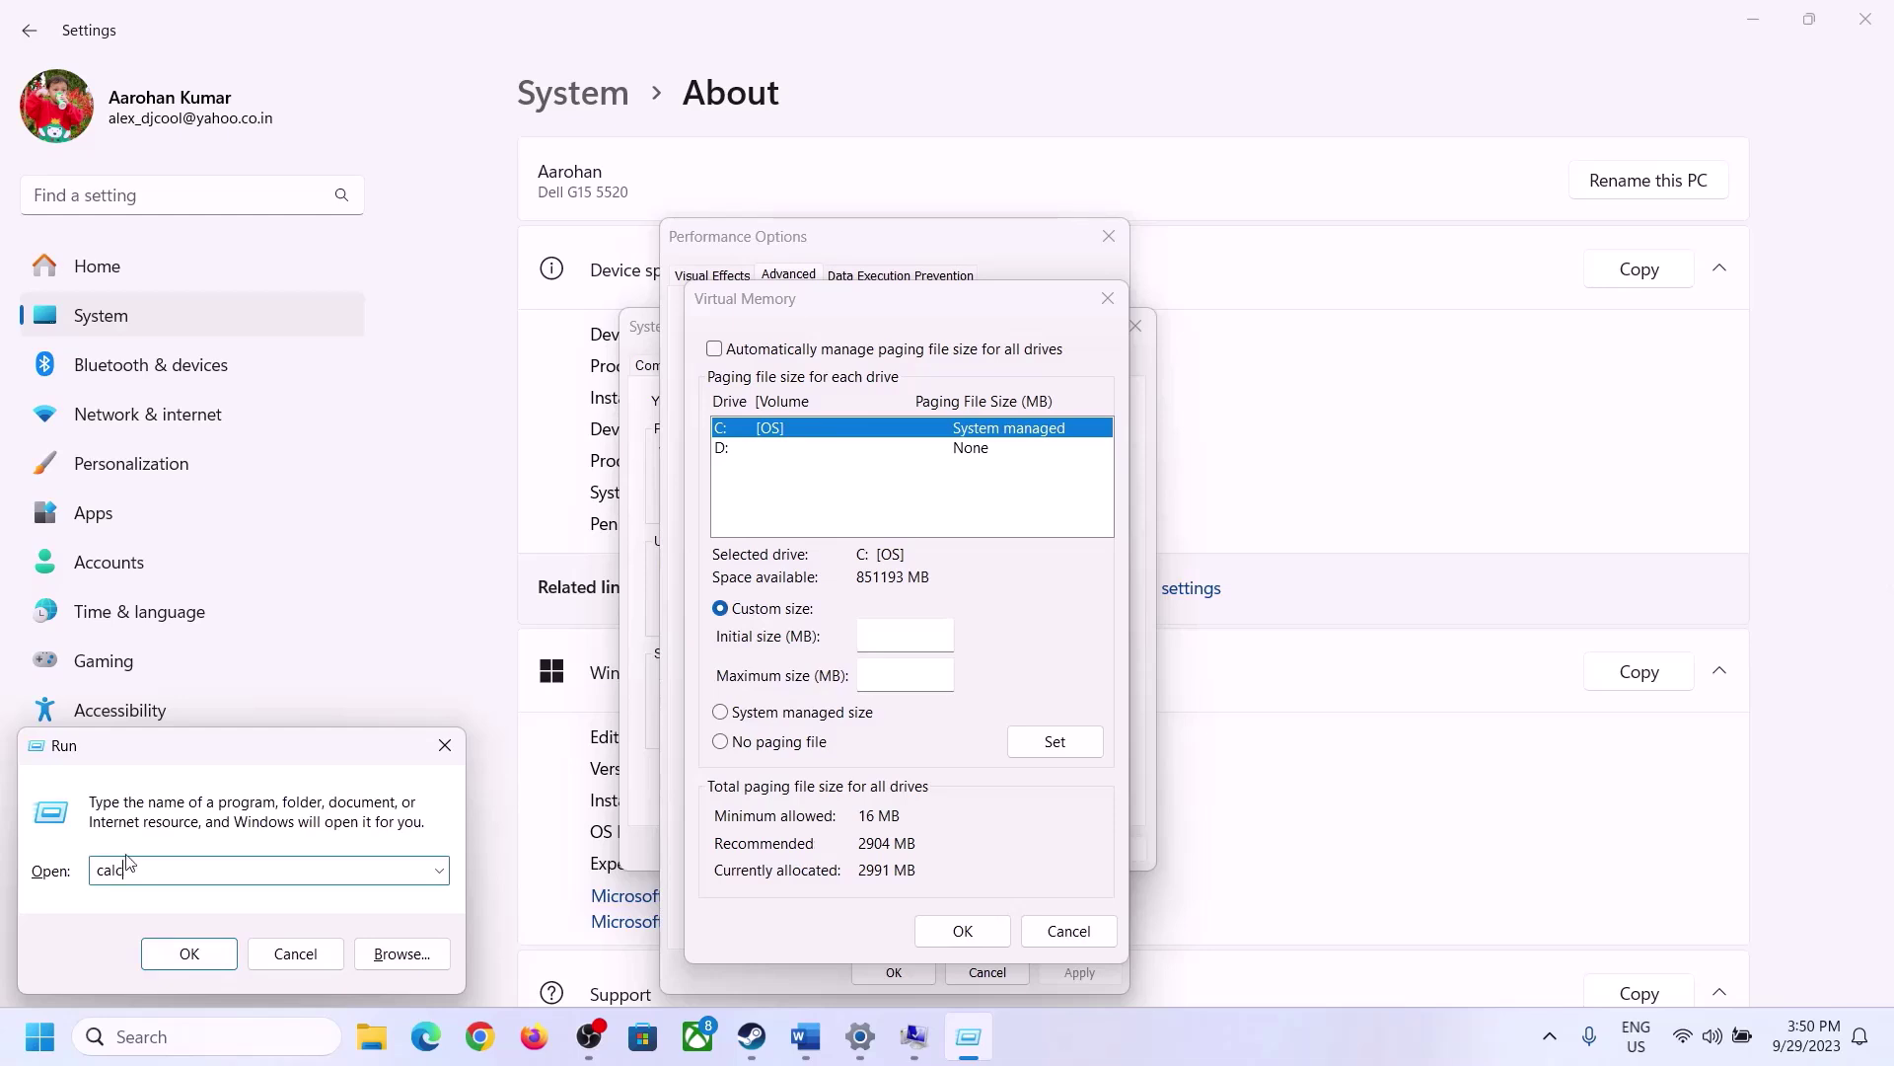
key("Return")
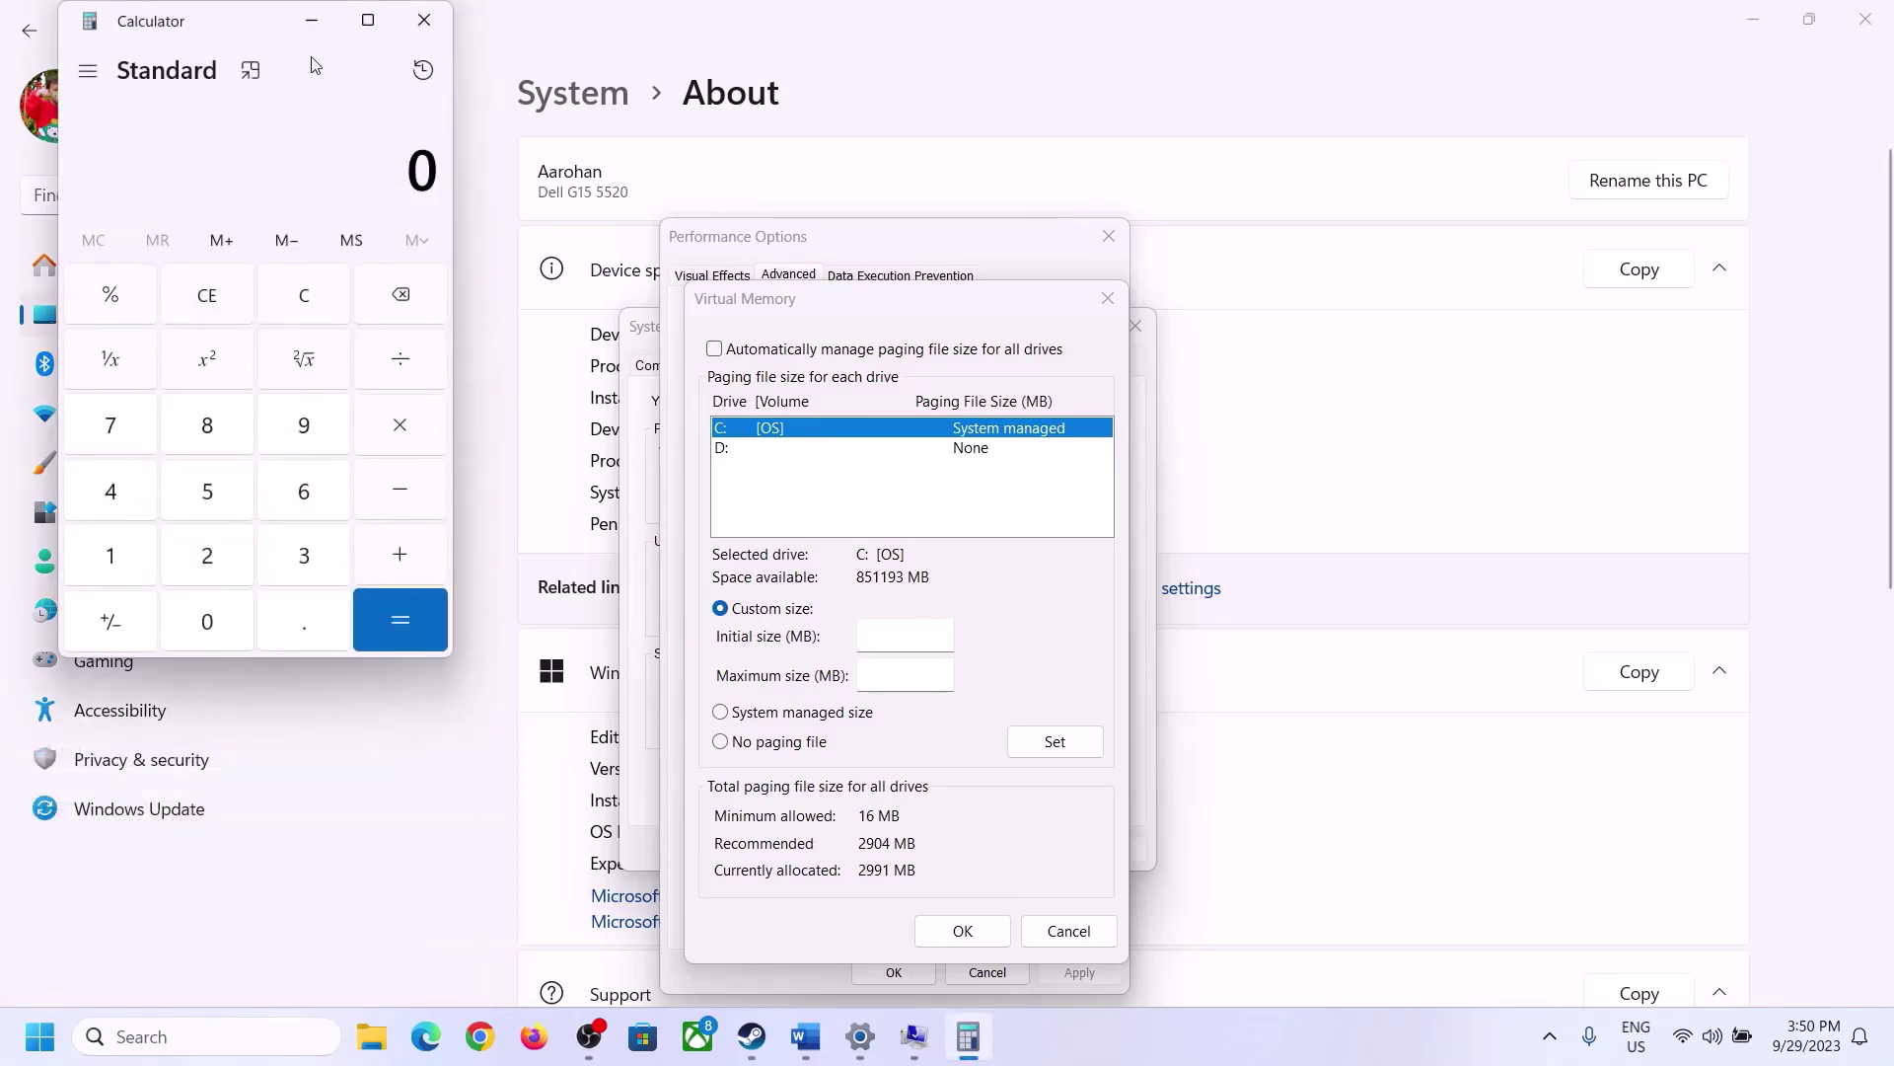
left_click_drag(236, 34, 1378, 331)
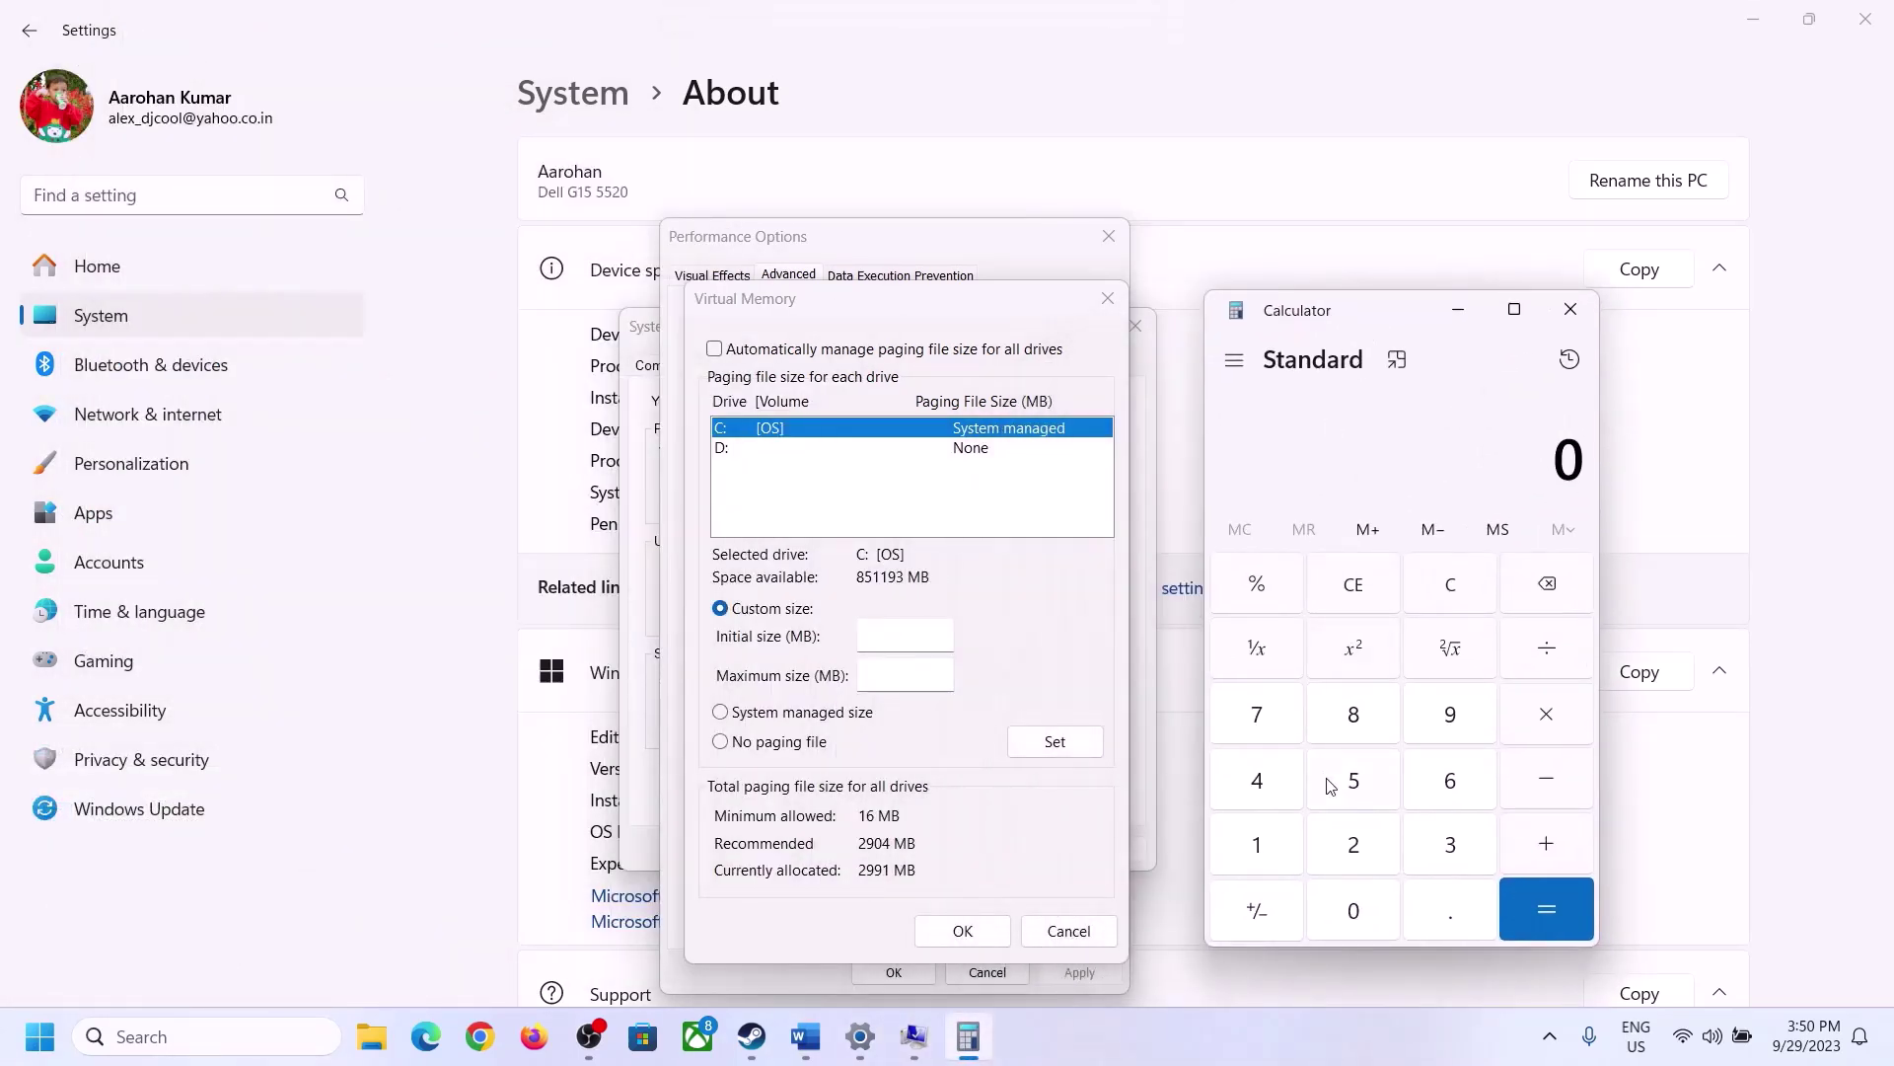
left_click(804, 1051)
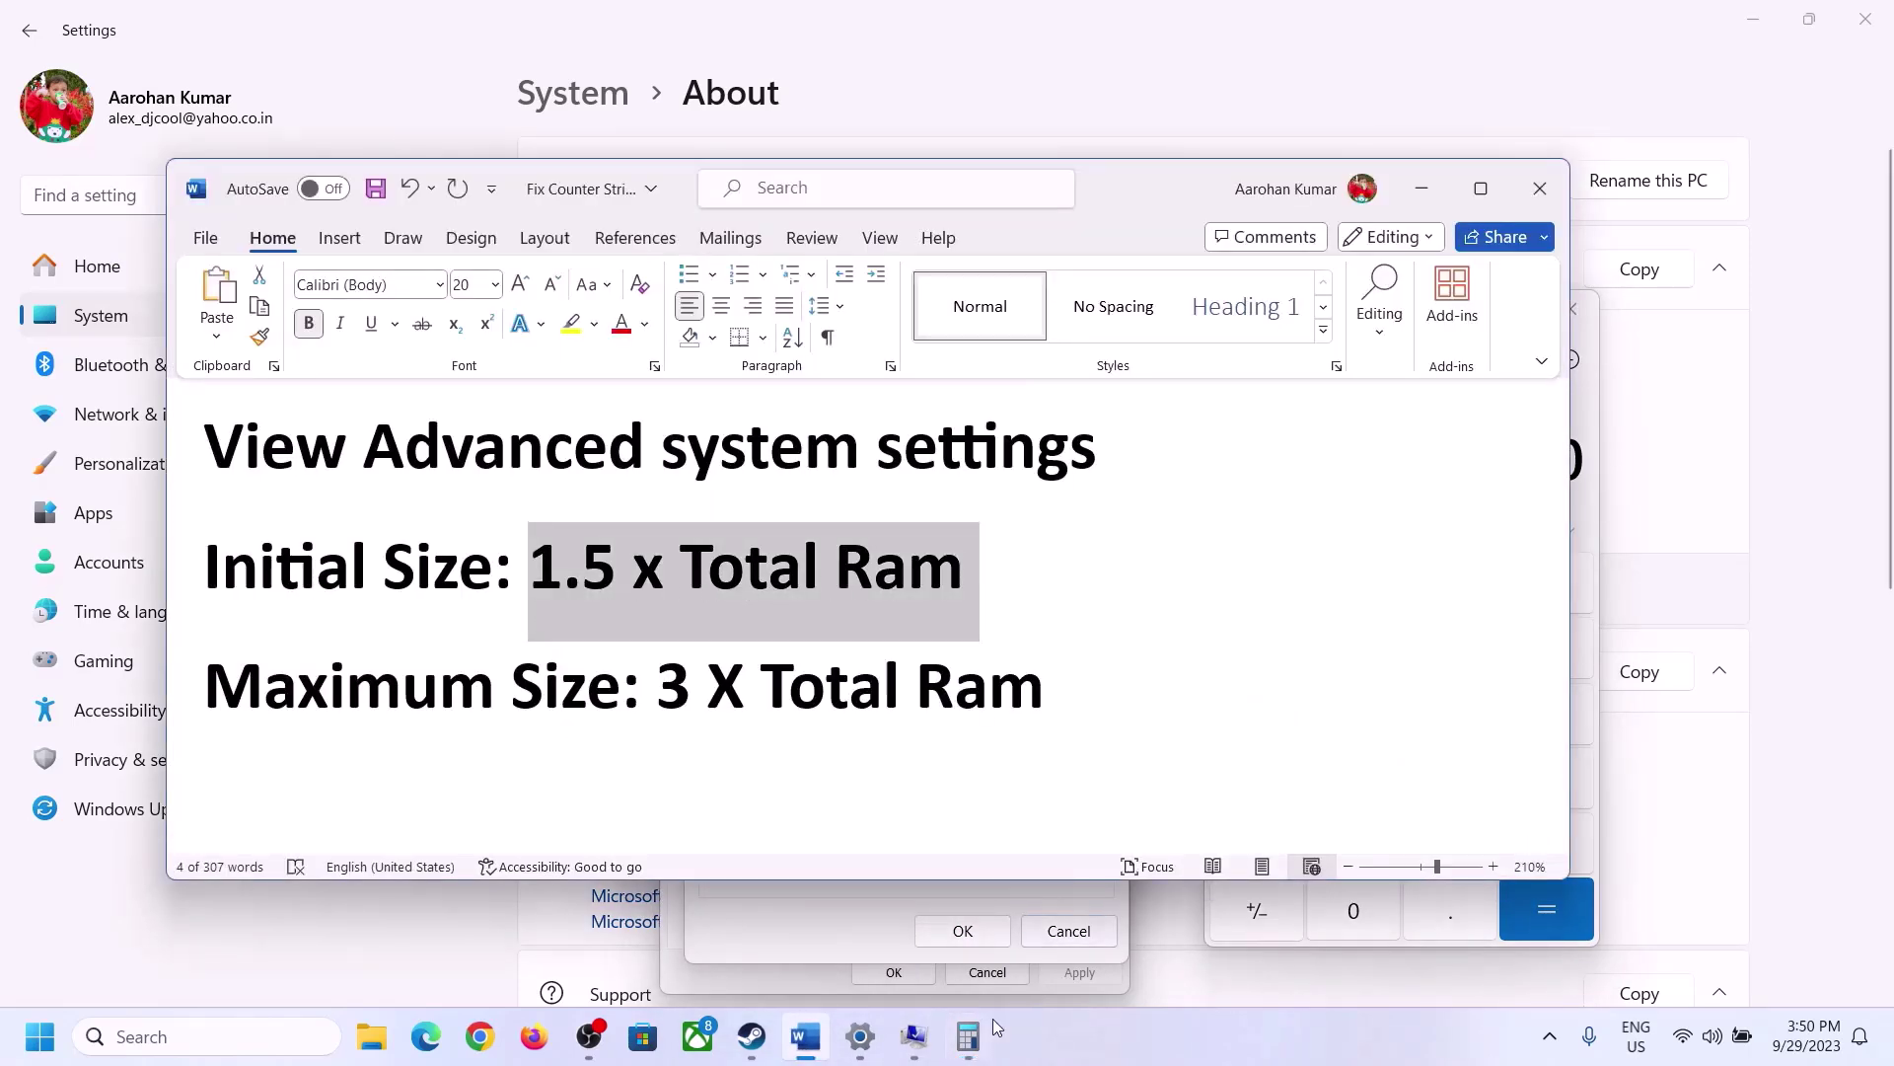
left_click(968, 1036)
left_click(1263, 848)
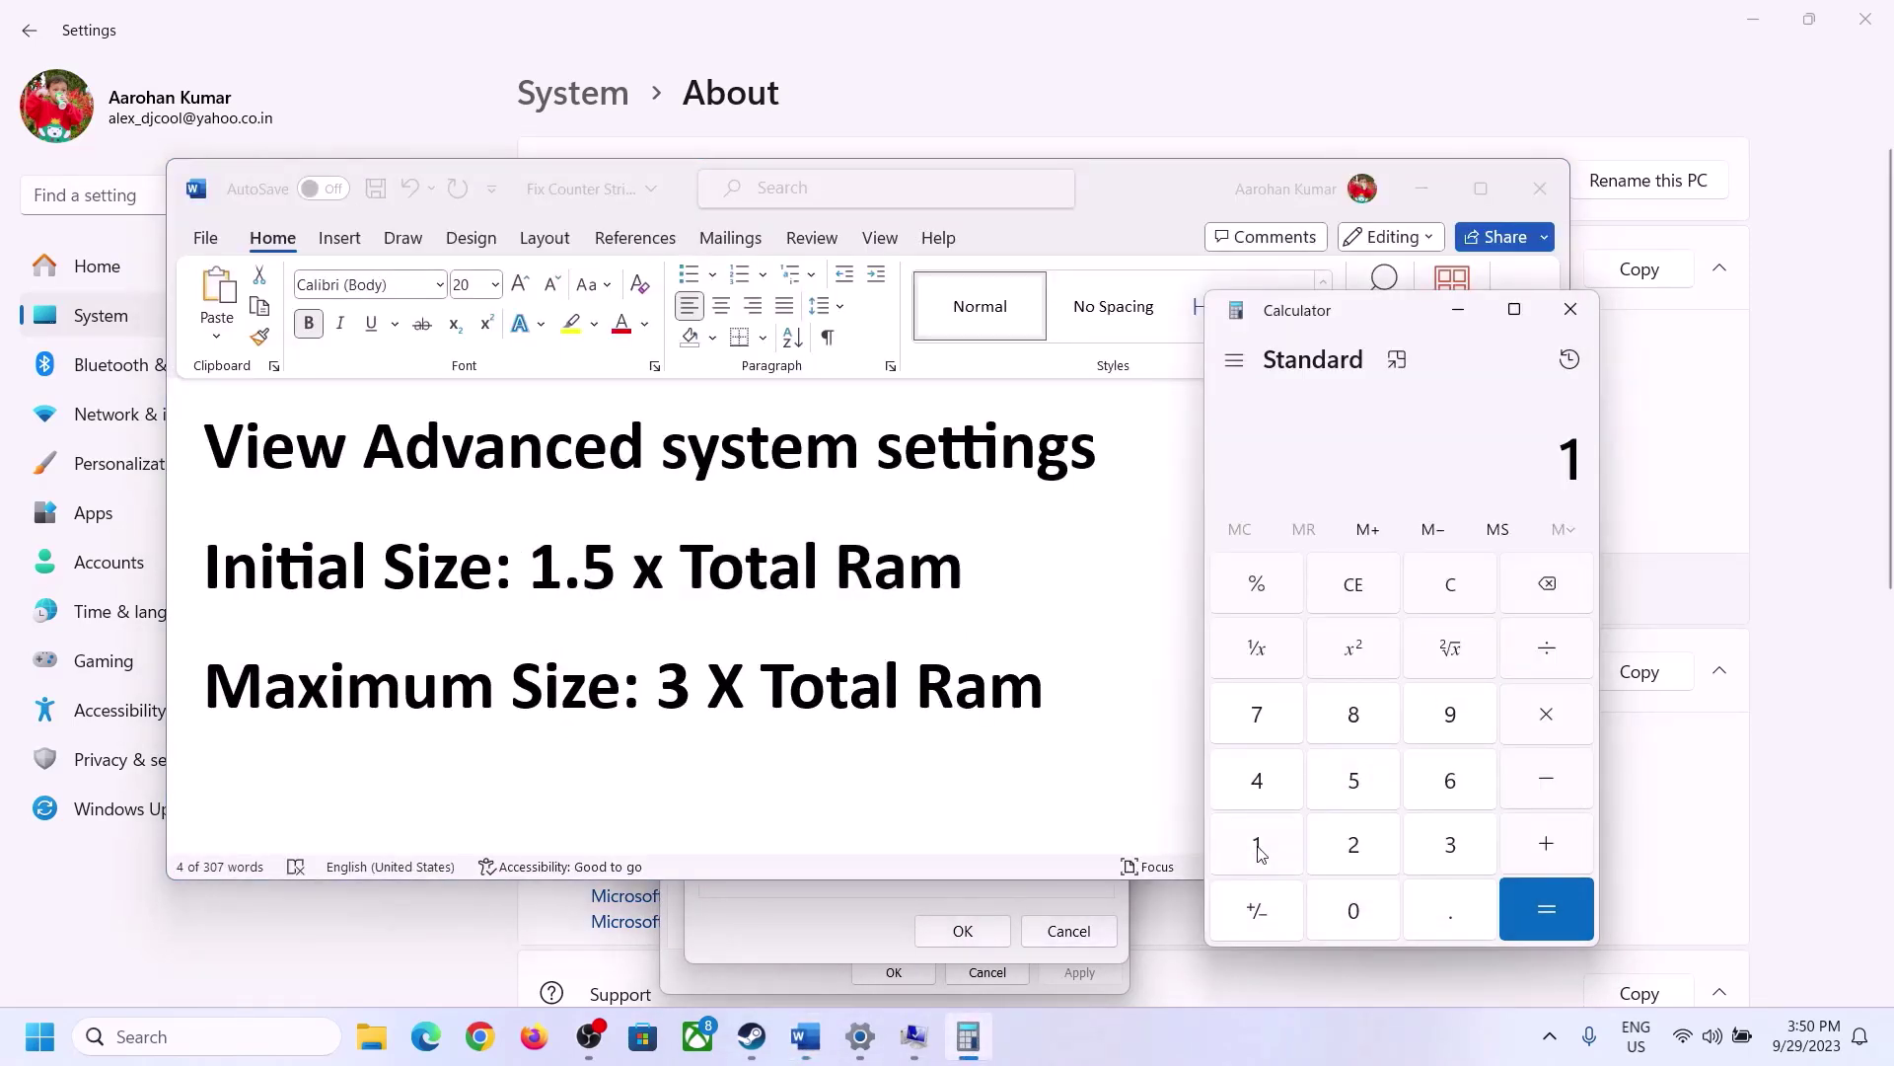
left_click(1444, 789)
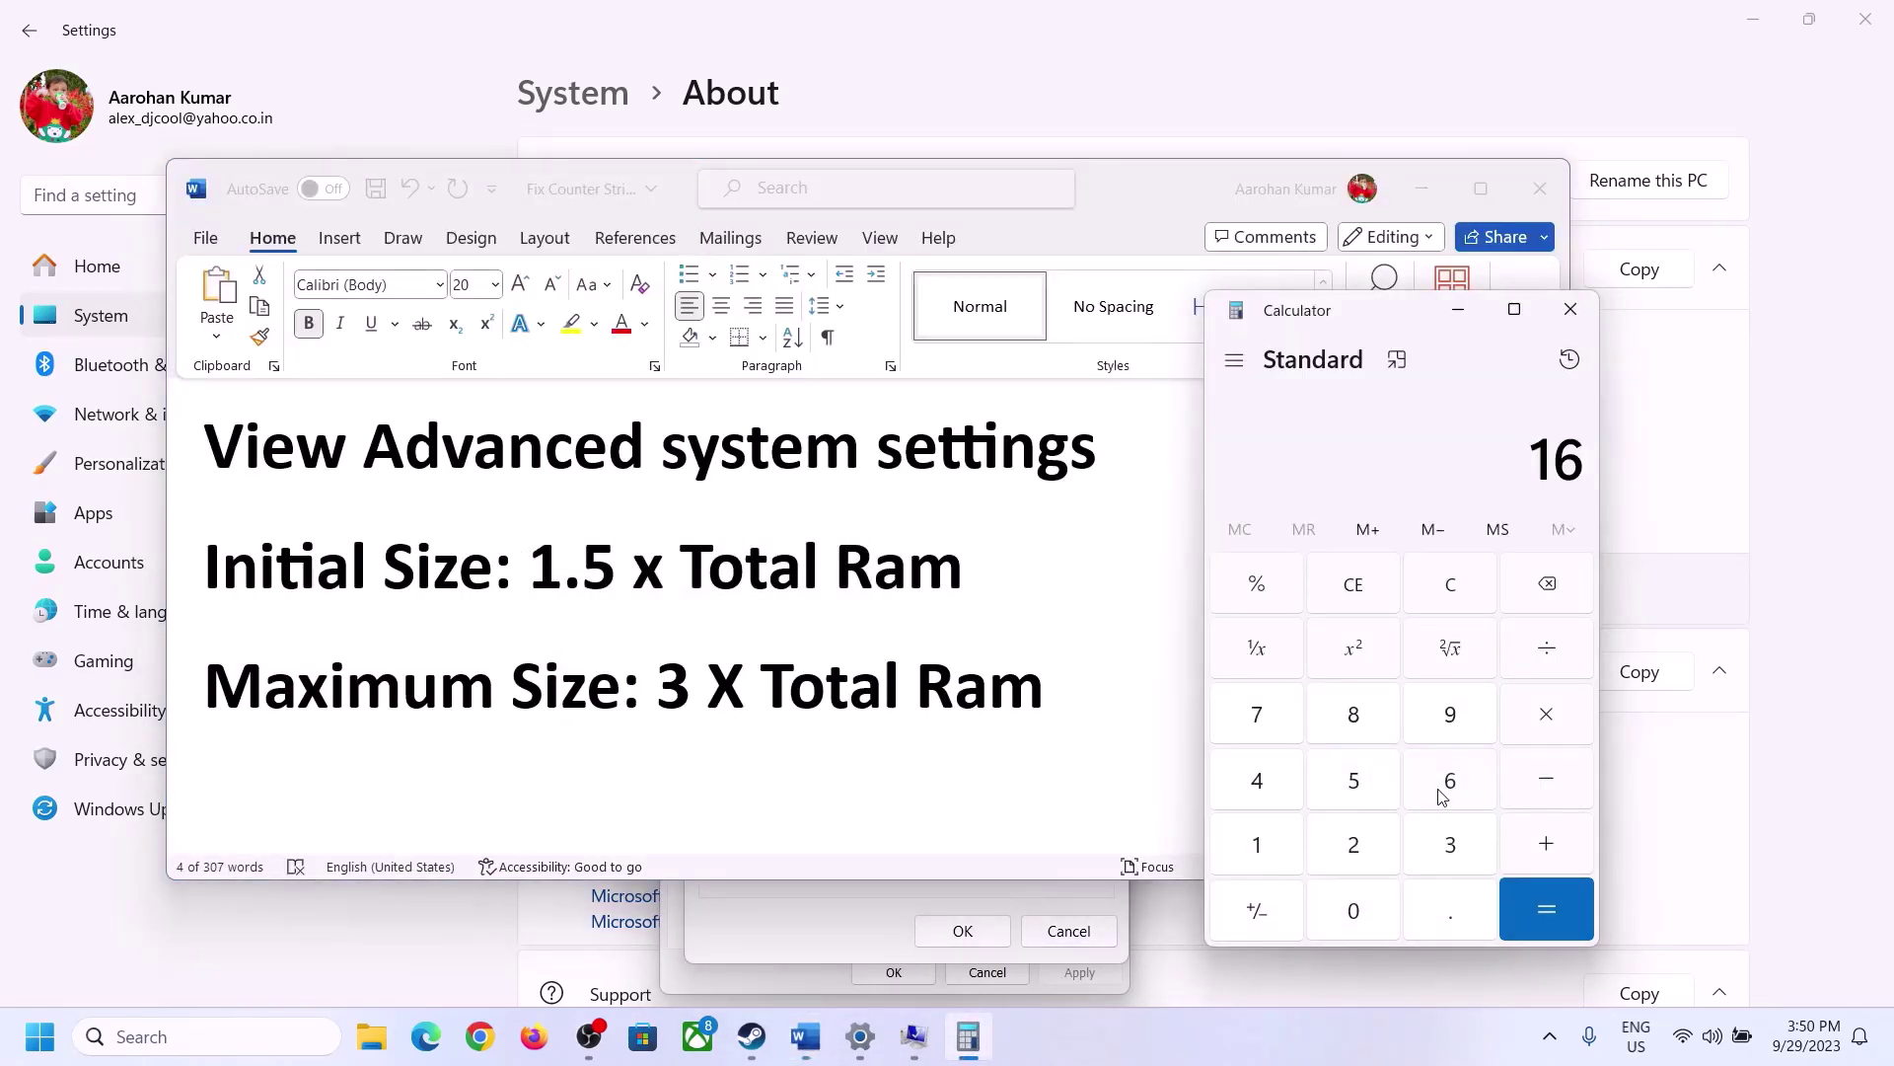
left_click(1452, 592)
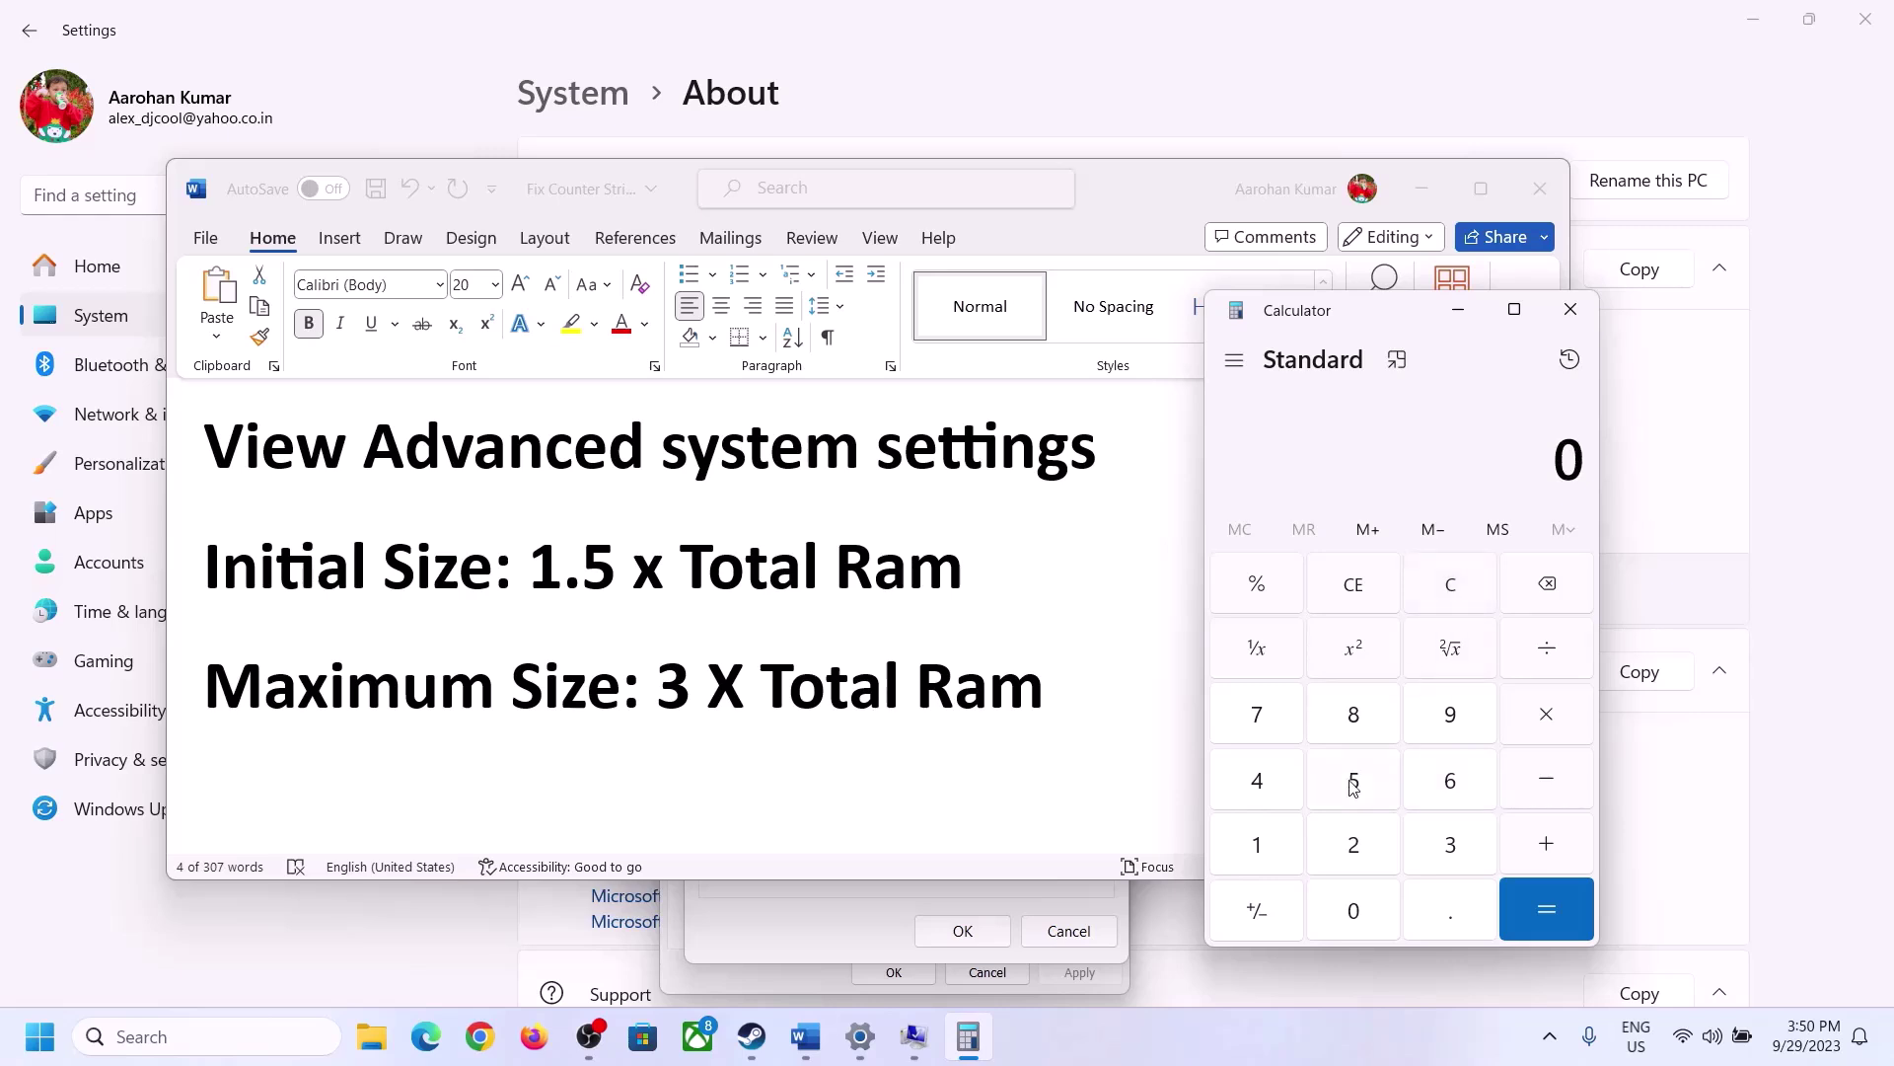
Step: Convert the 16 GB of installed RAM to megabytes by calculating 16 × 1024
left_click(1273, 847)
left_click(1421, 785)
left_click(1547, 728)
left_click(1255, 854)
left_click(1356, 927)
left_click(1360, 857)
left_click(1271, 795)
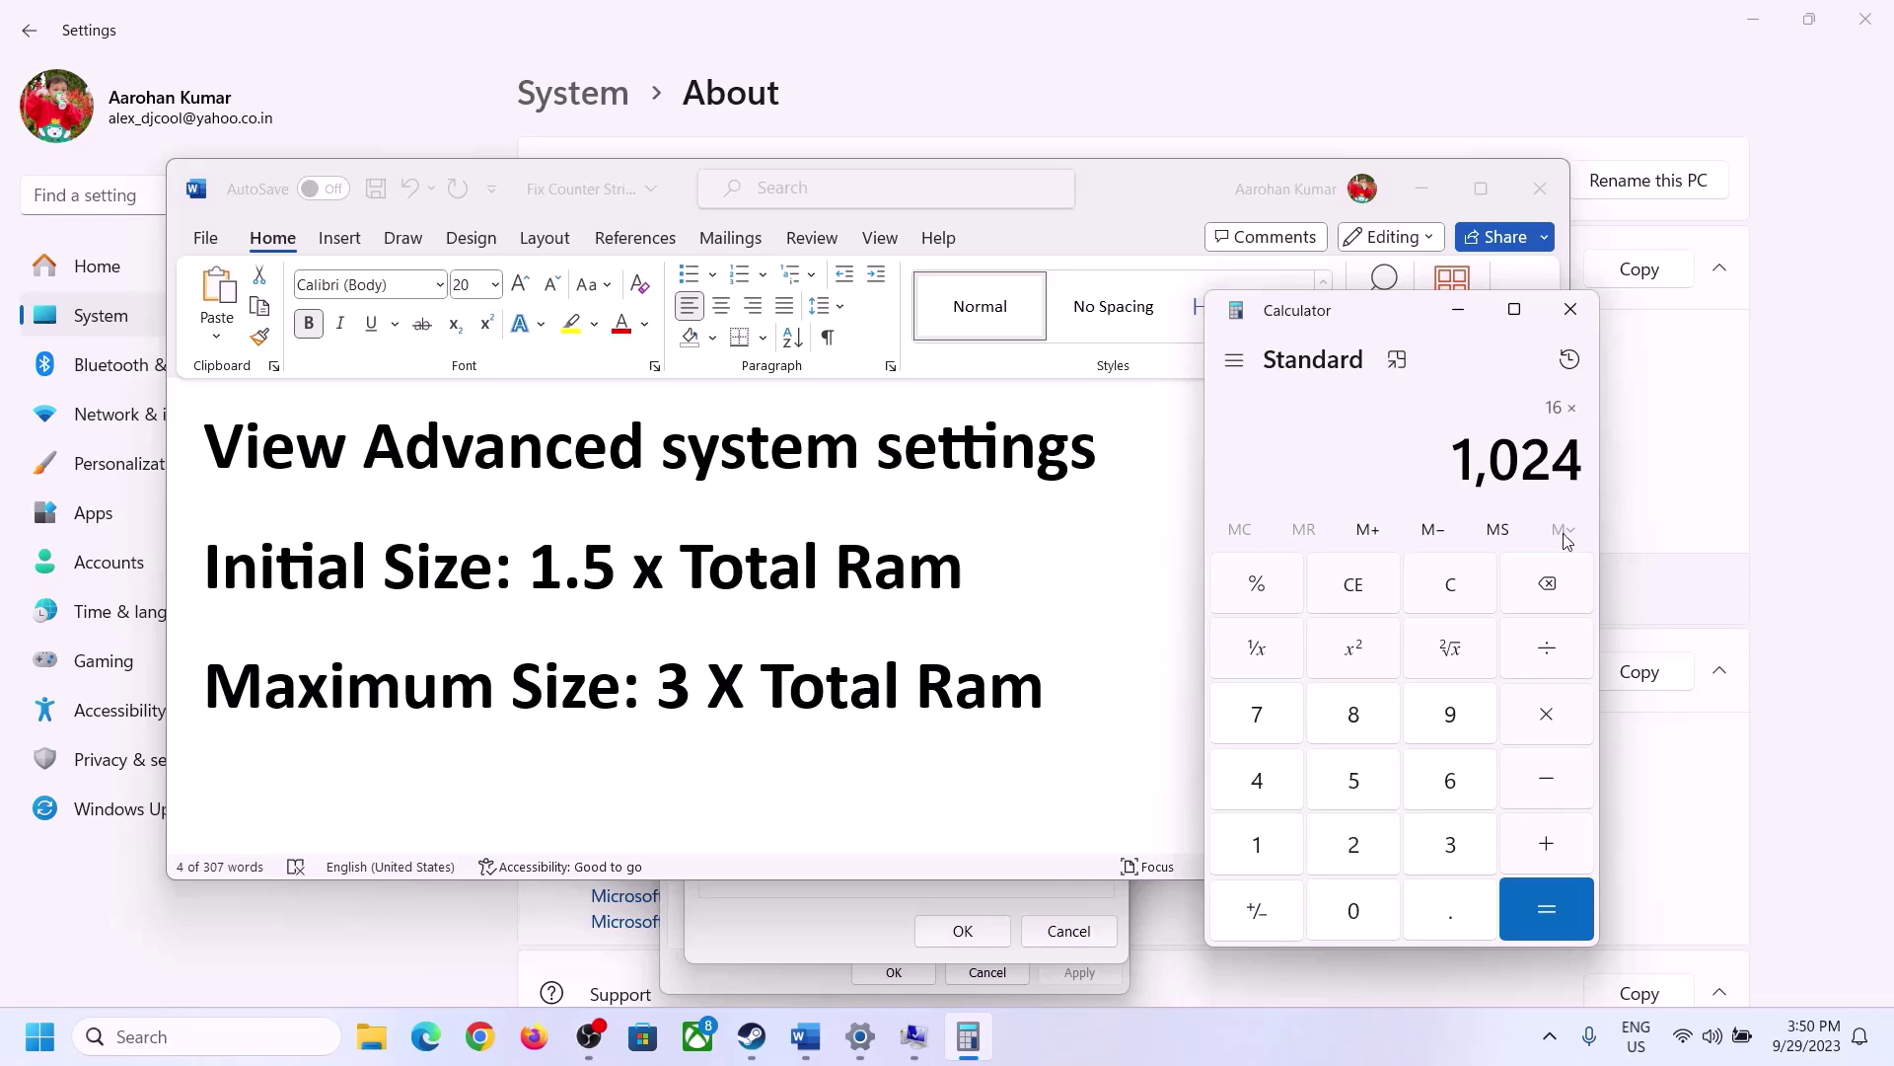
left_click(1545, 909)
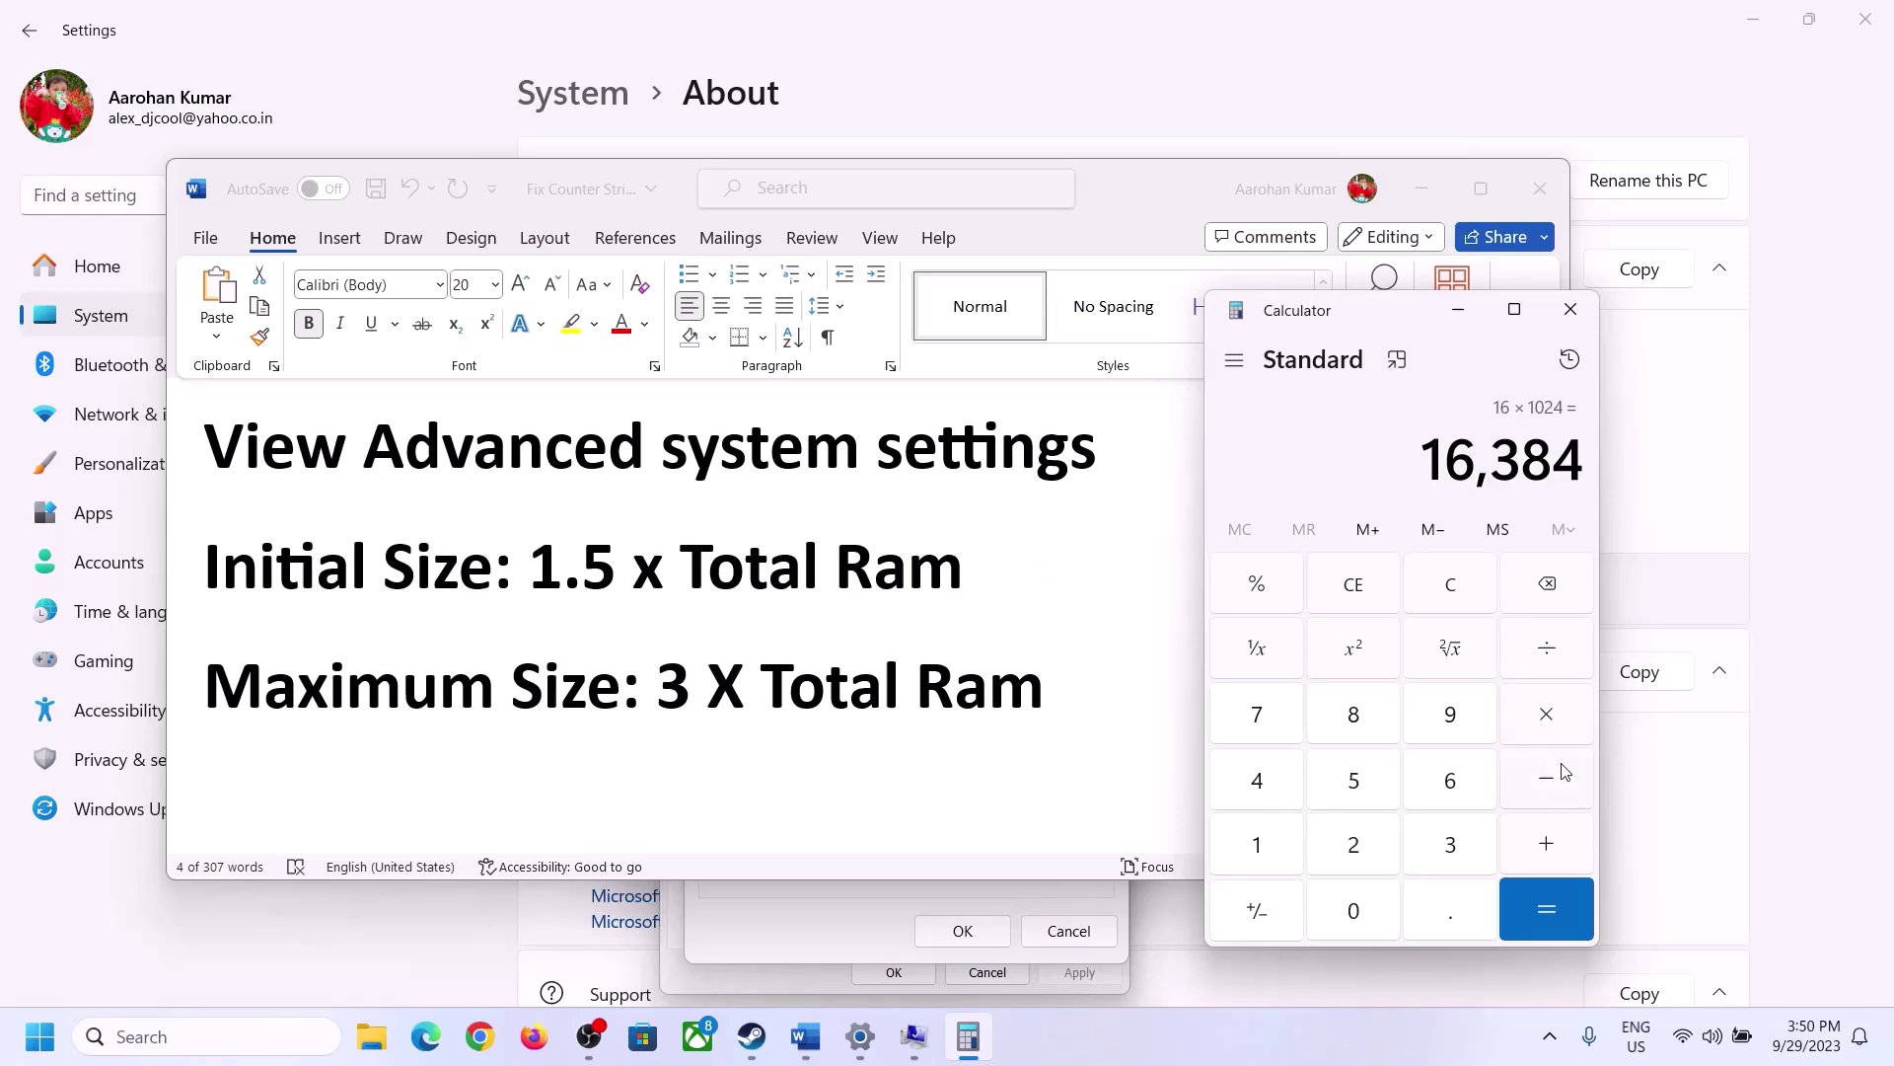
Step: Multiply the RAM size in megabytes by 1.5 to get the initial paging file size
left_click(1547, 714)
left_click(1256, 845)
left_click(1447, 923)
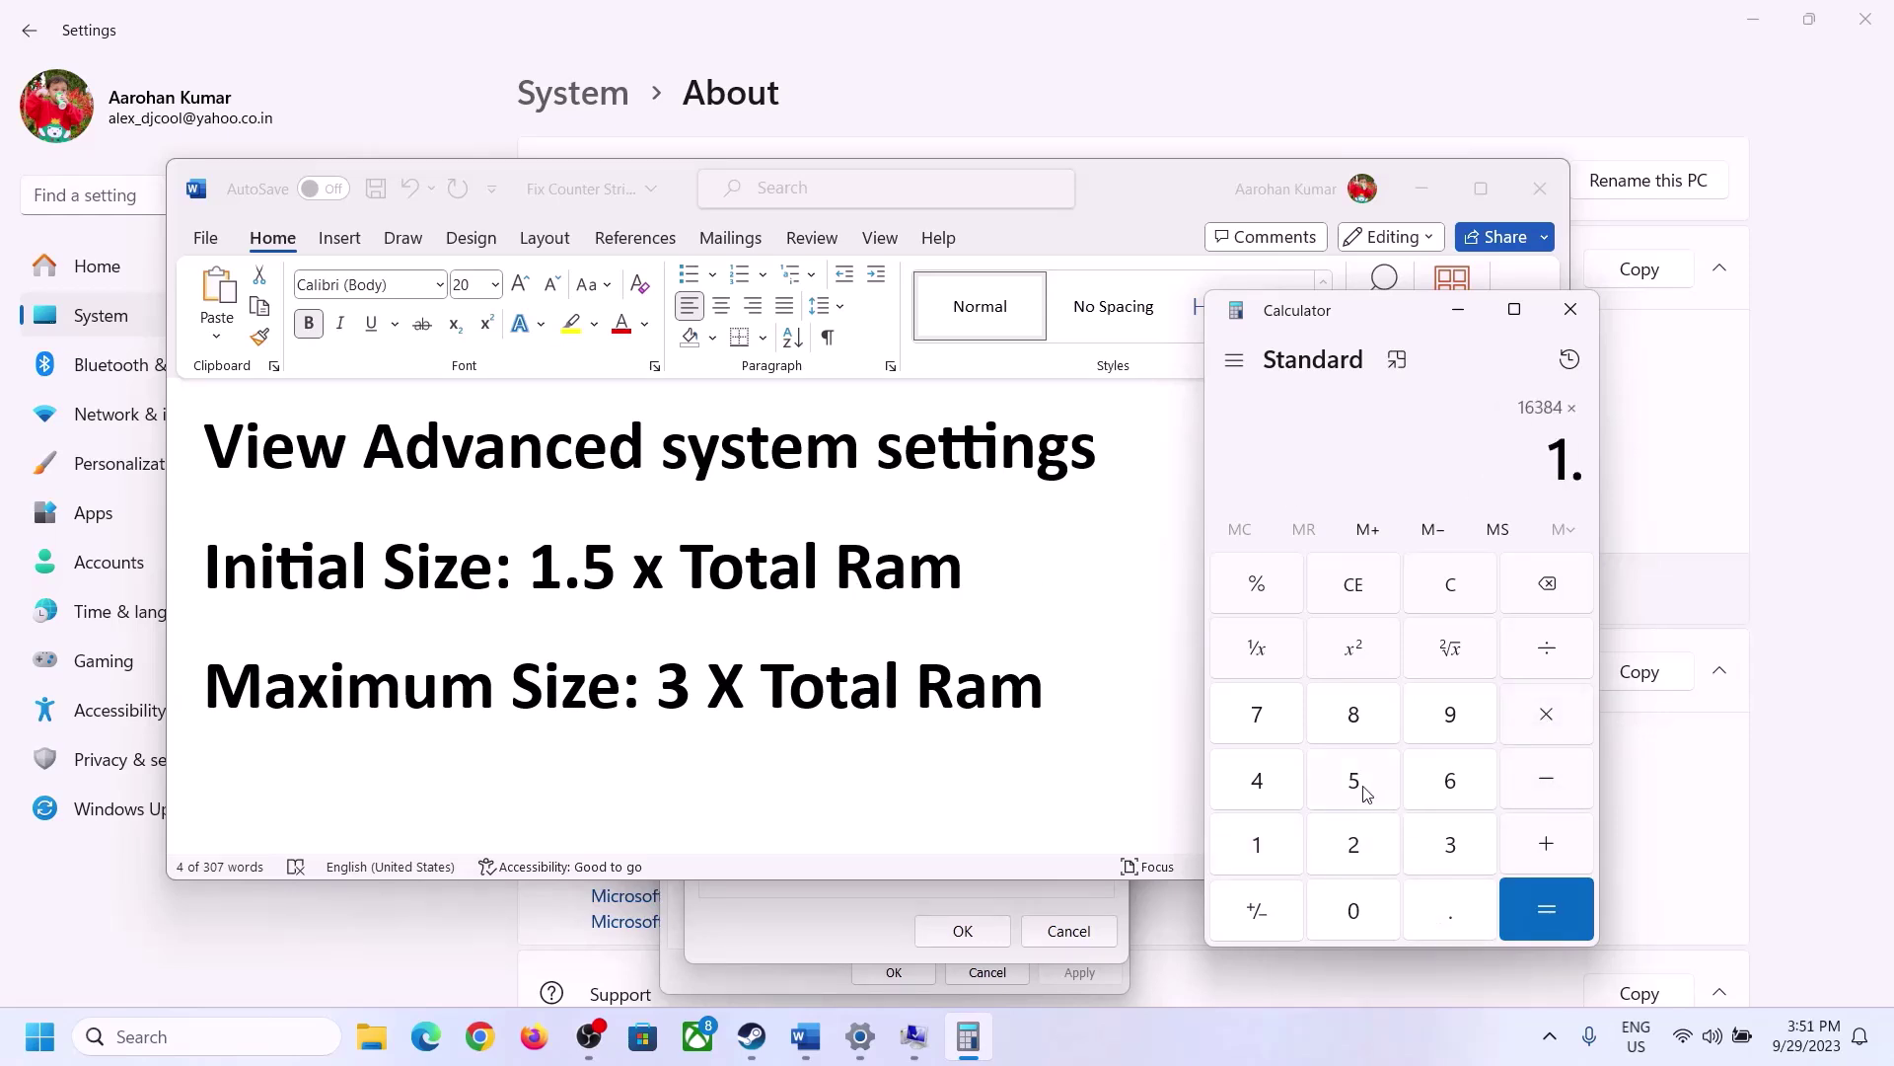
left_click(1354, 781)
left_click(1547, 905)
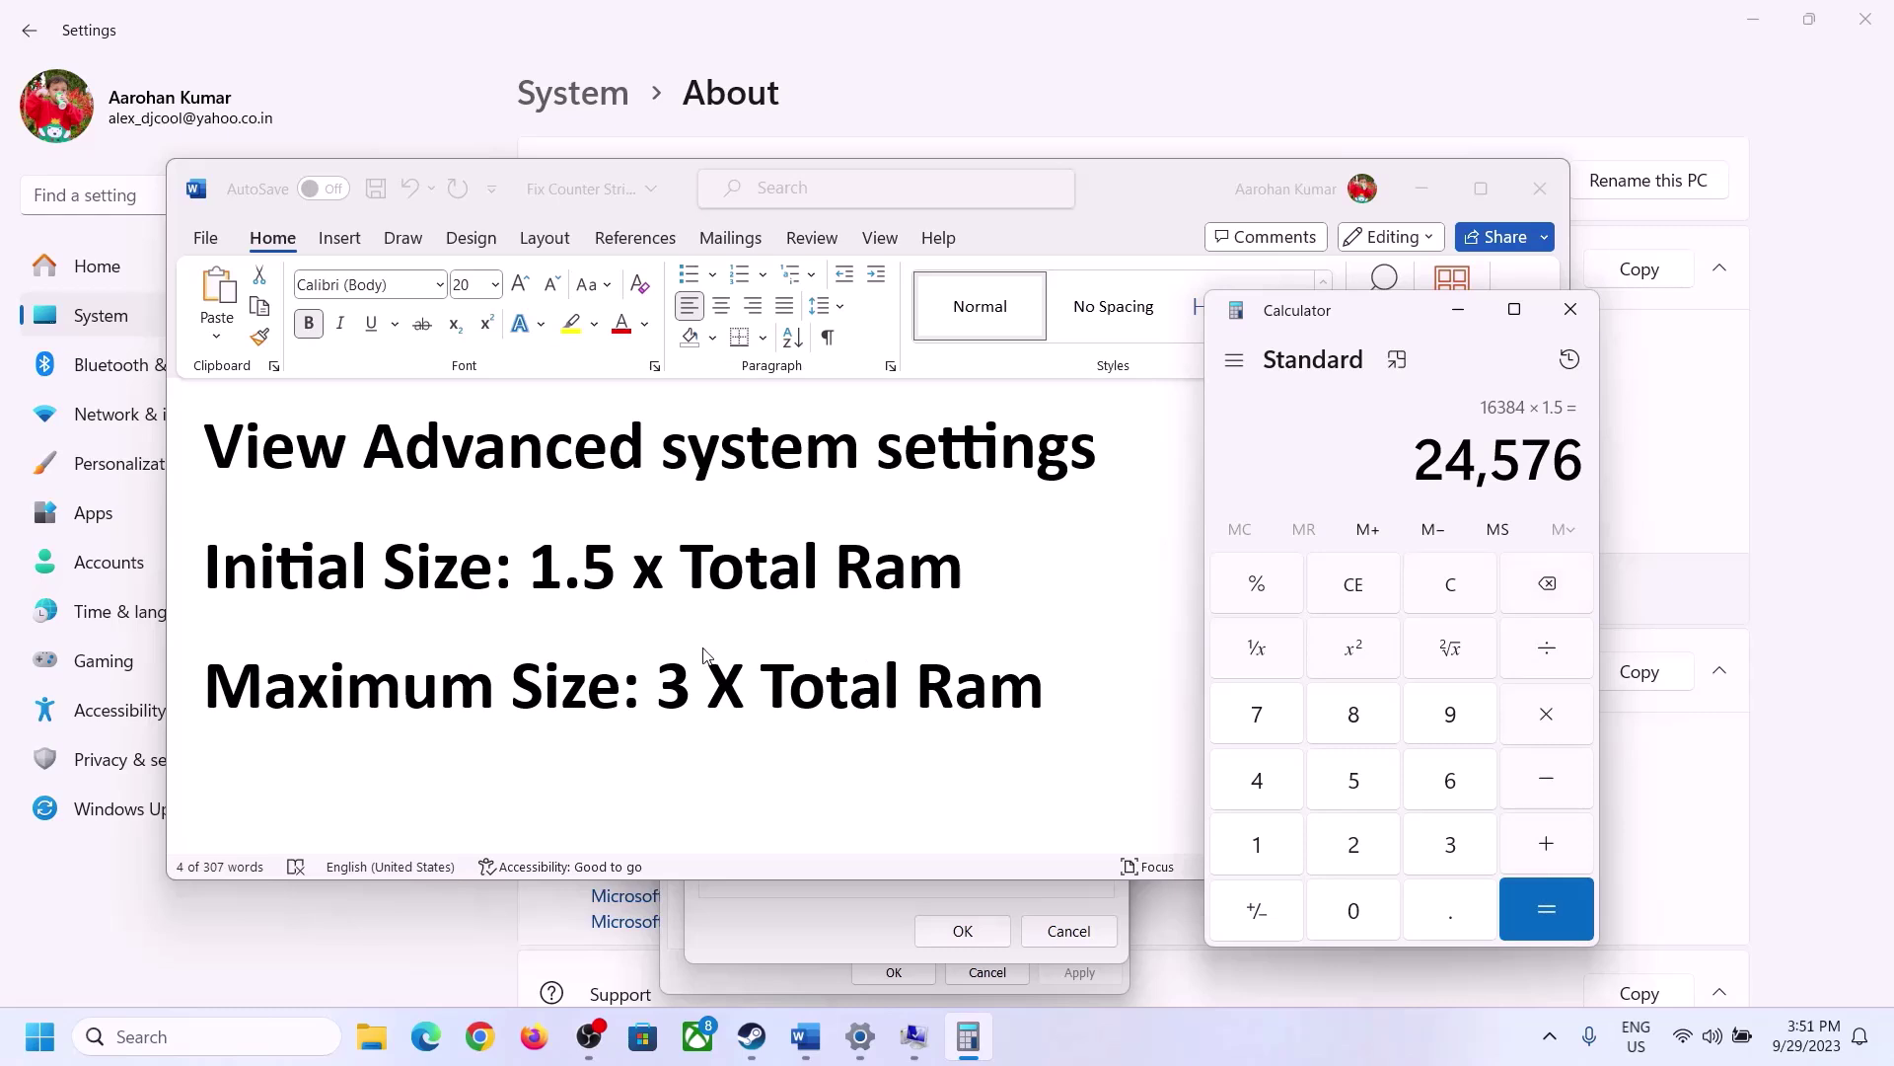
Step: Set the custom initial size of drive C:'s paging file to 24576 MB and activate the maximum size entry
left_click(913, 893)
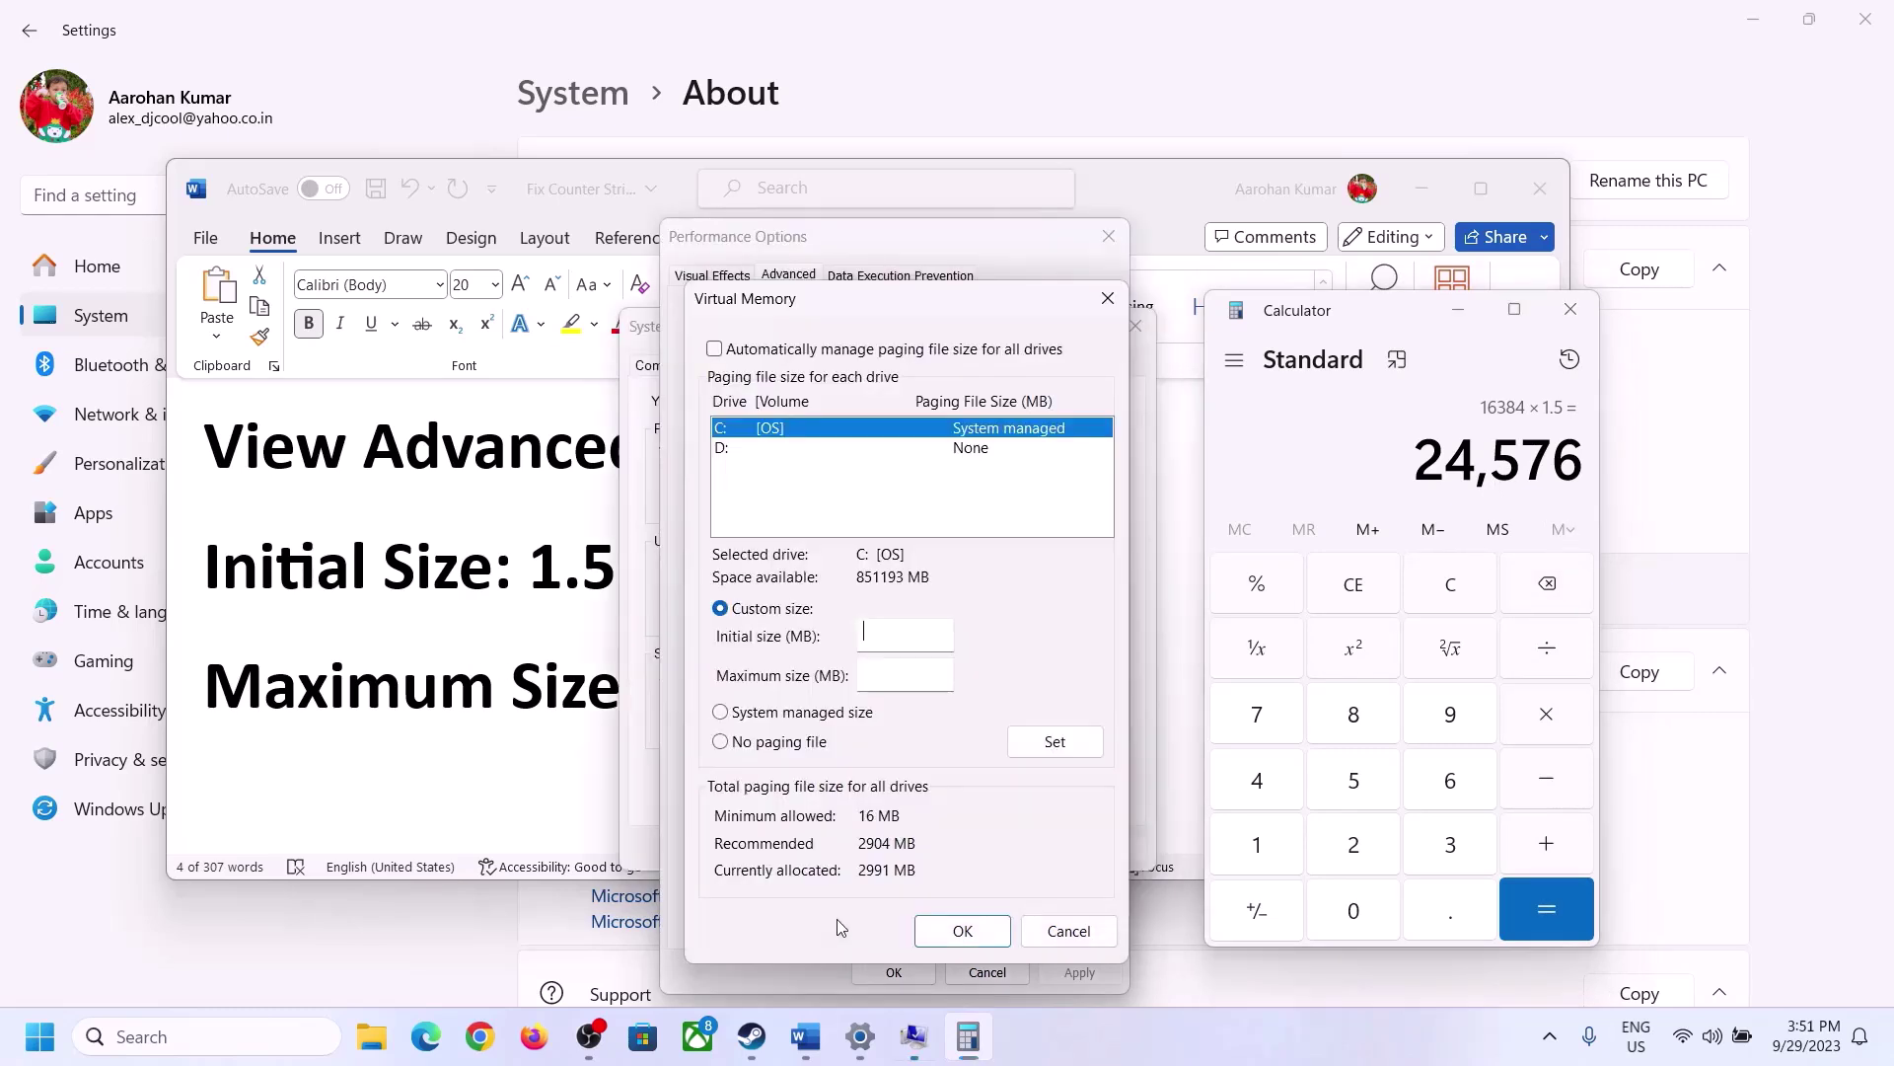
type("24576")
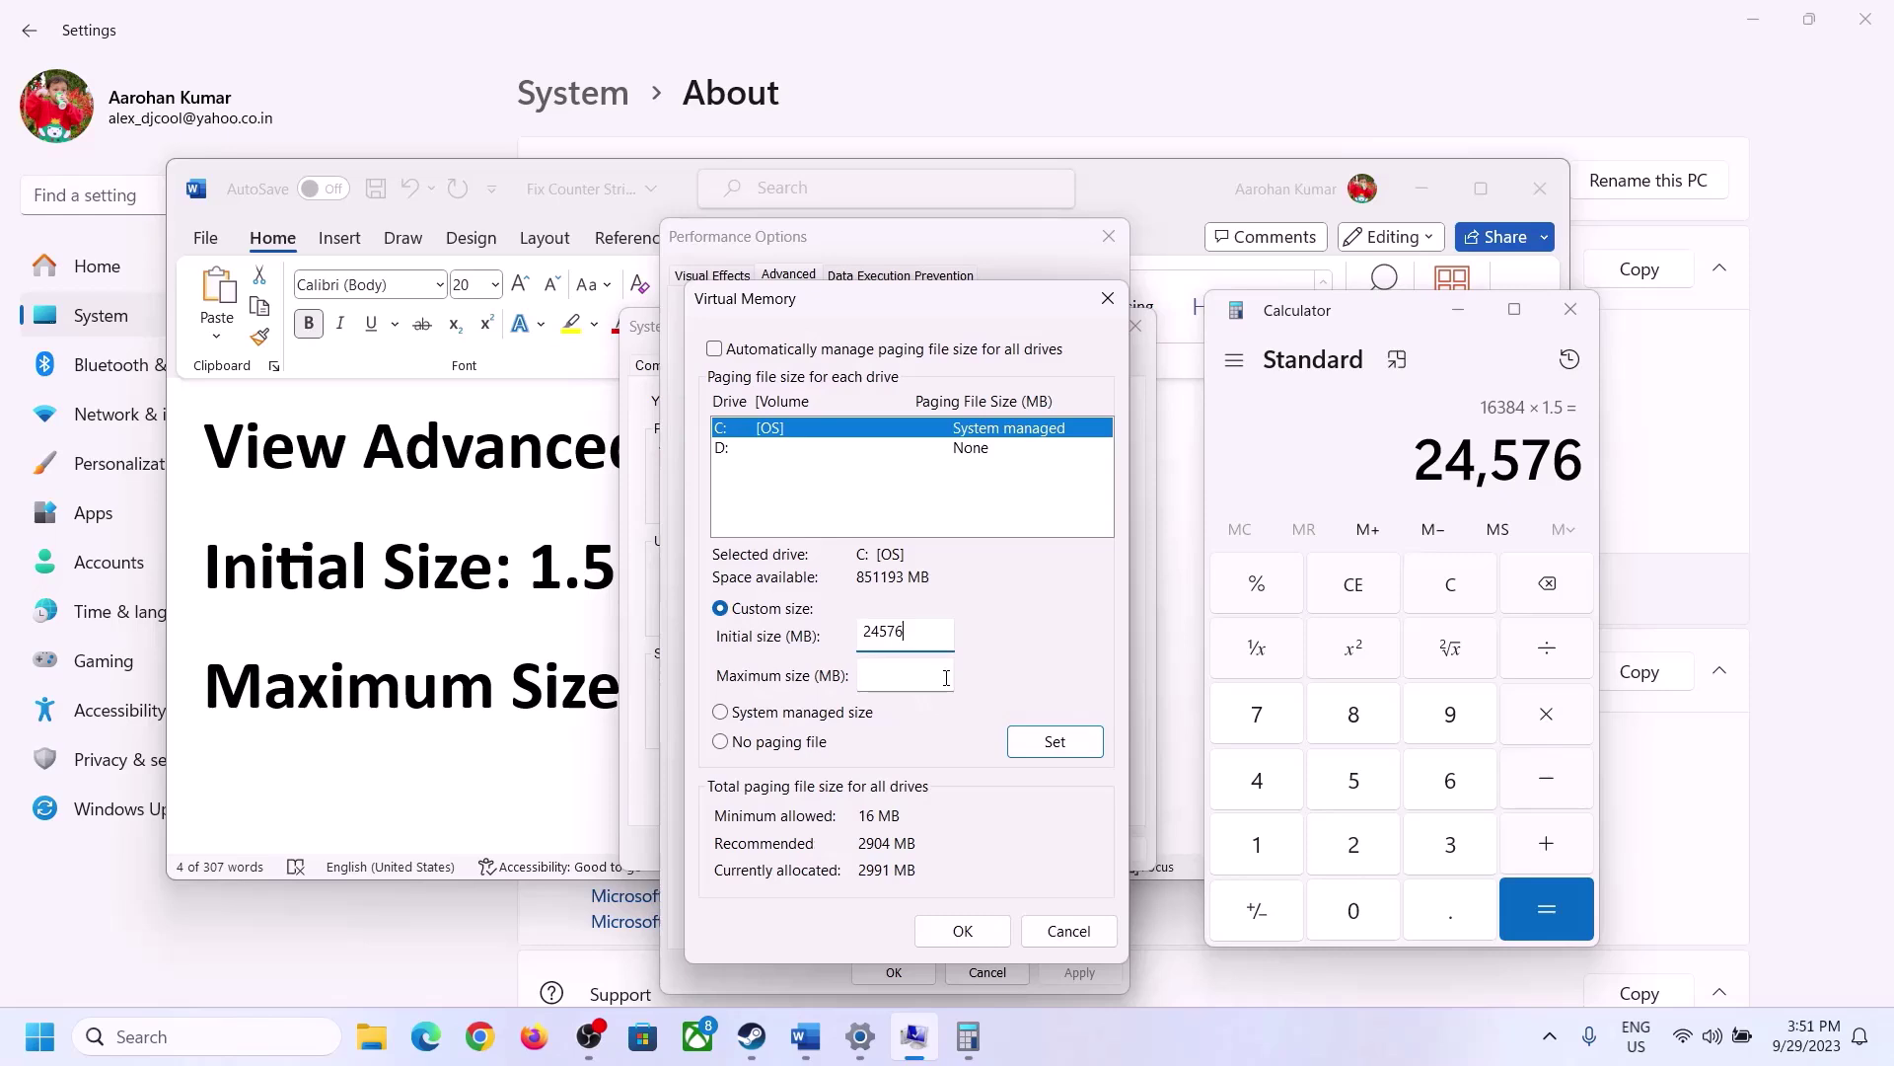
left_click(946, 675)
Step: Bring the guide's maximum size formula into view and clear the previous result in Calculator
left_click(548, 688)
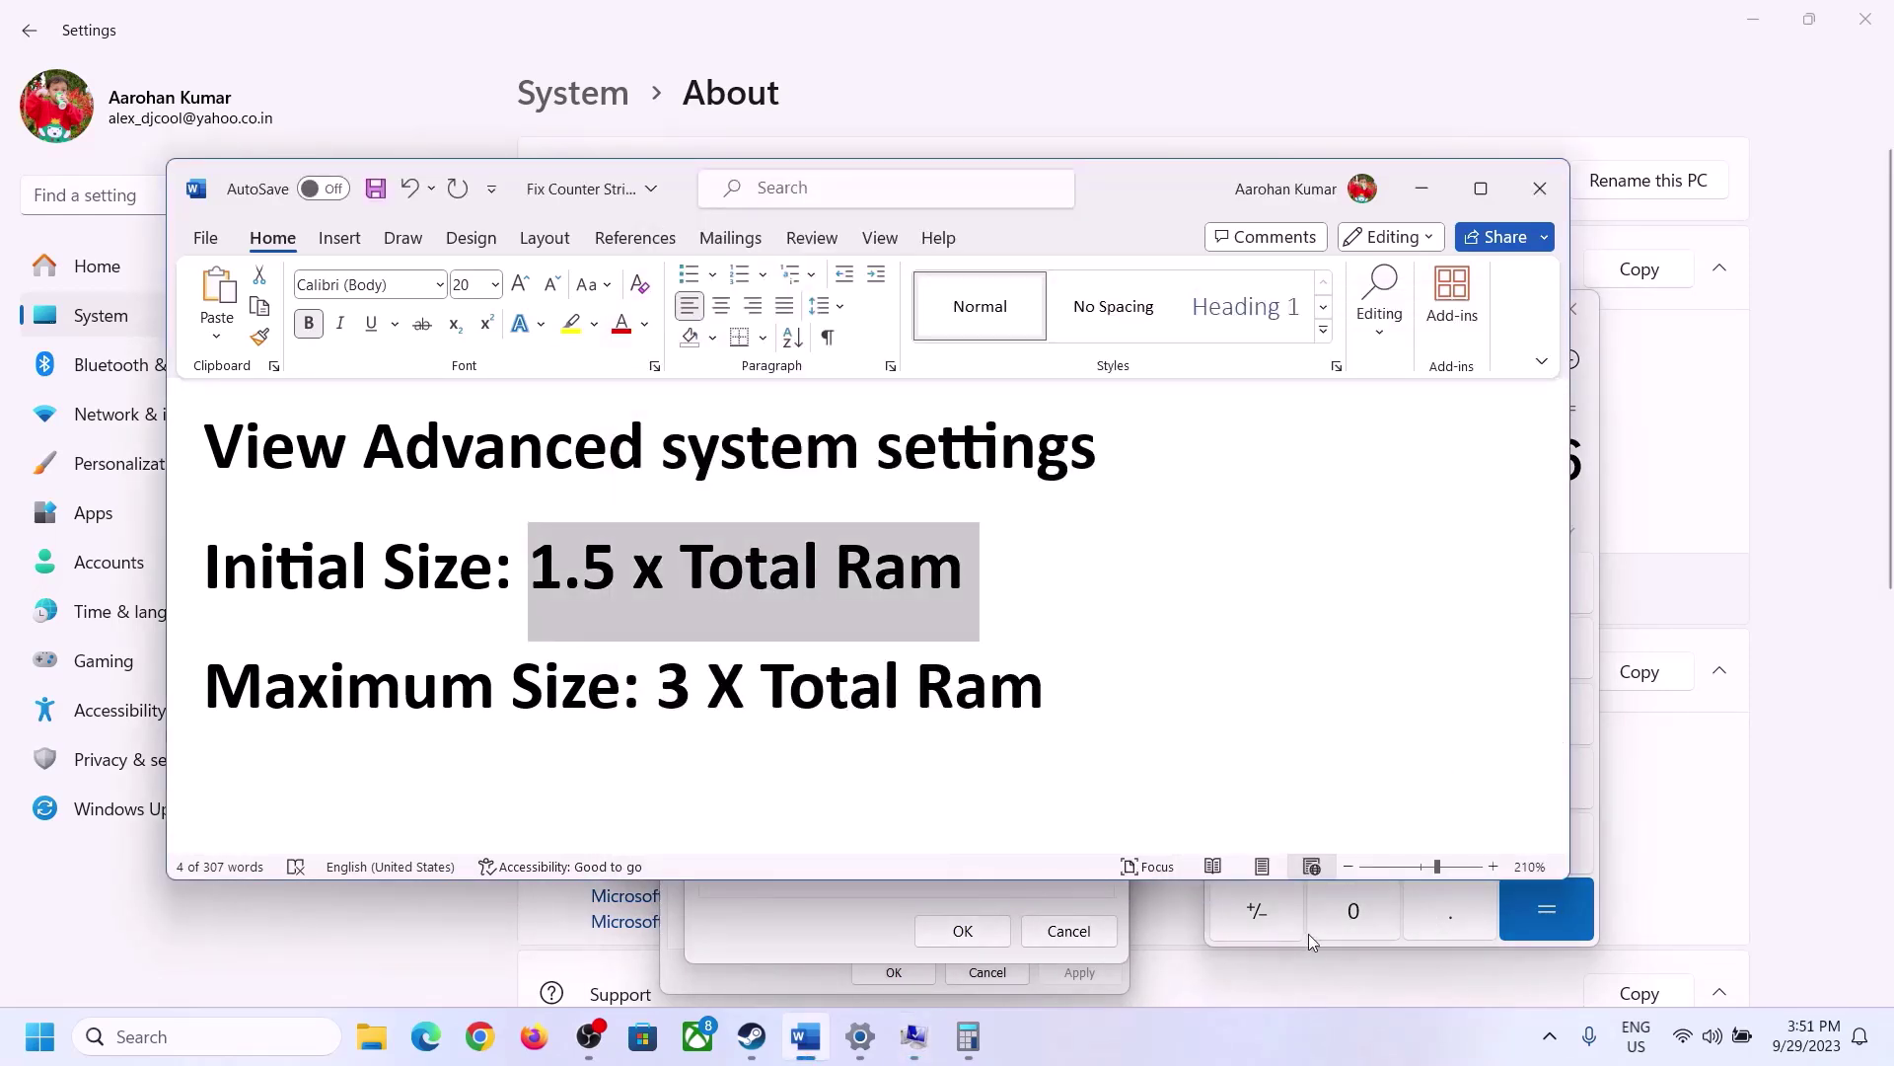
left_click(1591, 514)
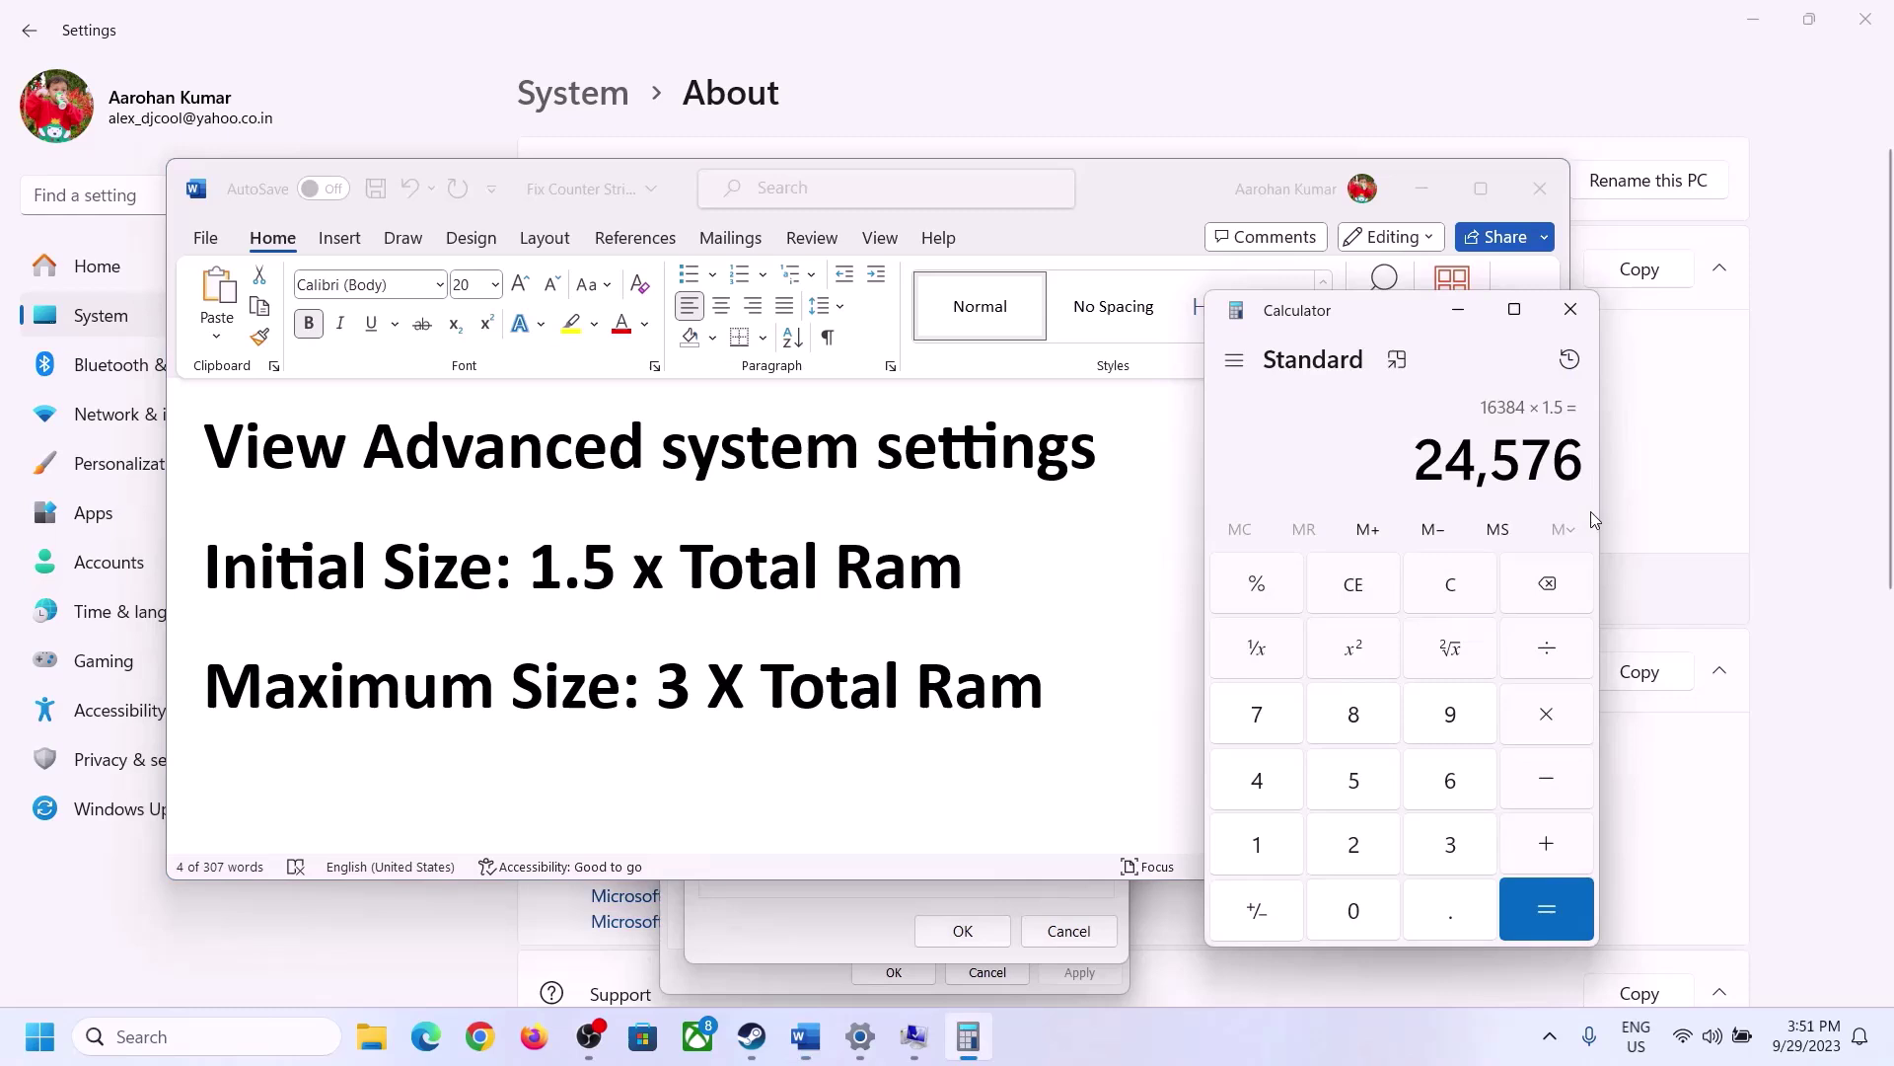
left_click(1451, 584)
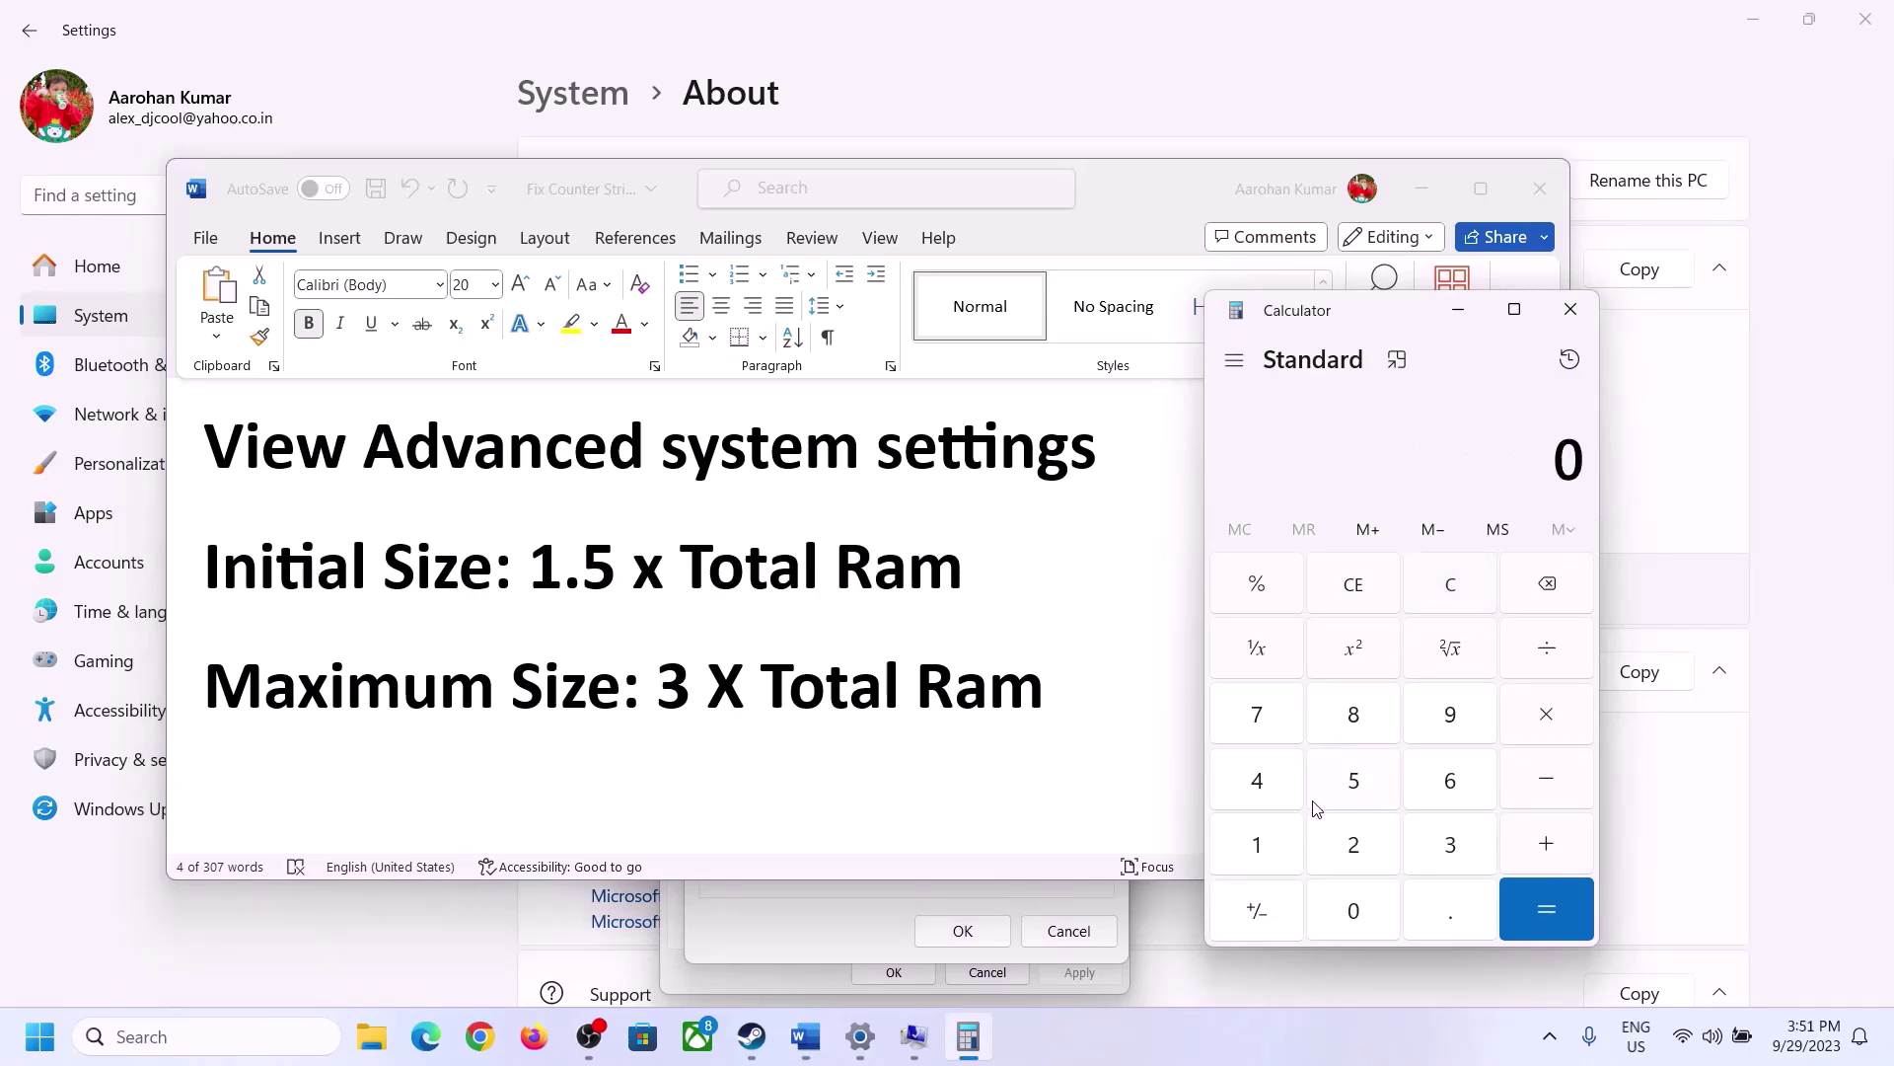
Step: Recheck the installed RAM on the About page and convert its 16 GB to megabytes by calculating 16 × 1024
left_click(877, 1047)
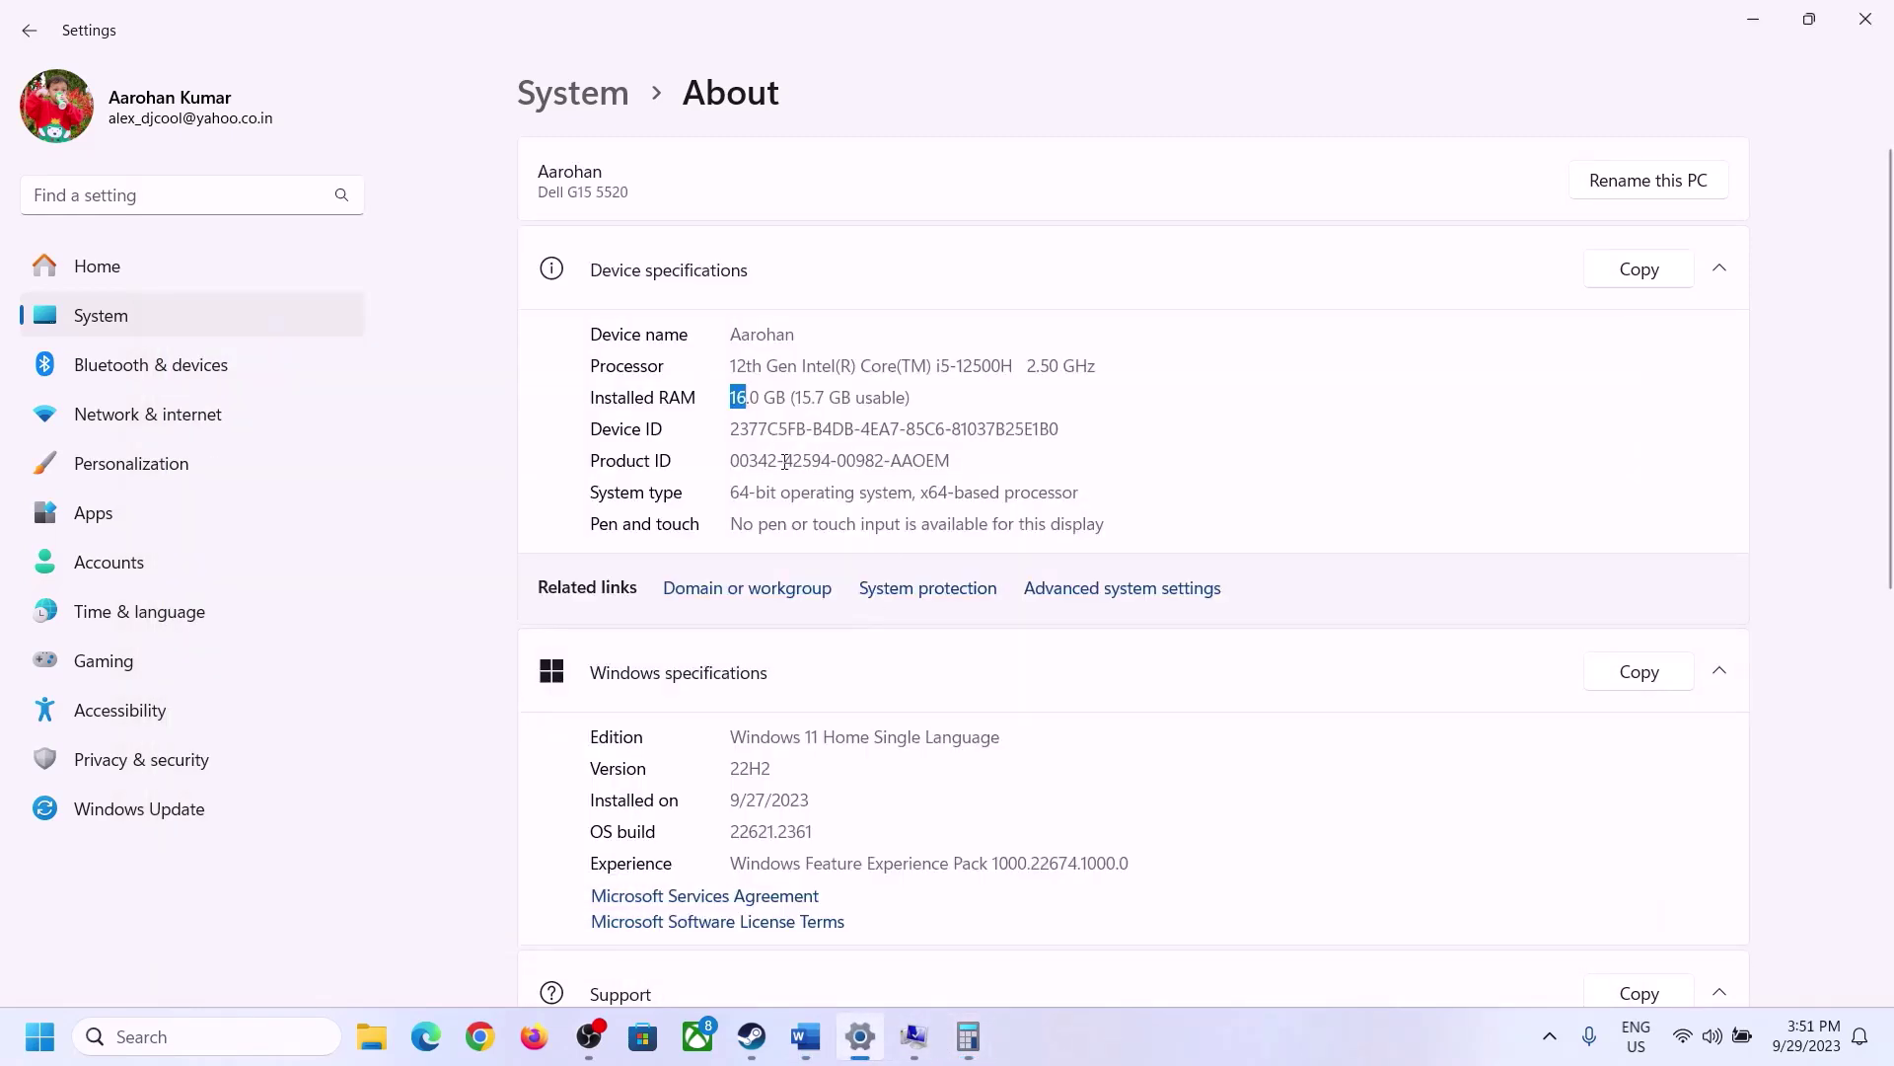
left_click(969, 1031)
left_click(1278, 839)
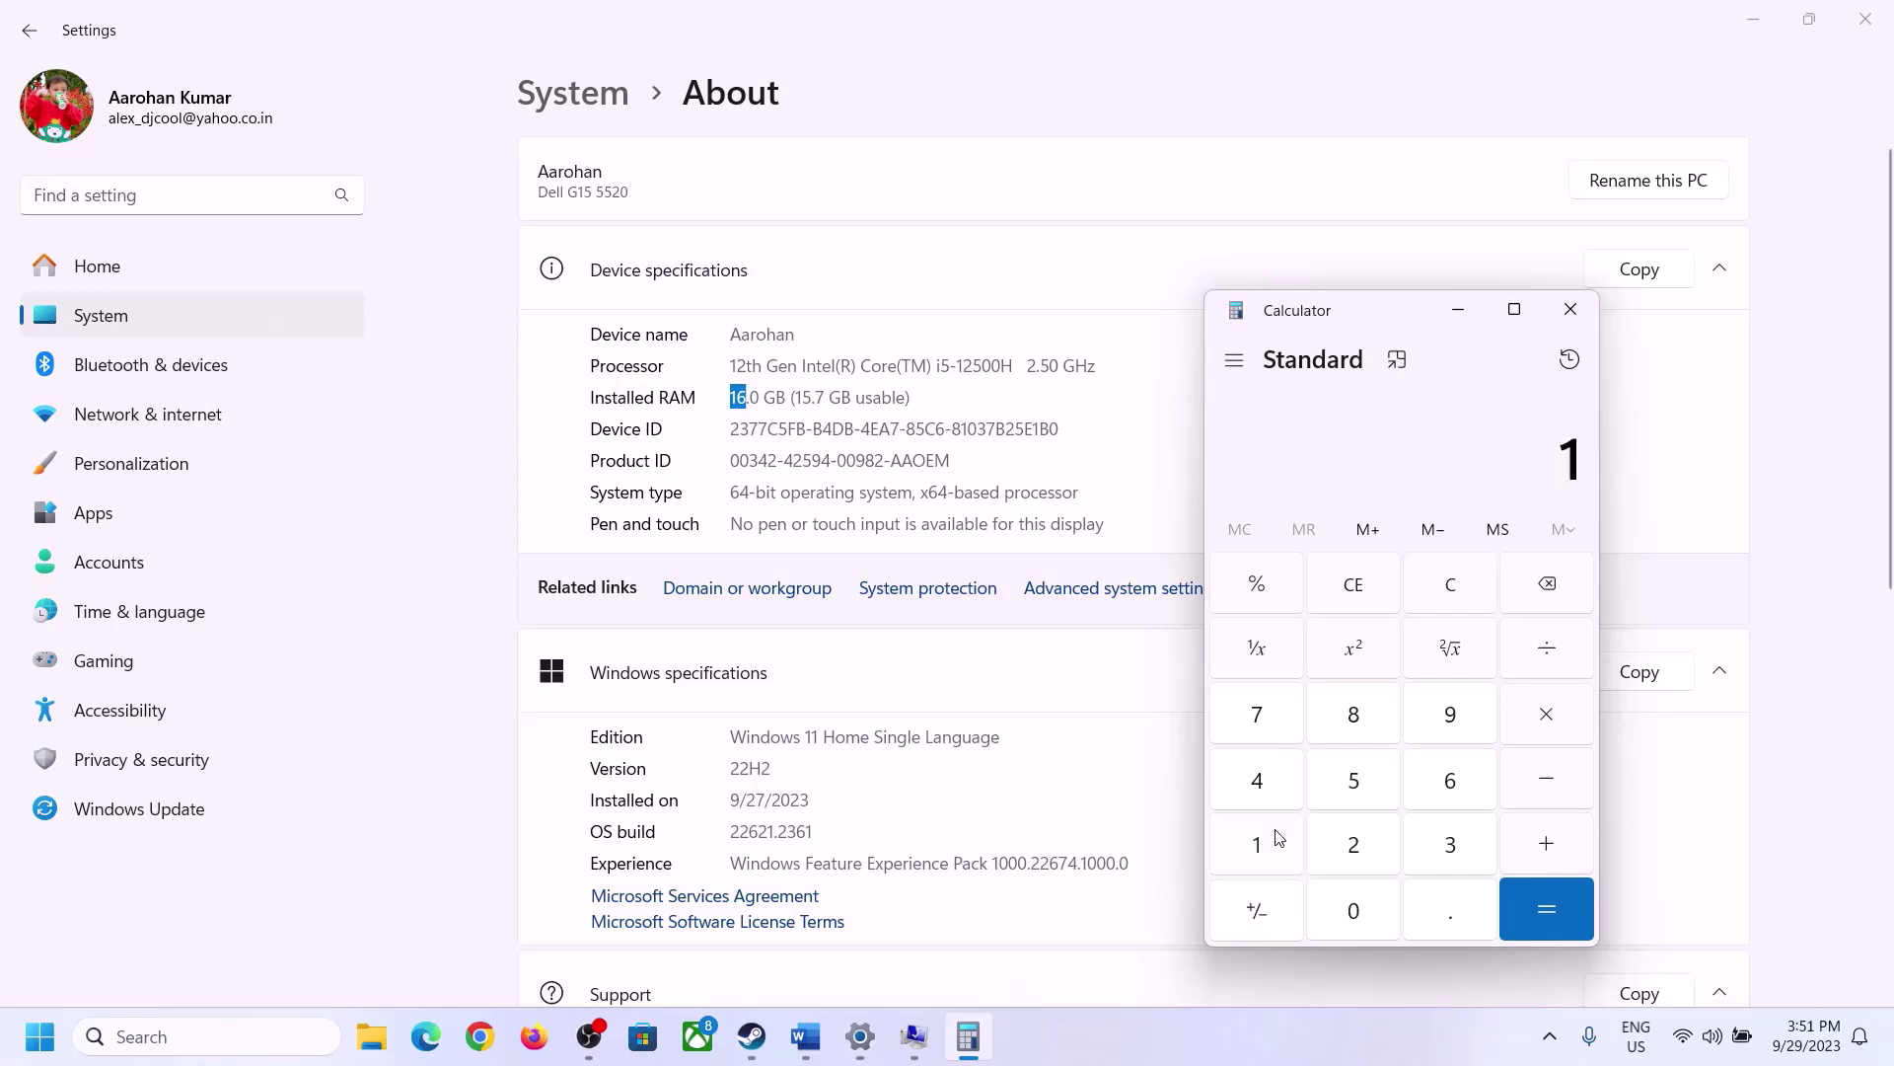
left_click(1446, 783)
left_click(1535, 715)
left_click(1267, 832)
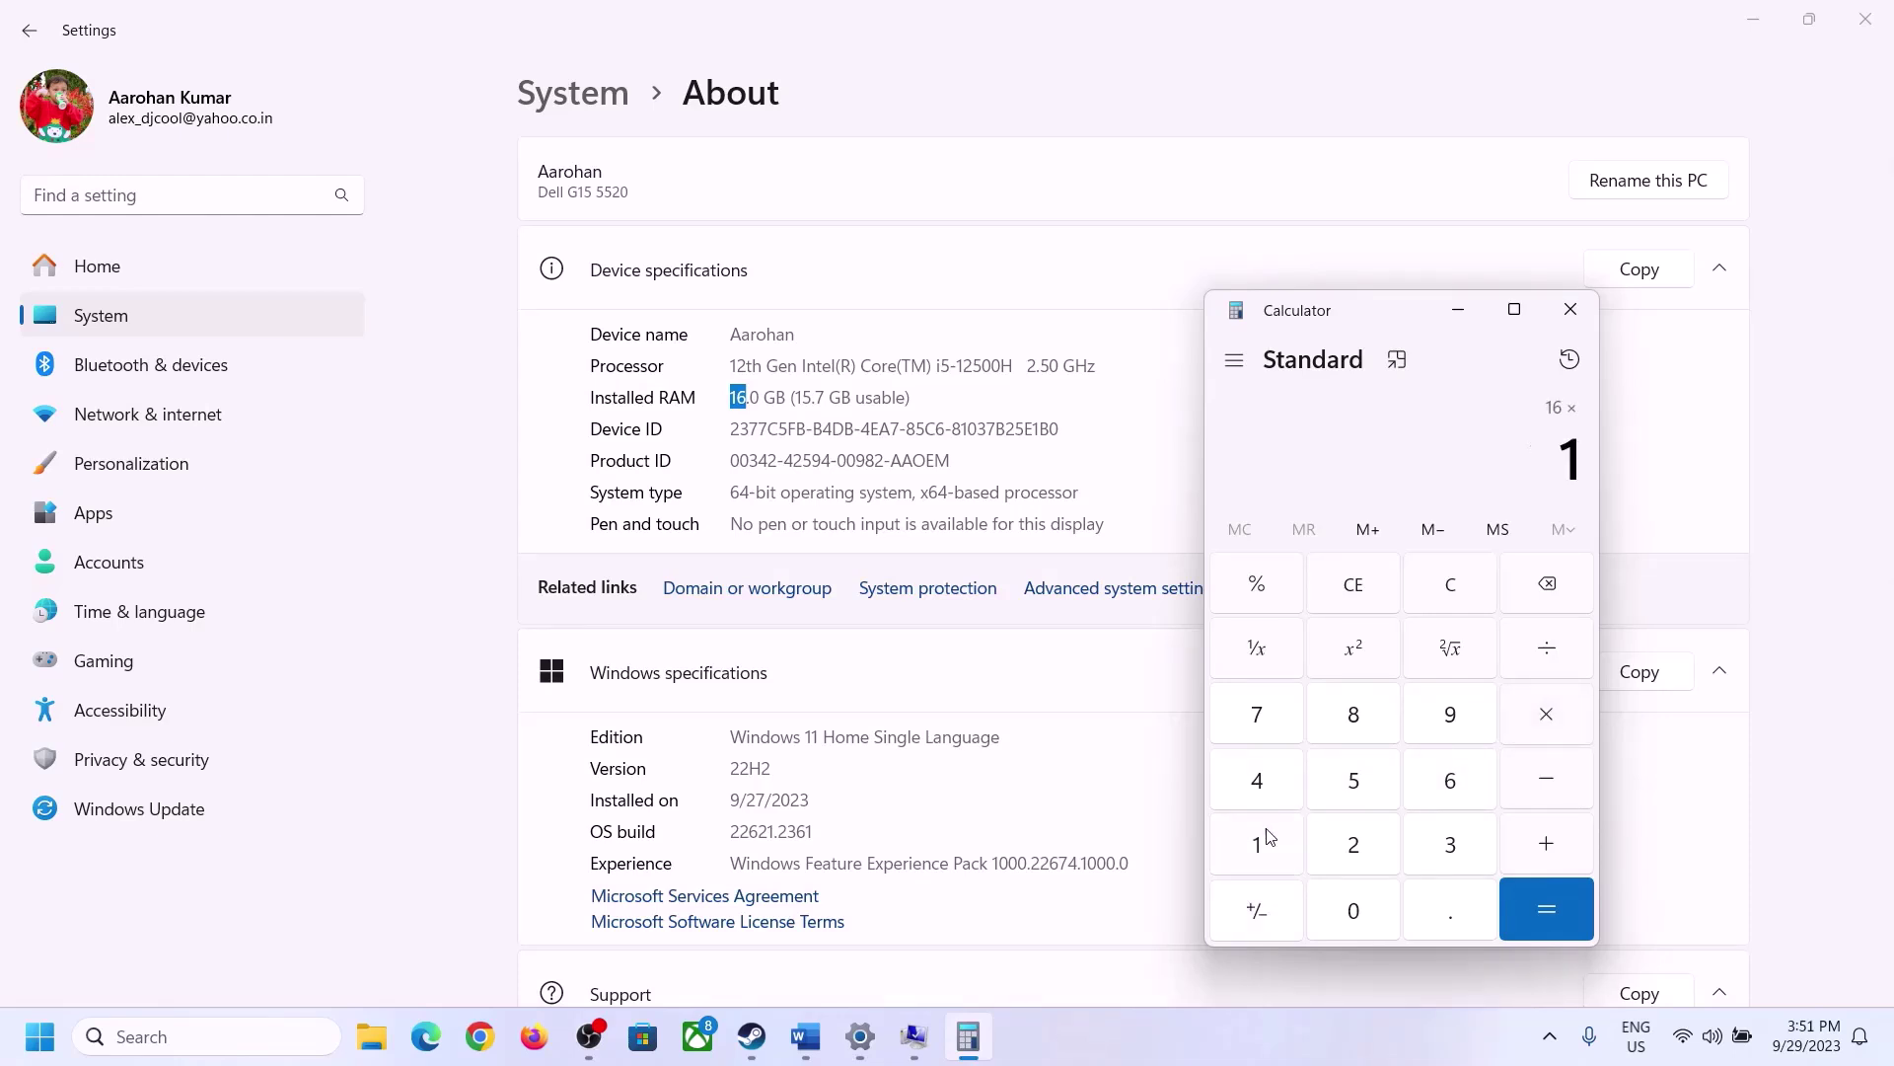
left_click(1337, 898)
left_click(1355, 842)
left_click(1267, 790)
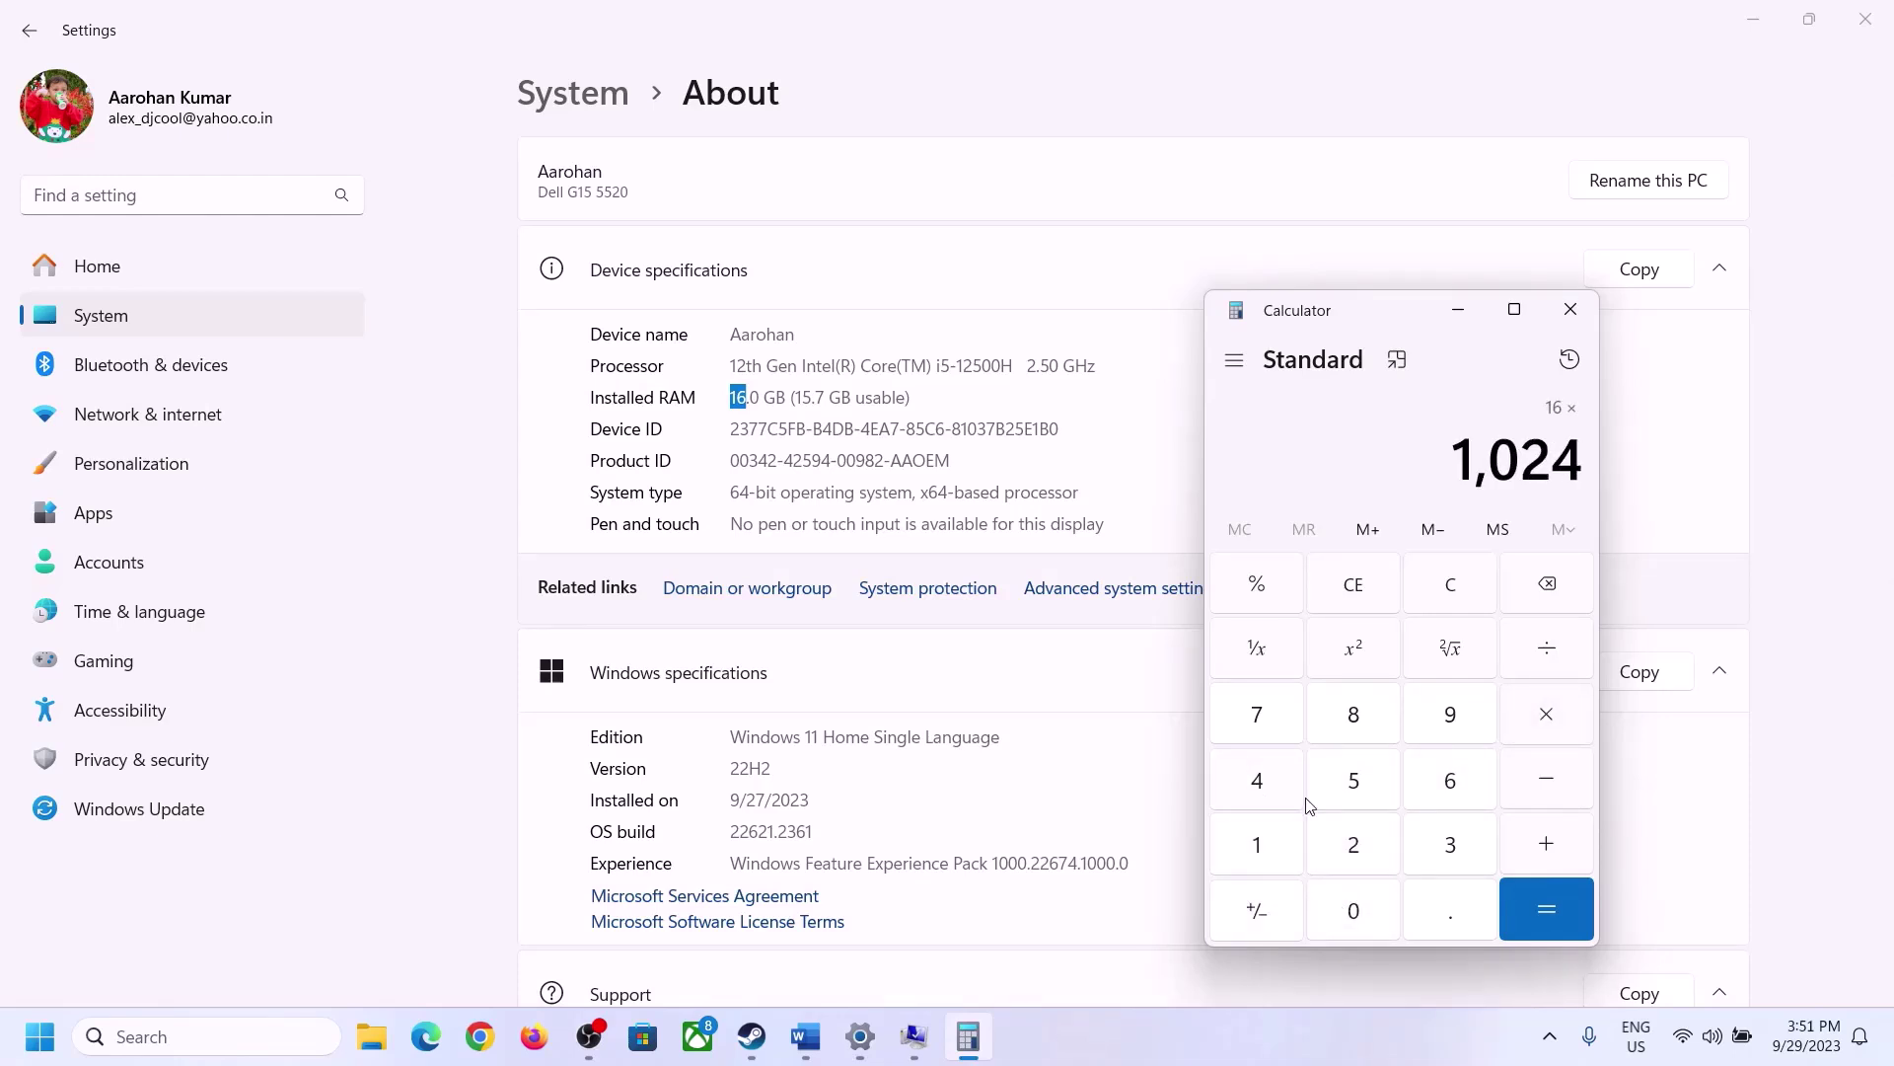
left_click(1527, 919)
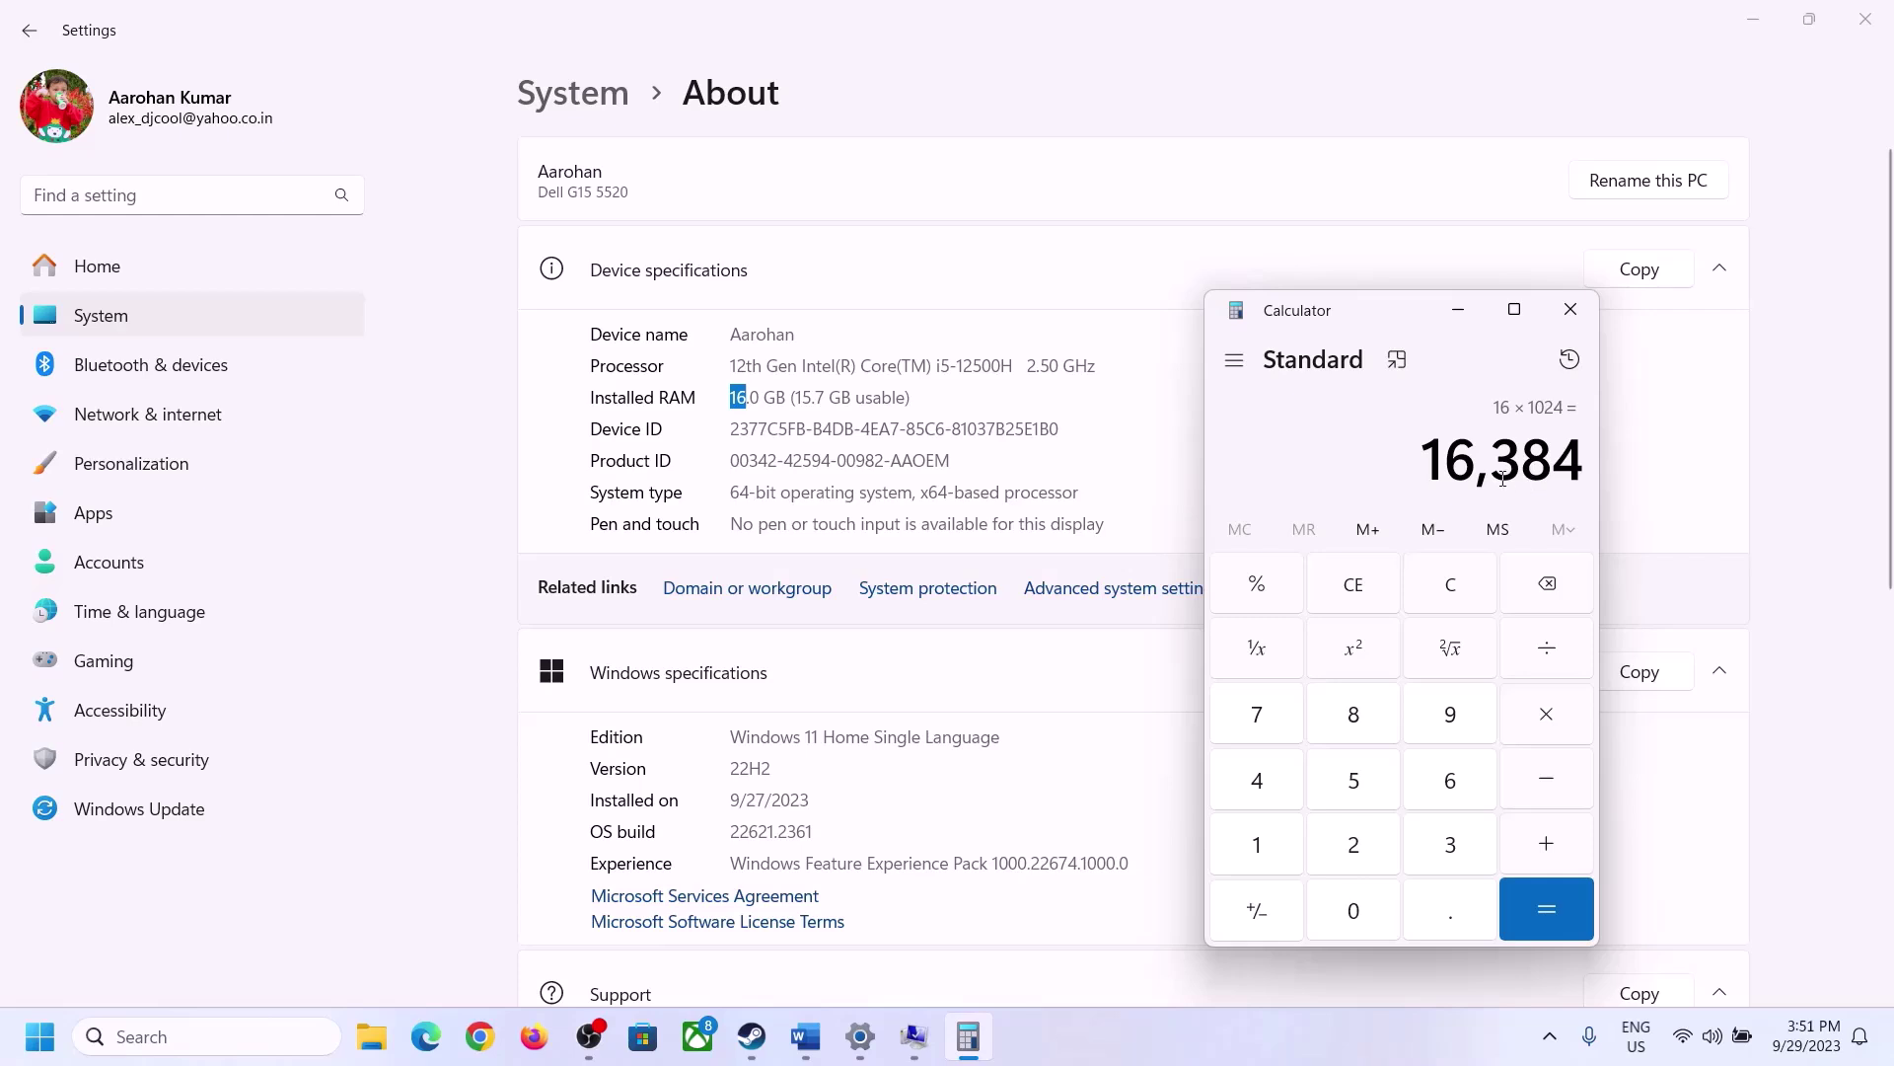
Step: Multiply the RAM size in megabytes by 3, per the guide's formula, to get the maximum paging file size
left_click(806, 1036)
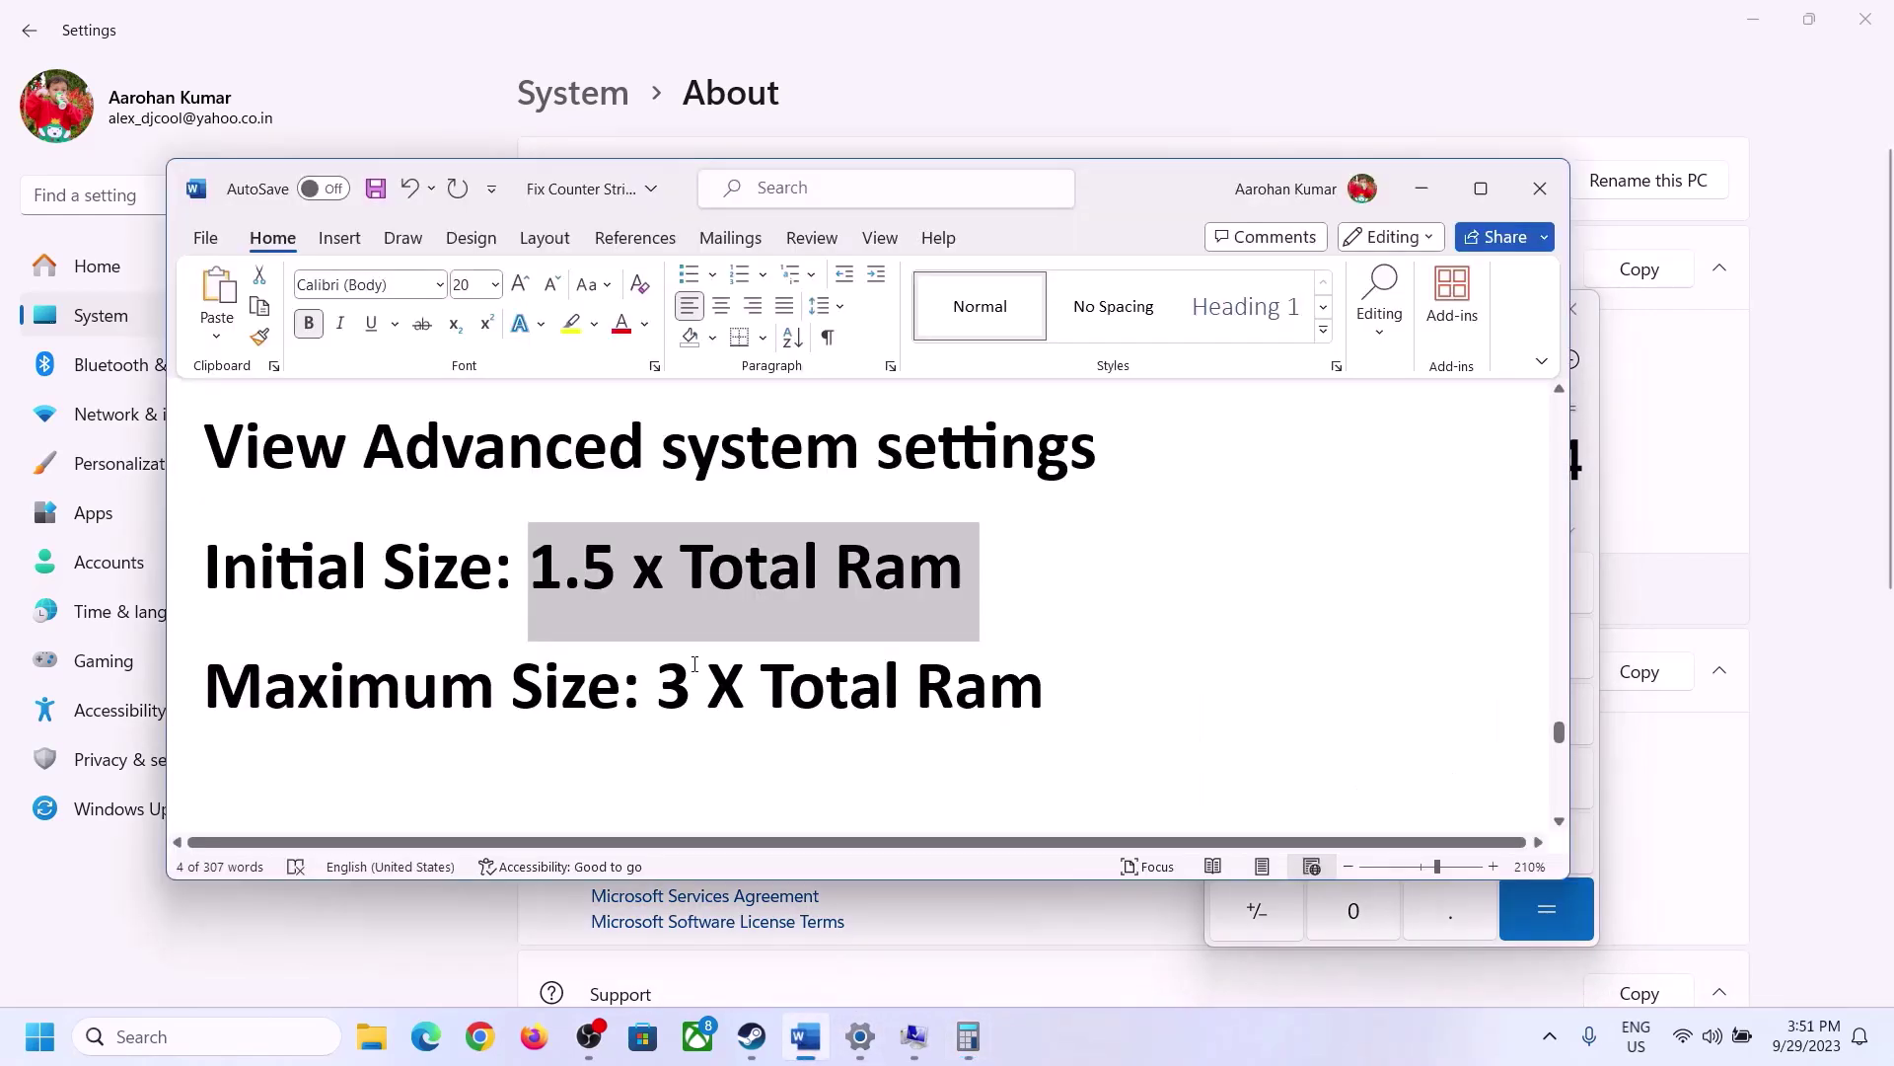
left_click(1594, 519)
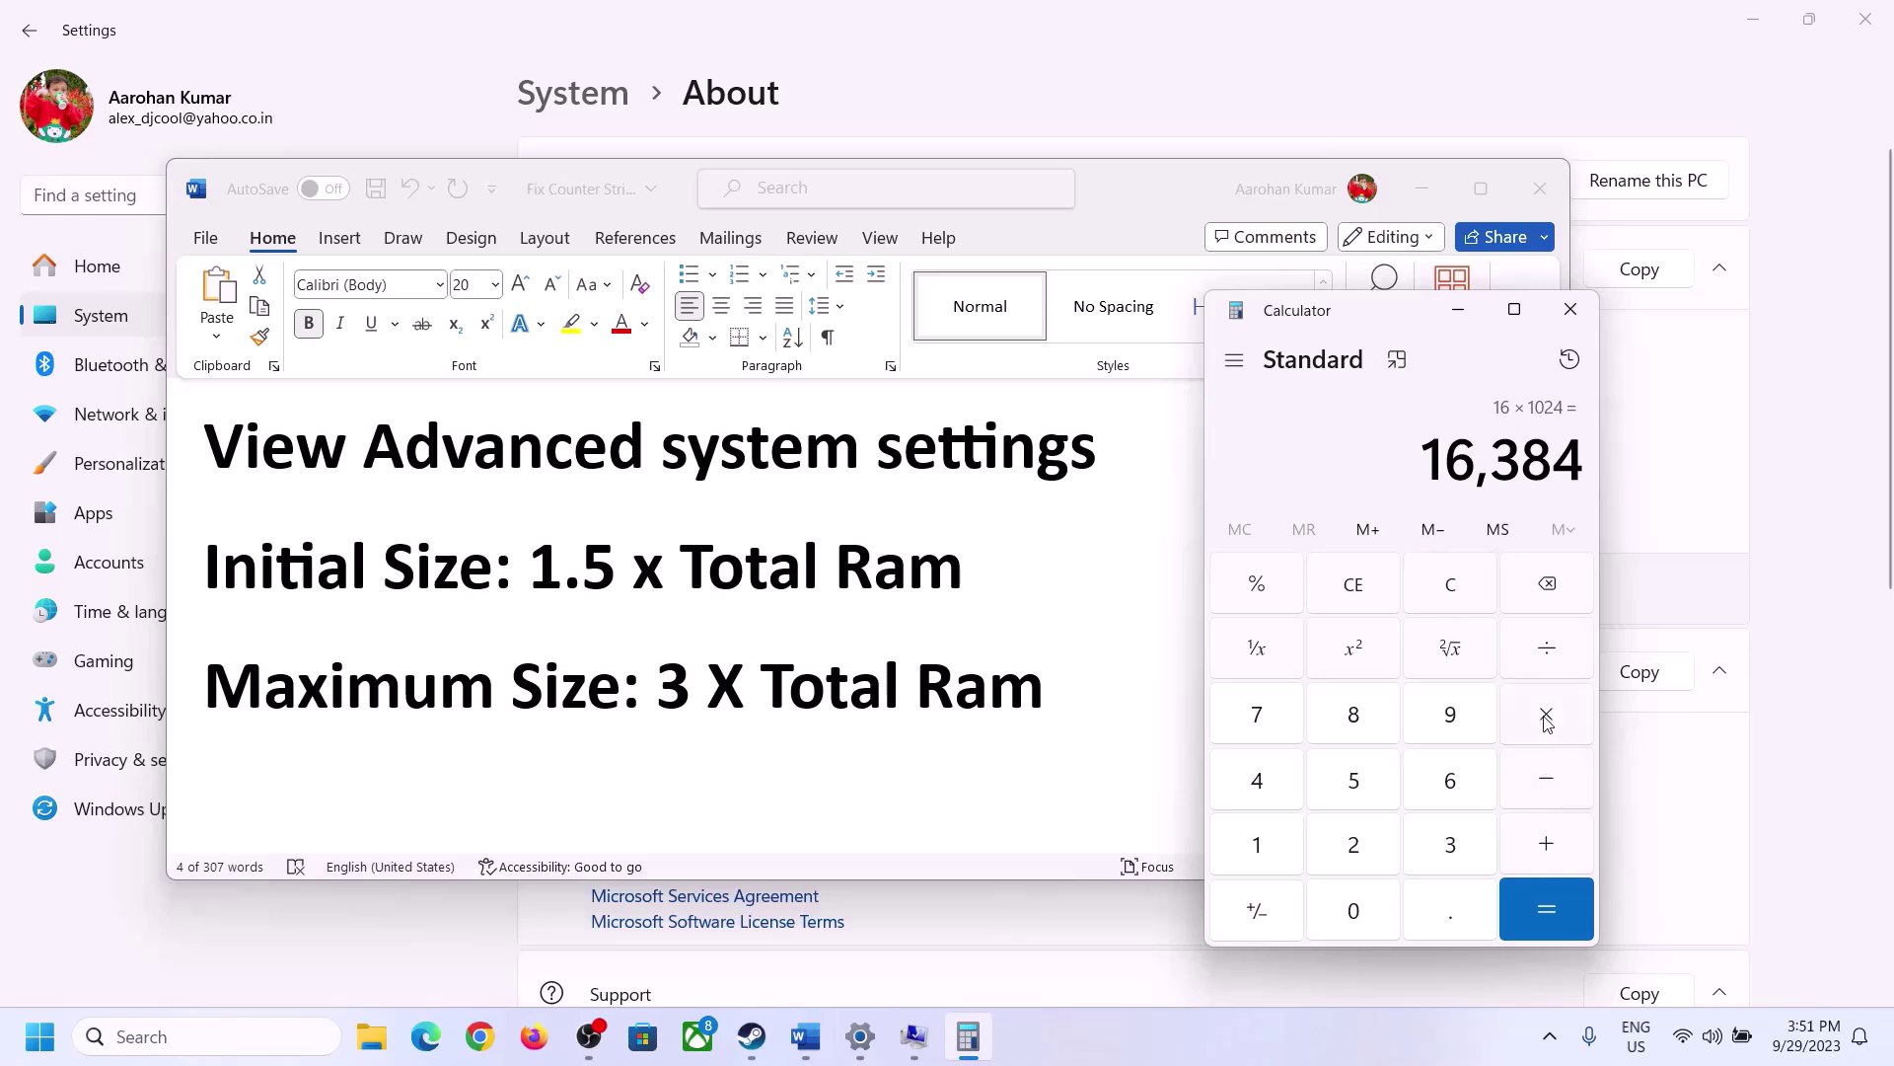
left_click(1546, 720)
left_click(1435, 846)
left_click(1561, 908)
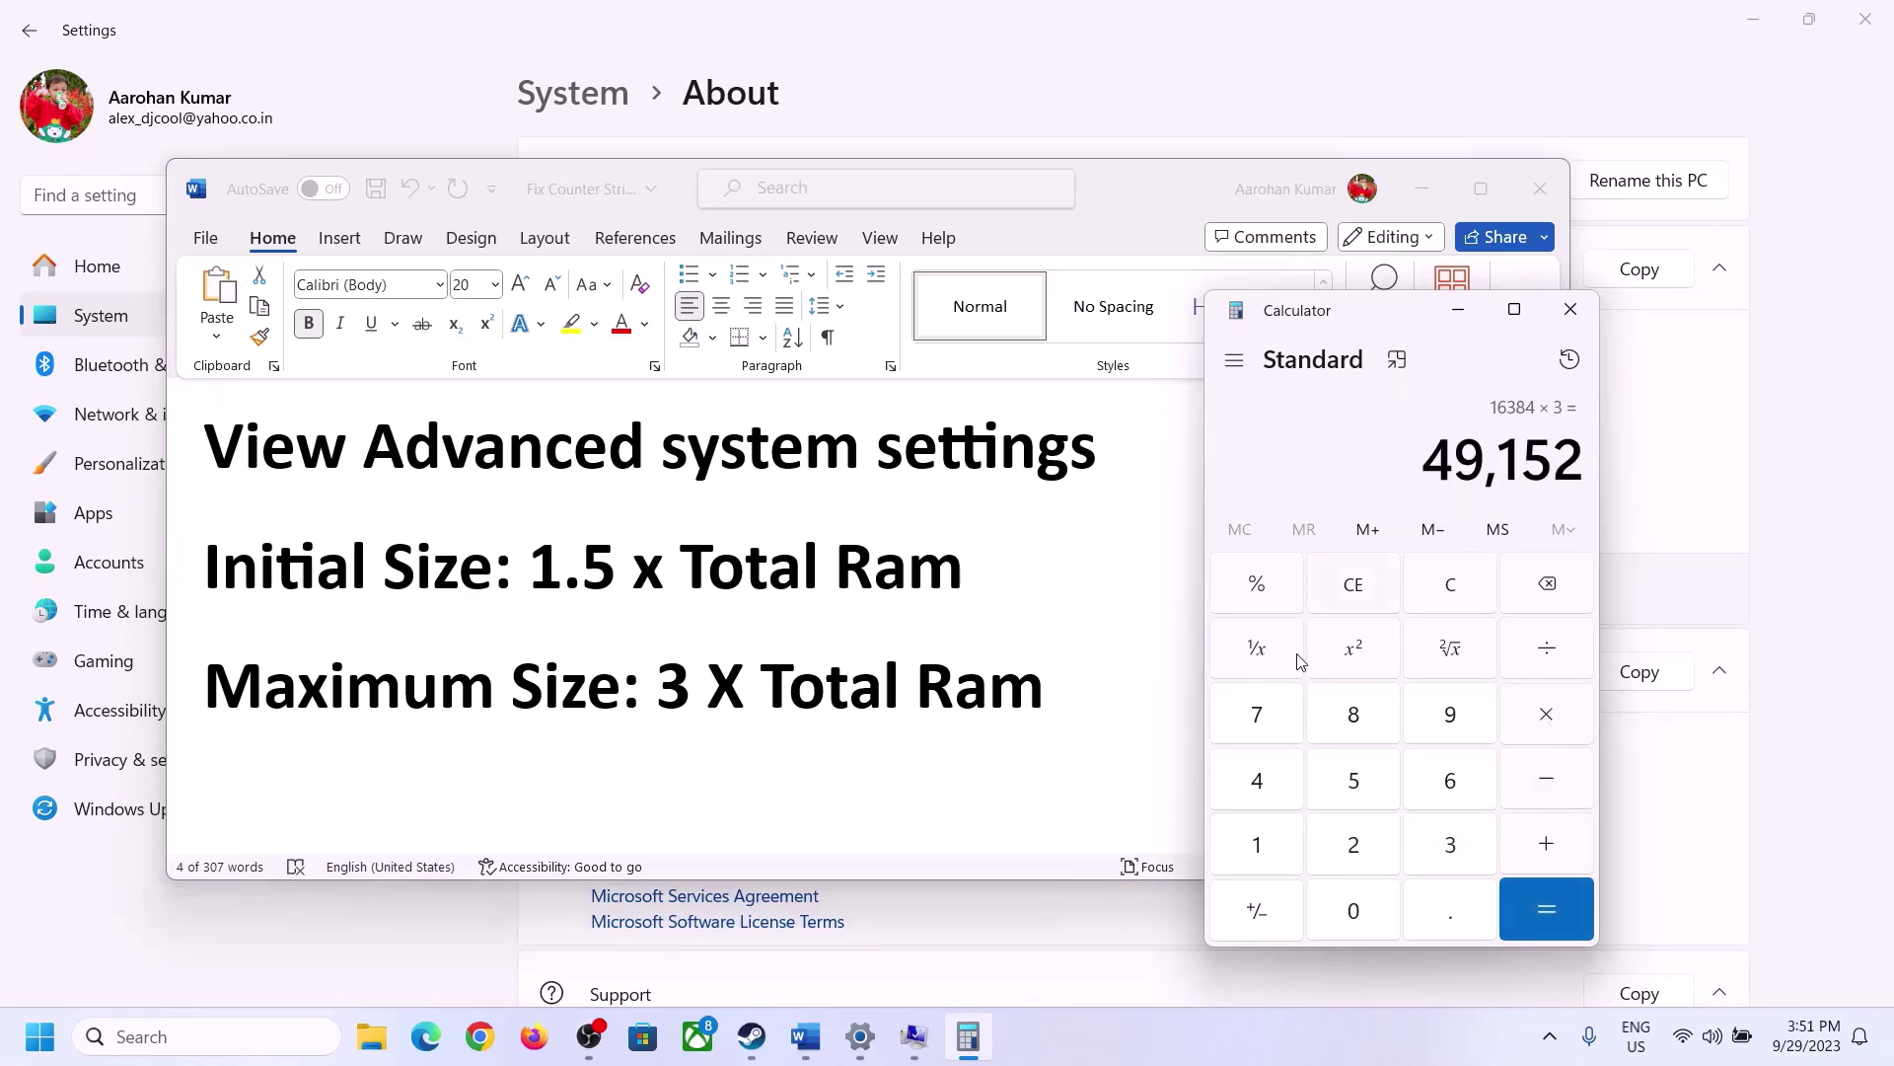
Step: Set the maximum size of drive C:'s paging file to 49152 MB, apply the custom sizes and confirm the virtual memory settings
left_click(914, 1036)
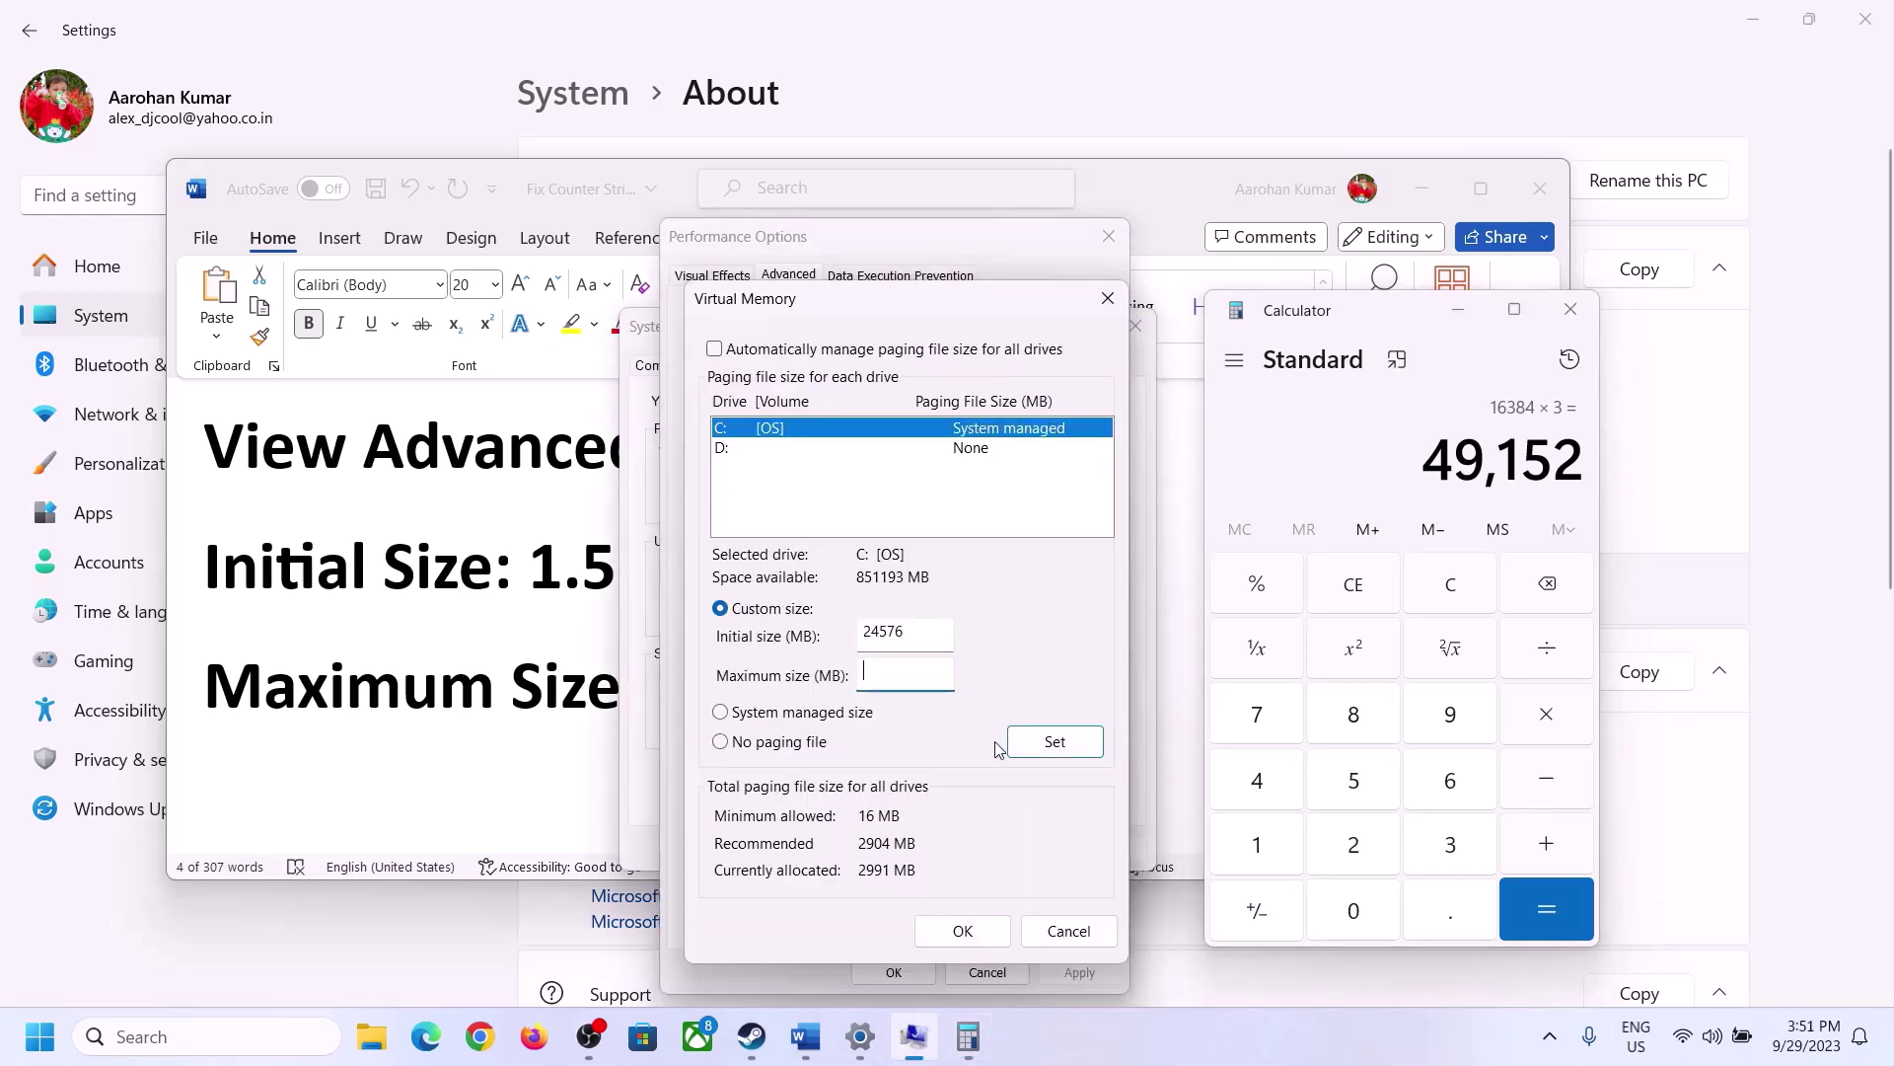
type("49152")
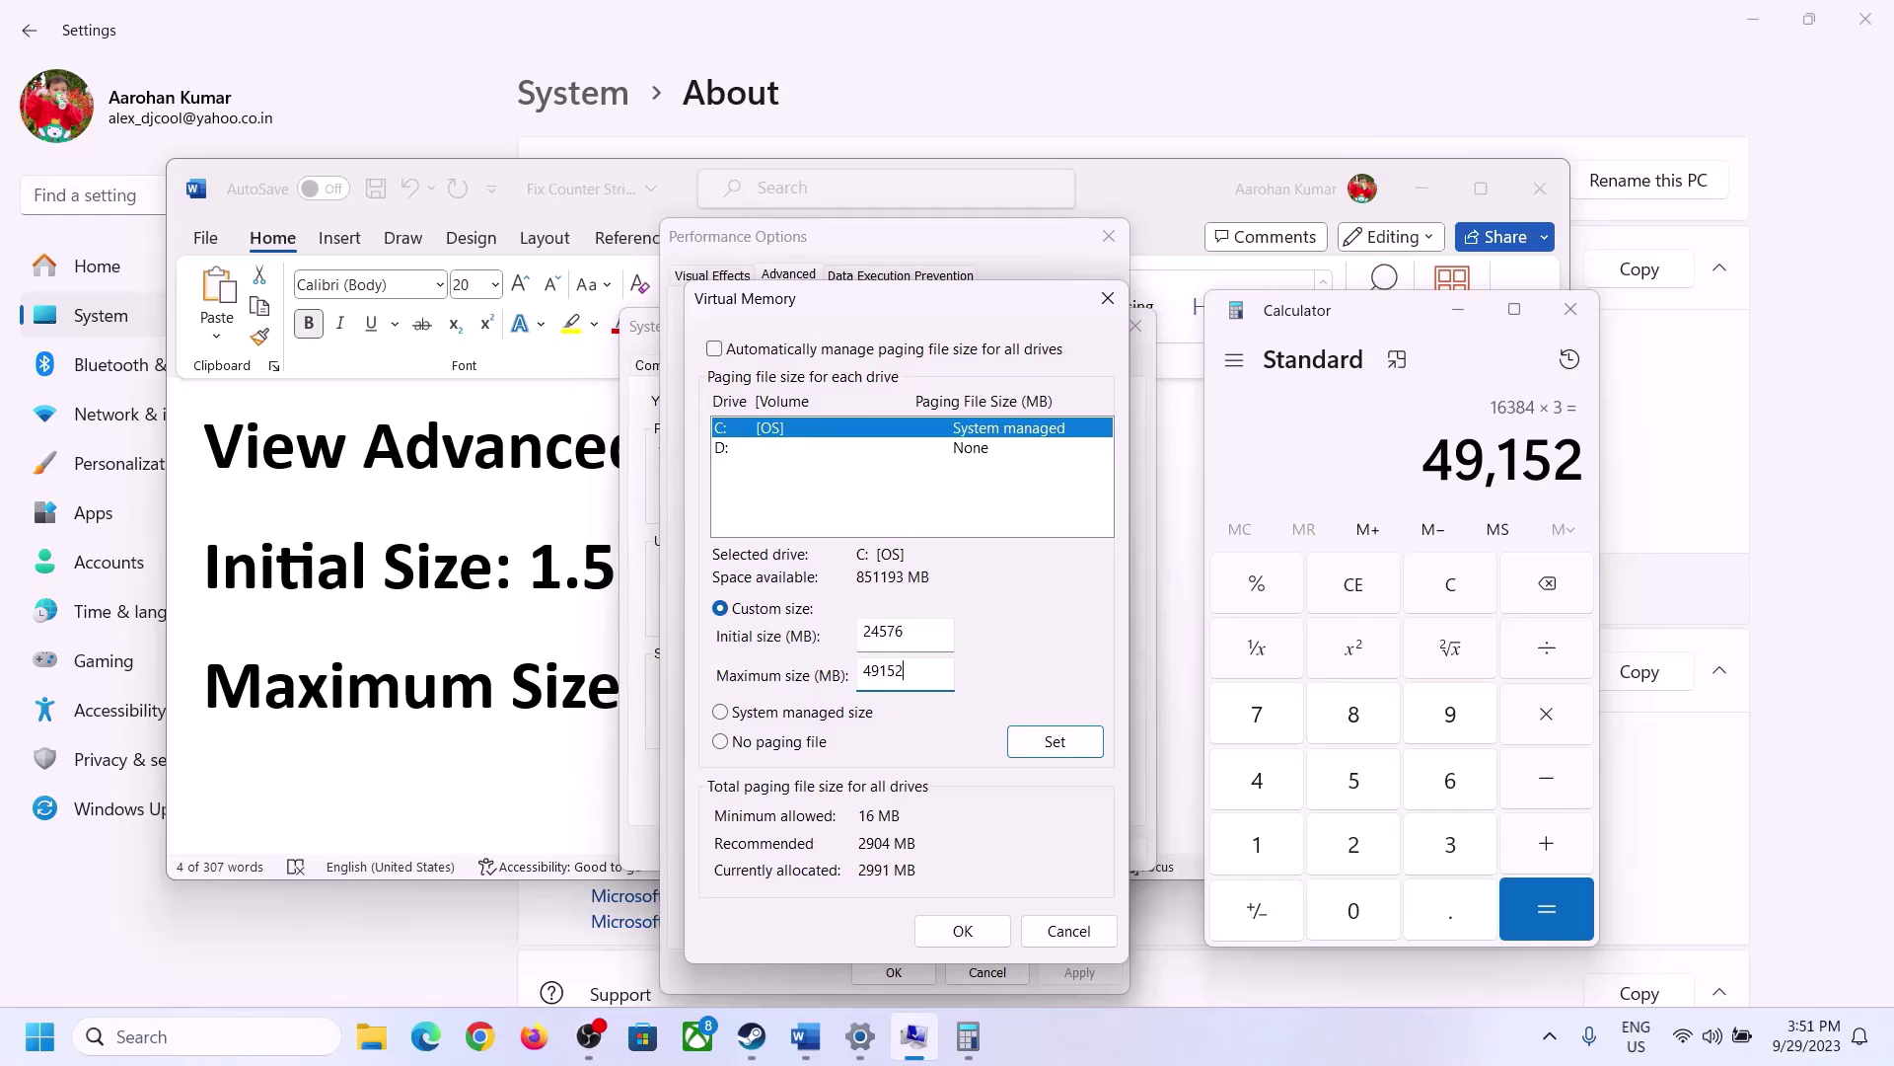
left_click(1055, 743)
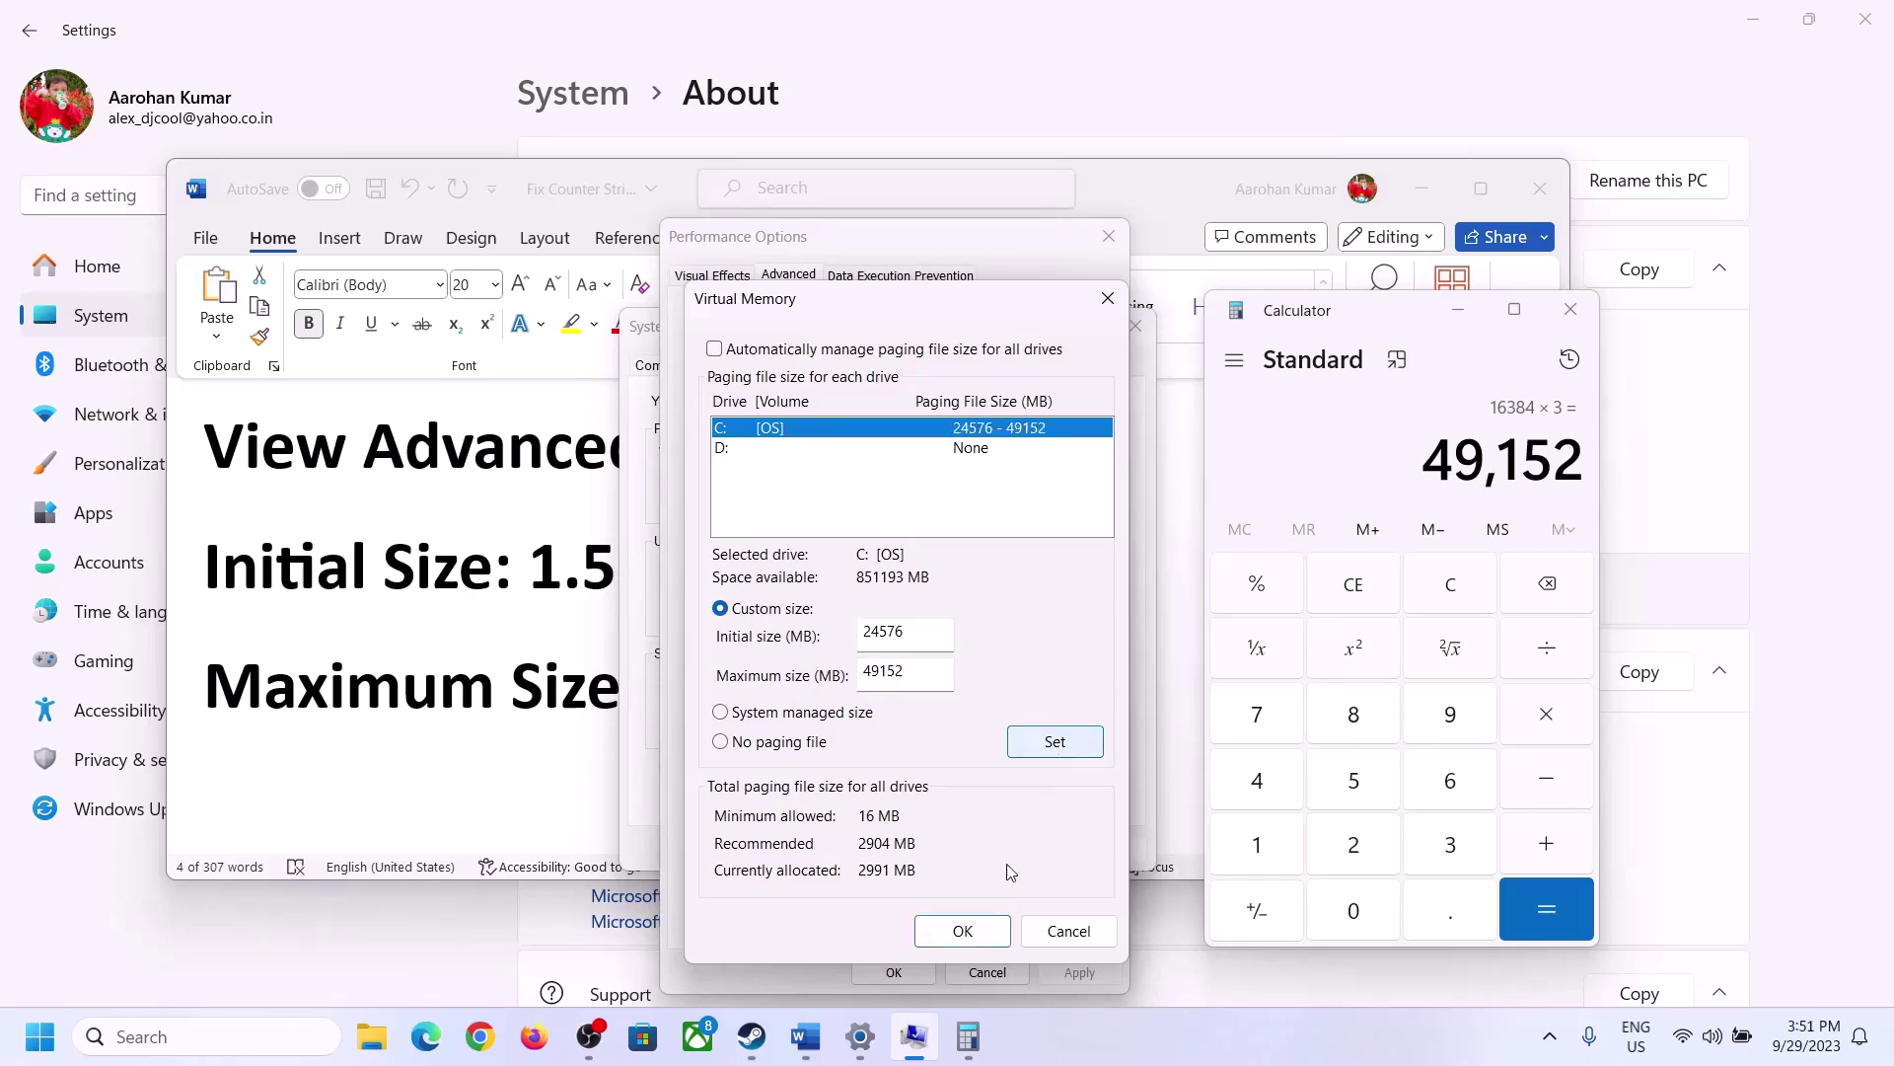
left_click(969, 930)
left_click(1176, 612)
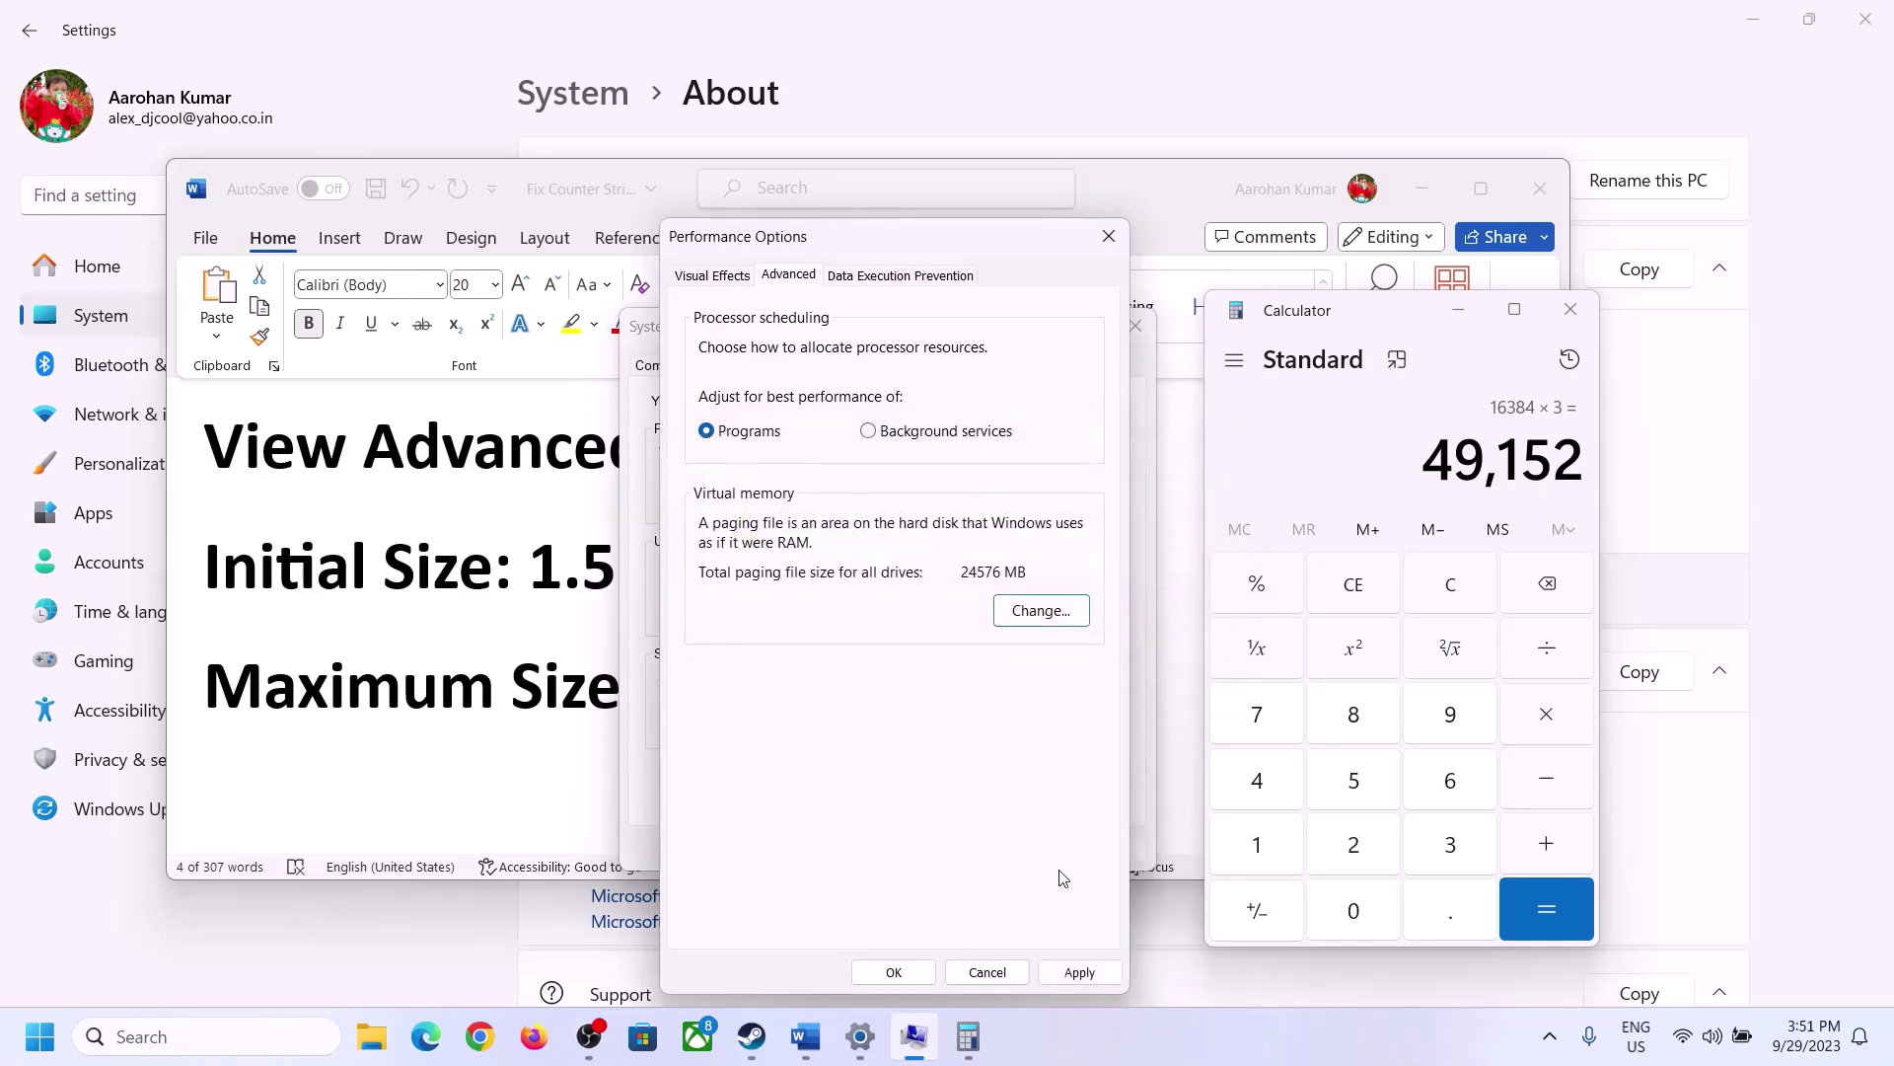
Step: Confirm the Performance Options and System Properties dialogs and dismiss the restart prompt without restarting
left_click(895, 974)
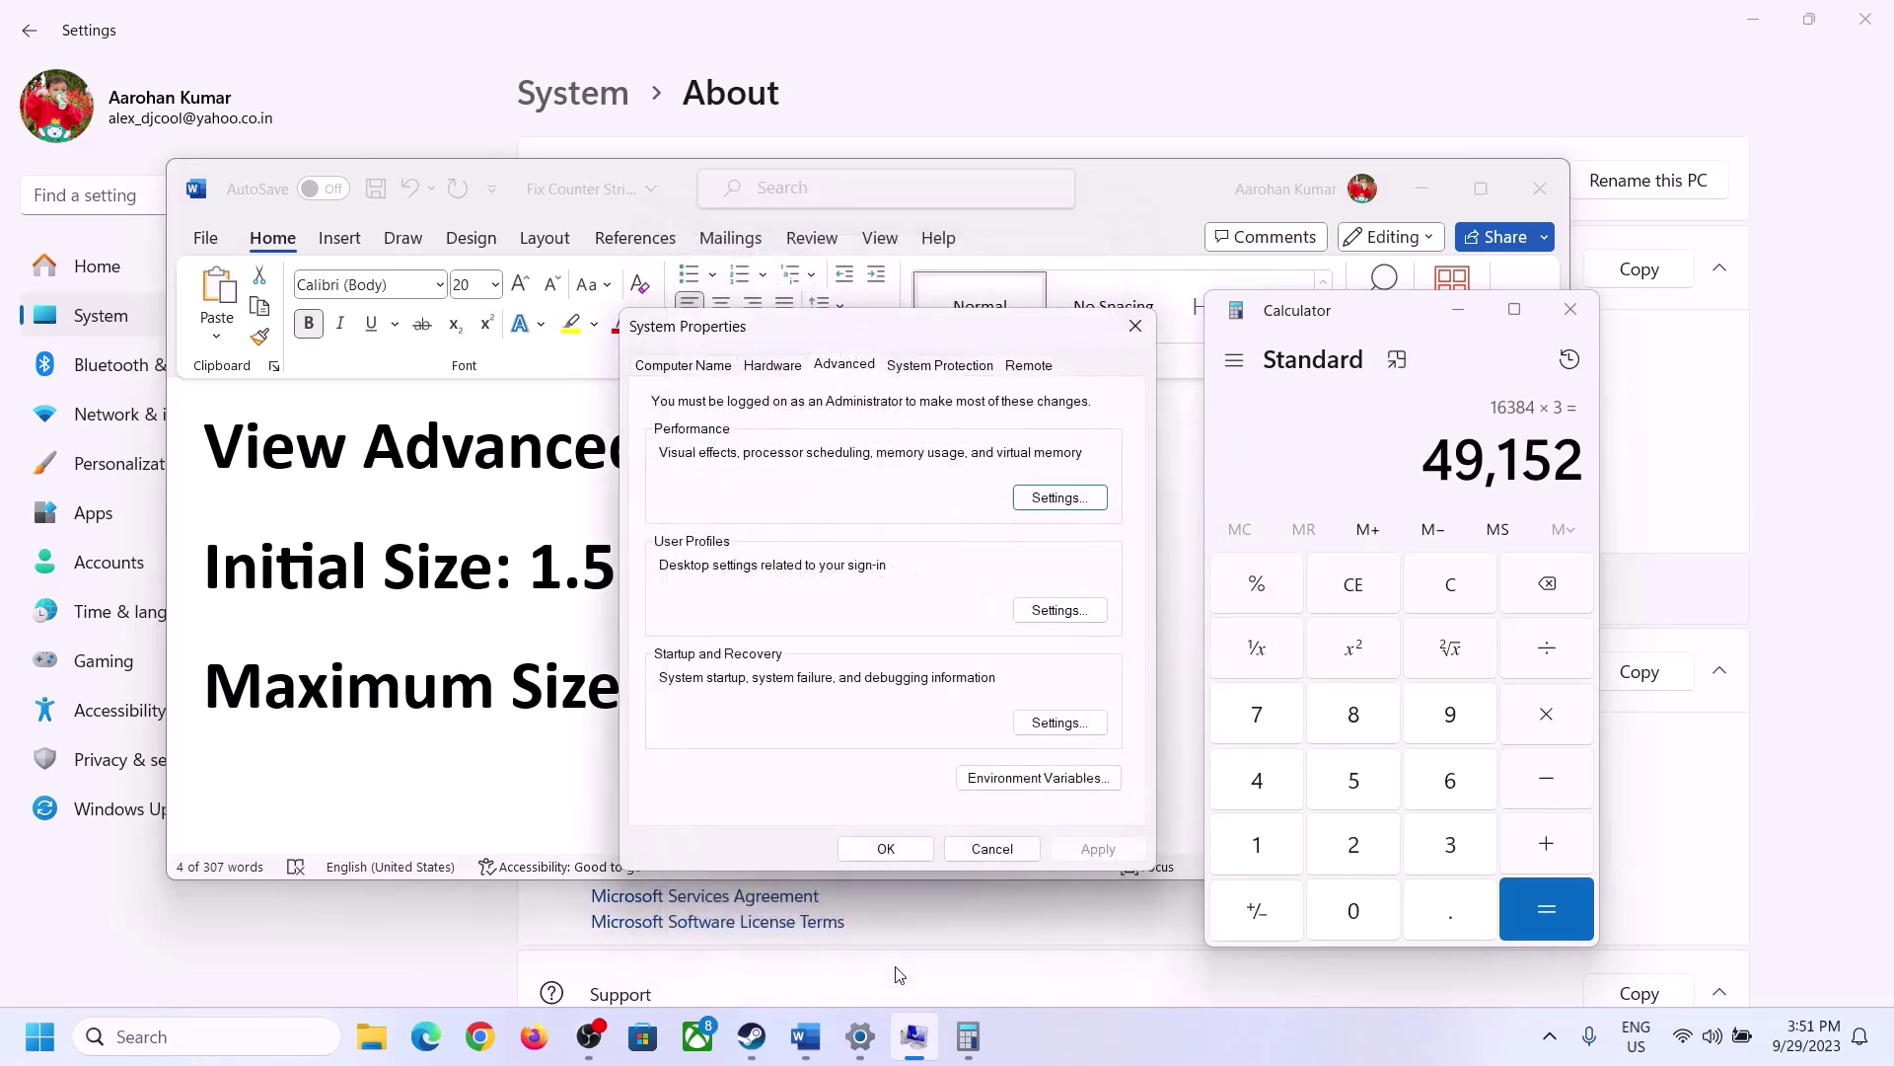
left_click(893, 848)
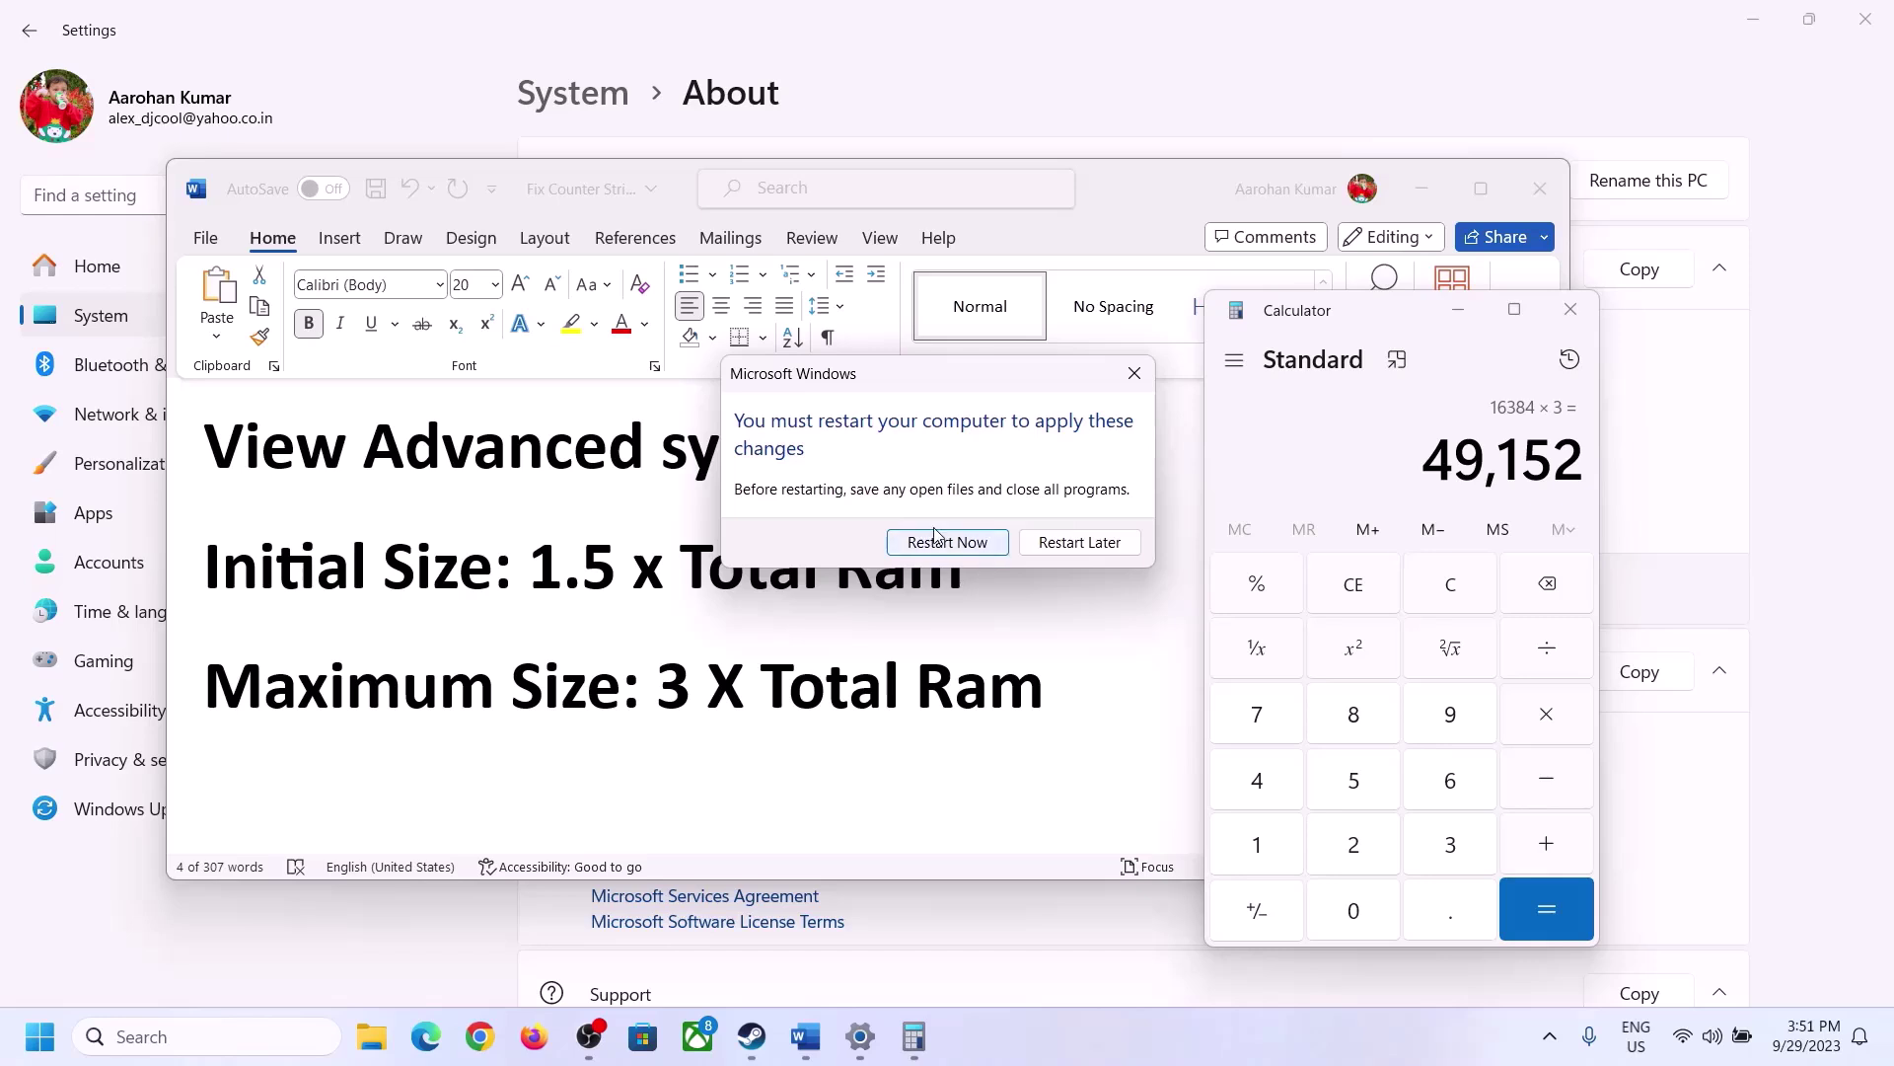
left_click(1135, 373)
left_click(1207, 1062)
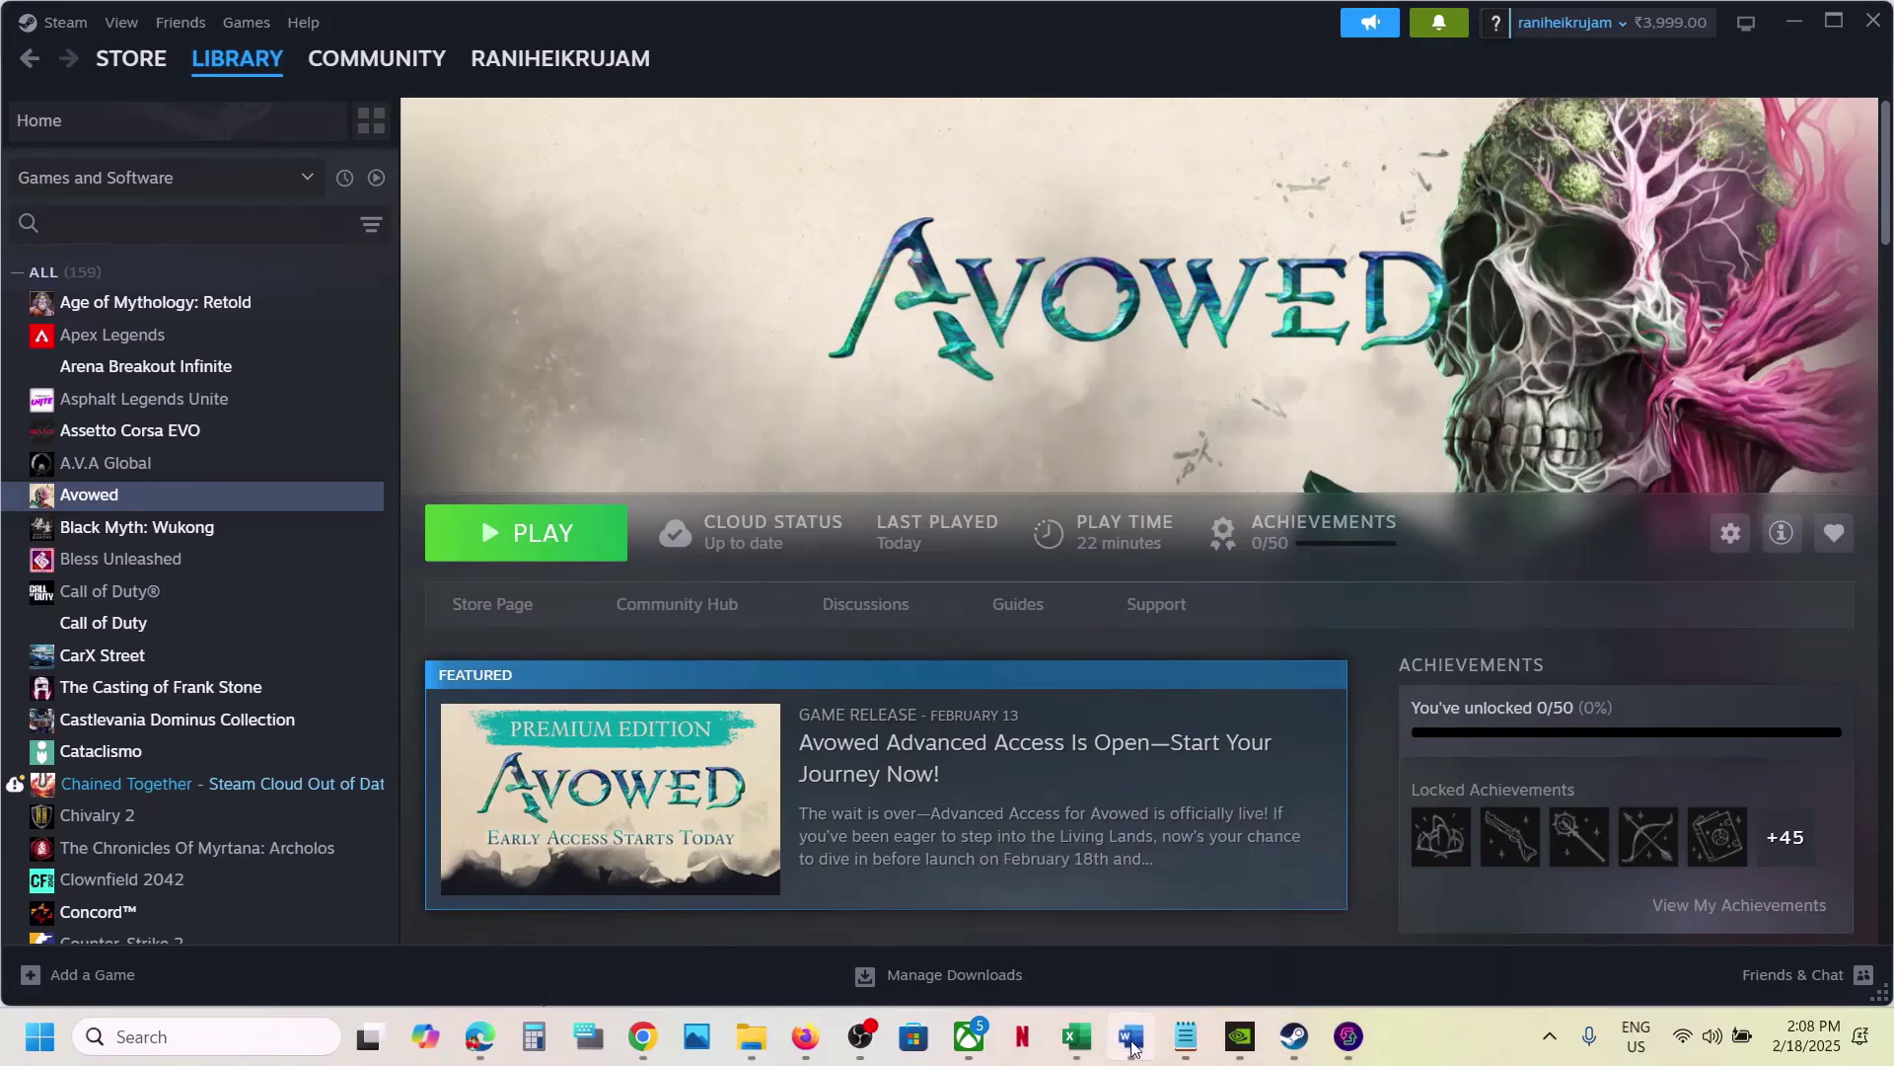
Step: Go to step 18 of the Word guide, highlight the BIOS update instruction and check the laptop's battery status
left_click(1132, 1046)
scroll(757, 710, "down", 5)
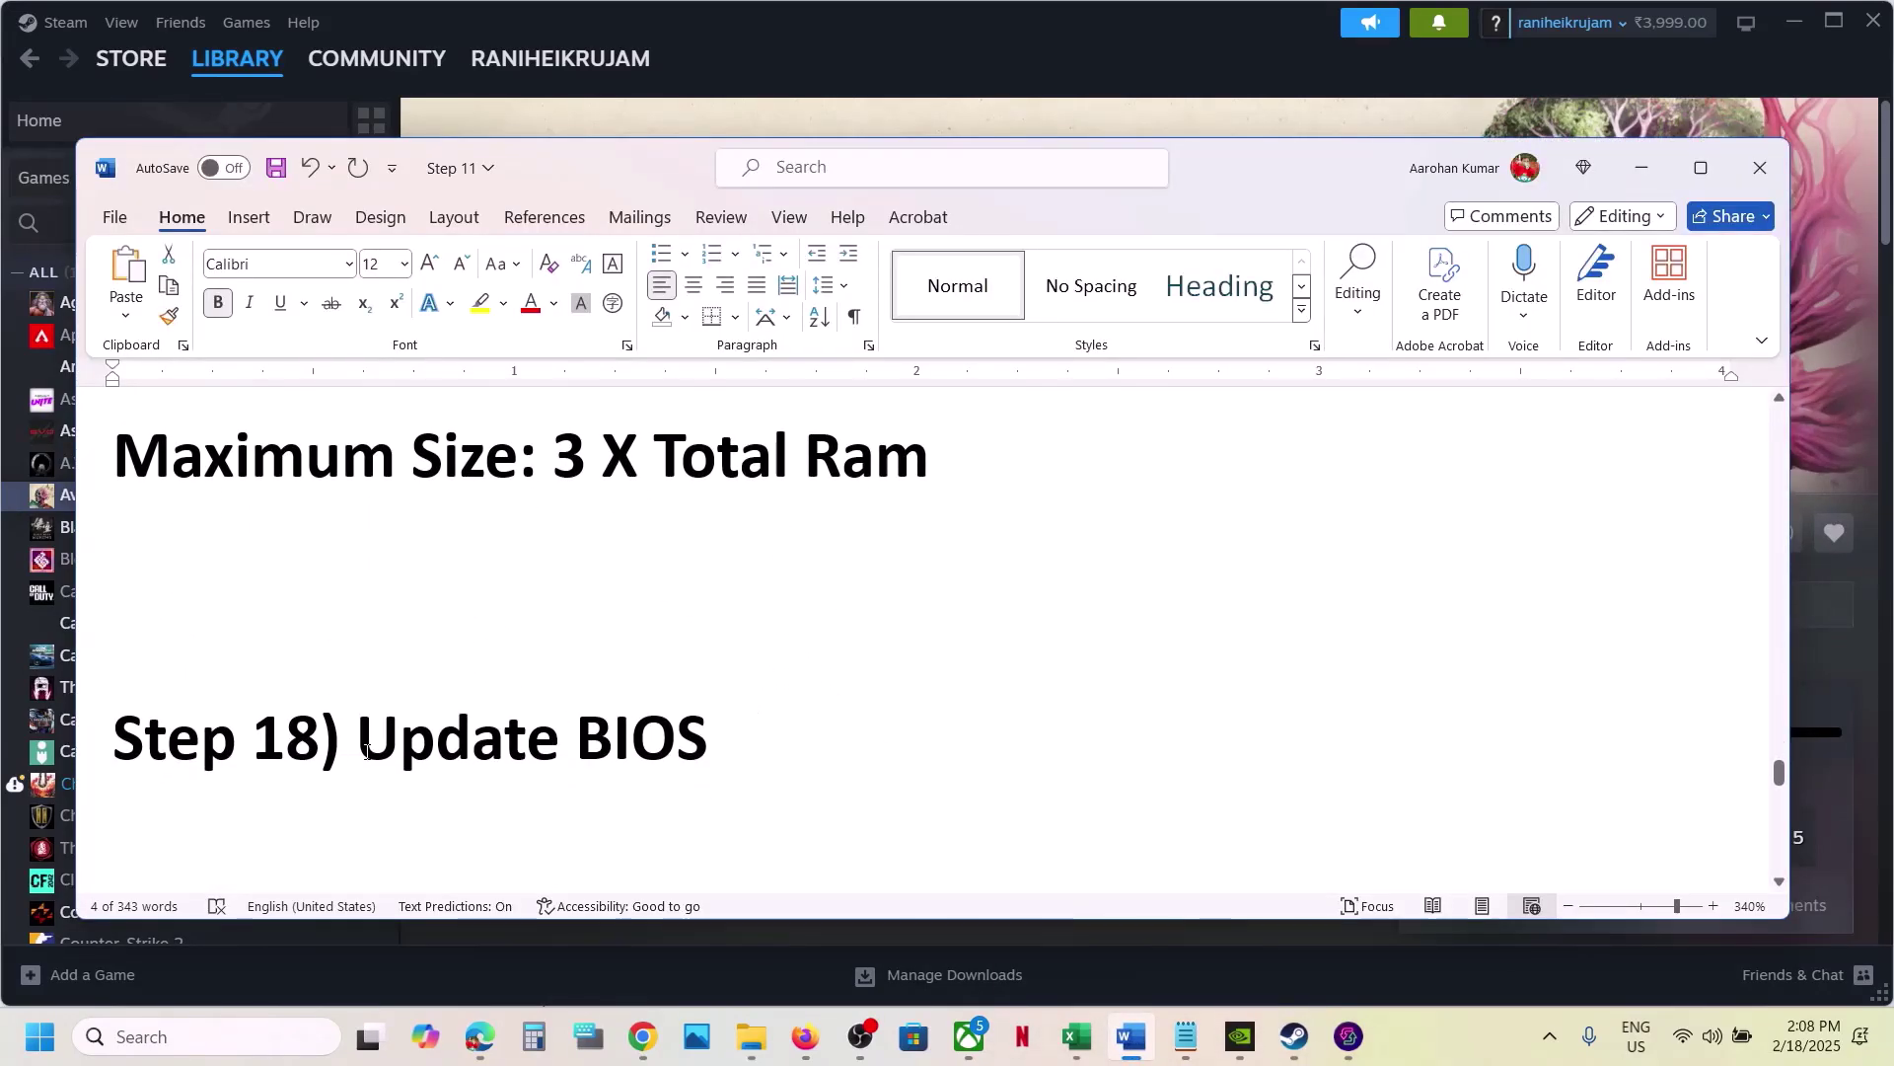
left_click_drag(361, 750, 829, 728)
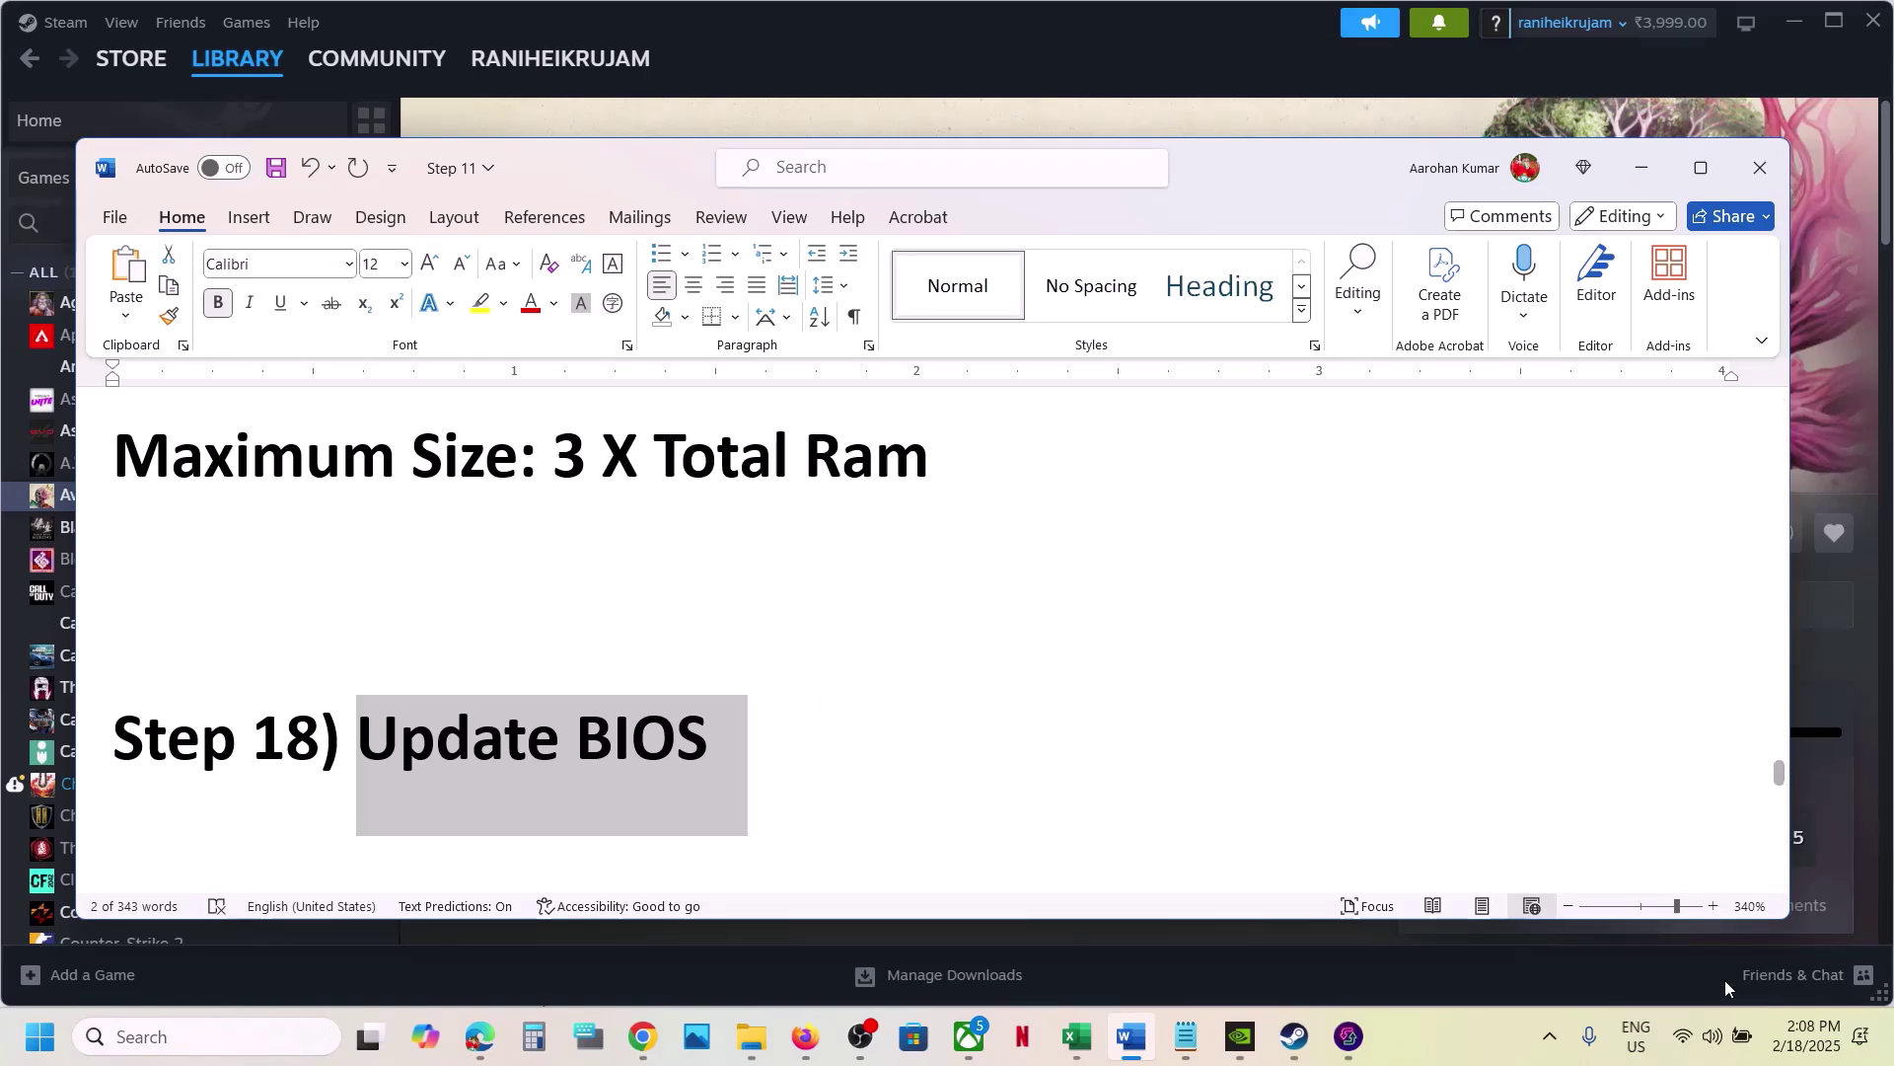
left_click(1741, 1045)
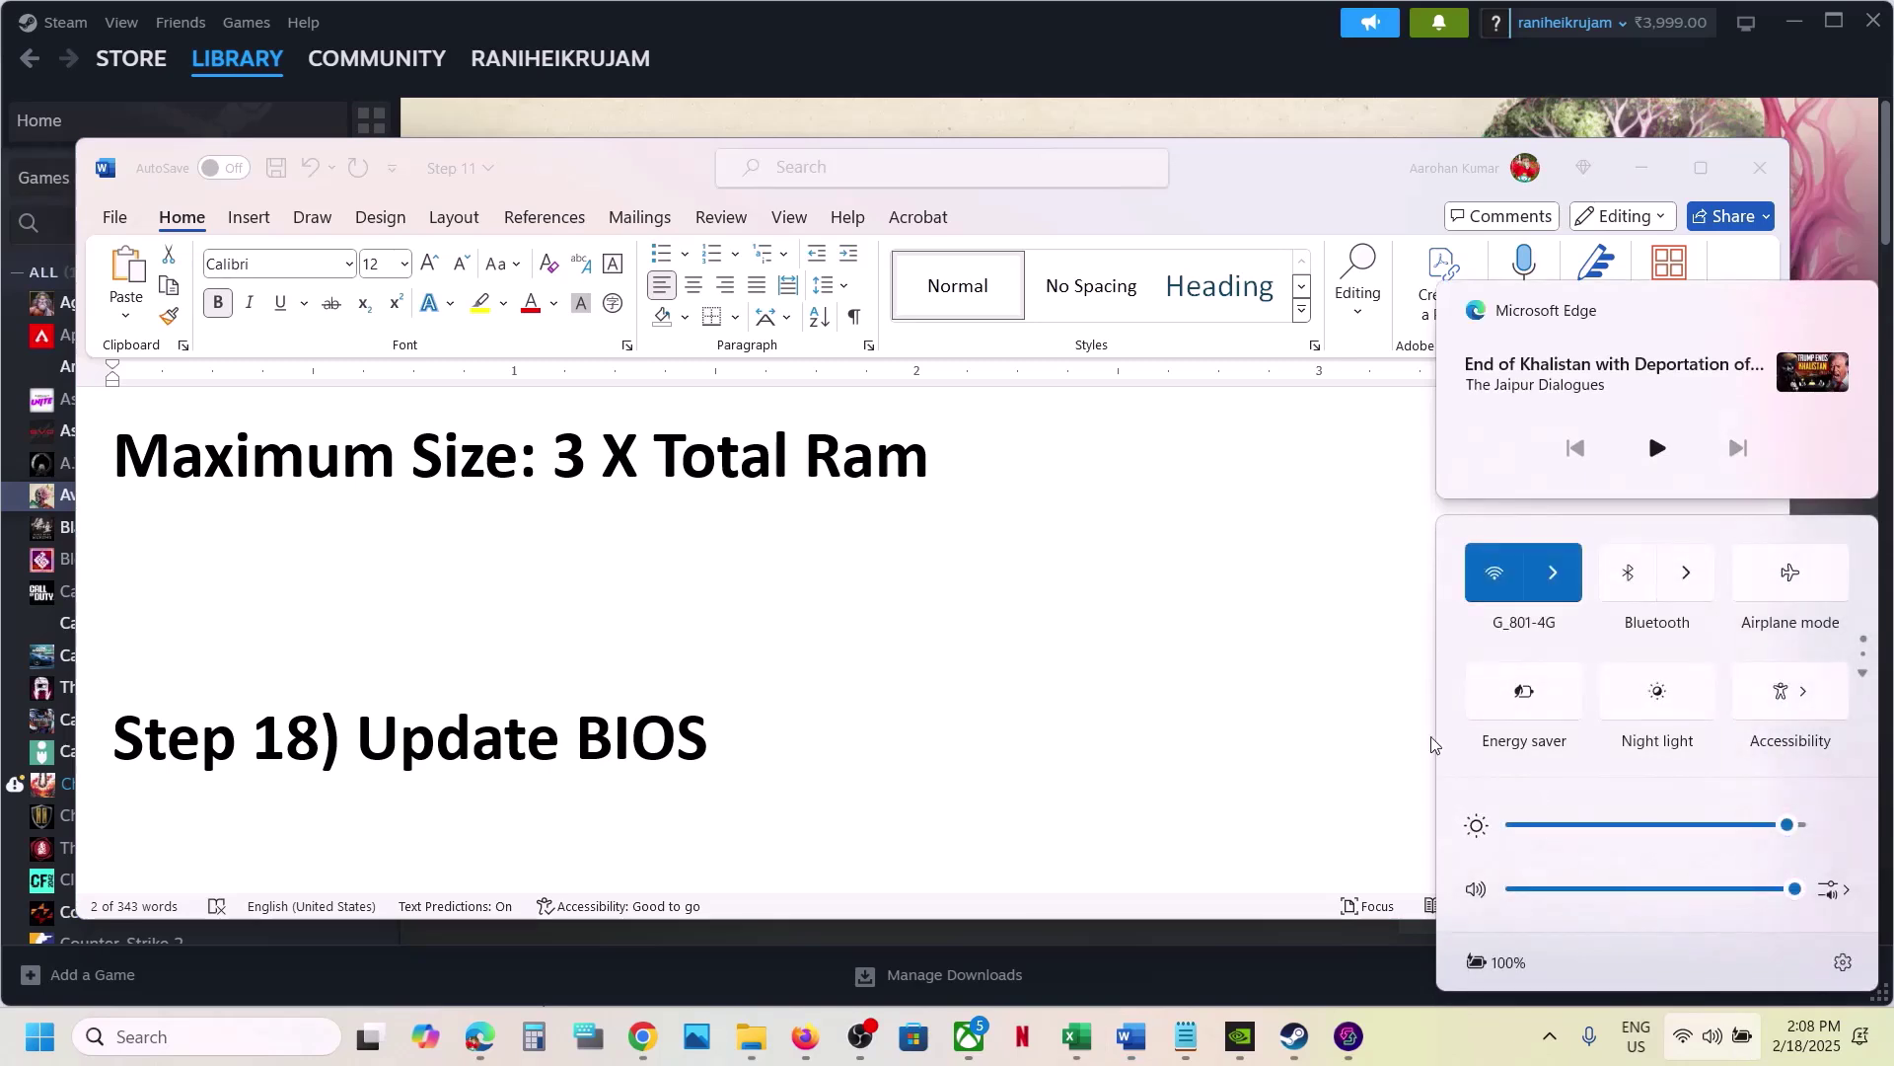
left_click(1363, 732)
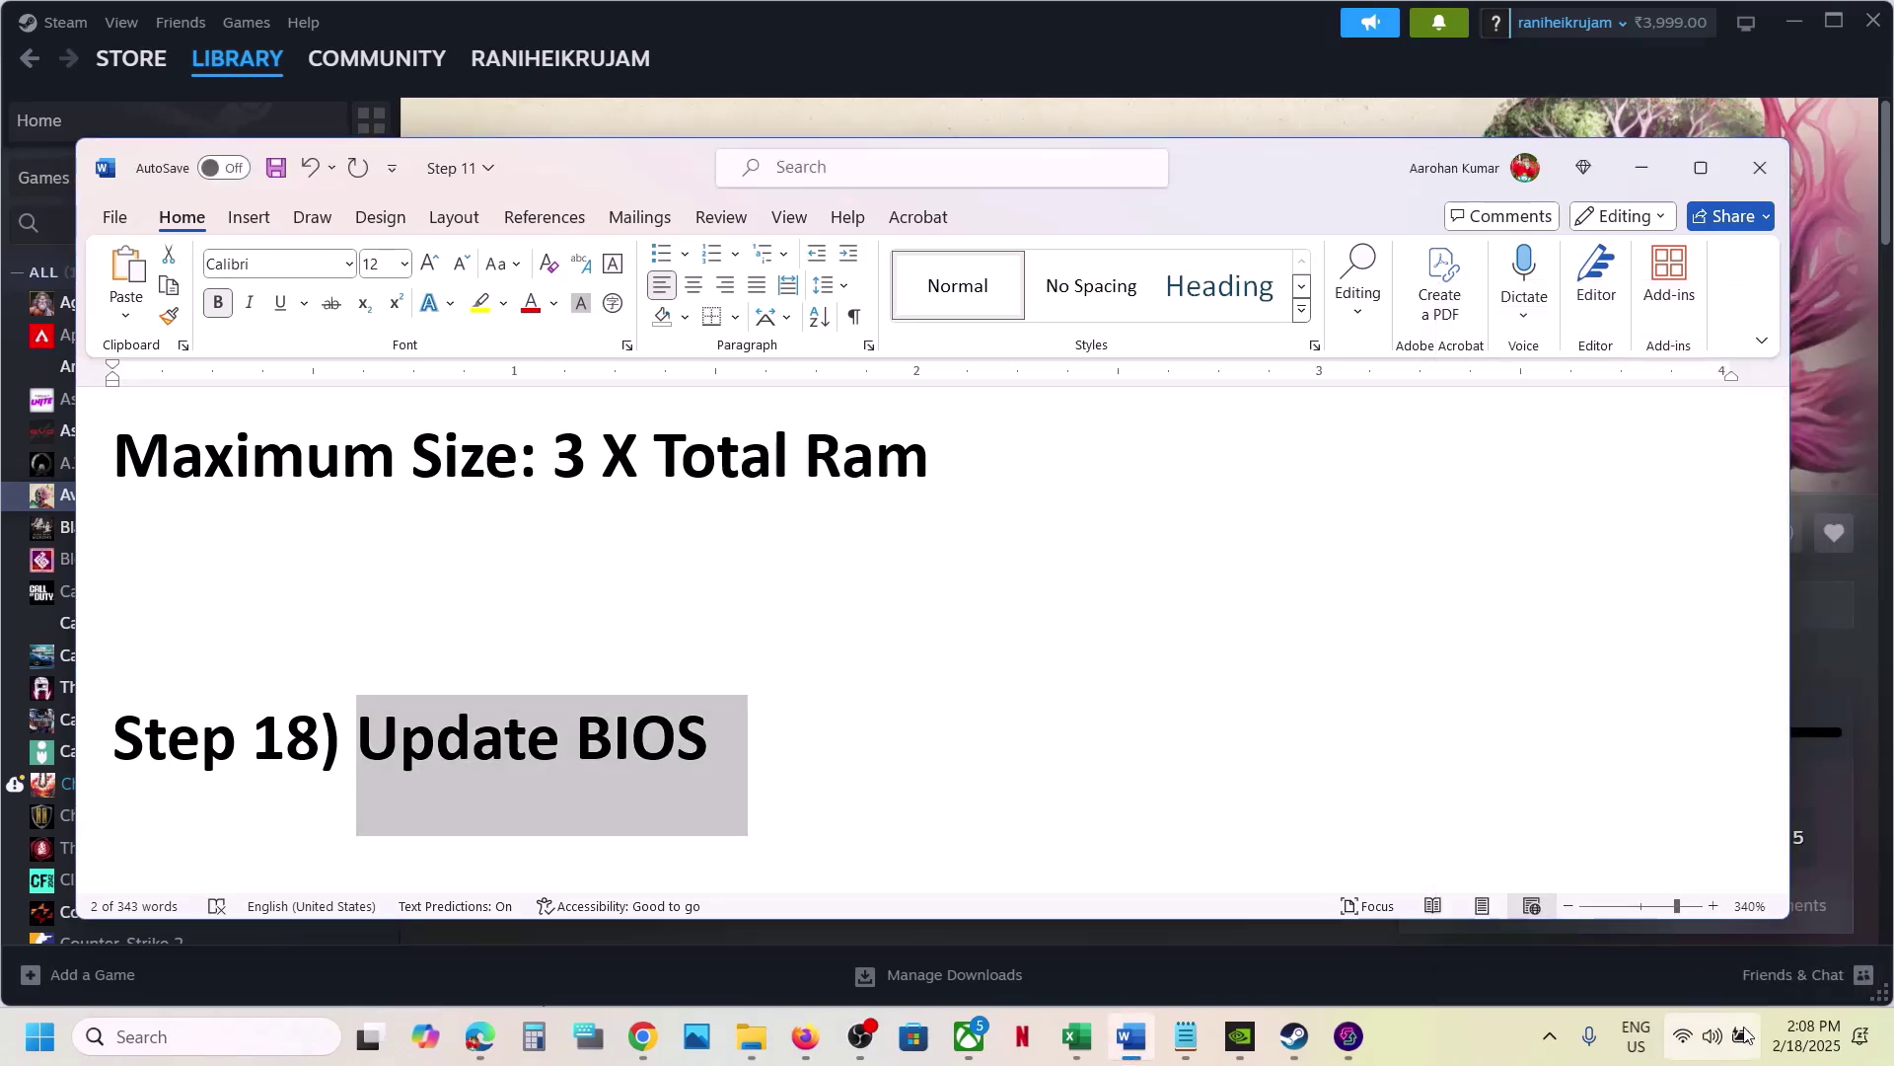
mouse_move(1744, 1034)
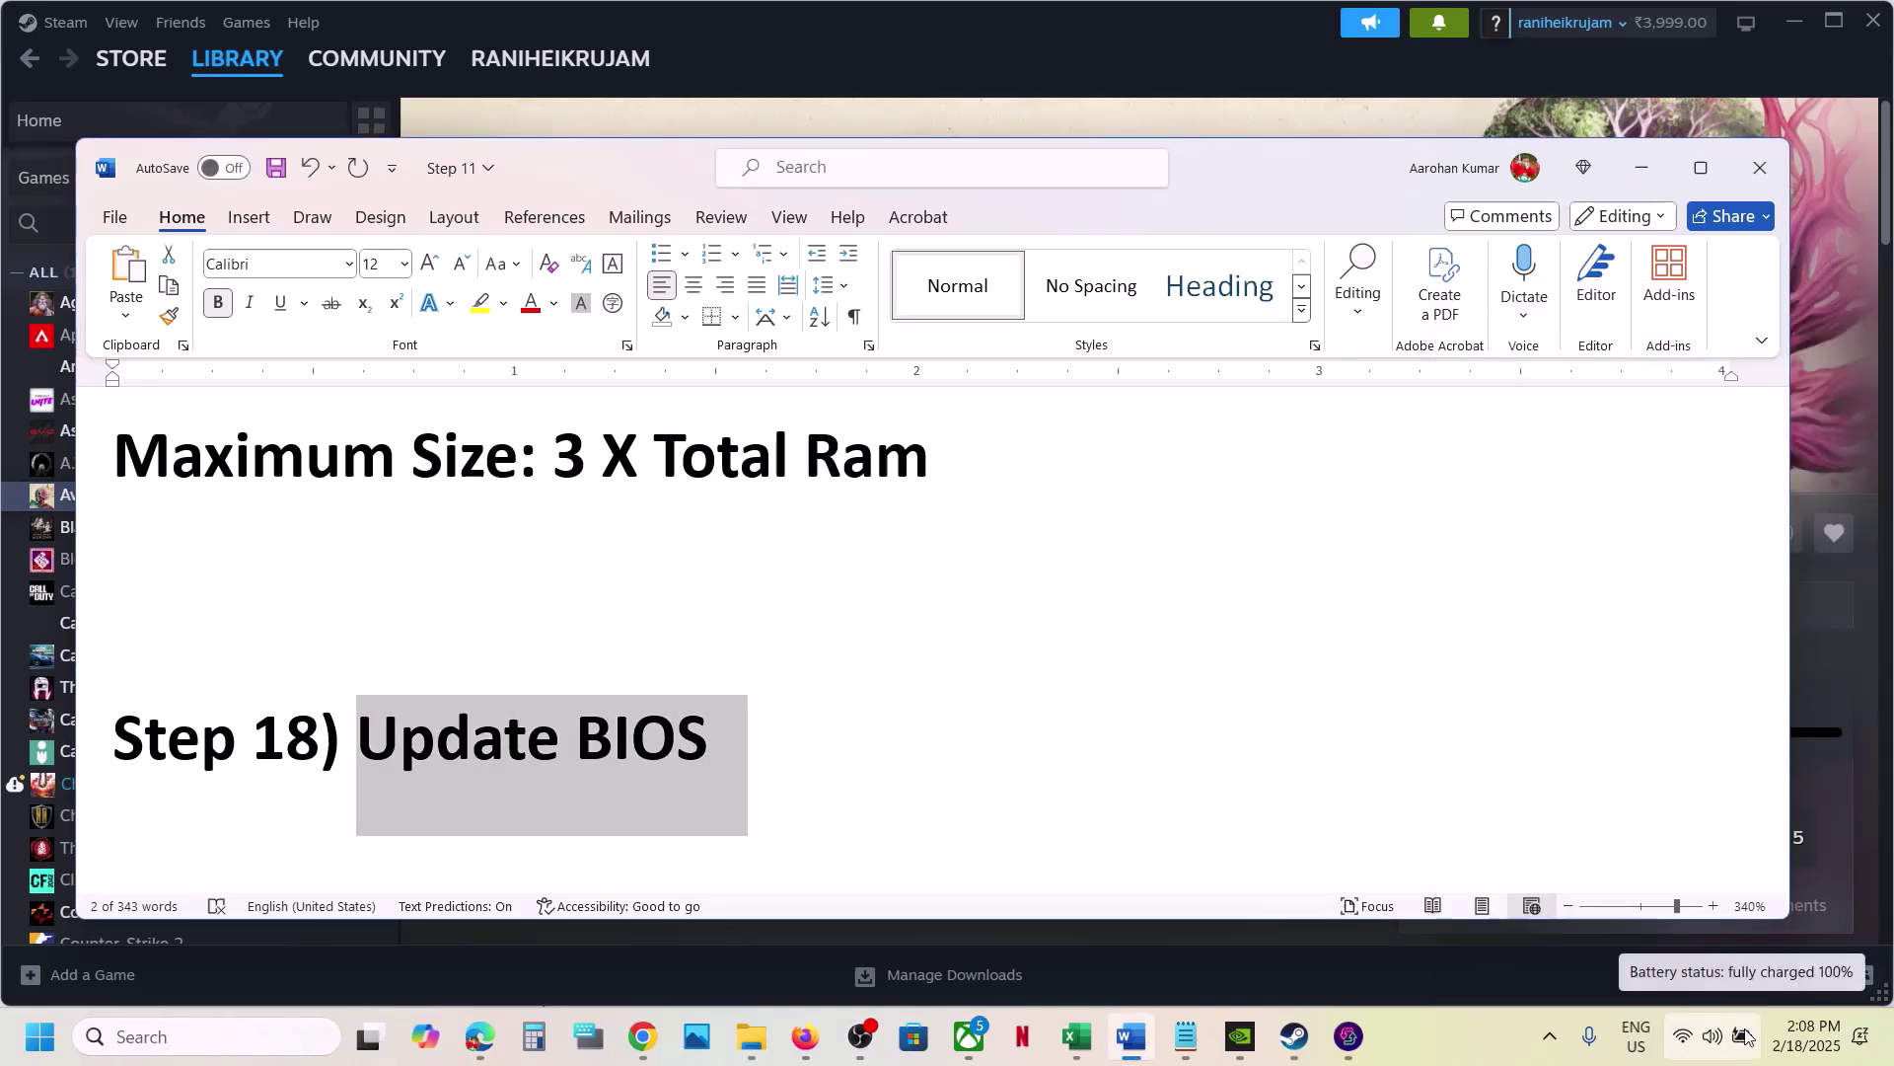
left_click(912, 751)
Step: Highlight the guide's step 19 on updating Windows to 24H2 and start a check for updates in Windows Update
scroll(706, 735, "down", 3)
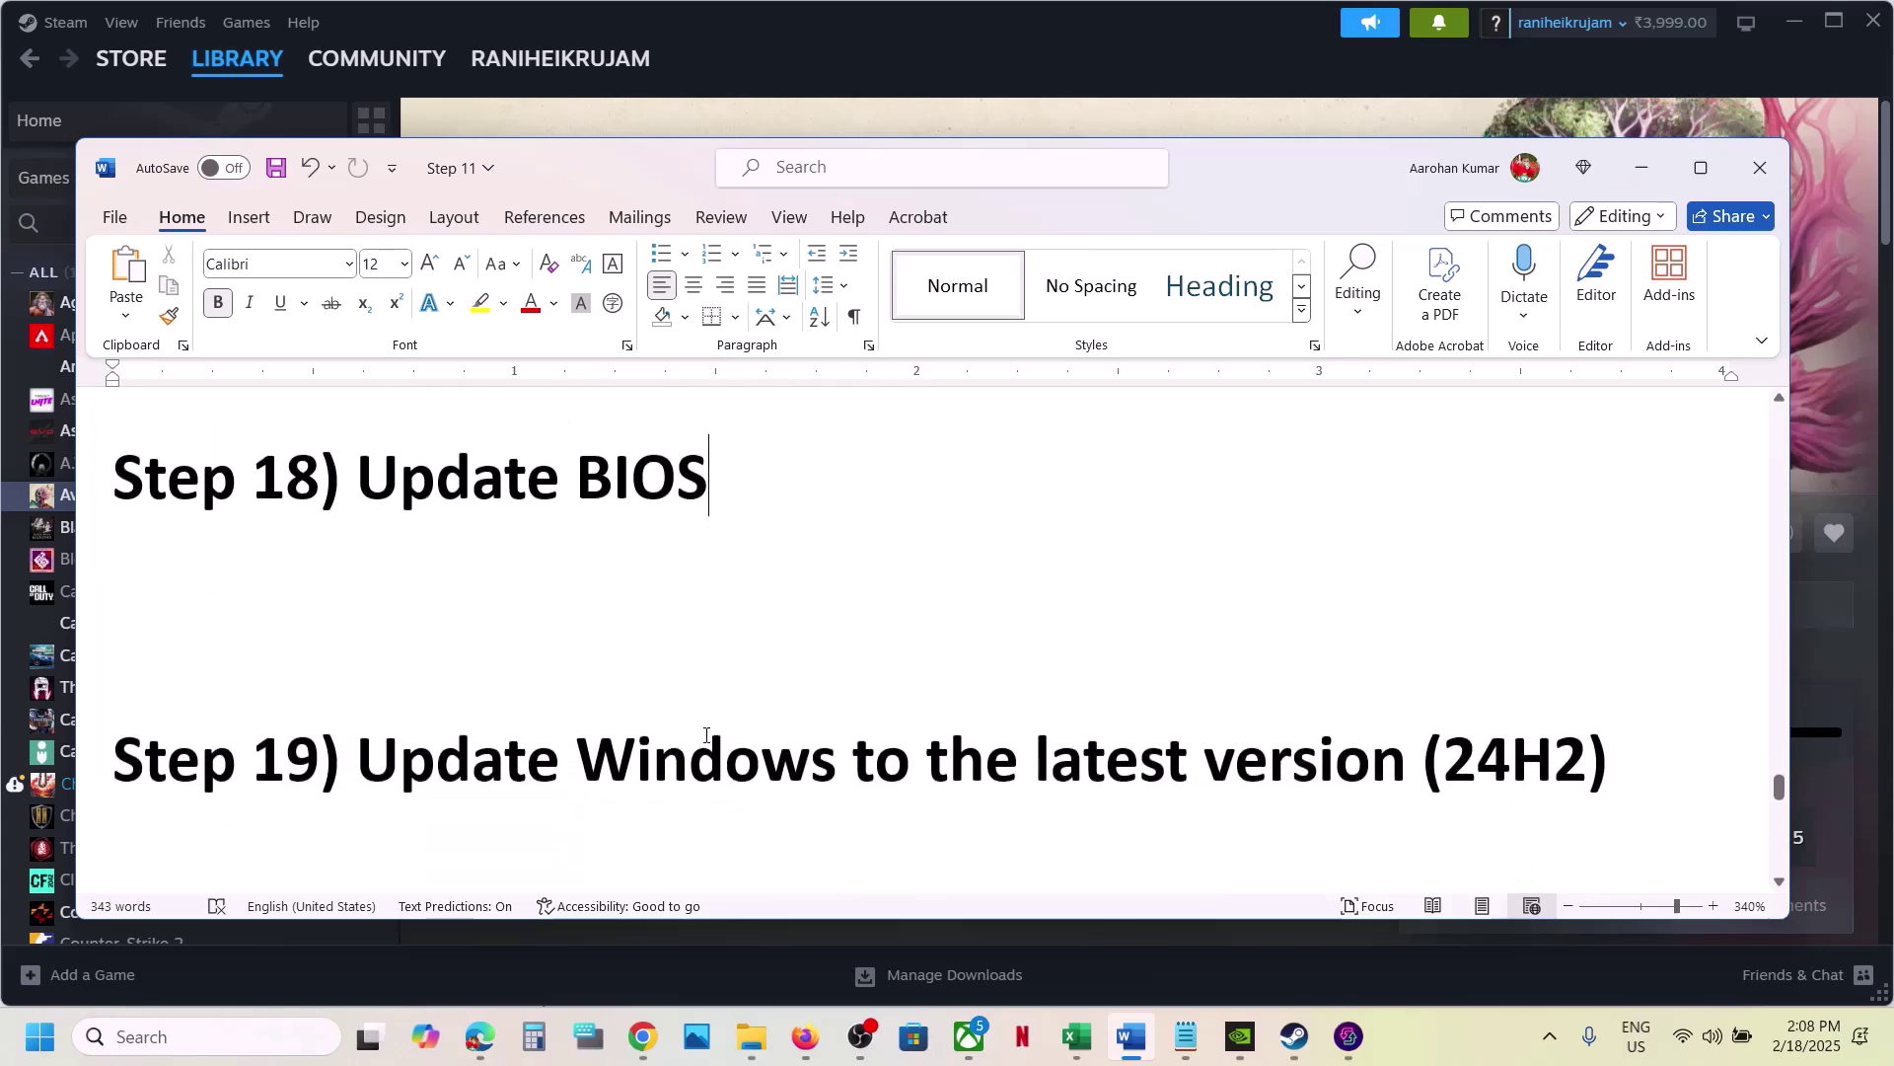
left_click_drag(400, 732, 1233, 646)
key("super+i")
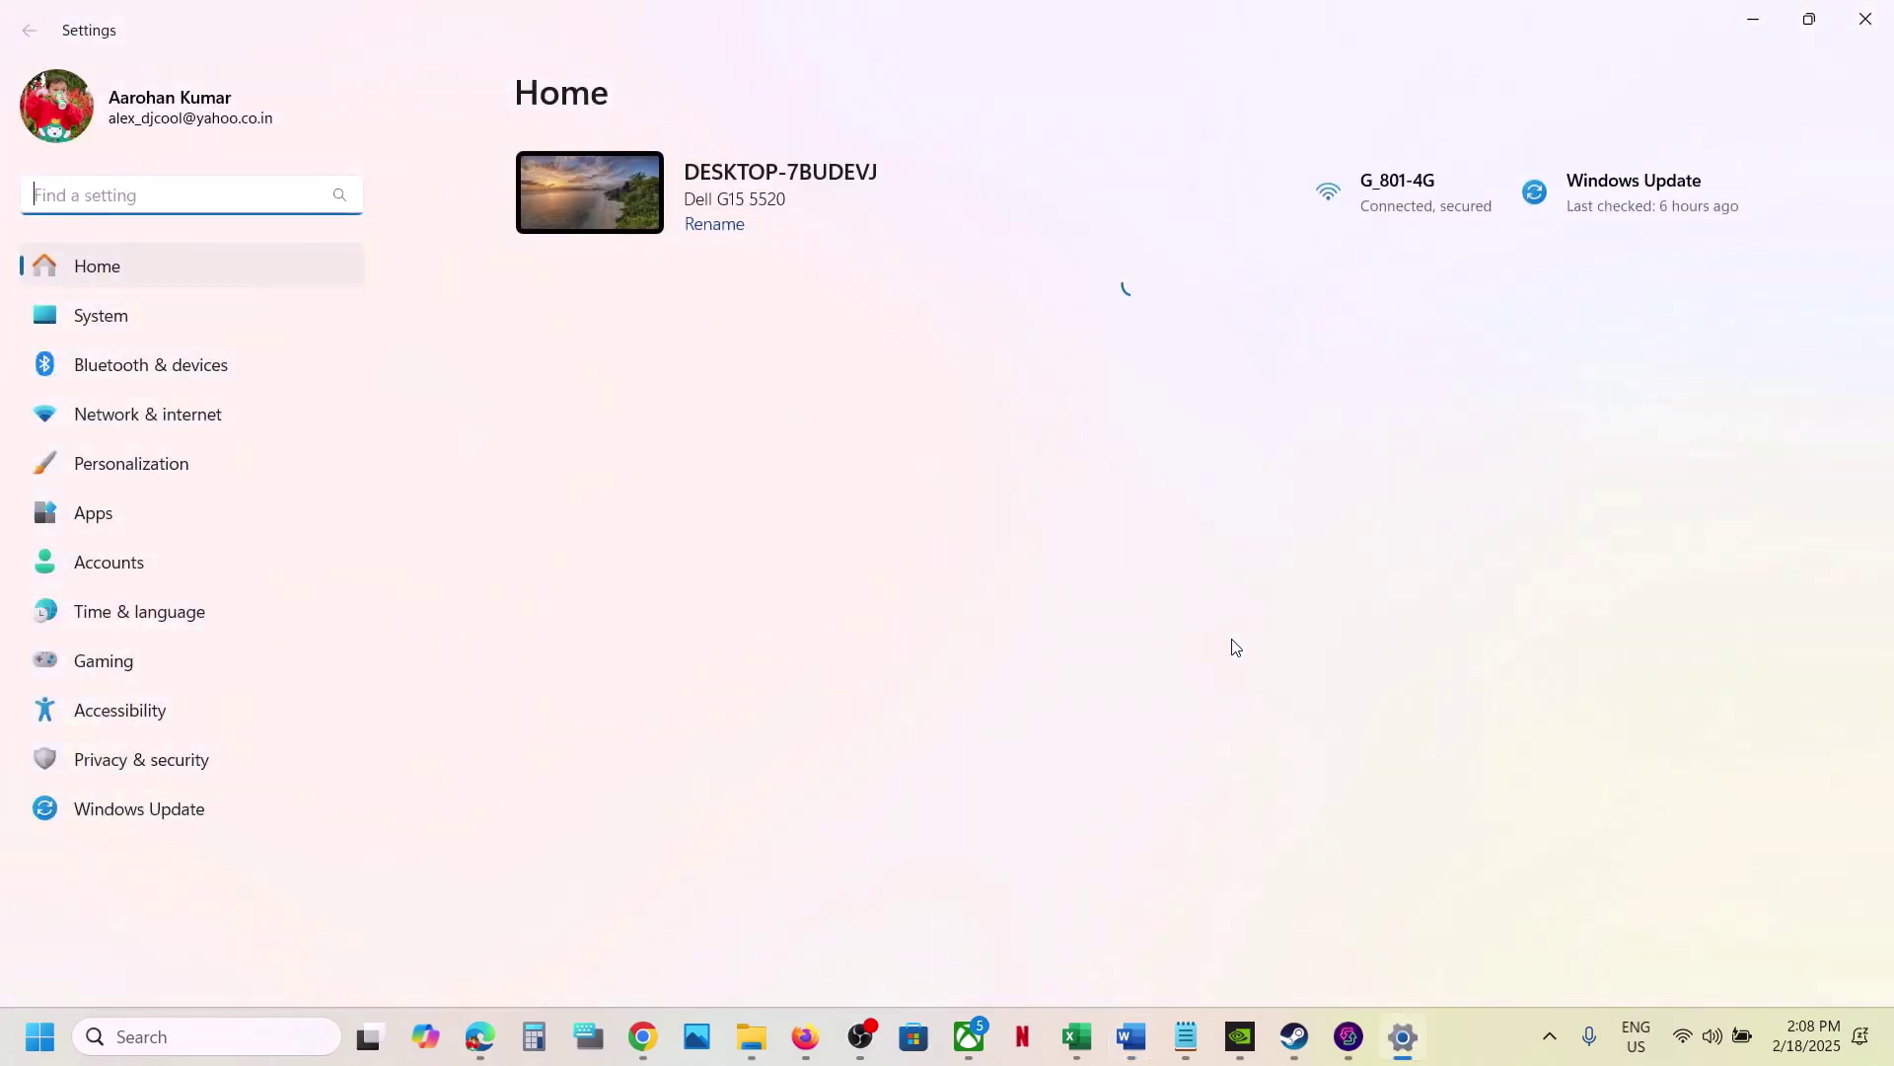
left_click(177, 811)
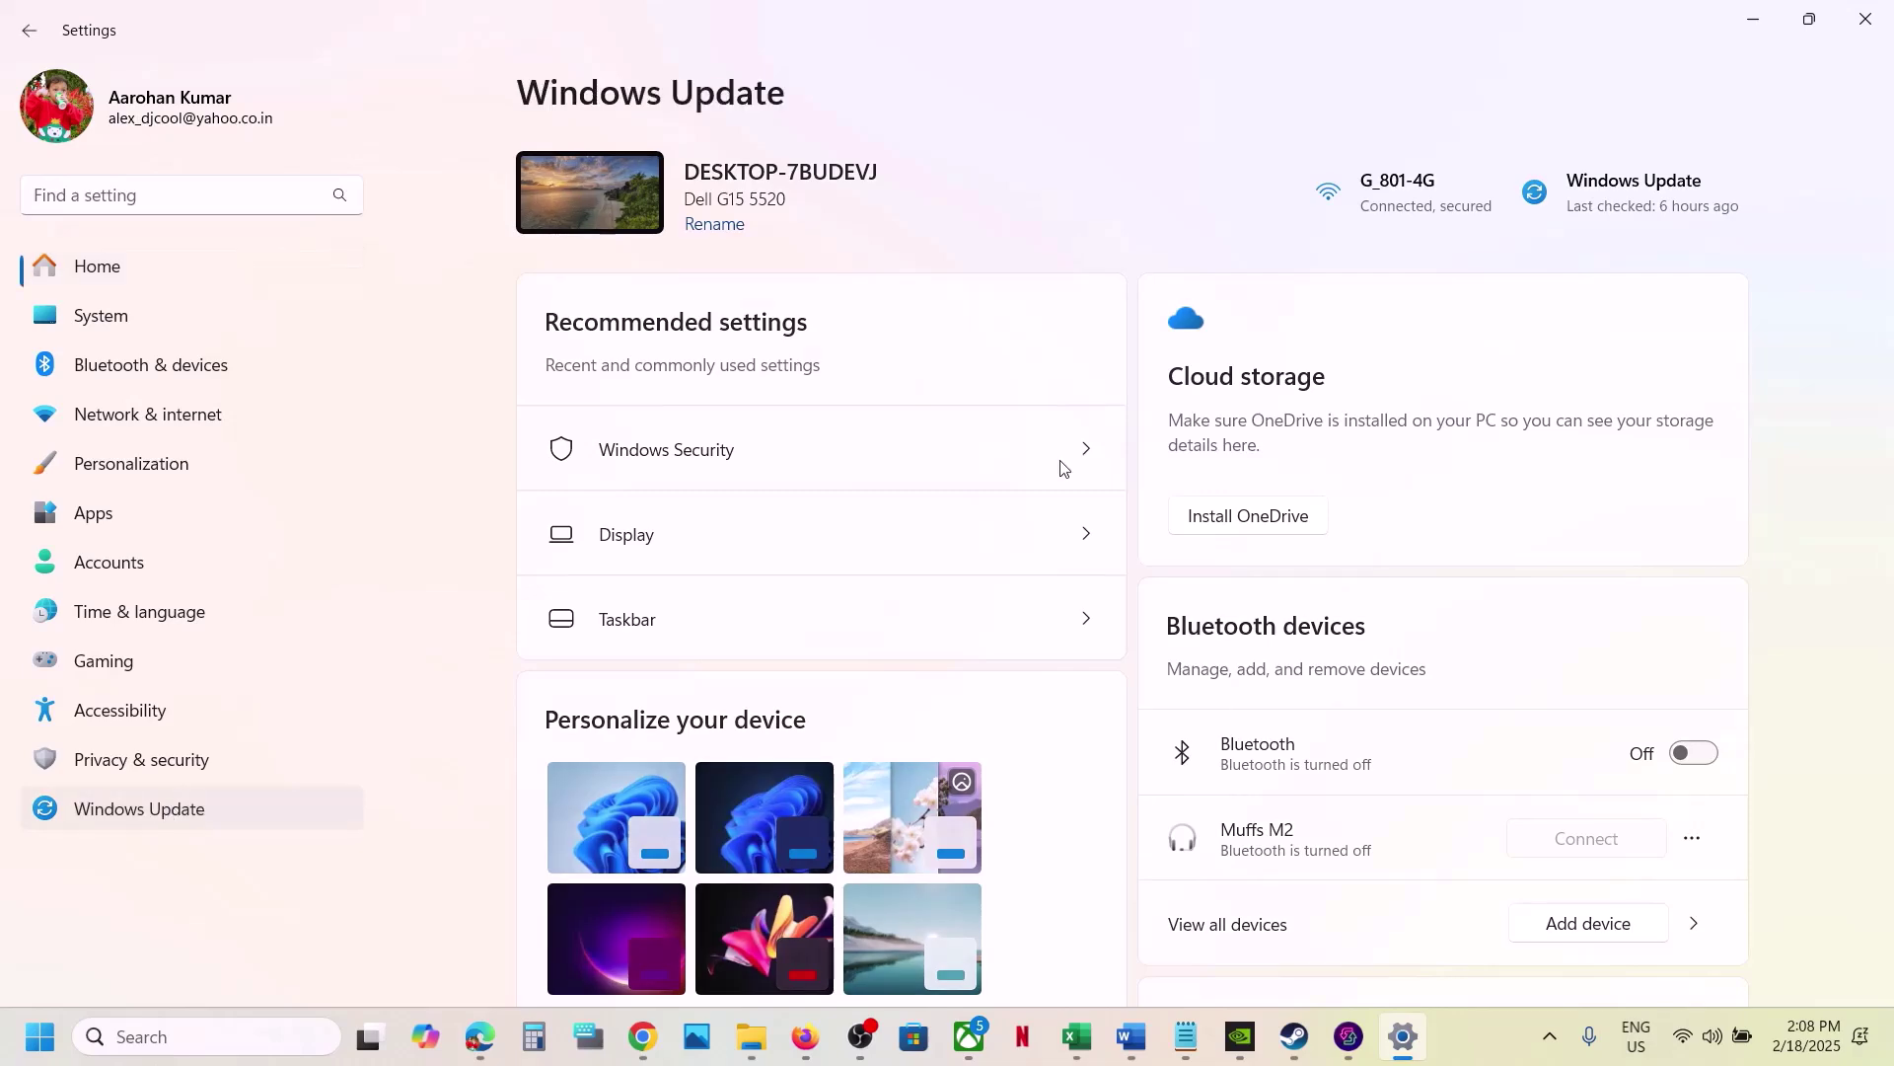
left_click(1643, 205)
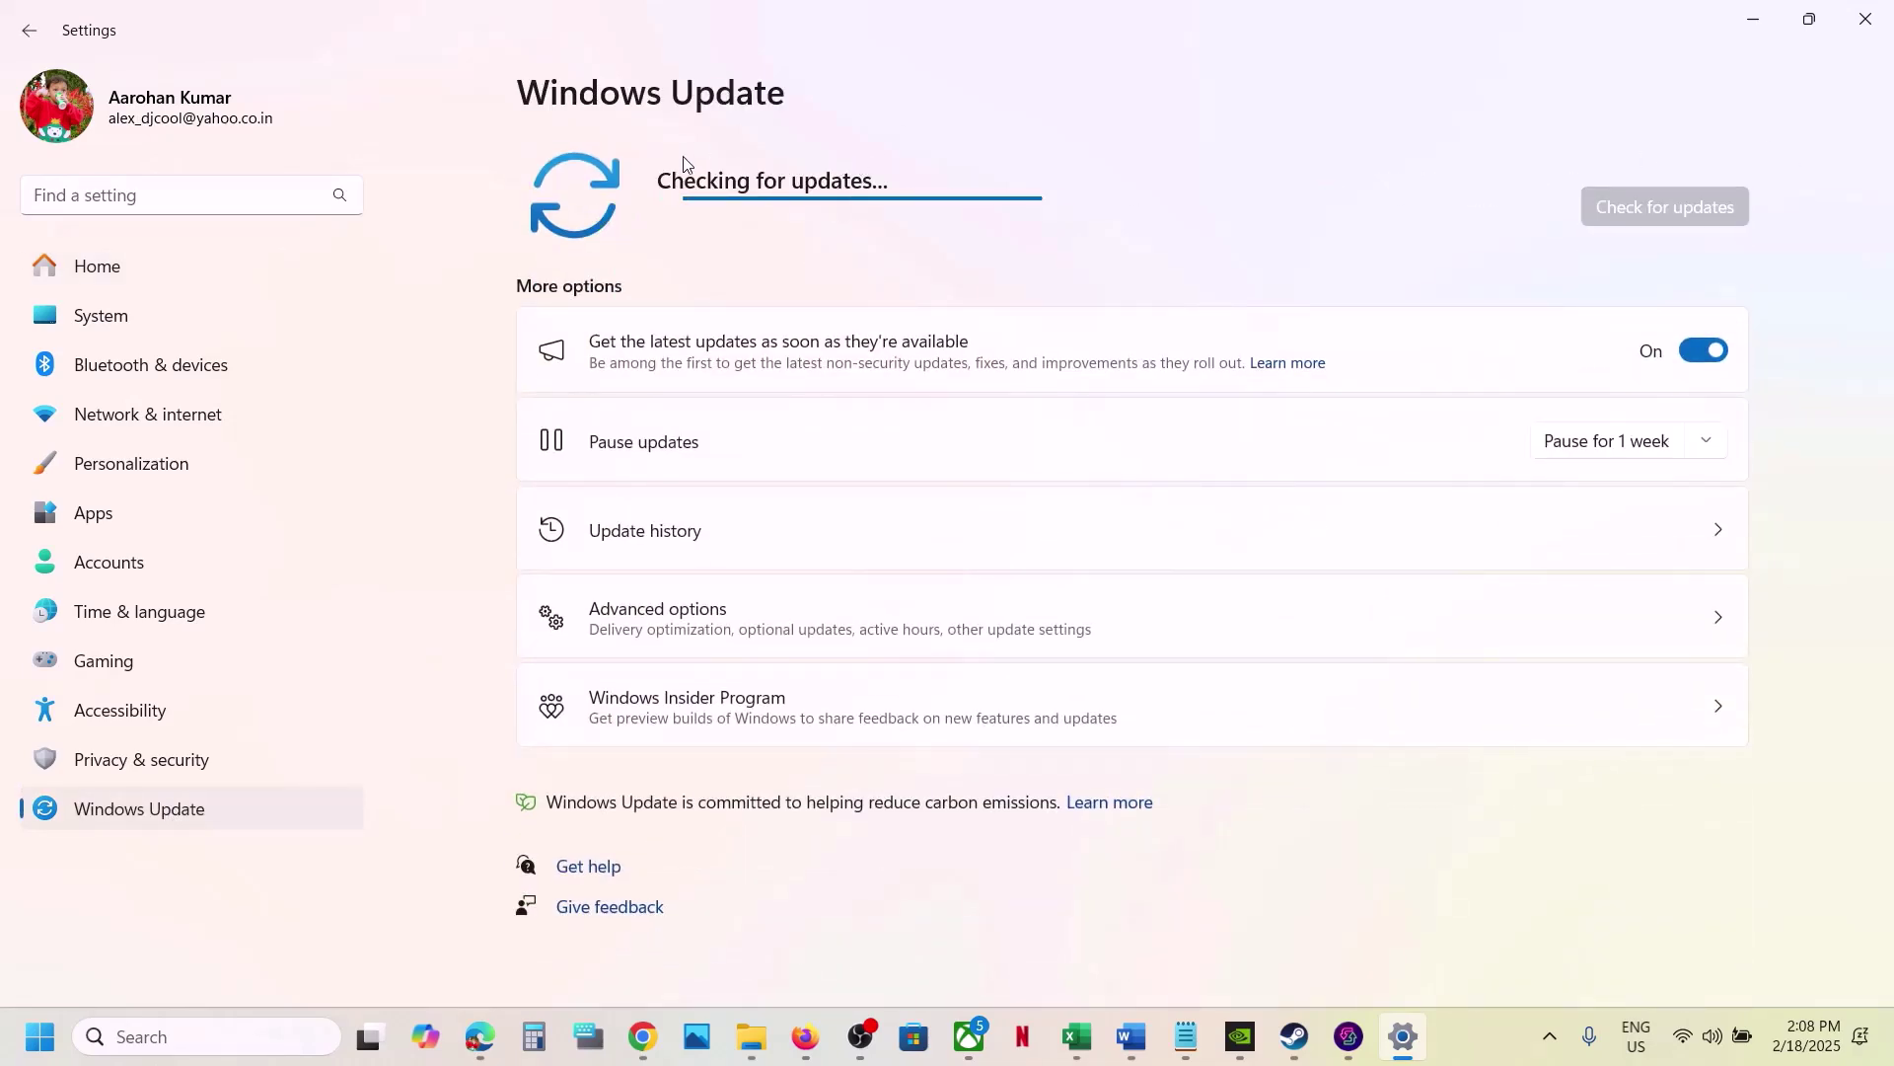
Step: View the computer's restart option among the power choices and dismiss it without restarting
left_click(50, 1012)
left_click(719, 953)
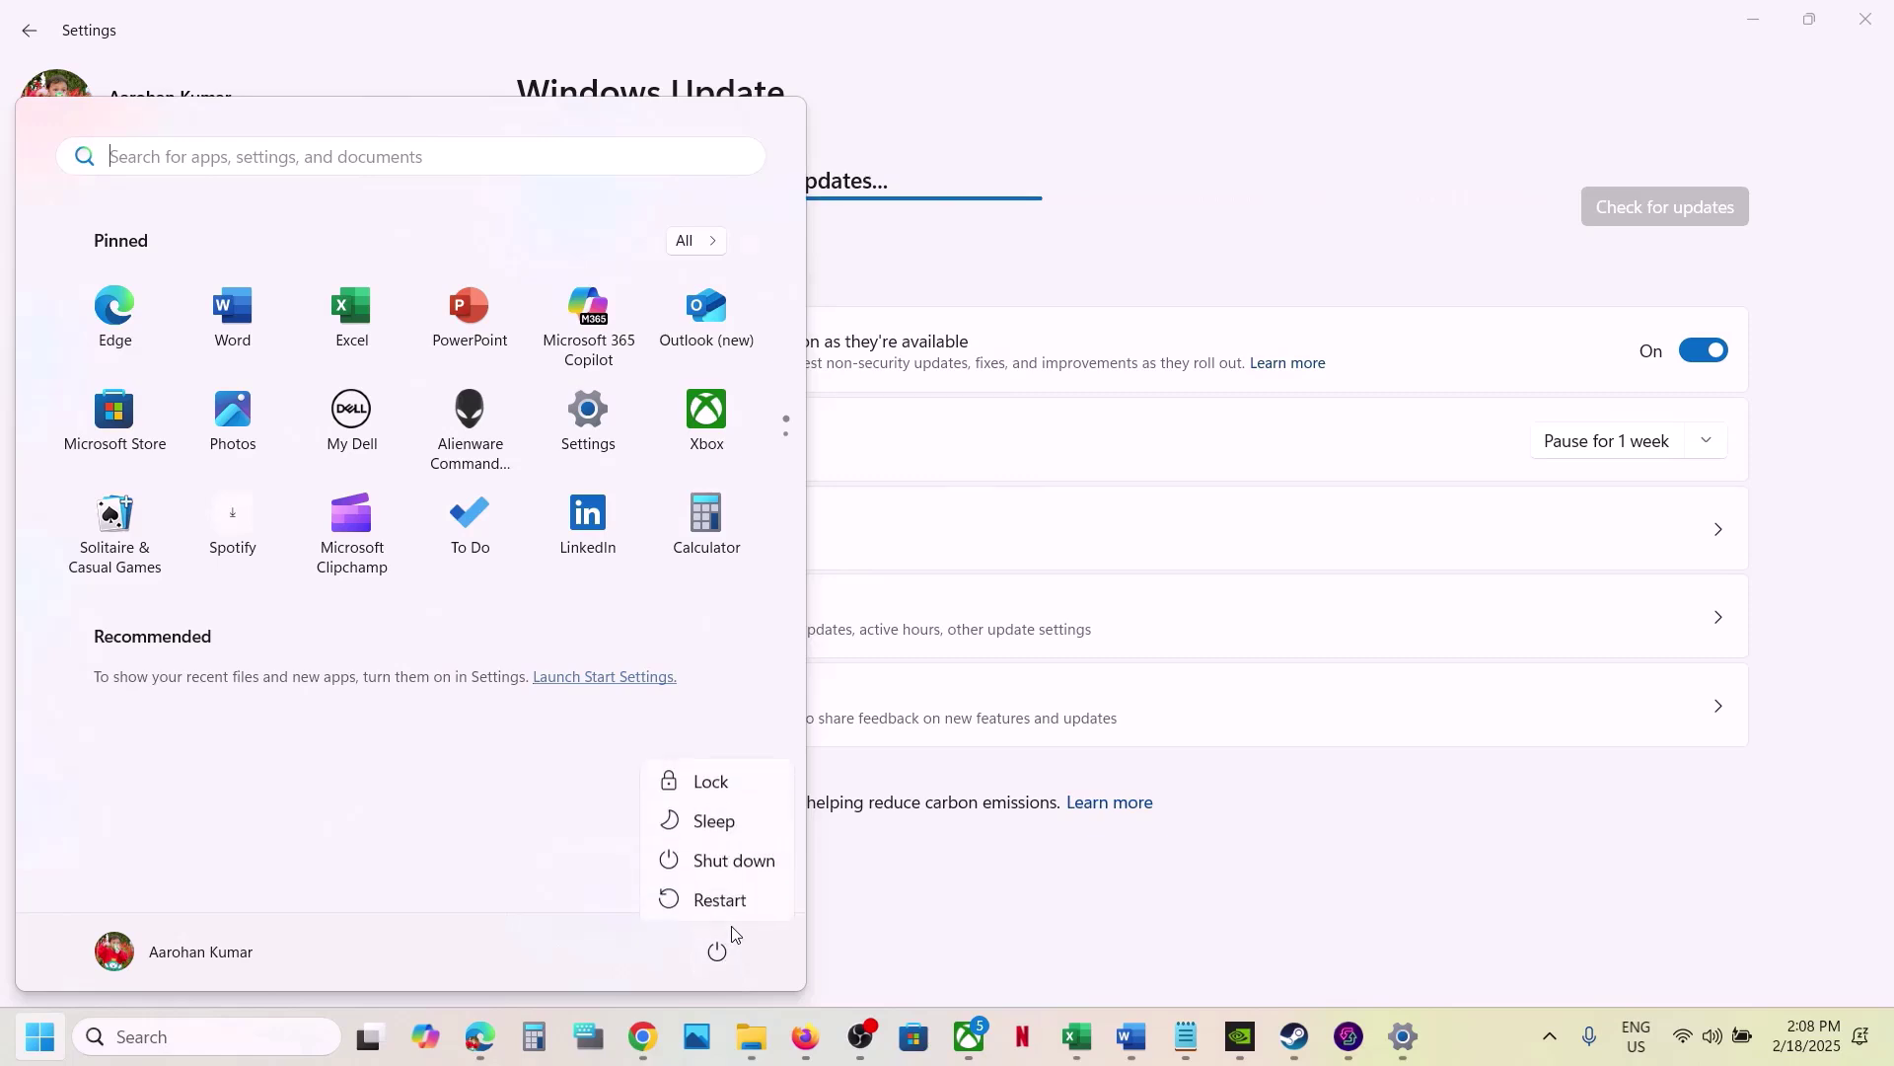
left_click(1115, 825)
left_click(973, 923)
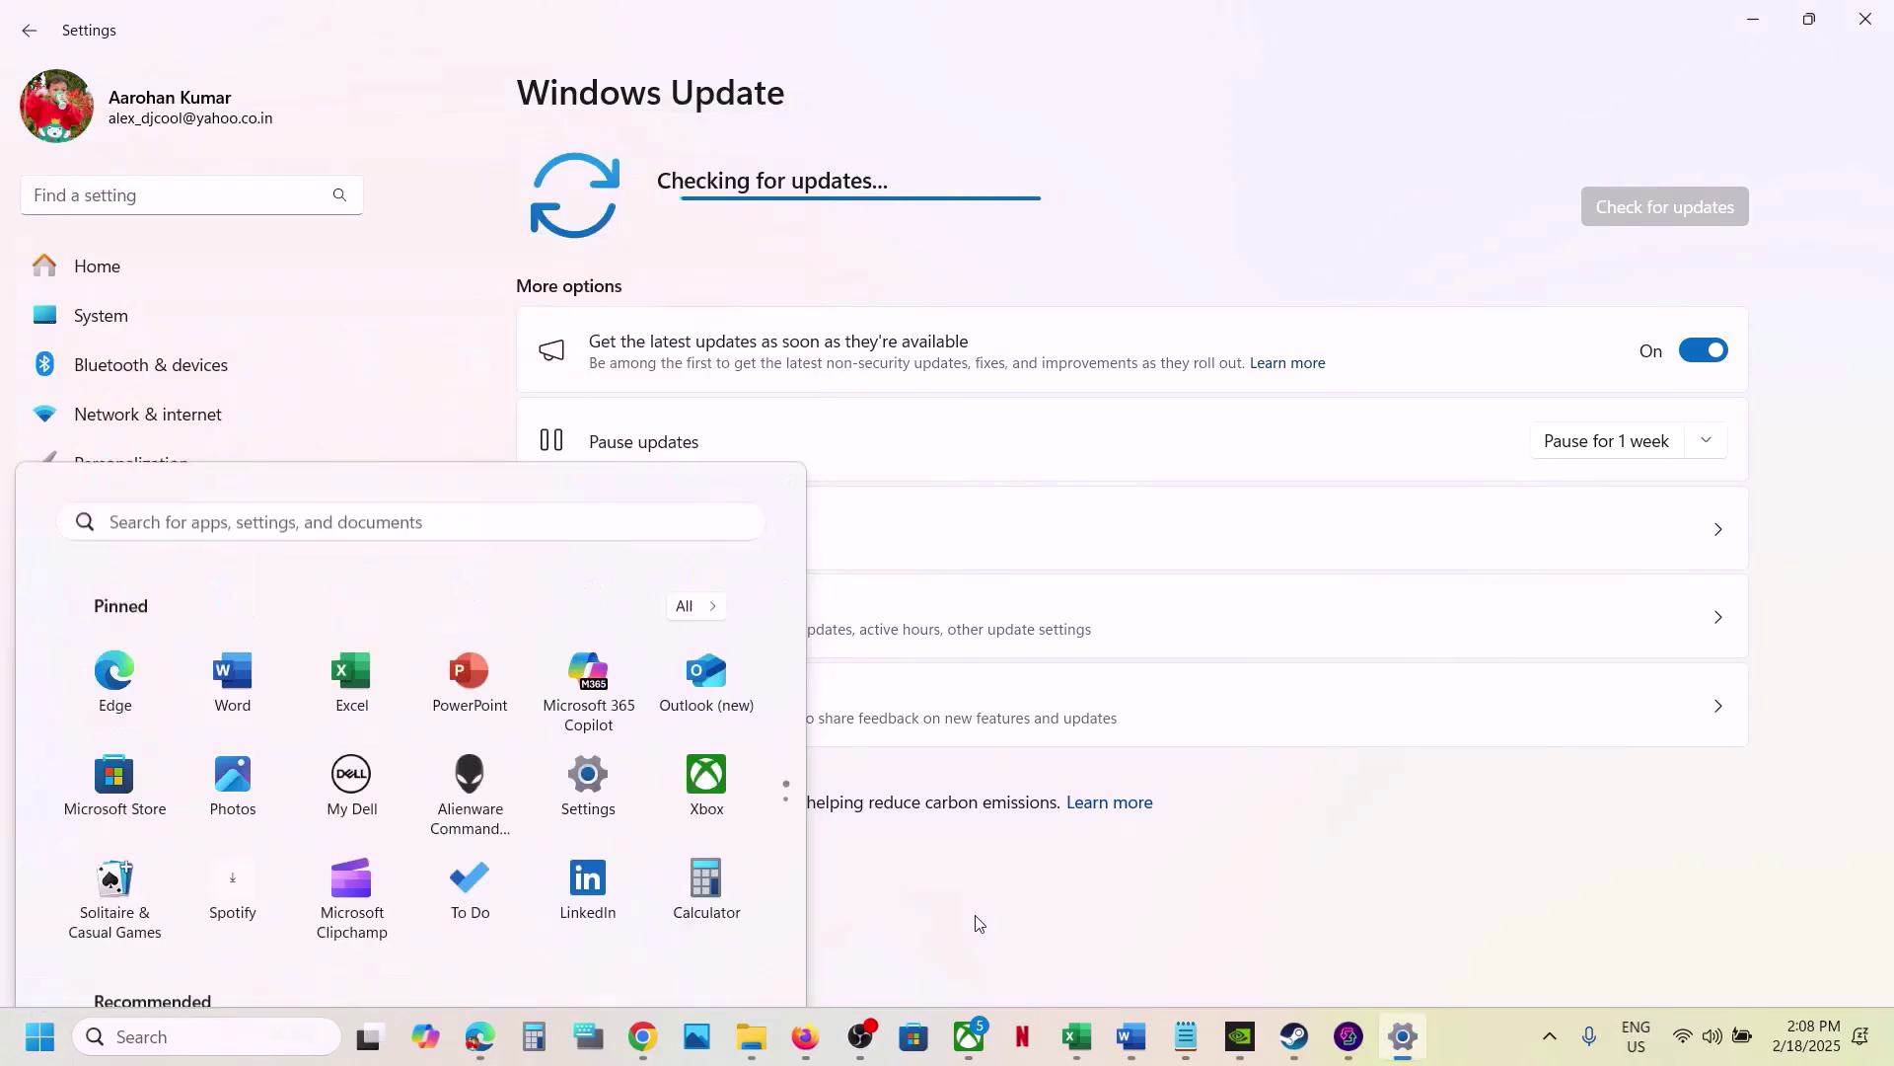
Step: Run winver to check the installed Windows version and close the version information
left_click(193, 1030)
type("winver")
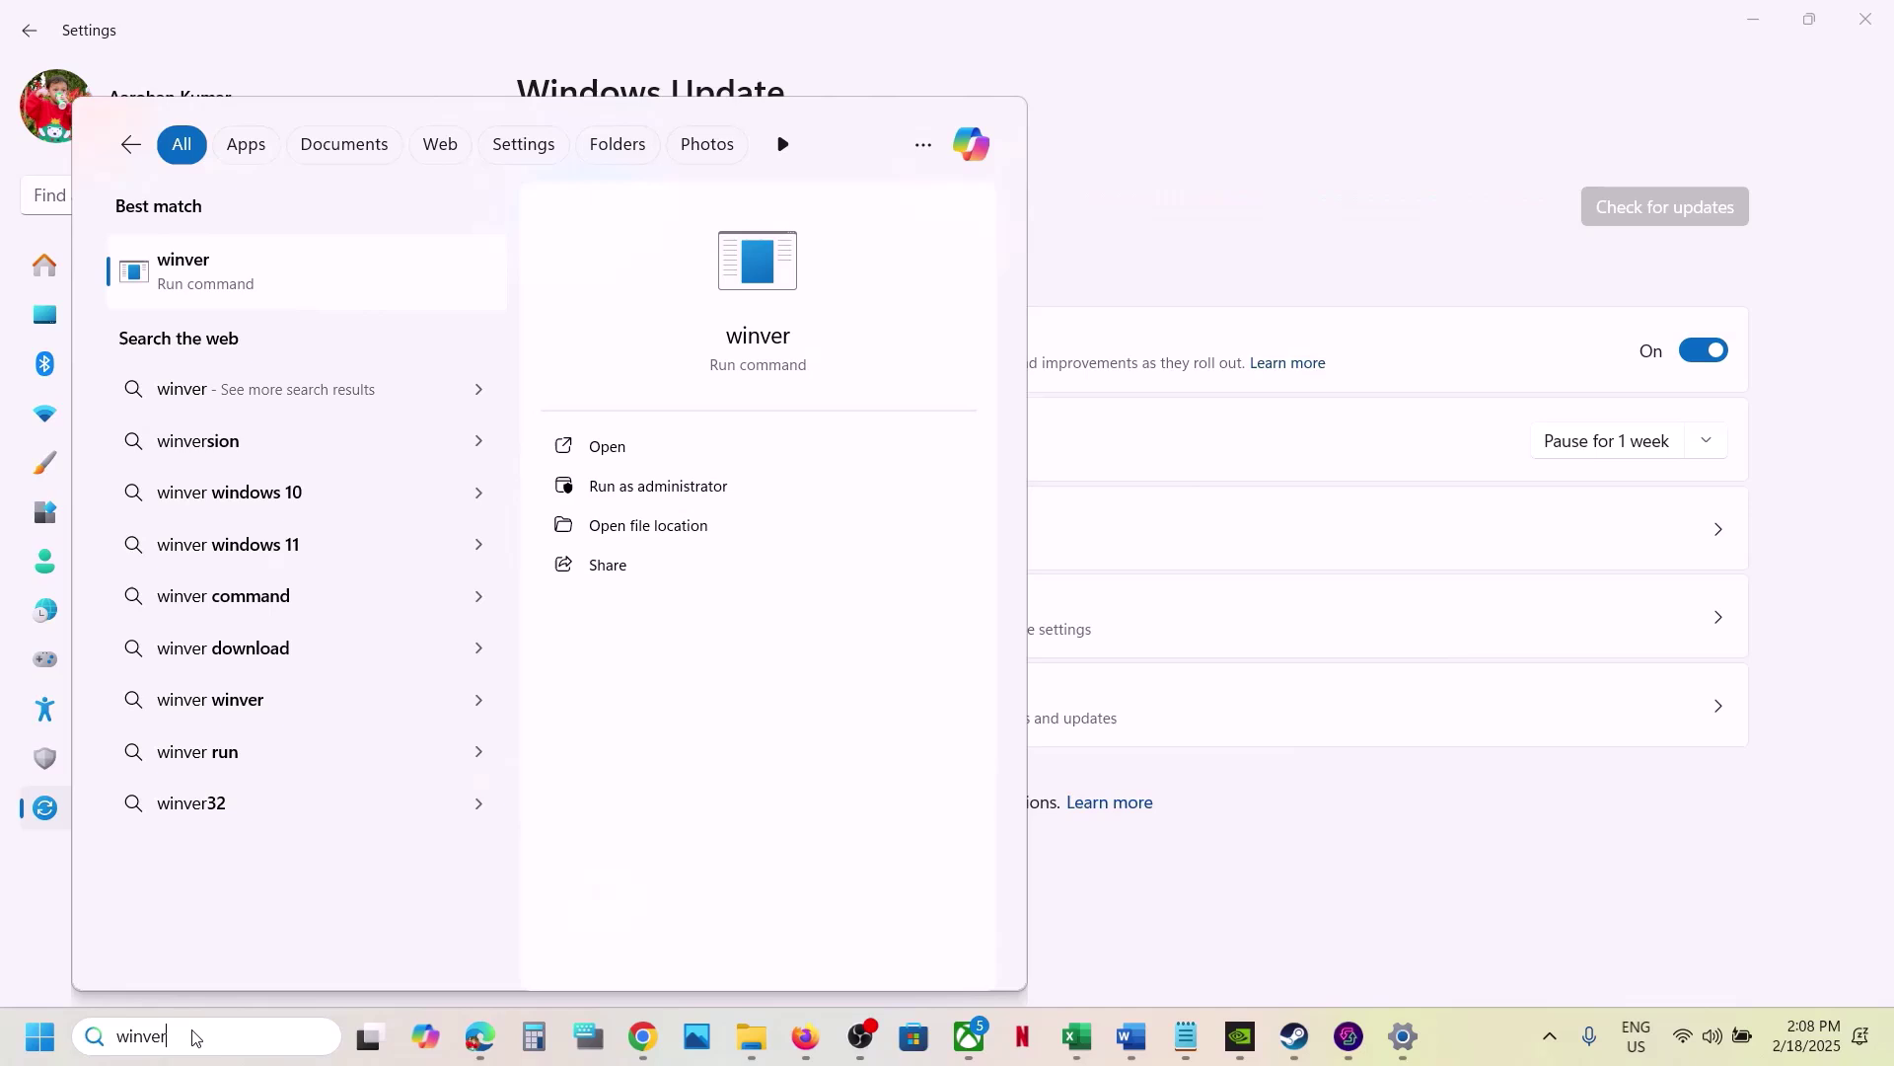
key("Return")
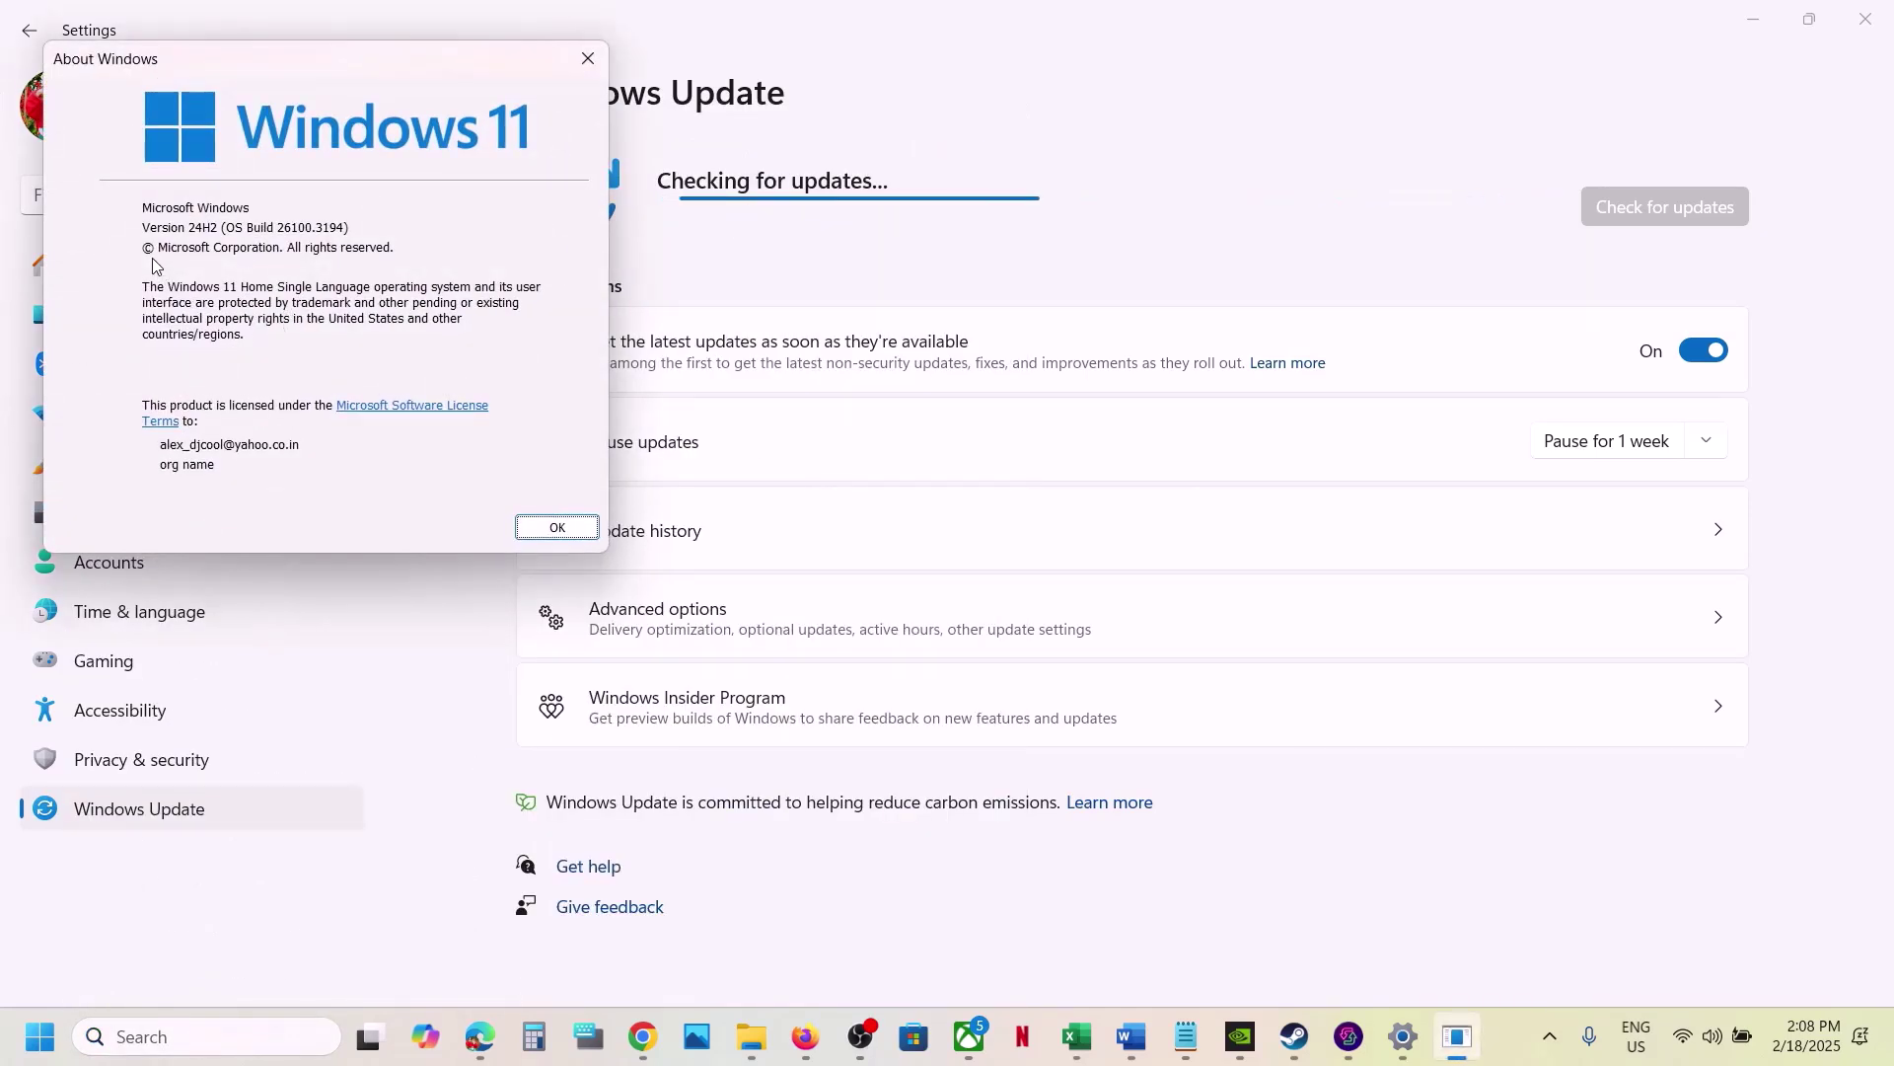
left_click(578, 63)
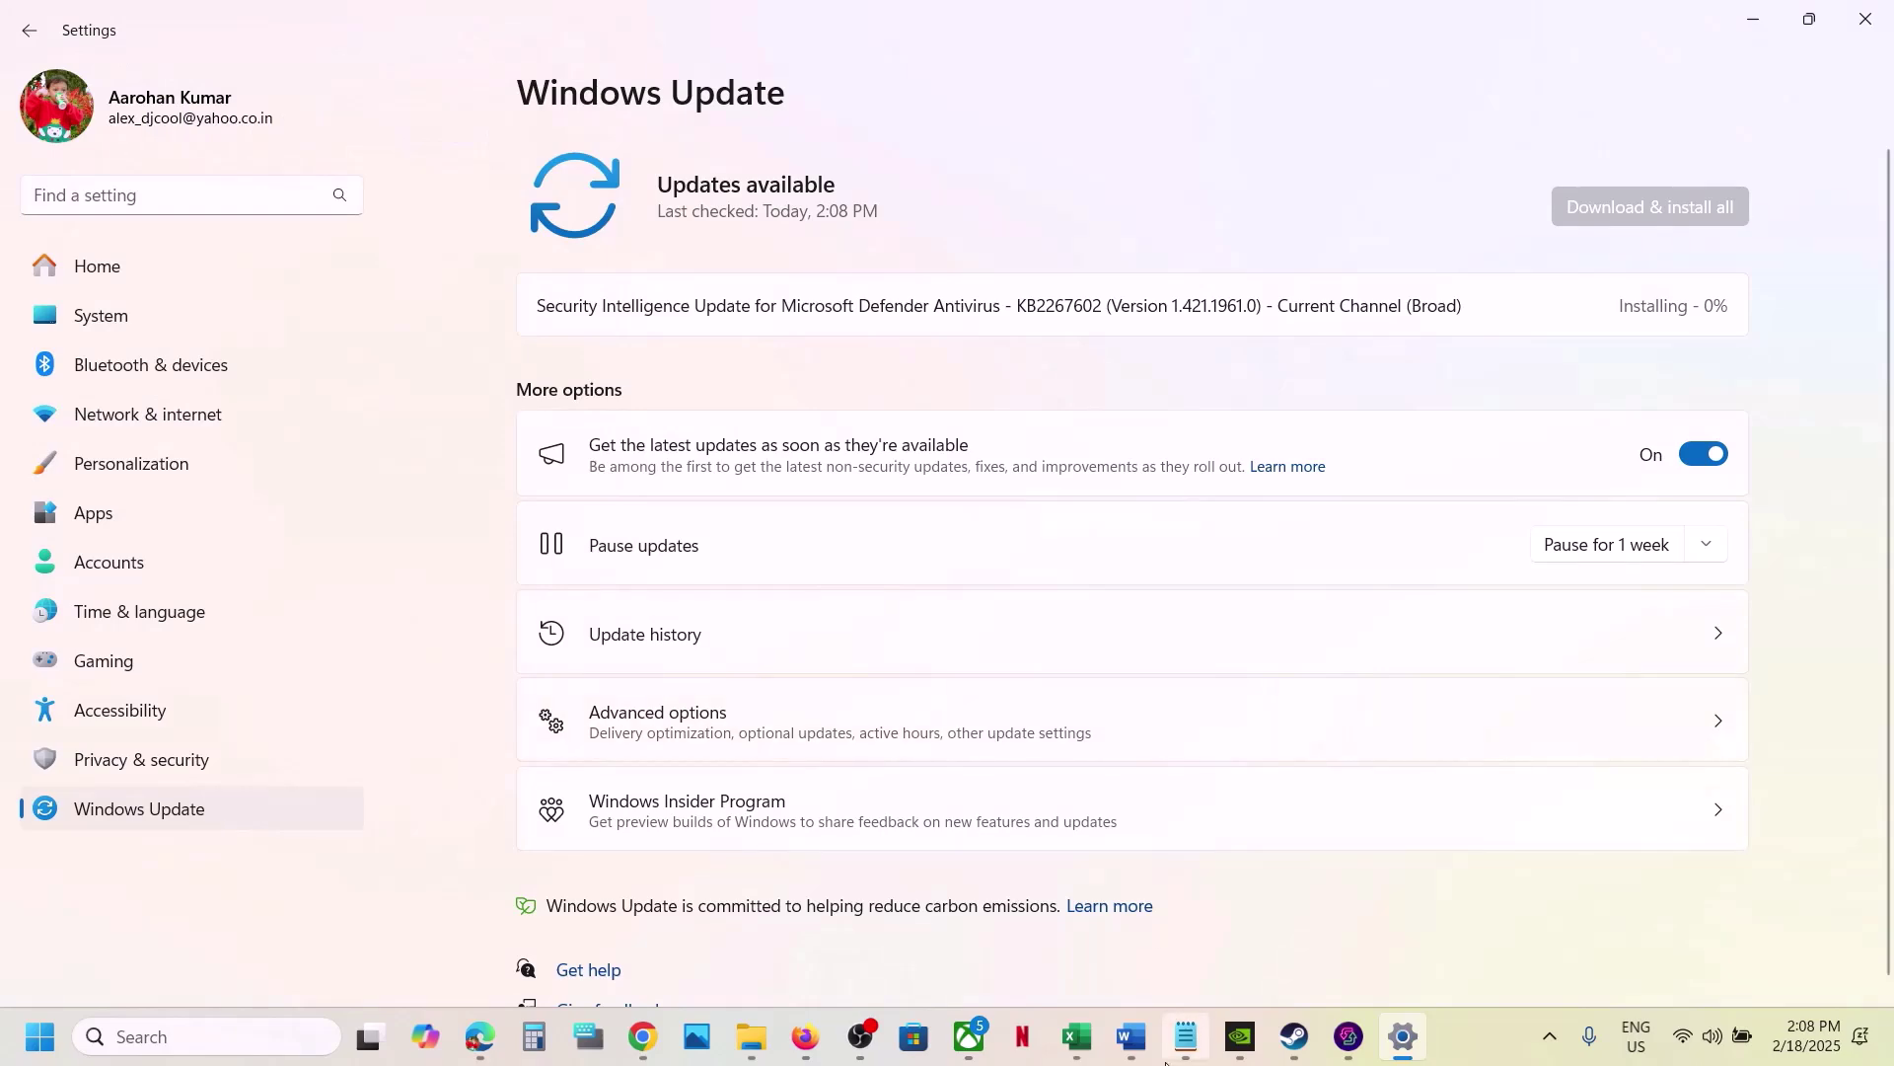
Step: Return to the guide and highlight step 20's advice on unplugging external devices, USB adapters, additional controllers and multiple monitors
left_click(1144, 1041)
scroll(516, 562, "down", 5)
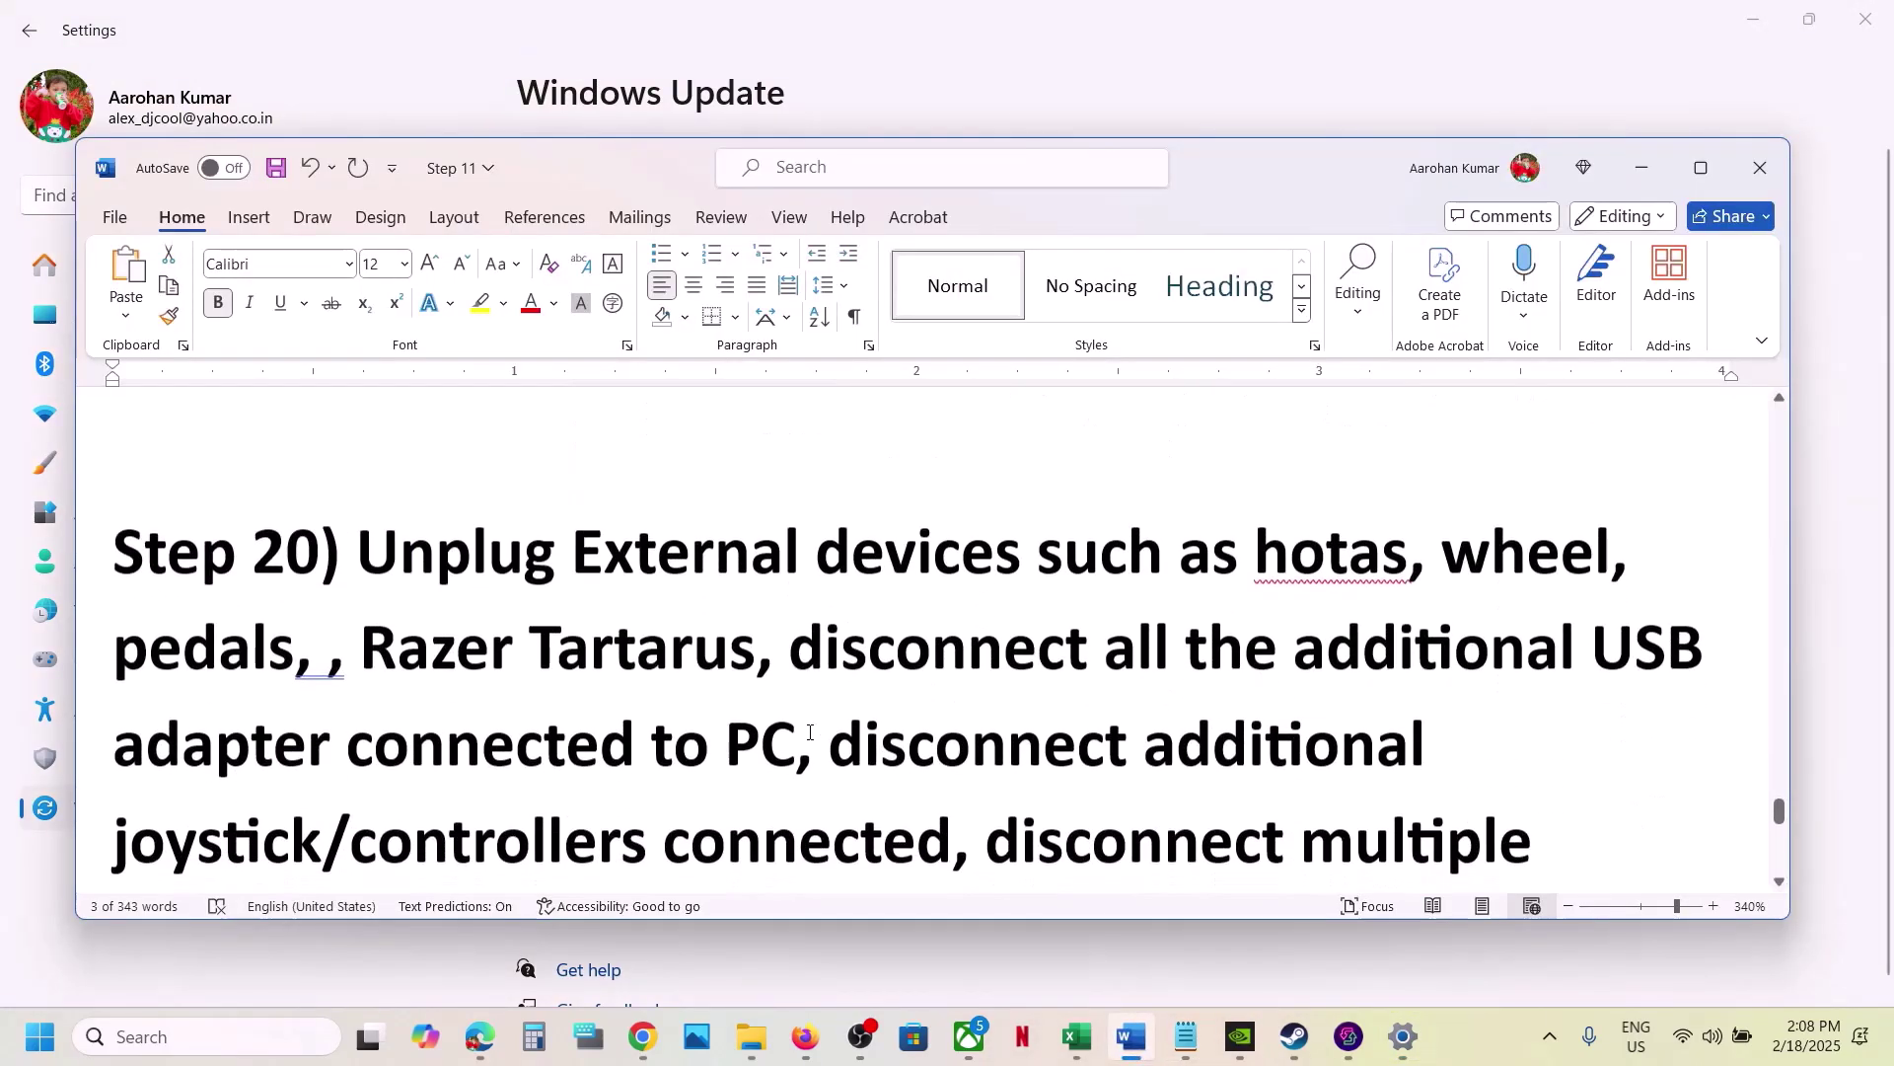
left_click_drag(516, 562, 772, 740)
scroll(773, 740, "down", 1)
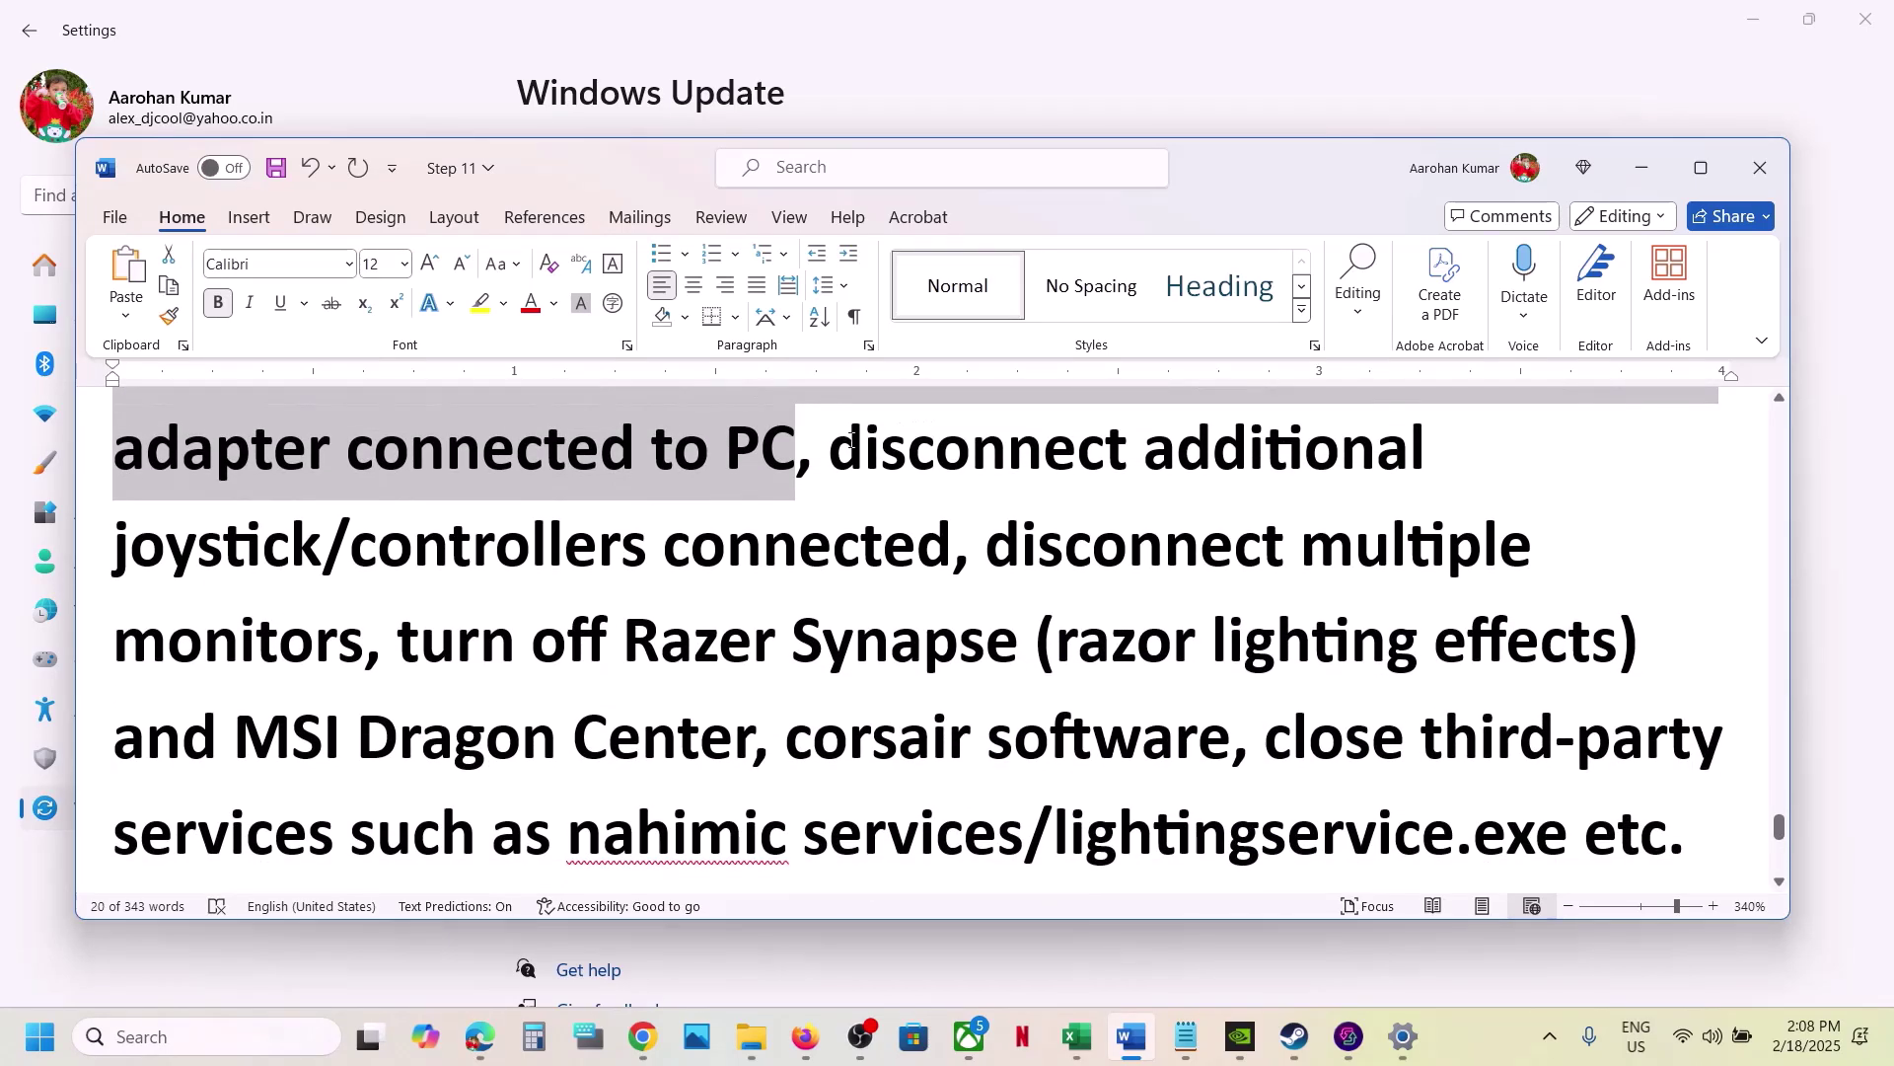
left_click_drag(837, 444, 365, 669)
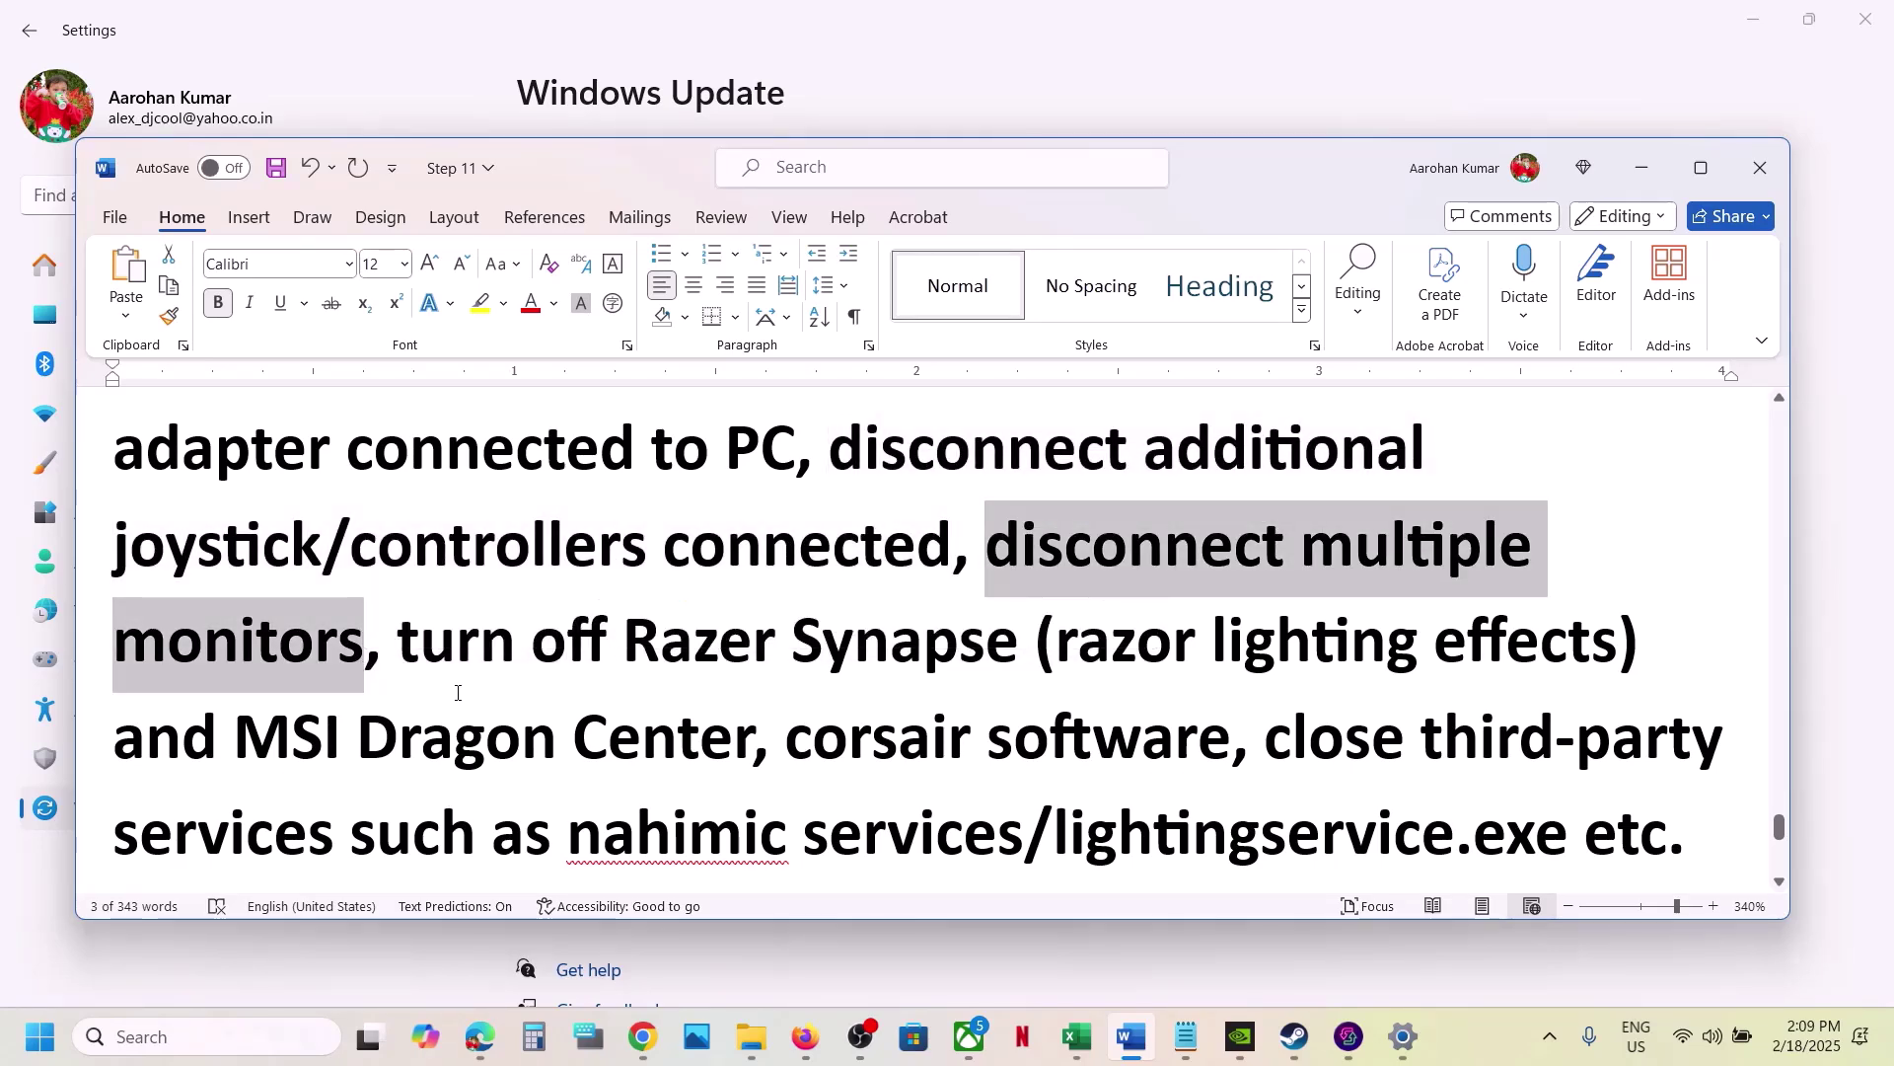
Step: Highlight step 20's advice on turning off Razer Synapse, MSI Dragon Center and Corsair software and closing third-party services such as nahimic and lightingservice.exe
left_click(457, 641)
scroll(457, 692, "down", 1)
left_click_drag(410, 472, 1681, 658)
right_click(611, 671)
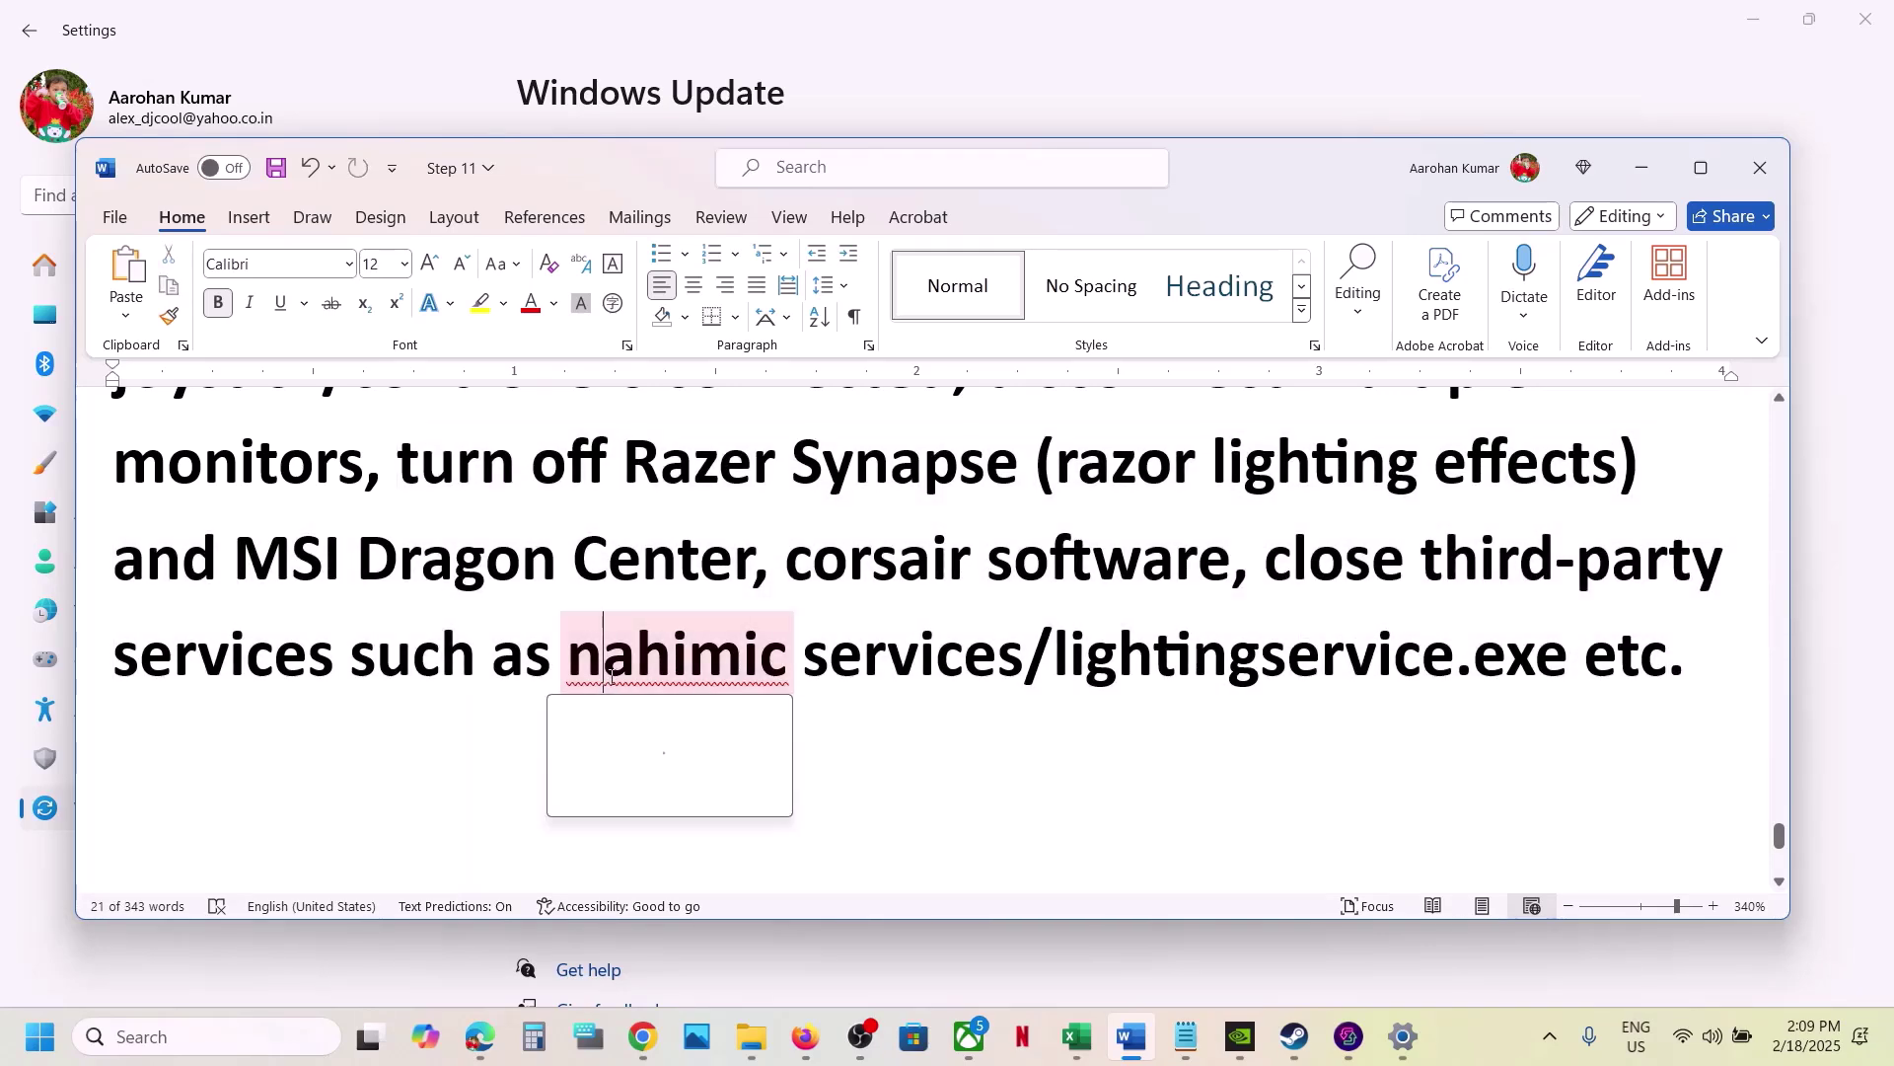
Step: Highlight the guide's step 21 on uninstalling the game, deleting its folder, restarting the PC and reinstalling to another drive
scroll(612, 677, "down", 1)
scroll(611, 677, "down", 1)
left_click(356, 489)
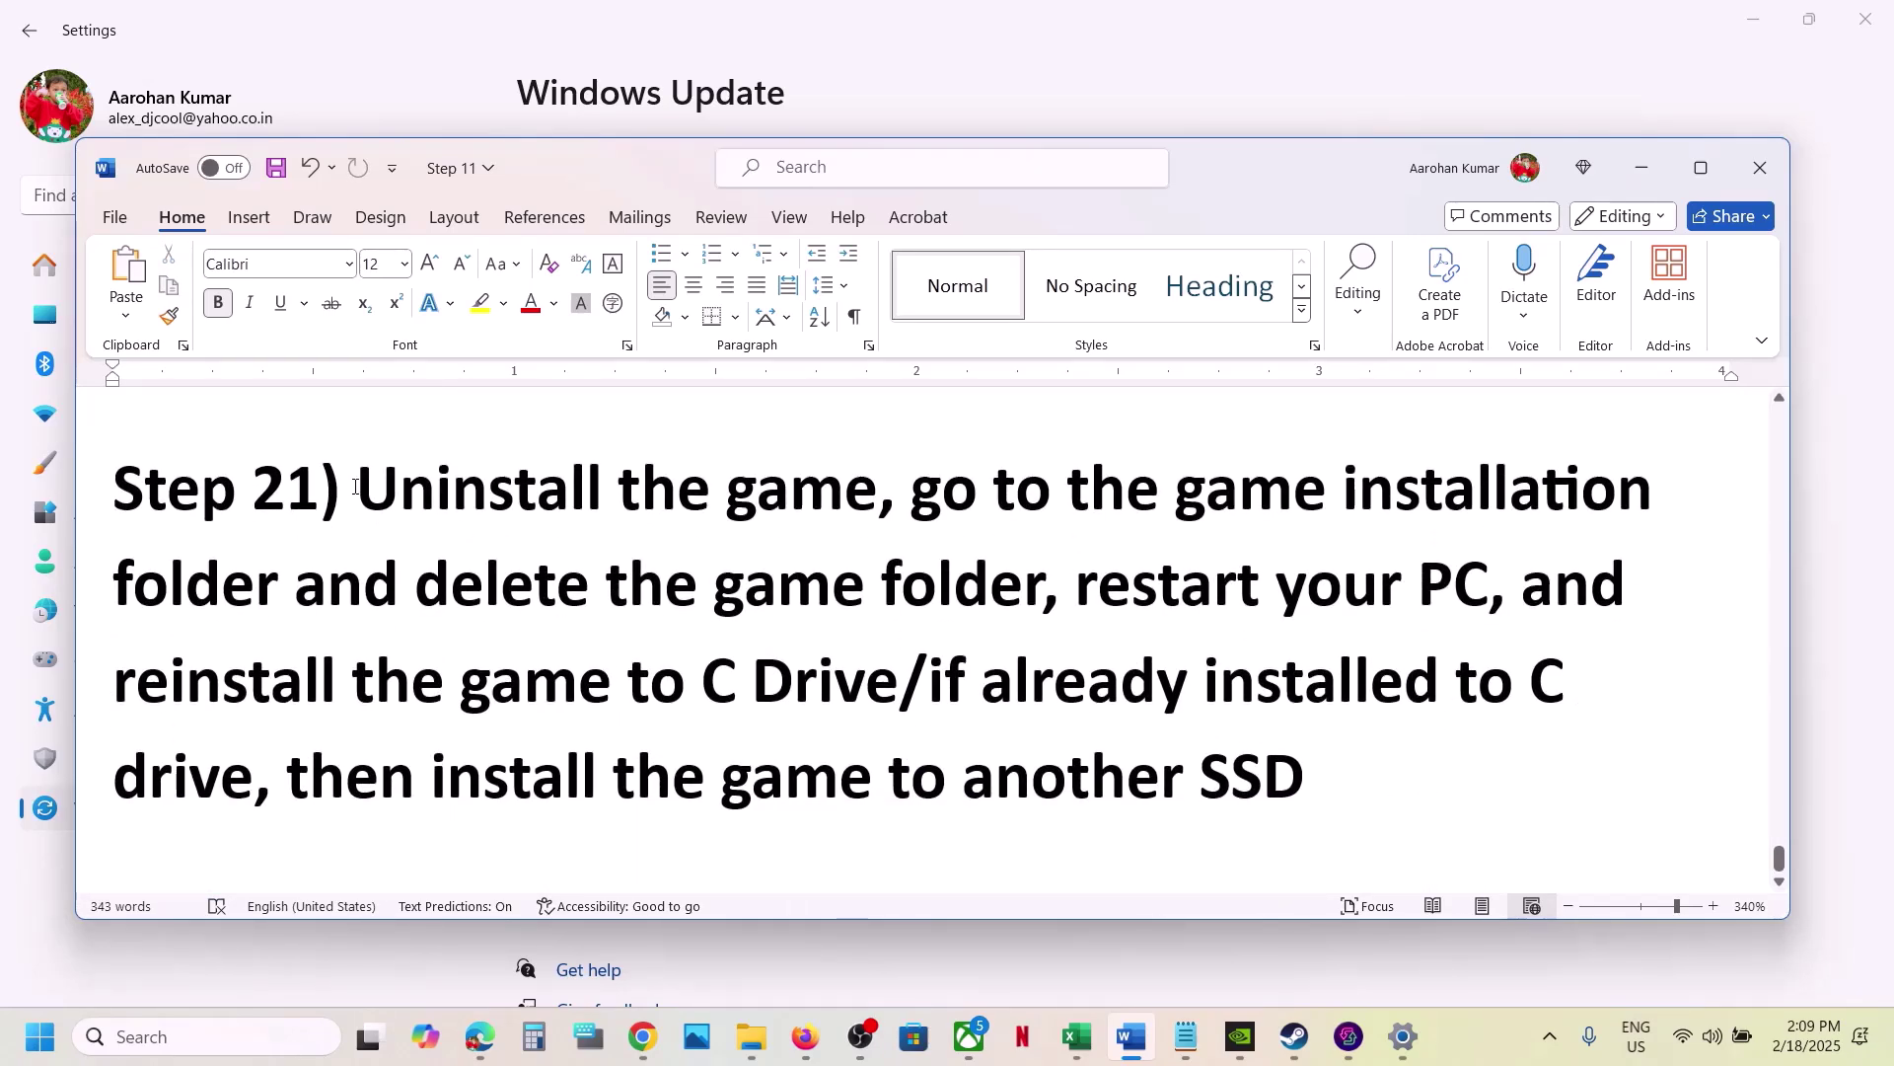
left_click_drag(356, 486, 1303, 780)
left_click(1302, 779)
Step: Switch to Steam, view the manage options for Avowed, including Uninstall and Browse local files, and dismiss them without choosing any
left_click(1294, 1036)
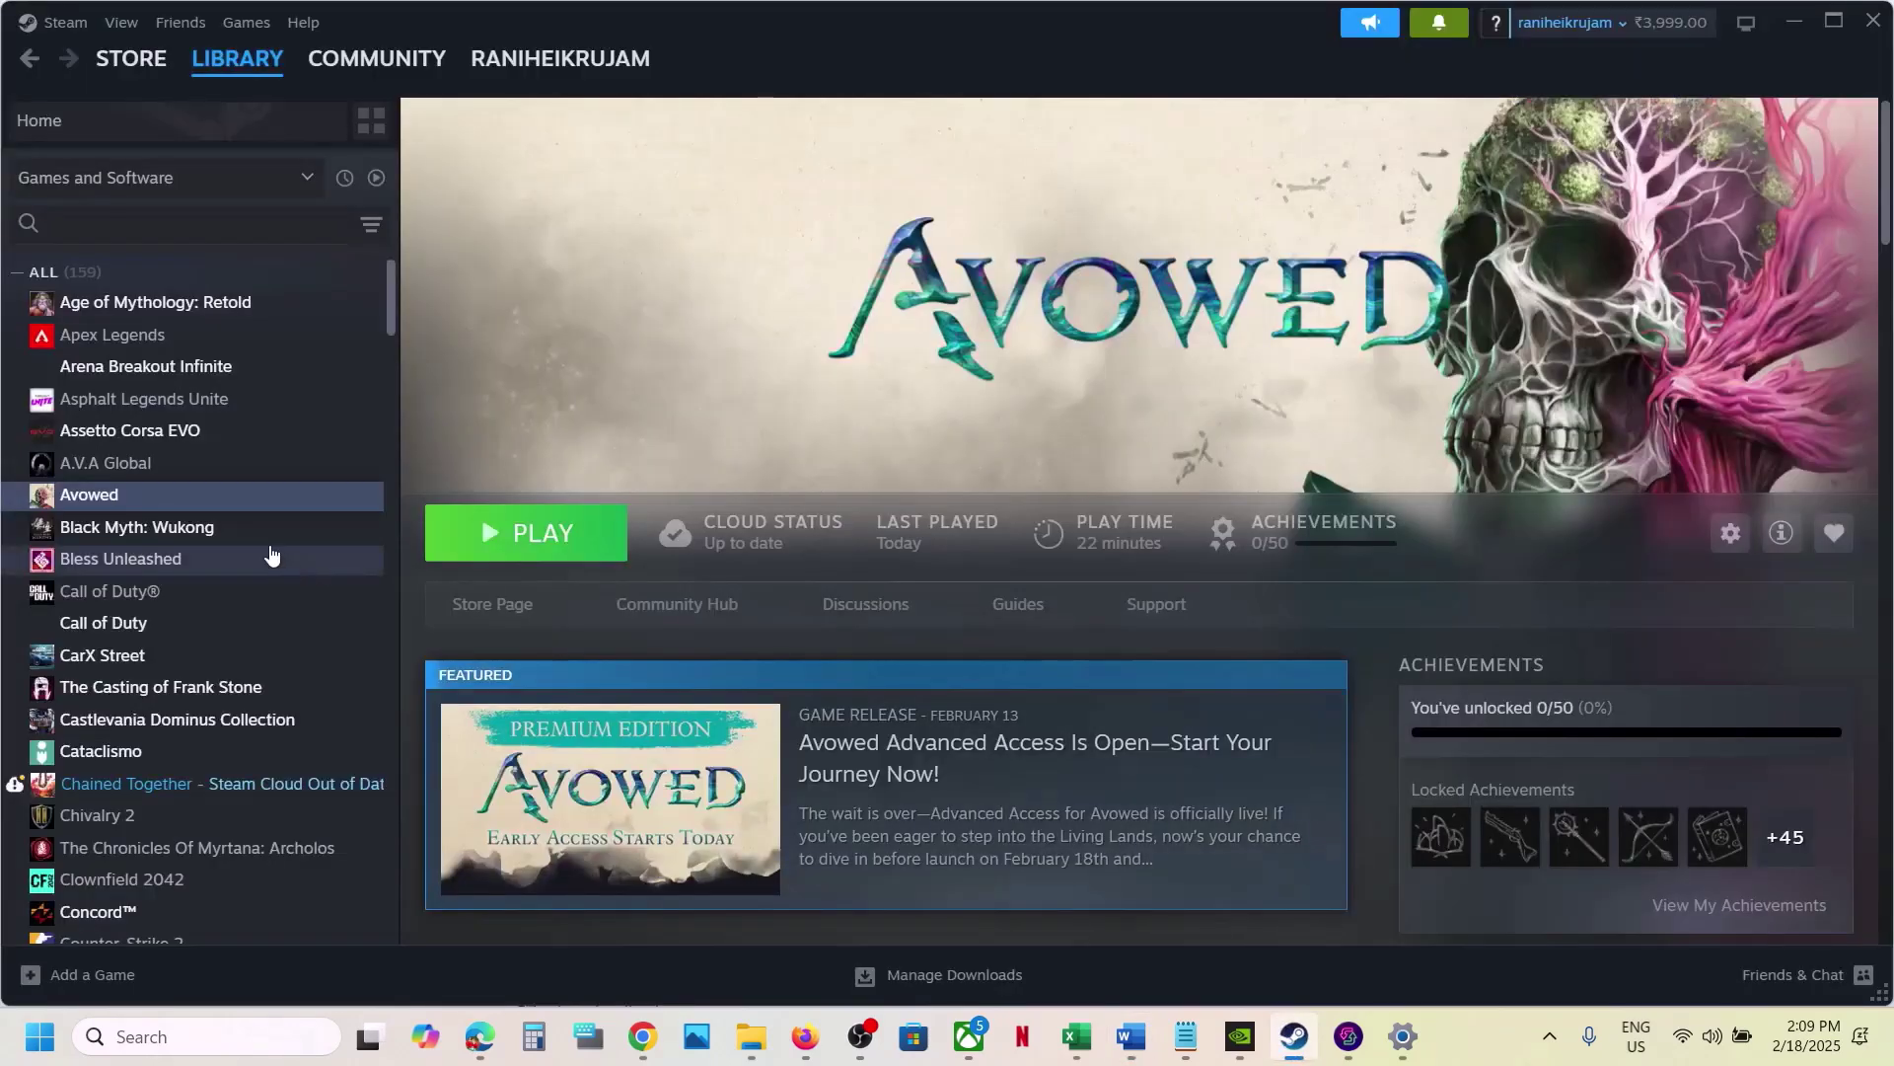
right_click(241, 503)
mouse_move(345, 655)
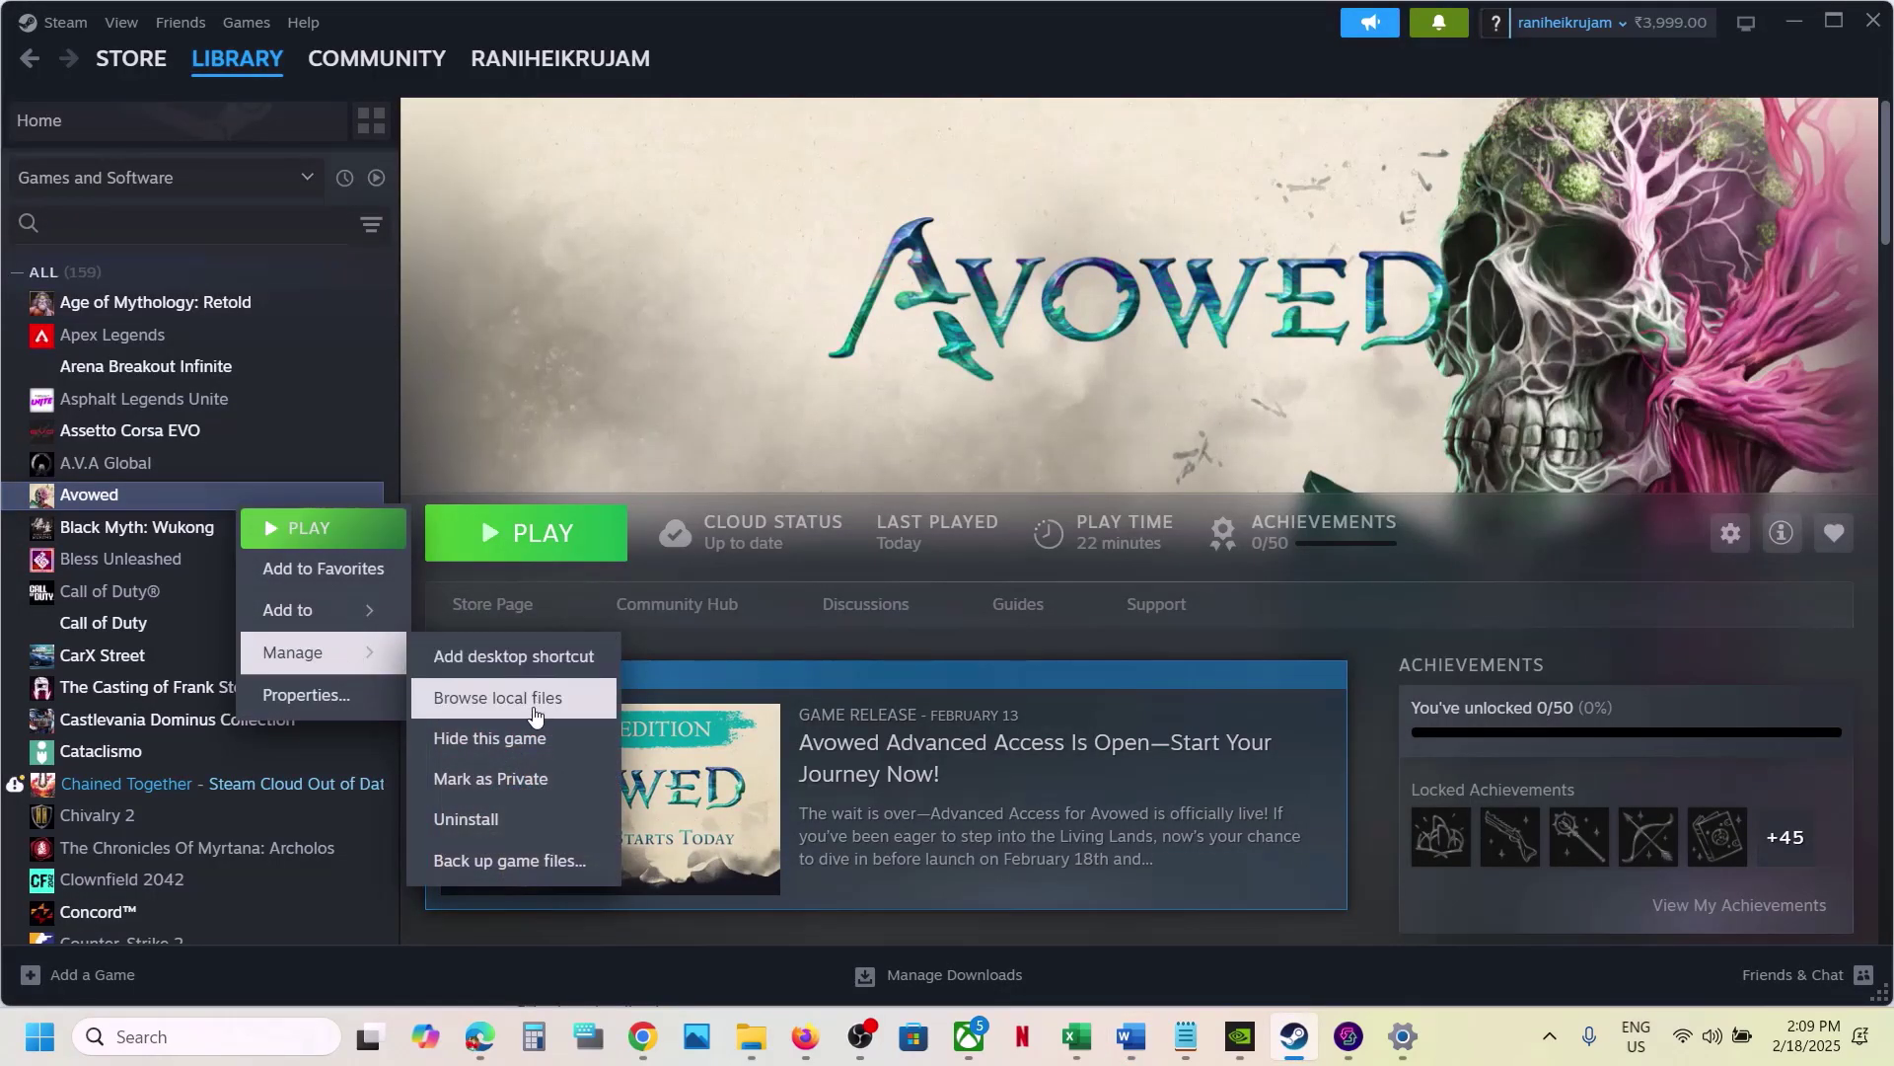
left_click(835, 363)
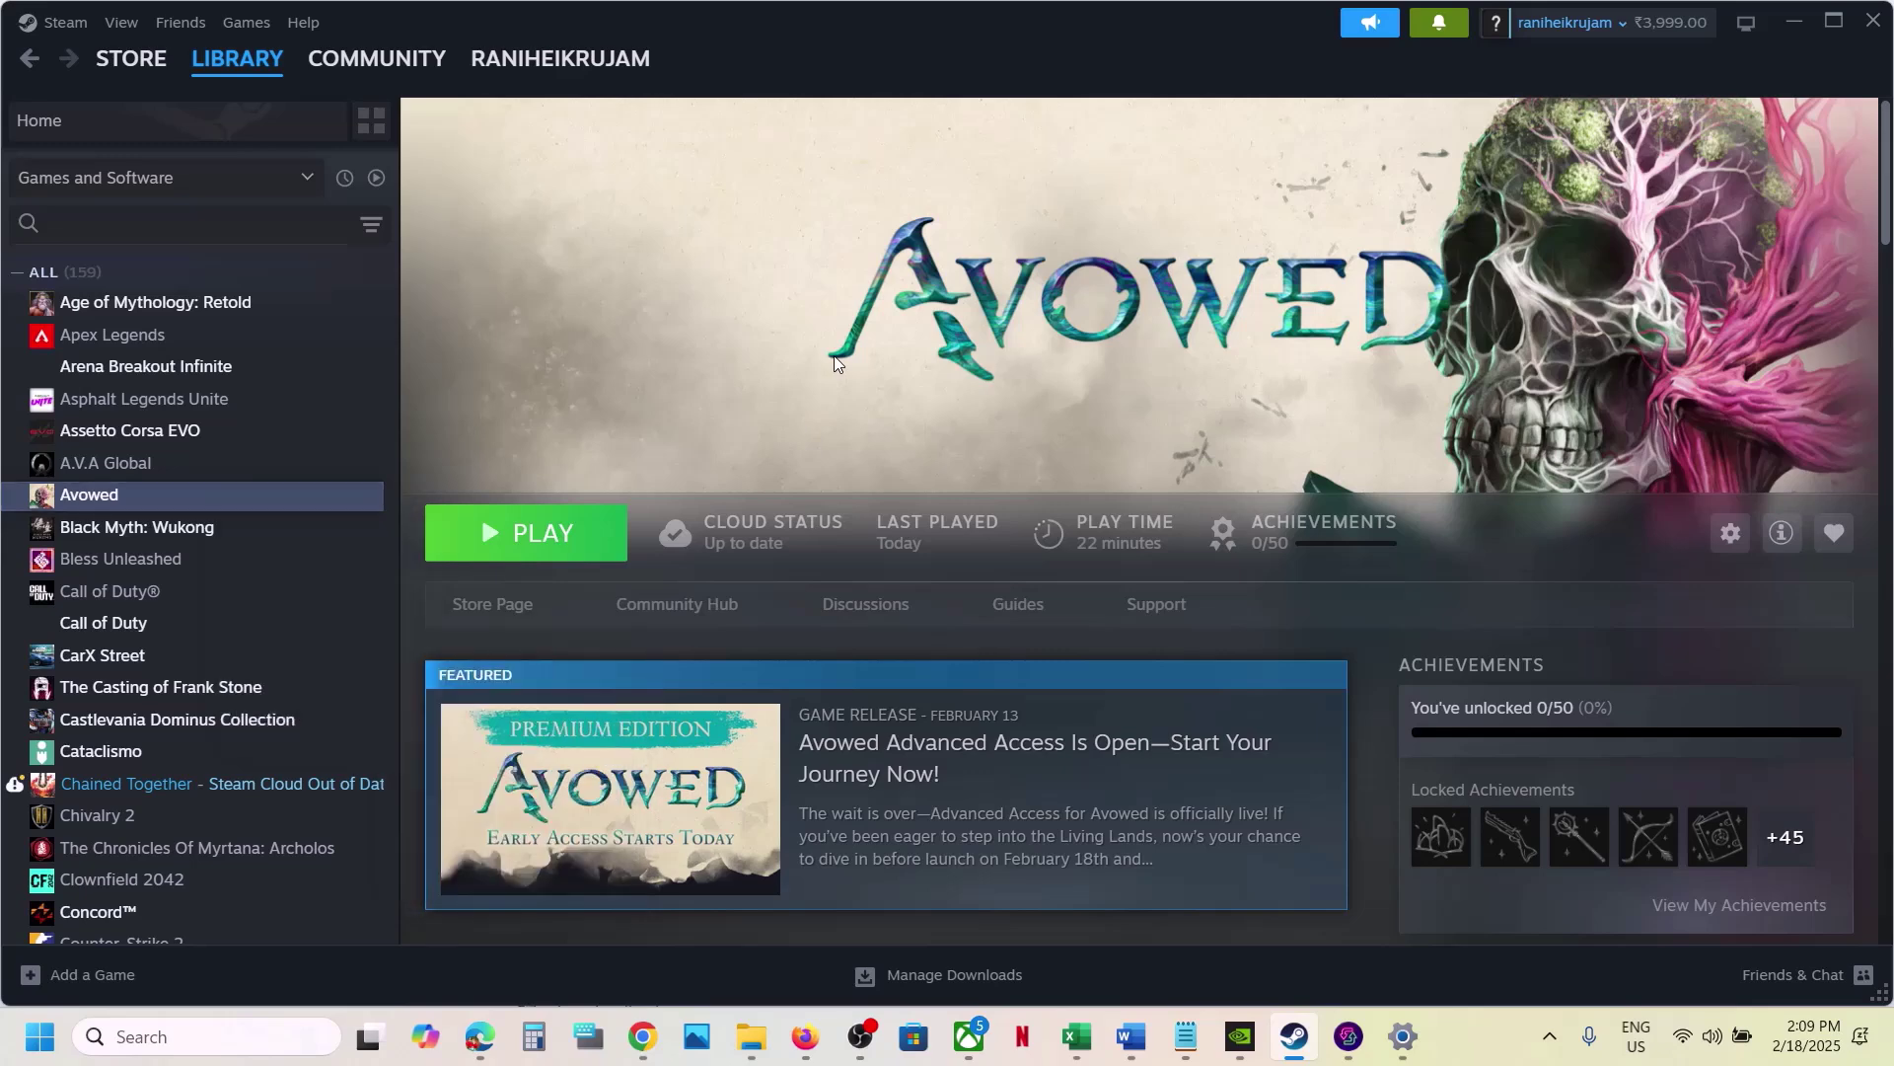
Step: In the Word guide, highlight step 21's advice on reinstalling to C Drive or another SSD, and return to Avowed's Steam library page
left_click(1133, 1039)
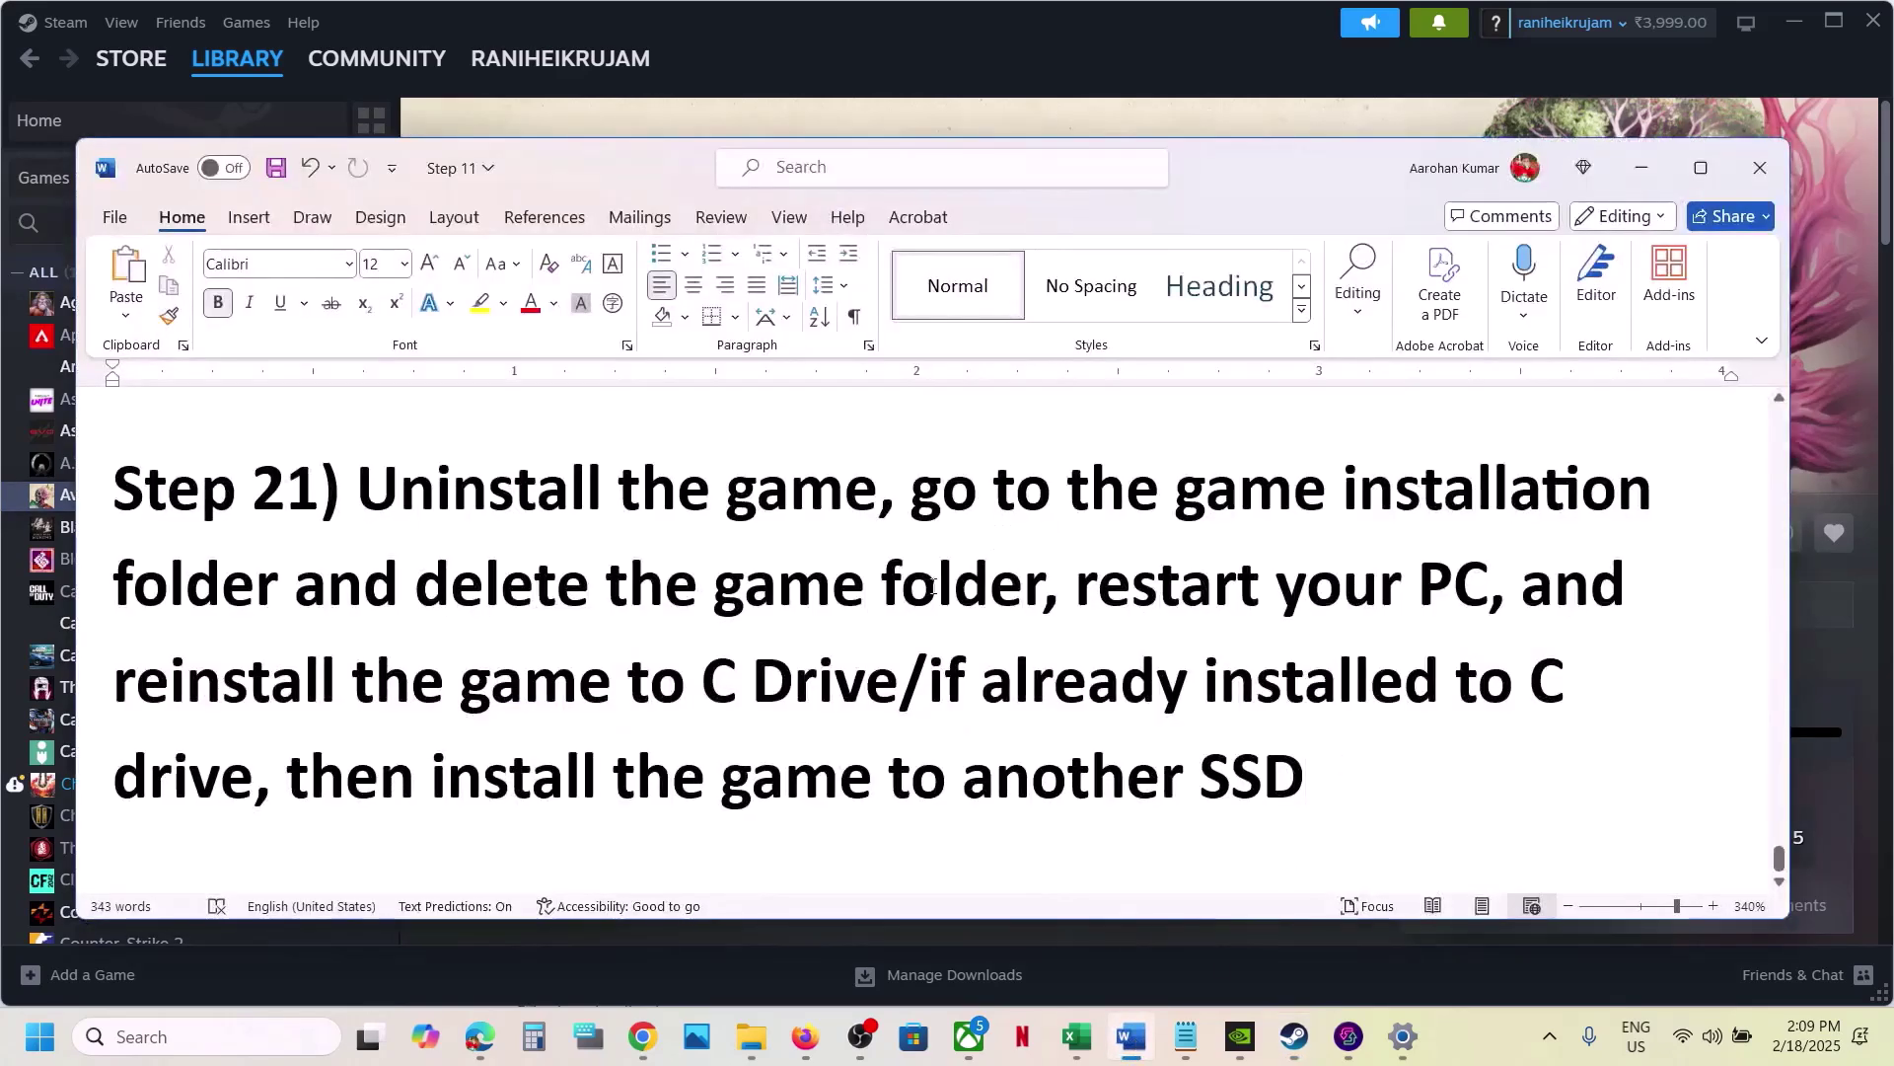
left_click_drag(279, 675, 822, 667)
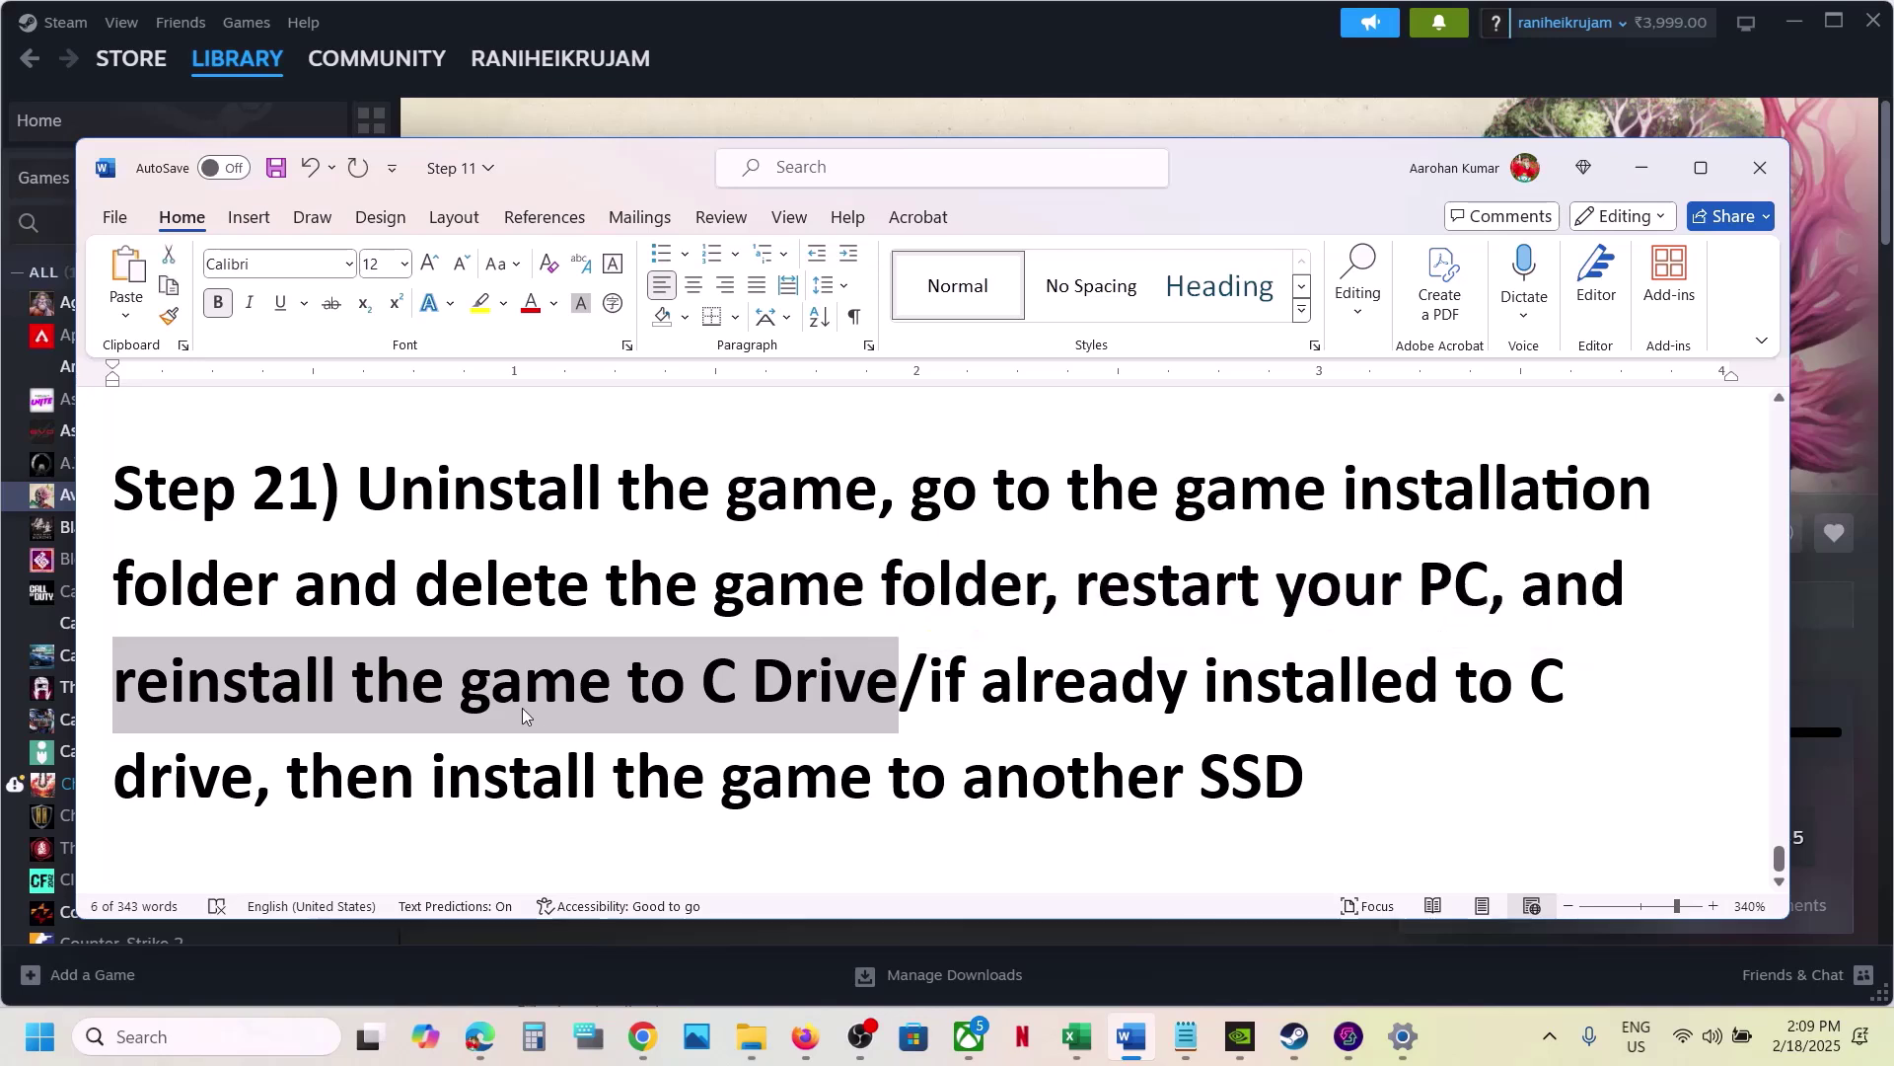
left_click_drag(937, 680, 1353, 795)
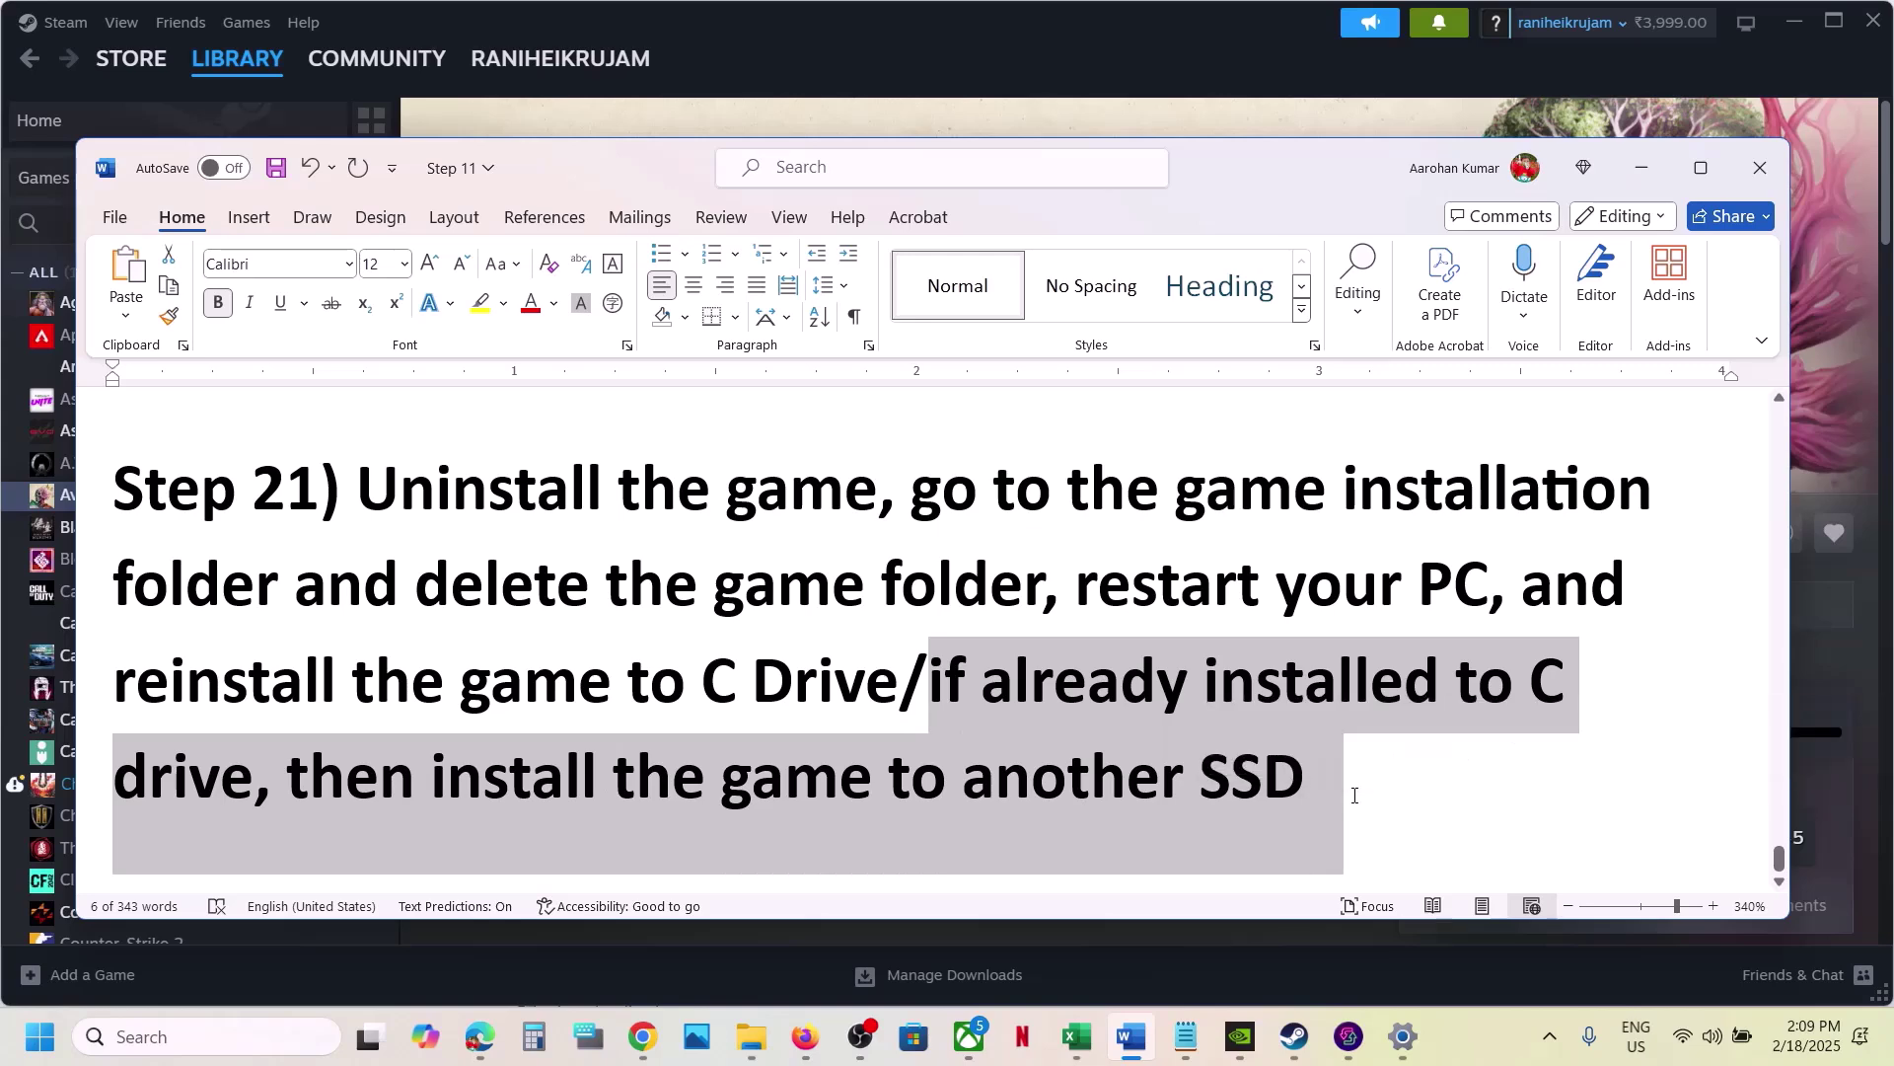
left_click(1353, 790)
left_click(937, 681, "shift")
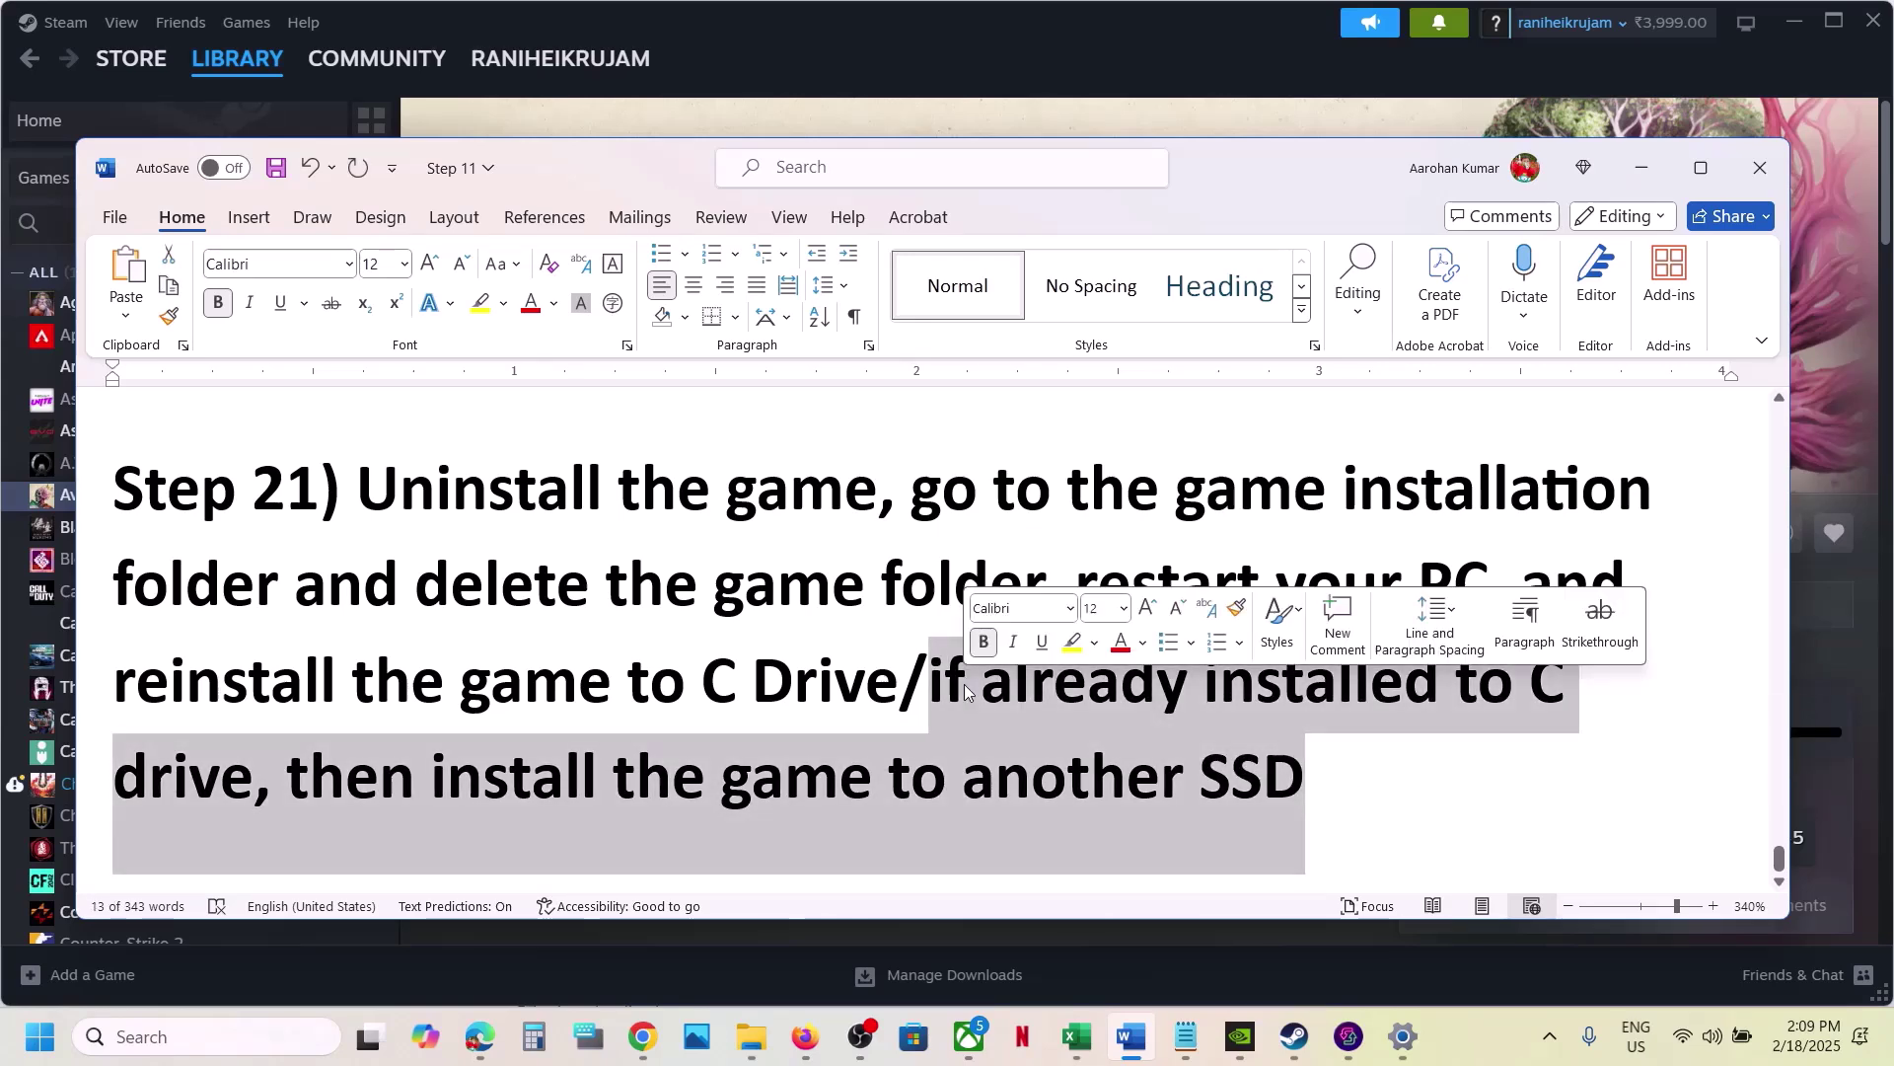
left_click(1027, 40)
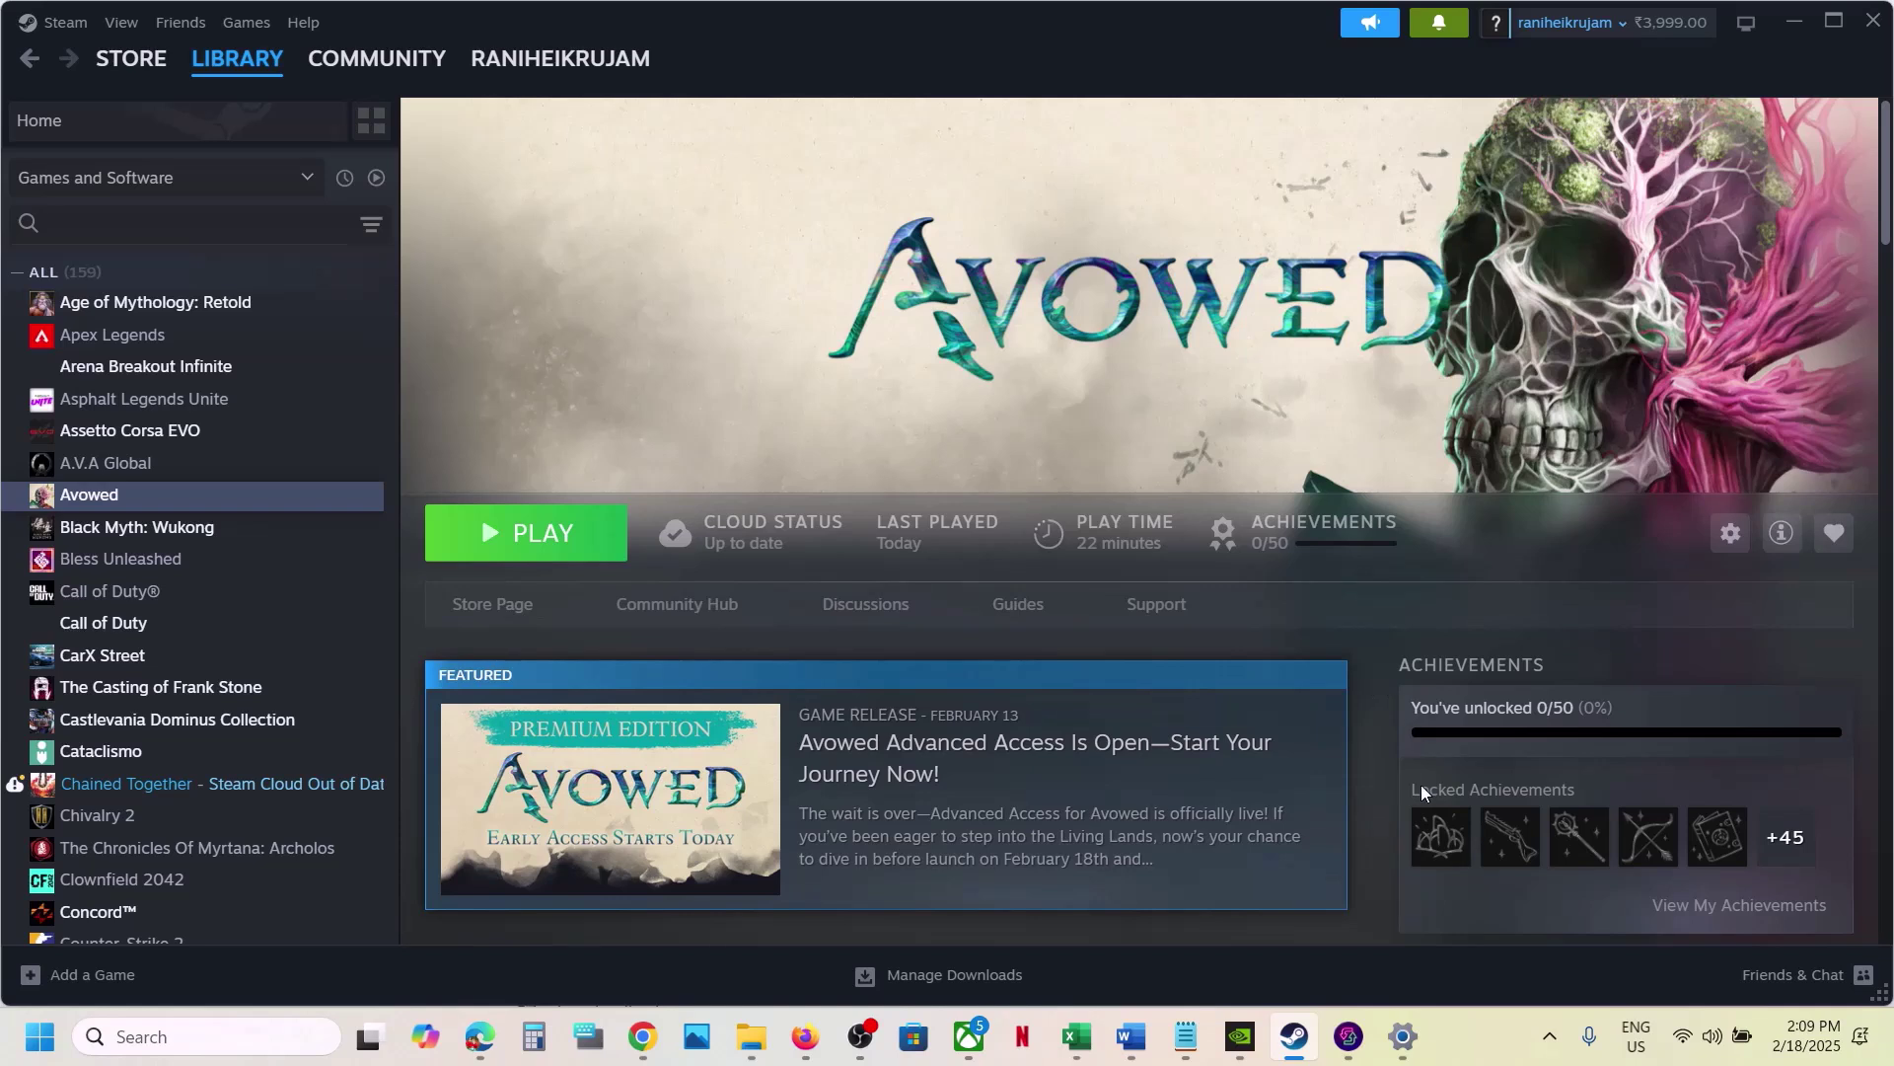
left_click(1466, 1033)
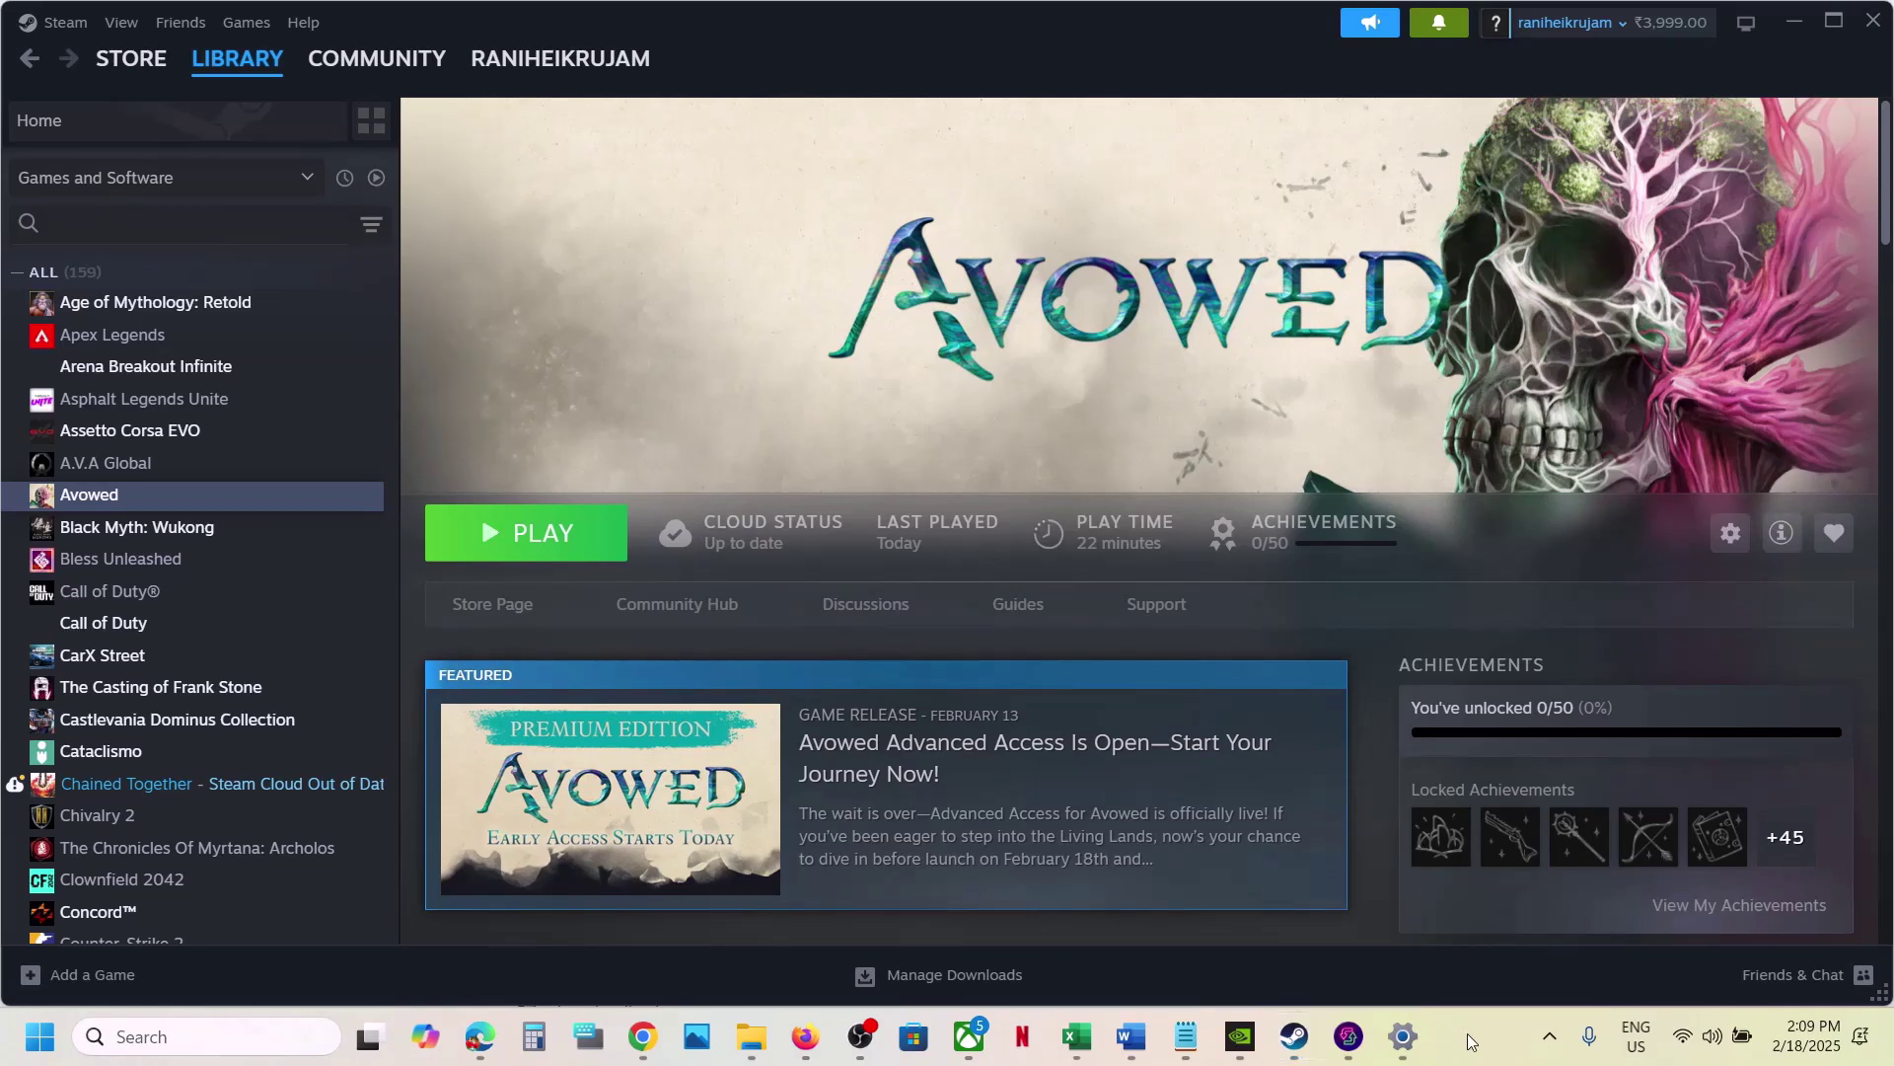